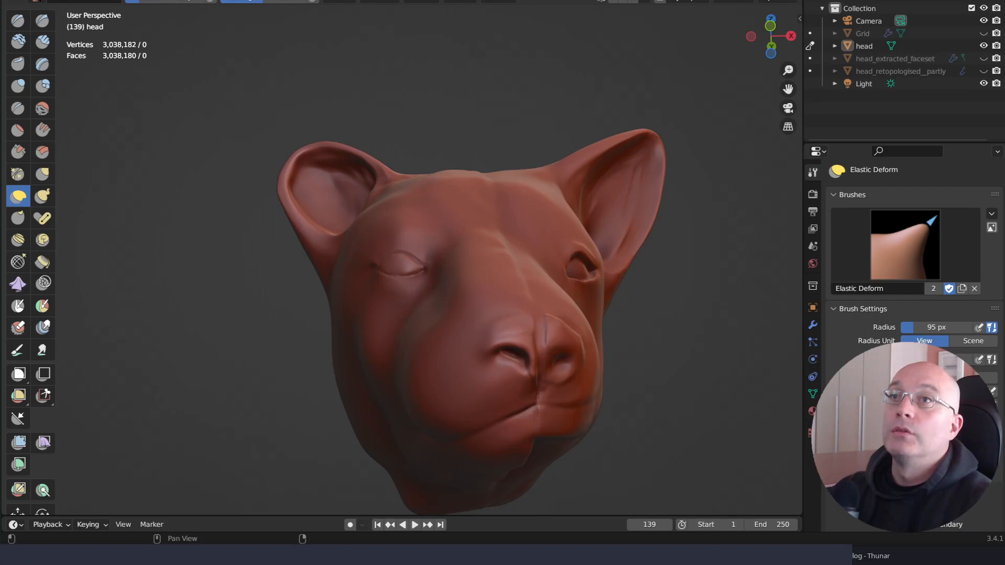
# Examine the head sculpt's two differing halves from the front, the side and above
pyautogui.moveTo(650, 307)
pyautogui.mouseDown(button='middle')
pyautogui.moveTo(660, 308)
pyautogui.moveTo(617, 323)
pyautogui.moveTo(687, 323)
pyautogui.moveTo(661, 329)
pyautogui.moveTo(716, 316)
pyautogui.moveTo(615, 321)
pyautogui.moveTo(693, 325)
pyautogui.moveTo(666, 321)
pyautogui.mouseUp(button='middle')
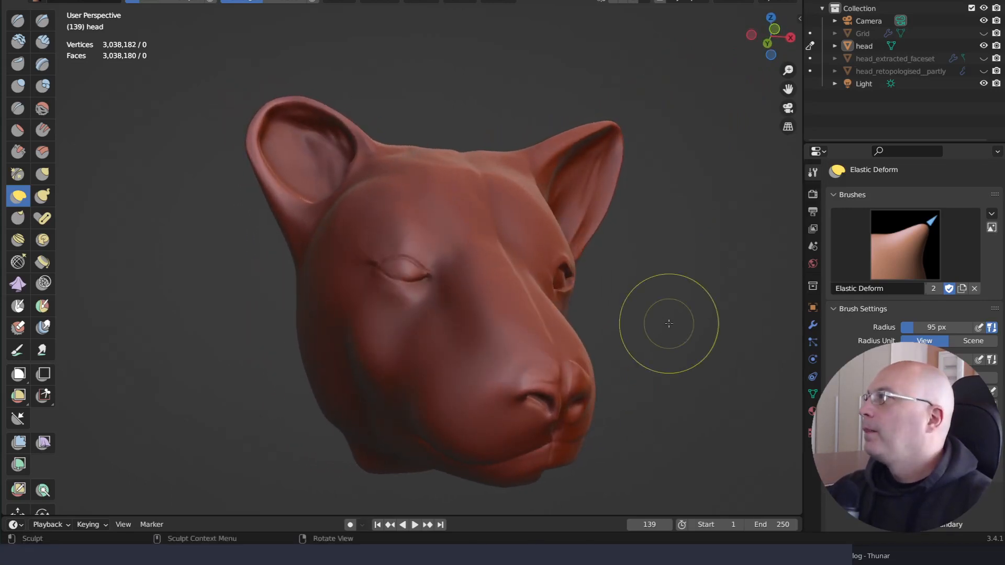
pyautogui.moveTo(605, 193)
pyautogui.mouseDown(button='middle')
pyautogui.moveTo(688, 207)
pyautogui.moveTo(684, 162)
pyautogui.moveTo(702, 240)
pyautogui.moveTo(717, 233)
pyautogui.moveTo(649, 293)
pyautogui.moveTo(671, 262)
pyautogui.moveTo(690, 340)
pyautogui.moveTo(713, 309)
pyautogui.moveTo(686, 256)
pyautogui.moveTo(594, 205)
pyautogui.mouseUp(button='middle')
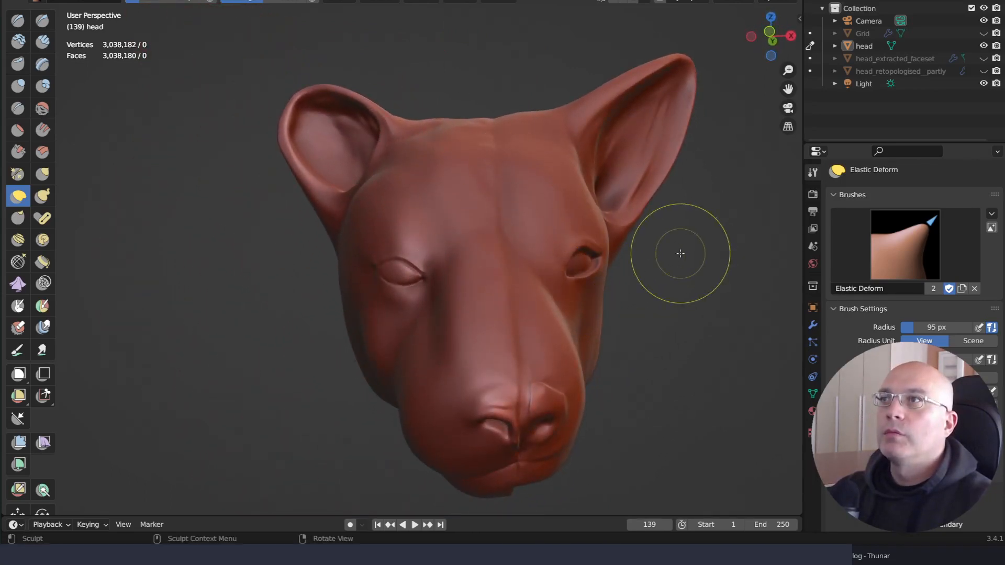
pyautogui.moveTo(669, 285); pyautogui.dragTo(693, 320, button='middle')
pyautogui.moveTo(735, 328); pyautogui.dragTo(234, 299, button='middle')
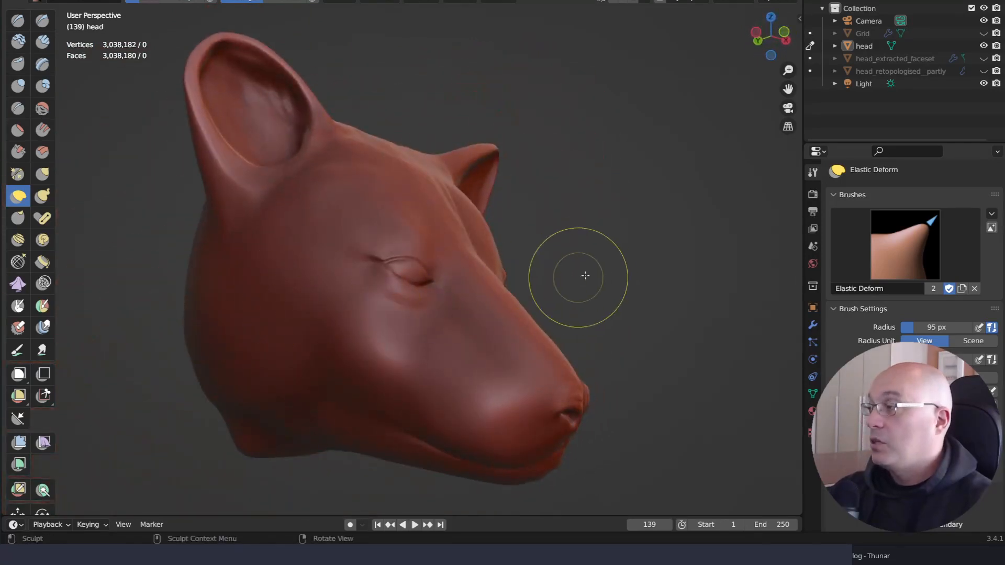
pyautogui.moveTo(579, 274)
pyautogui.mouseDown(button='middle')
pyautogui.moveTo(479, 216)
pyautogui.moveTo(489, 293)
pyautogui.moveTo(489, 202)
pyautogui.mouseUp(button='middle')
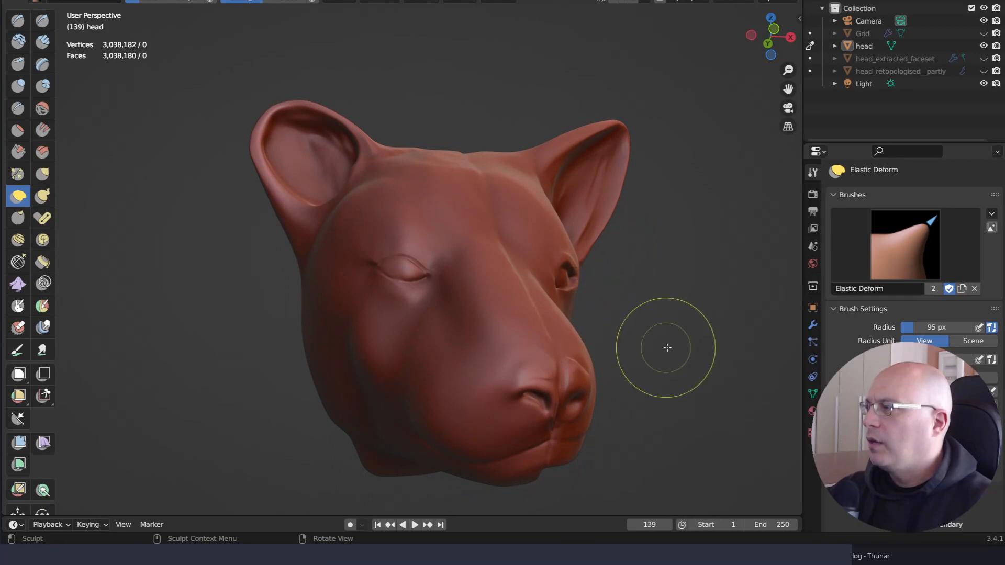
pyautogui.moveTo(662, 352); pyautogui.dragTo(625, 376, button='middle')
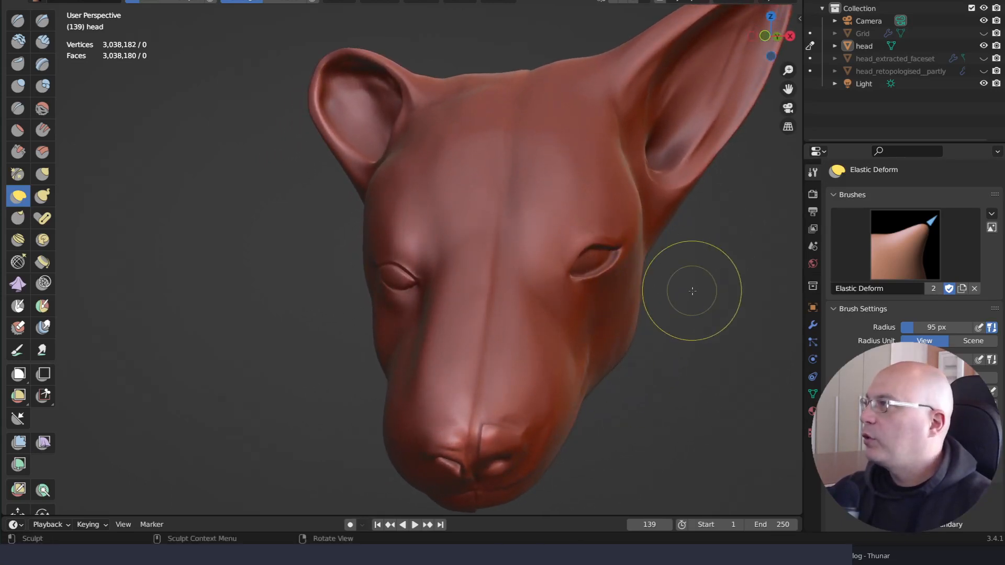
pyautogui.moveTo(692, 291)
pyautogui.mouseDown(button='middle')
pyautogui.moveTo(720, 319)
pyautogui.moveTo(716, 332)
pyautogui.moveTo(706, 270)
pyautogui.mouseUp(button='middle')
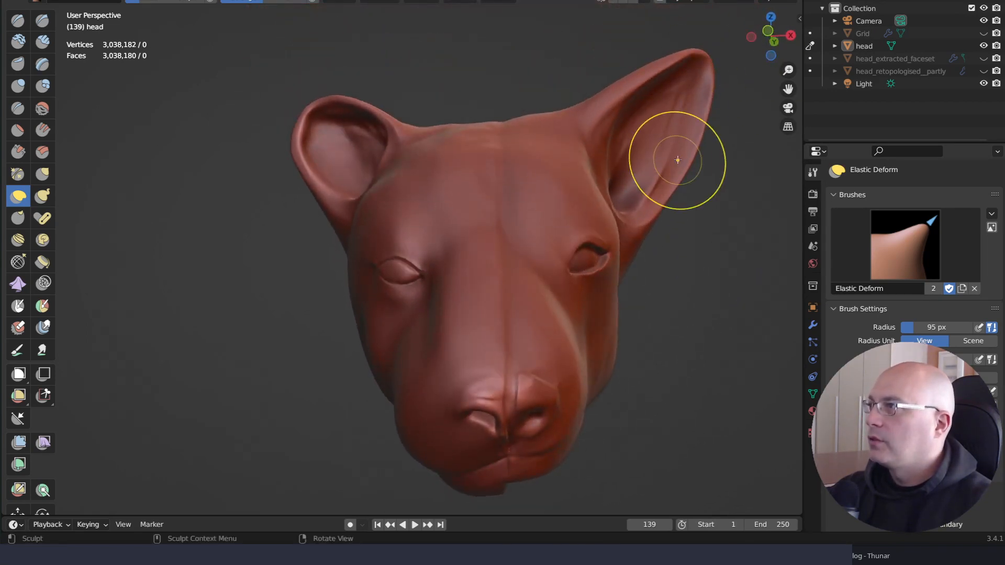
# Rename the head object head_cat and switch it to Object Mode
pyautogui.click(864, 47)
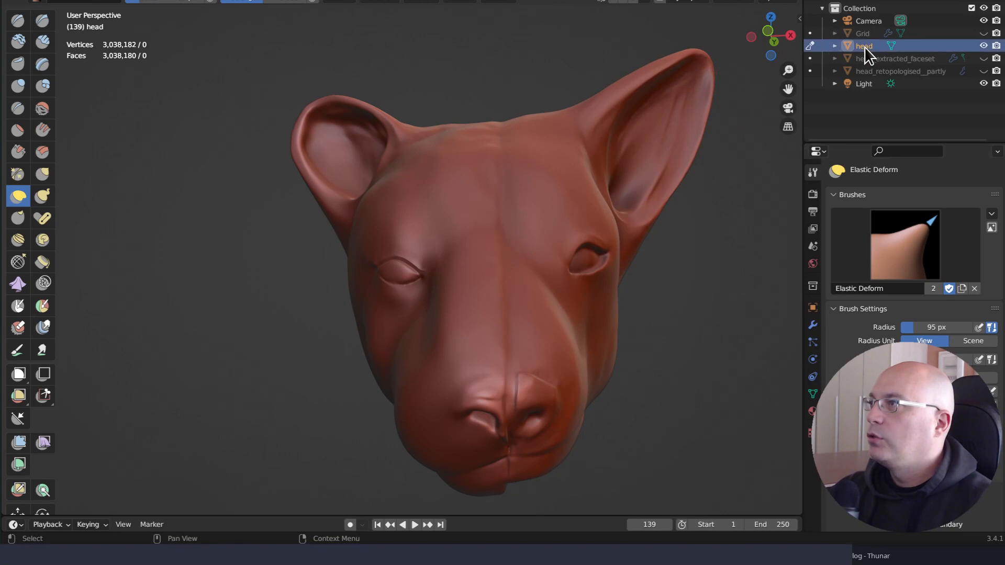
pyautogui.doubleClick(865, 46)
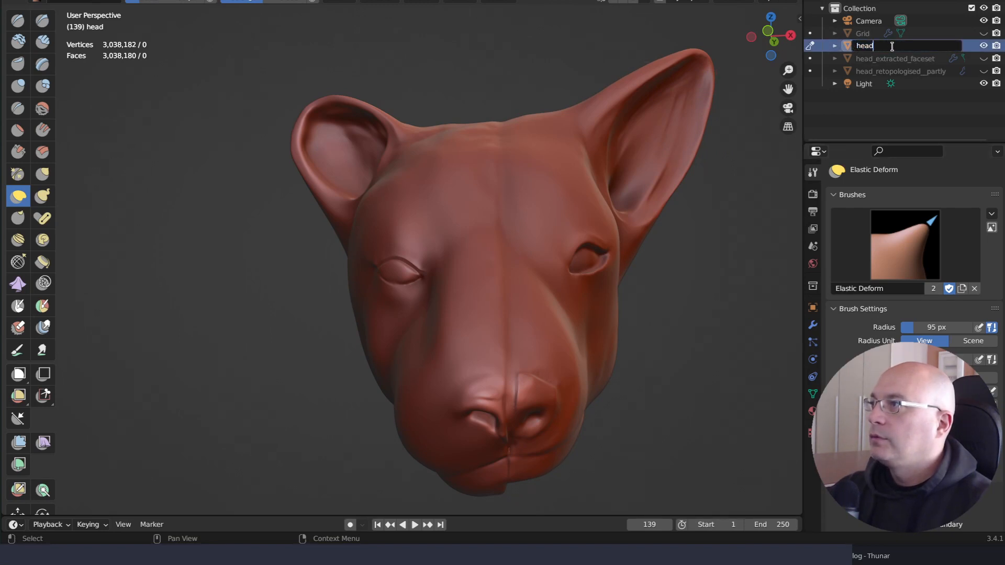
pyautogui.write('_cat')
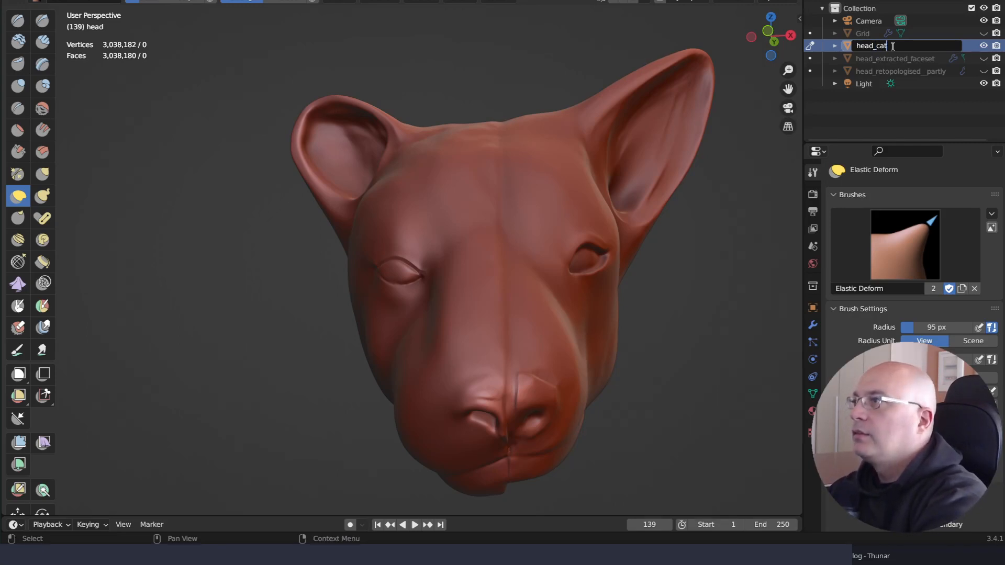
pyautogui.press('Return')
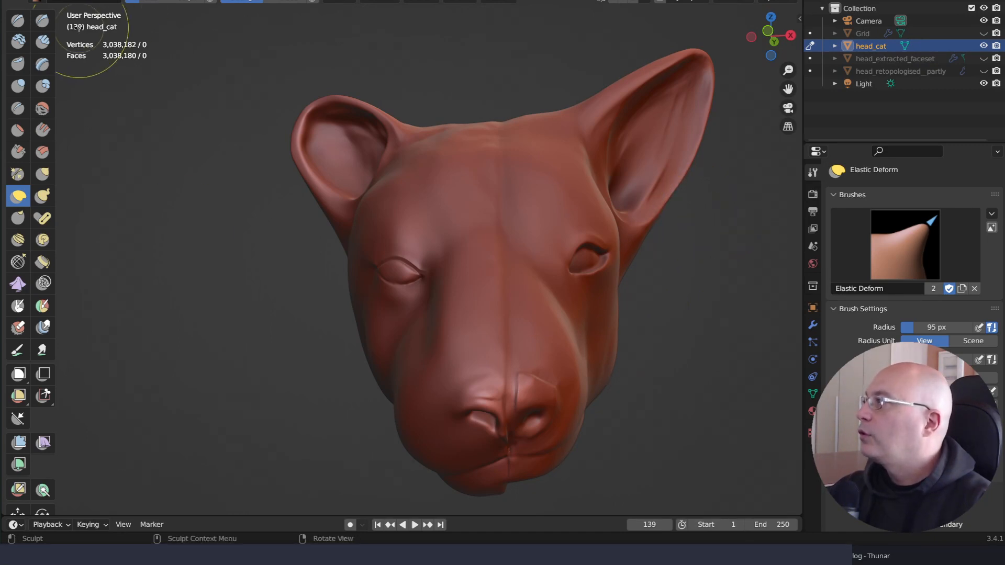
pyautogui.click(84, 2)
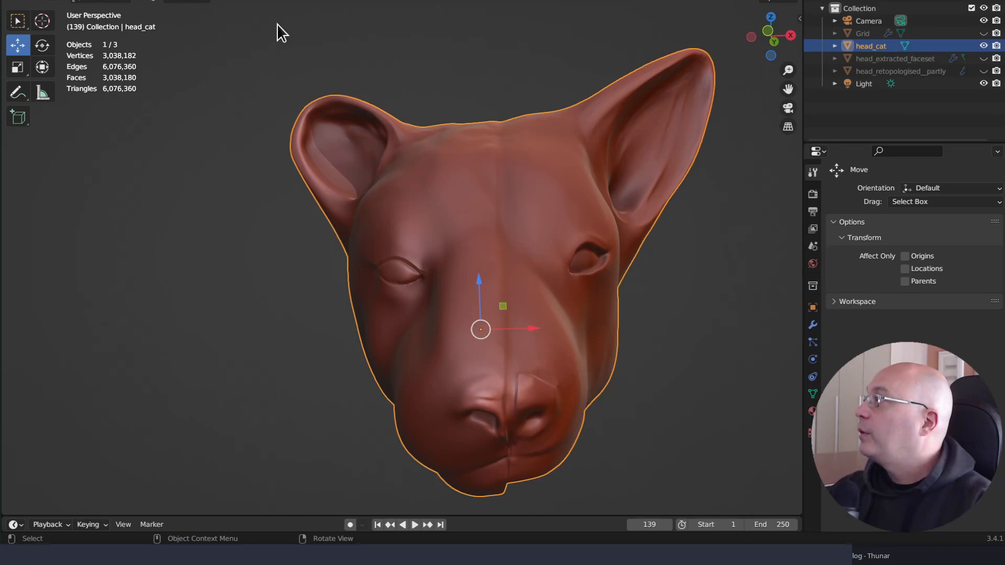
pyautogui.press('shift')
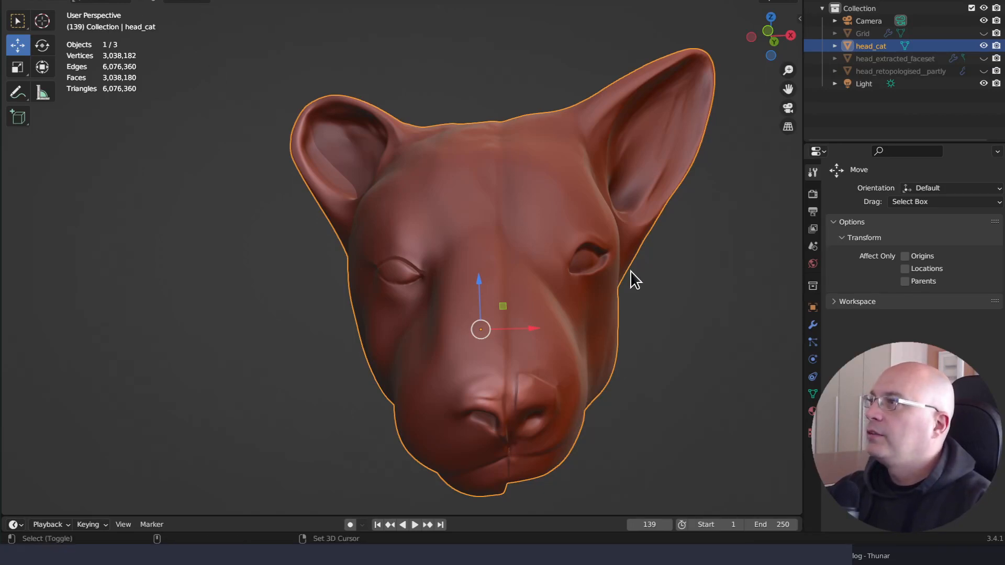
pyautogui.hotkey('shift', 'd')
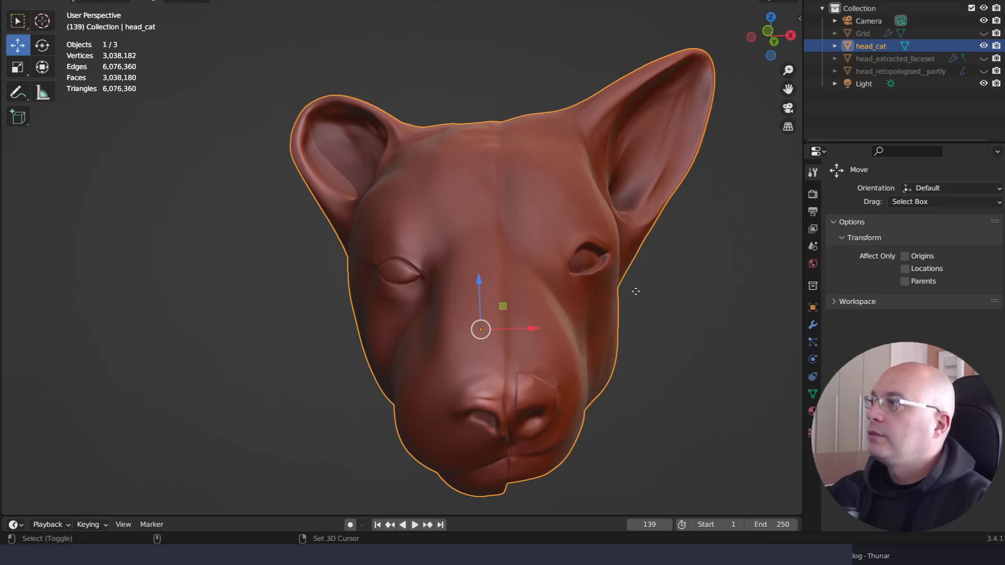
pyautogui.click(638, 300)
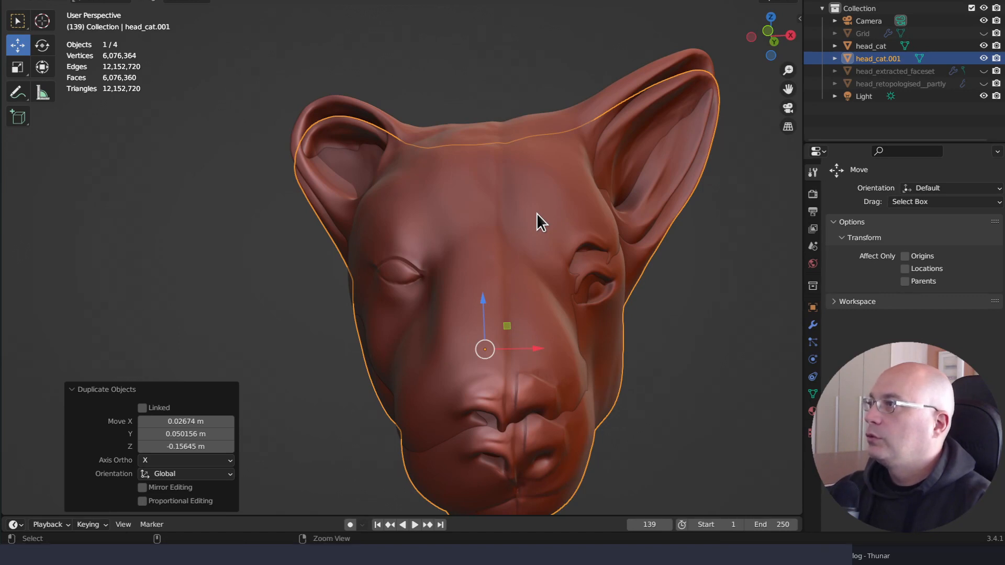
pyautogui.hotkey('ctrl', 'z')
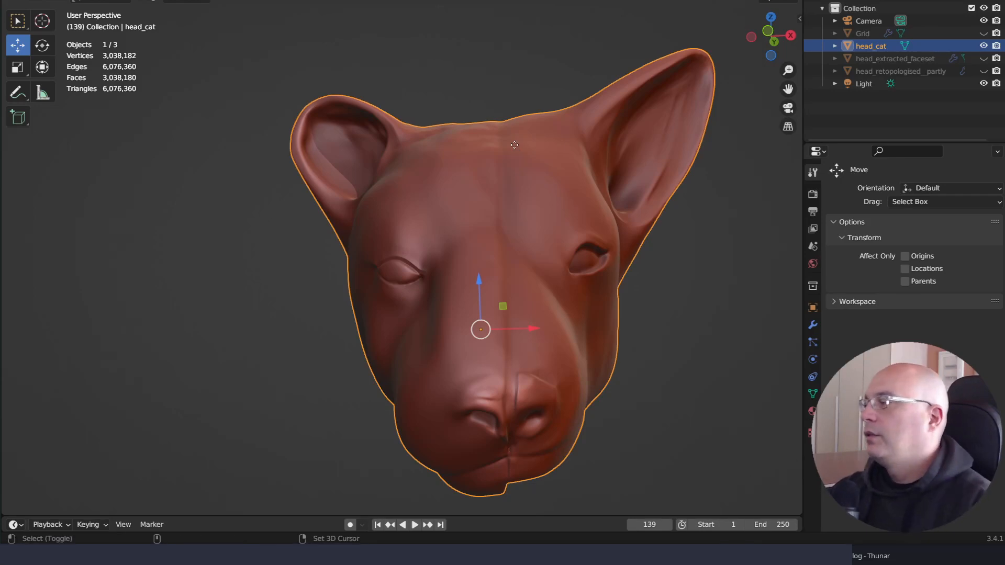
# Duplicate head_cat in place without moving the copy, and rename the copy head_fox
pyautogui.hotkey('shift', 'd')
pyautogui.press('Escape')
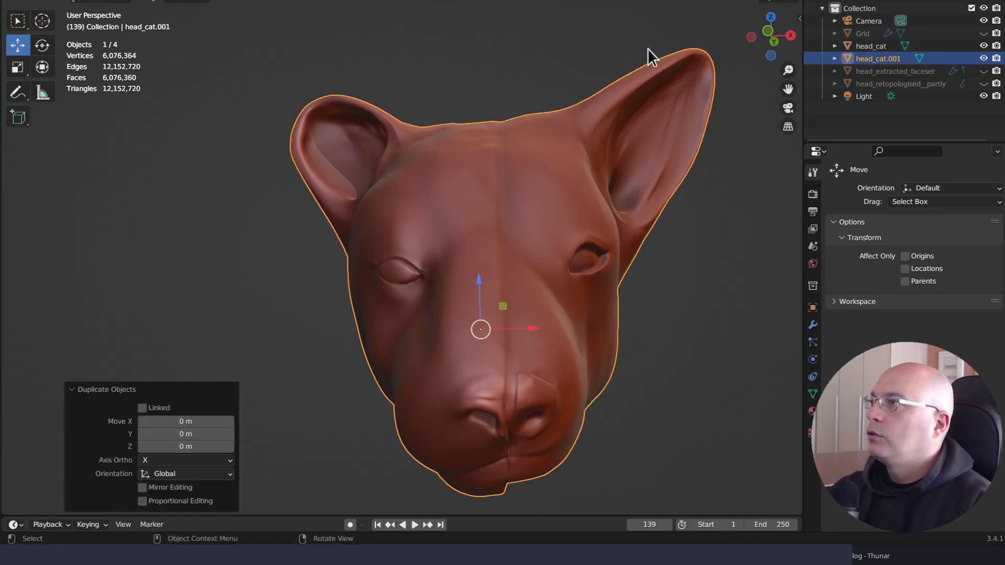
pyautogui.doubleClick(883, 59)
pyautogui.click(877, 59)
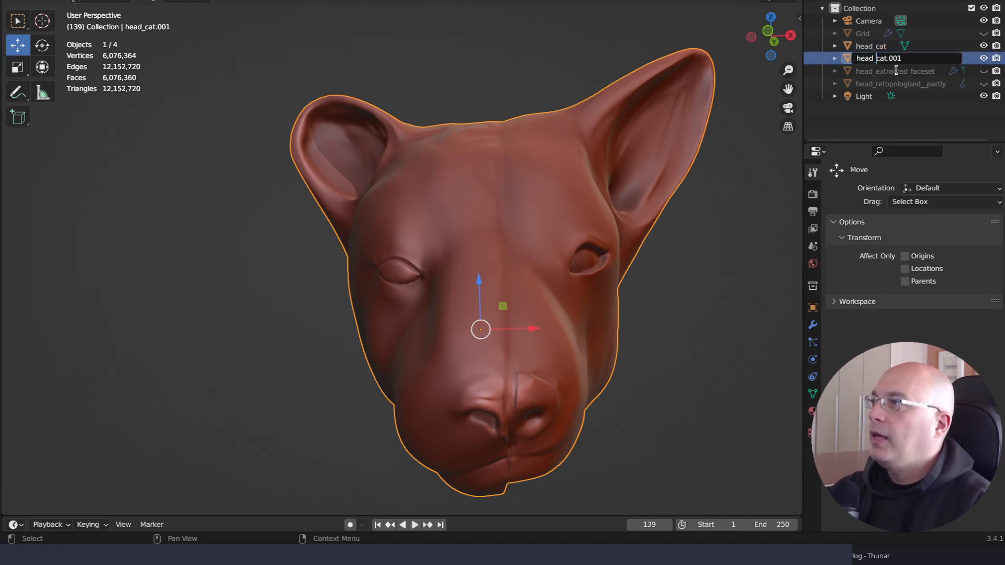
pyautogui.moveTo(880, 57); pyautogui.dragTo(913, 54)
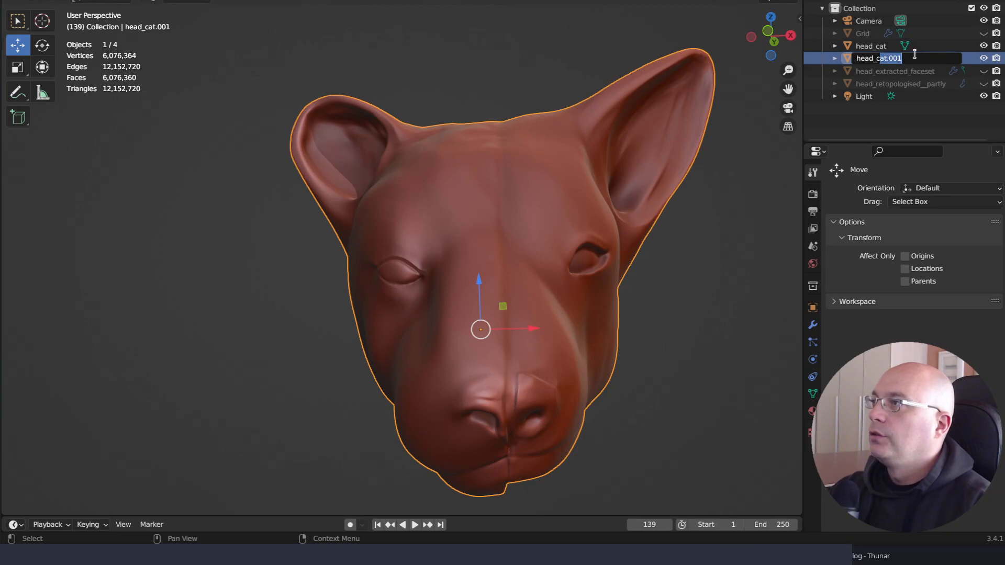
pyautogui.press('BackSpace')
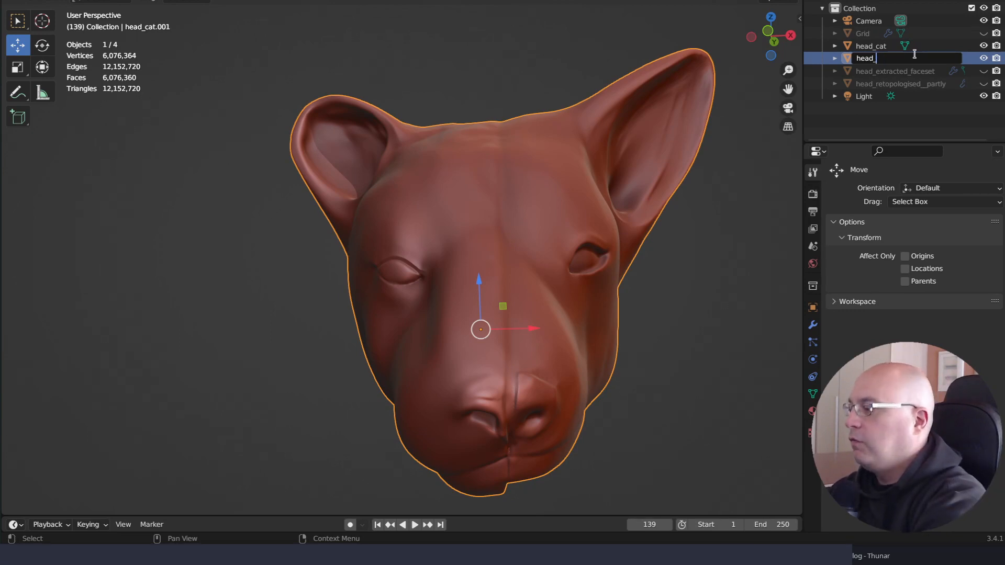
pyautogui.write('fox')
pyautogui.press('Return')
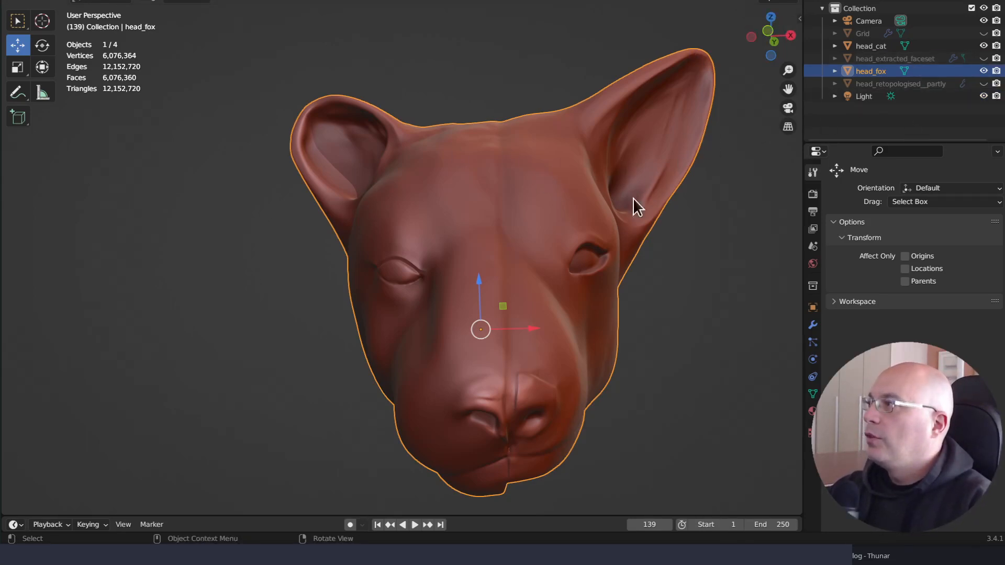
# Enter Sculpt Mode on head_fox and use Line Project along the face's centre line to flatten the round-eared half
pyautogui.moveTo(633, 199); pyautogui.dragTo(700, 297, button='middle')
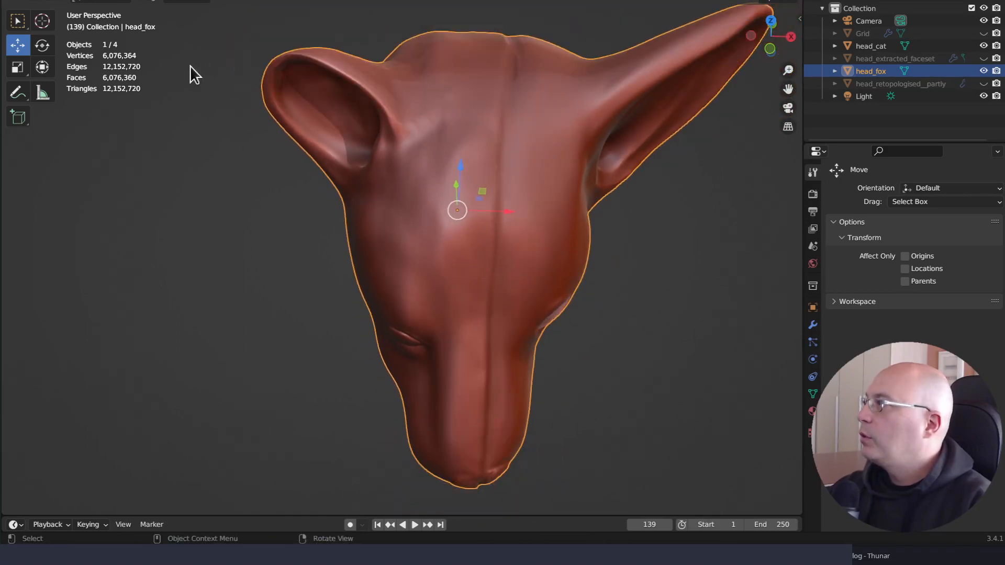
pyautogui.click(58, 0)
pyautogui.click(58, 25)
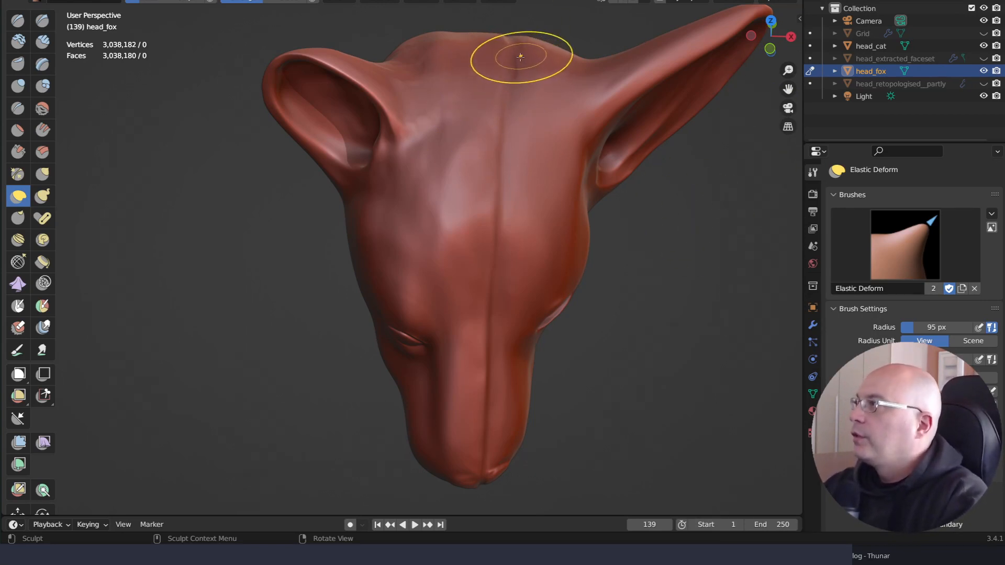
pyautogui.press('q')
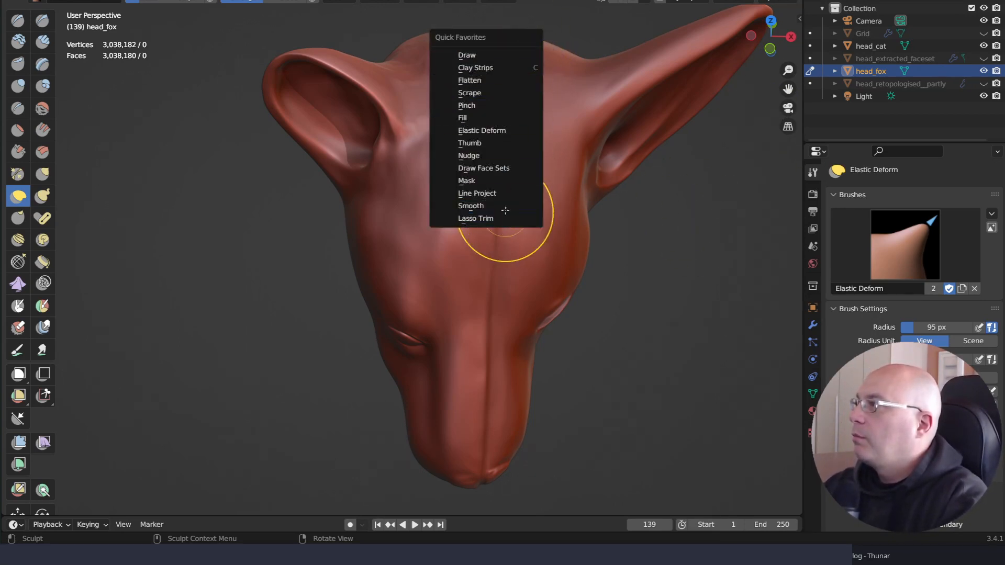
pyautogui.click(498, 193)
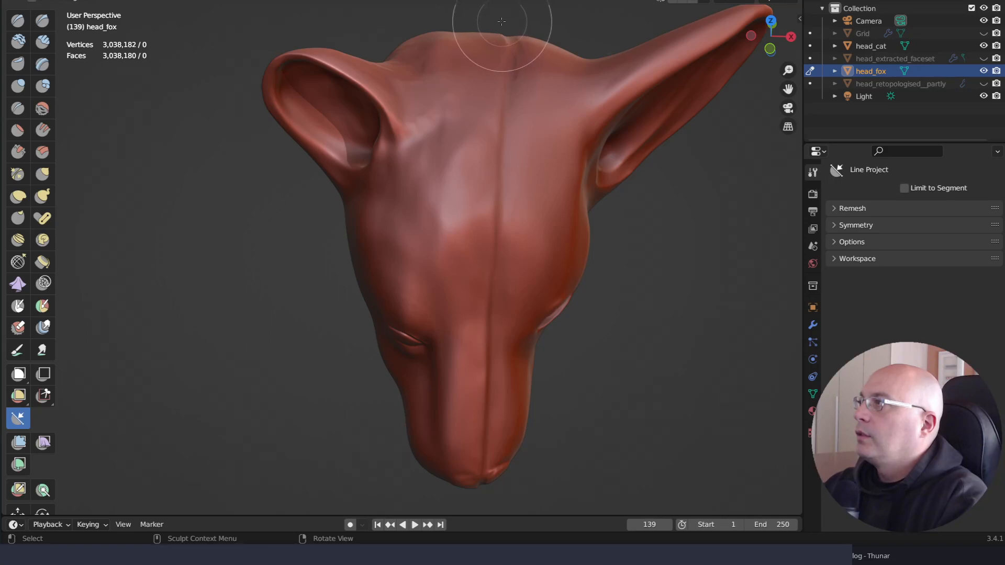
pyautogui.moveTo(508, 20)
pyautogui.mouseDown()
pyautogui.moveTo(523, 469)
pyautogui.moveTo(491, 519)
pyautogui.moveTo(480, 518)
pyautogui.mouseUp()
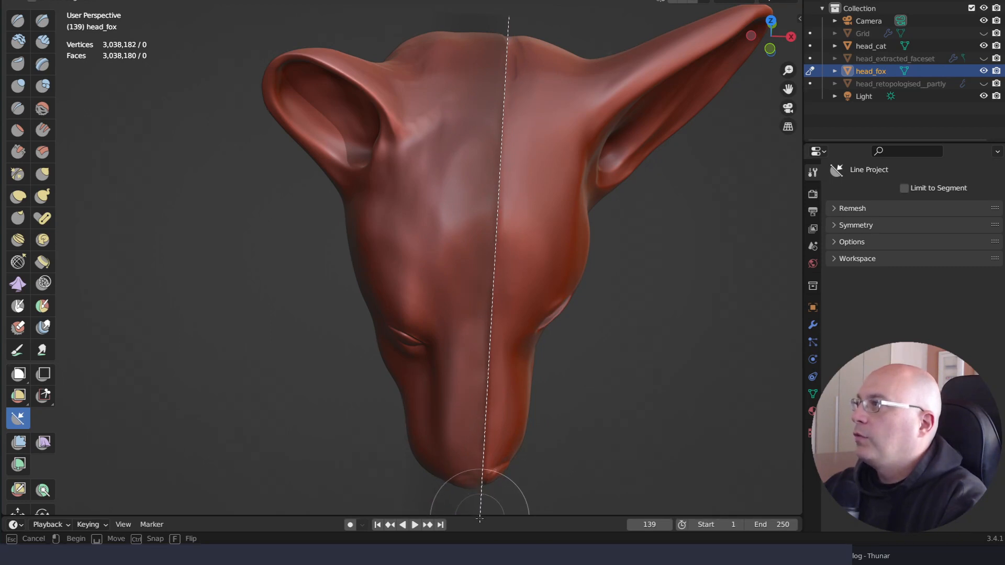
pyautogui.moveTo(479, 518); pyautogui.dragTo(480, 519)
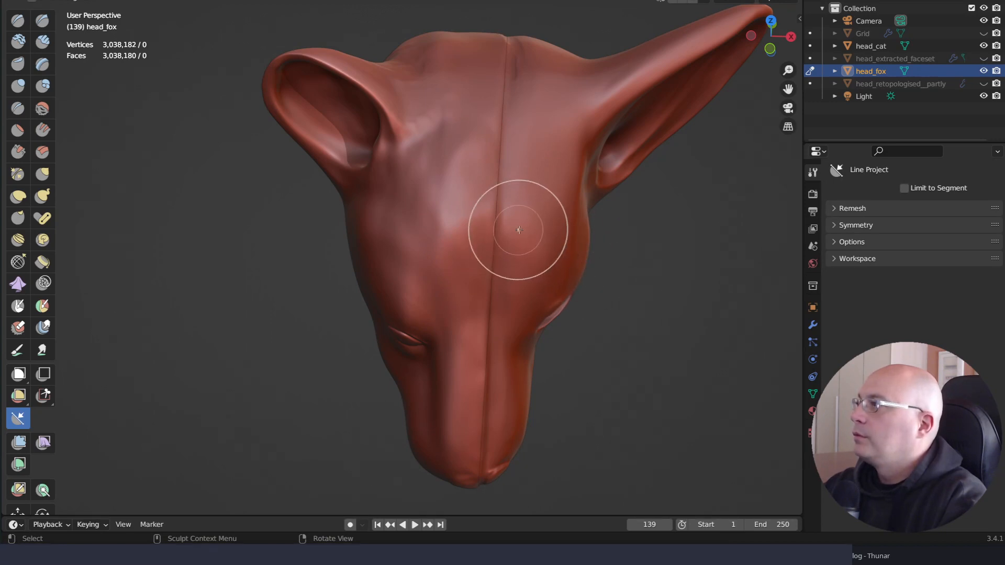
# Hide head_cat to isolate the remaining head_fox half, and activate the Clay Strips brush
pyautogui.click(984, 46)
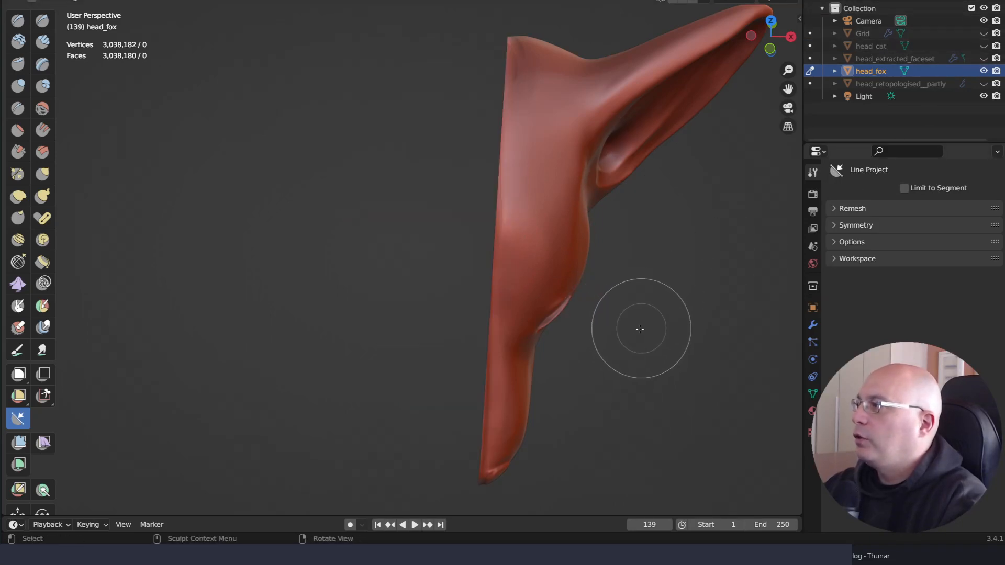
pyautogui.moveTo(648, 347)
pyautogui.mouseDown(button='middle')
pyautogui.moveTo(695, 254)
pyautogui.moveTo(730, 220)
pyautogui.moveTo(696, 246)
pyautogui.moveTo(544, 295)
pyautogui.moveTo(606, 265)
pyautogui.moveTo(588, 287)
pyautogui.moveTo(684, 332)
pyautogui.moveTo(601, 307)
pyautogui.moveTo(583, 338)
pyautogui.moveTo(597, 348)
pyautogui.moveTo(615, 352)
pyautogui.moveTo(667, 307)
pyautogui.moveTo(604, 255)
pyautogui.moveTo(655, 309)
pyautogui.moveTo(651, 331)
pyautogui.moveTo(582, 317)
pyautogui.moveTo(568, 288)
pyautogui.mouseUp(button='middle')
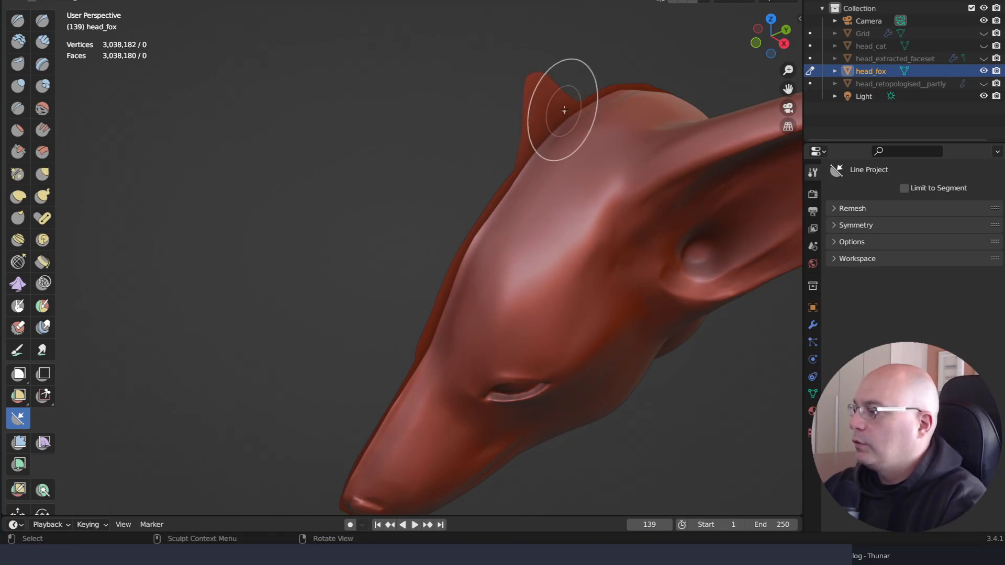
pyautogui.hotkey('shift', 'space')
pyautogui.press('c')
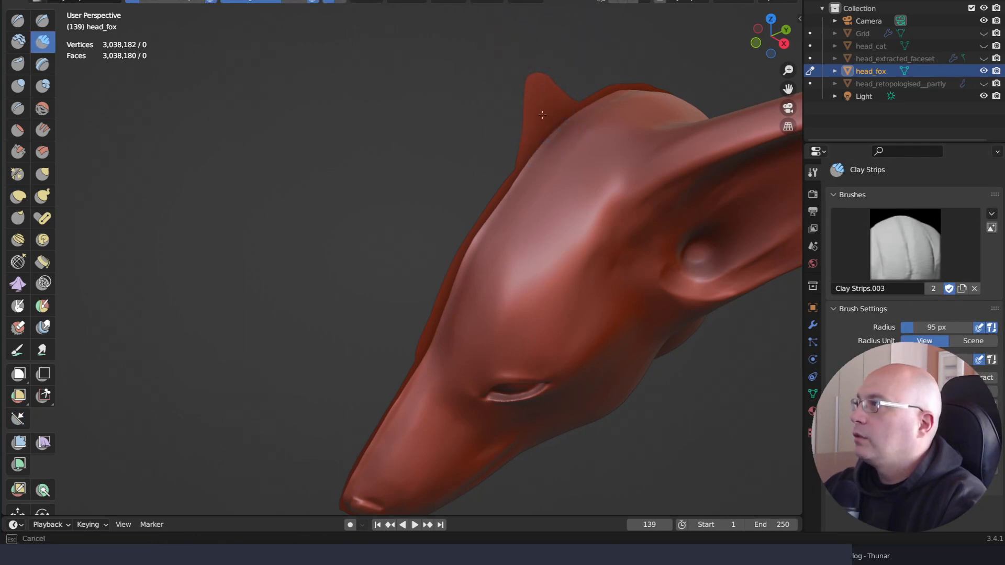
pyautogui.moveTo(570, 102)
pyautogui.mouseDown(button='middle')
pyautogui.moveTo(646, 151)
pyautogui.moveTo(655, 139)
pyautogui.mouseUp(button='middle')
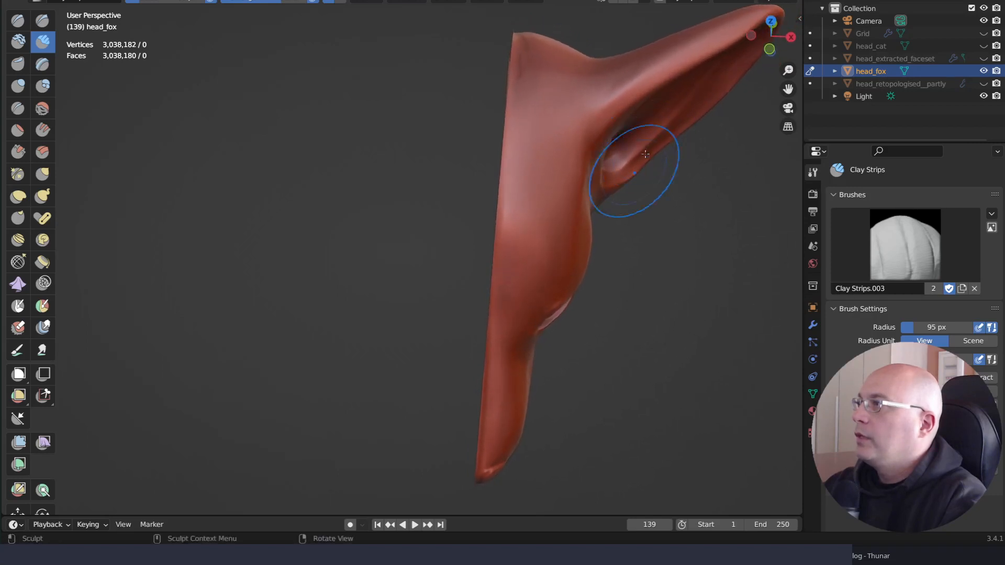
# Set the remesh voxel size to 0.002 m and voxel-remesh head_fox
pyautogui.click(737, 4)
pyautogui.click(760, 23)
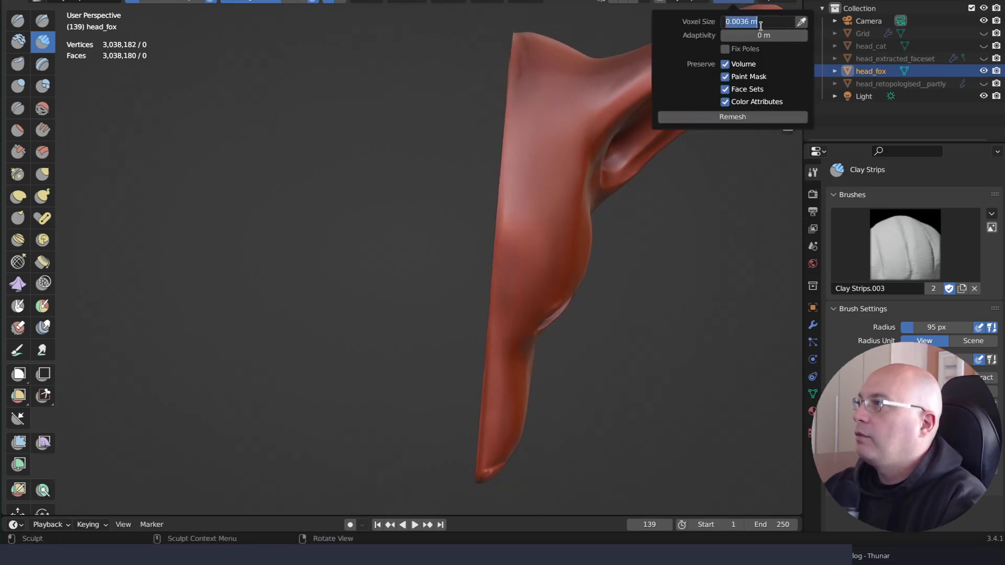
pyautogui.write('0.')
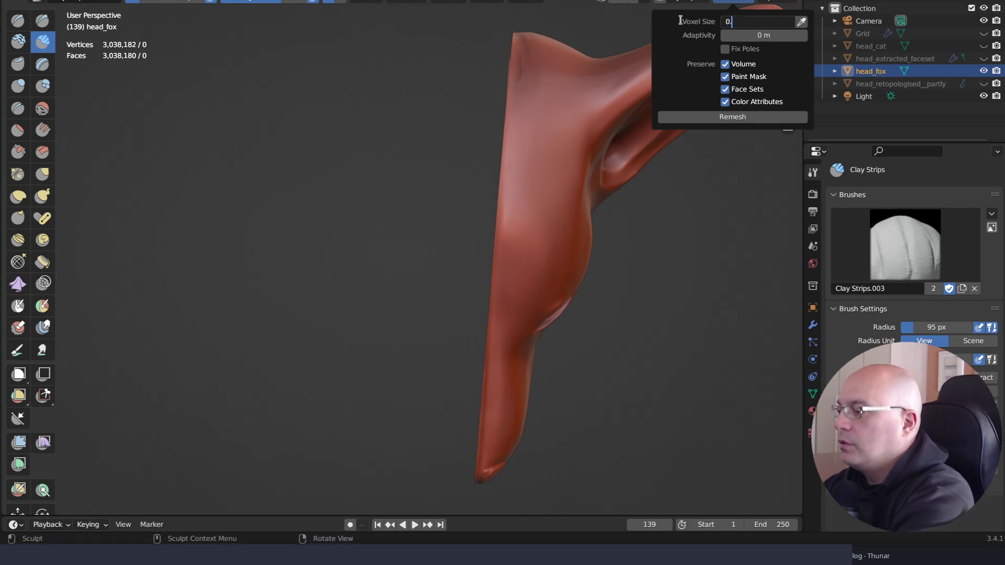
pyautogui.write('002')
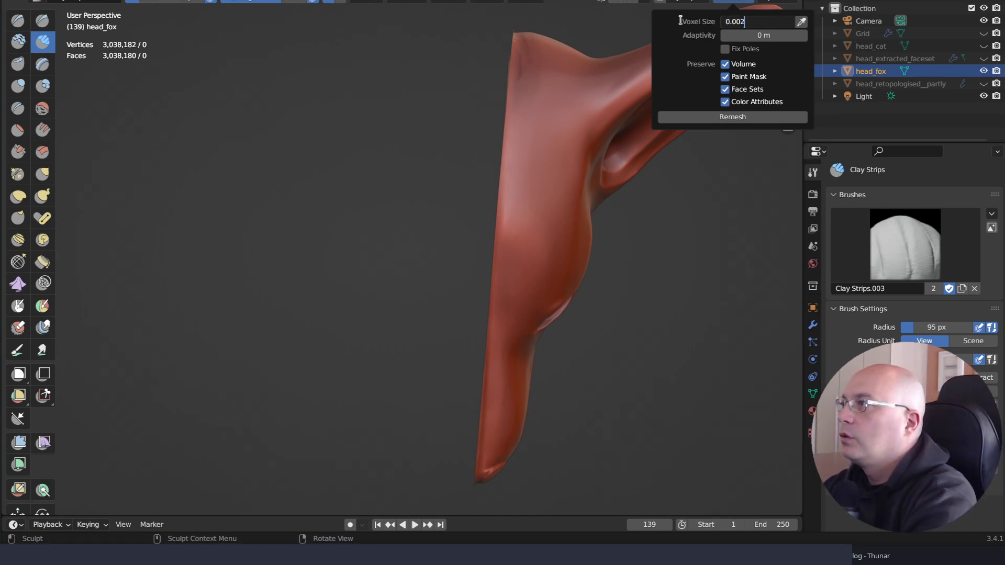
pyautogui.press('Return')
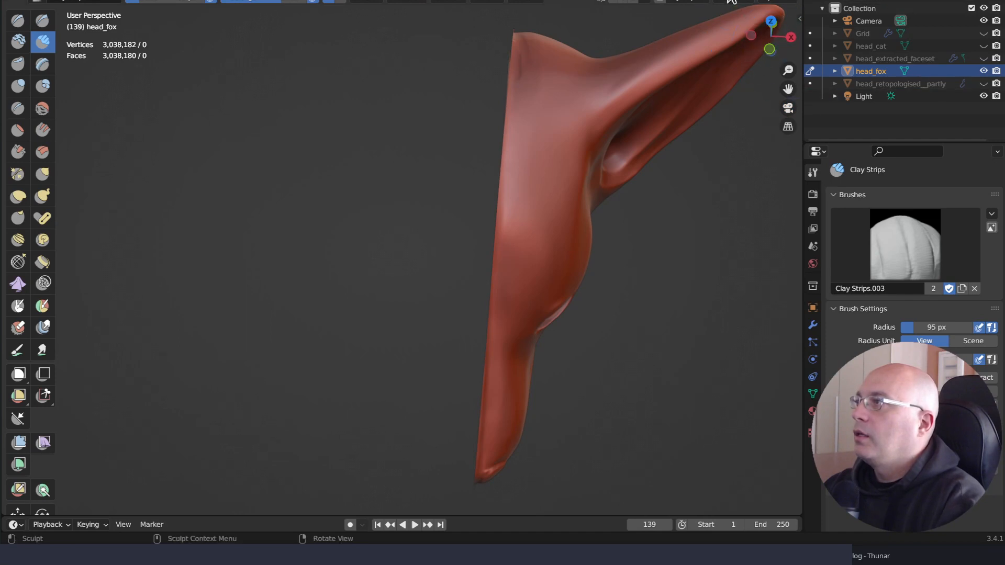
pyautogui.click(734, 3)
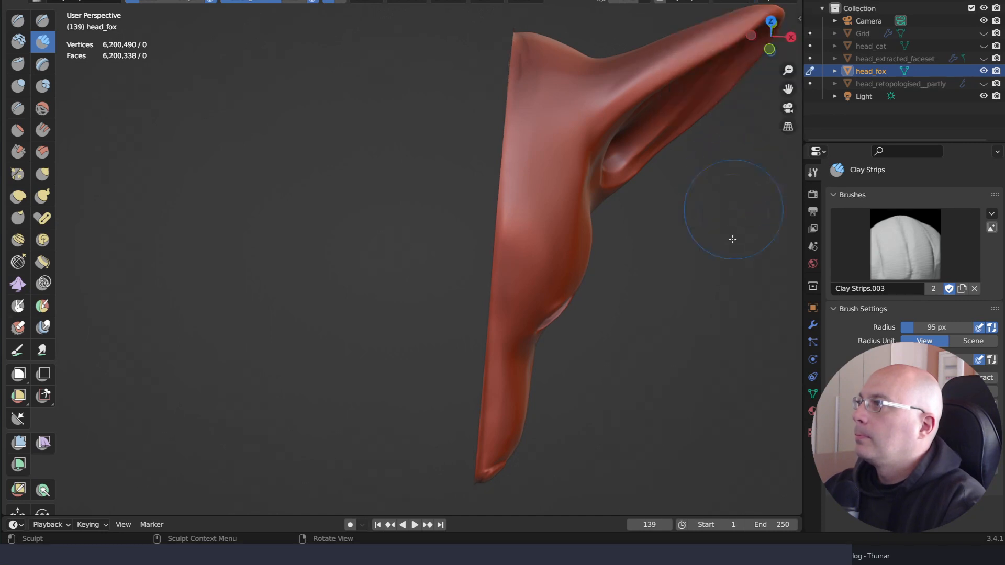
# Use Line Project along the straight cut edge of head_fox to flatten its cut side again
pyautogui.moveTo(737, 308)
pyautogui.mouseDown(button='middle')
pyautogui.moveTo(626, 264)
pyautogui.moveTo(732, 311)
pyautogui.mouseUp(button='middle')
pyautogui.keyDown('shift'); pyautogui.moveTo(695, 254); pyautogui.dragTo(701, 291, button='middle'); pyautogui.keyUp('shift')
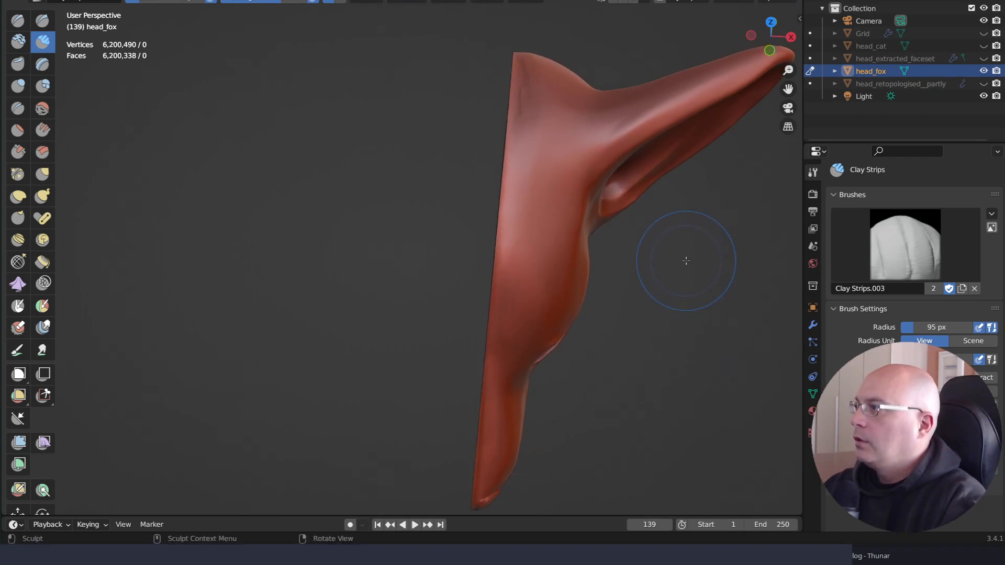
pyautogui.press('q')
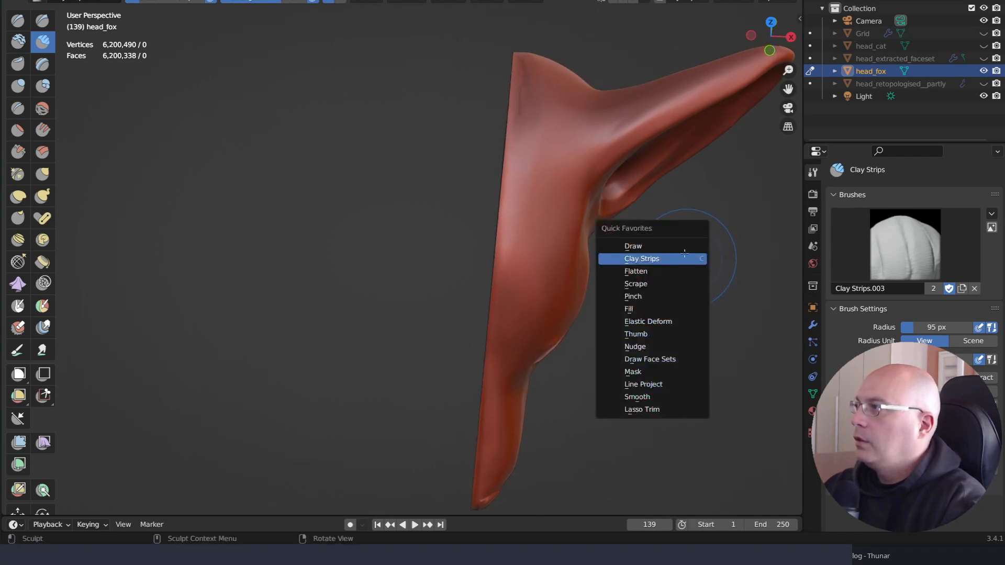
pyautogui.click(682, 385)
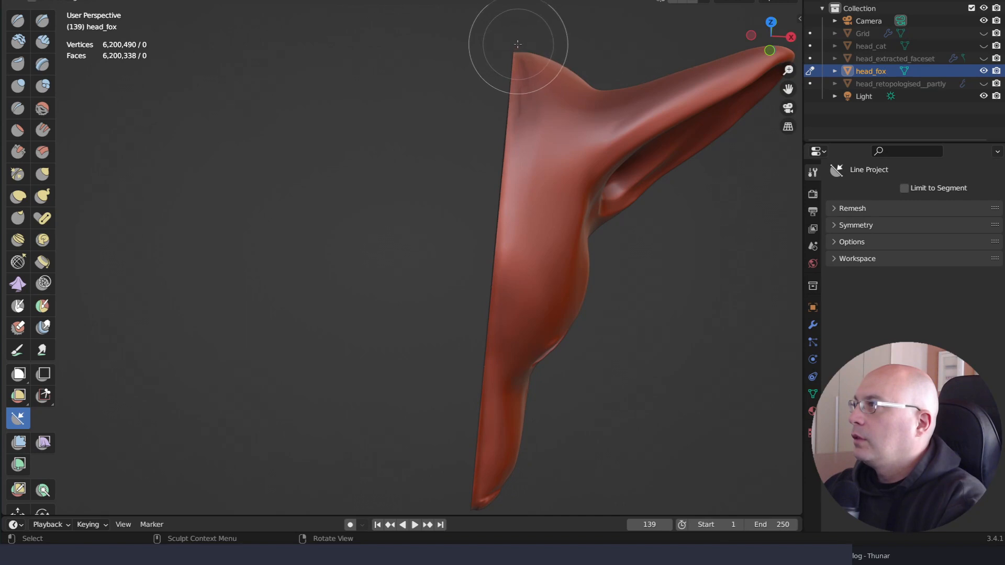
pyautogui.moveTo(517, 44); pyautogui.dragTo(474, 517)
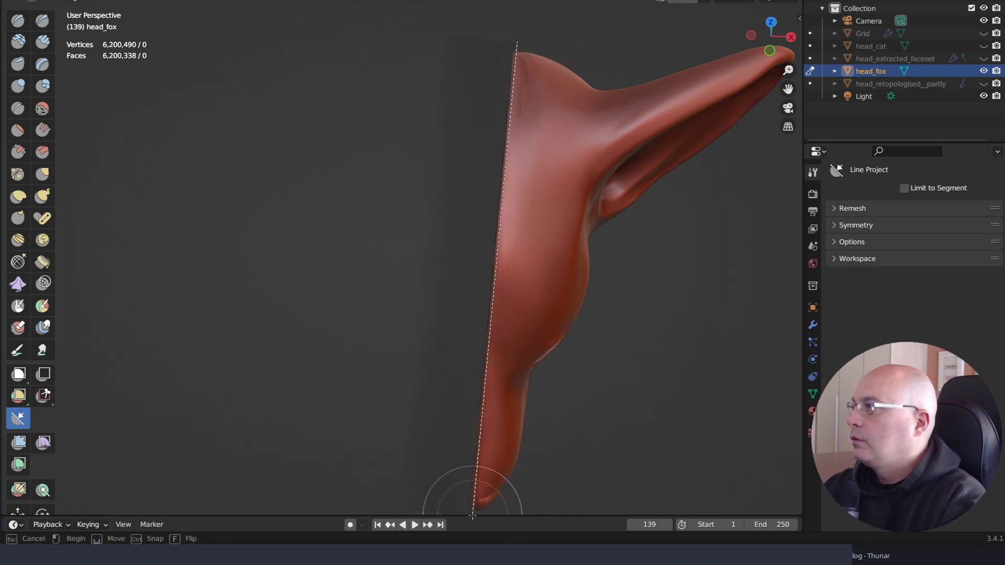
pyautogui.moveTo(472, 515); pyautogui.dragTo(472, 516)
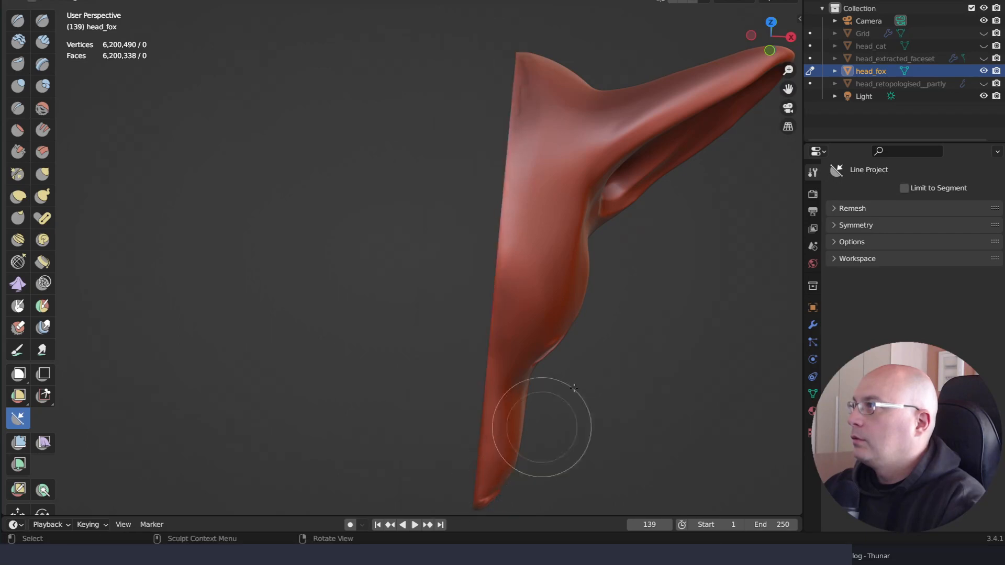
# Switch to the Clay Strips brush and examine the leftover ear flap on the flattened side of head_fox
pyautogui.moveTo(675, 352); pyautogui.dragTo(587, 298, button='middle')
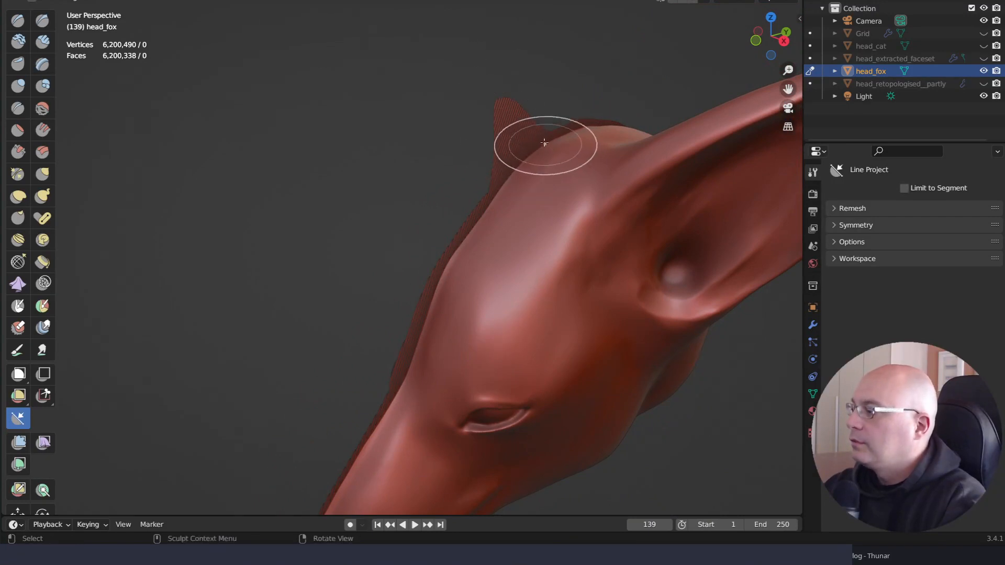
pyautogui.hotkey('shift', 'space')
pyautogui.click(523, 3)
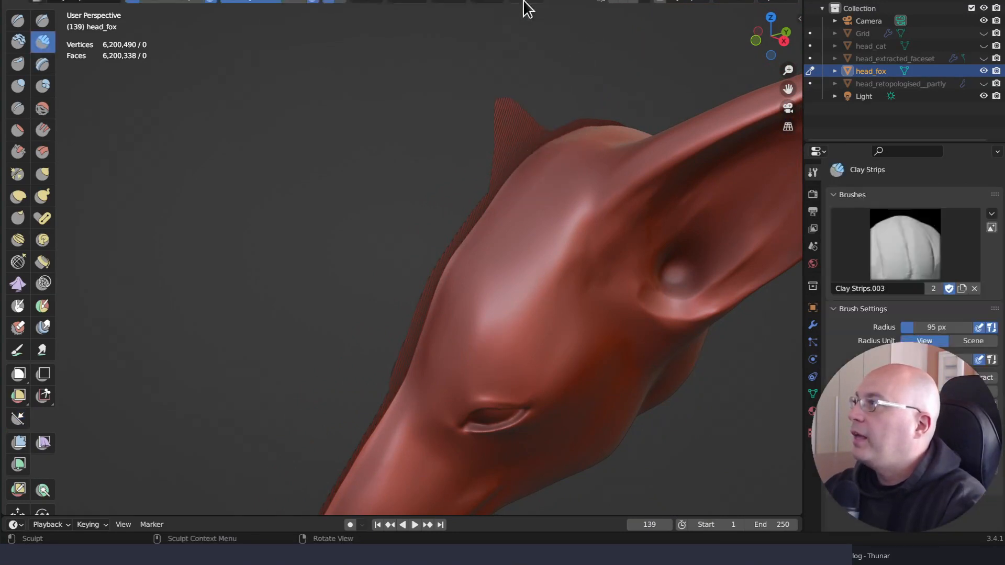
pyautogui.moveTo(592, 142)
pyautogui.mouseDown(button='middle')
pyautogui.moveTo(503, 147)
pyautogui.moveTo(586, 199)
pyautogui.moveTo(723, 247)
pyautogui.moveTo(670, 250)
pyautogui.moveTo(507, 148)
pyautogui.mouseUp(button='middle')
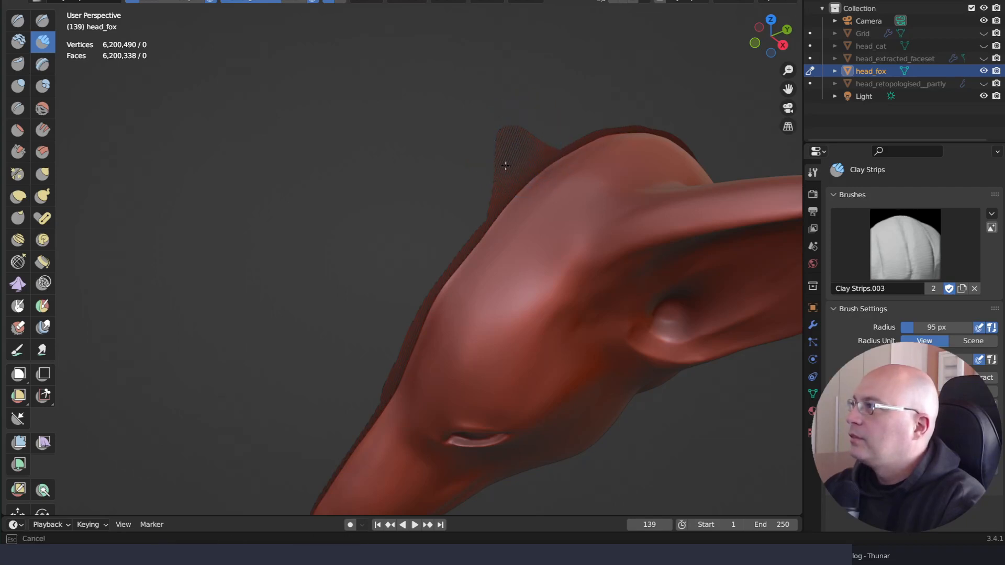
pyautogui.moveTo(506, 143); pyautogui.dragTo(539, 152, button='middle')
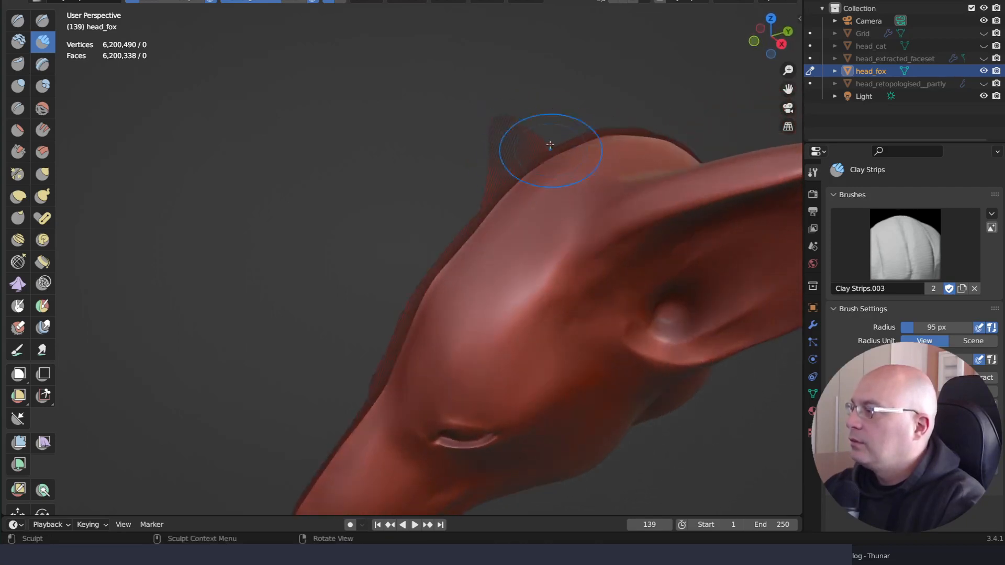
pyautogui.press('q')
pyautogui.click(521, 135)
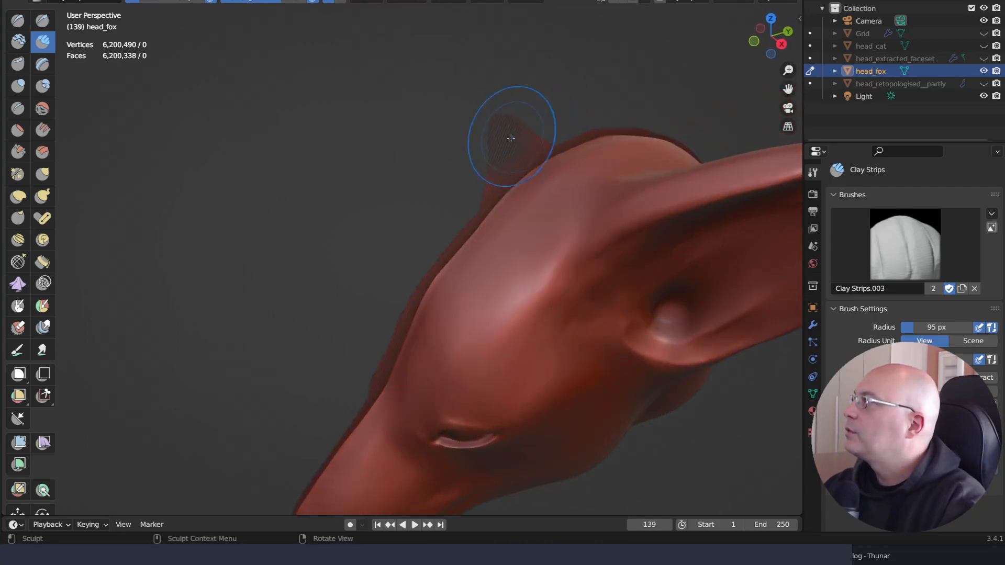
pyautogui.moveTo(500, 147)
pyautogui.mouseDown(button='middle')
pyautogui.moveTo(788, 144)
pyautogui.moveTo(623, 197)
pyautogui.moveTo(644, 306)
pyautogui.mouseUp(button='middle')
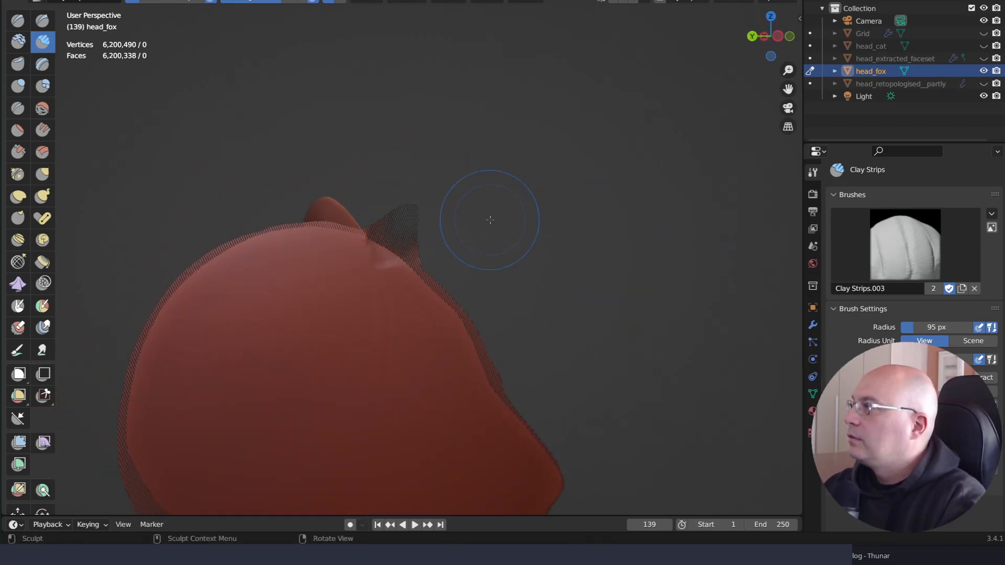
pyautogui.moveTo(490, 220); pyautogui.dragTo(328, 256, button='middle')
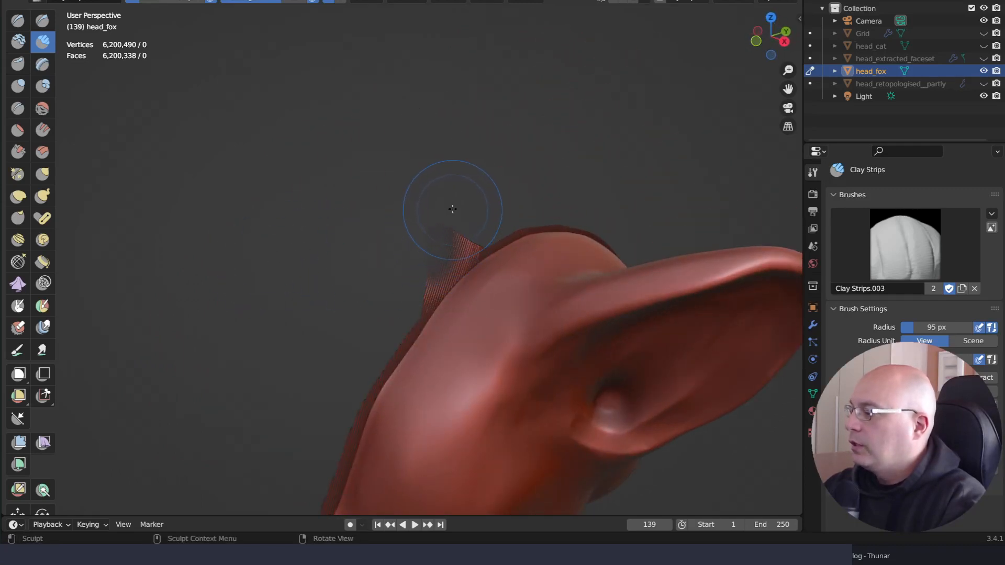
# Try to push the leftover ear flap into the head with the Grab brush, enlarging its radius to 240 px, and undo the strokes
pyautogui.press('g')
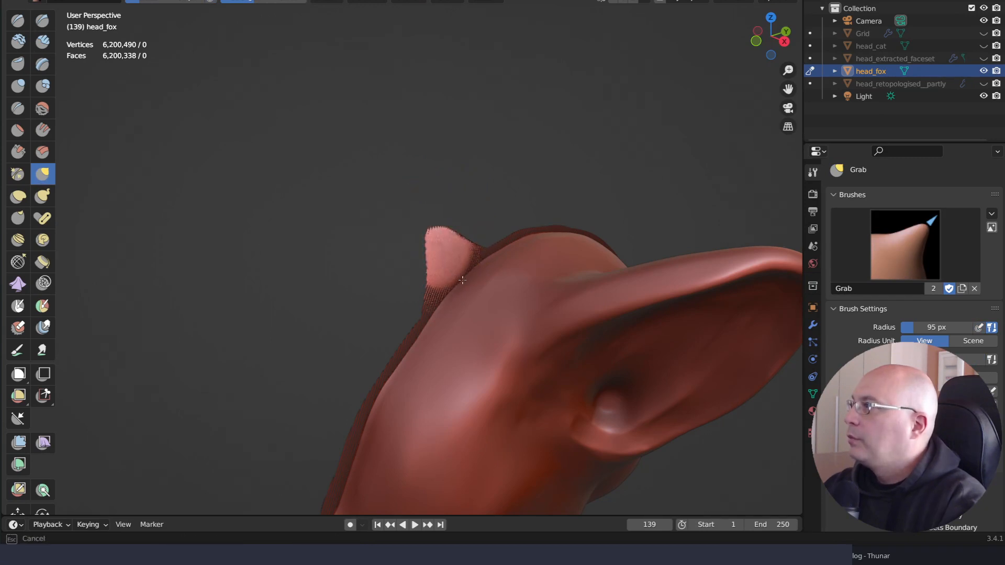
pyautogui.moveTo(507, 235)
pyautogui.mouseDown(button='middle')
pyautogui.moveTo(657, 193)
pyautogui.moveTo(675, 237)
pyautogui.moveTo(546, 278)
pyautogui.moveTo(435, 246)
pyautogui.mouseUp(button='middle')
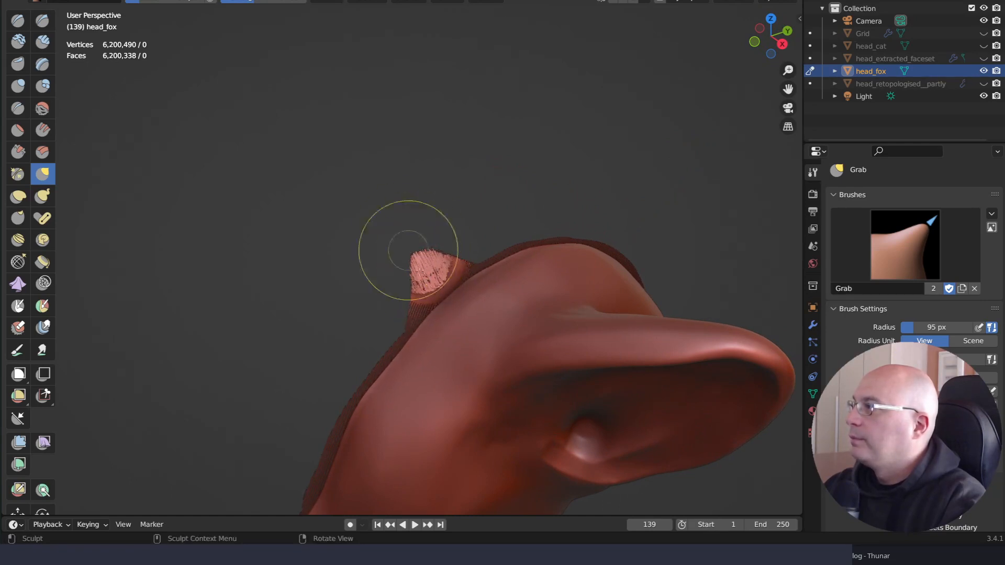
pyautogui.moveTo(478, 233)
pyautogui.mouseDown(button='right')
pyautogui.moveTo(500, 187)
pyautogui.moveTo(485, 218)
pyautogui.mouseUp(button='right')
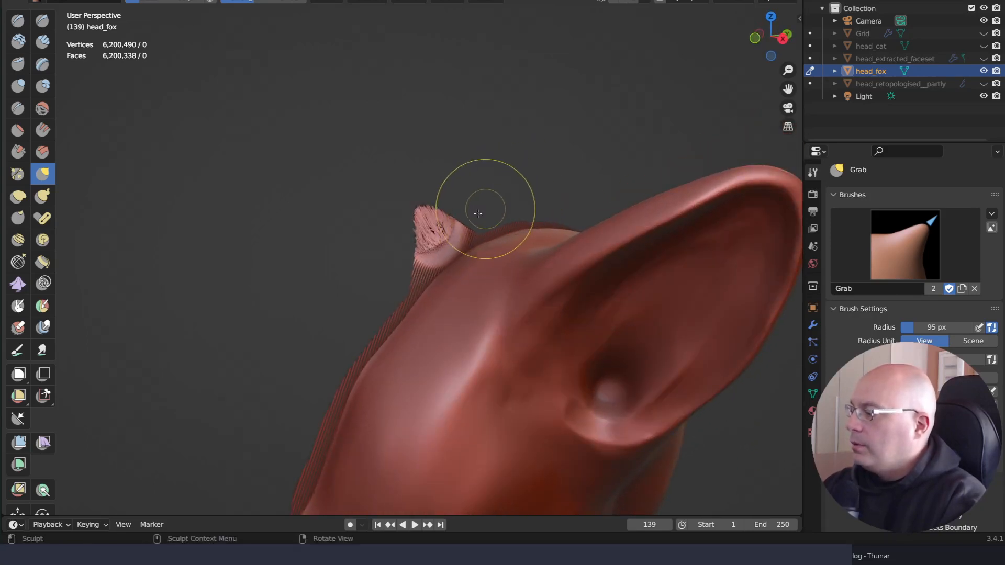
pyautogui.click(597, 152)
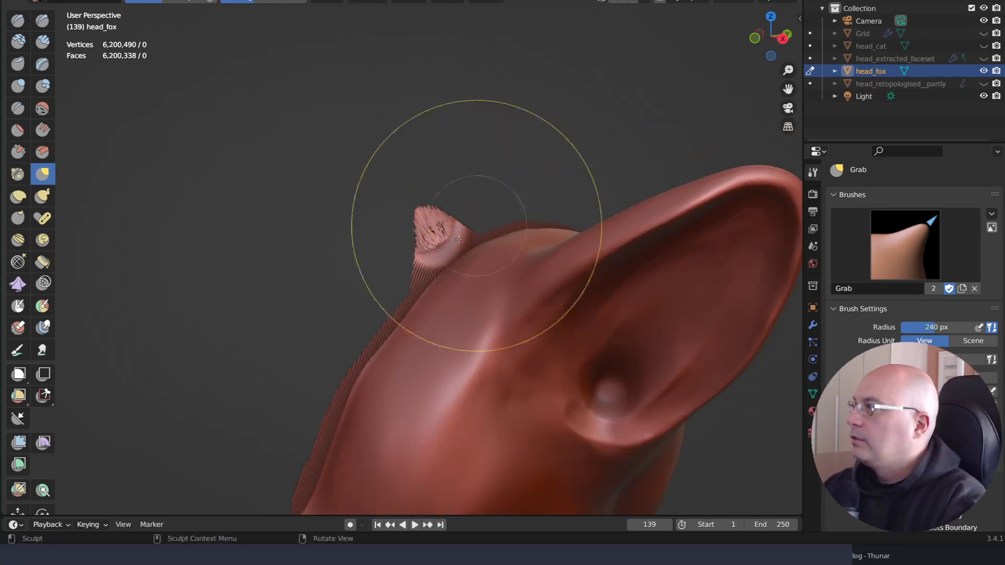
pyautogui.moveTo(428, 219); pyautogui.dragTo(433, 248)
pyautogui.moveTo(417, 219)
pyautogui.mouseDown()
pyautogui.moveTo(432, 246)
pyautogui.moveTo(428, 231)
pyautogui.mouseUp()
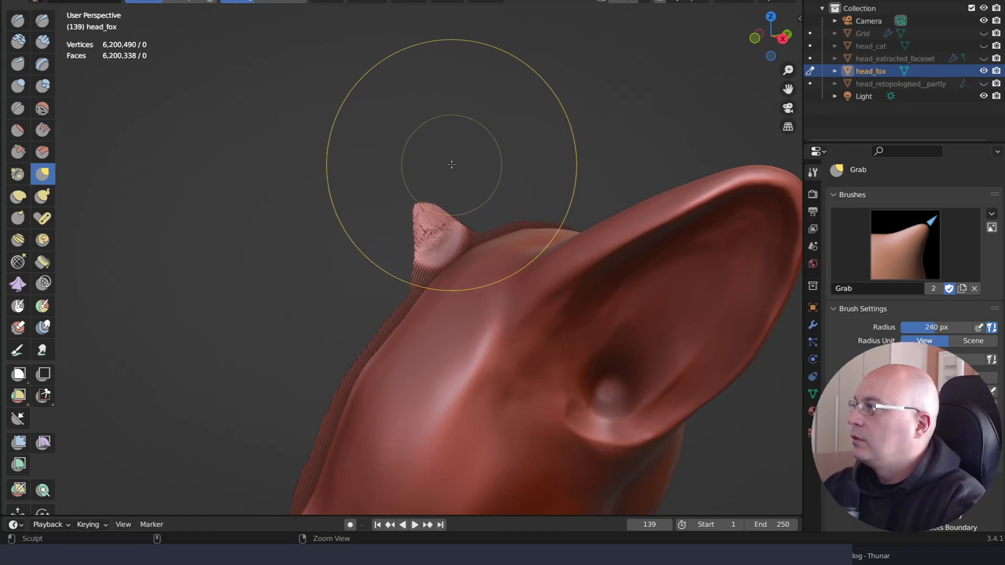
pyautogui.moveTo(476, 151)
pyautogui.mouseDown(button='middle')
pyautogui.moveTo(595, 139)
pyautogui.moveTo(568, 168)
pyautogui.moveTo(516, 164)
pyautogui.moveTo(464, 121)
pyautogui.moveTo(475, 120)
pyautogui.mouseUp(button='middle')
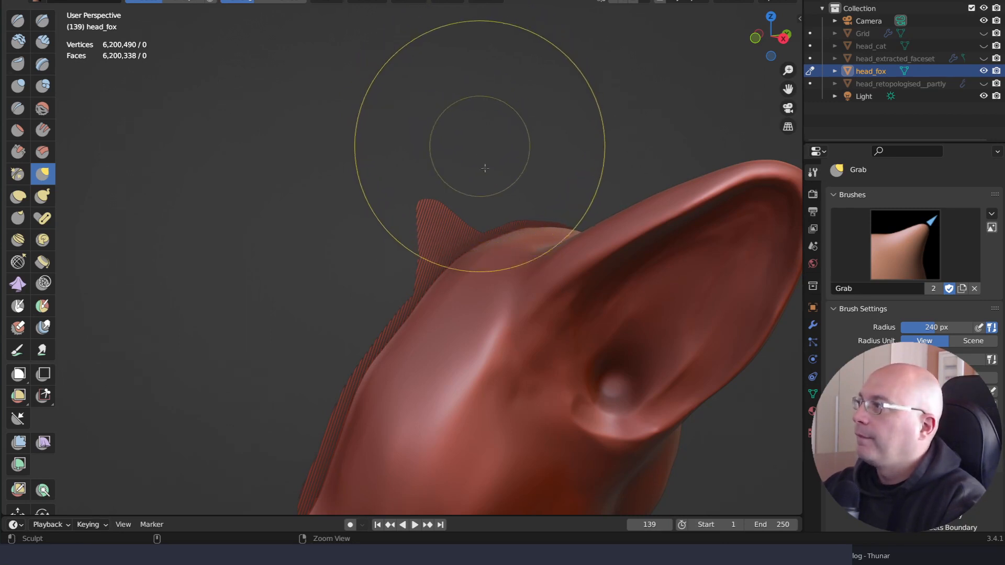
# Return to Object Mode and delete the head_fox object
pyautogui.moveTo(494, 186)
pyautogui.mouseDown(button='middle')
pyautogui.moveTo(644, 162)
pyautogui.moveTo(591, 245)
pyautogui.moveTo(479, 180)
pyautogui.moveTo(644, 167)
pyautogui.mouseUp(button='middle')
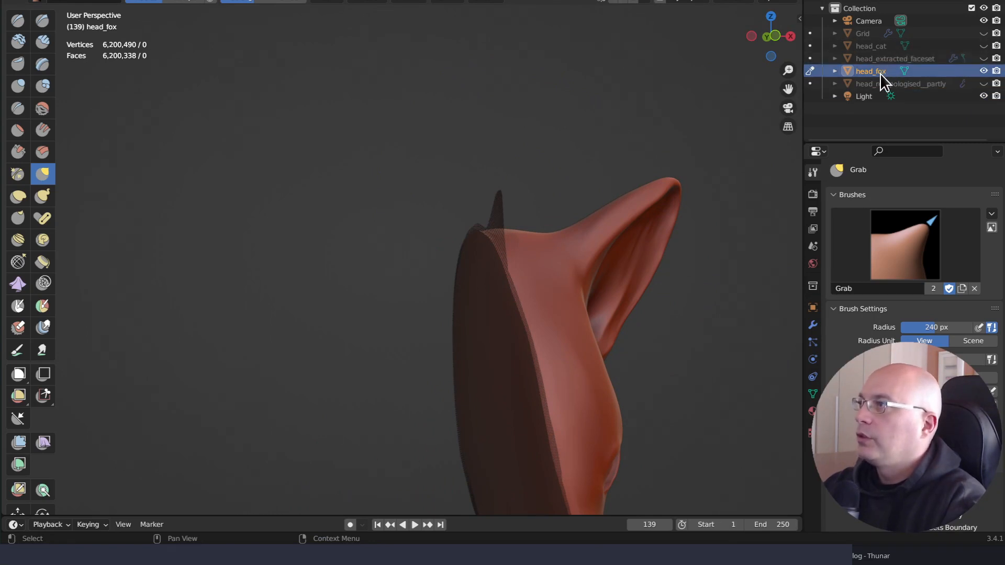
pyautogui.hotkey('ctrl', 'Tab')
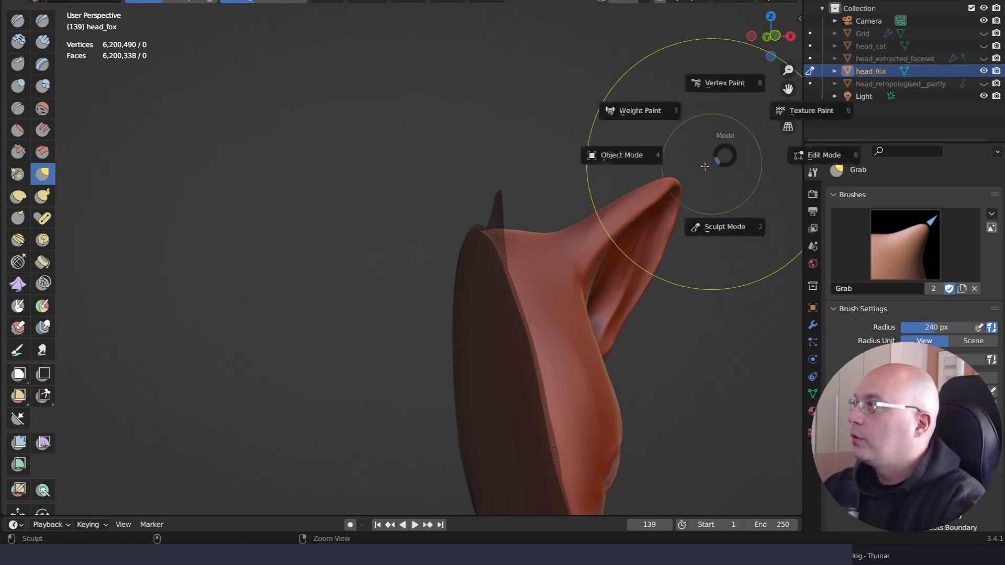
pyautogui.hotkey('ctrl', 'Tab')
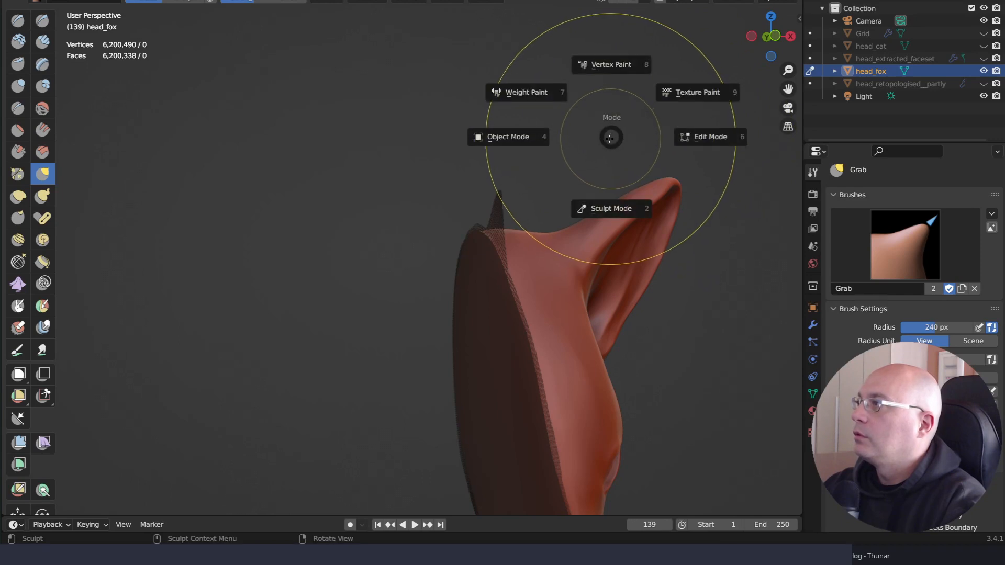
pyautogui.click(670, 279)
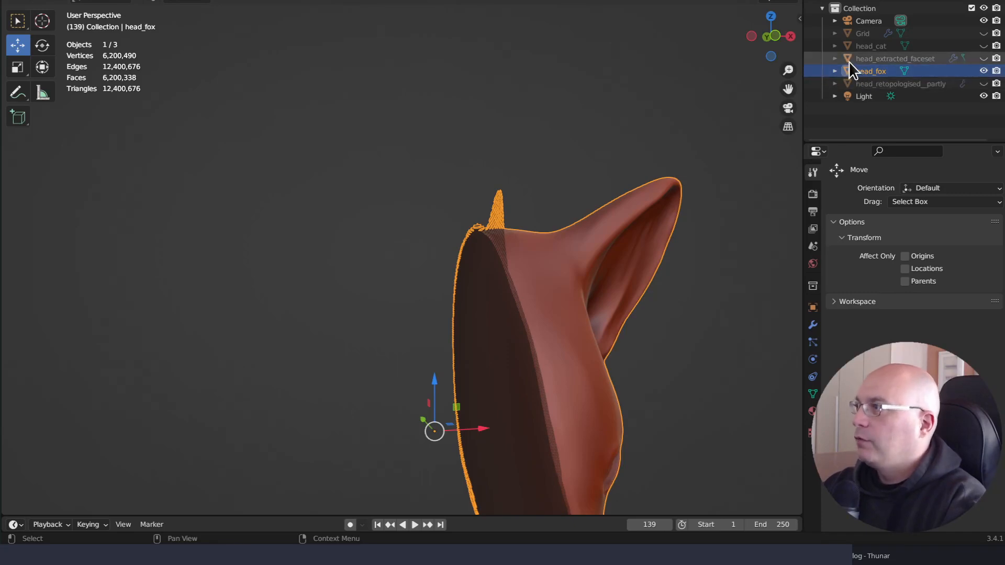
pyautogui.press('x')
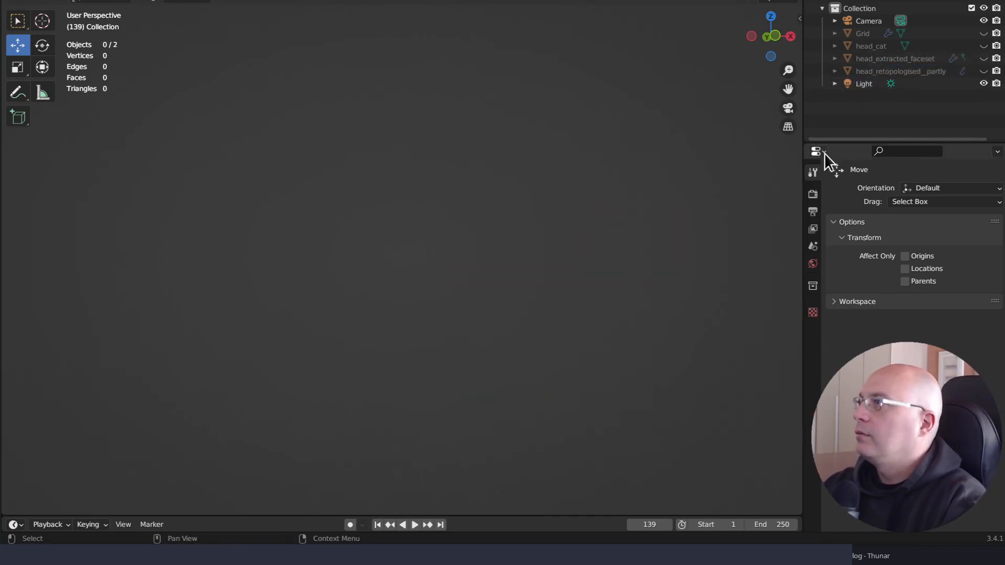
# Unhide head_cat, duplicate it, and rename the copy head_fox
pyautogui.click(852, 57)
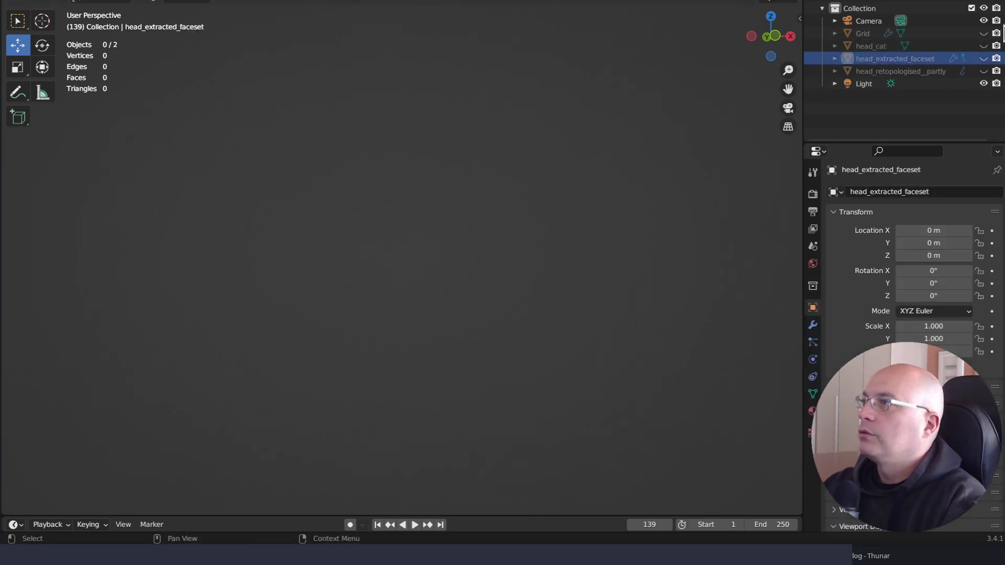
pyautogui.click(984, 46)
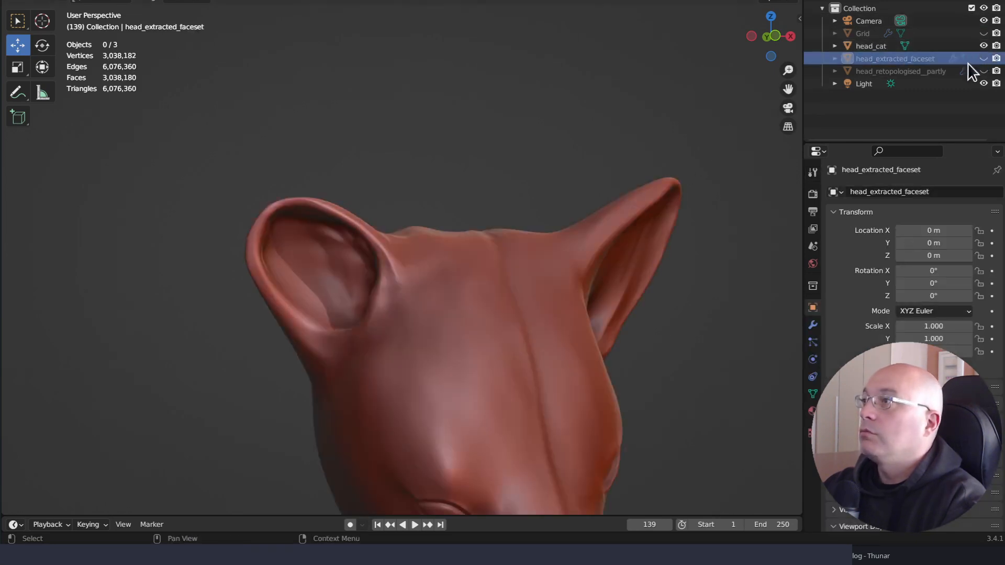
pyautogui.click(868, 45)
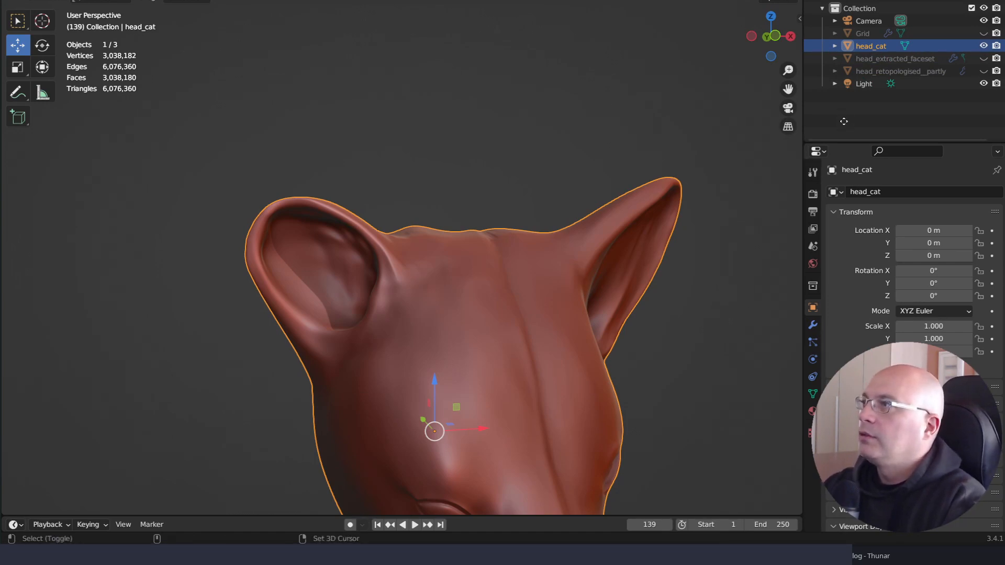
pyautogui.hotkey('shift', 'd')
pyautogui.click(878, 63)
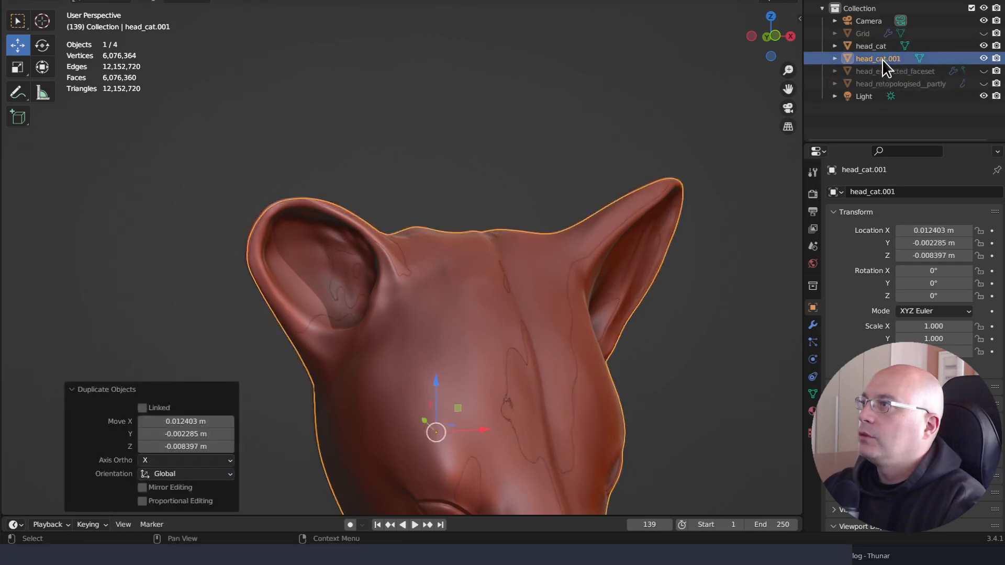
pyautogui.doubleClick(883, 57)
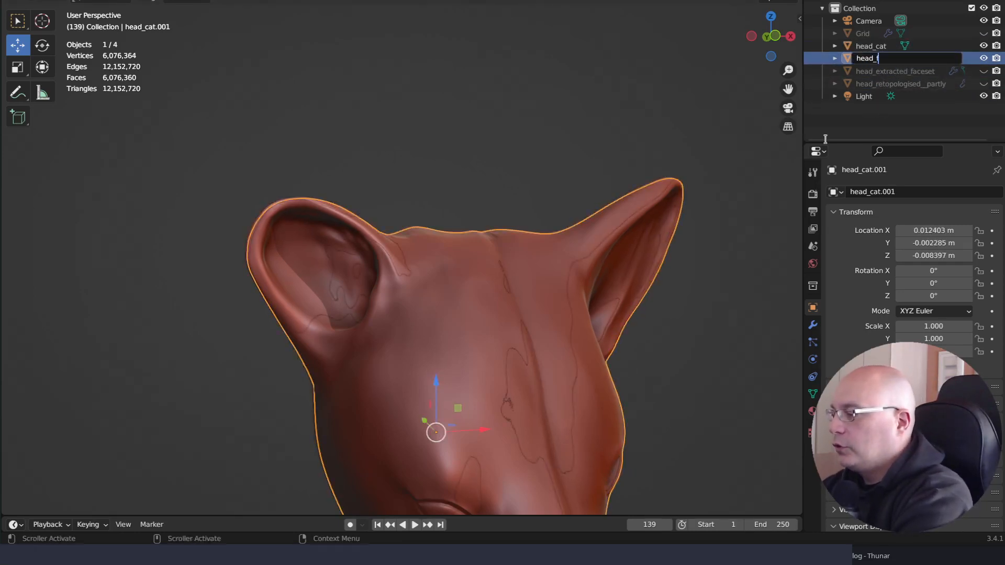
pyautogui.press('Return')
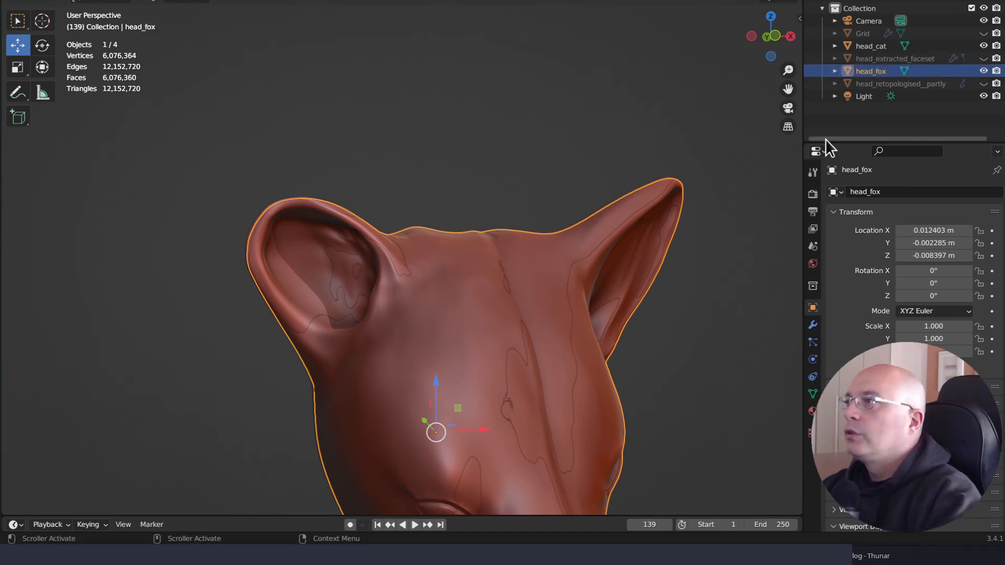
# Hide head_cat and add a 2 m cube mesh to the scene
pyautogui.click(984, 46)
pyautogui.moveTo(686, 325); pyautogui.dragTo(721, 358, button='middle')
pyautogui.keyDown('ctrl'); pyautogui.moveTo(720, 357); pyautogui.dragTo(684, 287, button='right'); pyautogui.keyUp('ctrl')
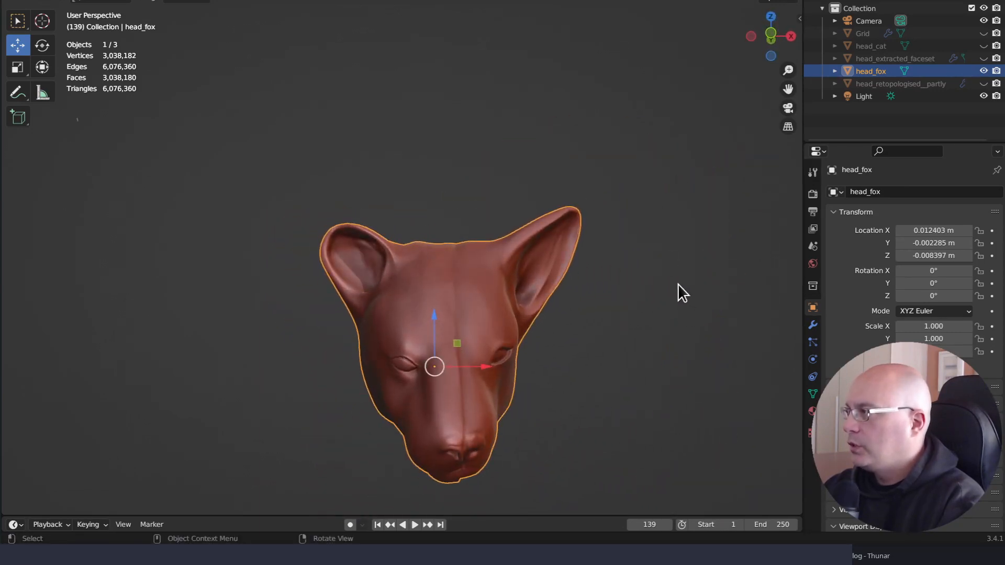
pyautogui.hotkey('shift', 'a')
pyautogui.moveTo(671, 293)
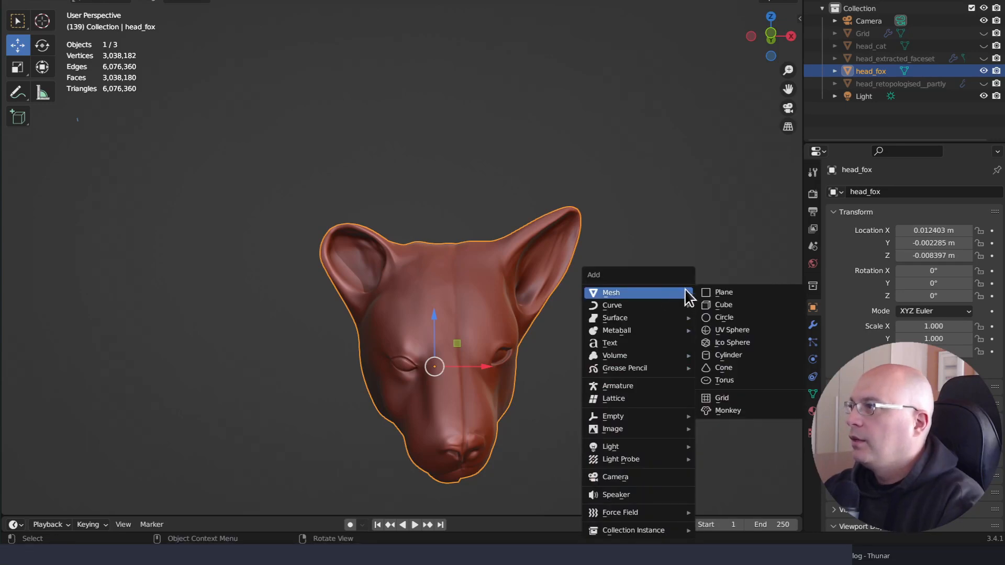
pyautogui.click(724, 306)
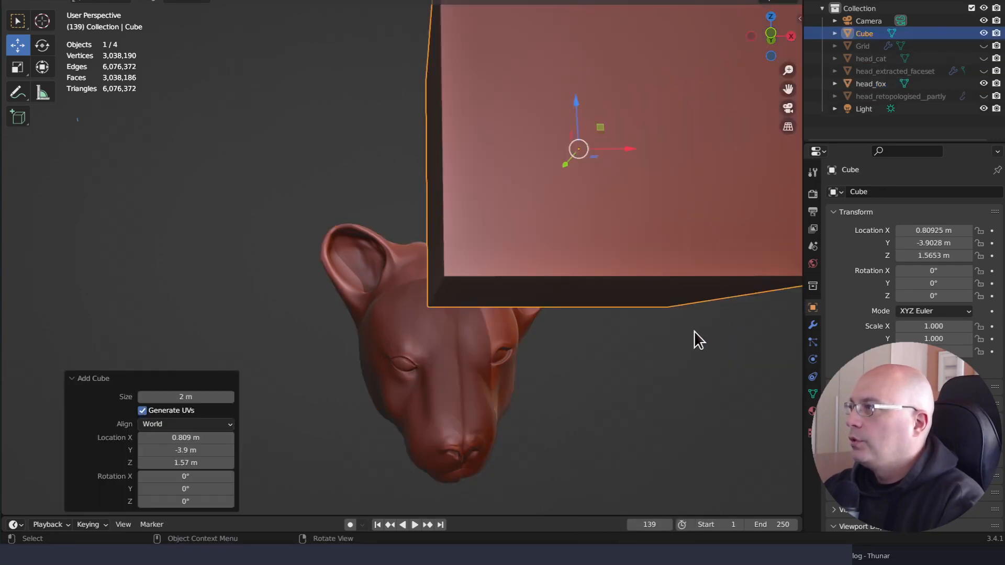
# Move the cube over the round-eared half of the head and scale it up by about 1.354
pyautogui.moveTo(695, 330); pyautogui.dragTo(823, 316, button='middle')
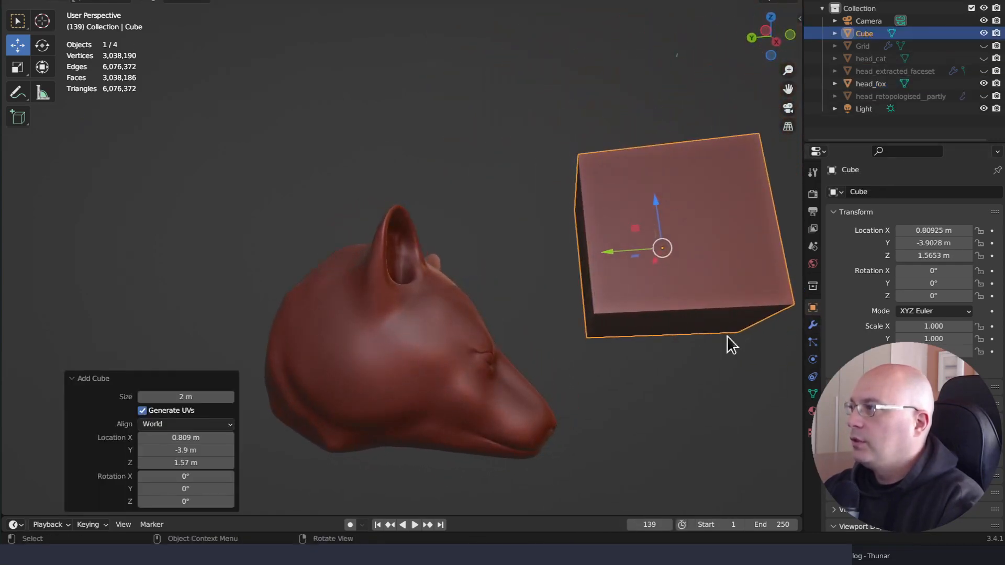
pyautogui.press('g')
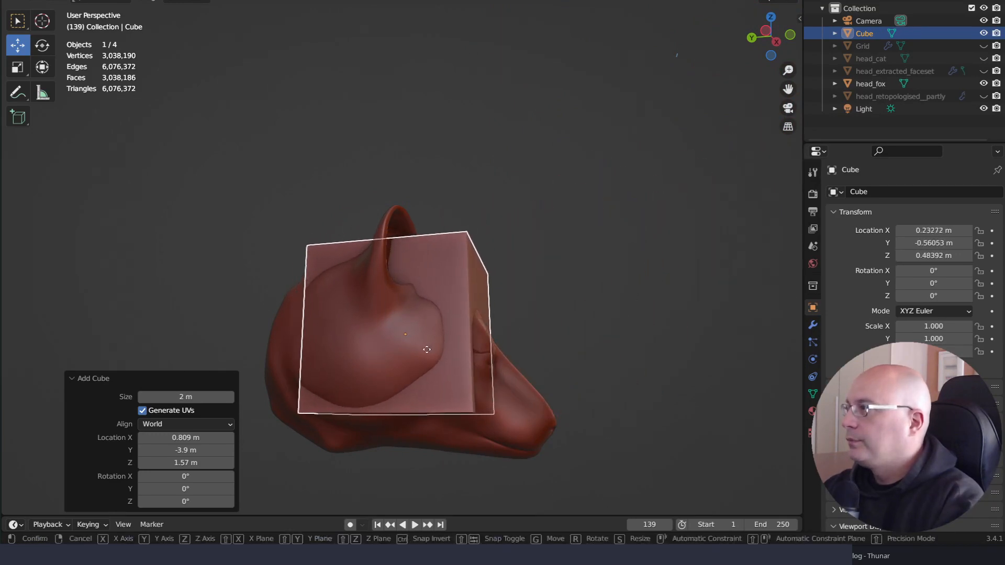
pyautogui.click(427, 349)
pyautogui.moveTo(538, 348); pyautogui.dragTo(590, 202, button='middle')
pyautogui.press('g')
pyautogui.click(406, 287)
pyautogui.press('g')
pyautogui.click(401, 224)
pyautogui.press('s')
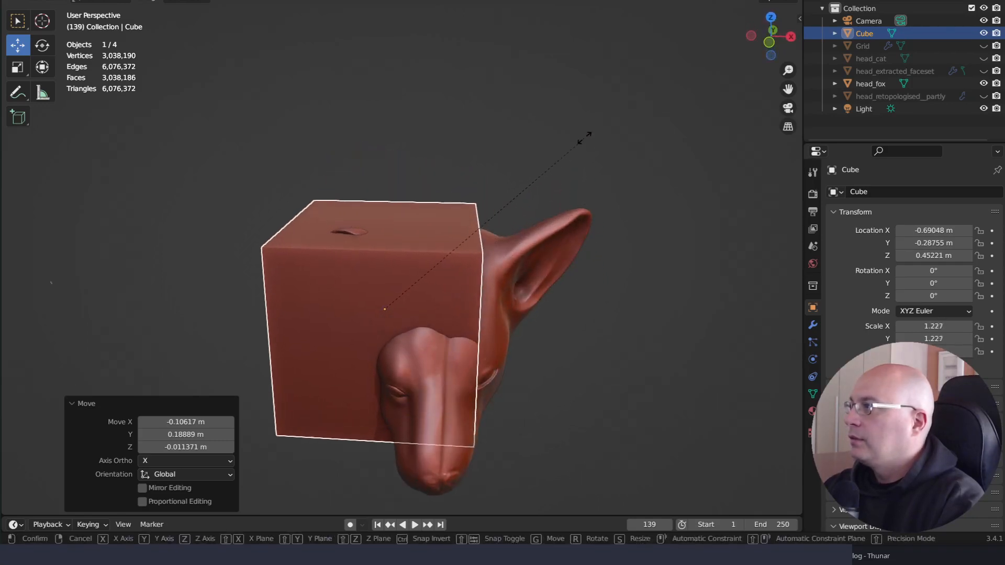
pyautogui.click(586, 98)
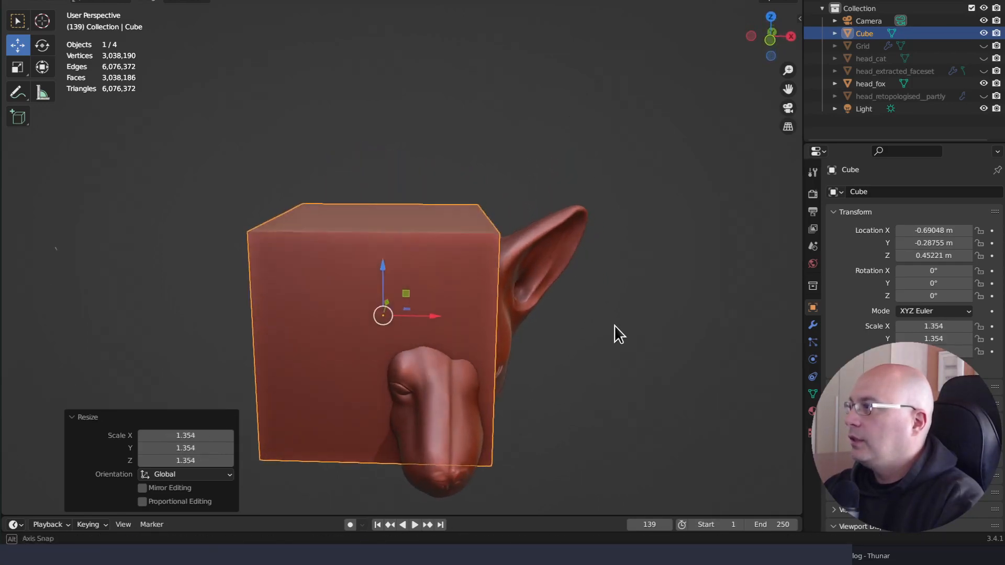
# Shift the cube away from the pointed ear until its side face lies near the head's midline, about -0.48 m in X
pyautogui.moveTo(614, 326); pyautogui.dragTo(602, 395, button='middle')
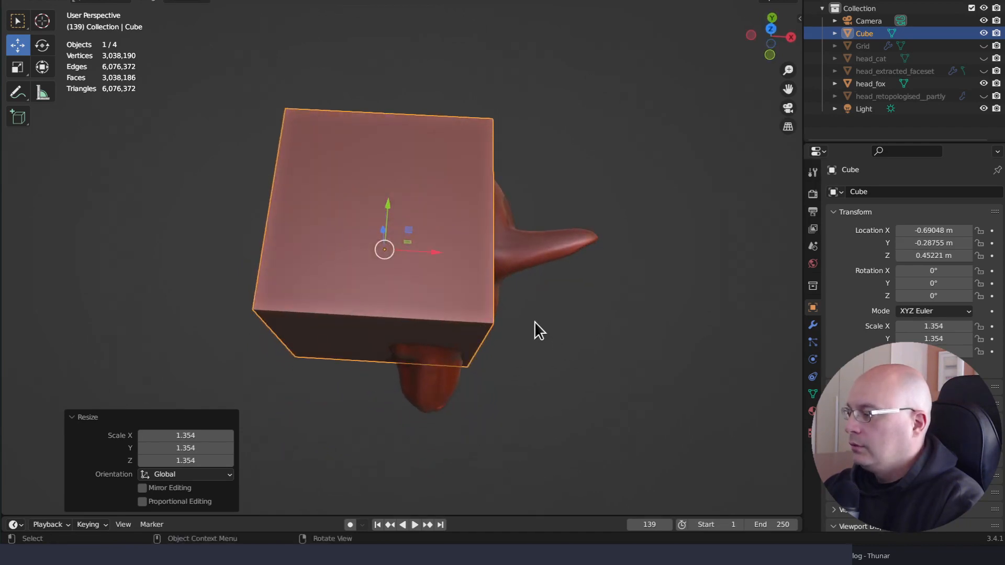
pyautogui.press('g')
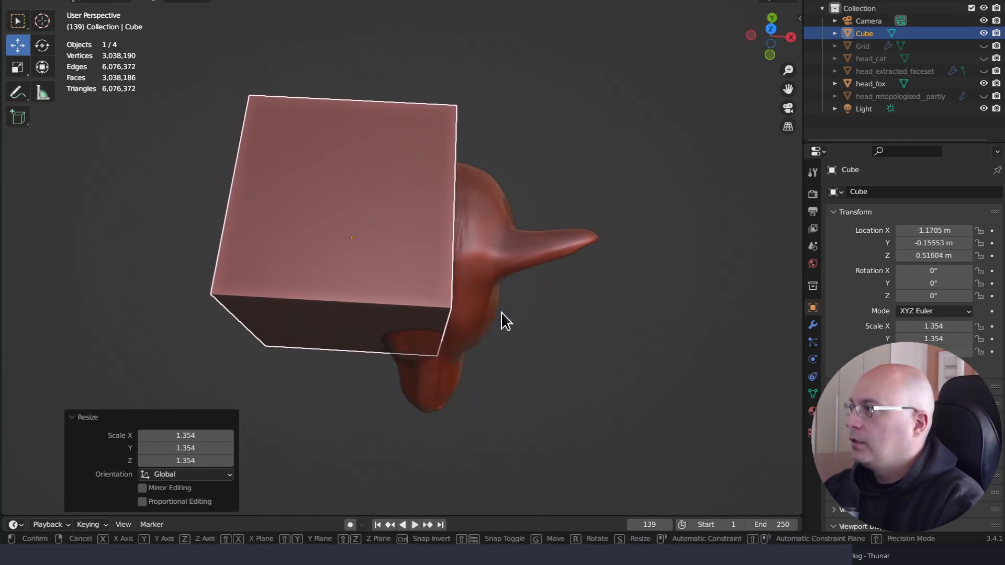
pyautogui.click(510, 308)
pyautogui.moveTo(513, 307)
pyautogui.mouseDown(button='middle')
pyautogui.moveTo(473, 309)
pyautogui.moveTo(501, 299)
pyautogui.mouseUp(button='middle')
pyautogui.press('g')
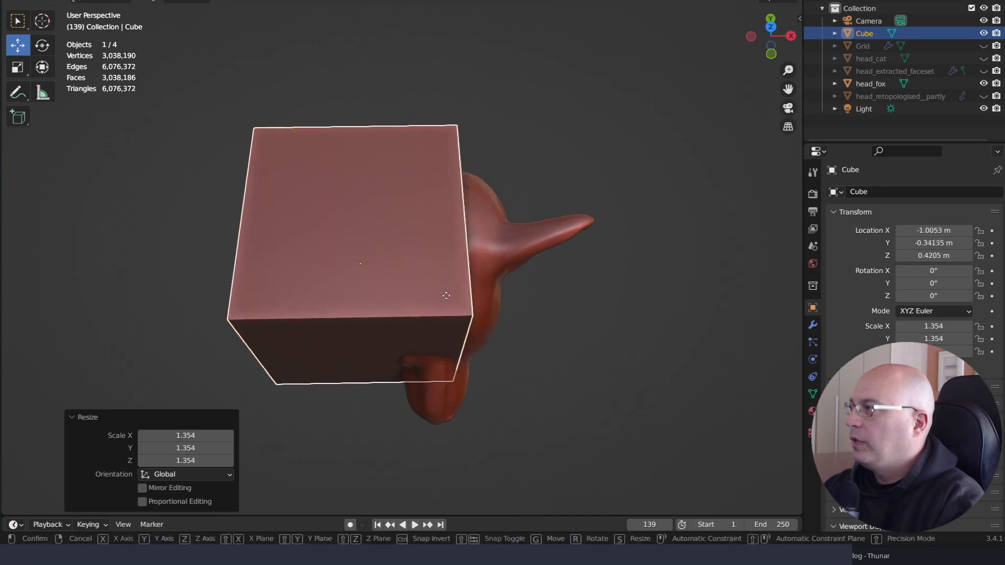
pyautogui.click(435, 299)
# Rotate the cube about 16.5° in the side view to match the tilt of the head
pyautogui.moveTo(435, 299); pyautogui.dragTo(601, 258, button='middle')
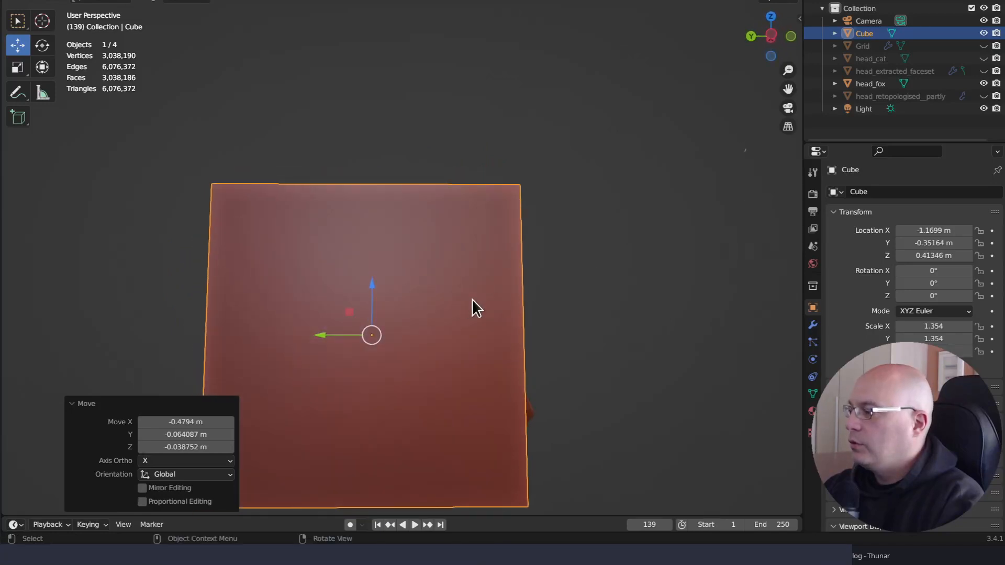
pyautogui.press('r')
pyautogui.click(487, 340)
pyautogui.moveTo(487, 341)
pyautogui.mouseDown(button='middle')
pyautogui.moveTo(604, 358)
pyautogui.moveTo(470, 347)
pyautogui.moveTo(483, 366)
pyautogui.moveTo(486, 358)
pyautogui.mouseUp(button='middle')
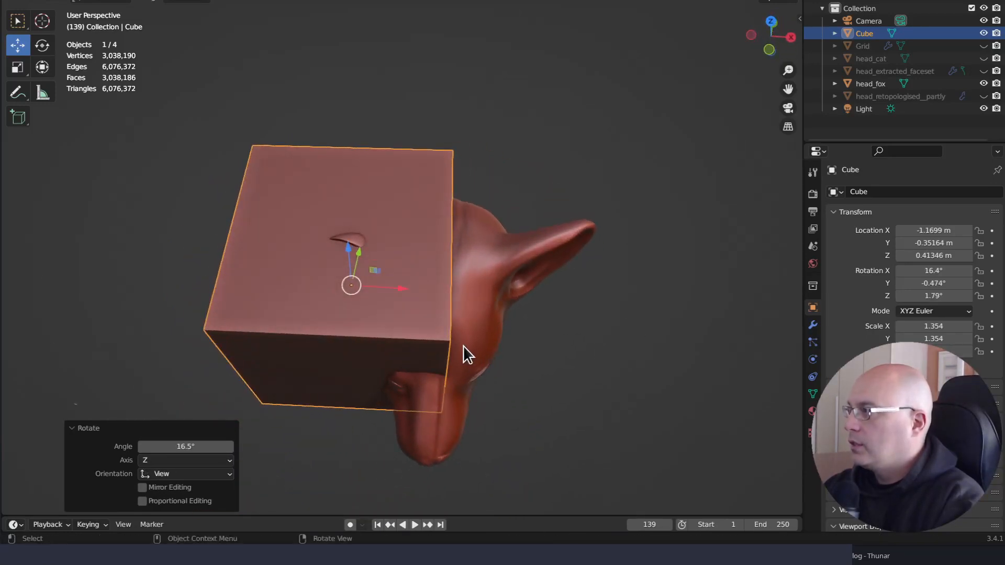
# Scale the cube by about 1.471 and reposition it to cover the whole round-eared half up to the midline
pyautogui.press('s')
pyautogui.click(469, 419)
pyautogui.moveTo(469, 419); pyautogui.dragTo(572, 310, button='middle')
pyautogui.press('g')
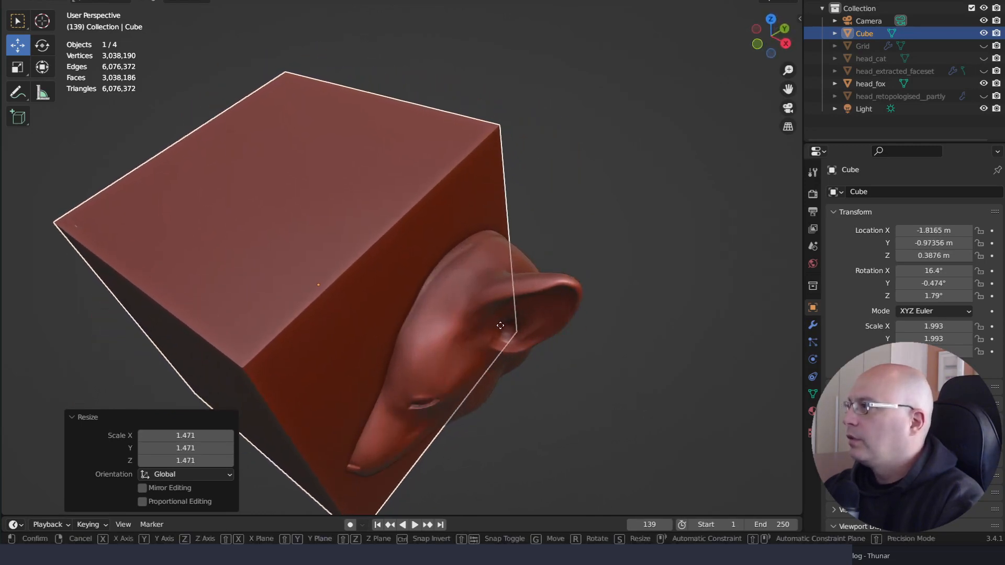
pyautogui.click(507, 321)
pyautogui.moveTo(507, 321); pyautogui.dragTo(618, 353, button='middle')
pyautogui.moveTo(621, 374); pyautogui.dragTo(586, 228, button='middle')
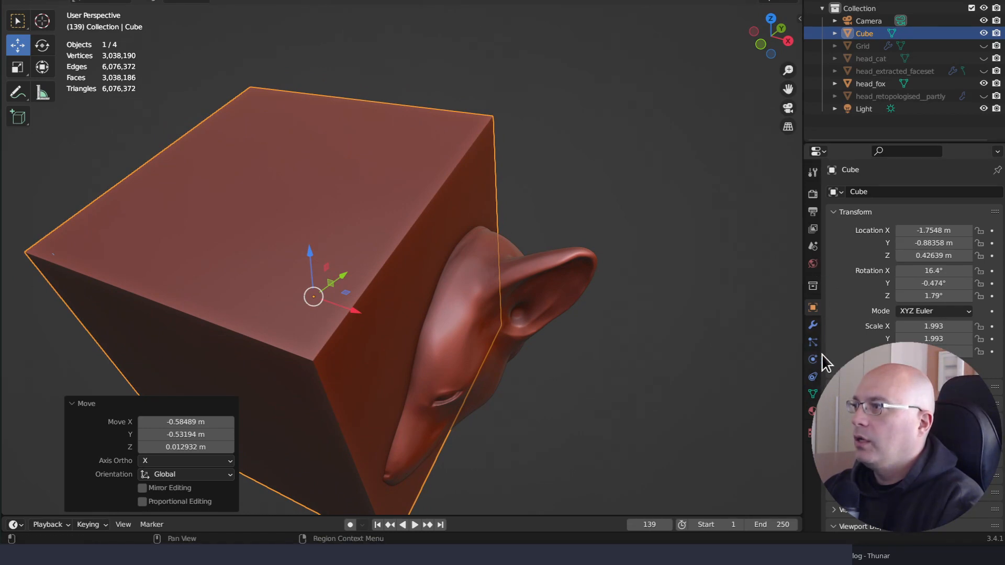
# Set the cube's viewport display to wireframe so that the head shows through it
pyautogui.click(813, 394)
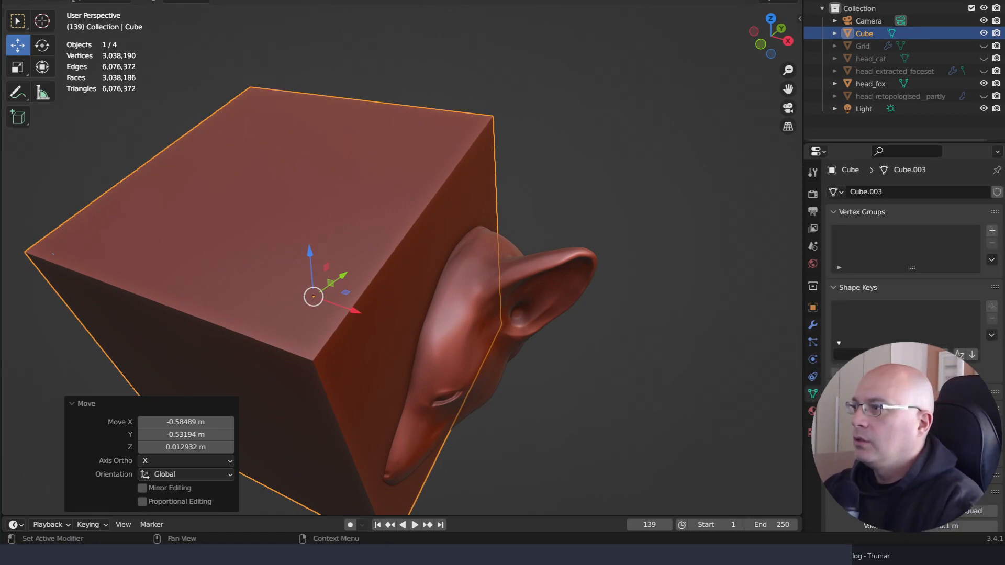
pyautogui.scroll(-5, 880, 251)
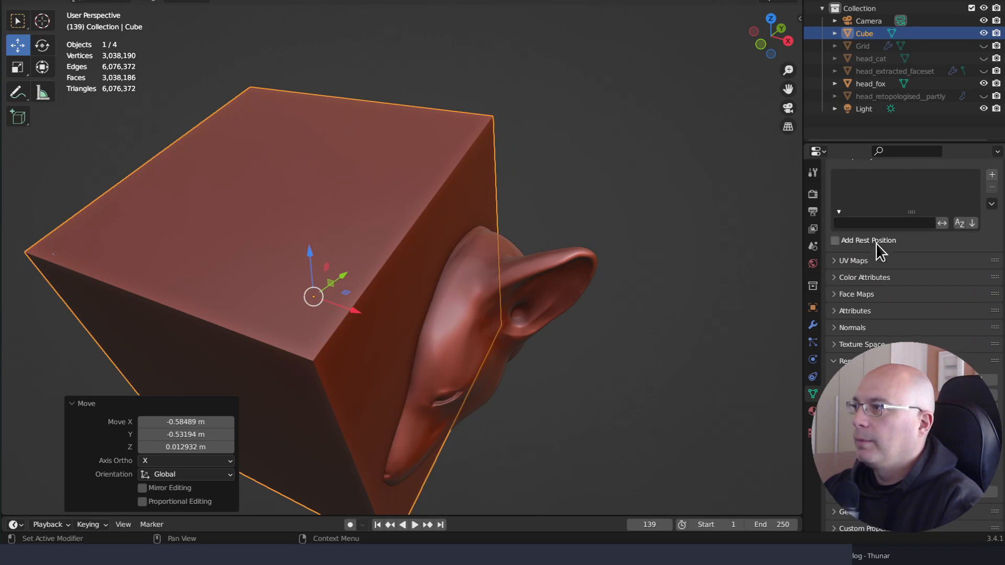
pyautogui.scroll(-1, 878, 529)
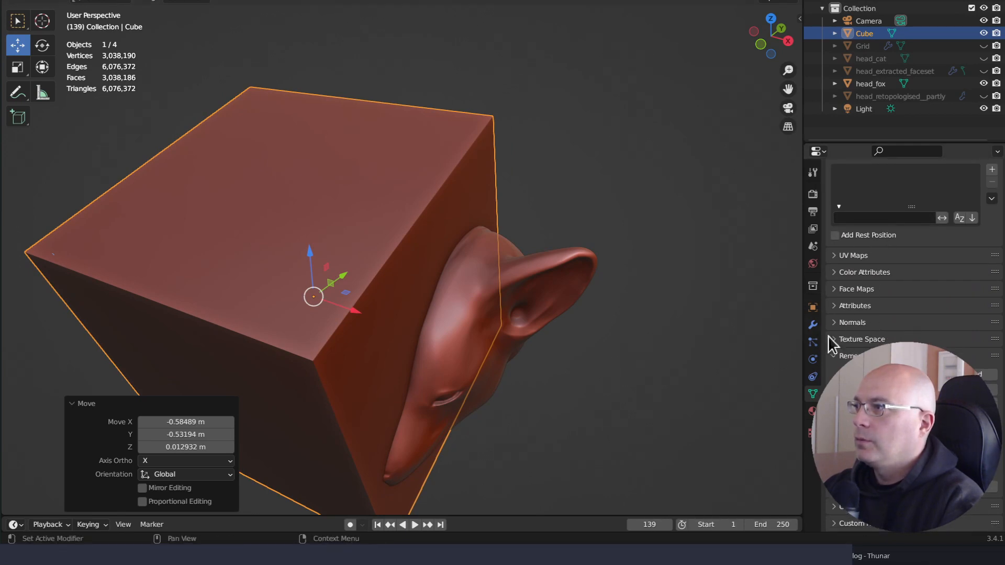
pyautogui.click(813, 308)
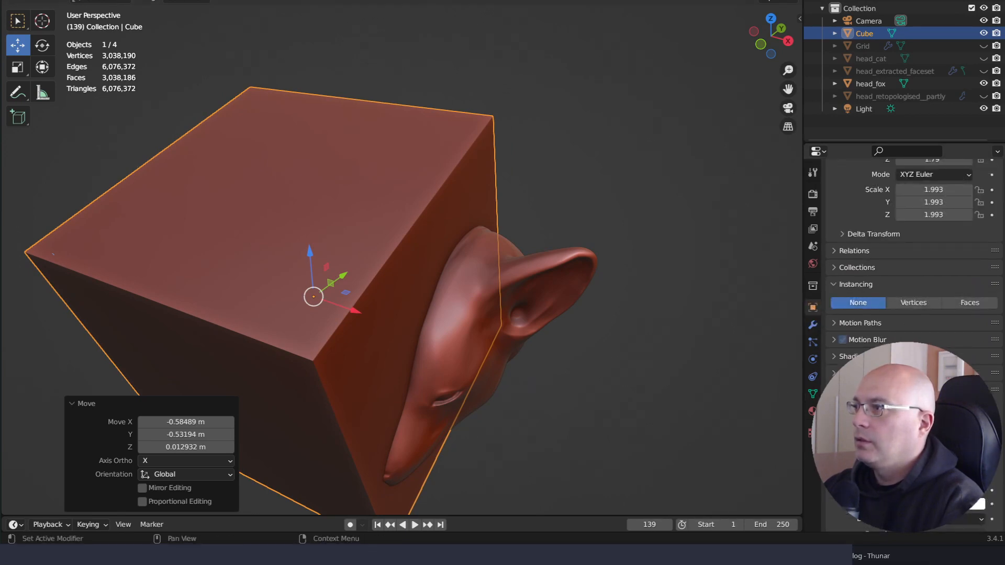
pyautogui.scroll(-3, 893, 338)
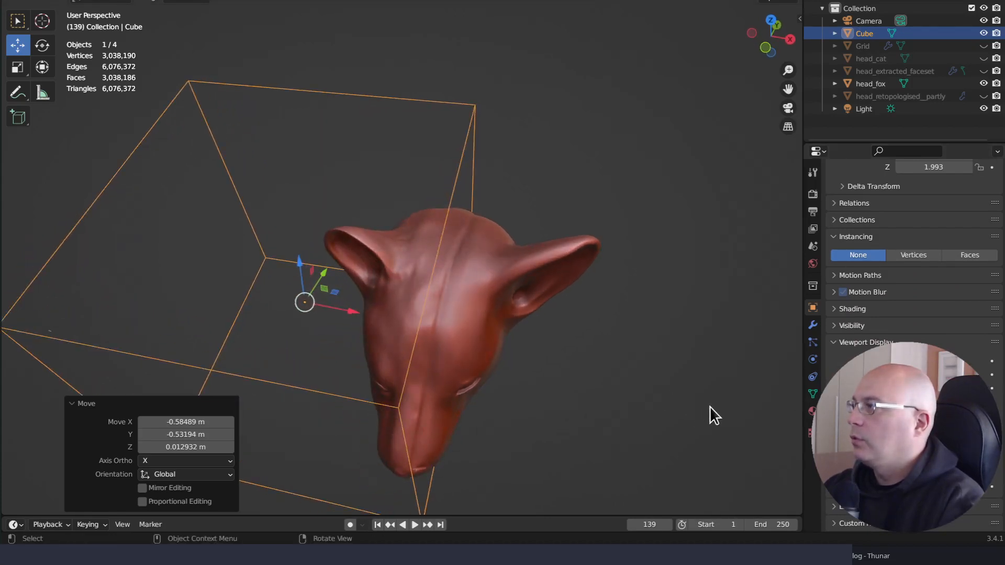
# Nudge the wireframe cube about -0.09 m in X to line up its side face with the head's midline
pyautogui.moveTo(709, 406)
pyautogui.mouseDown(button='middle')
pyautogui.moveTo(726, 410)
pyautogui.moveTo(711, 410)
pyautogui.mouseUp(button='middle')
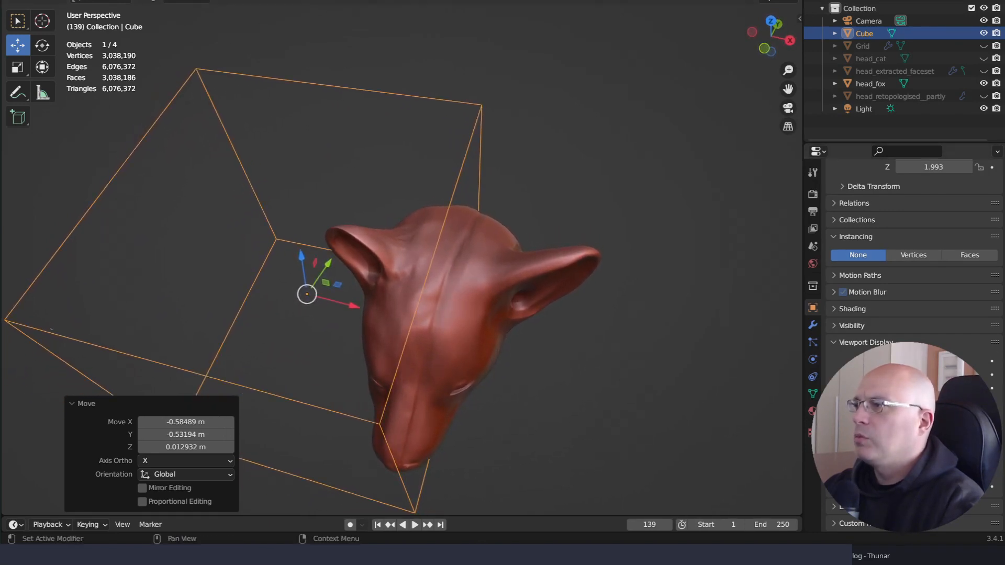
pyautogui.middleClick(641, 365)
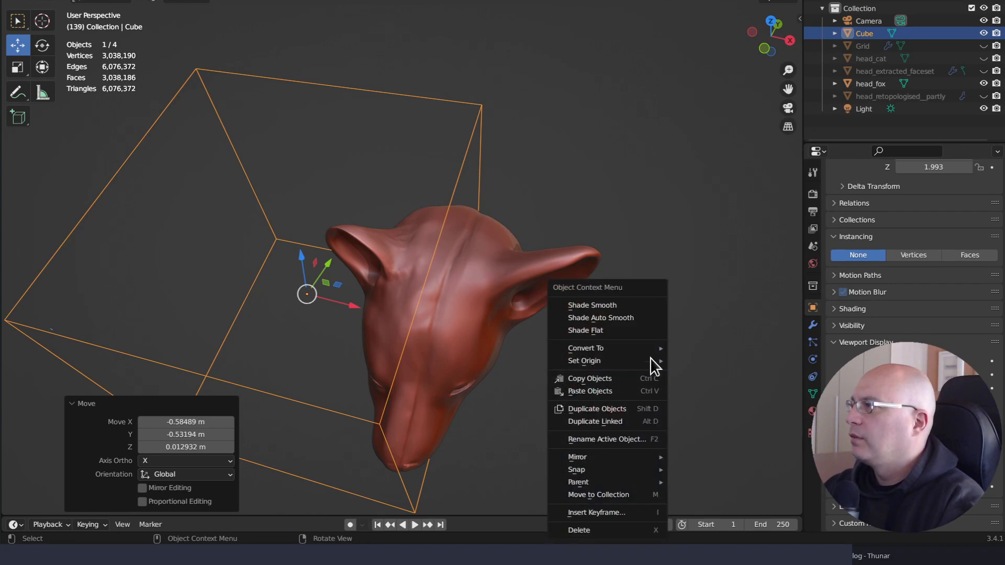
pyautogui.middleClick(670, 219)
pyautogui.moveTo(673, 168); pyautogui.dragTo(679, 195, button='middle')
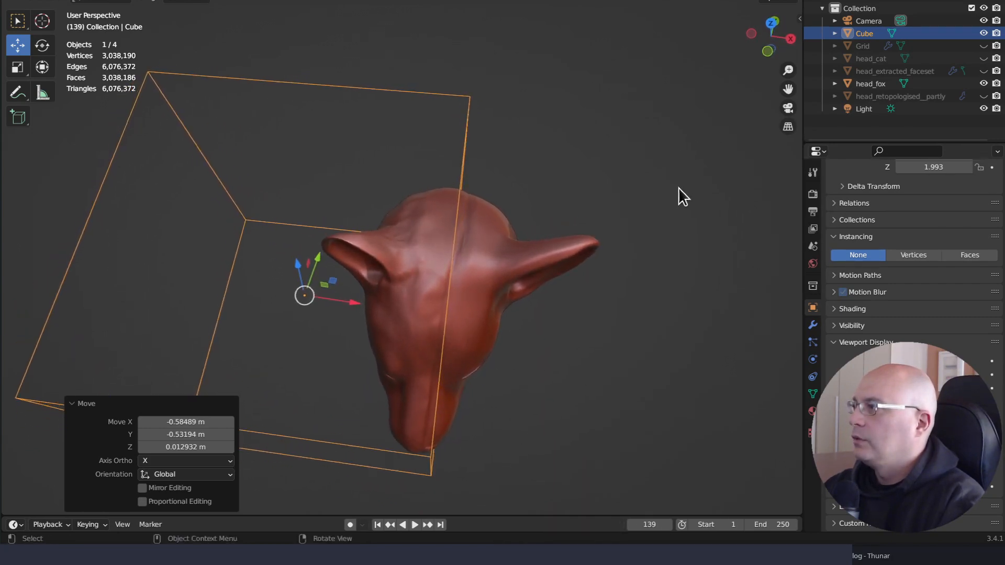
pyautogui.press('g')
pyautogui.click(586, 400)
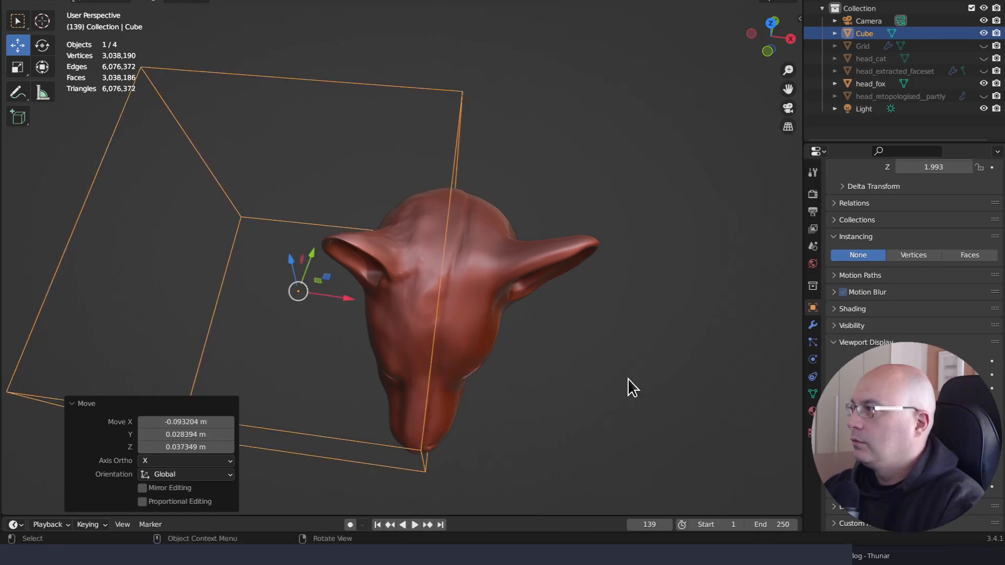
pyautogui.moveTo(627, 378); pyautogui.dragTo(640, 343, button='middle')
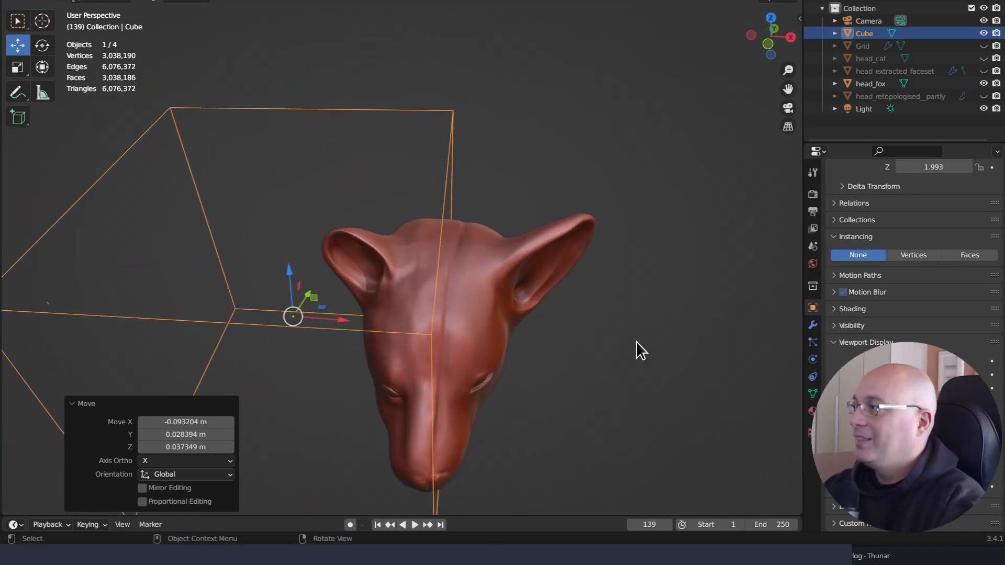
# Add a Boolean modifier to head_fox, using Difference with Cube as the operand object
pyautogui.click(486, 283)
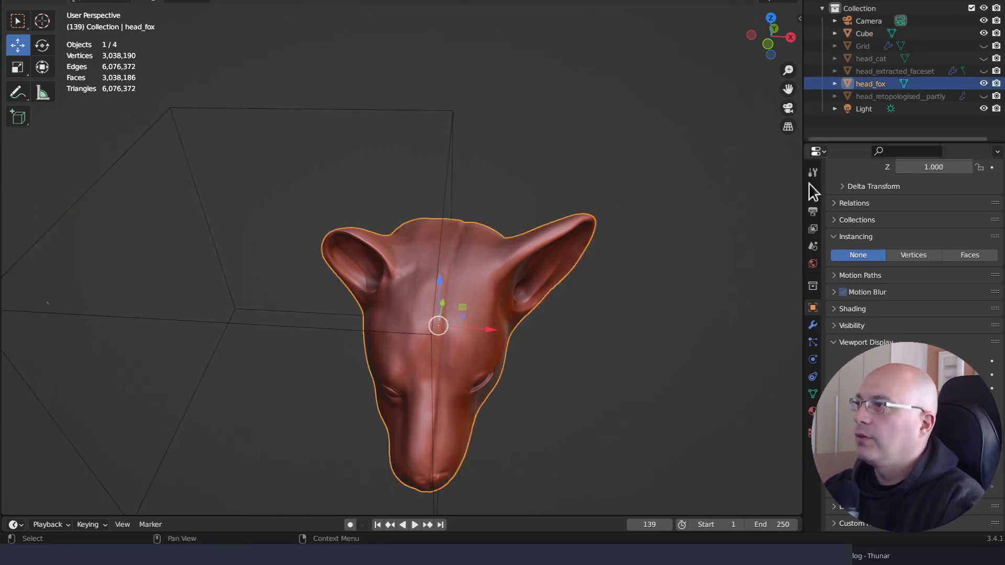
pyautogui.click(813, 326)
pyautogui.click(877, 192)
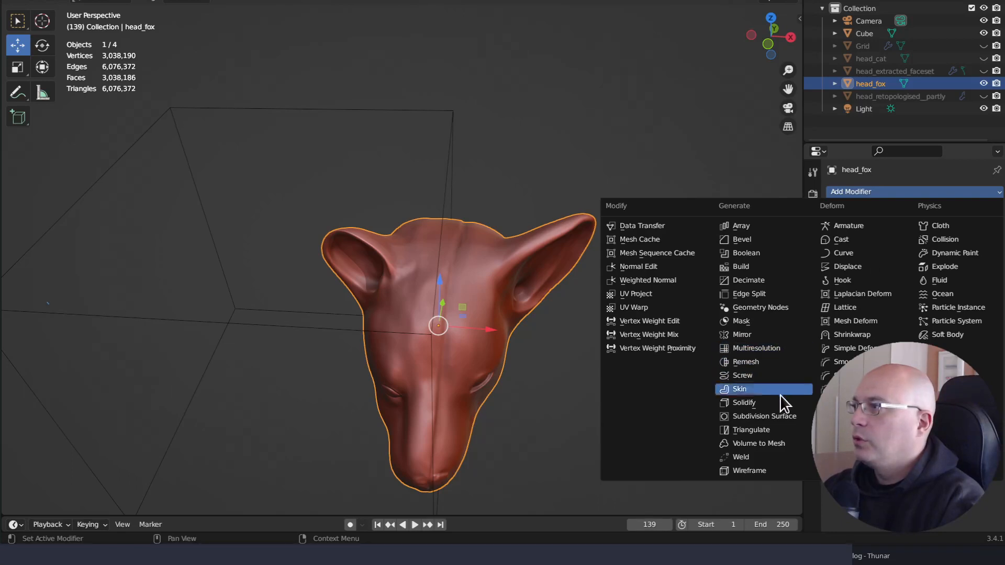
pyautogui.click(759, 252)
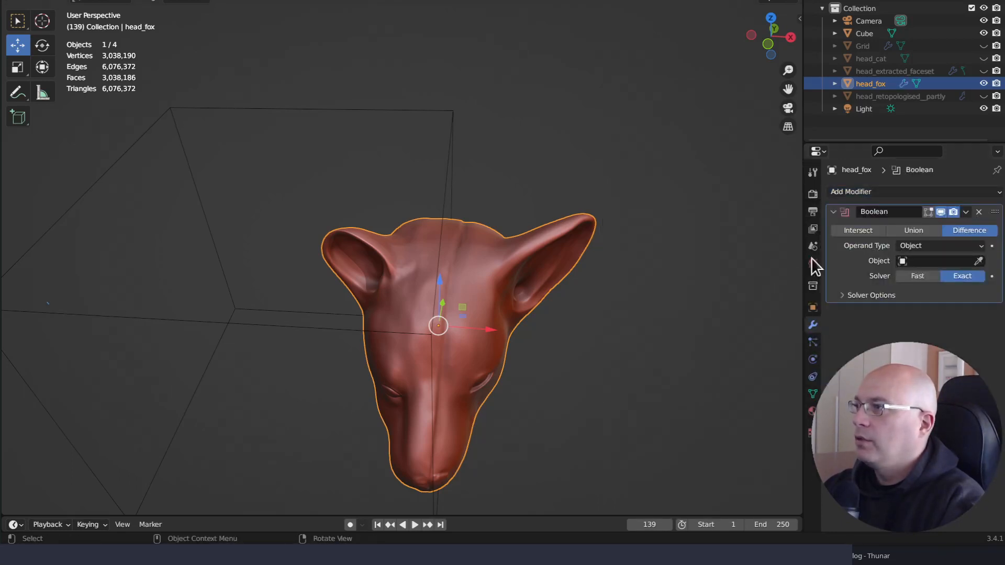
pyautogui.click(912, 261)
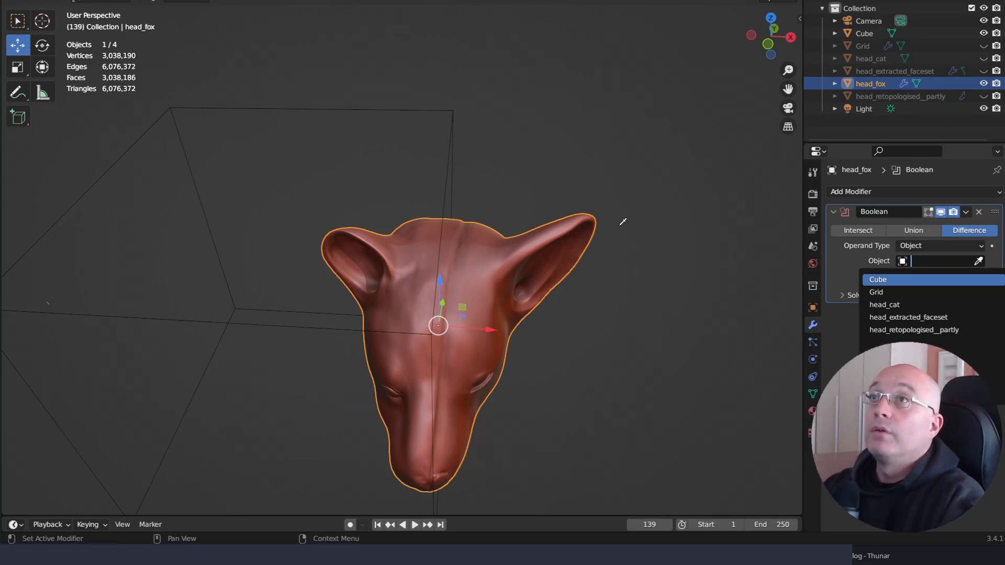
pyautogui.press('Return')
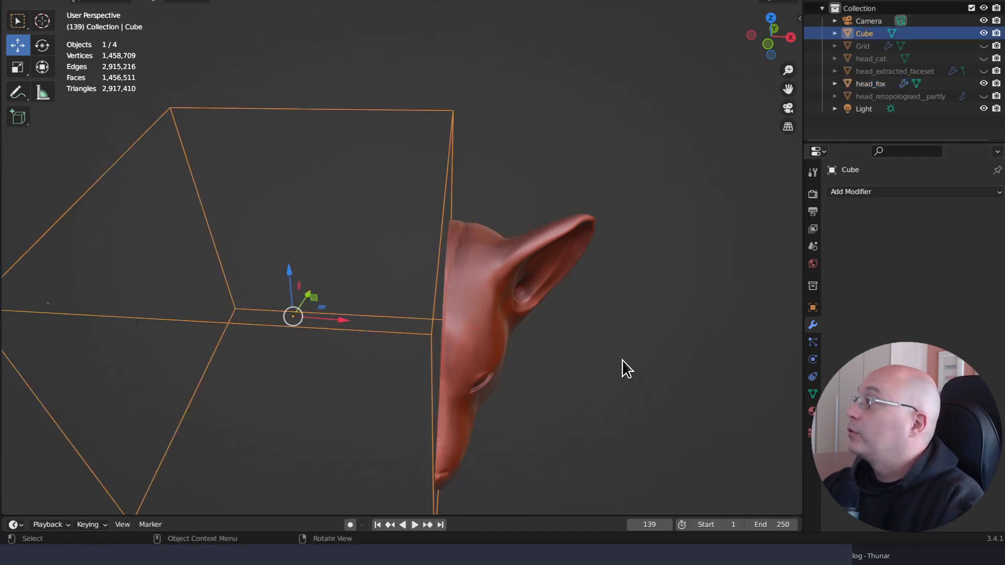
# Move the cube about -0.18 m along X so that the cut keeps the fox half's full nose, and inspect the cut
pyautogui.click(627, 343)
pyautogui.moveTo(627, 342); pyautogui.dragTo(637, 308, button='middle')
pyautogui.click(387, 325)
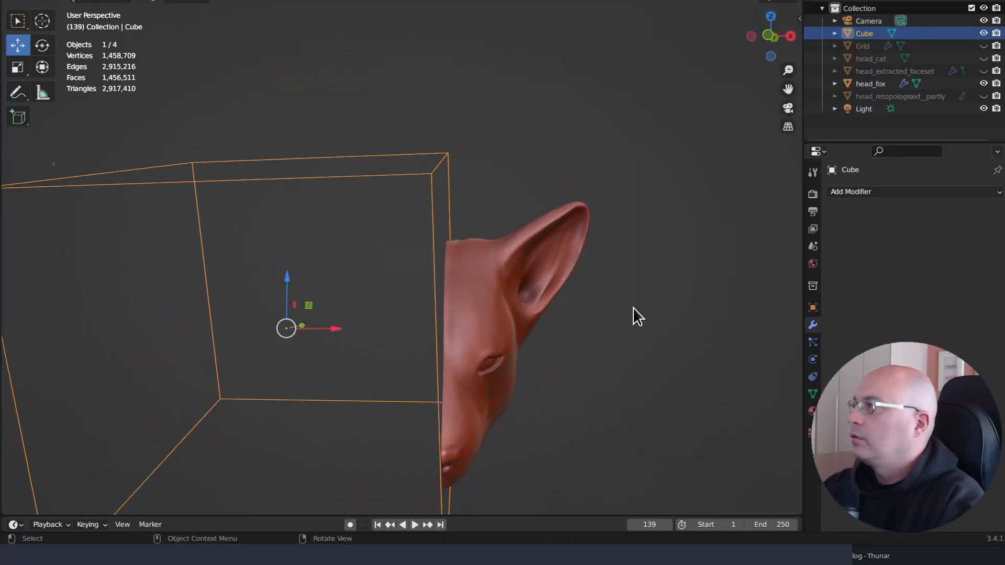
pyautogui.press('g')
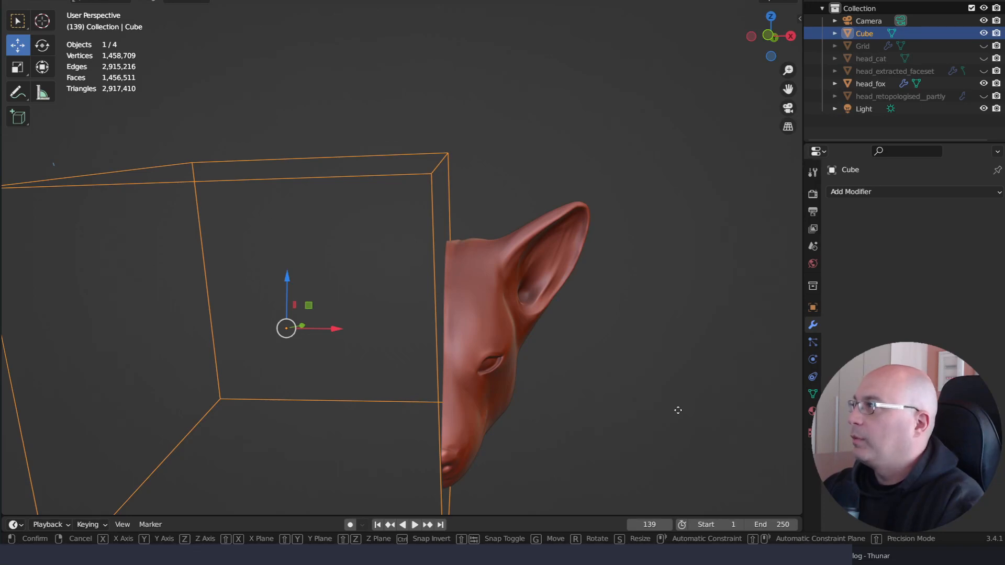
pyautogui.click(615, 275)
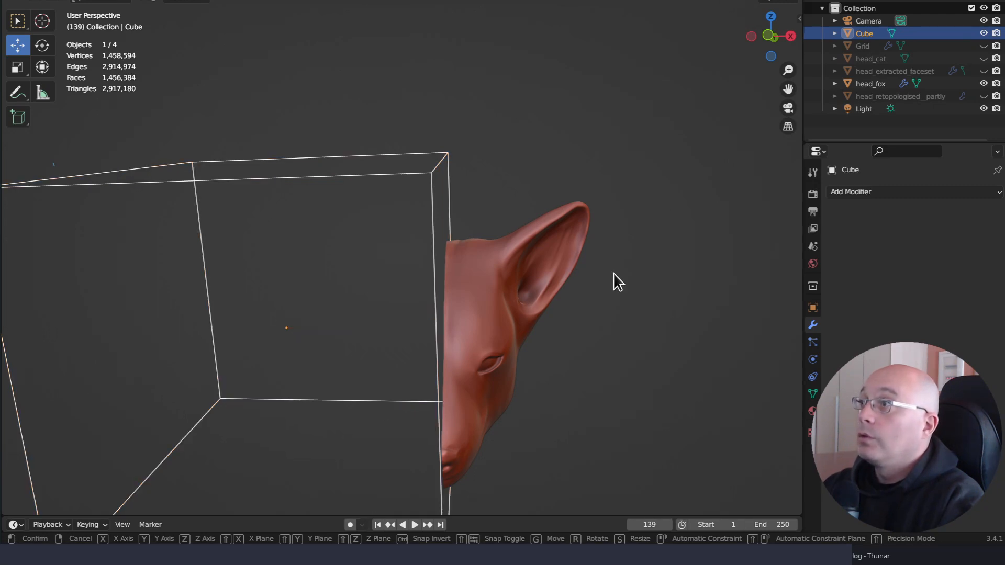
pyautogui.click(629, 318)
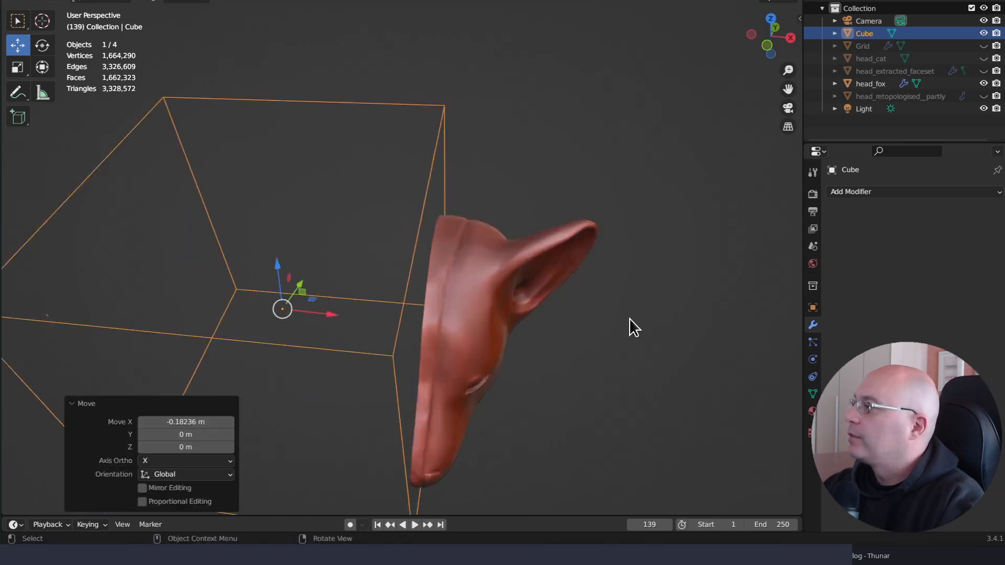
pyautogui.moveTo(630, 312); pyautogui.dragTo(643, 214, button='middle')
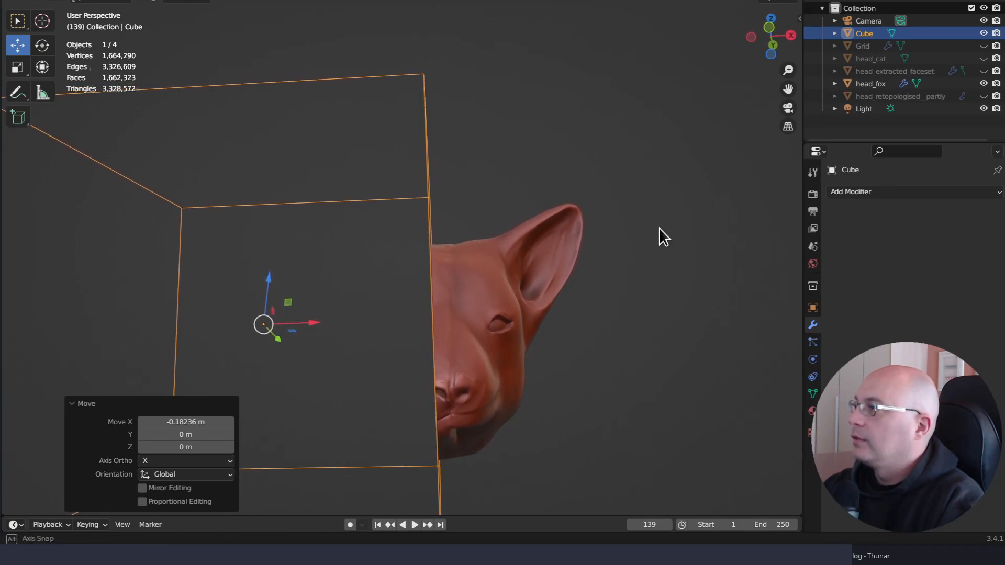
pyautogui.moveTo(665, 231); pyautogui.dragTo(675, 231, button='middle')
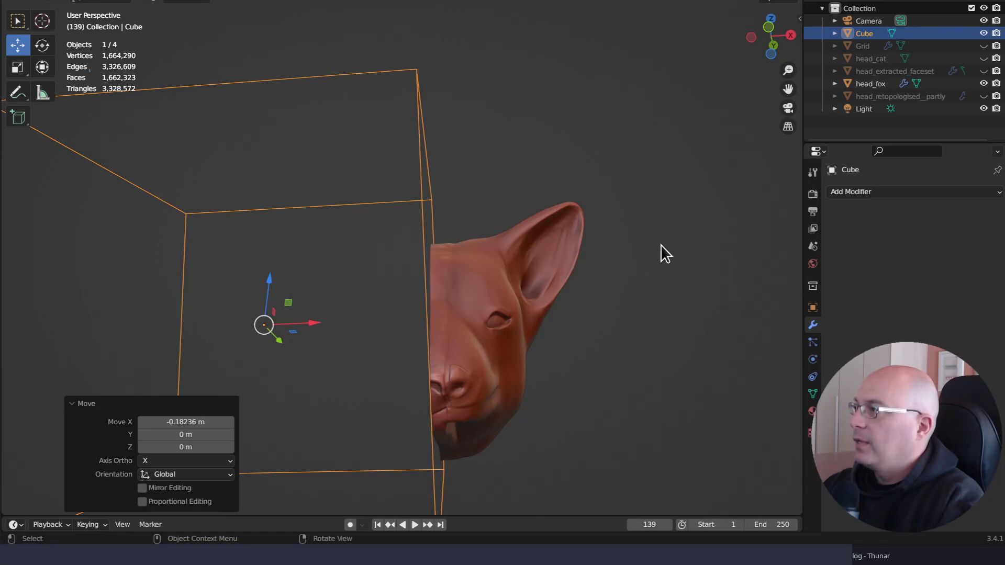
pyautogui.moveTo(661, 244); pyautogui.dragTo(541, 320, button='middle')
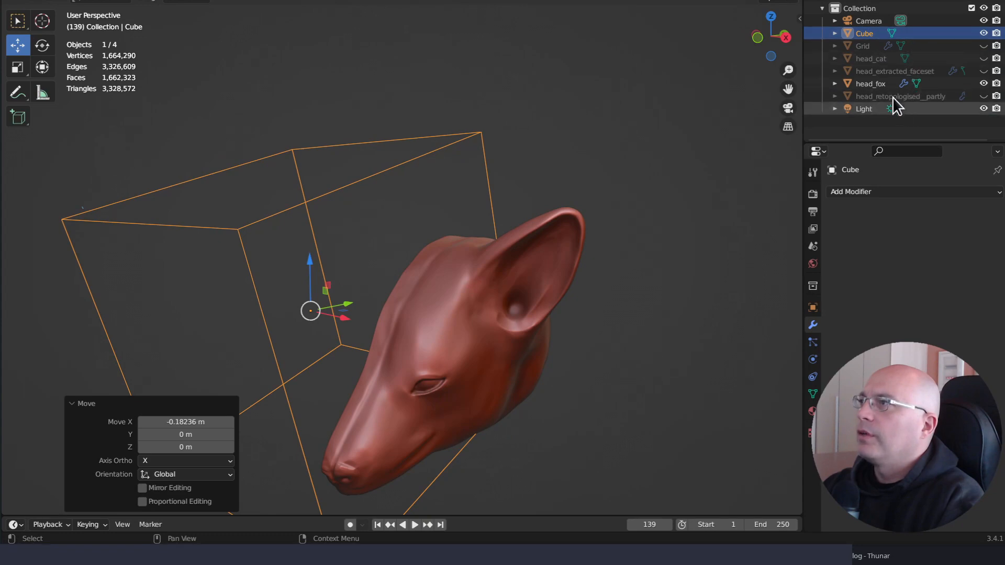
# Switch head_fox to Sculpt Mode
pyautogui.click(882, 84)
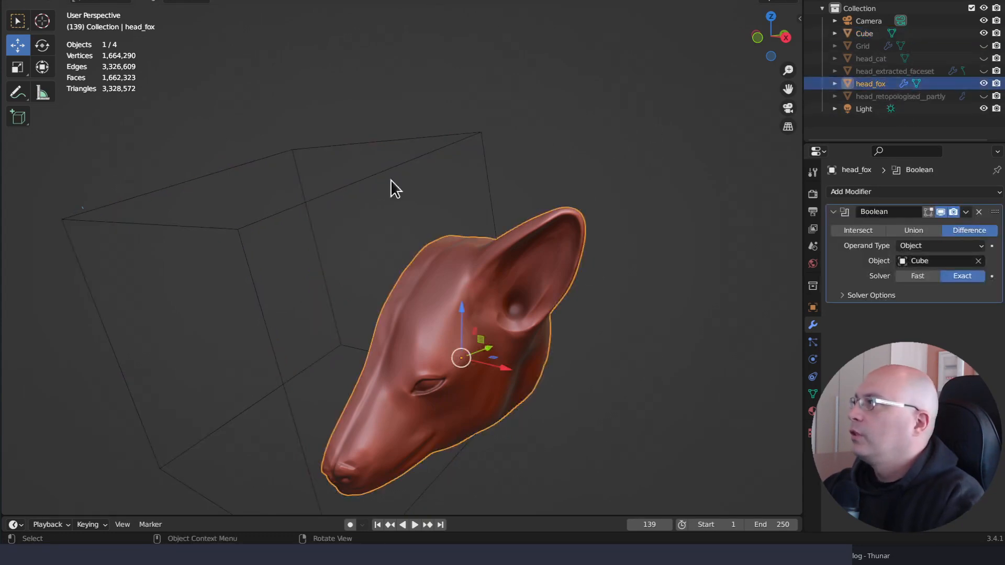
pyautogui.click(60, 2)
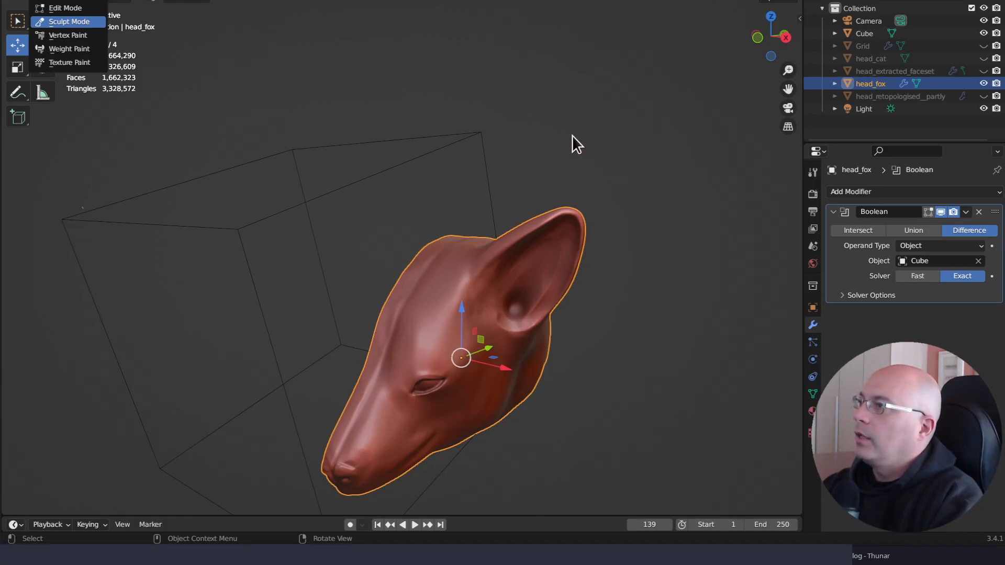
pyautogui.press('Return')
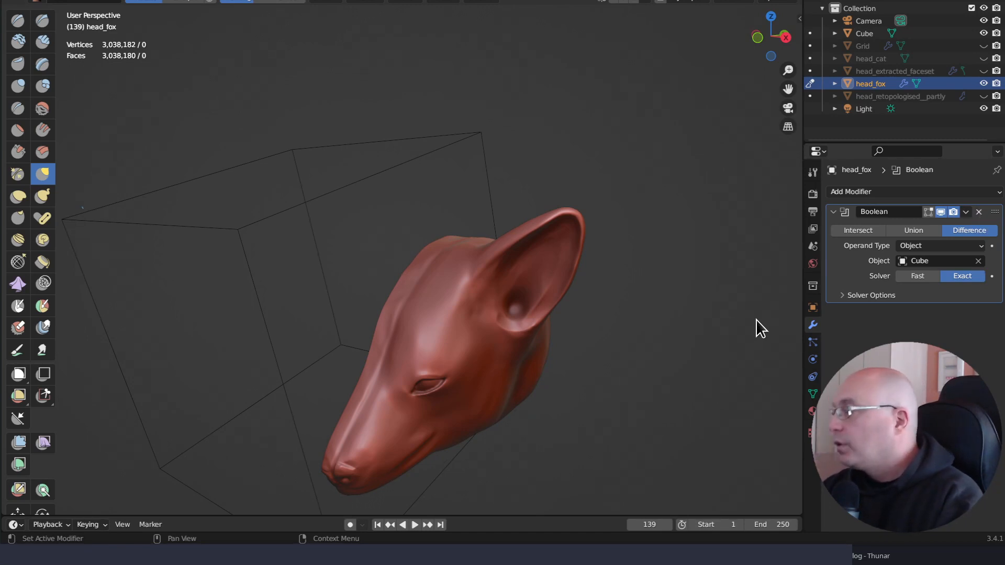
# Remesh the head_fox sculpt with a voxel size of 0.02 m and inspect the coarser head
pyautogui.moveTo(657, 263); pyautogui.dragTo(700, 190, button='middle')
pyautogui.click(735, 4)
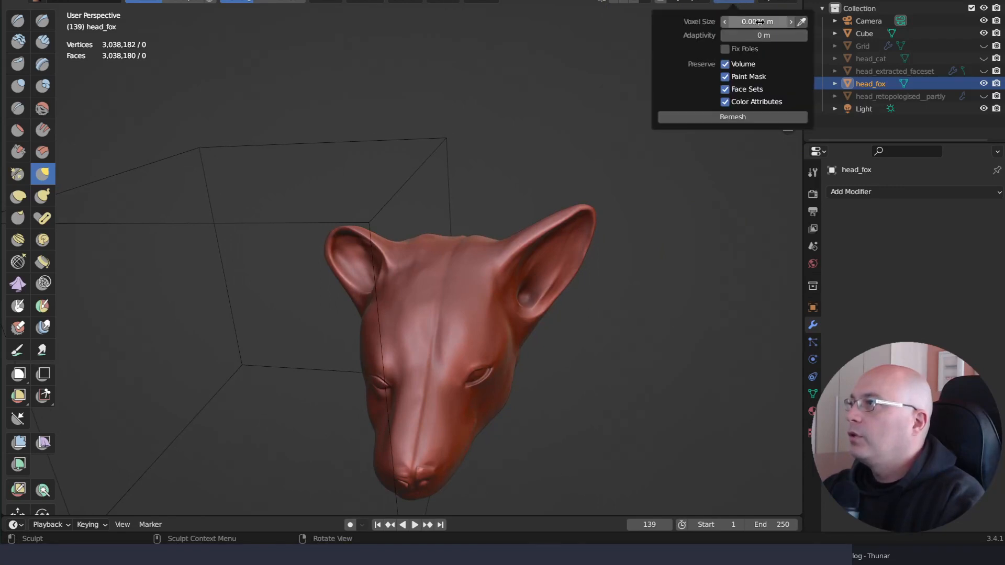
pyautogui.click(759, 22)
pyautogui.write('0')
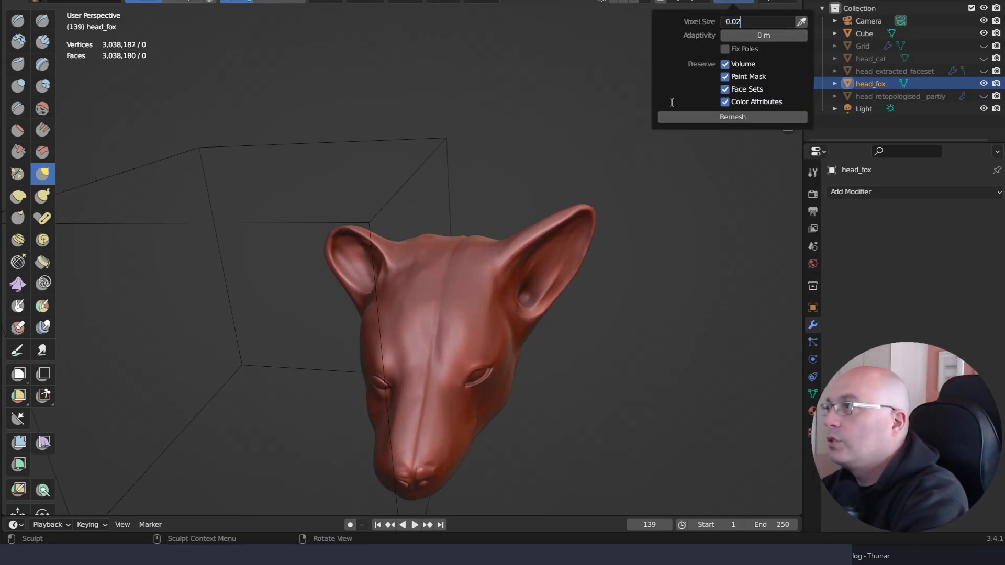
pyautogui.write('.02')
pyautogui.press('Return')
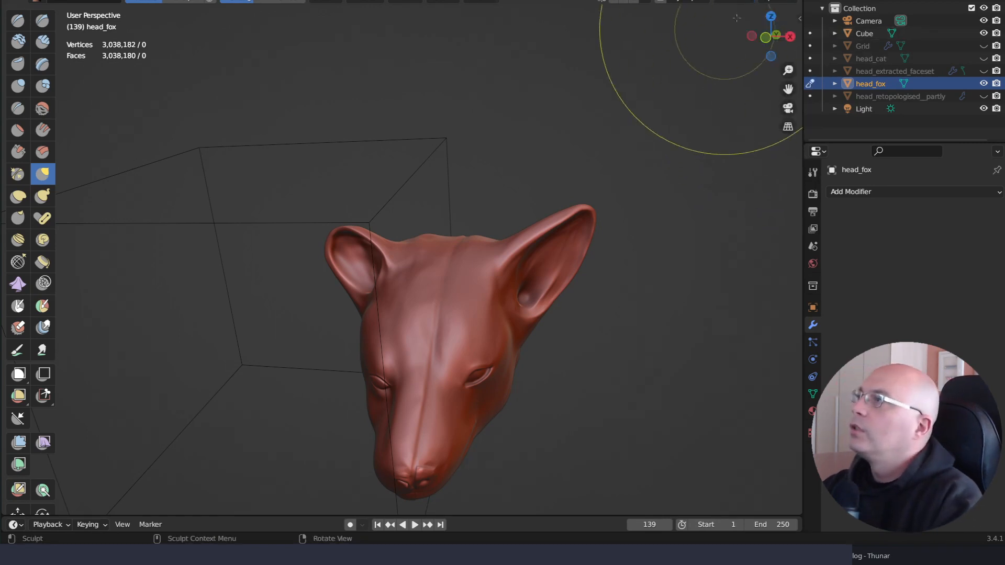
pyautogui.click(739, 3)
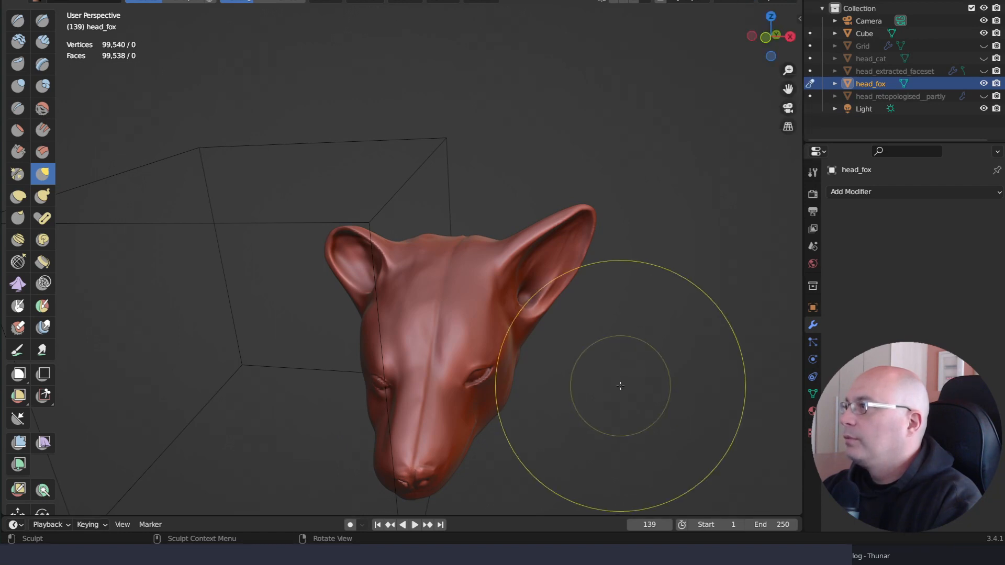
pyautogui.moveTo(643, 305)
pyautogui.mouseDown(button='middle')
pyautogui.moveTo(656, 259)
pyautogui.moveTo(621, 209)
pyautogui.moveTo(619, 184)
pyautogui.moveTo(686, 269)
pyautogui.moveTo(649, 251)
pyautogui.mouseUp(button='middle')
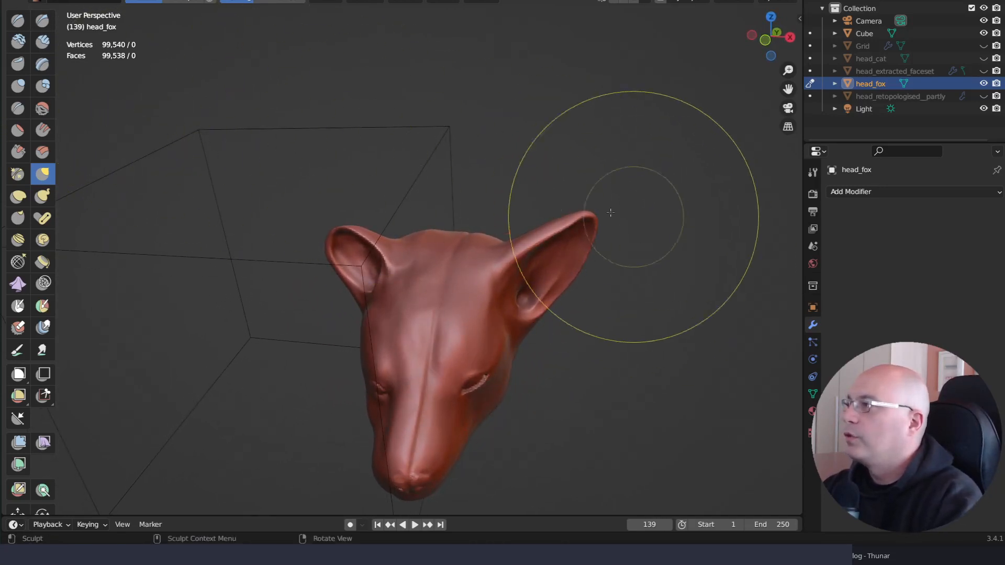
pyautogui.moveTo(610, 213)
pyautogui.mouseDown(button='middle')
pyautogui.moveTo(633, 227)
pyautogui.moveTo(579, 143)
pyautogui.moveTo(586, 130)
pyautogui.moveTo(588, 215)
pyautogui.moveTo(635, 265)
pyautogui.mouseUp(button='middle')
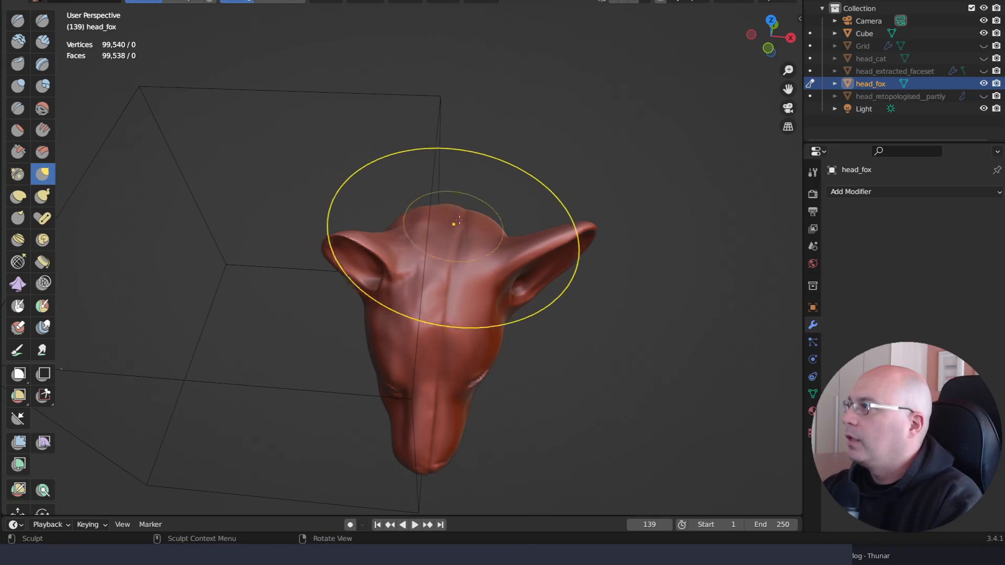
# Return from Sculpt Mode to Object Mode
pyautogui.click(68, 2)
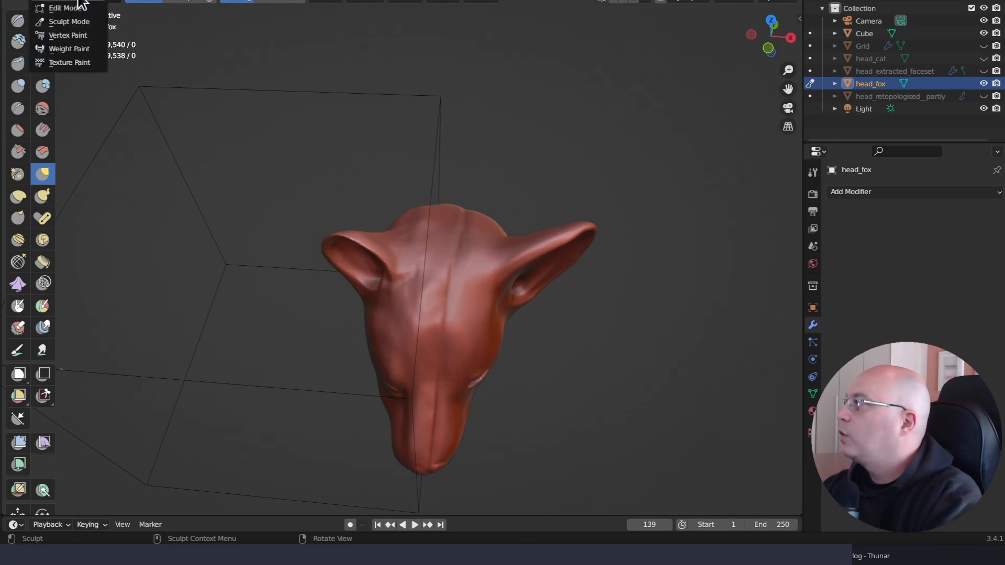
pyautogui.click(63, 2)
pyautogui.click(437, 170)
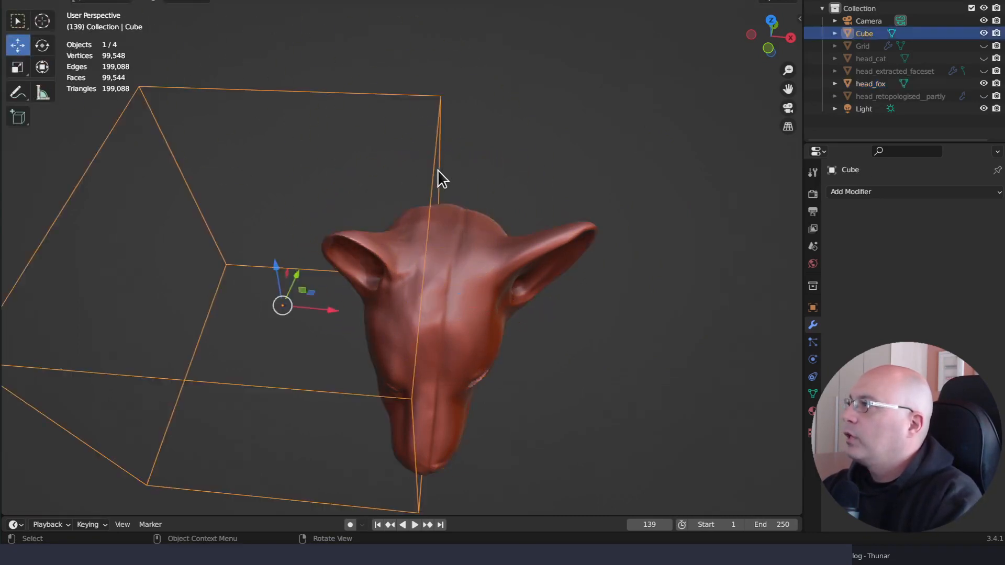
pyautogui.click(507, 263)
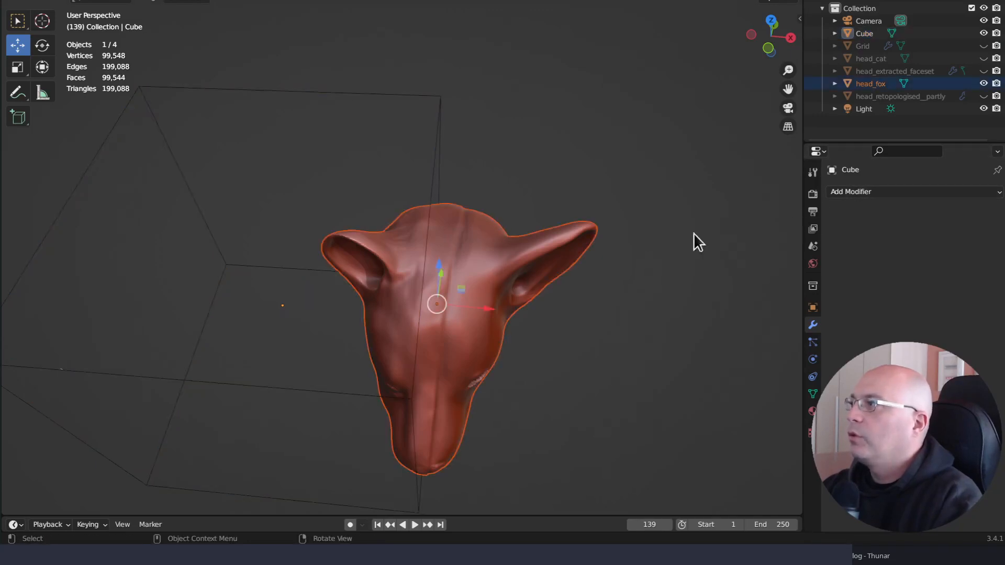
pyautogui.click(517, 287)
pyautogui.click(874, 36)
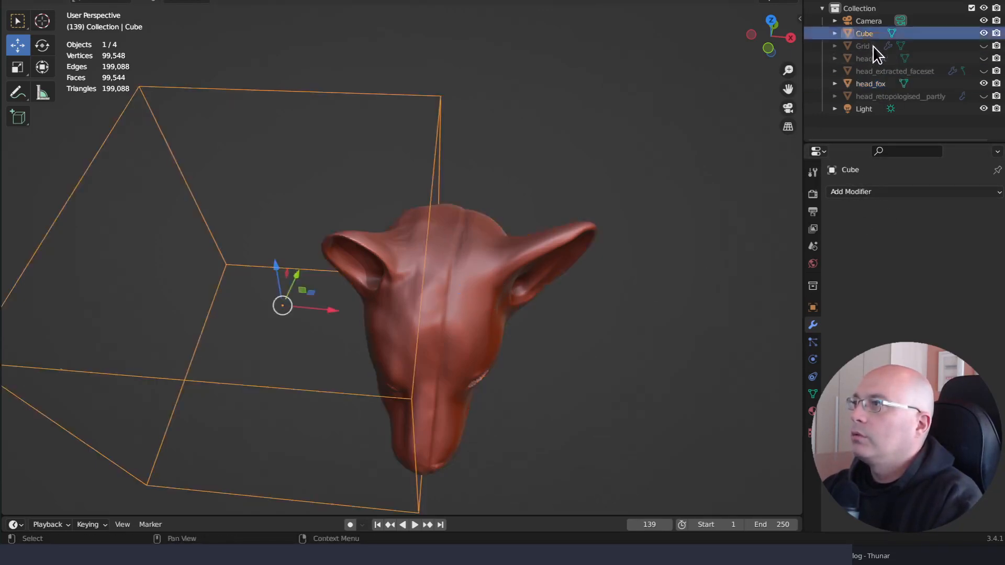
# Add a Boolean modifier to the remeshed head_fox, using Difference with Cube as the operand object
pyautogui.click(877, 82)
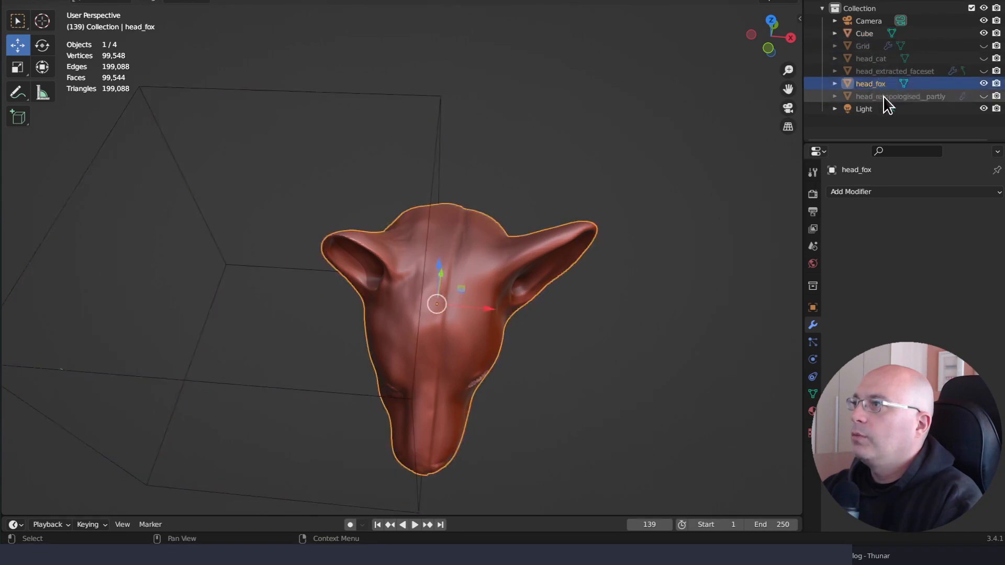
pyautogui.click(902, 190)
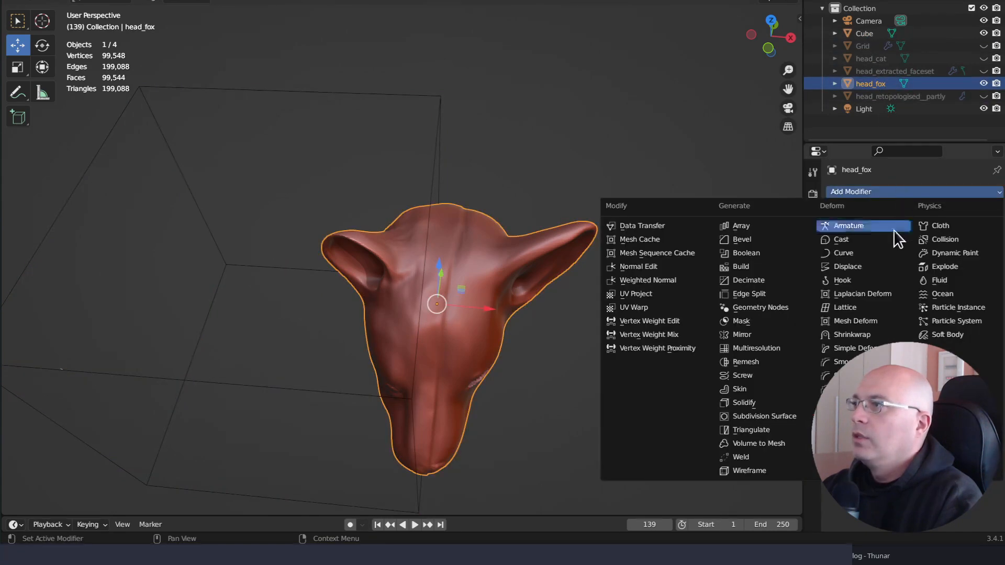
pyautogui.click(762, 253)
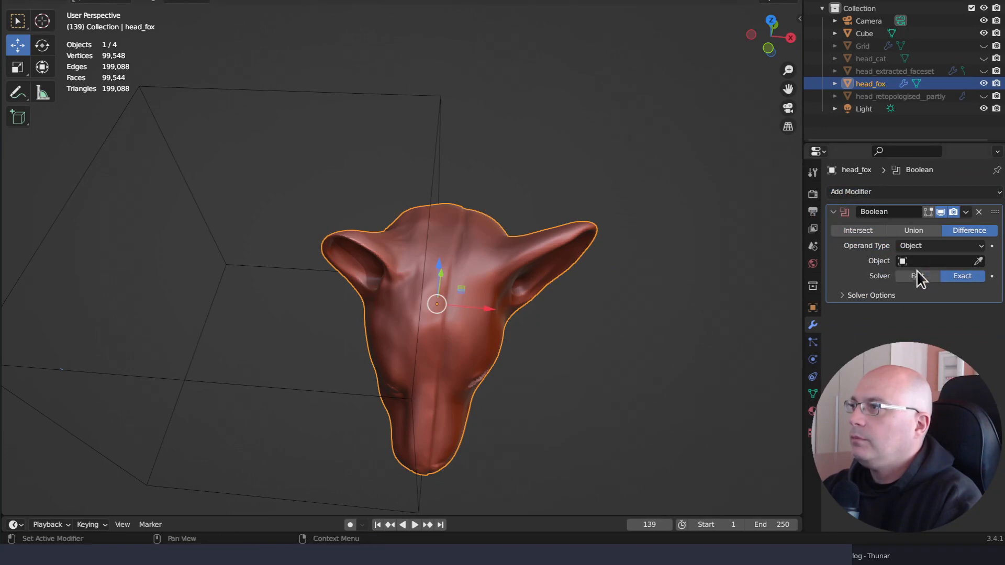
pyautogui.click(978, 260)
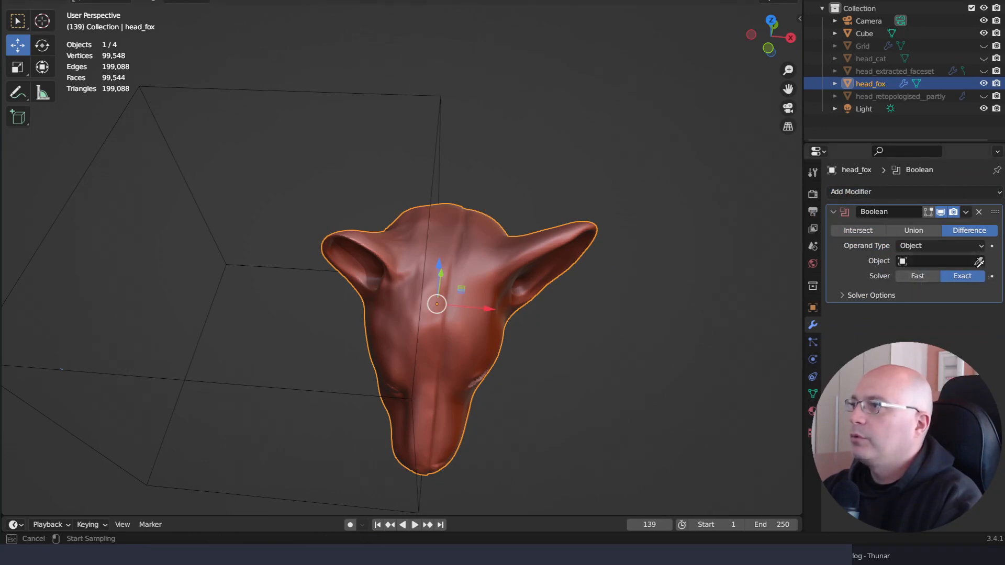
pyautogui.click(363, 90)
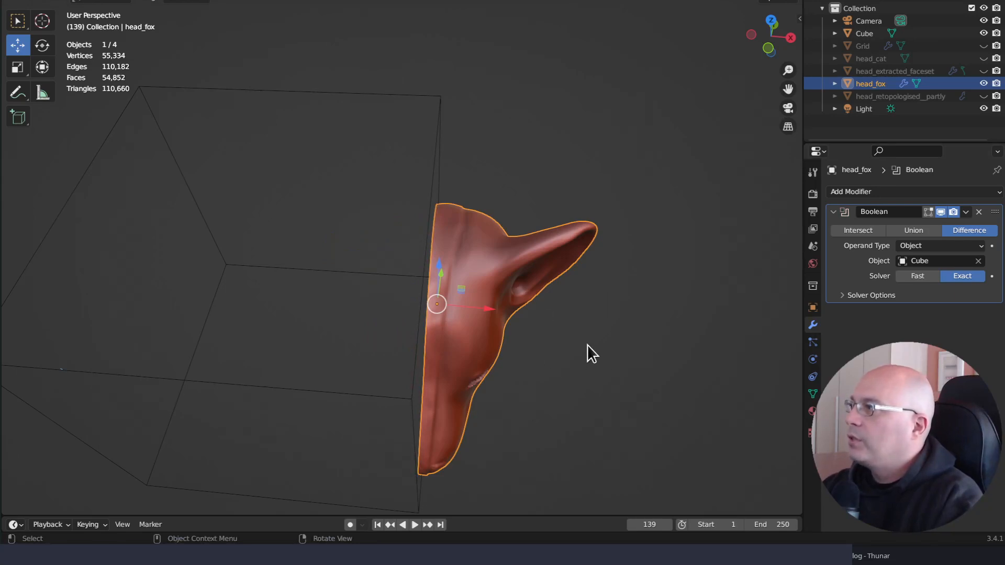
pyautogui.moveTo(585, 313); pyautogui.dragTo(579, 212, button='middle')
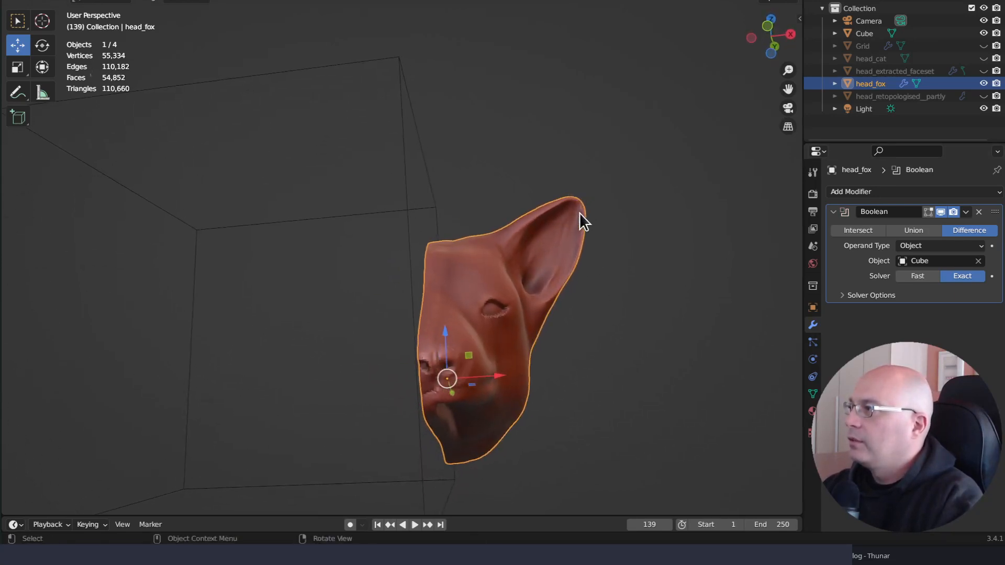
pyautogui.moveTo(579, 375); pyautogui.dragTo(633, 383, button='middle')
pyautogui.press('g')
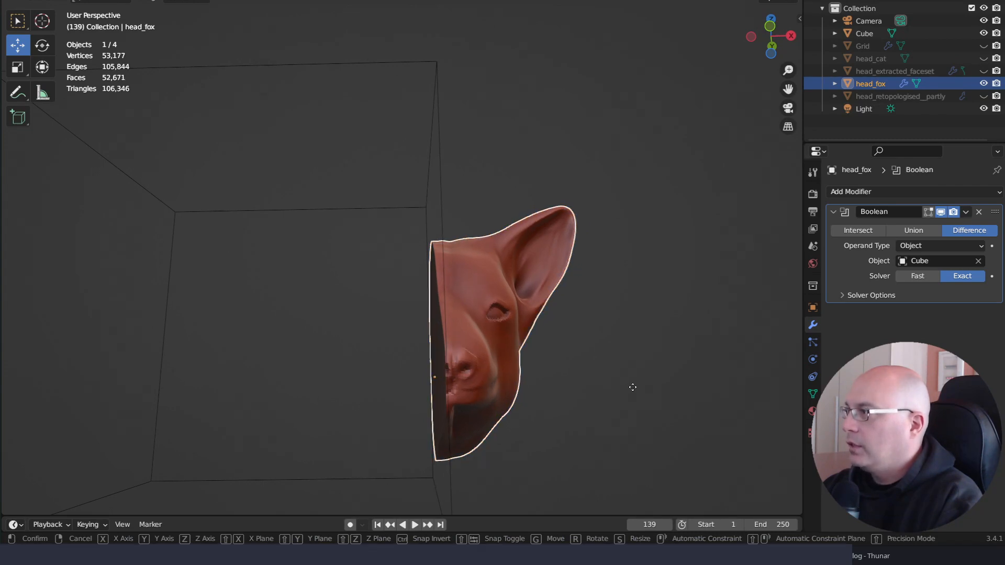
pyautogui.press('x')
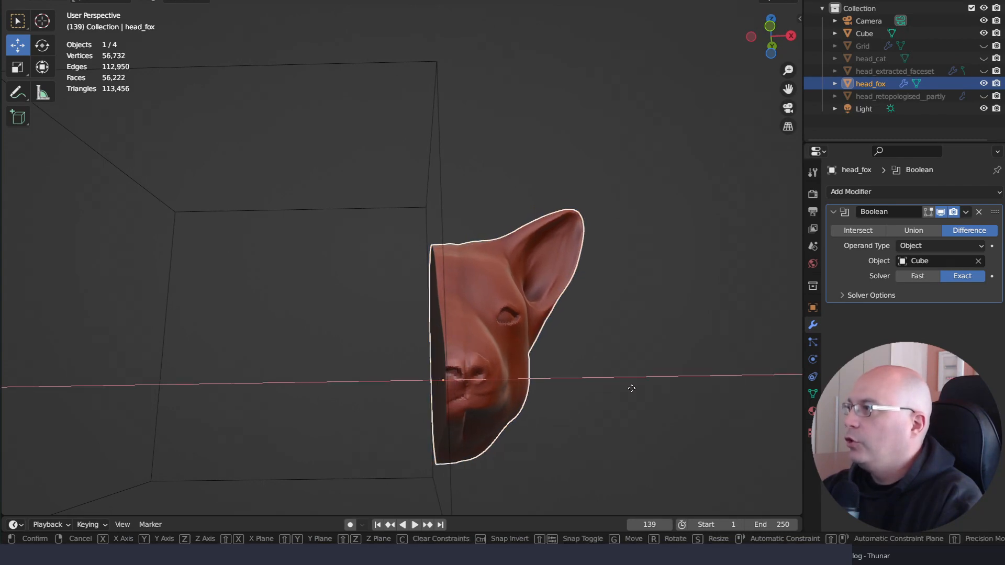
pyautogui.click(613, 394)
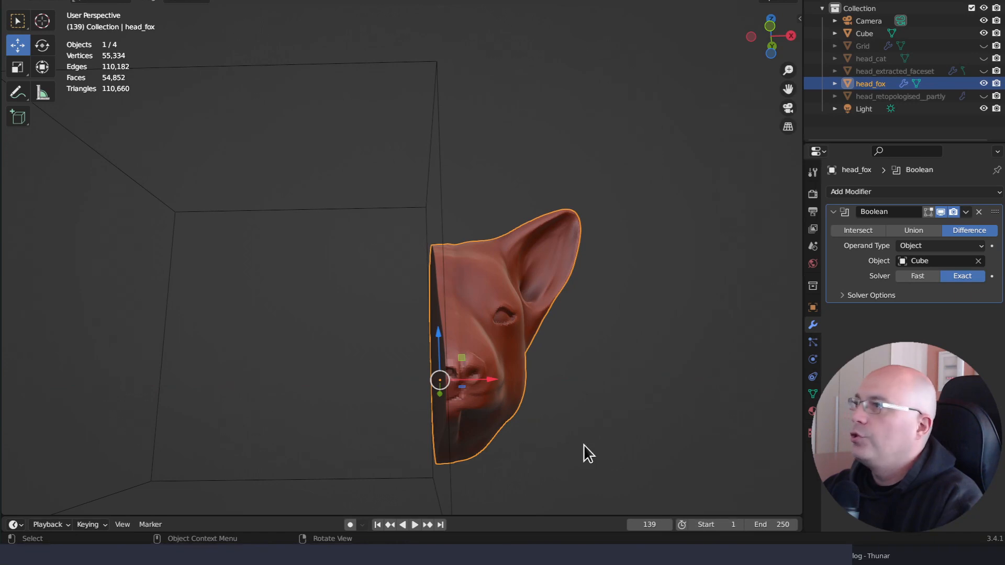
# Move the cube about 0.07 m along X to bring the cut closer to the middle of the fox's nose
pyautogui.click(853, 33)
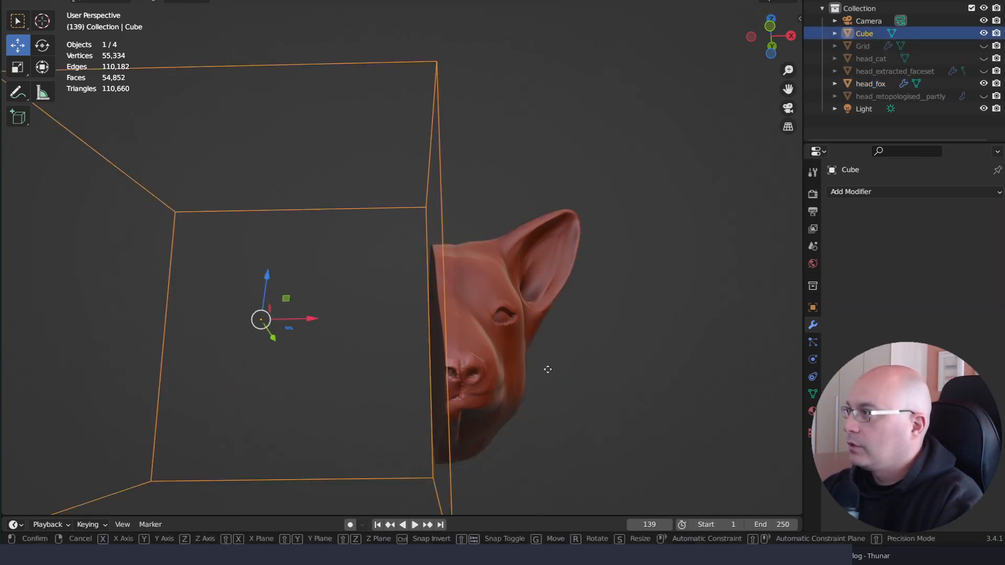
pyautogui.press('g')
pyautogui.press('x')
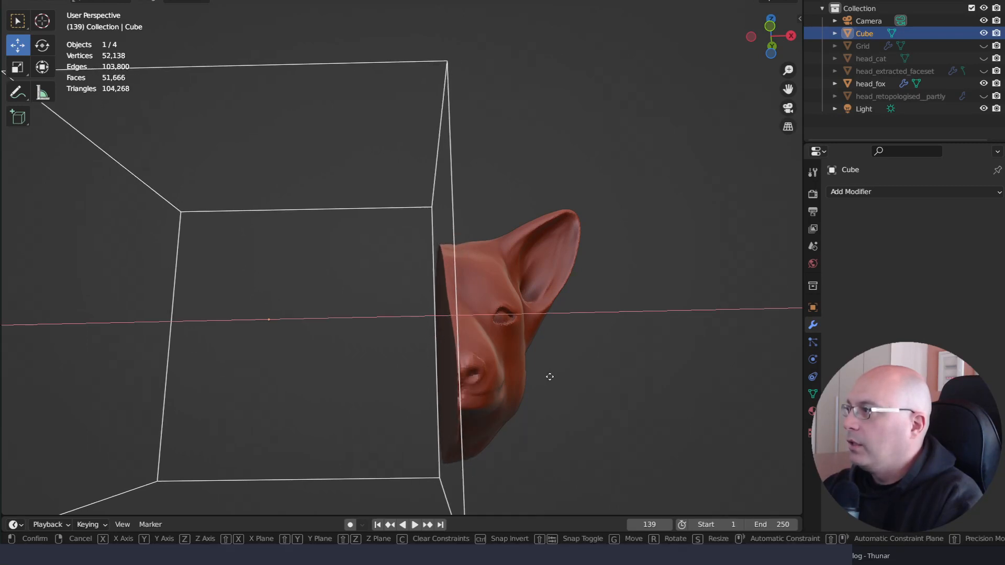
pyautogui.click(546, 387)
pyautogui.click(545, 386)
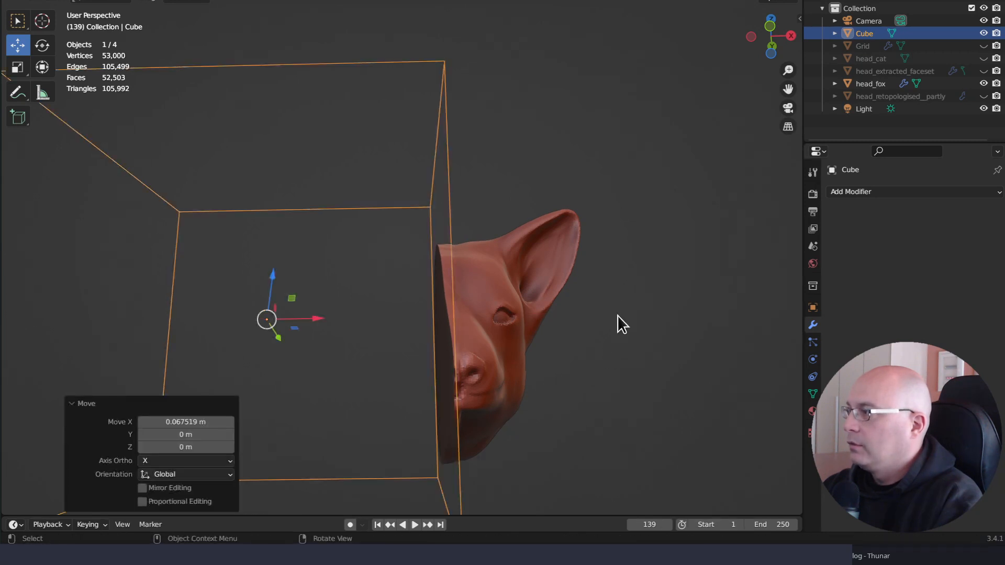
# Shift the cube a further 0.06 m or so along X to trim the remaining nose overlap, and inspect the half head from several sides
pyautogui.moveTo(617, 315); pyautogui.dragTo(604, 354, button='middle')
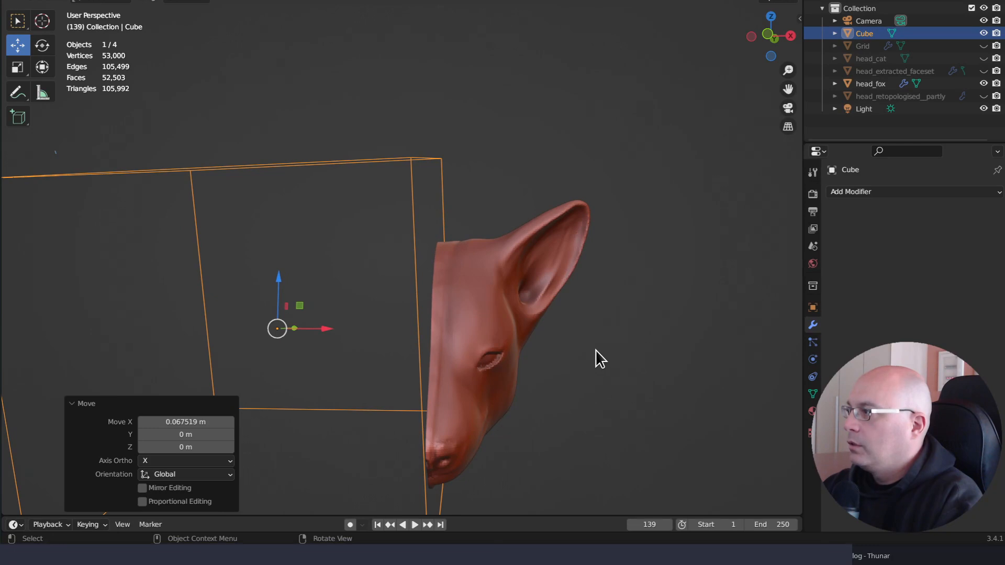
pyautogui.press('g')
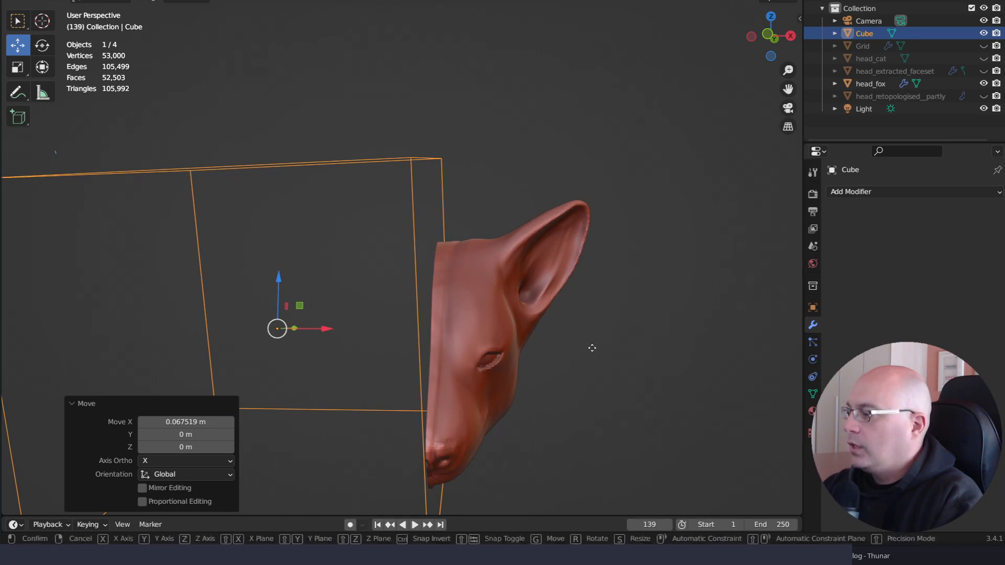
pyautogui.press('x')
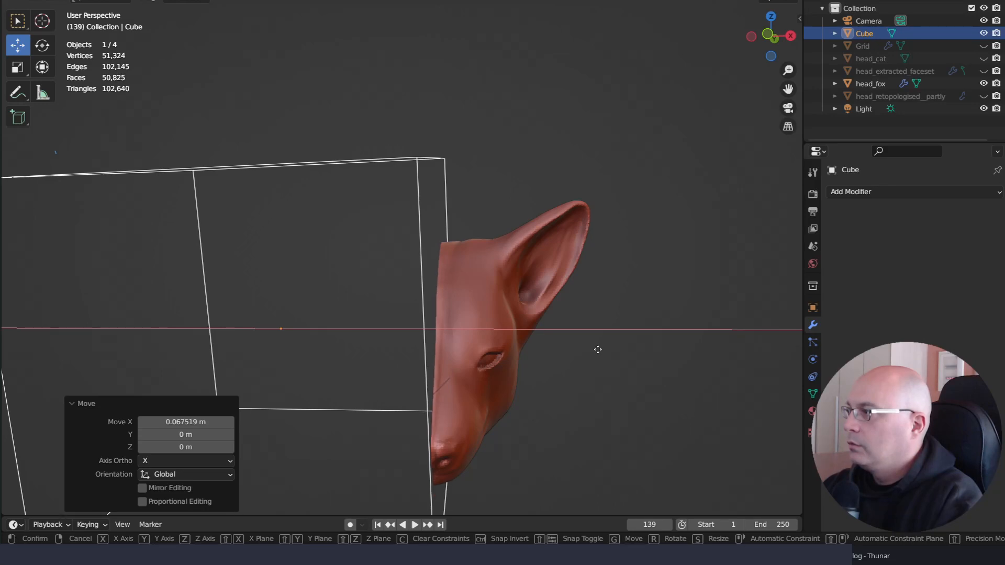
pyautogui.click(592, 348)
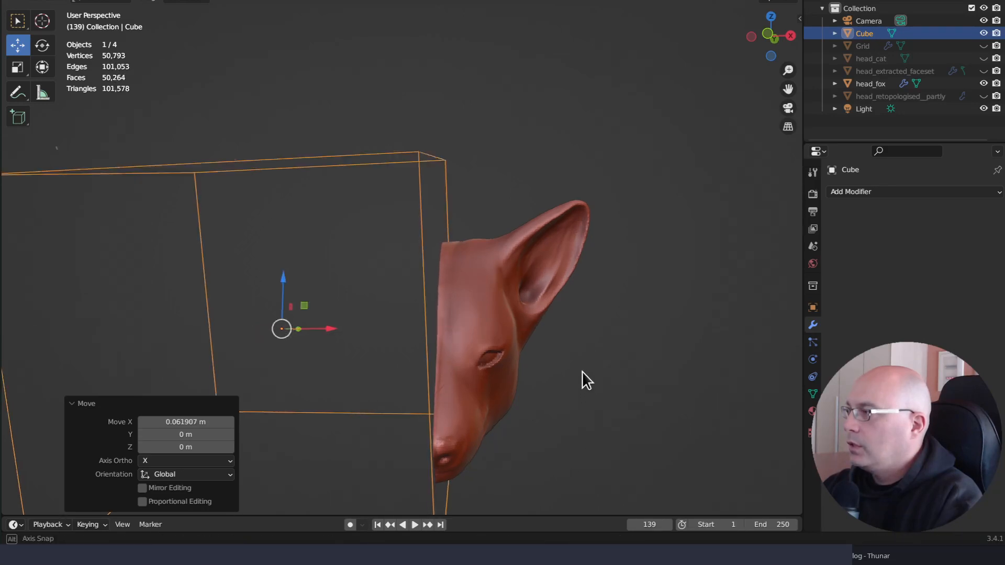
pyautogui.moveTo(582, 372)
pyautogui.mouseDown(button='middle')
pyautogui.moveTo(581, 354)
pyautogui.moveTo(558, 363)
pyautogui.moveTo(577, 347)
pyautogui.moveTo(583, 366)
pyautogui.mouseUp(button='middle')
pyautogui.moveTo(594, 411); pyautogui.dragTo(351, 363, button='middle')
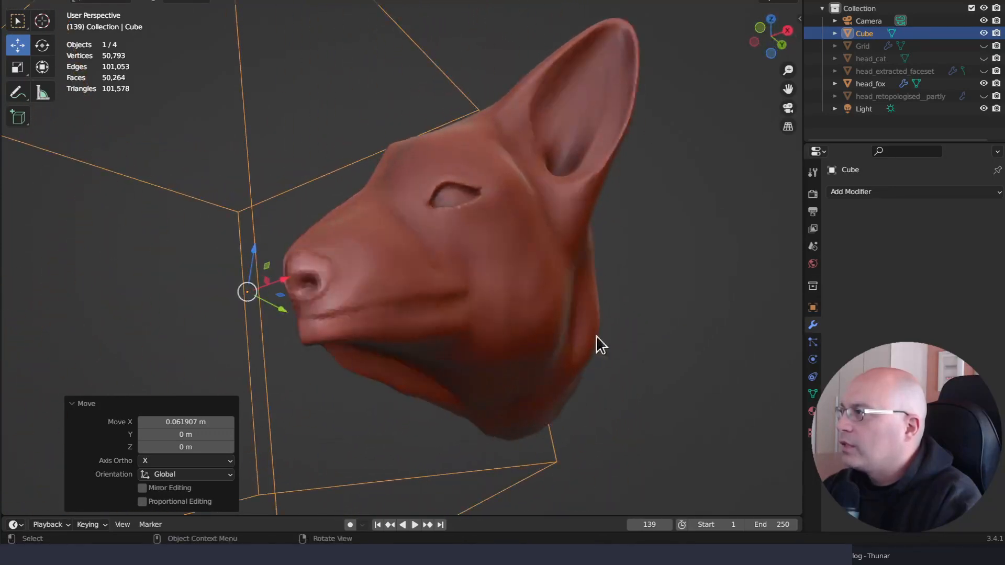
pyautogui.moveTo(597, 337); pyautogui.dragTo(655, 279, button='middle')
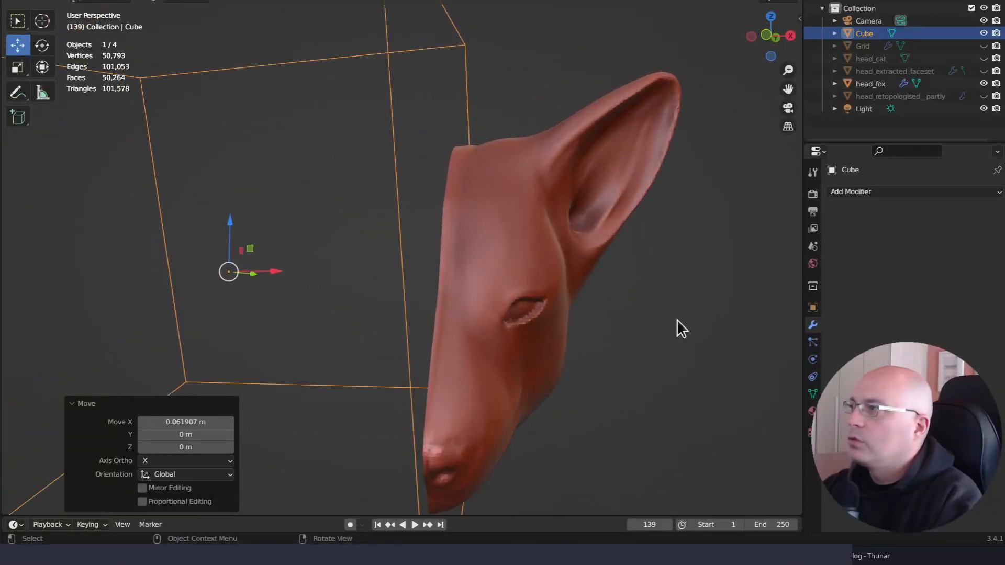
# Apply the Boolean modifier on head_fox to make the cut permanent, and inspect the half head from below
pyautogui.click(501, 251)
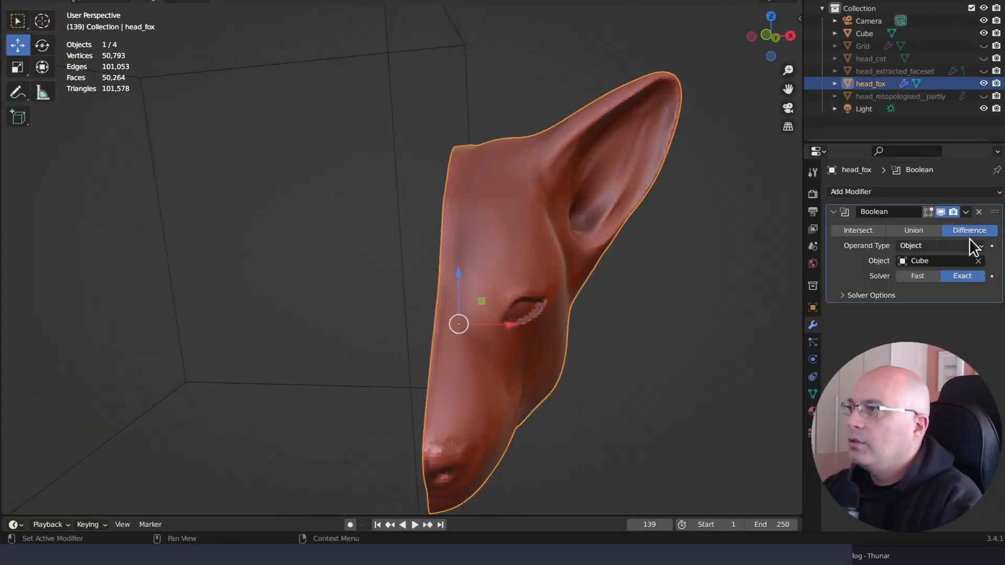
pyautogui.click(965, 211)
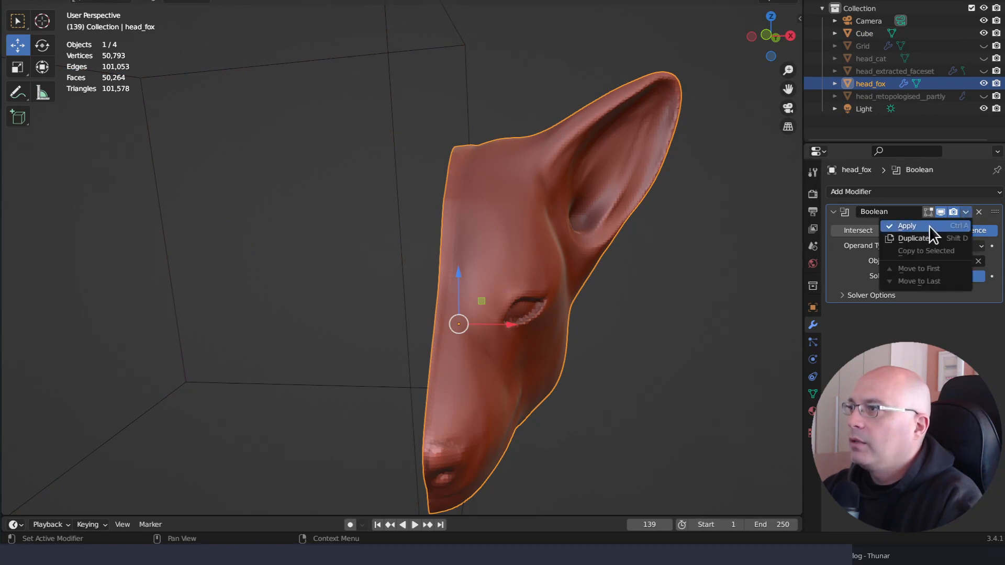
pyautogui.click(907, 226)
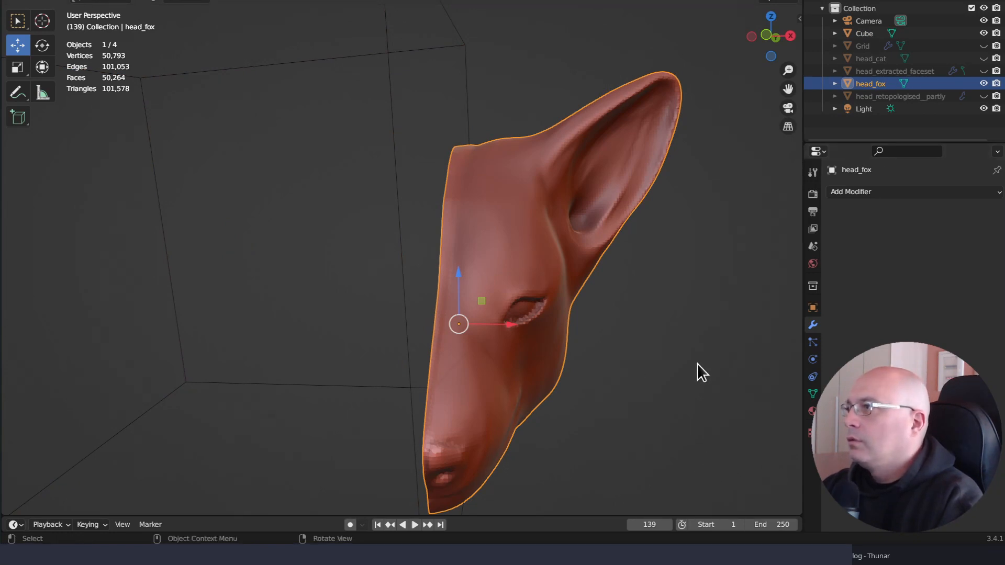
pyautogui.moveTo(696, 338); pyautogui.dragTo(674, 305, button='middle')
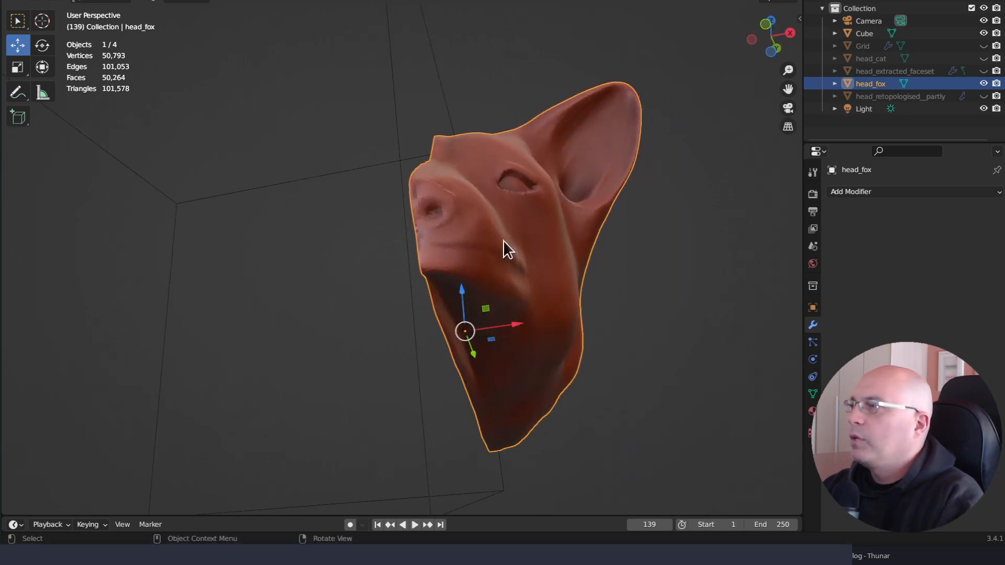
# Hide the cube, switch head_fox to Sculpt Mode and pick the Clay Strips brush
pyautogui.click(984, 33)
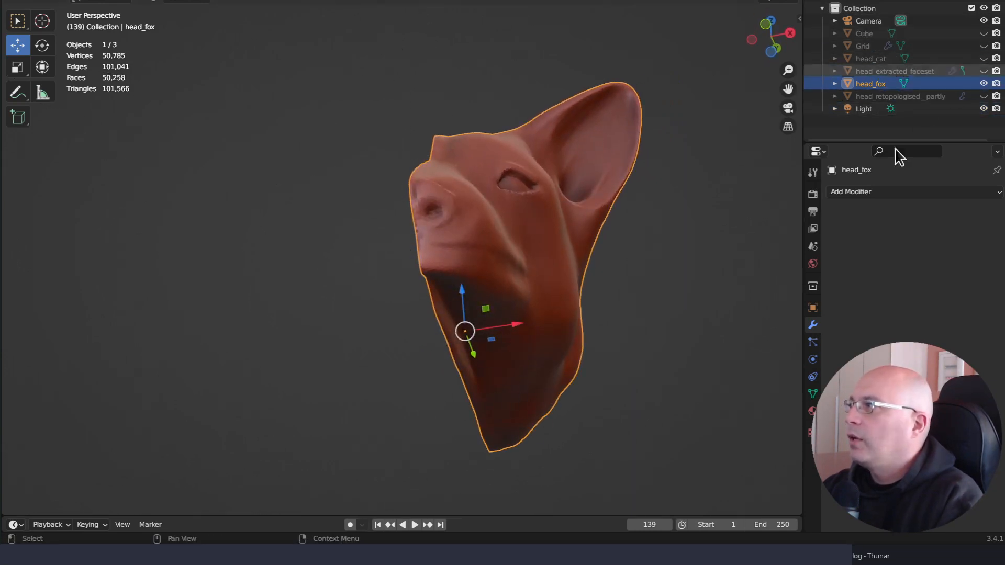
pyautogui.moveTo(696, 314); pyautogui.dragTo(701, 362, button='middle')
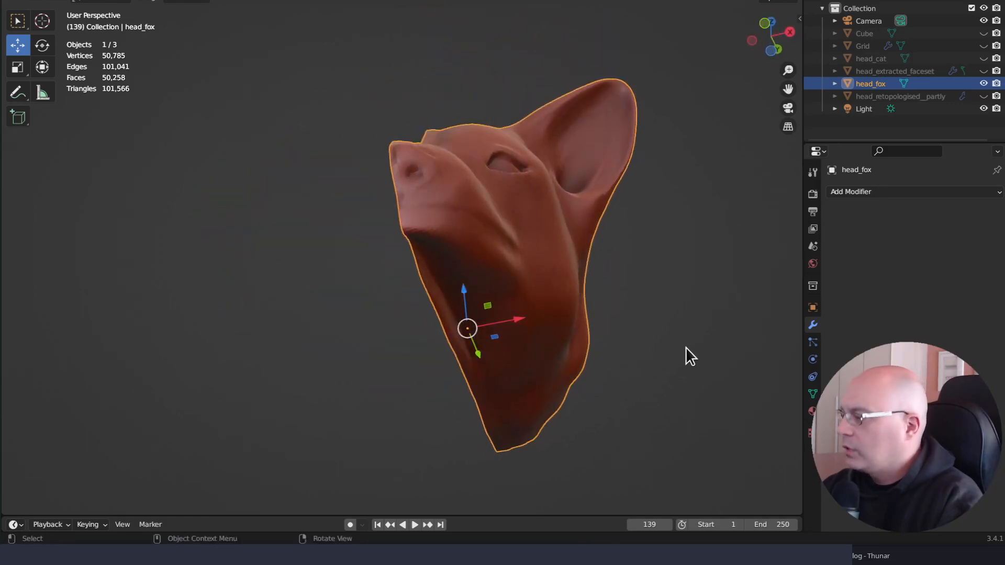
pyautogui.hotkey('ctrl', 'Tab')
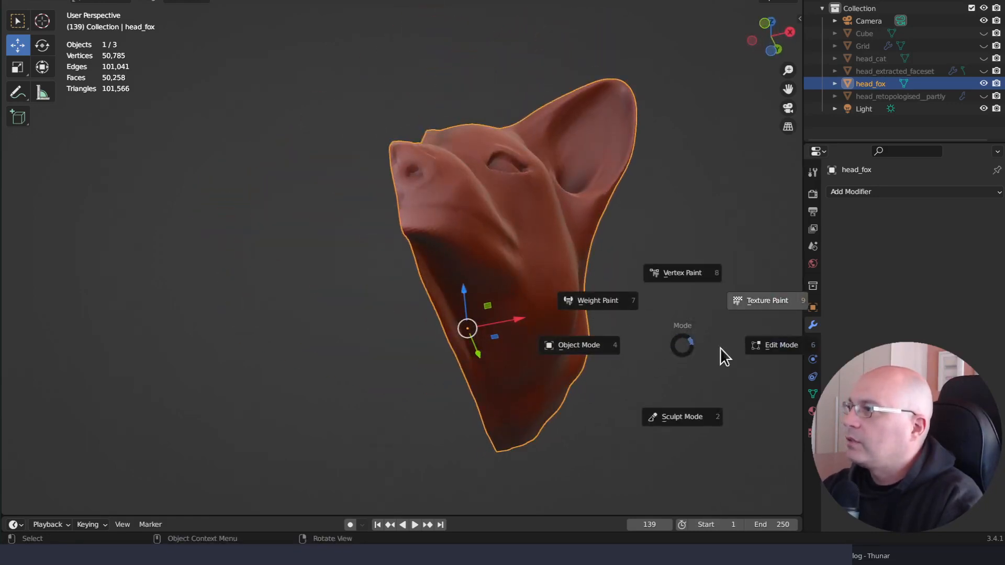
pyautogui.click(692, 419)
pyautogui.moveTo(651, 403)
pyautogui.mouseDown(button='middle')
pyautogui.moveTo(677, 308)
pyautogui.moveTo(674, 334)
pyautogui.moveTo(657, 336)
pyautogui.moveTo(680, 325)
pyautogui.moveTo(648, 343)
pyautogui.mouseUp(button='middle')
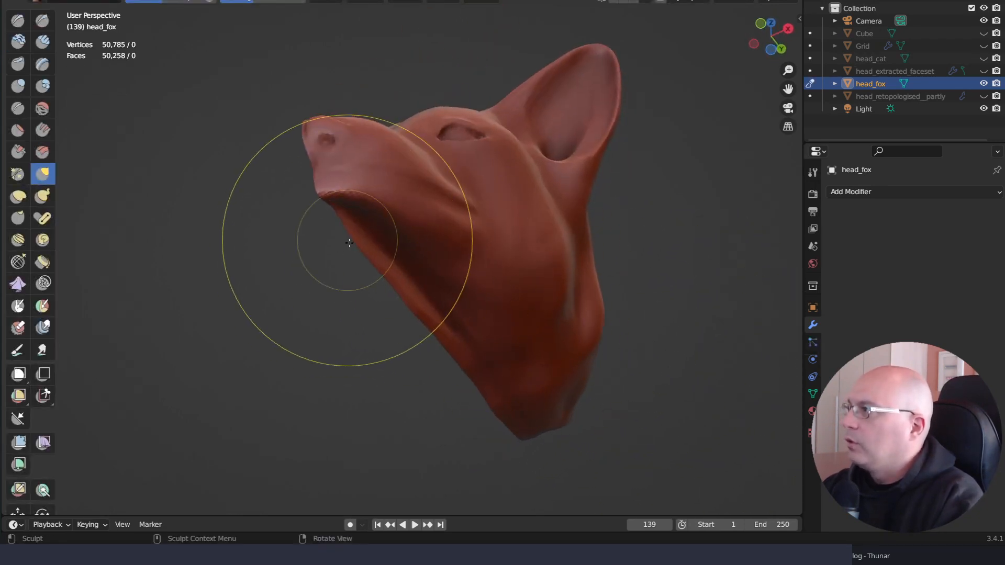
pyautogui.hotkey('shift', 'space')
pyautogui.click(375, 254)
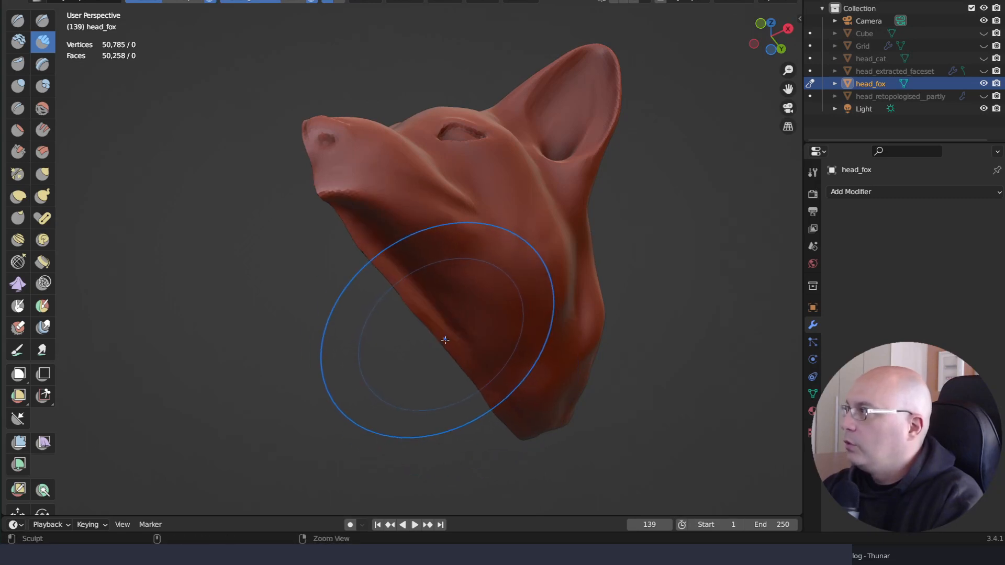
# Build up the underside of head_fox's lower jaw along the cut edge with Clay Strips strokes, and inspect the flat cut side
pyautogui.moveTo(450, 343)
pyautogui.mouseDown(button='middle')
pyautogui.moveTo(473, 317)
pyautogui.moveTo(414, 186)
pyautogui.mouseUp(button='middle')
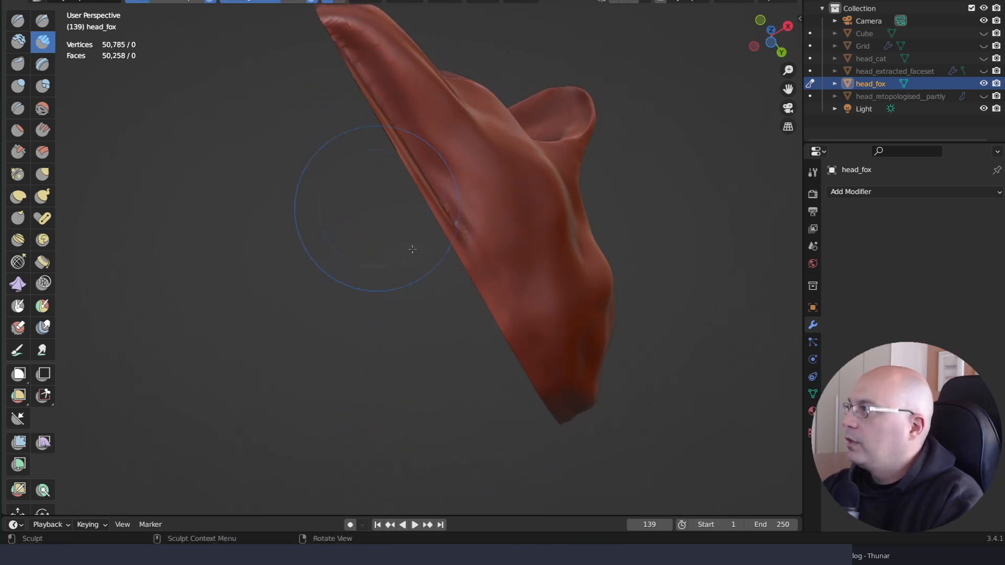
pyautogui.moveTo(411, 252); pyautogui.dragTo(461, 346, button='middle')
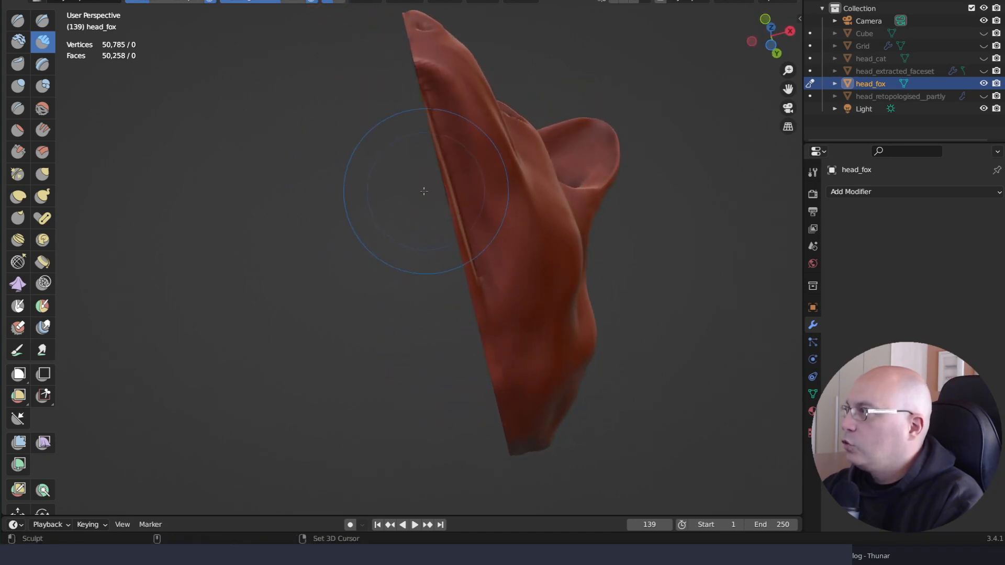
pyautogui.moveTo(438, 146); pyautogui.dragTo(439, 151, button='middle')
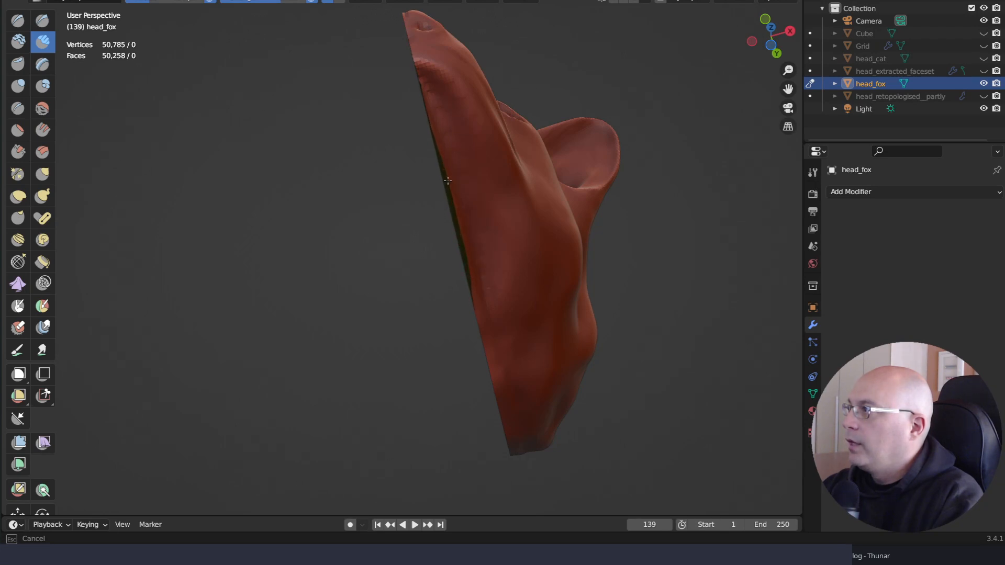
pyautogui.moveTo(454, 228); pyautogui.dragTo(454, 229, button='middle')
pyautogui.moveTo(430, 352); pyautogui.dragTo(287, 366, button='middle')
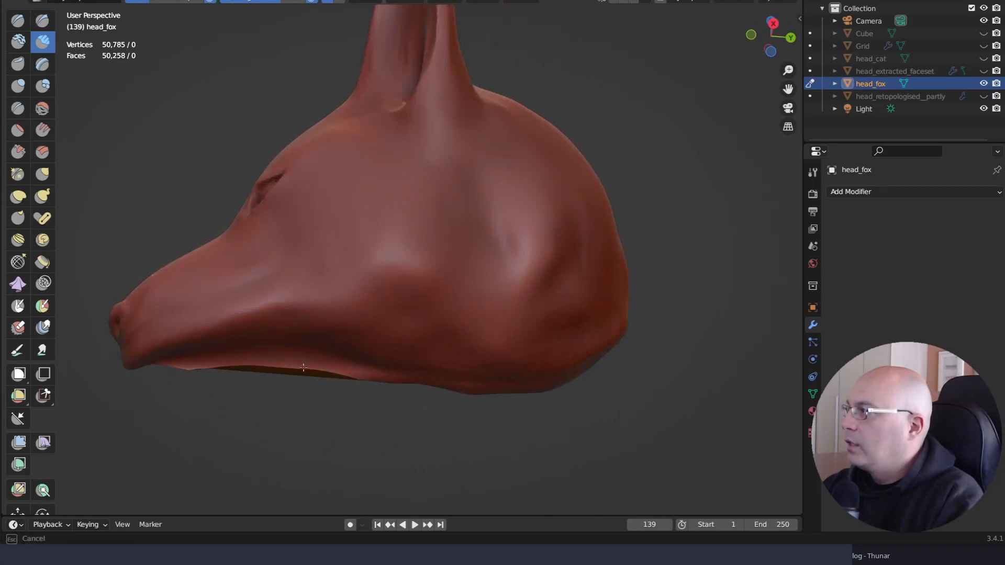
pyautogui.moveTo(419, 351); pyautogui.dragTo(460, 400, button='middle')
pyautogui.scroll(5, 453, 334)
pyautogui.scroll(-4, 453, 334)
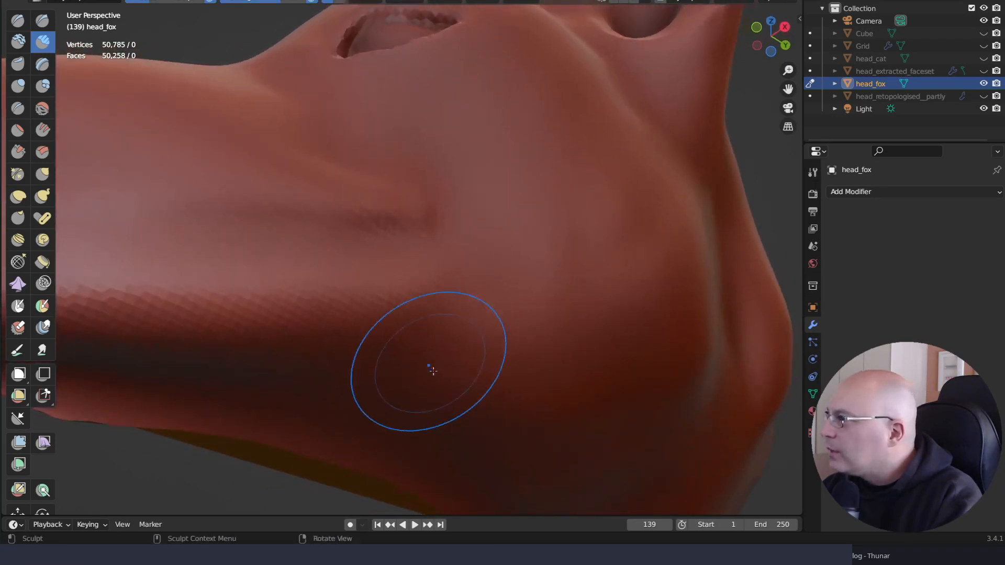
pyautogui.moveTo(426, 366)
pyautogui.mouseDown(button='middle')
pyautogui.moveTo(459, 328)
pyautogui.moveTo(432, 296)
pyautogui.mouseUp(button='middle')
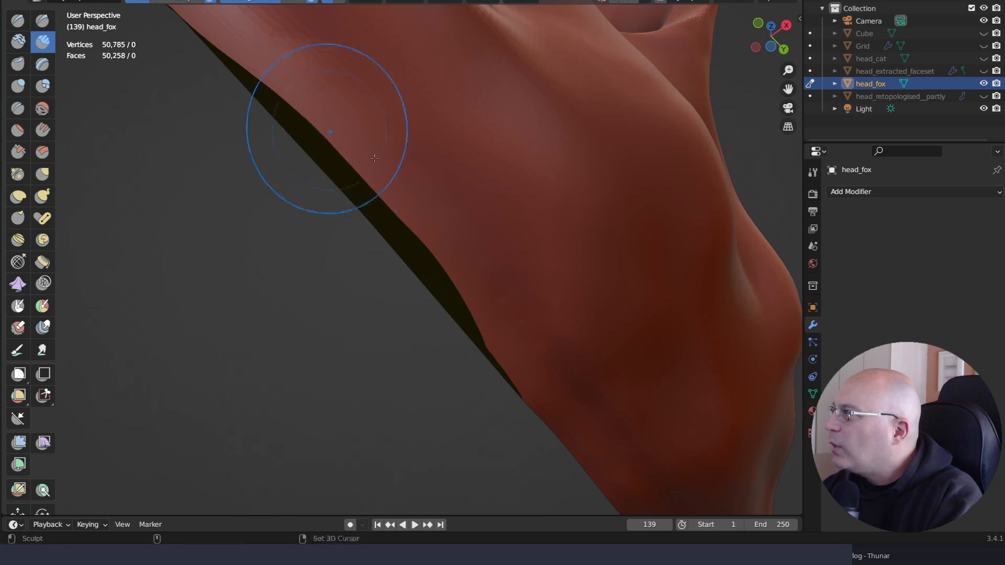
pyautogui.moveTo(326, 124)
pyautogui.mouseDown(button='middle')
pyautogui.moveTo(523, 184)
pyautogui.moveTo(565, 183)
pyautogui.moveTo(576, 230)
pyautogui.moveTo(545, 251)
pyautogui.moveTo(591, 265)
pyautogui.mouseUp(button='middle')
pyautogui.scroll(-5, 591, 266)
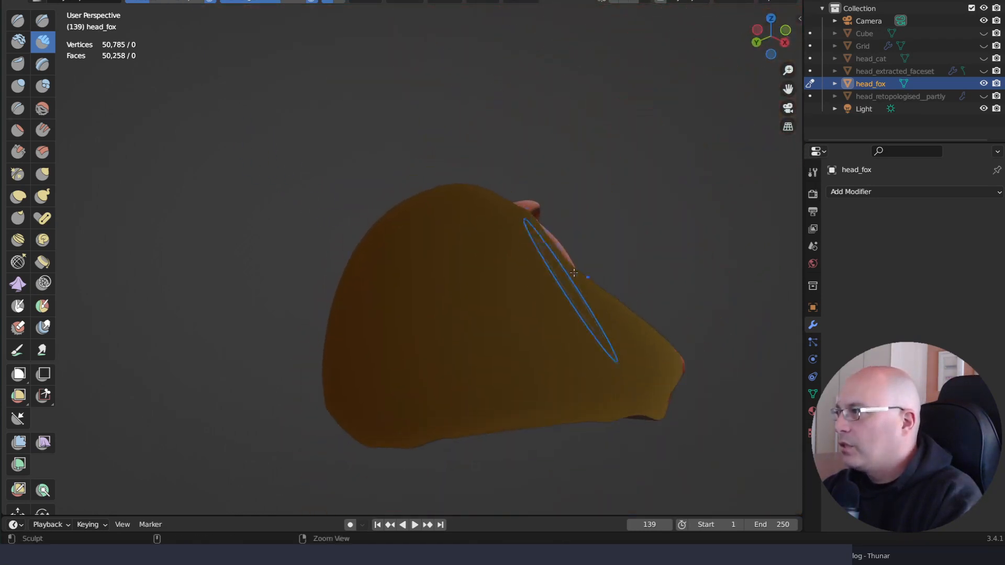
# Turn on the wireframe overlay and voxel remesh the half fox head
pyautogui.click(719, 2)
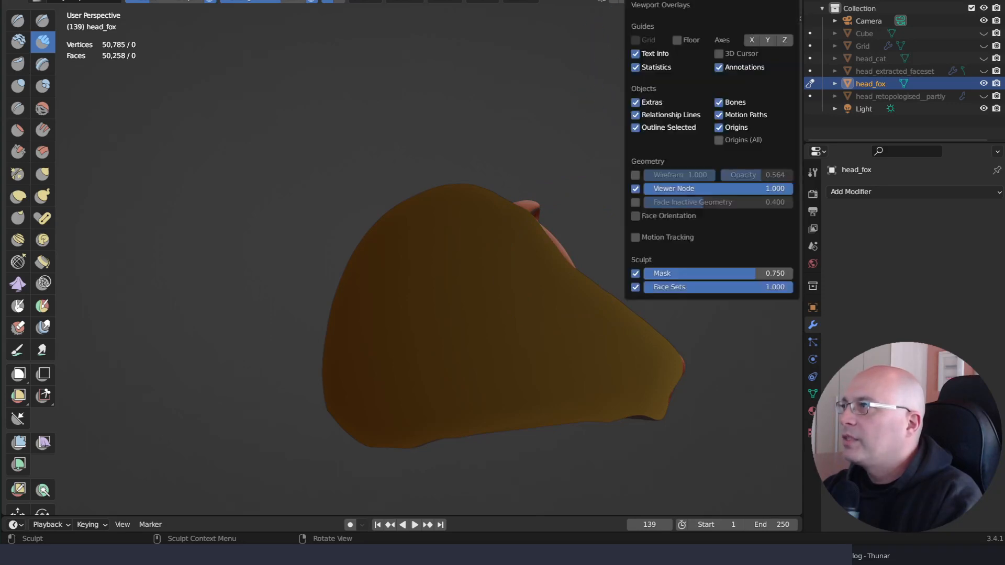
pyautogui.click(635, 174)
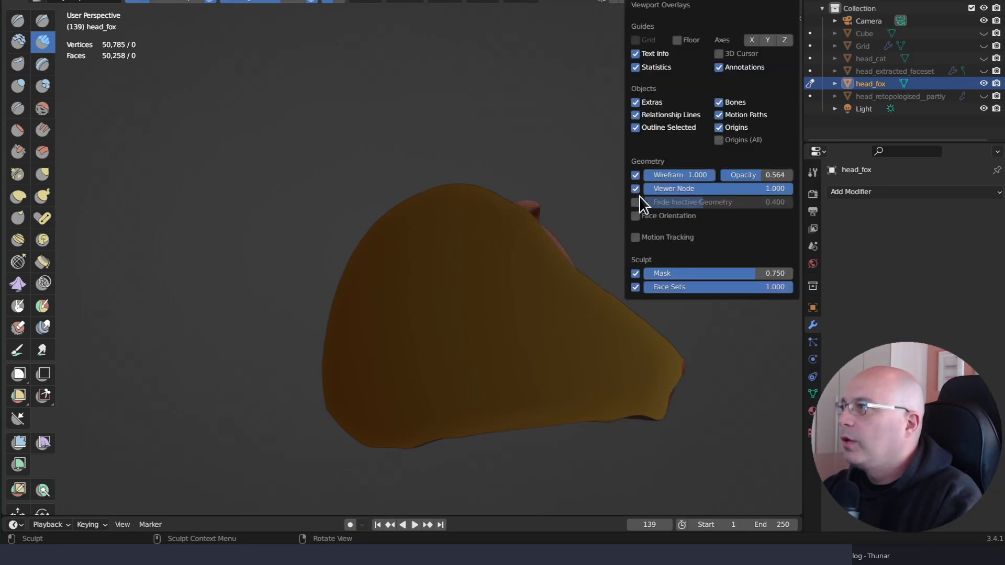
pyautogui.moveTo(675, 327); pyautogui.dragTo(654, 335, button='middle')
pyautogui.scroll(-3, 654, 335)
pyautogui.hotkey('ctrl', 'r')
pyautogui.moveTo(655, 335)
pyautogui.mouseDown(button='middle')
pyautogui.moveTo(732, 288)
pyautogui.moveTo(754, 294)
pyautogui.moveTo(757, 320)
pyautogui.moveTo(678, 251)
pyautogui.moveTo(644, 251)
pyautogui.moveTo(671, 243)
pyautogui.mouseUp(button='middle')
pyautogui.moveTo(675, 336)
pyautogui.mouseDown(button='middle')
pyautogui.moveTo(680, 297)
pyautogui.moveTo(627, 309)
pyautogui.mouseUp(button='middle')
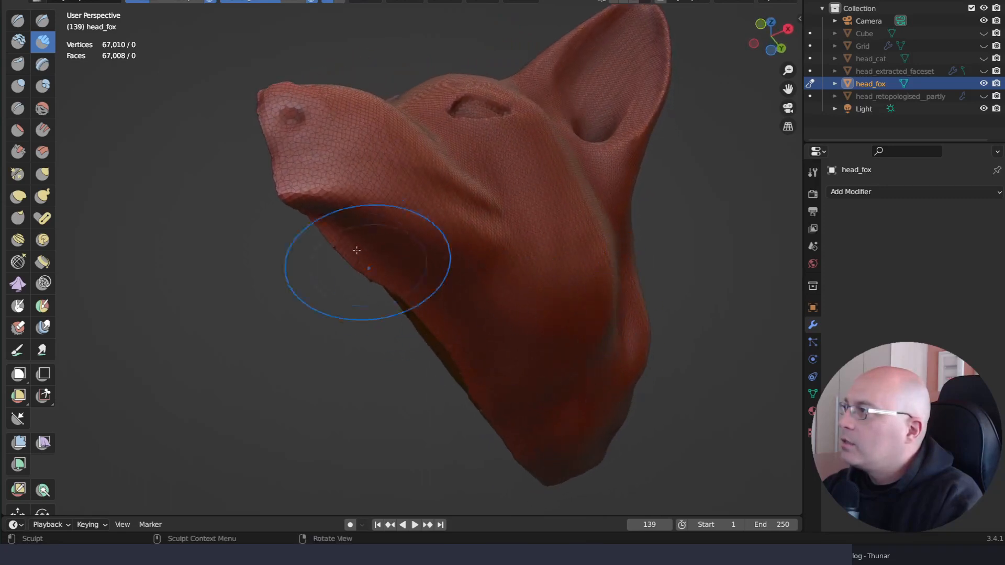
# Smooth the remeshed lower jaw of head_fox along the cut edge, and inspect the half head from the front and side
pyautogui.keyDown('shift'); pyautogui.moveTo(339, 259); pyautogui.dragTo(336, 252); pyautogui.keyUp('shift')
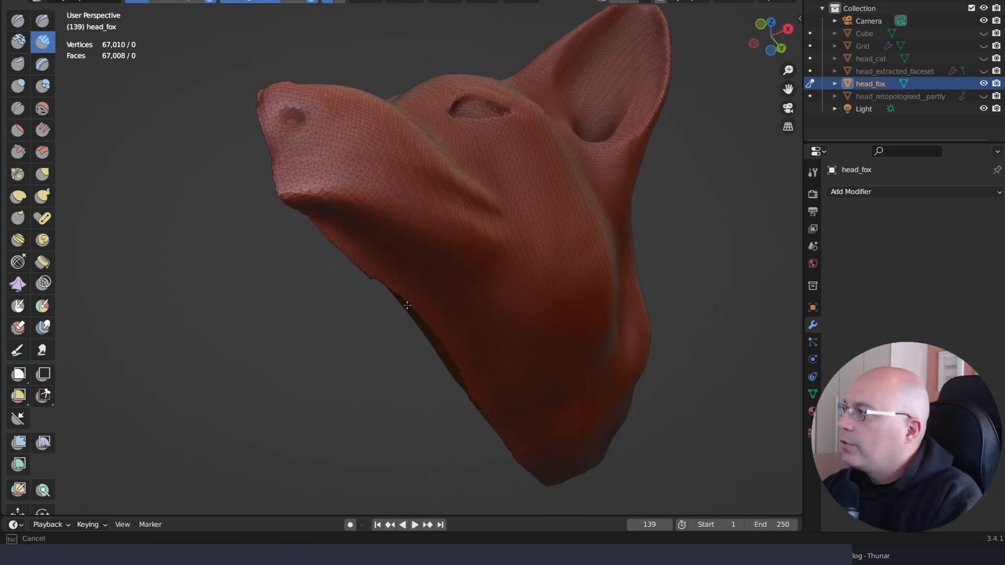
pyautogui.keyDown('shift'); pyautogui.moveTo(439, 350); pyautogui.dragTo(467, 356); pyautogui.keyUp('shift')
pyautogui.moveTo(467, 356)
pyautogui.mouseDown(button='middle')
pyautogui.moveTo(590, 271)
pyautogui.moveTo(623, 282)
pyautogui.moveTo(640, 245)
pyautogui.moveTo(584, 410)
pyautogui.moveTo(549, 279)
pyautogui.moveTo(502, 338)
pyautogui.moveTo(588, 334)
pyautogui.moveTo(571, 330)
pyautogui.moveTo(597, 281)
pyautogui.moveTo(619, 305)
pyautogui.moveTo(552, 321)
pyautogui.mouseUp(button='middle')
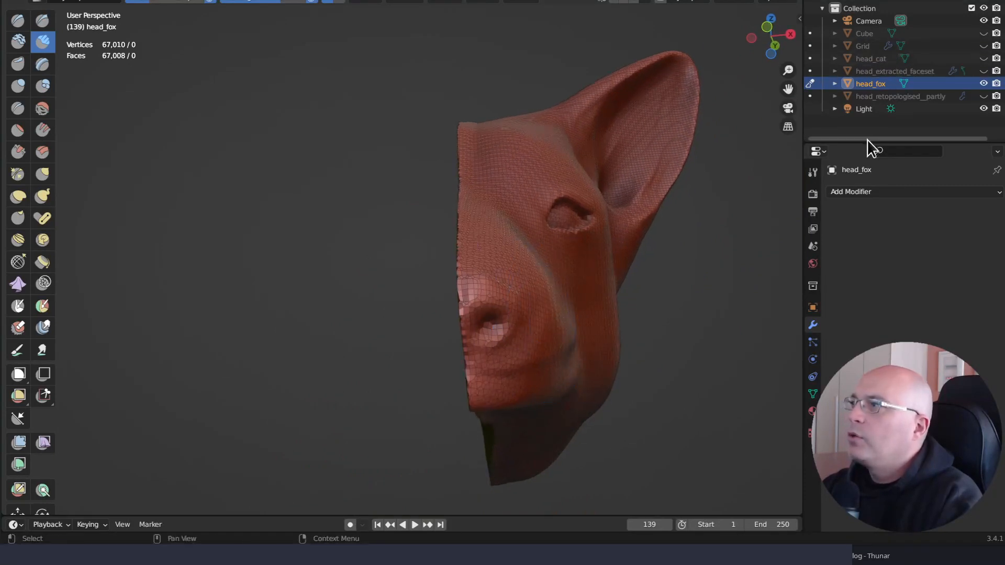
pyautogui.moveTo(698, 318); pyautogui.dragTo(649, 345, button='middle')
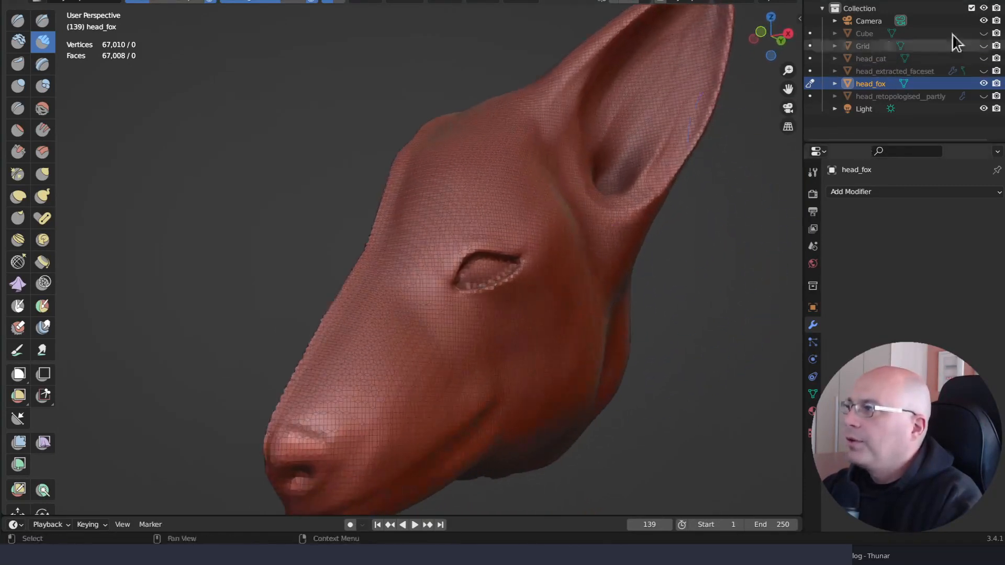
# Hide head_fox, unhide head_cat and make head_cat the active sculpting object
pyautogui.click(983, 84)
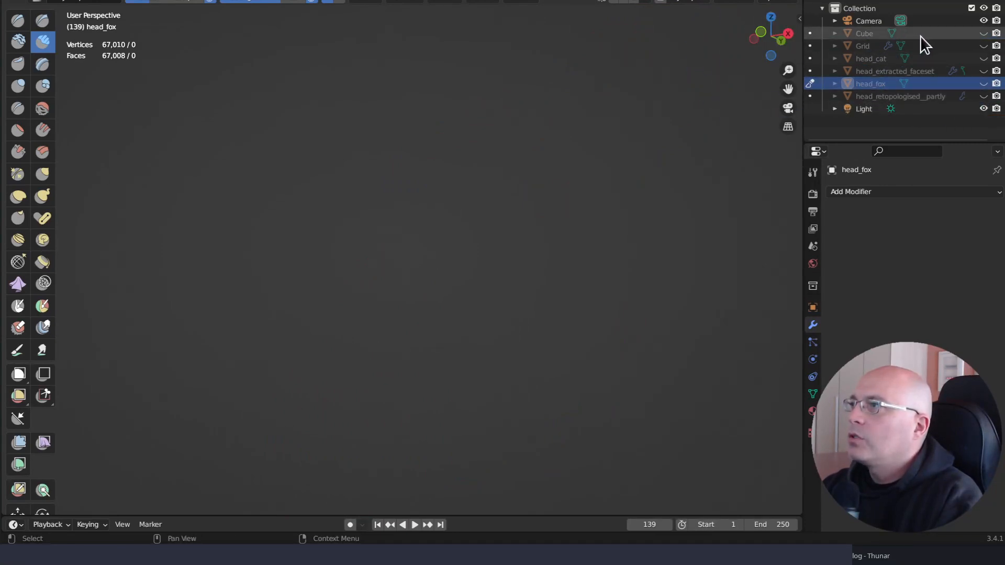
pyautogui.click(880, 58)
pyautogui.click(983, 58)
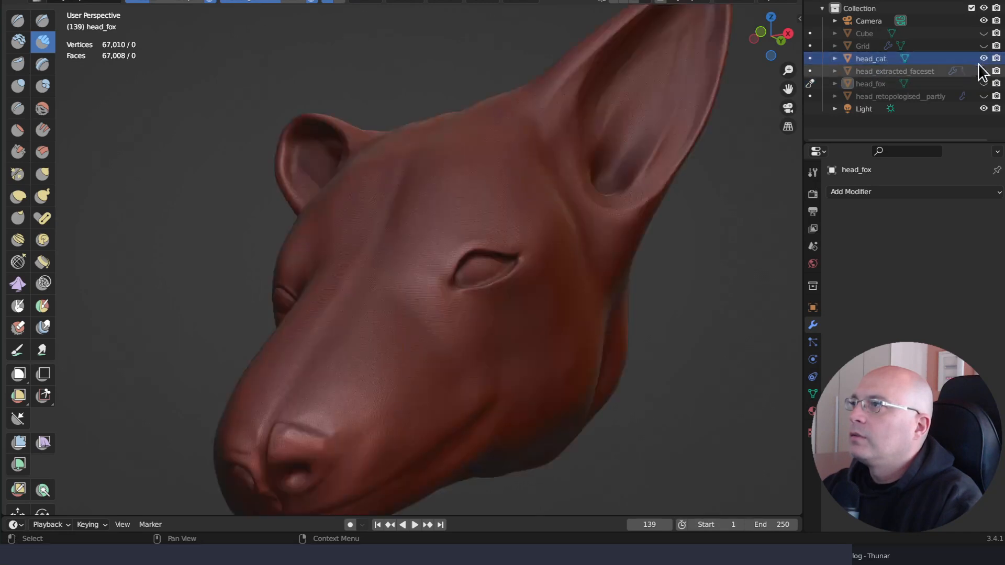
pyautogui.click(881, 58)
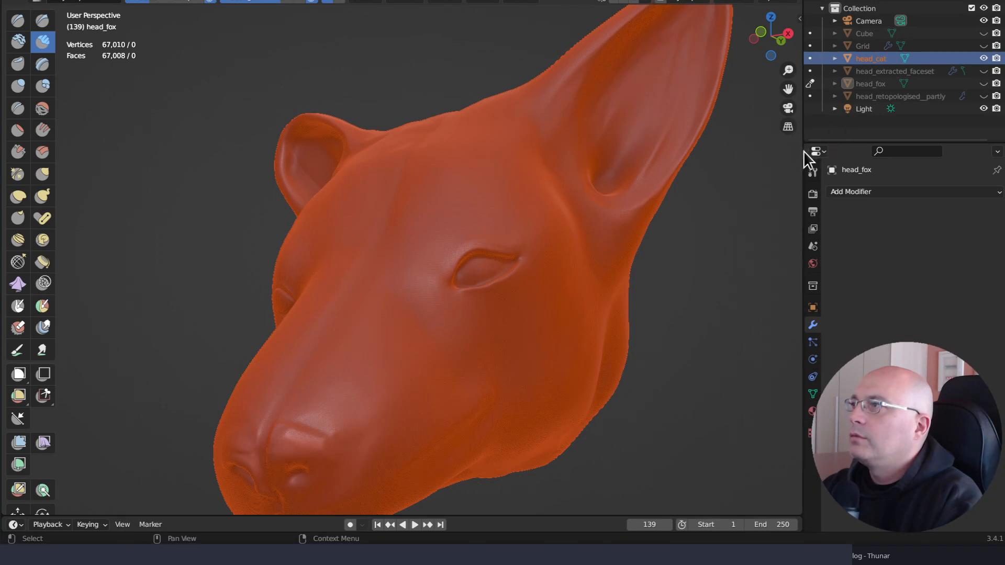
pyautogui.hotkey('alt', 'q')
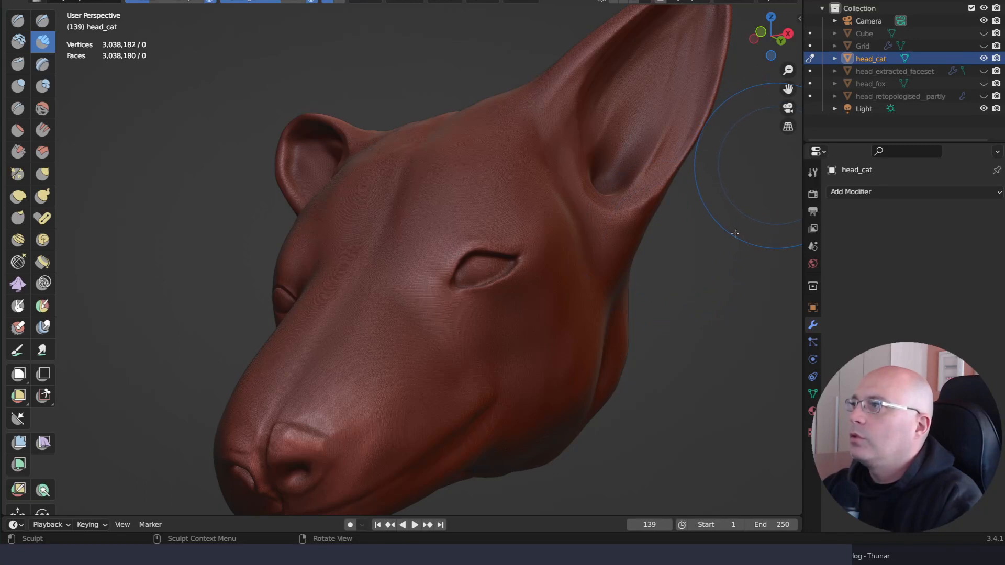
# Unhide the Cube cutter around head_cat and check its position from above
pyautogui.click(864, 33)
pyautogui.click(983, 33)
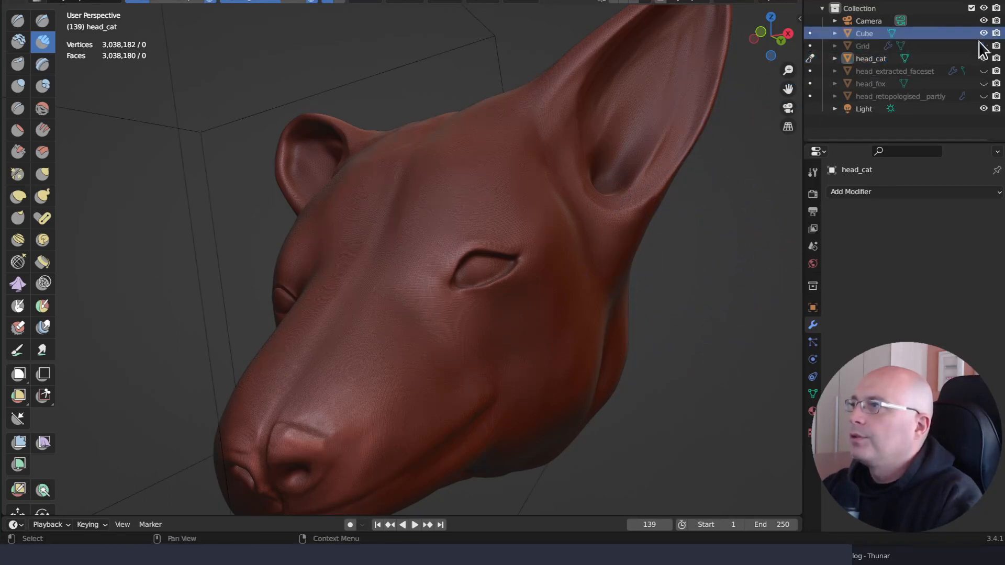
pyautogui.moveTo(676, 325)
pyautogui.mouseDown(button='middle')
pyautogui.moveTo(693, 352)
pyautogui.moveTo(693, 336)
pyautogui.moveTo(695, 371)
pyautogui.moveTo(742, 214)
pyautogui.mouseUp(button='middle')
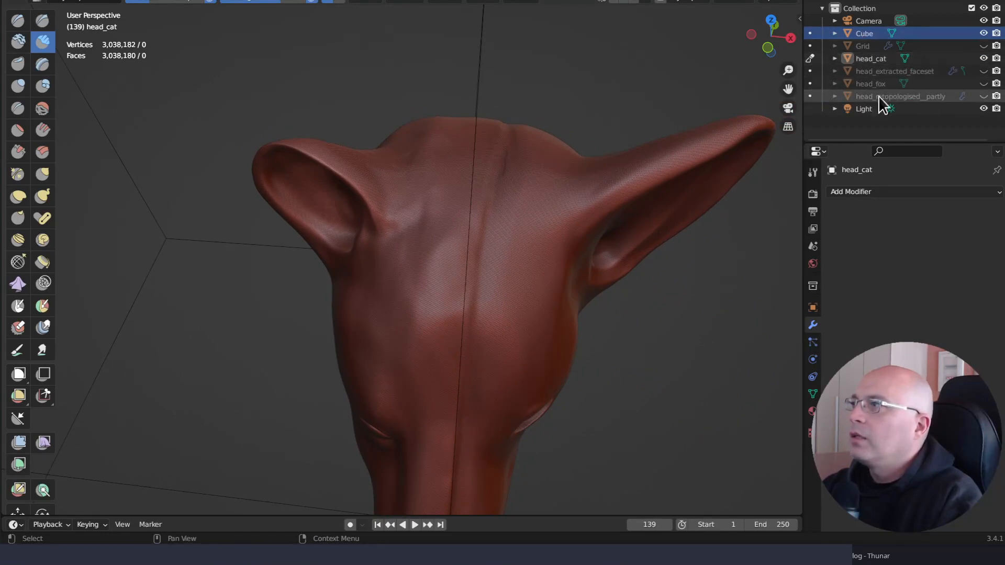
# Remesh head_cat with a voxel size of 0.01 m
pyautogui.click(735, 2)
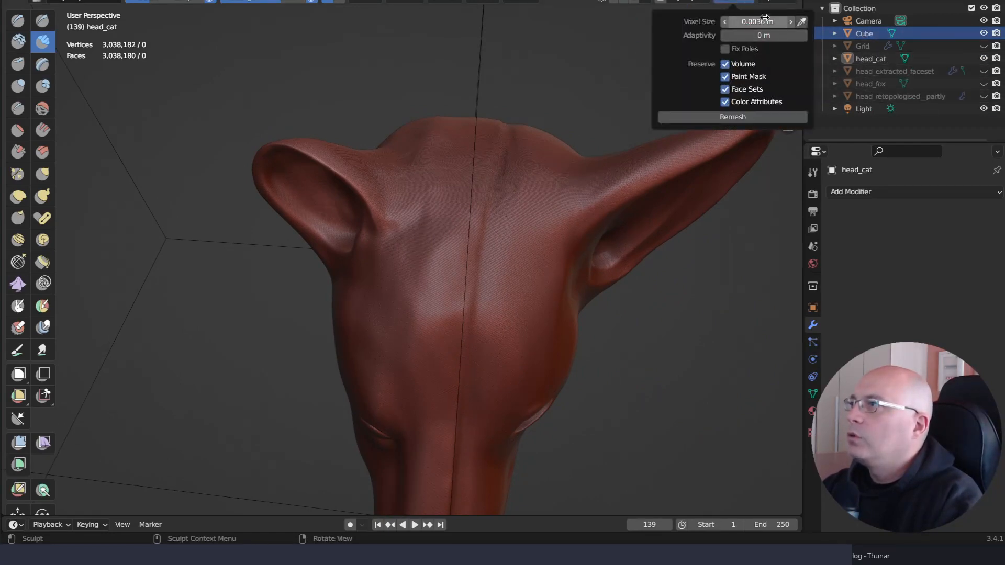
pyautogui.click(765, 19)
pyautogui.write('0')
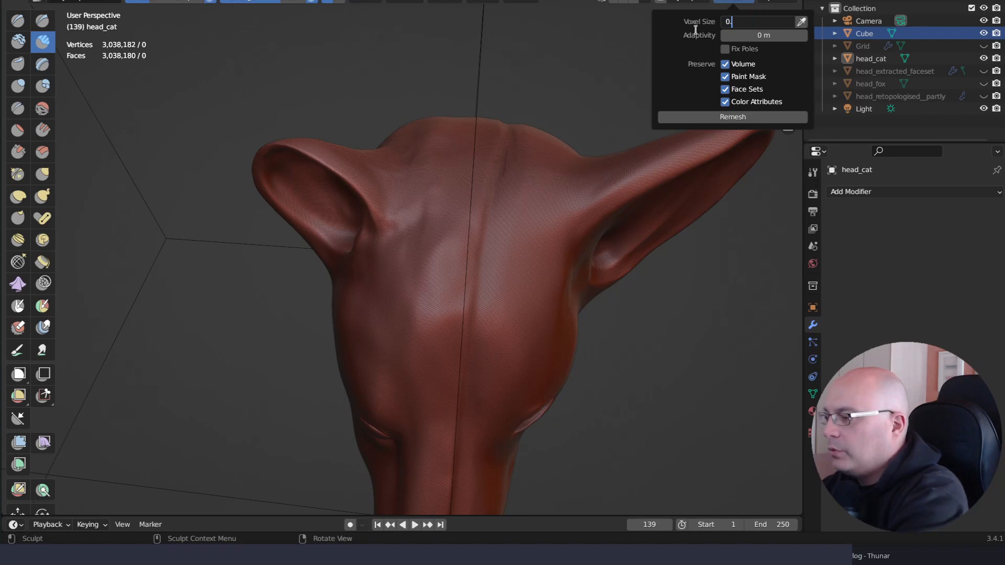
pyautogui.write('.0')
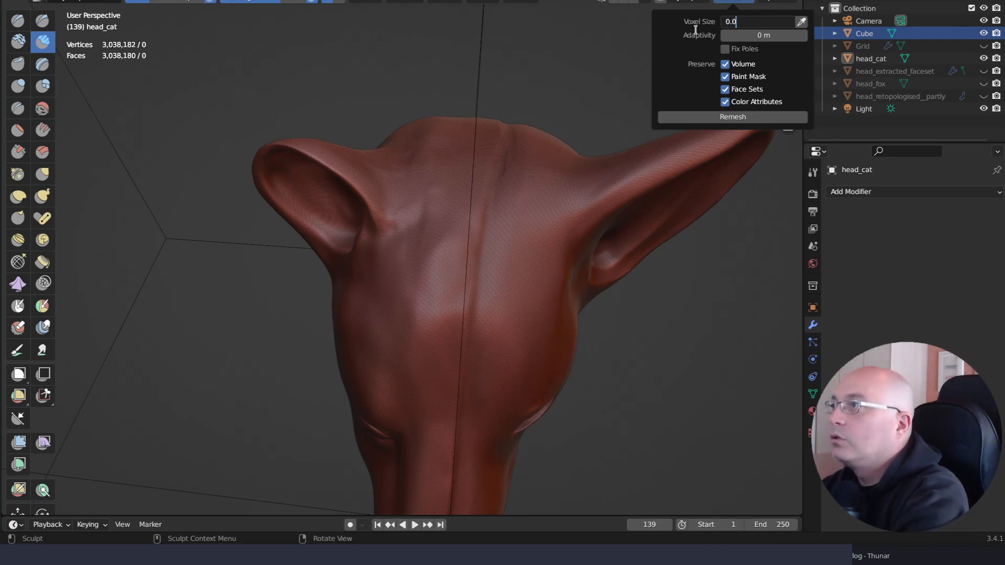
pyautogui.write('1')
pyautogui.press('Return')
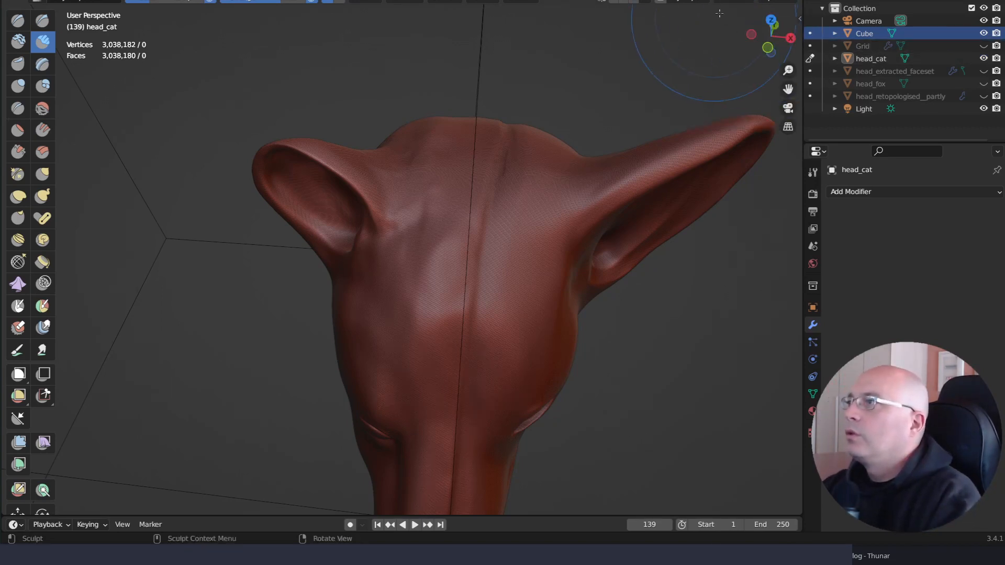
pyautogui.click(733, 2)
pyautogui.click(747, 122)
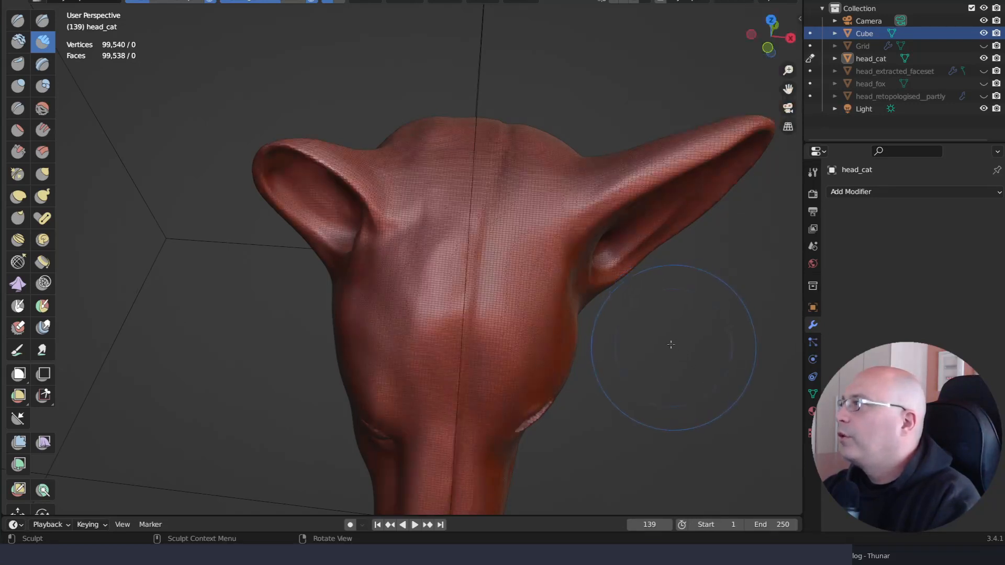
# Add a Boolean modifier to head_cat with Cube as the operand object
pyautogui.moveTo(673, 340)
pyautogui.mouseDown(button='middle')
pyautogui.moveTo(673, 225)
pyautogui.moveTo(664, 238)
pyautogui.mouseUp(button='middle')
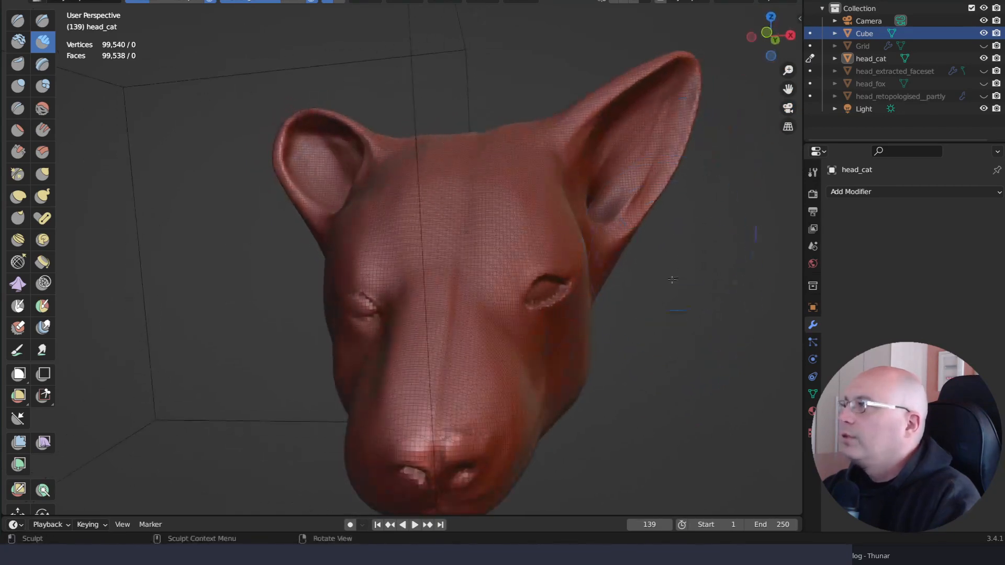
pyautogui.moveTo(672, 279); pyautogui.dragTo(678, 317, button='middle')
pyautogui.click(913, 192)
pyautogui.click(725, 245)
pyautogui.click(978, 261)
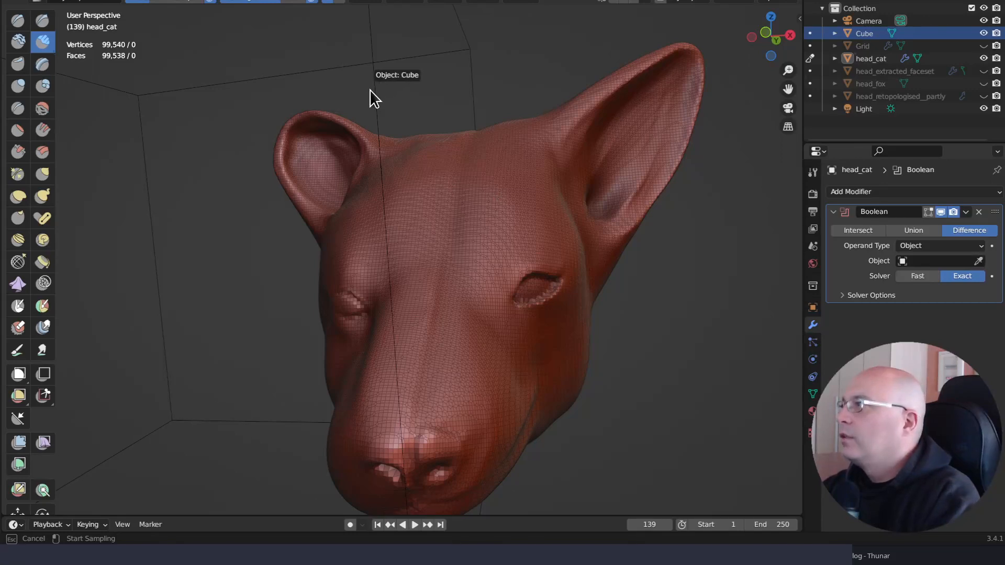
pyautogui.click(388, 146)
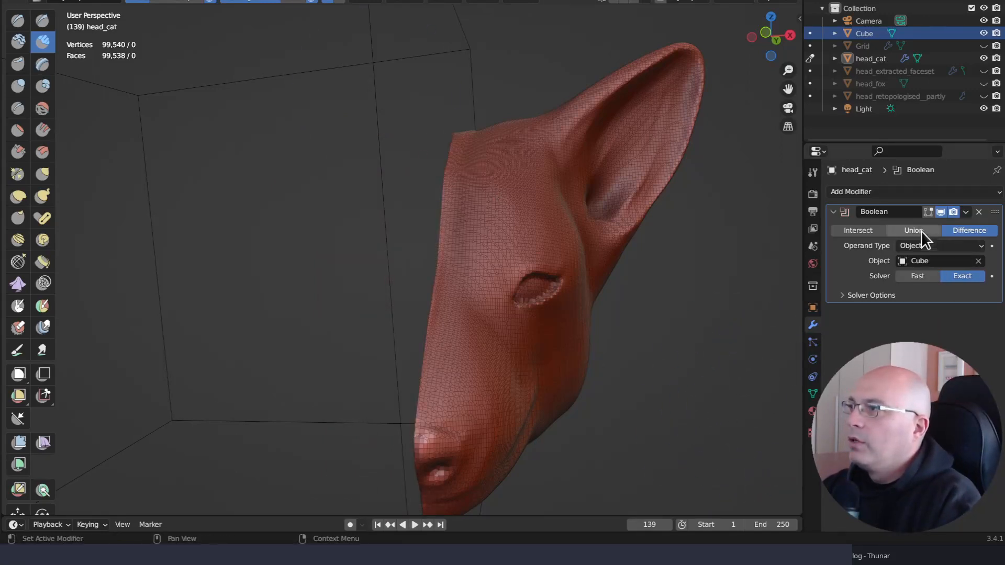
# Set head_cat's Boolean modifier to Intersect with the Cube and apply it
pyautogui.click(869, 232)
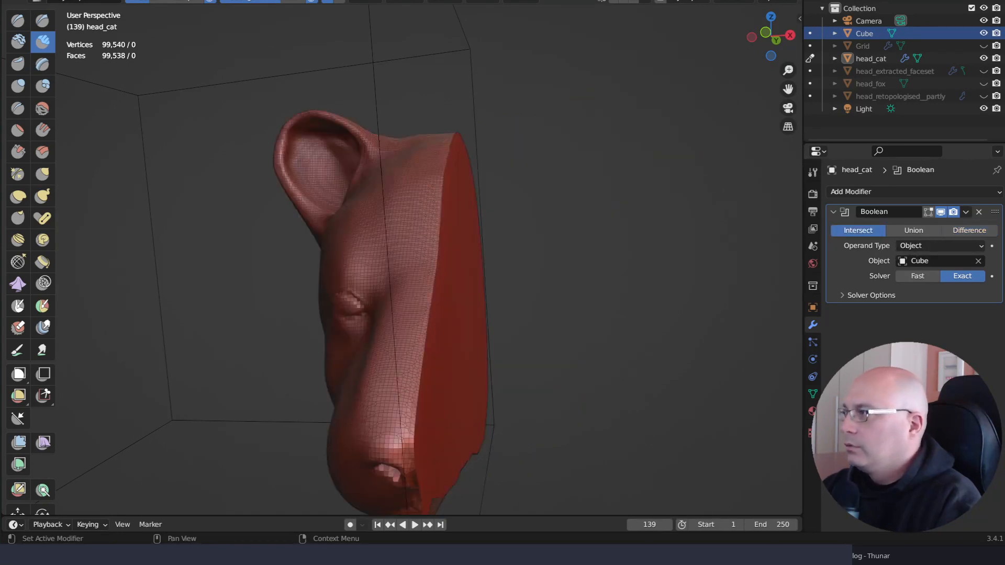
pyautogui.moveTo(651, 342)
pyautogui.mouseDown(button='middle')
pyautogui.moveTo(666, 298)
pyautogui.moveTo(687, 350)
pyautogui.moveTo(652, 361)
pyautogui.mouseUp(button='middle')
pyautogui.click(965, 211)
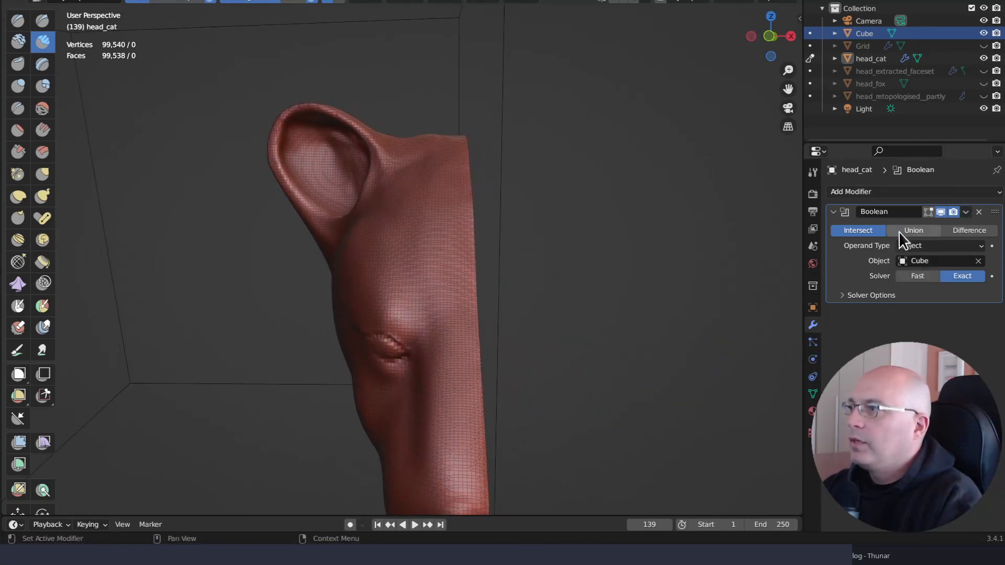
pyautogui.click(966, 212)
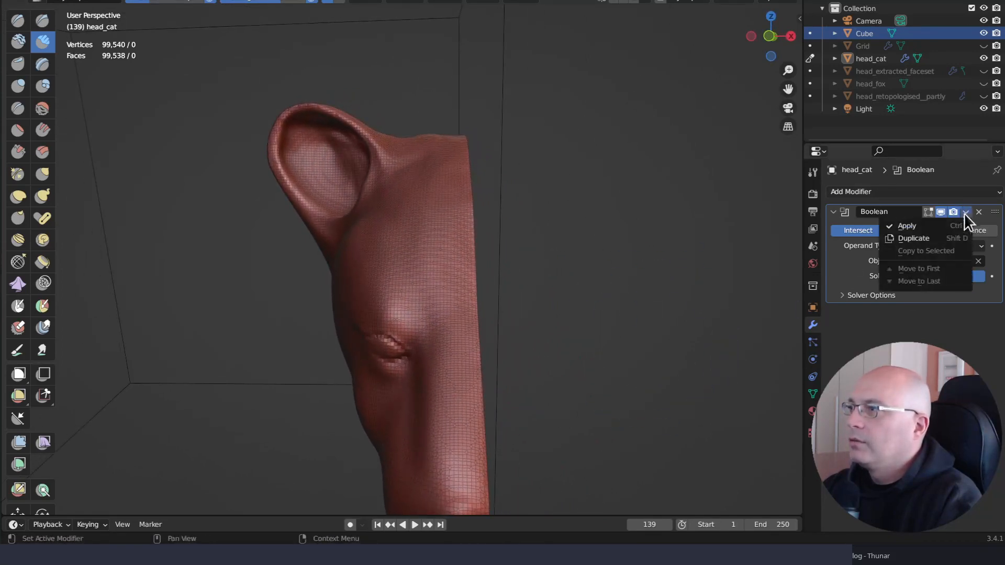
pyautogui.click(938, 227)
pyautogui.moveTo(735, 290); pyautogui.dragTo(667, 341, button='middle')
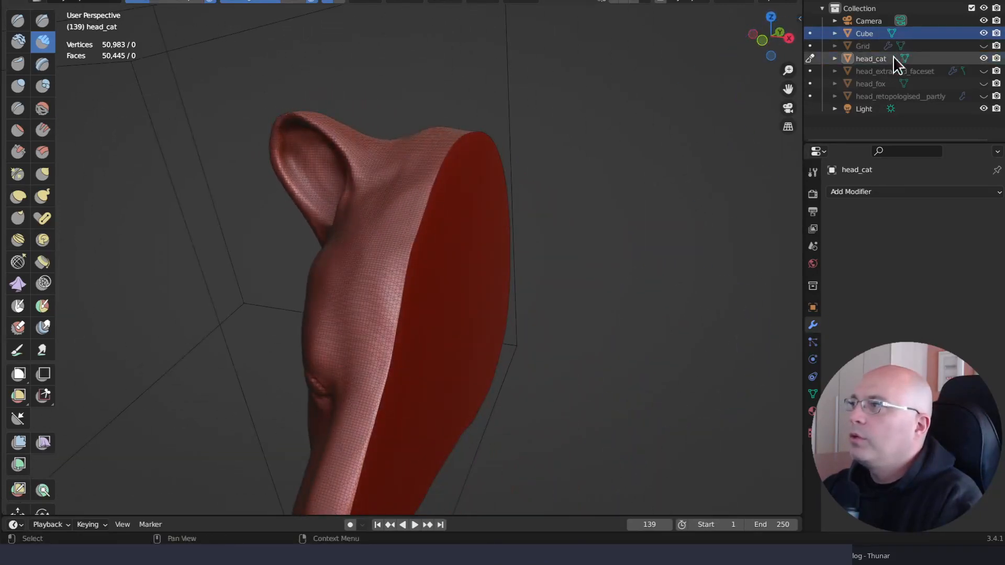
# Voxel-remesh the cut head_cat at its current voxel size and check the cut side
pyautogui.moveTo(602, 367)
pyautogui.mouseDown(button='middle')
pyautogui.moveTo(556, 377)
pyautogui.moveTo(523, 359)
pyautogui.moveTo(661, 377)
pyautogui.moveTo(639, 377)
pyautogui.moveTo(633, 223)
pyautogui.mouseUp(button='middle')
pyautogui.hotkey('ctrl', 'r')
pyautogui.moveTo(725, 350)
pyautogui.mouseDown(button='middle')
pyautogui.moveTo(588, 332)
pyautogui.moveTo(726, 355)
pyautogui.moveTo(698, 269)
pyautogui.moveTo(696, 218)
pyautogui.moveTo(712, 287)
pyautogui.moveTo(684, 307)
pyautogui.moveTo(681, 249)
pyautogui.moveTo(691, 283)
pyautogui.moveTo(731, 50)
pyautogui.mouseUp(button='middle')
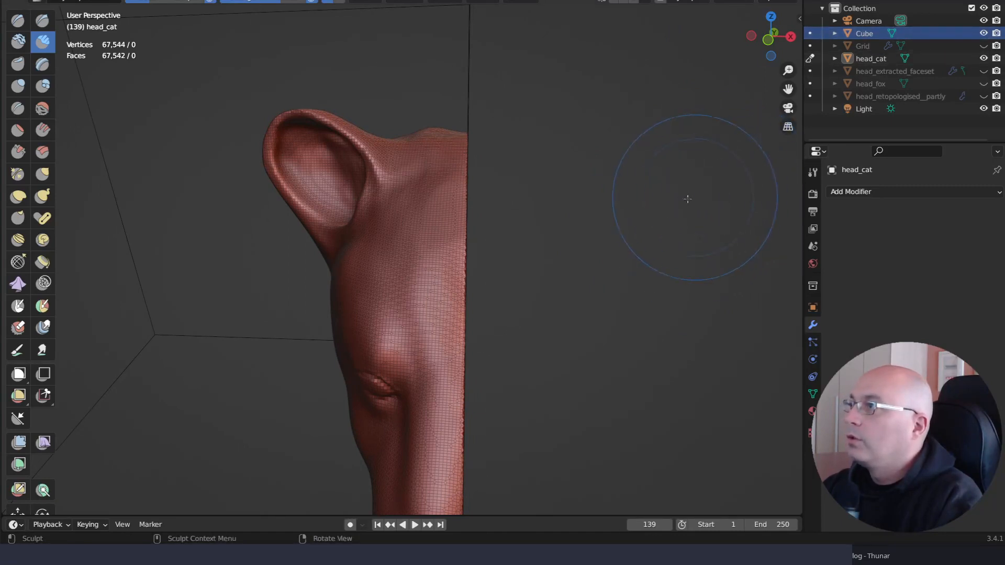
# Switch to Object Mode, select the Cube cutter and hide it instead of deleting it
pyautogui.hotkey('ctrl', 'Tab')
pyautogui.click(590, 198)
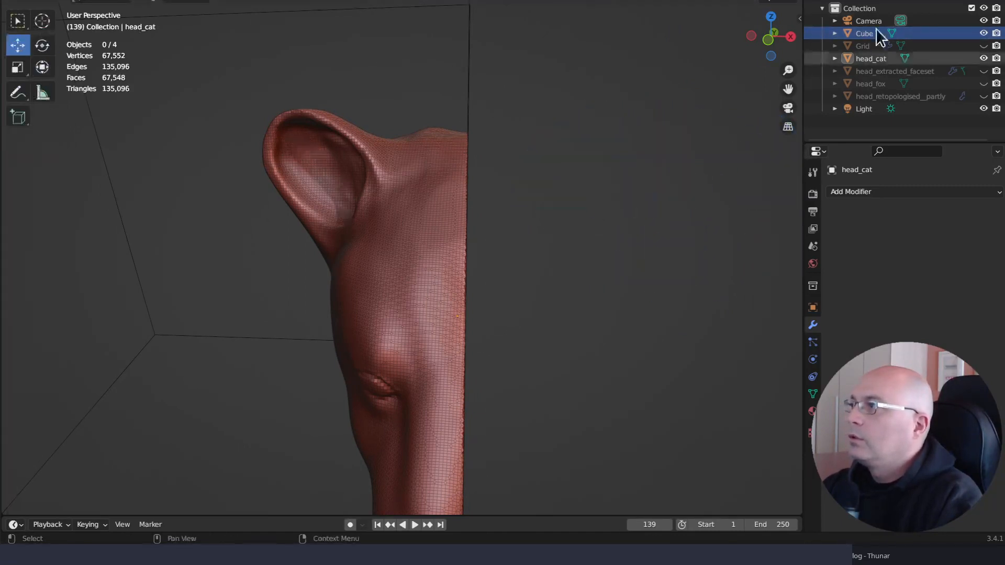
pyautogui.click(933, 33)
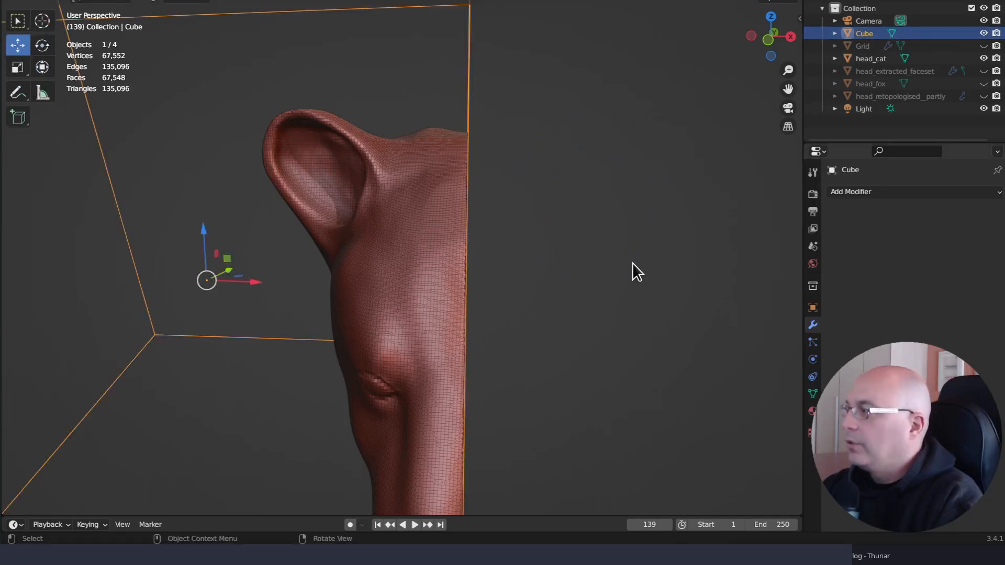
pyautogui.press('x')
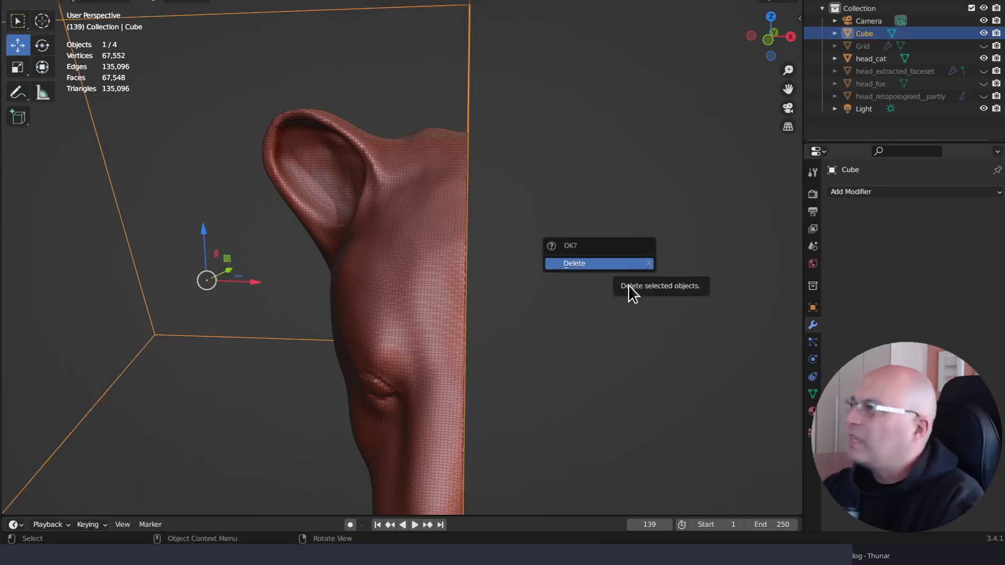
pyautogui.click(984, 33)
# Rename the hidden Cube as Seperation_Cube
pyautogui.doubleClick(865, 33)
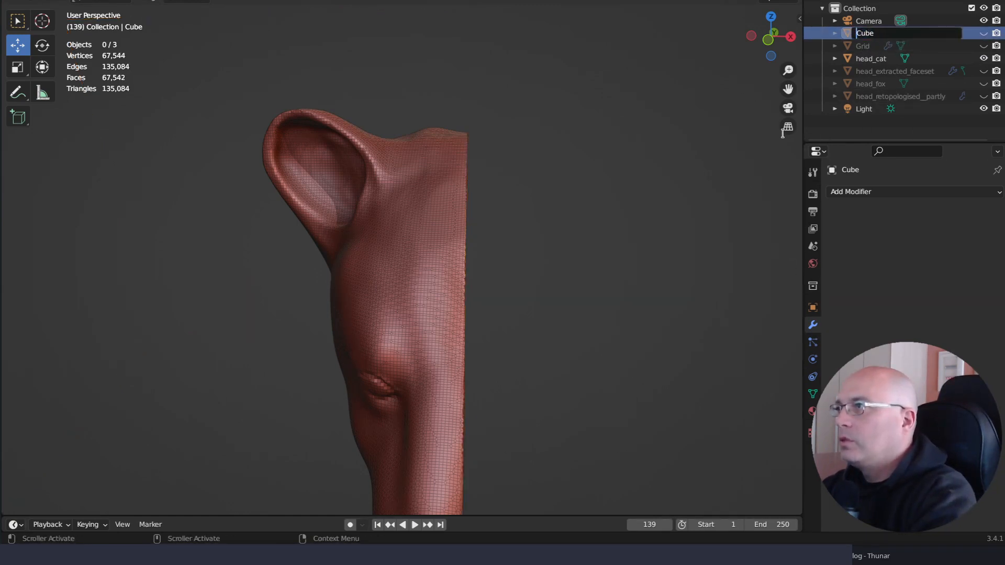
pyautogui.write('Seperat')
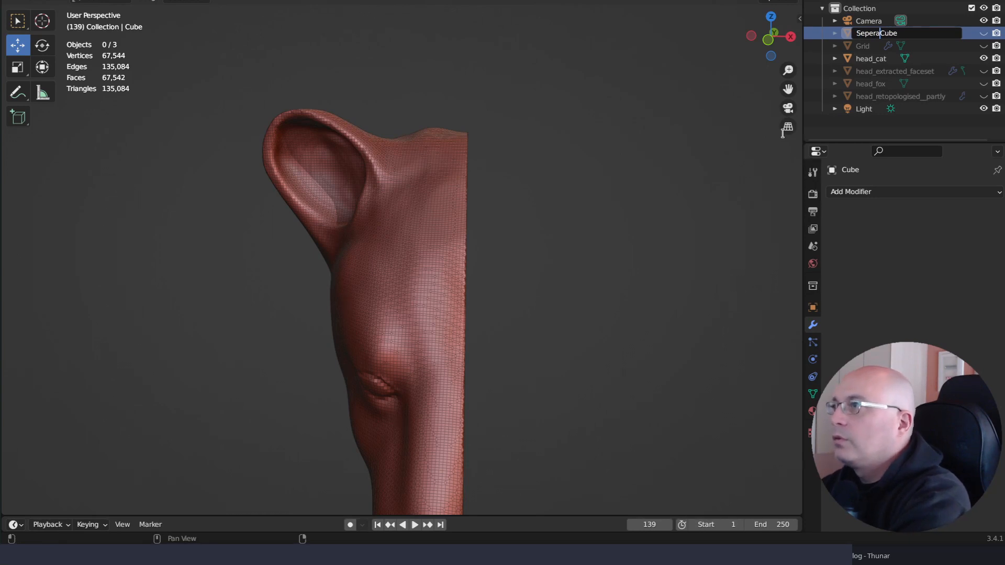
pyautogui.write('ion')
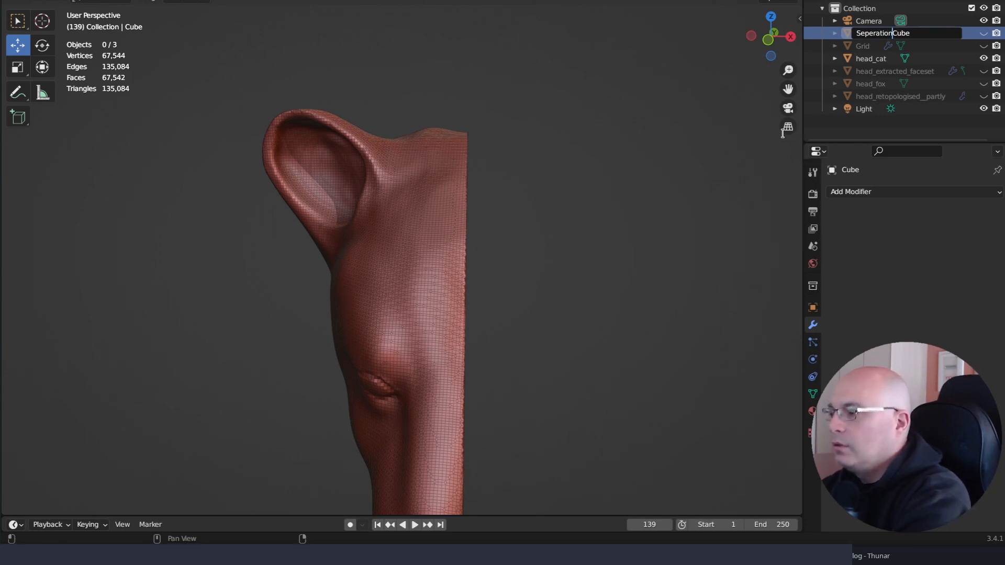
pyautogui.write('_')
pyautogui.press('Return')
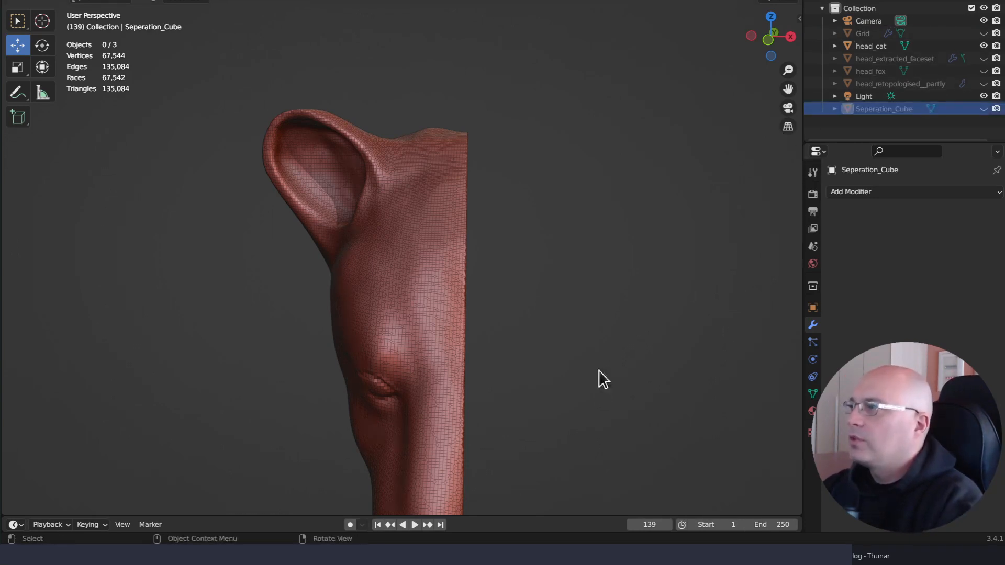
# Make head_cat the active object and switch it to Sculpt Mode
pyautogui.moveTo(599, 369)
pyautogui.mouseDown(button='middle')
pyautogui.moveTo(641, 254)
pyautogui.moveTo(611, 225)
pyautogui.moveTo(598, 247)
pyautogui.moveTo(529, 284)
pyautogui.moveTo(579, 375)
pyautogui.moveTo(661, 293)
pyautogui.moveTo(672, 237)
pyautogui.moveTo(668, 246)
pyautogui.moveTo(655, 225)
pyautogui.moveTo(673, 281)
pyautogui.moveTo(627, 283)
pyautogui.mouseUp(button='middle')
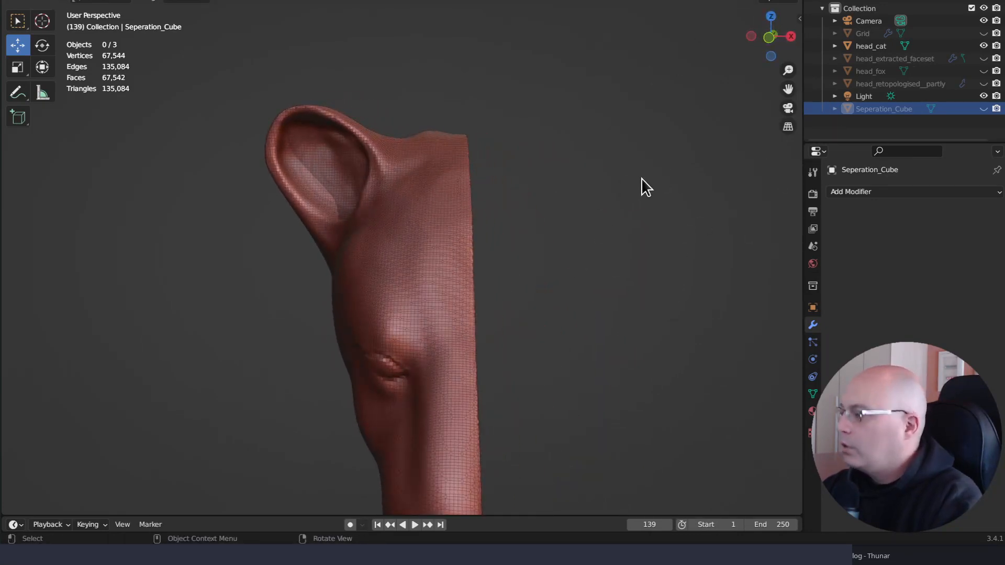
pyautogui.hotkey('ctrl', 'Tab')
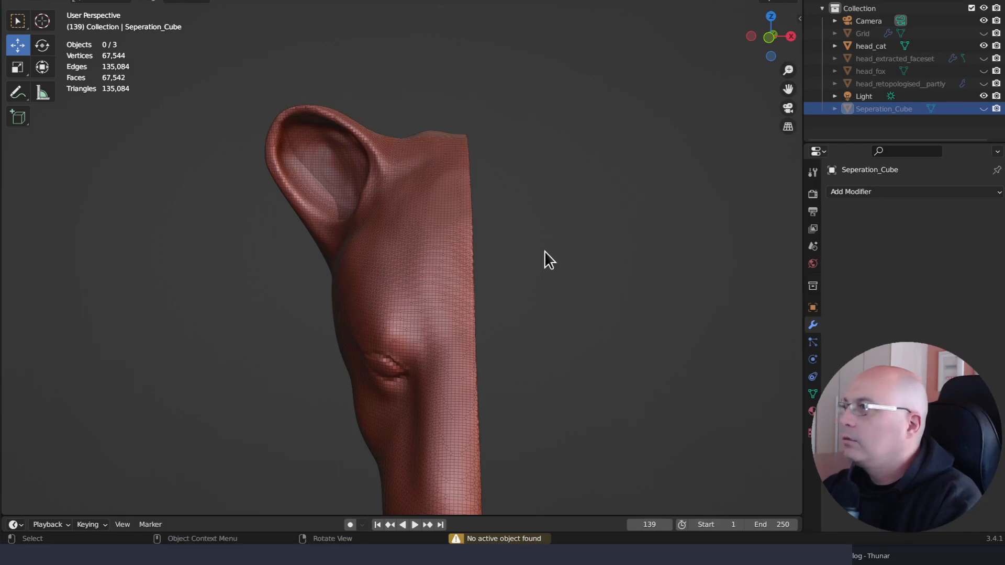
pyautogui.click(870, 35)
pyautogui.click(872, 46)
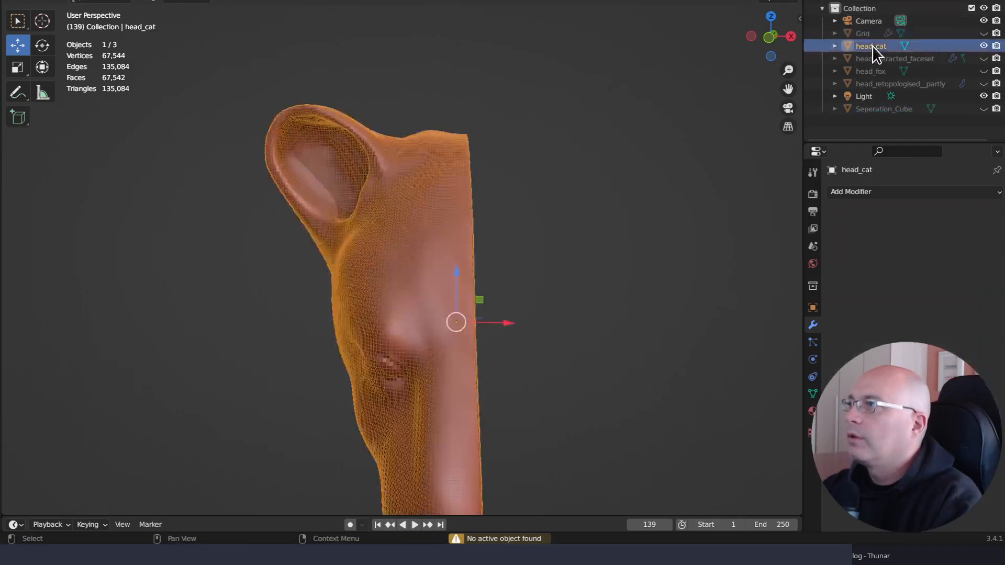
pyautogui.hotkey('ctrl', 'Tab')
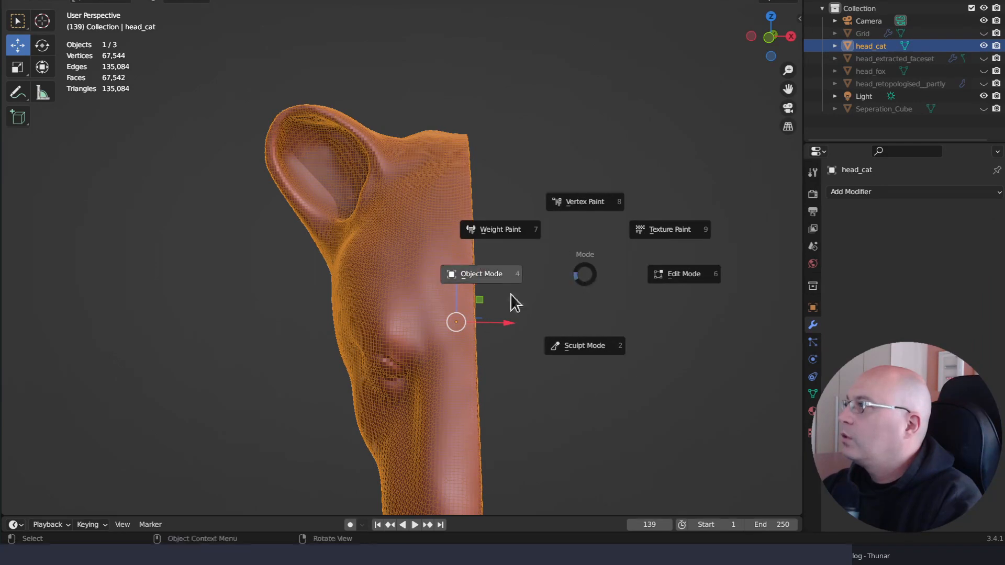
pyautogui.click(586, 344)
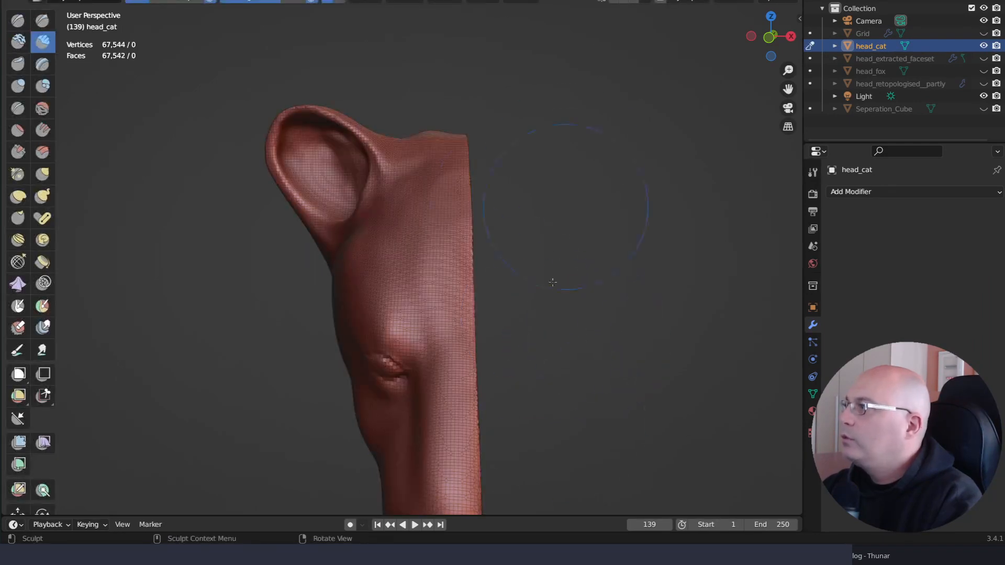
# Remesh head_cat with a voxel size of 0.002 m
pyautogui.click(728, 3)
pyautogui.click(753, 22)
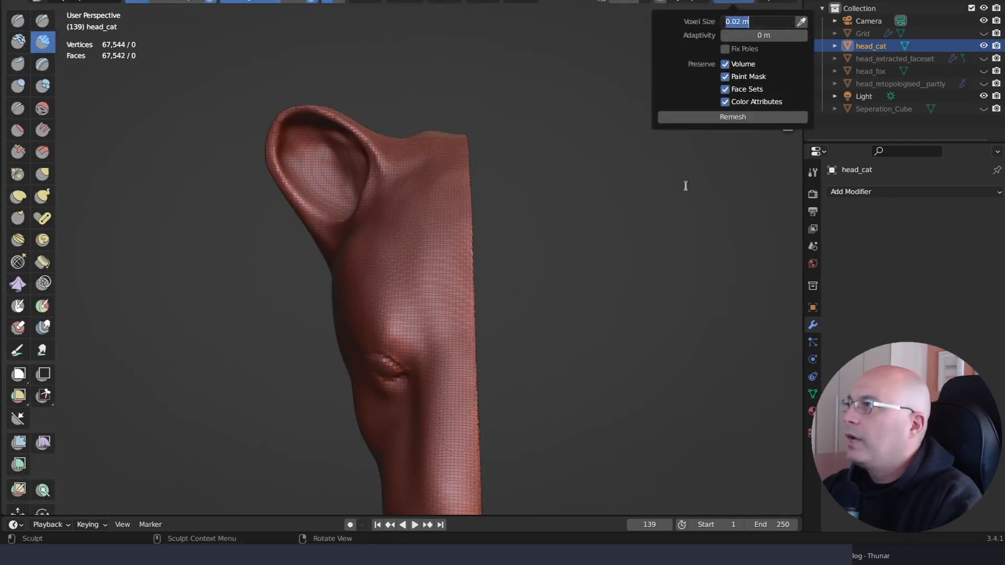
pyautogui.write('0.0')
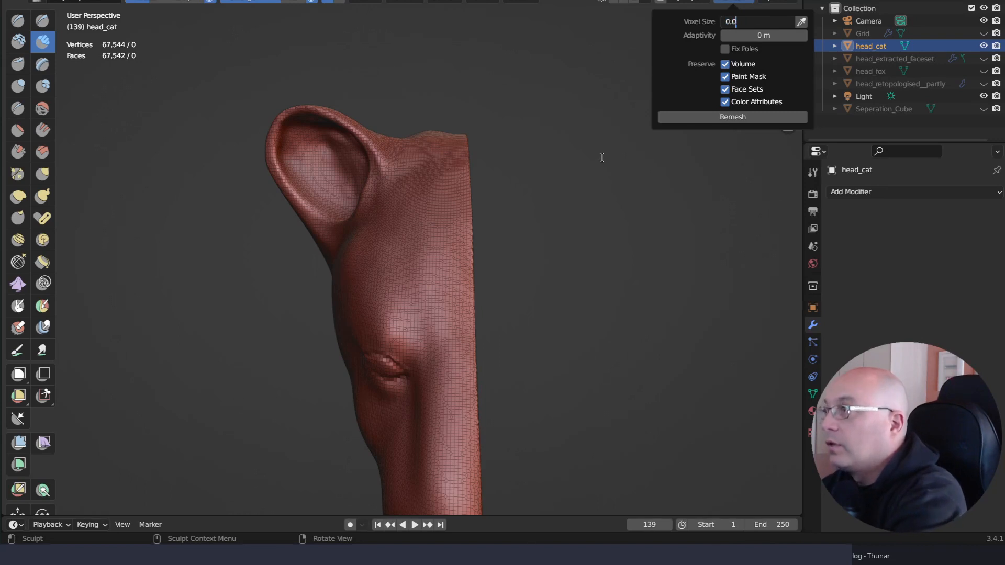
pyautogui.write('0')
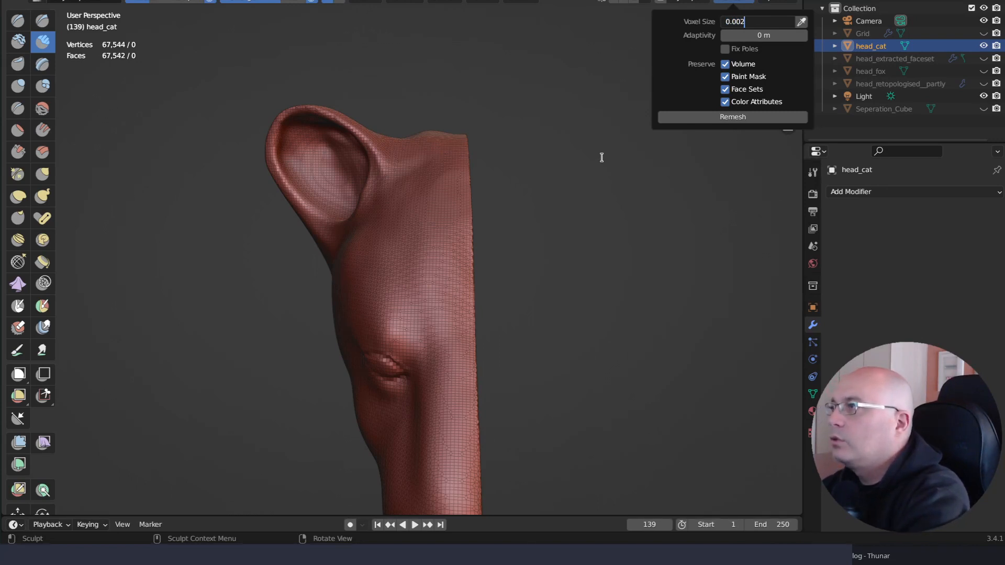
pyautogui.write('2')
pyautogui.press('Return')
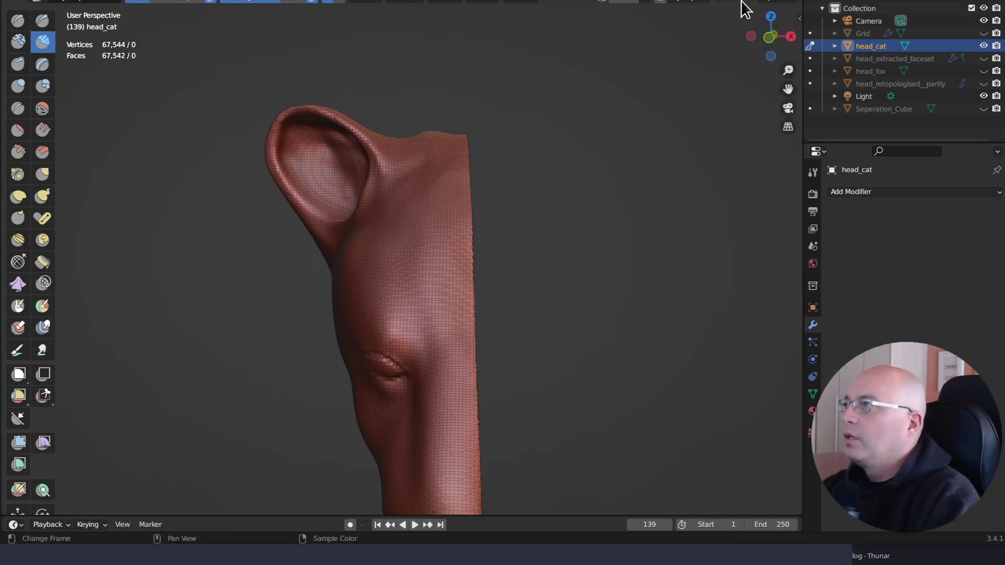
pyautogui.click(741, 2)
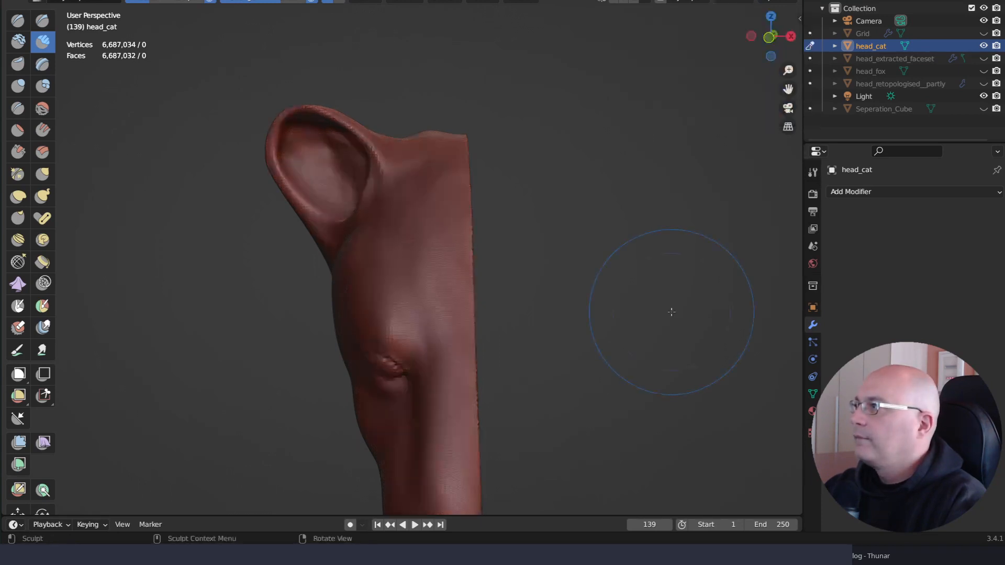
# Remesh head_cat again with a slightly larger voxel size to get a lighter mesh
pyautogui.moveTo(631, 359)
pyautogui.mouseDown(button='middle')
pyautogui.moveTo(649, 293)
pyautogui.moveTo(679, 307)
pyautogui.moveTo(695, 300)
pyautogui.moveTo(661, 317)
pyautogui.moveTo(666, 359)
pyautogui.moveTo(649, 272)
pyautogui.mouseUp(button='middle')
pyautogui.moveTo(659, 327)
pyautogui.keyDown('ctrl'); pyautogui.mouseDown(button='middle')
pyautogui.moveTo(659, 266)
pyautogui.moveTo(637, 294)
pyautogui.moveTo(654, 281)
pyautogui.moveTo(635, 290)
pyautogui.moveTo(594, 276)
pyautogui.moveTo(537, 293)
pyautogui.moveTo(409, 262)
pyautogui.mouseUp(button='middle'); pyautogui.keyUp('ctrl')
pyautogui.moveTo(612, 269)
pyautogui.mouseDown(button='middle')
pyautogui.moveTo(636, 246)
pyautogui.moveTo(631, 224)
pyautogui.moveTo(583, 232)
pyautogui.moveTo(604, 188)
pyautogui.moveTo(632, 213)
pyautogui.moveTo(631, 267)
pyautogui.moveTo(545, 327)
pyautogui.moveTo(457, 321)
pyautogui.moveTo(441, 280)
pyautogui.moveTo(447, 222)
pyautogui.moveTo(635, 240)
pyautogui.moveTo(635, 271)
pyautogui.moveTo(650, 274)
pyautogui.moveTo(628, 286)
pyautogui.moveTo(632, 303)
pyautogui.moveTo(651, 298)
pyautogui.mouseUp(button='middle')
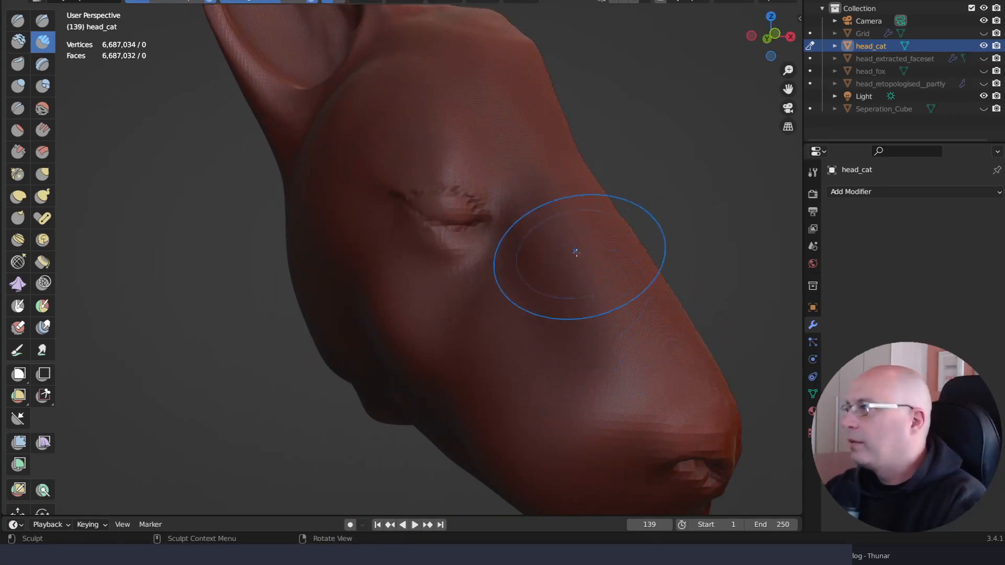
pyautogui.keyDown('ctrl'); pyautogui.moveTo(523, 294); pyautogui.dragTo(566, 229, button='middle'); pyautogui.keyUp('ctrl')
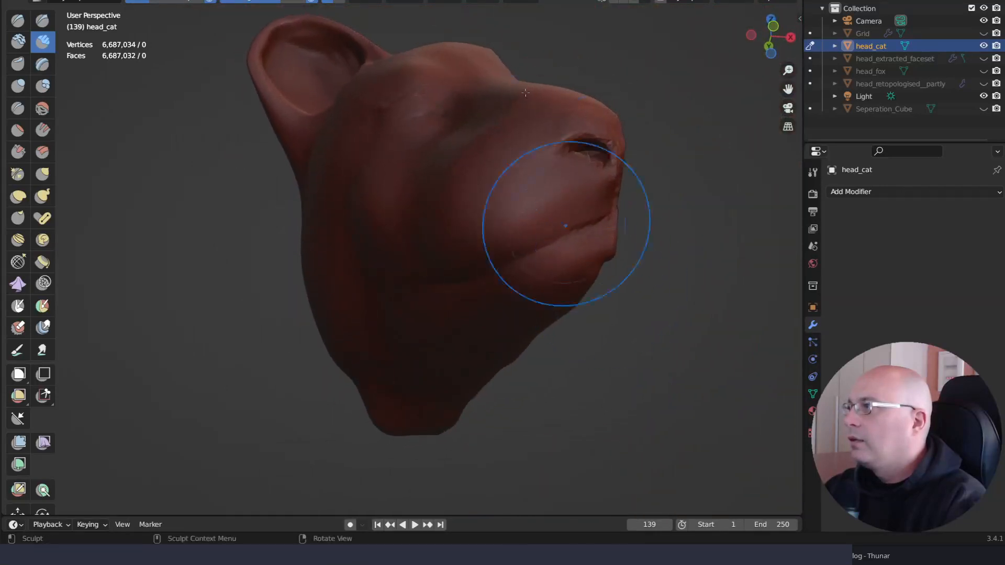
pyautogui.moveTo(624, 287)
pyautogui.mouseDown(button='middle')
pyautogui.moveTo(623, 238)
pyautogui.moveTo(560, 341)
pyautogui.moveTo(608, 347)
pyautogui.moveTo(551, 316)
pyautogui.moveTo(634, 294)
pyautogui.mouseUp(button='middle')
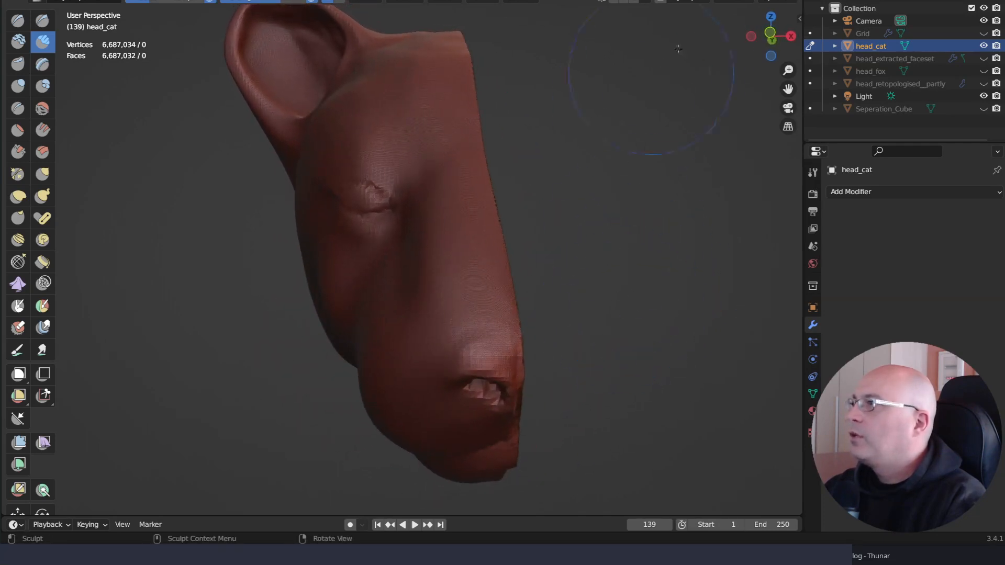
pyautogui.click(743, 2)
pyautogui.click(741, 22)
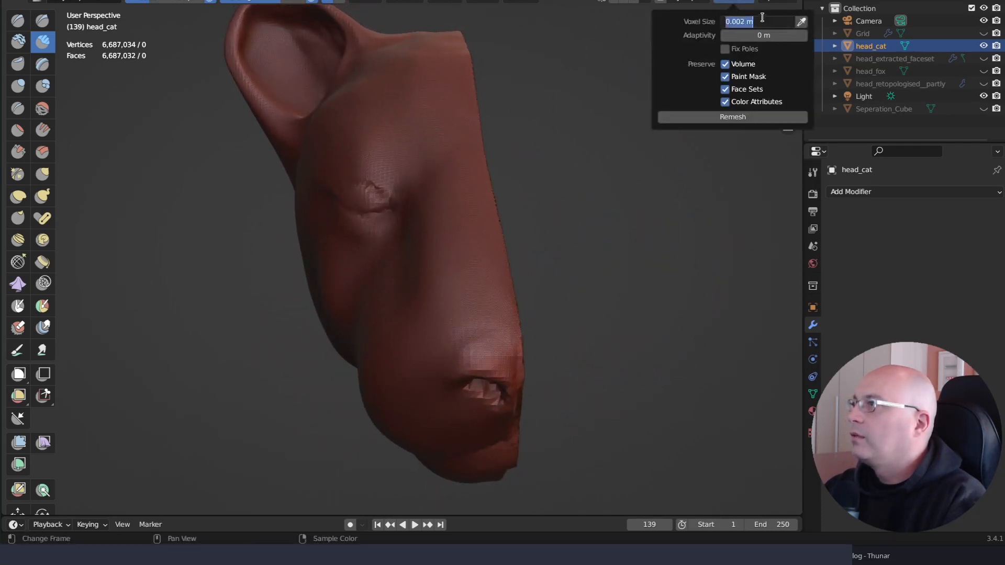
pyautogui.click(743, 22)
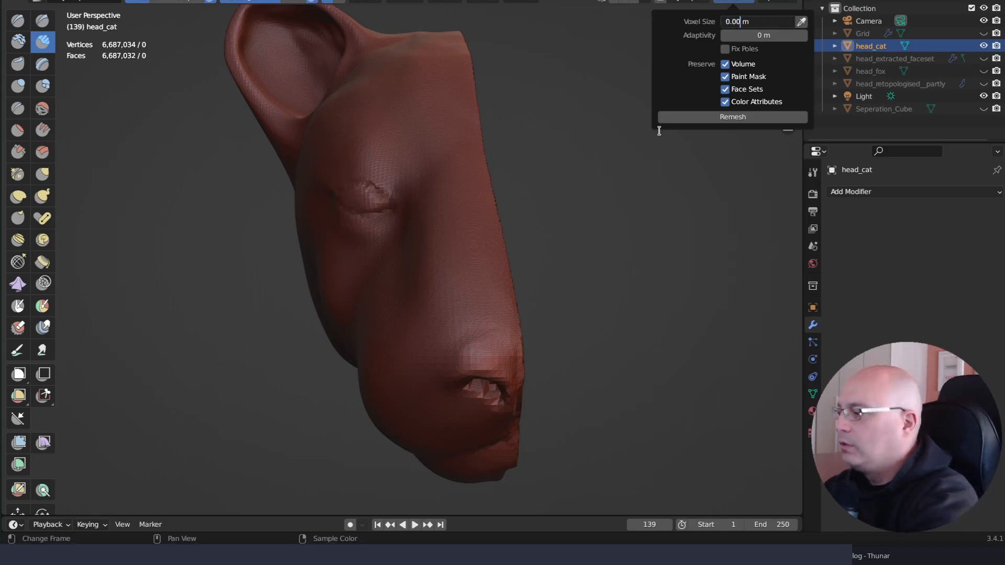
pyautogui.press('Return')
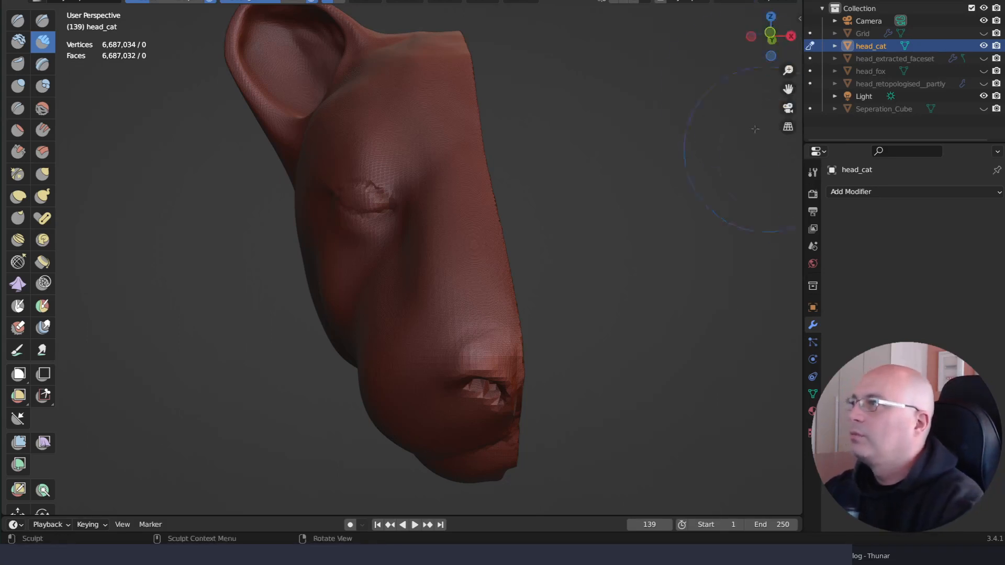
pyautogui.click(747, 2)
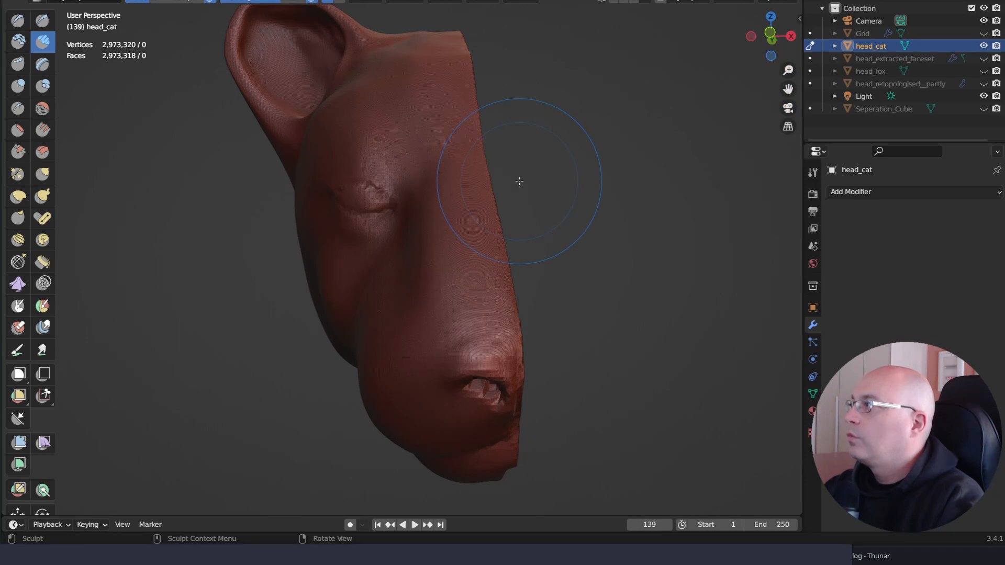
# Examine the remeshed head_cat from several angles and check the mesh density close up around the cheek and eye
pyautogui.moveTo(646, 326)
pyautogui.mouseDown(button='middle')
pyautogui.moveTo(674, 292)
pyautogui.moveTo(690, 326)
pyautogui.moveTo(639, 258)
pyautogui.moveTo(644, 271)
pyautogui.moveTo(691, 248)
pyautogui.moveTo(653, 361)
pyautogui.moveTo(572, 437)
pyautogui.moveTo(570, 312)
pyautogui.moveTo(550, 262)
pyautogui.moveTo(626, 330)
pyautogui.moveTo(617, 310)
pyautogui.moveTo(647, 322)
pyautogui.mouseUp(button='middle')
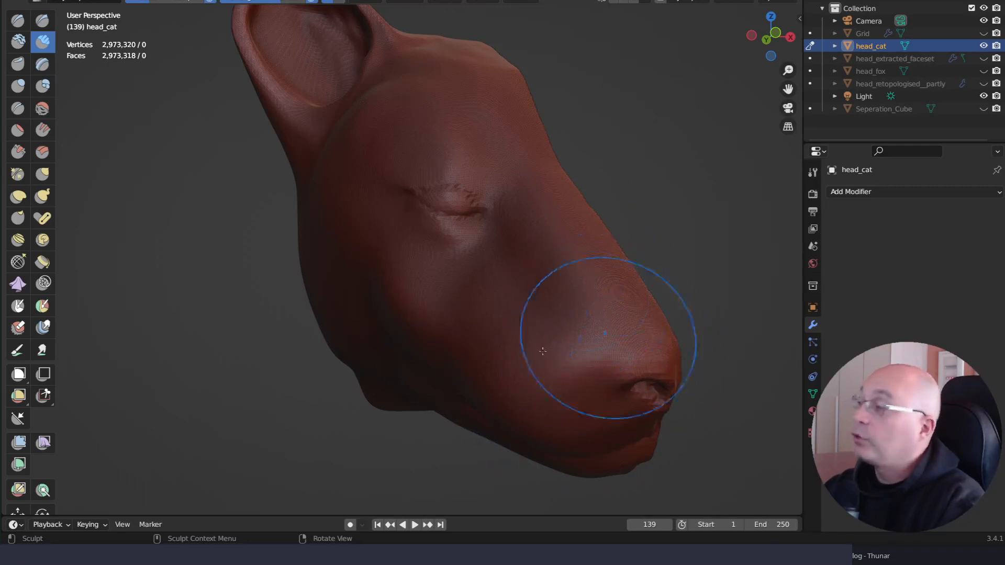
pyautogui.moveTo(543, 351)
pyautogui.mouseDown(button='middle')
pyautogui.moveTo(523, 287)
pyautogui.moveTo(568, 184)
pyautogui.moveTo(628, 335)
pyautogui.moveTo(662, 332)
pyautogui.moveTo(591, 346)
pyautogui.moveTo(559, 366)
pyautogui.mouseUp(button='middle')
pyautogui.moveTo(621, 300); pyautogui.dragTo(630, 262, button='middle')
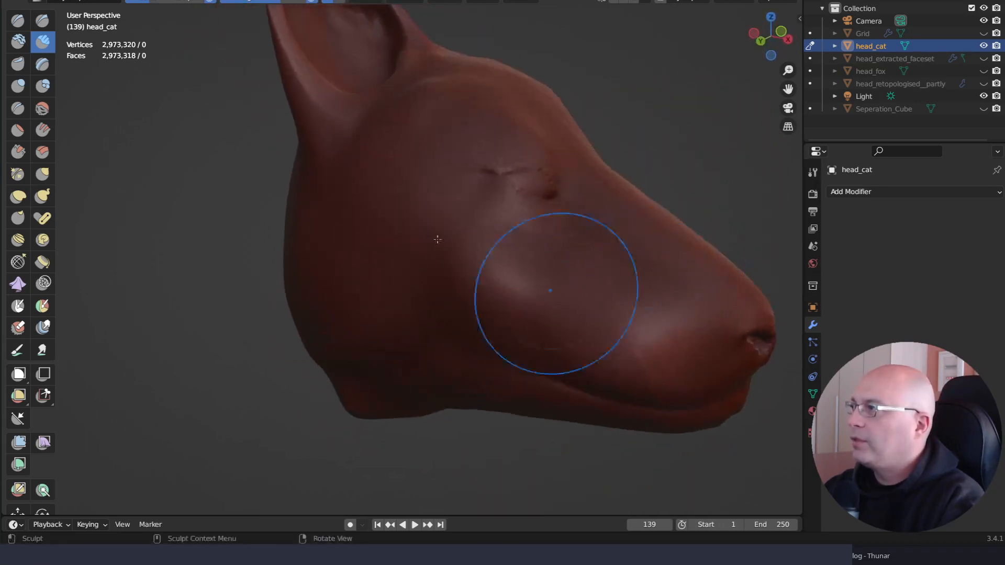
pyautogui.moveTo(438, 237); pyautogui.dragTo(408, 278, button='middle')
pyautogui.moveTo(445, 372); pyautogui.dragTo(532, 189, button='middle')
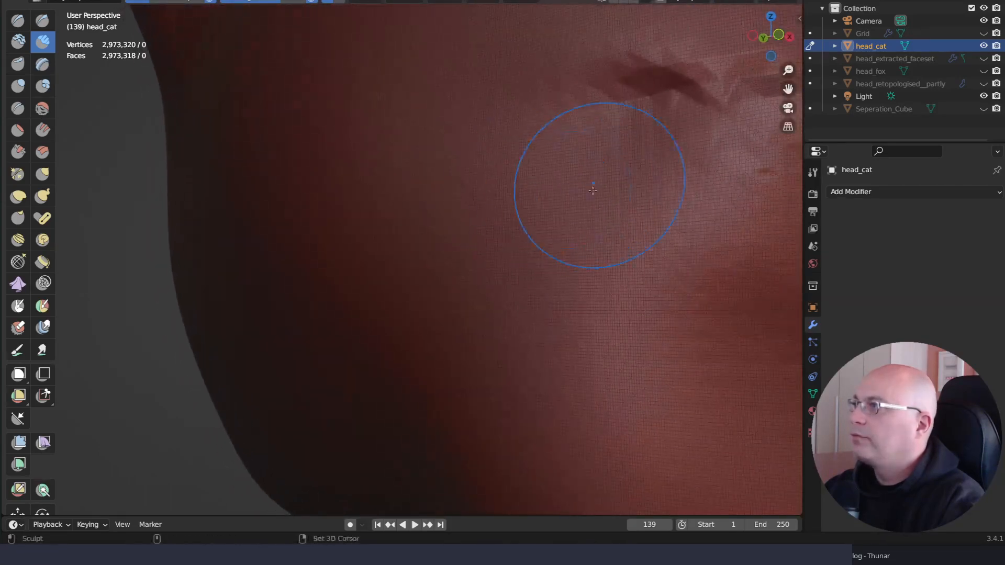
pyautogui.keyDown('shift'); pyautogui.moveTo(595, 187); pyautogui.dragTo(425, 239, button='middle'); pyautogui.keyUp('shift')
pyautogui.moveTo(535, 273)
pyautogui.keyDown('ctrl'); pyautogui.mouseDown(button='middle')
pyautogui.moveTo(536, 199)
pyautogui.moveTo(537, 292)
pyautogui.moveTo(545, 274)
pyautogui.moveTo(537, 280)
pyautogui.mouseUp(button='middle'); pyautogui.keyUp('ctrl')
pyautogui.moveTo(538, 241)
pyautogui.keyDown('ctrl'); pyautogui.mouseDown(button='middle')
pyautogui.moveTo(523, 287)
pyautogui.moveTo(542, 310)
pyautogui.moveTo(533, 252)
pyautogui.moveTo(563, 261)
pyautogui.moveTo(650, 135)
pyautogui.mouseUp(button='middle'); pyautogui.keyUp('ctrl')
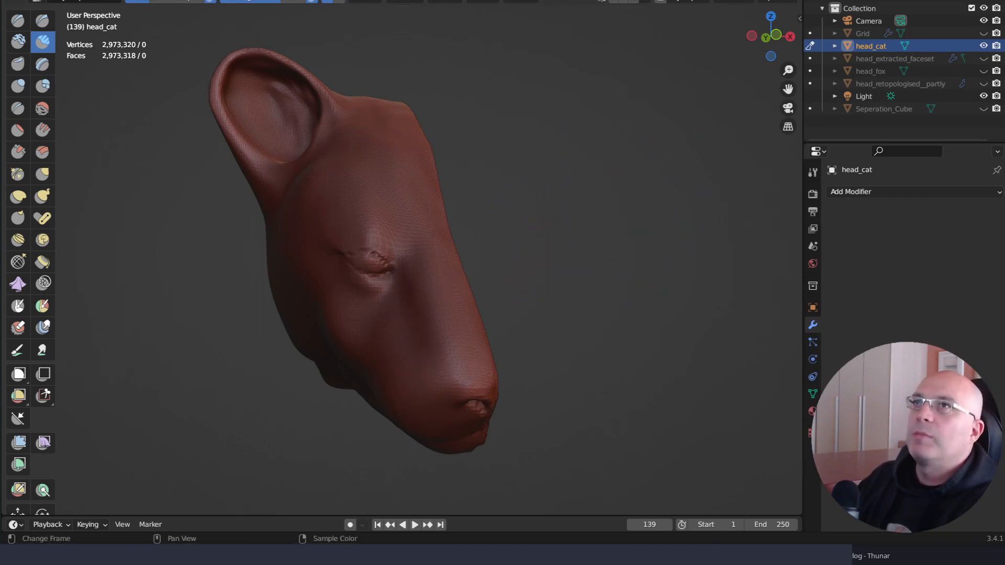
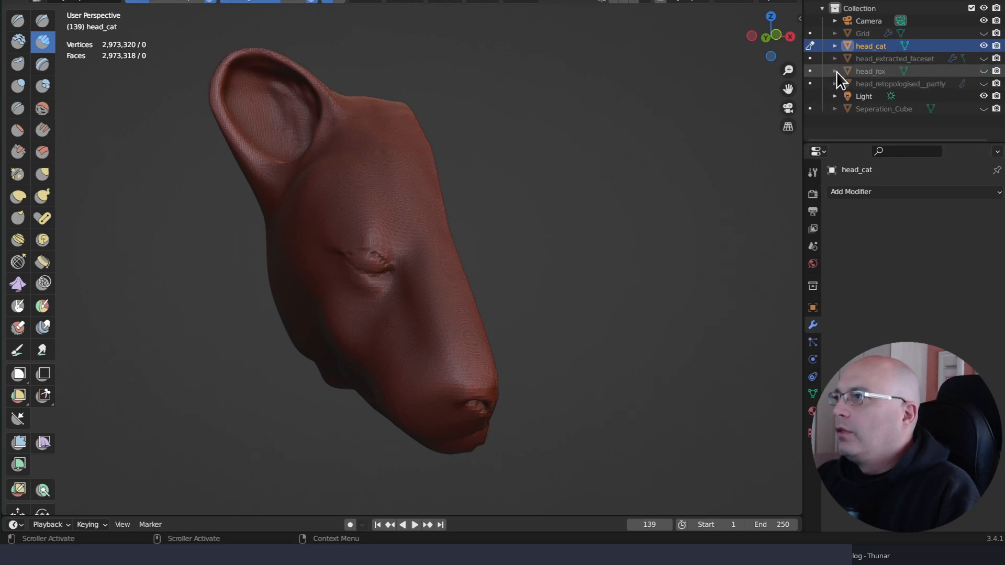
# Unhide head_fox so that it is shown beside head_cat
pyautogui.click(984, 70)
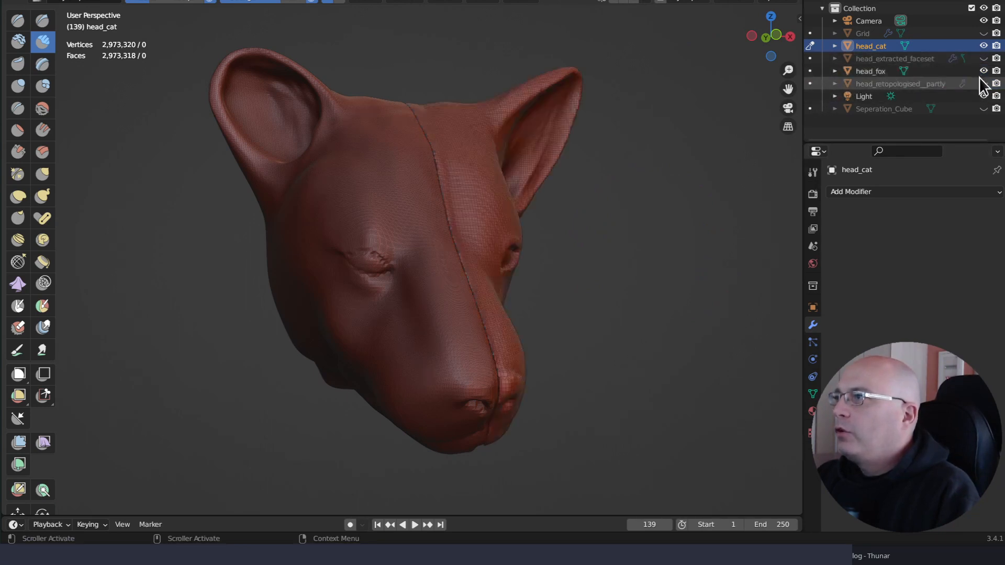
# Hide head_fox so only head_cat is shown, and turn off the wireframe overlay
pyautogui.moveTo(705, 324)
pyautogui.mouseDown(button='middle')
pyautogui.moveTo(675, 351)
pyautogui.moveTo(640, 343)
pyautogui.moveTo(635, 309)
pyautogui.moveTo(657, 286)
pyautogui.moveTo(639, 278)
pyautogui.moveTo(462, 359)
pyautogui.mouseUp(button='middle')
pyautogui.moveTo(707, 285); pyautogui.dragTo(749, 275, button='middle')
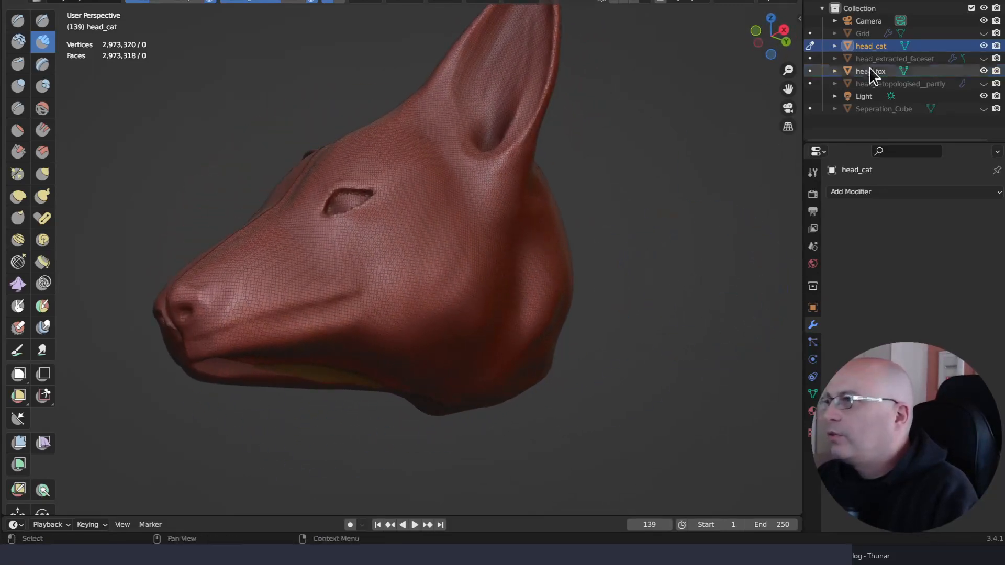
pyautogui.click(984, 71)
pyautogui.moveTo(479, 361)
pyautogui.mouseDown(button='middle')
pyautogui.moveTo(639, 317)
pyautogui.moveTo(644, 294)
pyautogui.moveTo(579, 332)
pyautogui.moveTo(580, 353)
pyautogui.moveTo(653, 343)
pyautogui.moveTo(546, 372)
pyautogui.moveTo(498, 404)
pyautogui.moveTo(525, 419)
pyautogui.moveTo(598, 424)
pyautogui.moveTo(644, 409)
pyautogui.moveTo(651, 363)
pyautogui.moveTo(579, 355)
pyautogui.moveTo(523, 366)
pyautogui.moveTo(508, 386)
pyautogui.moveTo(520, 406)
pyautogui.moveTo(487, 363)
pyautogui.mouseUp(button='middle')
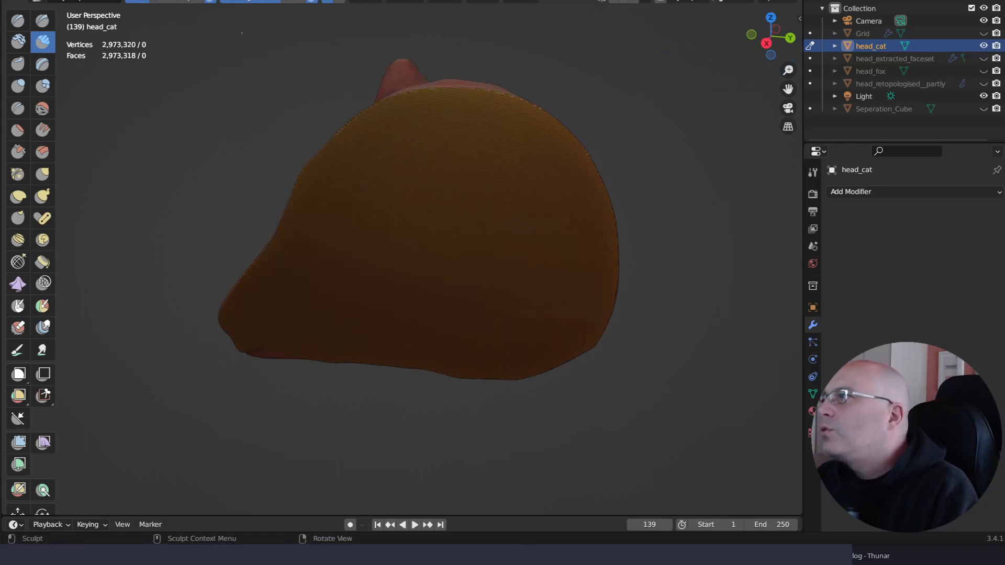
pyautogui.click(707, 3)
pyautogui.click(635, 175)
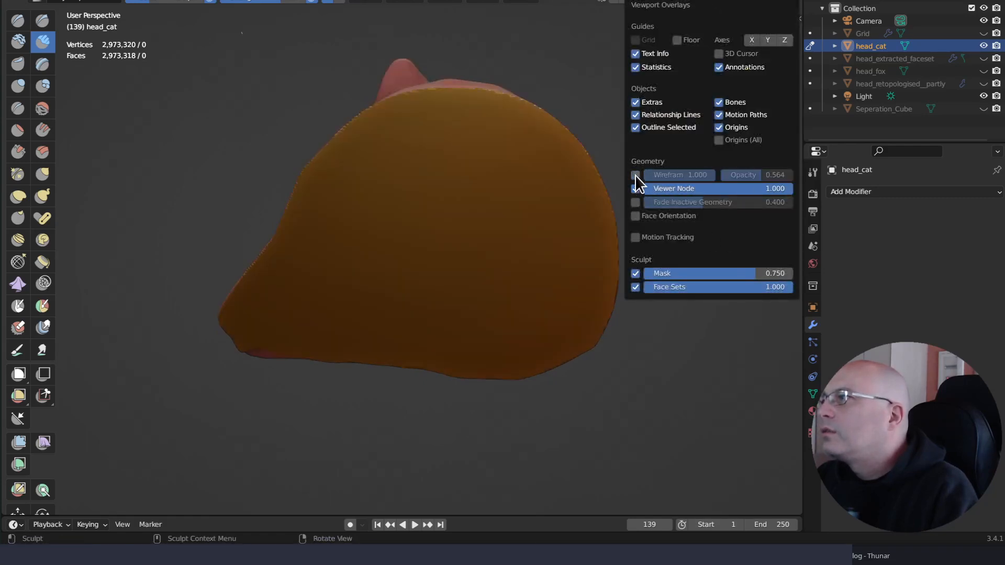
# Initialize the face sets of head_cat by loose parts
pyautogui.moveTo(471, 416)
pyautogui.mouseDown(button='middle')
pyautogui.moveTo(594, 385)
pyautogui.moveTo(628, 397)
pyautogui.moveTo(579, 300)
pyautogui.moveTo(570, 203)
pyautogui.moveTo(597, 329)
pyautogui.moveTo(571, 372)
pyautogui.moveTo(605, 401)
pyautogui.moveTo(644, 390)
pyautogui.moveTo(635, 375)
pyautogui.moveTo(538, 337)
pyautogui.mouseUp(button='middle')
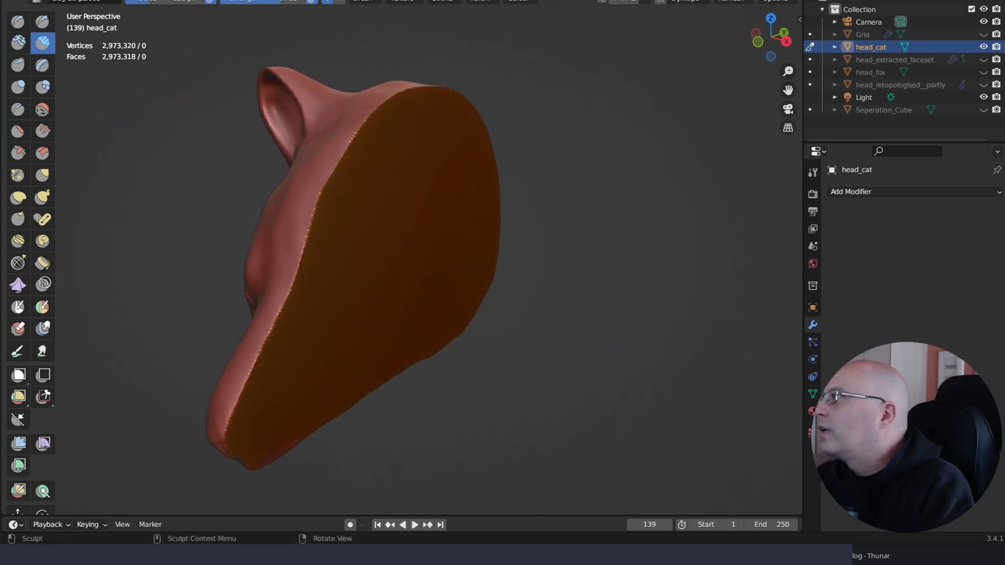
pyautogui.click(211, 3)
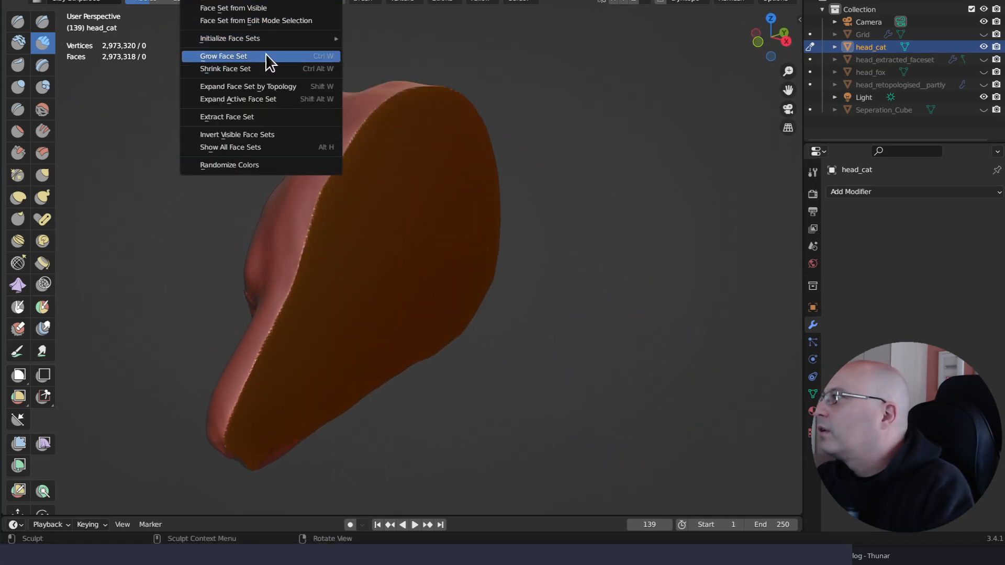
pyautogui.moveTo(231, 38)
pyautogui.click(474, 38)
# Carve the upper eyelid crease and shape the lower eyelid rim of the cat's eye with Clay Strips
pyautogui.moveTo(573, 216); pyautogui.dragTo(581, 278, button='middle')
pyautogui.scroll(6, 549, 261)
pyautogui.moveTo(550, 262)
pyautogui.mouseDown(button='middle')
pyautogui.moveTo(560, 249)
pyautogui.moveTo(525, 242)
pyautogui.moveTo(487, 183)
pyautogui.moveTo(537, 246)
pyautogui.moveTo(568, 261)
pyautogui.moveTo(573, 383)
pyautogui.moveTo(549, 248)
pyautogui.moveTo(562, 367)
pyautogui.moveTo(546, 280)
pyautogui.moveTo(557, 241)
pyautogui.mouseUp(button='middle')
pyautogui.moveTo(575, 246)
pyautogui.mouseDown(button='middle')
pyautogui.moveTo(544, 274)
pyautogui.moveTo(505, 229)
pyautogui.mouseUp(button='middle')
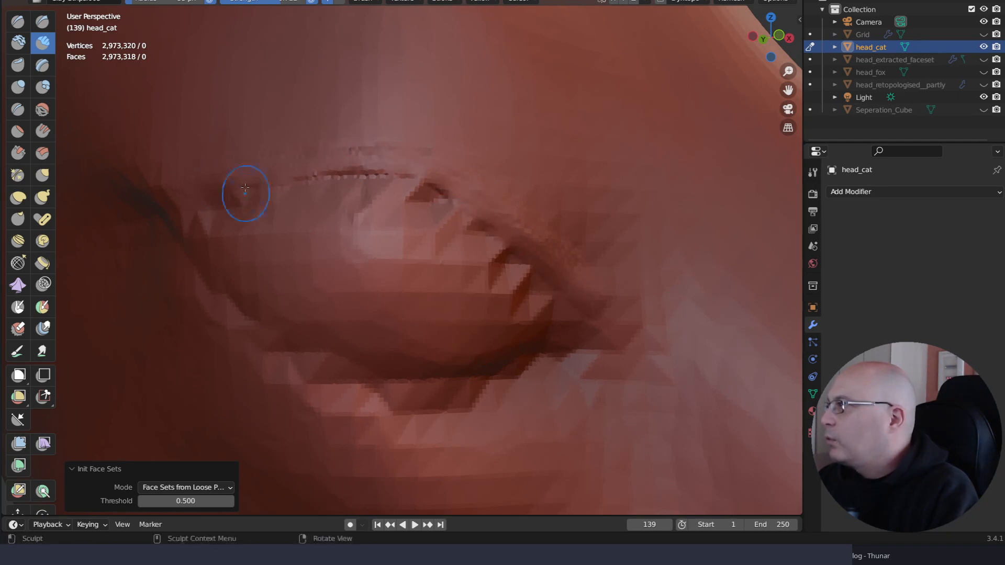
pyautogui.moveTo(237, 185); pyautogui.dragTo(389, 169)
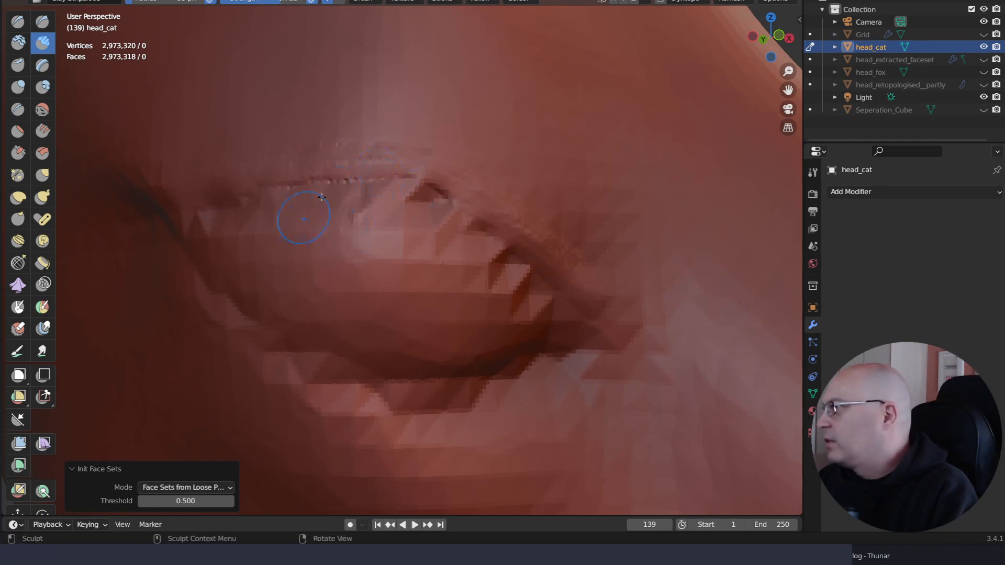
pyautogui.moveTo(312, 174); pyautogui.dragTo(555, 292)
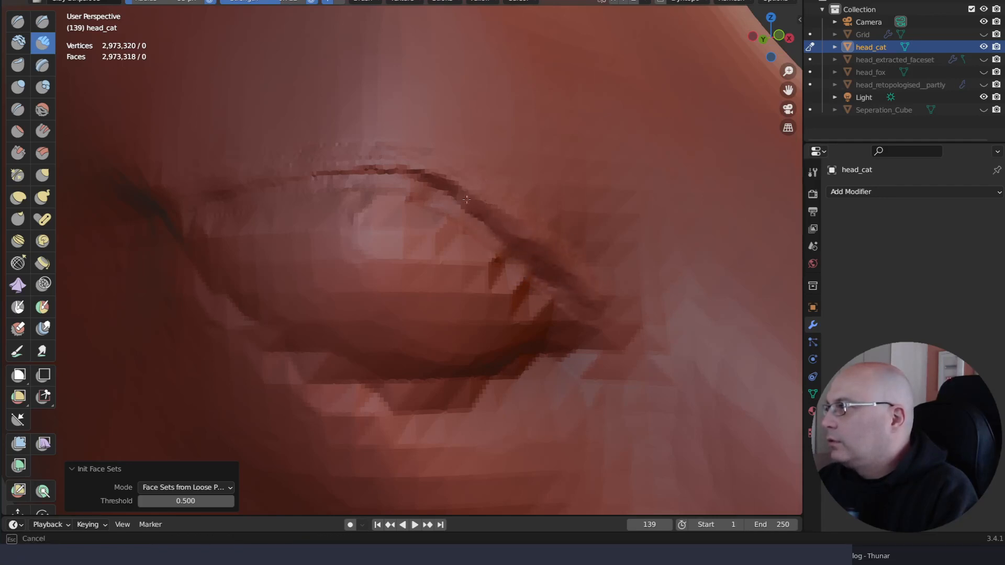
pyautogui.moveTo(414, 165); pyautogui.dragTo(438, 181)
pyautogui.moveTo(417, 165); pyautogui.dragTo(366, 168)
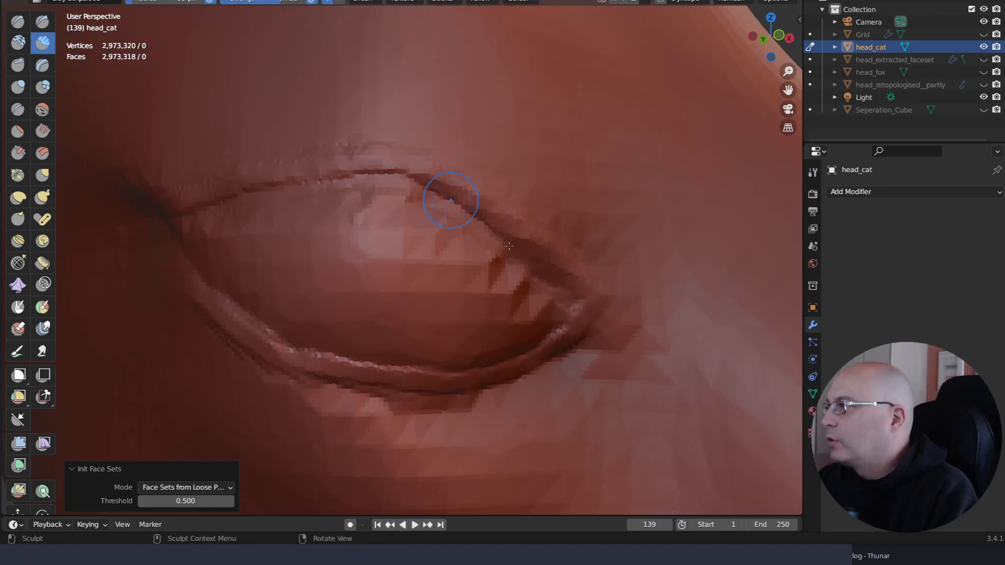
# Deepen the upper eyelid crease from corner to corner and build up a thin lid rim beneath it
pyautogui.moveTo(444, 201); pyautogui.dragTo(527, 259)
pyautogui.moveTo(471, 211)
pyautogui.mouseDown()
pyautogui.moveTo(551, 257)
pyautogui.moveTo(437, 182)
pyautogui.mouseUp()
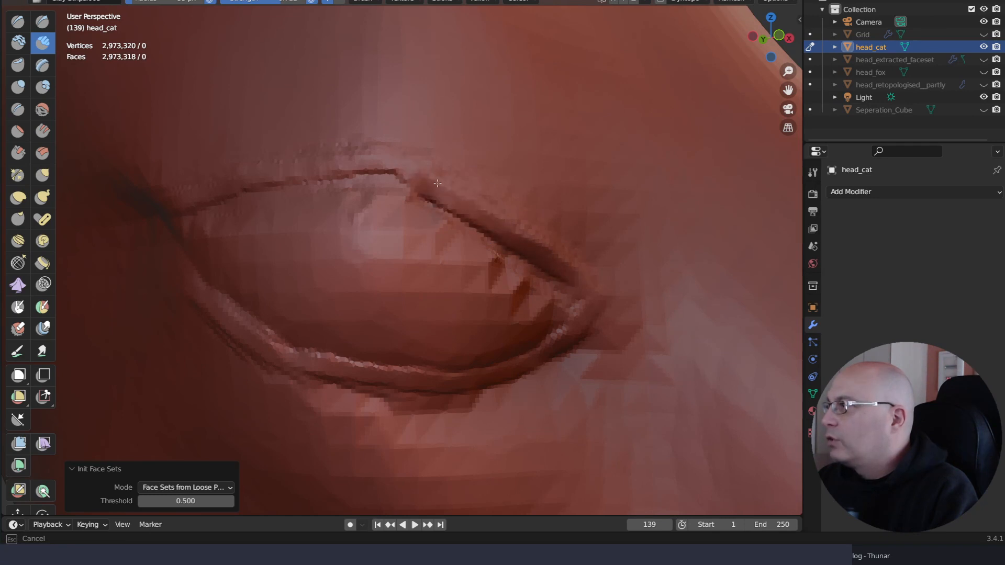
pyautogui.moveTo(376, 163); pyautogui.dragTo(270, 177)
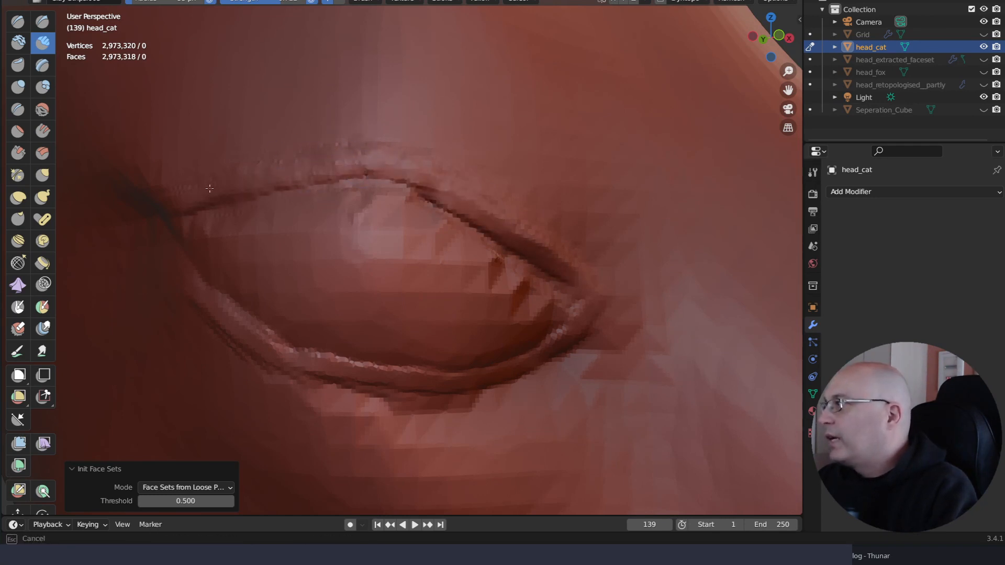
pyautogui.moveTo(170, 213); pyautogui.dragTo(167, 215)
pyautogui.moveTo(206, 214)
pyautogui.mouseDown()
pyautogui.moveTo(364, 183)
pyautogui.moveTo(366, 193)
pyautogui.moveTo(456, 211)
pyautogui.mouseUp()
pyautogui.moveTo(392, 192); pyautogui.dragTo(490, 243)
pyautogui.moveTo(550, 279)
pyautogui.mouseDown()
pyautogui.moveTo(443, 195)
pyautogui.moveTo(383, 162)
pyautogui.mouseUp()
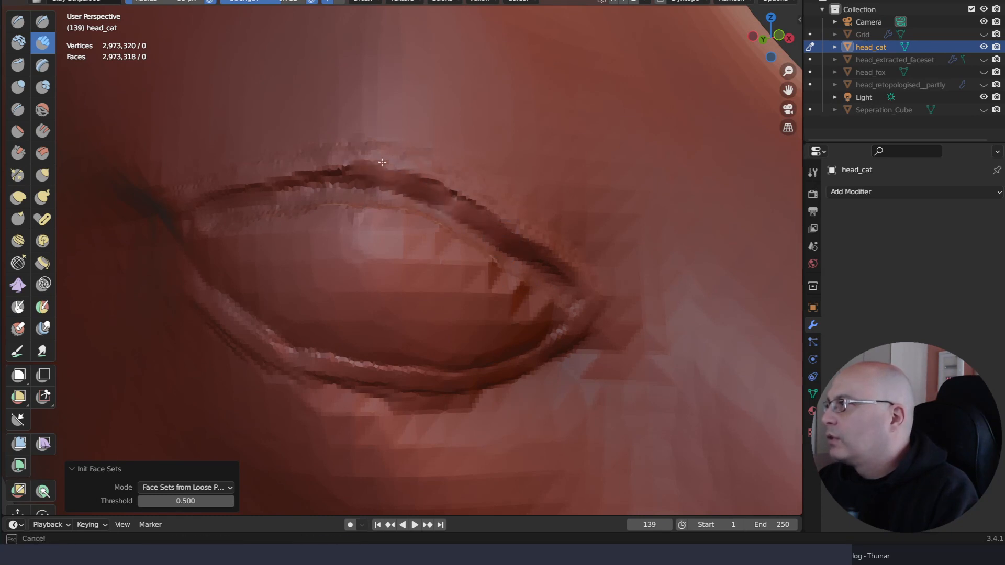
pyautogui.moveTo(297, 178); pyautogui.dragTo(272, 187)
# Reinforce the lower eyelid rim and sharpen the eye corner where both lids meet
pyautogui.moveTo(191, 292); pyautogui.dragTo(197, 288)
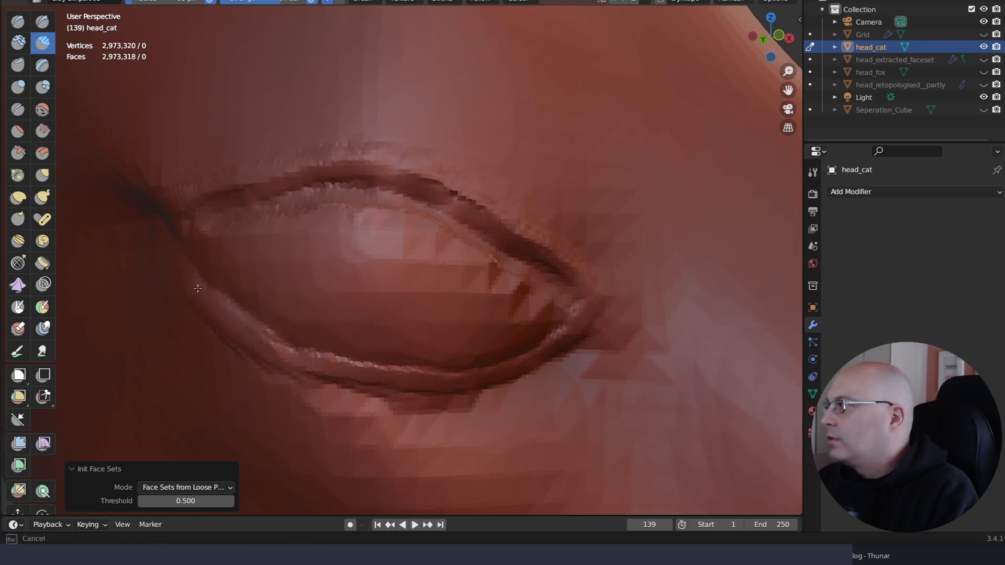
pyautogui.moveTo(256, 338); pyautogui.dragTo(342, 369)
pyautogui.moveTo(431, 384); pyautogui.dragTo(578, 333)
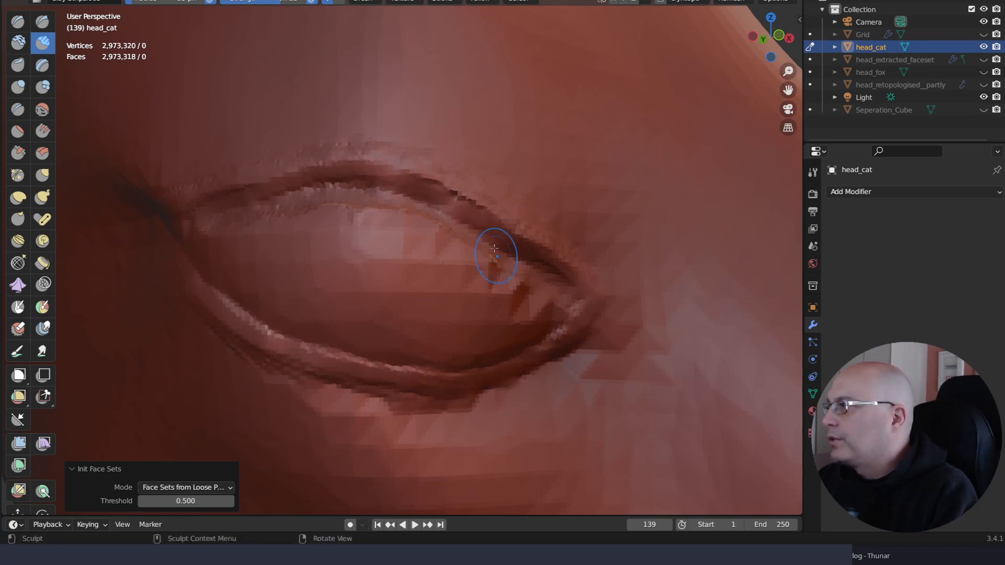
pyautogui.moveTo(547, 284)
pyautogui.mouseDown()
pyautogui.moveTo(509, 259)
pyautogui.moveTo(591, 295)
pyautogui.mouseUp()
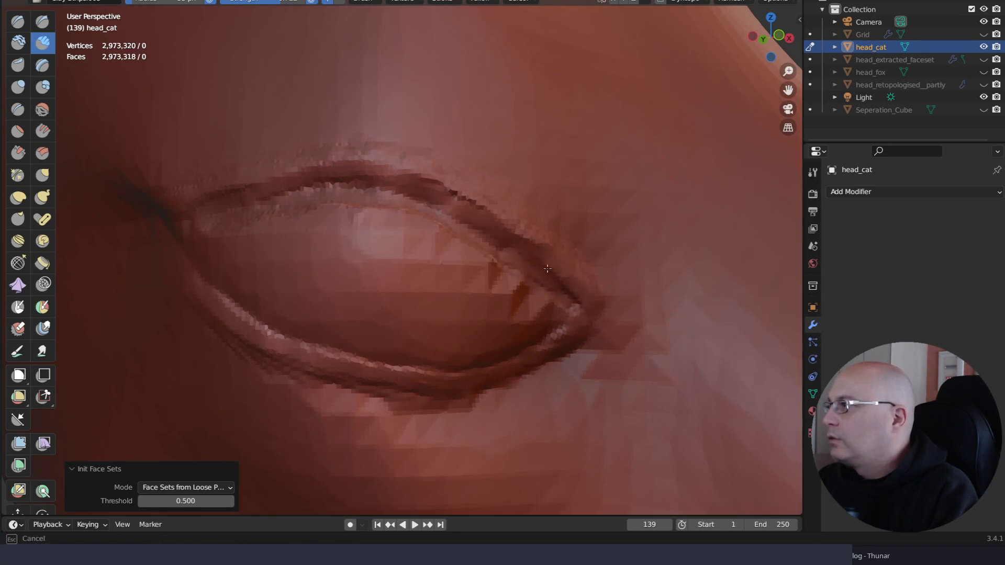
pyautogui.moveTo(504, 237)
pyautogui.mouseDown()
pyautogui.moveTo(437, 189)
pyautogui.moveTo(378, 164)
pyautogui.moveTo(174, 203)
pyautogui.mouseUp()
# Enlarge the brush and smooth the forehead, cheek and muzzle surfaces around the cat's eye
pyautogui.moveTo(445, 267)
pyautogui.mouseDown(button='middle')
pyautogui.moveTo(477, 260)
pyautogui.moveTo(444, 271)
pyautogui.moveTo(473, 258)
pyautogui.moveTo(487, 383)
pyautogui.moveTo(470, 281)
pyautogui.moveTo(454, 294)
pyautogui.mouseUp(button='middle')
pyautogui.press('f')
pyautogui.click(501, 283)
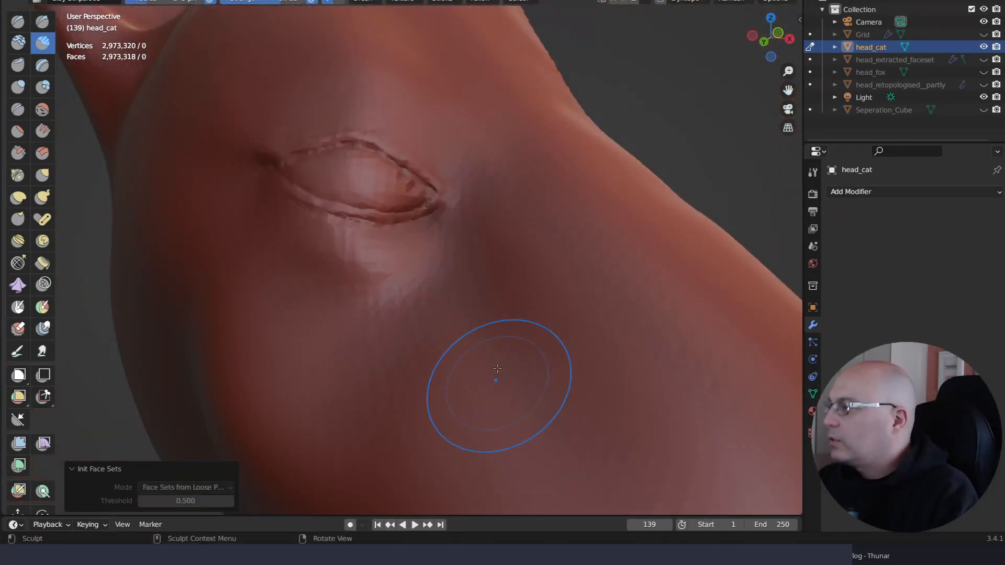
pyautogui.keyDown('shift'); pyautogui.moveTo(537, 347); pyautogui.dragTo(504, 251); pyautogui.keyUp('shift')
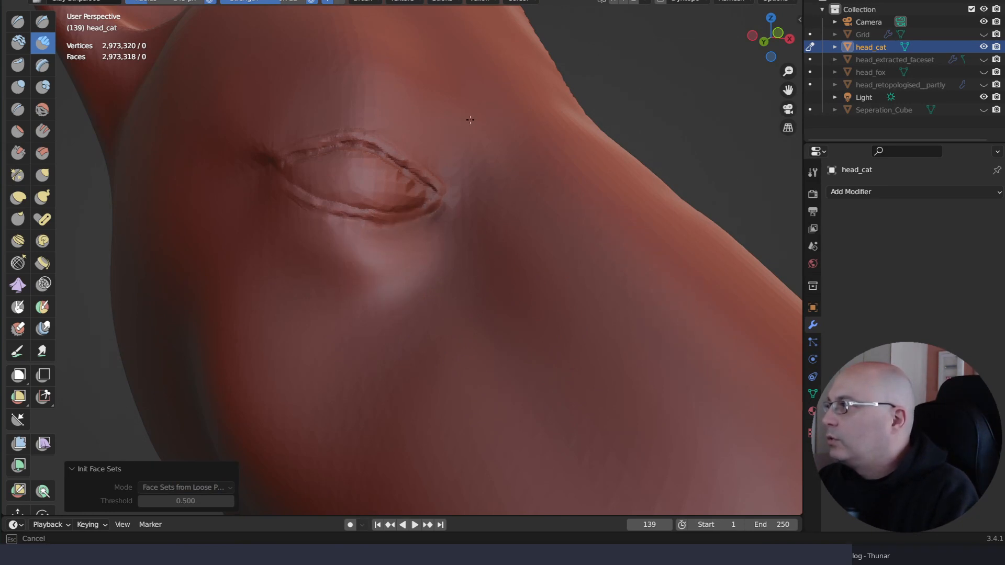
pyautogui.scroll(-7, 430, 359)
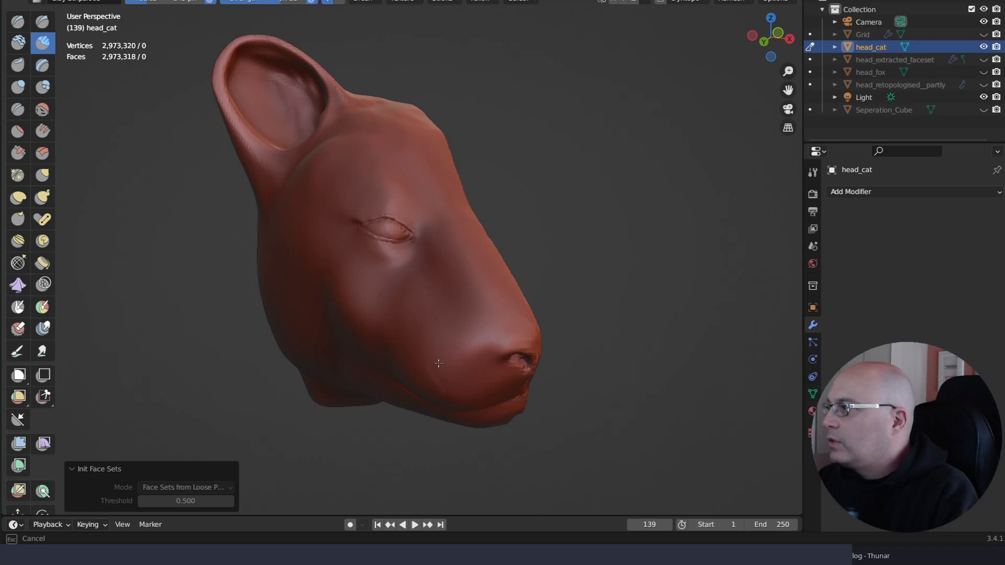
pyautogui.scroll(6, 471, 320)
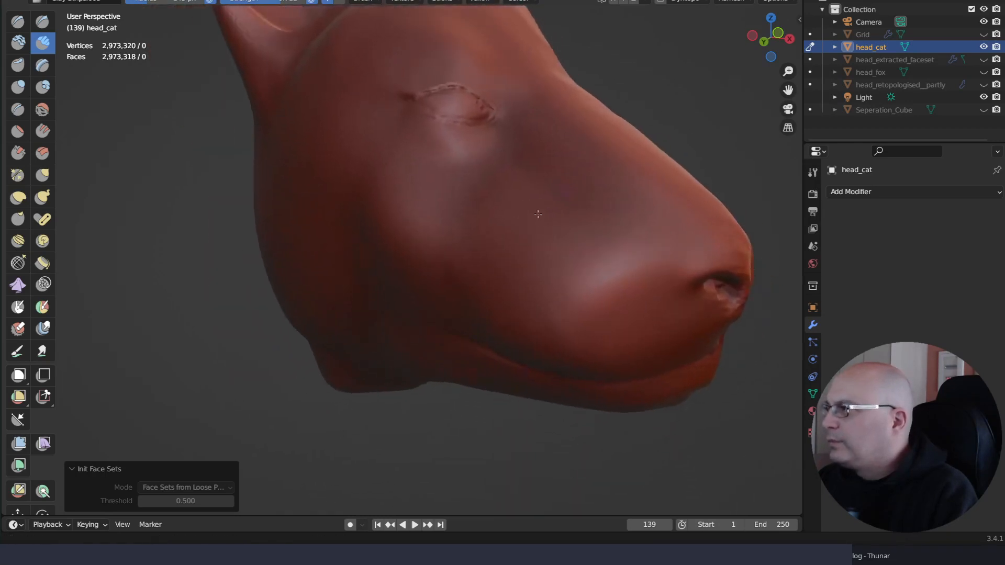
# Try a sculpting stroke along the cut edge on the underside of the muzzle, and undo it
pyautogui.moveTo(538, 214); pyautogui.dragTo(592, 233, button='right')
pyautogui.moveTo(599, 168)
pyautogui.mouseDown(button='right')
pyautogui.moveTo(601, 150)
pyautogui.moveTo(570, 272)
pyautogui.moveTo(582, 157)
pyautogui.mouseUp(button='right')
pyautogui.moveTo(579, 204); pyautogui.dragTo(574, 161, button='right')
pyautogui.keyDown('ctrl'); pyautogui.moveTo(574, 161); pyautogui.dragTo(619, 108); pyautogui.keyUp('ctrl')
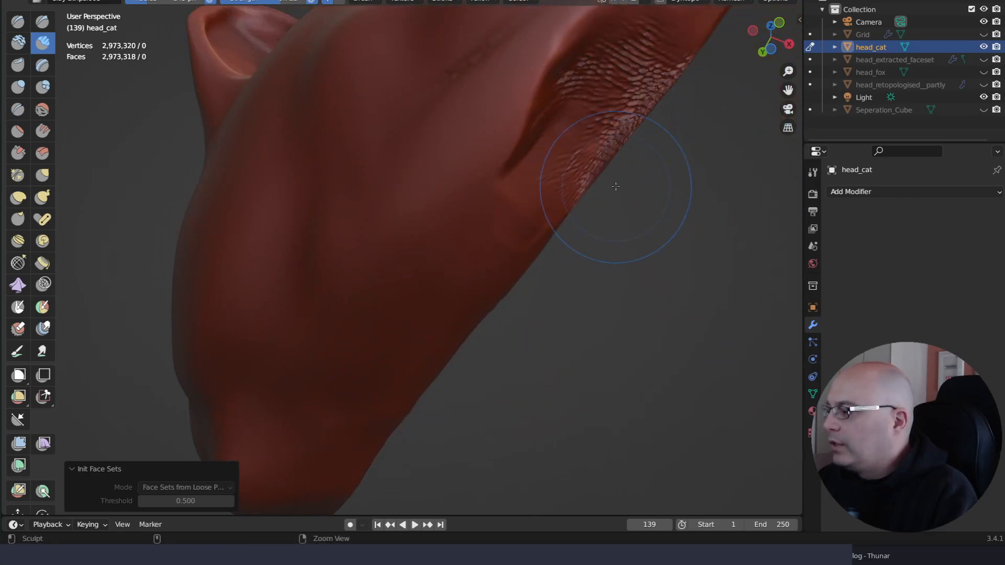
pyautogui.hotkey('ctrl', 'z')
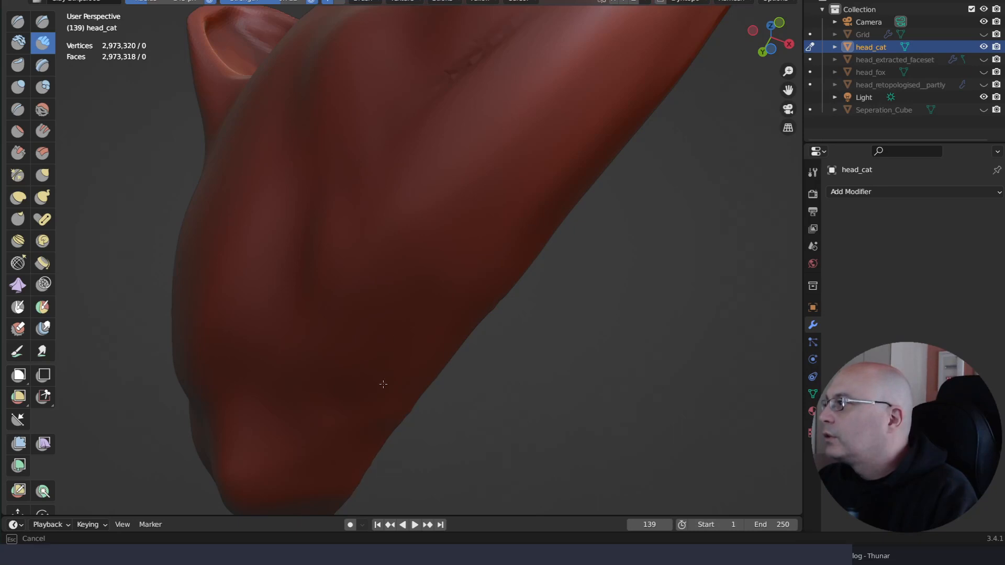
# Smooth the jagged cut edge of head_cat from the nose bridge up to the forehead
pyautogui.keyDown('ctrl'); pyautogui.moveTo(503, 242); pyautogui.dragTo(445, 328, button='right'); pyautogui.keyUp('ctrl')
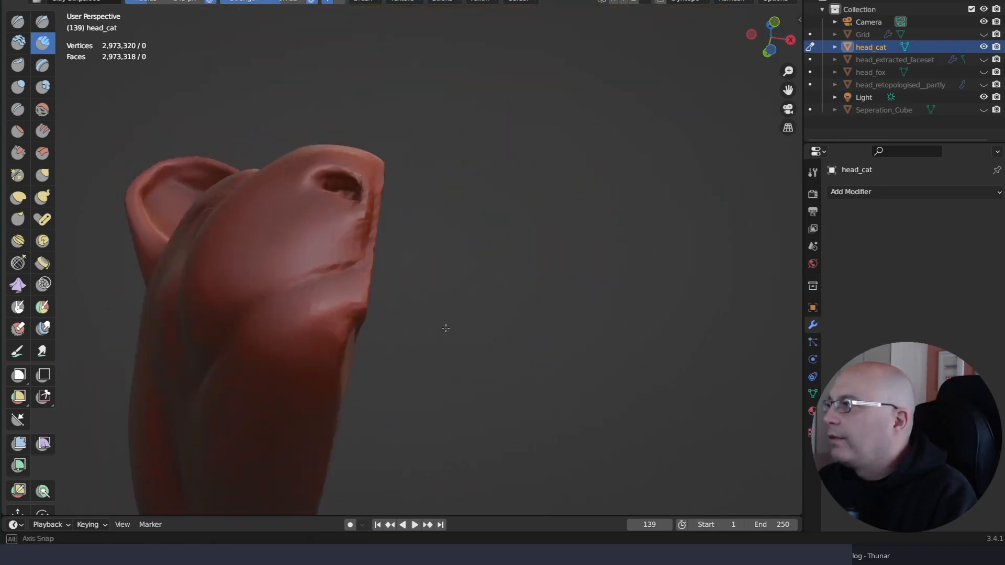
pyautogui.moveTo(445, 328)
pyautogui.mouseDown(button='middle')
pyautogui.moveTo(441, 306)
pyautogui.moveTo(428, 325)
pyautogui.moveTo(449, 348)
pyautogui.moveTo(319, 368)
pyautogui.moveTo(336, 426)
pyautogui.moveTo(403, 370)
pyautogui.moveTo(354, 386)
pyautogui.moveTo(417, 270)
pyautogui.moveTo(399, 460)
pyautogui.moveTo(426, 366)
pyautogui.moveTo(458, 376)
pyautogui.moveTo(457, 393)
pyautogui.moveTo(379, 398)
pyautogui.mouseUp(button='middle')
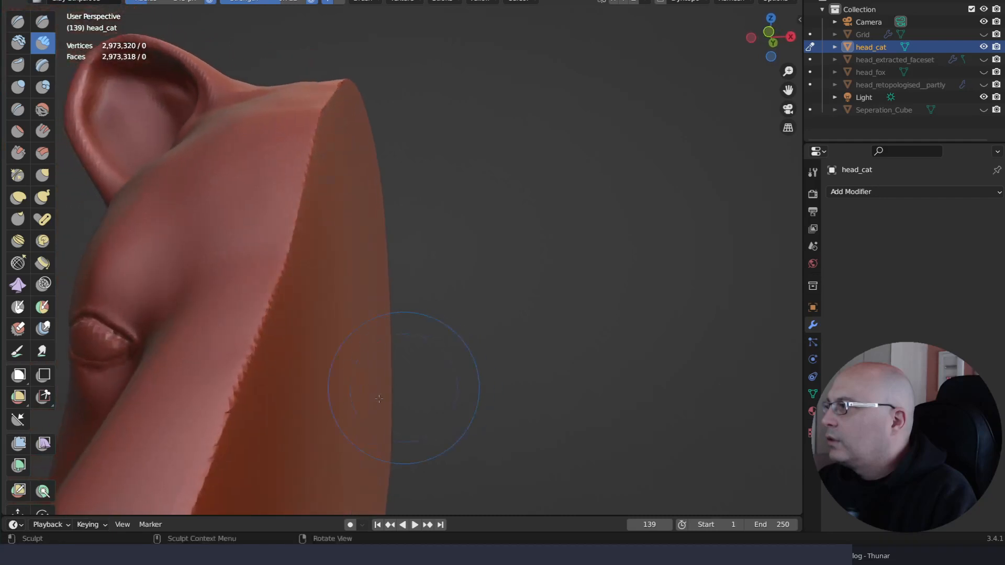
pyautogui.keyDown('shift'); pyautogui.moveTo(212, 439); pyautogui.dragTo(249, 363); pyautogui.keyUp('shift')
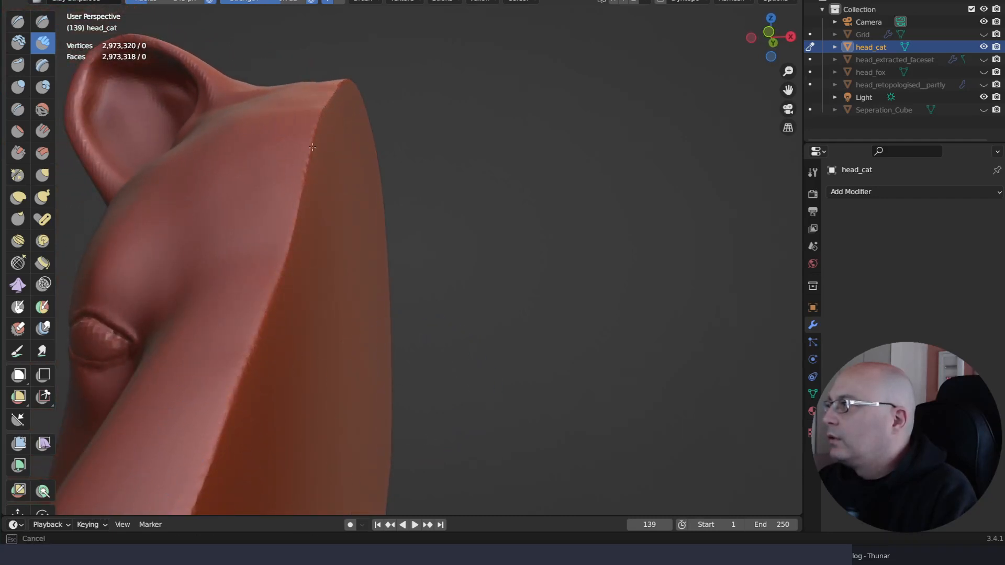
pyautogui.keyDown('shift'); pyautogui.moveTo(244, 358); pyautogui.dragTo(255, 340); pyautogui.keyUp('shift')
pyautogui.moveTo(300, 348)
pyautogui.keyDown('ctrl'); pyautogui.mouseDown(button='middle')
pyautogui.moveTo(327, 336)
pyautogui.moveTo(319, 448)
pyautogui.mouseUp(button='middle'); pyautogui.keyUp('ctrl')
pyautogui.keyDown('shift'); pyautogui.moveTo(269, 424); pyautogui.dragTo(288, 380); pyautogui.keyUp('shift')
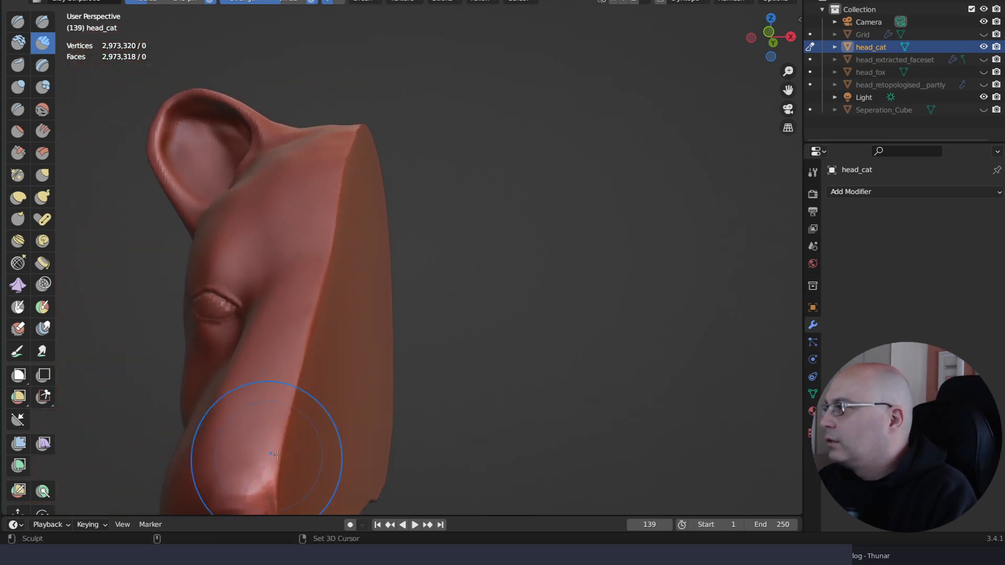
# Smooth the cut edge along the front of the nose and mouth
pyautogui.moveTo(269, 449)
pyautogui.mouseDown(button='middle')
pyautogui.moveTo(273, 314)
pyautogui.moveTo(226, 303)
pyautogui.mouseUp(button='middle')
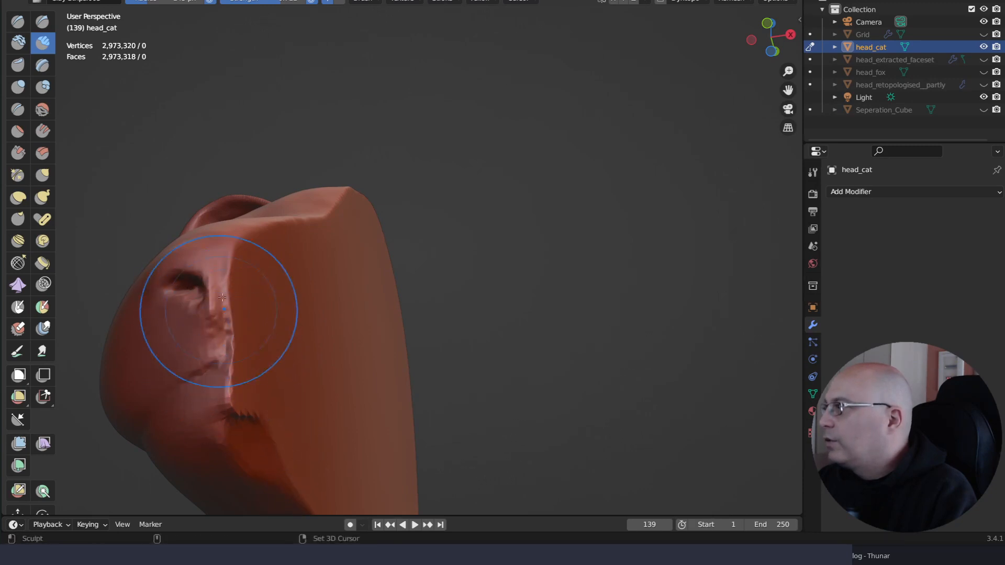
pyautogui.moveTo(226, 322); pyautogui.dragTo(228, 329)
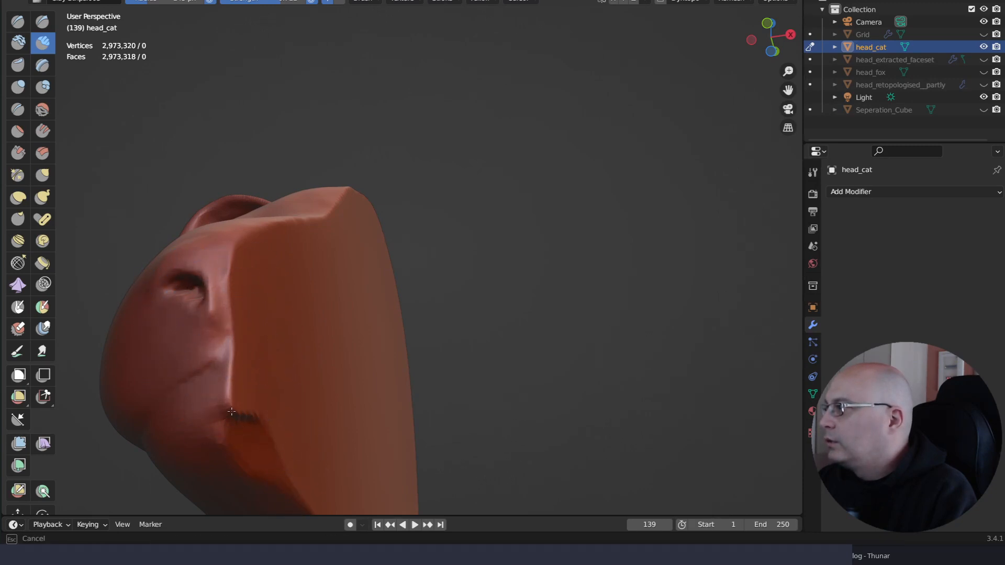
pyautogui.moveTo(269, 382); pyautogui.dragTo(235, 363, button='middle')
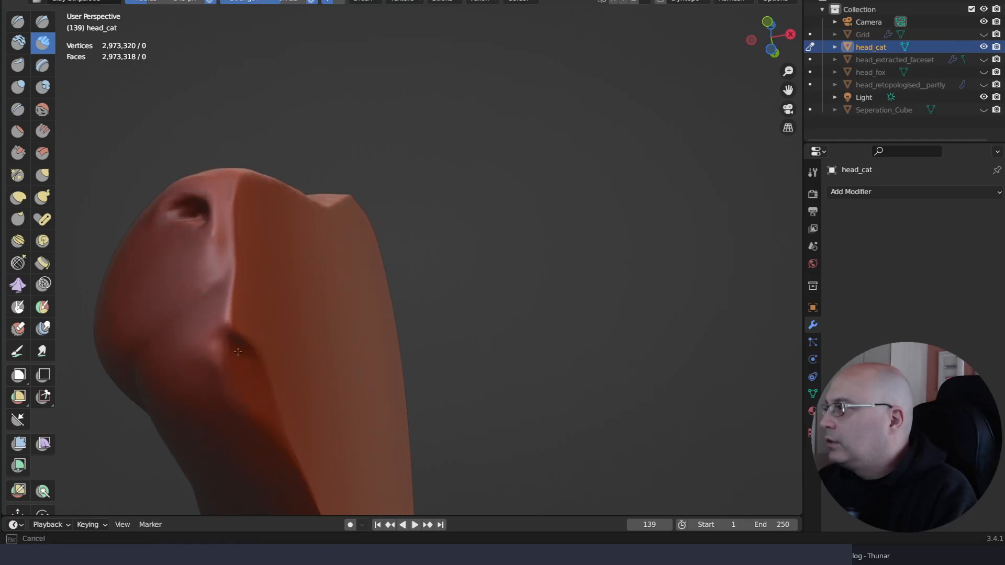
# Build up the chin below the mouth with Clay Strips, and undo the last stroke
pyautogui.moveTo(242, 382); pyautogui.dragTo(267, 403)
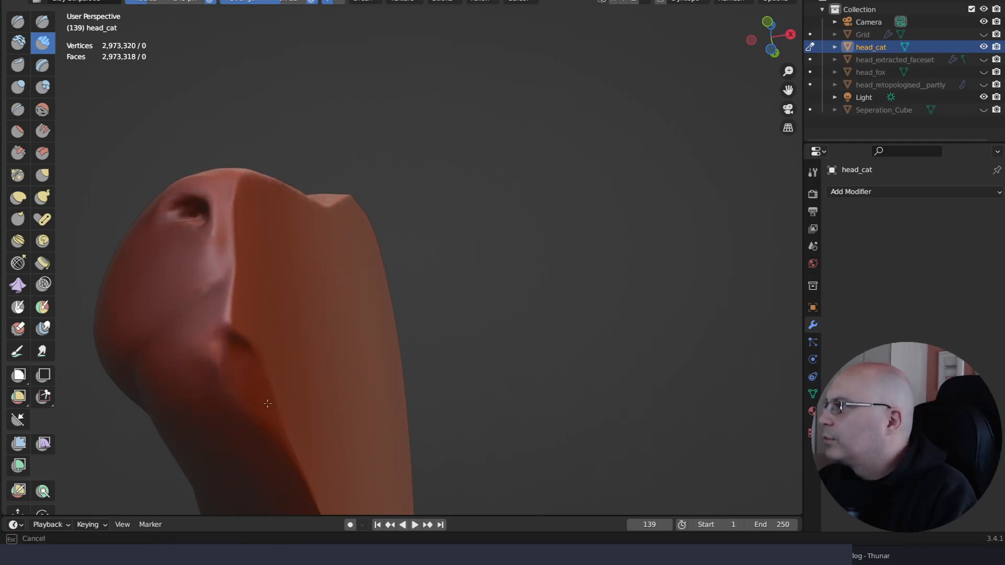
pyautogui.moveTo(240, 372)
pyautogui.mouseDown()
pyautogui.moveTo(215, 337)
pyautogui.moveTo(264, 401)
pyautogui.mouseUp()
pyautogui.moveTo(341, 366); pyautogui.dragTo(365, 338, button='right')
pyautogui.hotkey('ctrl', 'z')
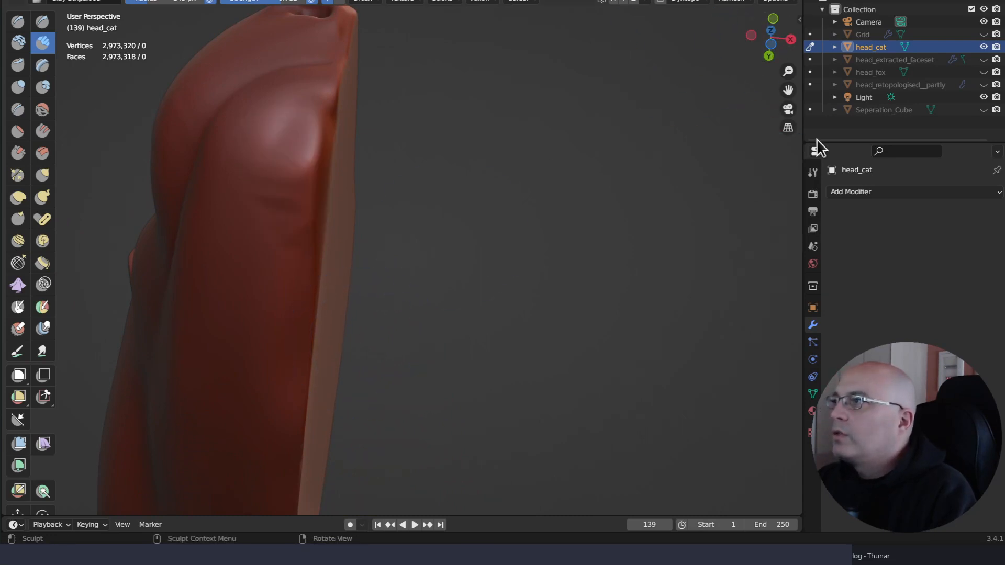
# Look through the Clay Strips brush settings down to the advanced auto-masking options
pyautogui.click(813, 195)
pyautogui.click(812, 174)
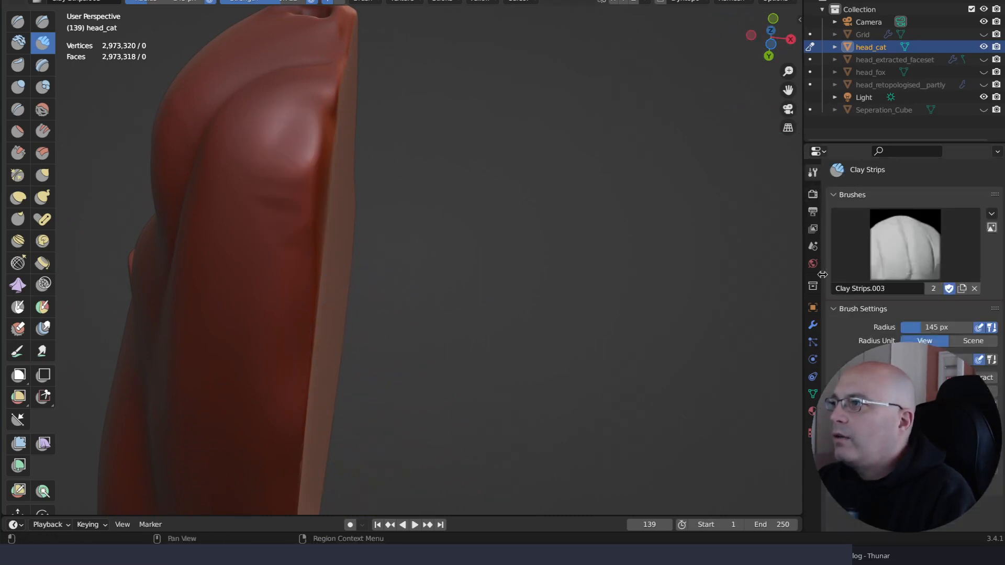
pyautogui.scroll(-10, 916, 261)
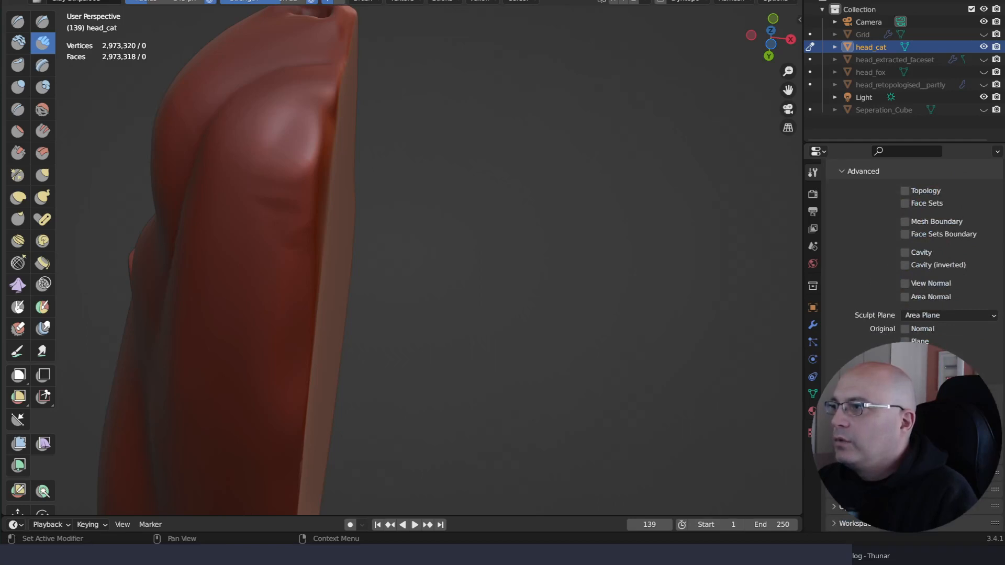
# Smooth the chin and lower lip, including the cut edge running down beneath the jaw
pyautogui.moveTo(400, 340); pyautogui.dragTo(282, 369, button='right')
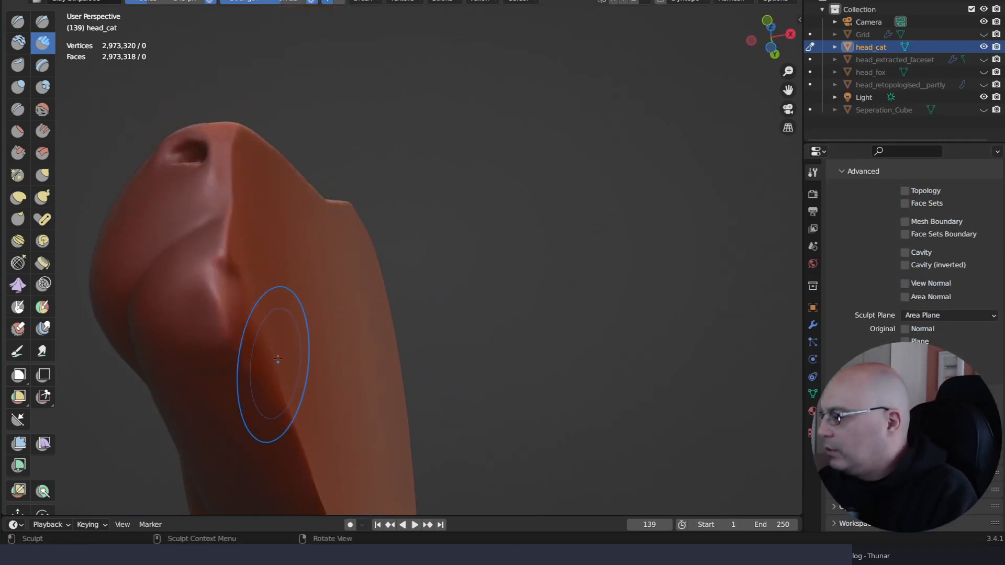
pyautogui.keyDown('shift'); pyautogui.moveTo(252, 345); pyautogui.dragTo(246, 383); pyautogui.keyUp('shift')
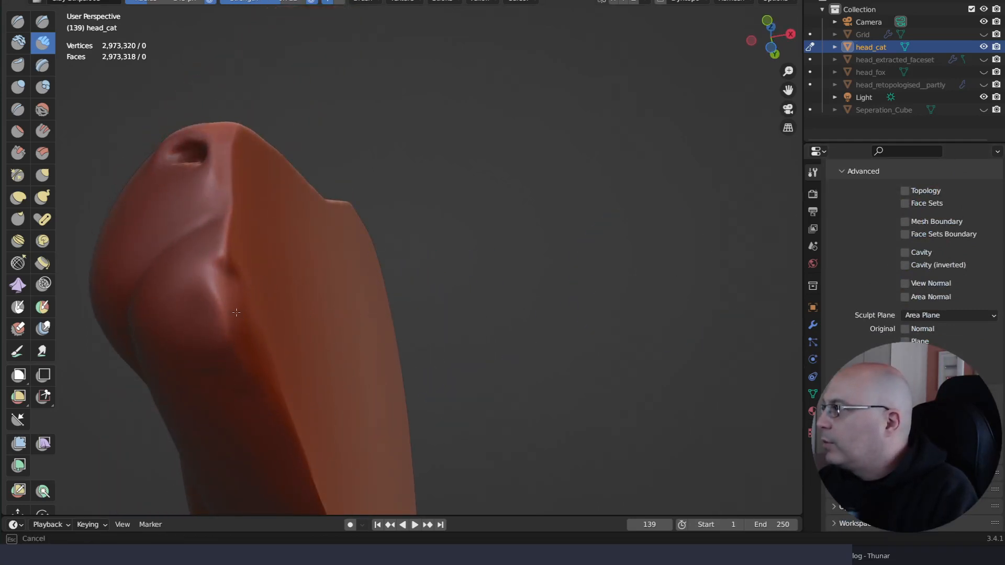
pyautogui.keyDown('shift'); pyautogui.moveTo(226, 286); pyautogui.dragTo(238, 319); pyautogui.keyUp('shift')
pyautogui.moveTo(330, 414)
pyautogui.mouseDown(button='right')
pyautogui.moveTo(204, 438)
pyautogui.moveTo(314, 382)
pyautogui.moveTo(314, 350)
pyautogui.mouseUp(button='right')
pyautogui.moveTo(290, 319)
pyautogui.keyDown('shift'); pyautogui.mouseDown()
pyautogui.moveTo(205, 253)
pyautogui.moveTo(227, 270)
pyautogui.moveTo(246, 314)
pyautogui.mouseUp(); pyautogui.keyUp('shift')
pyautogui.moveTo(251, 320); pyautogui.dragTo(291, 324, button='right')
pyautogui.moveTo(289, 323)
pyautogui.keyDown('shift'); pyautogui.mouseDown()
pyautogui.moveTo(220, 304)
pyautogui.moveTo(236, 326)
pyautogui.mouseUp(); pyautogui.keyUp('shift')
pyautogui.moveTo(321, 377)
pyautogui.mouseDown(button='right')
pyautogui.moveTo(352, 355)
pyautogui.moveTo(357, 368)
pyautogui.mouseUp(button='right')
pyautogui.moveTo(344, 251)
pyautogui.keyDown('shift'); pyautogui.mouseDown()
pyautogui.moveTo(331, 245)
pyautogui.moveTo(345, 330)
pyautogui.mouseUp(); pyautogui.keyUp('shift')
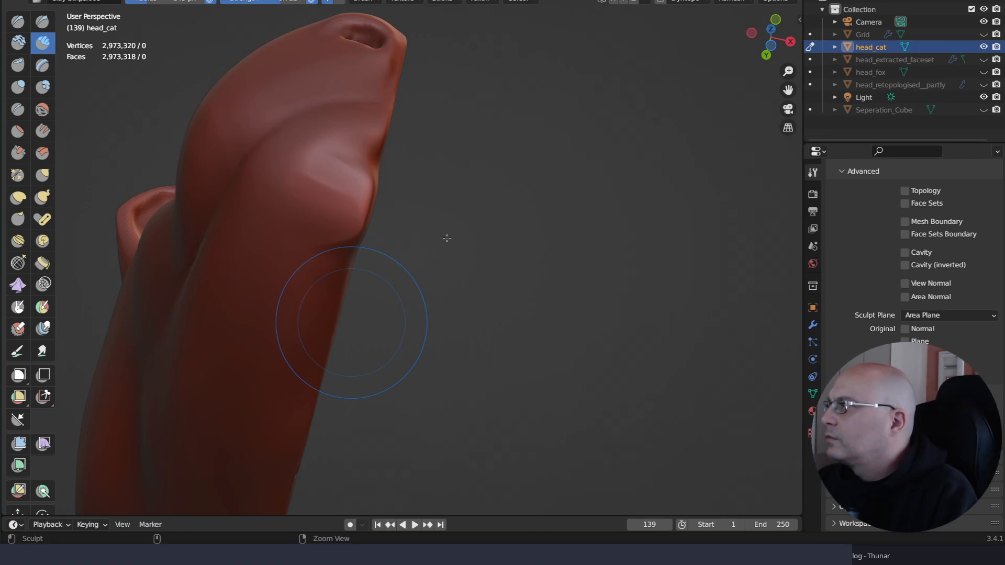
# Build up the underside of the chin near the cut edge with Clay Strips strokes
pyautogui.moveTo(446, 238); pyautogui.dragTo(450, 239)
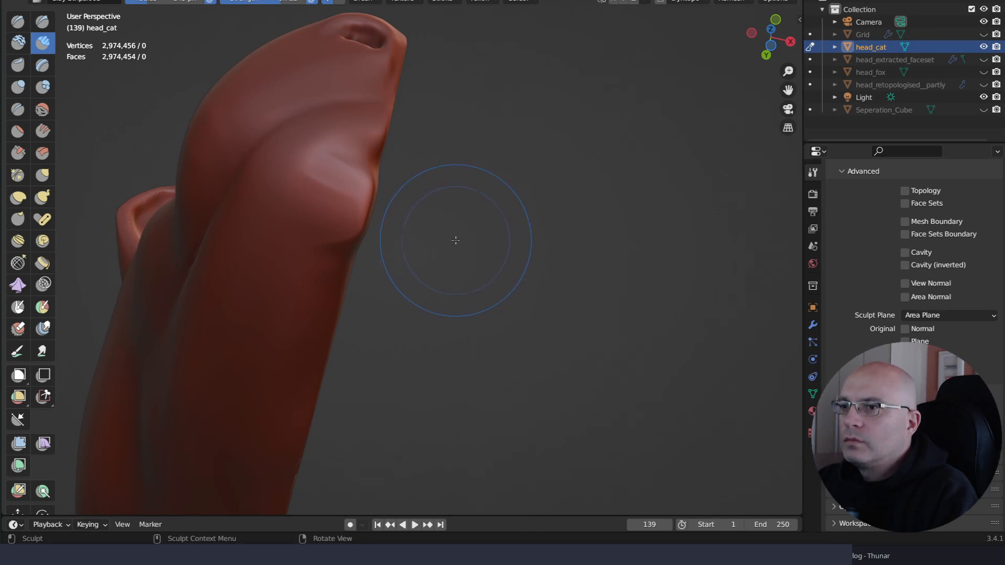
pyautogui.moveTo(336, 305)
pyautogui.mouseDown(button='middle')
pyautogui.moveTo(460, 262)
pyautogui.moveTo(417, 279)
pyautogui.mouseUp(button='middle')
pyautogui.moveTo(417, 279)
pyautogui.mouseDown()
pyautogui.moveTo(347, 262)
pyautogui.moveTo(302, 232)
pyautogui.mouseUp()
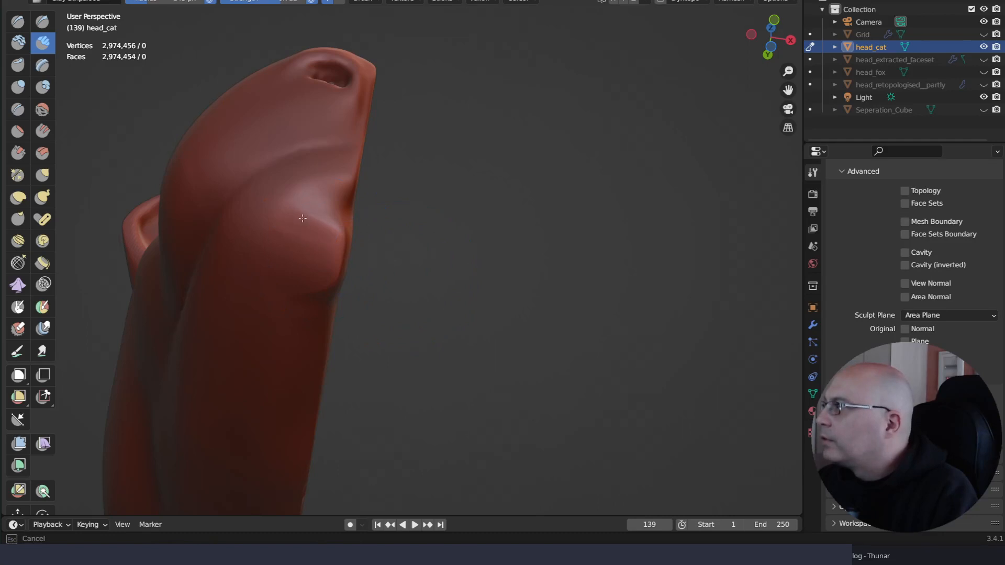
pyautogui.moveTo(322, 236)
pyautogui.mouseDown(button='middle')
pyautogui.moveTo(359, 225)
pyautogui.moveTo(340, 360)
pyautogui.moveTo(377, 231)
pyautogui.moveTo(380, 360)
pyautogui.mouseUp(button='middle')
pyautogui.moveTo(380, 360)
pyautogui.mouseDown()
pyautogui.moveTo(317, 332)
pyautogui.moveTo(366, 336)
pyautogui.mouseUp()
pyautogui.moveTo(367, 336)
pyautogui.mouseDown(button='middle')
pyautogui.moveTo(473, 298)
pyautogui.moveTo(428, 252)
pyautogui.mouseUp(button='middle')
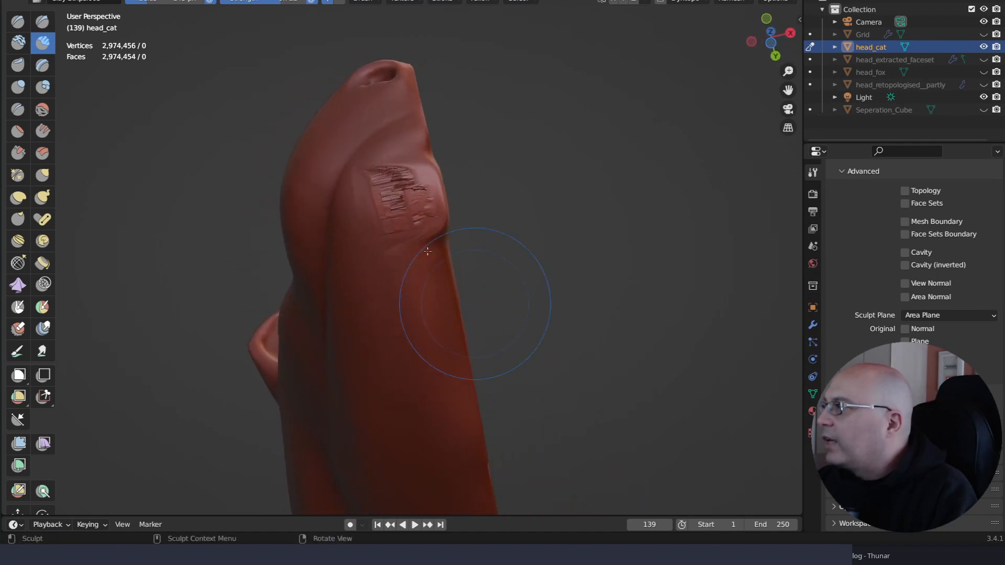
# Smooth the rough clay strokes on the chin into the surrounding lower jaw
pyautogui.moveTo(428, 251)
pyautogui.keyDown('shift'); pyautogui.mouseDown()
pyautogui.moveTo(406, 204)
pyautogui.moveTo(388, 212)
pyautogui.mouseUp(); pyautogui.keyUp('shift')
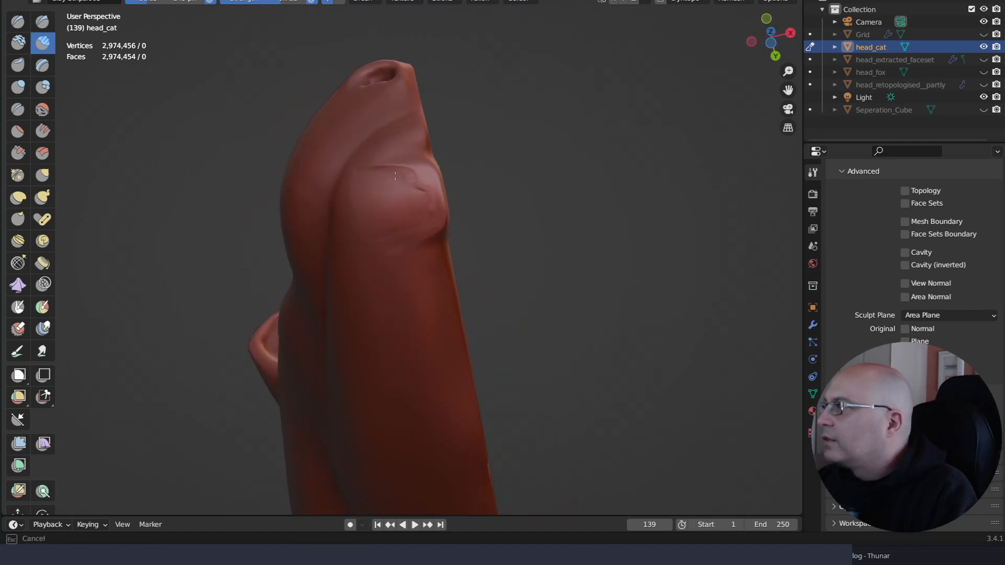
pyautogui.moveTo(373, 238); pyautogui.dragTo(393, 251)
pyautogui.moveTo(442, 279); pyautogui.dragTo(376, 363, button='middle')
pyautogui.moveTo(361, 366); pyautogui.dragTo(359, 392)
pyautogui.moveTo(359, 392)
pyautogui.mouseDown(button='middle')
pyautogui.moveTo(415, 382)
pyautogui.moveTo(460, 280)
pyautogui.moveTo(438, 341)
pyautogui.mouseUp(button='middle')
# Switch to the Scrape brush and even out the lower cut edge beneath the chin and jaw
pyautogui.click(18, 153)
pyautogui.moveTo(369, 362); pyautogui.dragTo(425, 348)
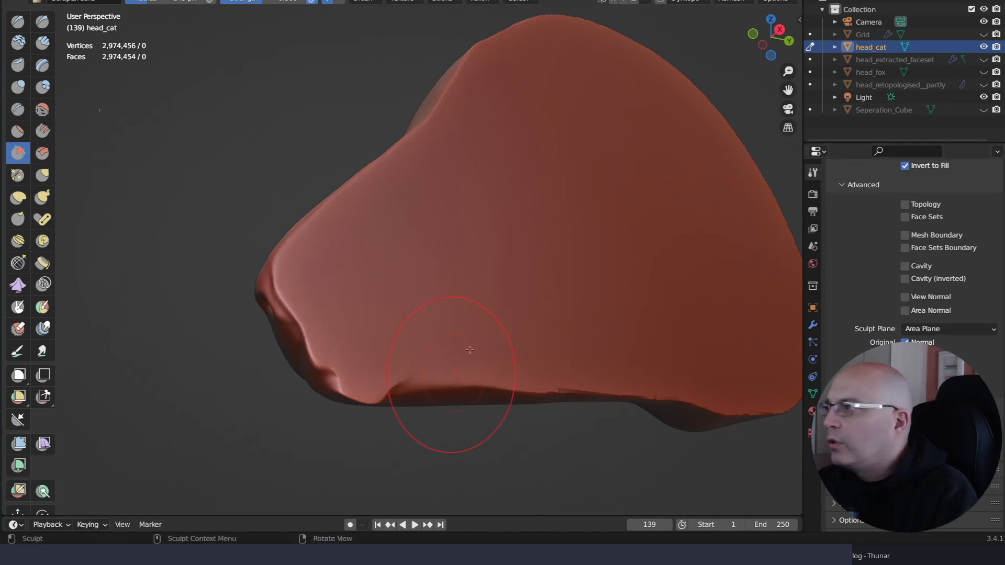
pyautogui.moveTo(404, 375); pyautogui.dragTo(410, 343, button='middle')
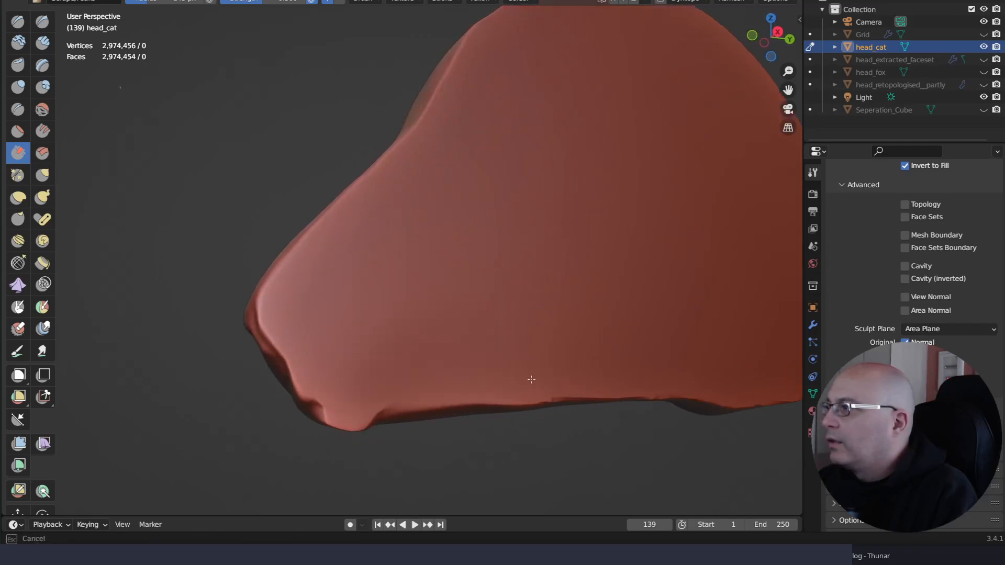
pyautogui.moveTo(684, 358)
pyautogui.mouseDown(button='middle')
pyautogui.moveTo(550, 325)
pyautogui.moveTo(639, 213)
pyautogui.moveTo(639, 179)
pyautogui.moveTo(586, 291)
pyautogui.moveTo(518, 236)
pyautogui.mouseUp(button='middle')
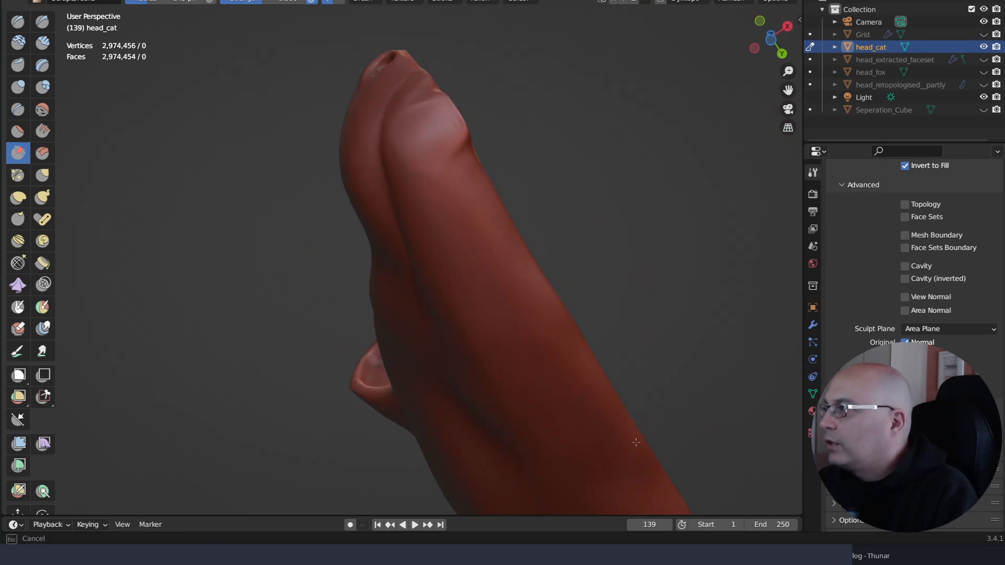
pyautogui.moveTo(608, 428)
pyautogui.mouseDown(button='middle')
pyautogui.moveTo(528, 303)
pyautogui.moveTo(562, 382)
pyautogui.moveTo(492, 414)
pyautogui.moveTo(635, 241)
pyautogui.moveTo(557, 352)
pyautogui.moveTo(575, 258)
pyautogui.moveTo(482, 202)
pyautogui.mouseUp(button='middle')
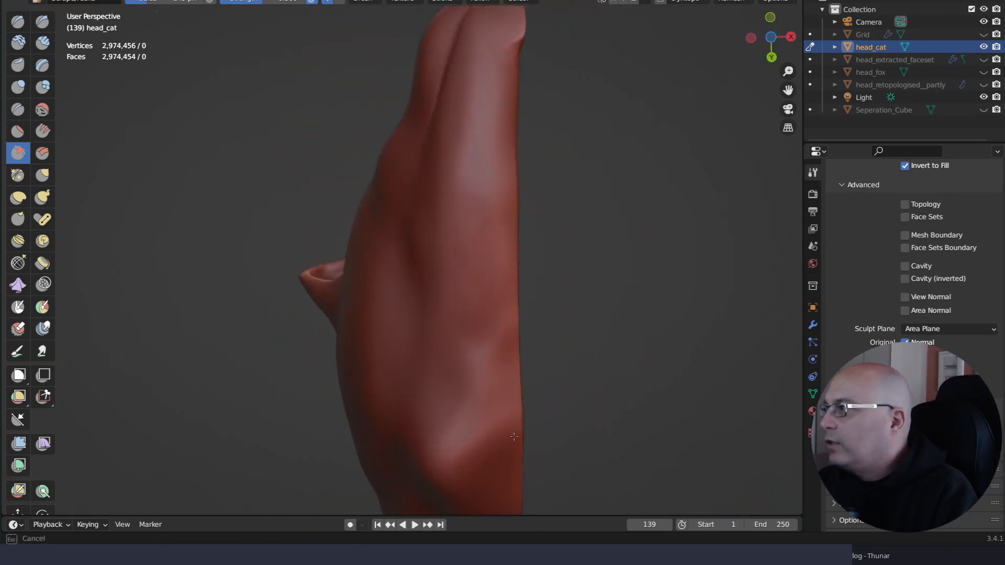
pyautogui.moveTo(501, 436)
pyautogui.mouseDown(button='middle')
pyautogui.moveTo(545, 355)
pyautogui.moveTo(538, 269)
pyautogui.moveTo(591, 441)
pyautogui.mouseUp(button='middle')
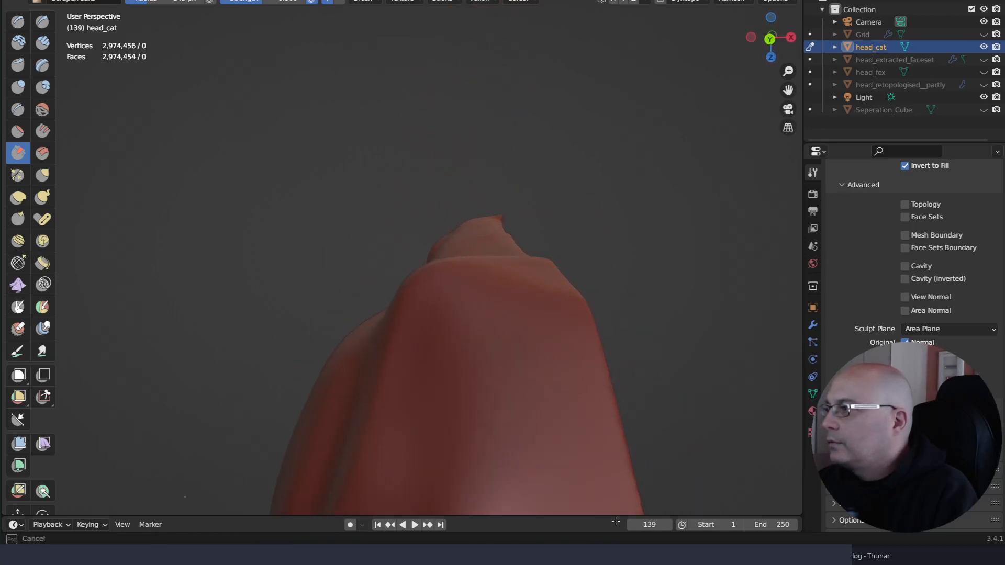
# Smooth the ragged cut edge running down the back of the neck and head
pyautogui.moveTo(615, 521); pyautogui.dragTo(613, 513)
pyautogui.moveTo(585, 412)
pyautogui.mouseDown(button='middle')
pyautogui.moveTo(577, 354)
pyautogui.moveTo(574, 366)
pyautogui.mouseUp(button='middle')
pyautogui.moveTo(579, 181)
pyautogui.keyDown('shift'); pyautogui.mouseDown()
pyautogui.moveTo(567, 108)
pyautogui.moveTo(625, 484)
pyautogui.mouseUp(); pyautogui.keyUp('shift')
pyautogui.scroll(-4, 595, 409)
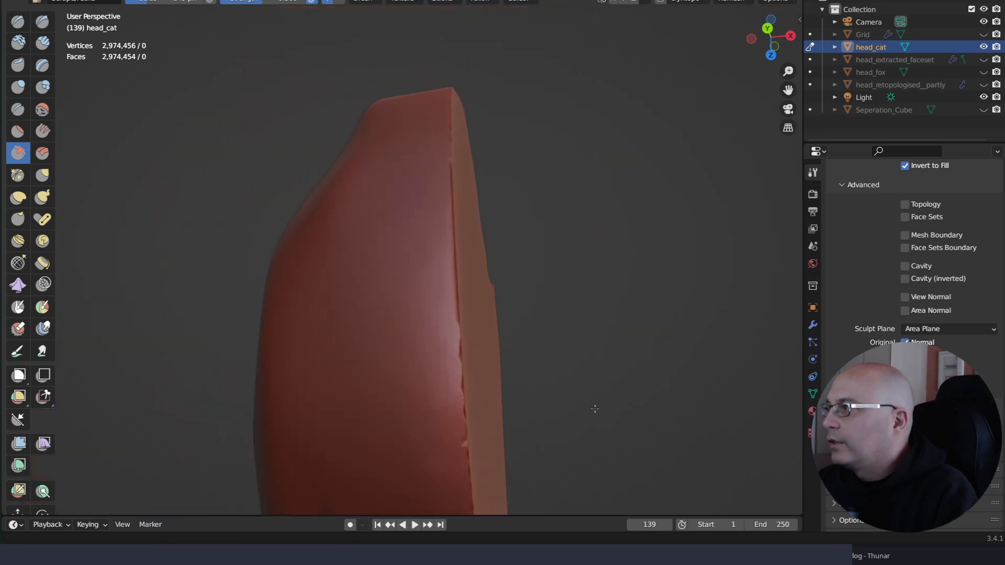
pyautogui.keyDown('shift'); pyautogui.moveTo(595, 409); pyautogui.dragTo(600, 282, button='middle'); pyautogui.keyUp('shift')
pyautogui.keyDown('shift'); pyautogui.moveTo(458, 261); pyautogui.dragTo(468, 204); pyautogui.keyUp('shift')
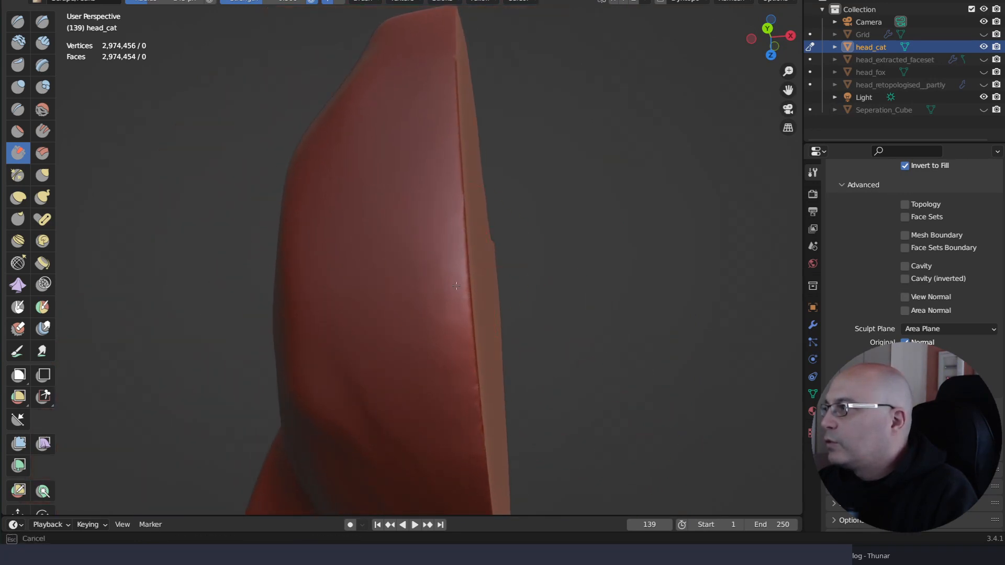
pyautogui.keyDown('shift'); pyautogui.moveTo(457, 313); pyautogui.dragTo(460, 378); pyautogui.keyUp('shift')
# Continue smoothing the cut edge from the back of the head over the crown
pyautogui.moveTo(510, 316)
pyautogui.mouseDown(button='middle')
pyautogui.moveTo(520, 312)
pyautogui.moveTo(518, 260)
pyautogui.mouseUp(button='middle')
pyautogui.keyDown('shift'); pyautogui.moveTo(469, 149); pyautogui.dragTo(461, 131); pyautogui.keyUp('shift')
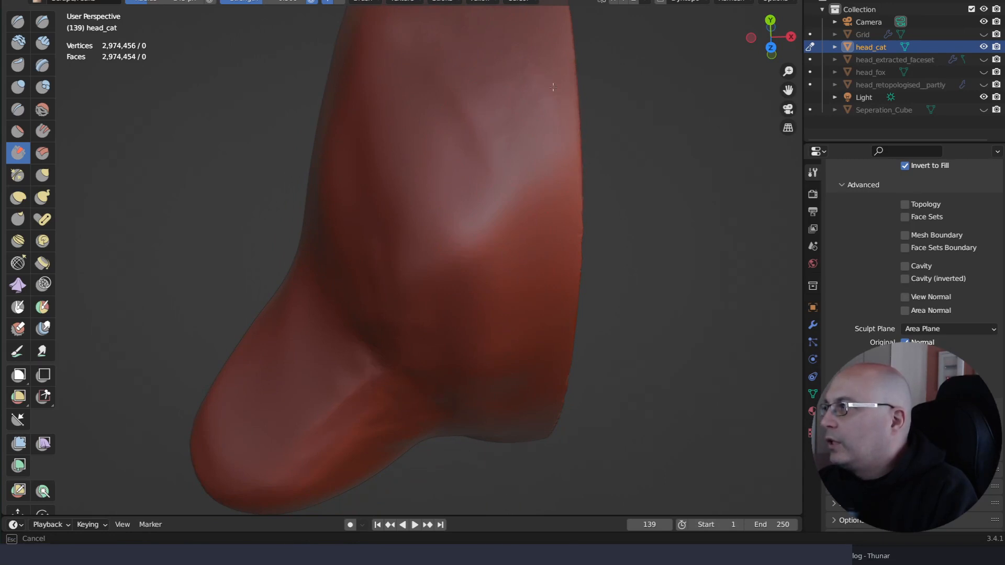
pyautogui.moveTo(476, 196); pyautogui.dragTo(480, 22, button='middle')
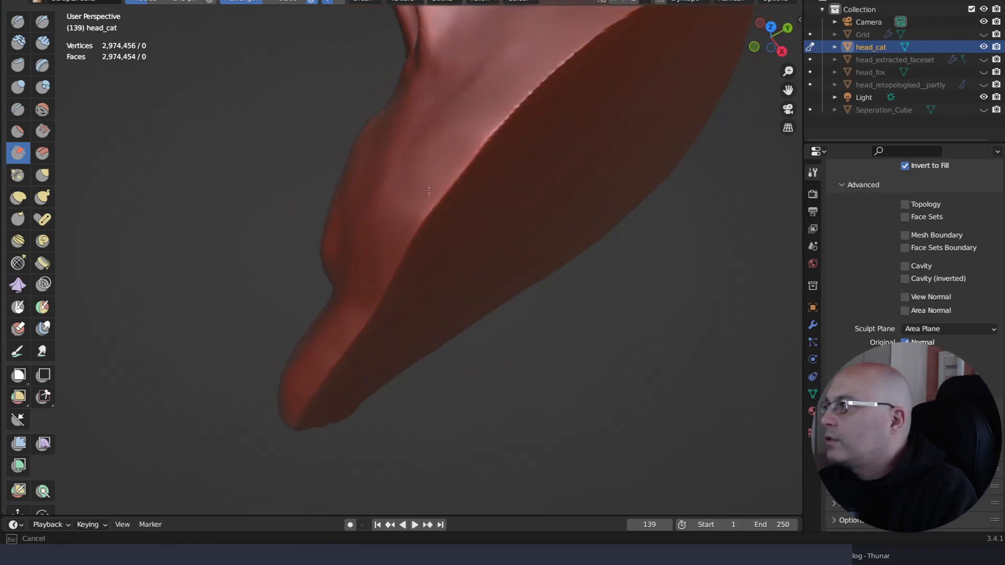
pyautogui.moveTo(476, 148)
pyautogui.mouseDown(button='middle')
pyautogui.moveTo(579, 306)
pyautogui.moveTo(570, 357)
pyautogui.mouseUp(button='middle')
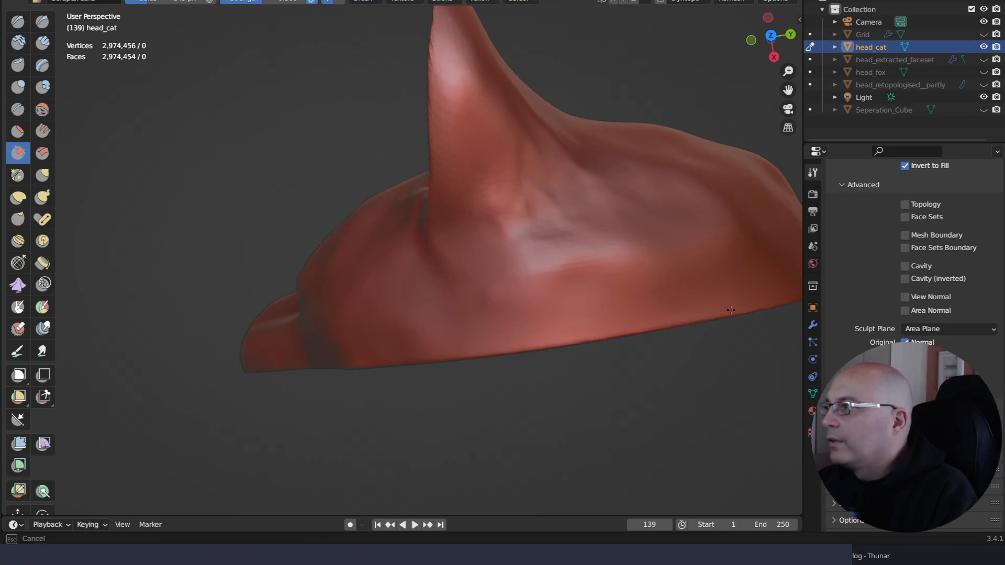
pyautogui.moveTo(779, 284); pyautogui.dragTo(410, 210, button='middle')
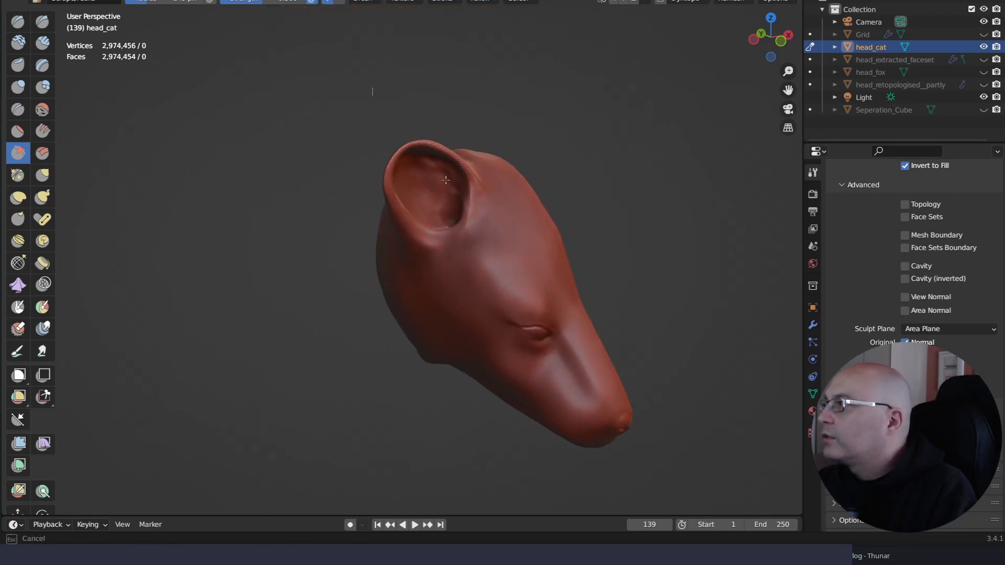
# Examine the cat half's ear, eye, cheek and jaw from several angles
pyautogui.moveTo(455, 186); pyautogui.dragTo(456, 186, button='middle')
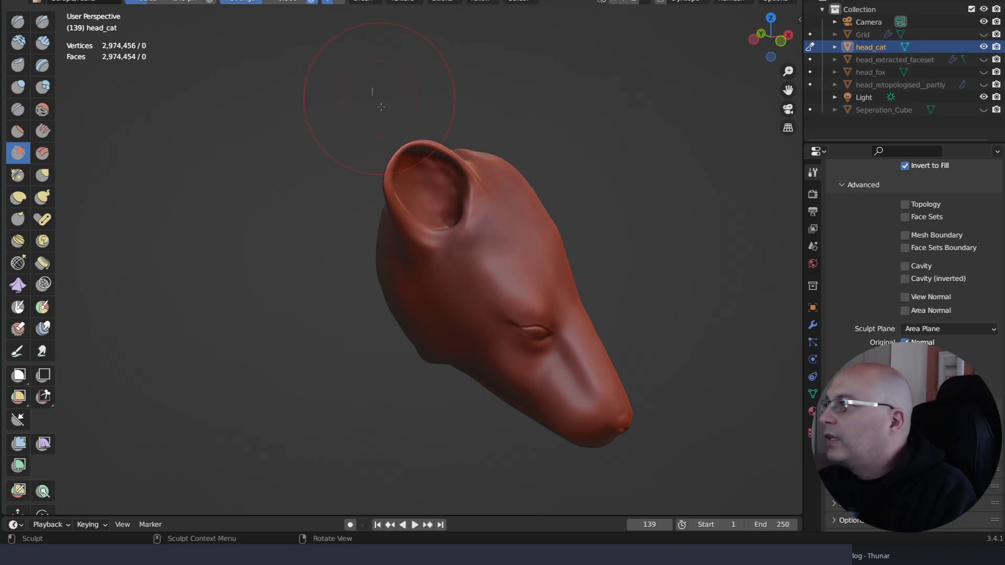
pyautogui.moveTo(529, 292)
pyautogui.mouseDown(button='middle')
pyautogui.moveTo(577, 254)
pyautogui.moveTo(555, 262)
pyautogui.moveTo(545, 246)
pyautogui.moveTo(503, 287)
pyautogui.mouseUp(button='middle')
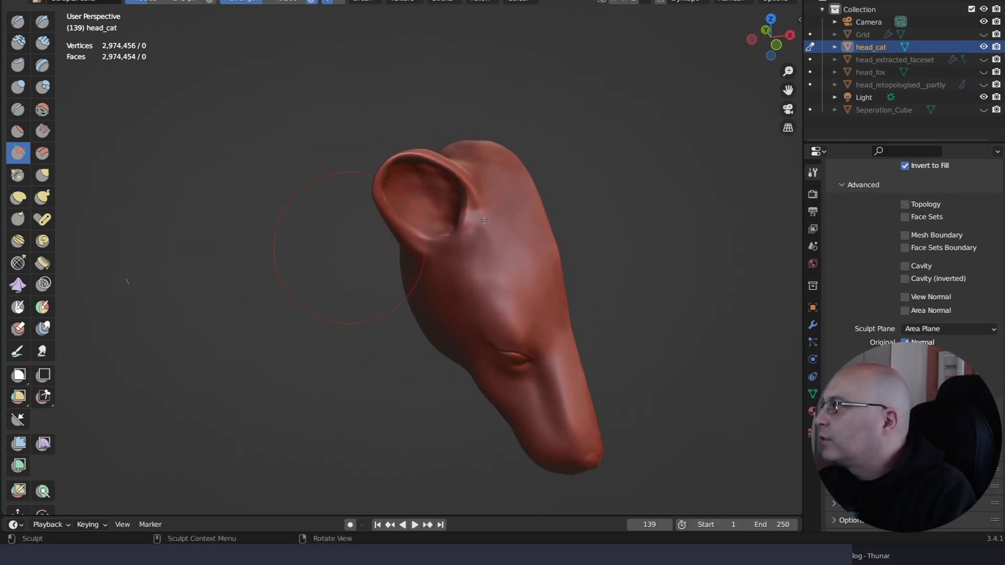
pyautogui.moveTo(484, 221)
pyautogui.mouseDown(button='middle')
pyautogui.moveTo(555, 236)
pyautogui.moveTo(479, 295)
pyautogui.moveTo(402, 384)
pyautogui.mouseUp(button='middle')
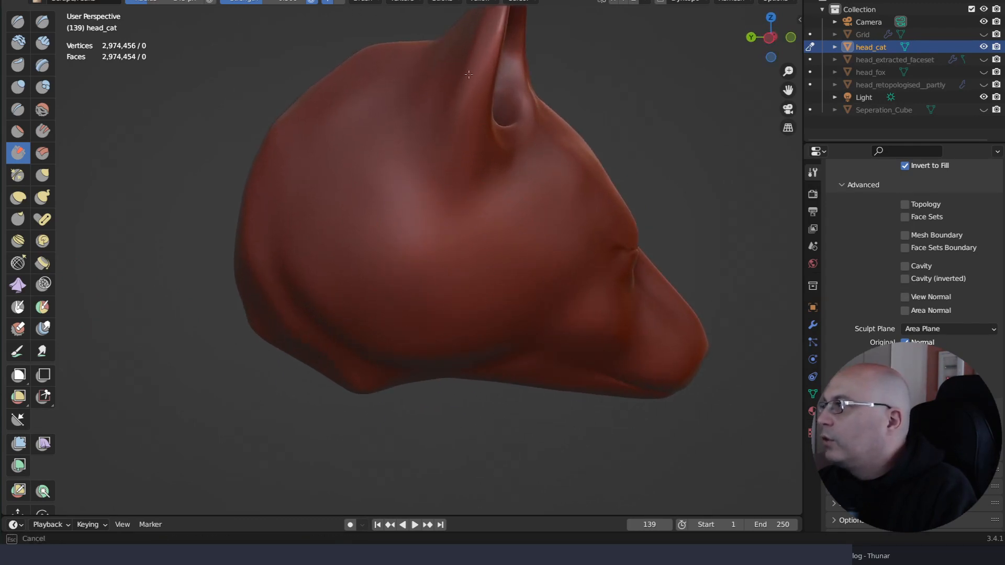
pyautogui.moveTo(497, 107); pyautogui.dragTo(550, 176)
pyautogui.moveTo(550, 176); pyautogui.dragTo(386, 258, button='middle')
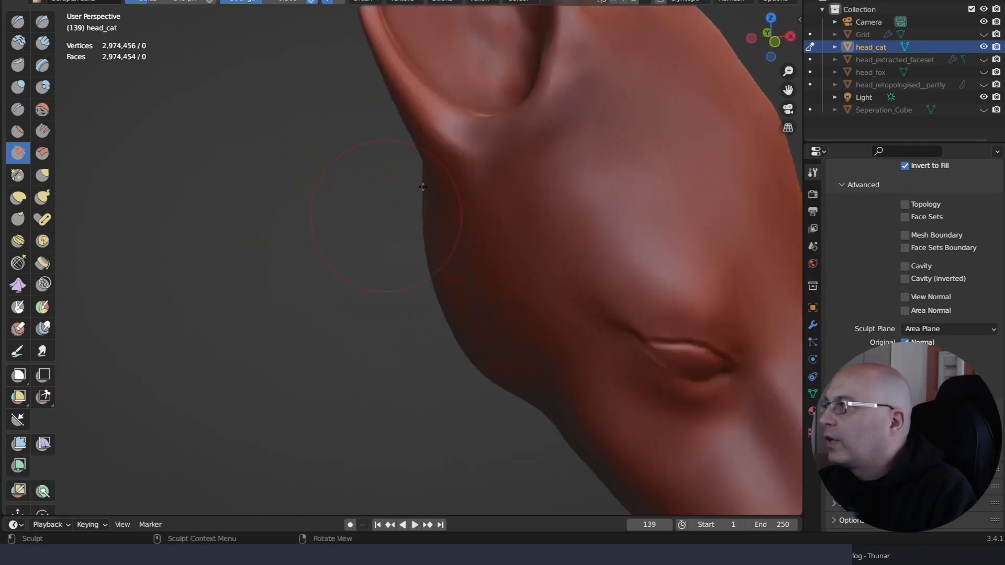
pyautogui.moveTo(537, 137); pyautogui.dragTo(543, 138)
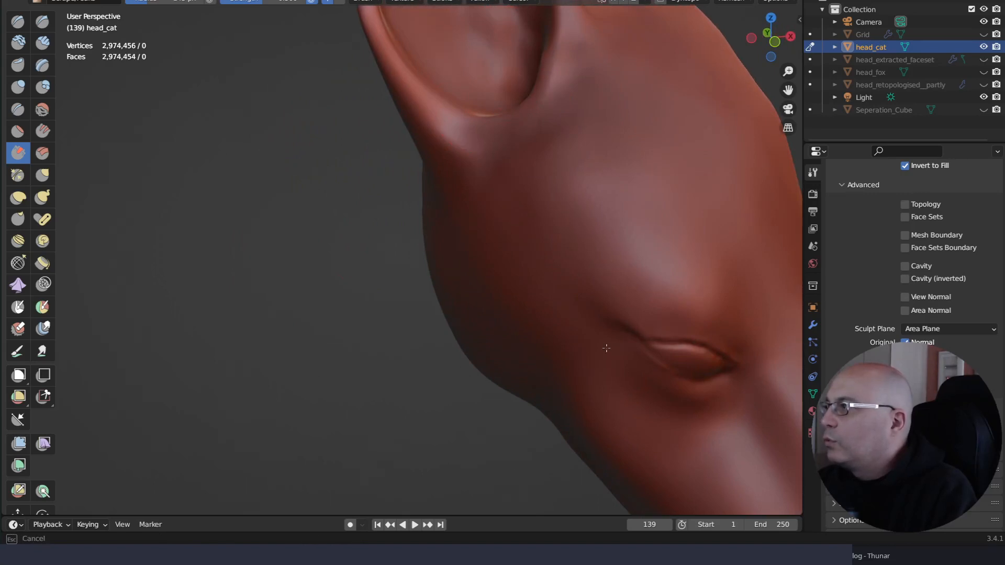
pyautogui.moveTo(606, 348); pyautogui.dragTo(562, 281, button='middle')
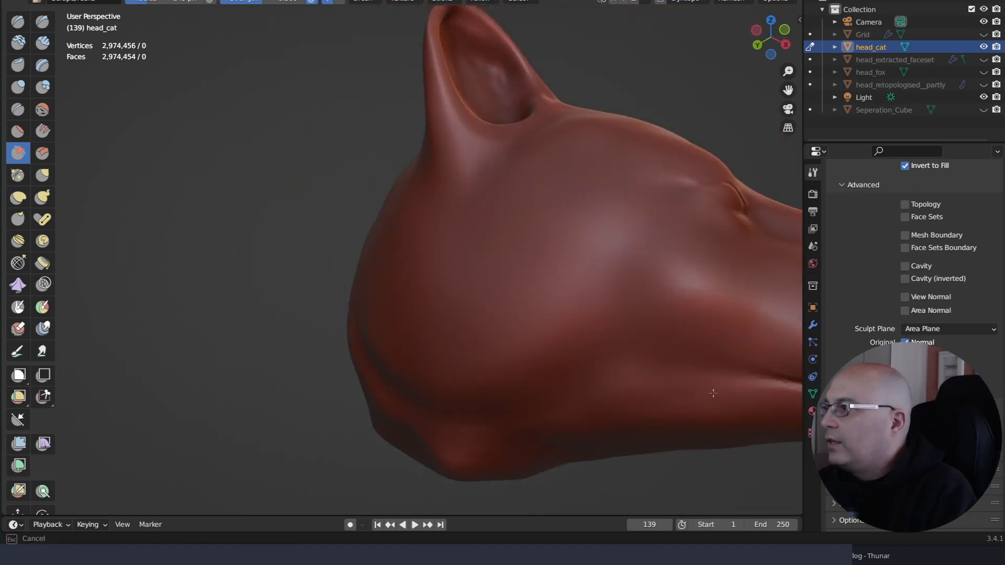
pyautogui.keyDown('ctrl'); pyautogui.moveTo(635, 404); pyautogui.dragTo(398, 196, button='middle'); pyautogui.keyUp('ctrl')
pyautogui.keyDown('shift'); pyautogui.moveTo(591, 235); pyautogui.dragTo(579, 168, button='middle'); pyautogui.keyUp('shift')
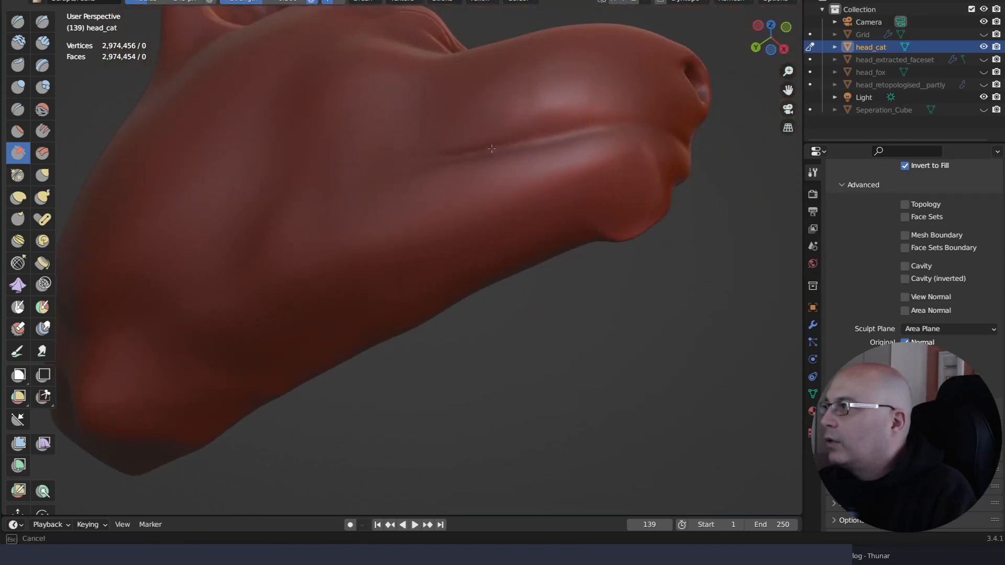
# Flatten the chin beside the cut edge using the Scrape brush
pyautogui.moveTo(460, 147)
pyautogui.mouseDown(button='middle')
pyautogui.moveTo(569, 269)
pyautogui.moveTo(541, 218)
pyautogui.mouseUp(button='middle')
pyautogui.moveTo(541, 217); pyautogui.dragTo(544, 171)
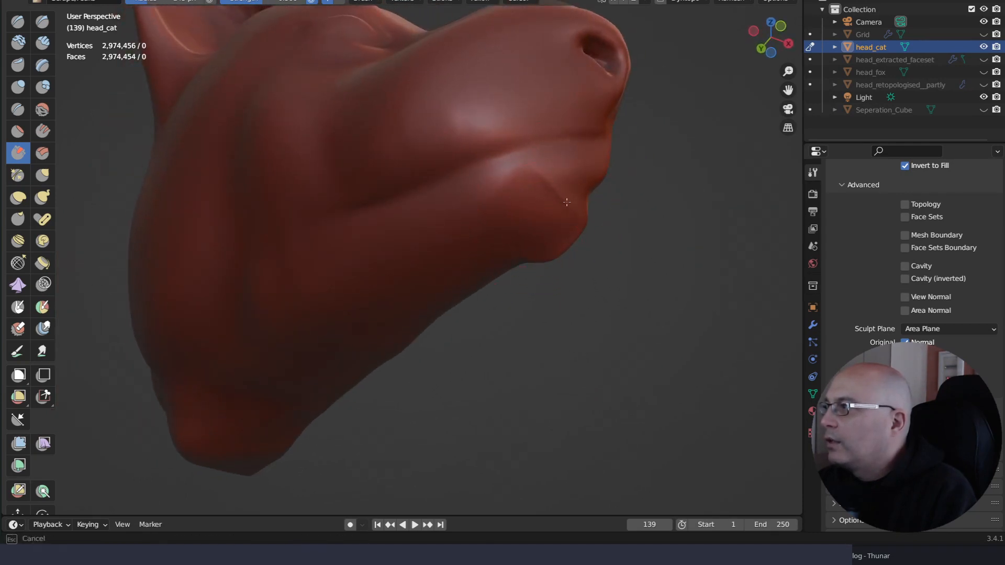
pyautogui.moveTo(538, 199)
pyautogui.mouseDown(button='middle')
pyautogui.moveTo(532, 270)
pyautogui.moveTo(514, 241)
pyautogui.moveTo(439, 192)
pyautogui.mouseUp(button='middle')
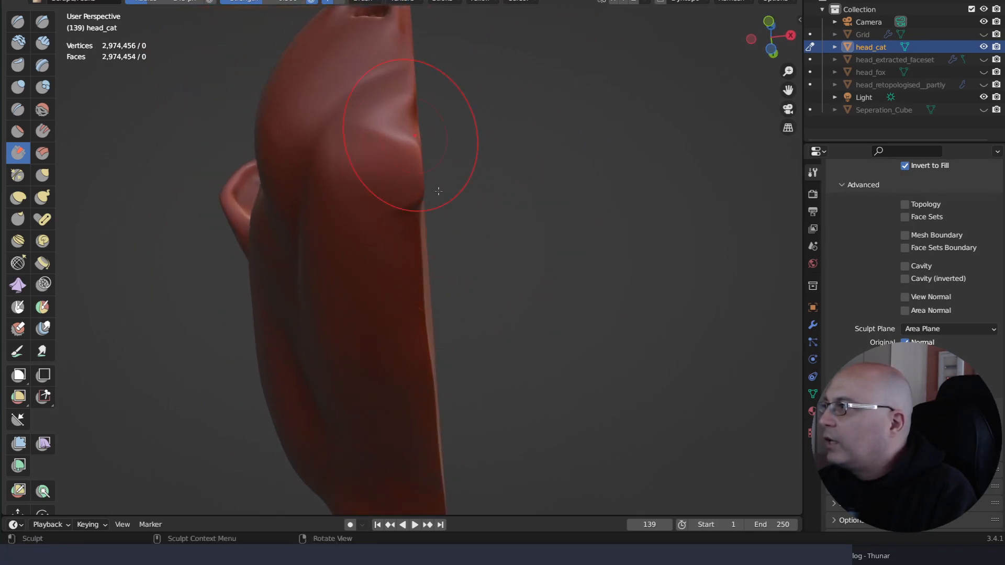
pyautogui.press('q')
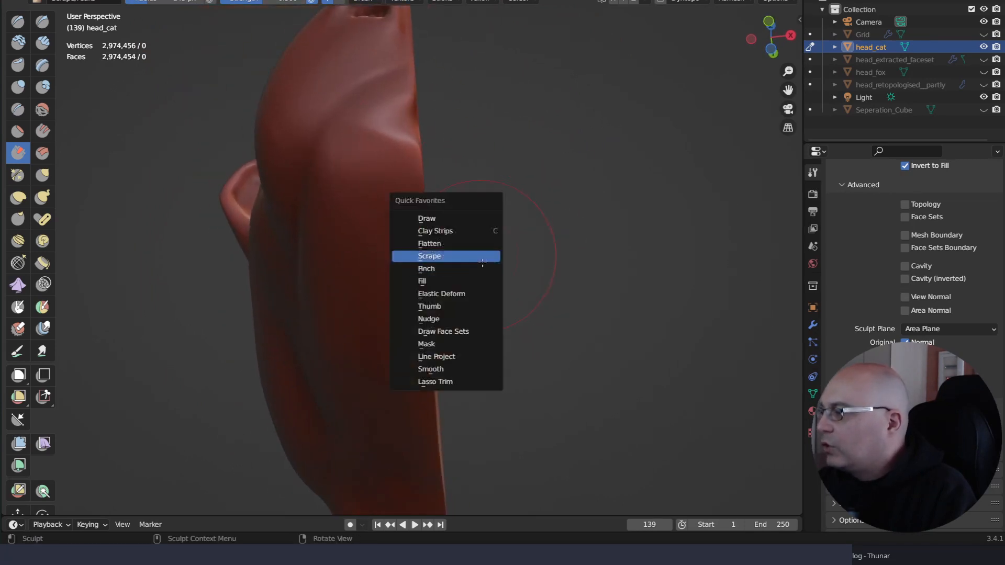
pyautogui.click(450, 253)
pyautogui.moveTo(406, 195); pyautogui.dragTo(412, 215)
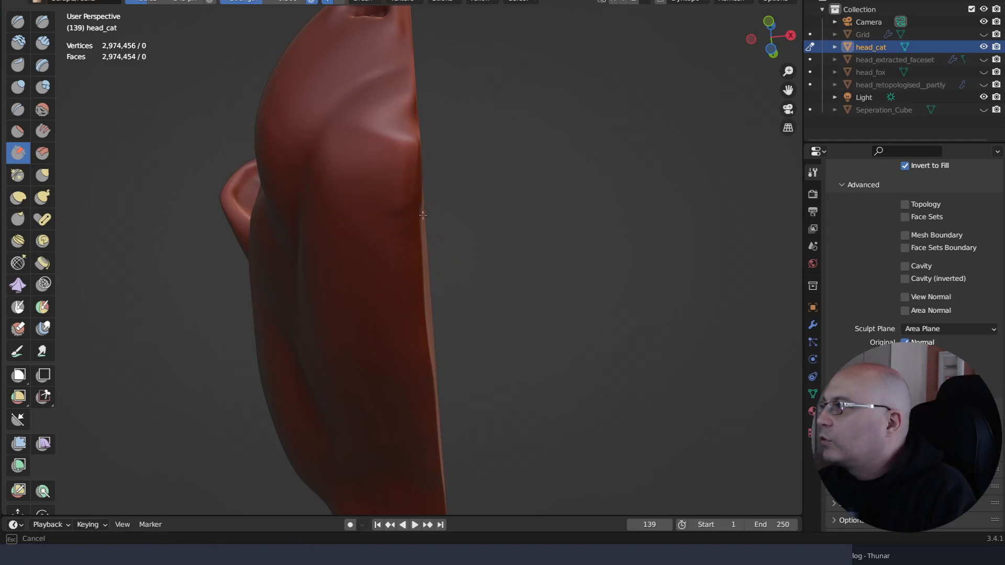
pyautogui.moveTo(413, 163); pyautogui.dragTo(408, 146)
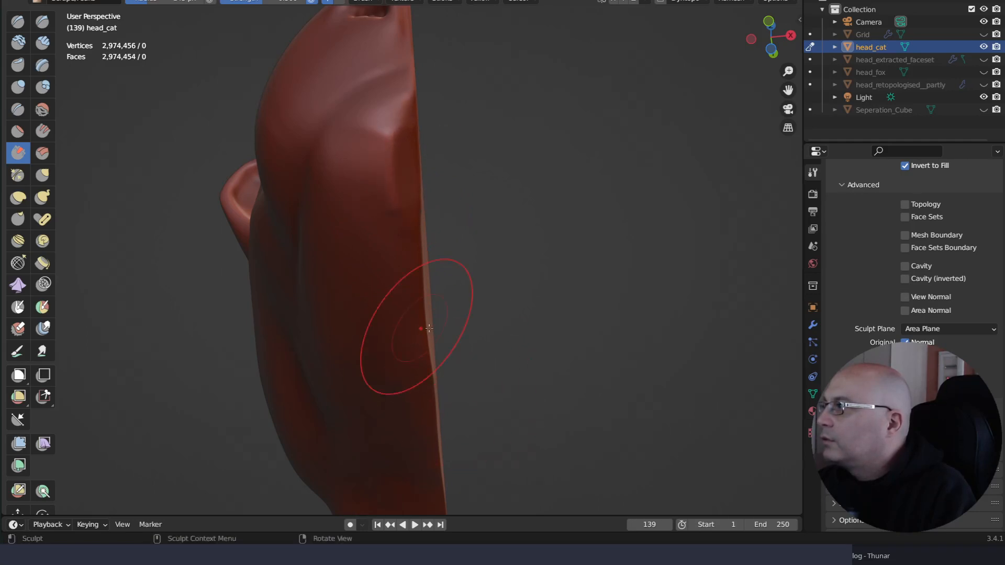
# Soften the scraped ridge on the chin so it blends into the lower lip
pyautogui.moveTo(393, 336)
pyautogui.mouseDown(button='middle')
pyautogui.moveTo(370, 340)
pyautogui.moveTo(305, 203)
pyautogui.mouseUp(button='middle')
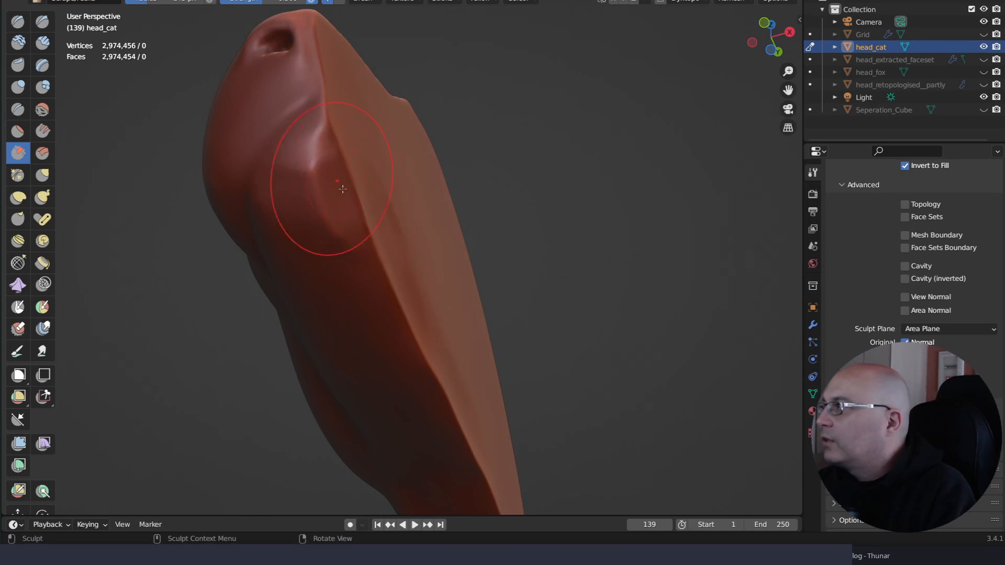
pyautogui.moveTo(341, 218)
pyautogui.mouseDown()
pyautogui.moveTo(324, 164)
pyautogui.moveTo(339, 215)
pyautogui.mouseUp()
pyautogui.moveTo(341, 251); pyautogui.dragTo(323, 187)
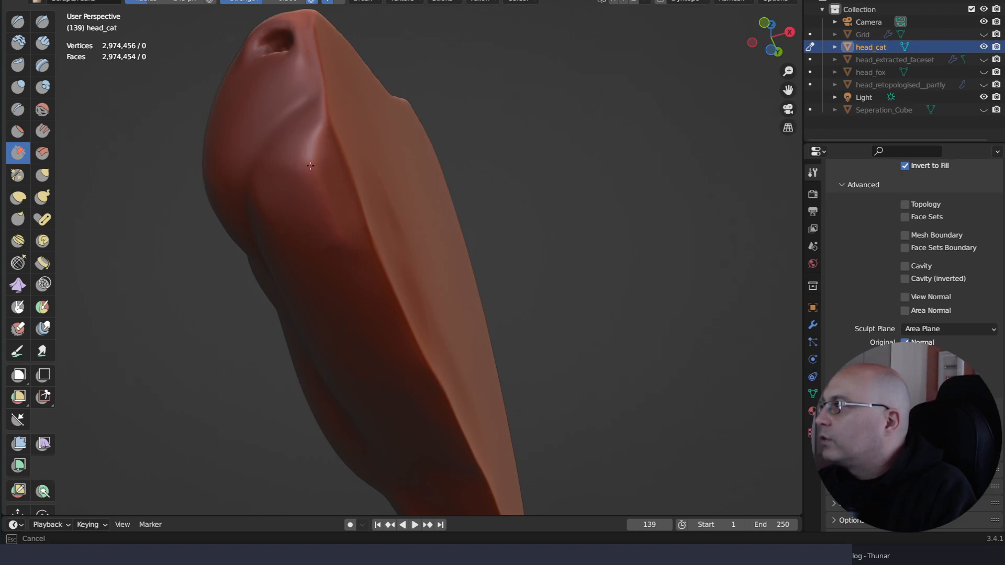
# Even out the flat cut face along the chin and lower jaw edge
pyautogui.moveTo(365, 265)
pyautogui.mouseDown(button='middle')
pyautogui.moveTo(336, 332)
pyautogui.moveTo(272, 344)
pyautogui.mouseUp(button='middle')
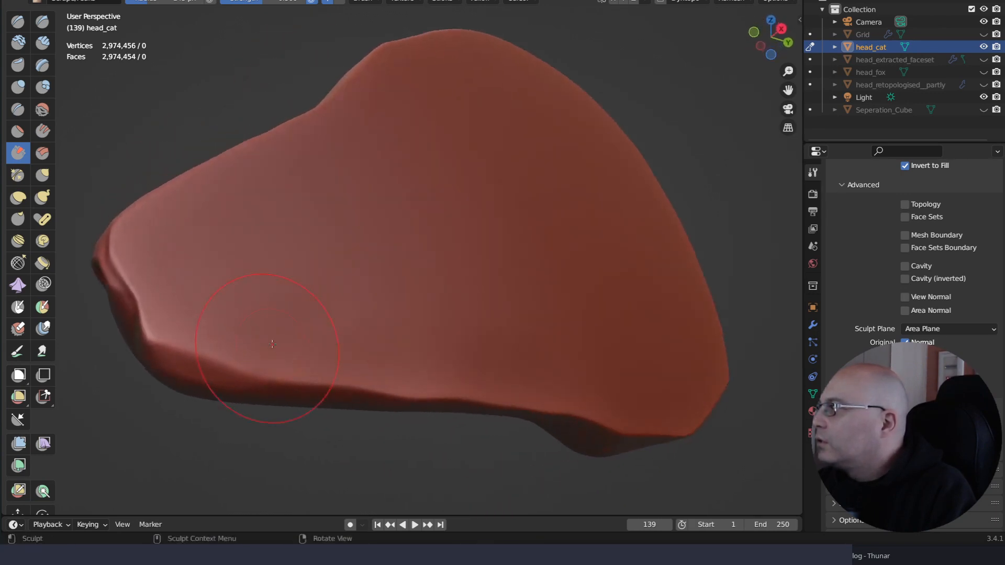
pyautogui.moveTo(162, 351)
pyautogui.mouseDown()
pyautogui.moveTo(178, 361)
pyautogui.moveTo(202, 340)
pyautogui.moveTo(215, 356)
pyautogui.moveTo(168, 343)
pyautogui.moveTo(241, 363)
pyautogui.mouseUp()
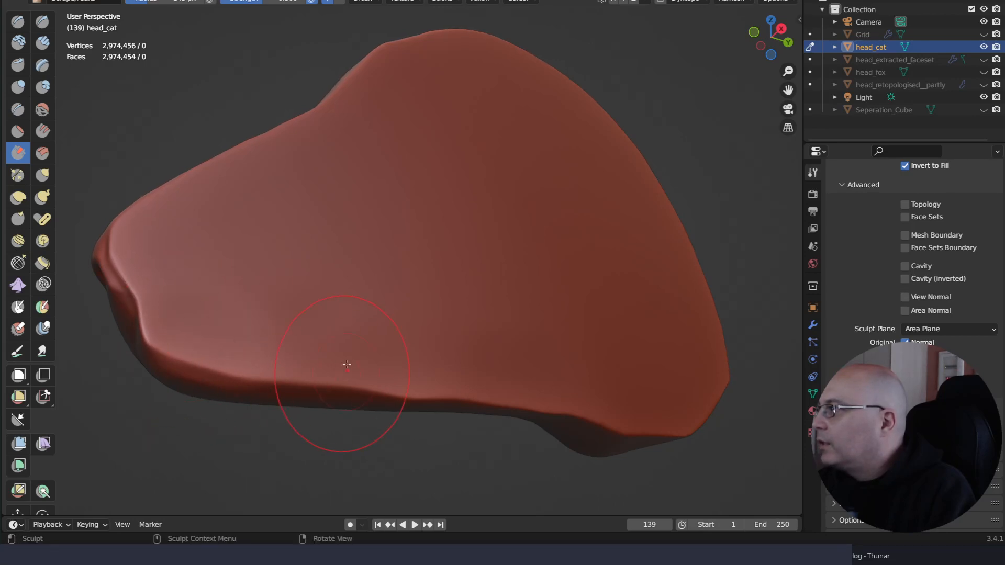
pyautogui.moveTo(346, 365)
pyautogui.mouseDown(button='middle')
pyautogui.moveTo(325, 370)
pyautogui.moveTo(410, 291)
pyautogui.mouseUp(button='middle')
pyautogui.moveTo(414, 288); pyautogui.dragTo(433, 274)
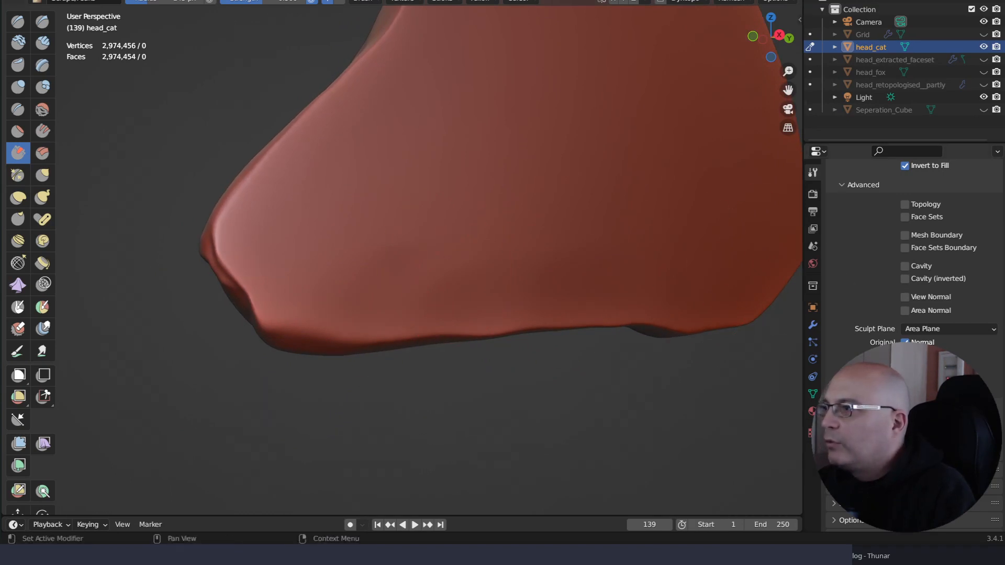
pyautogui.moveTo(350, 311); pyautogui.dragTo(337, 304)
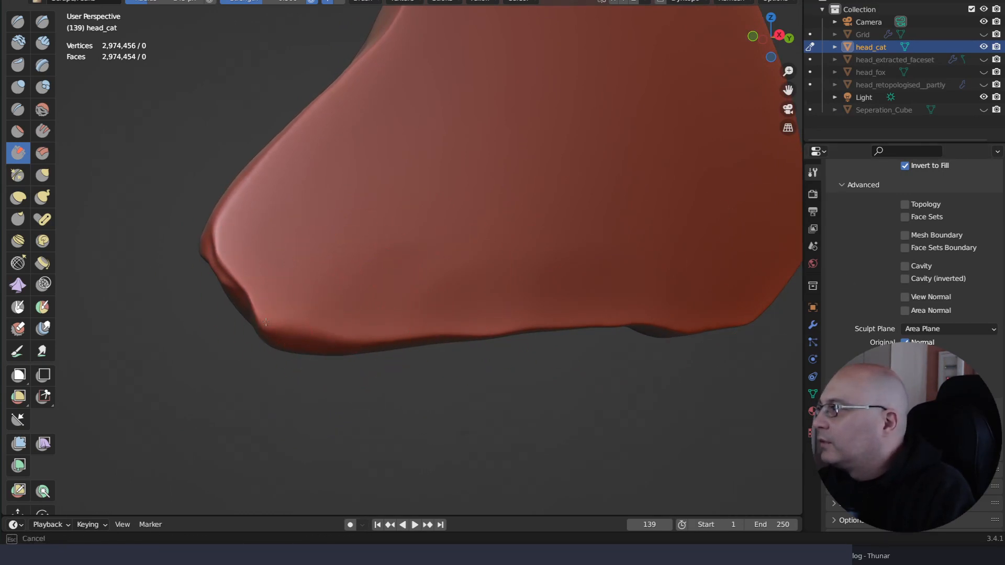
pyautogui.moveTo(266, 322); pyautogui.dragTo(262, 325)
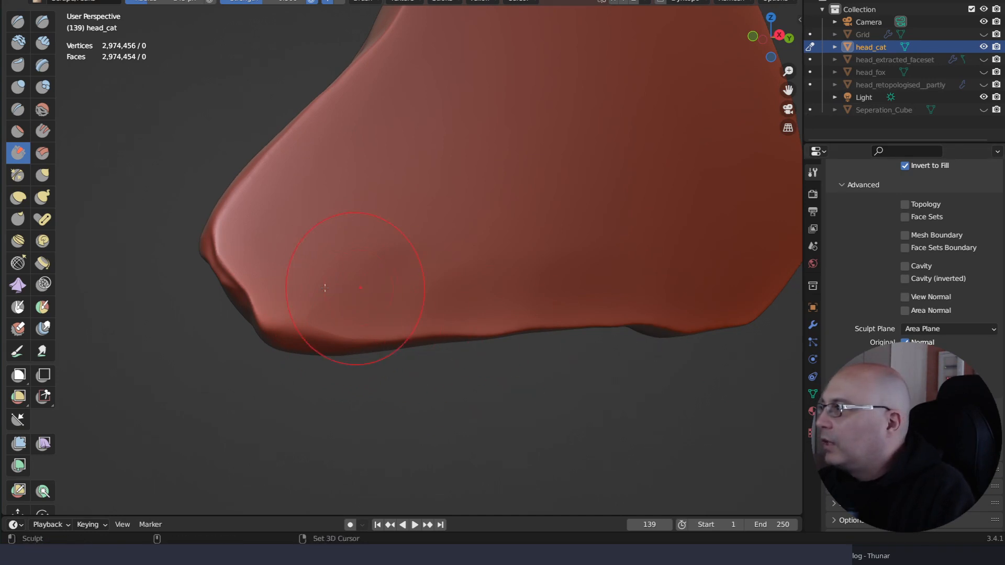
pyautogui.moveTo(336, 269)
pyautogui.mouseDown()
pyautogui.moveTo(367, 321)
pyautogui.moveTo(330, 305)
pyautogui.mouseUp()
# Even out the lumpy surface inside the cat half's ear with the Scrape brush
pyautogui.moveTo(330, 305)
pyautogui.mouseDown(button='middle')
pyautogui.moveTo(487, 269)
pyautogui.moveTo(440, 310)
pyautogui.mouseUp(button='middle')
pyautogui.moveTo(547, 320); pyautogui.dragTo(490, 356, button='middle')
pyautogui.keyDown('shift'); pyautogui.moveTo(358, 73); pyautogui.dragTo(402, 201, button='middle'); pyautogui.keyUp('shift')
pyautogui.keyDown('shift'); pyautogui.moveTo(467, 310); pyautogui.dragTo(536, 448, button='middle'); pyautogui.keyUp('shift')
pyautogui.moveTo(298, 135); pyautogui.dragTo(292, 131)
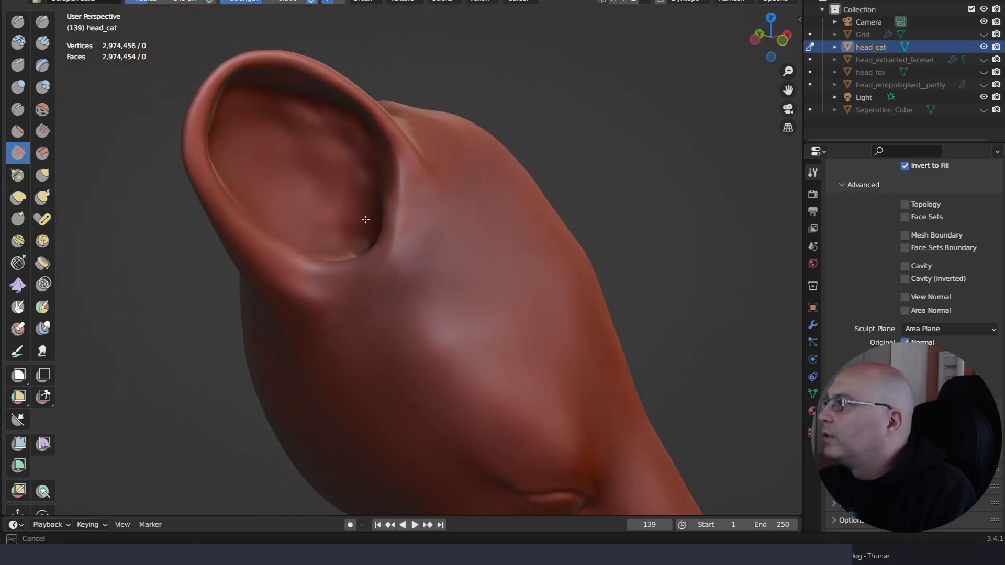
pyautogui.moveTo(365, 219)
pyautogui.mouseDown(button='middle')
pyautogui.moveTo(433, 415)
pyautogui.moveTo(420, 288)
pyautogui.moveTo(433, 347)
pyautogui.moveTo(369, 263)
pyautogui.mouseUp(button='middle')
# Flatten the cat half's eyelid with the Scrape brush and remesh the head
pyautogui.keyDown('shift'); pyautogui.moveTo(494, 416); pyautogui.dragTo(461, 162, button='middle'); pyautogui.keyUp('shift')
pyautogui.moveTo(466, 303); pyautogui.dragTo(503, 366, button='middle')
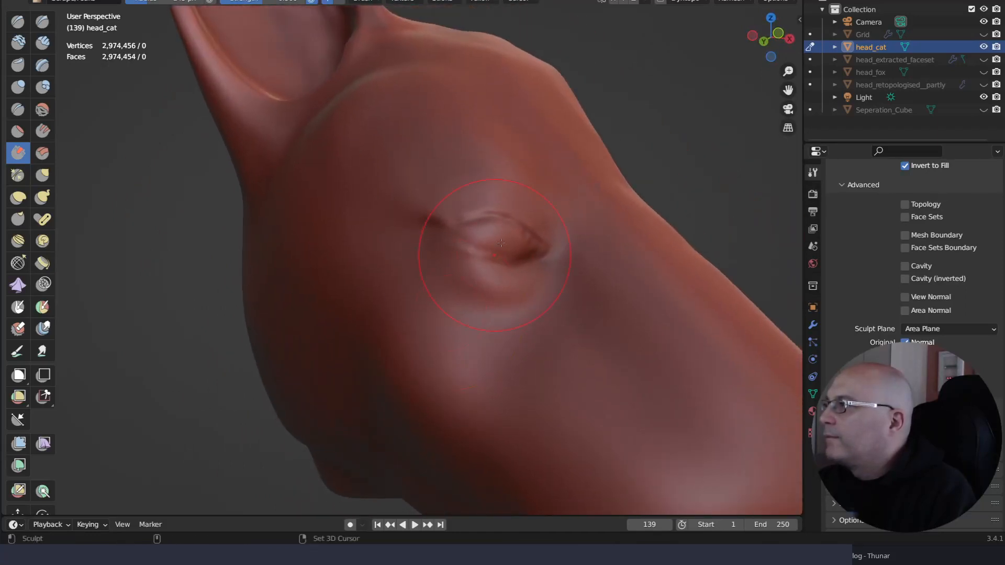
pyautogui.moveTo(500, 243); pyautogui.dragTo(507, 235)
pyautogui.moveTo(402, 376); pyautogui.dragTo(375, 365, button='middle')
pyautogui.moveTo(466, 380)
pyautogui.keyDown('ctrl'); pyautogui.mouseDown(button='middle')
pyautogui.moveTo(482, 273)
pyautogui.moveTo(477, 327)
pyautogui.mouseUp(button='middle'); pyautogui.keyUp('ctrl')
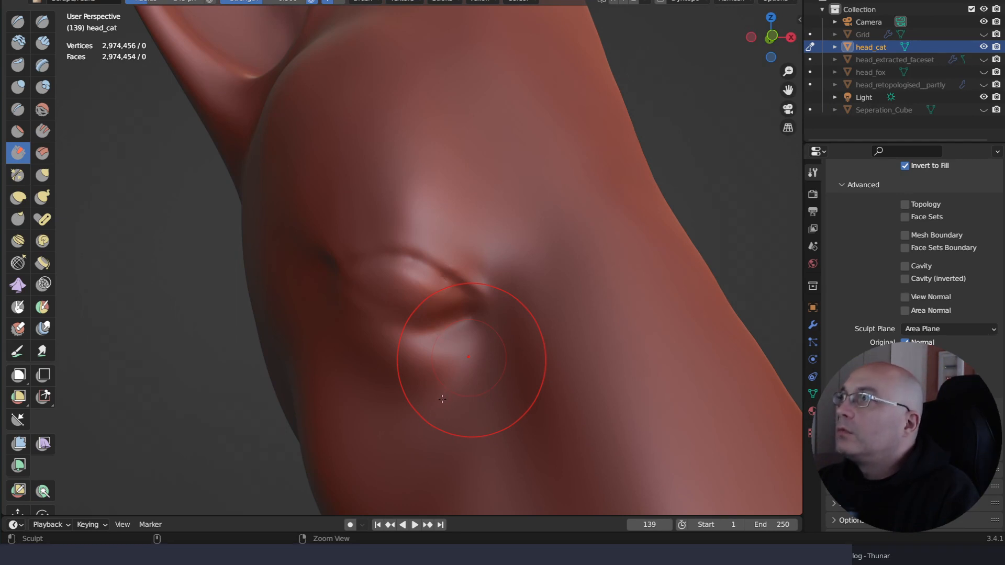
pyautogui.hotkey('ctrl', 'z')
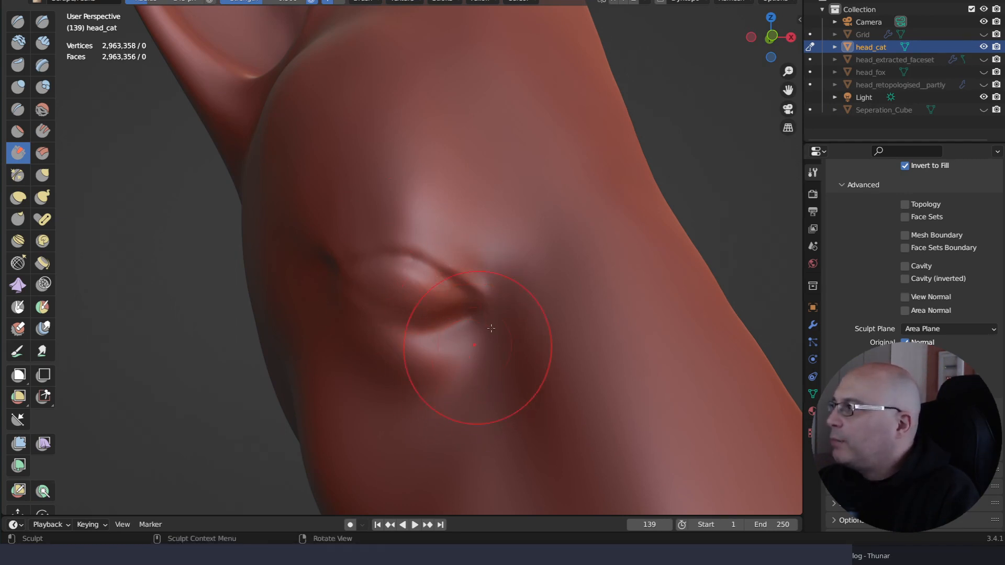
# Examine the cat half's overall profile, muzzle and eye socket from the side, front and close up
pyautogui.moveTo(476, 348); pyautogui.dragTo(493, 442, button='middle')
pyautogui.moveTo(493, 442)
pyautogui.keyDown('ctrl'); pyautogui.mouseDown(button='right')
pyautogui.moveTo(504, 327)
pyautogui.moveTo(505, 439)
pyautogui.mouseUp(button='right'); pyautogui.keyUp('ctrl')
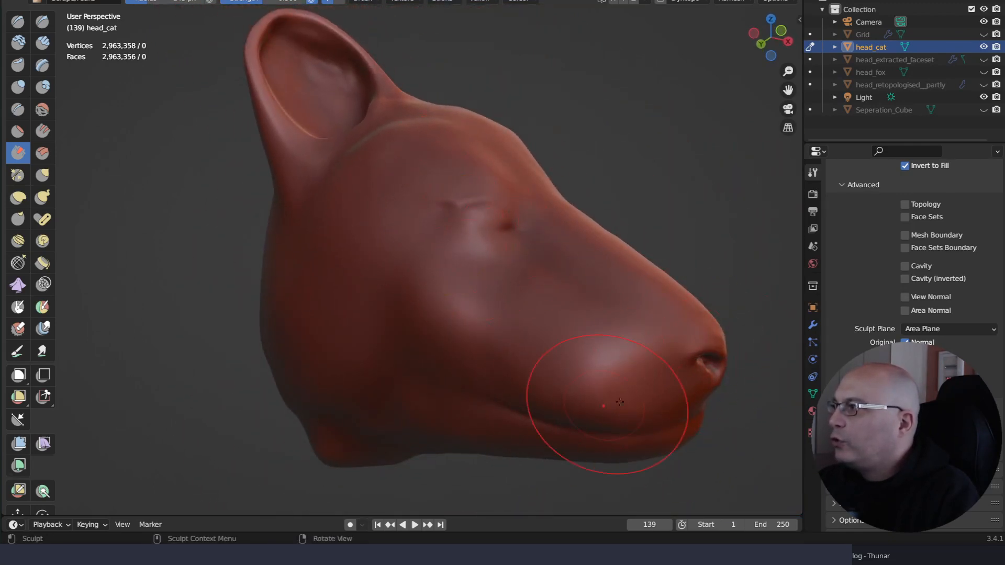
pyautogui.moveTo(586, 387)
pyautogui.mouseDown(button='middle')
pyautogui.moveTo(523, 335)
pyautogui.moveTo(474, 266)
pyautogui.moveTo(513, 335)
pyautogui.moveTo(550, 448)
pyautogui.mouseUp(button='middle')
pyautogui.moveTo(617, 459)
pyautogui.mouseDown(button='middle')
pyautogui.moveTo(522, 352)
pyautogui.moveTo(461, 382)
pyautogui.mouseUp(button='middle')
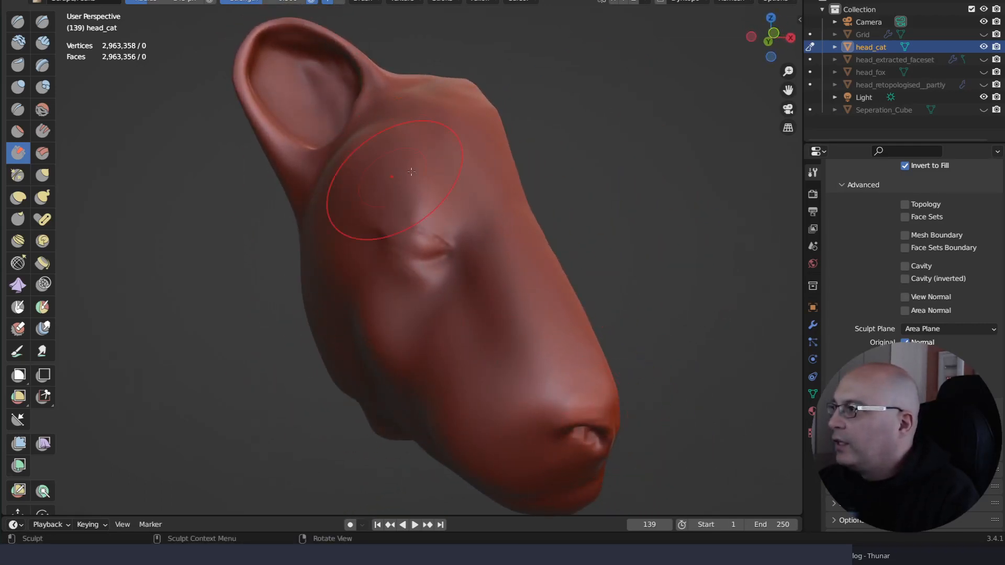
pyautogui.moveTo(513, 314); pyautogui.dragTo(482, 341, button='middle')
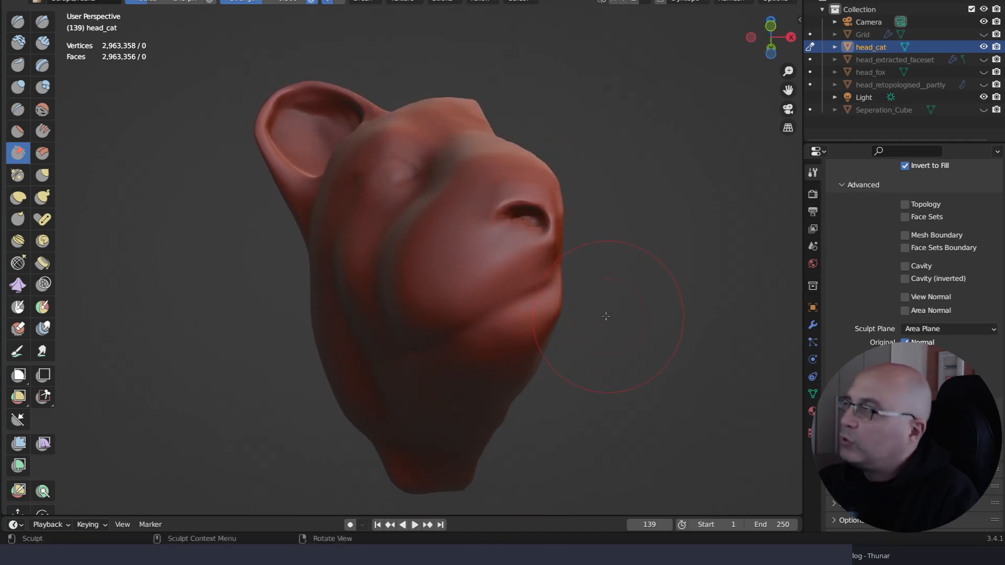
pyautogui.moveTo(605, 316); pyautogui.dragTo(613, 455, button='middle')
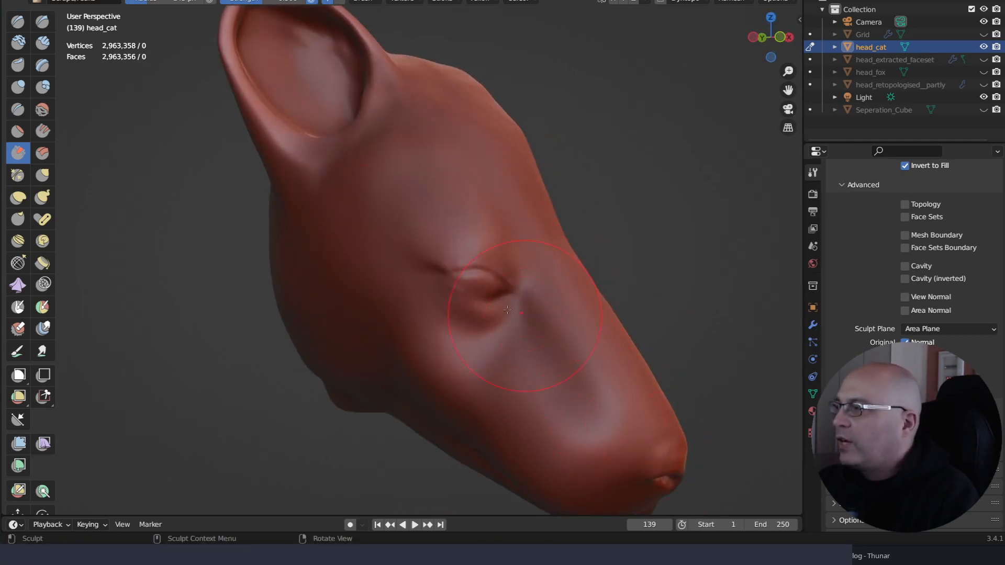
pyautogui.moveTo(508, 309); pyautogui.dragTo(474, 272, button='middle')
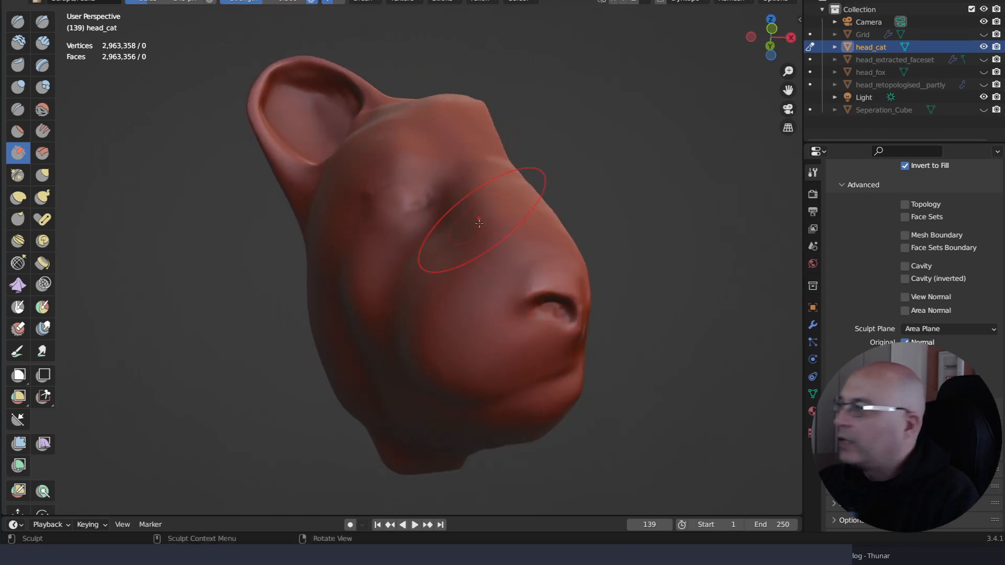
pyautogui.keyDown('ctrl'); pyautogui.moveTo(444, 266); pyautogui.dragTo(409, 128, button='right'); pyautogui.keyUp('ctrl')
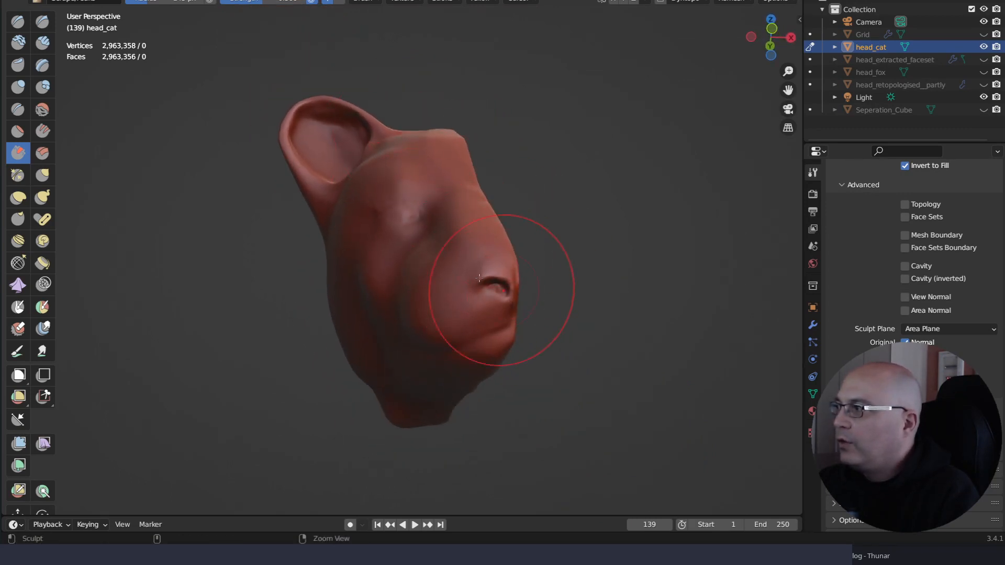
pyautogui.moveTo(479, 277); pyautogui.dragTo(573, 385, button='middle')
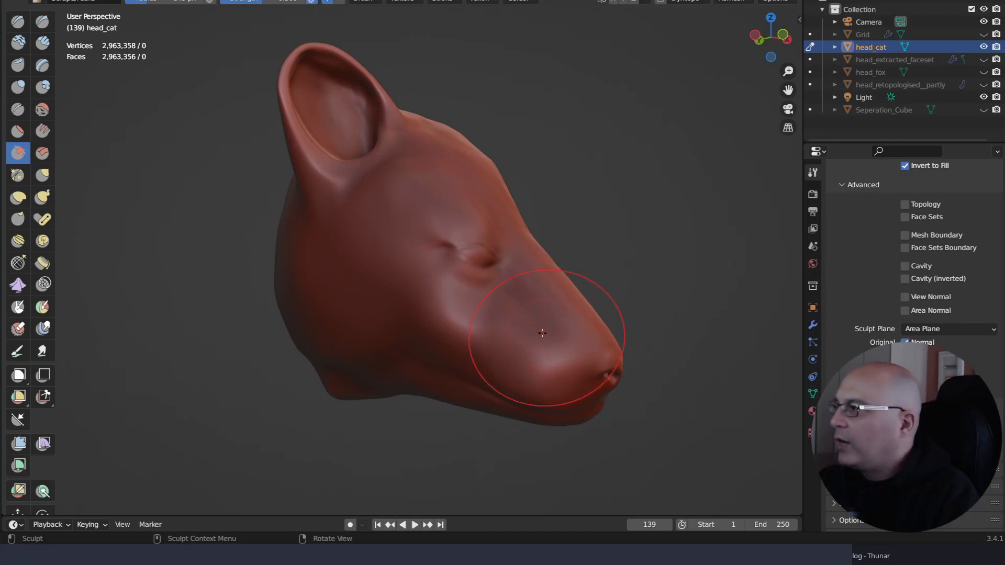
pyautogui.moveTo(542, 336)
pyautogui.keyDown('ctrl'); pyautogui.mouseDown(button='right')
pyautogui.moveTo(531, 271)
pyautogui.moveTo(524, 337)
pyautogui.moveTo(498, 349)
pyautogui.mouseUp(button='right'); pyautogui.keyUp('ctrl')
pyautogui.keyDown('ctrl'); pyautogui.moveTo(467, 320); pyautogui.dragTo(472, 258, button='right'); pyautogui.keyUp('ctrl')
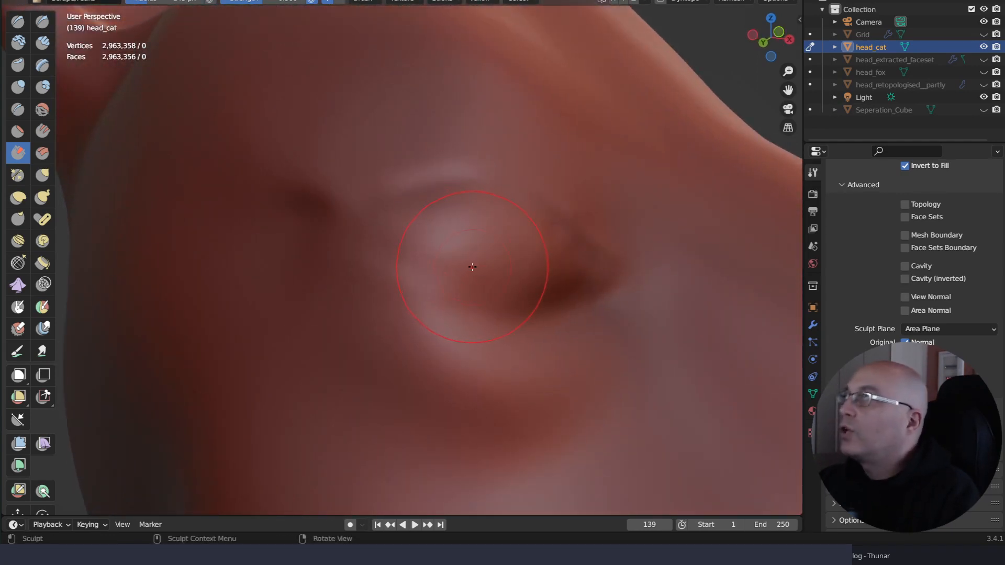
pyautogui.moveTo(469, 263); pyautogui.dragTo(481, 285, button='middle')
pyautogui.moveTo(480, 286)
pyautogui.keyDown('ctrl'); pyautogui.mouseDown(button='right')
pyautogui.moveTo(497, 362)
pyautogui.moveTo(503, 333)
pyautogui.mouseUp(button='right'); pyautogui.keyUp('ctrl')
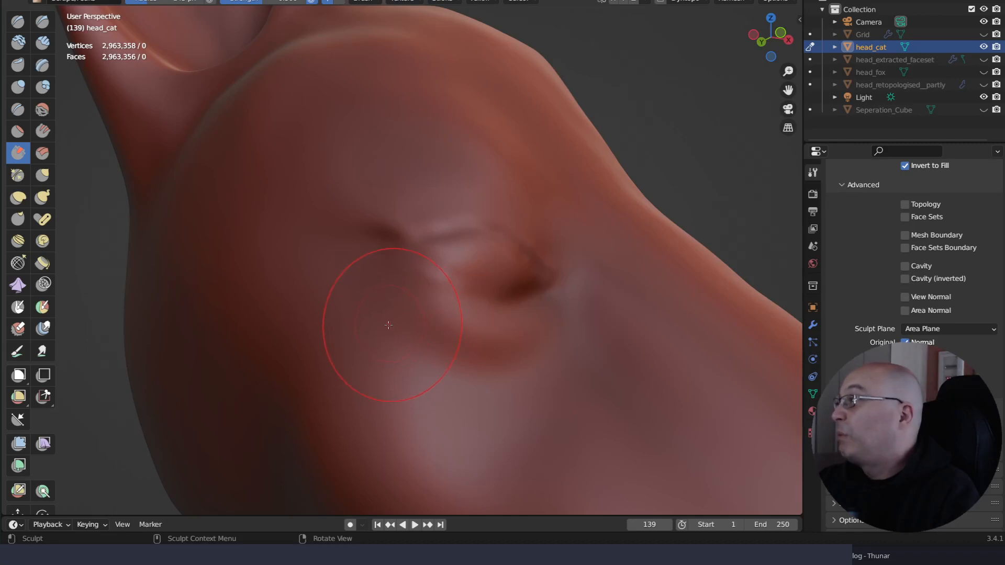
# Undo the last nostril stroke and lightly smooth the inside of the nostril
pyautogui.moveTo(493, 264)
pyautogui.keyDown('ctrl'); pyautogui.mouseDown(button='middle')
pyautogui.moveTo(482, 426)
pyautogui.moveTo(514, 292)
pyautogui.moveTo(601, 337)
pyautogui.moveTo(601, 366)
pyautogui.moveTo(475, 356)
pyautogui.moveTo(548, 294)
pyautogui.moveTo(536, 282)
pyautogui.mouseUp(button='middle'); pyautogui.keyUp('ctrl')
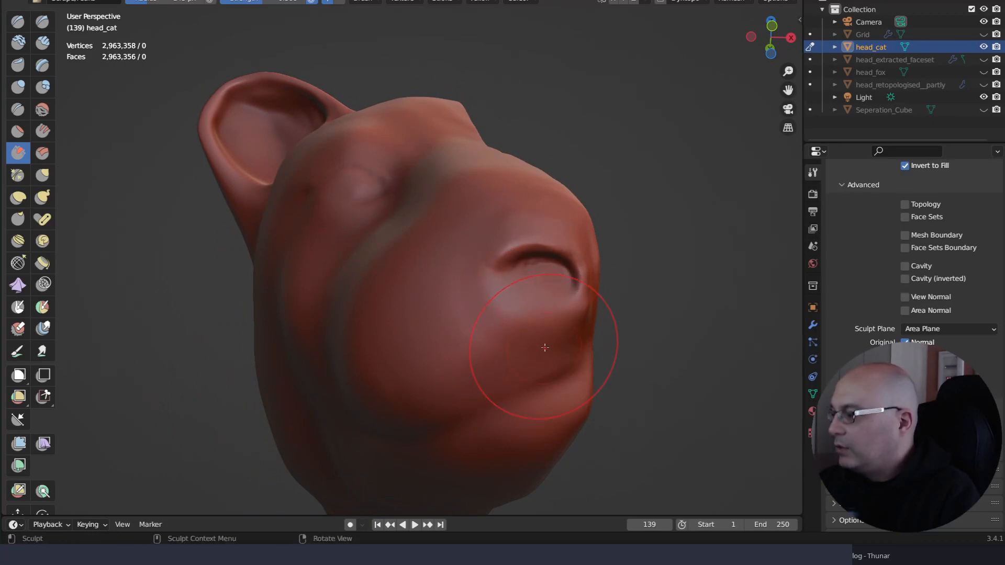
pyautogui.hotkey('ctrl', 'z')
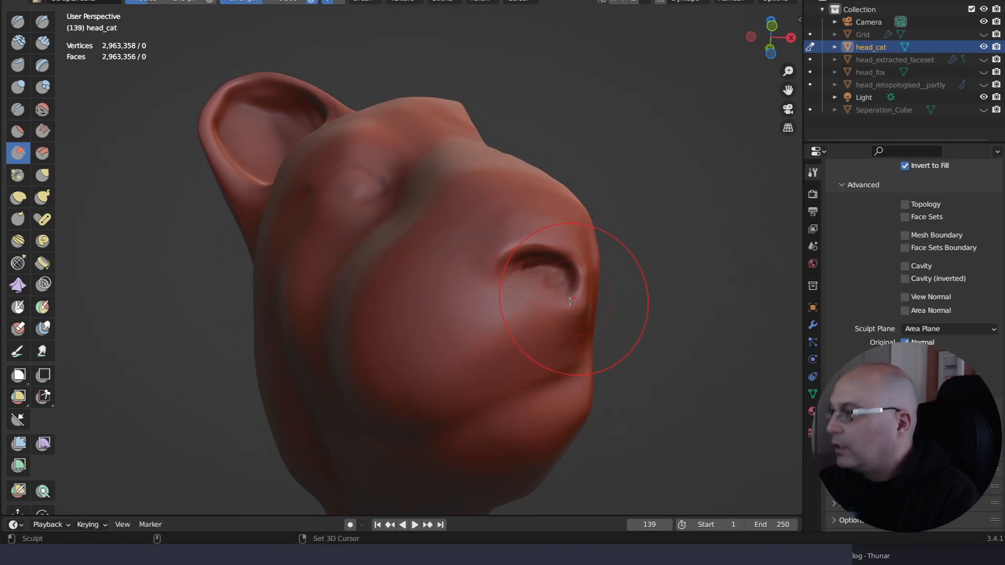
pyautogui.keyDown('shift'); pyautogui.moveTo(547, 281); pyautogui.dragTo(548, 279); pyautogui.keyUp('shift')
# Reduce the brush size and scrape along the ridge of the upper eyelid toward the outer eye corner
pyautogui.moveTo(434, 366)
pyautogui.mouseDown(button='middle')
pyautogui.moveTo(514, 385)
pyautogui.moveTo(505, 414)
pyautogui.mouseUp(button='middle')
pyautogui.moveTo(479, 350)
pyautogui.keyDown('ctrl'); pyautogui.mouseDown(button='middle')
pyautogui.moveTo(501, 310)
pyautogui.moveTo(501, 267)
pyautogui.moveTo(527, 343)
pyautogui.mouseUp(button='middle'); pyautogui.keyUp('ctrl')
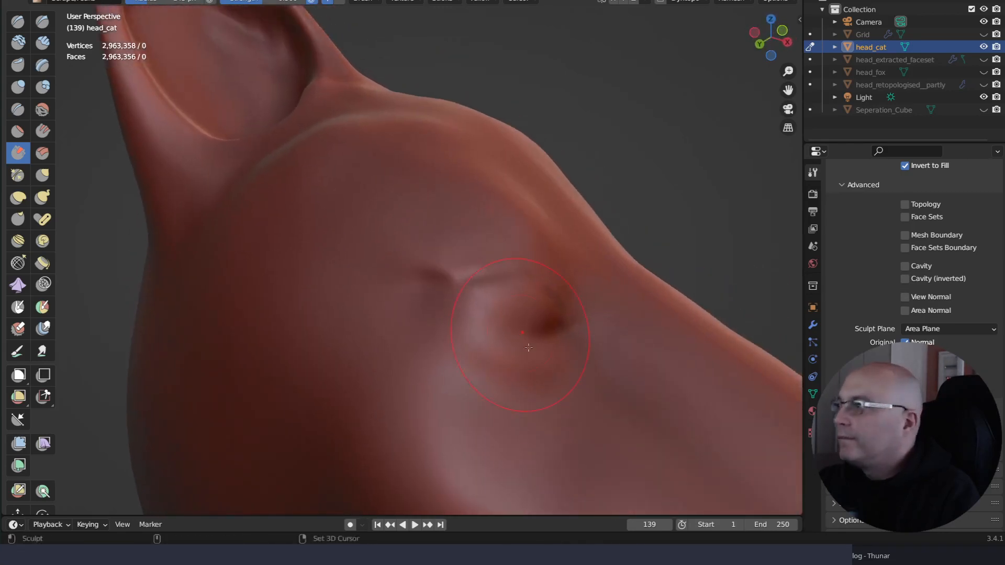
pyautogui.keyDown('ctrl'); pyautogui.moveTo(529, 384); pyautogui.dragTo(563, 321, button='middle'); pyautogui.keyUp('ctrl')
pyautogui.keyDown('shift'); pyautogui.moveTo(563, 320); pyautogui.dragTo(547, 342, button='right'); pyautogui.keyUp('shift')
pyautogui.moveTo(495, 375); pyautogui.dragTo(528, 353, button='right')
pyautogui.moveTo(523, 367)
pyautogui.keyDown('shift'); pyautogui.mouseDown(button='right')
pyautogui.moveTo(511, 347)
pyautogui.moveTo(570, 301)
pyautogui.moveTo(538, 295)
pyautogui.moveTo(539, 327)
pyautogui.mouseUp(button='right'); pyautogui.keyUp('shift')
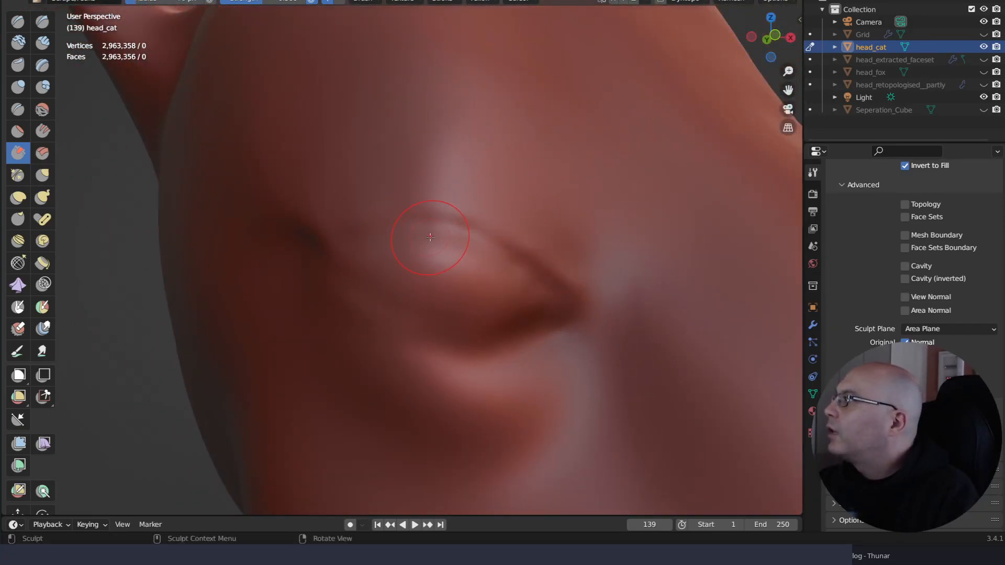
pyautogui.moveTo(429, 237); pyautogui.dragTo(365, 233)
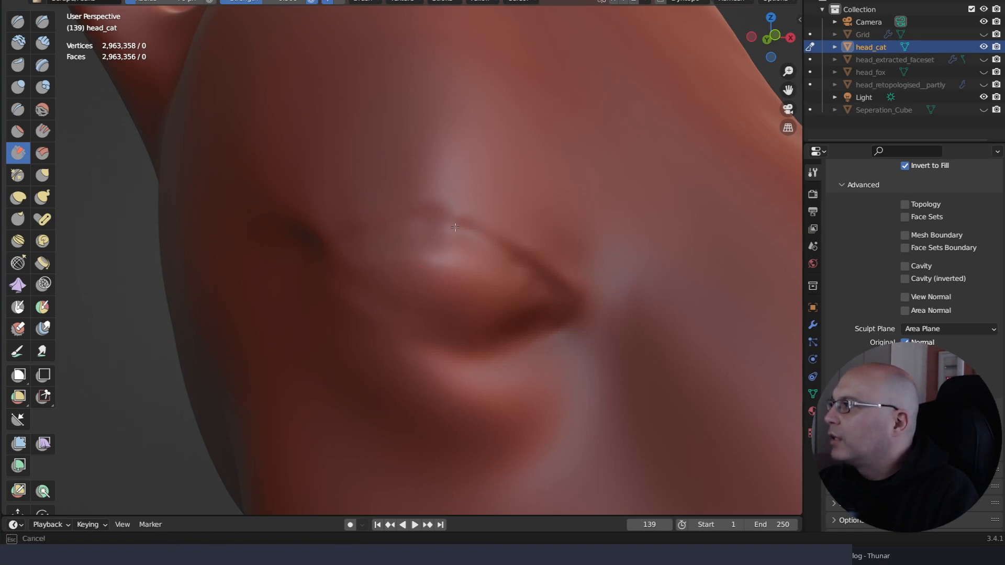
pyautogui.moveTo(454, 227); pyautogui.dragTo(458, 234)
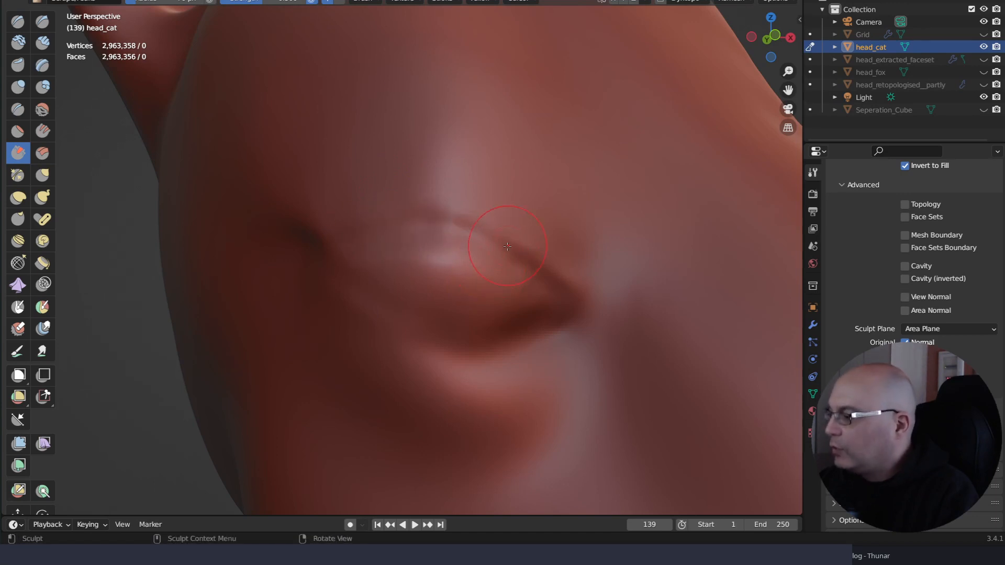
# Refine the upper eyelid fold close up with fine Scrape strokes along its length
pyautogui.keyDown('ctrl'); pyautogui.moveTo(482, 300); pyautogui.dragTo(479, 229, button='right'); pyautogui.keyUp('ctrl')
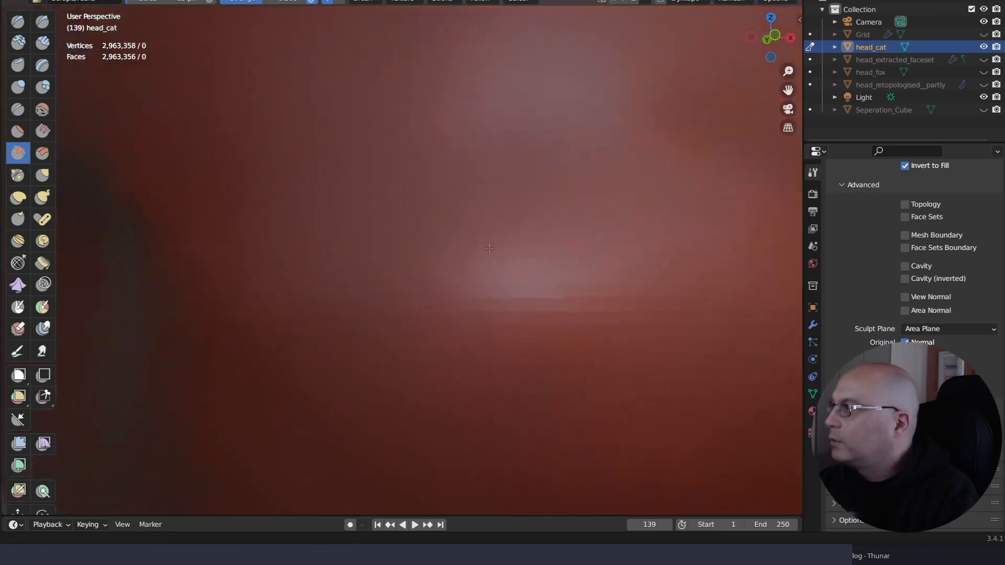
pyautogui.moveTo(518, 158); pyautogui.dragTo(566, 146)
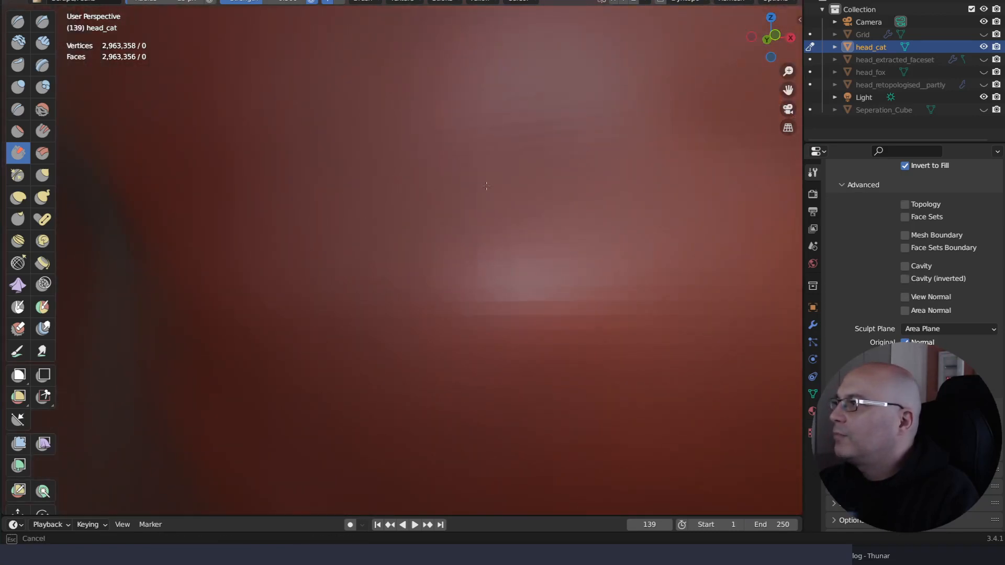
pyautogui.moveTo(486, 186); pyautogui.dragTo(488, 186)
pyautogui.moveTo(488, 187)
pyautogui.mouseDown(button='middle')
pyautogui.moveTo(534, 201)
pyautogui.moveTo(546, 249)
pyautogui.mouseUp(button='middle')
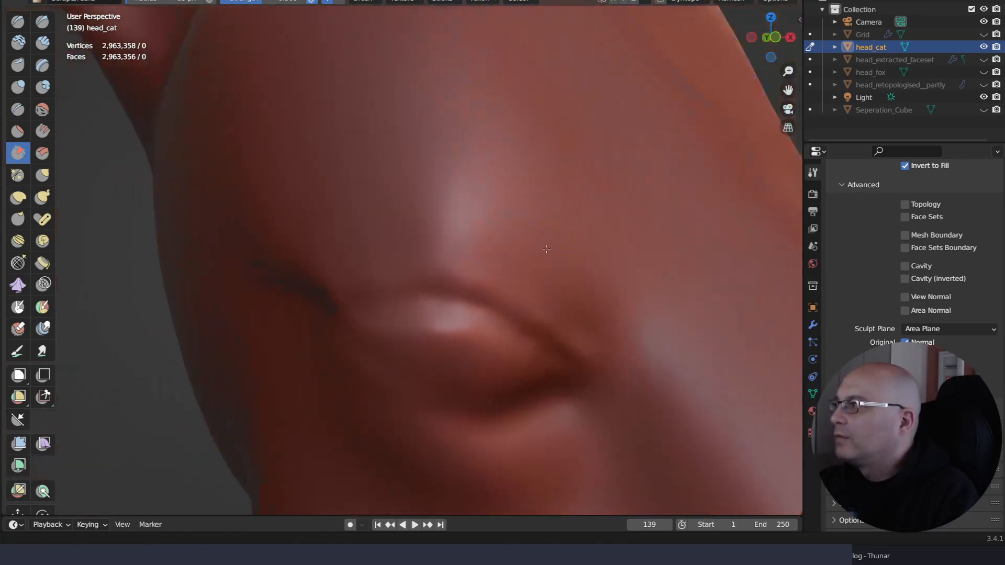
pyautogui.moveTo(420, 300)
pyautogui.mouseDown()
pyautogui.moveTo(411, 271)
pyautogui.moveTo(405, 295)
pyautogui.moveTo(366, 298)
pyautogui.moveTo(484, 300)
pyautogui.moveTo(545, 341)
pyautogui.mouseUp()
# Carve a crisp crease along the upper eyelid with the Clay Strips brush
pyautogui.press('q')
pyautogui.click(496, 242)
pyautogui.moveTo(491, 310); pyautogui.dragTo(545, 348)
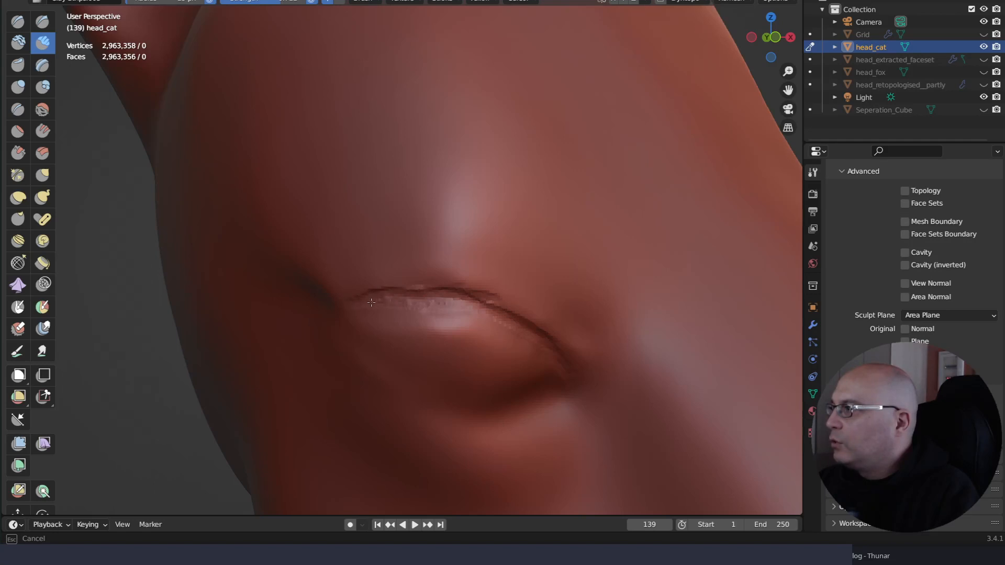
pyautogui.moveTo(371, 302); pyautogui.dragTo(523, 215, button='middle')
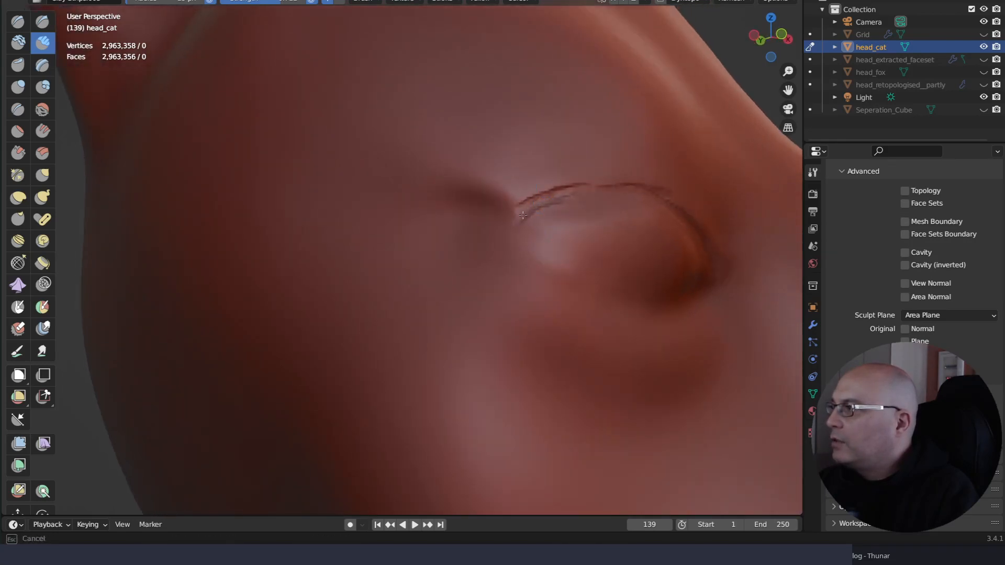
# Outline the lower eyelid with Clay Strips from the outer eye corner around to the inner corner
pyautogui.moveTo(518, 205)
pyautogui.mouseDown()
pyautogui.moveTo(502, 233)
pyautogui.moveTo(533, 277)
pyautogui.moveTo(596, 300)
pyautogui.moveTo(663, 304)
pyautogui.mouseUp()
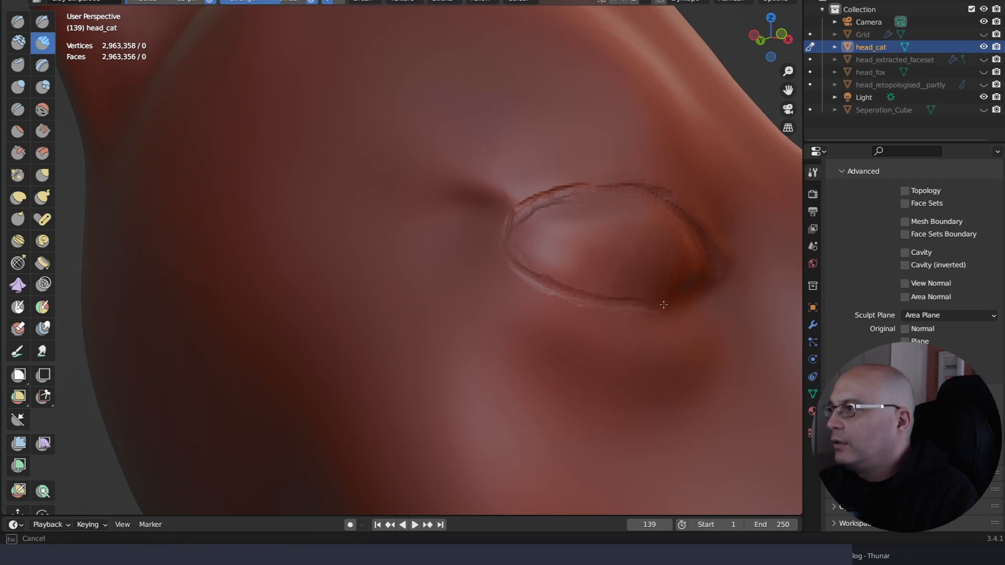
pyautogui.moveTo(723, 276); pyautogui.dragTo(728, 270)
pyautogui.moveTo(579, 288); pyautogui.dragTo(554, 287)
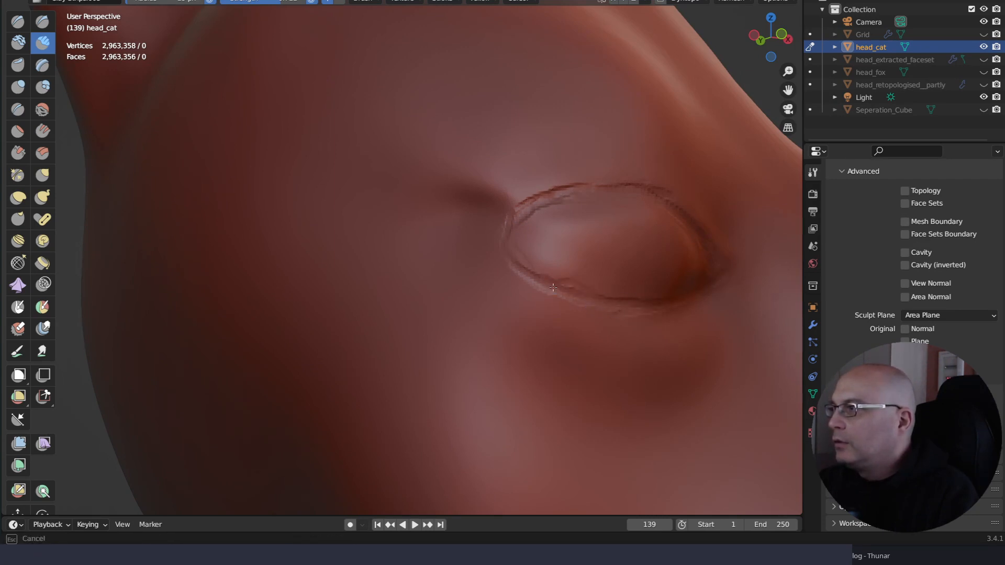
pyautogui.moveTo(674, 301); pyautogui.dragTo(724, 273)
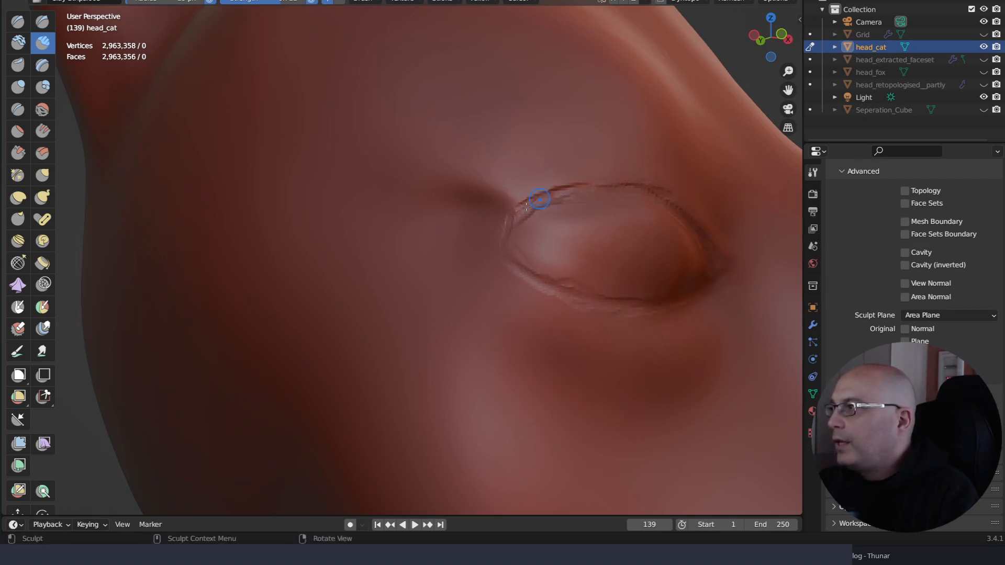
# Add a second line of Clay Strips strokes just above the upper eyelid and around the outer eye corner
pyautogui.moveTo(511, 211); pyautogui.dragTo(540, 191)
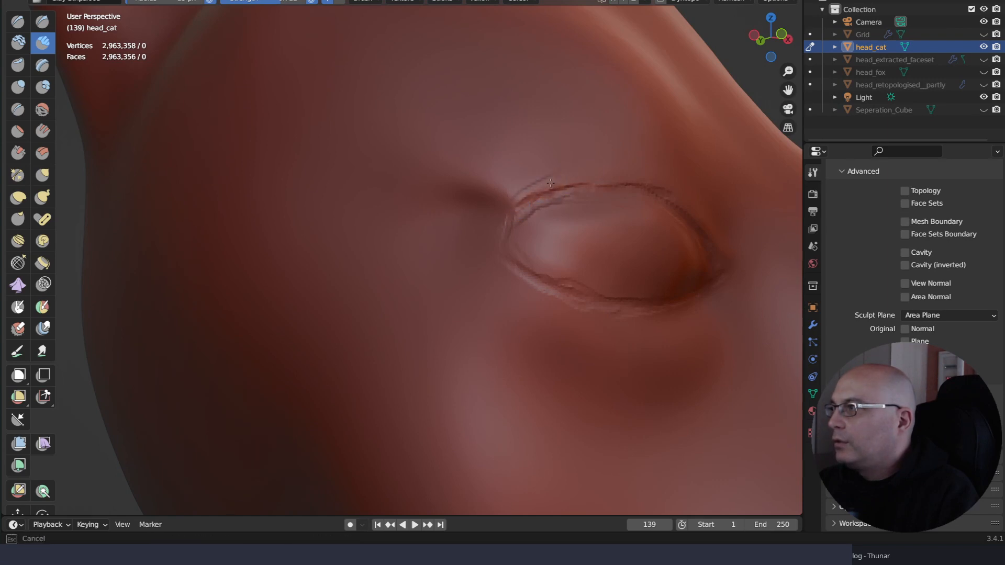
pyautogui.moveTo(608, 177); pyautogui.dragTo(688, 199)
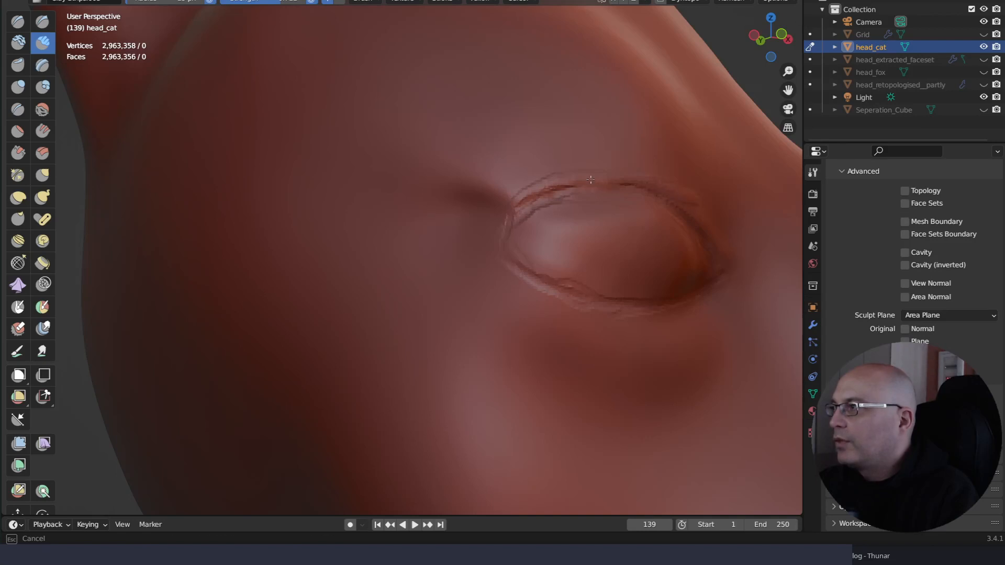
pyautogui.moveTo(521, 199)
pyautogui.mouseDown()
pyautogui.moveTo(501, 226)
pyautogui.moveTo(502, 255)
pyautogui.mouseUp()
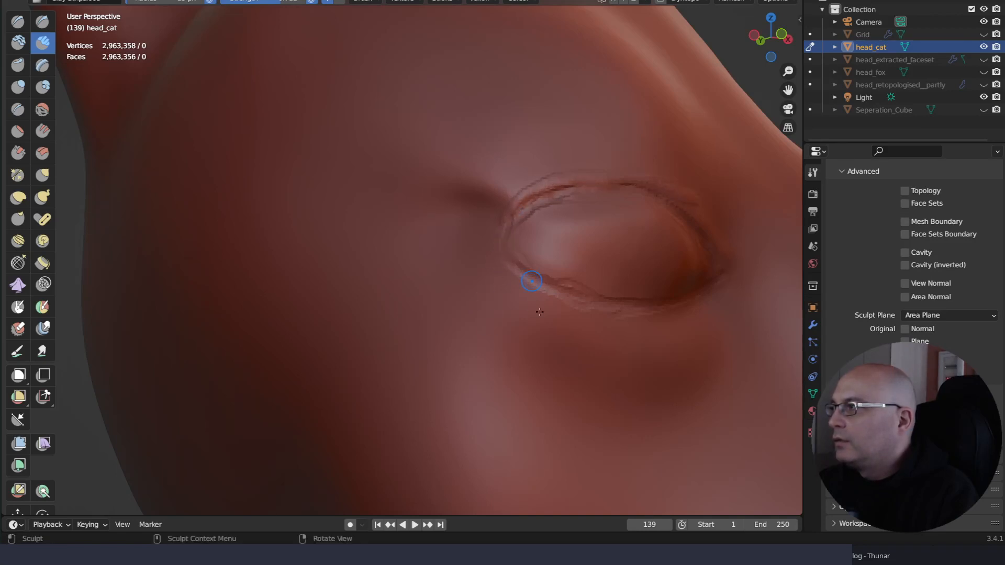
# Enlarge the brush and smooth away the crease running back from the outer corner of the eye
pyautogui.moveTo(565, 313)
pyautogui.mouseDown(button='middle')
pyautogui.moveTo(560, 332)
pyautogui.moveTo(534, 314)
pyautogui.moveTo(626, 320)
pyautogui.moveTo(591, 376)
pyautogui.moveTo(590, 321)
pyautogui.moveTo(559, 361)
pyautogui.moveTo(489, 282)
pyautogui.moveTo(516, 346)
pyautogui.mouseUp(button='middle')
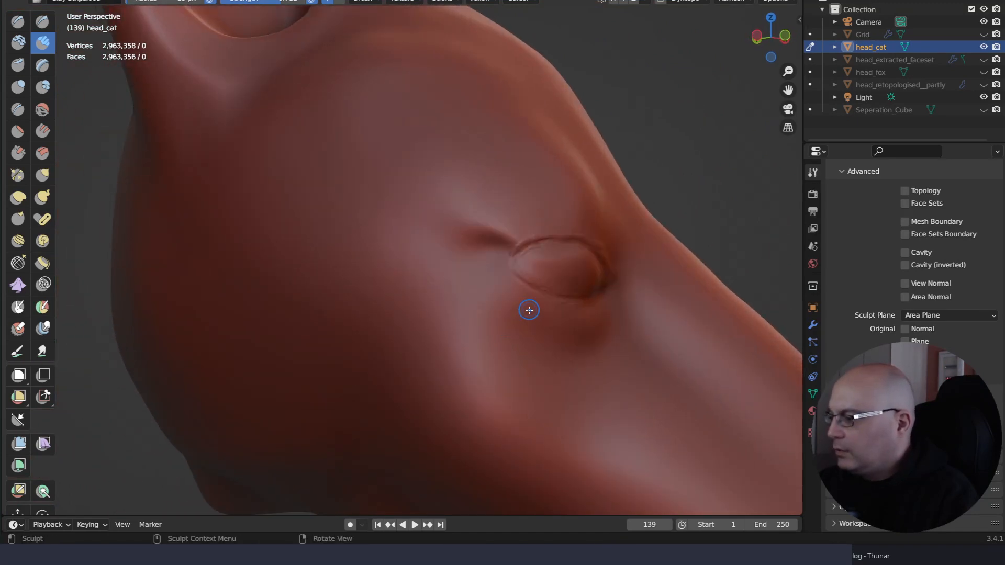
pyautogui.moveTo(491, 250)
pyautogui.keyDown('shift'); pyautogui.mouseDown()
pyautogui.moveTo(500, 250)
pyautogui.moveTo(490, 216)
pyautogui.mouseUp(); pyautogui.keyUp('shift')
pyautogui.press('f')
pyautogui.click(537, 248)
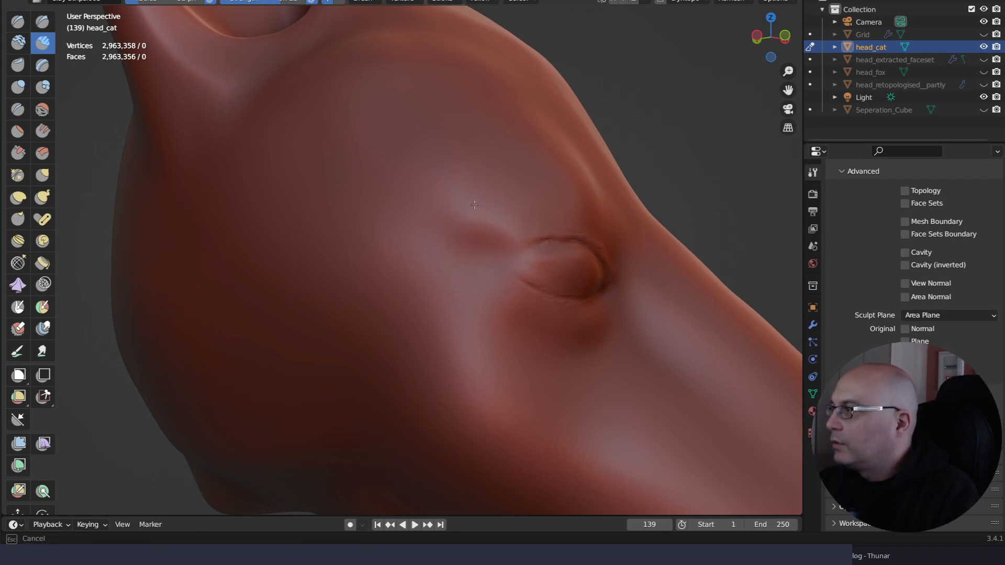
pyautogui.moveTo(494, 276); pyautogui.dragTo(473, 232)
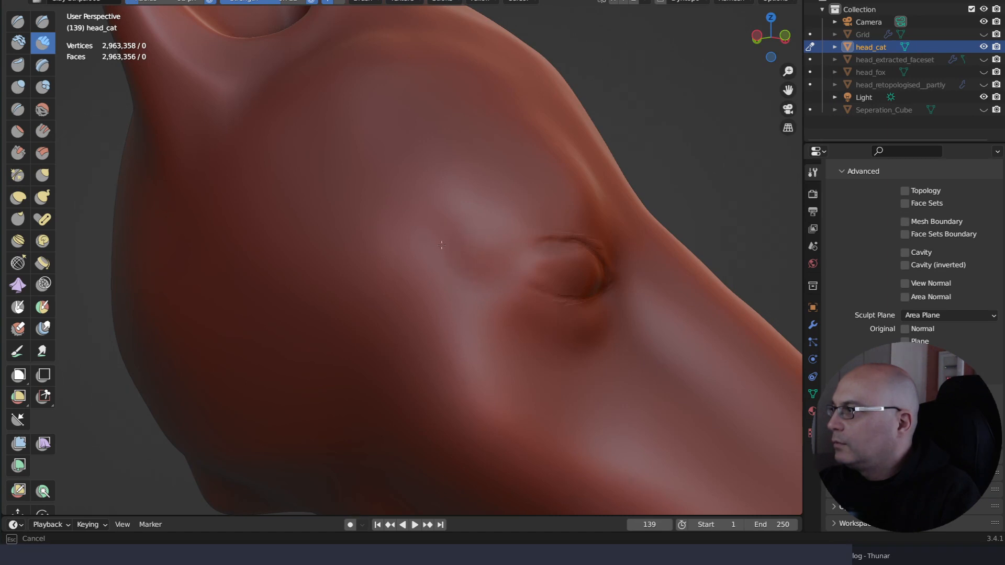
pyautogui.moveTo(441, 245); pyautogui.dragTo(547, 318, button='middle')
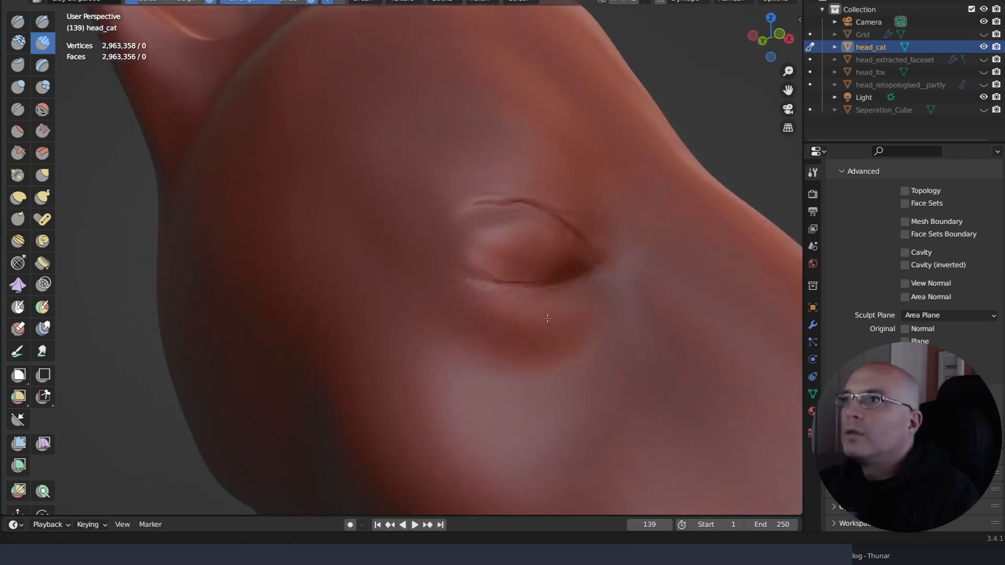
pyautogui.scroll(4, 547, 318)
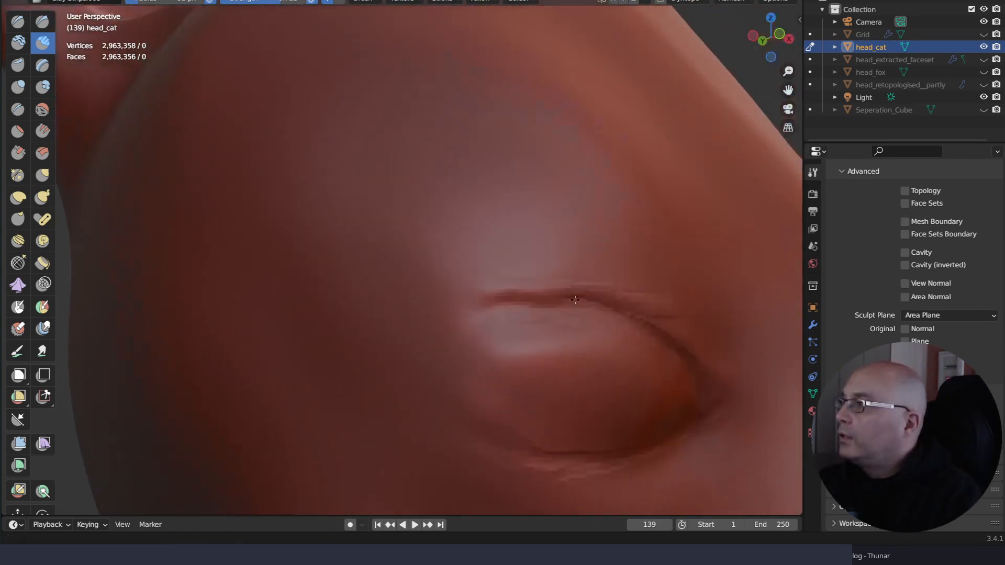
# Extend the upper and lower eyelid lines with Clay Strips until they meet at the outer eye corner
pyautogui.keyDown('shift'); pyautogui.moveTo(575, 300); pyautogui.dragTo(570, 286, button='right'); pyautogui.keyUp('shift')
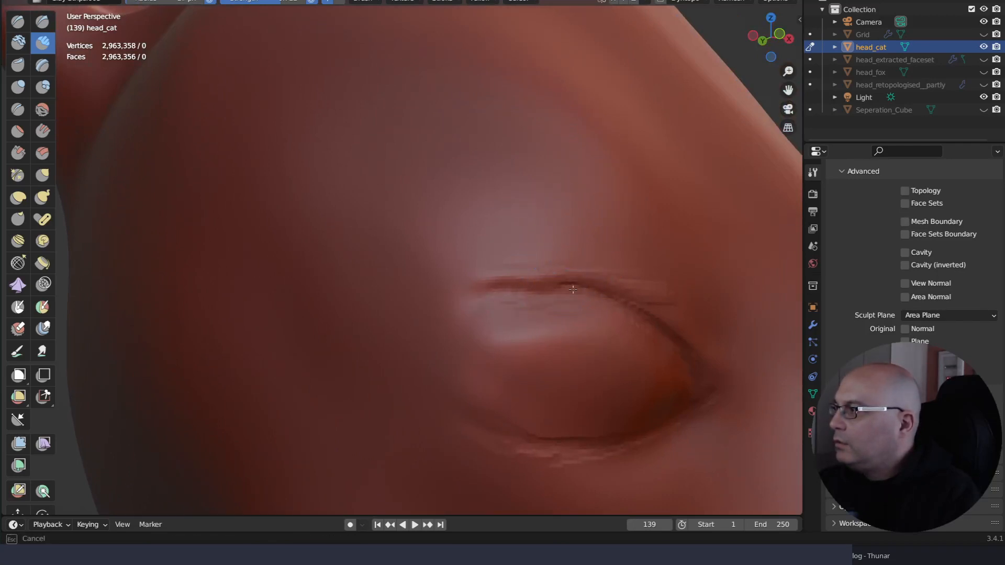
pyautogui.keyDown('ctrl'); pyautogui.moveTo(516, 282); pyautogui.dragTo(447, 310, button='middle'); pyautogui.keyUp('ctrl')
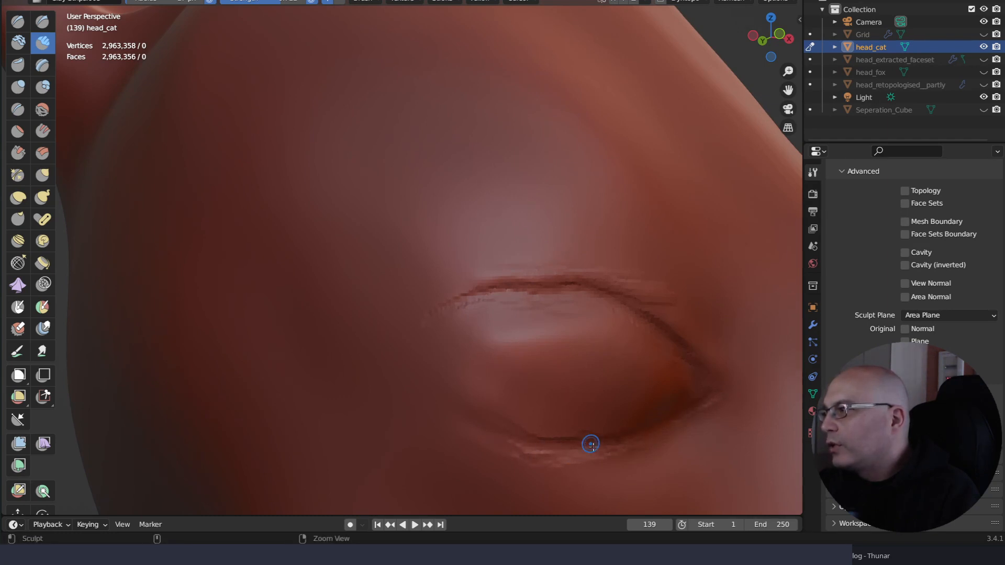
pyautogui.moveTo(487, 432); pyautogui.dragTo(465, 418)
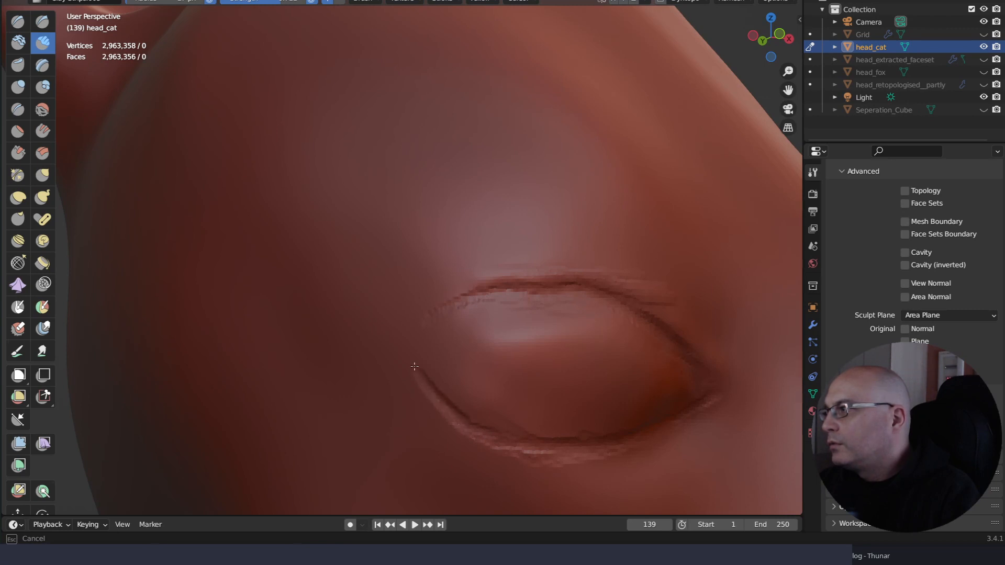
pyautogui.moveTo(415, 366)
pyautogui.mouseDown()
pyautogui.moveTo(438, 314)
pyautogui.moveTo(467, 303)
pyautogui.mouseUp()
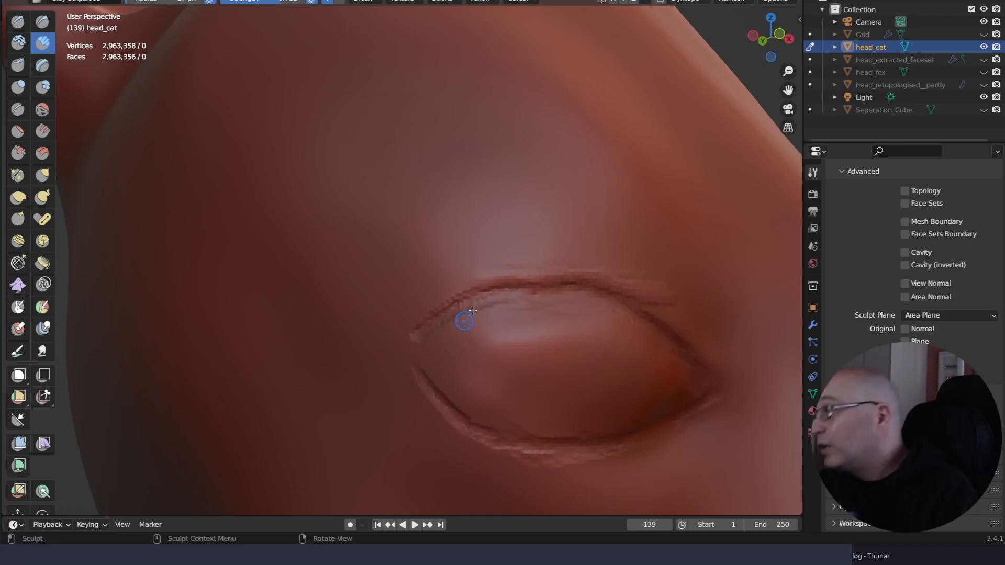
pyautogui.moveTo(410, 346); pyautogui.dragTo(421, 328)
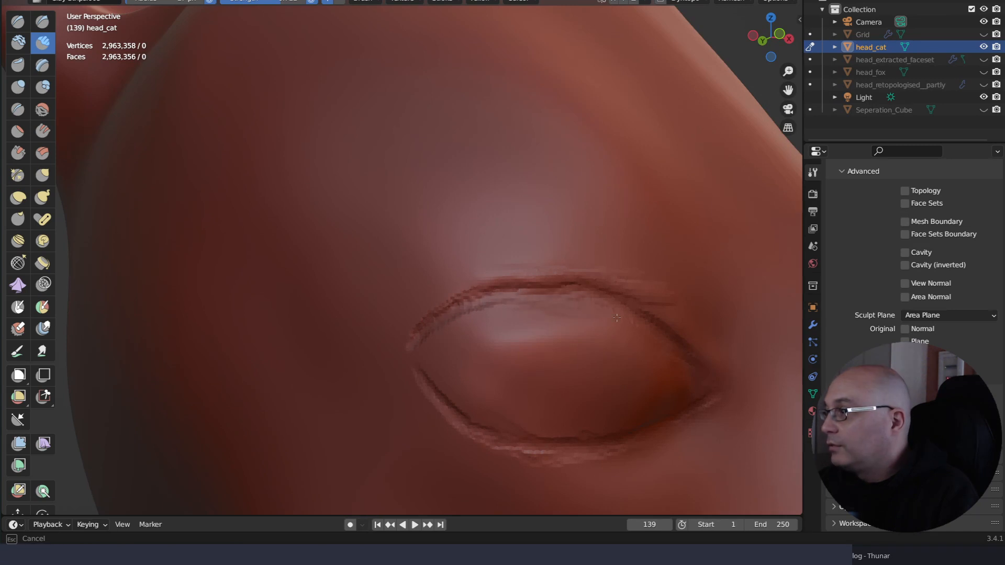
# Deepen the upper eyelid crease toward the inner eye corner and reinforce the lower lid line near the outer corner with Clay Strips
pyautogui.moveTo(648, 320); pyautogui.dragTo(619, 309)
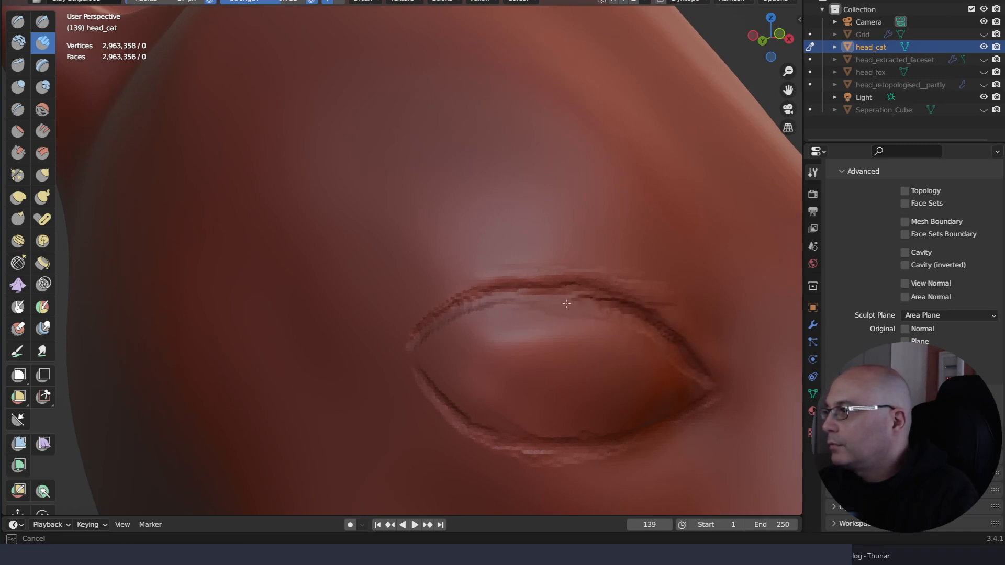
pyautogui.moveTo(567, 304)
pyautogui.mouseDown()
pyautogui.moveTo(457, 308)
pyautogui.moveTo(611, 300)
pyautogui.moveTo(593, 294)
pyautogui.mouseUp()
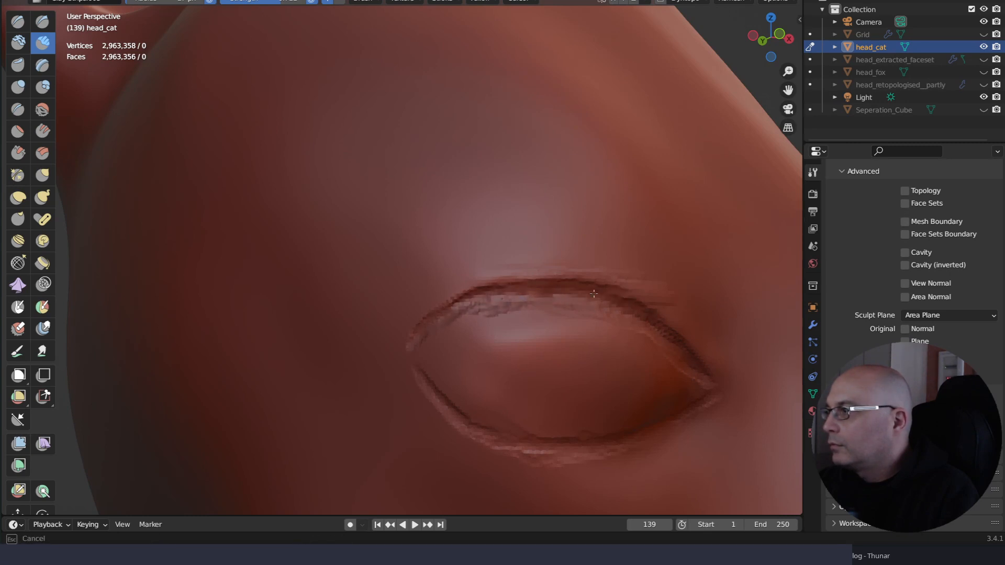
pyautogui.moveTo(676, 337); pyautogui.dragTo(654, 287)
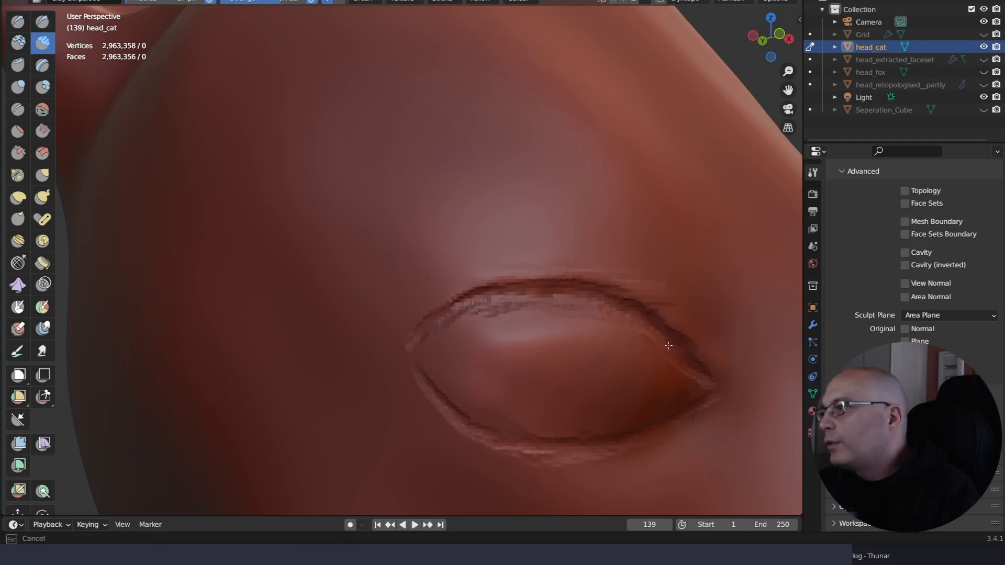
pyautogui.moveTo(655, 328); pyautogui.dragTo(695, 366)
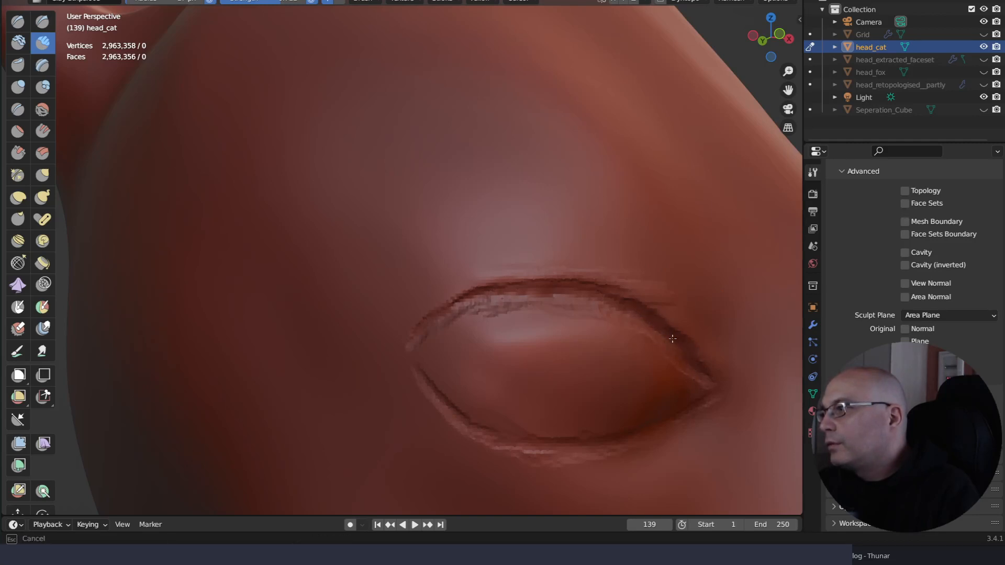
pyautogui.moveTo(647, 328)
pyautogui.mouseDown()
pyautogui.moveTo(595, 366)
pyautogui.moveTo(459, 416)
pyautogui.moveTo(444, 400)
pyautogui.mouseUp()
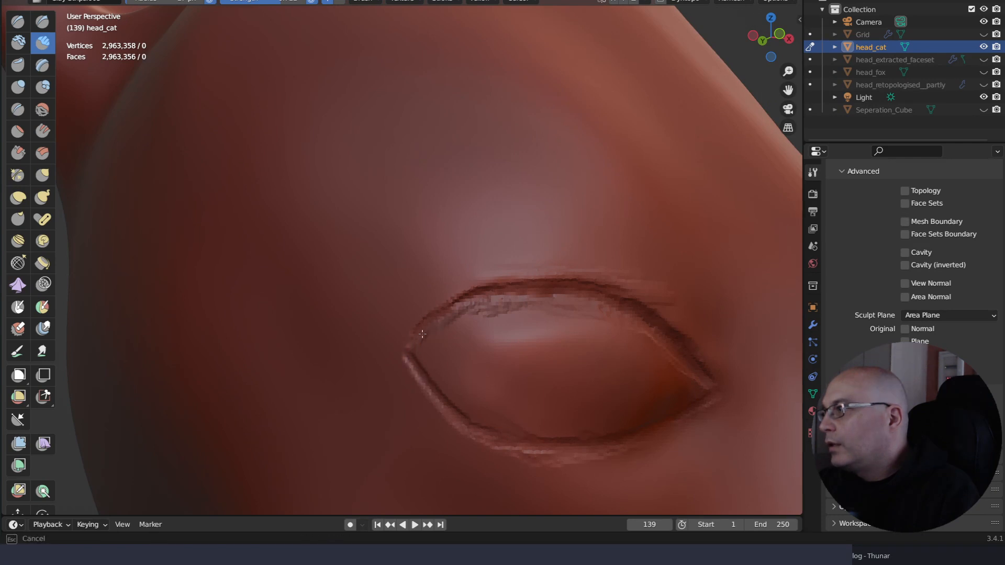
pyautogui.moveTo(427, 325)
pyautogui.mouseDown()
pyautogui.moveTo(500, 288)
pyautogui.moveTo(478, 298)
pyautogui.moveTo(487, 285)
pyautogui.moveTo(563, 276)
pyautogui.moveTo(525, 283)
pyautogui.moveTo(637, 292)
pyautogui.moveTo(699, 357)
pyautogui.moveTo(686, 314)
pyautogui.mouseUp()
# Switch to the Scrape brush and try it on the rough outer part of the upper eyelid crease, comparing the last stroke by undoing and redoing
pyautogui.moveTo(684, 284)
pyautogui.mouseDown(button='middle')
pyautogui.moveTo(680, 265)
pyautogui.moveTo(639, 337)
pyautogui.mouseUp(button='middle')
pyautogui.press('q')
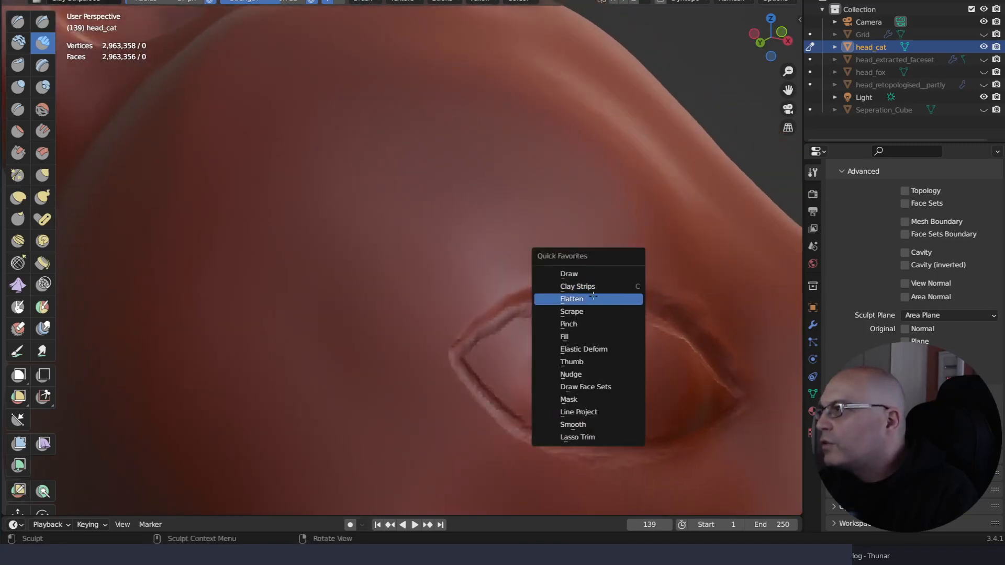
pyautogui.click(591, 299)
pyautogui.scroll(4, 582, 354)
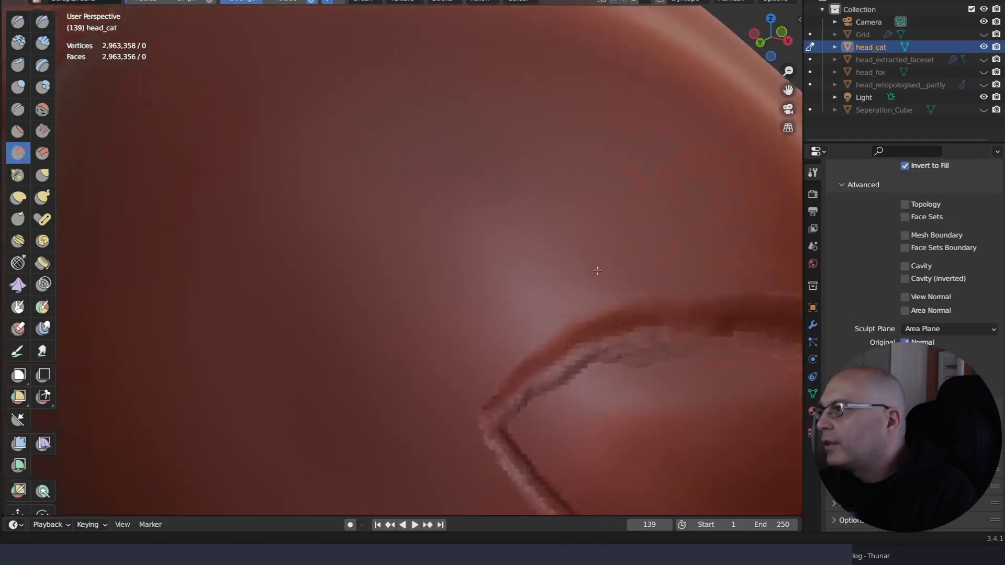
pyautogui.moveTo(582, 355); pyautogui.dragTo(629, 394)
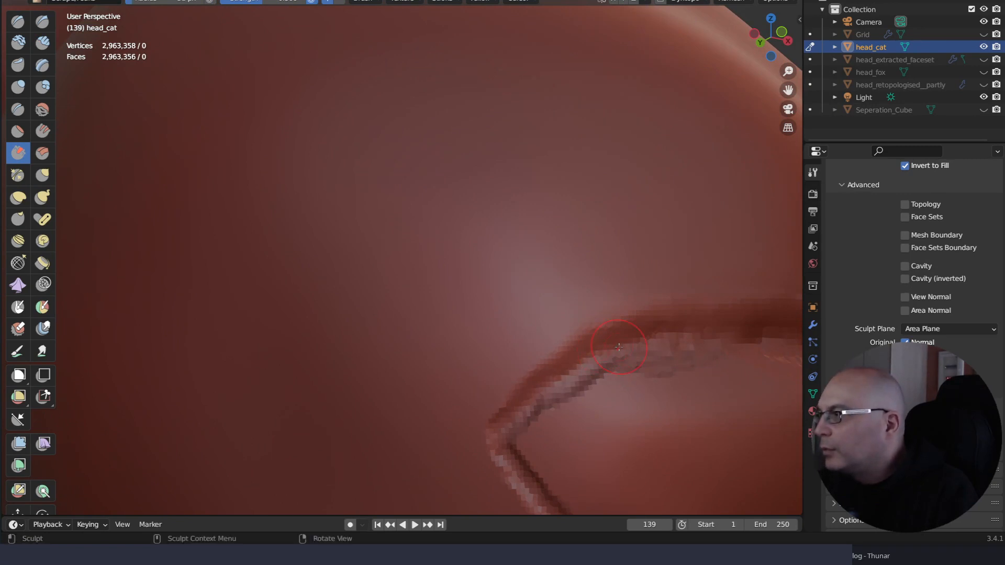
pyautogui.moveTo(568, 354)
pyautogui.mouseDown()
pyautogui.moveTo(570, 341)
pyautogui.moveTo(628, 330)
pyautogui.mouseUp()
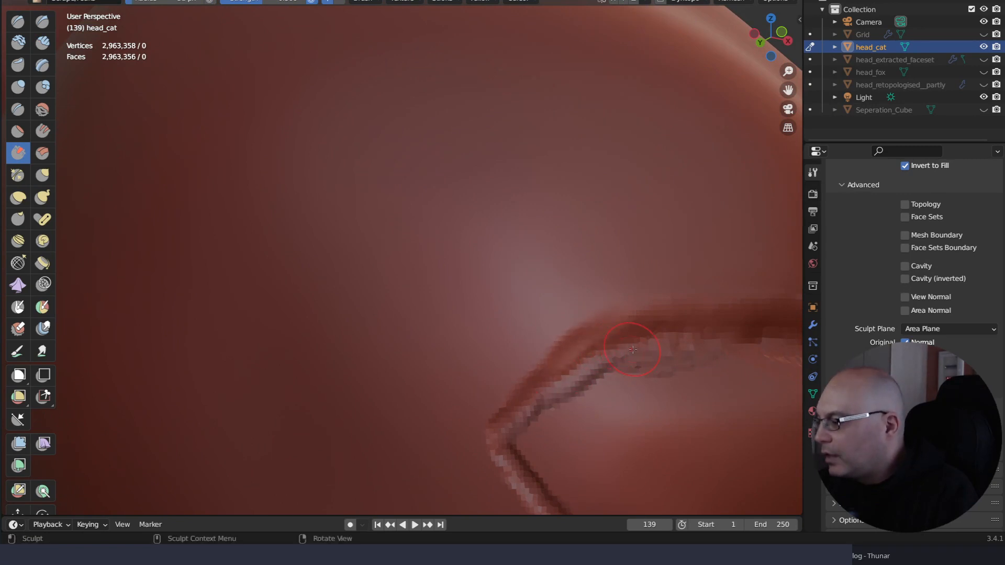
pyautogui.hotkey('ctrl', 'z')
pyautogui.hotkey('ctrl', 'shift', 'z')
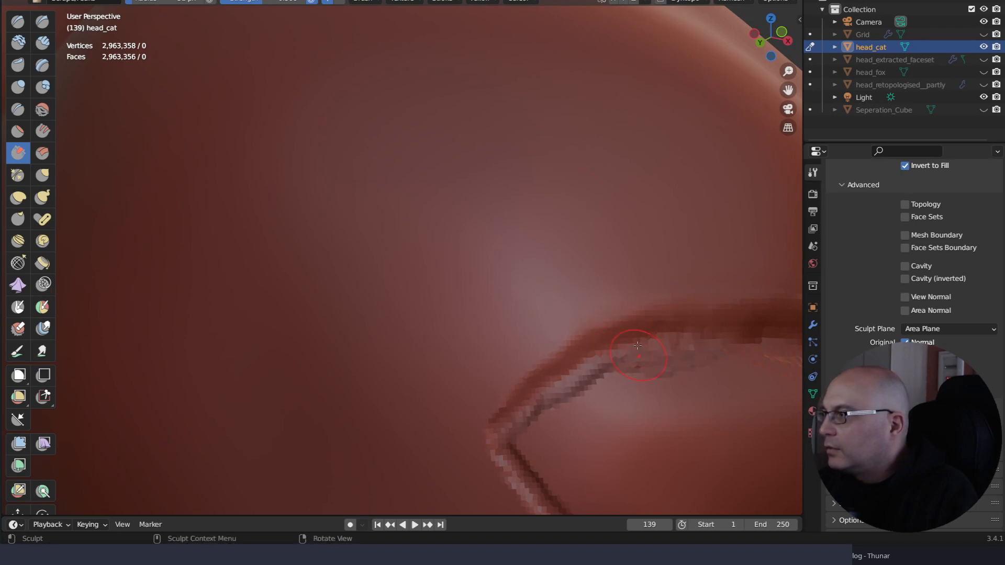
# Scrape the upper eyelid crease into a clean, even band from mid-lid back toward the outer eye corner
pyautogui.keyDown('ctrl'); pyautogui.moveTo(648, 338); pyautogui.dragTo(649, 329, button='right'); pyautogui.keyUp('ctrl')
pyautogui.moveTo(663, 366)
pyautogui.keyDown('shift'); pyautogui.mouseDown(button='right')
pyautogui.moveTo(629, 321)
pyautogui.moveTo(639, 343)
pyautogui.moveTo(633, 335)
pyautogui.mouseUp(button='right'); pyautogui.keyUp('shift')
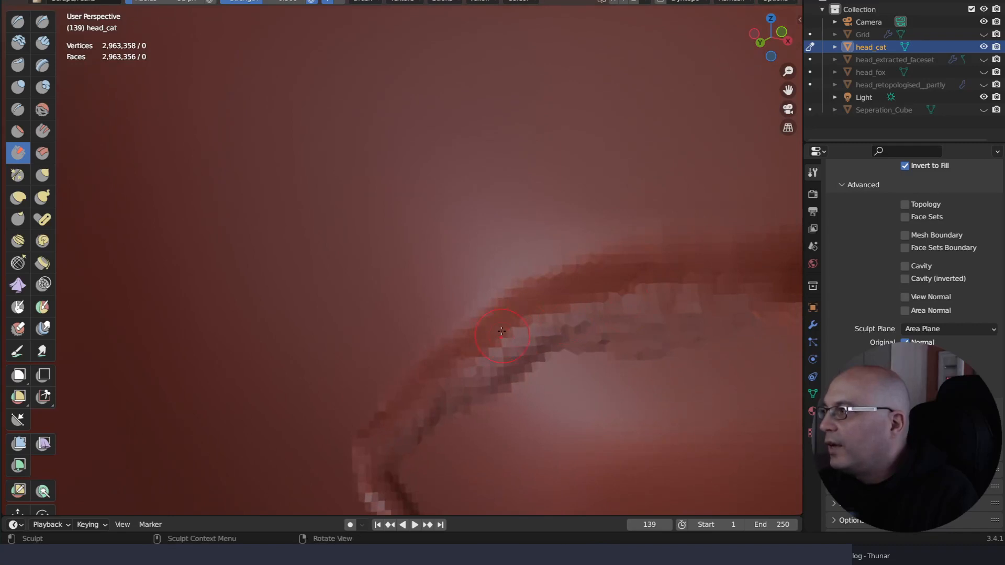
pyautogui.moveTo(523, 308); pyautogui.dragTo(517, 310)
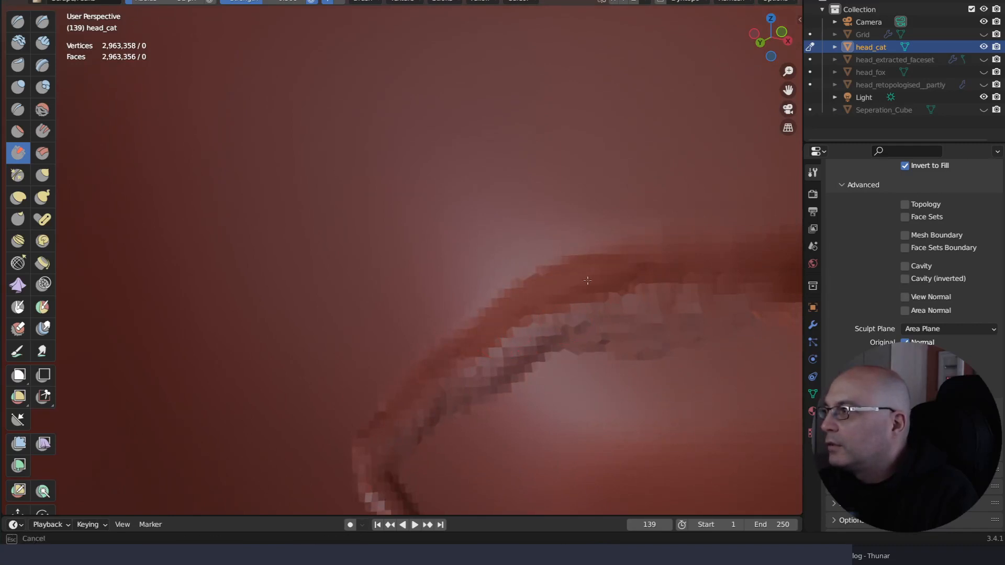
pyautogui.moveTo(547, 306); pyautogui.dragTo(686, 281)
pyautogui.moveTo(571, 286); pyautogui.dragTo(616, 278)
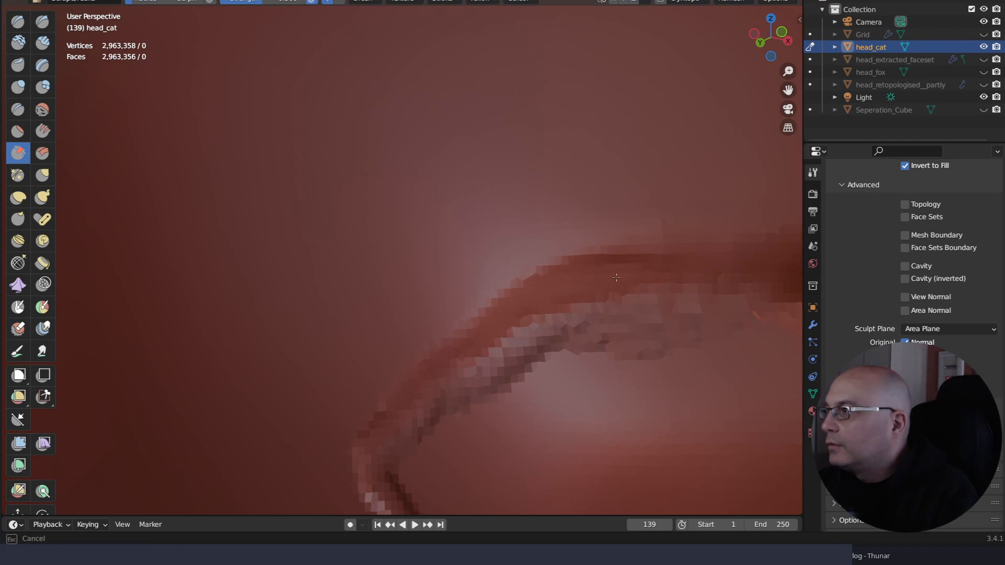
pyautogui.moveTo(682, 281); pyautogui.dragTo(687, 280)
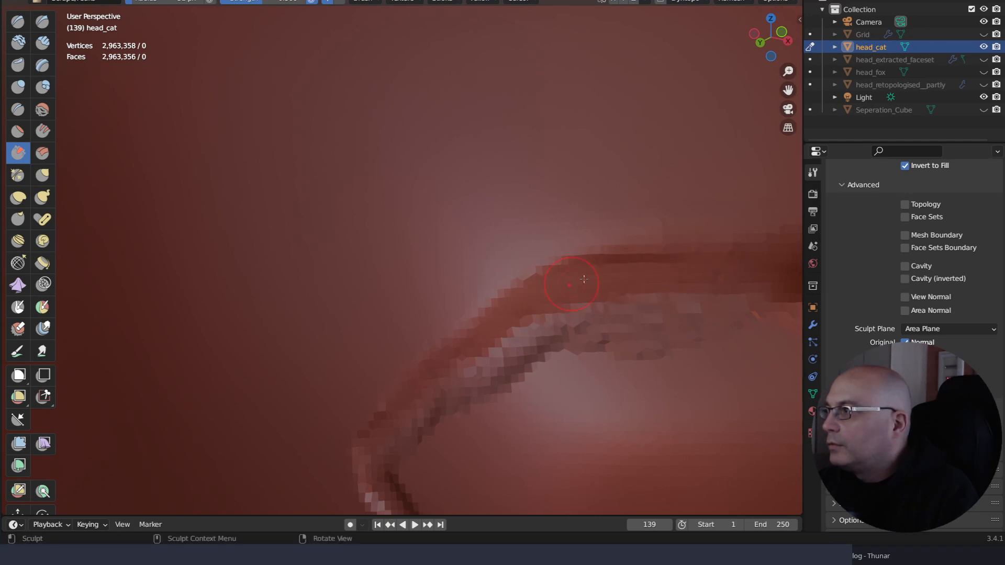
pyautogui.moveTo(500, 326); pyautogui.dragTo(448, 370)
# Scrape the skin edge just above the upper eyelid crease near the outer eye corner
pyautogui.moveTo(581, 347)
pyautogui.mouseDown(button='middle')
pyautogui.moveTo(602, 363)
pyautogui.moveTo(590, 333)
pyautogui.mouseUp(button='middle')
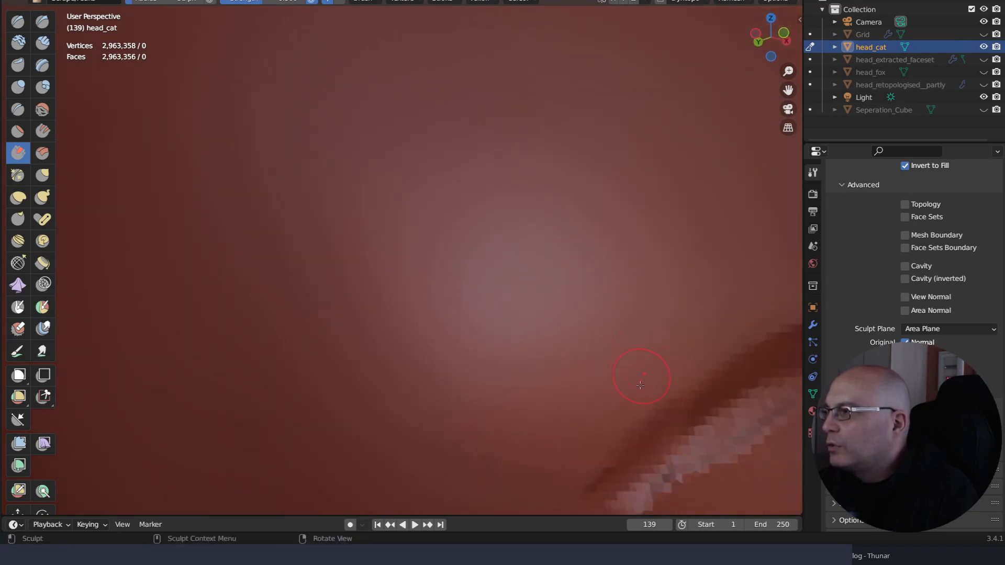
pyautogui.moveTo(640, 385); pyautogui.dragTo(736, 325)
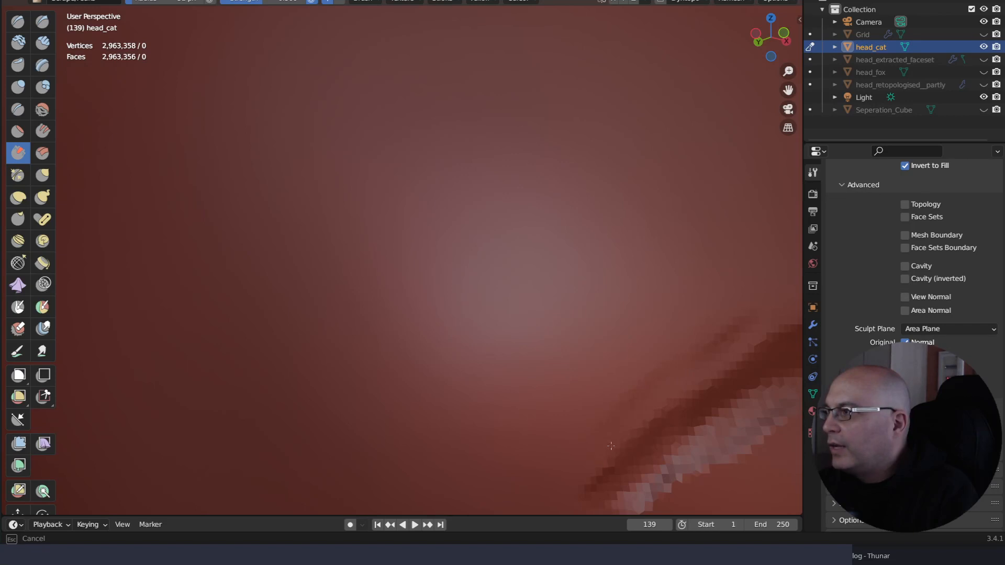
pyautogui.moveTo(657, 415); pyautogui.dragTo(694, 361)
pyautogui.moveTo(628, 298)
pyautogui.keyDown('ctrl'); pyautogui.mouseDown(button='middle')
pyautogui.moveTo(622, 387)
pyautogui.moveTo(628, 356)
pyautogui.mouseUp(button='middle'); pyautogui.keyUp('ctrl')
# Scrape the skin along the top edge of the upper eyelid crease and even out the middle of its groove
pyautogui.keyDown('shift'); pyautogui.moveTo(638, 277); pyautogui.dragTo(558, 370, button='middle'); pyautogui.keyUp('shift')
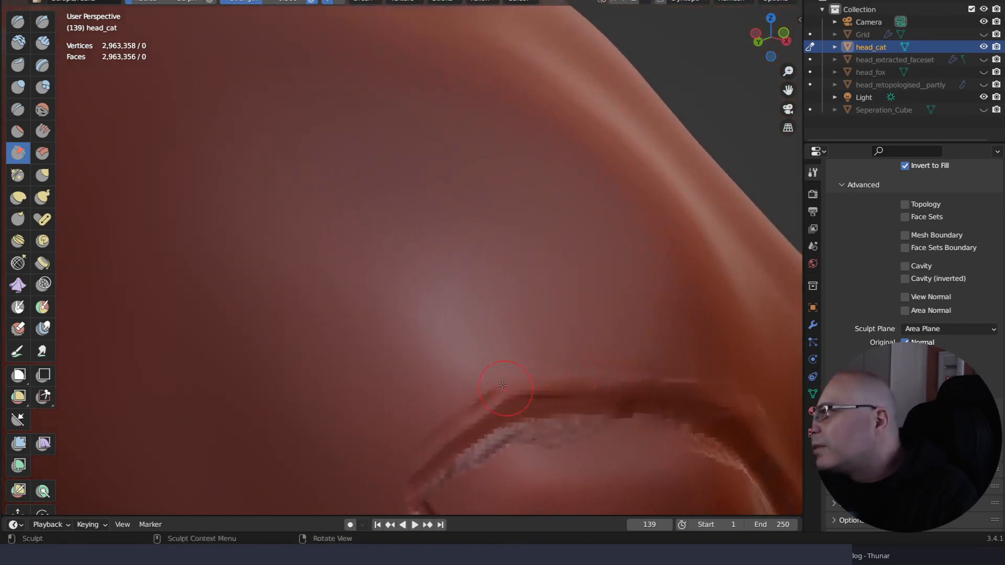
pyautogui.moveTo(519, 387); pyautogui.dragTo(507, 379)
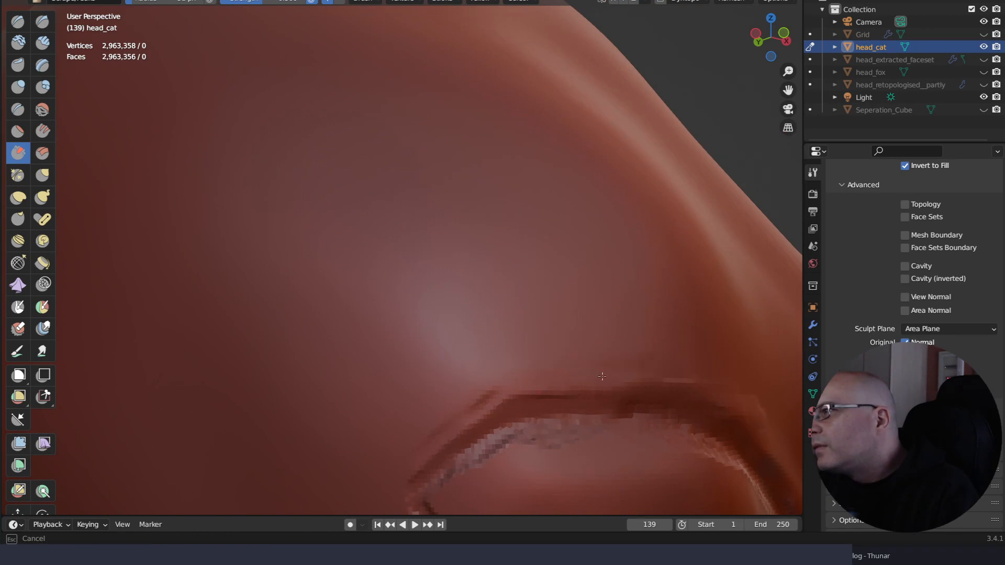
pyautogui.moveTo(699, 378); pyautogui.dragTo(713, 386)
pyautogui.moveTo(644, 378); pyautogui.dragTo(722, 389)
pyautogui.moveTo(646, 375); pyautogui.dragTo(725, 389)
pyautogui.moveTo(526, 416); pyautogui.dragTo(675, 415)
pyautogui.moveTo(611, 407)
pyautogui.mouseDown()
pyautogui.moveTo(665, 412)
pyautogui.moveTo(640, 410)
pyautogui.mouseUp()
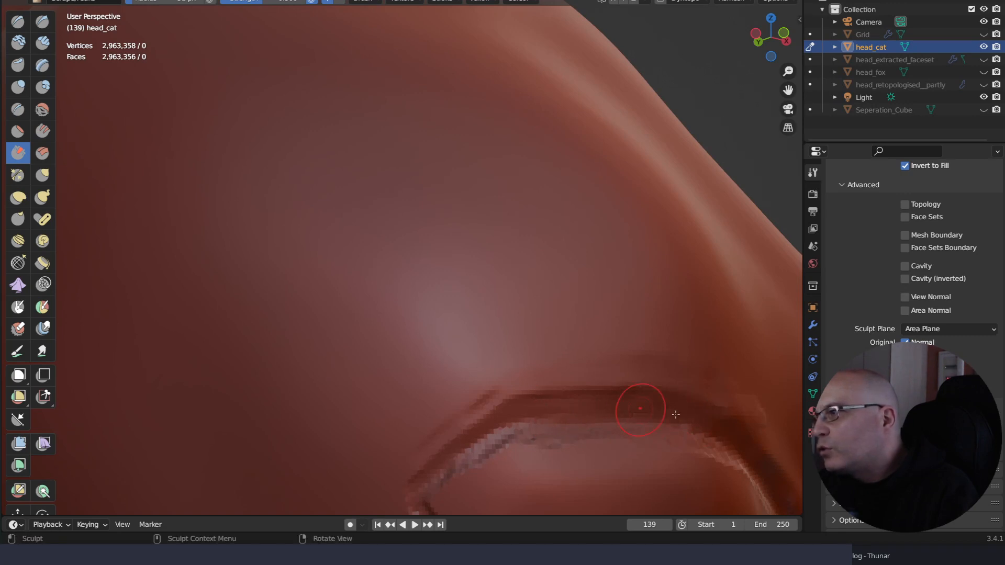
# Scrape the upper eyelid groove smooth from mid-lid down toward the inner eye corner
pyautogui.moveTo(666, 366)
pyautogui.mouseDown(button='middle')
pyautogui.moveTo(629, 357)
pyautogui.moveTo(599, 307)
pyautogui.moveTo(556, 362)
pyautogui.mouseUp(button='middle')
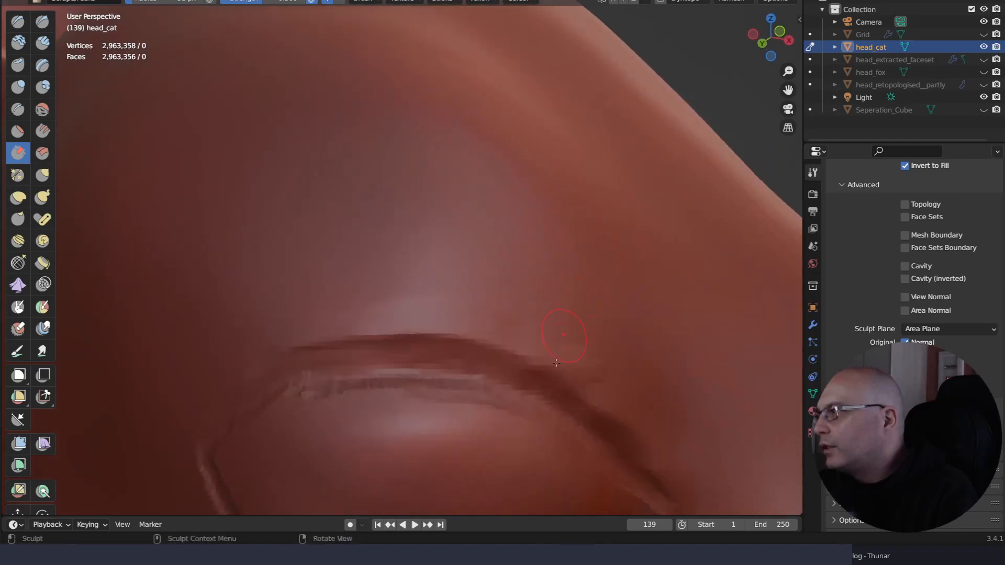
pyautogui.moveTo(446, 358); pyautogui.dragTo(445, 363)
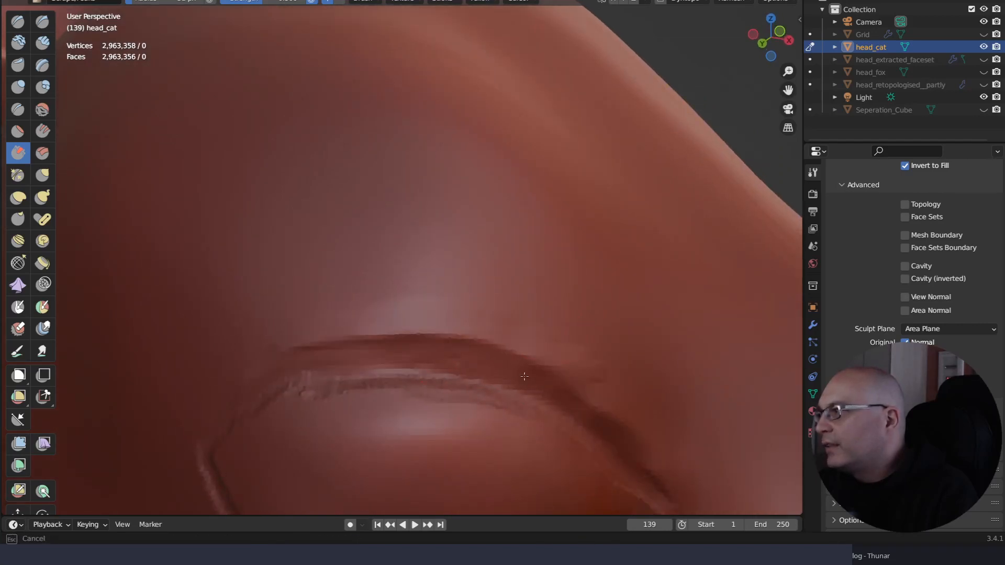
pyautogui.moveTo(559, 404); pyautogui.dragTo(633, 413)
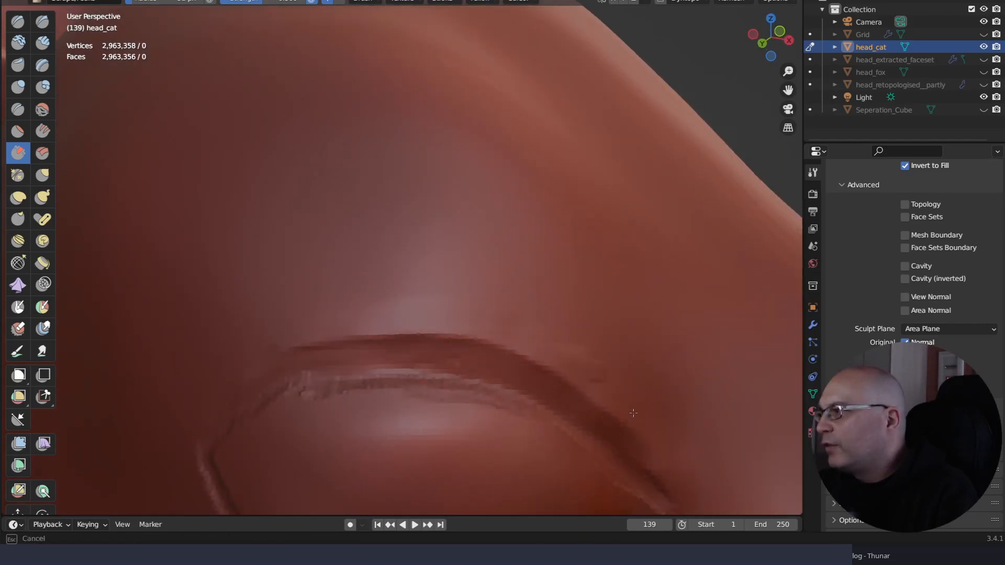
# Scrape the skin above the upper eyelid crease smooth, from the eye's pointed corner to the middle of the brow area
pyautogui.moveTo(690, 459)
pyautogui.mouseDown()
pyautogui.moveTo(638, 459)
pyautogui.moveTo(672, 494)
pyautogui.mouseUp()
pyautogui.moveTo(578, 375); pyautogui.dragTo(661, 443)
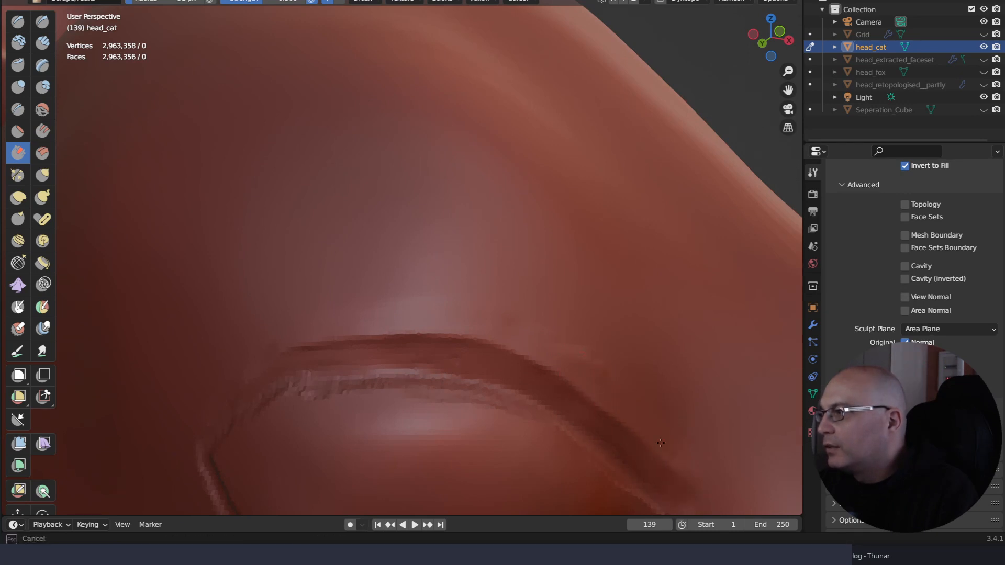
pyautogui.moveTo(553, 348); pyautogui.dragTo(534, 333)
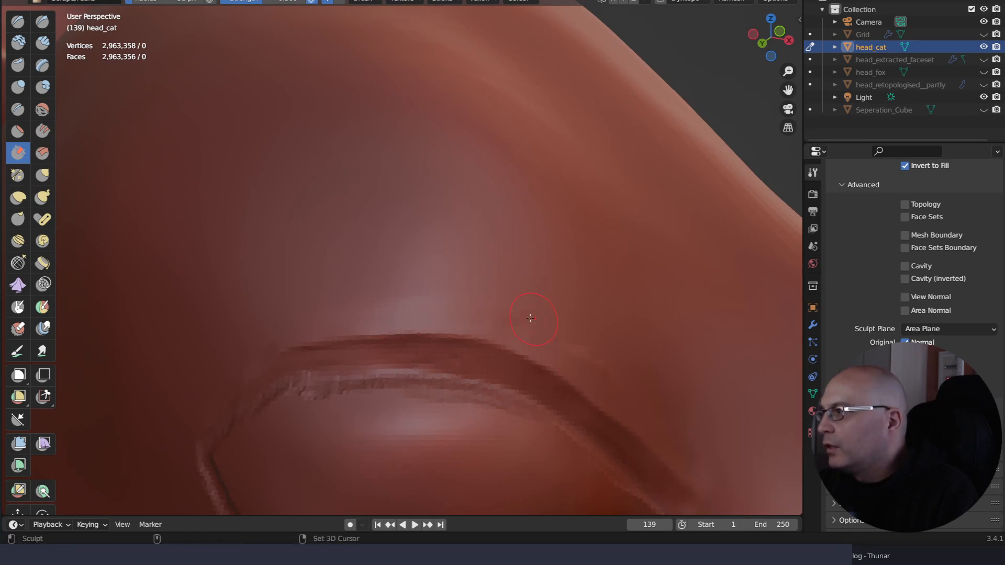
pyautogui.moveTo(586, 352); pyautogui.dragTo(508, 304)
pyautogui.moveTo(385, 281); pyautogui.dragTo(553, 400)
# Scrape along the upper eyelid band to flatten it between its crease and the eyeball, down to the blunt eye corner
pyautogui.moveTo(609, 437); pyautogui.dragTo(583, 432)
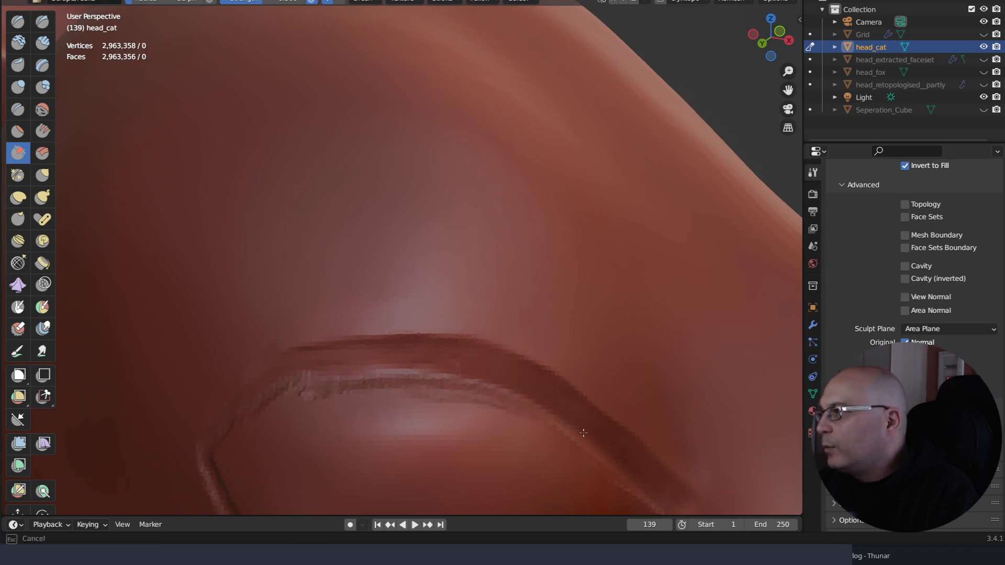
pyautogui.moveTo(506, 376); pyautogui.dragTo(472, 357)
pyautogui.moveTo(372, 355)
pyautogui.mouseDown()
pyautogui.moveTo(357, 353)
pyautogui.moveTo(402, 356)
pyautogui.mouseUp()
pyautogui.moveTo(317, 360)
pyautogui.mouseDown()
pyautogui.moveTo(258, 389)
pyautogui.moveTo(248, 406)
pyautogui.mouseUp()
pyautogui.moveTo(385, 398)
pyautogui.mouseDown(button='right')
pyautogui.moveTo(416, 406)
pyautogui.moveTo(402, 389)
pyautogui.mouseUp(button='right')
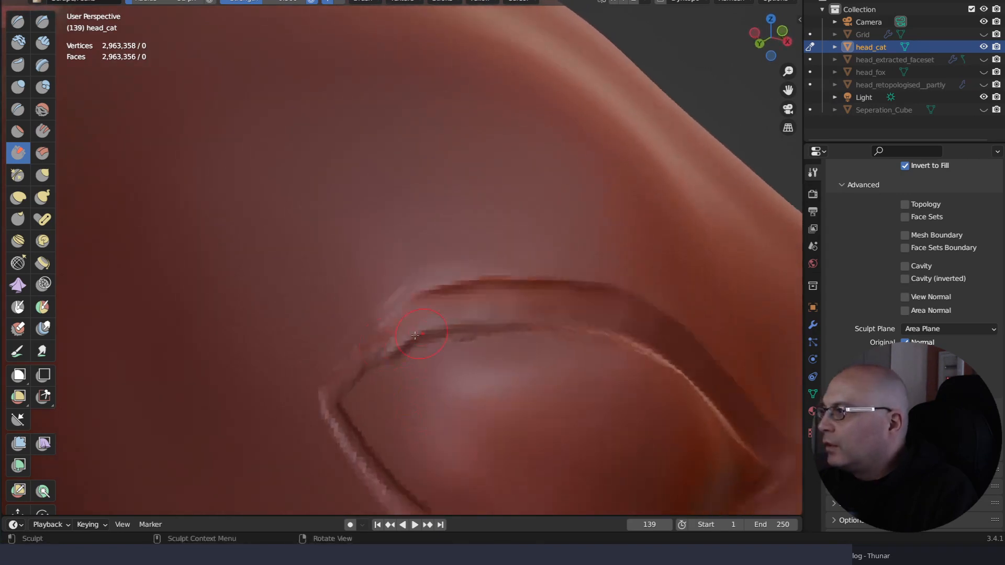
pyautogui.moveTo(415, 336); pyautogui.dragTo(369, 343)
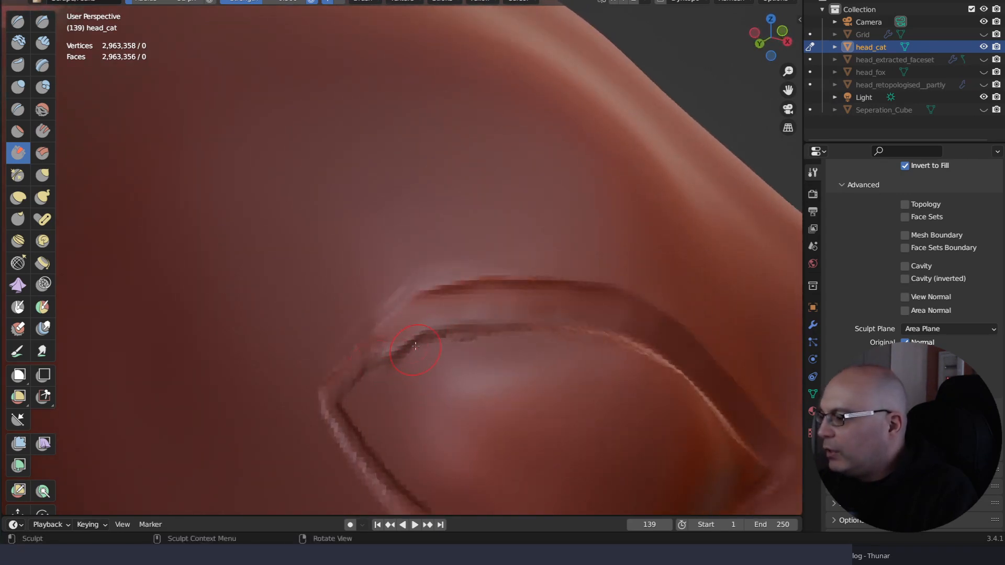
# Extend the upper eyelid band and its crease around the blunt eye corner with the Clay Strips brush
pyautogui.hotkey('shift', 'space')
pyautogui.click(403, 322)
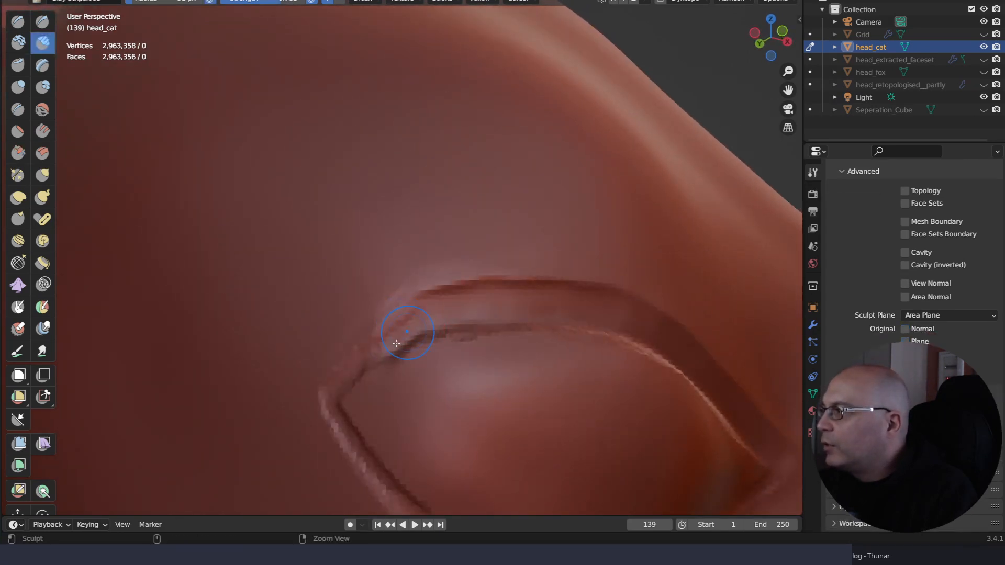
pyautogui.moveTo(396, 343)
pyautogui.mouseDown()
pyautogui.moveTo(417, 311)
pyautogui.moveTo(471, 305)
pyautogui.moveTo(437, 300)
pyautogui.mouseUp()
pyautogui.moveTo(402, 349); pyautogui.dragTo(361, 362)
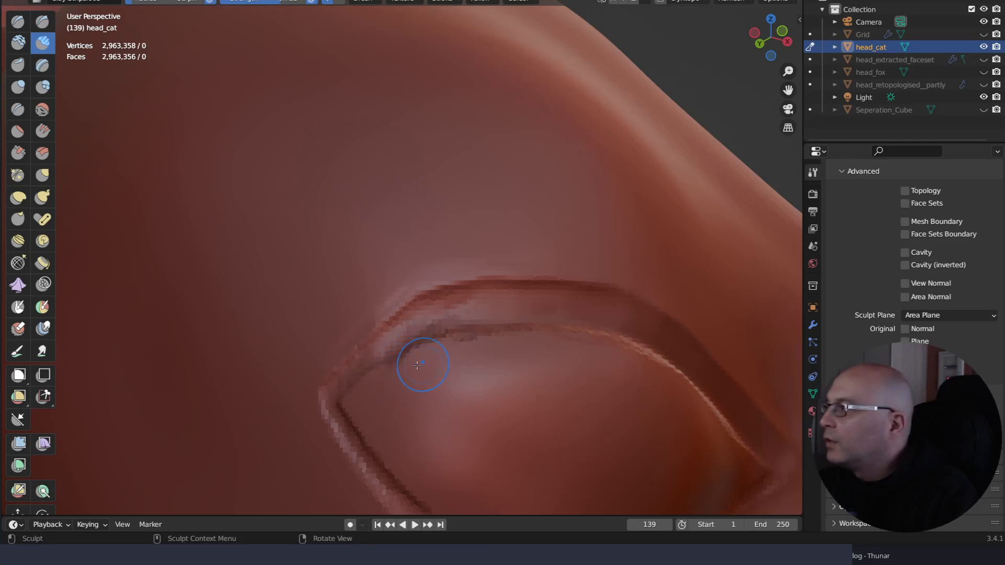
pyautogui.moveTo(445, 335)
pyautogui.mouseDown(button='middle')
pyautogui.moveTo(488, 376)
pyautogui.moveTo(441, 369)
pyautogui.mouseUp(button='middle')
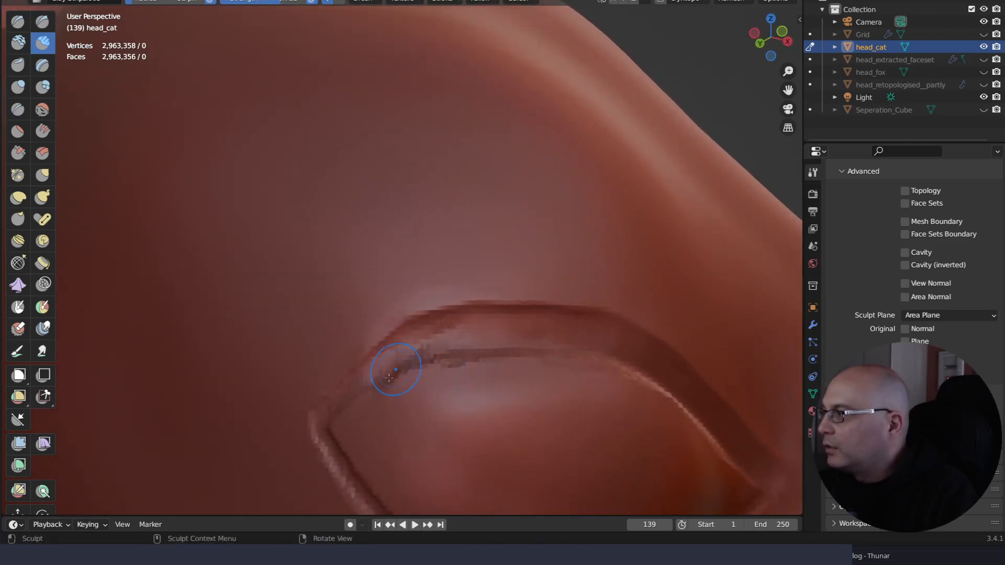
pyautogui.moveTo(408, 404)
pyautogui.mouseDown(button='middle')
pyautogui.moveTo(429, 378)
pyautogui.moveTo(449, 385)
pyautogui.moveTo(449, 398)
pyautogui.mouseUp(button='middle')
# Flatten the rough clay on the upper eyelid near the blunt eye corner with the Scrape brush
pyautogui.press('q')
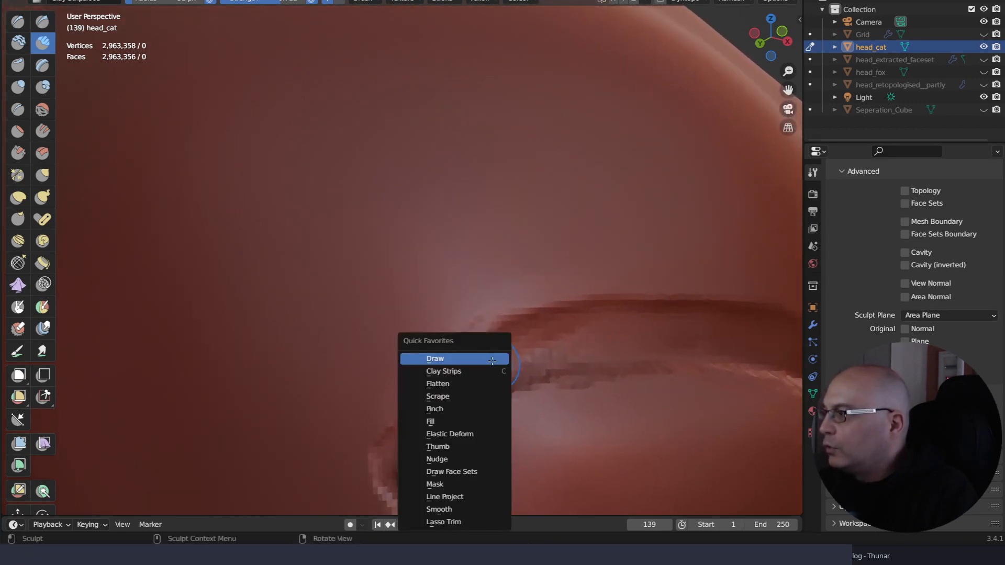
pyautogui.click(475, 397)
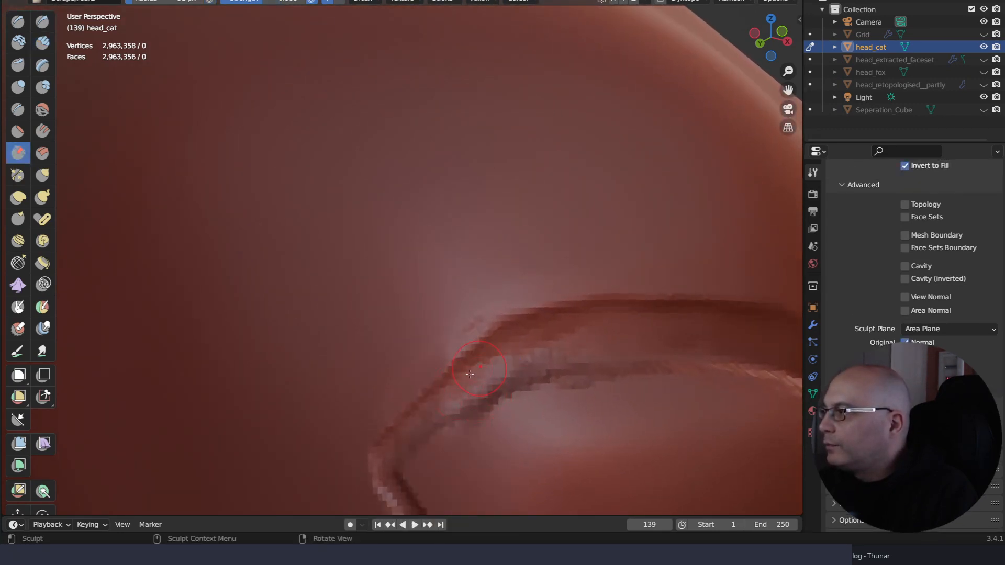
pyautogui.moveTo(444, 391); pyautogui.dragTo(445, 385)
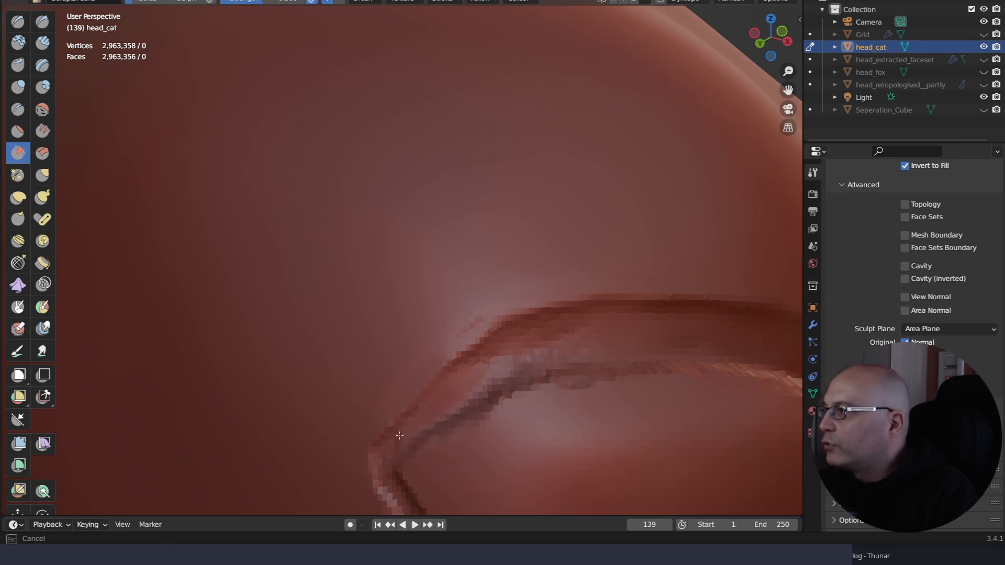
pyautogui.moveTo(400, 435)
pyautogui.mouseDown()
pyautogui.moveTo(506, 342)
pyautogui.moveTo(499, 356)
pyautogui.mouseUp()
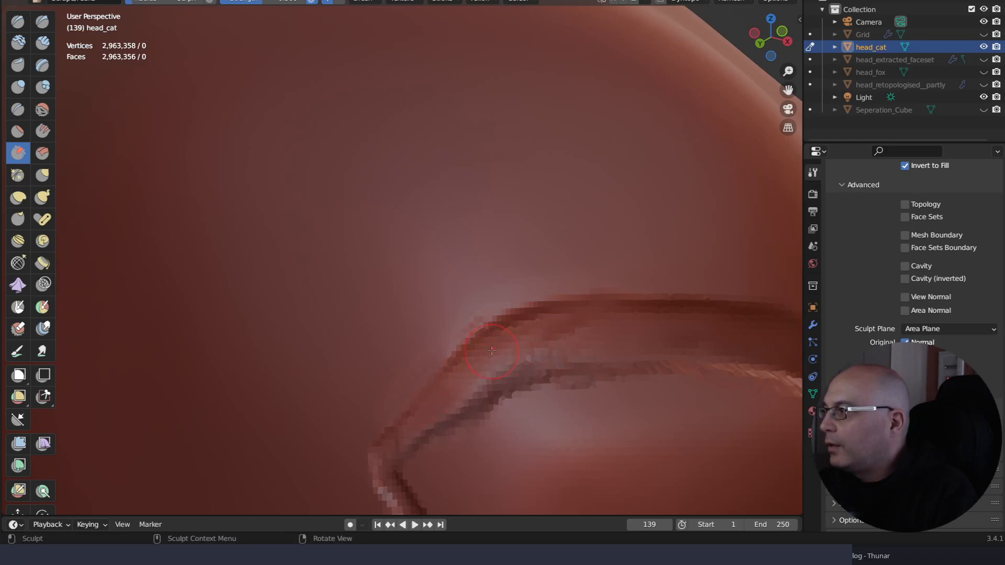
pyautogui.moveTo(479, 427); pyautogui.dragTo(449, 416, button='middle')
pyautogui.scroll(-4, 448, 416)
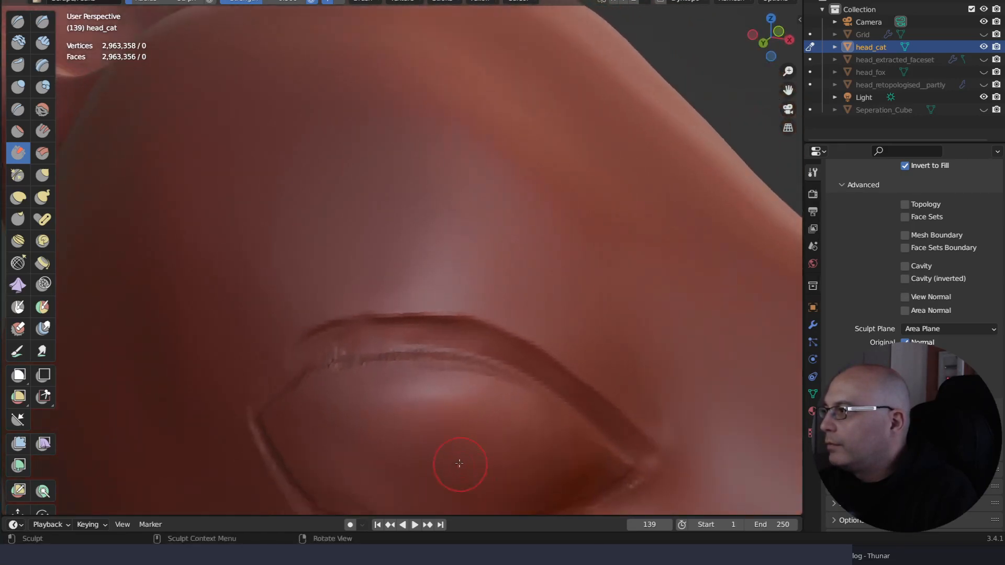
pyautogui.moveTo(455, 462); pyautogui.dragTo(493, 460, button='middle')
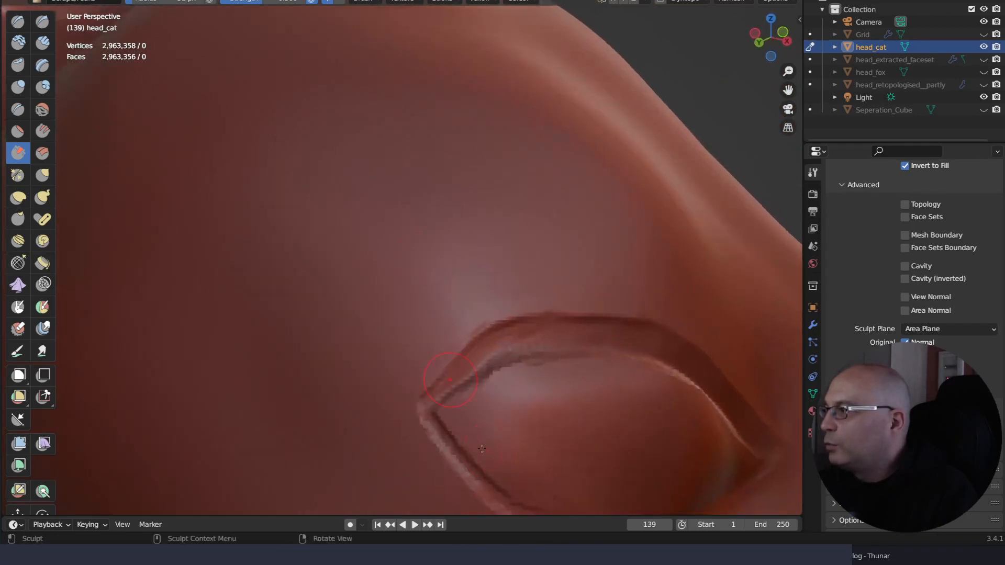
pyautogui.moveTo(519, 374)
pyautogui.mouseDown(button='middle')
pyautogui.moveTo(512, 398)
pyautogui.moveTo(500, 402)
pyautogui.mouseUp(button='middle')
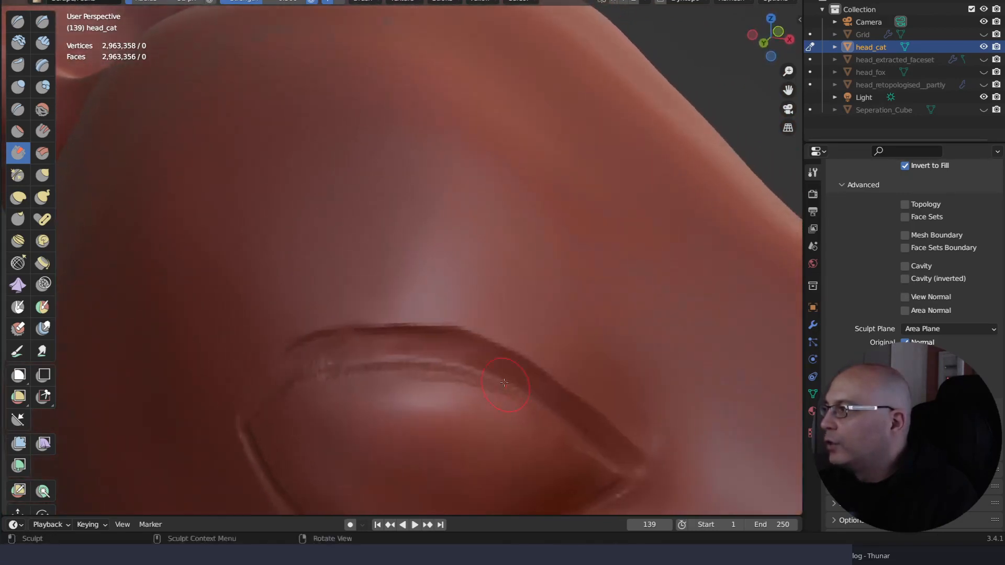
# Smooth and scrape the upper eyelid's lower edge where it meets the eyeball, from one eye corner to the other
pyautogui.keyDown('shift'); pyautogui.moveTo(326, 369); pyautogui.dragTo(317, 379); pyautogui.keyUp('shift')
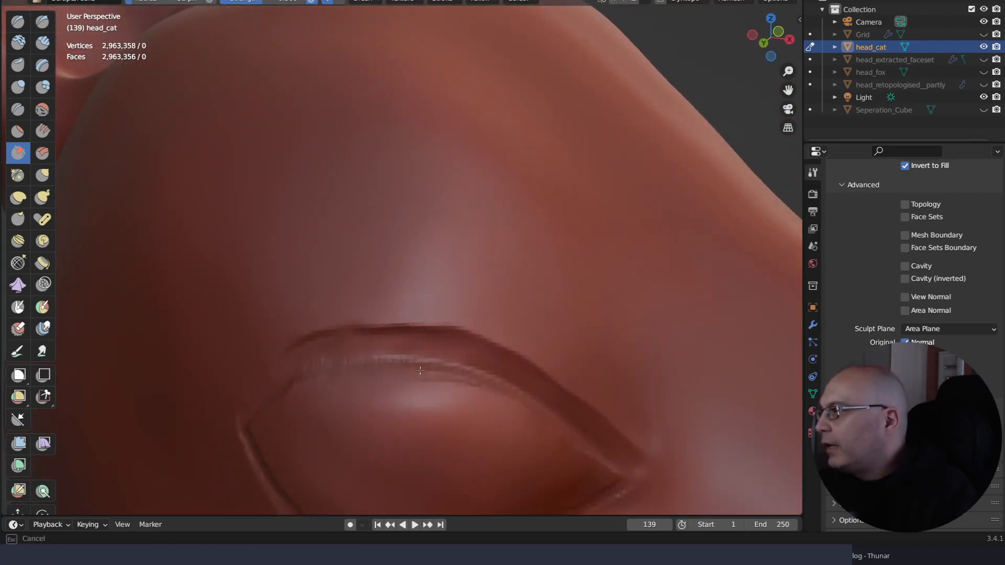
pyautogui.moveTo(421, 371); pyautogui.dragTo(445, 376)
pyautogui.moveTo(453, 375); pyautogui.dragTo(510, 403)
pyautogui.moveTo(515, 405); pyautogui.dragTo(567, 445)
pyautogui.moveTo(565, 442); pyautogui.dragTo(602, 468)
pyautogui.moveTo(319, 402); pyautogui.dragTo(263, 412)
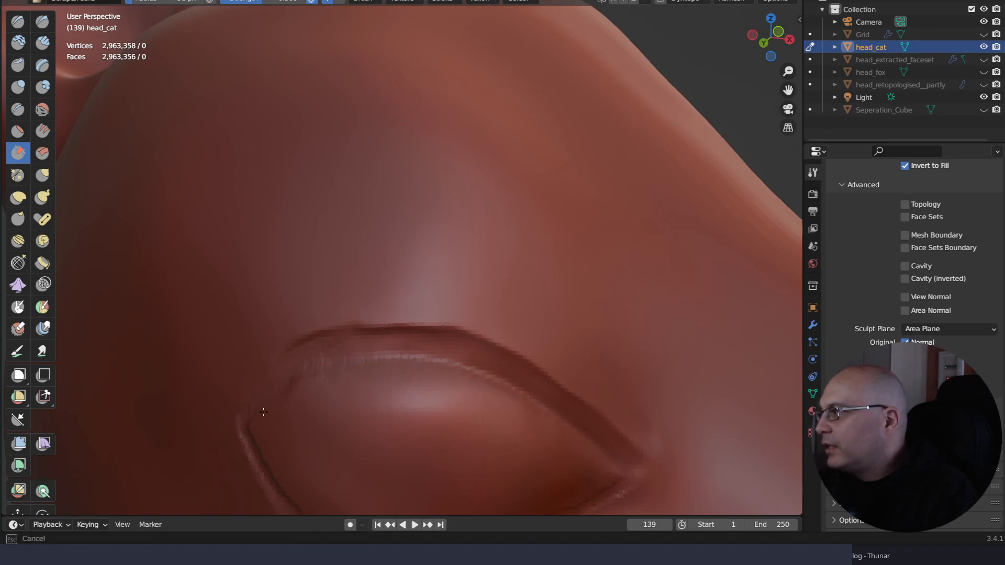
# Scrape and smooth the lower eyelid rim from the blunt eye corner along the bottom of the eyeball
pyautogui.moveTo(438, 423)
pyautogui.keyDown('ctrl'); pyautogui.mouseDown(button='middle')
pyautogui.moveTo(440, 414)
pyautogui.moveTo(446, 440)
pyautogui.moveTo(464, 405)
pyautogui.mouseUp(button='middle'); pyautogui.keyUp('ctrl')
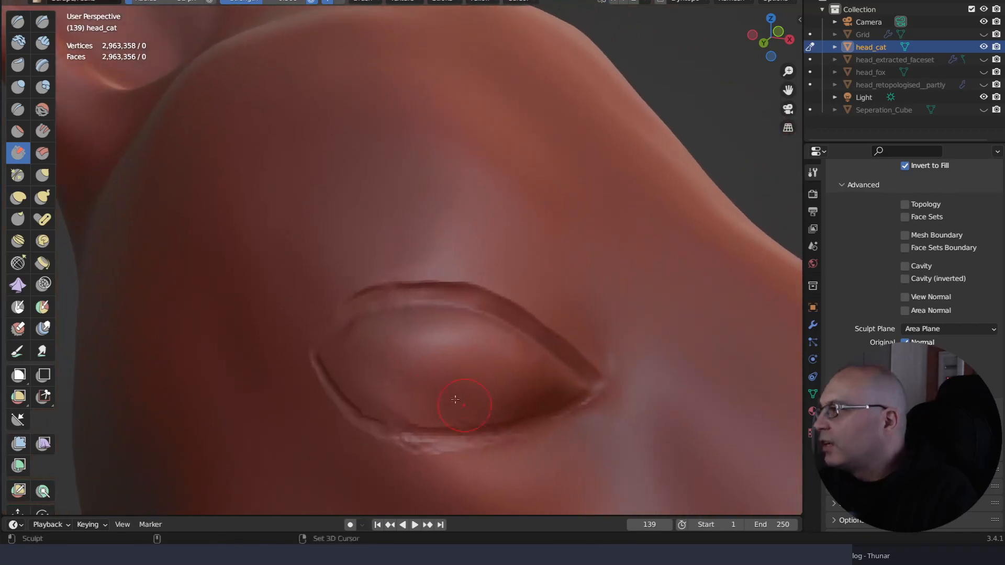
pyautogui.moveTo(344, 393)
pyautogui.mouseDown()
pyautogui.moveTo(464, 422)
pyautogui.moveTo(556, 392)
pyautogui.mouseUp()
pyautogui.moveTo(328, 392)
pyautogui.keyDown('shift'); pyautogui.mouseDown()
pyautogui.moveTo(359, 412)
pyautogui.moveTo(325, 392)
pyautogui.mouseUp(); pyautogui.keyUp('shift')
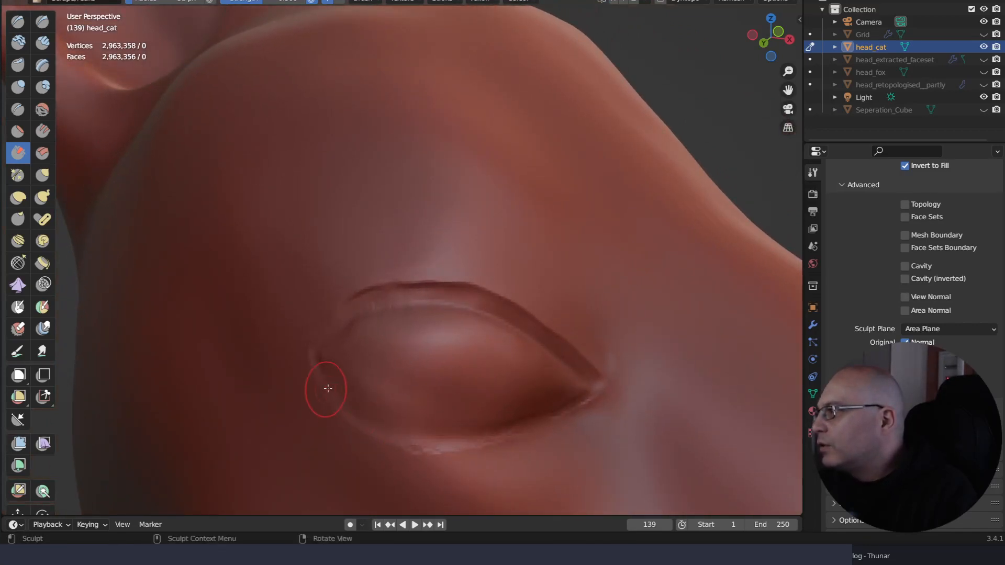
pyautogui.moveTo(392, 448)
pyautogui.keyDown('ctrl'); pyautogui.mouseDown(button='middle')
pyautogui.moveTo(391, 378)
pyautogui.moveTo(494, 138)
pyautogui.mouseUp(button='middle'); pyautogui.keyUp('ctrl')
pyautogui.moveTo(381, 248); pyautogui.dragTo(379, 247)
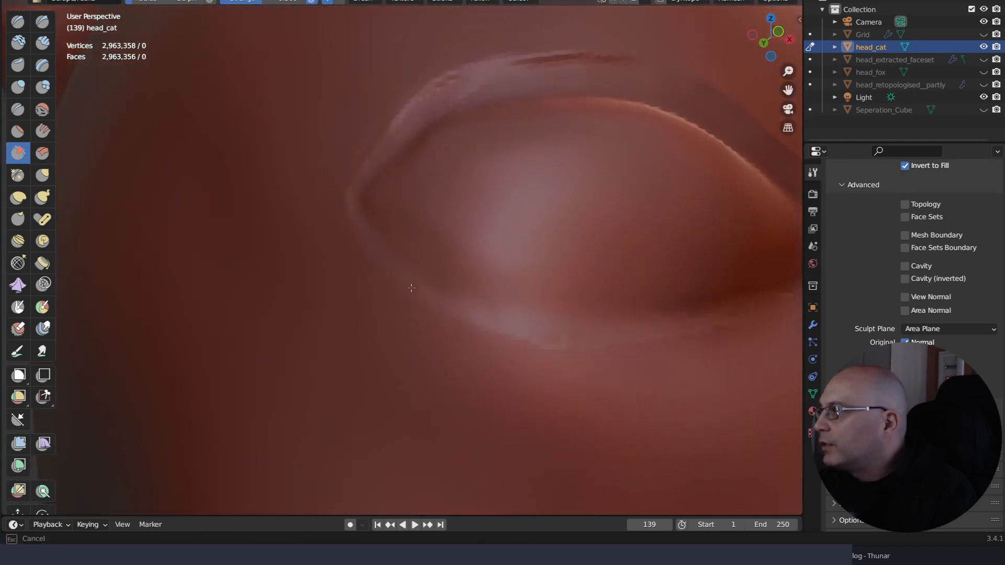
pyautogui.moveTo(425, 296)
pyautogui.keyDown('shift'); pyautogui.mouseDown()
pyautogui.moveTo(498, 338)
pyautogui.moveTo(573, 332)
pyautogui.moveTo(519, 325)
pyautogui.mouseUp(); pyautogui.keyUp('shift')
# Scrape a clean groove between the eyeball and the lower eyelid close to the blunt eye corner
pyautogui.keyDown('ctrl'); pyautogui.moveTo(528, 322); pyautogui.dragTo(485, 272, button='right'); pyautogui.keyUp('ctrl')
pyautogui.moveTo(296, 184); pyautogui.dragTo(379, 315)
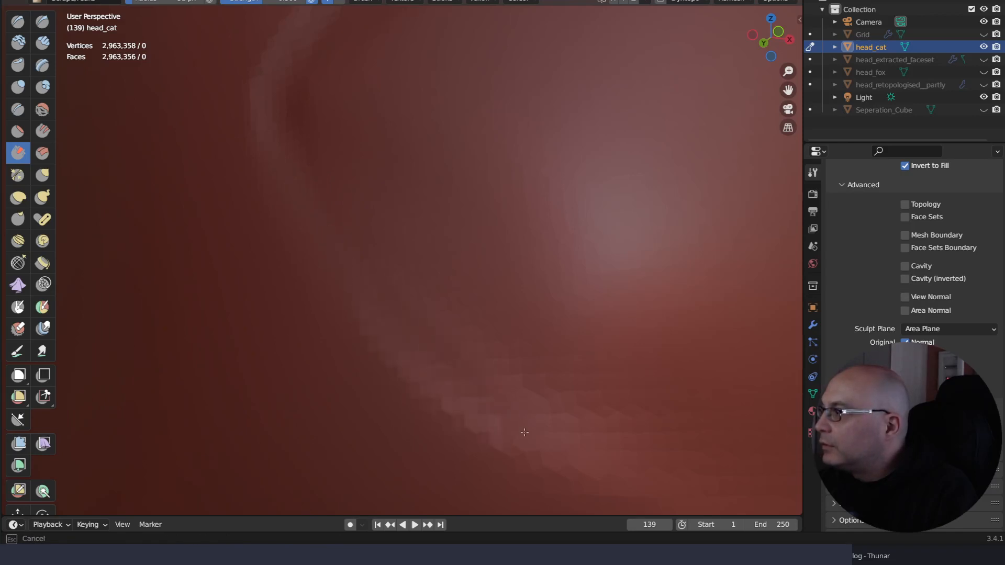
pyautogui.moveTo(518, 420); pyautogui.dragTo(464, 383)
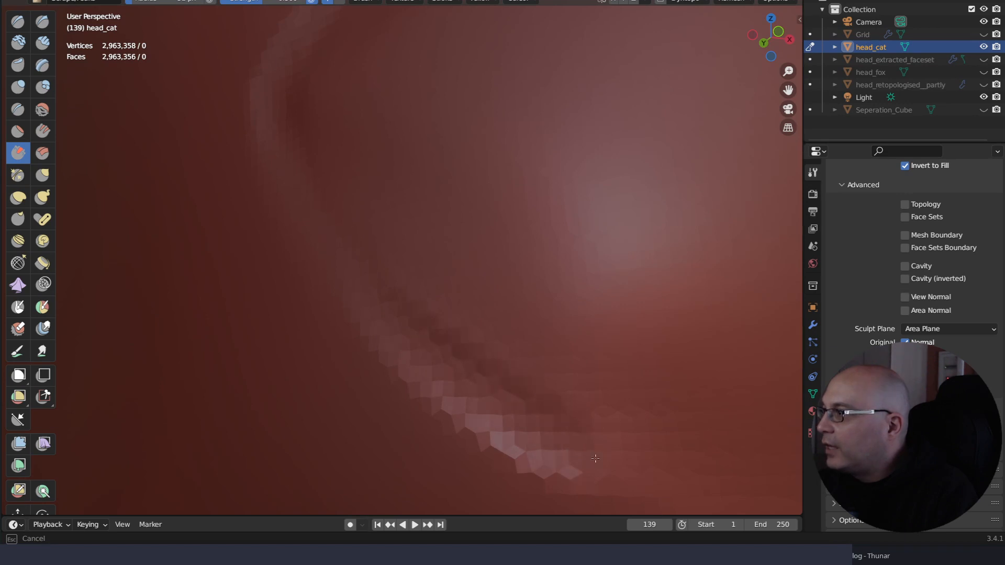
pyautogui.moveTo(595, 459); pyautogui.dragTo(587, 450)
# Continue the groove between the eyeball and the lower eyelid along the bottom of the eye to the pointed corner
pyautogui.moveTo(560, 363); pyautogui.dragTo(535, 403, button='middle')
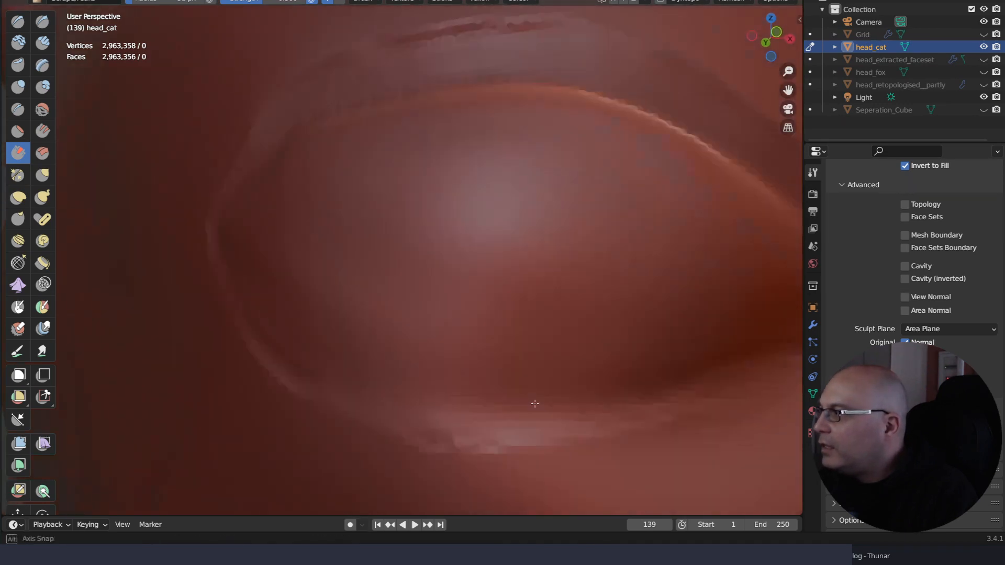
pyautogui.moveTo(535, 403)
pyautogui.mouseDown(button='right')
pyautogui.moveTo(537, 366)
pyautogui.moveTo(531, 380)
pyautogui.mouseUp(button='right')
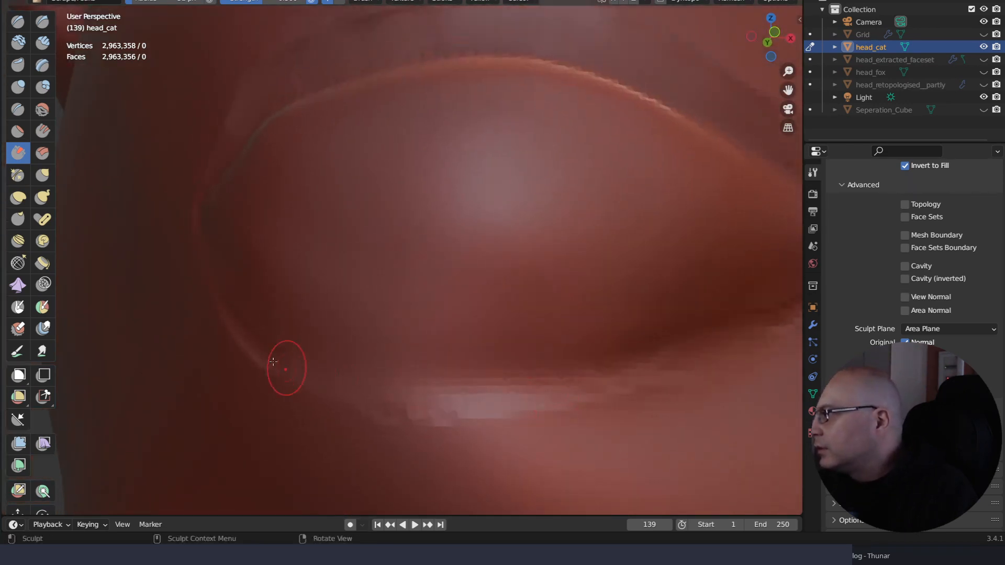
pyautogui.moveTo(274, 362); pyautogui.dragTo(286, 368)
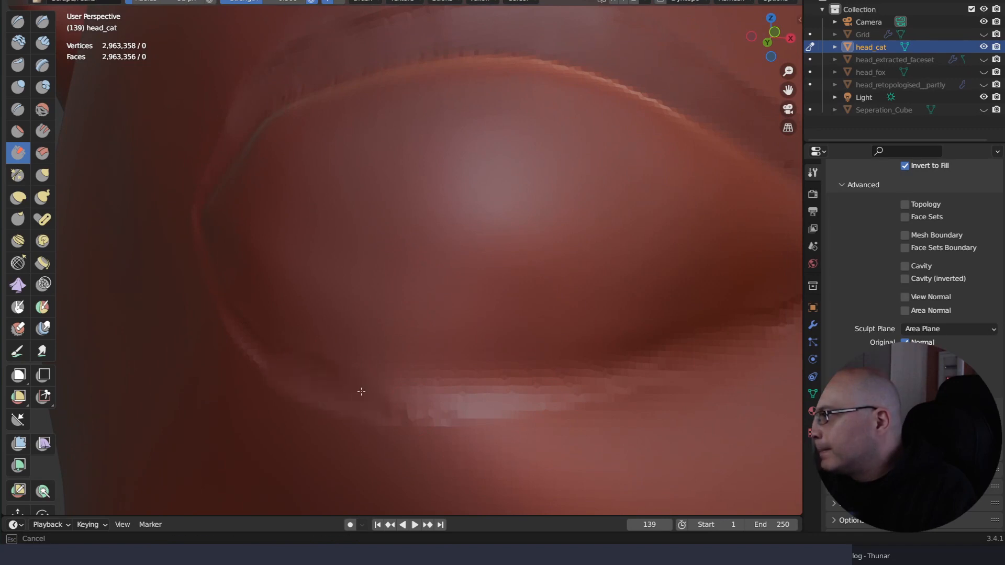
pyautogui.moveTo(361, 392)
pyautogui.mouseDown()
pyautogui.moveTo(424, 398)
pyautogui.moveTo(550, 386)
pyautogui.moveTo(429, 408)
pyautogui.moveTo(599, 374)
pyautogui.mouseUp()
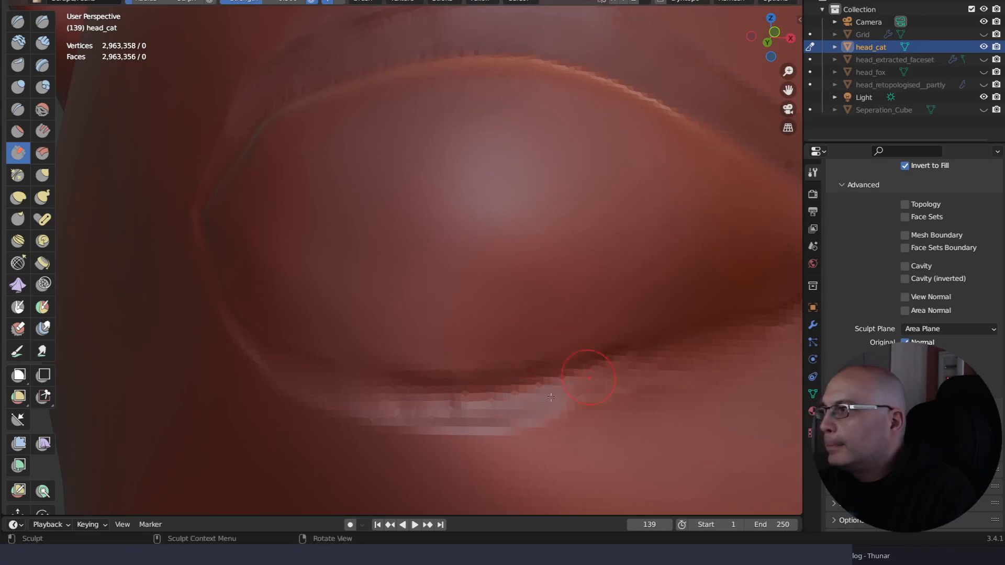
pyautogui.moveTo(640, 347); pyautogui.dragTo(728, 331)
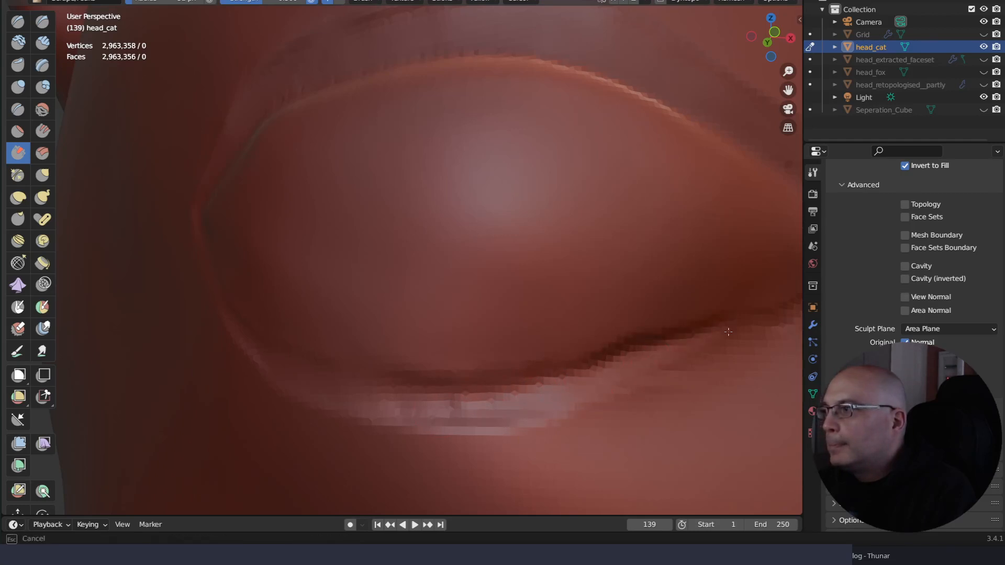
pyautogui.moveTo(580, 407); pyautogui.dragTo(679, 346)
pyautogui.moveTo(784, 301); pyautogui.dragTo(791, 299)
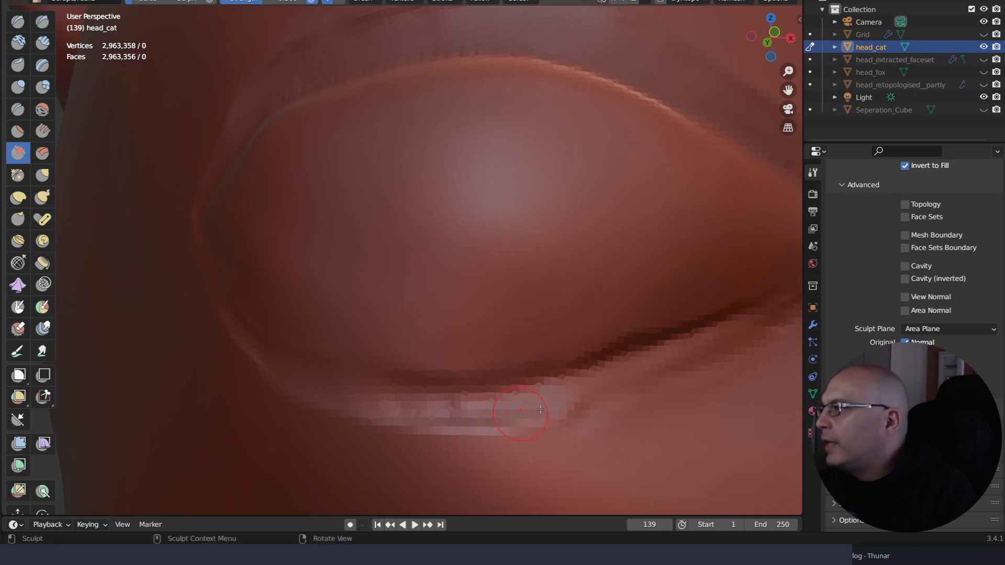
# Scrape a crease beneath the lower eyelid to define its outer edge from the blunt corner toward the pointed corner
pyautogui.moveTo(553, 428)
pyautogui.mouseDown()
pyautogui.moveTo(484, 430)
pyautogui.moveTo(456, 447)
pyautogui.moveTo(501, 463)
pyautogui.moveTo(341, 457)
pyautogui.moveTo(276, 413)
pyautogui.mouseUp()
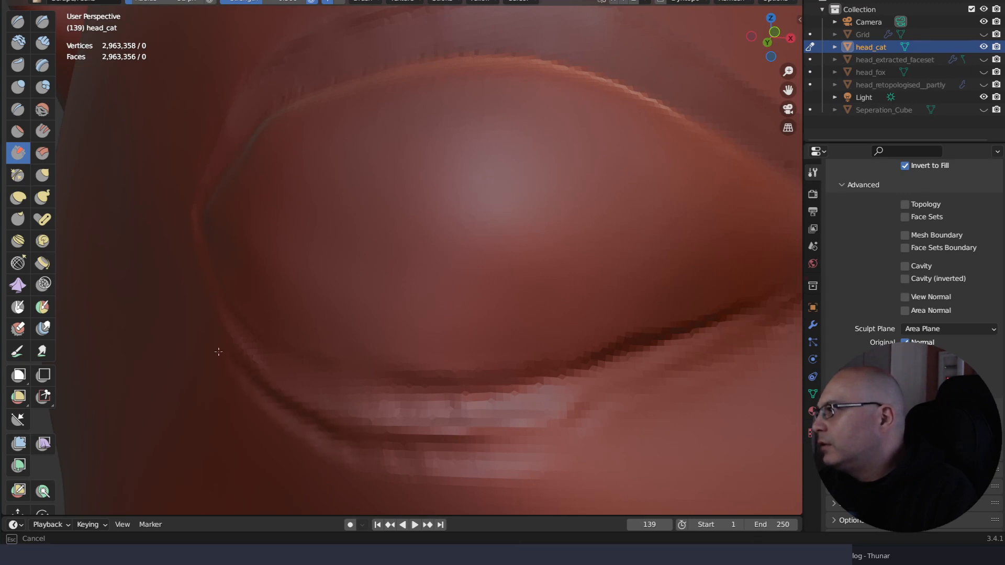
pyautogui.moveTo(355, 433); pyautogui.dragTo(551, 441)
pyautogui.moveTo(649, 410); pyautogui.dragTo(654, 408)
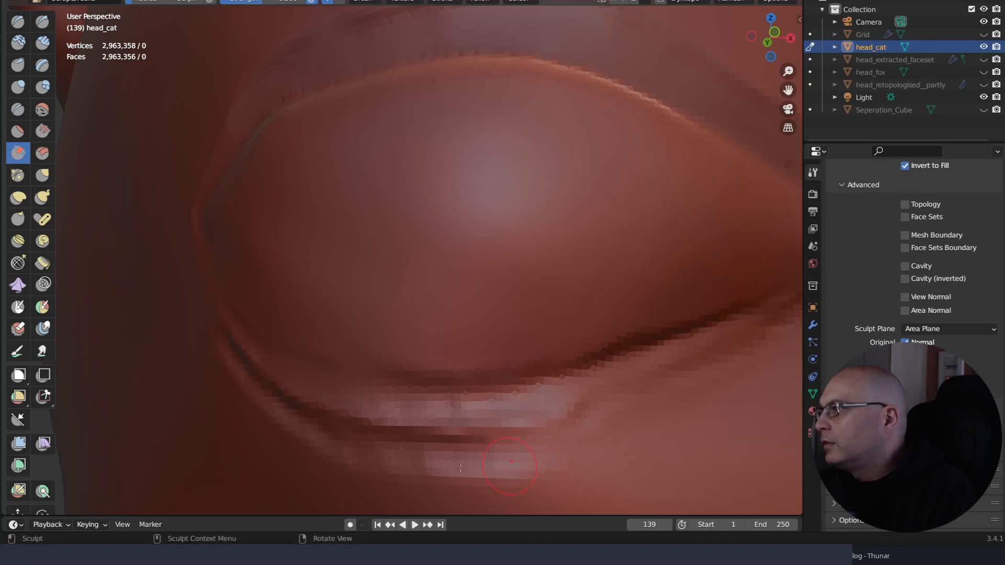
# Scrape down the bulge of skin beneath the lower eyelid crease so it blends into the cheek
pyautogui.moveTo(367, 444); pyautogui.dragTo(312, 432)
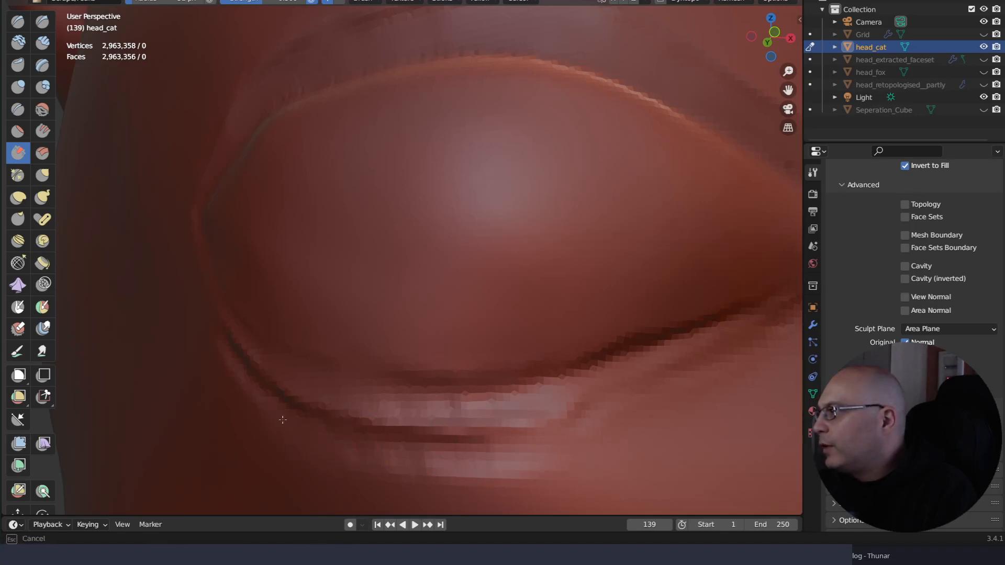
pyautogui.moveTo(324, 425)
pyautogui.mouseDown()
pyautogui.moveTo(350, 457)
pyautogui.moveTo(453, 458)
pyautogui.mouseUp()
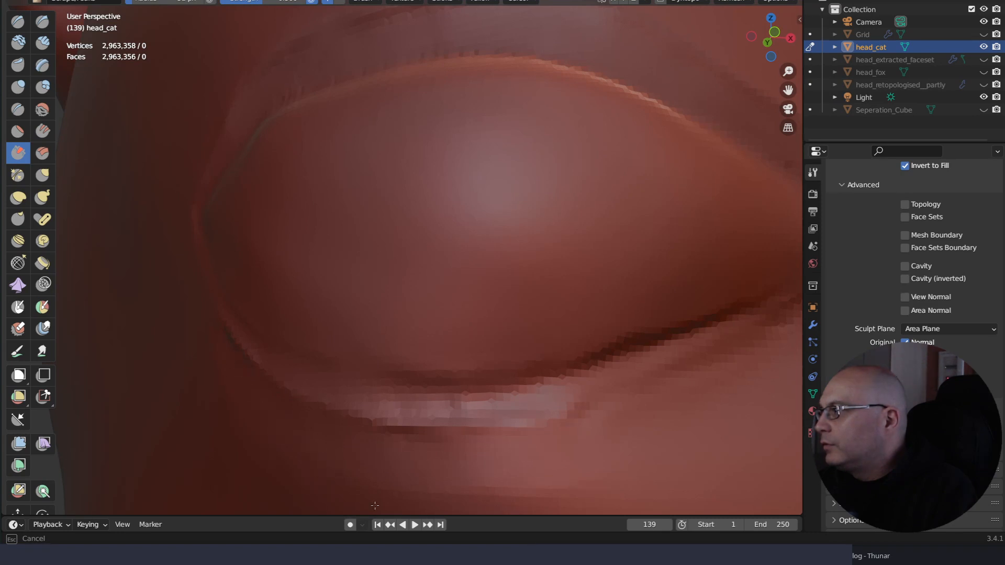
pyautogui.moveTo(375, 505); pyautogui.dragTo(560, 481)
pyautogui.moveTo(428, 459); pyautogui.dragTo(464, 459)
# Scrape the crease above the upper eyelid so it runs down toward the blunt eye corner
pyautogui.moveTo(536, 348)
pyautogui.keyDown('ctrl'); pyautogui.mouseDown(button='middle')
pyautogui.moveTo(532, 403)
pyautogui.moveTo(603, 374)
pyautogui.moveTo(539, 348)
pyautogui.mouseUp(button='middle'); pyautogui.keyUp('ctrl')
pyautogui.keyDown('ctrl'); pyautogui.moveTo(582, 400); pyautogui.dragTo(574, 312, button='middle'); pyautogui.keyUp('ctrl')
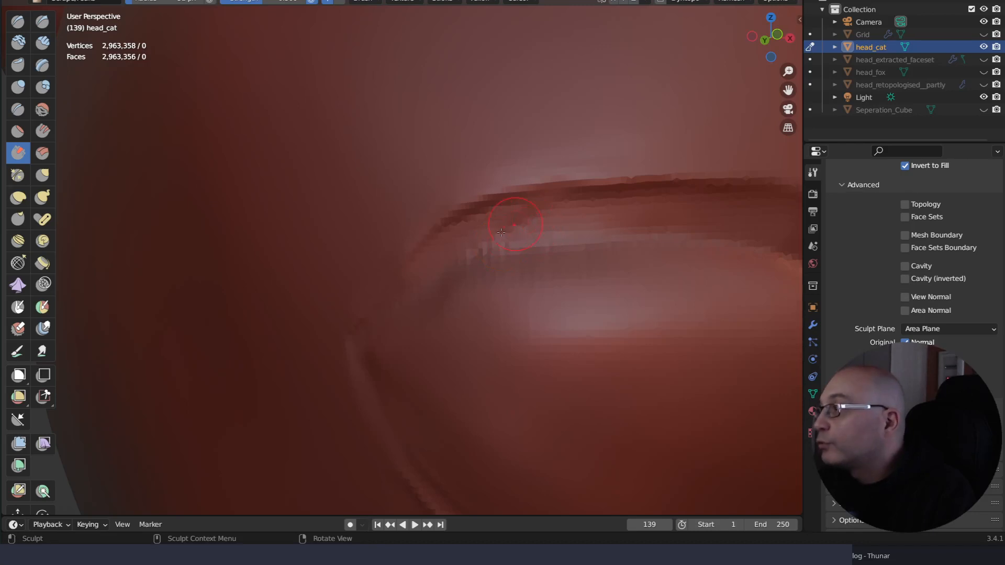
pyautogui.moveTo(501, 232)
pyautogui.mouseDown()
pyautogui.moveTo(591, 220)
pyautogui.moveTo(557, 205)
pyautogui.moveTo(595, 205)
pyautogui.moveTo(584, 207)
pyautogui.mouseUp()
pyautogui.moveTo(437, 250)
pyautogui.mouseDown()
pyautogui.moveTo(395, 287)
pyautogui.moveTo(455, 232)
pyautogui.mouseUp()
pyautogui.moveTo(376, 319); pyautogui.dragTo(356, 322)
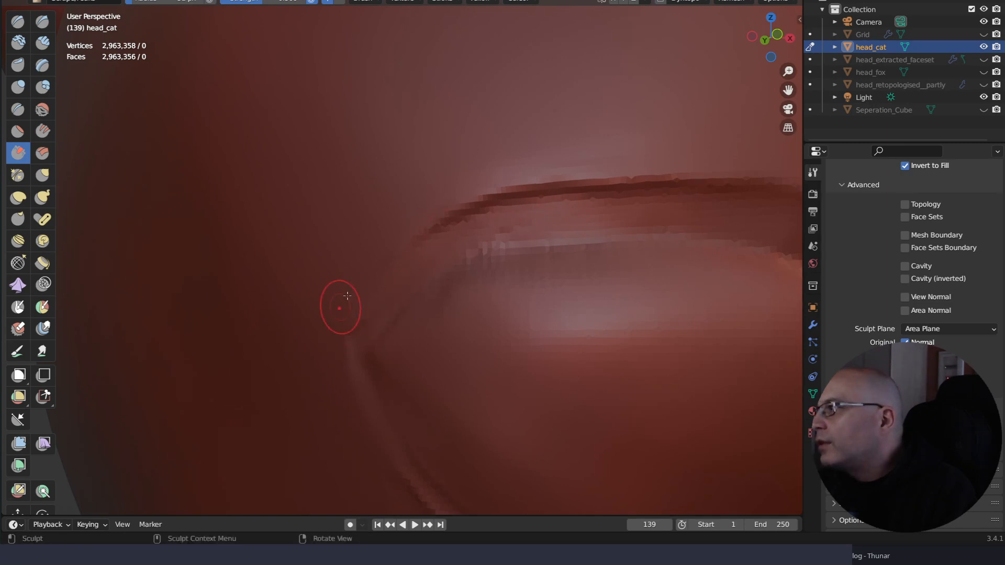
pyautogui.moveTo(378, 265); pyautogui.dragTo(348, 309)
pyautogui.moveTo(366, 277); pyautogui.dragTo(355, 291)
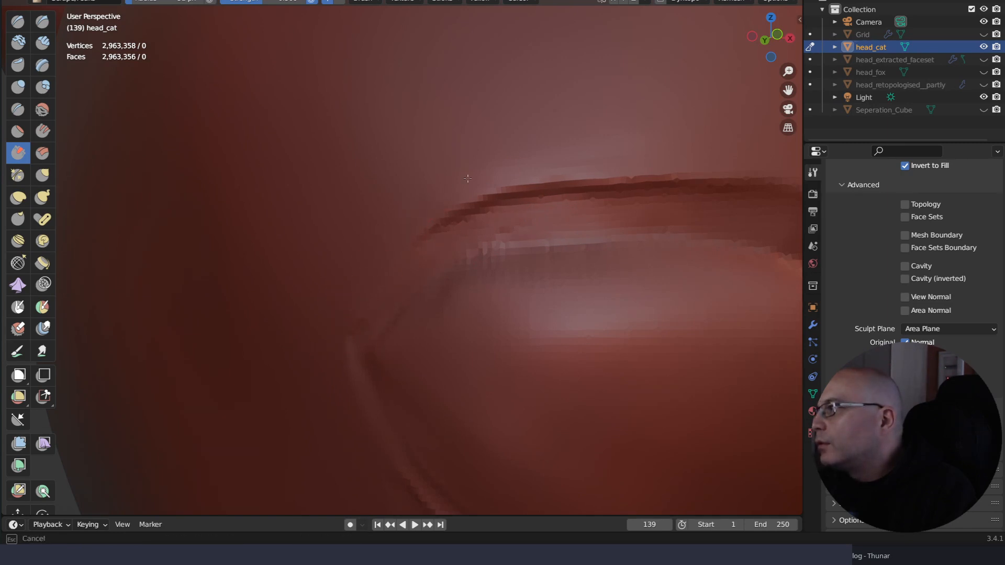
pyautogui.moveTo(489, 173); pyautogui.dragTo(486, 177)
pyautogui.moveTo(487, 224); pyautogui.dragTo(529, 183)
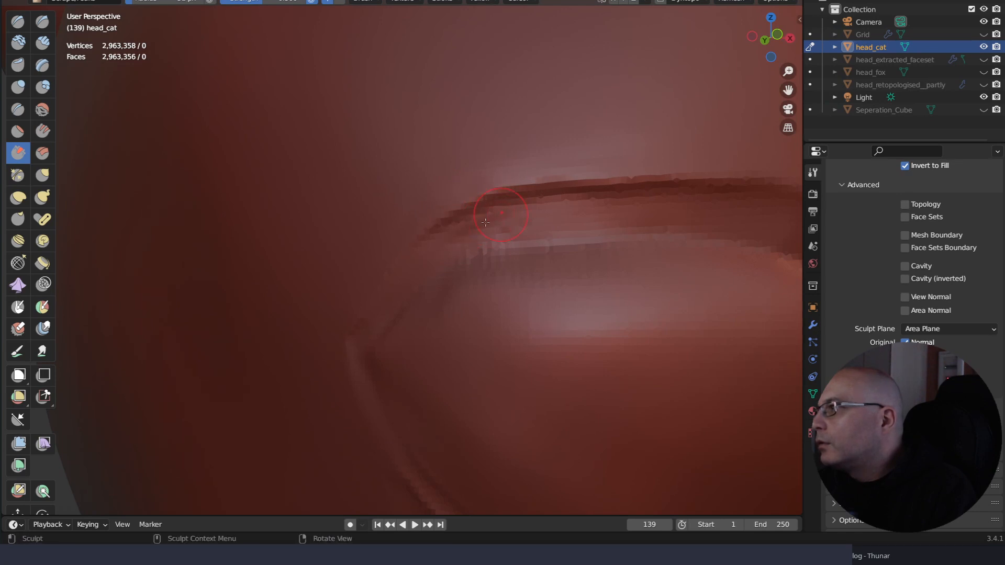
# Scrape the lower eyelid surface beside the groove near the pointed eye corner
pyautogui.keyDown('ctrl'); pyautogui.moveTo(555, 266); pyautogui.dragTo(517, 343, button='right'); pyautogui.keyUp('ctrl')
pyautogui.moveTo(517, 343); pyautogui.dragTo(524, 417, button='middle')
pyautogui.moveTo(524, 427)
pyautogui.keyDown('ctrl'); pyautogui.mouseDown(button='middle')
pyautogui.moveTo(514, 397)
pyautogui.moveTo(498, 407)
pyautogui.moveTo(500, 341)
pyautogui.moveTo(551, 343)
pyautogui.moveTo(513, 362)
pyautogui.moveTo(504, 354)
pyautogui.moveTo(524, 332)
pyautogui.moveTo(479, 306)
pyautogui.mouseUp(button='middle'); pyautogui.keyUp('ctrl')
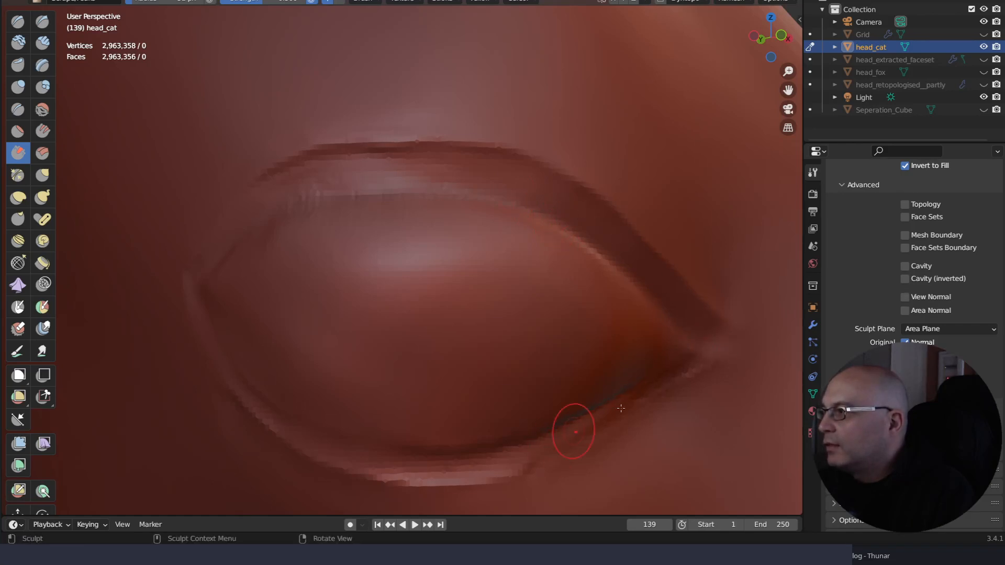
pyautogui.moveTo(687, 370); pyautogui.dragTo(677, 370)
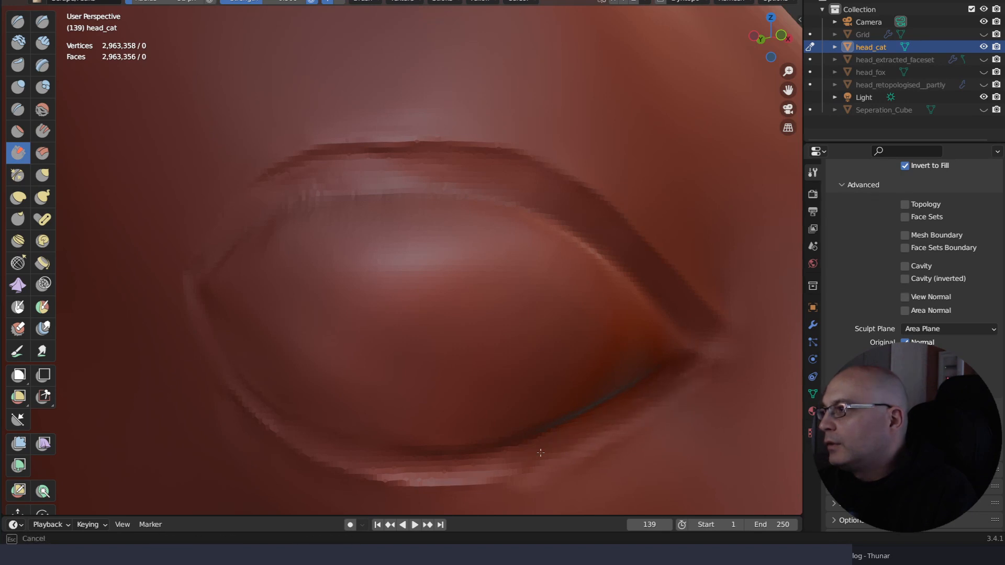
pyautogui.moveTo(599, 386)
pyautogui.mouseDown(button='right')
pyautogui.moveTo(619, 363)
pyautogui.moveTo(611, 372)
pyautogui.mouseUp(button='right')
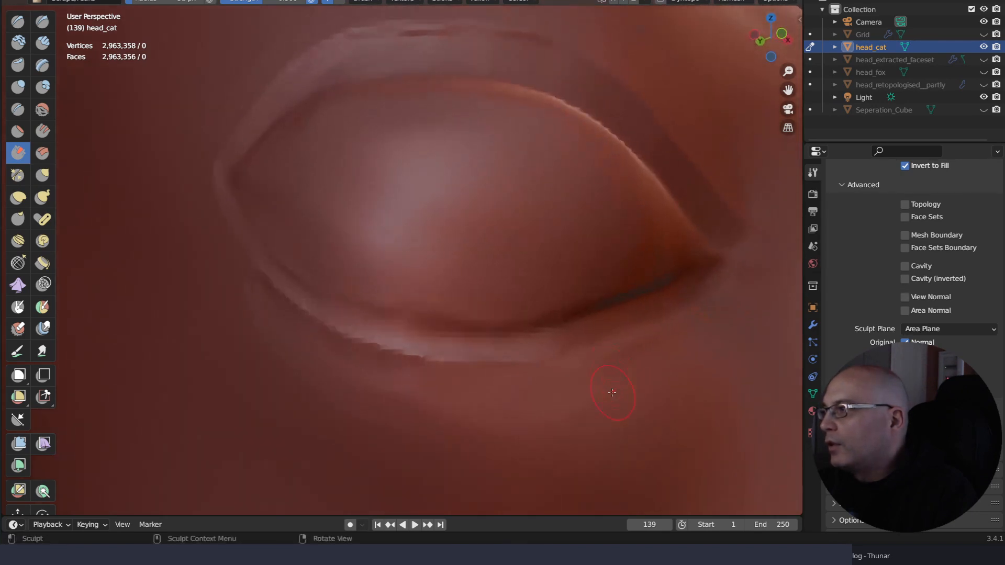
# Build up the lower eyelid rim with Clay Strips from the middle of the lid to the pointed corner
pyautogui.press('q')
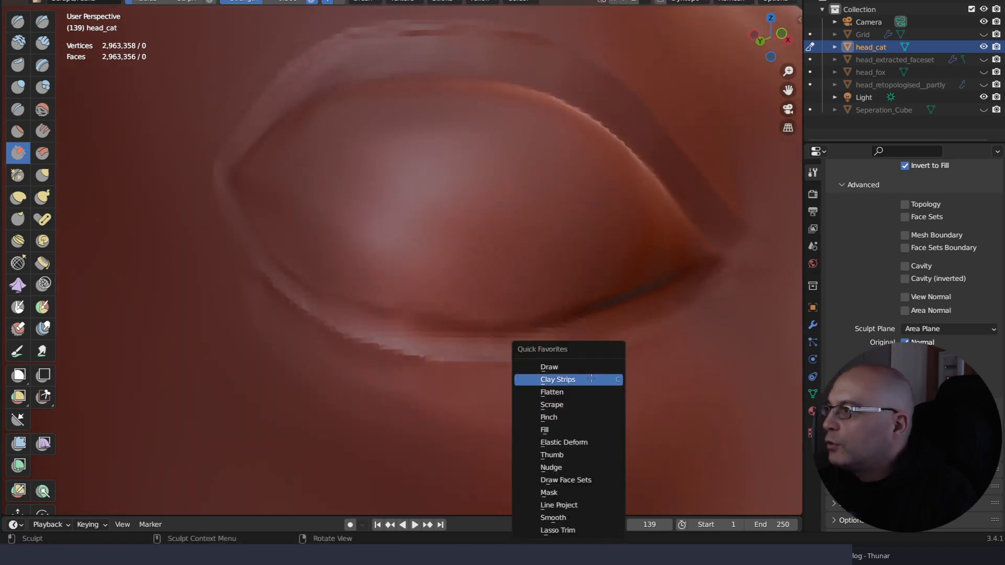
pyautogui.click(578, 379)
pyautogui.moveTo(587, 414); pyautogui.dragTo(586, 362)
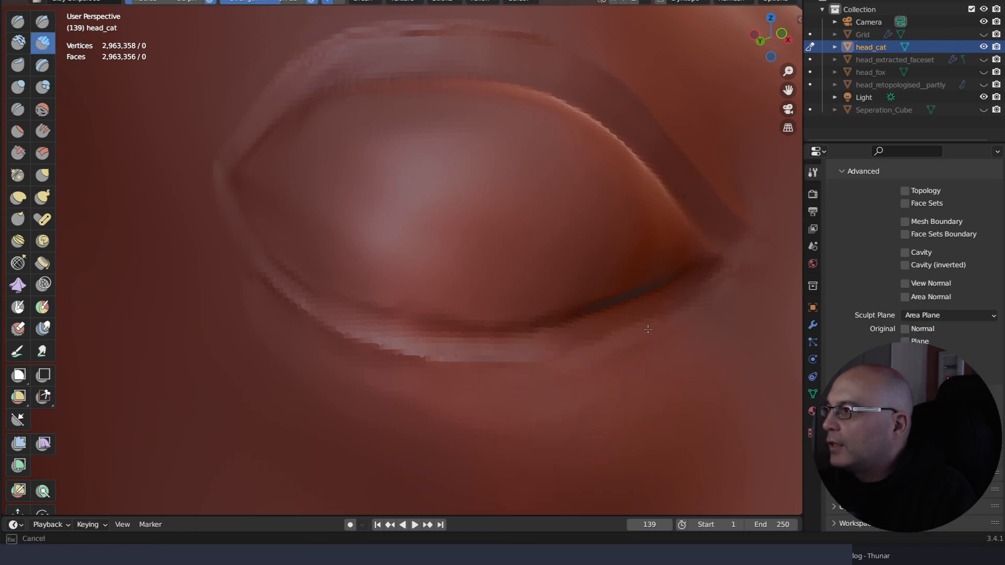
pyautogui.moveTo(647, 329); pyautogui.dragTo(660, 323)
pyautogui.moveTo(562, 366); pyautogui.dragTo(678, 309)
pyautogui.moveTo(581, 355); pyautogui.dragTo(667, 318)
pyautogui.moveTo(556, 368); pyautogui.dragTo(676, 310)
pyautogui.moveTo(623, 341); pyautogui.dragTo(724, 286)
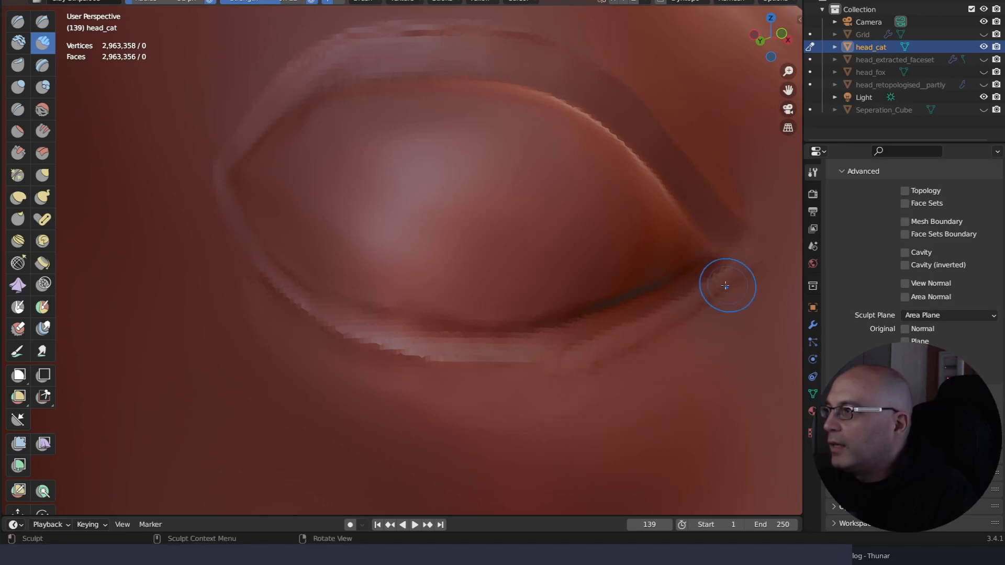
# Scrape the built-up lower eyelid at the pointed corner to clean its edge
pyautogui.press('q')
pyautogui.click(682, 337)
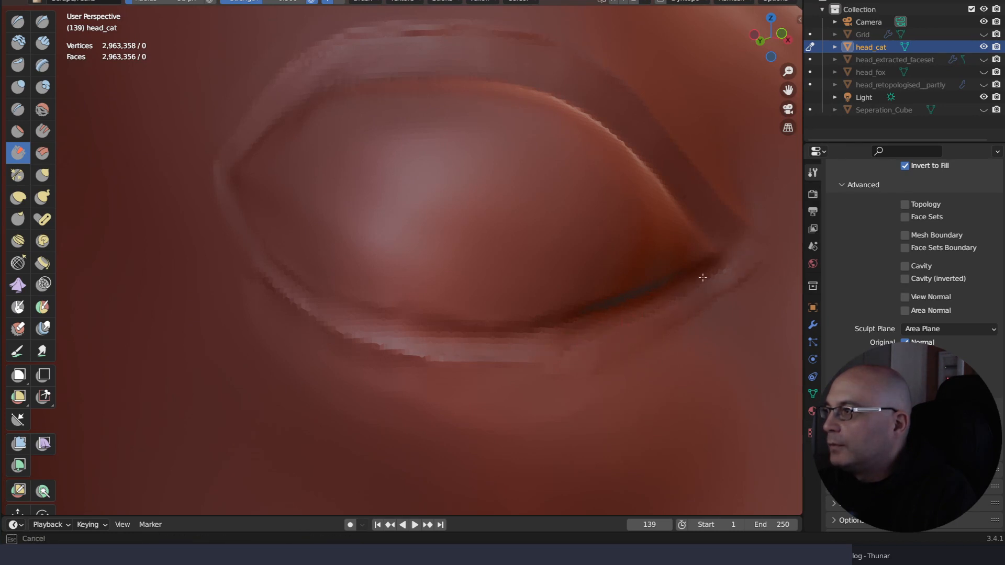
pyautogui.moveTo(586, 403); pyautogui.dragTo(582, 421, button='right')
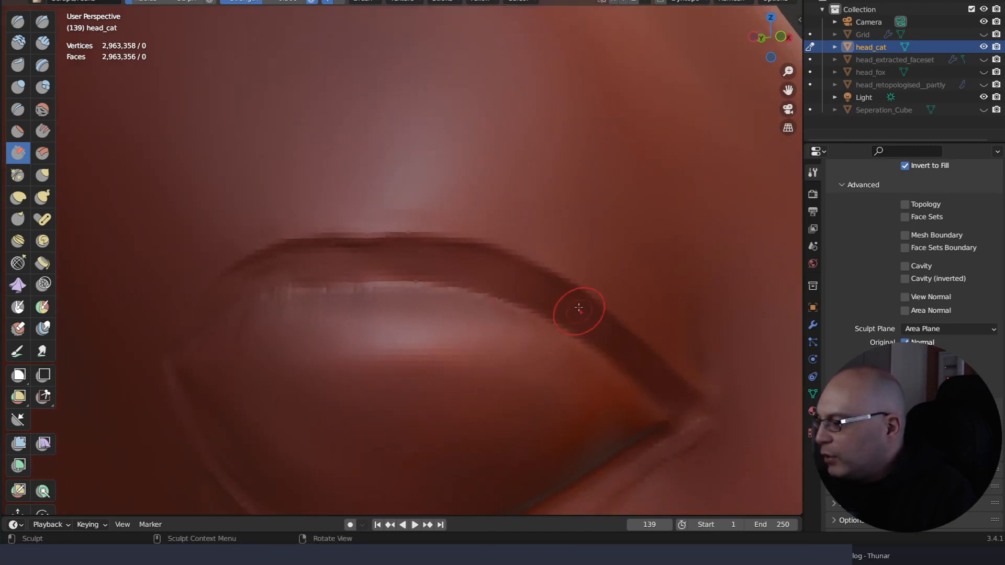
# Pull the end of the upper eyelid crease down toward the blunt corner with a larger Elastic Deform brush
pyautogui.hotkey('shift', 'space')
pyautogui.click(559, 353)
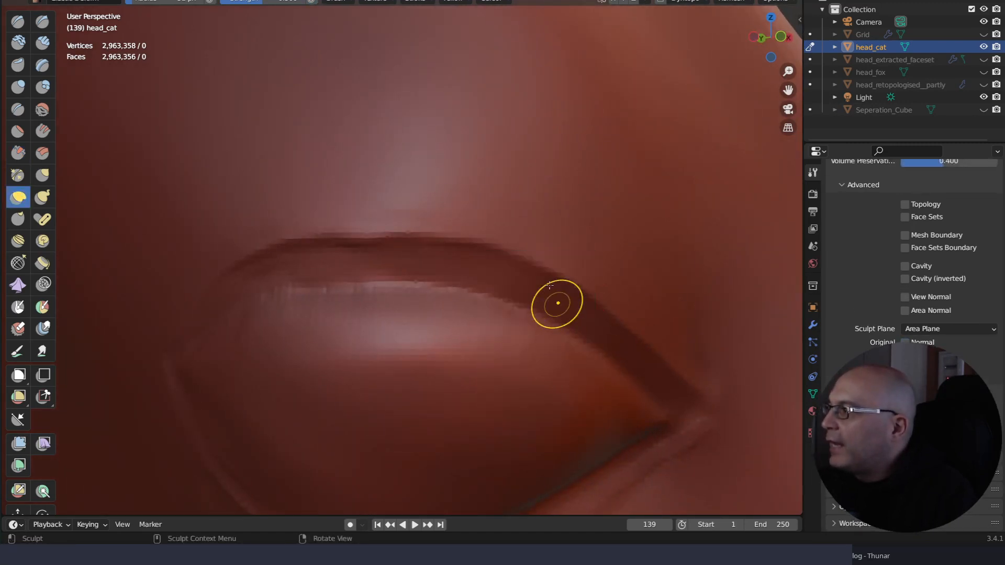
pyautogui.moveTo(568, 276)
pyautogui.mouseDown(button='right')
pyautogui.moveTo(590, 341)
pyautogui.moveTo(603, 272)
pyautogui.moveTo(606, 361)
pyautogui.mouseUp(button='right')
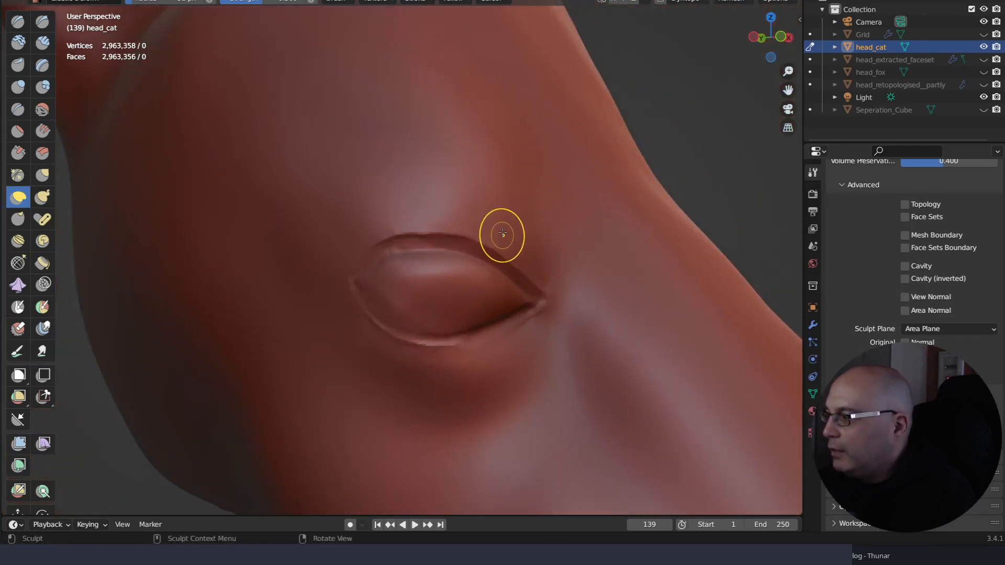
pyautogui.press('f')
pyautogui.click(516, 207)
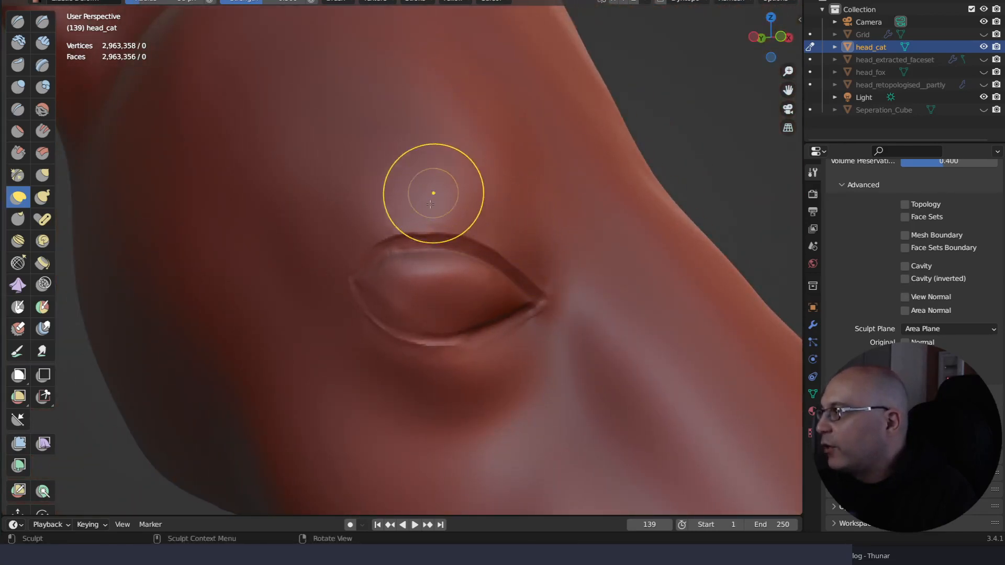
pyautogui.moveTo(418, 231)
pyautogui.mouseDown()
pyautogui.moveTo(411, 239)
pyautogui.moveTo(422, 246)
pyautogui.moveTo(379, 269)
pyautogui.mouseUp()
pyautogui.keyDown('ctrl'); pyautogui.moveTo(445, 251); pyautogui.dragTo(408, 216, button='right'); pyautogui.keyUp('ctrl')
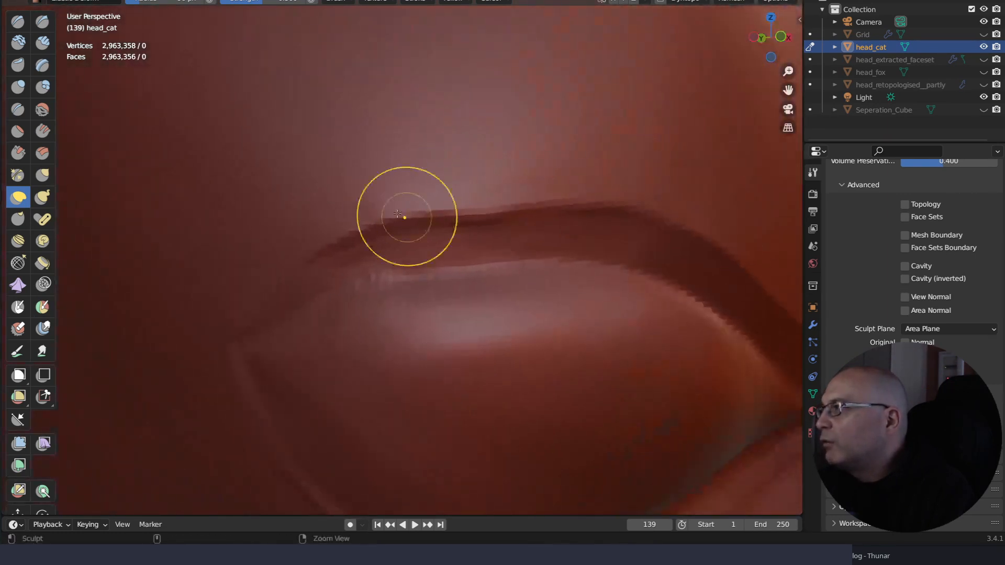
pyautogui.moveTo(388, 223)
pyautogui.mouseDown()
pyautogui.moveTo(400, 242)
pyautogui.moveTo(391, 250)
pyautogui.moveTo(347, 266)
pyautogui.moveTo(287, 309)
pyautogui.mouseUp()
# Nudge the middle of the upper eyelid crease downward with Elastic Deform to give it a smoother arc
pyautogui.moveTo(439, 203); pyautogui.dragTo(439, 209)
pyautogui.moveTo(561, 200); pyautogui.dragTo(572, 218)
pyautogui.moveTo(631, 211)
pyautogui.mouseDown()
pyautogui.moveTo(649, 240)
pyautogui.moveTo(732, 263)
pyautogui.mouseUp()
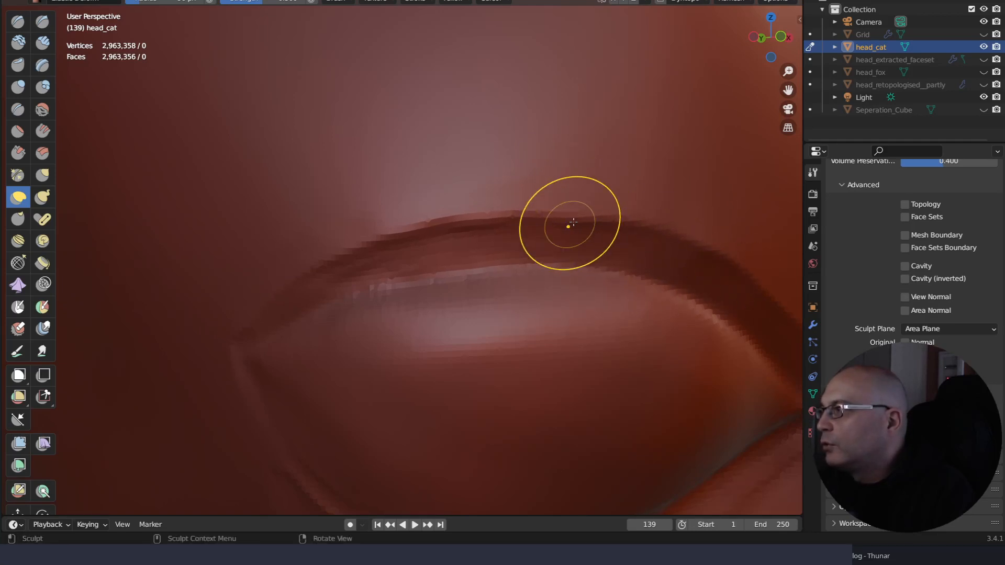
pyautogui.moveTo(567, 224)
pyautogui.mouseDown()
pyautogui.moveTo(588, 234)
pyautogui.moveTo(565, 230)
pyautogui.mouseUp()
pyautogui.moveTo(500, 220); pyautogui.dragTo(496, 241)
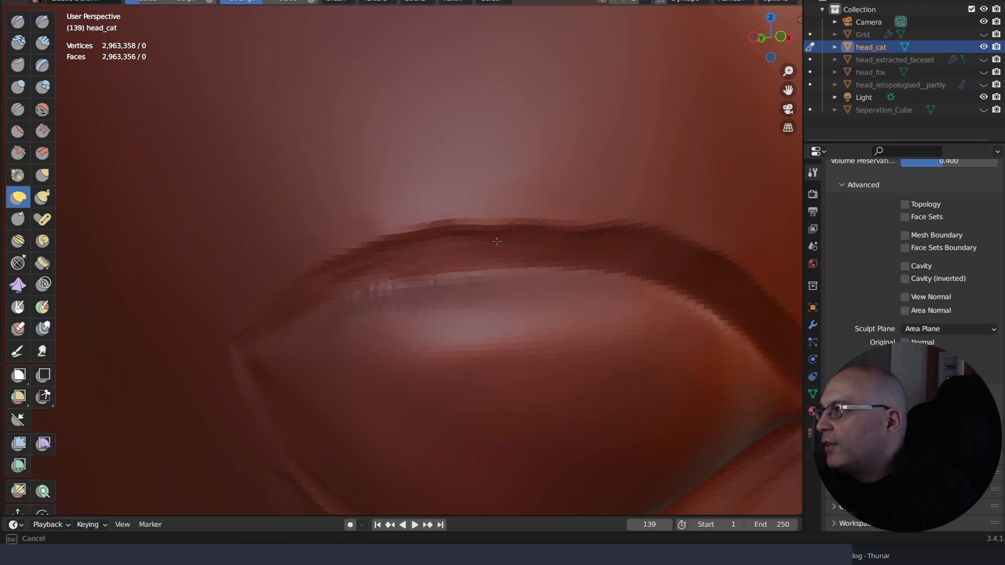
pyautogui.moveTo(433, 244); pyautogui.dragTo(433, 239)
# Adjust the upper eyelid crease near the blunt corner with Elastic Deform from a front-on view of the eye
pyautogui.moveTo(531, 258)
pyautogui.mouseDown(button='right')
pyautogui.moveTo(481, 270)
pyautogui.moveTo(584, 235)
pyautogui.mouseUp(button='right')
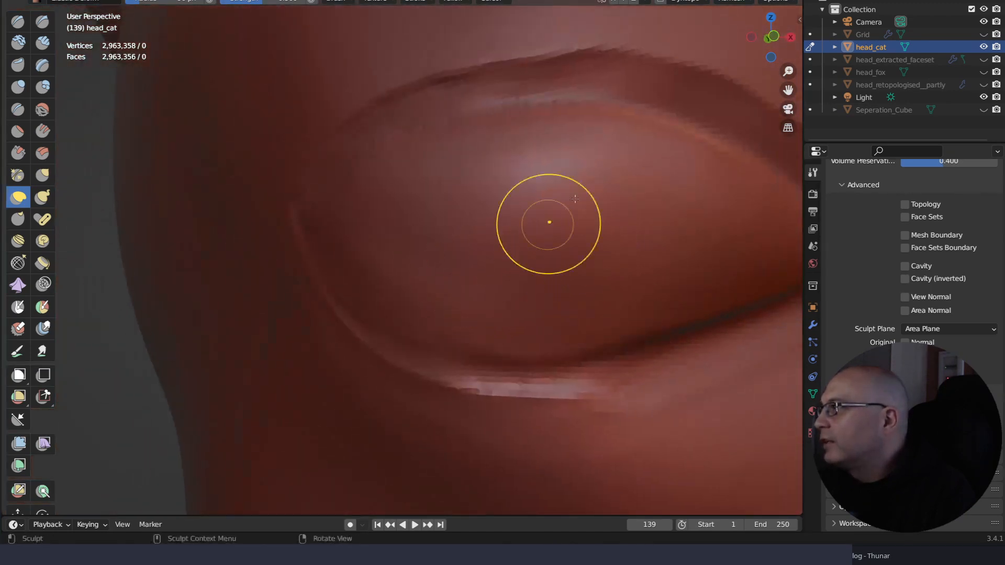
pyautogui.moveTo(578, 197); pyautogui.dragTo(517, 216, button='right')
pyautogui.moveTo(391, 251); pyautogui.dragTo(594, 185, button='right')
pyautogui.moveTo(482, 197); pyautogui.dragTo(545, 182, button='middle')
pyautogui.moveTo(545, 182)
pyautogui.mouseDown(button='right')
pyautogui.moveTo(457, 290)
pyautogui.moveTo(549, 196)
pyautogui.moveTo(518, 271)
pyautogui.mouseUp(button='right')
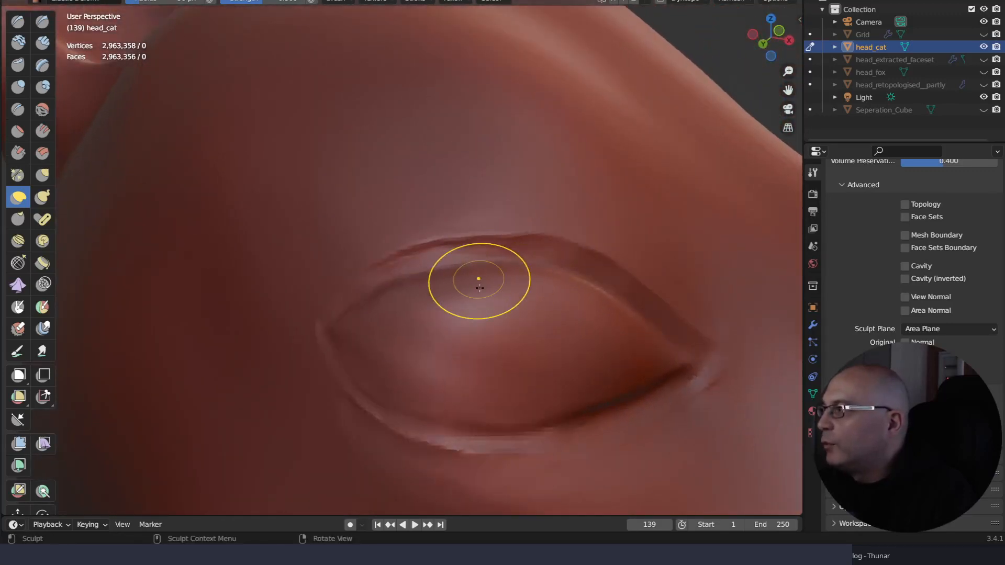
pyautogui.keyDown('ctrl'); pyautogui.moveTo(496, 317); pyautogui.dragTo(496, 293, button='right'); pyautogui.keyUp('ctrl')
pyautogui.keyDown('ctrl'); pyautogui.moveTo(496, 293); pyautogui.dragTo(493, 276, button='middle'); pyautogui.keyUp('ctrl')
pyautogui.moveTo(467, 277)
pyautogui.mouseDown()
pyautogui.moveTo(466, 251)
pyautogui.moveTo(396, 271)
pyautogui.moveTo(371, 264)
pyautogui.mouseUp()
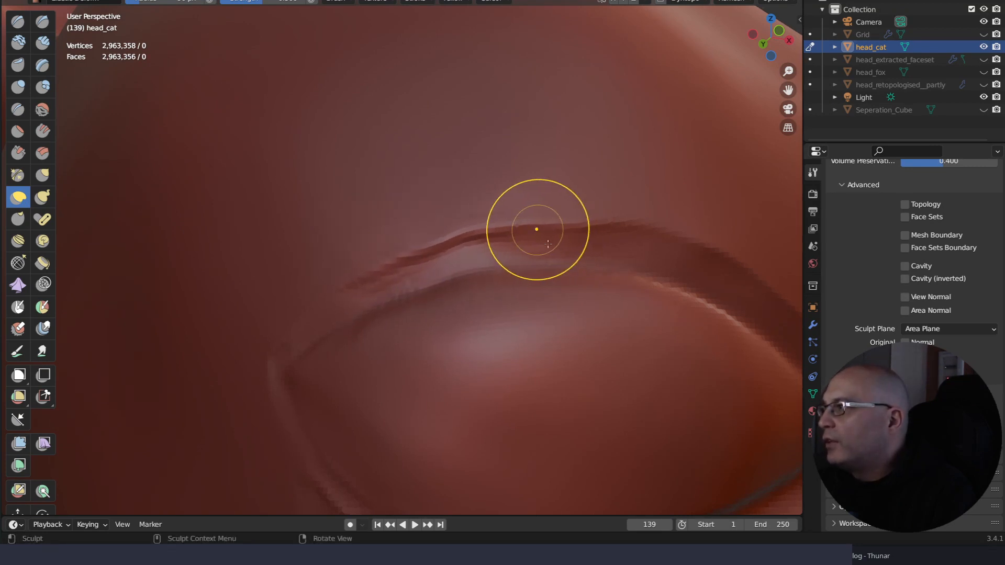
# Even out the wavy middle stretch of the upper eyelid crease with short Elastic Deform strokes
pyautogui.moveTo(548, 243); pyautogui.dragTo(549, 237)
pyautogui.moveTo(651, 239); pyautogui.dragTo(656, 258)
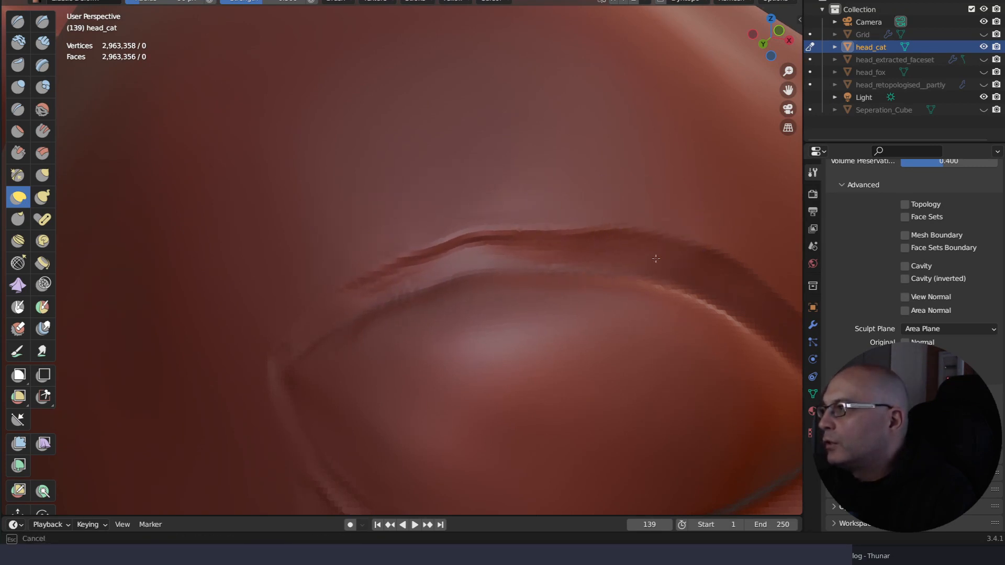
pyautogui.moveTo(731, 255)
pyautogui.mouseDown()
pyautogui.moveTo(711, 262)
pyautogui.moveTo(718, 284)
pyautogui.moveTo(678, 279)
pyautogui.mouseUp()
pyautogui.moveTo(609, 238); pyautogui.dragTo(605, 253)
pyautogui.moveTo(474, 238)
pyautogui.mouseDown()
pyautogui.moveTo(452, 247)
pyautogui.moveTo(468, 241)
pyautogui.moveTo(472, 250)
pyautogui.mouseUp()
pyautogui.moveTo(523, 229)
pyautogui.mouseDown()
pyautogui.moveTo(528, 242)
pyautogui.moveTo(585, 233)
pyautogui.mouseUp()
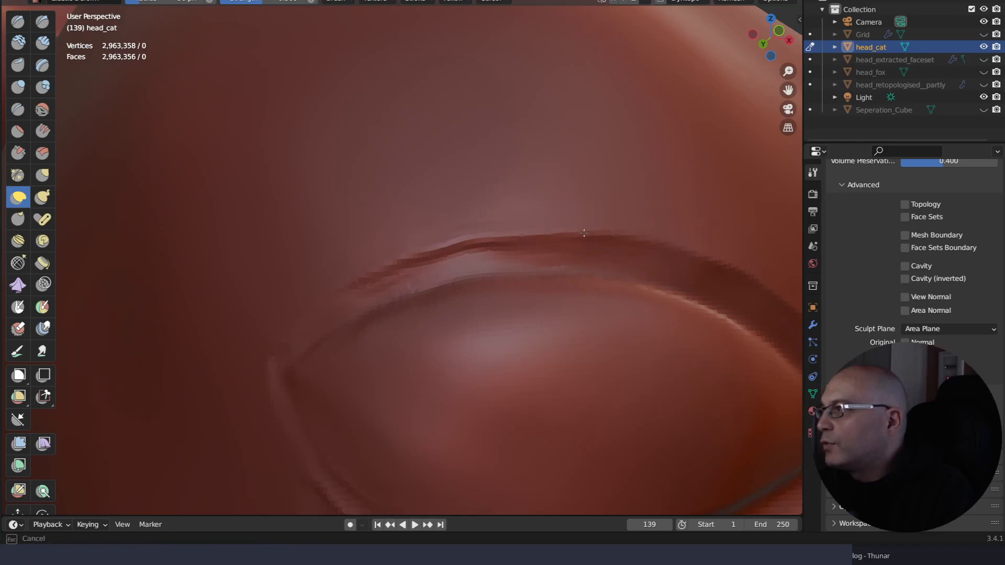
pyautogui.moveTo(457, 255); pyautogui.dragTo(456, 255)
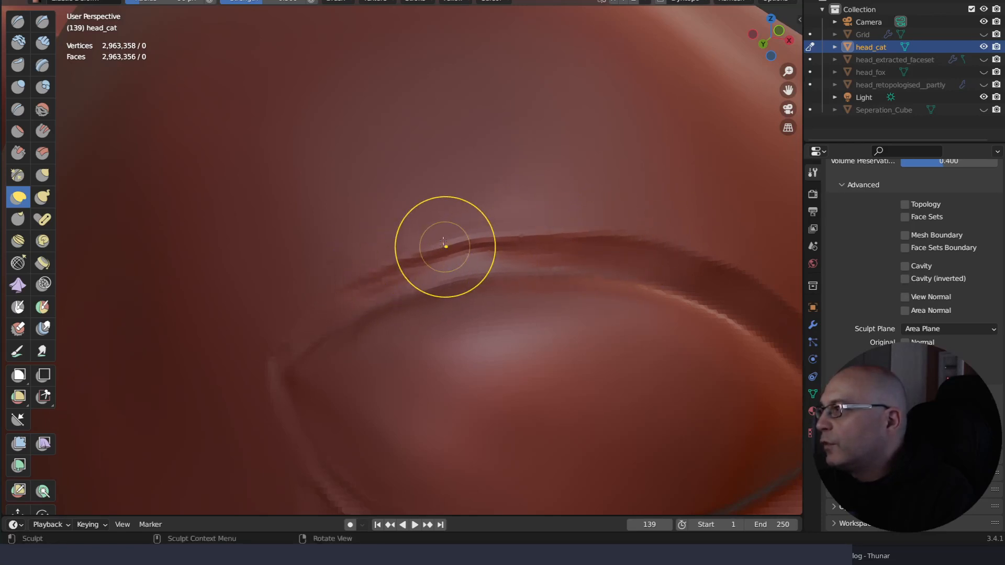
# Reshape the upper eyelid between its peak and the pointed corner with Elastic Deform to refine its slope
pyautogui.moveTo(672, 272); pyautogui.dragTo(555, 263, button='middle')
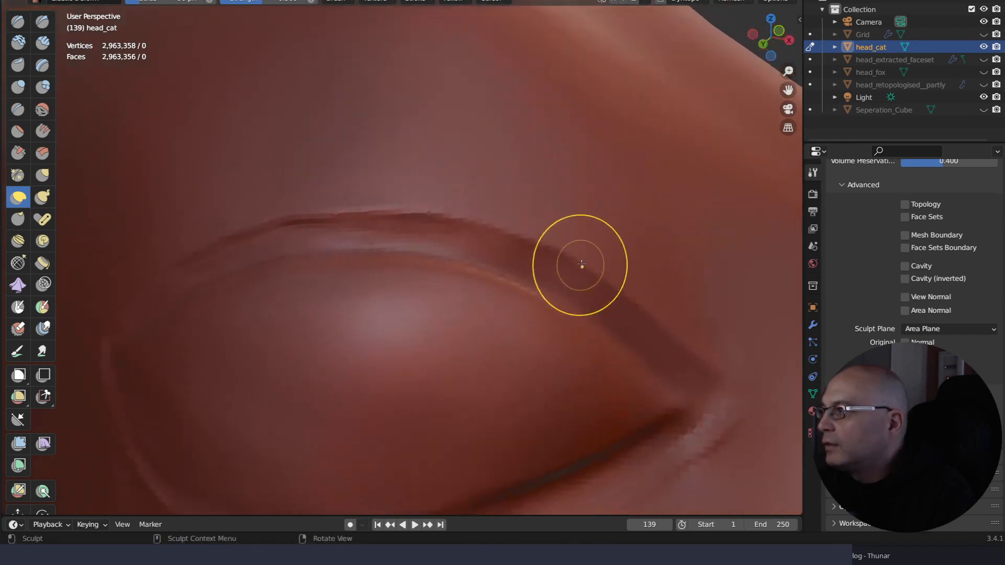
pyautogui.moveTo(587, 282); pyautogui.dragTo(590, 303)
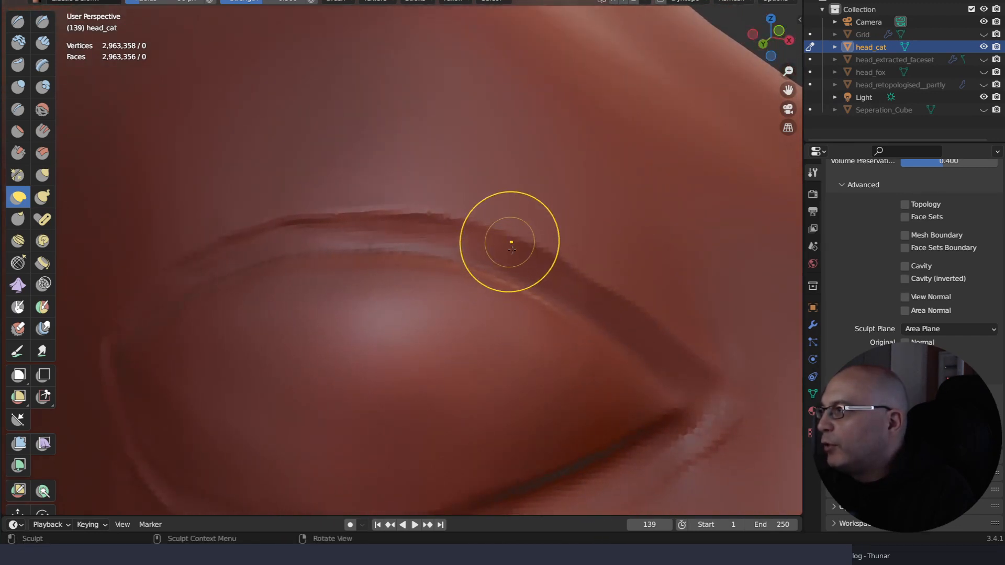
pyautogui.moveTo(509, 242)
pyautogui.mouseDown()
pyautogui.moveTo(508, 261)
pyautogui.moveTo(474, 236)
pyautogui.moveTo(449, 235)
pyautogui.mouseUp()
pyautogui.moveTo(663, 343); pyautogui.dragTo(665, 356, button='middle')
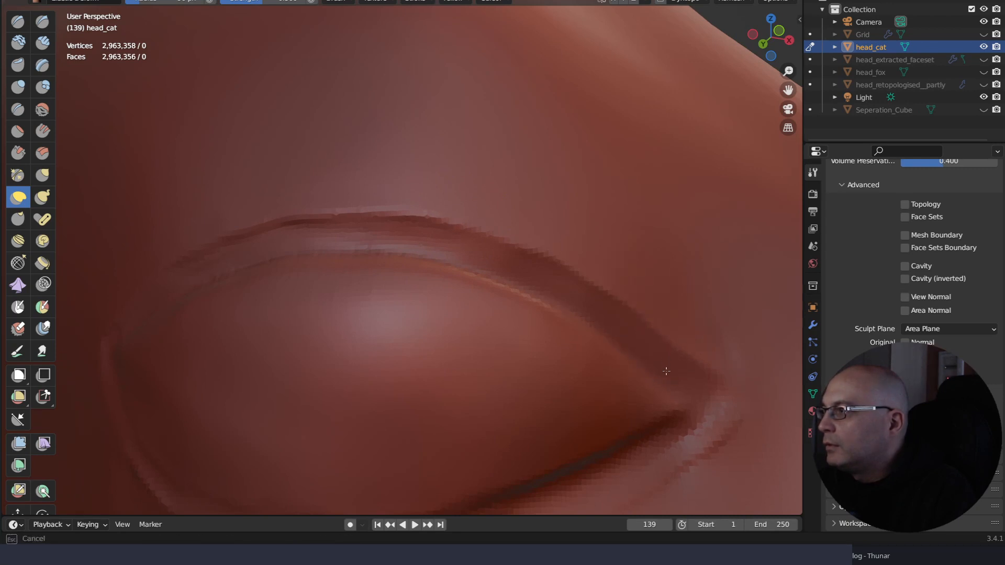
pyautogui.moveTo(666, 371); pyautogui.dragTo(666, 372)
pyautogui.moveTo(601, 295)
pyautogui.mouseDown()
pyautogui.moveTo(599, 314)
pyautogui.moveTo(589, 304)
pyautogui.mouseUp()
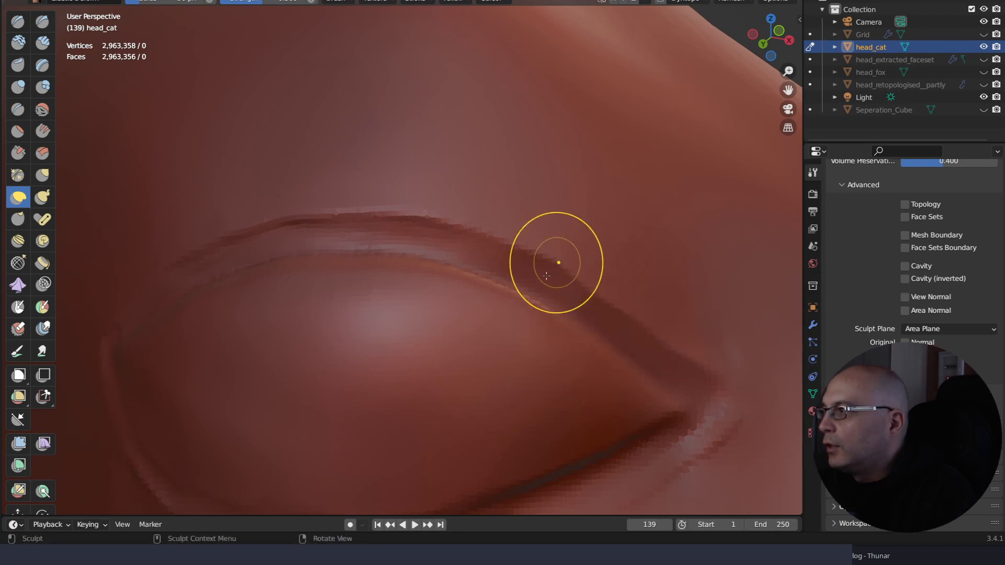
pyautogui.moveTo(555, 263); pyautogui.dragTo(541, 279)
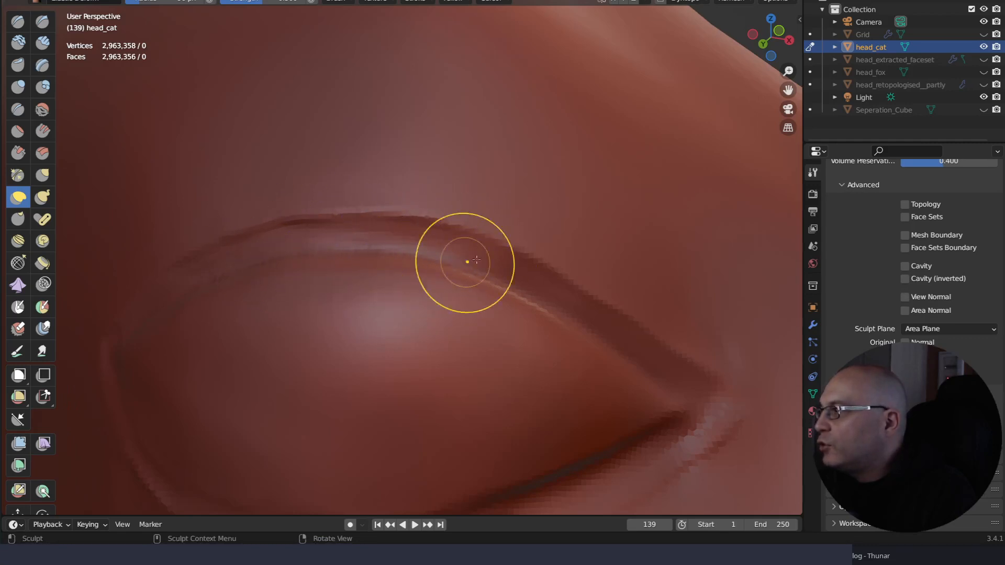
# Sharpen and narrow the upper eyelid crease along its full length with an enlarged Pinch brush
pyautogui.keyDown('ctrl'); pyautogui.moveTo(467, 263); pyautogui.dragTo(469, 369, button='right'); pyautogui.keyUp('ctrl')
pyautogui.moveTo(458, 320); pyautogui.dragTo(458, 322, button='right')
pyautogui.moveTo(458, 323); pyautogui.dragTo(460, 332, button='middle')
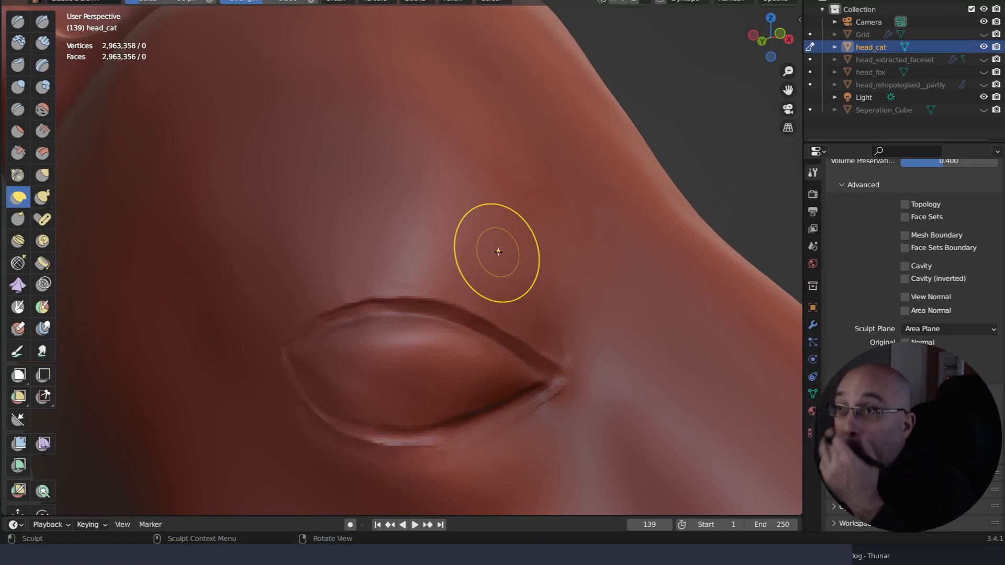
pyautogui.press('q')
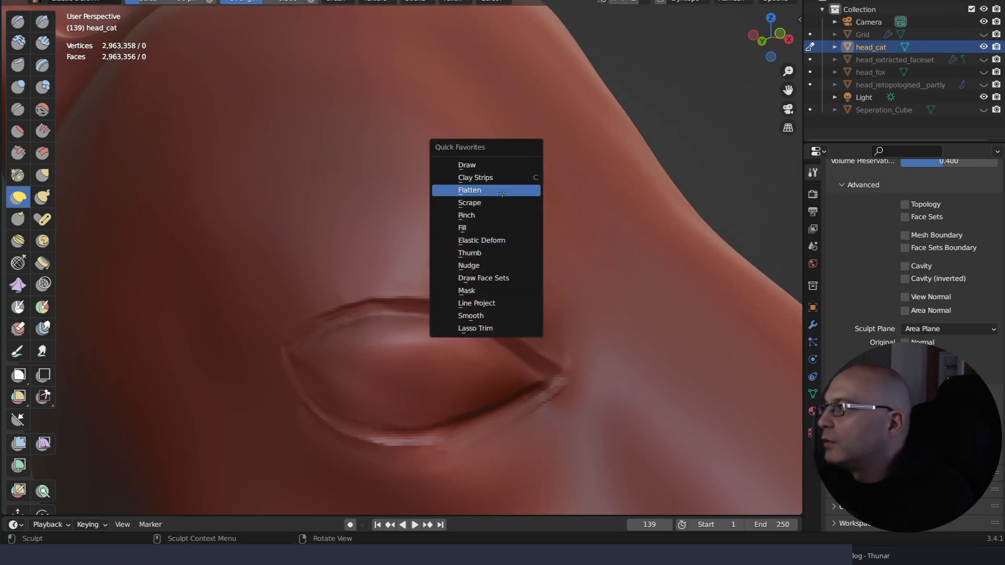
pyautogui.click(492, 215)
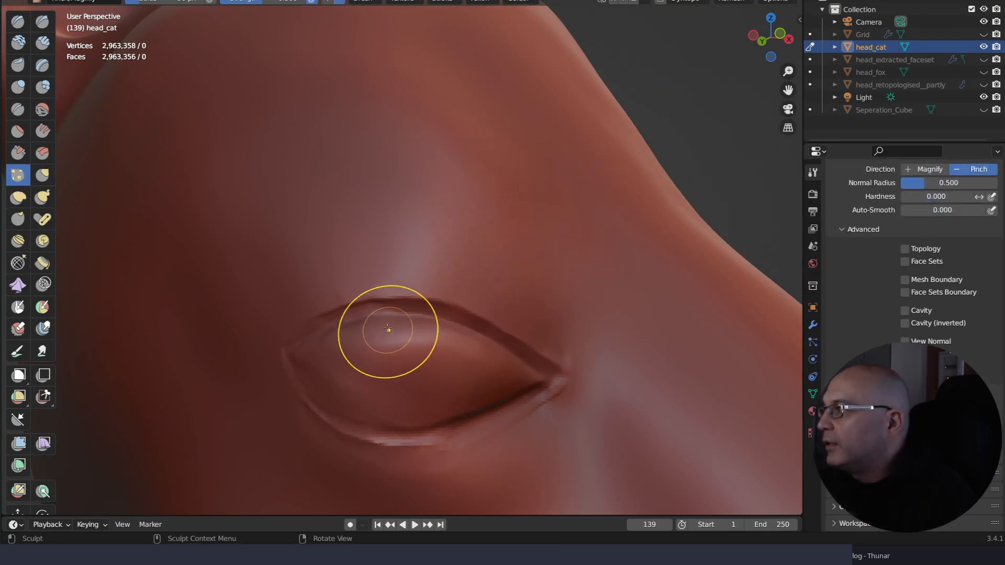
pyautogui.press(']')
pyautogui.press(']')
pyautogui.press(']')
pyautogui.press(']')
pyautogui.press(']')
pyautogui.moveTo(314, 319); pyautogui.dragTo(371, 312)
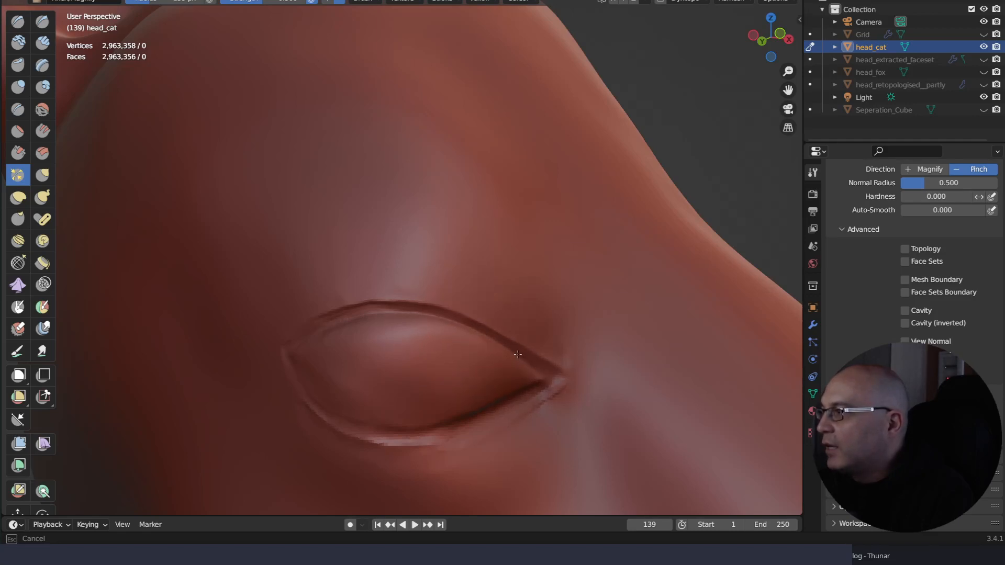
pyautogui.moveTo(548, 373)
pyautogui.mouseDown()
pyautogui.moveTo(497, 334)
pyautogui.moveTo(415, 315)
pyautogui.mouseUp()
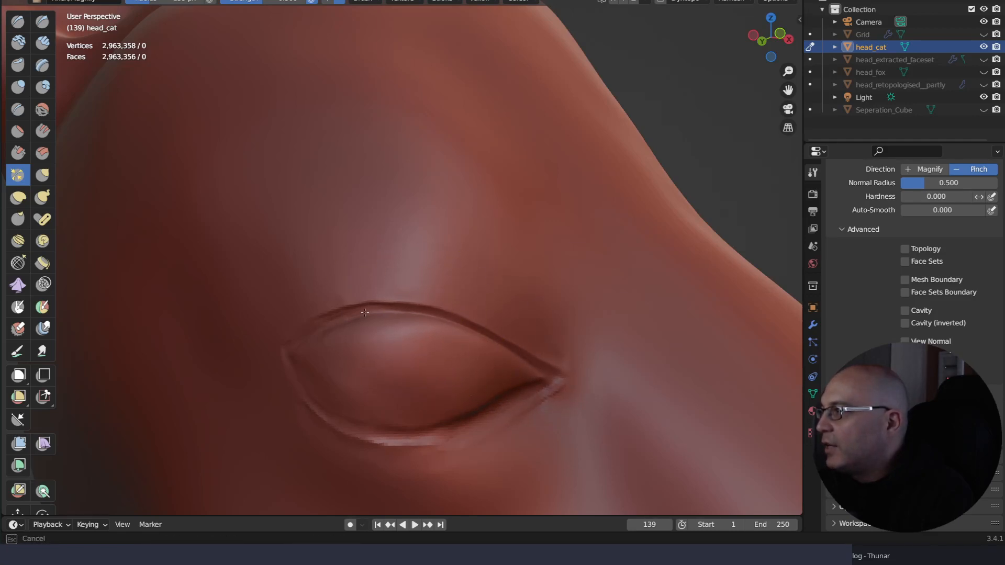
pyautogui.moveTo(299, 333); pyautogui.dragTo(290, 336)
pyautogui.moveTo(547, 288)
pyautogui.mouseDown(button='middle')
pyautogui.moveTo(536, 301)
pyautogui.moveTo(565, 279)
pyautogui.moveTo(561, 293)
pyautogui.moveTo(518, 314)
pyautogui.moveTo(502, 305)
pyautogui.moveTo(549, 291)
pyautogui.mouseUp(button='middle')
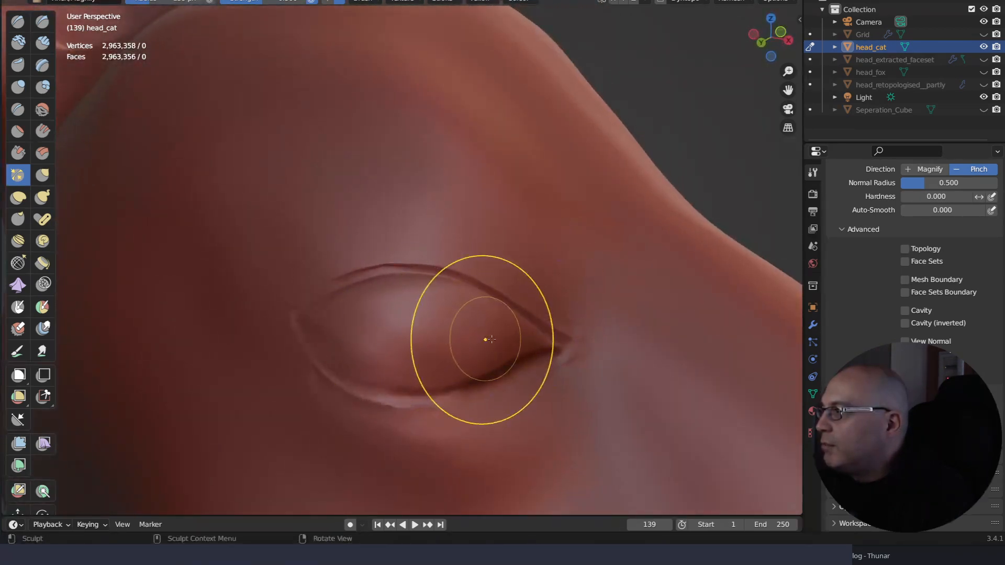
# Sharpen the lower eyelid crease along its length and the upper crease near the blunt corner with the Pinch brush
pyautogui.moveTo(486, 340)
pyautogui.mouseDown(button='middle')
pyautogui.moveTo(507, 390)
pyautogui.moveTo(490, 397)
pyautogui.mouseUp(button='middle')
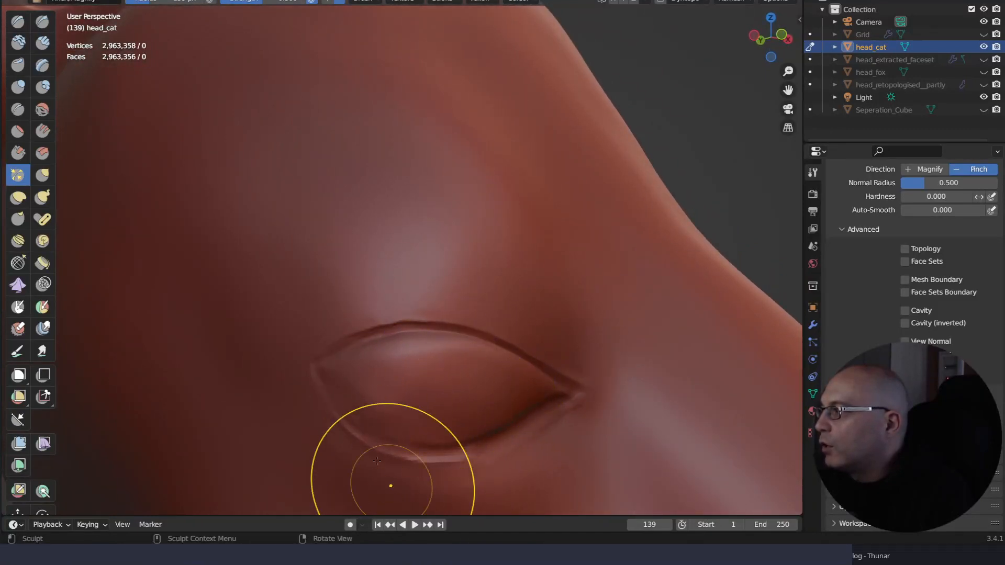
pyautogui.moveTo(353, 424); pyautogui.dragTo(404, 458)
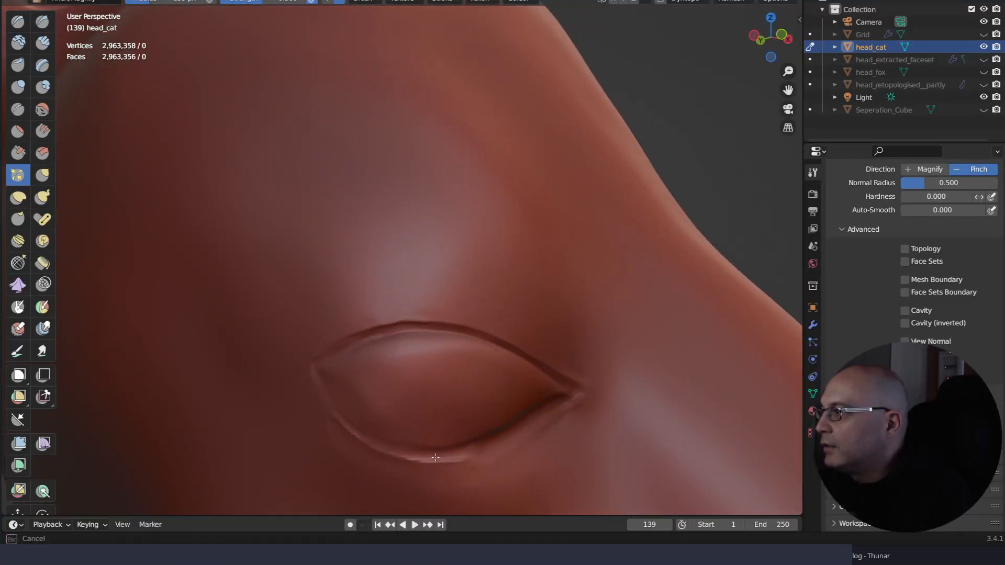
pyautogui.moveTo(480, 445); pyautogui.dragTo(546, 413)
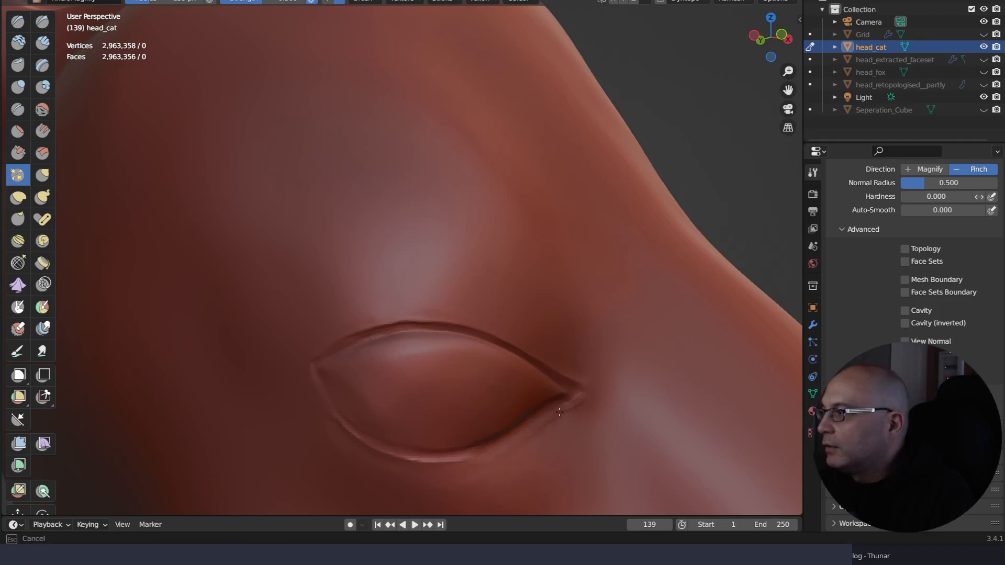
pyautogui.moveTo(462, 465); pyautogui.dragTo(463, 465)
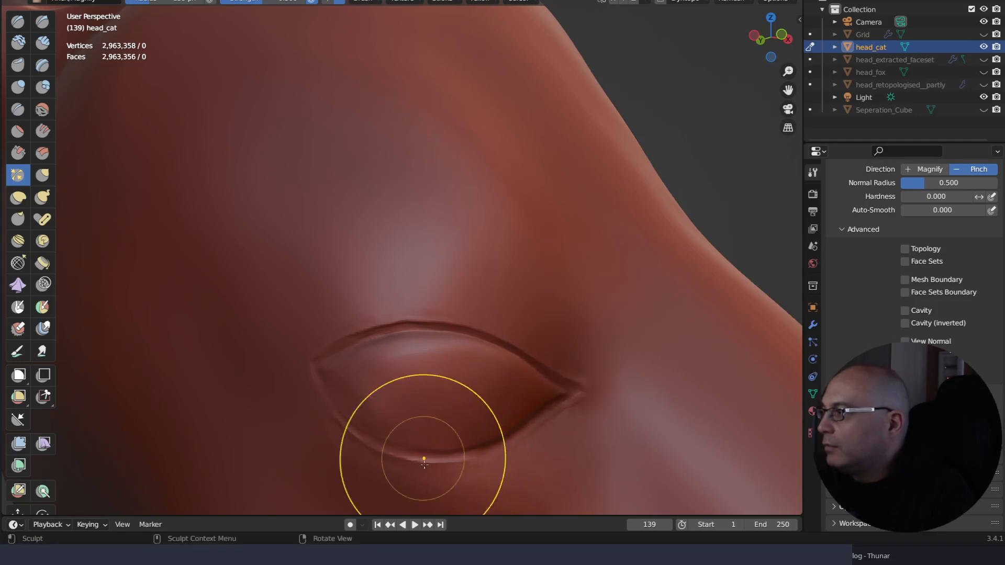
pyautogui.moveTo(545, 266); pyautogui.dragTo(524, 286, button='middle')
pyautogui.moveTo(450, 285); pyautogui.dragTo(356, 335)
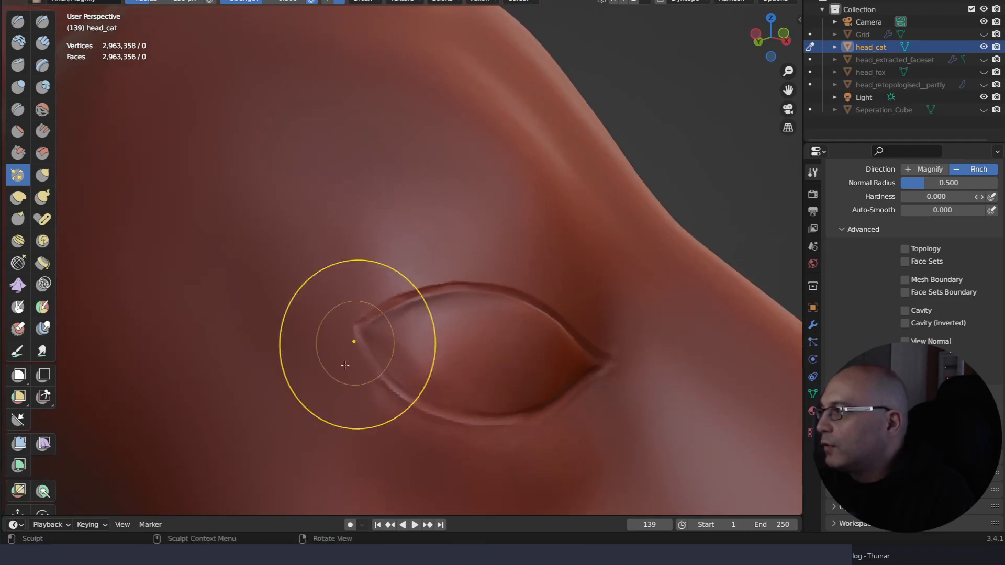
# Even out the raised rim of the upper eyelid from the blunt corner across the peak with the Scrape brush
pyautogui.keyDown('ctrl'); pyautogui.moveTo(475, 356); pyautogui.dragTo(474, 298, button='middle'); pyautogui.keyUp('ctrl')
pyautogui.moveTo(486, 310)
pyautogui.mouseDown(button='right')
pyautogui.moveTo(512, 287)
pyautogui.moveTo(500, 275)
pyautogui.moveTo(493, 337)
pyautogui.moveTo(510, 325)
pyautogui.moveTo(506, 293)
pyautogui.moveTo(492, 363)
pyautogui.moveTo(502, 343)
pyautogui.moveTo(493, 333)
pyautogui.mouseUp(button='right')
pyautogui.moveTo(486, 337)
pyautogui.mouseDown(button='middle')
pyautogui.moveTo(505, 354)
pyautogui.moveTo(494, 359)
pyautogui.mouseUp(button='middle')
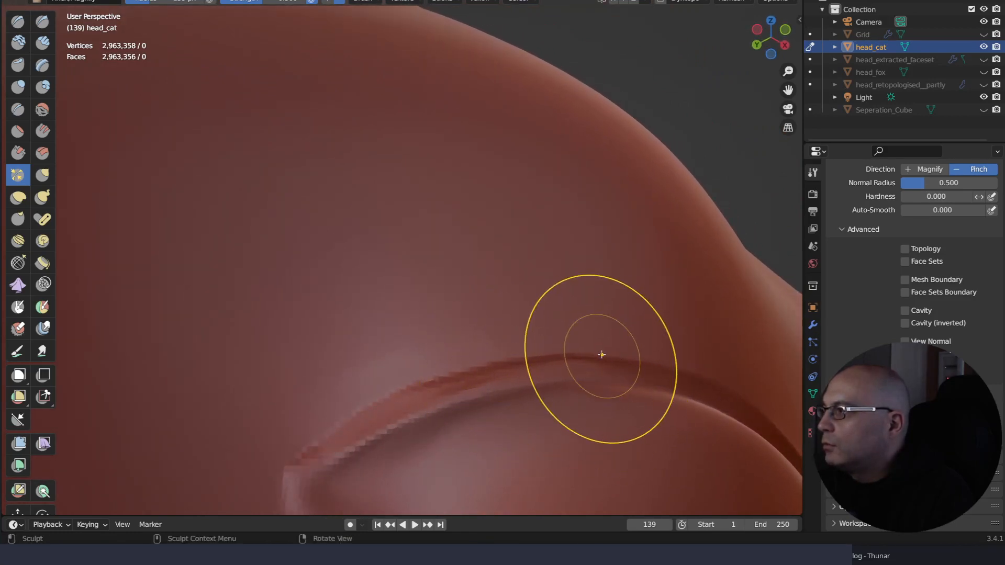
pyautogui.moveTo(599, 352)
pyautogui.mouseDown(button='middle')
pyautogui.moveTo(548, 365)
pyautogui.moveTo(579, 363)
pyautogui.mouseUp(button='middle')
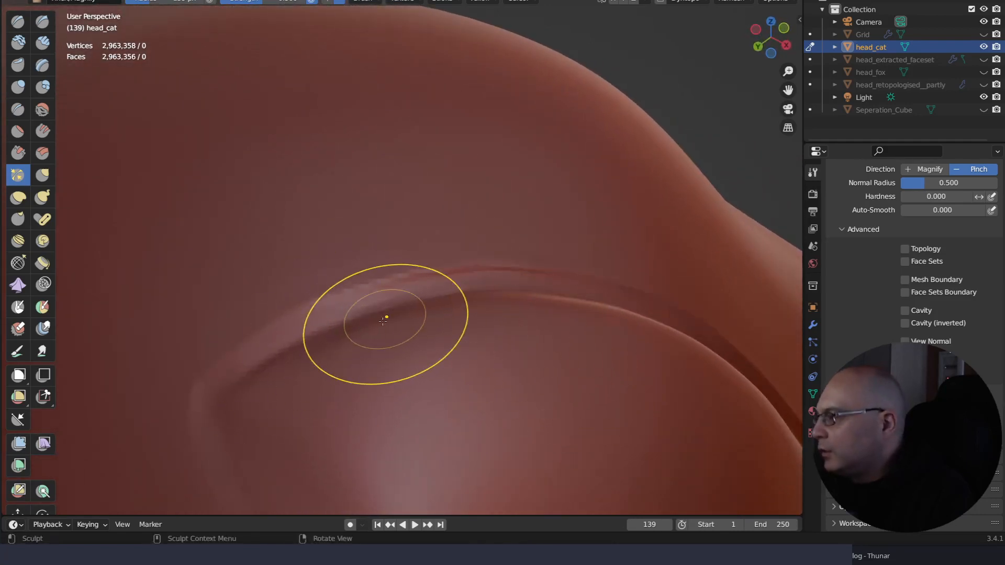
pyautogui.press('q')
pyautogui.click(366, 295)
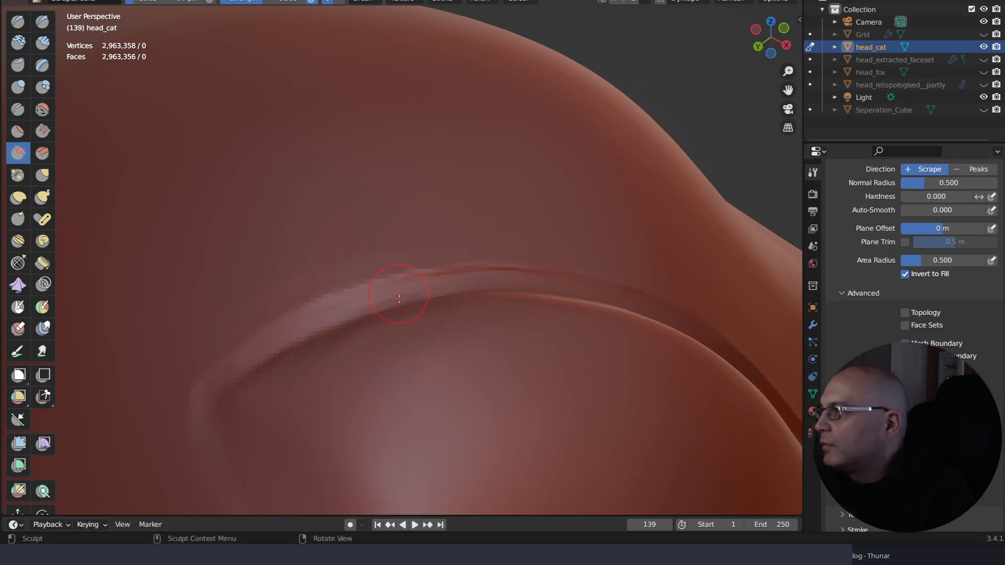
pyautogui.moveTo(443, 303); pyautogui.dragTo(463, 332, button='middle')
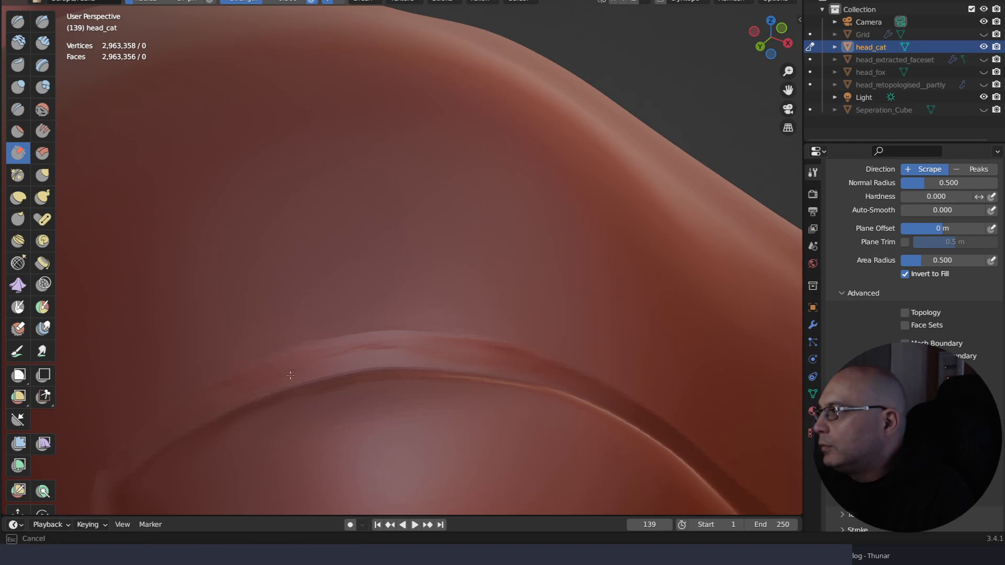
pyautogui.moveTo(452, 353); pyautogui.dragTo(600, 272, button='middle')
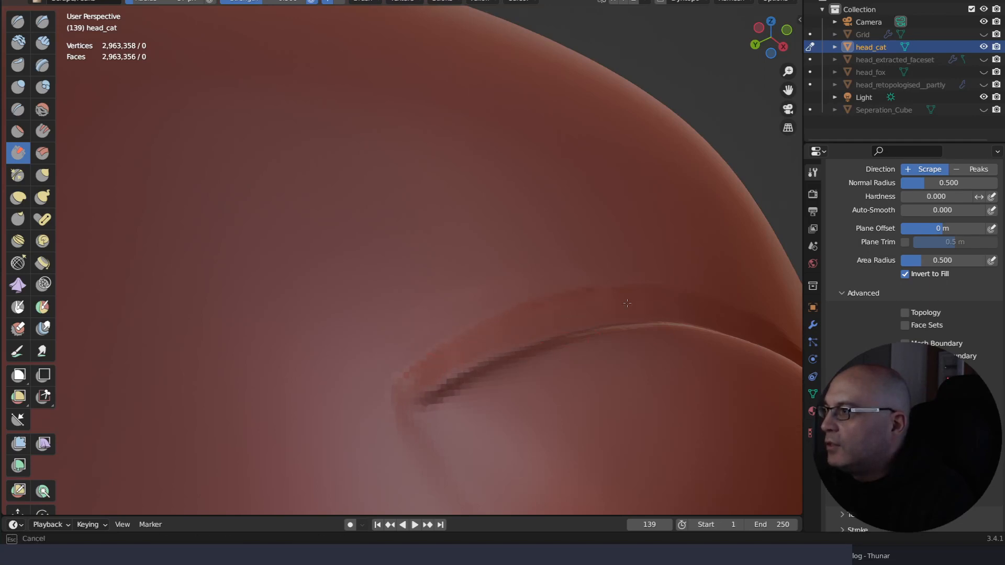
pyautogui.moveTo(624, 305); pyautogui.dragTo(372, 427, button='middle')
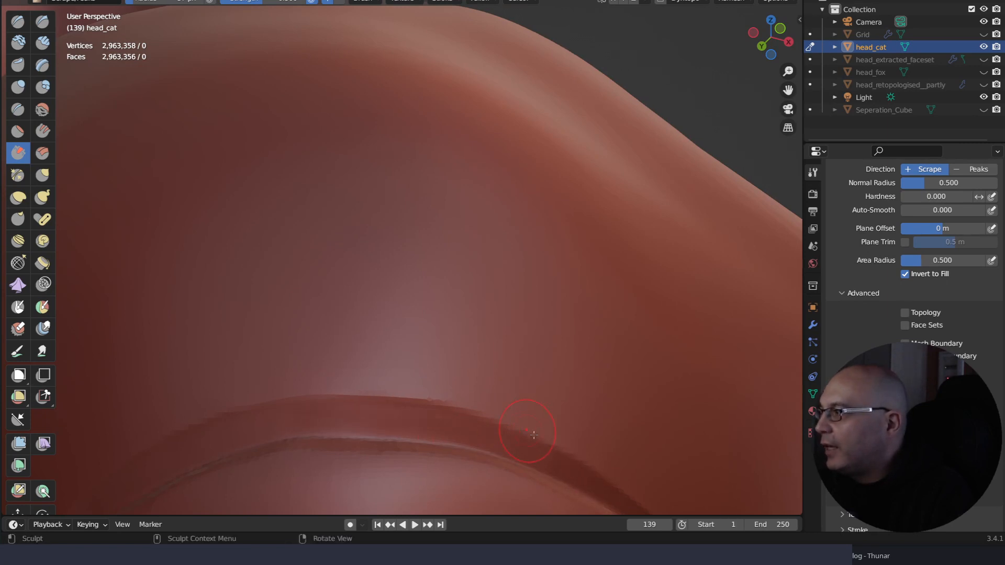
pyautogui.moveTo(534, 435)
pyautogui.mouseDown(button='middle')
pyautogui.moveTo(429, 398)
pyautogui.moveTo(345, 331)
pyautogui.mouseUp(button='middle')
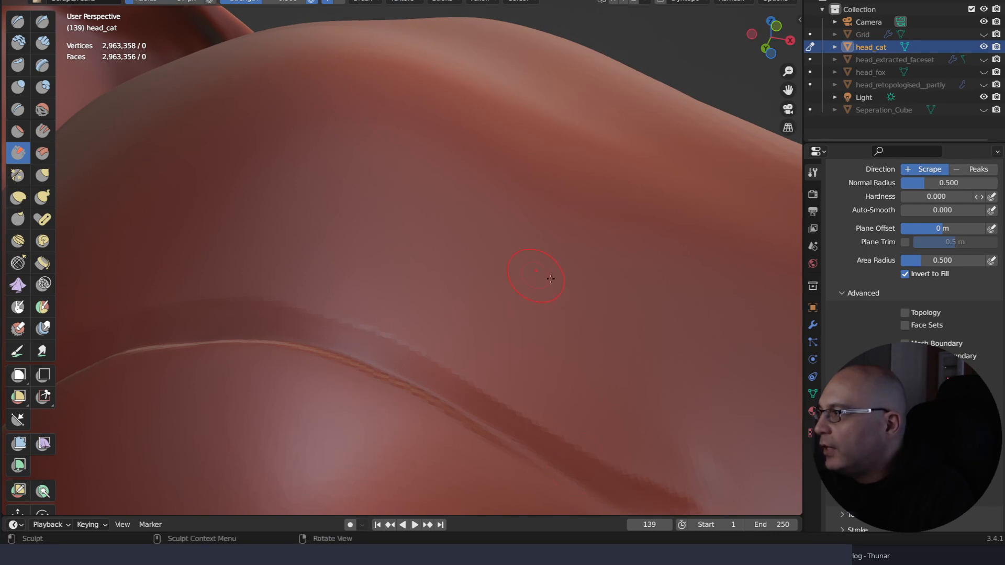
# Level the upper eyelid rim on its slope down to the pointed corner with overlapping strokes of the Flatten brush
pyautogui.press('q')
pyautogui.click(513, 277)
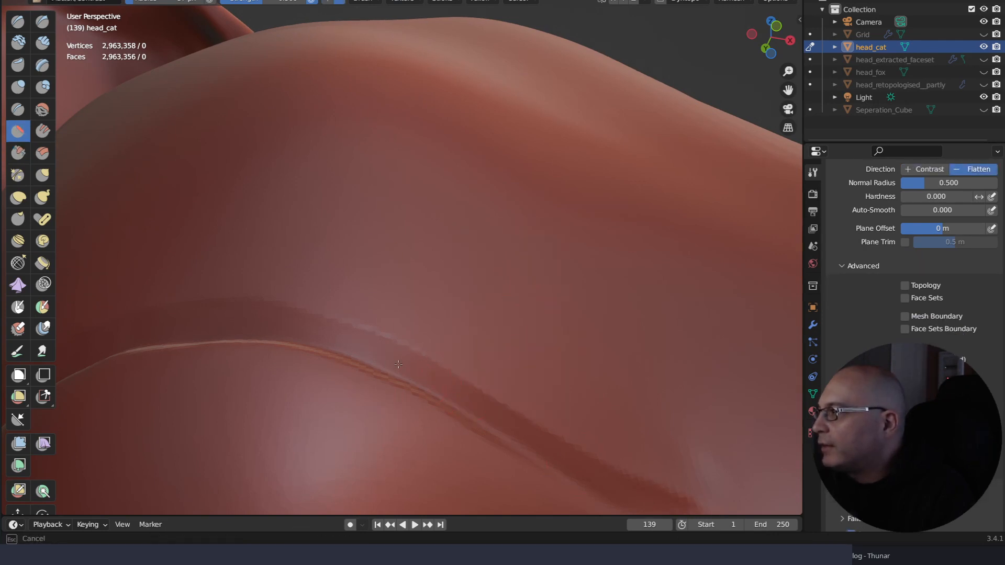
pyautogui.moveTo(399, 352); pyautogui.dragTo(548, 448)
pyautogui.moveTo(449, 385); pyautogui.dragTo(581, 463)
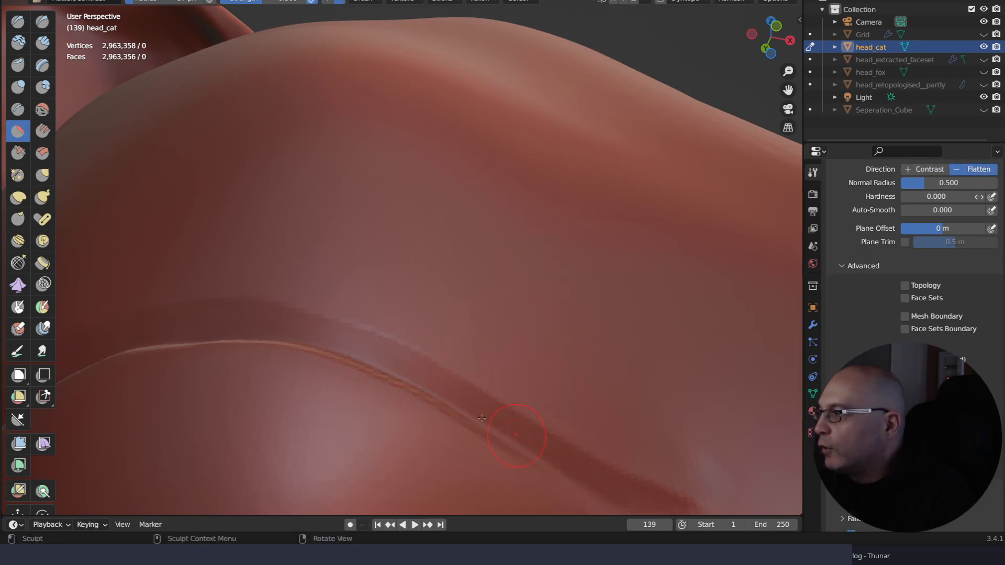
pyautogui.moveTo(516, 423); pyautogui.dragTo(617, 487)
pyautogui.moveTo(563, 455); pyautogui.dragTo(675, 511)
# Rework the stretch of rim just past the upper eyelid's peak with Flatten, undoing the first stroke and repeating it with shorter and longer ones
pyautogui.moveTo(335, 333); pyautogui.dragTo(432, 385)
pyautogui.hotkey('ctrl', 'z')
pyautogui.moveTo(346, 335); pyautogui.dragTo(368, 341)
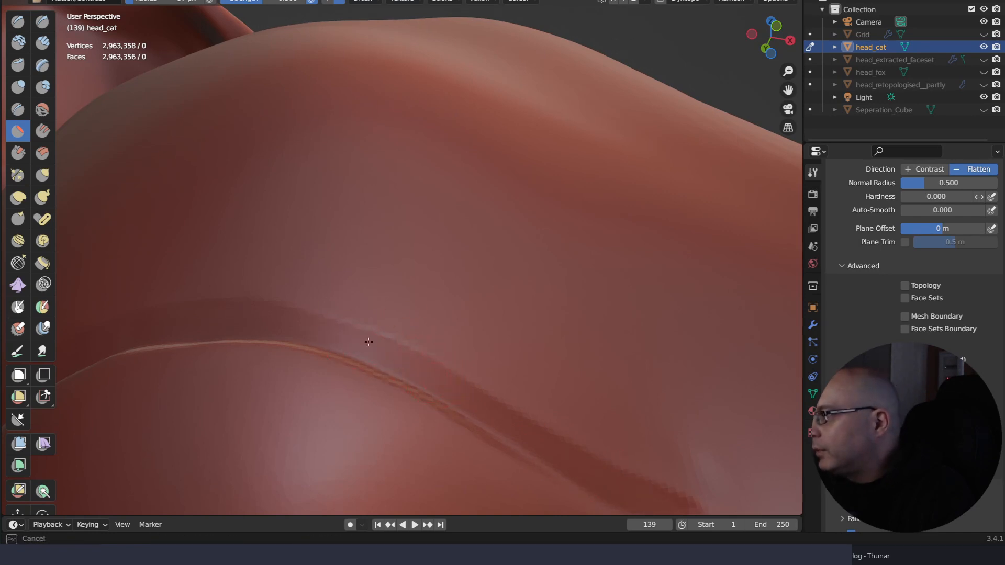
pyautogui.moveTo(427, 377); pyautogui.dragTo(435, 381)
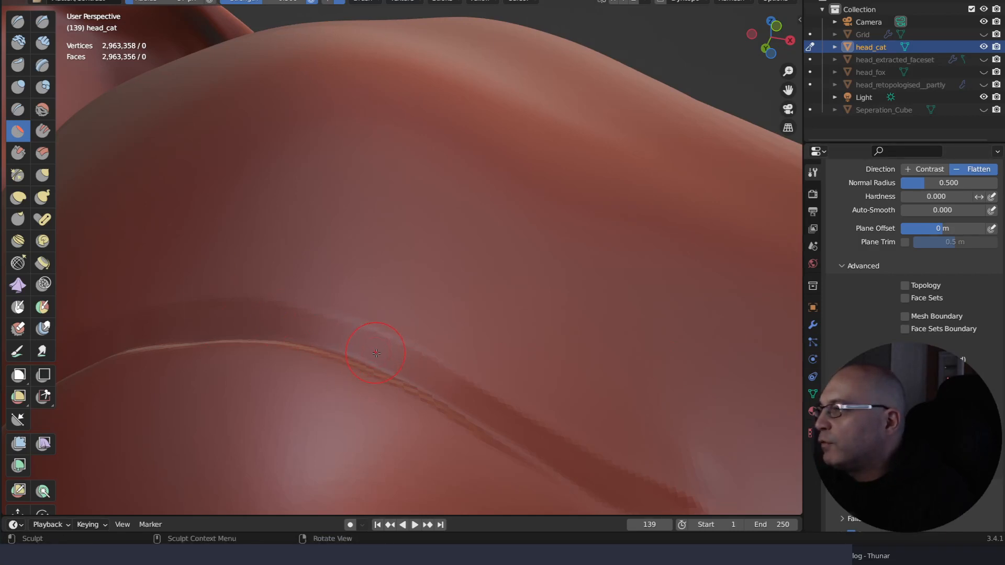
pyautogui.moveTo(372, 349); pyautogui.dragTo(372, 347)
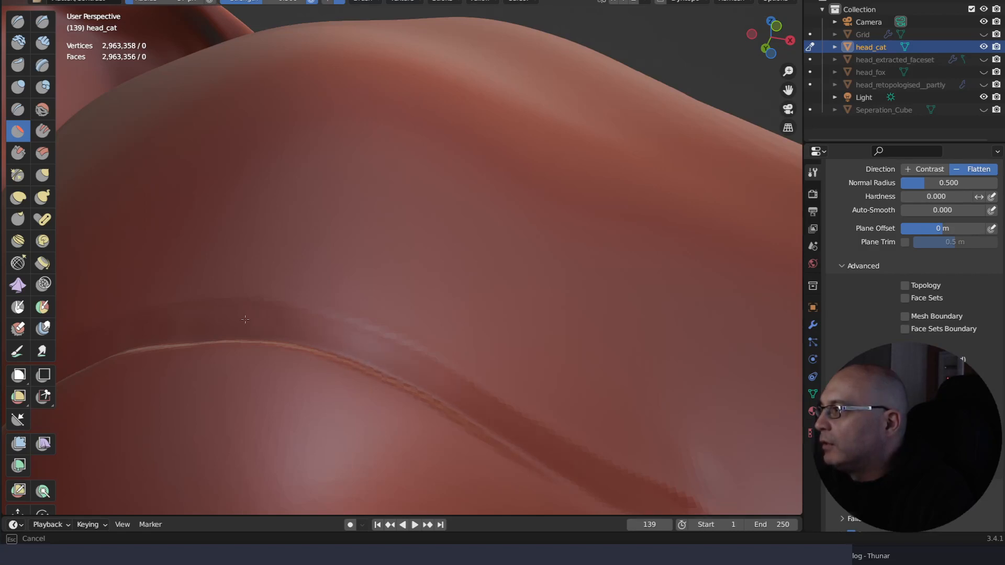
pyautogui.moveTo(245, 319)
pyautogui.mouseDown()
pyautogui.moveTo(367, 382)
pyautogui.moveTo(453, 381)
pyautogui.moveTo(521, 433)
pyautogui.mouseUp()
pyautogui.moveTo(376, 356)
pyautogui.mouseDown()
pyautogui.moveTo(458, 400)
pyautogui.moveTo(383, 346)
pyautogui.moveTo(463, 397)
pyautogui.mouseUp()
pyautogui.moveTo(408, 364); pyautogui.dragTo(500, 423)
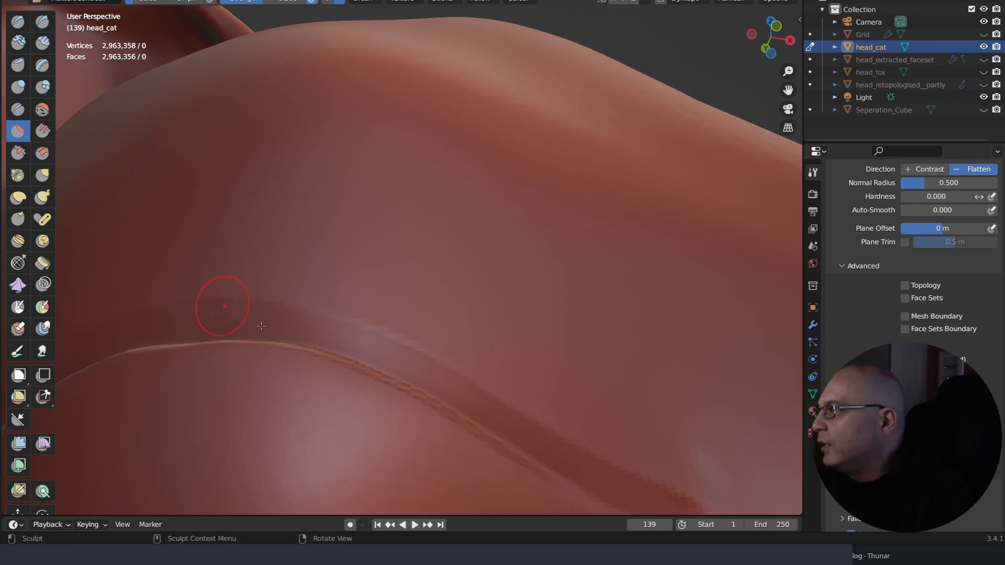
# Flatten the upper eyelid rim over the peak and down towards the blunt corner
pyautogui.moveTo(355, 310); pyautogui.dragTo(380, 303, button='middle')
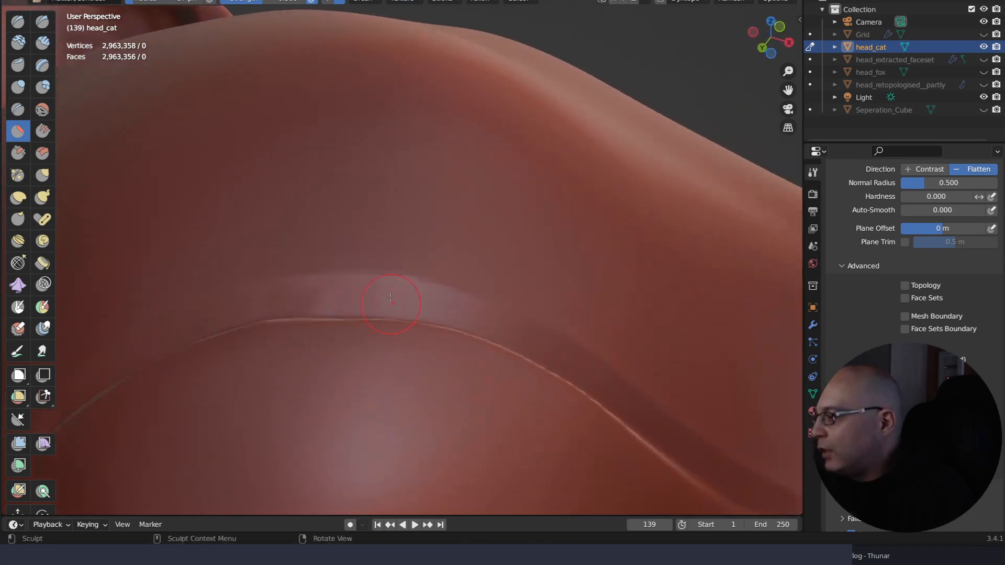
pyautogui.moveTo(390, 299); pyautogui.dragTo(325, 295)
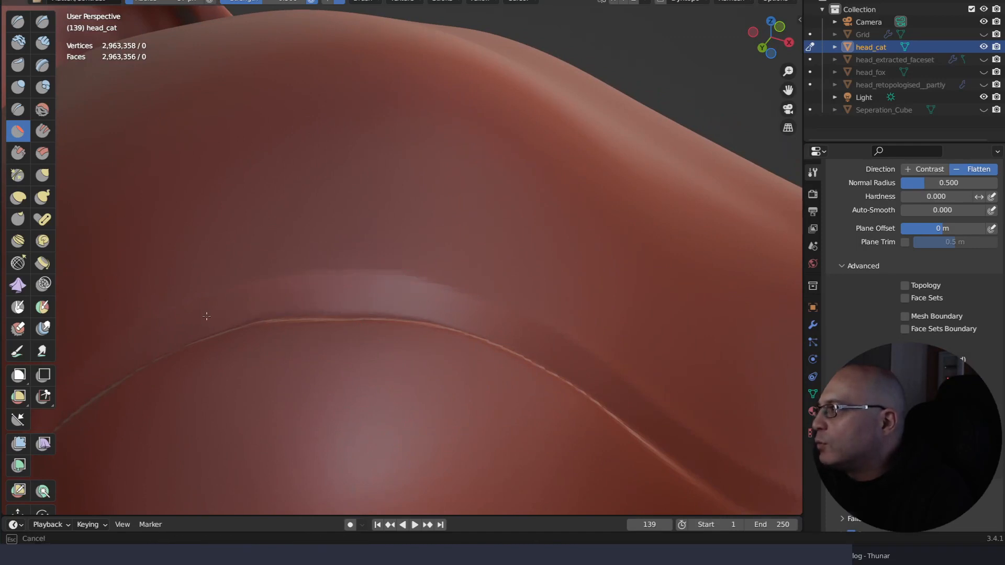
pyautogui.moveTo(206, 316); pyautogui.dragTo(334, 291)
pyautogui.moveTo(197, 322); pyautogui.dragTo(132, 357)
pyautogui.moveTo(325, 297); pyautogui.dragTo(428, 308)
# Flatten the rim between the peak and the blunt corner, and smooth the lid edge on the slope past the peak
pyautogui.moveTo(413, 335)
pyautogui.mouseDown(button='right')
pyautogui.moveTo(438, 348)
pyautogui.moveTo(439, 321)
pyautogui.mouseUp(button='right')
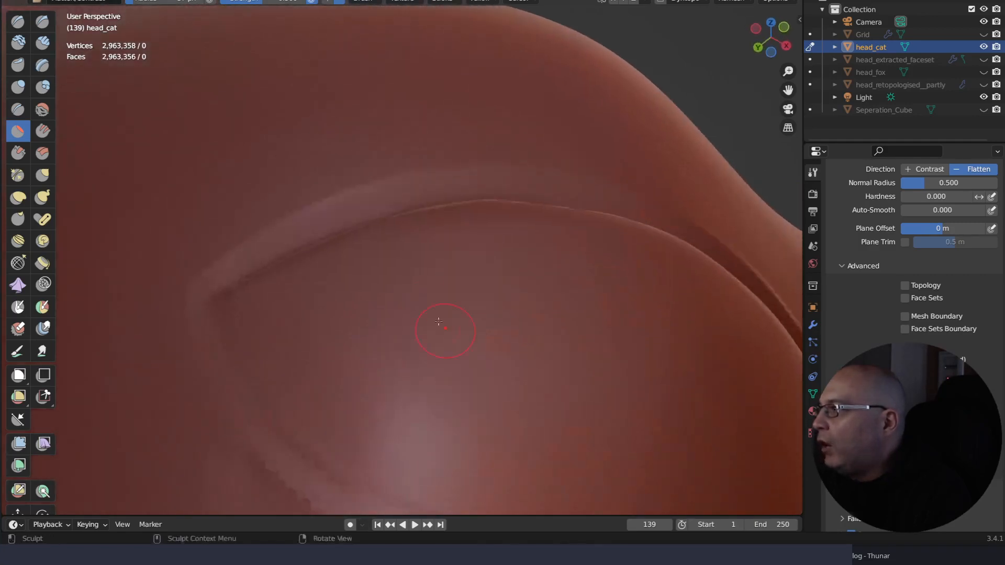
pyautogui.moveTo(450, 232); pyautogui.dragTo(426, 287, button='right')
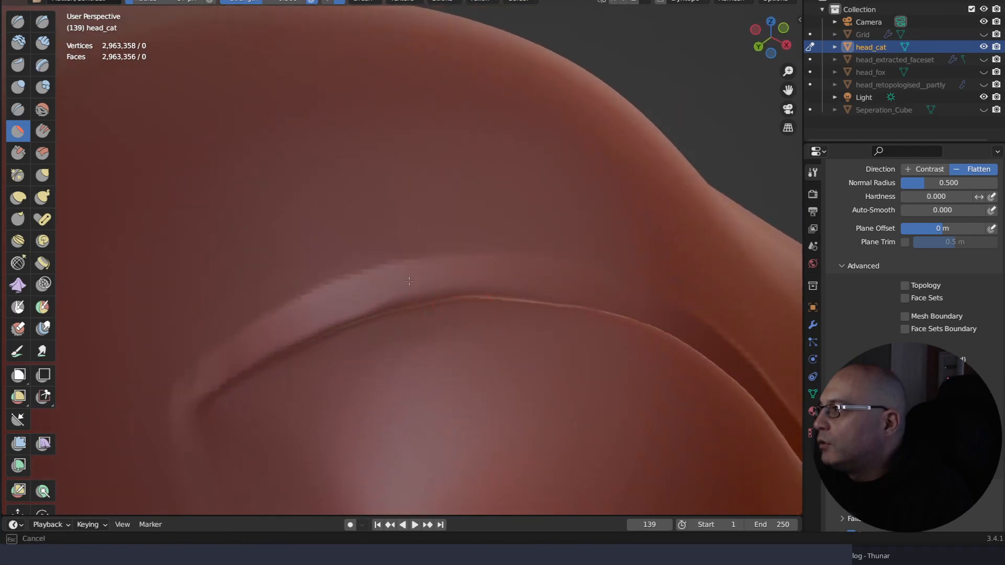
pyautogui.moveTo(423, 283); pyautogui.dragTo(503, 279)
pyautogui.moveTo(332, 315); pyautogui.dragTo(269, 340)
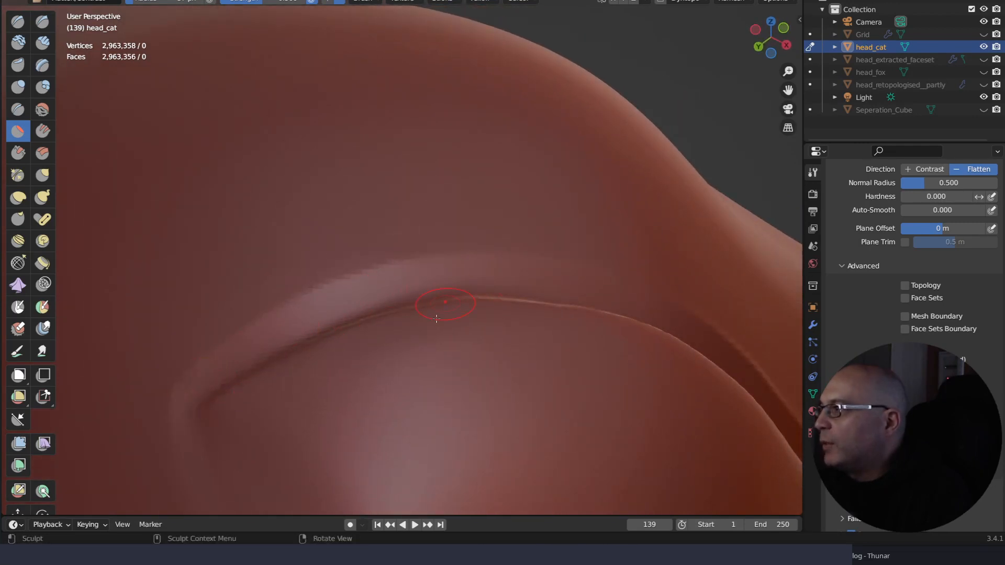
pyautogui.moveTo(439, 310)
pyautogui.mouseDown(button='right')
pyautogui.moveTo(419, 361)
pyautogui.moveTo(379, 358)
pyautogui.mouseUp(button='right')
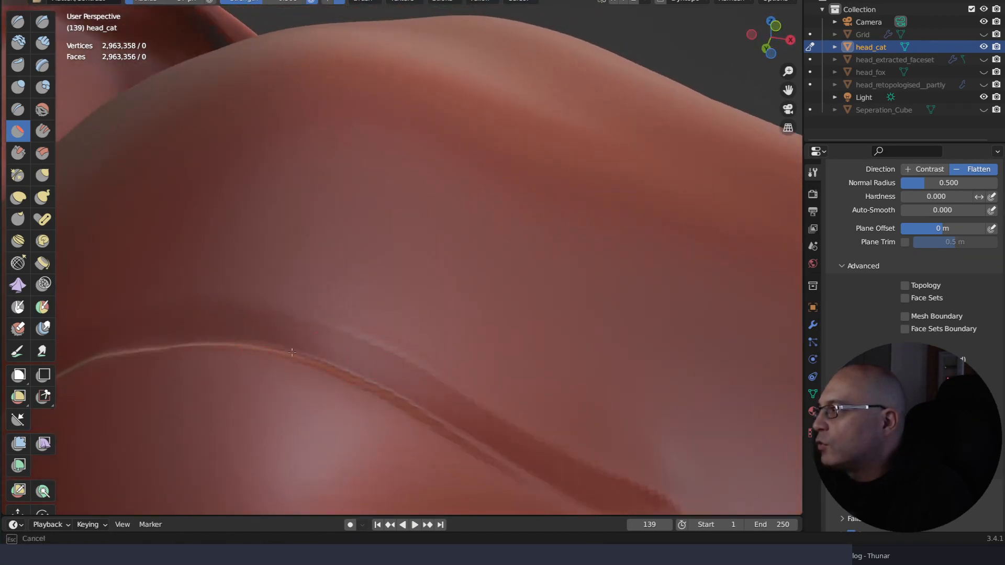
pyautogui.keyDown('shift'); pyautogui.moveTo(387, 376); pyautogui.dragTo(443, 398); pyautogui.keyUp('shift')
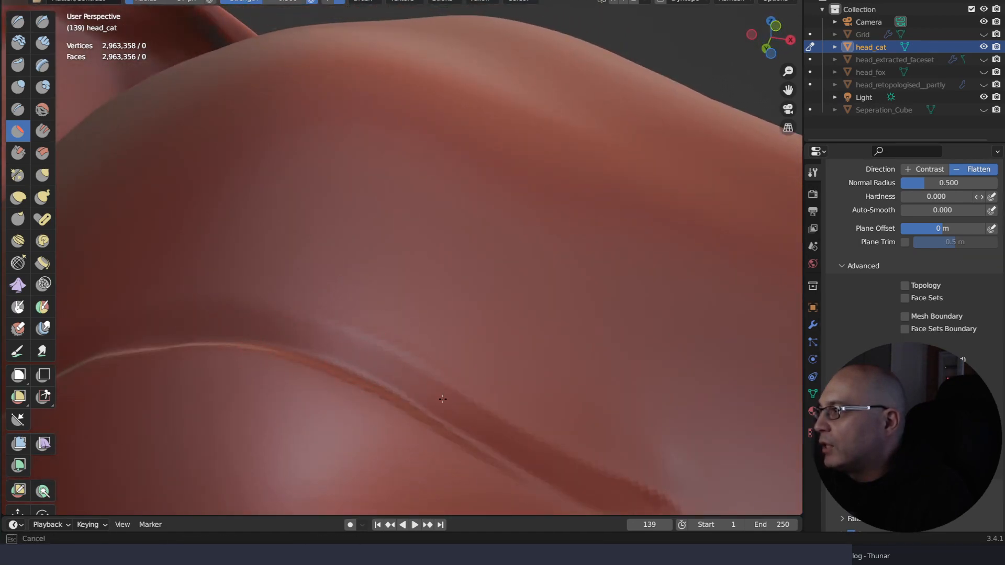
# Soften the outer edge of the upper eyelid rim from the blunt side across the peak with the Scrape brush
pyautogui.moveTo(561, 477); pyautogui.dragTo(371, 231, button='middle')
pyautogui.hotkey('shift', 'space')
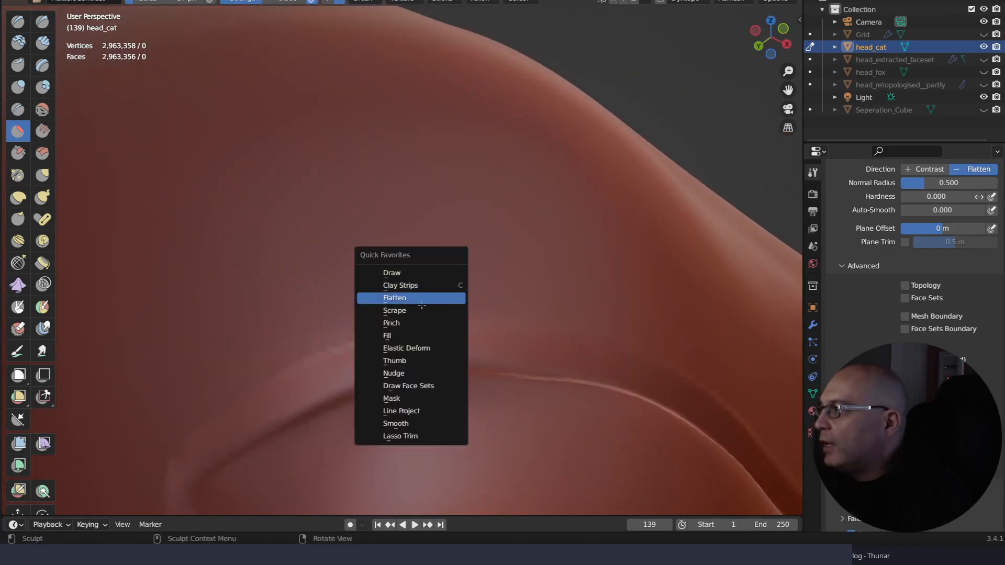
pyautogui.click(444, 307)
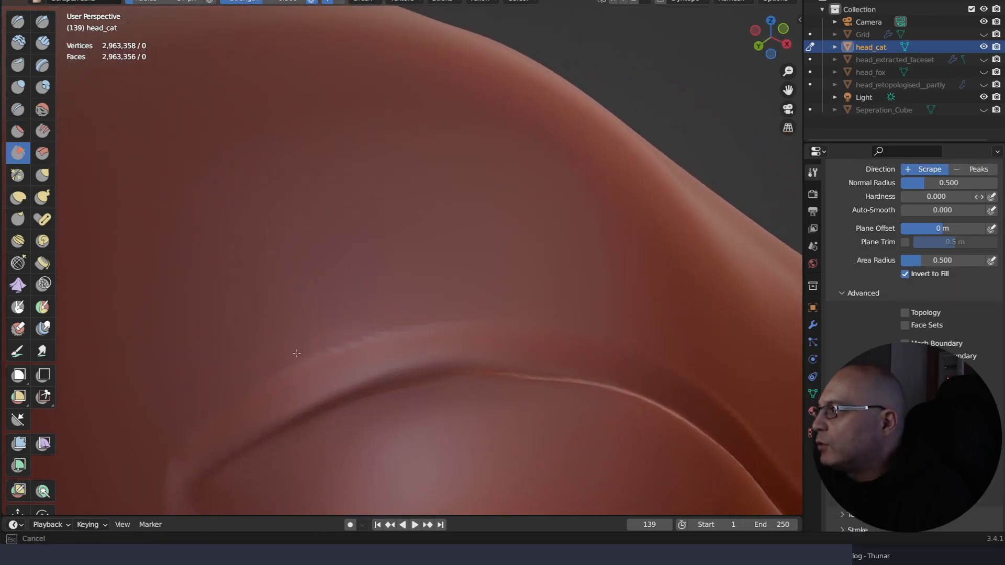
pyautogui.moveTo(348, 336)
pyautogui.mouseDown()
pyautogui.moveTo(419, 309)
pyautogui.moveTo(514, 300)
pyautogui.moveTo(575, 309)
pyautogui.mouseUp()
pyautogui.moveTo(472, 306); pyautogui.dragTo(570, 312)
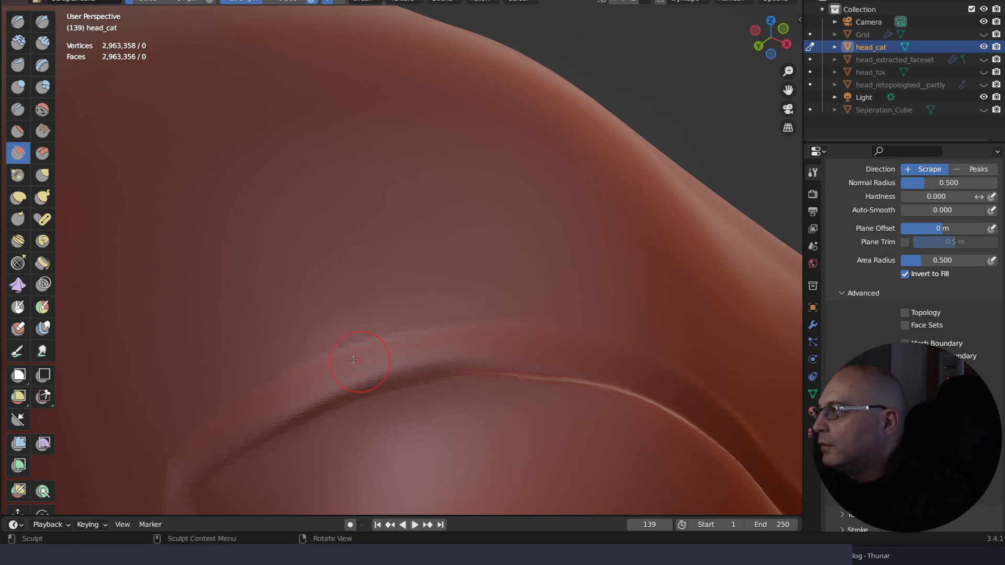
pyautogui.moveTo(354, 359); pyautogui.dragTo(449, 332)
pyautogui.moveTo(384, 347); pyautogui.dragTo(455, 334)
pyautogui.moveTo(398, 345); pyautogui.dragTo(602, 320)
# Blend the rim's outer edge where it starts descending to the pointed corner with short Scrape strokes
pyautogui.moveTo(583, 318); pyautogui.dragTo(631, 332)
pyautogui.moveTo(594, 323); pyautogui.dragTo(632, 338)
pyautogui.moveTo(598, 326)
pyautogui.mouseDown()
pyautogui.moveTo(639, 343)
pyautogui.moveTo(623, 334)
pyautogui.mouseUp()
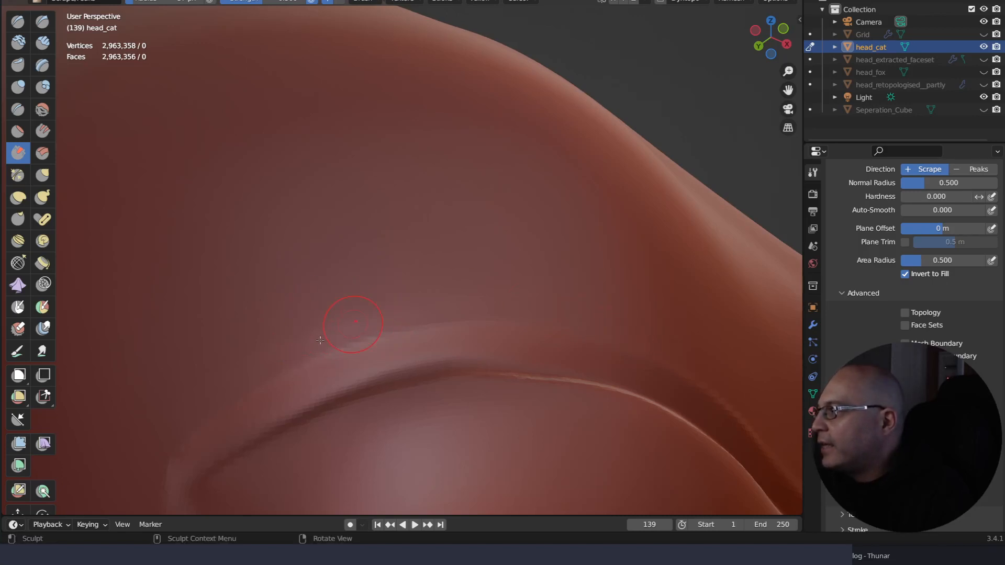
# Undo the last Scrape stroke and smooth the rim's outer edge between the peak and the blunt corner instead
pyautogui.moveTo(320, 340)
pyautogui.mouseDown()
pyautogui.moveTo(275, 366)
pyautogui.moveTo(322, 330)
pyautogui.moveTo(350, 352)
pyautogui.mouseUp()
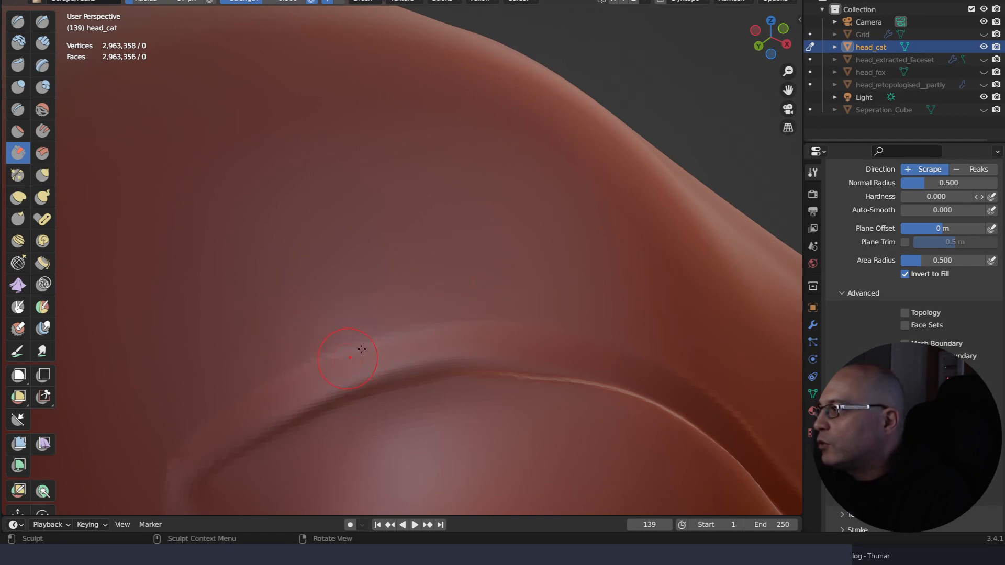
pyautogui.hotkey('ctrl', 'z')
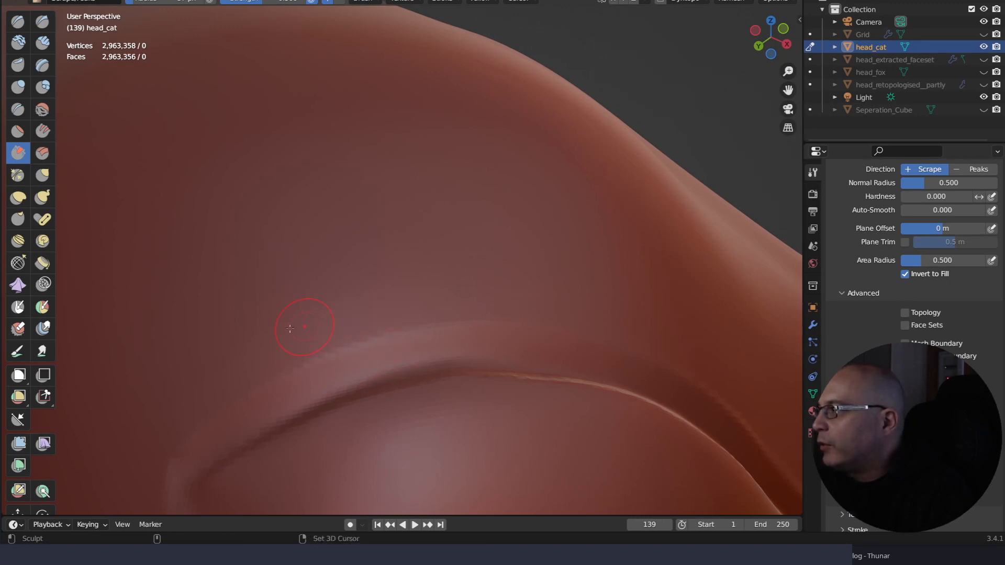
pyautogui.keyDown('shift'); pyautogui.moveTo(291, 330); pyautogui.dragTo(392, 284); pyautogui.keyUp('shift')
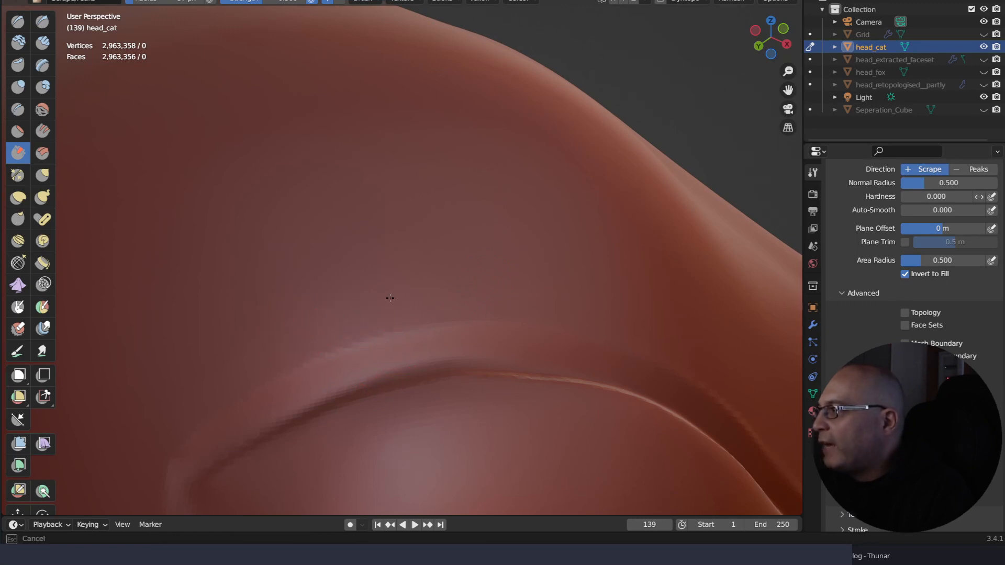
pyautogui.keyDown('shift'); pyautogui.moveTo(295, 335); pyautogui.dragTo(256, 386); pyautogui.keyUp('shift')
# Scrape down the ridge along the rim's outer edge around and just past the upper eyelid's peak with repeated short strokes
pyautogui.moveTo(467, 301)
pyautogui.mouseDown(button='middle')
pyautogui.moveTo(462, 314)
pyautogui.moveTo(440, 299)
pyautogui.moveTo(424, 307)
pyautogui.mouseUp(button='middle')
pyautogui.moveTo(414, 340); pyautogui.dragTo(356, 330)
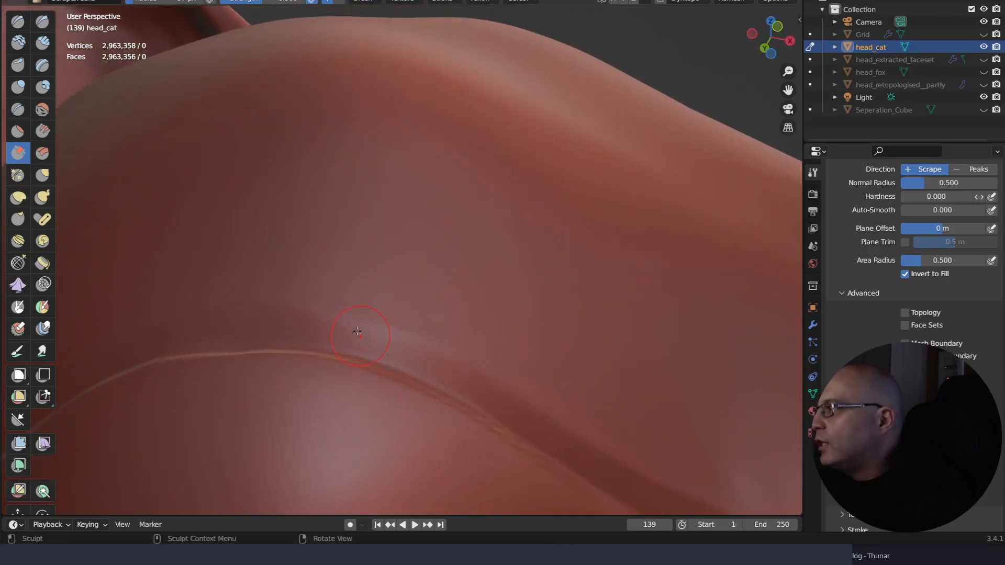
pyautogui.moveTo(404, 312); pyautogui.dragTo(422, 281, button='middle')
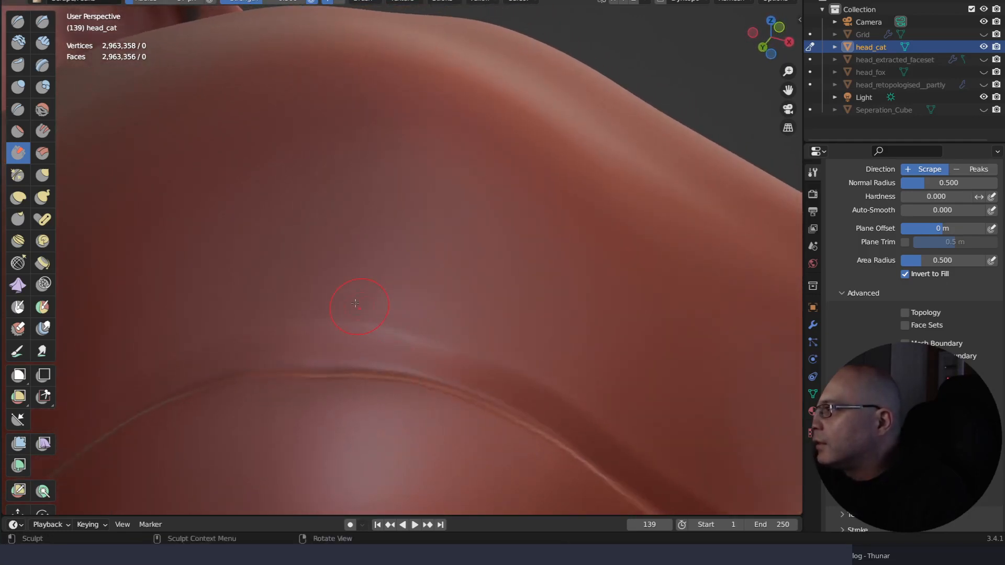
pyautogui.moveTo(361, 310)
pyautogui.mouseDown()
pyautogui.moveTo(440, 327)
pyautogui.moveTo(442, 319)
pyautogui.moveTo(452, 330)
pyautogui.mouseUp()
pyautogui.moveTo(374, 314); pyautogui.dragTo(461, 361)
pyautogui.moveTo(367, 337); pyautogui.dragTo(453, 358)
pyautogui.moveTo(309, 332); pyautogui.dragTo(419, 360)
pyautogui.moveTo(357, 346); pyautogui.dragTo(455, 365)
pyautogui.moveTo(390, 337); pyautogui.dragTo(474, 366)
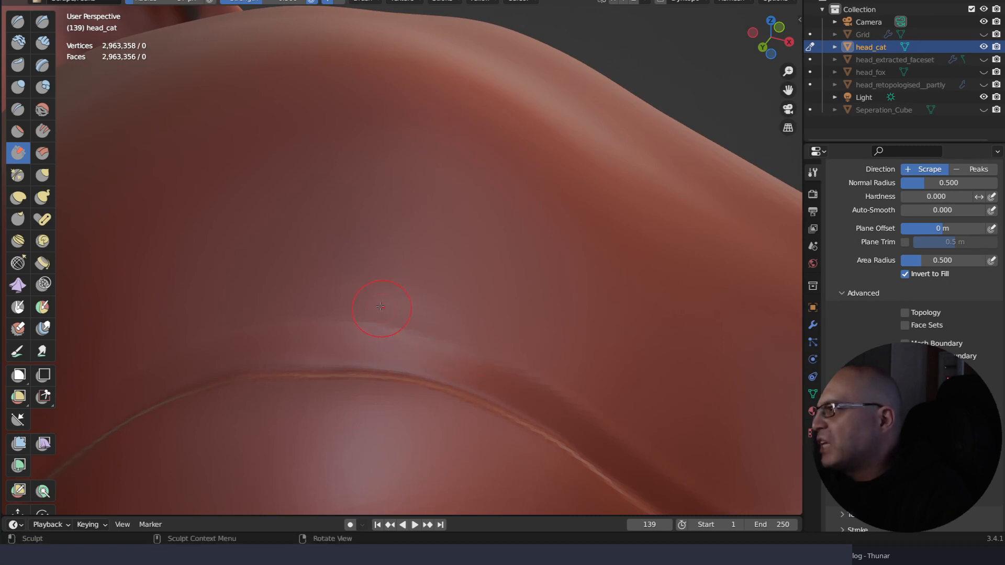
# Scrape down the remaining ridge above the upper eyelid's peak and along the start of its descent to the pointed corner
pyautogui.moveTo(381, 308); pyautogui.dragTo(427, 309)
pyautogui.moveTo(485, 321); pyautogui.dragTo(458, 318)
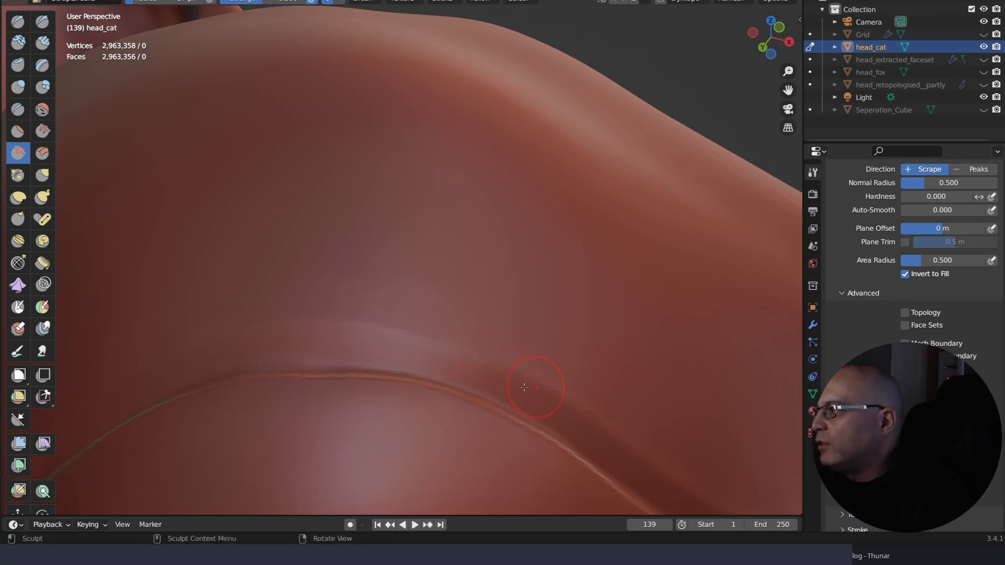
pyautogui.moveTo(373, 338); pyautogui.dragTo(525, 397)
pyautogui.moveTo(445, 364)
pyautogui.mouseDown()
pyautogui.moveTo(489, 381)
pyautogui.moveTo(482, 372)
pyautogui.mouseUp()
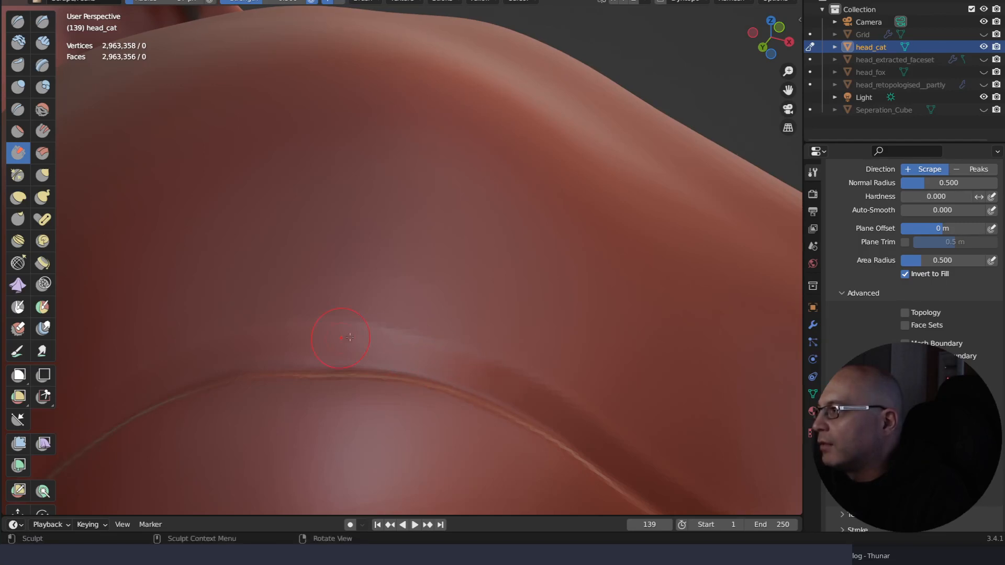
# Tighten the upper eyelid rim from the blunt corner to the pointed corner with long strokes of an enlarged Pinch brush
pyautogui.moveTo(482, 274)
pyautogui.mouseDown(button='middle')
pyautogui.moveTo(524, 232)
pyautogui.moveTo(552, 174)
pyautogui.mouseUp(button='middle')
pyautogui.moveTo(538, 227)
pyautogui.mouseDown(button='middle')
pyautogui.moveTo(524, 242)
pyautogui.moveTo(525, 266)
pyautogui.moveTo(566, 361)
pyautogui.moveTo(594, 267)
pyautogui.moveTo(578, 267)
pyautogui.moveTo(567, 312)
pyautogui.moveTo(542, 318)
pyautogui.moveTo(499, 387)
pyautogui.moveTo(550, 322)
pyautogui.moveTo(536, 284)
pyautogui.moveTo(413, 379)
pyautogui.mouseUp(button='middle')
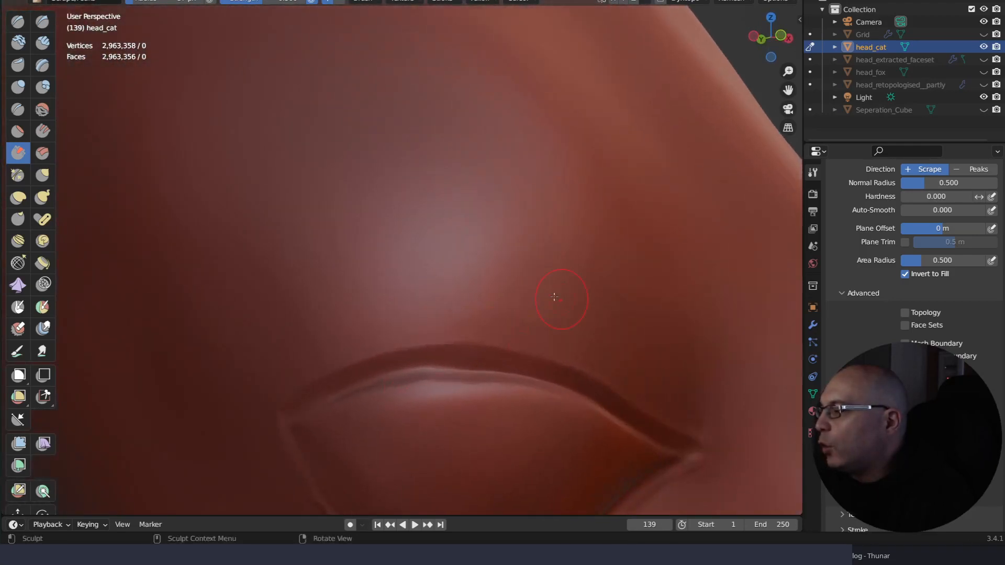
pyautogui.press('q')
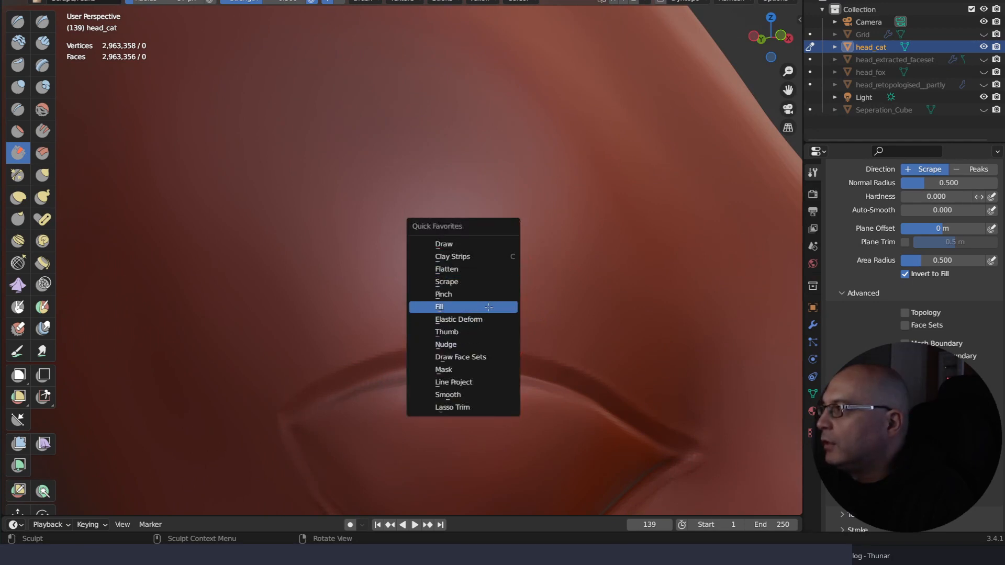
pyautogui.click(489, 294)
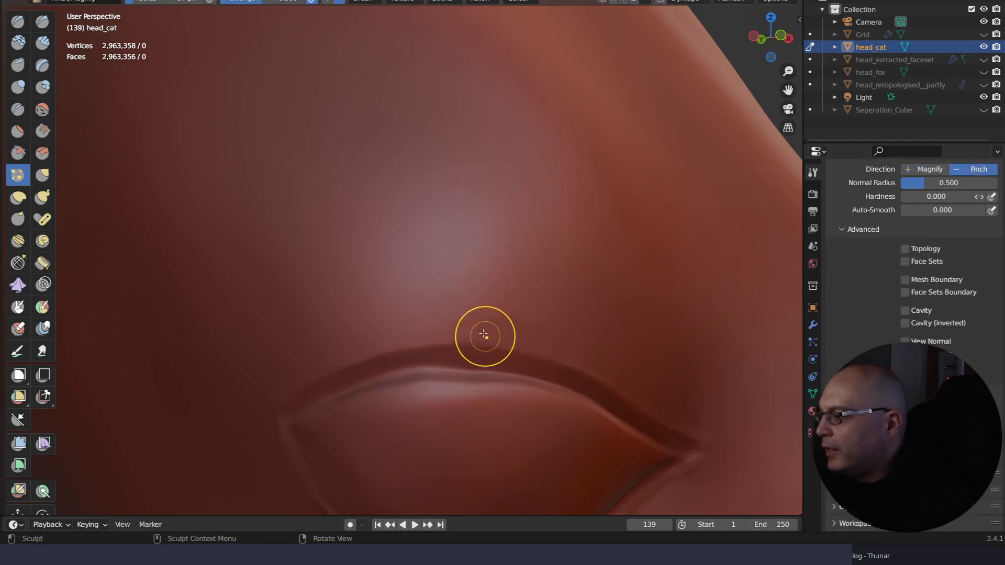
pyautogui.press('f')
pyautogui.click(537, 304)
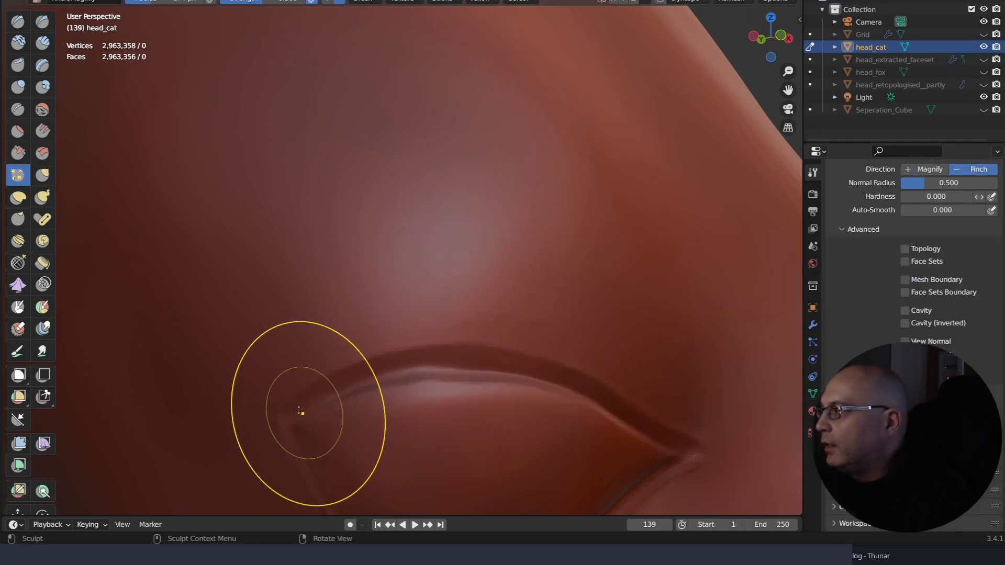
pyautogui.moveTo(293, 409); pyautogui.dragTo(324, 389)
pyautogui.moveTo(431, 357)
pyautogui.mouseDown()
pyautogui.moveTo(543, 363)
pyautogui.moveTo(666, 425)
pyautogui.mouseUp()
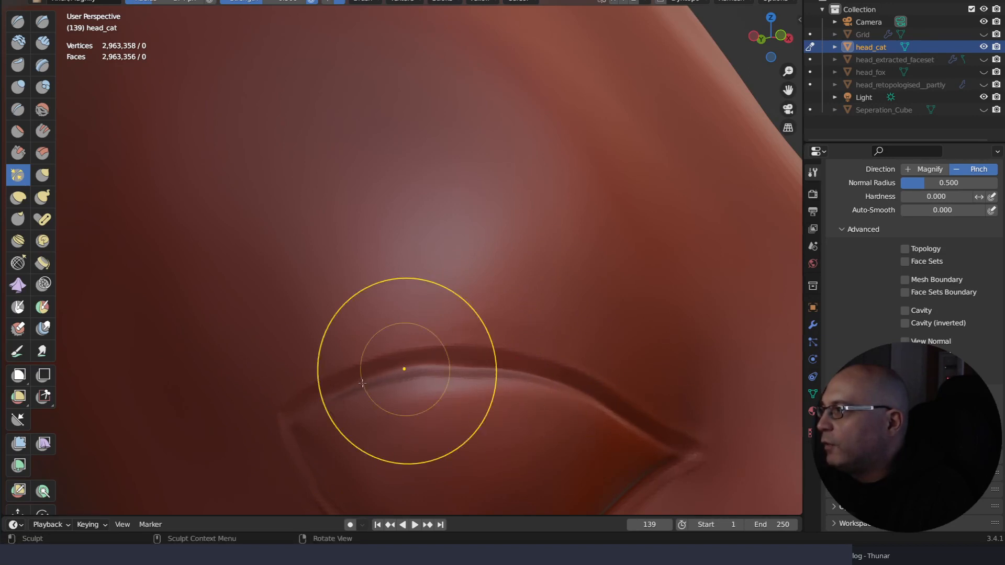
pyautogui.moveTo(306, 399); pyautogui.dragTo(320, 389)
pyautogui.moveTo(500, 359)
pyautogui.mouseDown()
pyautogui.moveTo(597, 378)
pyautogui.moveTo(676, 431)
pyautogui.mouseUp()
# Switch to a resized Clay Strips brush and soften the upper and lower eyelid rims, including the upper lid's inner edge
pyautogui.moveTo(498, 224)
pyautogui.mouseDown(button='middle')
pyautogui.moveTo(536, 194)
pyautogui.moveTo(513, 219)
pyautogui.mouseUp(button='middle')
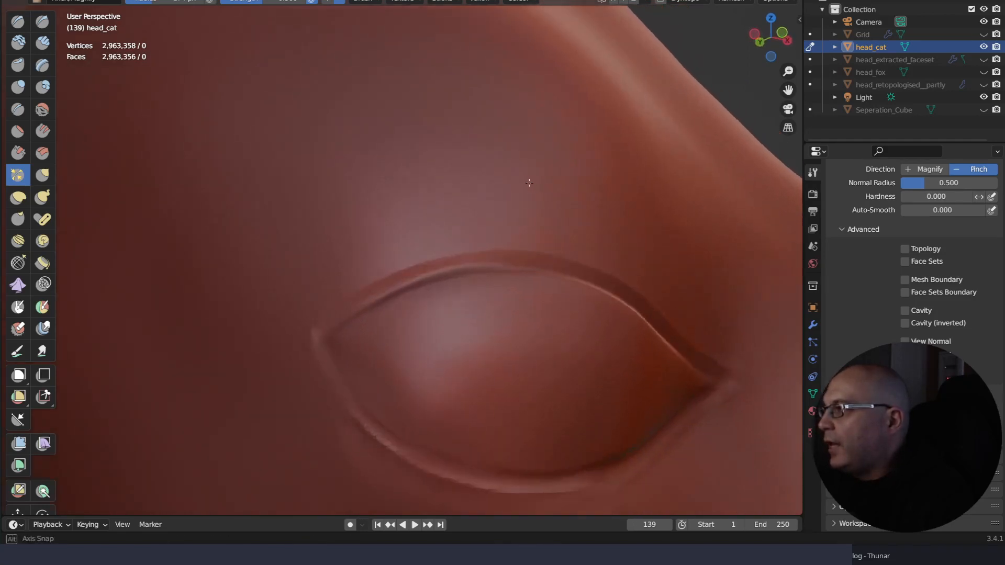
pyautogui.press('q')
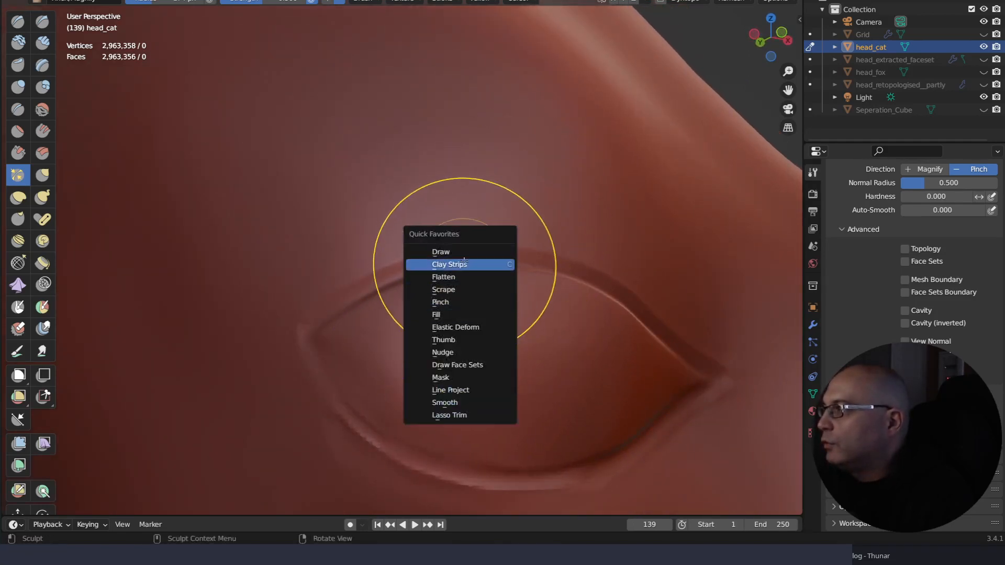
pyautogui.click(437, 265)
pyautogui.press('f')
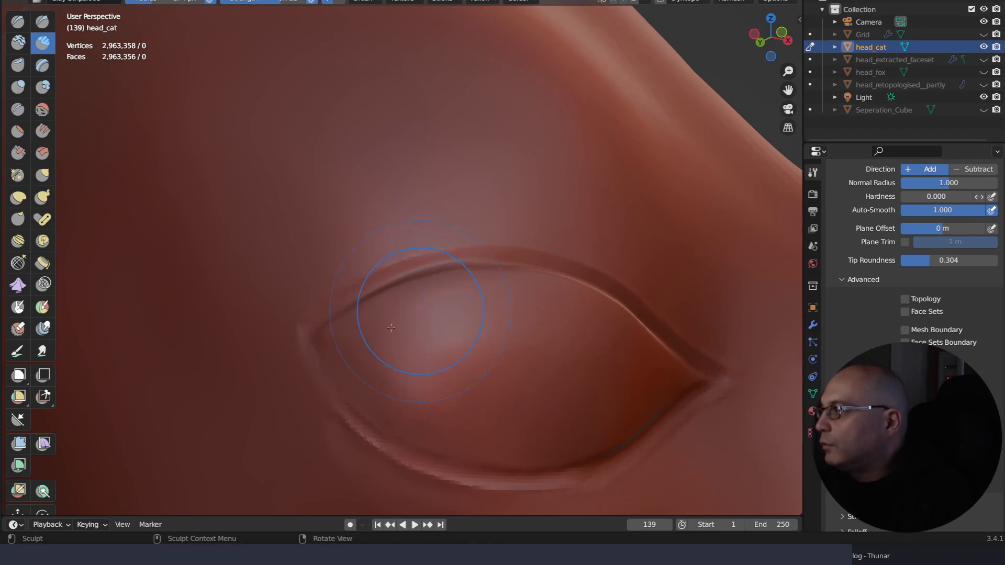
pyautogui.click(402, 349)
pyautogui.moveTo(333, 329); pyautogui.dragTo(346, 315)
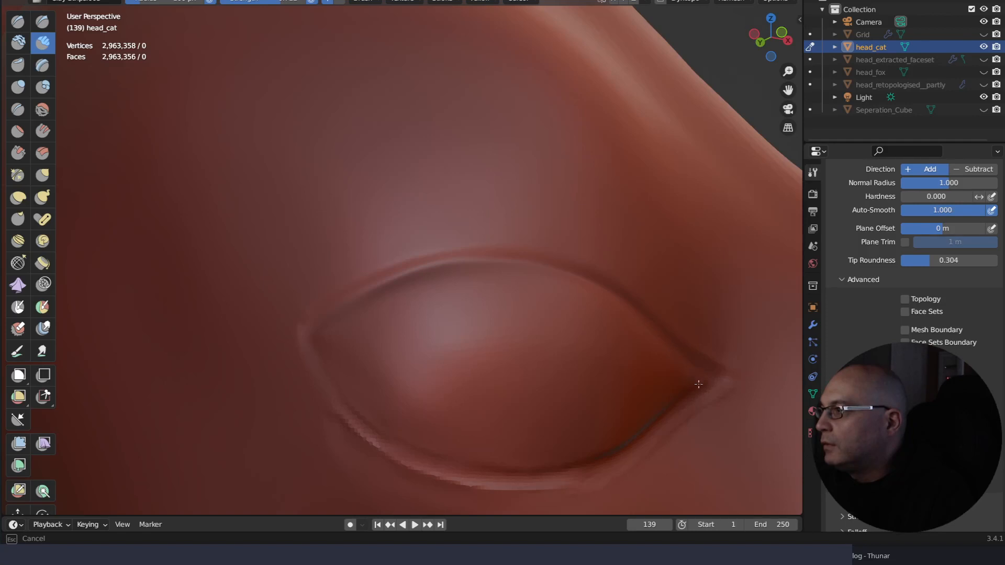
pyautogui.moveTo(495, 458); pyautogui.dragTo(419, 474)
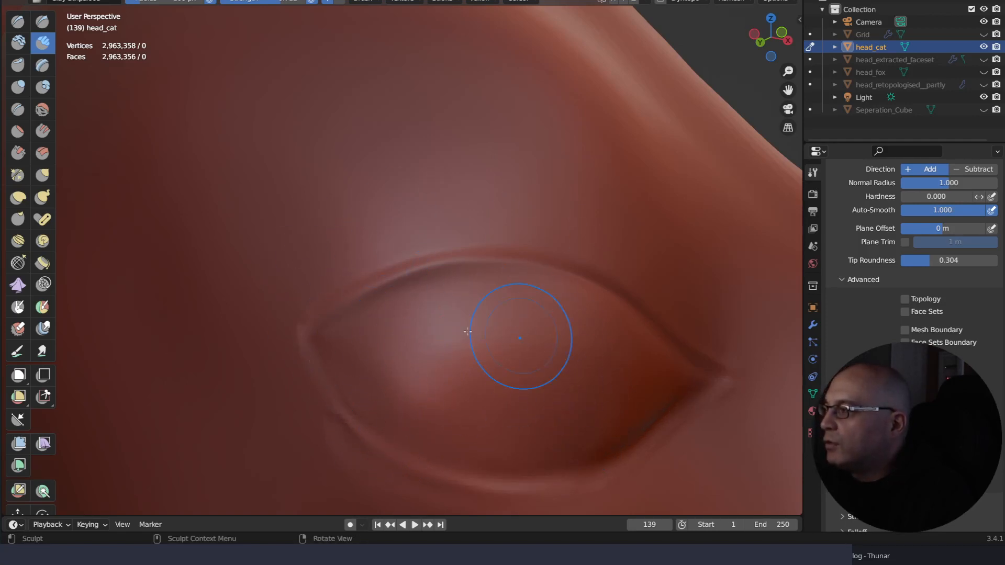
pyautogui.moveTo(522, 329)
pyautogui.mouseDown(button='right')
pyautogui.moveTo(506, 323)
pyautogui.moveTo(523, 343)
pyautogui.moveTo(514, 366)
pyautogui.moveTo(532, 331)
pyautogui.moveTo(500, 326)
pyautogui.mouseUp(button='right')
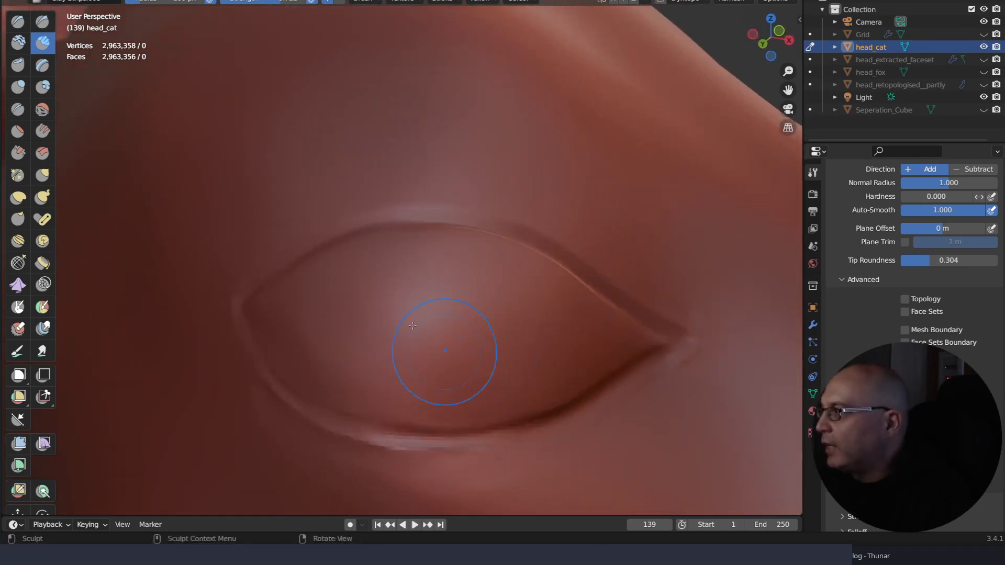
pyautogui.keyDown('shift'); pyautogui.moveTo(312, 308); pyautogui.dragTo(305, 296); pyautogui.keyUp('shift')
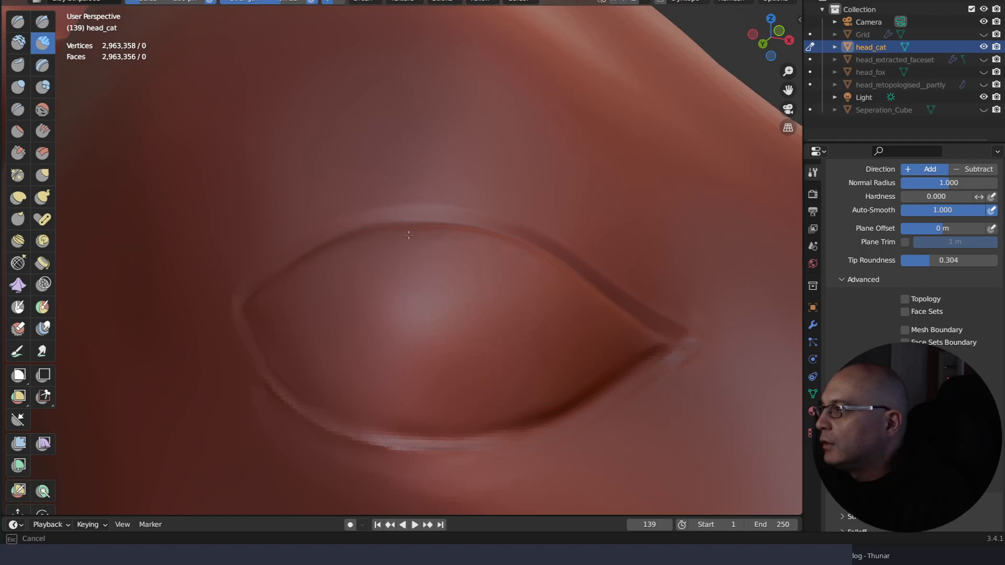
# Examine the eyelid shape on the whole head and up close at the blunt corner and lower lid
pyautogui.moveTo(482, 393)
pyautogui.mouseDown(button='middle')
pyautogui.moveTo(578, 293)
pyautogui.moveTo(538, 332)
pyautogui.moveTo(498, 319)
pyautogui.moveTo(508, 341)
pyautogui.moveTo(545, 335)
pyautogui.moveTo(567, 357)
pyautogui.moveTo(590, 278)
pyautogui.moveTo(591, 318)
pyautogui.moveTo(478, 355)
pyautogui.moveTo(471, 336)
pyautogui.mouseUp(button='middle')
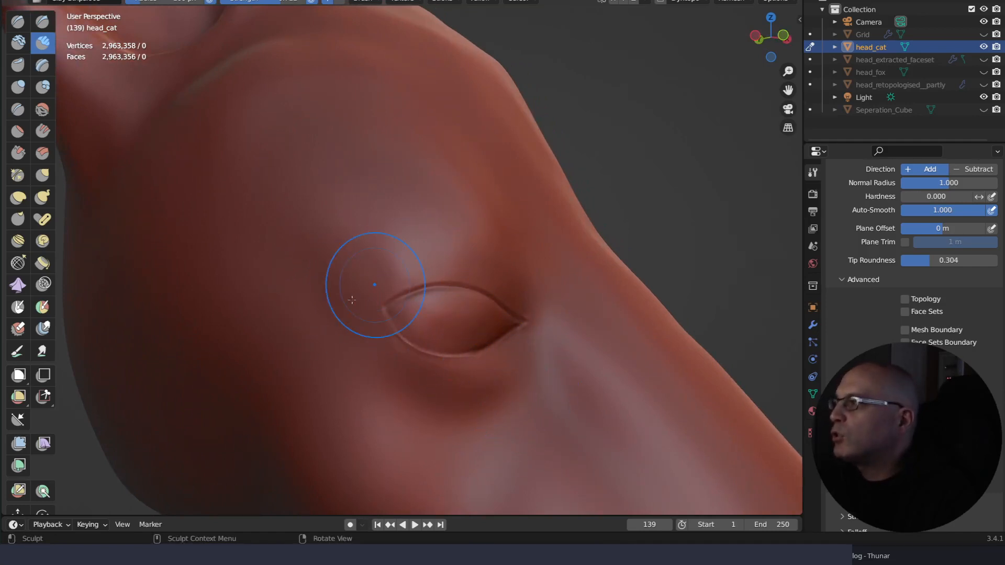
pyautogui.moveTo(518, 340)
pyautogui.mouseDown(button='middle')
pyautogui.moveTo(563, 311)
pyautogui.moveTo(572, 359)
pyautogui.moveTo(557, 350)
pyautogui.mouseUp(button='middle')
pyautogui.scroll(-6, 545, 328)
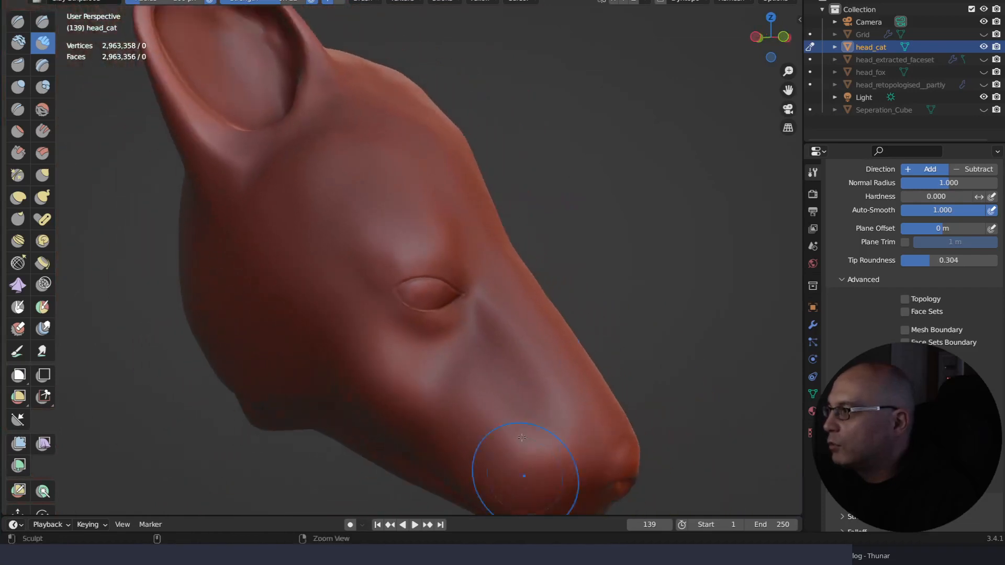
pyautogui.moveTo(517, 466); pyautogui.dragTo(526, 368, button='middle')
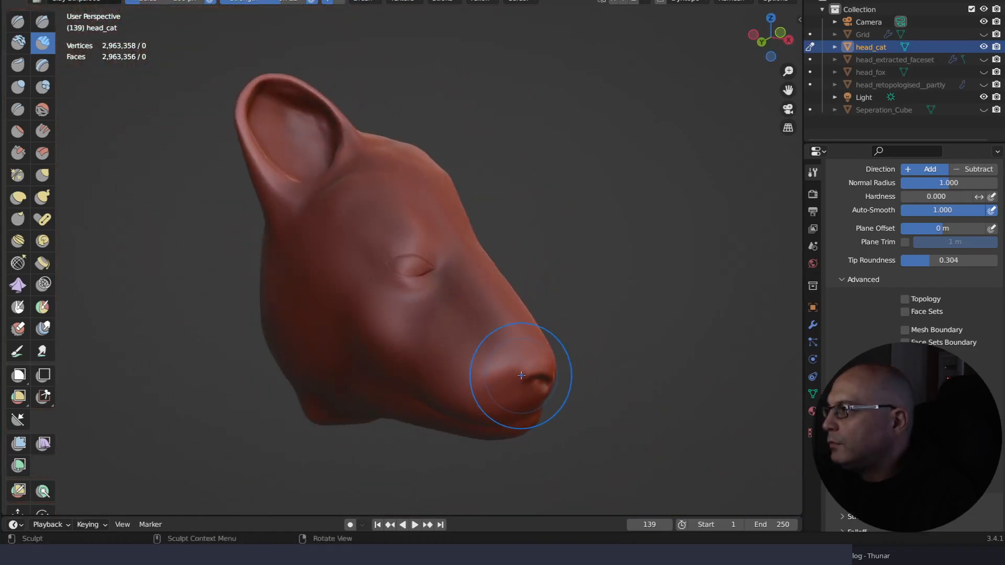
pyautogui.keyDown('ctrl'); pyautogui.moveTo(442, 303); pyautogui.dragTo(471, 226, button='right'); pyautogui.keyUp('ctrl')
pyautogui.moveTo(507, 371)
pyautogui.keyDown('ctrl'); pyautogui.mouseDown(button='middle')
pyautogui.moveTo(478, 370)
pyautogui.moveTo(520, 331)
pyautogui.moveTo(489, 336)
pyautogui.moveTo(503, 311)
pyautogui.moveTo(506, 373)
pyautogui.moveTo(551, 363)
pyautogui.moveTo(538, 359)
pyautogui.moveTo(529, 456)
pyautogui.moveTo(519, 380)
pyautogui.mouseUp(button='middle'); pyautogui.keyUp('ctrl')
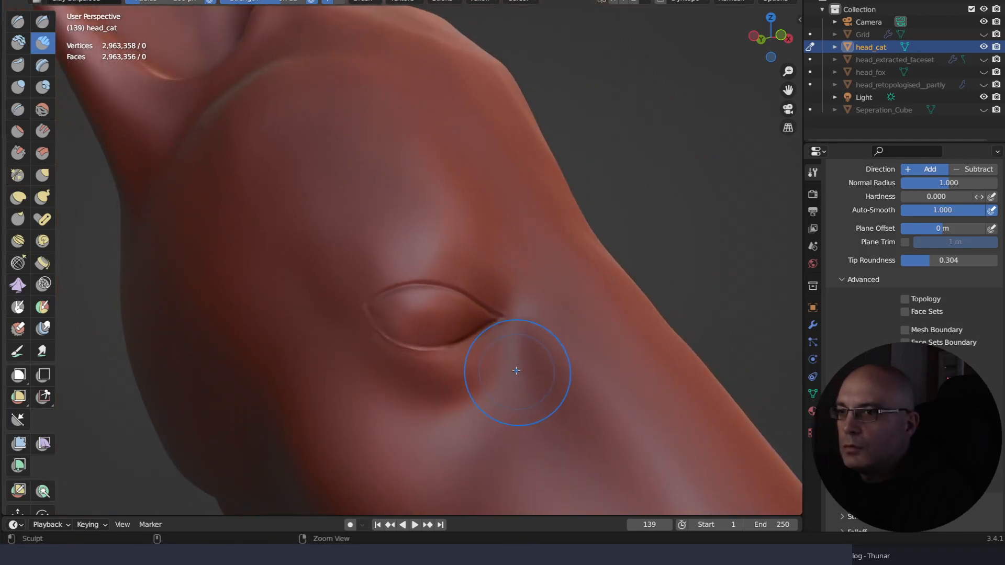
pyautogui.keyDown('ctrl'); pyautogui.moveTo(469, 304); pyautogui.dragTo(497, 324, button='middle'); pyautogui.keyUp('ctrl')
pyautogui.scroll(4, 496, 324)
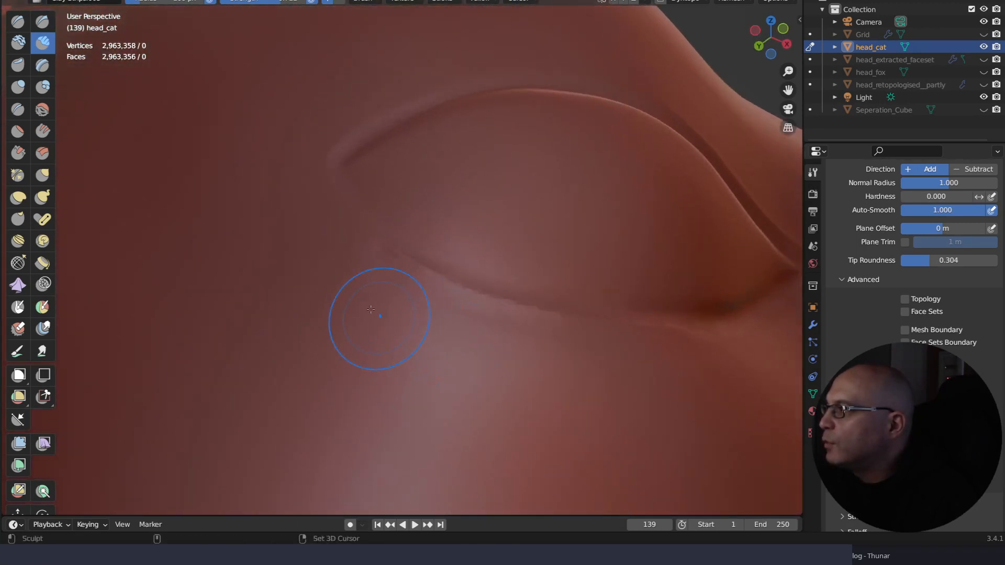
pyautogui.moveTo(385, 316); pyautogui.dragTo(413, 331, button='middle')
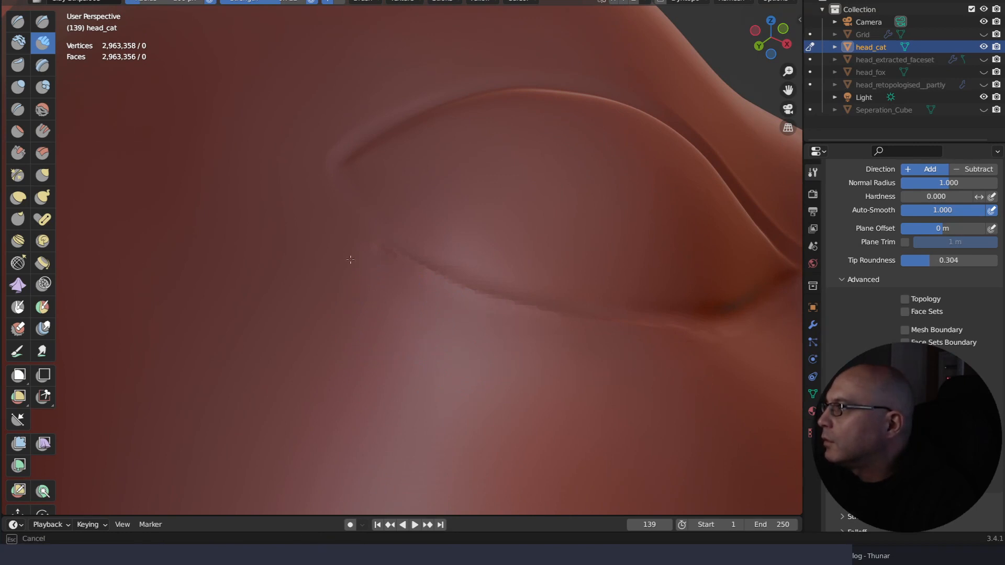
# Even out the lower eyelid rim just below the eye's blunt corner with a smaller Scrape brush
pyautogui.moveTo(282, 228)
pyautogui.mouseDown(button='middle')
pyautogui.moveTo(448, 413)
pyautogui.moveTo(422, 411)
pyautogui.mouseUp(button='middle')
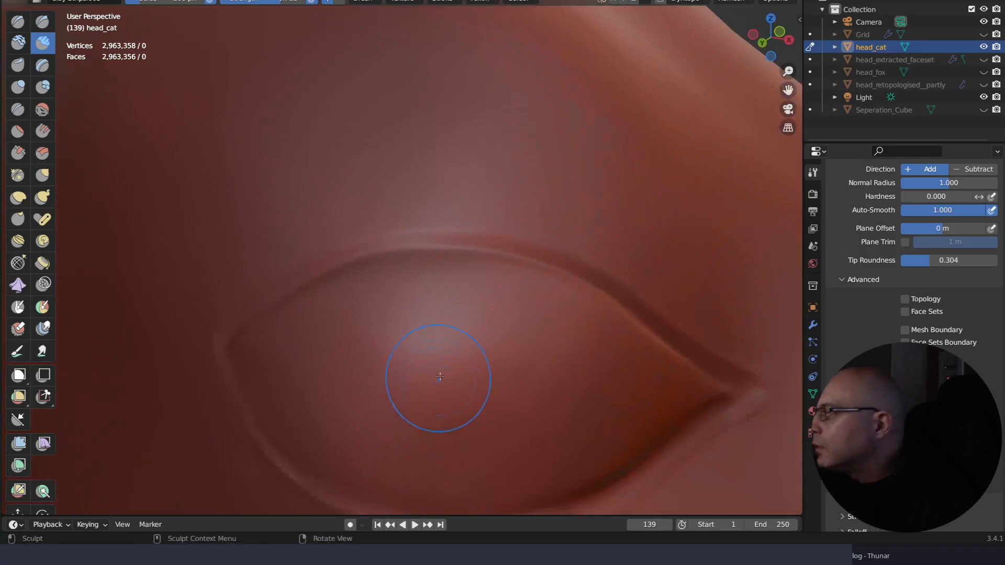
pyautogui.moveTo(440, 376)
pyautogui.mouseDown(button='middle')
pyautogui.moveTo(469, 348)
pyautogui.moveTo(429, 429)
pyautogui.mouseUp(button='middle')
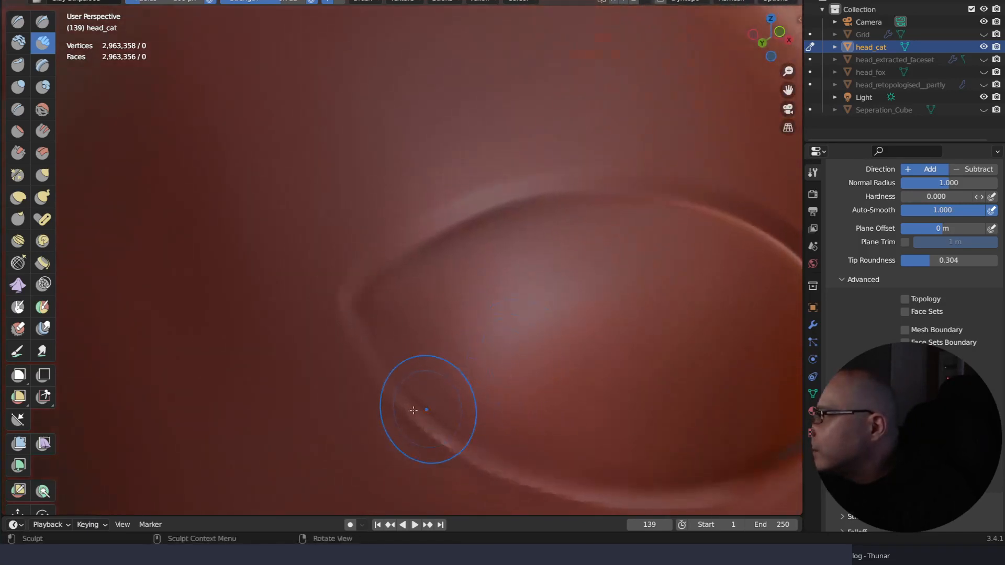
pyautogui.press('q')
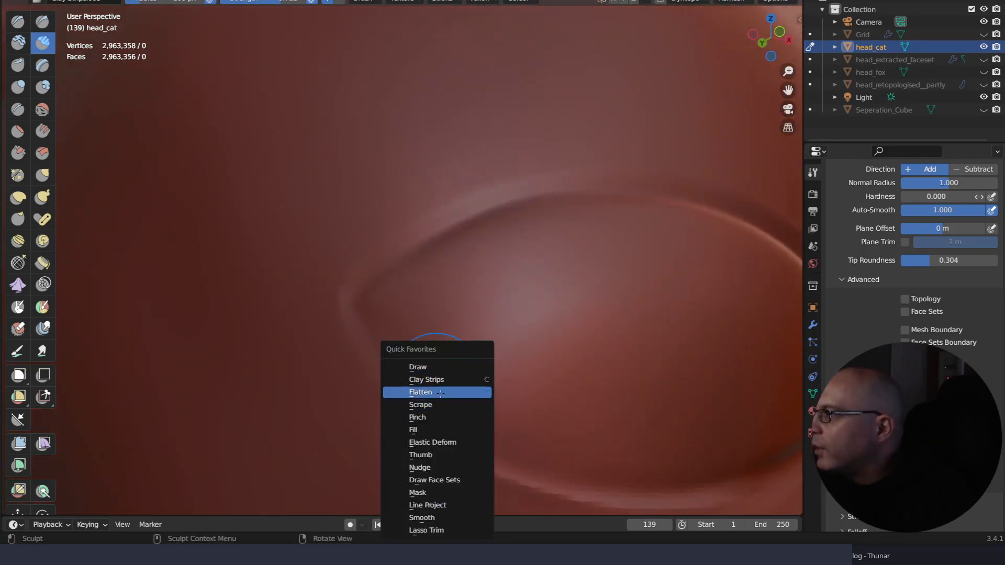
pyautogui.click(407, 405)
pyautogui.press('[')
pyautogui.press('[')
pyautogui.press('[')
pyautogui.press('[')
pyautogui.press('[')
pyautogui.press('[')
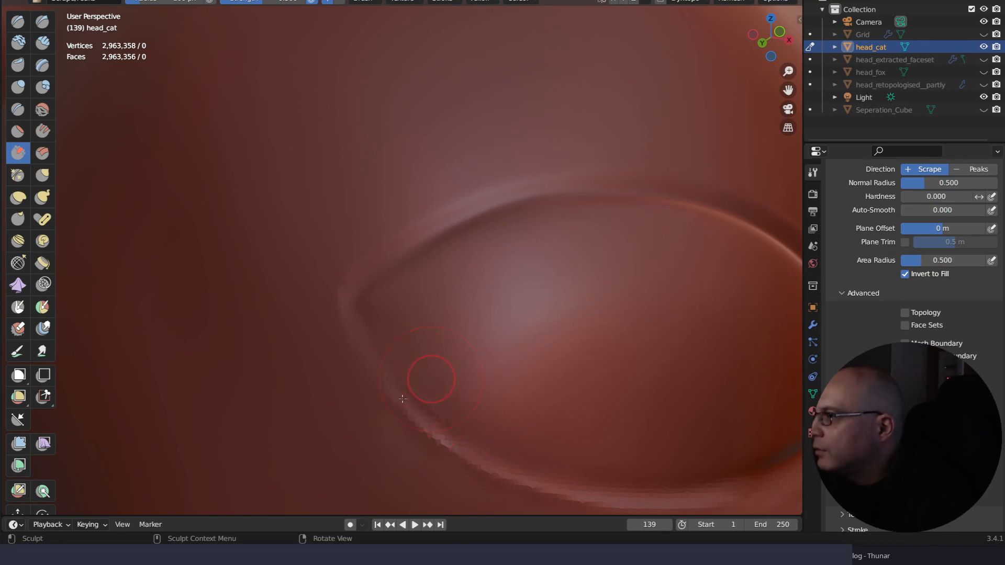
pyautogui.moveTo(397, 383)
pyautogui.mouseDown(button='middle')
pyautogui.moveTo(413, 377)
pyautogui.moveTo(358, 404)
pyautogui.moveTo(377, 439)
pyautogui.moveTo(331, 359)
pyautogui.moveTo(365, 419)
pyautogui.mouseUp(button='middle')
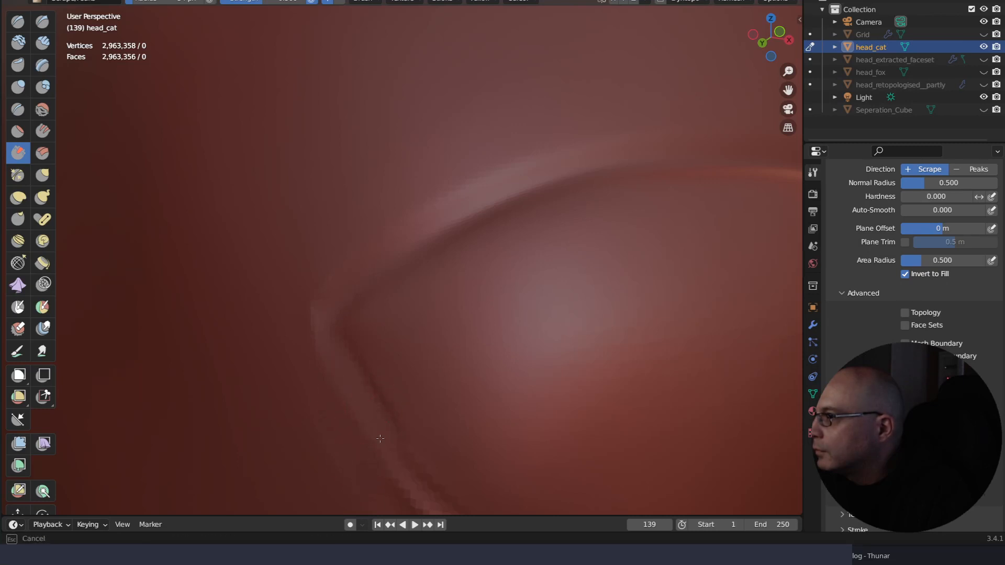
pyautogui.moveTo(393, 426)
pyautogui.mouseDown(button='middle')
pyautogui.moveTo(410, 406)
pyautogui.moveTo(409, 376)
pyautogui.moveTo(323, 390)
pyautogui.mouseUp(button='middle')
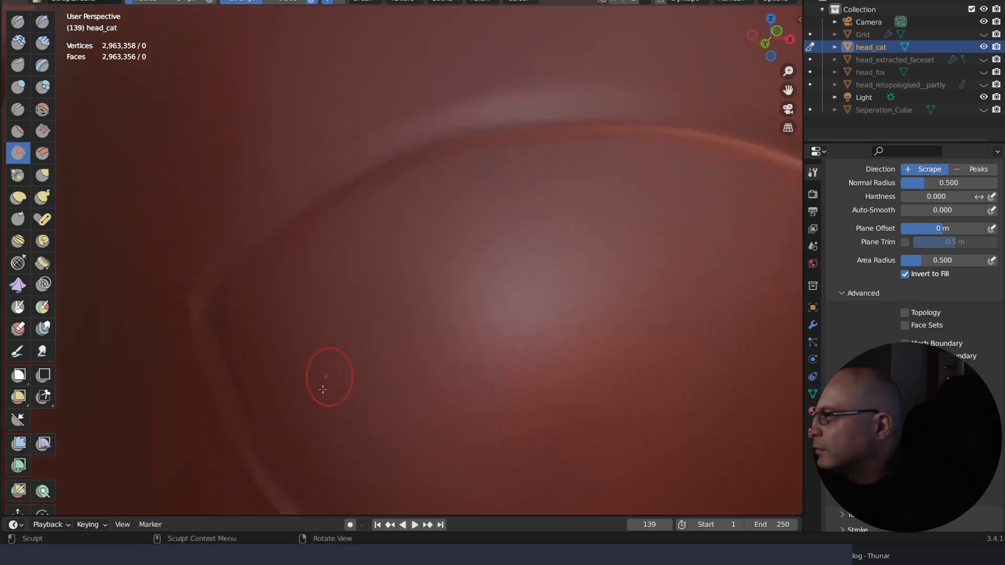
pyautogui.moveTo(238, 375); pyautogui.dragTo(264, 425, button='middle')
pyautogui.moveTo(386, 359); pyautogui.dragTo(274, 370, button='middle')
pyautogui.moveTo(359, 408); pyautogui.dragTo(362, 410, button='middle')
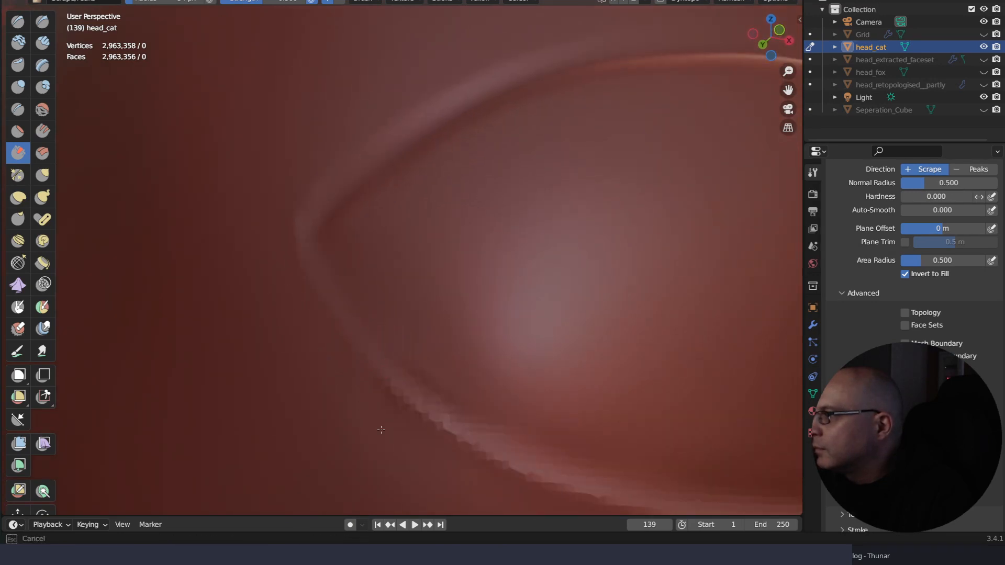
# Scrape and smooth the outer side of the lower eyelid where it rises toward the eye's pointed corner
pyautogui.moveTo(471, 497)
pyautogui.mouseDown(button='middle')
pyautogui.moveTo(417, 435)
pyautogui.moveTo(414, 409)
pyautogui.moveTo(435, 417)
pyautogui.moveTo(426, 451)
pyautogui.moveTo(411, 459)
pyautogui.moveTo(479, 455)
pyautogui.moveTo(539, 424)
pyautogui.mouseUp(button='middle')
pyautogui.scroll(-5, 436, 417)
pyautogui.scroll(2, 666, 394)
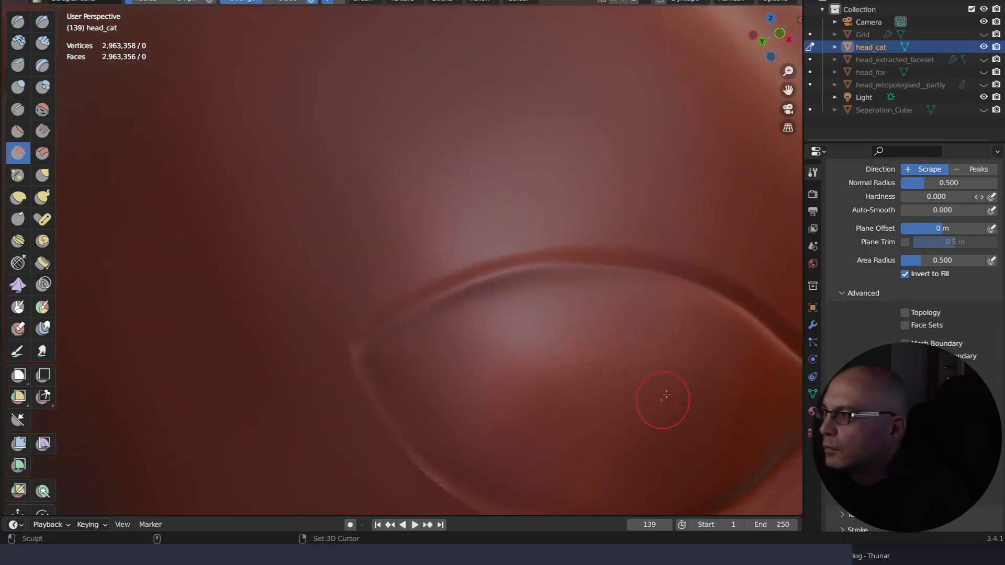
pyautogui.scroll(-3, 666, 395)
pyautogui.moveTo(533, 269)
pyautogui.mouseDown(button='middle')
pyautogui.moveTo(657, 398)
pyautogui.moveTo(664, 352)
pyautogui.moveTo(565, 366)
pyautogui.mouseUp(button='middle')
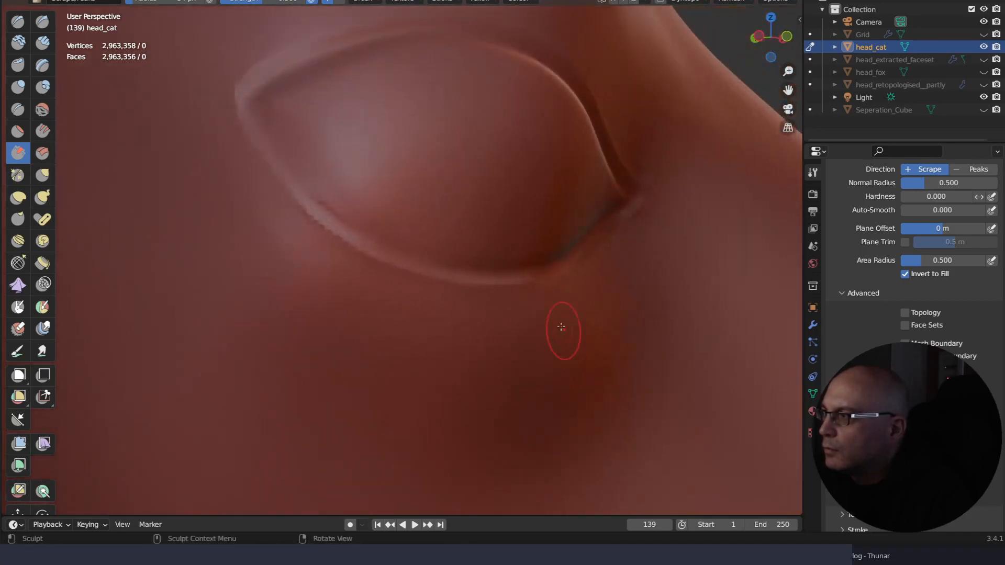
pyautogui.scroll(4, 561, 327)
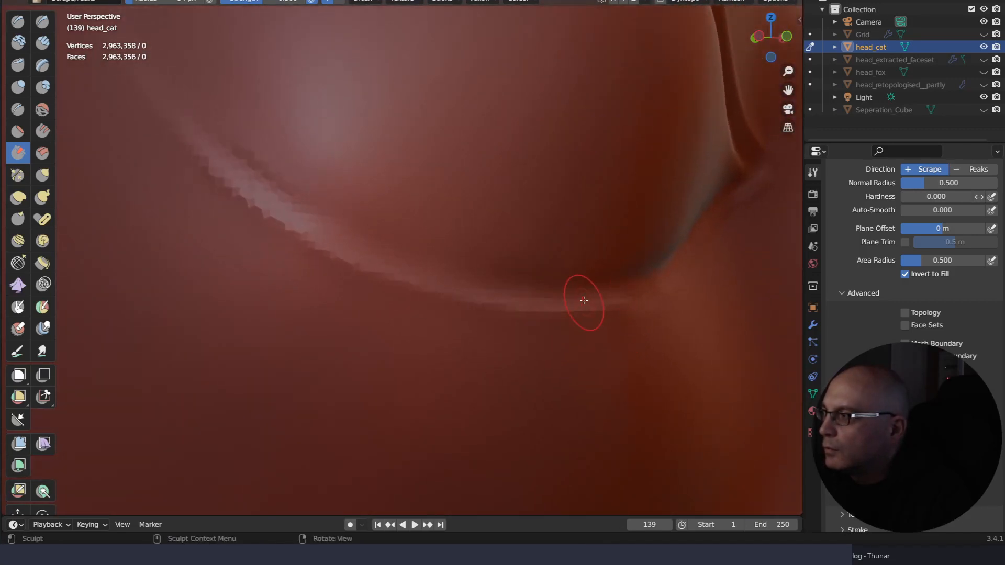
pyautogui.keyDown('shift'); pyautogui.moveTo(602, 298); pyautogui.dragTo(664, 282, button='middle'); pyautogui.keyUp('shift')
pyautogui.moveTo(684, 264)
pyautogui.mouseDown()
pyautogui.moveTo(648, 336)
pyautogui.moveTo(691, 296)
pyautogui.mouseUp()
pyautogui.moveTo(636, 323)
pyautogui.keyDown('shift'); pyautogui.mouseDown()
pyautogui.moveTo(695, 283)
pyautogui.moveTo(647, 328)
pyautogui.moveTo(676, 302)
pyautogui.mouseUp(); pyautogui.keyUp('shift')
pyautogui.moveTo(635, 315)
pyautogui.keyDown('shift'); pyautogui.mouseDown(button='middle')
pyautogui.moveTo(714, 254)
pyautogui.moveTo(735, 222)
pyautogui.moveTo(717, 234)
pyautogui.mouseUp(button='middle'); pyautogui.keyUp('shift')
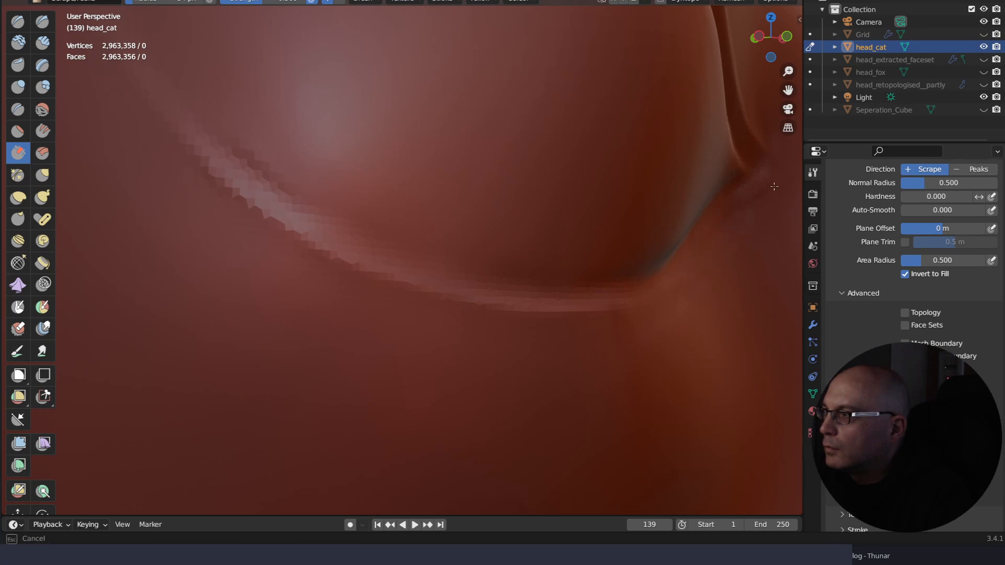
pyautogui.moveTo(774, 186)
pyautogui.keyDown('shift'); pyautogui.mouseDown(button='middle')
pyautogui.moveTo(713, 242)
pyautogui.moveTo(706, 281)
pyautogui.mouseUp(button='middle'); pyautogui.keyUp('shift')
pyautogui.keyDown('shift'); pyautogui.moveTo(756, 223); pyautogui.dragTo(702, 347, button='middle'); pyautogui.keyUp('shift')
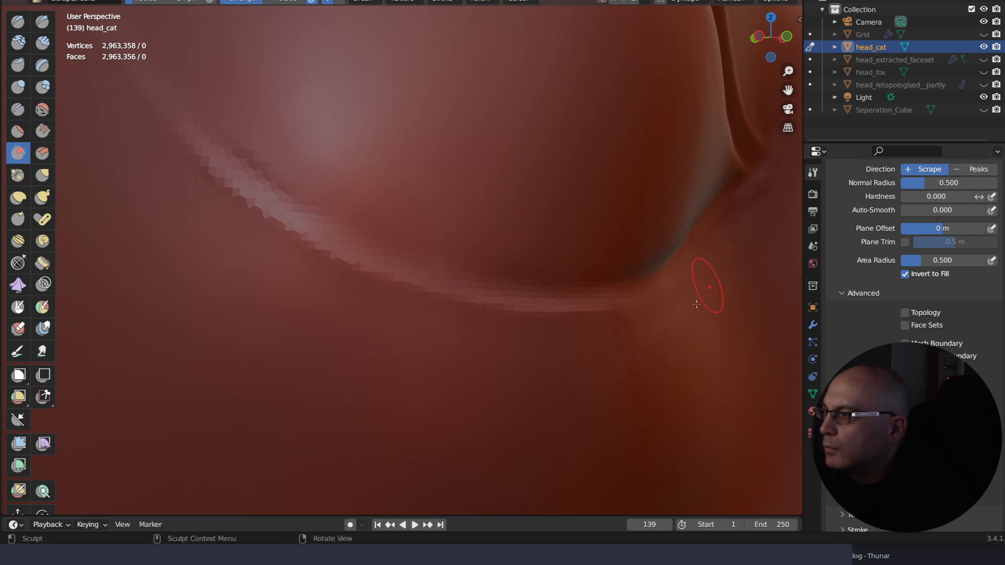
# Inspect the pointed eye corner up close and the eye in relation to the brow and muzzle
pyautogui.moveTo(666, 310); pyautogui.dragTo(572, 359, button='middle')
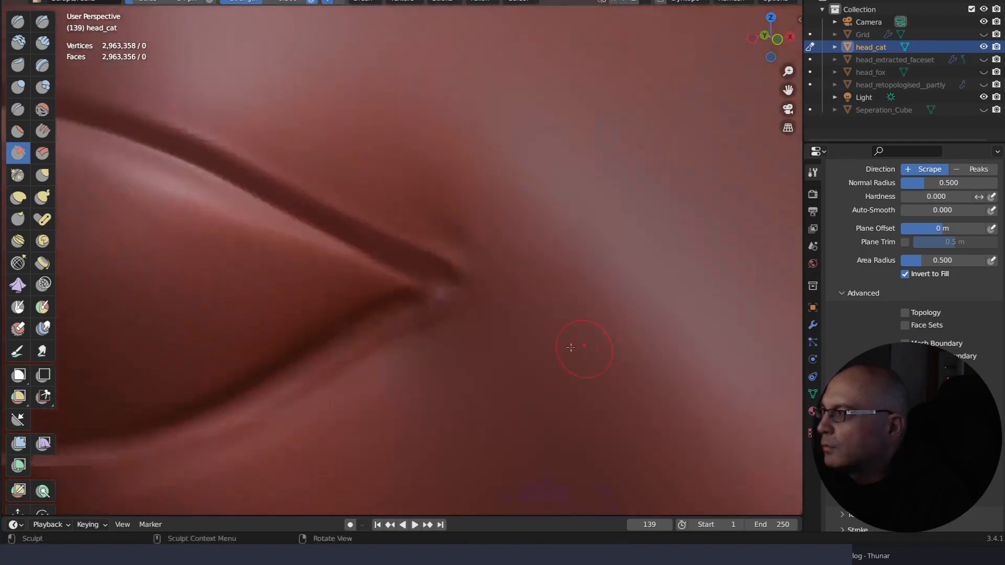
pyautogui.scroll(-6, 523, 388)
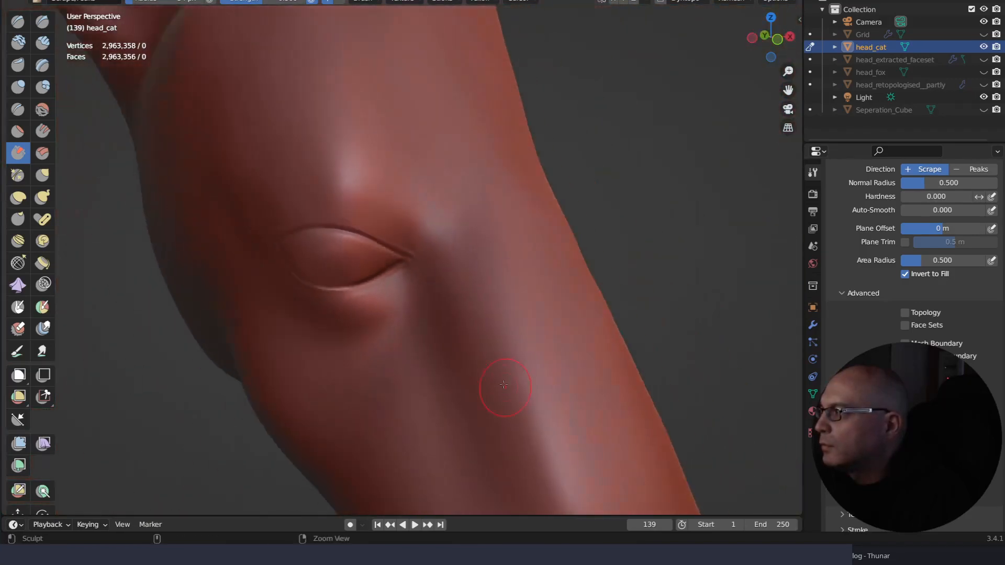
pyautogui.moveTo(503, 385)
pyautogui.mouseDown(button='middle')
pyautogui.moveTo(518, 341)
pyautogui.moveTo(572, 336)
pyautogui.moveTo(542, 345)
pyautogui.mouseUp(button='middle')
pyautogui.scroll(-4, 454, 227)
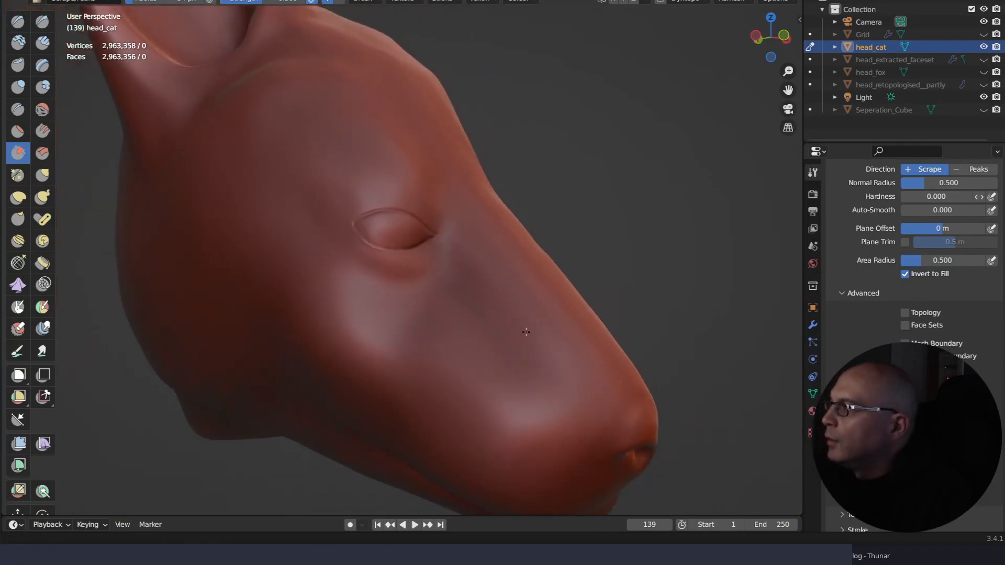
# Carve the area between the eyelids inward with the Clay Strips brush to open up an eye socket
pyautogui.scroll(3, 502, 319)
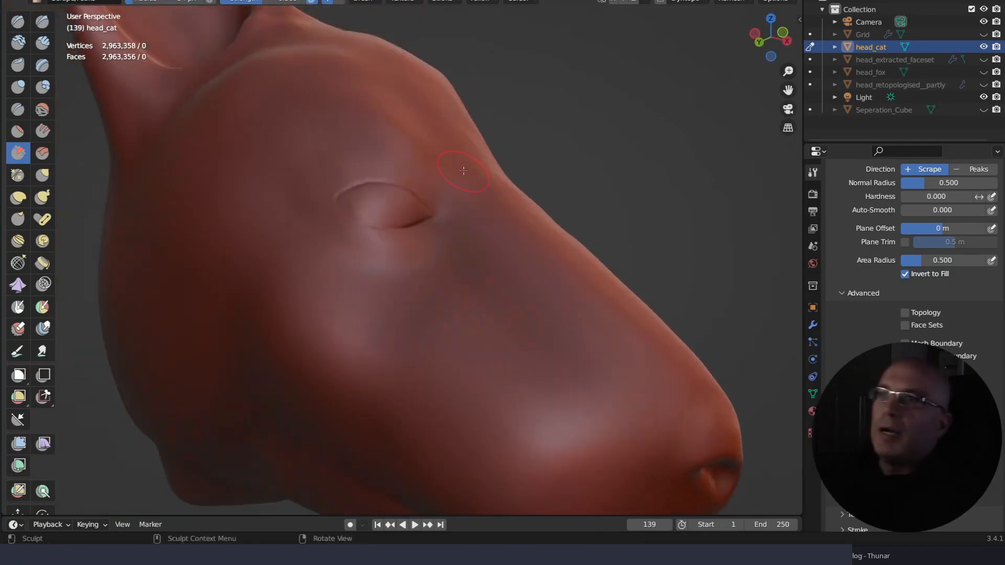
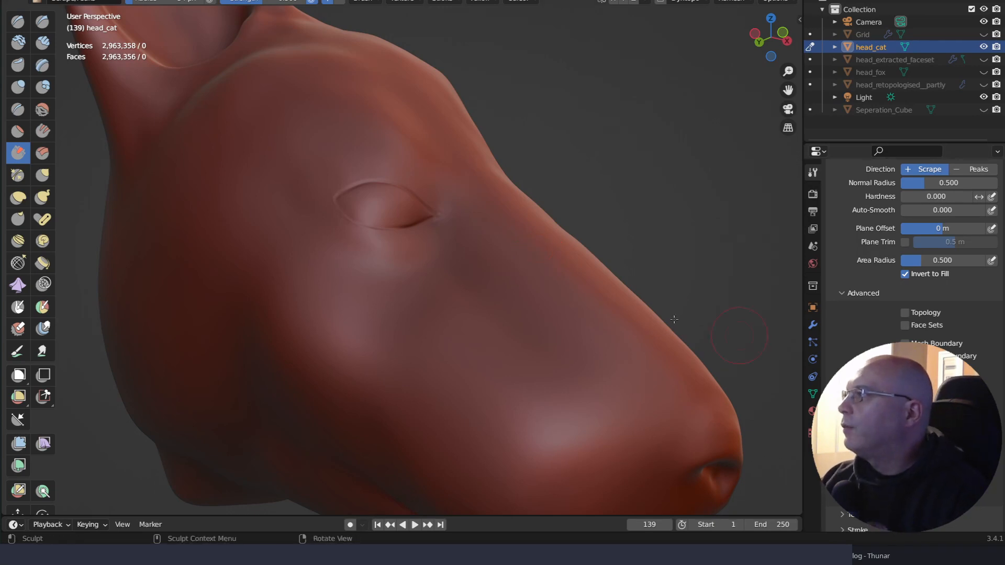
pyautogui.moveTo(588, 167)
pyautogui.mouseDown(button='middle')
pyautogui.moveTo(633, 215)
pyautogui.moveTo(619, 197)
pyautogui.moveTo(626, 307)
pyautogui.mouseUp(button='middle')
pyautogui.keyDown('ctrl'); pyautogui.moveTo(627, 306); pyautogui.dragTo(622, 233, button='right'); pyautogui.keyUp('ctrl')
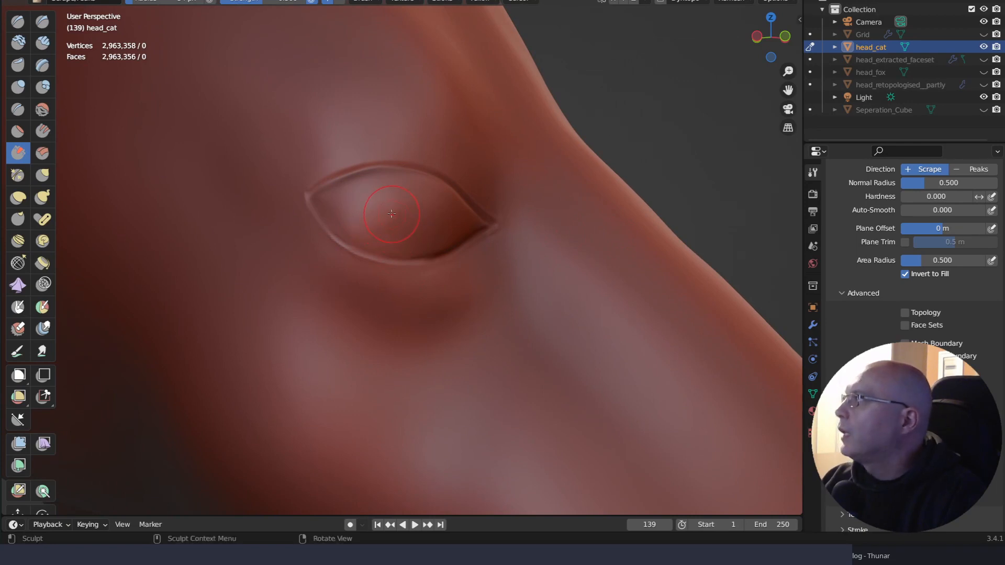
pyautogui.press('q')
pyautogui.click(383, 185)
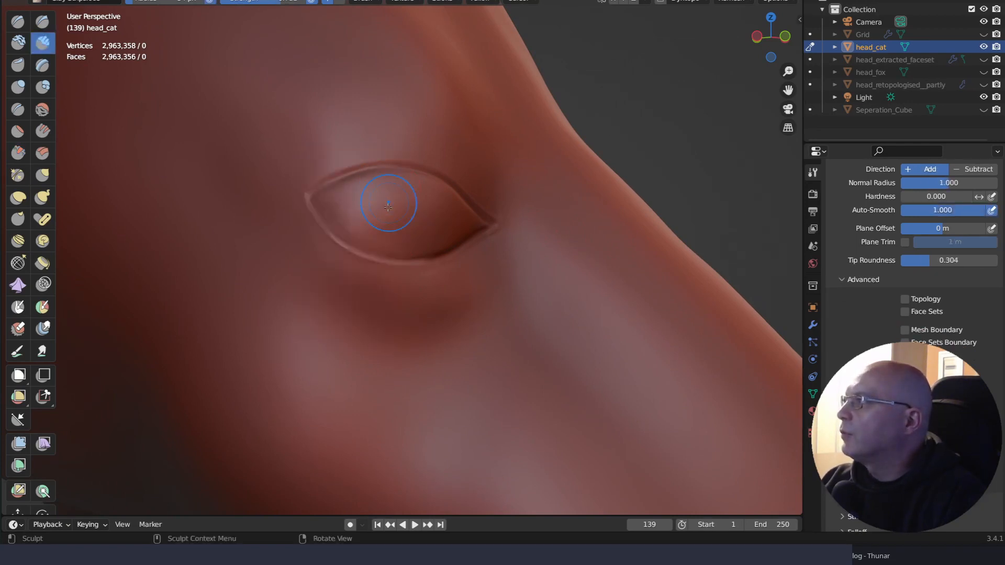
pyautogui.moveTo(388, 207)
pyautogui.mouseDown()
pyautogui.moveTo(395, 202)
pyautogui.moveTo(385, 230)
pyautogui.moveTo(356, 212)
pyautogui.moveTo(364, 222)
pyautogui.moveTo(343, 218)
pyautogui.moveTo(333, 201)
pyautogui.moveTo(356, 184)
pyautogui.moveTo(406, 185)
pyautogui.moveTo(432, 225)
pyautogui.moveTo(419, 228)
pyautogui.moveTo(413, 194)
pyautogui.moveTo(442, 212)
pyautogui.moveTo(421, 195)
pyautogui.moveTo(419, 204)
pyautogui.moveTo(426, 177)
pyautogui.moveTo(387, 191)
pyautogui.moveTo(391, 178)
pyautogui.moveTo(361, 173)
pyautogui.moveTo(398, 165)
pyautogui.moveTo(431, 181)
pyautogui.moveTo(462, 221)
pyautogui.moveTo(445, 244)
pyautogui.moveTo(382, 246)
pyautogui.moveTo(448, 225)
pyautogui.moveTo(348, 199)
pyautogui.moveTo(408, 230)
pyautogui.moveTo(380, 232)
pyautogui.moveTo(339, 207)
pyautogui.moveTo(355, 230)
pyautogui.moveTo(414, 241)
pyautogui.moveTo(435, 222)
pyautogui.moveTo(429, 205)
pyautogui.moveTo(450, 225)
pyautogui.moveTo(416, 200)
pyautogui.mouseUp()
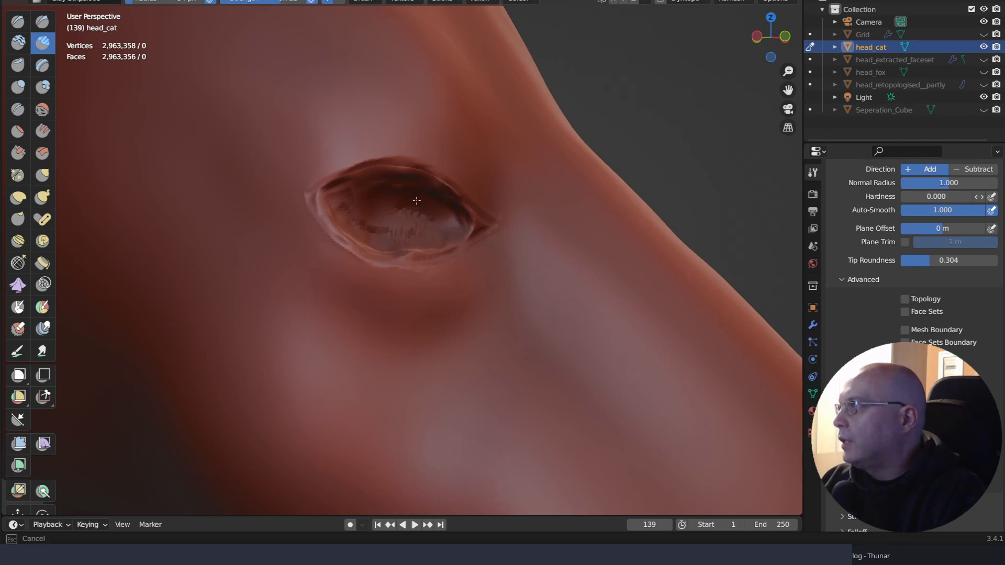
pyautogui.moveTo(360, 187)
pyautogui.mouseDown()
pyautogui.moveTo(343, 200)
pyautogui.moveTo(377, 228)
pyautogui.moveTo(366, 207)
pyautogui.moveTo(397, 230)
pyautogui.moveTo(414, 209)
pyautogui.moveTo(430, 219)
pyautogui.moveTo(357, 204)
pyautogui.mouseUp()
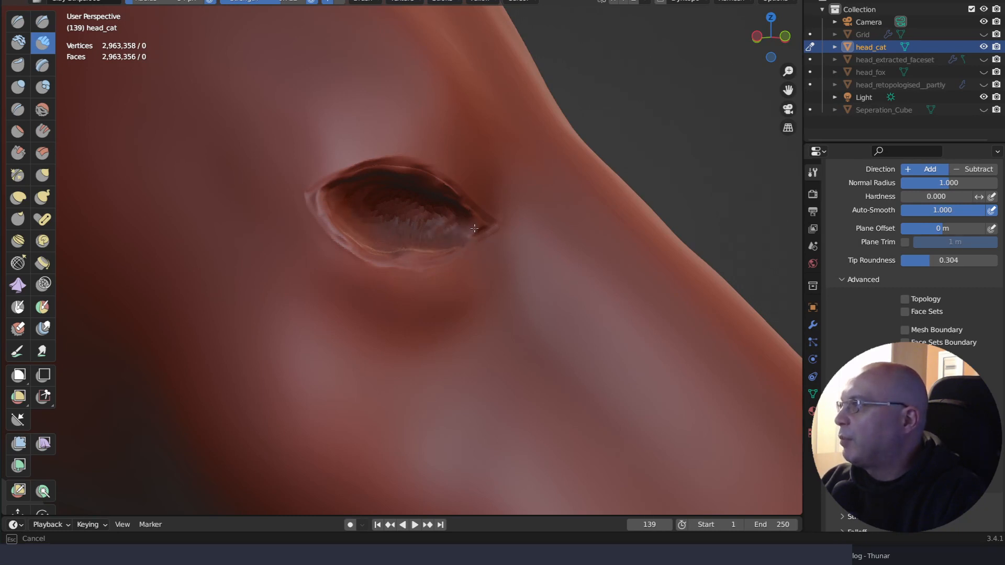
# Deepen the eye socket toward its muzzle-side corner and along the lower eyelid with Clay Strips
pyautogui.moveTo(474, 228)
pyautogui.mouseDown()
pyautogui.moveTo(441, 204)
pyautogui.moveTo(355, 193)
pyautogui.mouseUp()
pyautogui.moveTo(354, 193)
pyautogui.mouseDown(button='middle')
pyautogui.moveTo(359, 260)
pyautogui.moveTo(348, 241)
pyautogui.moveTo(389, 242)
pyautogui.mouseUp(button='middle')
pyautogui.moveTo(389, 242)
pyautogui.mouseDown()
pyautogui.moveTo(355, 252)
pyautogui.moveTo(345, 240)
pyautogui.mouseUp()
pyautogui.moveTo(348, 240)
pyautogui.mouseDown(button='middle')
pyautogui.moveTo(373, 237)
pyautogui.moveTo(401, 202)
pyautogui.moveTo(384, 254)
pyautogui.mouseUp(button='middle')
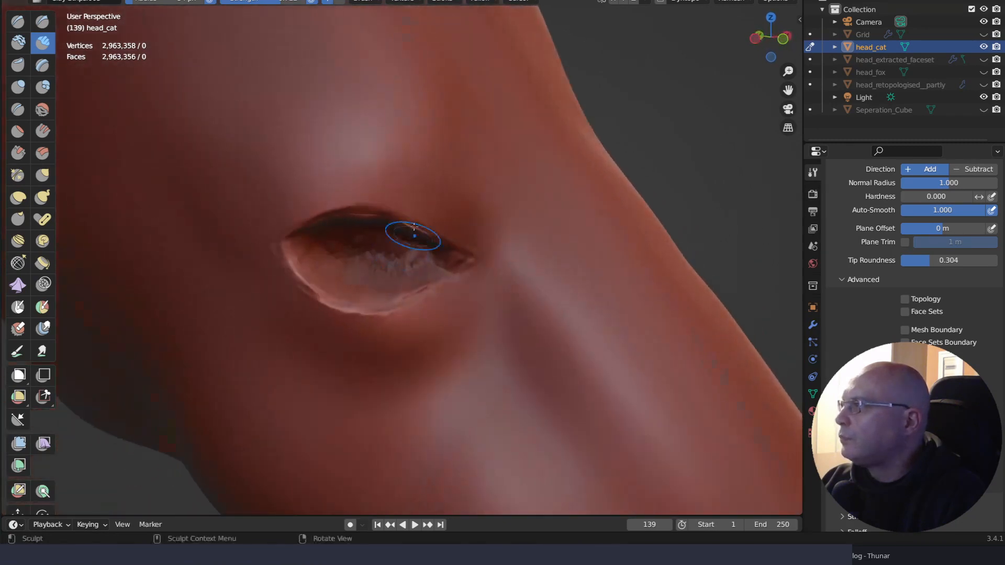
# Check the socket on the whole head, and hollow it out further beneath the upper eyelid and across its floor
pyautogui.scroll(-10, 414, 227)
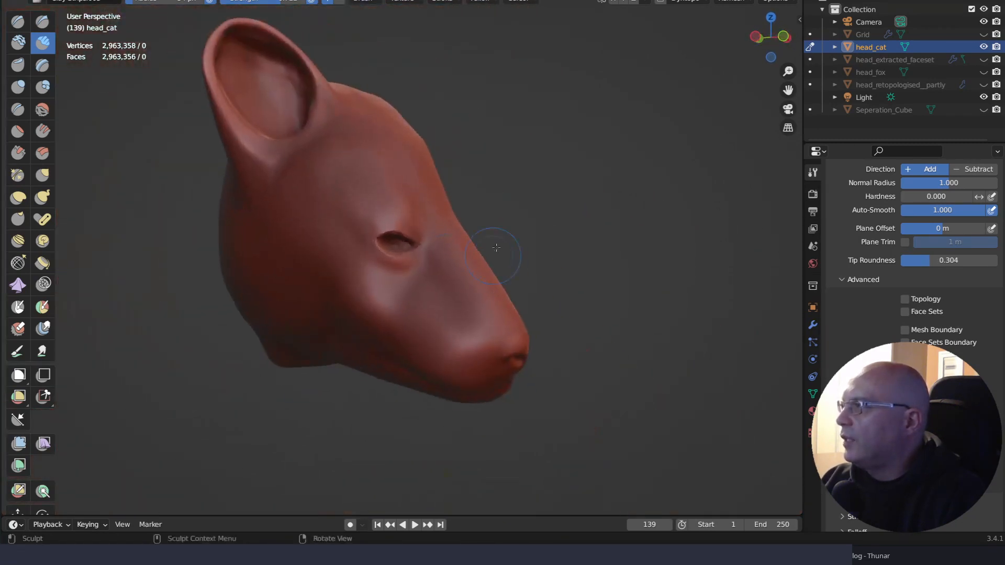
pyautogui.moveTo(496, 248)
pyautogui.mouseDown(button='middle')
pyautogui.moveTo(469, 218)
pyautogui.moveTo(492, 218)
pyautogui.moveTo(491, 126)
pyautogui.moveTo(535, 138)
pyautogui.moveTo(517, 136)
pyautogui.mouseUp(button='middle')
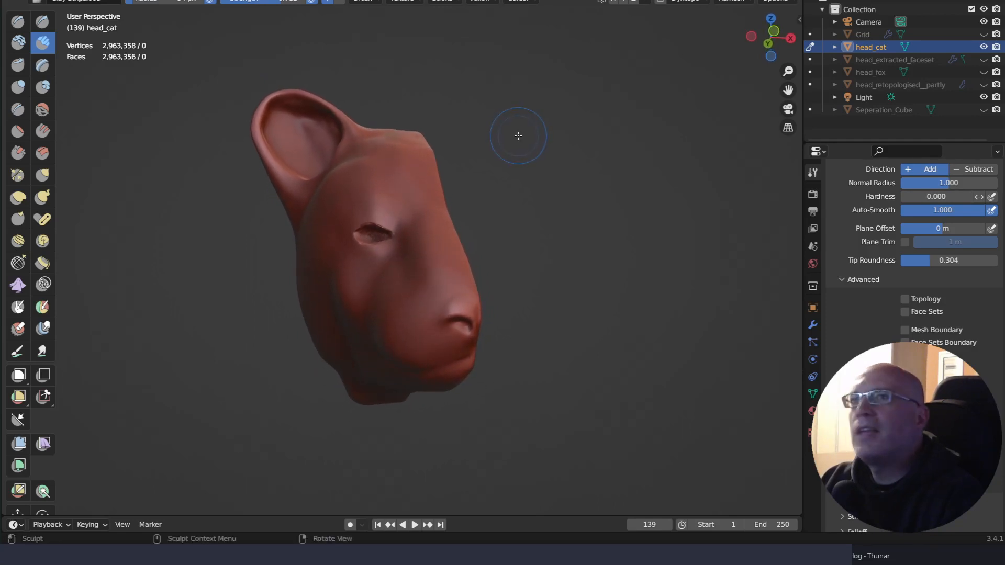
pyautogui.moveTo(479, 209)
pyautogui.mouseDown(button='middle')
pyautogui.moveTo(497, 204)
pyautogui.moveTo(457, 211)
pyautogui.moveTo(460, 160)
pyautogui.moveTo(463, 210)
pyautogui.moveTo(450, 252)
pyautogui.mouseUp(button='middle')
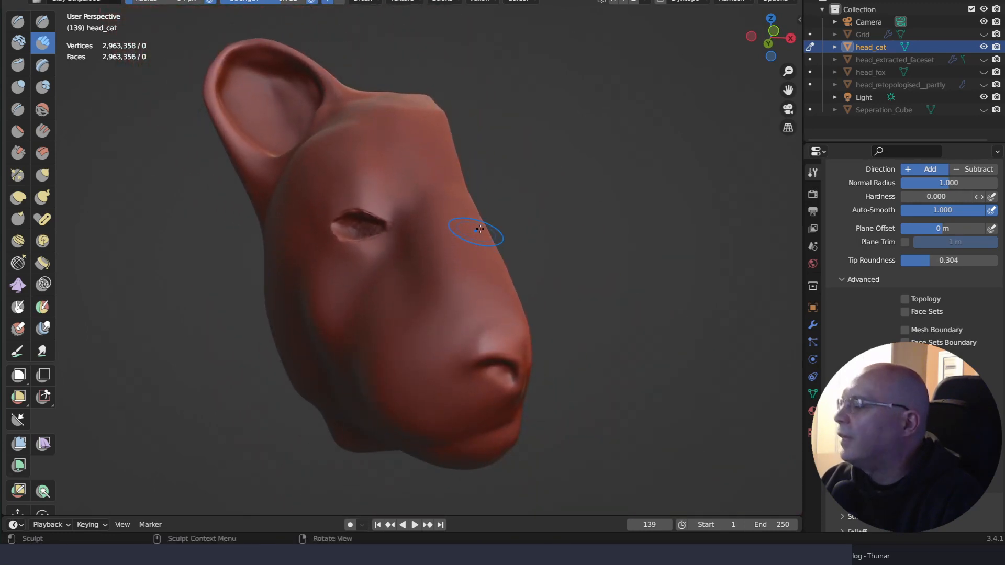
pyautogui.moveTo(517, 242); pyautogui.dragTo(374, 212, button='middle')
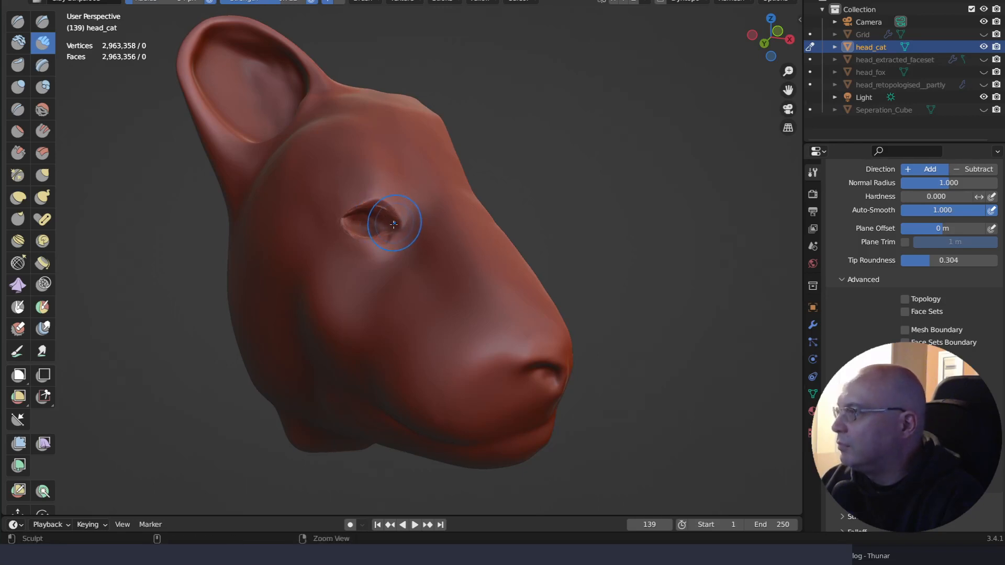
pyautogui.hotkey('ctrl', 'z')
pyautogui.keyDown('ctrl'); pyautogui.moveTo(395, 231); pyautogui.dragTo(353, 188, button='middle'); pyautogui.keyUp('ctrl')
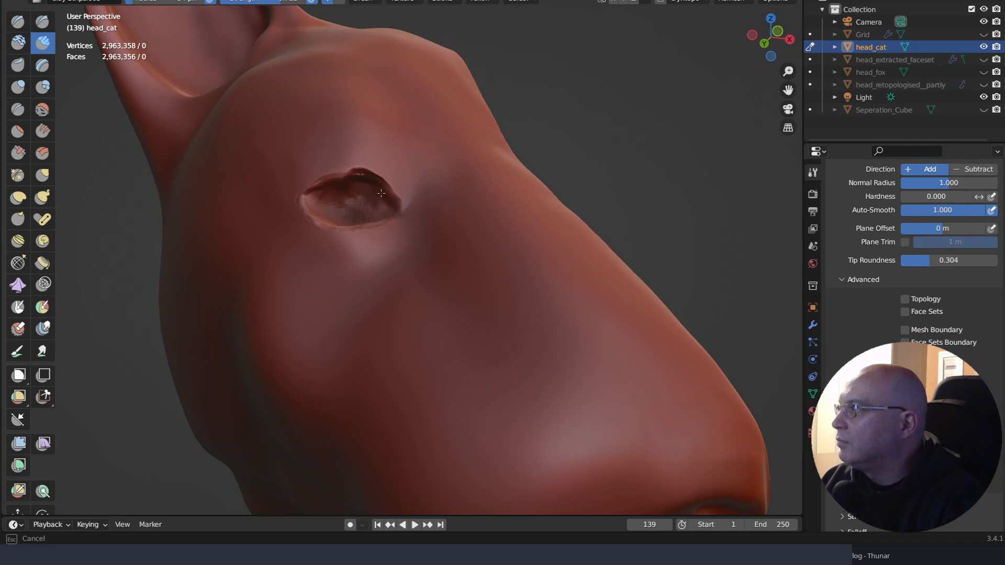
pyautogui.moveTo(381, 193)
pyautogui.keyDown('ctrl'); pyautogui.mouseDown()
pyautogui.moveTo(343, 177)
pyautogui.moveTo(329, 180)
pyautogui.moveTo(368, 186)
pyautogui.moveTo(342, 195)
pyautogui.moveTo(318, 187)
pyautogui.moveTo(343, 208)
pyautogui.moveTo(382, 200)
pyautogui.moveTo(341, 192)
pyautogui.moveTo(369, 191)
pyautogui.moveTo(333, 173)
pyautogui.moveTo(391, 183)
pyautogui.mouseUp(); pyautogui.keyUp('ctrl')
pyautogui.moveTo(457, 232)
pyautogui.mouseDown(button='right')
pyautogui.moveTo(438, 260)
pyautogui.moveTo(487, 242)
pyautogui.moveTo(482, 252)
pyautogui.mouseUp(button='right')
pyautogui.keyDown('ctrl'); pyautogui.moveTo(368, 232); pyautogui.dragTo(378, 219); pyautogui.keyUp('ctrl')
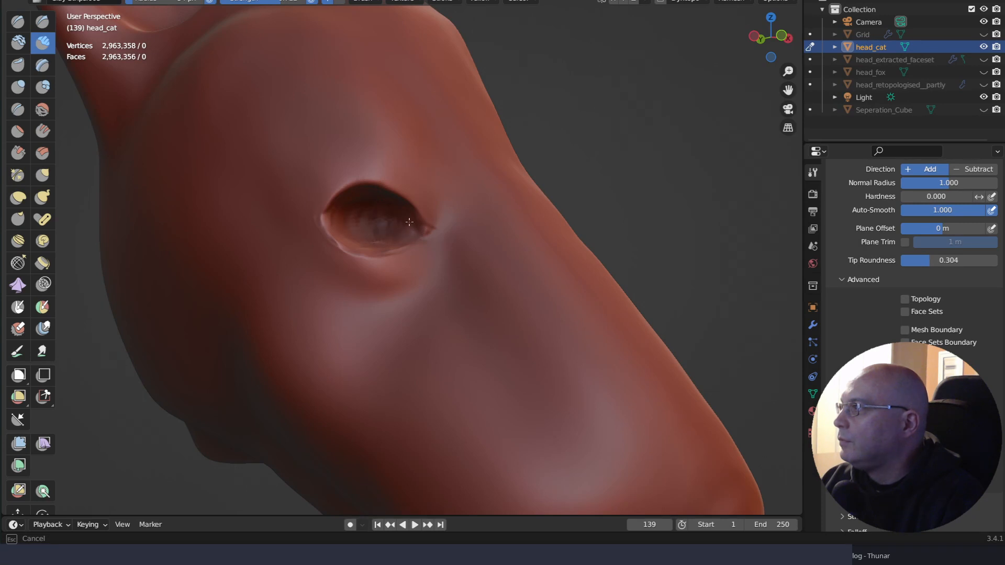
pyautogui.keyDown('ctrl'); pyautogui.moveTo(350, 204); pyautogui.dragTo(372, 222); pyautogui.keyUp('ctrl')
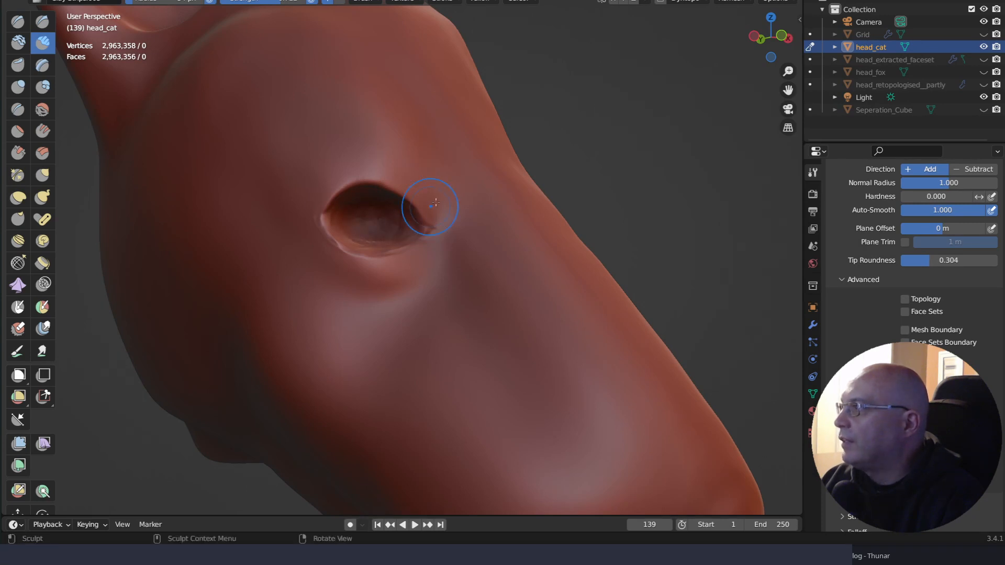
# Even out the floor of the eye socket and its muzzle-side corner
pyautogui.moveTo(427, 210)
pyautogui.mouseDown(button='right')
pyautogui.moveTo(419, 226)
pyautogui.moveTo(451, 217)
pyautogui.mouseUp(button='right')
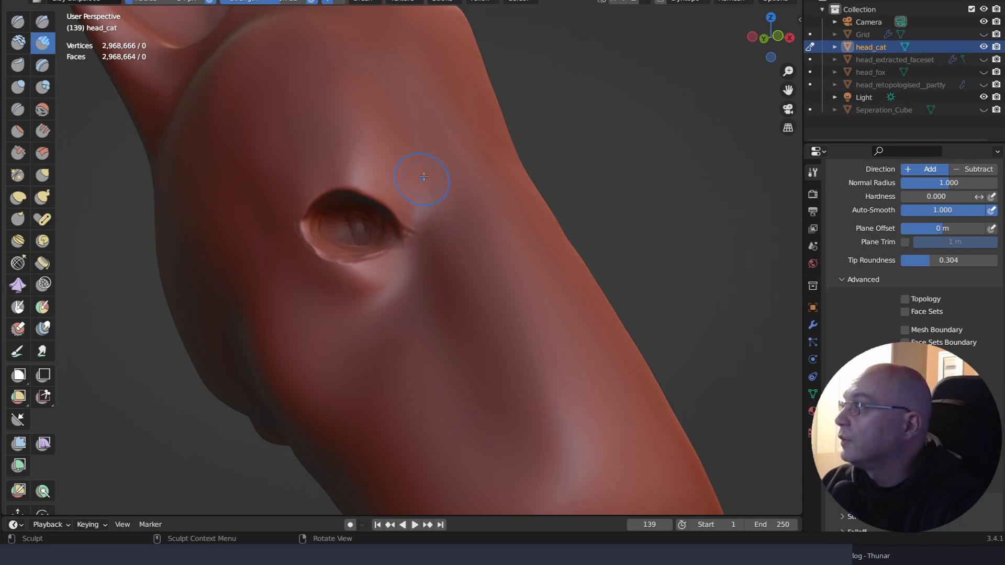
pyautogui.moveTo(424, 177)
pyautogui.mouseDown(button='middle')
pyautogui.moveTo(445, 194)
pyautogui.moveTo(418, 219)
pyautogui.moveTo(471, 236)
pyautogui.mouseUp(button='middle')
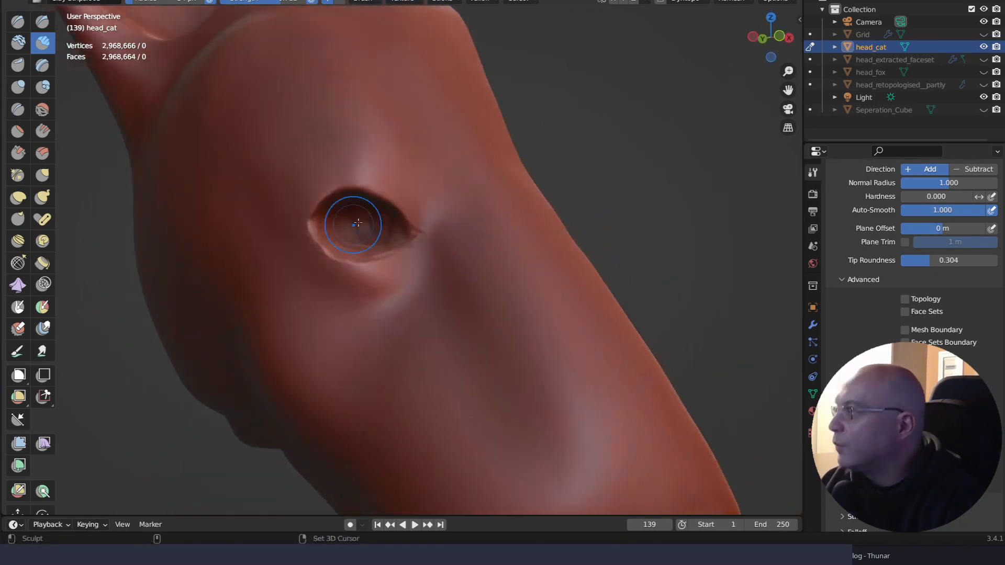
pyautogui.moveTo(357, 223); pyautogui.dragTo(351, 209)
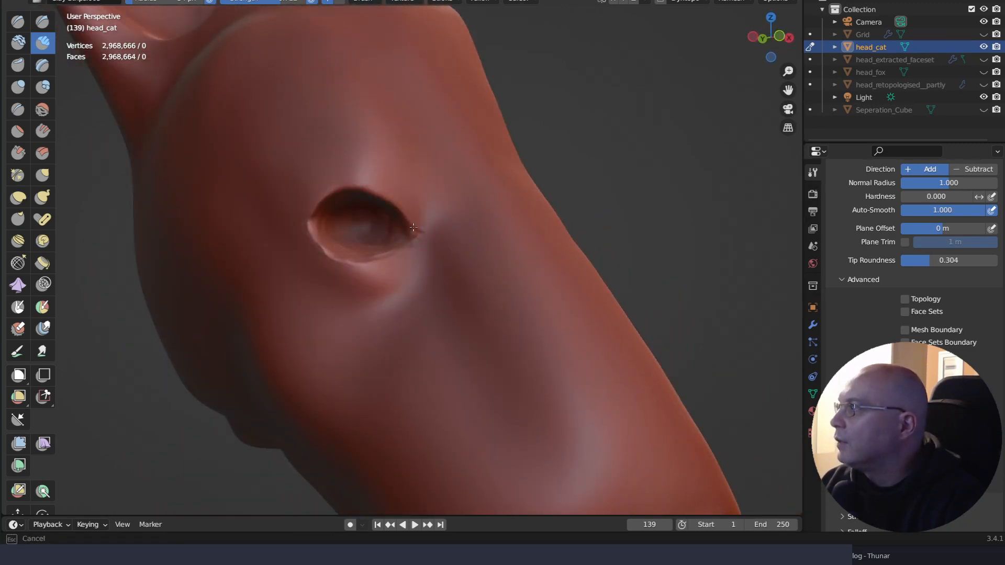
pyautogui.moveTo(414, 228); pyautogui.dragTo(418, 231)
pyautogui.moveTo(510, 217)
pyautogui.mouseDown(button='right')
pyautogui.moveTo(526, 200)
pyautogui.moveTo(473, 212)
pyautogui.moveTo(498, 206)
pyautogui.mouseUp(button='right')
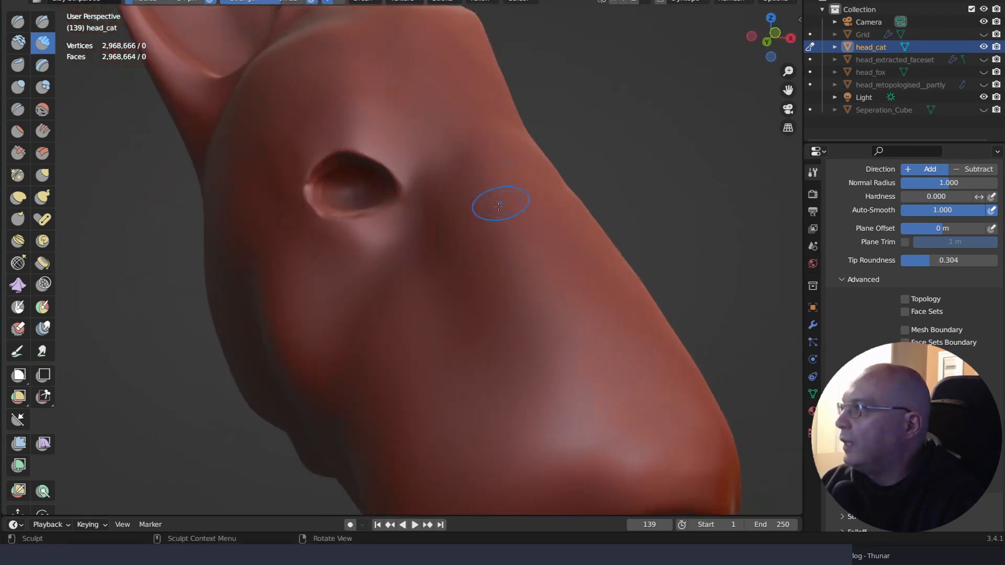
# In Object Mode, add a UV sphere for the eyeball and scale it by about -0.154
pyautogui.hotkey('ctrl', 'Tab')
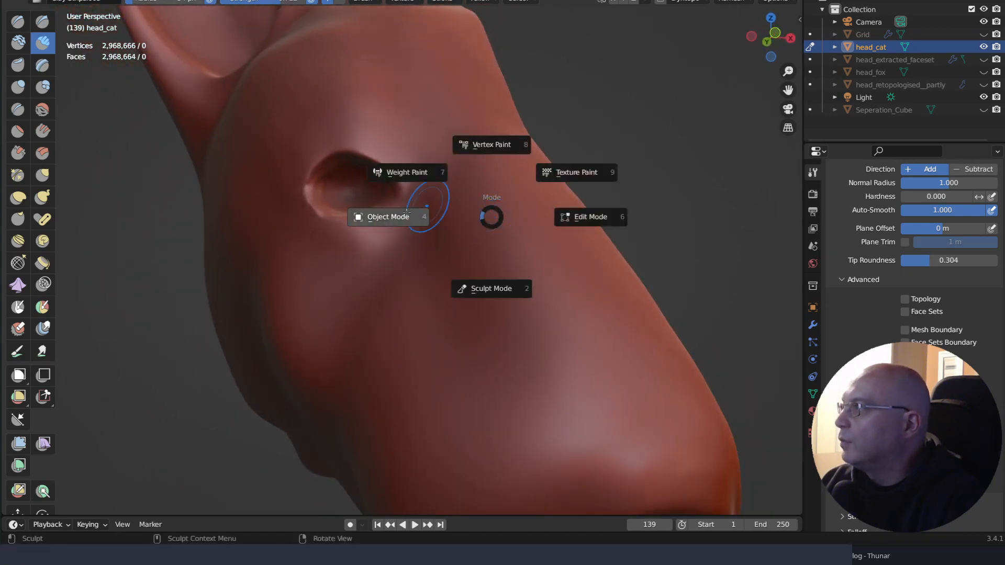
pyautogui.click(469, 300)
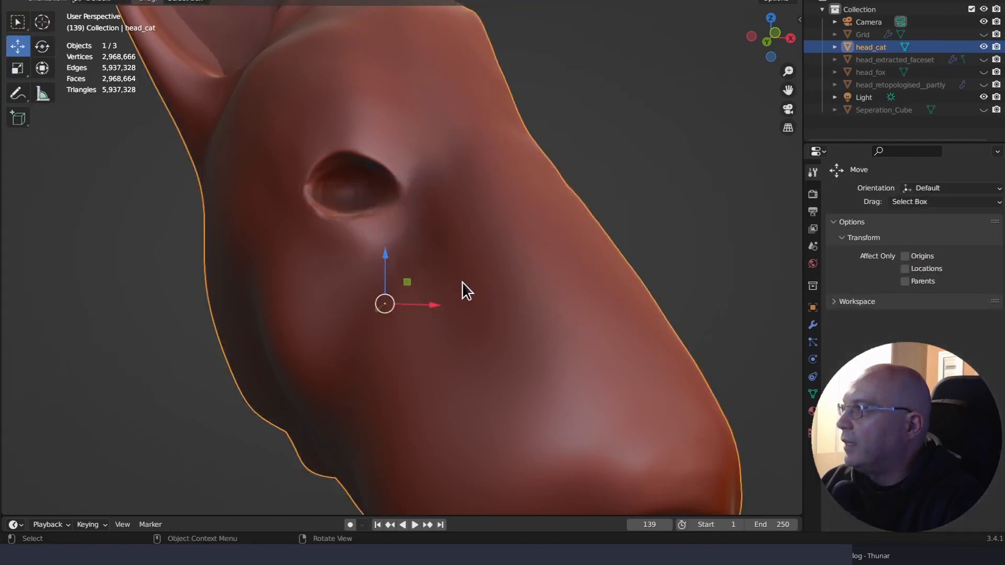
pyautogui.hotkey('shift', 'a')
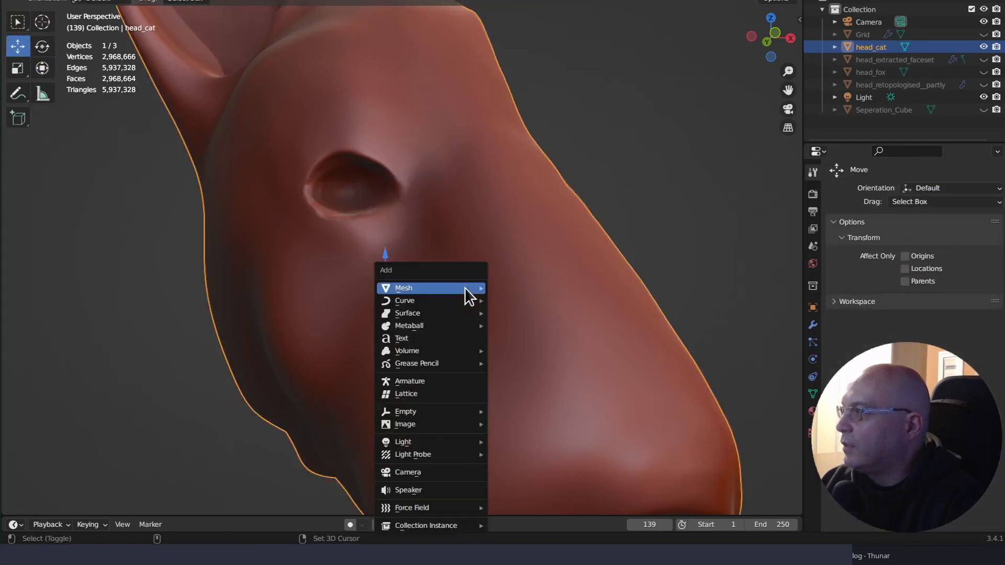
pyautogui.moveTo(464, 287)
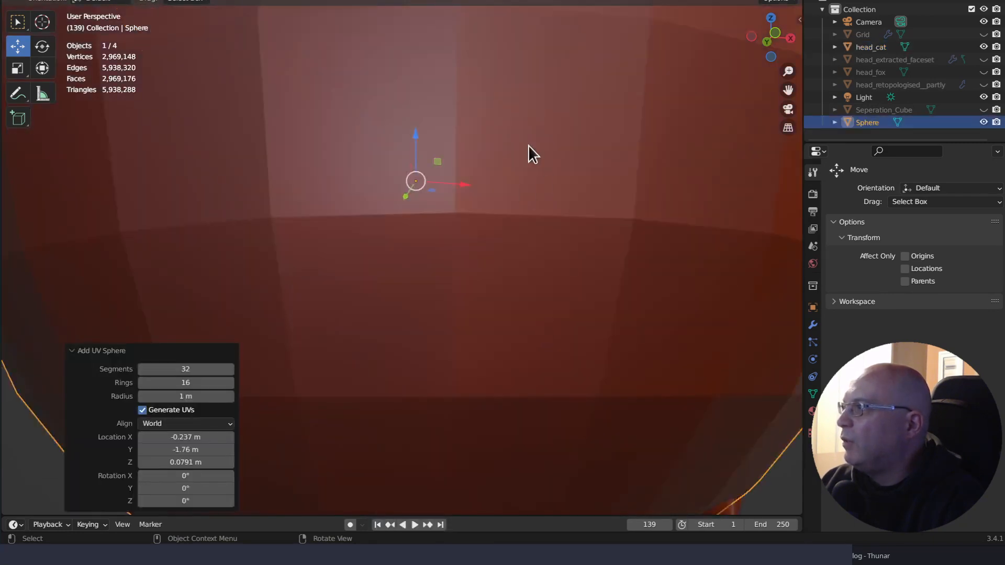
pyautogui.press('s')
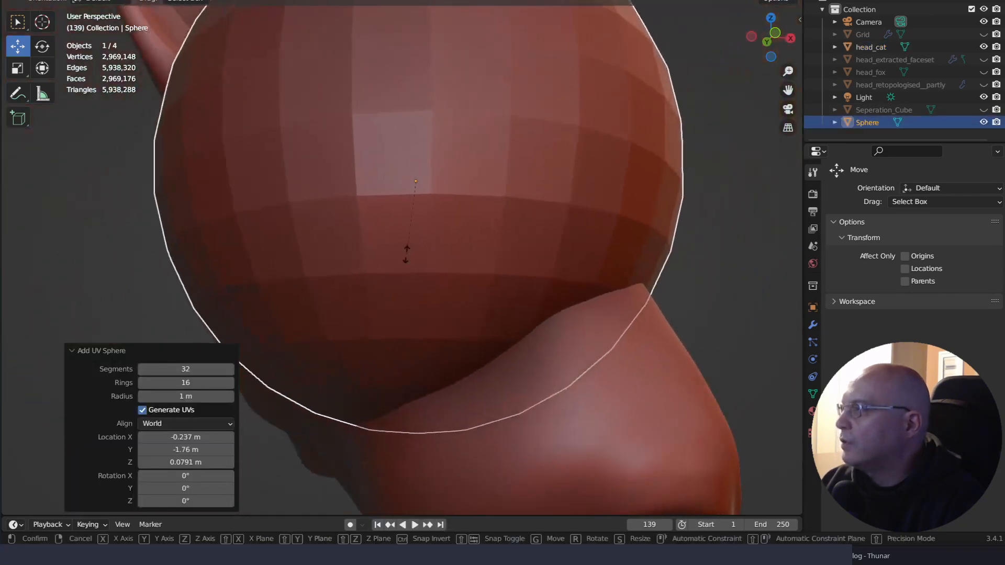
pyautogui.click(456, 249)
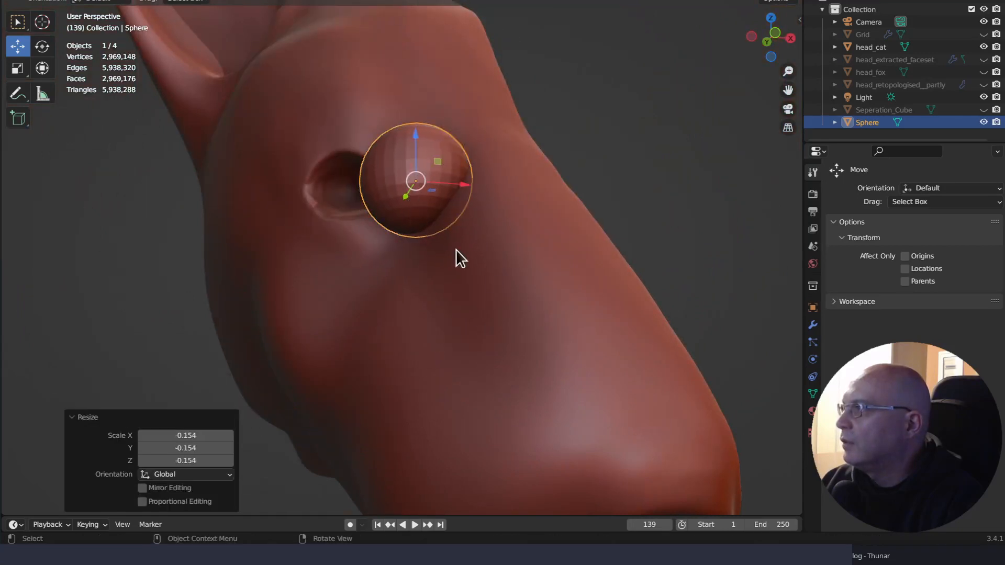
# Move the sphere into the eye socket and adjust its position from several angles until it sits behind the eyelids
pyautogui.press('g')
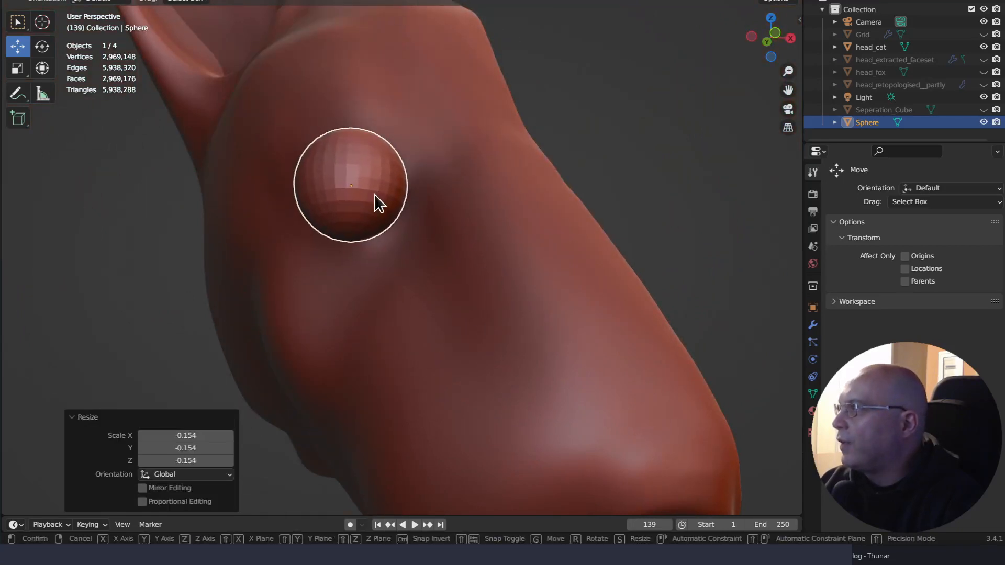
pyautogui.click(375, 197)
pyautogui.moveTo(489, 221); pyautogui.dragTo(325, 202, button='middle')
pyautogui.press('g')
pyautogui.click(510, 217)
pyautogui.press('g')
pyautogui.click(431, 251)
pyautogui.press('g')
pyautogui.click(492, 230)
pyautogui.press('g')
pyautogui.click(489, 222)
pyautogui.press('g')
pyautogui.click(360, 237)
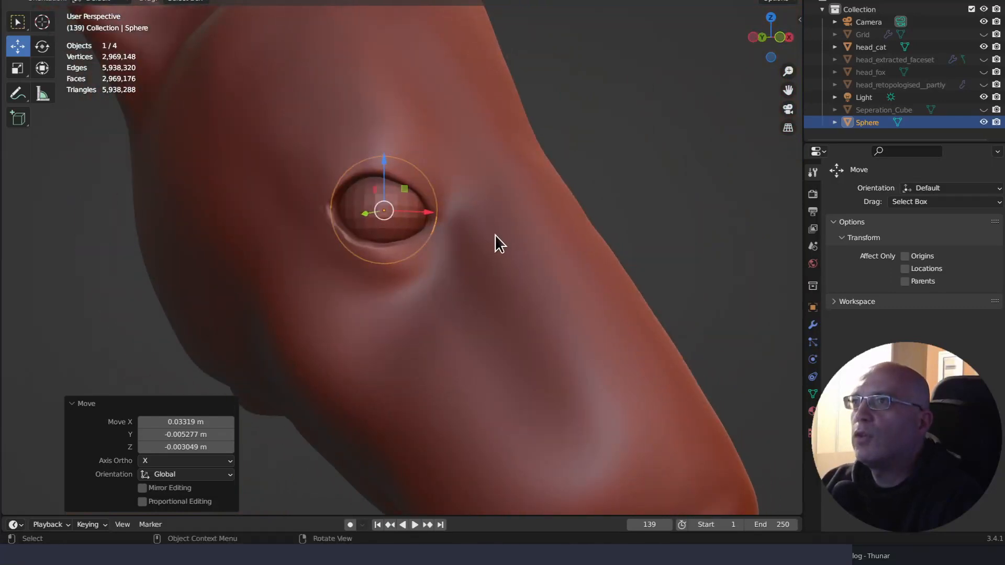
# Select head_cat and switch it back to Sculpt Mode with the eye in close view
pyautogui.keyDown('ctrl'); pyautogui.moveTo(457, 241); pyautogui.dragTo(452, 174, button='middle'); pyautogui.keyUp('ctrl')
pyautogui.press('q')
pyautogui.click(551, 224)
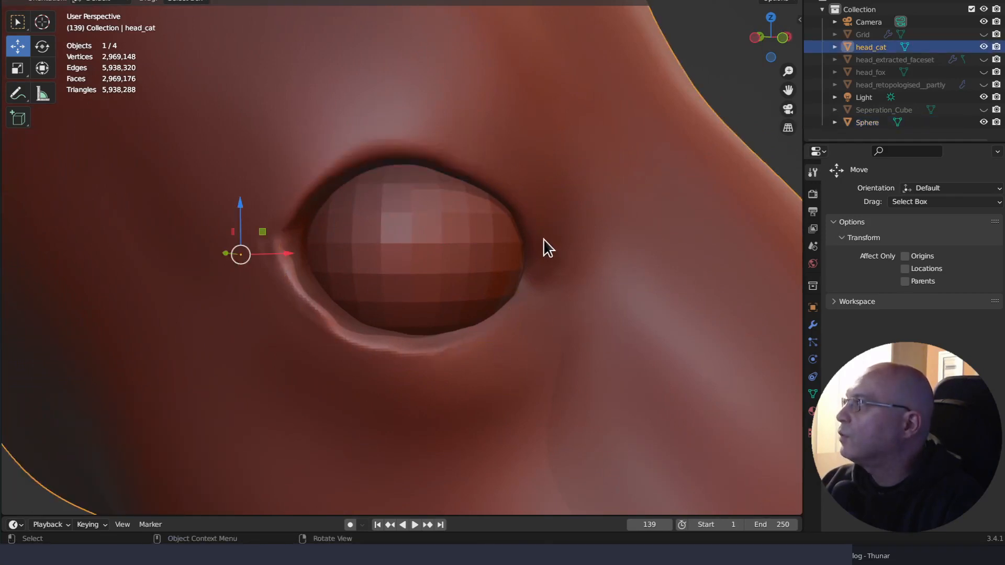
pyautogui.hotkey('ctrl', 'Tab')
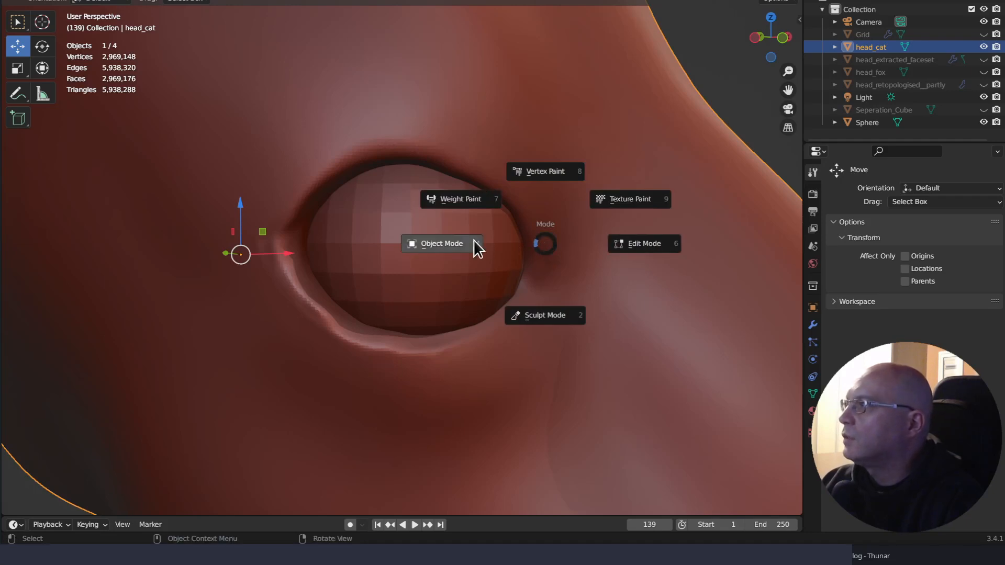
pyautogui.click(541, 314)
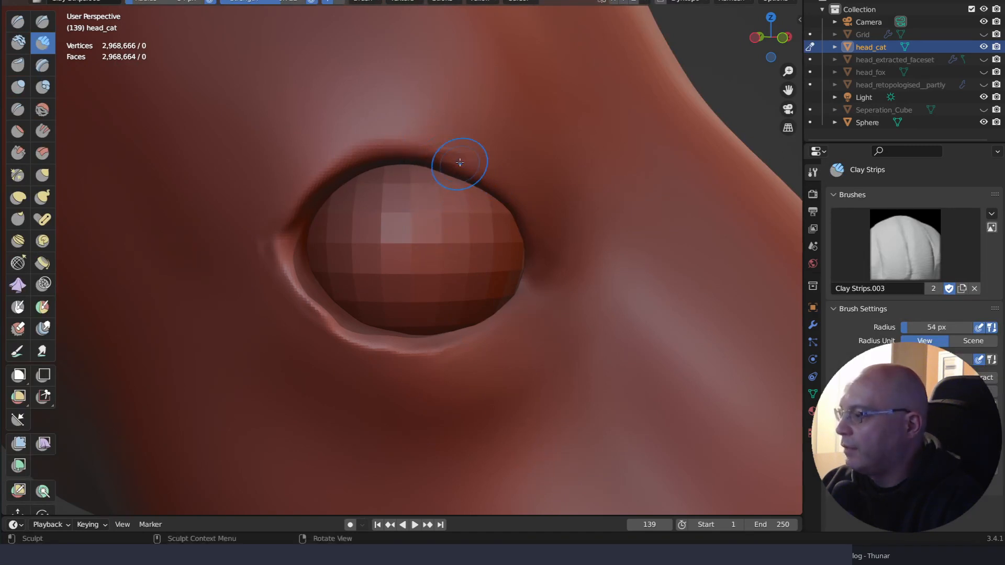
# Build up the upper eyelid over the eyeball from corner to corner with Clay Strips at a 110 px radius
pyautogui.moveTo(439, 157)
pyautogui.mouseDown()
pyautogui.moveTo(502, 195)
pyautogui.moveTo(467, 141)
pyautogui.mouseUp()
pyautogui.moveTo(465, 175); pyautogui.dragTo(492, 189)
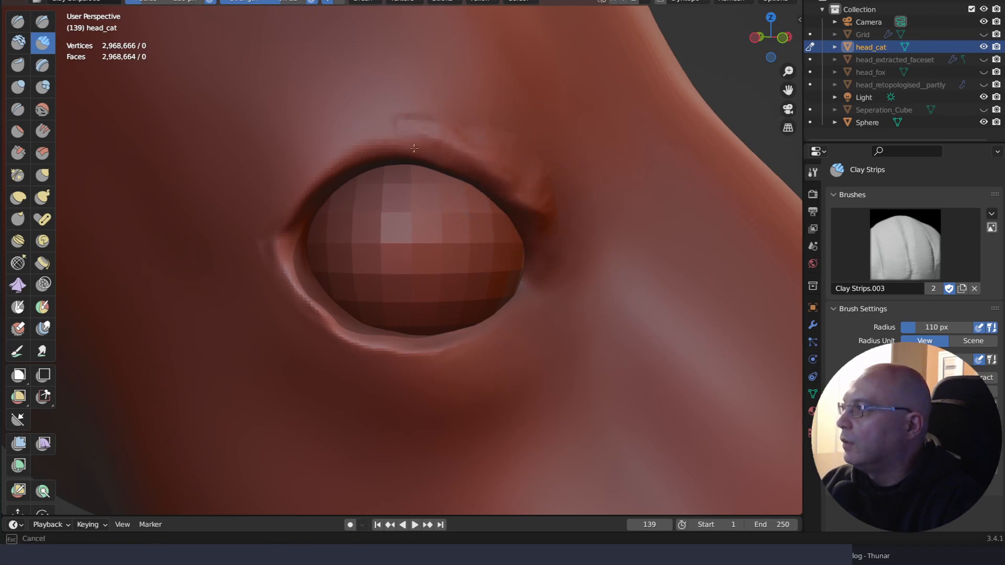
pyautogui.moveTo(414, 148)
pyautogui.mouseDown()
pyautogui.moveTo(337, 171)
pyautogui.moveTo(295, 210)
pyautogui.moveTo(382, 157)
pyautogui.moveTo(366, 160)
pyautogui.moveTo(464, 142)
pyautogui.moveTo(421, 141)
pyautogui.mouseUp()
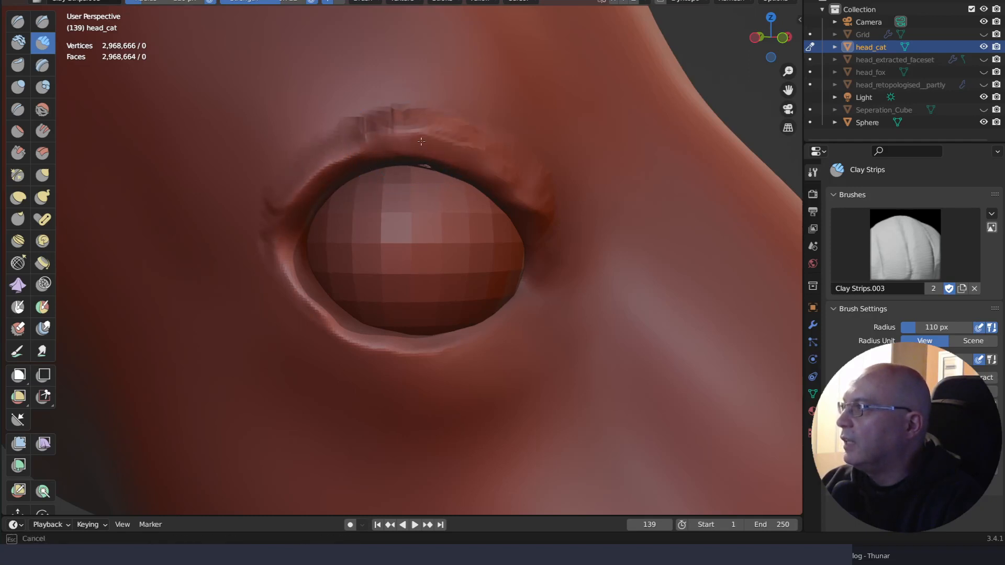
pyautogui.moveTo(528, 196); pyautogui.dragTo(421, 166)
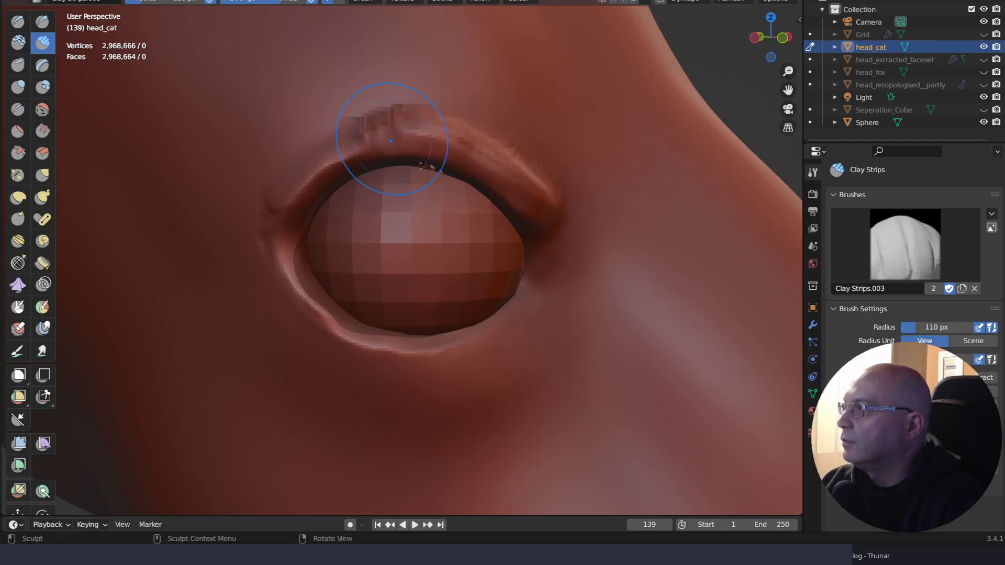
pyautogui.moveTo(506, 183)
pyautogui.mouseDown()
pyautogui.moveTo(535, 230)
pyautogui.moveTo(515, 210)
pyautogui.moveTo(574, 233)
pyautogui.moveTo(563, 212)
pyautogui.moveTo(545, 219)
pyautogui.mouseUp()
# Build up the lower eyelid beneath the eyeball from corner to corner with Clay Strips at a 110 px radius
pyautogui.moveTo(313, 270)
pyautogui.mouseDown()
pyautogui.moveTo(290, 280)
pyautogui.moveTo(345, 320)
pyautogui.moveTo(441, 328)
pyautogui.moveTo(340, 314)
pyautogui.moveTo(320, 321)
pyautogui.mouseUp()
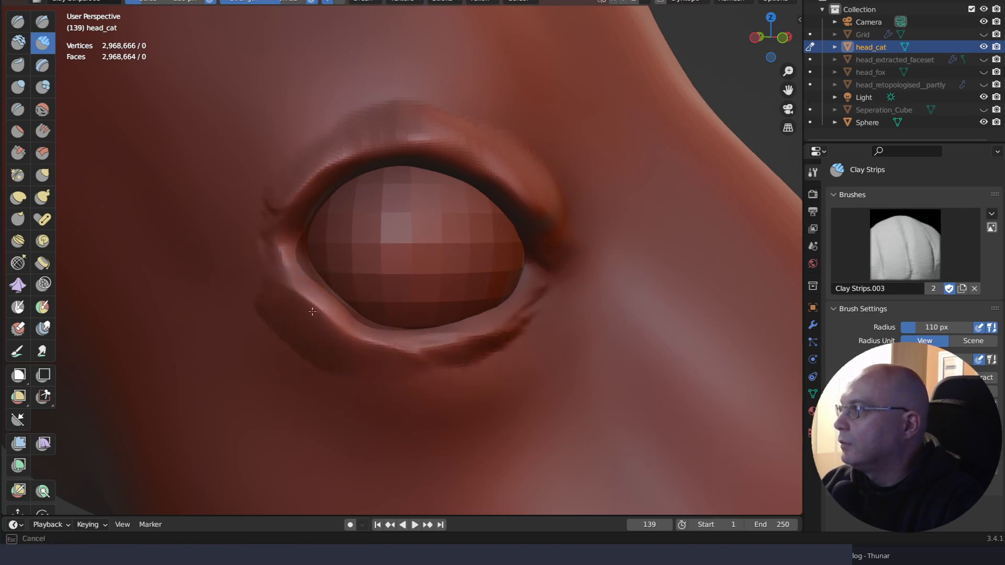
pyautogui.moveTo(490, 314)
pyautogui.mouseDown()
pyautogui.moveTo(529, 307)
pyautogui.moveTo(537, 292)
pyautogui.mouseUp()
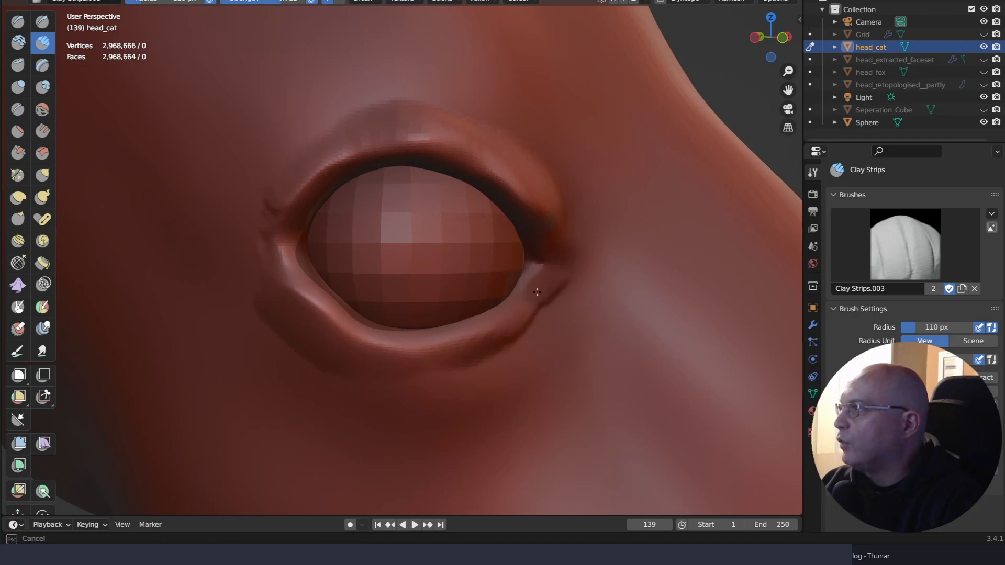
pyautogui.moveTo(471, 343)
pyautogui.mouseDown()
pyautogui.moveTo(400, 355)
pyautogui.moveTo(293, 322)
pyautogui.moveTo(399, 359)
pyautogui.moveTo(298, 326)
pyautogui.mouseUp()
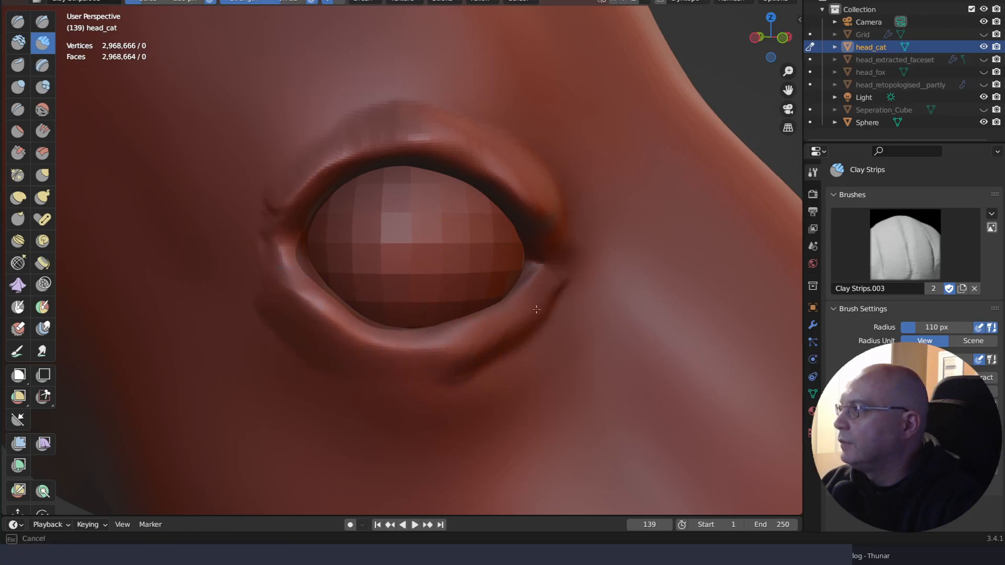
# Thicken the upper eyelid toward both eye corners and refine the lower lid's rim with Clay Strips
pyautogui.moveTo(319, 196); pyautogui.dragTo(294, 207)
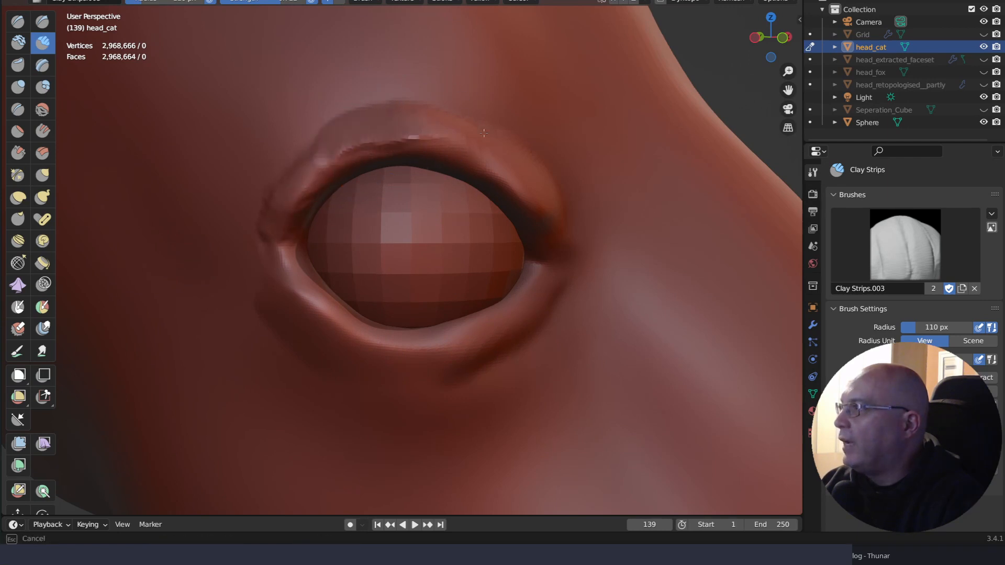
pyautogui.moveTo(530, 226)
pyautogui.mouseDown()
pyautogui.moveTo(554, 225)
pyautogui.moveTo(539, 173)
pyautogui.moveTo(531, 180)
pyautogui.moveTo(550, 224)
pyautogui.moveTo(522, 157)
pyautogui.moveTo(536, 173)
pyautogui.mouseUp()
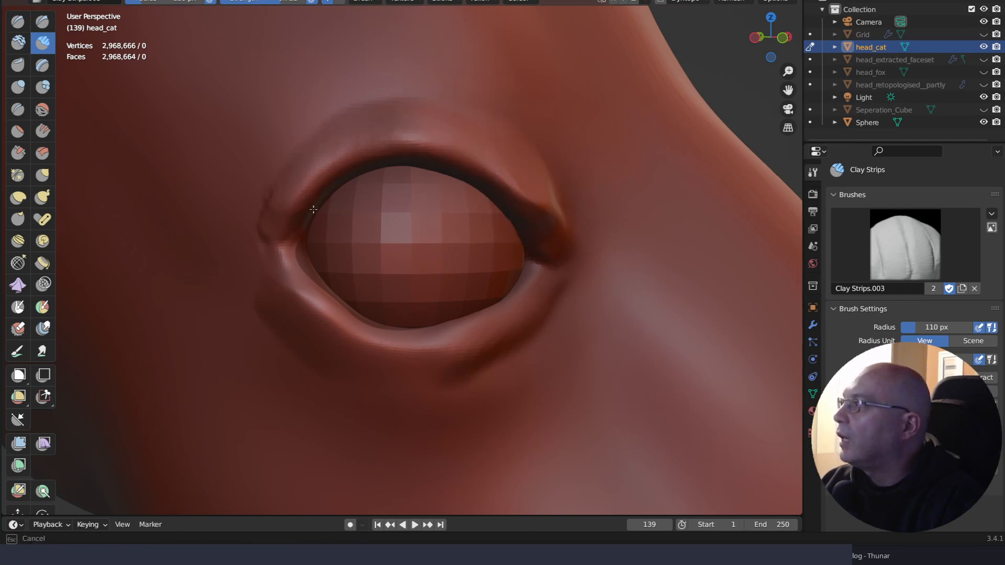
pyautogui.moveTo(313, 209); pyautogui.dragTo(296, 228)
pyautogui.moveTo(348, 318); pyautogui.dragTo(369, 319)
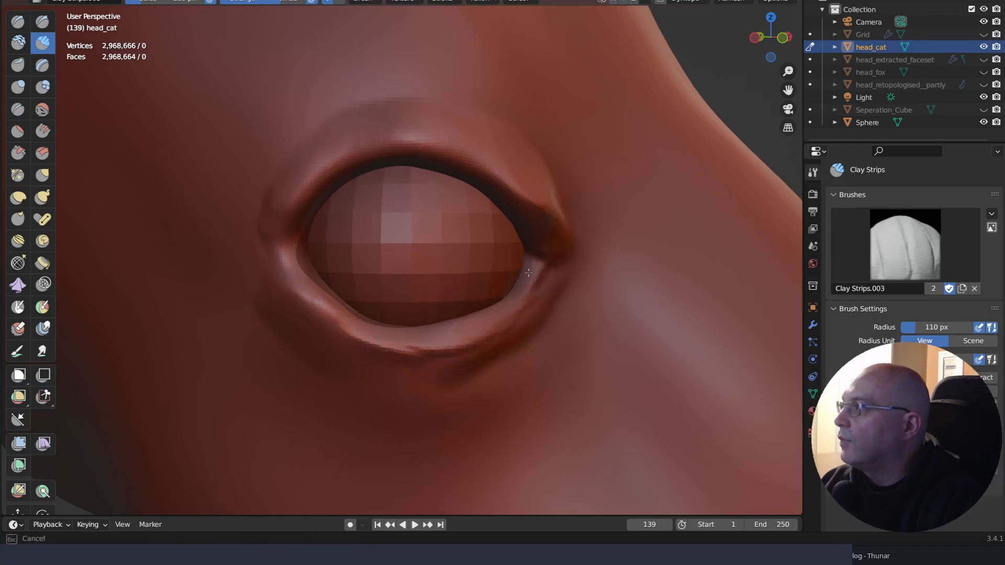
pyautogui.moveTo(528, 273); pyautogui.dragTo(521, 301)
# Soften the eyelids around the inner eye corner so they blend into the surrounding face surface
pyautogui.moveTo(539, 256)
pyautogui.mouseDown(button='middle')
pyautogui.moveTo(511, 278)
pyautogui.moveTo(498, 231)
pyautogui.moveTo(537, 330)
pyautogui.mouseUp(button='middle')
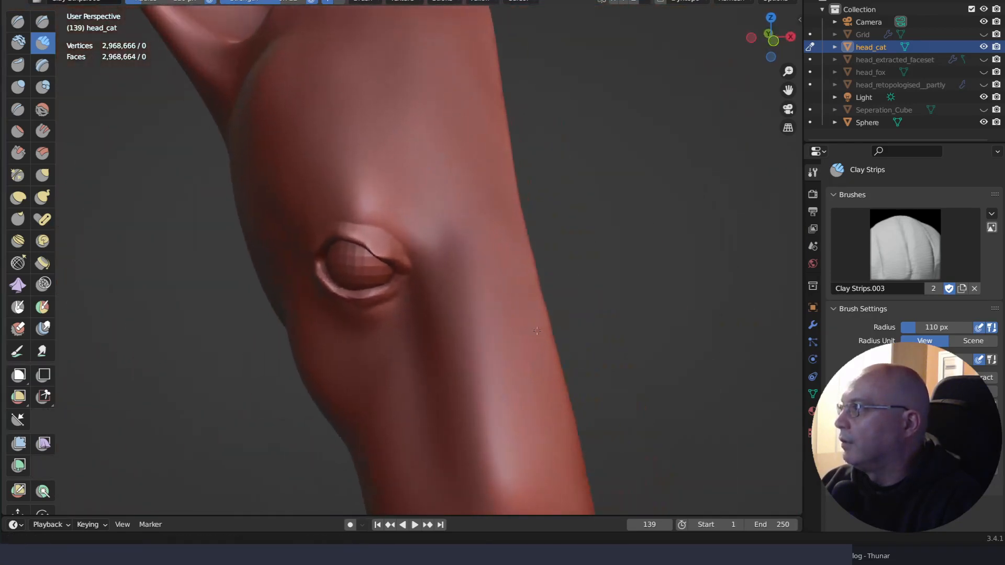
pyautogui.keyDown('ctrl'); pyautogui.moveTo(537, 331); pyautogui.dragTo(539, 285, button='right'); pyautogui.keyUp('ctrl')
pyautogui.moveTo(539, 286)
pyautogui.mouseDown(button='right')
pyautogui.moveTo(558, 262)
pyautogui.moveTo(554, 241)
pyautogui.mouseUp(button='right')
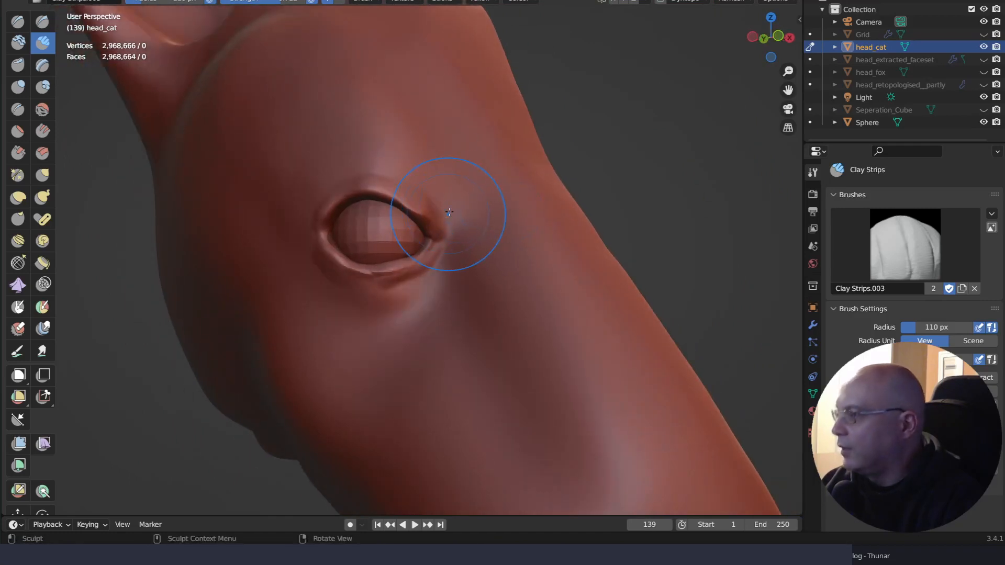
pyautogui.moveTo(452, 219); pyautogui.dragTo(413, 194)
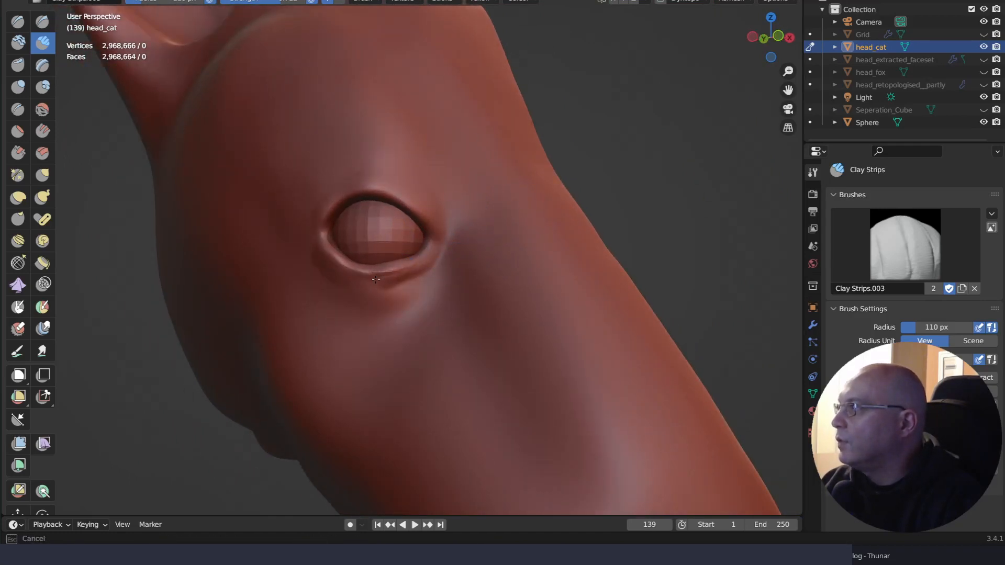
# Reshape the eye opening with Elastic Deform at a 110 px radius, pulling the lids closer over the eyeball
pyautogui.moveTo(479, 239)
pyautogui.mouseDown(button='right')
pyautogui.moveTo(544, 230)
pyautogui.moveTo(487, 262)
pyautogui.moveTo(469, 225)
pyautogui.moveTo(484, 219)
pyautogui.mouseUp(button='right')
pyautogui.keyDown('ctrl'); pyautogui.moveTo(484, 220); pyautogui.dragTo(516, 284, button='right'); pyautogui.keyUp('ctrl')
pyautogui.keyDown('ctrl'); pyautogui.moveTo(525, 235); pyautogui.dragTo(508, 262, button='middle'); pyautogui.keyUp('ctrl')
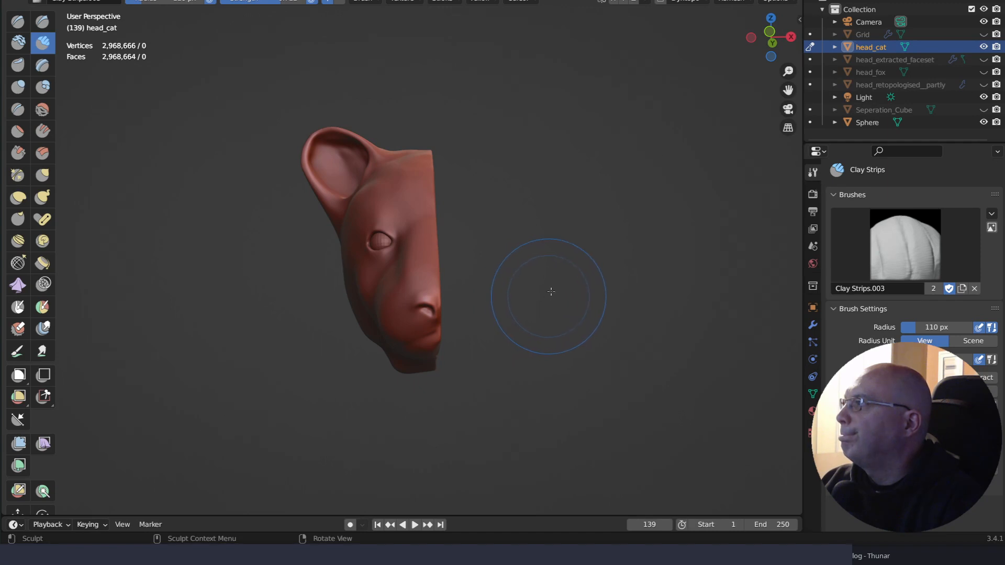
pyautogui.moveTo(551, 292)
pyautogui.mouseDown(button='middle')
pyautogui.moveTo(635, 287)
pyautogui.moveTo(553, 309)
pyautogui.moveTo(575, 294)
pyautogui.moveTo(563, 293)
pyautogui.mouseUp(button='middle')
pyautogui.scroll(8, 495, 262)
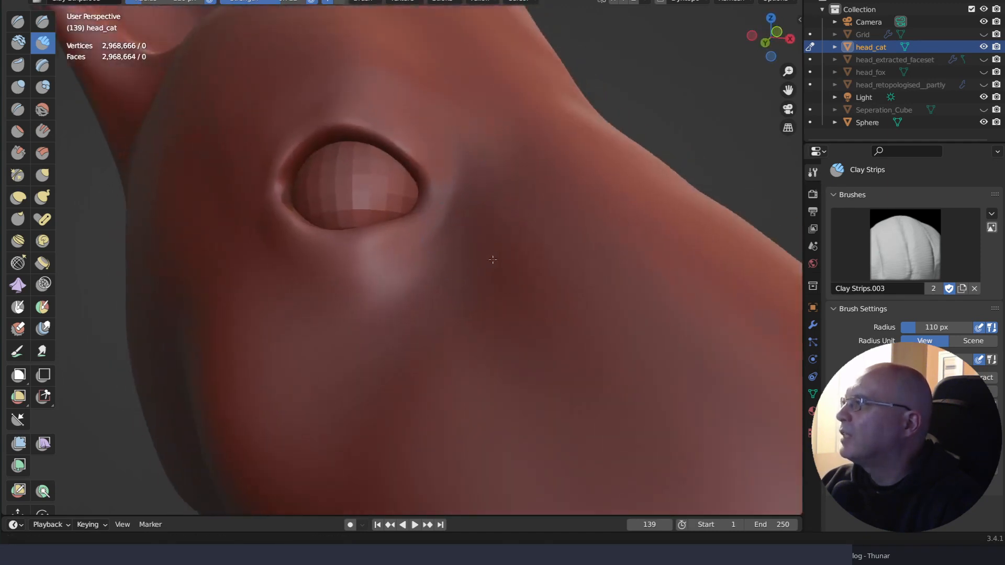
pyautogui.scroll(-4, 493, 260)
pyautogui.moveTo(487, 265); pyautogui.dragTo(461, 205, button='middle')
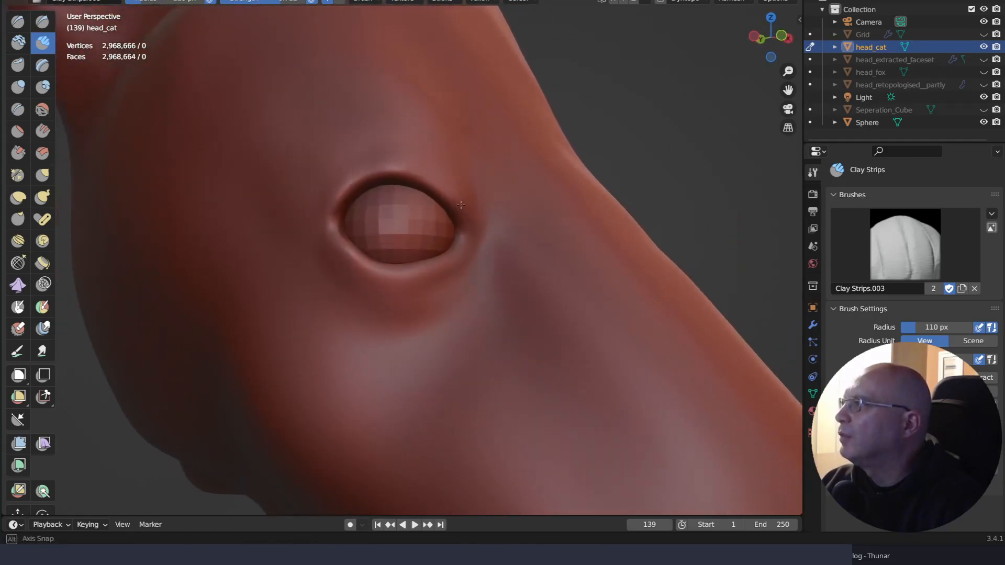
pyautogui.press('q')
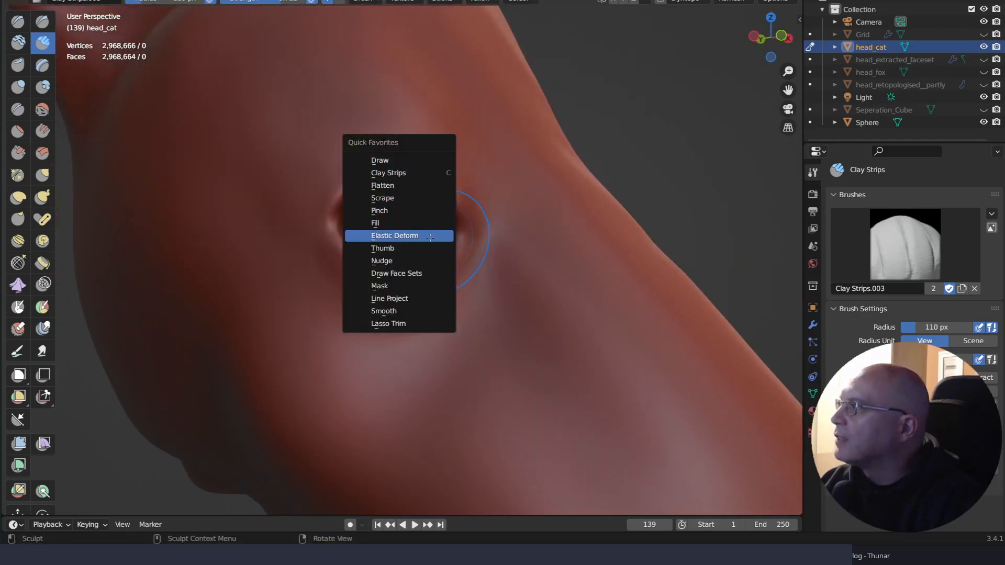
pyautogui.click(430, 237)
pyautogui.moveTo(393, 173); pyautogui.dragTo(467, 235)
pyautogui.moveTo(376, 276)
pyautogui.mouseDown()
pyautogui.moveTo(359, 257)
pyautogui.moveTo(344, 258)
pyautogui.moveTo(320, 217)
pyautogui.mouseUp()
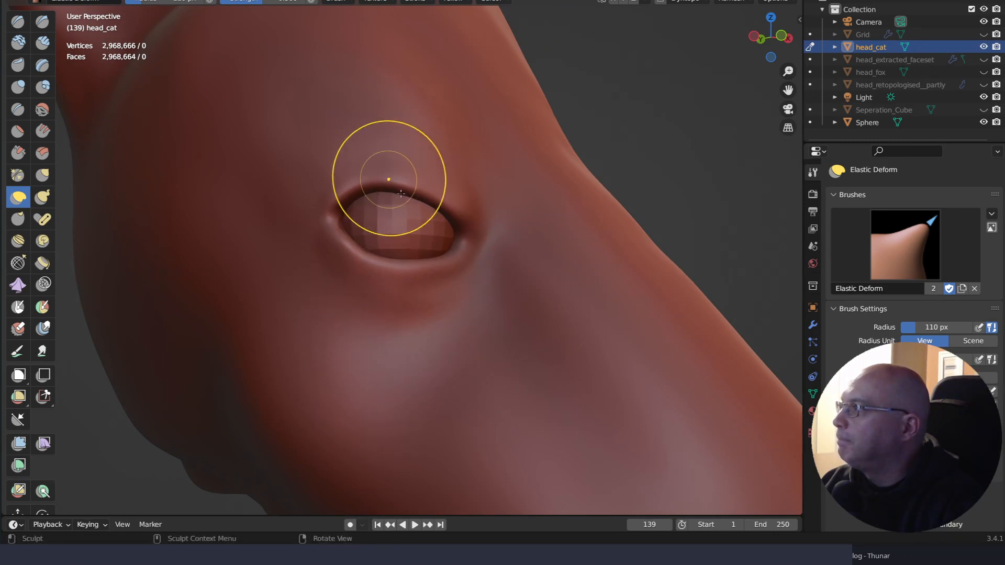
pyautogui.moveTo(401, 193); pyautogui.dragTo(409, 197)
pyautogui.moveTo(475, 259); pyautogui.dragTo(460, 264)
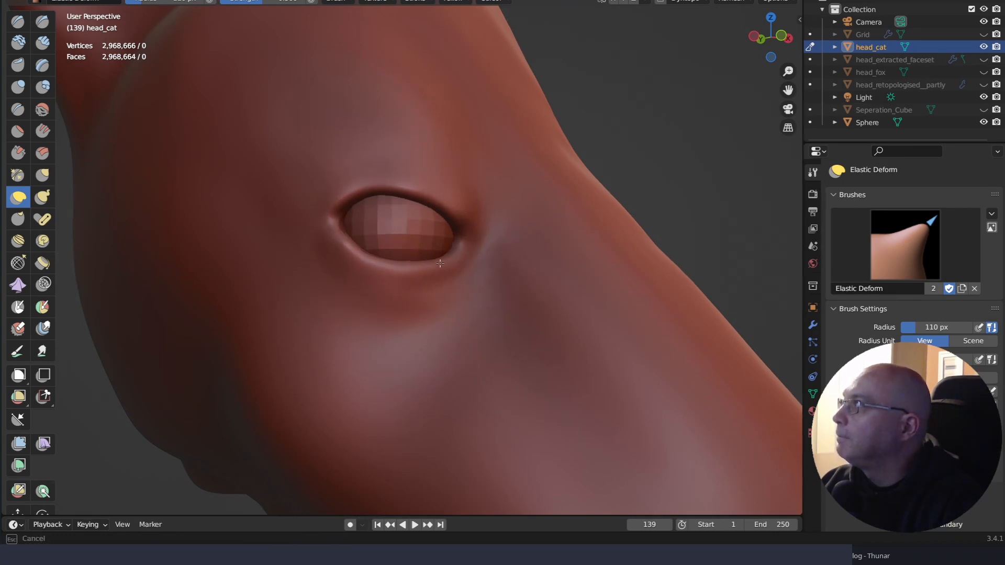
# Adjust the upper and lower eyelid contours from a more frontal view with Elastic Deform, slanting the lid toward the inner corner
pyautogui.moveTo(461, 264); pyautogui.dragTo(457, 255, button='middle')
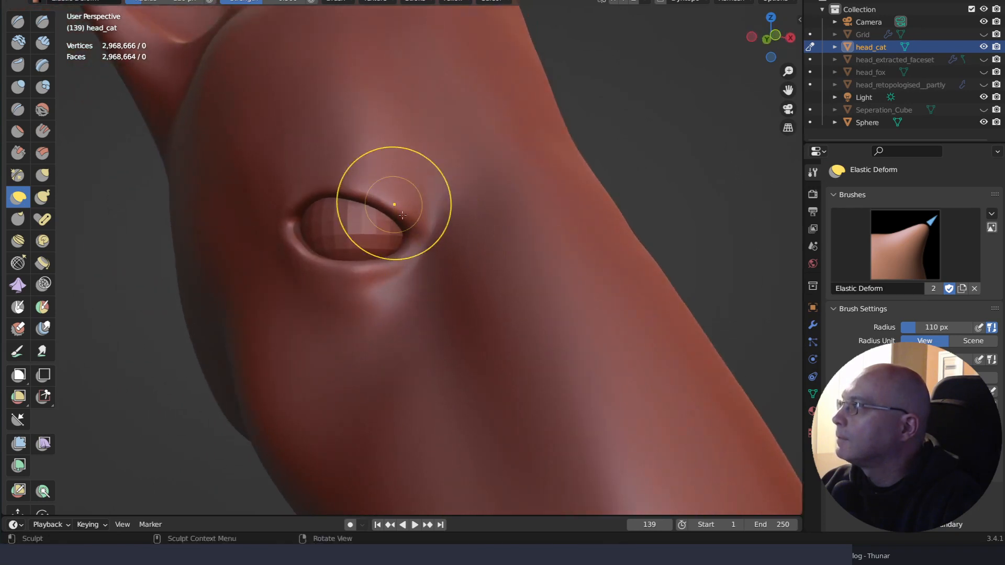
pyautogui.moveTo(394, 203)
pyautogui.mouseDown()
pyautogui.moveTo(419, 251)
pyautogui.moveTo(394, 288)
pyautogui.moveTo(385, 254)
pyautogui.moveTo(405, 226)
pyautogui.moveTo(416, 237)
pyautogui.moveTo(398, 268)
pyautogui.mouseUp()
pyautogui.moveTo(484, 225)
pyautogui.mouseDown(button='middle')
pyautogui.moveTo(492, 273)
pyautogui.moveTo(539, 224)
pyautogui.moveTo(478, 234)
pyautogui.moveTo(455, 260)
pyautogui.moveTo(451, 240)
pyautogui.moveTo(486, 245)
pyautogui.mouseUp(button='middle')
pyautogui.scroll(-6, 482, 224)
pyautogui.keyDown('ctrl'); pyautogui.moveTo(467, 277); pyautogui.dragTo(479, 176, button='middle'); pyautogui.keyUp('ctrl')
pyautogui.moveTo(541, 242); pyautogui.dragTo(540, 233)
pyautogui.moveTo(450, 251); pyautogui.dragTo(448, 241)
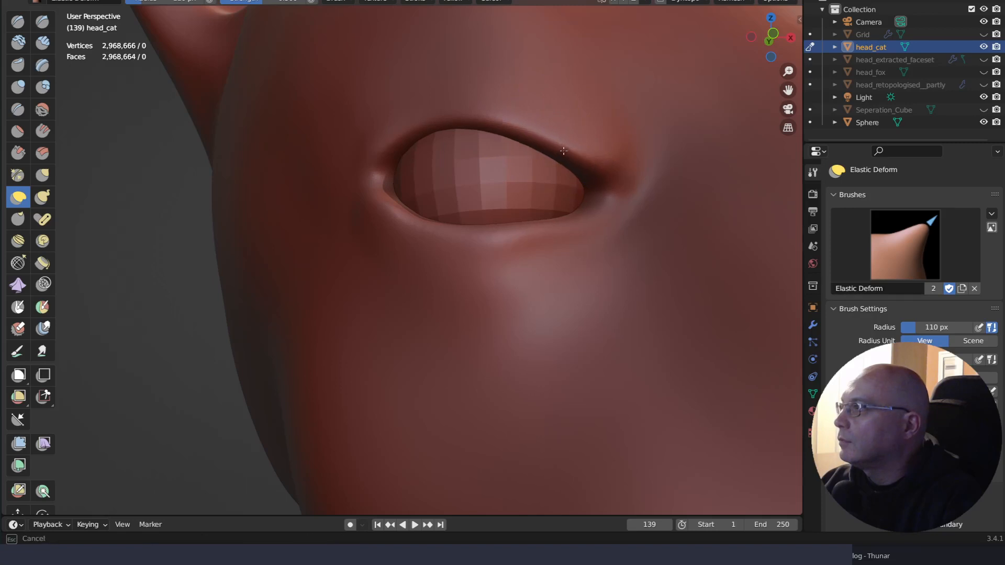
pyautogui.moveTo(609, 160); pyautogui.dragTo(611, 168)
pyautogui.moveTo(587, 290); pyautogui.dragTo(580, 290)
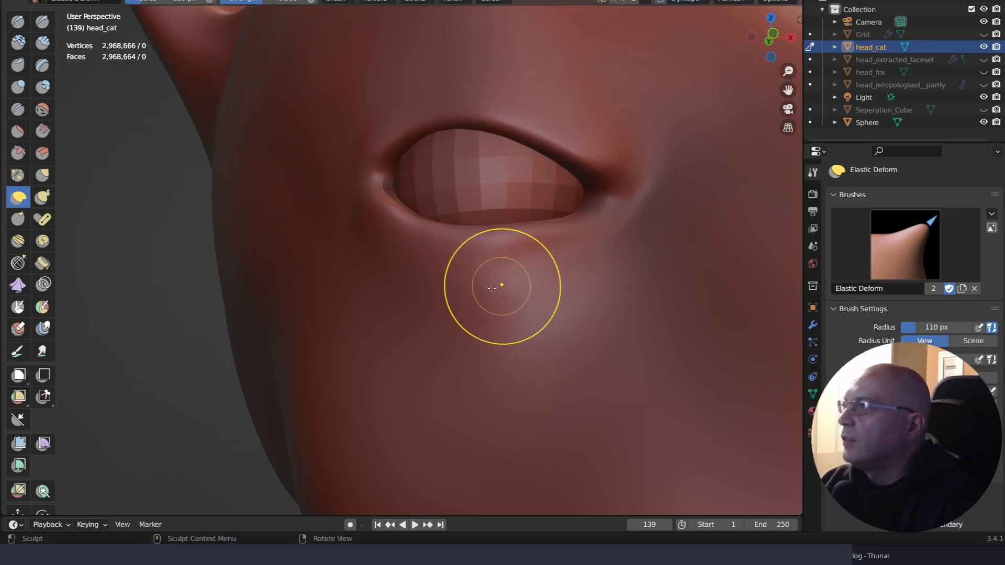
# Select the Sphere object and leave Sculpt Mode for Object Mode
pyautogui.click(868, 123)
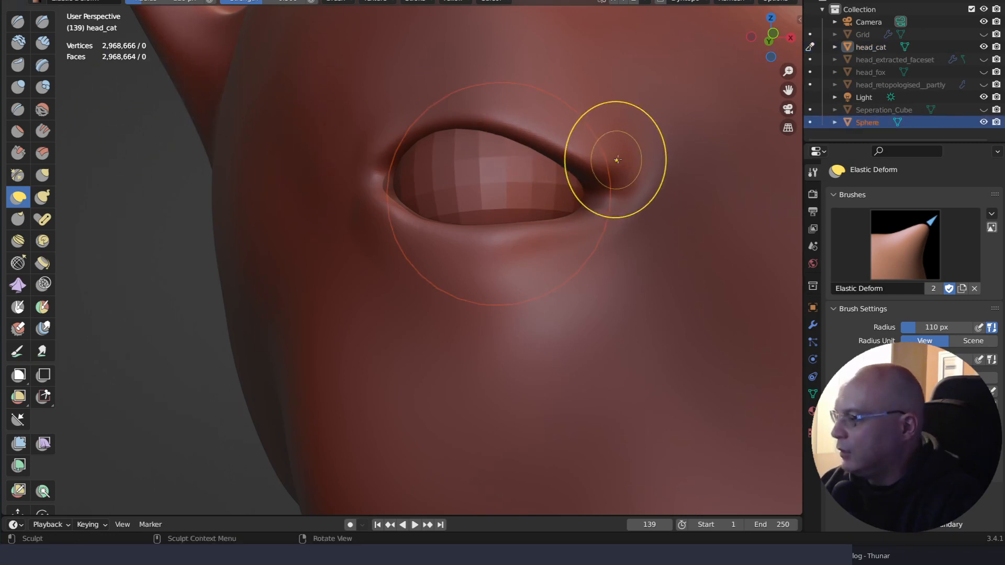
pyautogui.hotkey('ctrl', 'Tab')
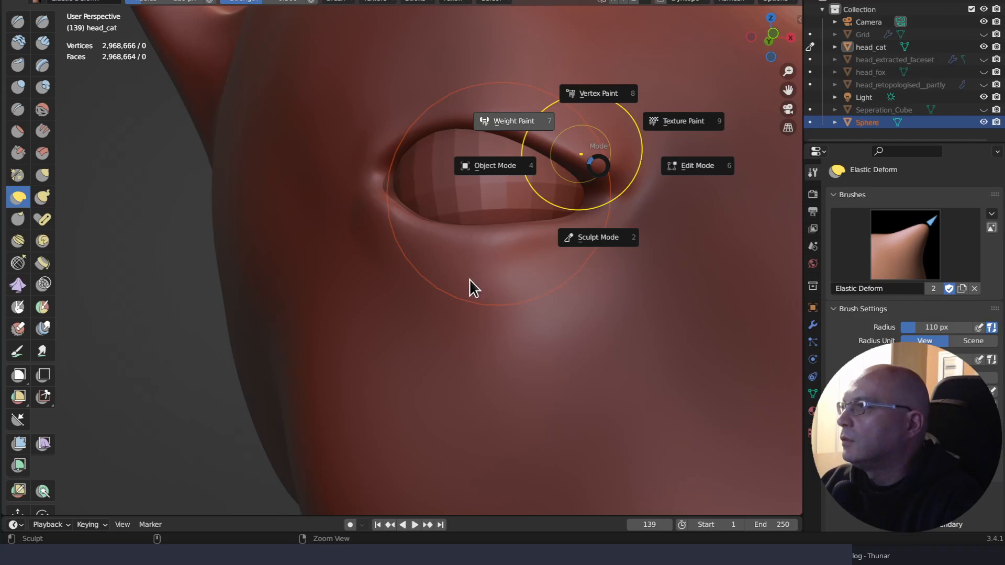
pyautogui.click(384, 84)
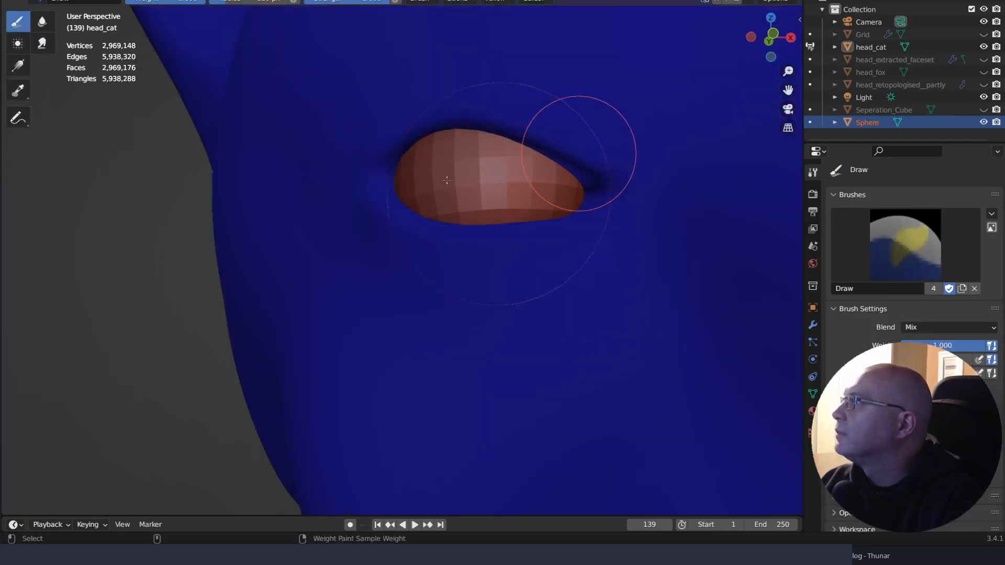
pyautogui.hotkey('ctrl', 'Tab')
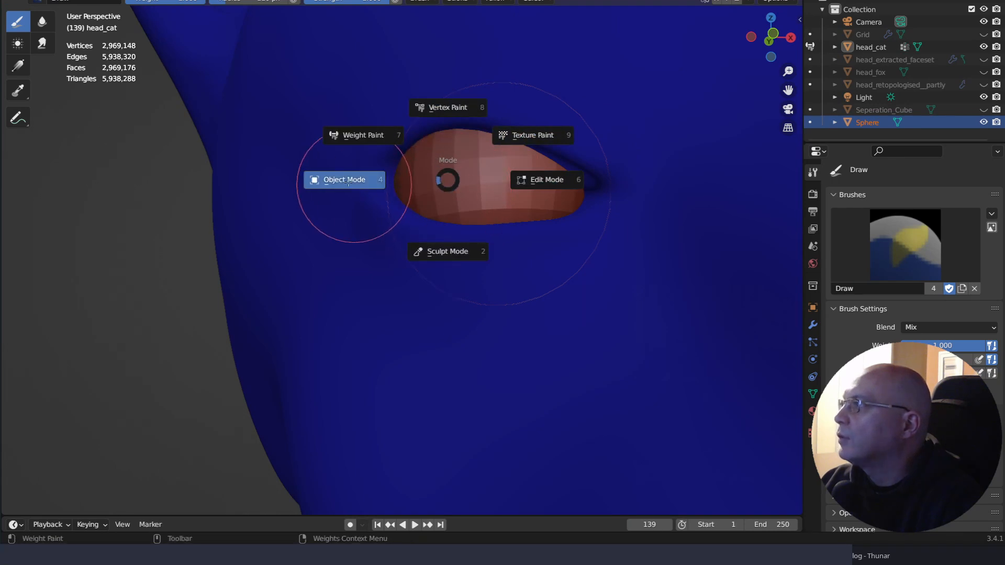
pyautogui.click(629, 356)
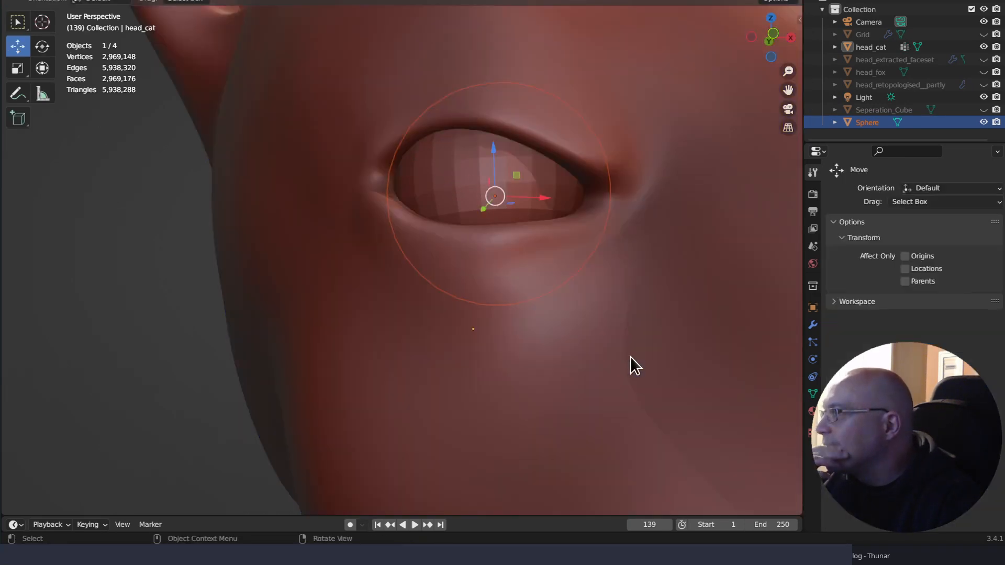
# Rename the Sphere object as Left_eye
pyautogui.click(873, 123)
pyautogui.doubleClick(874, 124)
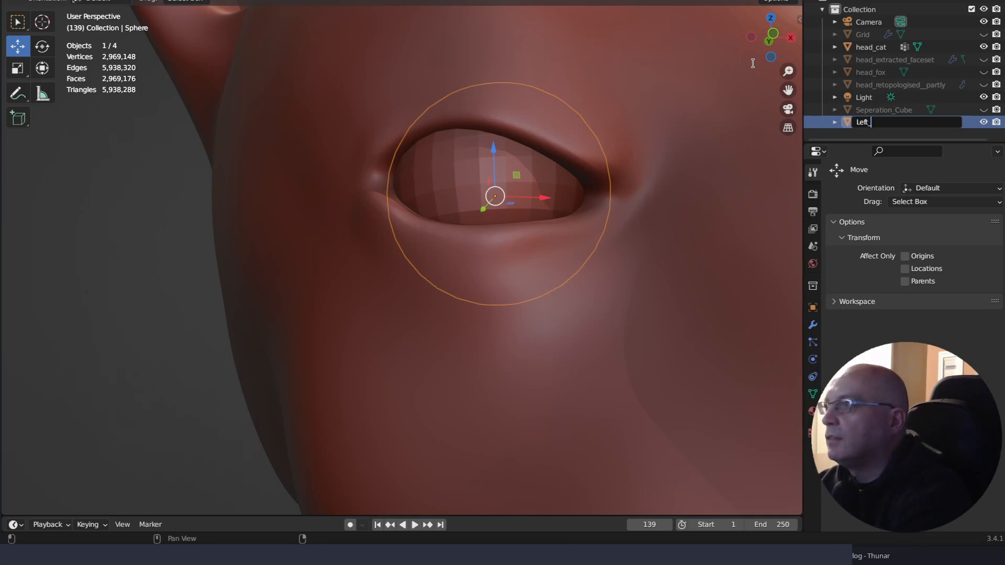
pyautogui.press('Return')
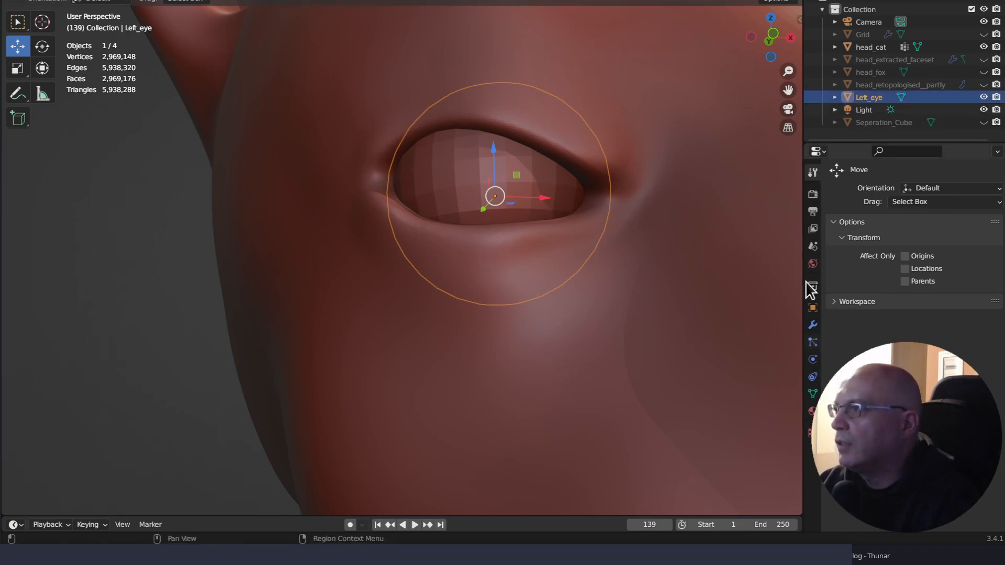
# Add a Multiresolution modifier to Left_eye and subdivide it to level 5
pyautogui.click(812, 327)
pyautogui.click(882, 194)
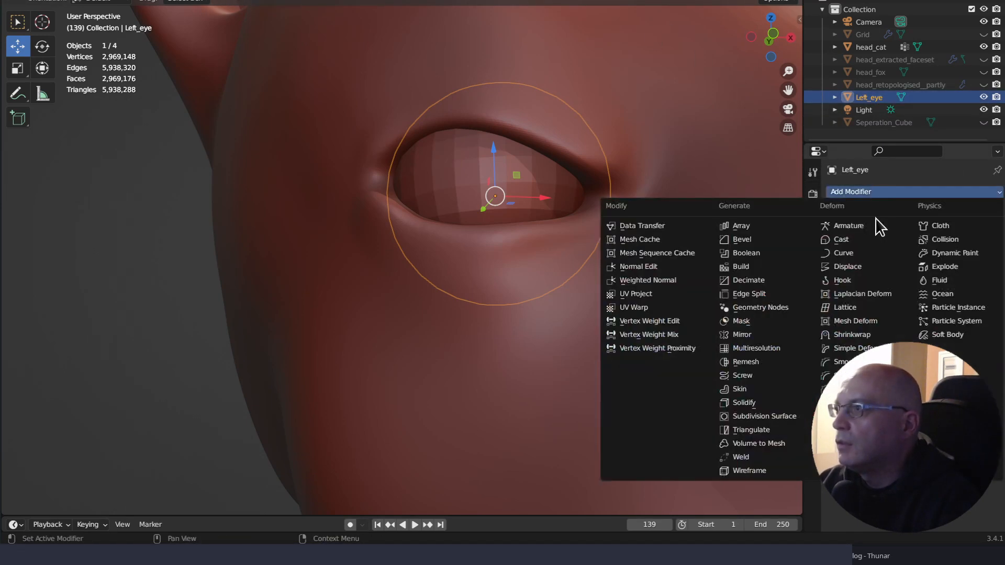
pyautogui.click(775, 348)
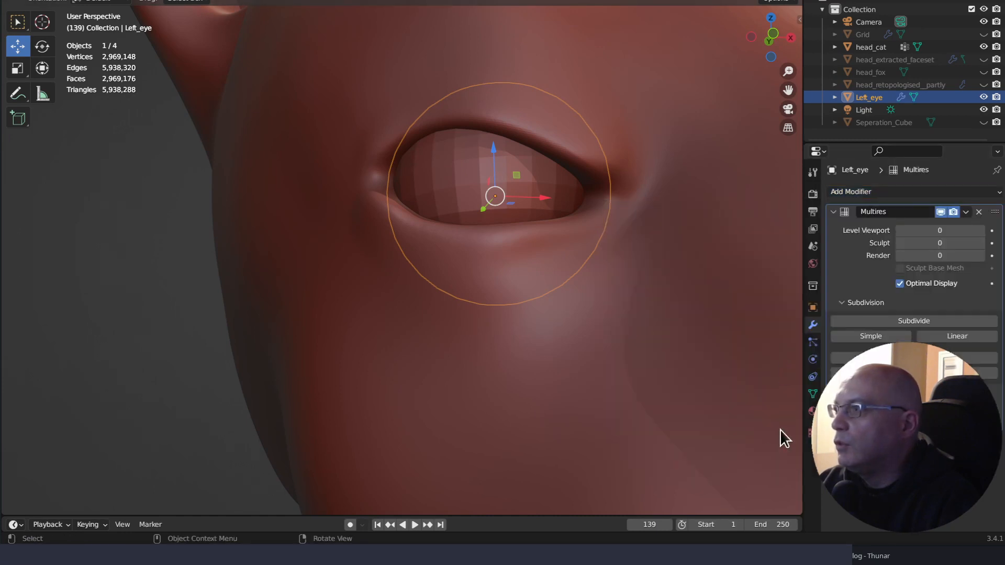
pyautogui.click(922, 322)
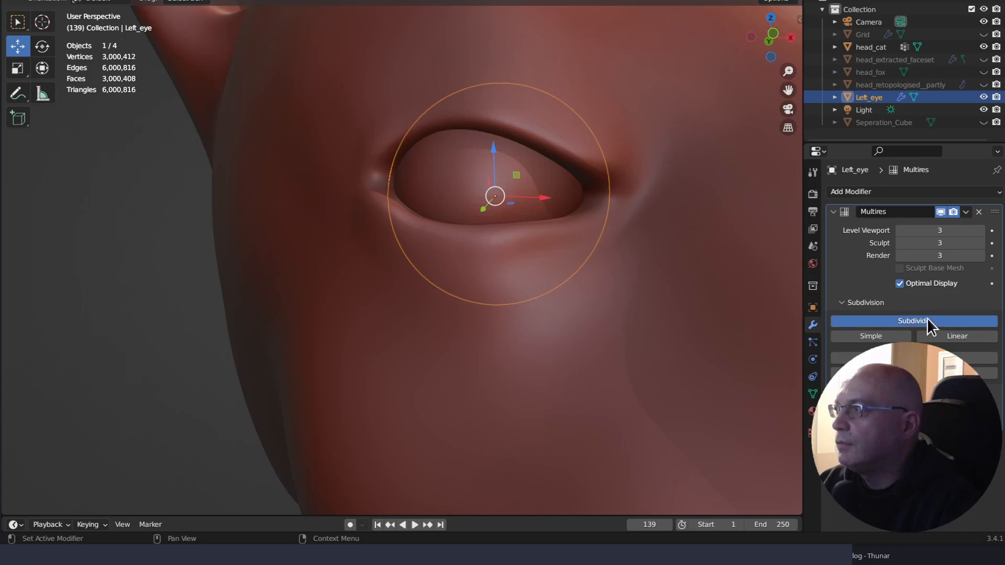
pyautogui.click(928, 322)
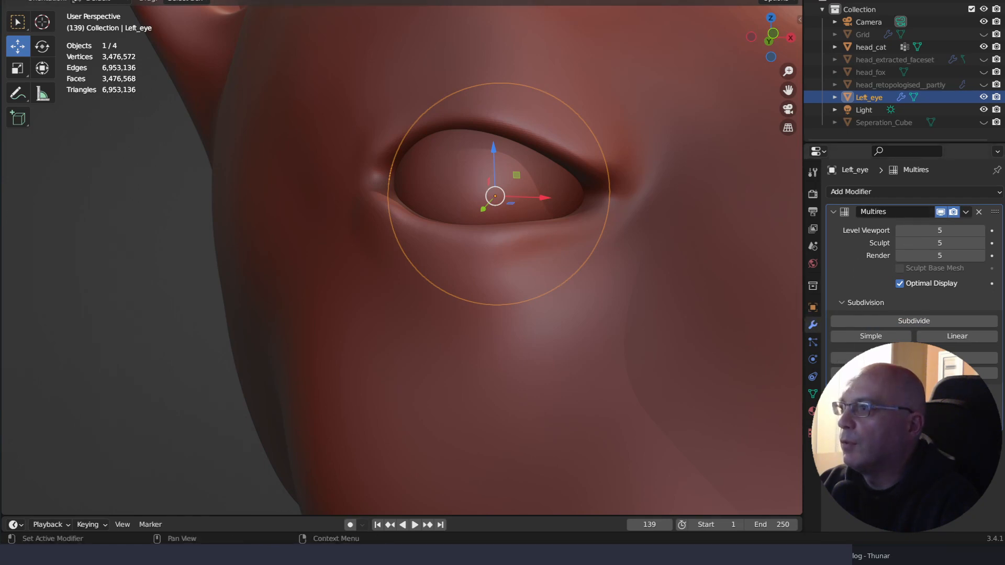
# Lower the Multires modifier's viewport level to 0
pyautogui.click(899, 232)
pyautogui.click(899, 231)
pyautogui.click(900, 229)
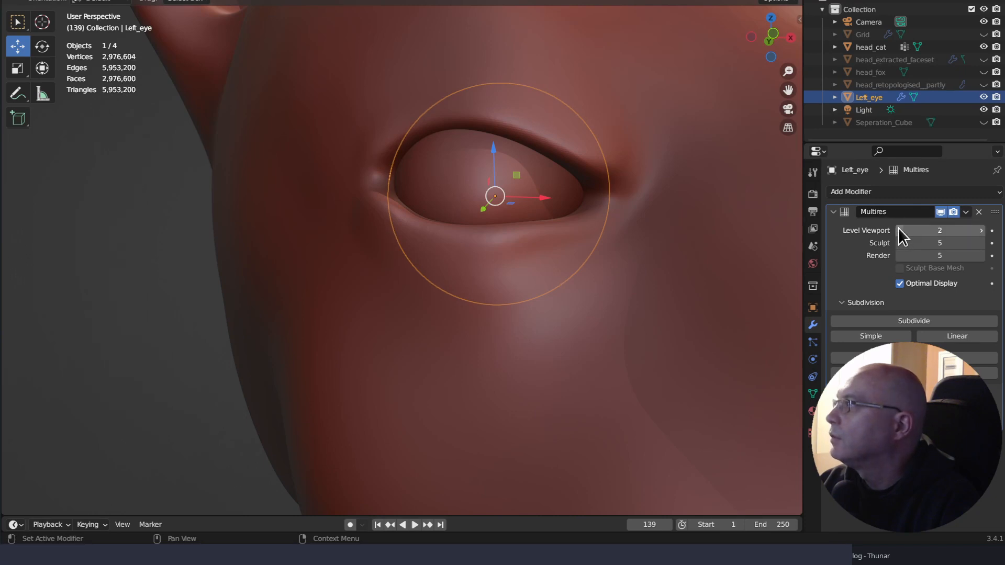
pyautogui.click(899, 233)
pyautogui.click(899, 232)
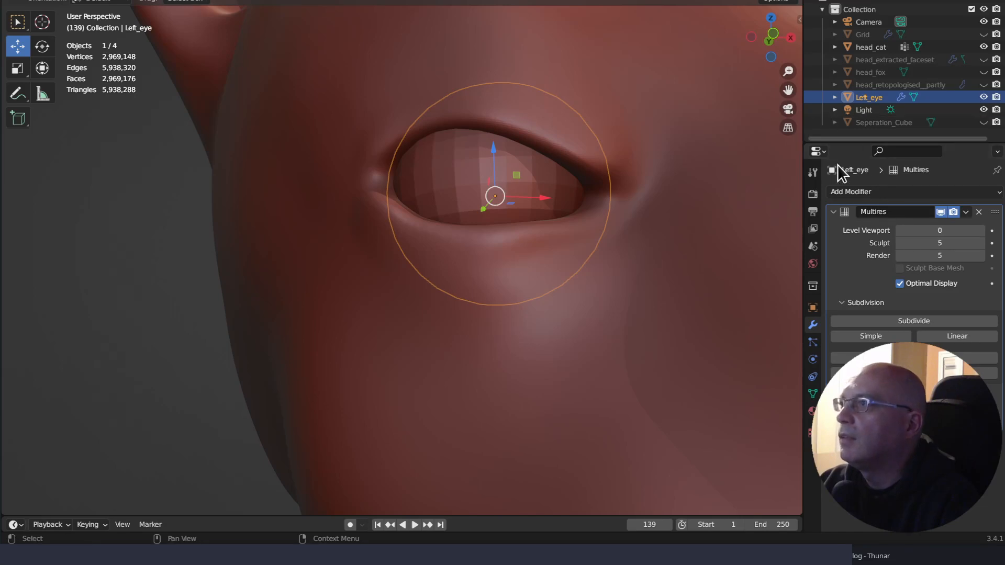
# Hide head_cat and set the Multires viewport level of Left_eye to 3
pyautogui.click(983, 47)
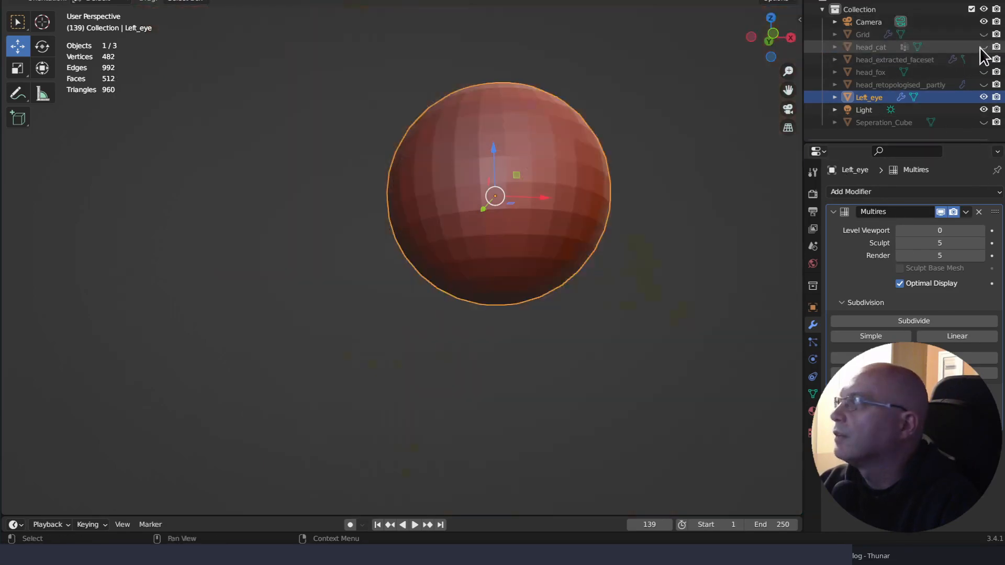
pyautogui.click(981, 231)
pyautogui.click(981, 231)
pyautogui.click(982, 230)
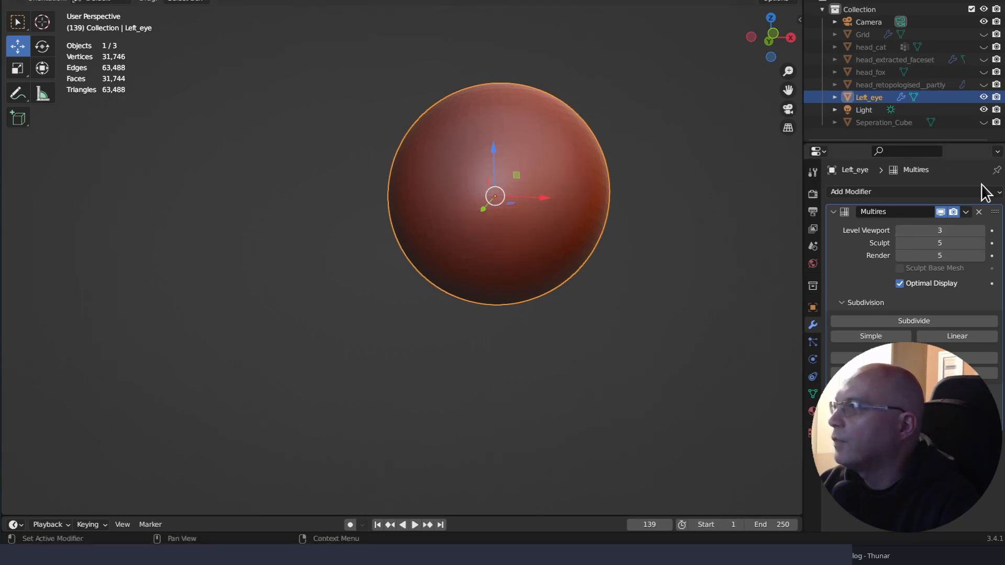
# Apply the Multires modifier on Left_eye and unhide head_cat
pyautogui.click(966, 212)
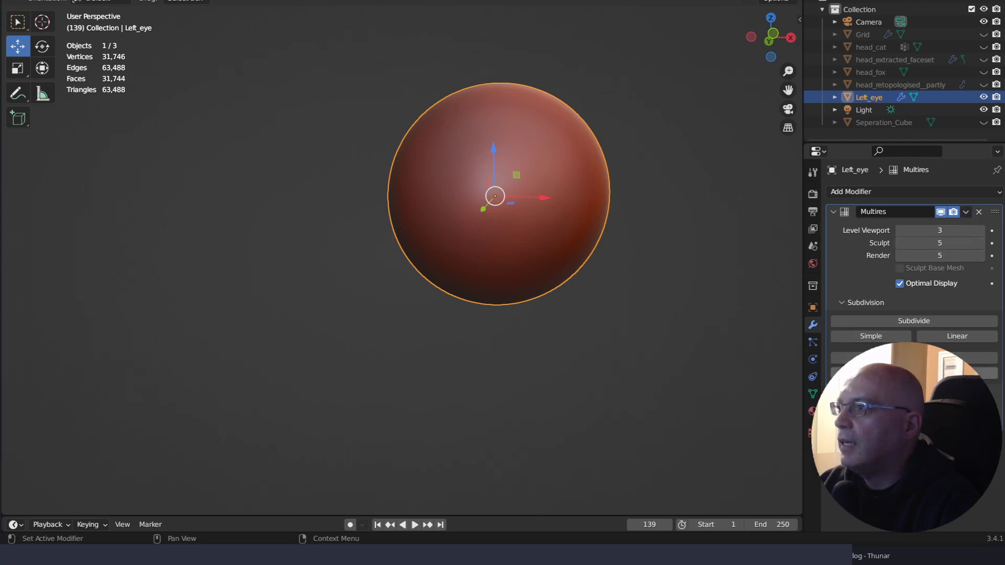
pyautogui.click(966, 211)
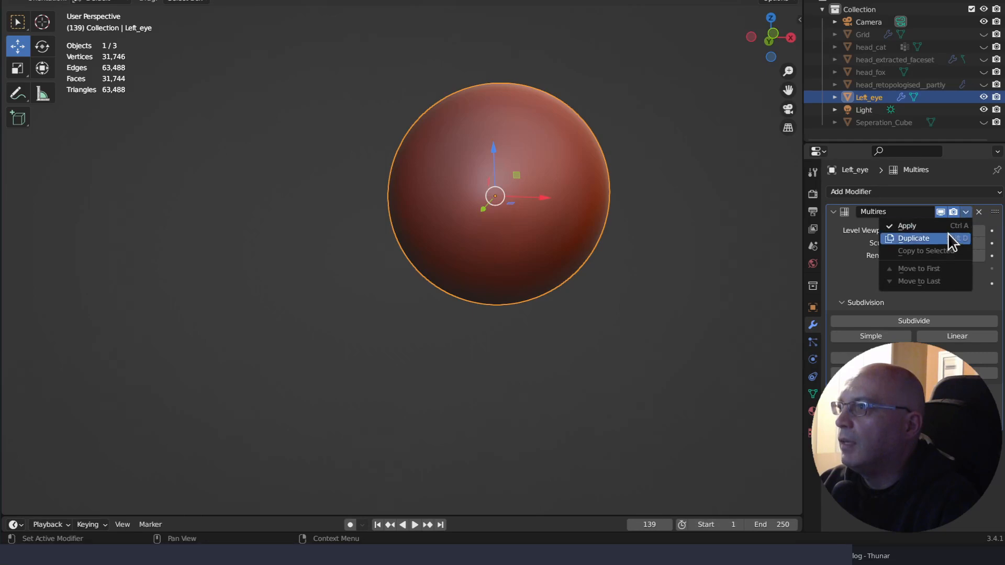
pyautogui.click(946, 230)
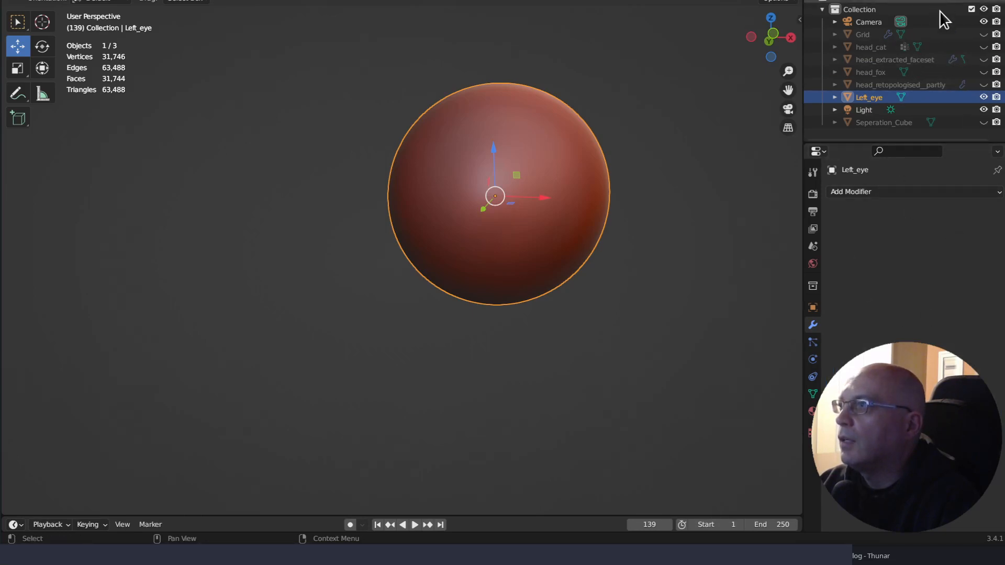
pyautogui.click(984, 47)
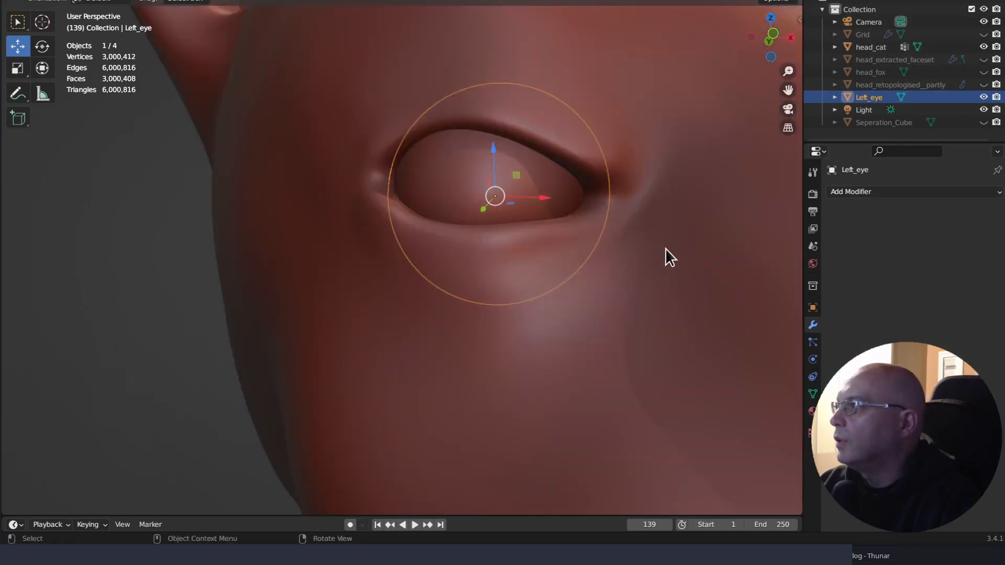
pyautogui.moveTo(665, 249); pyautogui.dragTo(683, 270, button='middle')
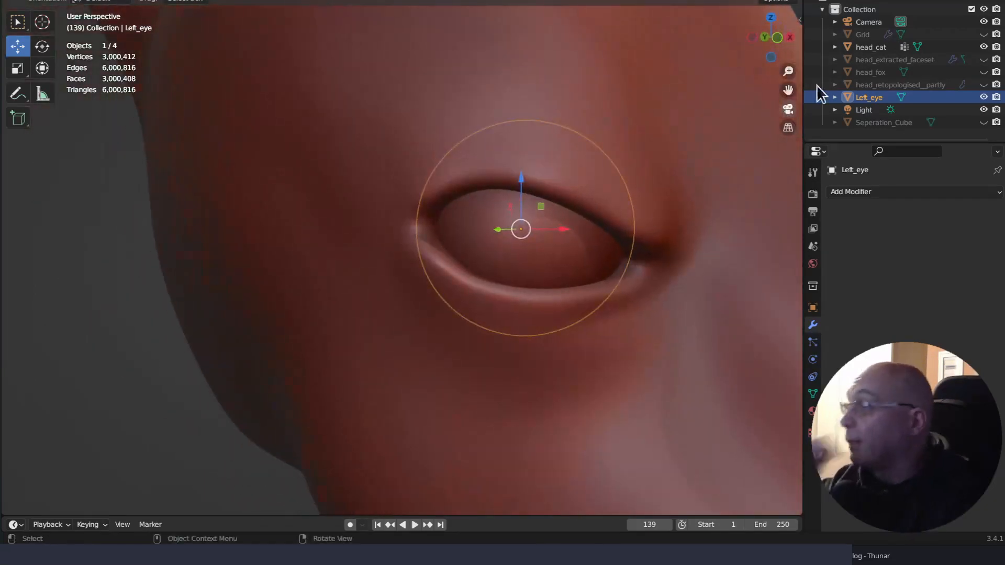
# Put head_cat into Sculpt Mode and pull the upper eyelid's edge into shape with the Elastic Deform brush
pyautogui.click(879, 47)
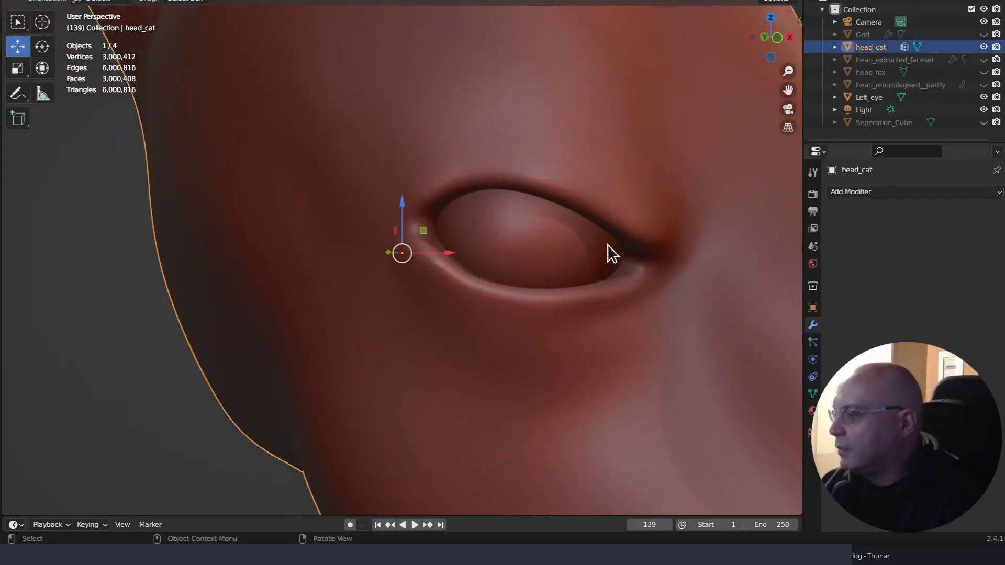
pyautogui.hotkey('ctrl', 'Tab')
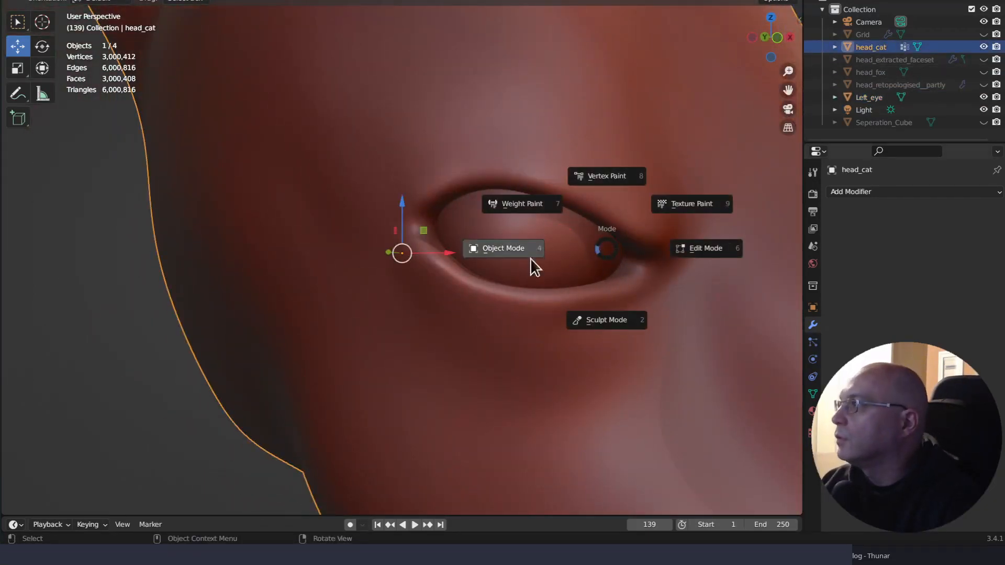
pyautogui.click(589, 315)
pyautogui.moveTo(641, 280)
pyautogui.mouseDown(button='middle')
pyautogui.moveTo(671, 255)
pyautogui.moveTo(639, 247)
pyautogui.mouseUp(button='middle')
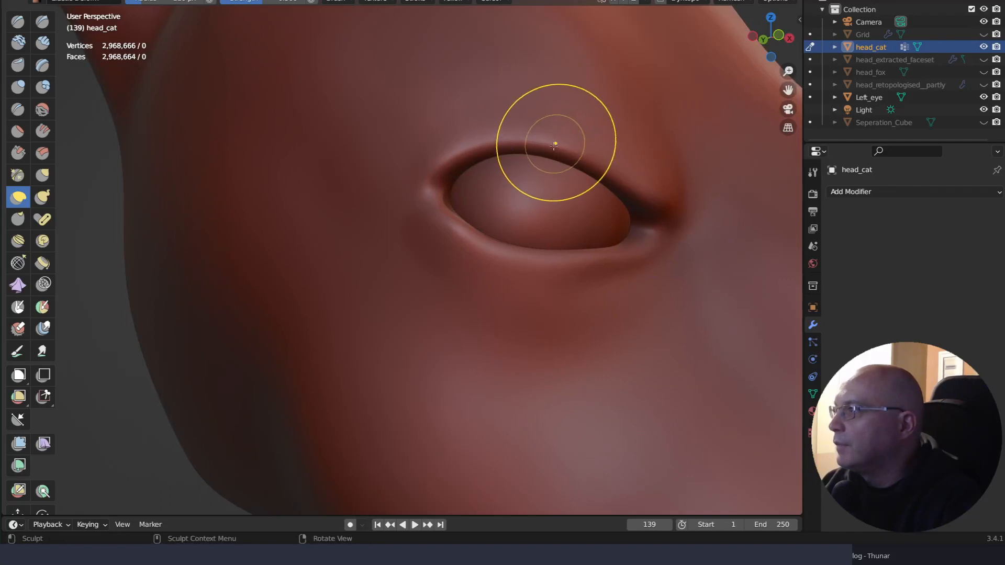
pyautogui.moveTo(548, 145); pyautogui.dragTo(548, 131)
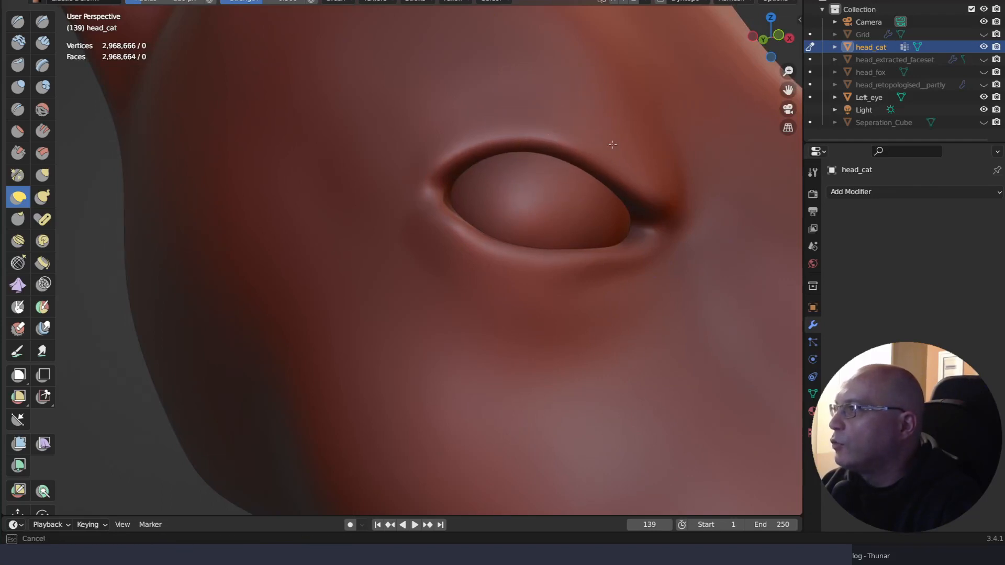
pyautogui.moveTo(613, 144); pyautogui.dragTo(606, 154)
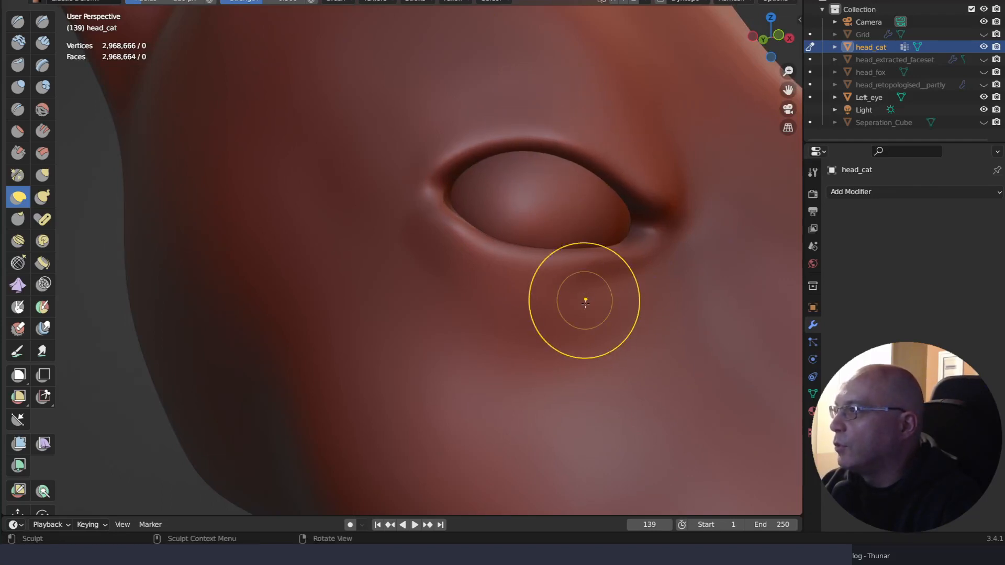
pyautogui.moveTo(583, 296); pyautogui.dragTo(545, 331, button='middle')
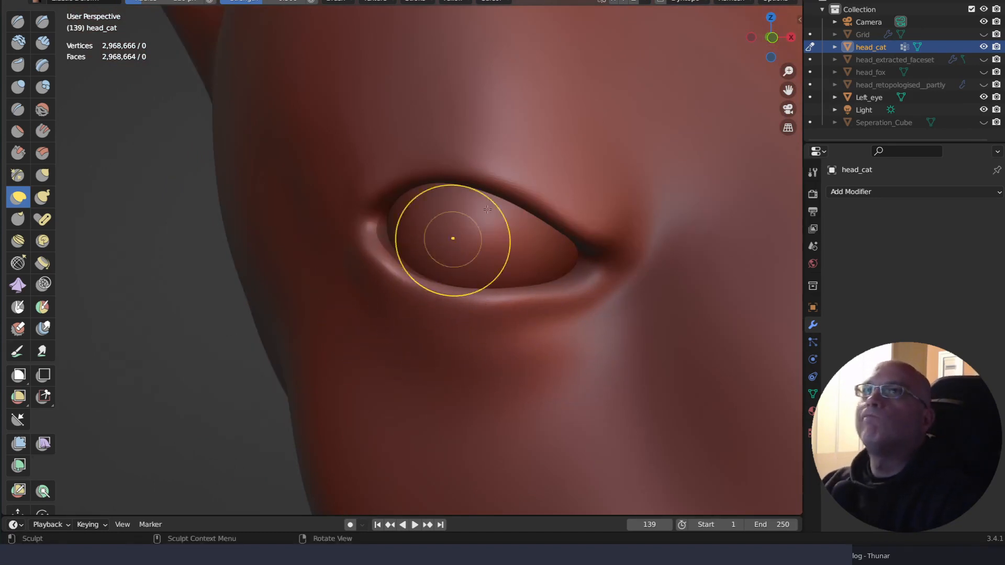
# Reshape the inner eye corner and lower the upper eyelid's curve over the eyeball with Elastic Deform
pyautogui.moveTo(505, 202)
pyautogui.mouseDown(button='middle')
pyautogui.moveTo(556, 208)
pyautogui.moveTo(579, 198)
pyautogui.moveTo(622, 217)
pyautogui.moveTo(534, 231)
pyautogui.moveTo(550, 210)
pyautogui.moveTo(539, 205)
pyautogui.mouseUp(button='middle')
pyautogui.moveTo(588, 269); pyautogui.dragTo(585, 230)
pyautogui.moveTo(588, 189); pyautogui.dragTo(591, 222)
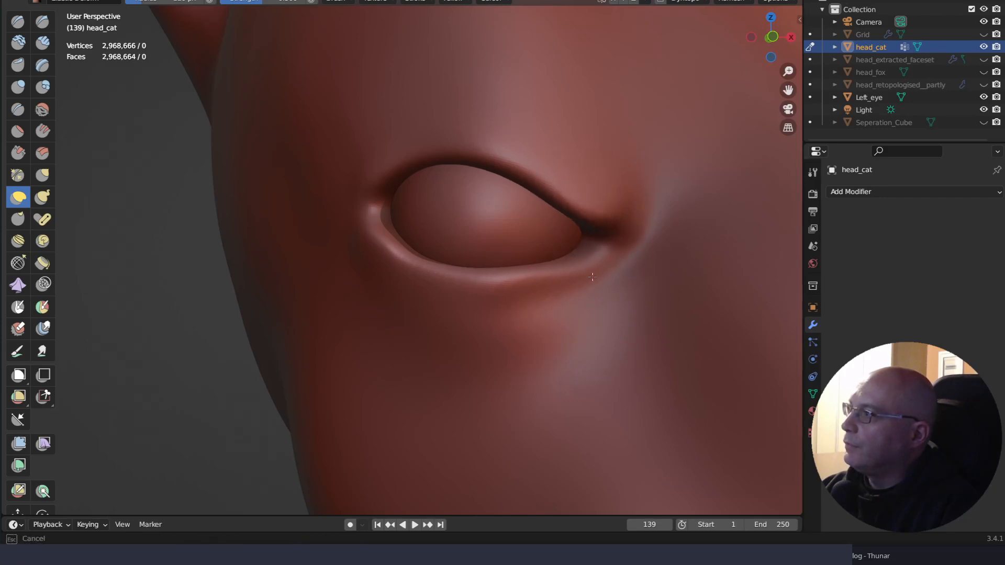
pyautogui.moveTo(592, 277); pyautogui.dragTo(592, 210)
pyautogui.moveTo(592, 209); pyautogui.dragTo(592, 244)
pyautogui.moveTo(545, 168); pyautogui.dragTo(542, 187)
pyautogui.moveTo(467, 148)
pyautogui.mouseDown()
pyautogui.moveTo(458, 160)
pyautogui.moveTo(405, 147)
pyautogui.mouseUp()
pyautogui.moveTo(446, 151); pyautogui.dragTo(443, 157)
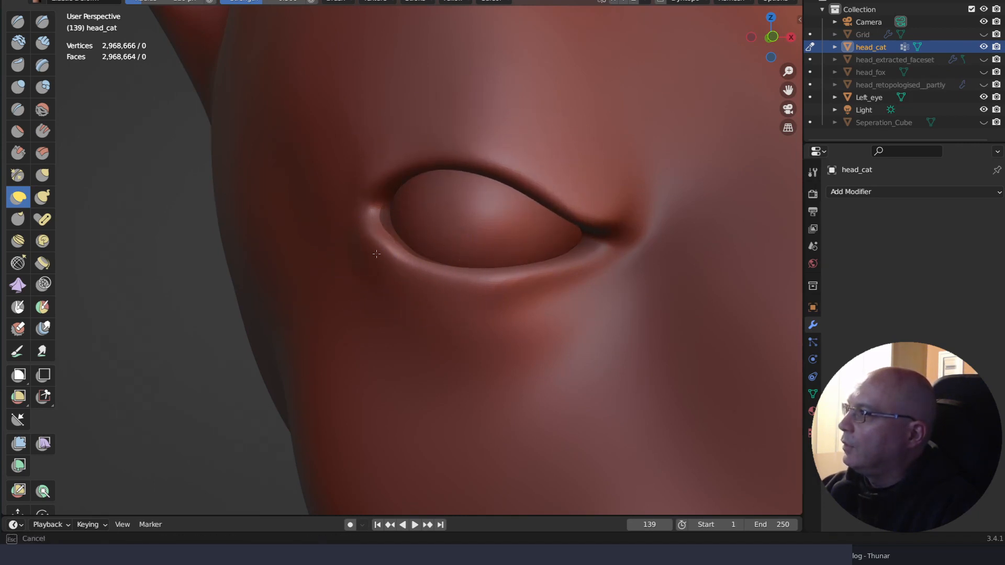
# Flatten the lower eyelid's rim from the outer to the inner eye corner with the Scrape brush
pyautogui.moveTo(539, 330)
pyautogui.mouseDown(button='middle')
pyautogui.moveTo(652, 332)
pyautogui.moveTo(635, 316)
pyautogui.mouseUp(button='middle')
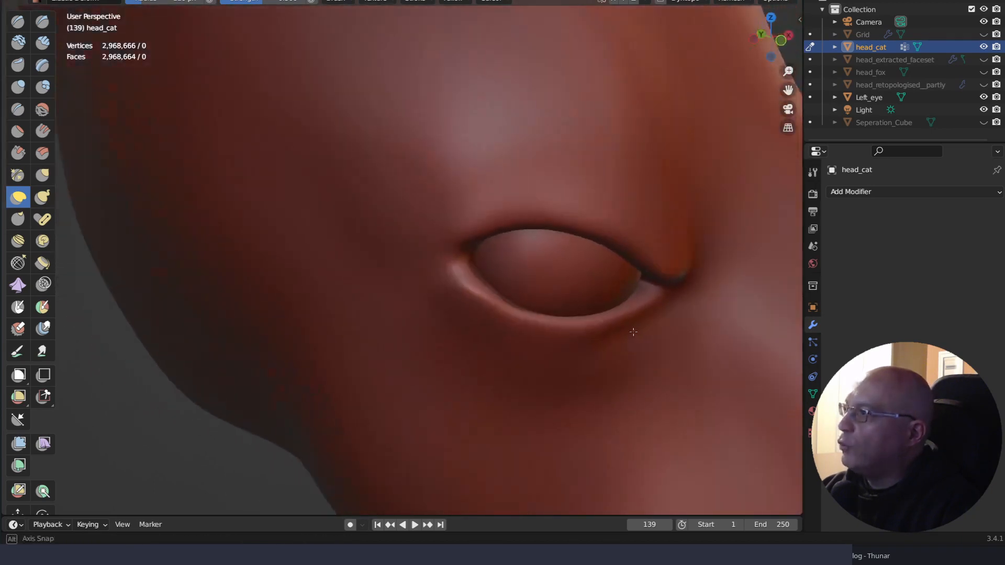
pyautogui.press('q')
pyautogui.click(555, 265)
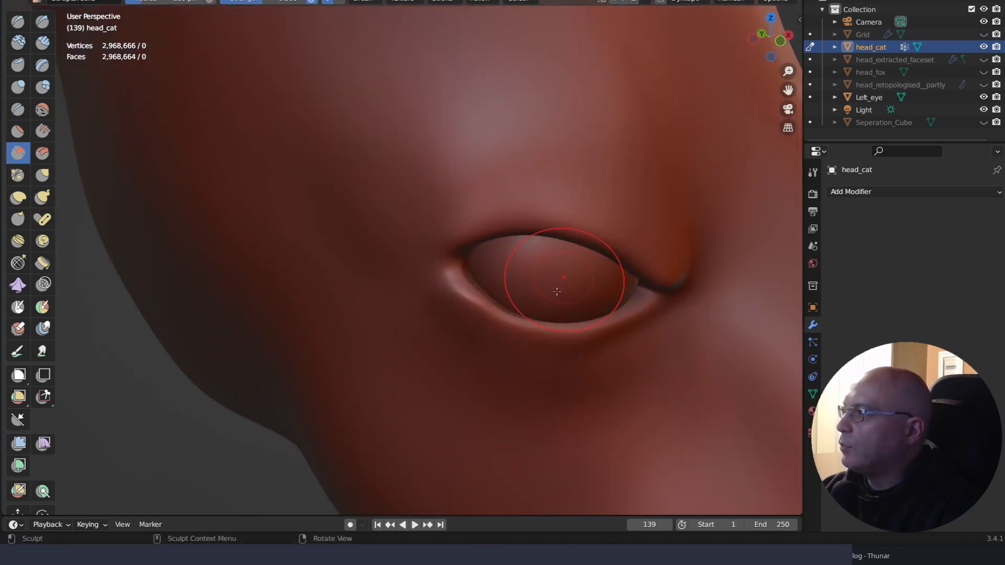
pyautogui.moveTo(468, 281)
pyautogui.mouseDown(button='middle')
pyautogui.moveTo(521, 317)
pyautogui.moveTo(512, 359)
pyautogui.moveTo(461, 323)
pyautogui.mouseUp(button='middle')
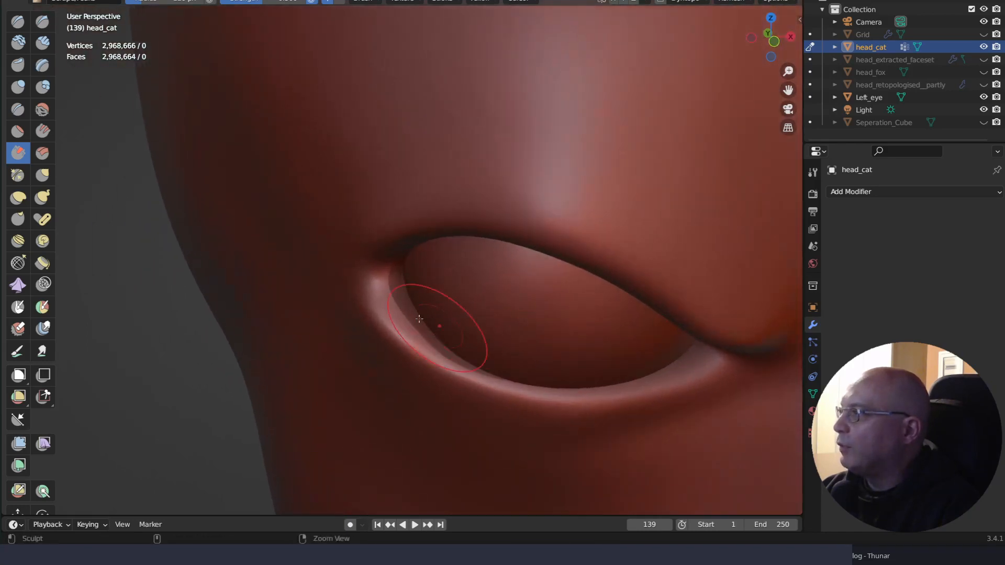
pyautogui.moveTo(400, 307)
pyautogui.mouseDown()
pyautogui.moveTo(445, 356)
pyautogui.moveTo(431, 337)
pyautogui.mouseUp()
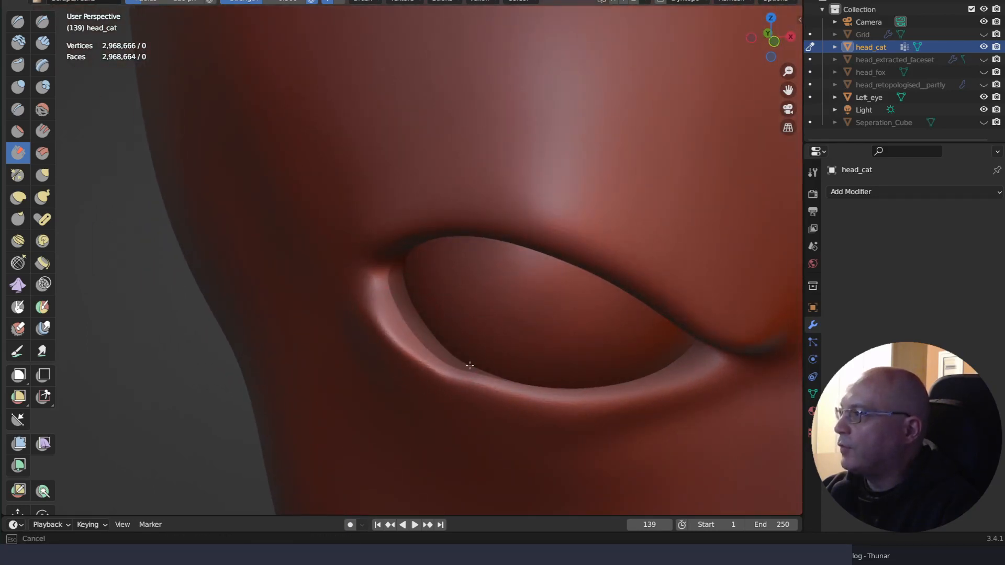
pyautogui.moveTo(469, 366)
pyautogui.mouseDown()
pyautogui.moveTo(561, 393)
pyautogui.moveTo(664, 367)
pyautogui.moveTo(640, 387)
pyautogui.mouseUp()
# Scrape the underside of the upper eyelid flat along its whole edge above the eyeball
pyautogui.moveTo(579, 261); pyautogui.dragTo(573, 179, button='middle')
pyautogui.moveTo(467, 78)
pyautogui.mouseDown()
pyautogui.moveTo(563, 29)
pyautogui.moveTo(662, 32)
pyautogui.moveTo(725, 84)
pyautogui.moveTo(741, 119)
pyautogui.mouseUp()
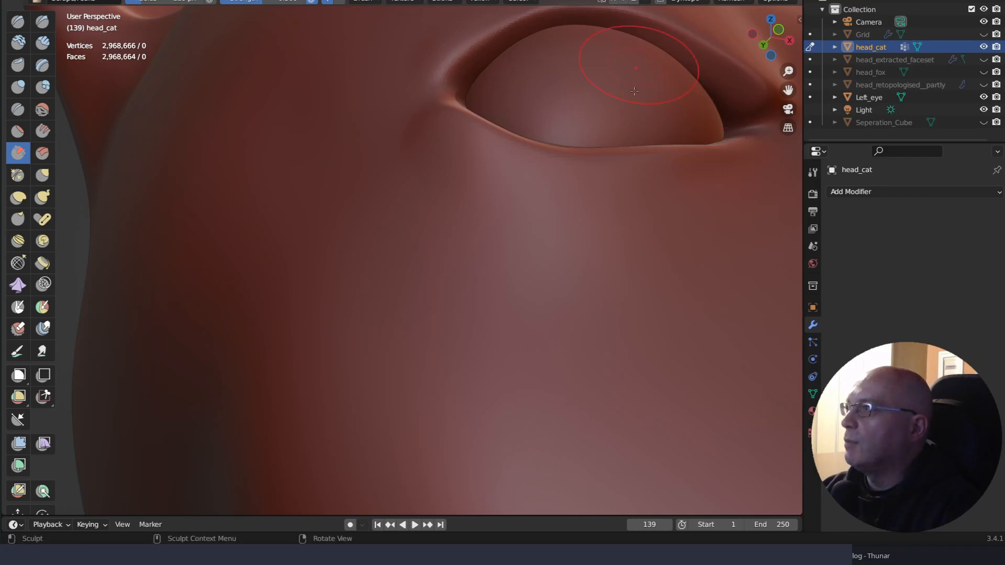
pyautogui.moveTo(640, 61)
pyautogui.mouseDown(button='middle')
pyautogui.moveTo(643, 105)
pyautogui.moveTo(659, 95)
pyautogui.moveTo(655, 57)
pyautogui.mouseUp(button='middle')
pyautogui.moveTo(637, 38); pyautogui.dragTo(676, 46)
pyautogui.moveTo(564, 35); pyautogui.dragTo(675, 44)
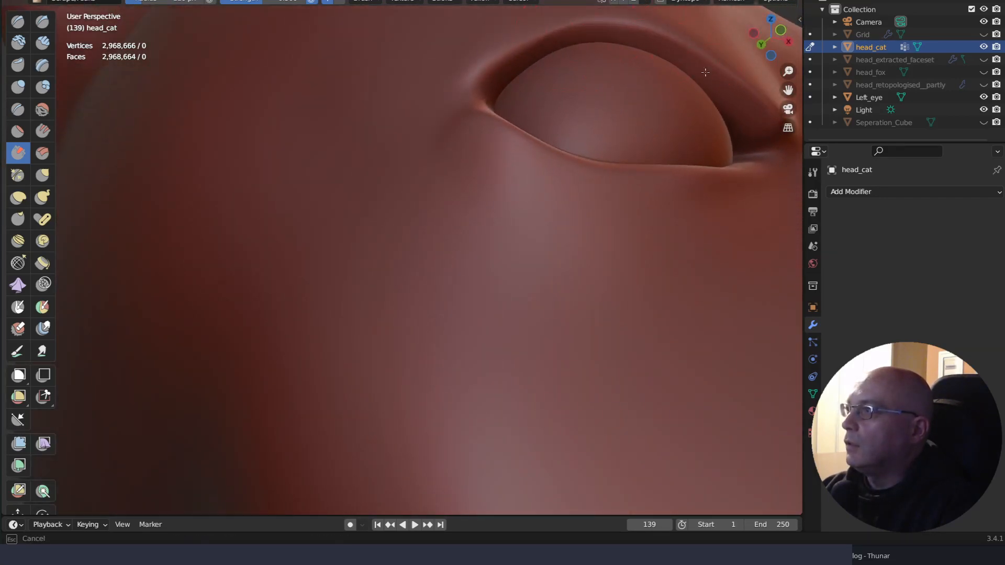
# Scrape the lower eyelid's rim further towards the inner corner and flatten the skin just beneath the lid
pyautogui.moveTo(647, 168); pyautogui.dragTo(599, 259, button='middle')
pyautogui.moveTo(373, 352)
pyautogui.mouseDown()
pyautogui.moveTo(419, 385)
pyautogui.moveTo(403, 385)
pyautogui.moveTo(497, 418)
pyautogui.mouseUp()
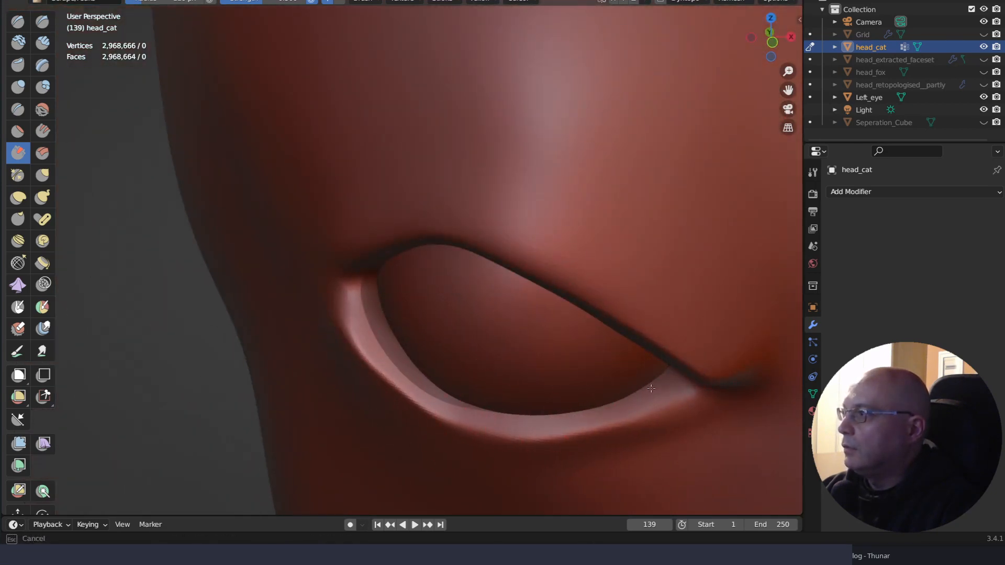
pyautogui.moveTo(651, 389); pyautogui.dragTo(661, 386)
pyautogui.moveTo(550, 194)
pyautogui.mouseDown(button='middle')
pyautogui.moveTo(568, 176)
pyautogui.moveTo(554, 158)
pyautogui.mouseUp(button='middle')
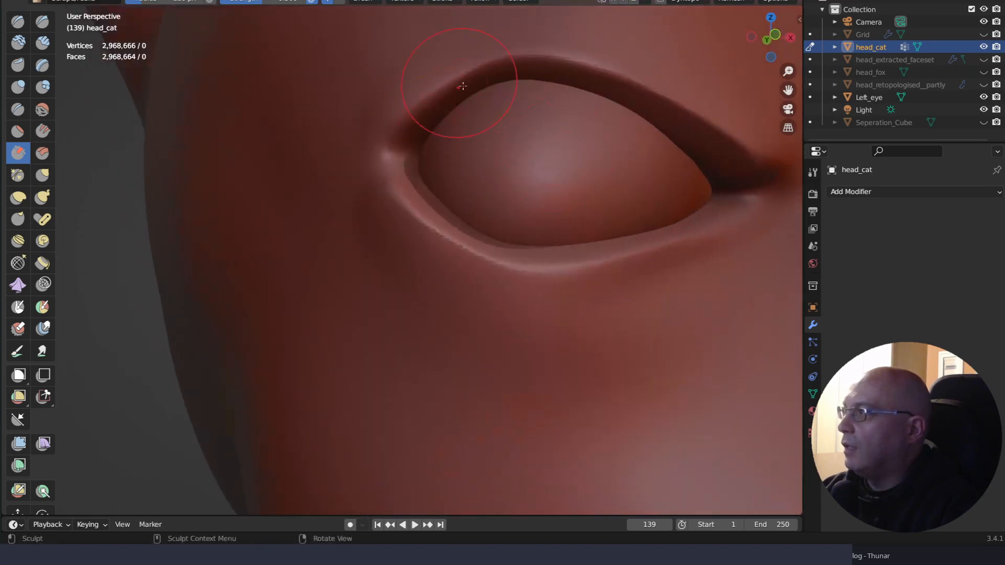
pyautogui.moveTo(443, 206); pyautogui.dragTo(490, 233, button='middle')
pyautogui.moveTo(557, 283)
pyautogui.mouseDown(button='middle')
pyautogui.moveTo(576, 254)
pyautogui.moveTo(475, 201)
pyautogui.mouseUp(button='middle')
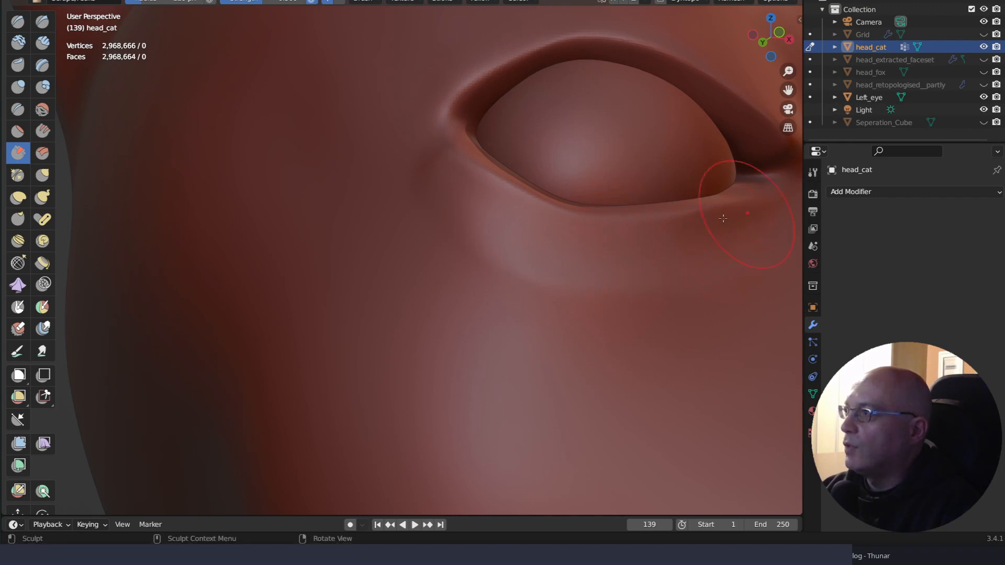
# Scrape the outer surface of the upper eyelid along its edge to sharpen the lid
pyautogui.moveTo(516, 80); pyautogui.dragTo(525, 189, button='middle')
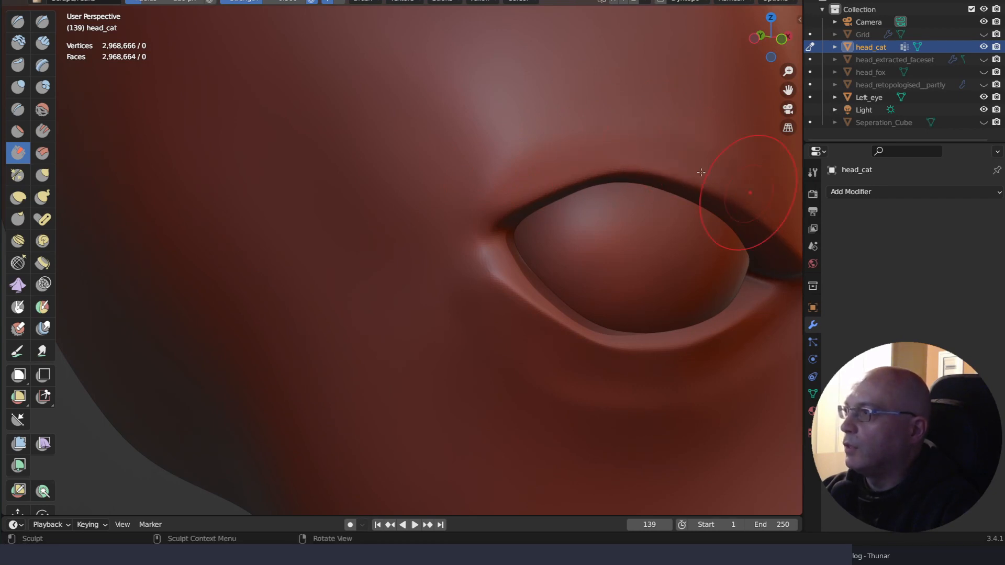
pyautogui.moveTo(607, 119); pyautogui.dragTo(551, 111, button='middle')
pyautogui.scroll(3, 551, 111)
pyautogui.moveTo(556, 122); pyautogui.dragTo(708, 200)
# Refine the lower eyelid's rim and even out the skin below and above the eye
pyautogui.moveTo(621, 290); pyautogui.dragTo(637, 257, button='middle')
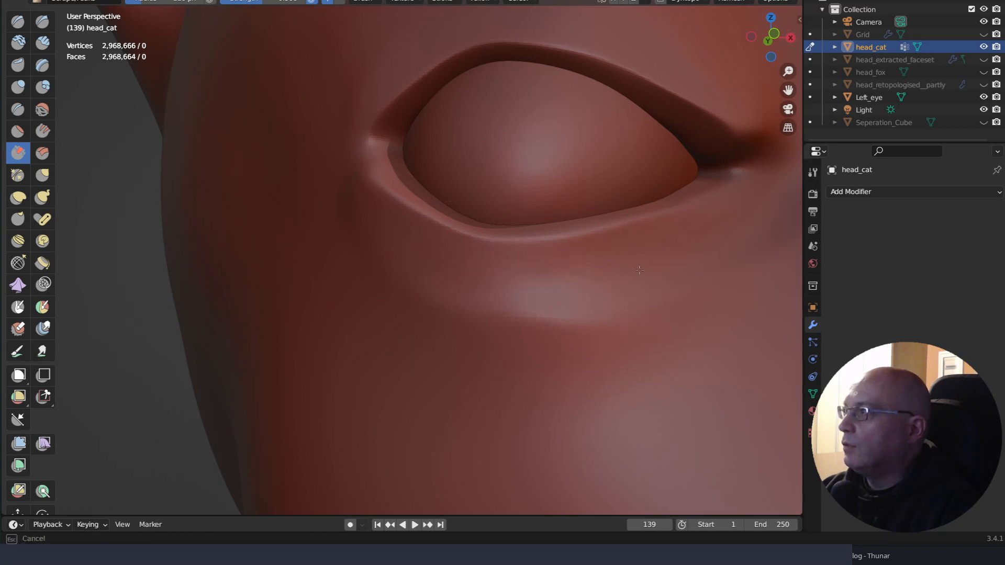
pyautogui.moveTo(609, 297)
pyautogui.mouseDown(button='middle')
pyautogui.moveTo(567, 359)
pyautogui.moveTo(538, 367)
pyautogui.mouseUp(button='middle')
pyautogui.moveTo(538, 367)
pyautogui.mouseDown()
pyautogui.moveTo(466, 385)
pyautogui.moveTo(457, 372)
pyautogui.moveTo(572, 398)
pyautogui.moveTo(639, 383)
pyautogui.mouseUp()
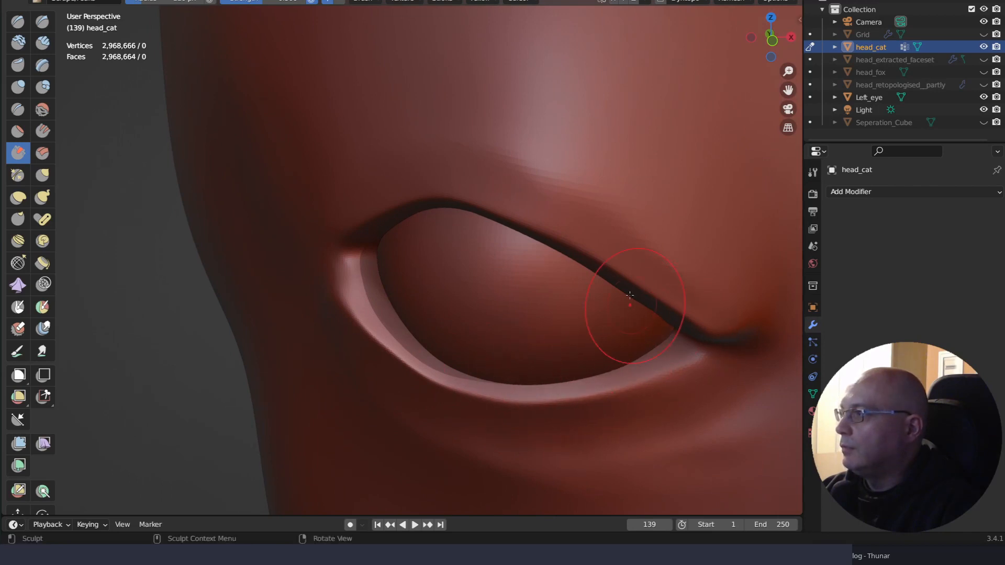
pyautogui.moveTo(625, 314)
pyautogui.mouseDown(button='middle')
pyautogui.moveTo(640, 246)
pyautogui.moveTo(666, 242)
pyautogui.mouseUp(button='middle')
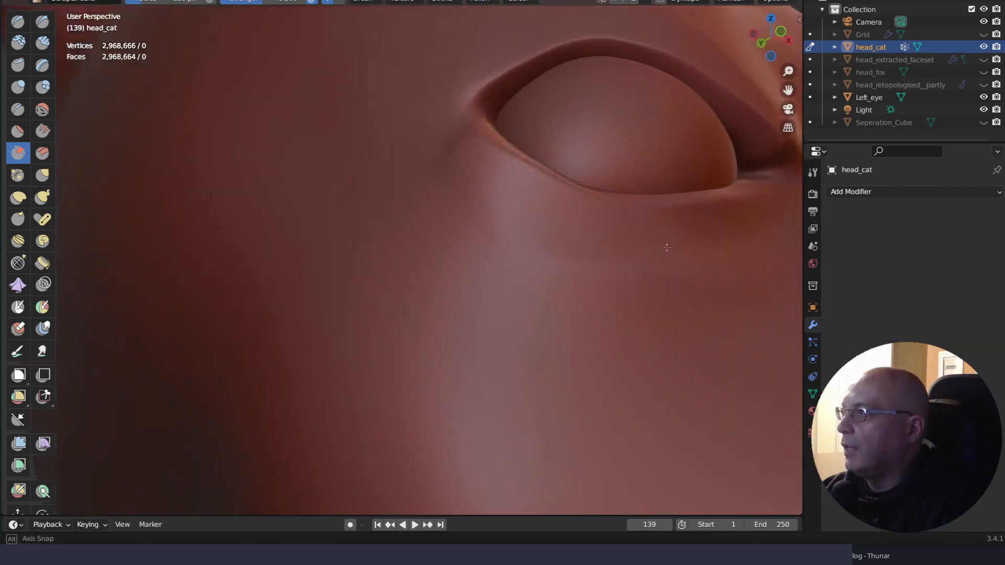
pyautogui.moveTo(609, 313); pyautogui.dragTo(580, 334, button='right')
pyautogui.moveTo(562, 308); pyautogui.dragTo(562, 301)
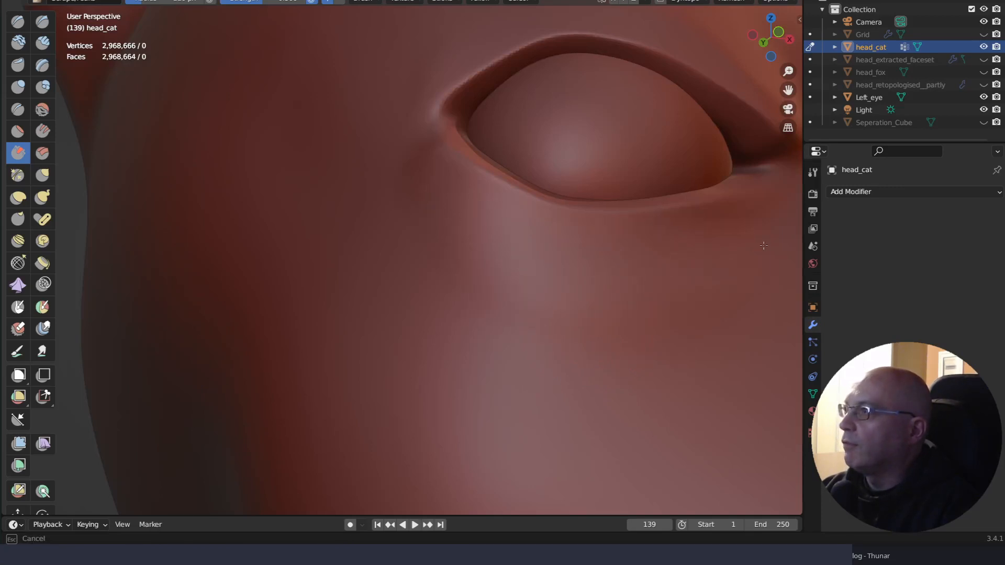
pyautogui.moveTo(601, 307)
pyautogui.mouseDown(button='middle')
pyautogui.moveTo(574, 348)
pyautogui.moveTo(552, 238)
pyautogui.mouseUp(button='middle')
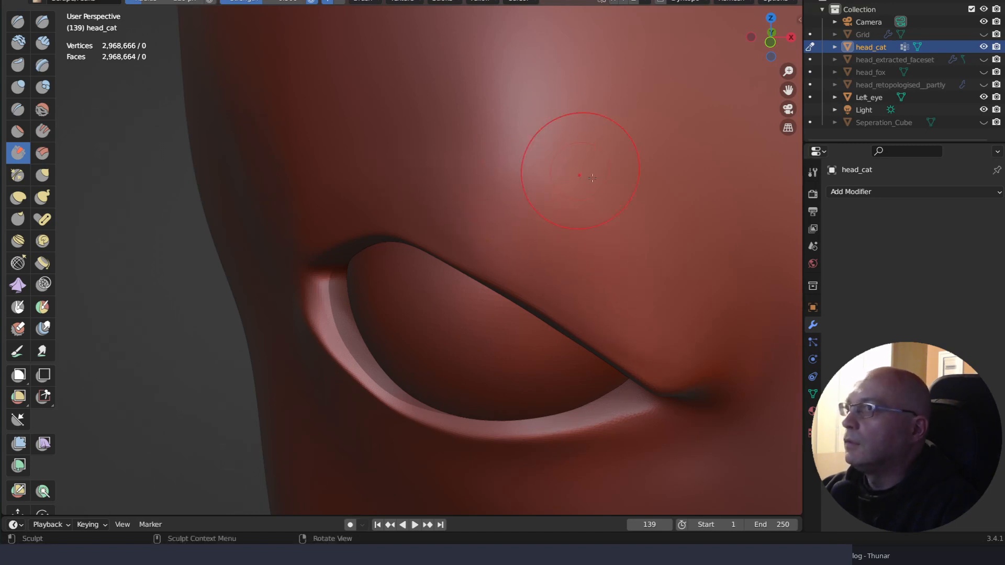
pyautogui.moveTo(576, 164); pyautogui.dragTo(494, 140, button='middle')
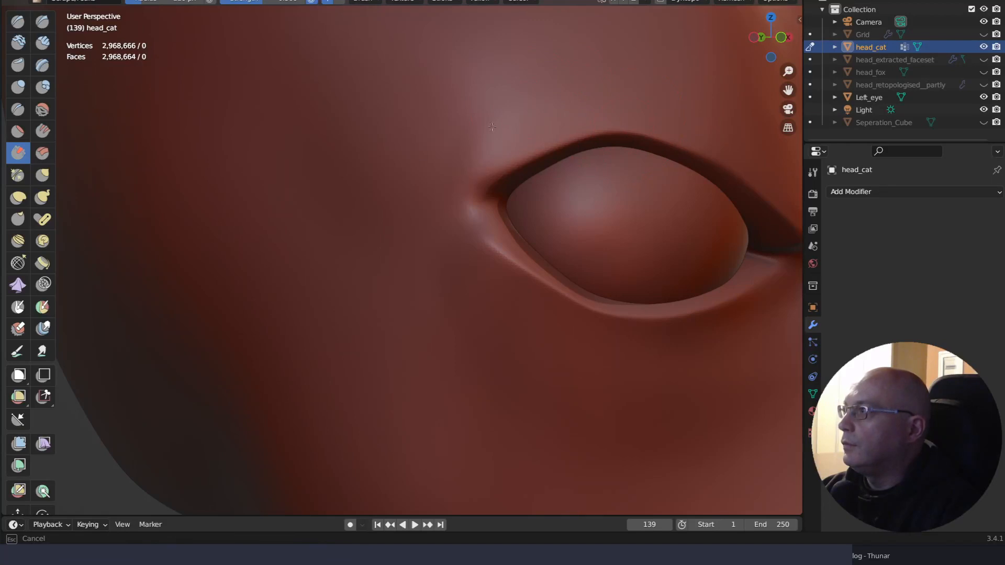
# Examine the eye's shape and placement on the whole cat head from several angles
pyautogui.moveTo(564, 292); pyautogui.dragTo(480, 237, button='right')
pyautogui.keyDown('ctrl'); pyautogui.moveTo(628, 285); pyautogui.dragTo(628, 340, button='right'); pyautogui.keyUp('ctrl')
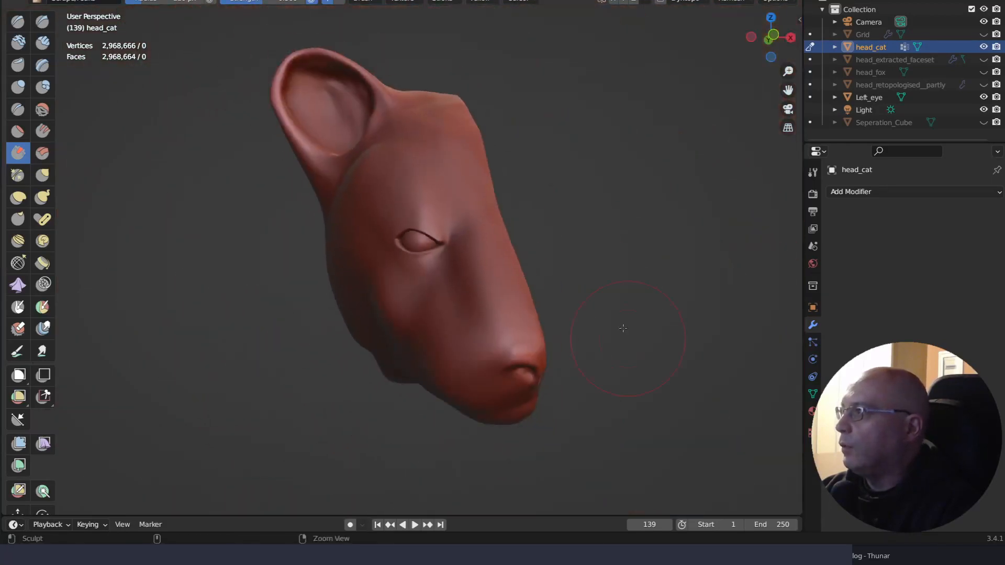
pyautogui.moveTo(623, 328); pyautogui.dragTo(581, 296, button='middle')
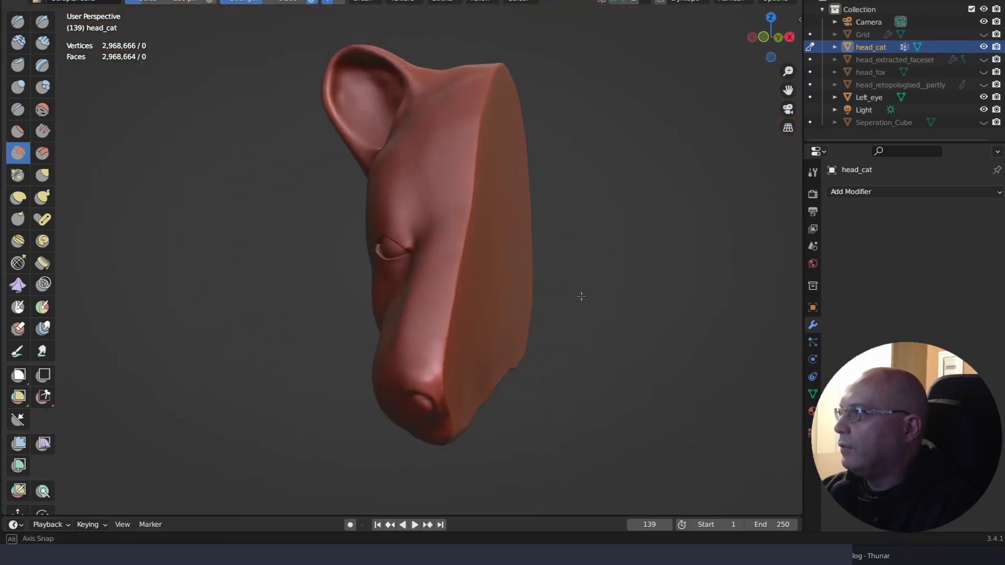
pyautogui.moveTo(581, 296); pyautogui.dragTo(654, 288, button='right')
# Nudge the lower eyelid's rim near the outer corner closer to the eyeball with Elastic Deform
pyautogui.moveTo(543, 283)
pyautogui.keyDown('ctrl'); pyautogui.mouseDown(button='right')
pyautogui.moveTo(537, 256)
pyautogui.moveTo(553, 194)
pyautogui.moveTo(599, 221)
pyautogui.moveTo(541, 264)
pyautogui.mouseUp(button='right'); pyautogui.keyUp('ctrl')
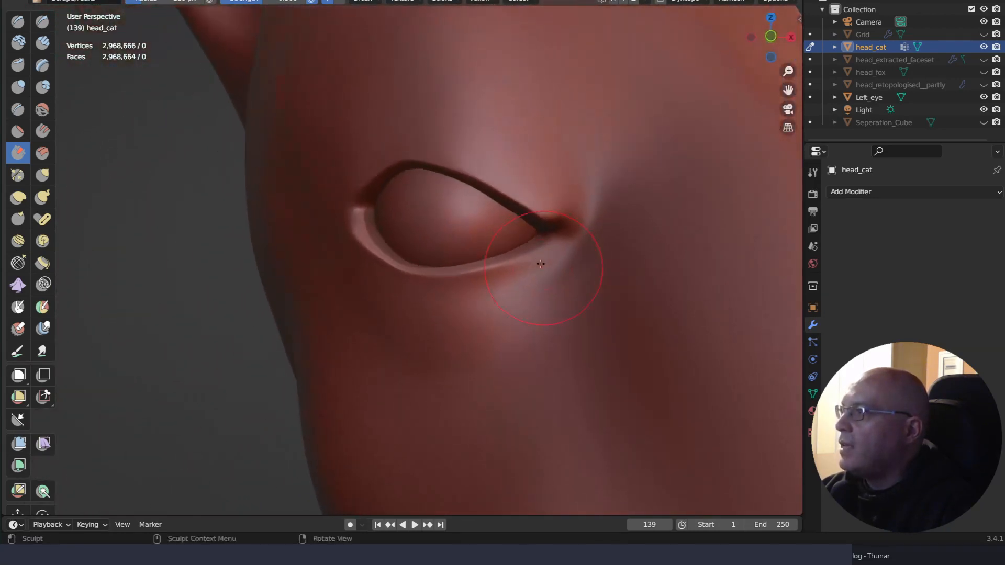
pyautogui.moveTo(573, 279); pyautogui.dragTo(549, 293, button='middle')
pyautogui.moveTo(438, 336)
pyautogui.mouseDown(button='middle')
pyautogui.moveTo(539, 377)
pyautogui.moveTo(314, 332)
pyautogui.mouseUp(button='middle')
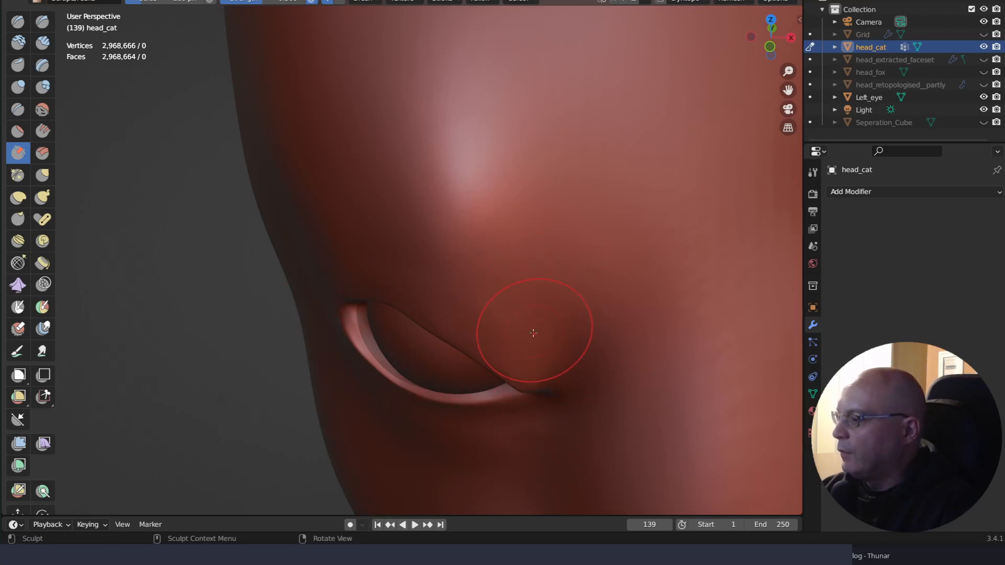
pyautogui.press('q')
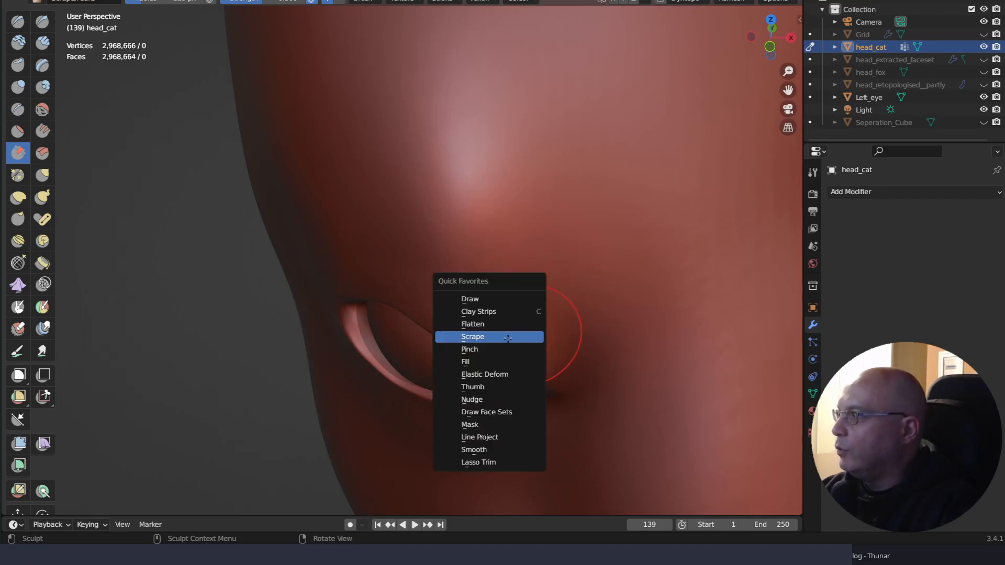
pyautogui.click(523, 386)
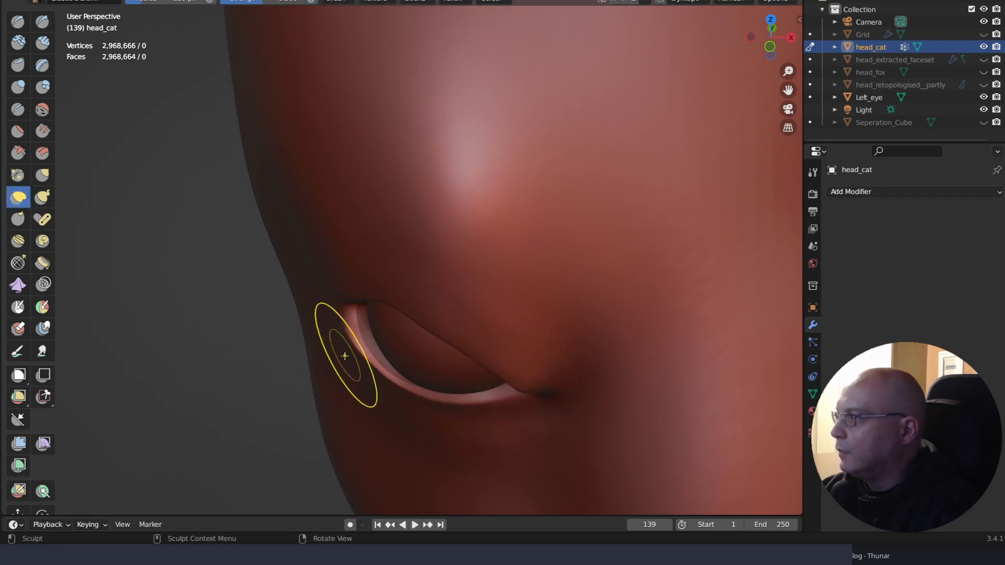
pyautogui.moveTo(343, 356); pyautogui.dragTo(351, 340)
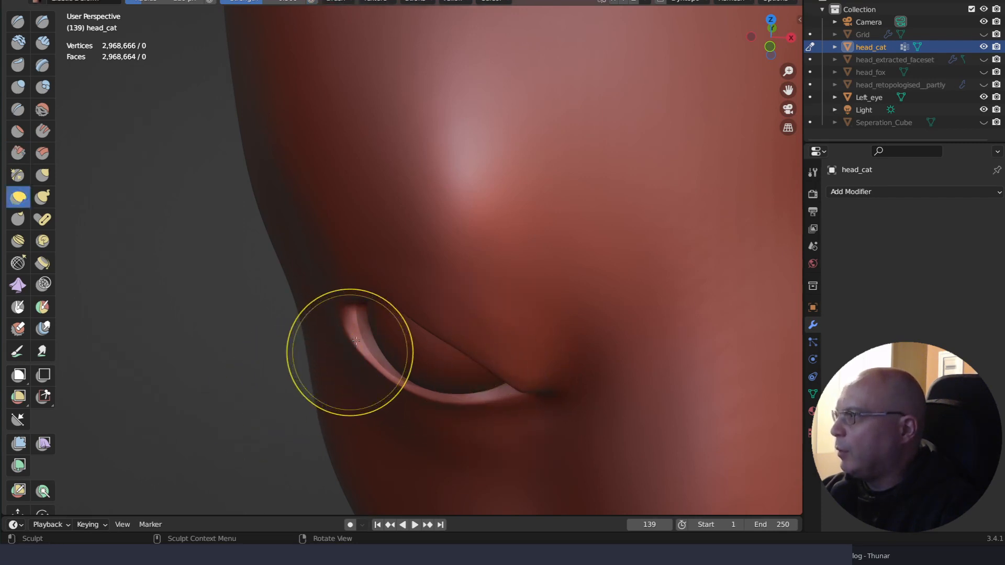
pyautogui.click(362, 330)
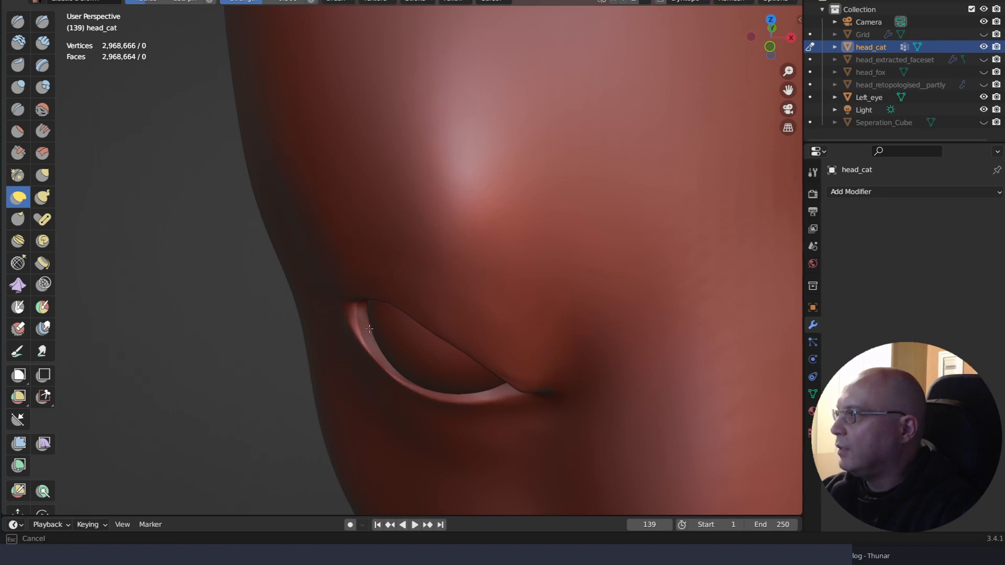
pyautogui.moveTo(350, 320); pyautogui.dragTo(358, 319)
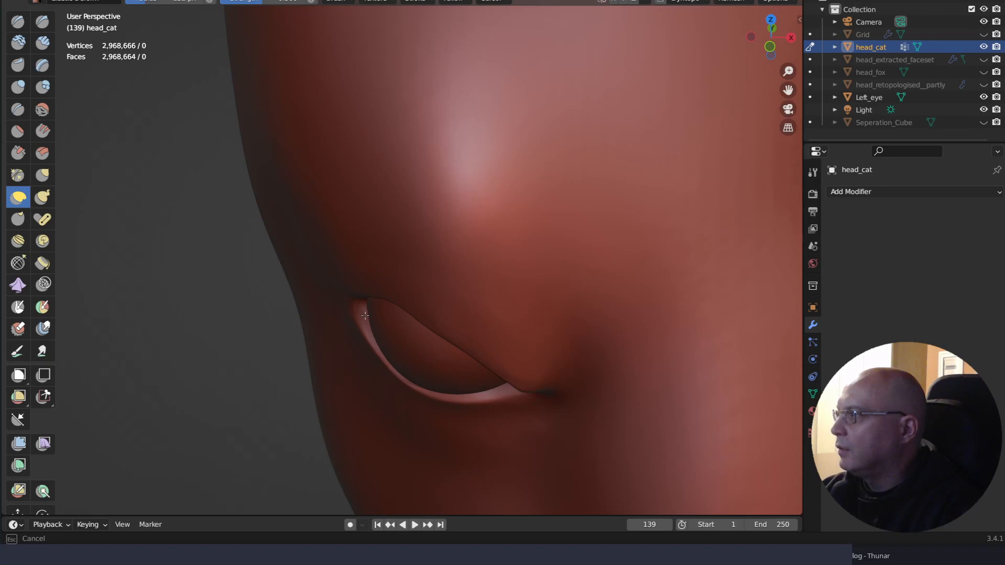
pyautogui.moveTo(417, 392); pyautogui.dragTo(389, 382)
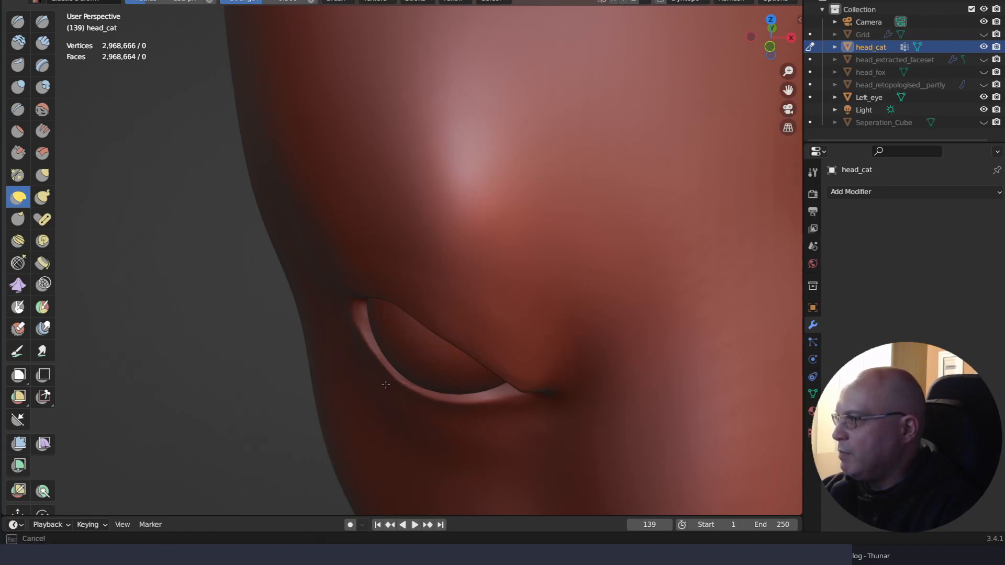
pyautogui.moveTo(350, 318); pyautogui.dragTo(361, 316)
pyautogui.moveTo(492, 240)
pyautogui.mouseDown(button='middle')
pyautogui.moveTo(579, 157)
pyautogui.moveTo(599, 222)
pyautogui.moveTo(559, 253)
pyautogui.moveTo(539, 229)
pyautogui.mouseUp(button='middle')
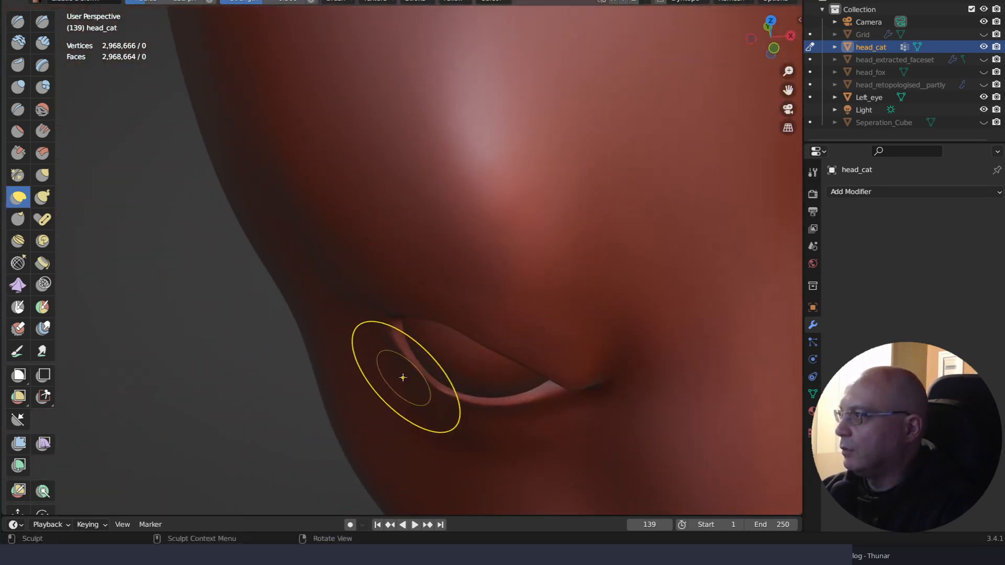
pyautogui.moveTo(393, 339); pyautogui.dragTo(402, 332)
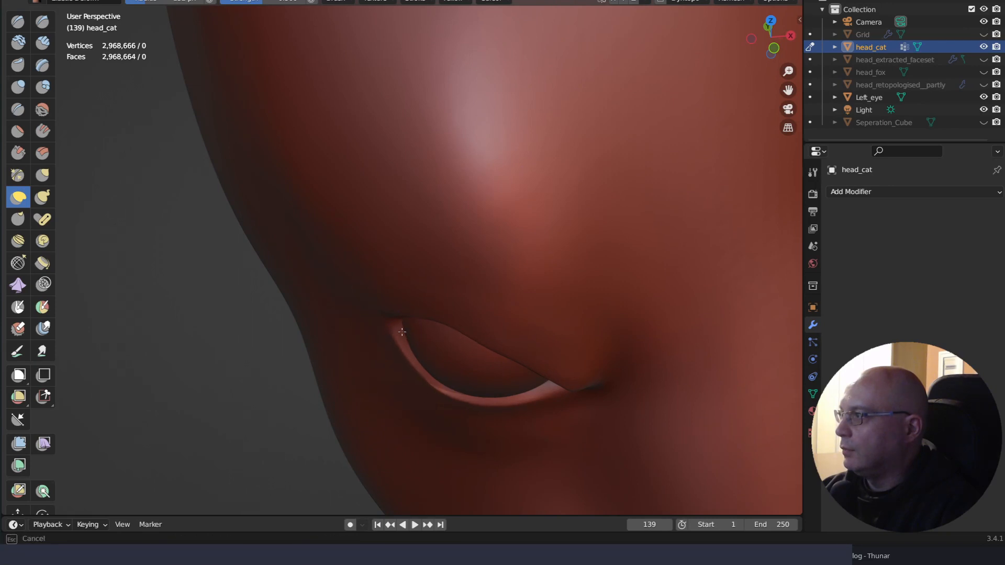
# Reshape the upper and lower lids around the eye's inner corner with Elastic Deform to tighten the corner
pyautogui.moveTo(445, 304)
pyautogui.mouseDown(button='middle')
pyautogui.moveTo(549, 146)
pyautogui.moveTo(539, 202)
pyautogui.moveTo(577, 149)
pyautogui.moveTo(552, 141)
pyautogui.moveTo(356, 160)
pyautogui.mouseUp(button='middle')
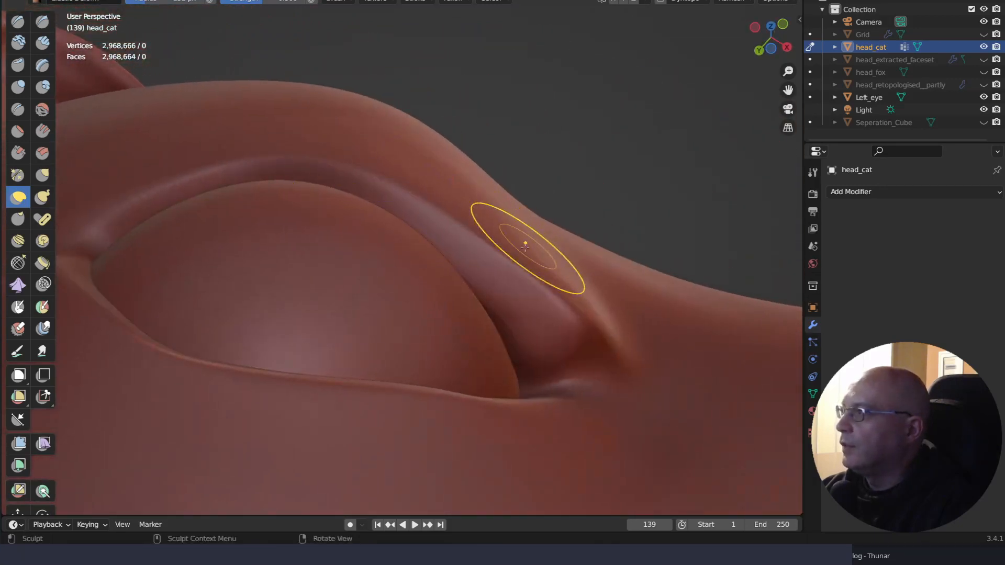
pyautogui.moveTo(517, 282); pyautogui.dragTo(511, 301, button='middle')
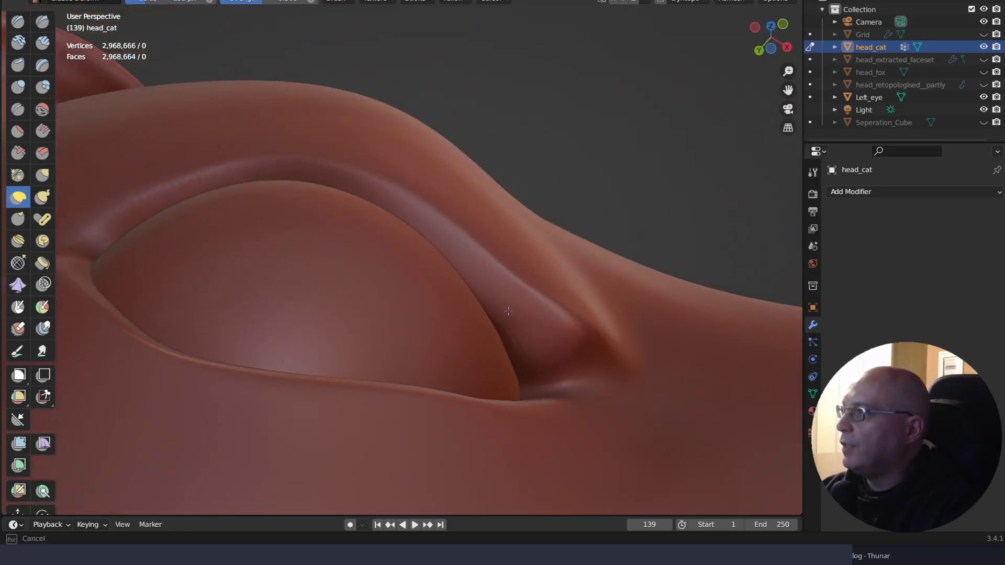
pyautogui.moveTo(556, 325); pyautogui.dragTo(533, 351)
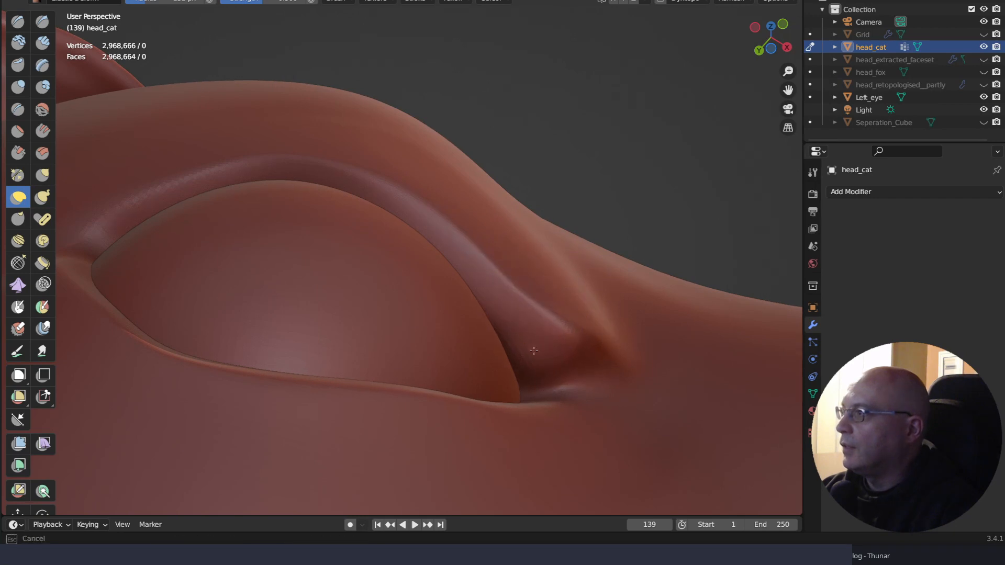
pyautogui.moveTo(530, 368)
pyautogui.mouseDown(button='middle')
pyautogui.moveTo(542, 385)
pyautogui.moveTo(533, 451)
pyautogui.moveTo(555, 380)
pyautogui.mouseUp(button='middle')
pyautogui.moveTo(511, 426); pyautogui.dragTo(513, 404, button='middle')
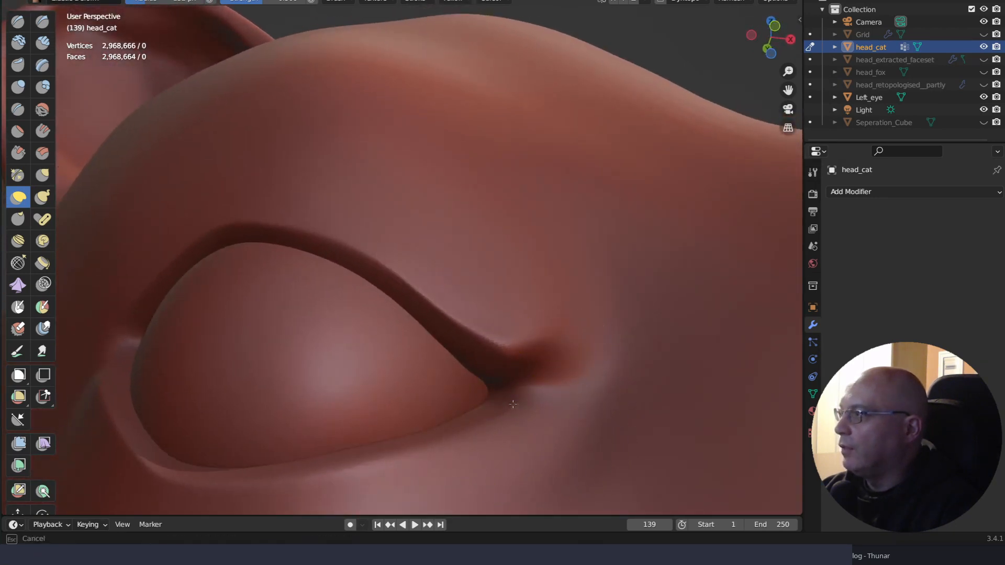
pyautogui.moveTo(503, 344); pyautogui.dragTo(503, 375)
pyautogui.moveTo(502, 422); pyautogui.dragTo(505, 401)
# Adjust the curve of the upper eyelid's edge from the middle of the eye to the inner corner with Elastic Deform
pyautogui.moveTo(502, 414); pyautogui.dragTo(527, 406, button='middle')
pyautogui.moveTo(488, 355); pyautogui.dragTo(497, 377, button='right')
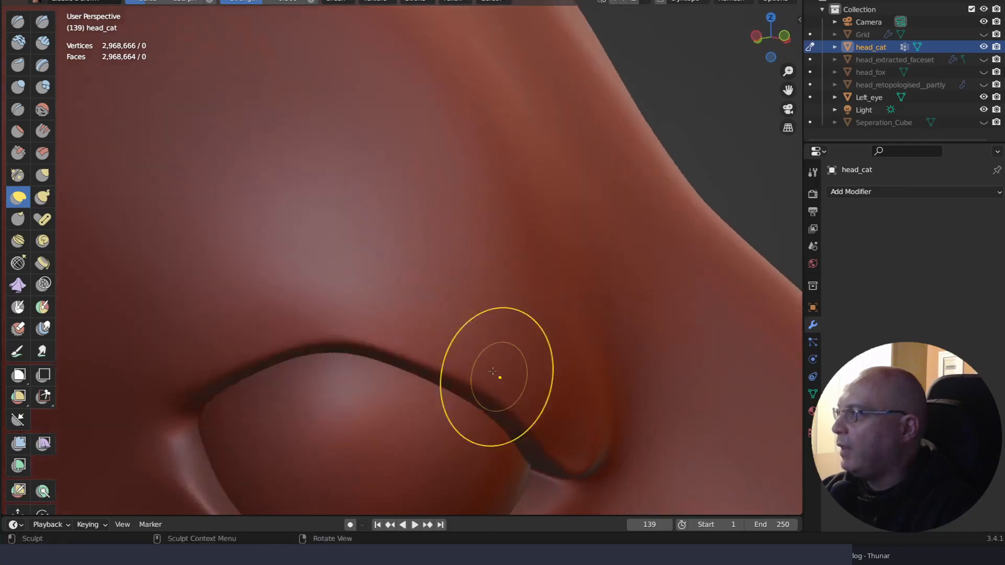
pyautogui.moveTo(496, 335); pyautogui.dragTo(485, 308, button='right')
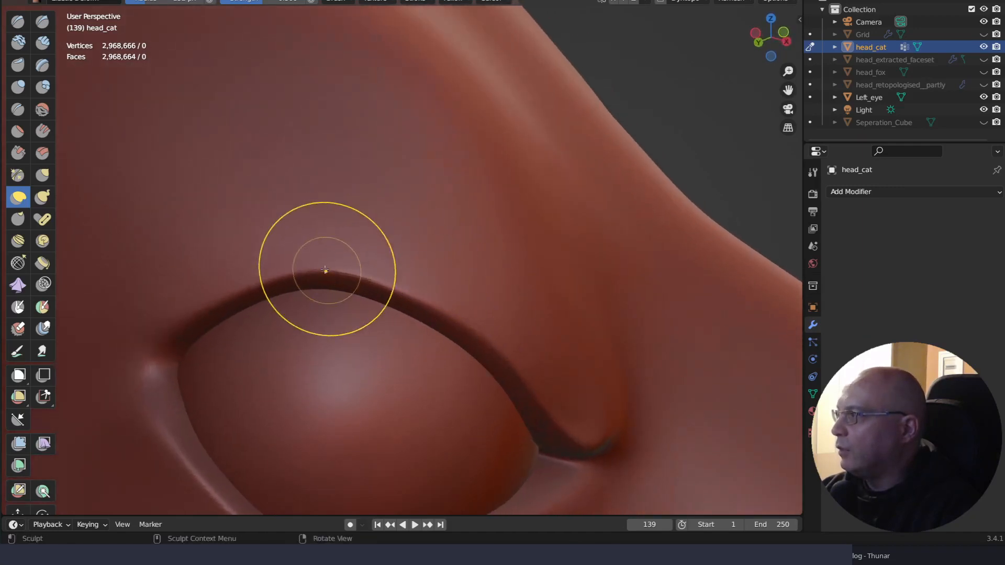
pyautogui.moveTo(399, 292); pyautogui.dragTo(418, 268)
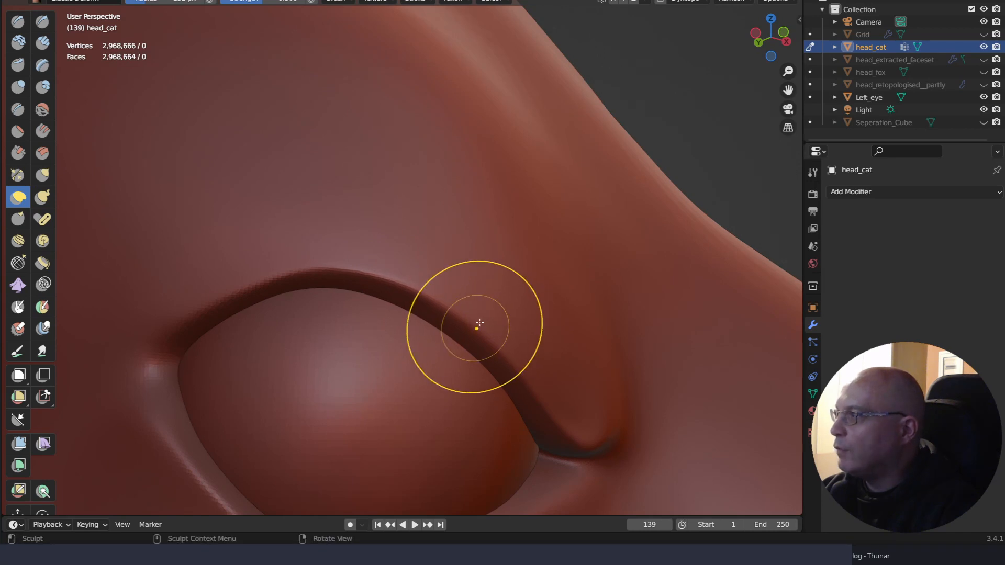
pyautogui.moveTo(475, 328); pyautogui.dragTo(482, 320)
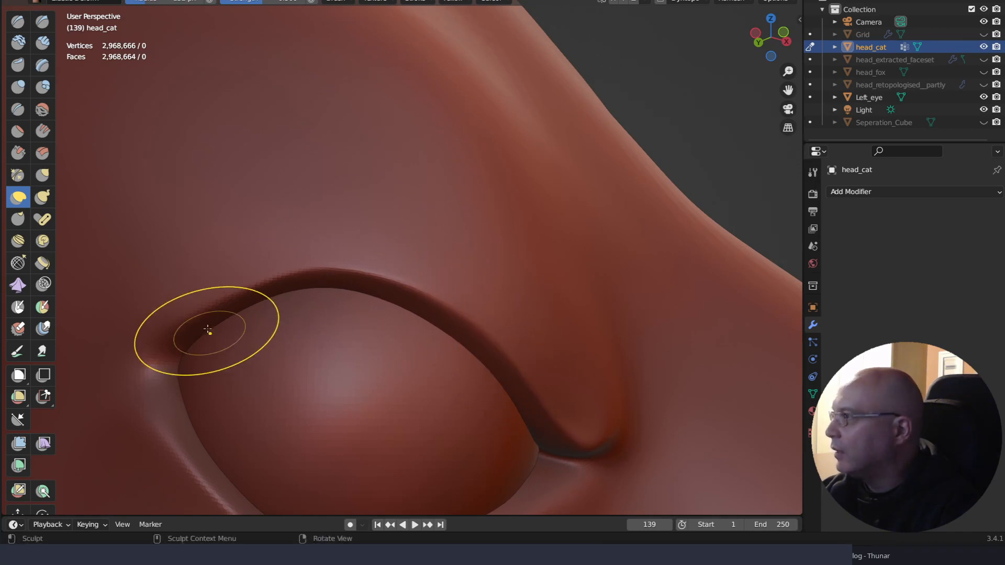
pyautogui.moveTo(262, 445)
pyautogui.mouseDown(button='middle')
pyautogui.moveTo(314, 359)
pyautogui.moveTo(324, 315)
pyautogui.mouseUp(button='middle')
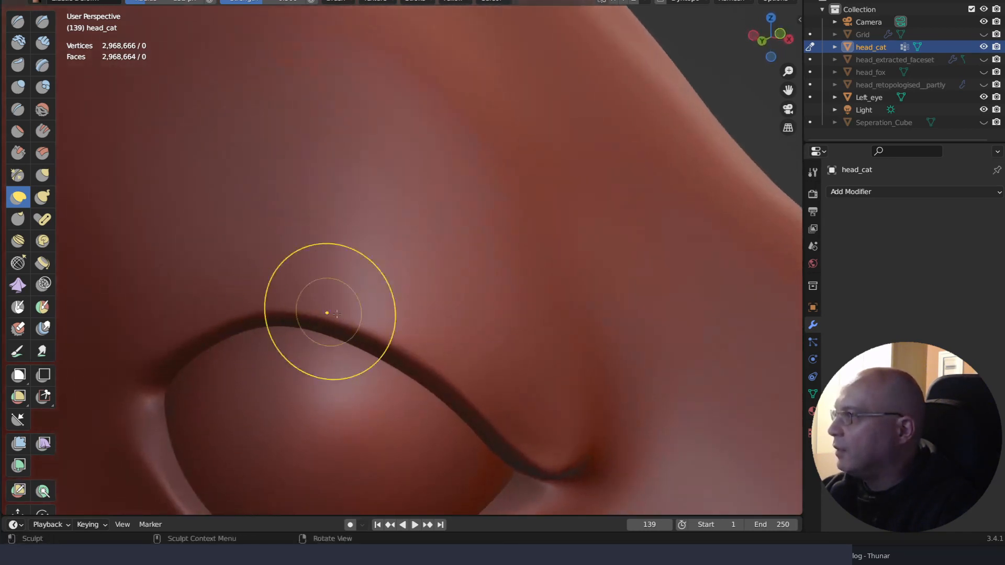
pyautogui.moveTo(325, 313); pyautogui.dragTo(325, 311)
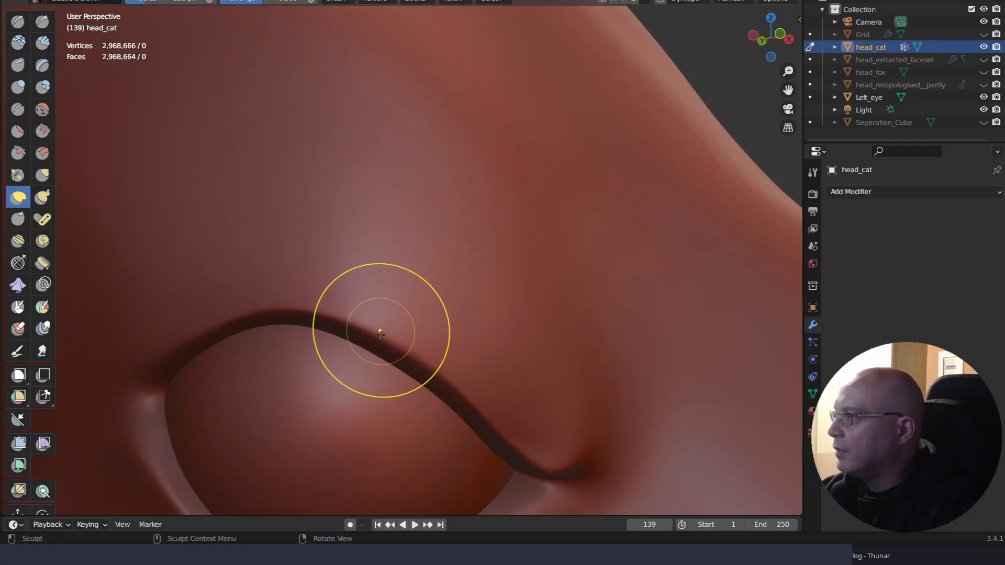
pyautogui.moveTo(383, 333); pyautogui.dragTo(392, 325)
pyautogui.moveTo(460, 382); pyautogui.dragTo(467, 376)
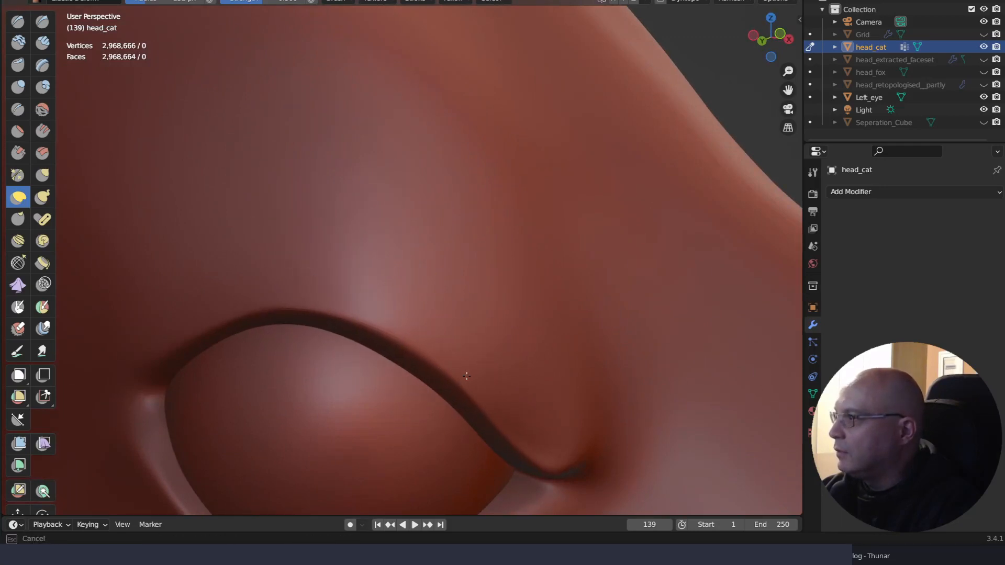
pyautogui.moveTo(525, 439); pyautogui.dragTo(512, 449)
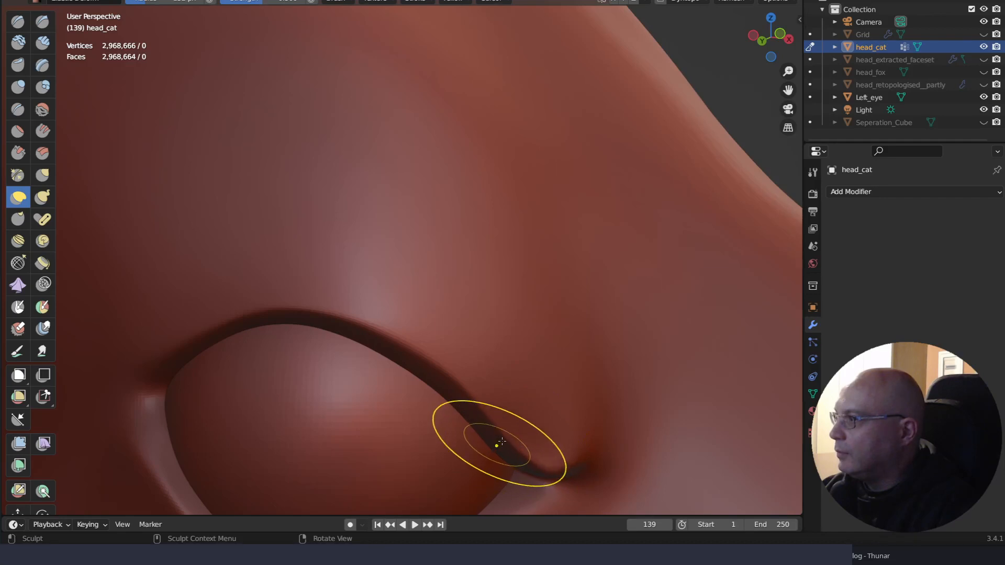
# Pinch the upper eyelid's edge from the outer corner to the inner corner to make it crisper
pyautogui.moveTo(461, 242)
pyautogui.mouseDown(button='middle')
pyautogui.moveTo(517, 253)
pyautogui.moveTo(476, 370)
pyautogui.mouseUp(button='middle')
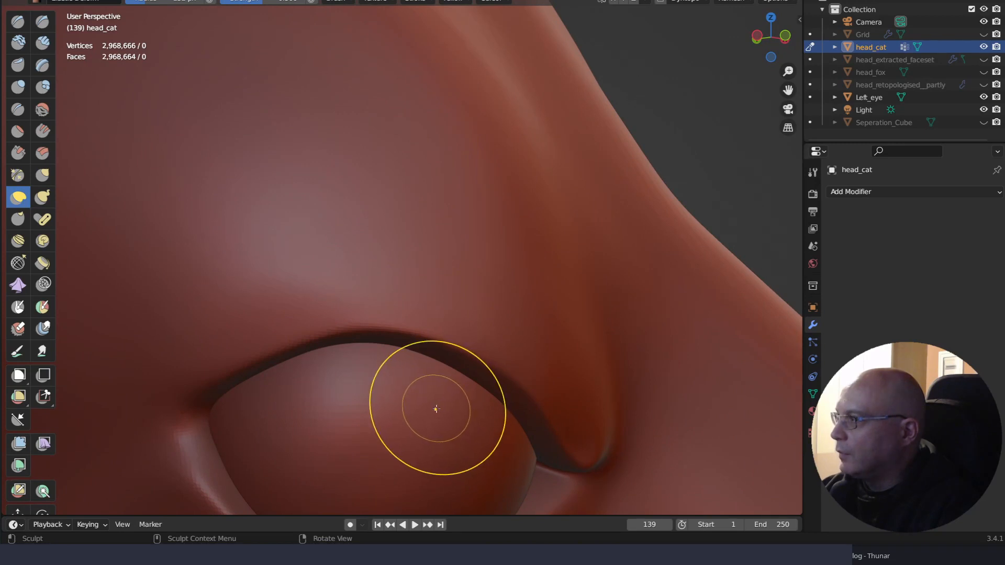
pyautogui.press('q')
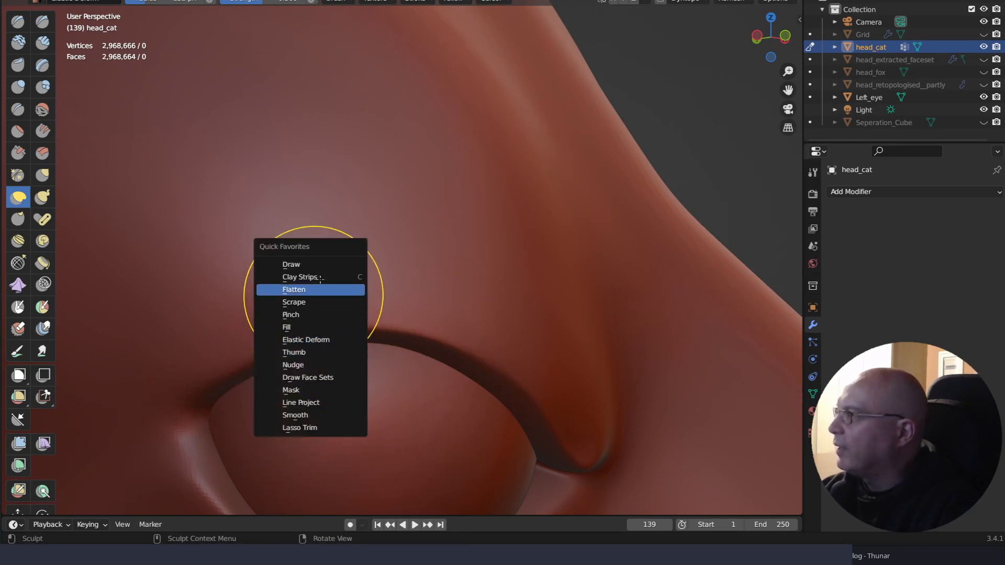
pyautogui.click(318, 314)
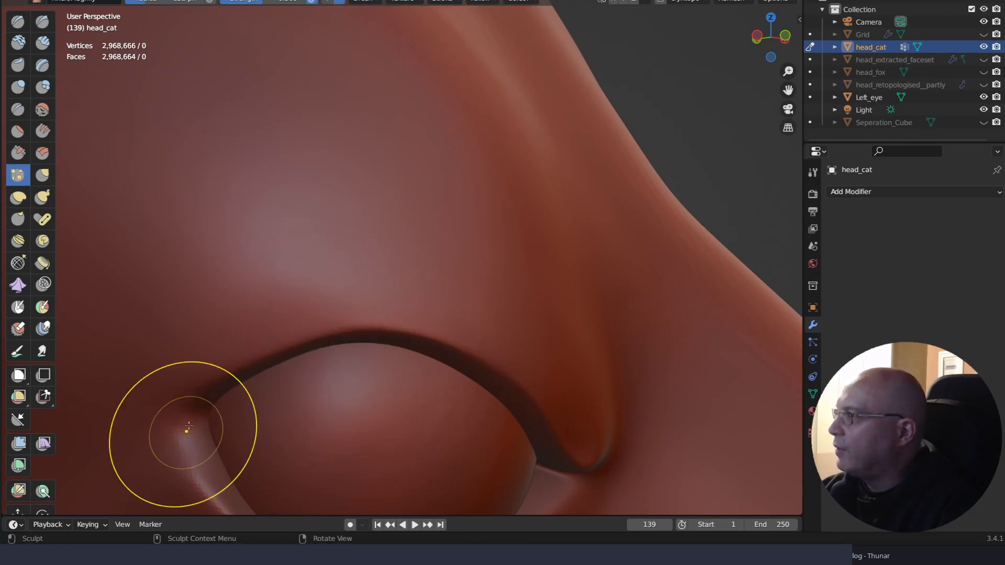
pyautogui.moveTo(348, 332); pyautogui.dragTo(361, 414, button='middle')
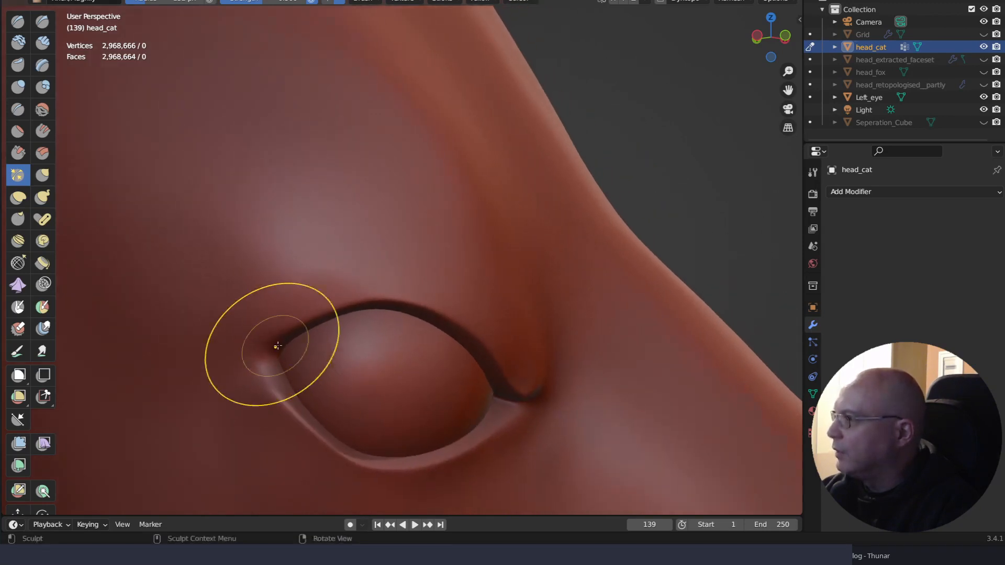
pyautogui.moveTo(277, 336); pyautogui.dragTo(283, 337)
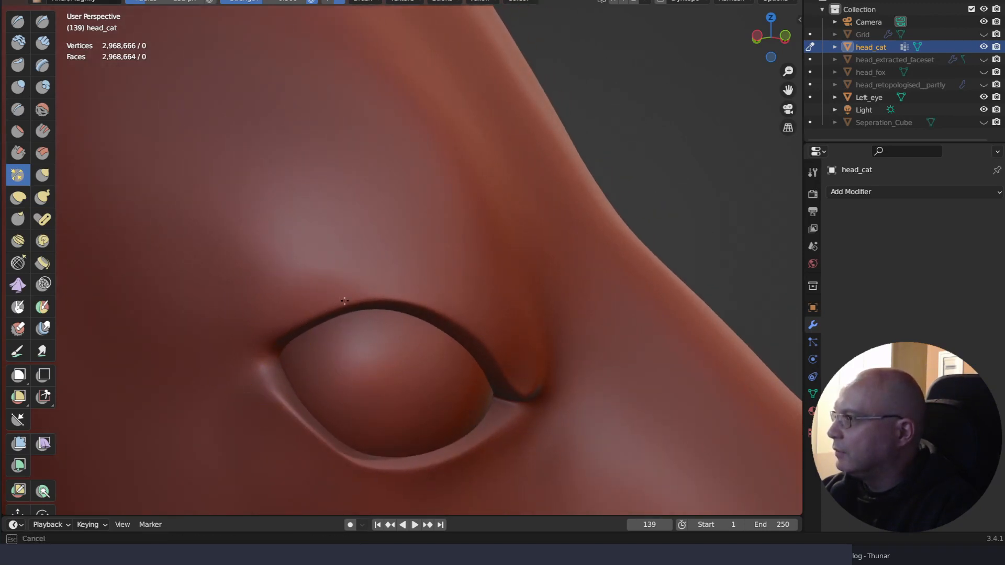
pyautogui.moveTo(392, 294); pyautogui.dragTo(452, 323)
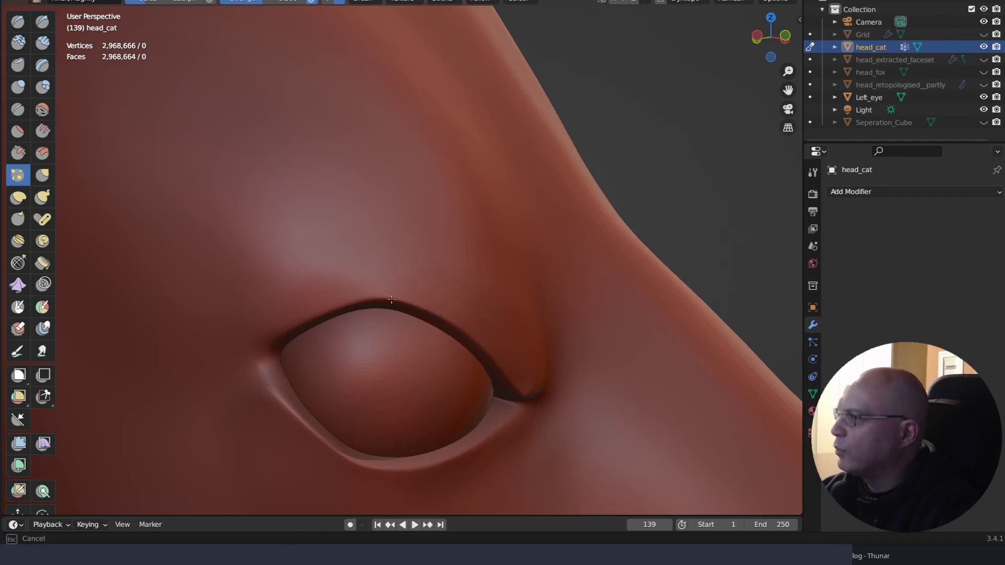
pyautogui.moveTo(437, 314); pyautogui.dragTo(504, 372)
pyautogui.moveTo(504, 372); pyautogui.dragTo(525, 395)
# Pinch the lower eyelid's rim along its length from the outer corner to the inner corner
pyautogui.moveTo(270, 390); pyautogui.dragTo(281, 405)
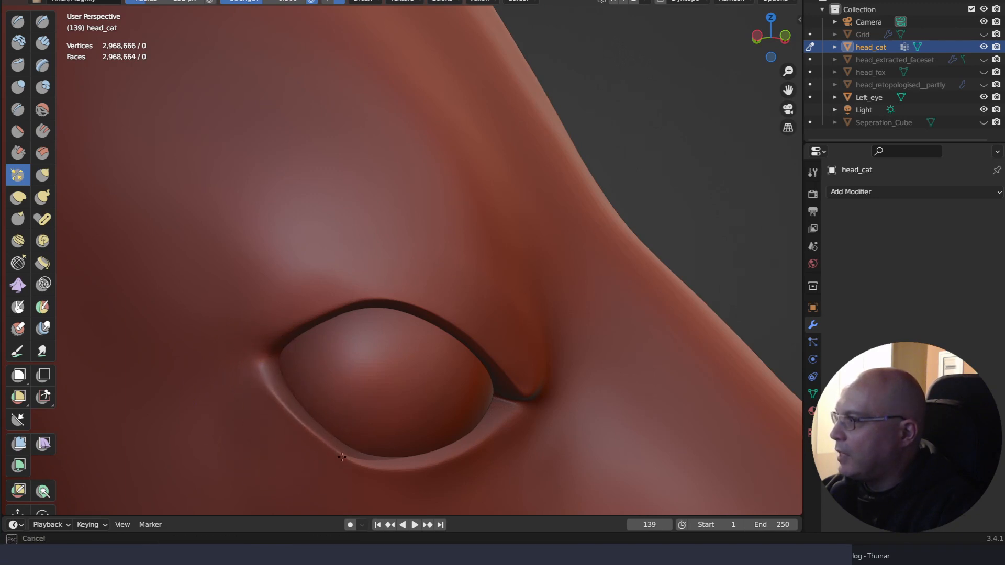
pyautogui.moveTo(341, 458); pyautogui.dragTo(374, 470)
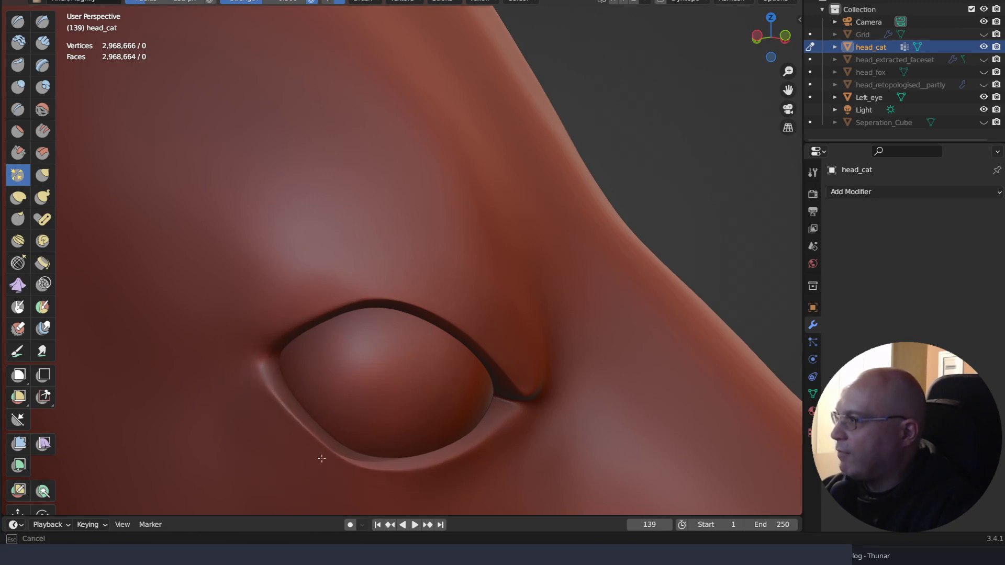
pyautogui.moveTo(437, 468); pyautogui.dragTo(514, 409)
pyautogui.moveTo(380, 471); pyautogui.dragTo(361, 467)
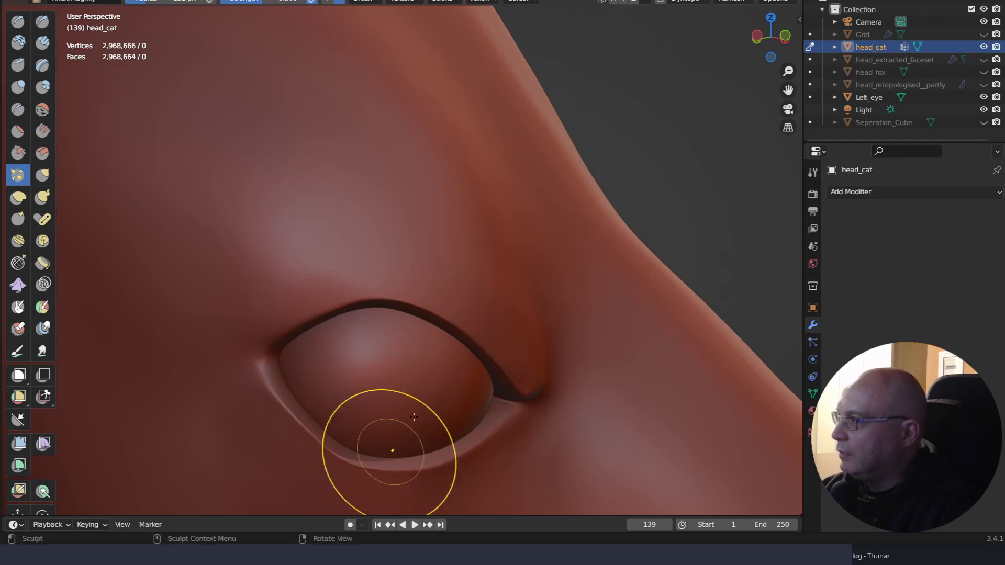
# Pinch the outer part of the upper eyelid's rim from a low viewing angle to sharpen it
pyautogui.moveTo(433, 319)
pyautogui.mouseDown(button='middle')
pyautogui.moveTo(462, 256)
pyautogui.moveTo(413, 332)
pyautogui.moveTo(460, 290)
pyautogui.mouseUp(button='middle')
pyautogui.moveTo(459, 290)
pyautogui.mouseDown(button='right')
pyautogui.moveTo(450, 288)
pyautogui.moveTo(442, 352)
pyautogui.moveTo(423, 233)
pyautogui.mouseUp(button='right')
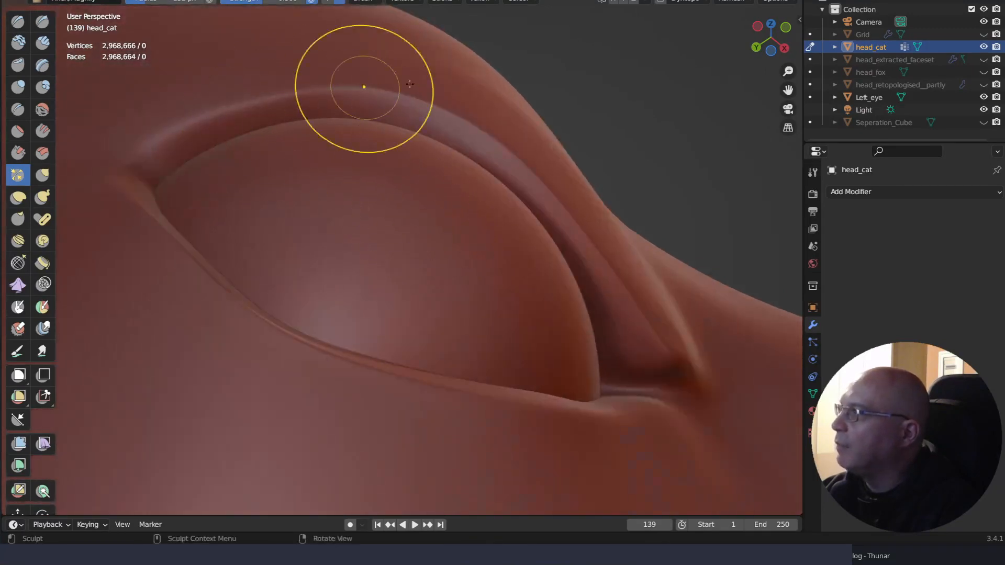
pyautogui.moveTo(159, 137); pyautogui.dragTo(224, 89)
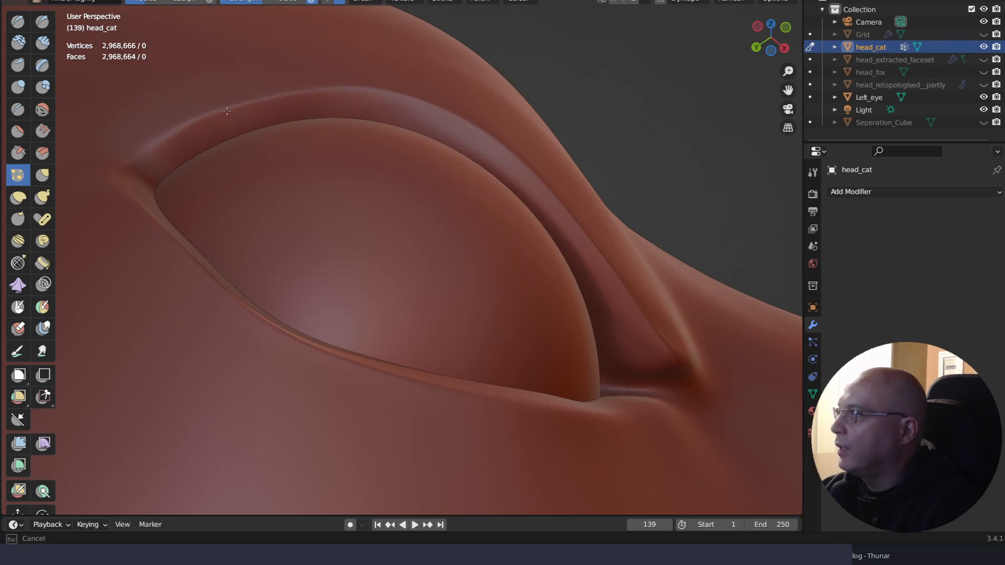
pyautogui.moveTo(226, 111); pyautogui.dragTo(190, 128)
# Pinch the eyelid rim around the eye's inner corner and along the adjoining part of the lower eyelid
pyautogui.moveTo(290, 189)
pyautogui.mouseDown(button='right')
pyautogui.moveTo(332, 282)
pyautogui.moveTo(308, 303)
pyautogui.moveTo(289, 295)
pyautogui.mouseUp(button='right')
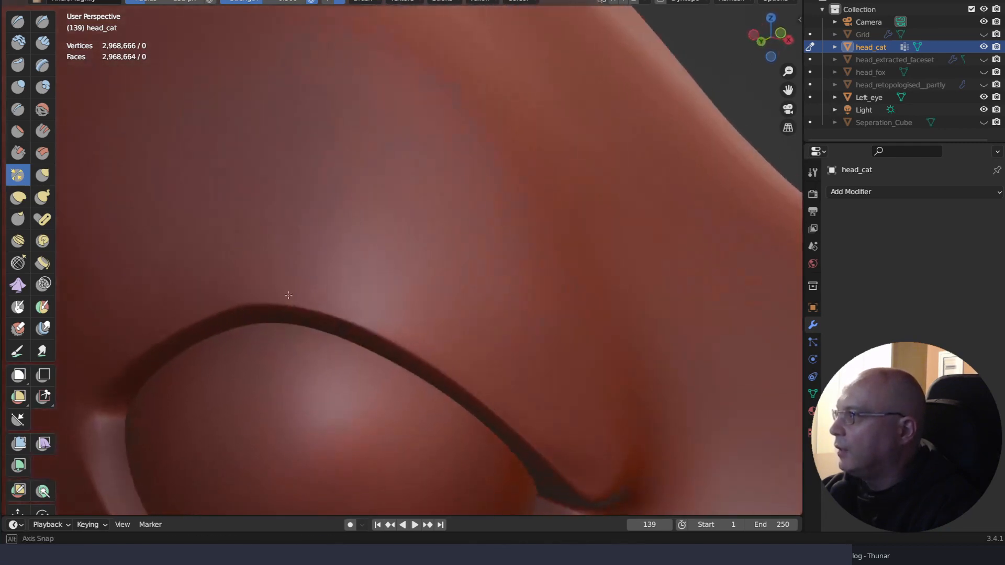
pyautogui.moveTo(289, 295); pyautogui.dragTo(202, 282, button='middle')
pyautogui.moveTo(331, 289)
pyautogui.mouseDown(button='middle')
pyautogui.moveTo(378, 289)
pyautogui.moveTo(364, 283)
pyautogui.mouseUp(button='middle')
pyautogui.moveTo(628, 389); pyautogui.dragTo(607, 455)
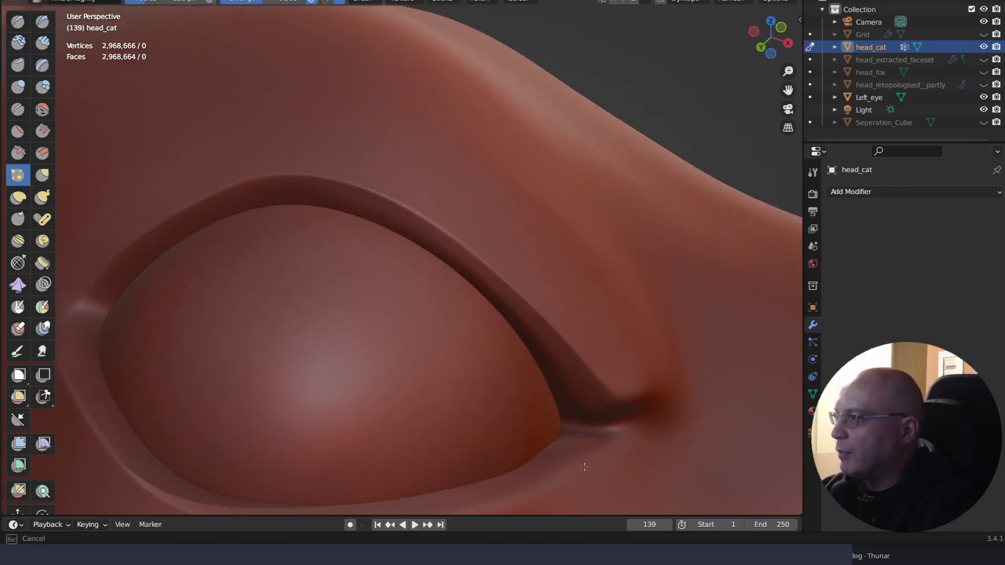
pyautogui.moveTo(561, 480); pyautogui.dragTo(558, 482)
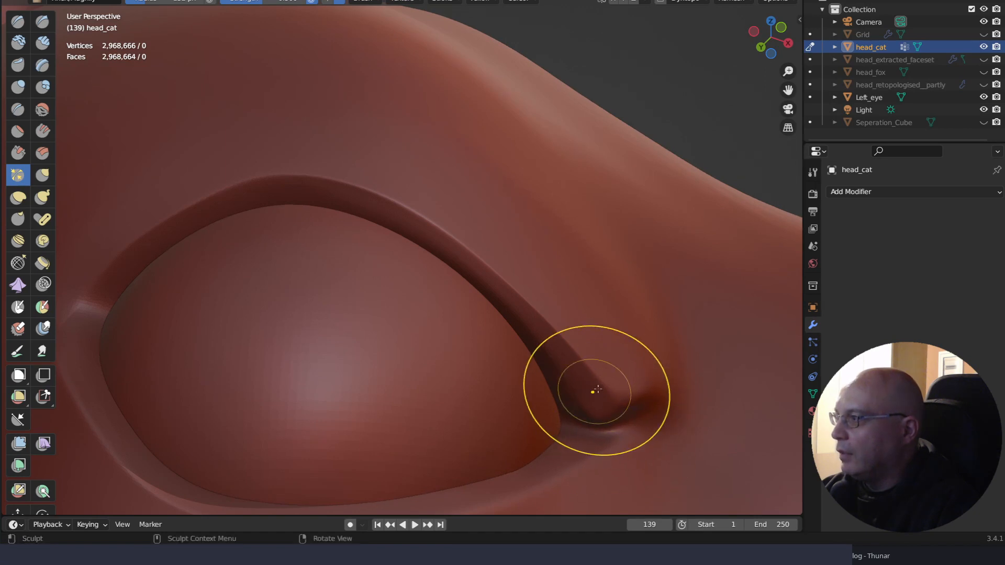
# Raise the lower eyelid's edge at its outer end, middle and inner part with Elastic Deform
pyautogui.moveTo(594, 391)
pyautogui.mouseDown(button='middle')
pyautogui.moveTo(586, 363)
pyautogui.moveTo(579, 372)
pyautogui.mouseUp(button='middle')
pyautogui.moveTo(531, 464)
pyautogui.mouseDown(button='middle')
pyautogui.moveTo(554, 386)
pyautogui.moveTo(537, 439)
pyautogui.moveTo(487, 401)
pyautogui.mouseUp(button='middle')
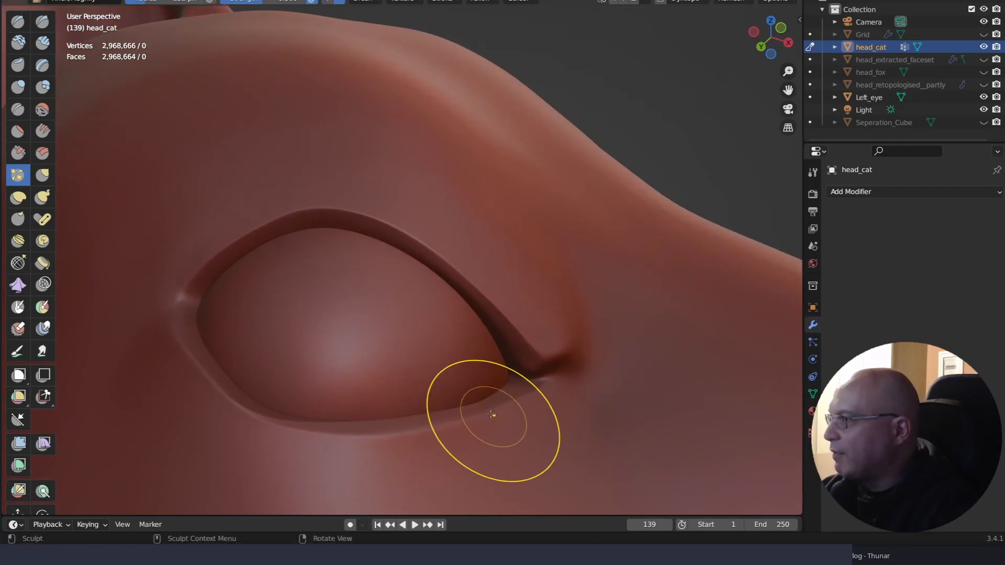
pyautogui.moveTo(492, 387); pyautogui.dragTo(469, 414, button='middle')
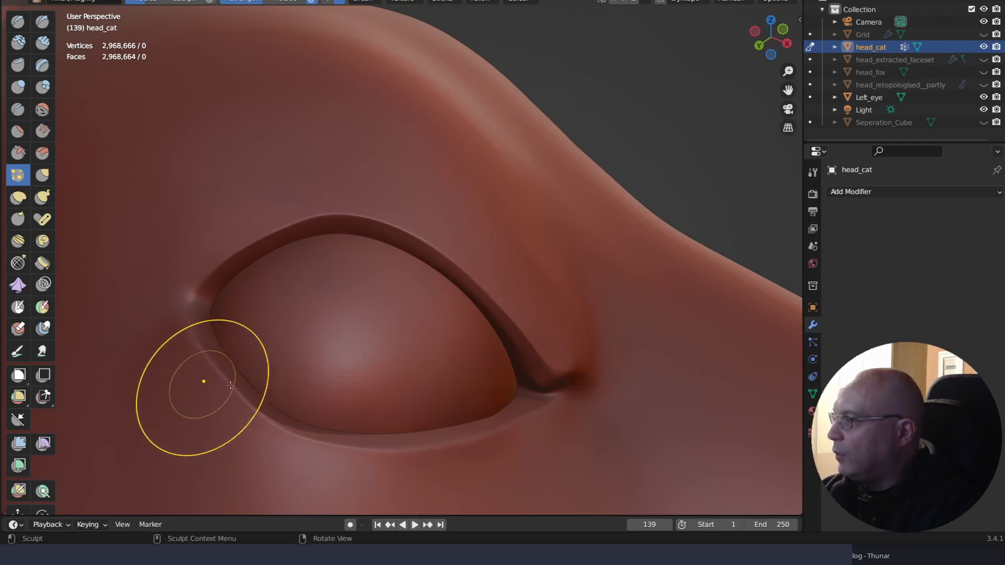
pyautogui.press('q')
pyautogui.click(251, 422)
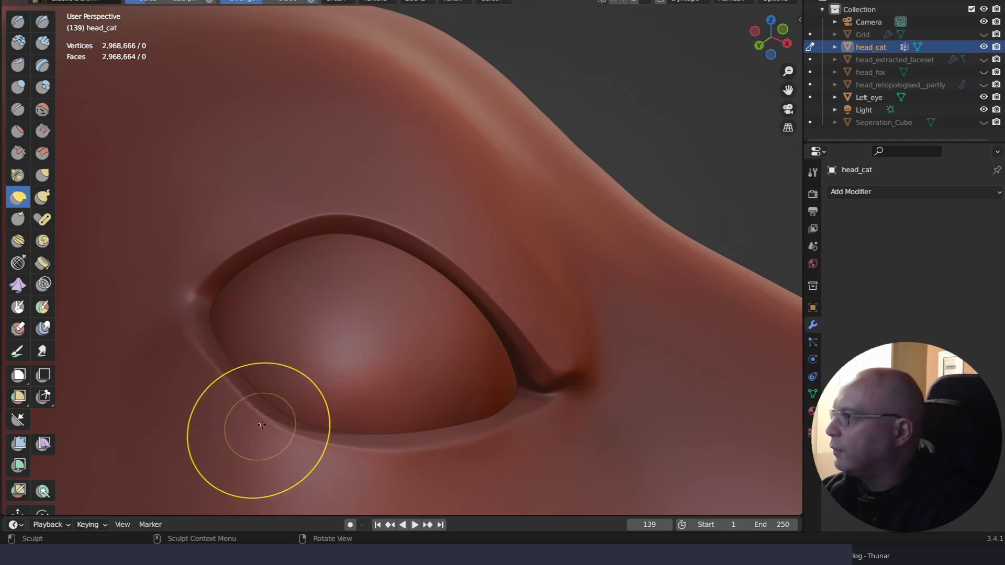
pyautogui.moveTo(191, 346)
pyautogui.mouseDown()
pyautogui.moveTo(197, 332)
pyautogui.moveTo(190, 336)
pyautogui.mouseUp()
pyautogui.moveTo(366, 442); pyautogui.dragTo(366, 435)
pyautogui.moveTo(506, 425); pyautogui.dragTo(503, 419)
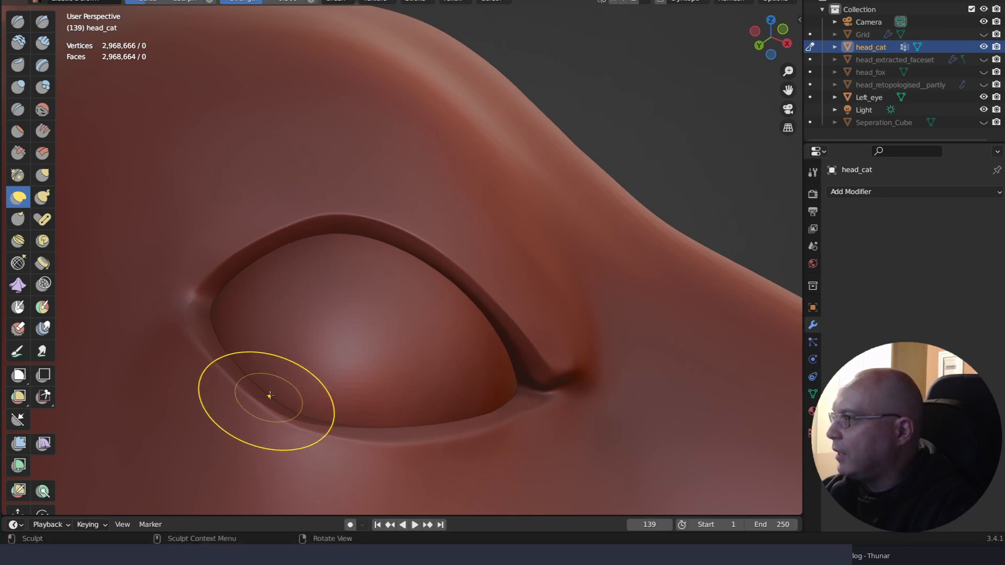
# Refine the curve of the lower eyelid's outer half so it follows the eyeball evenly, using Elastic Deform
pyautogui.moveTo(269, 395); pyautogui.dragTo(268, 405)
pyautogui.moveTo(240, 368); pyautogui.dragTo(230, 372)
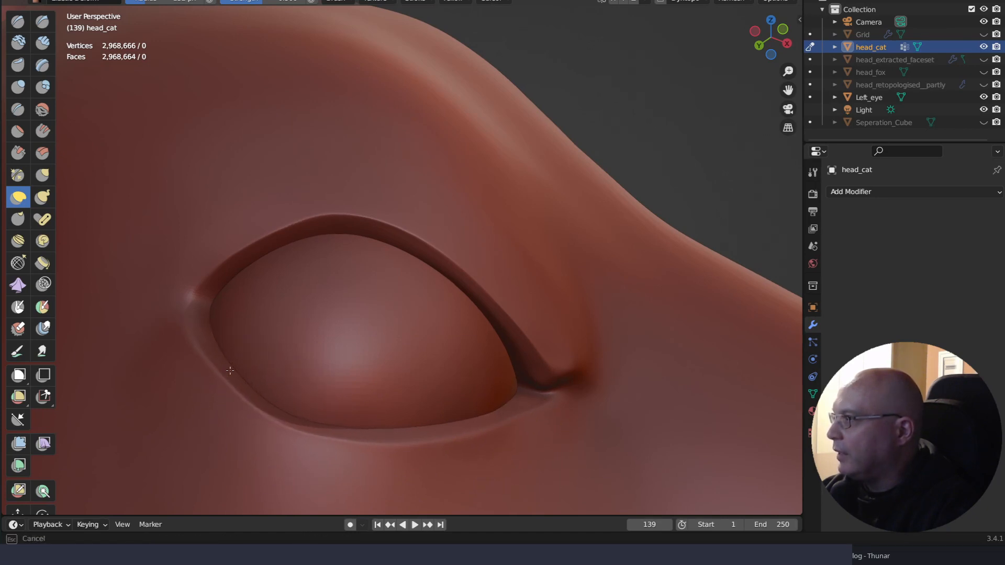
pyautogui.moveTo(208, 333); pyautogui.dragTo(206, 336)
pyautogui.moveTo(205, 338); pyautogui.dragTo(199, 343)
pyautogui.moveTo(215, 396); pyautogui.dragTo(225, 382)
pyautogui.moveTo(288, 428); pyautogui.dragTo(298, 427)
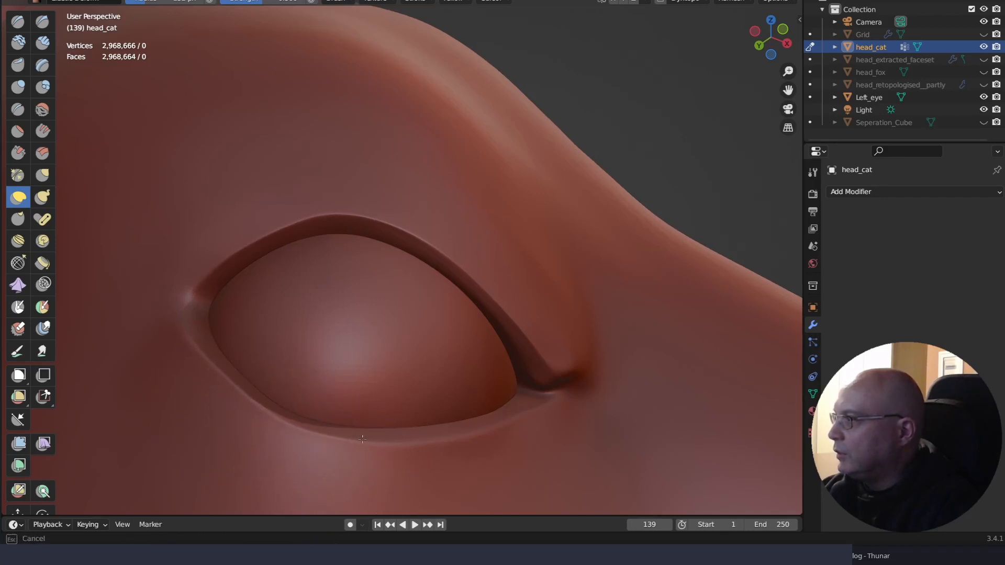
# Adjust the lower eyelid's edge from its middle towards the inner corner with Elastic Deform
pyautogui.moveTo(362, 439)
pyautogui.mouseDown()
pyautogui.moveTo(376, 449)
pyautogui.moveTo(393, 442)
pyautogui.mouseUp()
pyautogui.moveTo(484, 435); pyautogui.dragTo(485, 434)
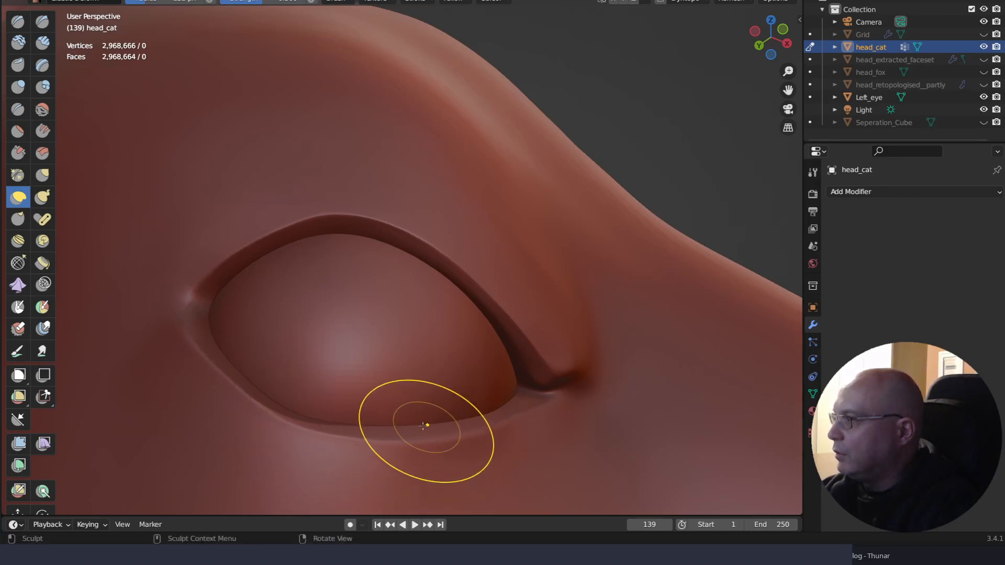
pyautogui.moveTo(423, 432); pyautogui.dragTo(425, 431)
pyautogui.moveTo(500, 437); pyautogui.dragTo(499, 426)
# Pinch the upper eyelid's edge from the outer corner to the inner corner with a resized Pinch brush
pyautogui.moveTo(401, 278); pyautogui.dragTo(438, 317, button='middle')
pyautogui.moveTo(438, 317); pyautogui.dragTo(441, 369, button='right')
pyautogui.hotkey('shift', 'space')
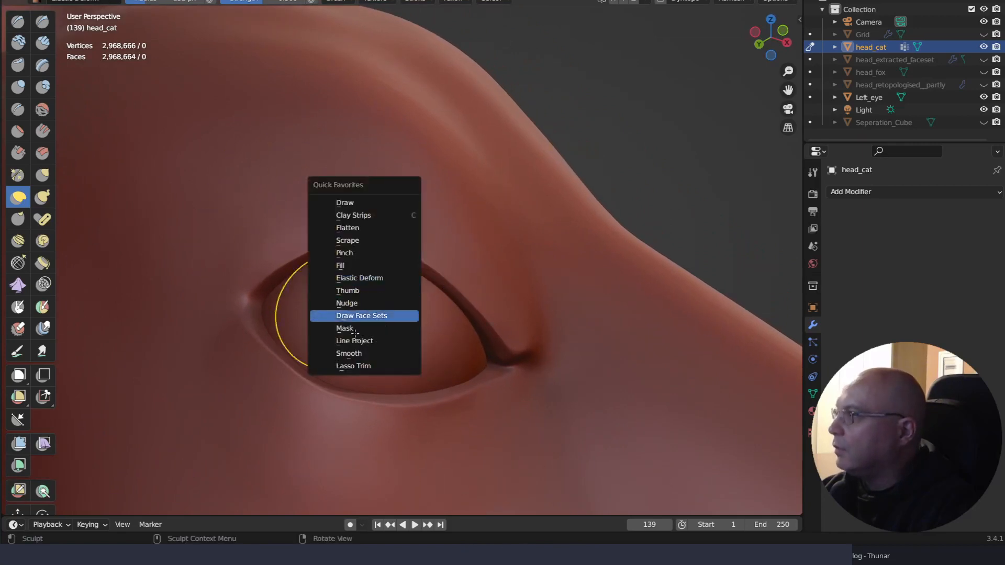
pyautogui.click(351, 240)
pyautogui.press('f')
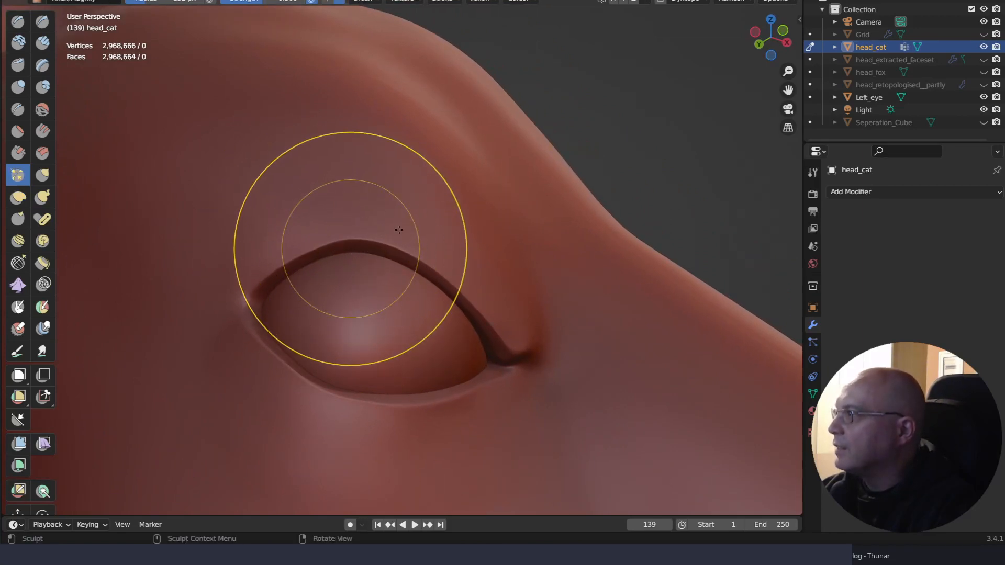
pyautogui.click(397, 247)
pyautogui.moveTo(270, 272); pyautogui.dragTo(275, 274)
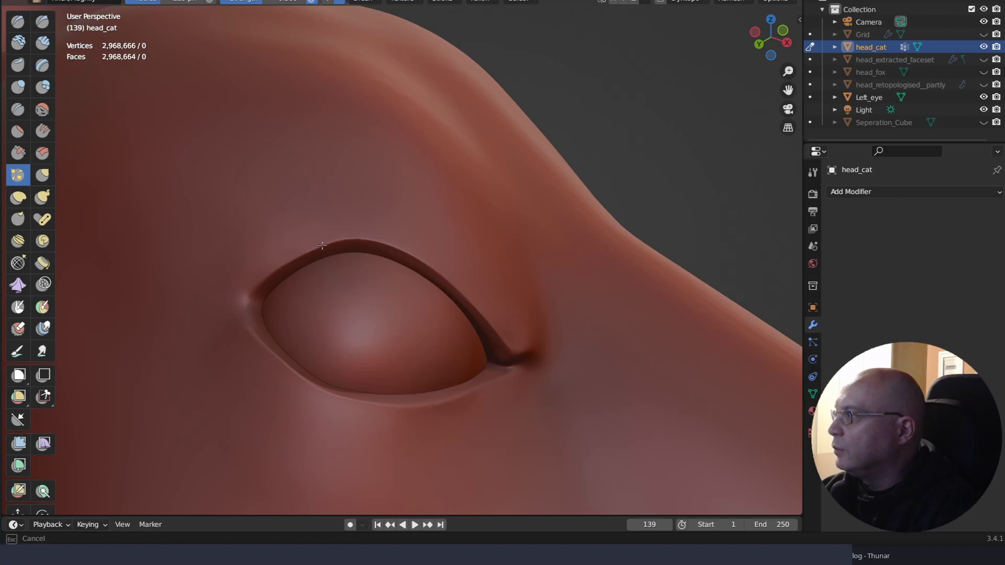
pyautogui.moveTo(322, 246); pyautogui.dragTo(299, 264)
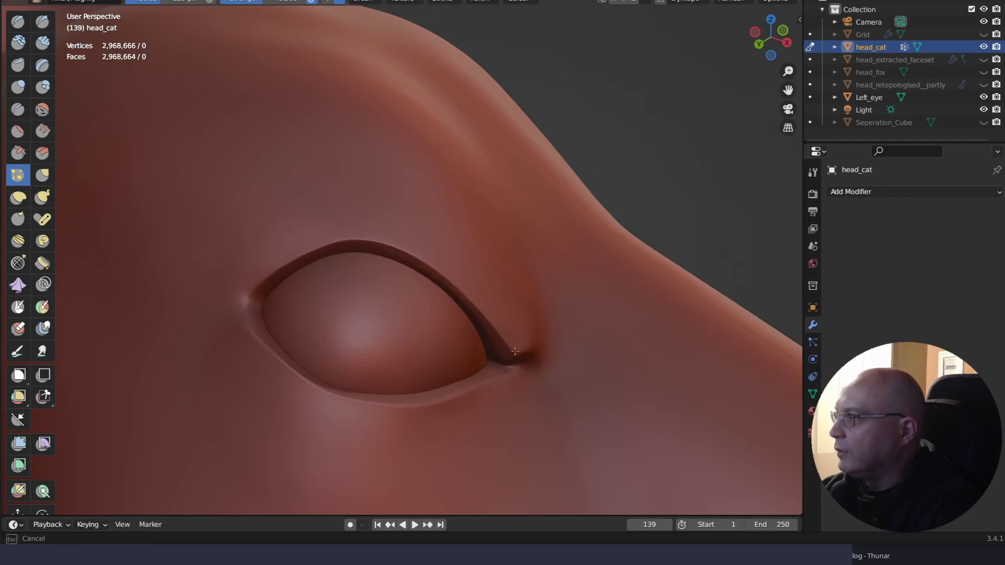
pyautogui.moveTo(515, 351); pyautogui.dragTo(513, 355)
# Pinch the lower eyelid's rim from the outer corner to the inner corner to make it thinner and sharper
pyautogui.moveTo(257, 341); pyautogui.dragTo(259, 343)
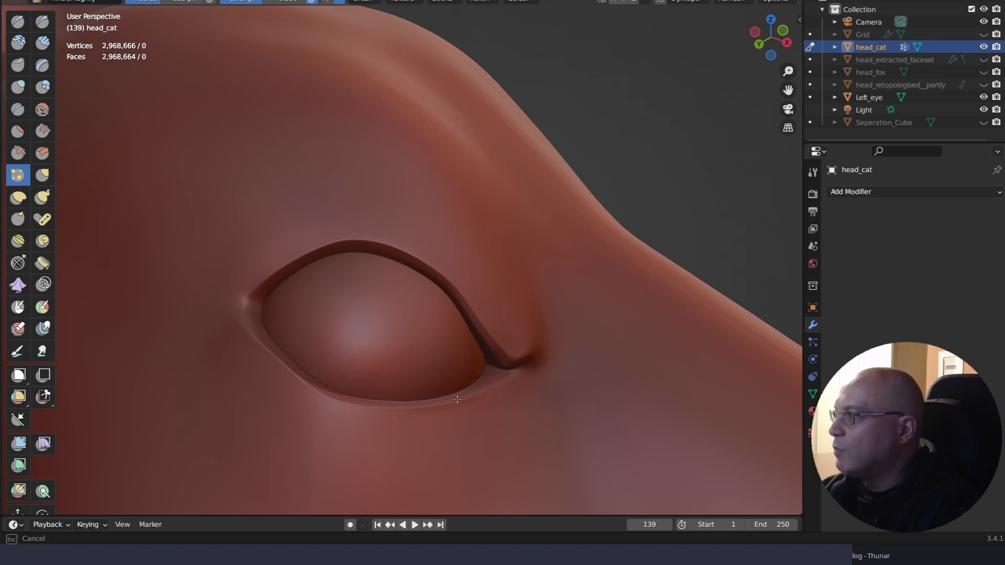
pyautogui.moveTo(465, 401); pyautogui.dragTo(503, 375)
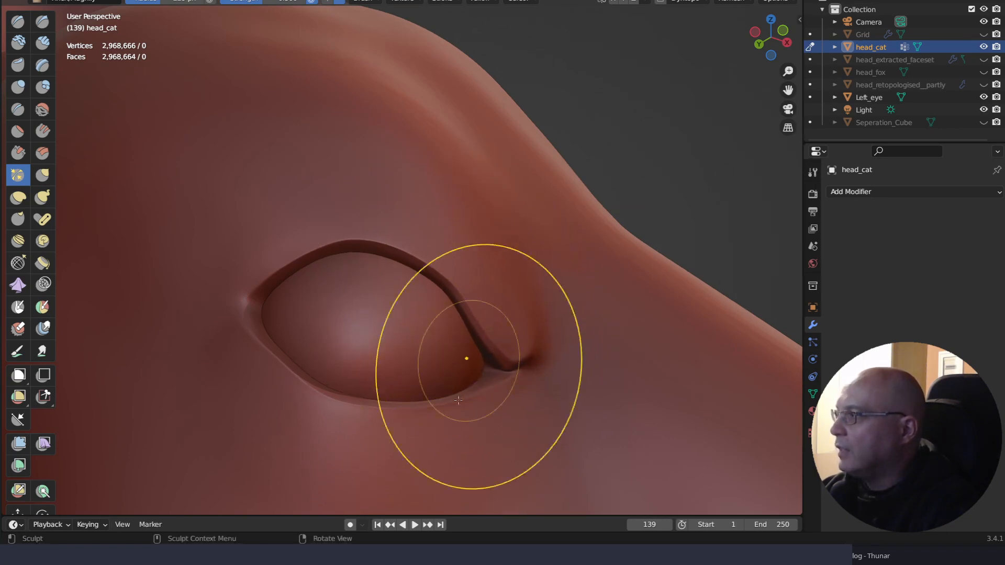
pyautogui.moveTo(459, 405); pyautogui.dragTo(475, 392)
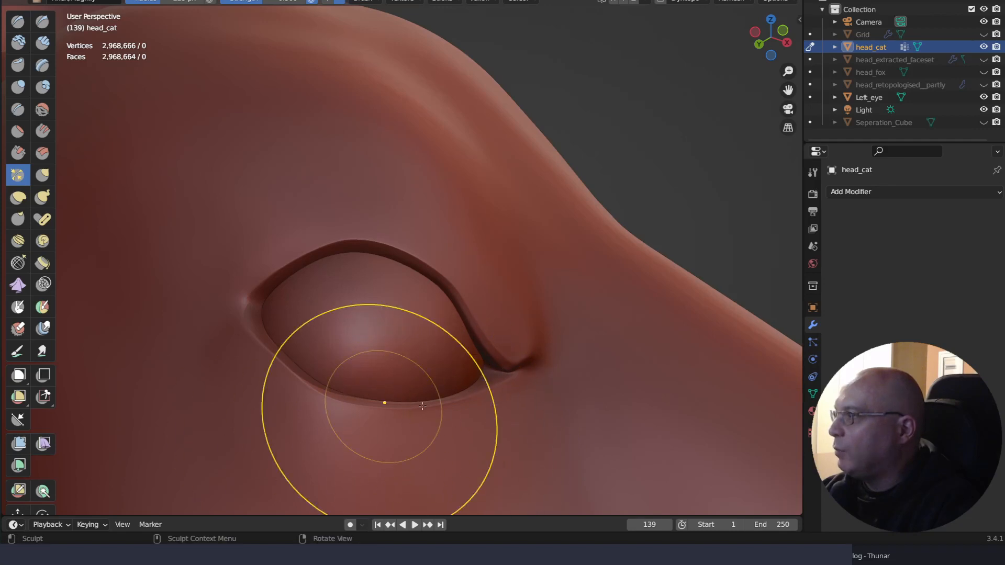
pyautogui.moveTo(401, 408); pyautogui.dragTo(368, 407)
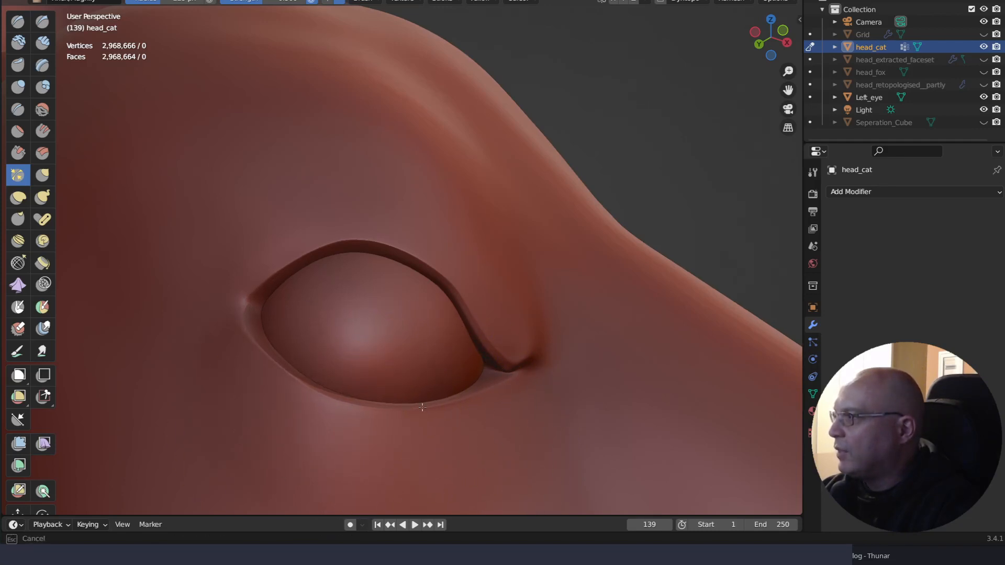
# Reshape the inner end of the upper eyelid near the eye's inner corner with Elastic Deform
pyautogui.moveTo(494, 195)
pyautogui.mouseDown(button='middle')
pyautogui.moveTo(505, 179)
pyautogui.moveTo(493, 255)
pyautogui.mouseUp(button='middle')
pyautogui.press('q')
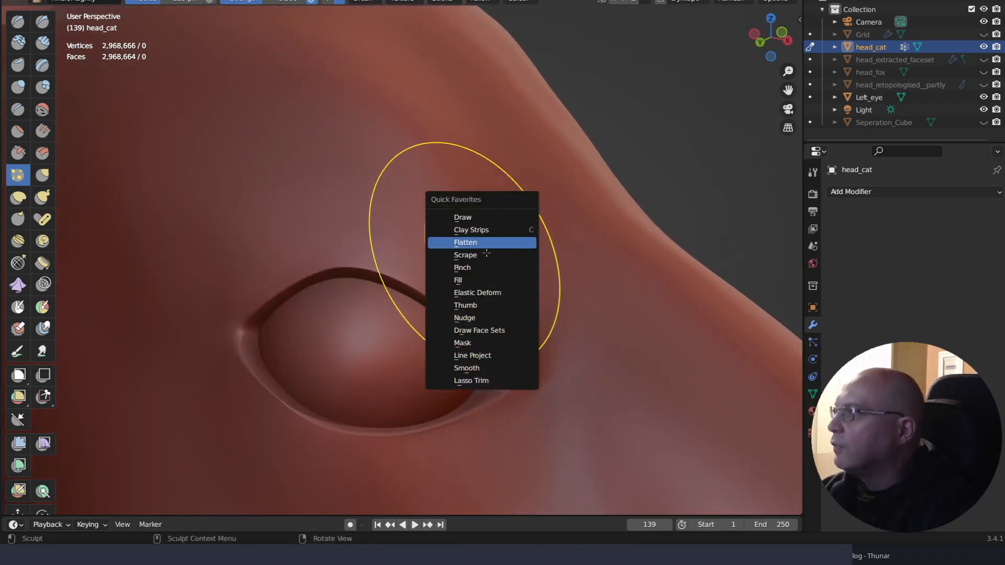
pyautogui.click(478, 293)
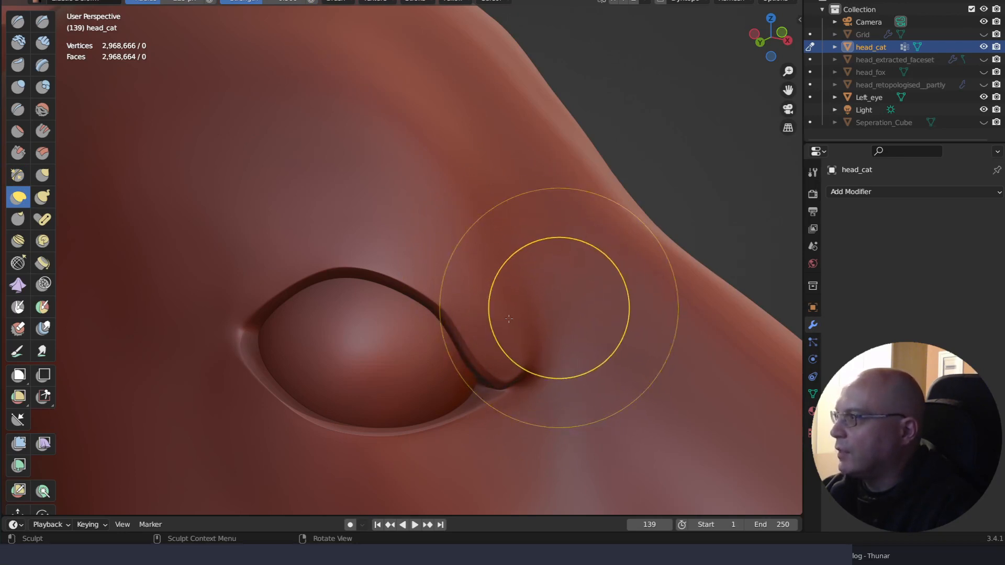
pyautogui.scroll(2, 558, 327)
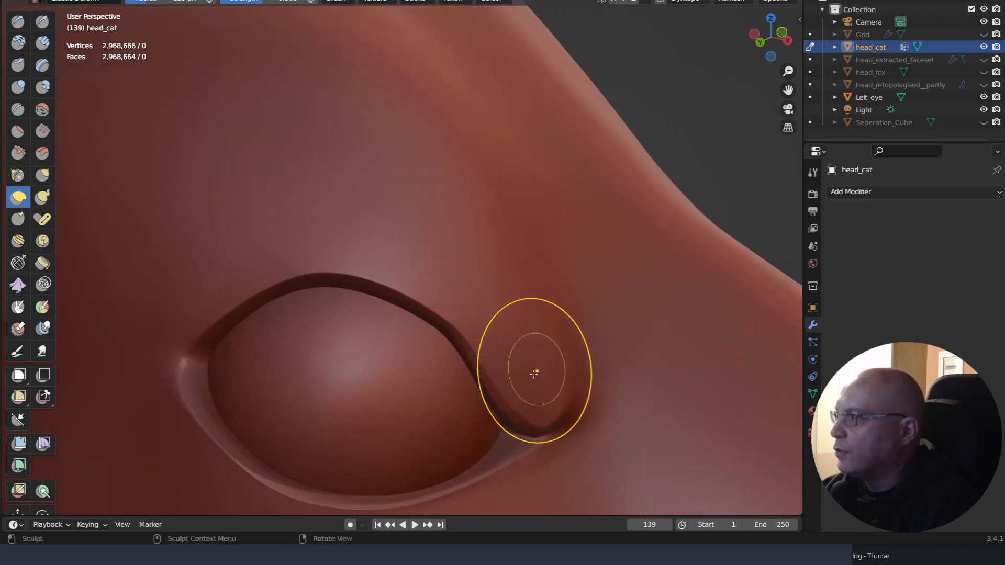
pyautogui.moveTo(534, 373)
pyautogui.mouseDown()
pyautogui.moveTo(493, 395)
pyautogui.moveTo(510, 373)
pyautogui.mouseUp()
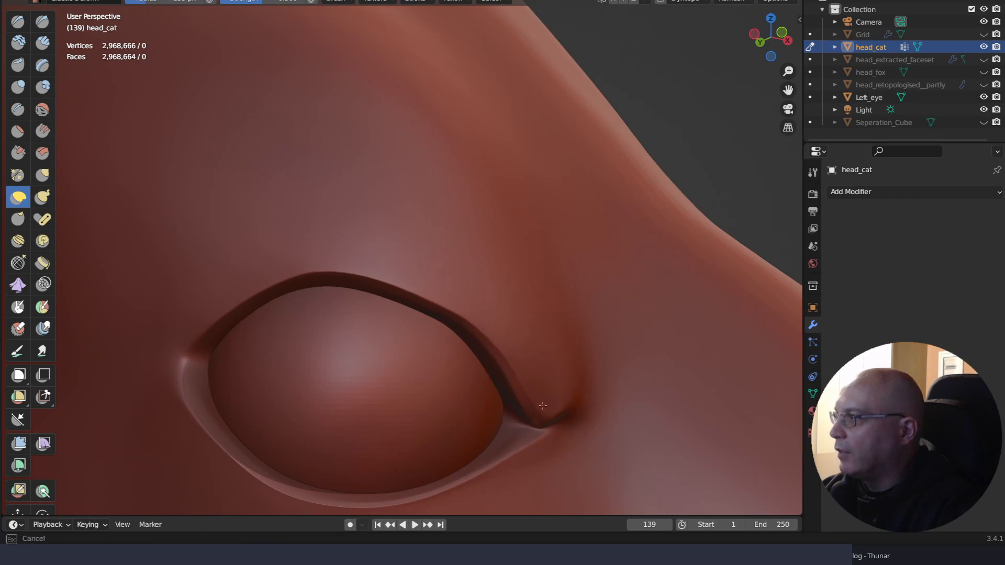
# Adjust the upper eyelid's curve over the eyeball with Elastic Deform from side and front views
pyautogui.moveTo(543, 406)
pyautogui.mouseDown(button='middle')
pyautogui.moveTo(605, 299)
pyautogui.moveTo(620, 309)
pyautogui.moveTo(568, 345)
pyautogui.mouseUp(button='middle')
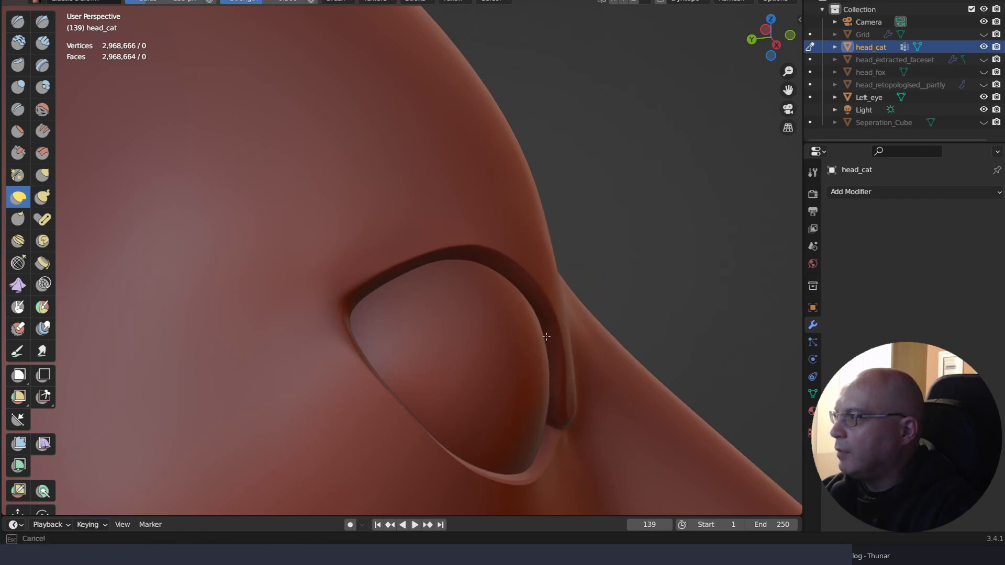
pyautogui.moveTo(532, 308); pyautogui.dragTo(530, 306)
pyautogui.moveTo(437, 414)
pyautogui.mouseDown(button='middle')
pyautogui.moveTo(353, 433)
pyautogui.moveTo(464, 407)
pyautogui.moveTo(533, 353)
pyautogui.mouseUp(button='middle')
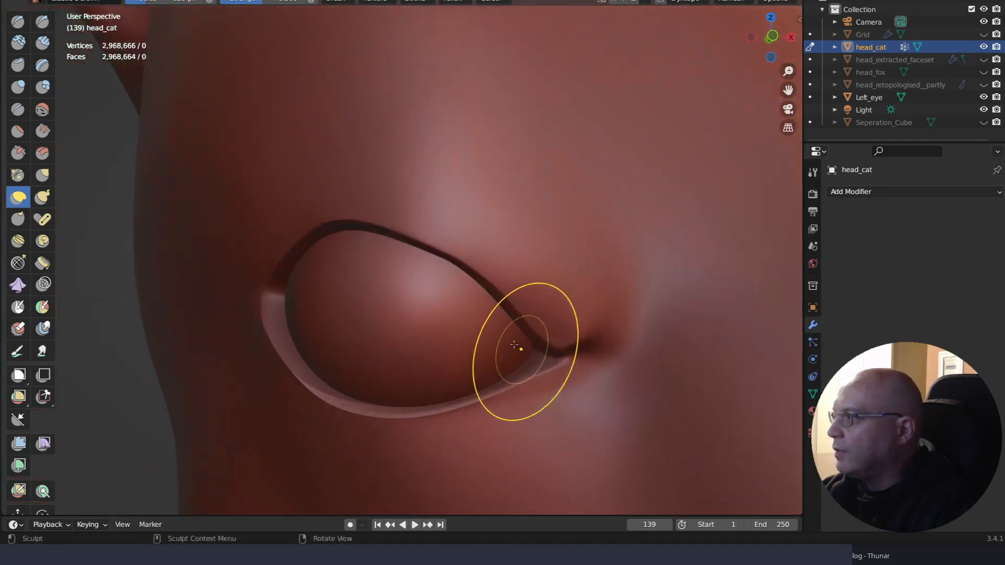
pyautogui.moveTo(445, 239); pyautogui.dragTo(446, 237)
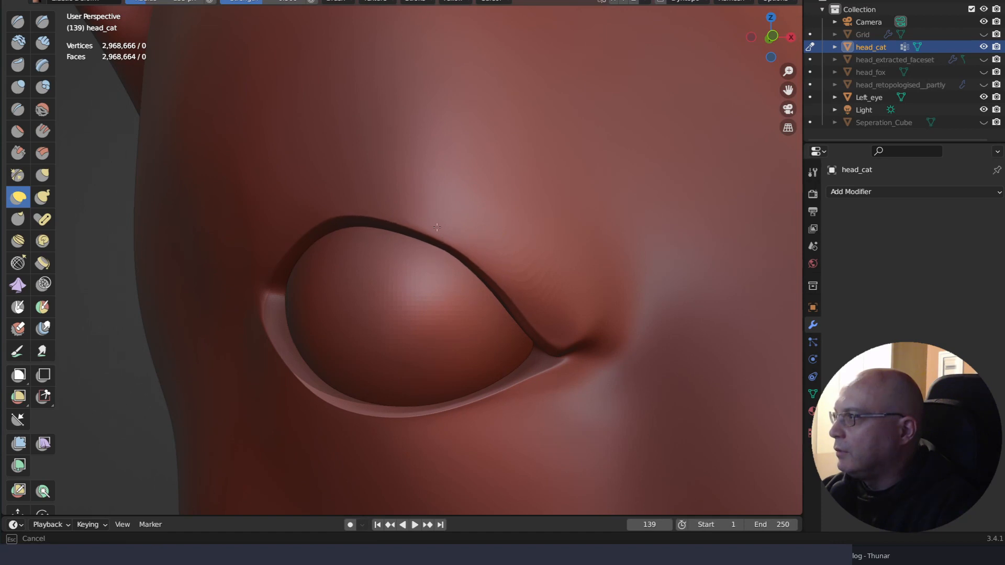
pyautogui.moveTo(509, 232)
pyautogui.mouseDown(button='middle')
pyautogui.moveTo(503, 209)
pyautogui.moveTo(523, 170)
pyautogui.mouseUp(button='middle')
pyautogui.moveTo(535, 273); pyautogui.dragTo(496, 277, button='middle')
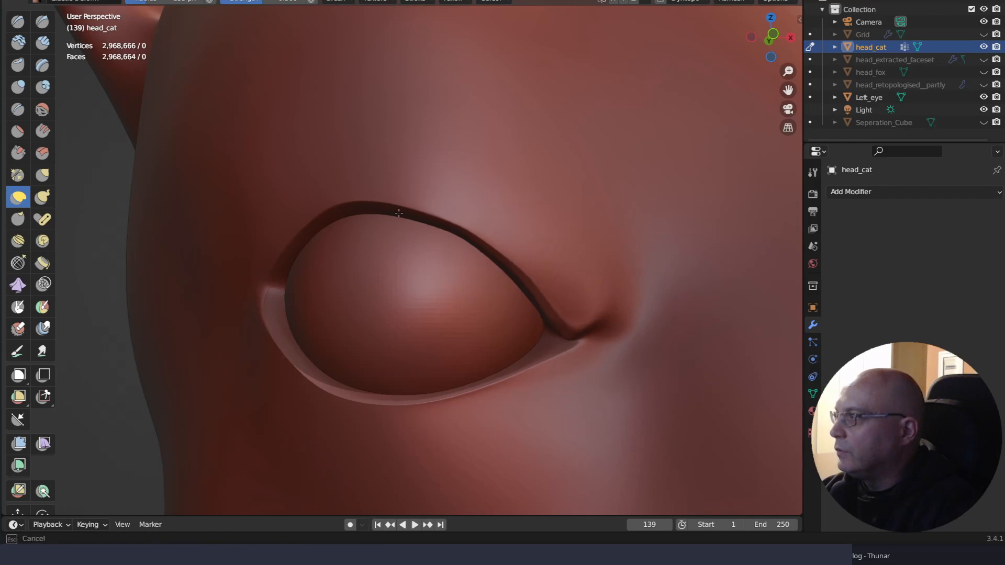
# Check the whole head's shape, and reshape the cheek area below and behind the eye with Elastic Deform
pyautogui.scroll(-8, 547, 249)
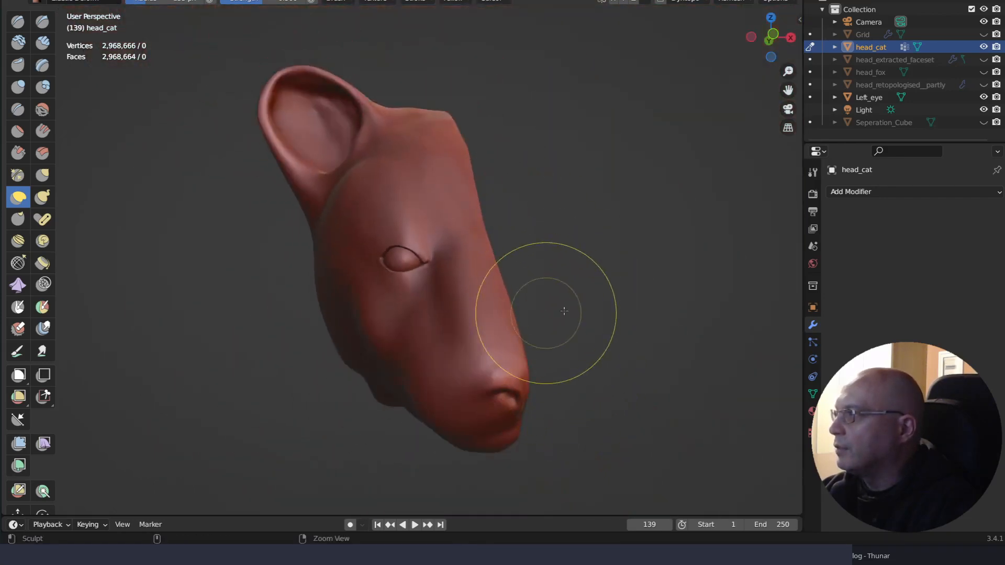
pyautogui.moveTo(564, 311)
pyautogui.mouseDown(button='middle')
pyautogui.moveTo(590, 290)
pyautogui.moveTo(634, 320)
pyautogui.moveTo(518, 332)
pyautogui.moveTo(636, 311)
pyautogui.moveTo(613, 341)
pyautogui.moveTo(597, 312)
pyautogui.moveTo(504, 366)
pyautogui.moveTo(502, 248)
pyautogui.moveTo(500, 310)
pyautogui.moveTo(549, 314)
pyautogui.moveTo(599, 298)
pyautogui.moveTo(604, 325)
pyautogui.mouseUp(button='middle')
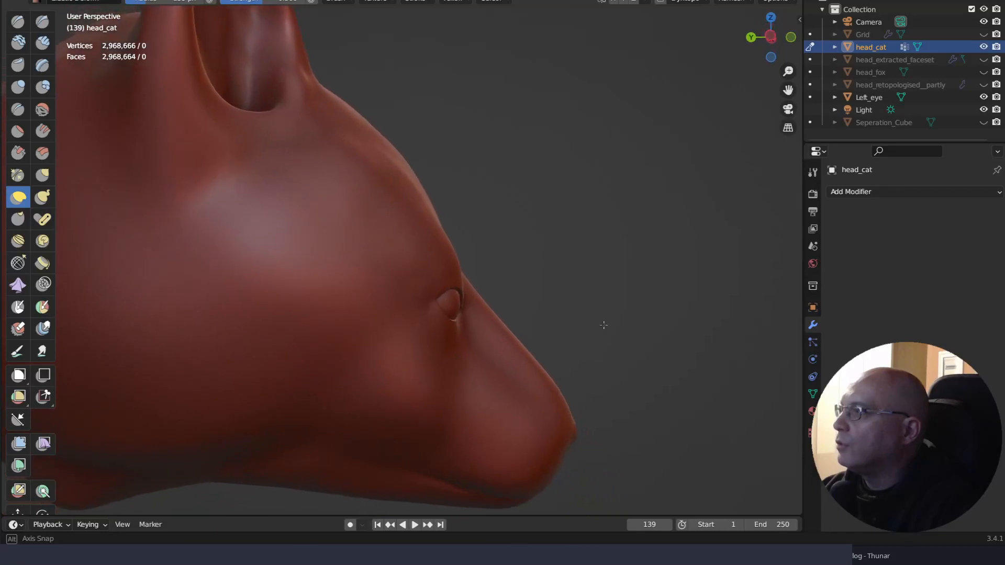
pyautogui.moveTo(603, 325); pyautogui.dragTo(609, 333, button='right')
pyautogui.moveTo(518, 354)
pyautogui.mouseDown(button='right')
pyautogui.moveTo(492, 358)
pyautogui.moveTo(517, 363)
pyautogui.mouseUp(button='right')
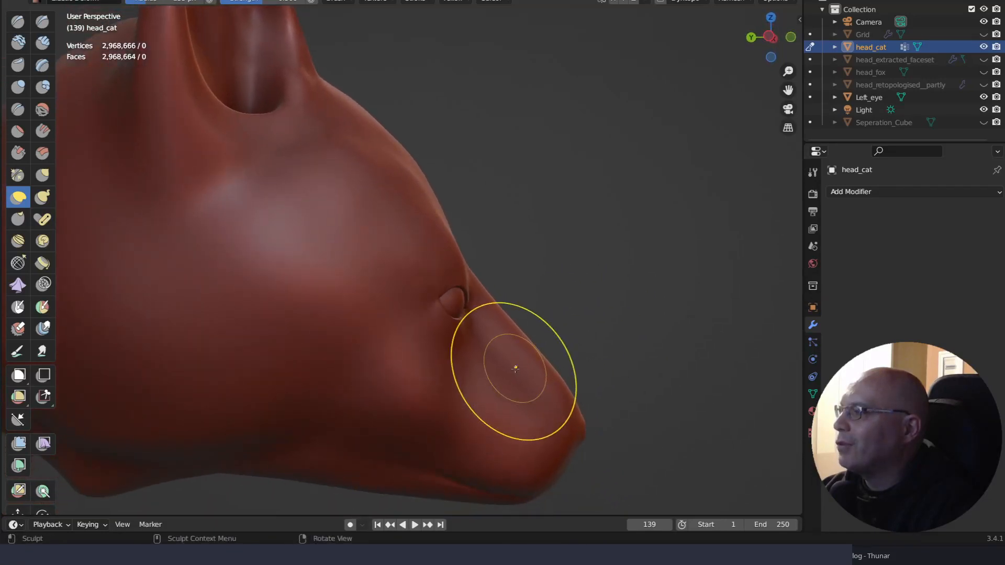
pyautogui.moveTo(515, 369)
pyautogui.keyDown('ctrl'); pyautogui.mouseDown(button='middle')
pyautogui.moveTo(505, 232)
pyautogui.moveTo(513, 355)
pyautogui.mouseUp(button='middle'); pyautogui.keyUp('ctrl')
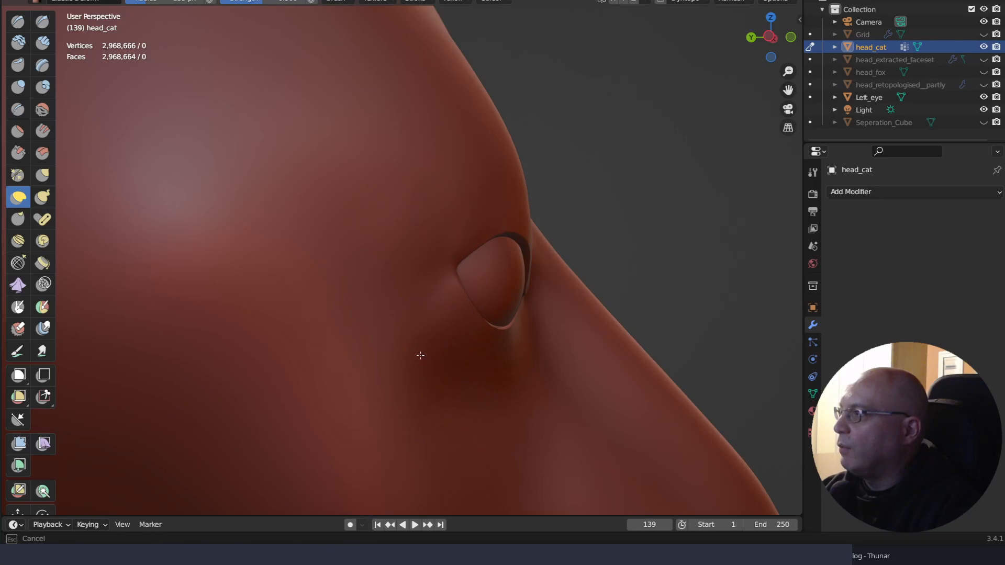
pyautogui.moveTo(421, 356)
pyautogui.mouseDown()
pyautogui.moveTo(499, 346)
pyautogui.moveTo(460, 392)
pyautogui.moveTo(463, 379)
pyautogui.moveTo(415, 381)
pyautogui.mouseUp()
pyautogui.moveTo(404, 370)
pyautogui.mouseDown(button='middle')
pyautogui.moveTo(460, 415)
pyautogui.moveTo(403, 422)
pyautogui.moveTo(386, 392)
pyautogui.moveTo(406, 377)
pyautogui.moveTo(471, 403)
pyautogui.mouseUp(button='middle')
pyautogui.moveTo(516, 419)
pyautogui.mouseDown()
pyautogui.moveTo(487, 448)
pyautogui.moveTo(525, 434)
pyautogui.mouseUp()
pyautogui.moveTo(566, 415)
pyautogui.mouseDown(button='middle')
pyautogui.moveTo(623, 348)
pyautogui.moveTo(621, 378)
pyautogui.mouseUp(button='middle')
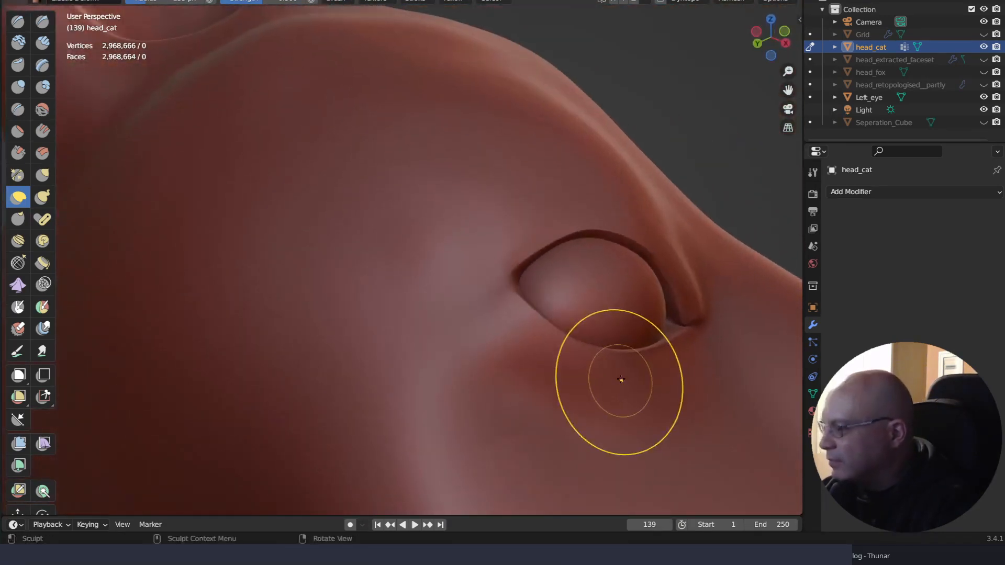
# Reshape the surface just below the lower eyelid from a front angle with Elastic Deform
pyautogui.press('q')
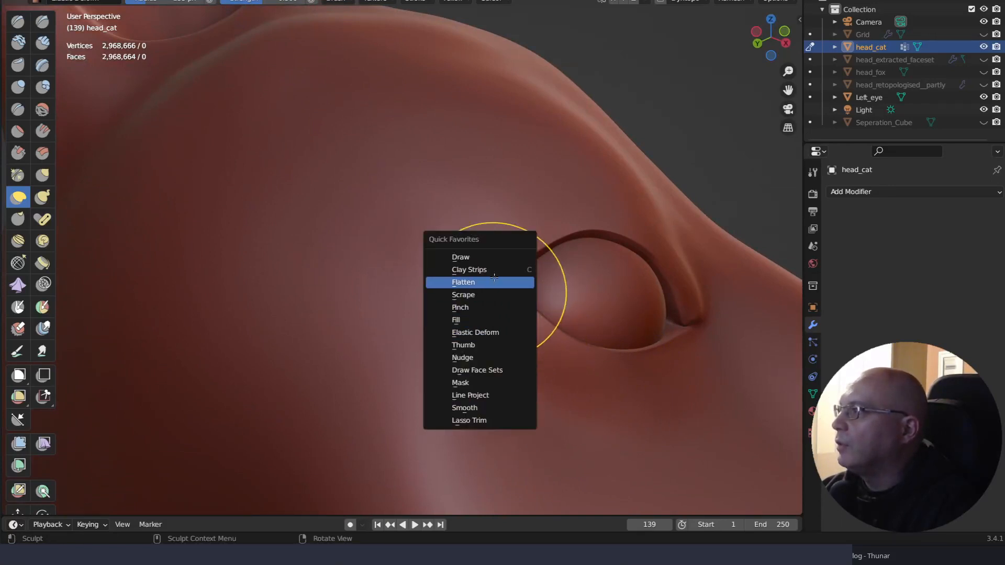
pyautogui.press('c')
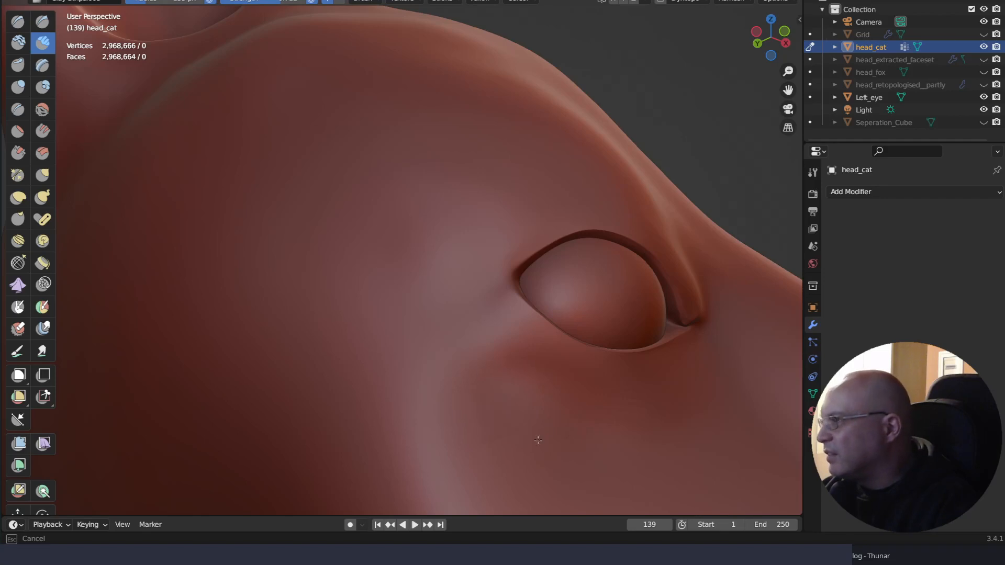
pyautogui.moveTo(544, 455); pyautogui.dragTo(511, 417, button='middle')
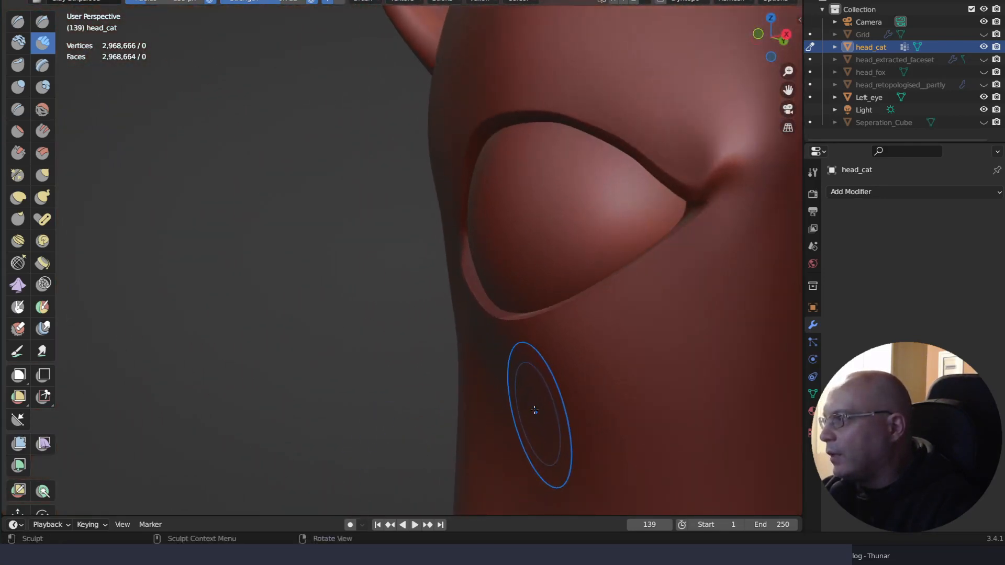
pyautogui.press('q')
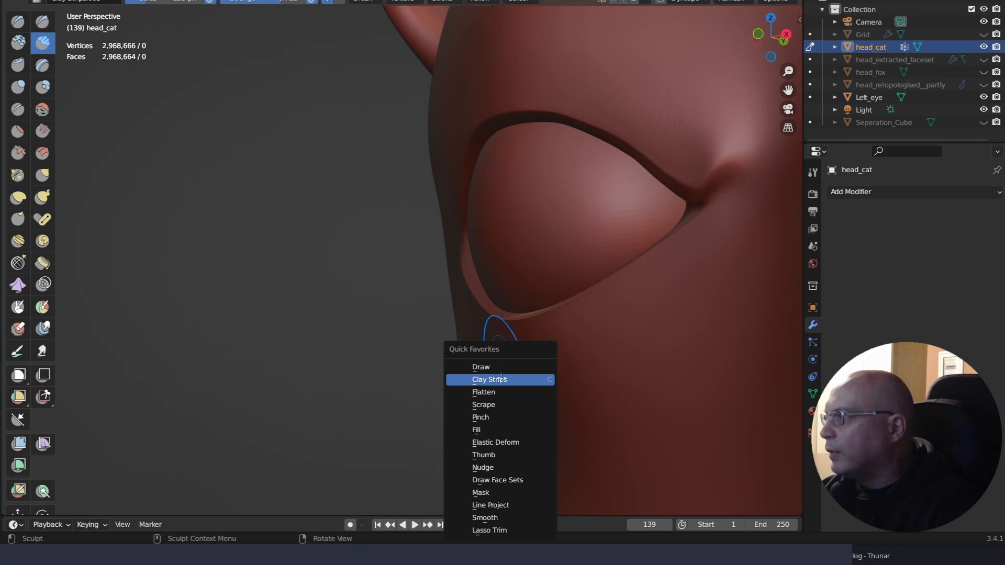
pyautogui.click(525, 440)
pyautogui.moveTo(478, 351); pyautogui.dragTo(471, 355)
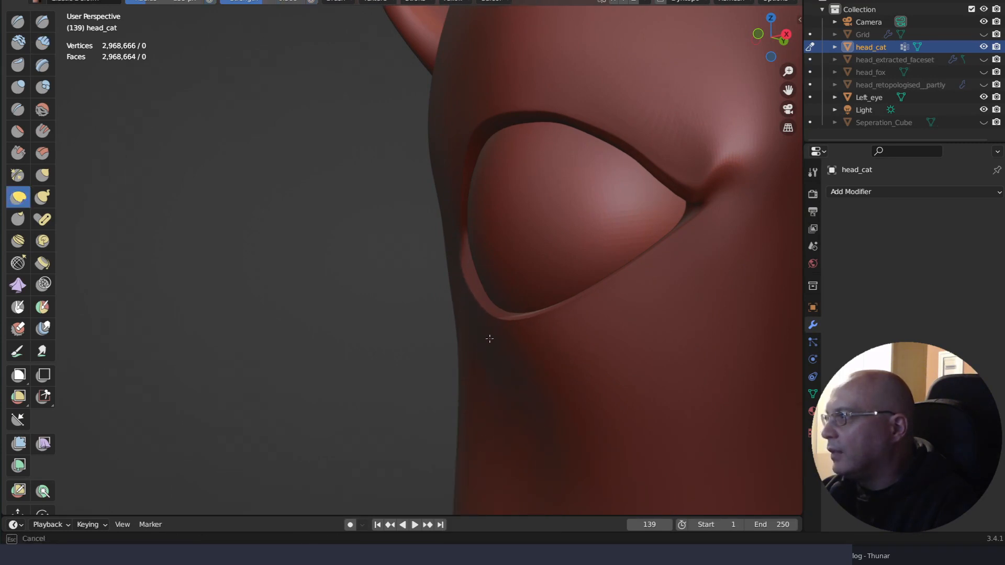
pyautogui.moveTo(490, 339); pyautogui.dragTo(490, 338)
pyautogui.moveTo(542, 382)
pyautogui.keyDown('shift'); pyautogui.mouseDown(button='right')
pyautogui.moveTo(551, 312)
pyautogui.moveTo(646, 272)
pyautogui.moveTo(652, 235)
pyautogui.mouseUp(button='right'); pyautogui.keyUp('shift')
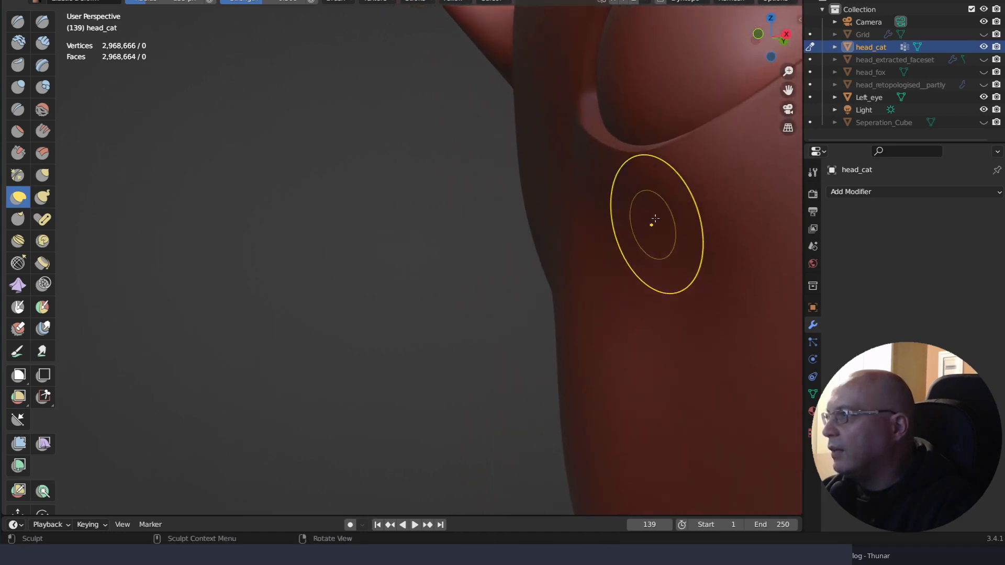
pyautogui.moveTo(653, 199); pyautogui.dragTo(630, 218)
# Adjust the outer part of the lower eyelid's rim against the eyeball with Elastic Deform
pyautogui.moveTo(631, 225)
pyautogui.mouseDown(button='right')
pyautogui.moveTo(630, 317)
pyautogui.moveTo(616, 326)
pyautogui.mouseUp(button='right')
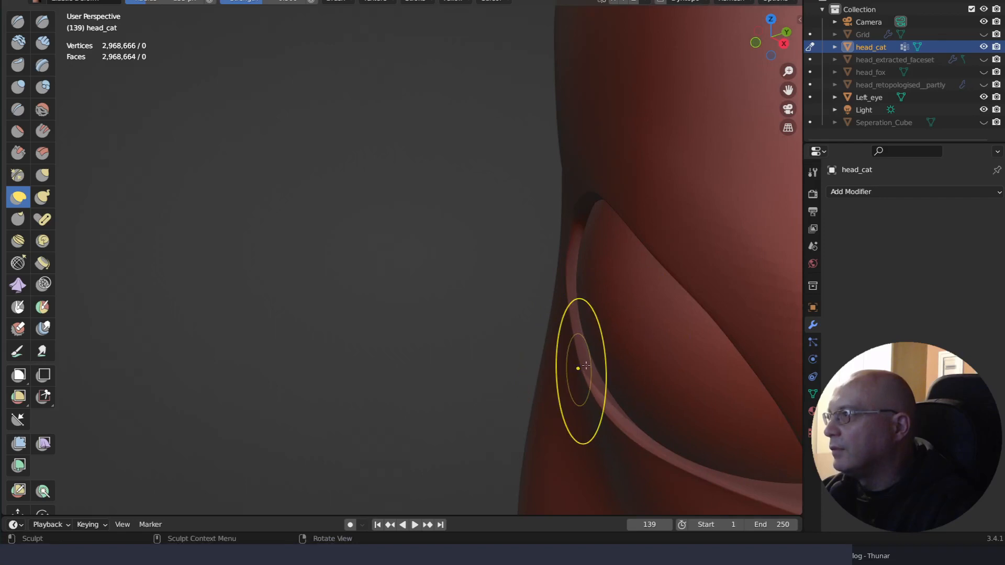
pyautogui.moveTo(585, 365); pyautogui.dragTo(587, 382)
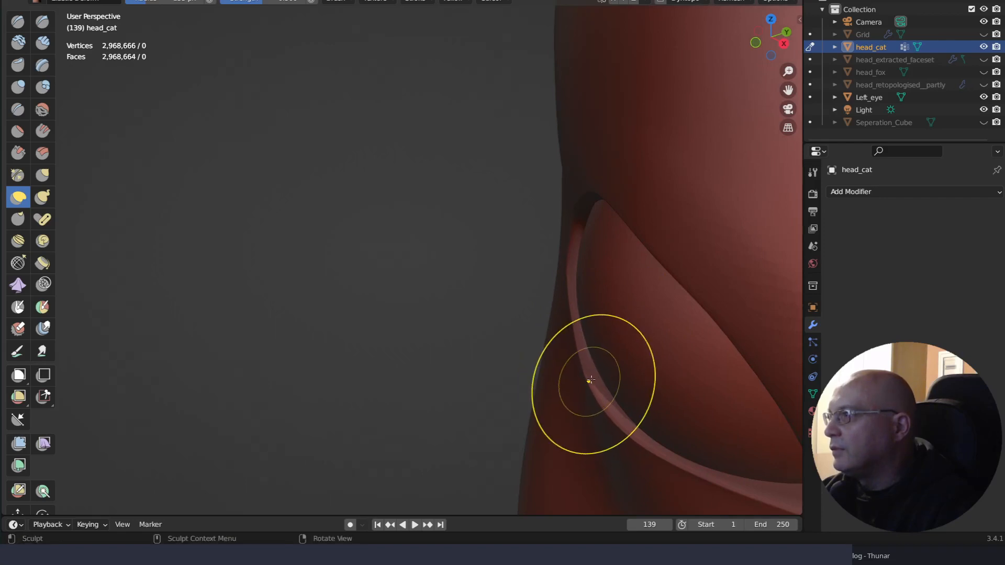
pyautogui.moveTo(588, 382)
pyautogui.mouseDown(button='middle')
pyautogui.moveTo(615, 374)
pyautogui.moveTo(639, 386)
pyautogui.moveTo(746, 385)
pyautogui.moveTo(712, 380)
pyautogui.mouseUp(button='middle')
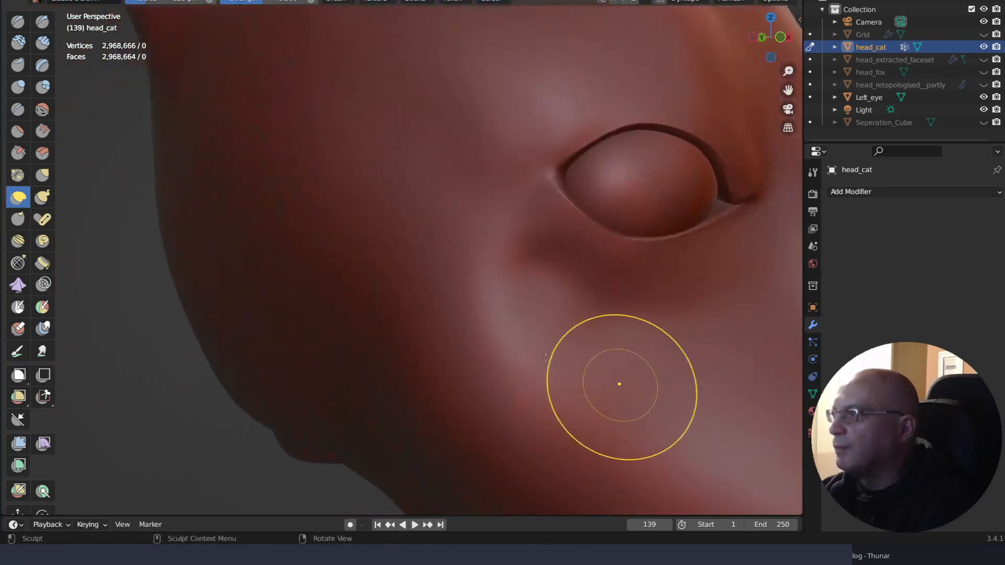
# Fill out the hollow below the lower eyelid with Clay Strips and smooth it into the cheek
pyautogui.press('q')
pyautogui.click(590, 258)
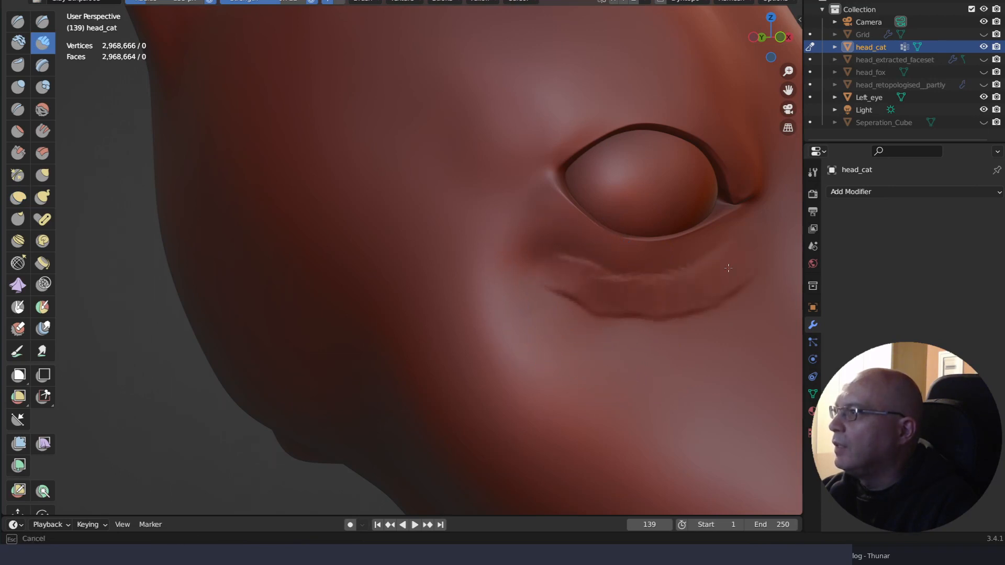
pyautogui.moveTo(570, 273)
pyautogui.mouseDown()
pyautogui.moveTo(610, 287)
pyautogui.moveTo(577, 262)
pyautogui.mouseUp()
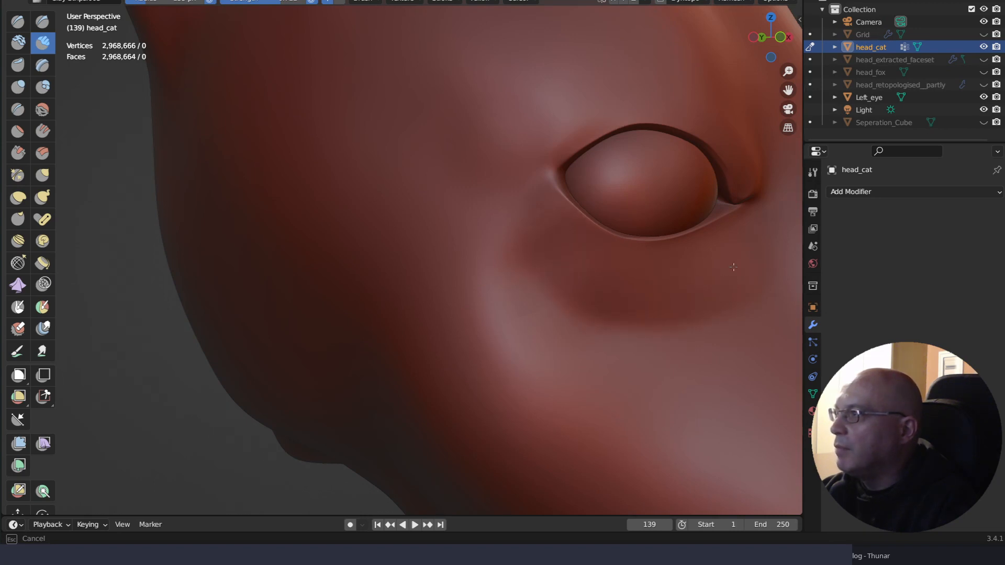
pyautogui.moveTo(675, 323)
pyautogui.mouseDown(button='middle')
pyautogui.moveTo(714, 276)
pyautogui.moveTo(667, 321)
pyautogui.moveTo(675, 327)
pyautogui.moveTo(662, 291)
pyautogui.mouseUp(button='middle')
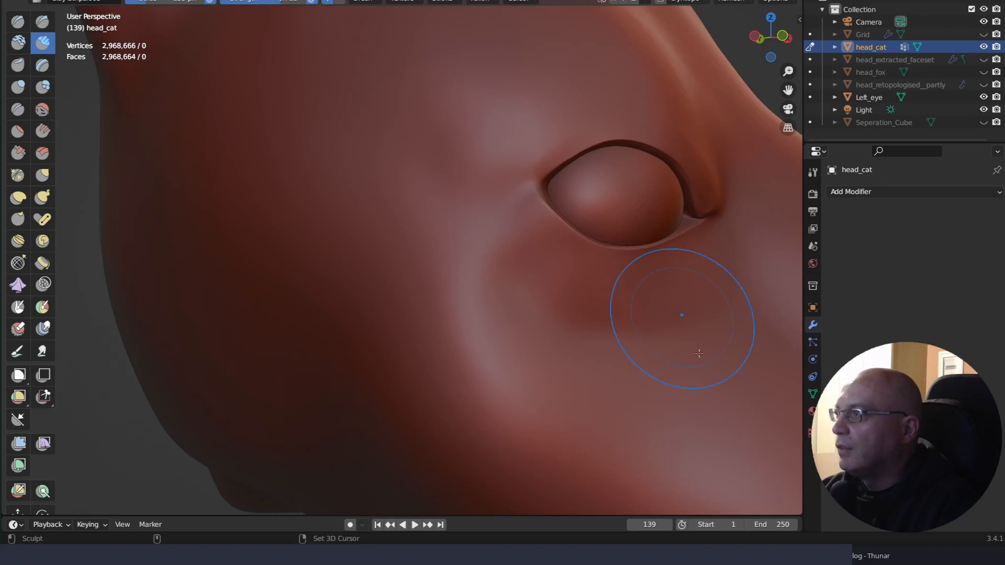
pyautogui.moveTo(699, 353); pyautogui.dragTo(574, 306, button='middle')
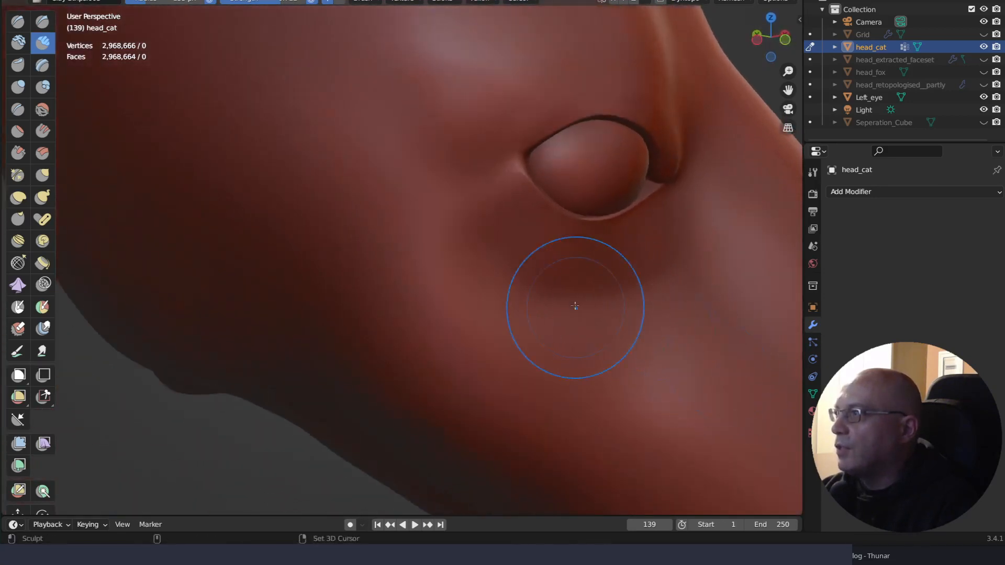
pyautogui.moveTo(583, 309); pyautogui.dragTo(597, 299)
# Pinch a crease along the side of the muzzle, running from below the eye's inner corner towards the nose
pyautogui.moveTo(630, 277)
pyautogui.mouseDown(button='middle')
pyautogui.moveTo(738, 318)
pyautogui.moveTo(728, 337)
pyautogui.moveTo(655, 341)
pyautogui.moveTo(628, 297)
pyautogui.moveTo(673, 304)
pyautogui.moveTo(415, 139)
pyautogui.moveTo(485, 110)
pyautogui.mouseUp(button='middle')
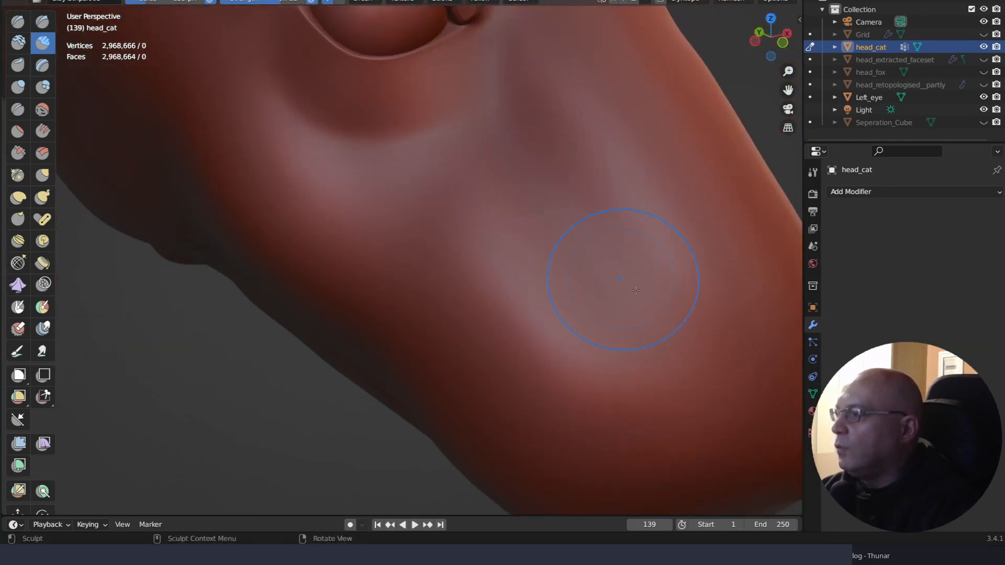
pyautogui.press('q')
pyautogui.click(556, 226)
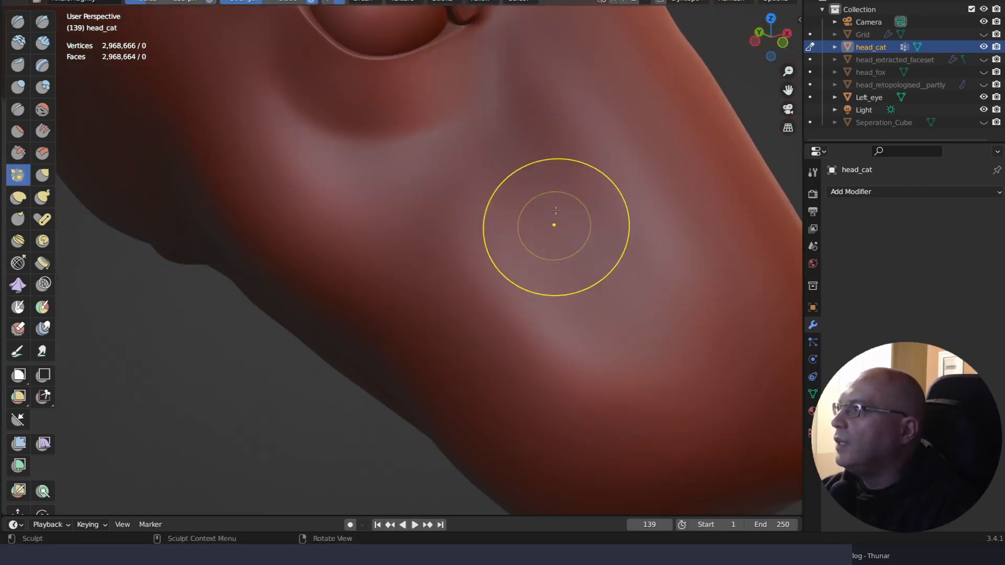
pyautogui.moveTo(496, 90); pyautogui.dragTo(581, 234)
pyautogui.moveTo(581, 234); pyautogui.dragTo(541, 159)
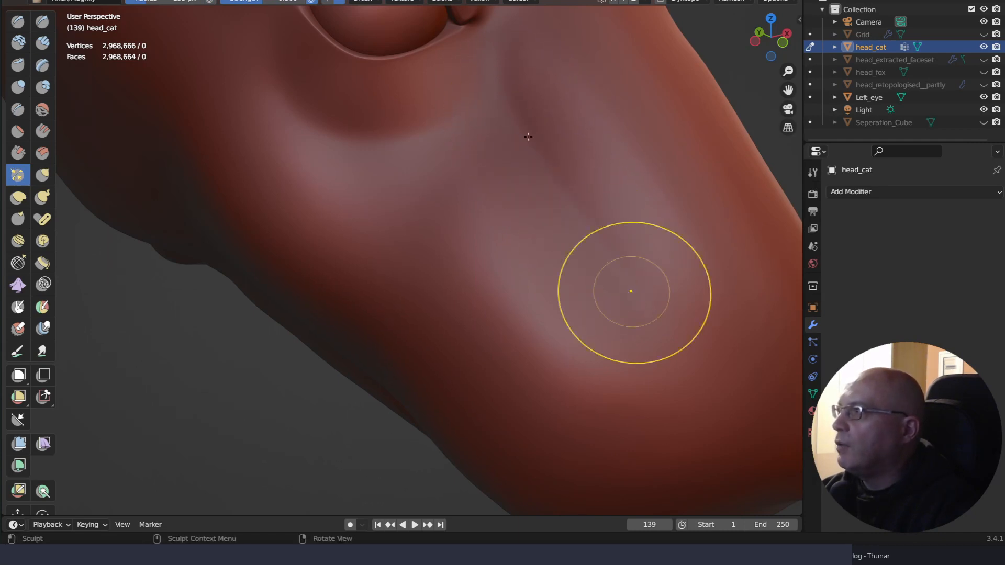
pyautogui.moveTo(659, 347)
pyautogui.mouseDown(button='middle')
pyautogui.moveTo(720, 204)
pyautogui.moveTo(518, 116)
pyautogui.mouseUp(button='middle')
pyautogui.moveTo(544, 98); pyautogui.dragTo(528, 77)
# Sharpen the edge between the muzzle's side and the nose bridge with the Pinch brush
pyautogui.moveTo(528, 79); pyautogui.dragTo(587, 147, button='middle')
pyautogui.moveTo(584, 37); pyautogui.dragTo(573, 24)
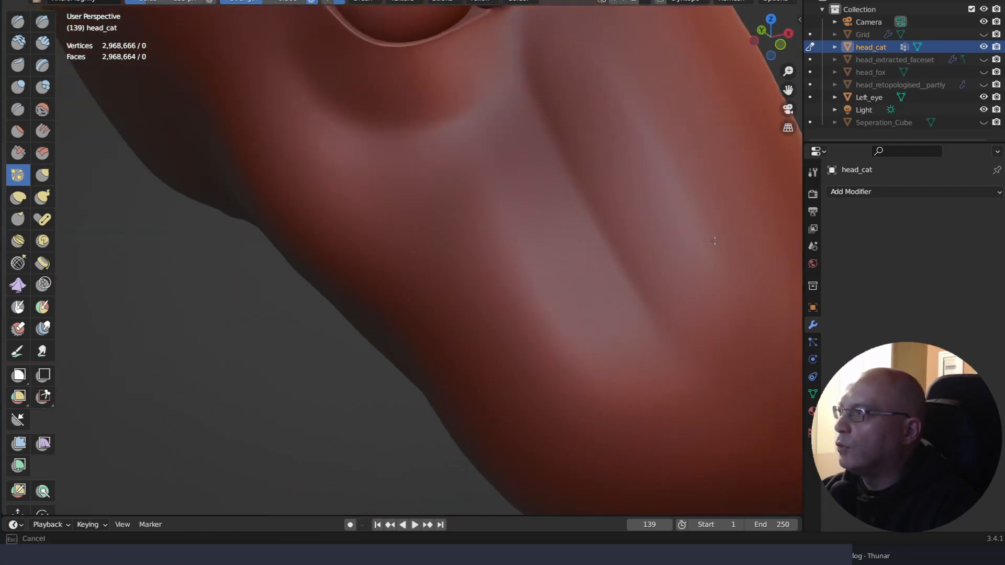
pyautogui.moveTo(714, 241); pyautogui.dragTo(724, 257)
pyautogui.moveTo(726, 259); pyautogui.dragTo(754, 321)
pyautogui.moveTo(665, 170); pyautogui.dragTo(661, 154)
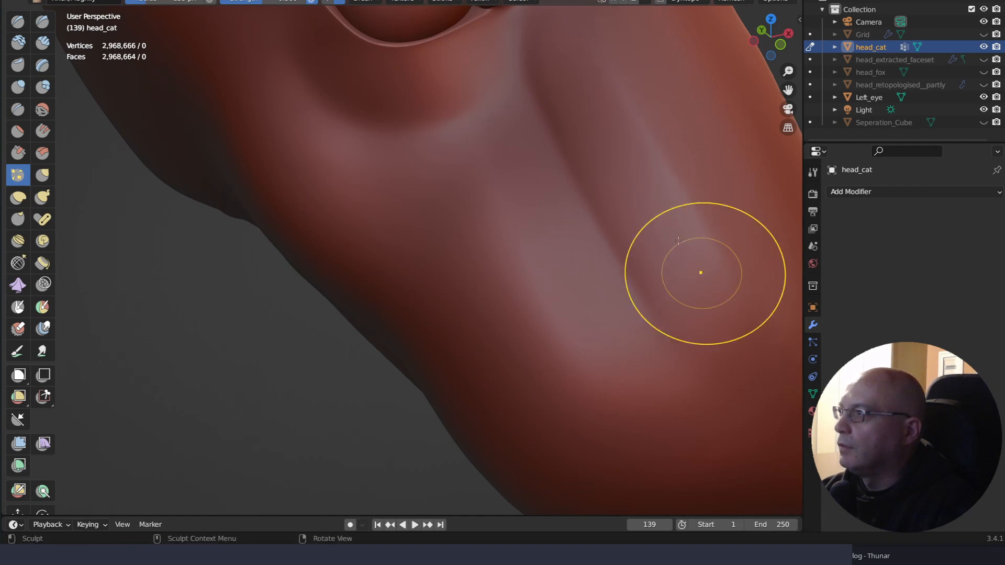
# Extend the pinched edges along the muzzle down to the nose tip and refine the nose bridge
pyautogui.keyDown('ctrl'); pyautogui.moveTo(688, 222); pyautogui.dragTo(712, 406, button='middle'); pyautogui.keyUp('ctrl')
pyautogui.moveTo(638, 183)
pyautogui.mouseDown(button='middle')
pyautogui.moveTo(698, 220)
pyautogui.moveTo(697, 253)
pyautogui.moveTo(705, 233)
pyautogui.moveTo(709, 253)
pyautogui.moveTo(668, 247)
pyautogui.moveTo(666, 197)
pyautogui.moveTo(654, 225)
pyautogui.mouseUp(button='middle')
pyautogui.moveTo(492, 190)
pyautogui.mouseDown()
pyautogui.moveTo(455, 170)
pyautogui.moveTo(490, 208)
pyautogui.moveTo(502, 288)
pyautogui.moveTo(544, 321)
pyautogui.mouseUp()
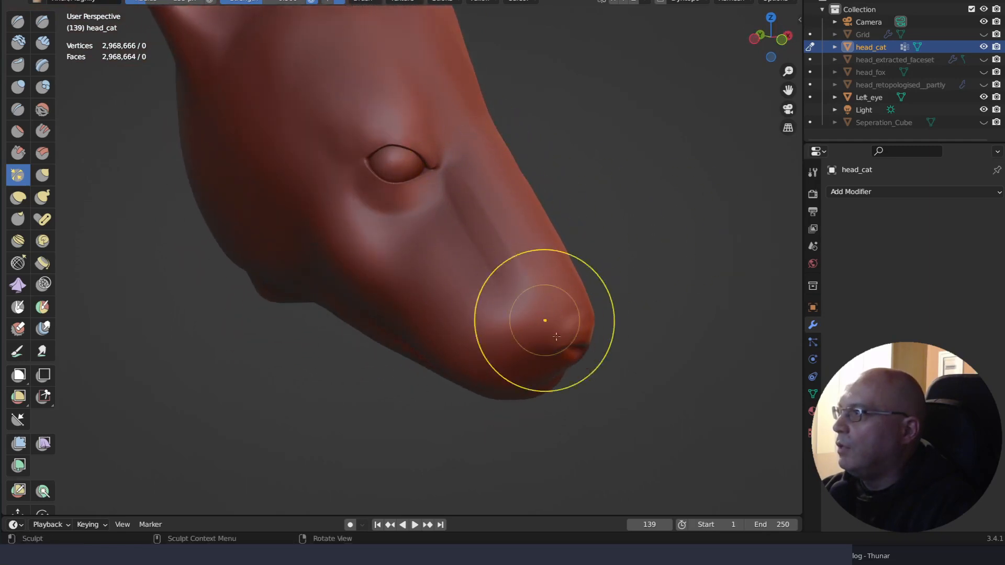
pyautogui.moveTo(646, 363)
pyautogui.mouseDown(button='middle')
pyautogui.moveTo(680, 207)
pyautogui.moveTo(699, 240)
pyautogui.moveTo(685, 252)
pyautogui.mouseUp(button='middle')
pyautogui.moveTo(638, 317)
pyautogui.keyDown('ctrl'); pyautogui.mouseDown(button='middle')
pyautogui.moveTo(645, 264)
pyautogui.moveTo(632, 207)
pyautogui.moveTo(591, 288)
pyautogui.mouseUp(button='middle'); pyautogui.keyUp('ctrl')
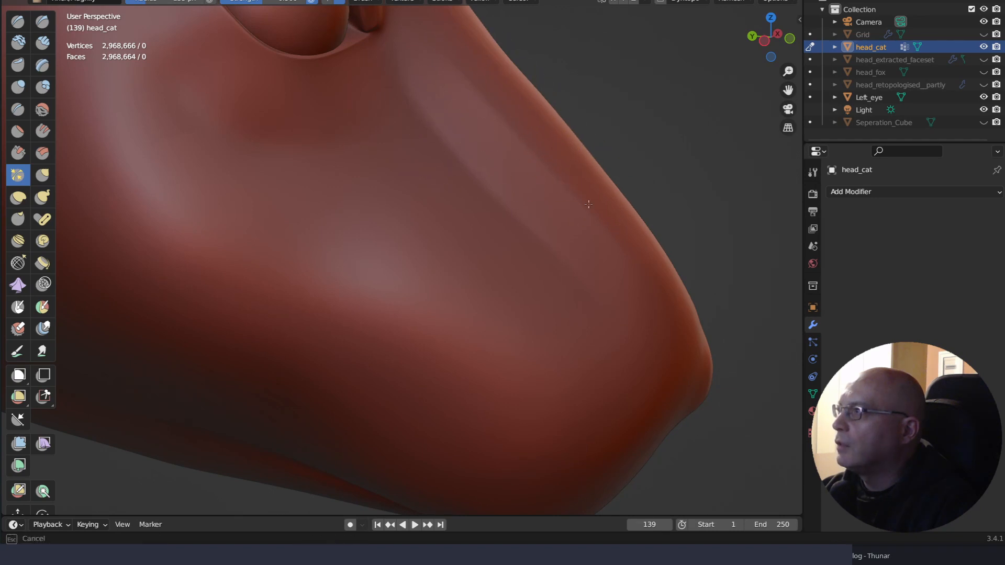
pyautogui.moveTo(589, 204)
pyautogui.mouseDown()
pyautogui.moveTo(634, 273)
pyautogui.moveTo(499, 197)
pyautogui.mouseUp()
# Switch to the Clay Strips brush and examine the muzzle and whole head from front, side and low angles
pyautogui.press('q')
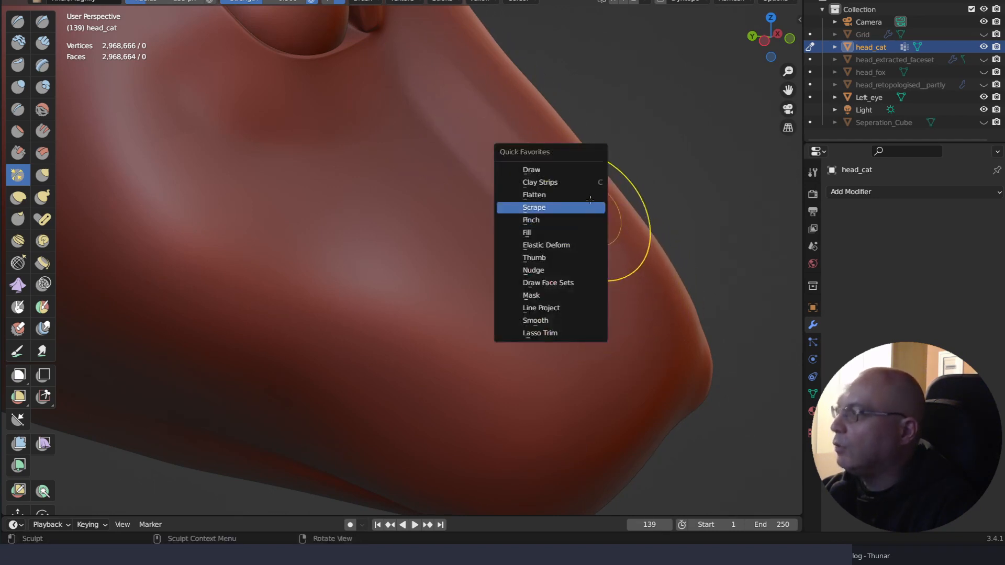
pyautogui.click(570, 169)
pyautogui.press('q')
pyautogui.click(570, 209)
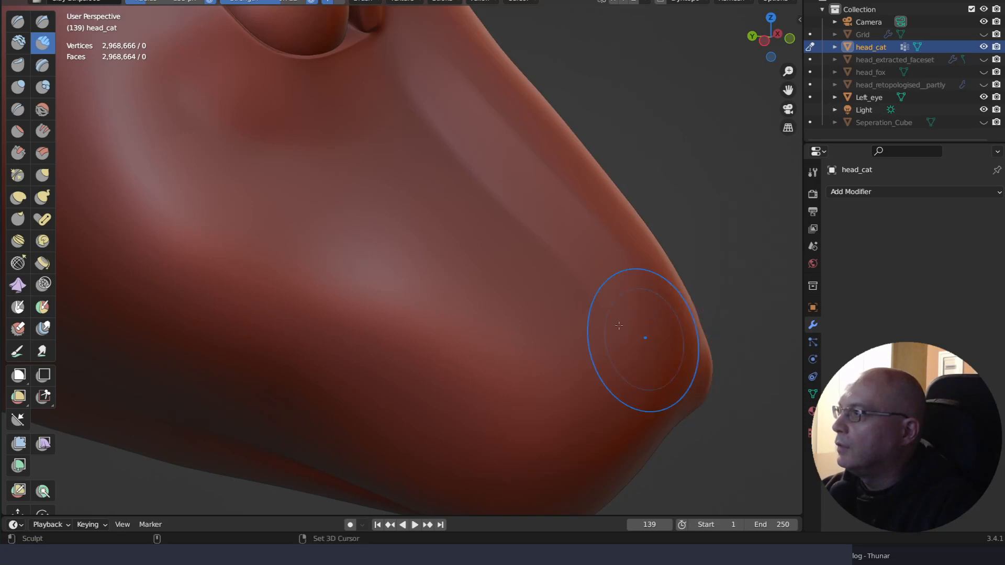
pyautogui.moveTo(622, 306)
pyautogui.mouseDown(button='middle')
pyautogui.moveTo(662, 321)
pyautogui.moveTo(596, 329)
pyautogui.moveTo(546, 306)
pyautogui.mouseUp(button='middle')
pyautogui.moveTo(545, 306)
pyautogui.mouseDown(button='right')
pyautogui.moveTo(601, 297)
pyautogui.moveTo(576, 314)
pyautogui.mouseUp(button='right')
pyautogui.scroll(-3, 576, 314)
pyautogui.moveTo(638, 335)
pyautogui.mouseDown(button='middle')
pyautogui.moveTo(639, 391)
pyautogui.moveTo(618, 361)
pyautogui.moveTo(565, 331)
pyautogui.moveTo(531, 341)
pyautogui.moveTo(544, 353)
pyautogui.moveTo(531, 319)
pyautogui.mouseUp(button='middle')
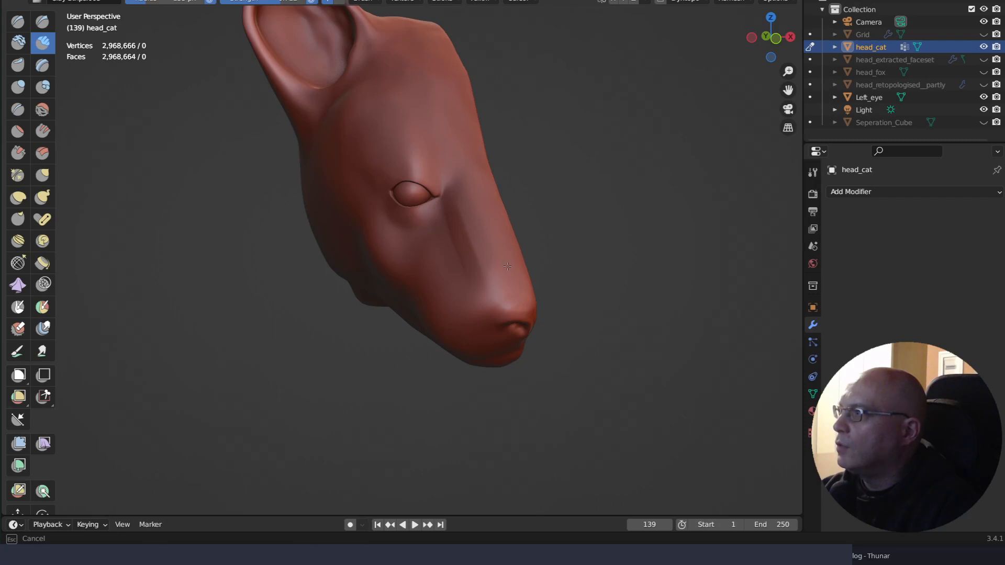
pyautogui.moveTo(508, 267)
pyautogui.mouseDown(button='middle')
pyautogui.moveTo(576, 251)
pyautogui.moveTo(670, 195)
pyautogui.moveTo(653, 303)
pyautogui.mouseUp(button='middle')
pyautogui.scroll(4, 644, 241)
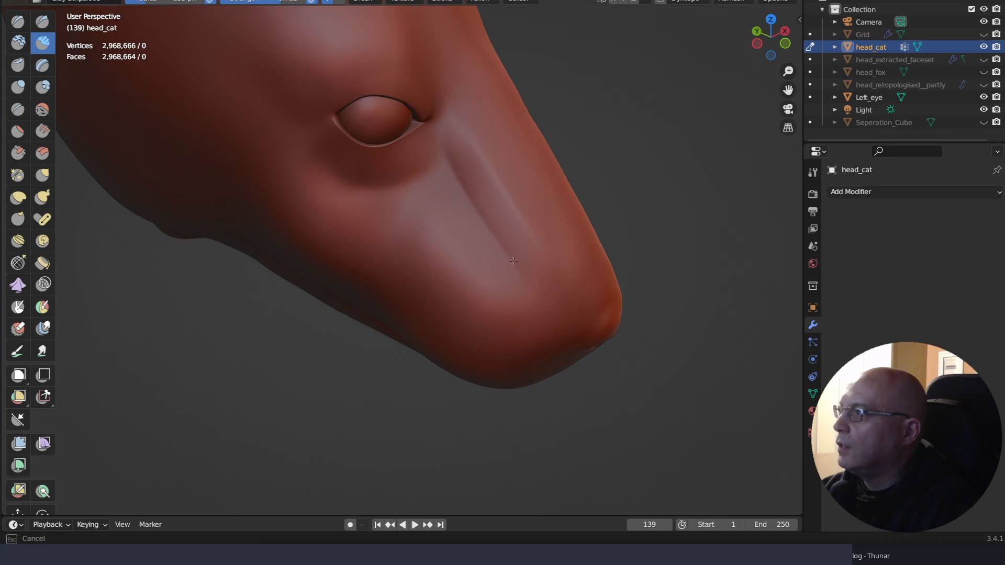
pyautogui.scroll(2, 602, 303)
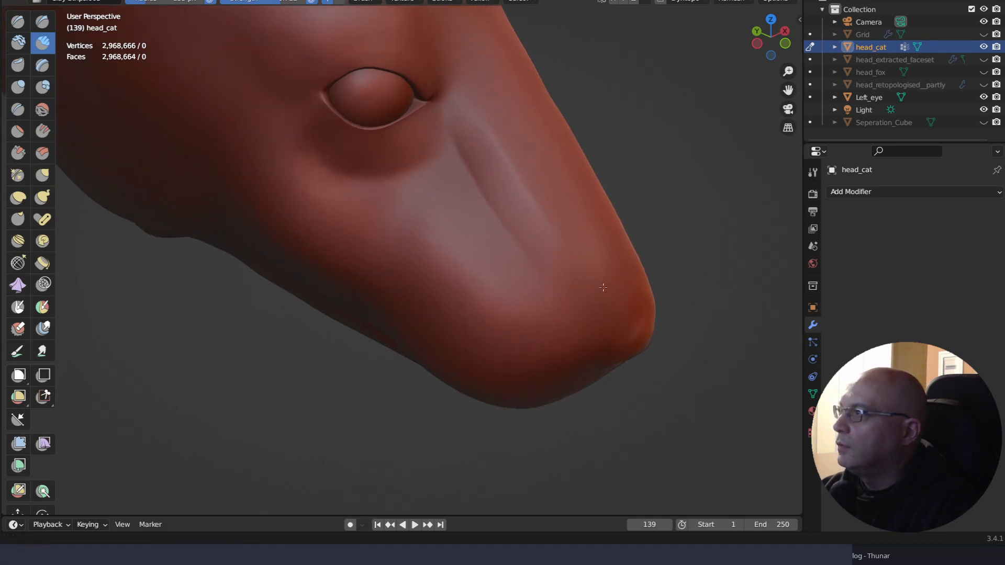
pyautogui.moveTo(693, 361)
pyautogui.mouseDown(button='right')
pyautogui.moveTo(673, 234)
pyautogui.moveTo(681, 246)
pyautogui.moveTo(623, 335)
pyautogui.moveTo(648, 316)
pyautogui.moveTo(680, 218)
pyautogui.moveTo(704, 252)
pyautogui.mouseUp(button='right')
pyautogui.scroll(-3, 649, 318)
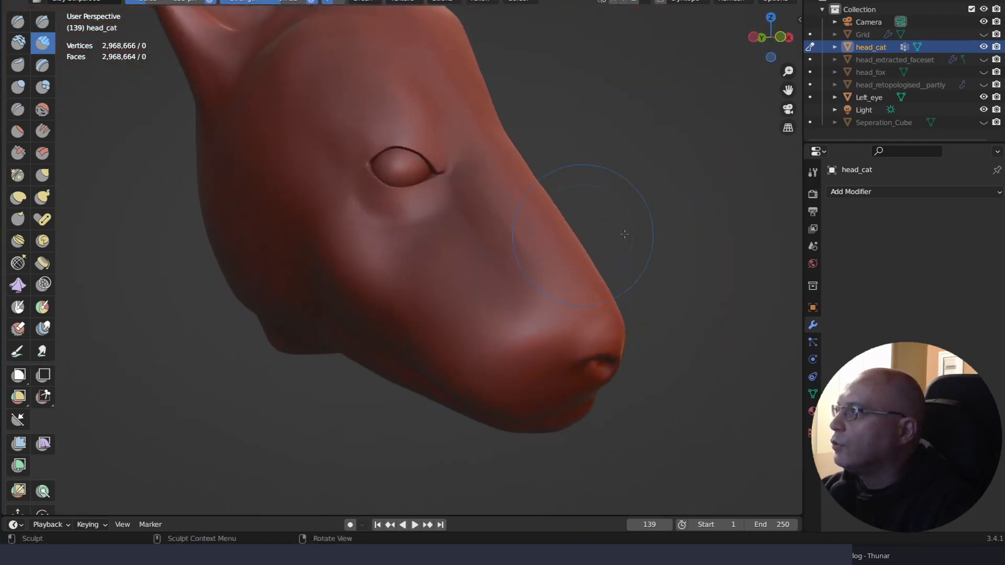
pyautogui.moveTo(625, 233); pyautogui.dragTo(576, 213, button='right')
pyautogui.scroll(-4, 649, 243)
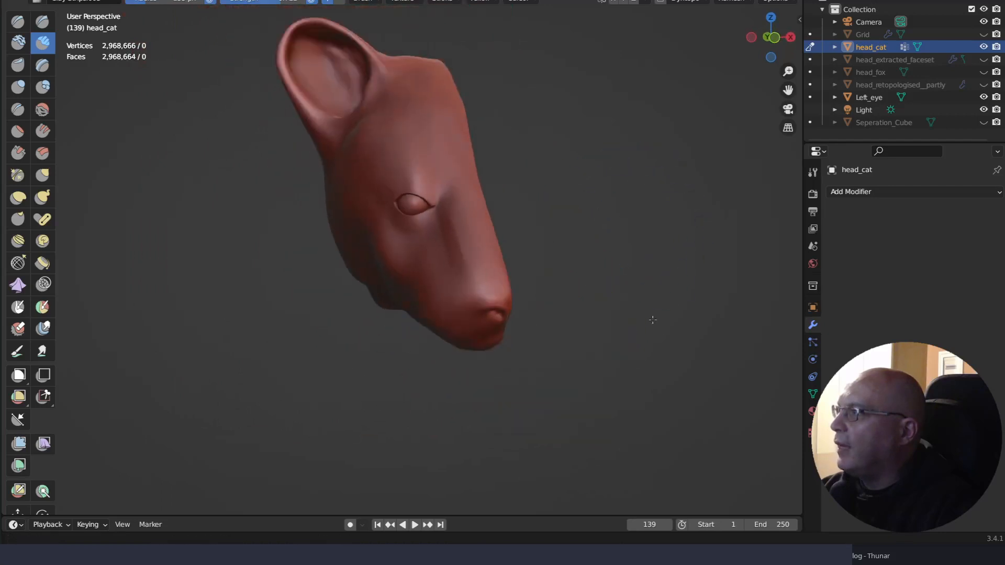
pyautogui.moveTo(650, 243); pyautogui.dragTo(640, 233, button='middle')
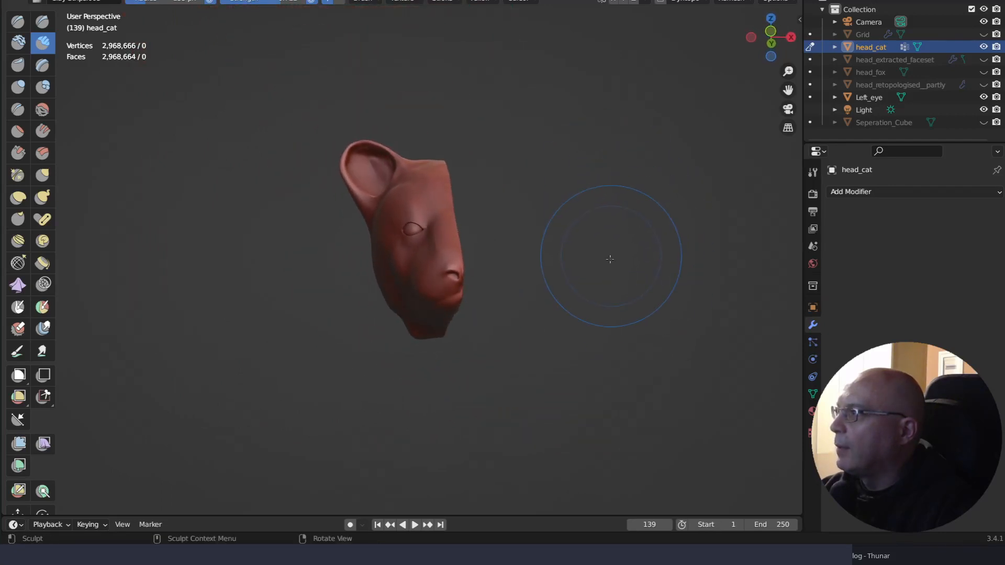
pyautogui.moveTo(601, 298); pyautogui.dragTo(661, 293, button='middle')
pyautogui.moveTo(662, 293); pyautogui.dragTo(673, 291, button='right')
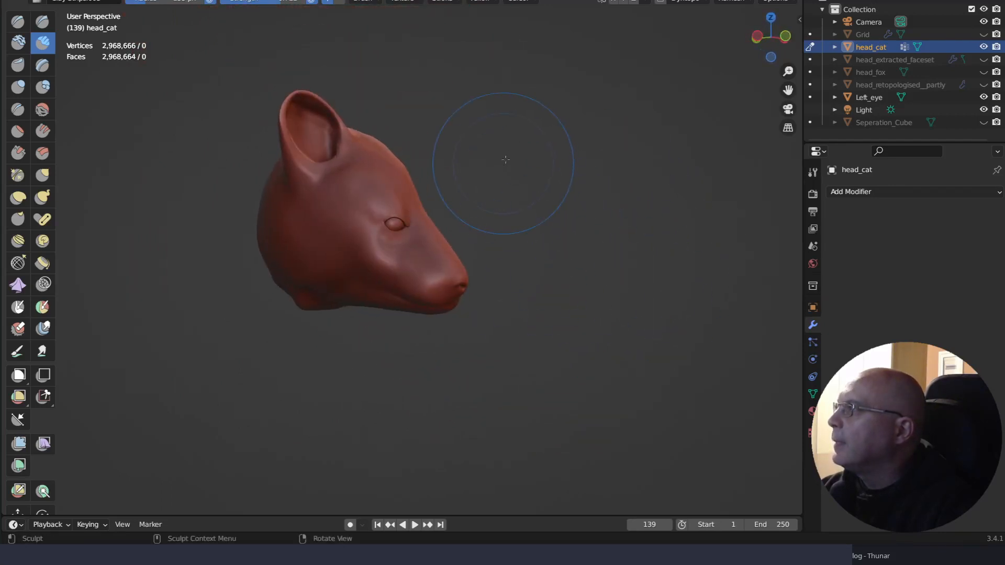
# Widen and round the upper part of the ear's rim with Elastic Deform
pyautogui.keyDown('shift'); pyautogui.moveTo(545, 185); pyautogui.dragTo(627, 309, button='right'); pyautogui.keyUp('shift')
pyautogui.keyDown('ctrl'); pyautogui.moveTo(470, 171); pyautogui.dragTo(493, 268, button='right'); pyautogui.keyUp('ctrl')
pyautogui.moveTo(502, 283); pyautogui.dragTo(460, 288, button='middle')
pyautogui.moveTo(441, 296); pyautogui.dragTo(406, 308, button='middle')
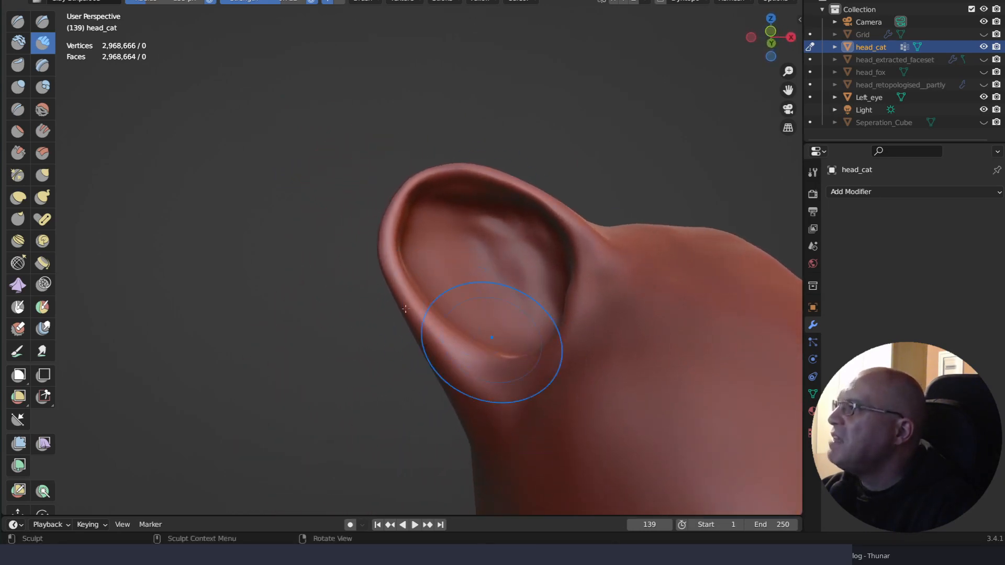
pyautogui.moveTo(437, 194); pyautogui.dragTo(471, 245, button='middle')
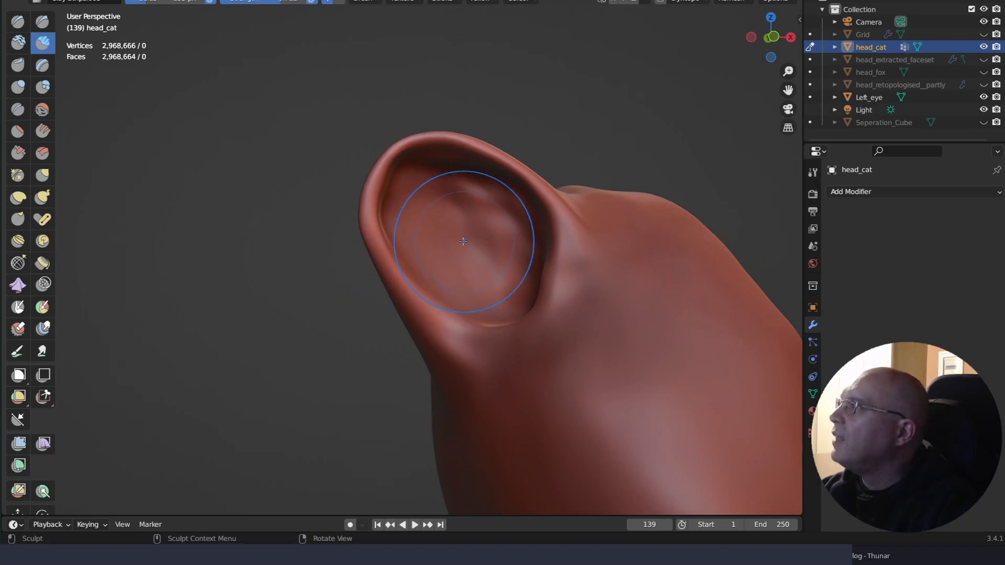
pyautogui.press('q')
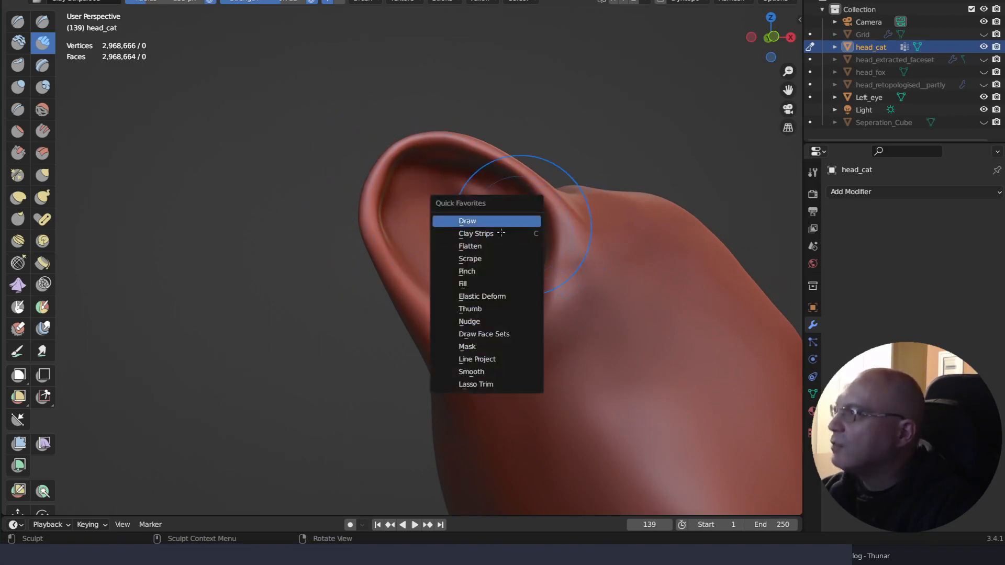
pyautogui.click(511, 296)
pyautogui.moveTo(397, 157)
pyautogui.mouseDown()
pyautogui.moveTo(370, 197)
pyautogui.moveTo(364, 184)
pyautogui.moveTo(382, 189)
pyautogui.mouseUp()
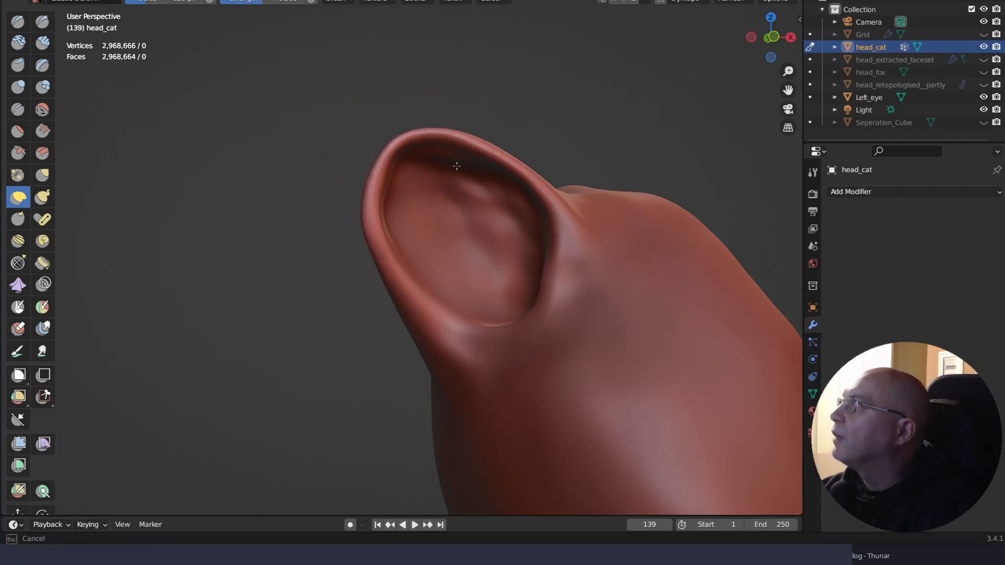
pyautogui.moveTo(457, 166)
pyautogui.mouseDown()
pyautogui.moveTo(485, 124)
pyautogui.moveTo(513, 128)
pyautogui.mouseUp()
pyautogui.moveTo(441, 144); pyautogui.dragTo(448, 120)
pyautogui.moveTo(539, 169); pyautogui.dragTo(553, 157)
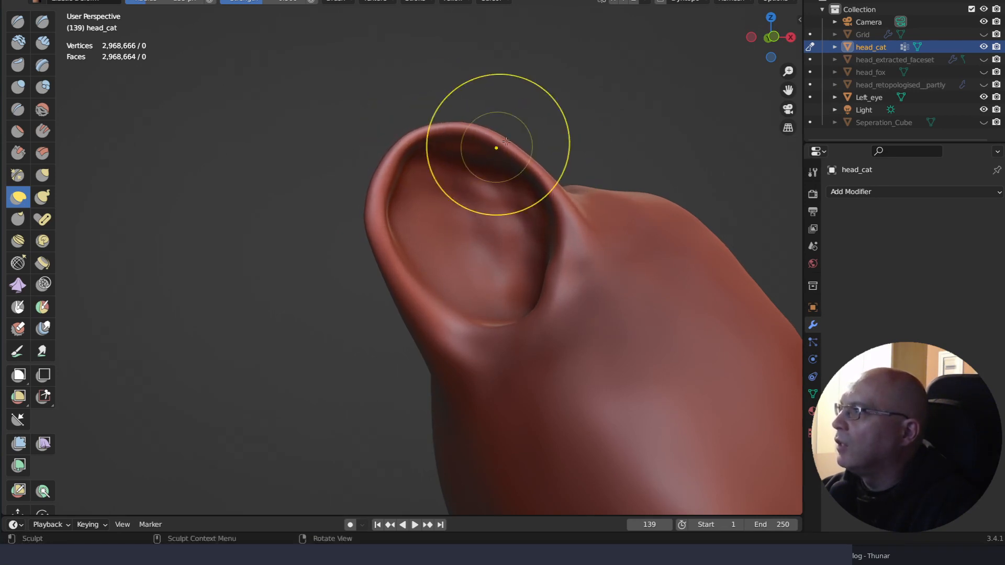
pyautogui.moveTo(496, 147)
pyautogui.mouseDown()
pyautogui.moveTo(530, 138)
pyautogui.moveTo(526, 150)
pyautogui.mouseUp()
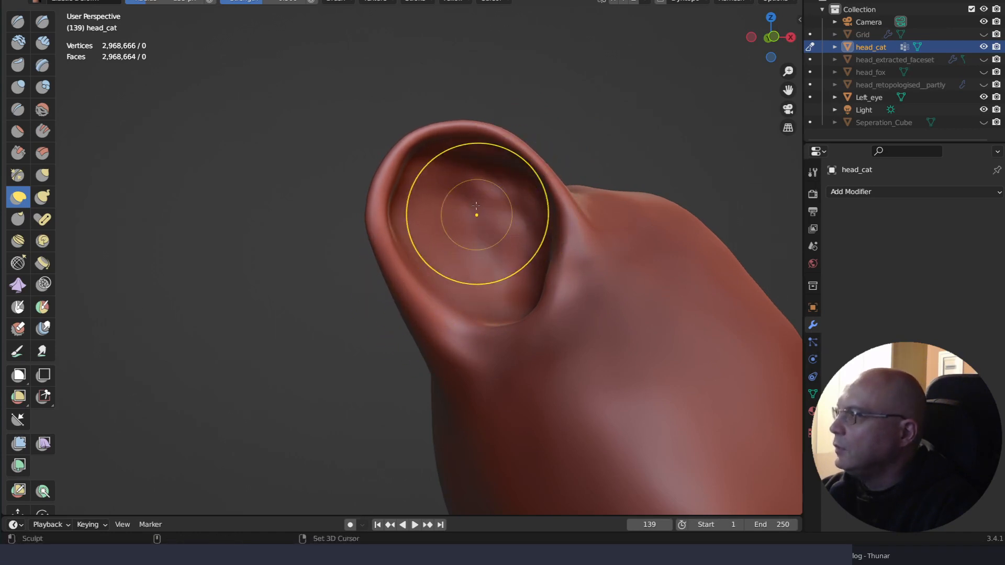
pyautogui.keyDown('shift'); pyautogui.moveTo(478, 214); pyautogui.dragTo(475, 203, button='right'); pyautogui.keyUp('shift')
pyautogui.moveTo(489, 245)
pyautogui.keyDown('ctrl'); pyautogui.mouseDown(button='right')
pyautogui.moveTo(457, 146)
pyautogui.moveTo(544, 352)
pyautogui.mouseUp(button='right'); pyautogui.keyUp('ctrl')
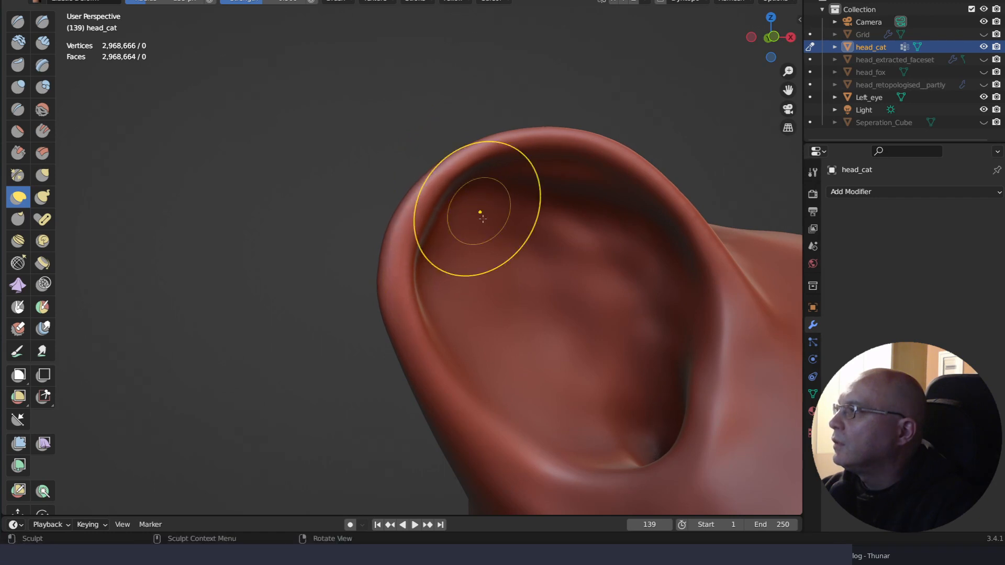
# Reshape the upper outer rim of the cat's ear with the Elastic Deform brush
pyautogui.keyDown('ctrl'); pyautogui.moveTo(478, 213); pyautogui.dragTo(460, 201, button='right'); pyautogui.keyUp('ctrl')
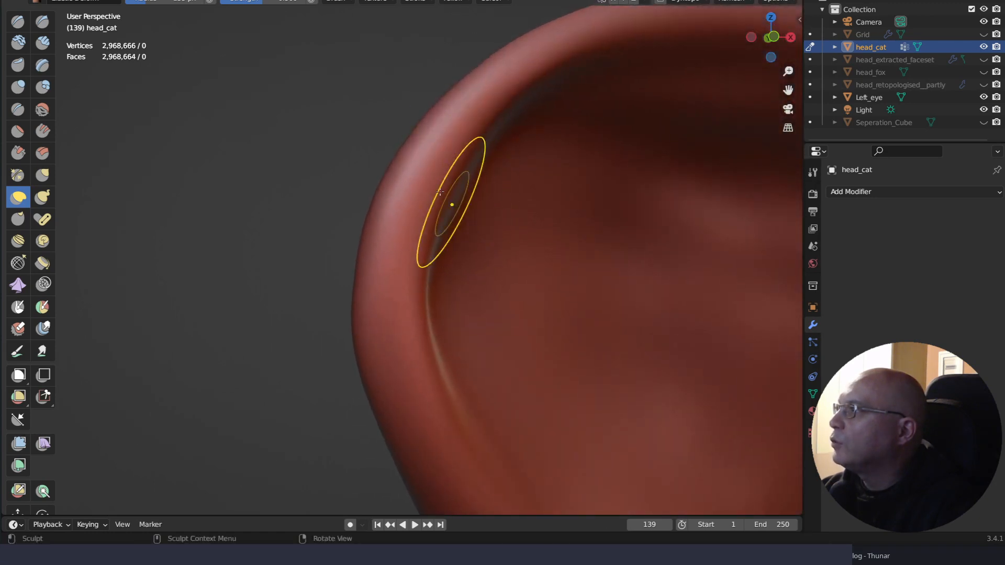
pyautogui.moveTo(441, 192); pyautogui.dragTo(434, 183)
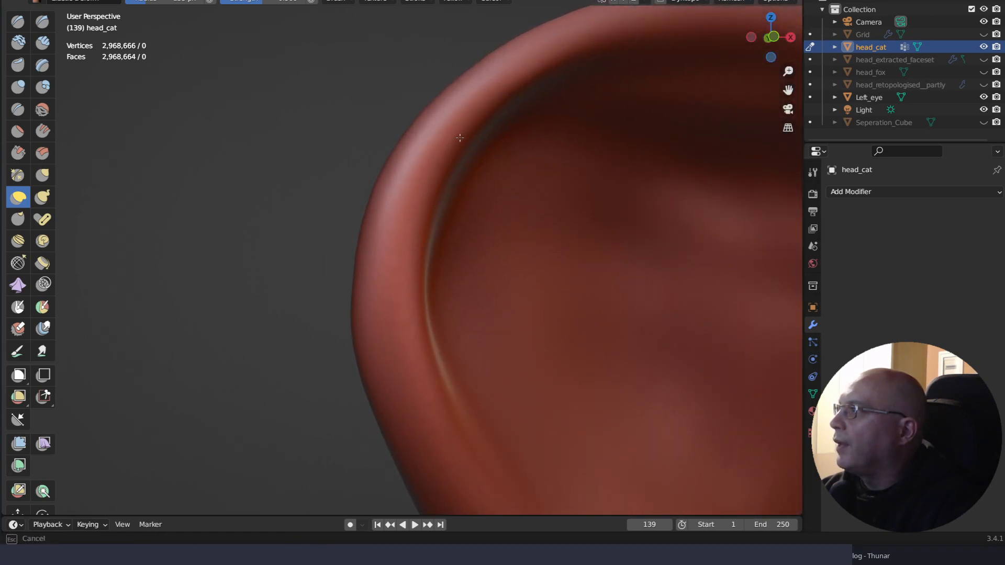
pyautogui.moveTo(410, 233); pyautogui.dragTo(410, 235)
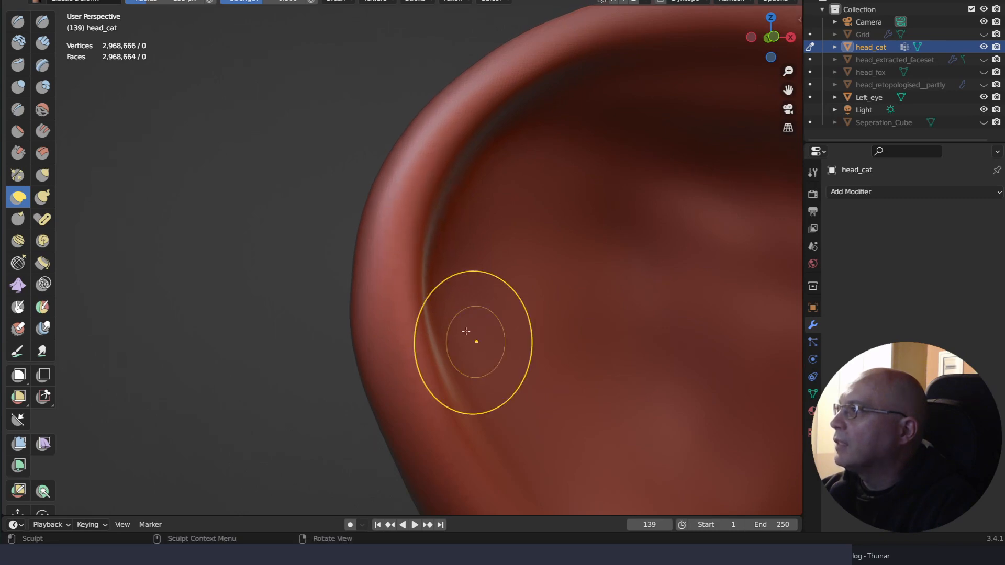
# Pull the lower outer rim and the bottom edge of the ear opening into shape with the Elastic Deform brush
pyautogui.keyDown('shift'); pyautogui.moveTo(494, 247); pyautogui.dragTo(465, 61, button='right'); pyautogui.keyUp('shift')
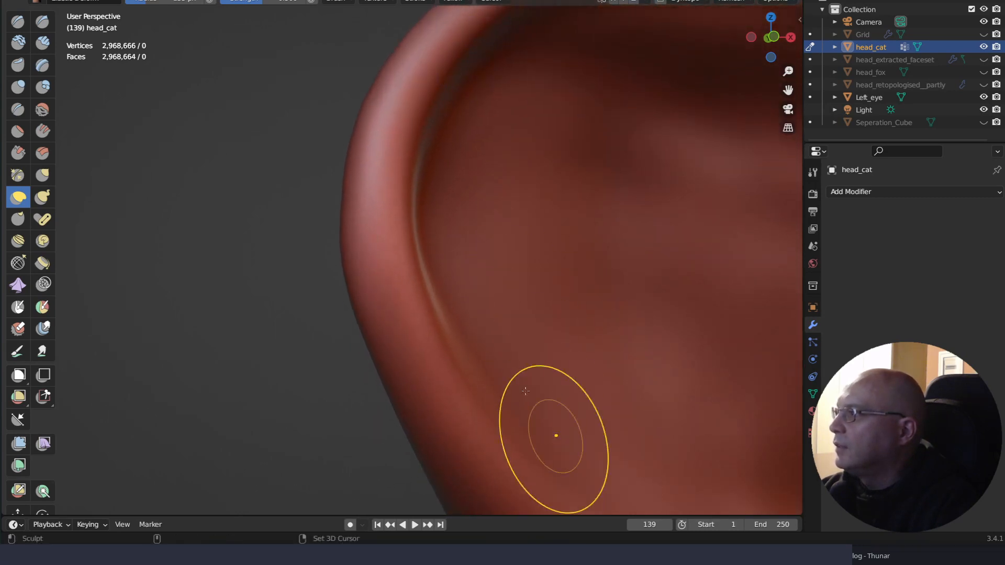
pyautogui.keyDown('shift'); pyautogui.moveTo(556, 435); pyautogui.dragTo(468, 79, button='right'); pyautogui.keyUp('shift')
pyautogui.moveTo(575, 411)
pyautogui.keyDown('shift'); pyautogui.mouseDown(button='right')
pyautogui.moveTo(463, 65)
pyautogui.moveTo(464, 99)
pyautogui.mouseUp(button='right'); pyautogui.keyUp('shift')
pyautogui.keyDown('shift'); pyautogui.moveTo(545, 310); pyautogui.dragTo(471, 188, button='middle'); pyautogui.keyUp('shift')
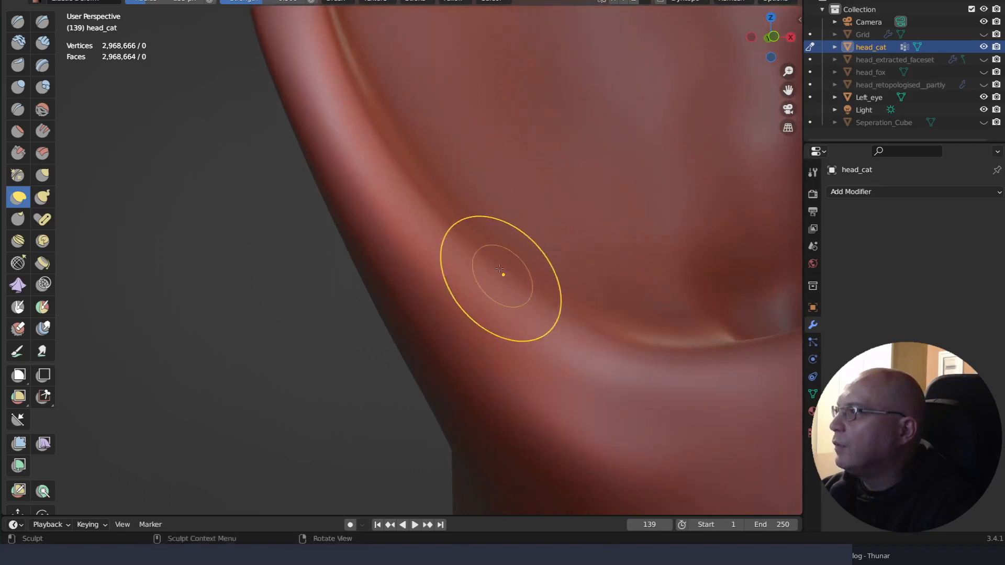
pyautogui.moveTo(481, 263); pyautogui.dragTo(474, 283)
pyautogui.moveTo(445, 232); pyautogui.dragTo(404, 224)
pyautogui.moveTo(577, 354)
pyautogui.mouseDown()
pyautogui.moveTo(576, 363)
pyautogui.moveTo(626, 364)
pyautogui.mouseUp()
pyautogui.moveTo(598, 282); pyautogui.dragTo(594, 294)
pyautogui.keyDown('ctrl'); pyautogui.moveTo(539, 204); pyautogui.dragTo(547, 267, button='right'); pyautogui.keyUp('ctrl')
pyautogui.keyDown('ctrl'); pyautogui.moveTo(547, 269); pyautogui.dragTo(555, 383, button='middle'); pyautogui.keyUp('ctrl')
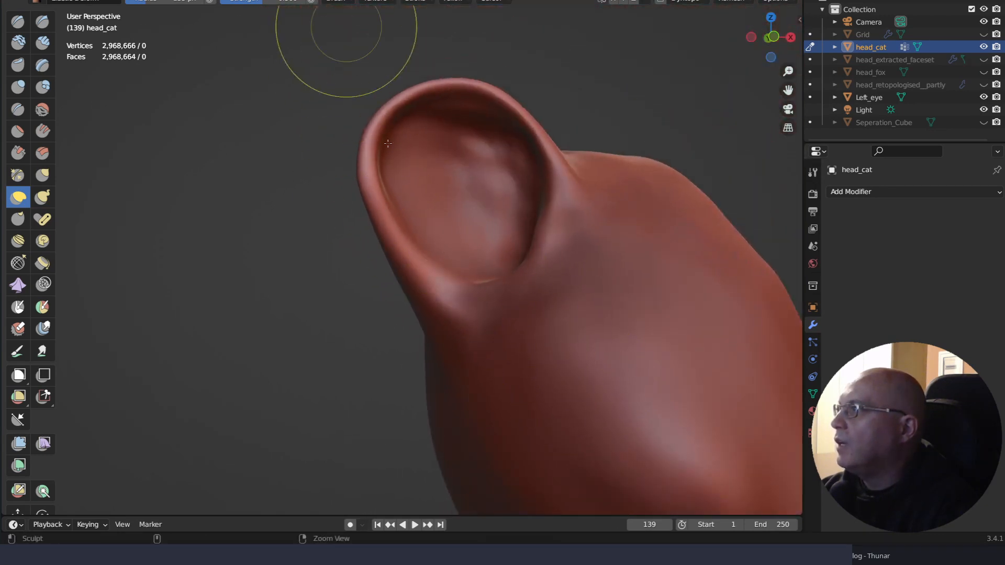
# Push the ear's outer silhouette slightly inward at mid-height with the Elastic Deform brush
pyautogui.keyDown('ctrl'); pyautogui.moveTo(459, 222); pyautogui.dragTo(471, 110, button='right'); pyautogui.keyUp('ctrl')
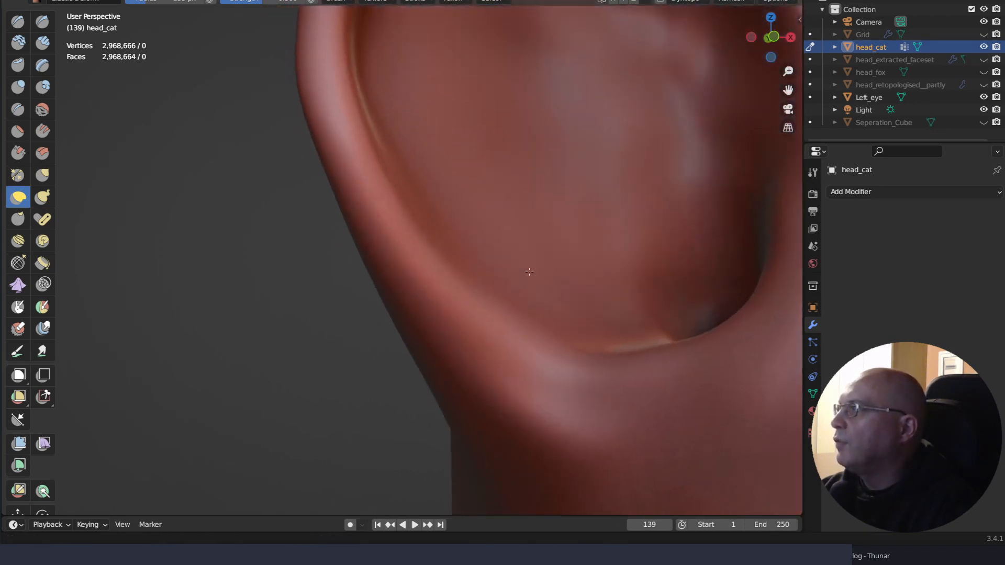
pyautogui.keyDown('shift'); pyautogui.moveTo(531, 282); pyautogui.dragTo(549, 340, button='right'); pyautogui.keyUp('shift')
pyautogui.keyDown('shift'); pyautogui.moveTo(398, 61); pyautogui.dragTo(466, 213, button='middle'); pyautogui.keyUp('shift')
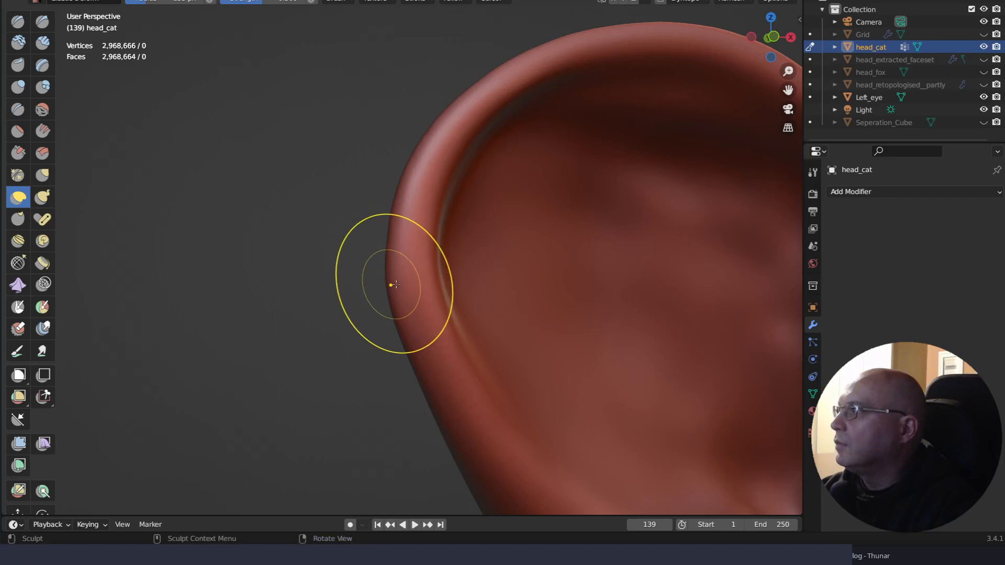
pyautogui.moveTo(391, 284); pyautogui.dragTo(402, 287)
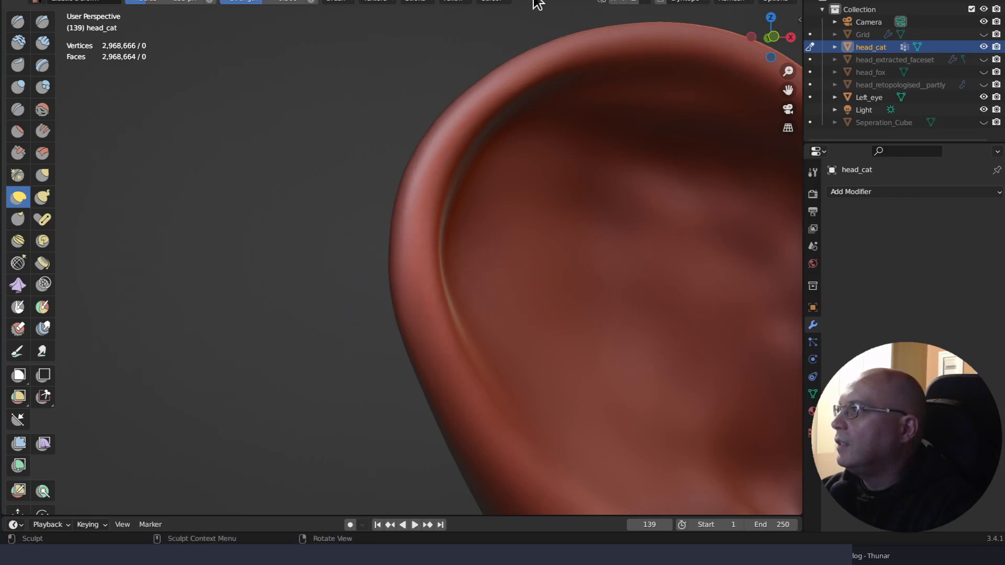
pyautogui.keyDown('ctrl'); pyautogui.moveTo(556, 231); pyautogui.dragTo(581, 309, button='right'); pyautogui.keyUp('ctrl')
pyautogui.moveTo(579, 269)
pyautogui.keyDown('shift'); pyautogui.mouseDown(button='right')
pyautogui.moveTo(556, 306)
pyautogui.moveTo(408, 323)
pyautogui.moveTo(496, 296)
pyautogui.moveTo(467, 182)
pyautogui.mouseUp(button='right'); pyautogui.keyUp('shift')
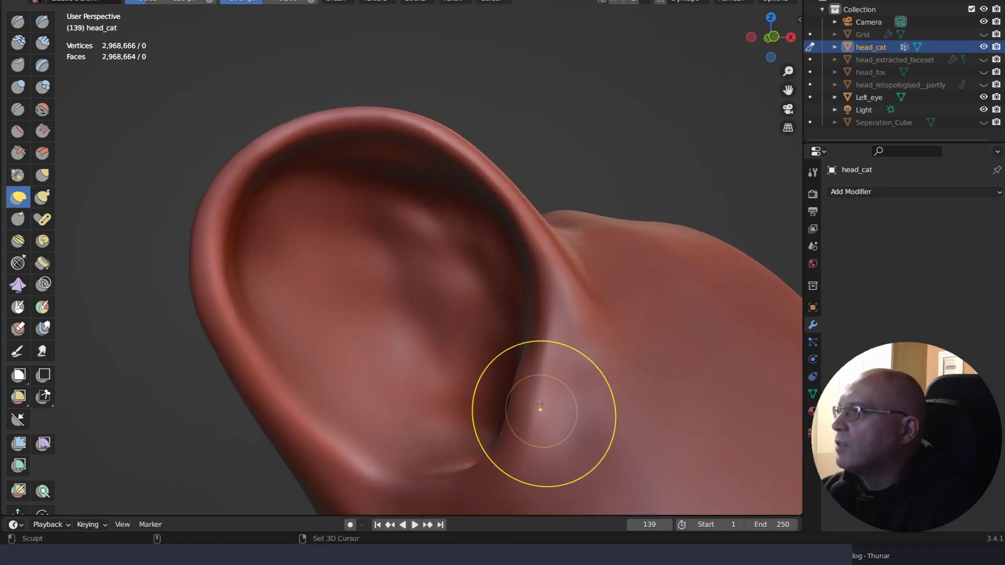
# Switch to the Clay Strips brush and build up the surface just below the ear opening at its base
pyautogui.moveTo(540, 367); pyautogui.dragTo(539, 311, button='middle')
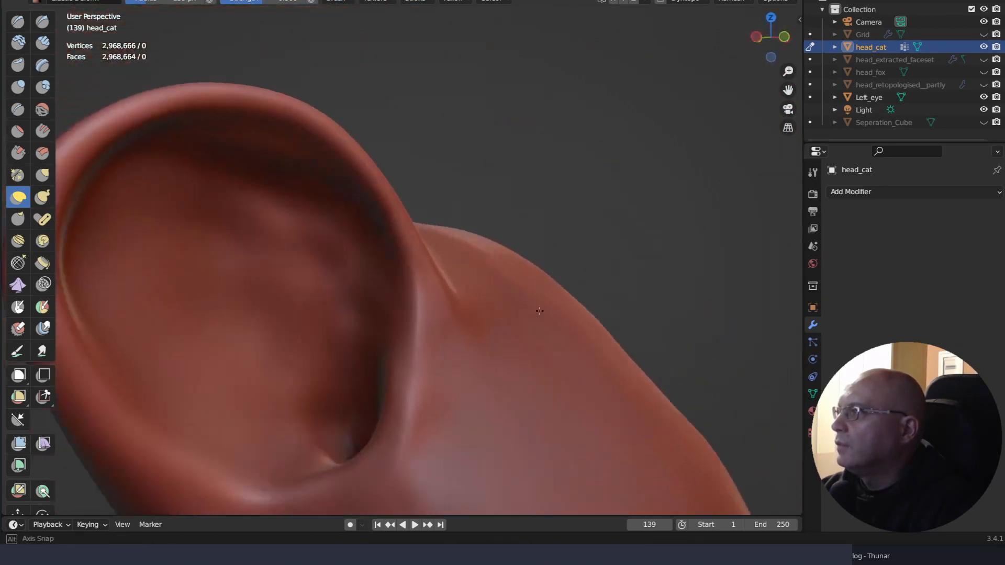
pyautogui.moveTo(540, 311); pyautogui.dragTo(539, 314, button='right')
pyautogui.keyDown('shift'); pyautogui.moveTo(540, 314); pyautogui.dragTo(610, 157, button='right'); pyautogui.keyUp('shift')
pyautogui.keyDown('shift'); pyautogui.moveTo(539, 337); pyautogui.dragTo(607, 232, button='right'); pyautogui.keyUp('shift')
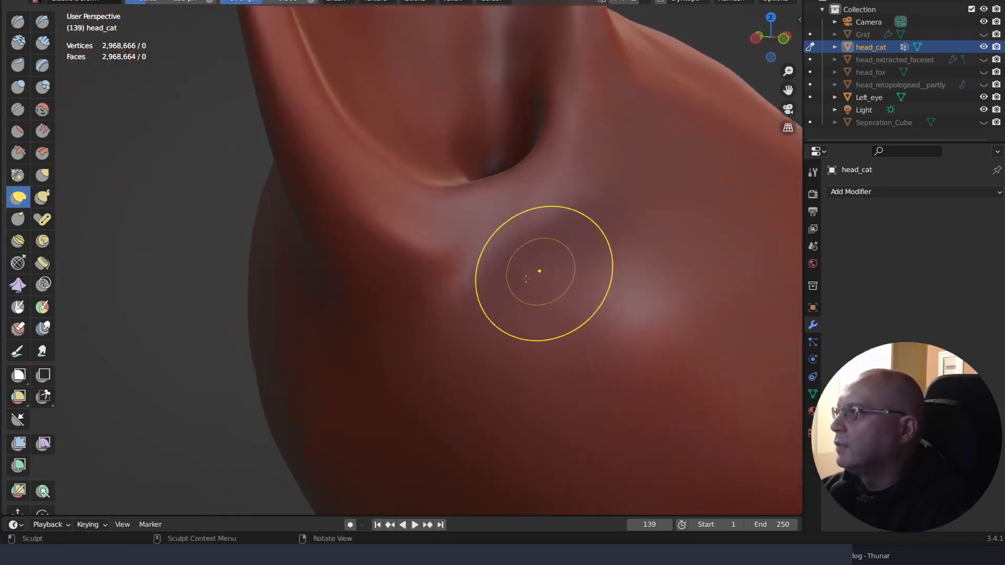
pyautogui.hotkey('shift', 'space')
pyautogui.click(482, 215)
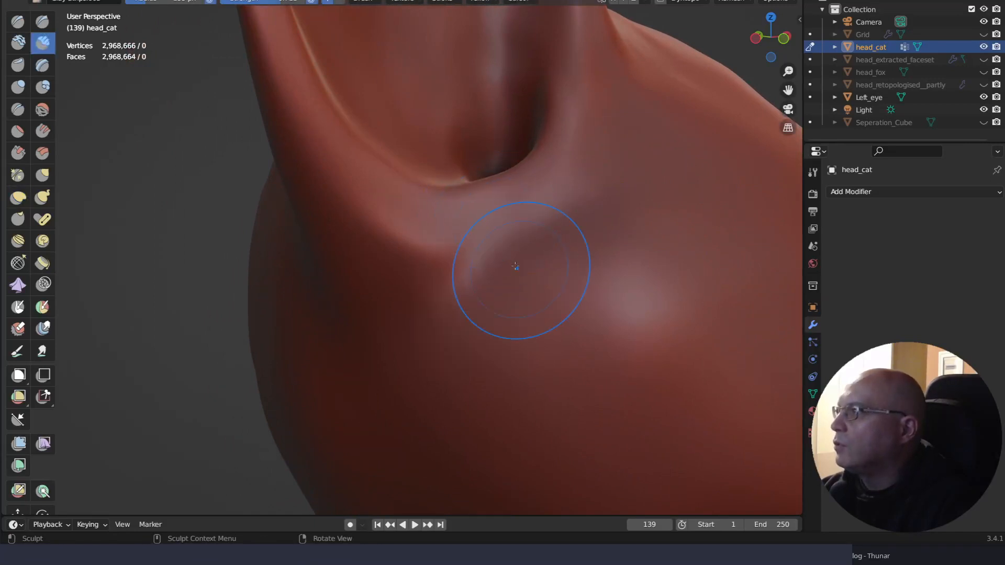
pyautogui.moveTo(502, 278); pyautogui.dragTo(470, 309)
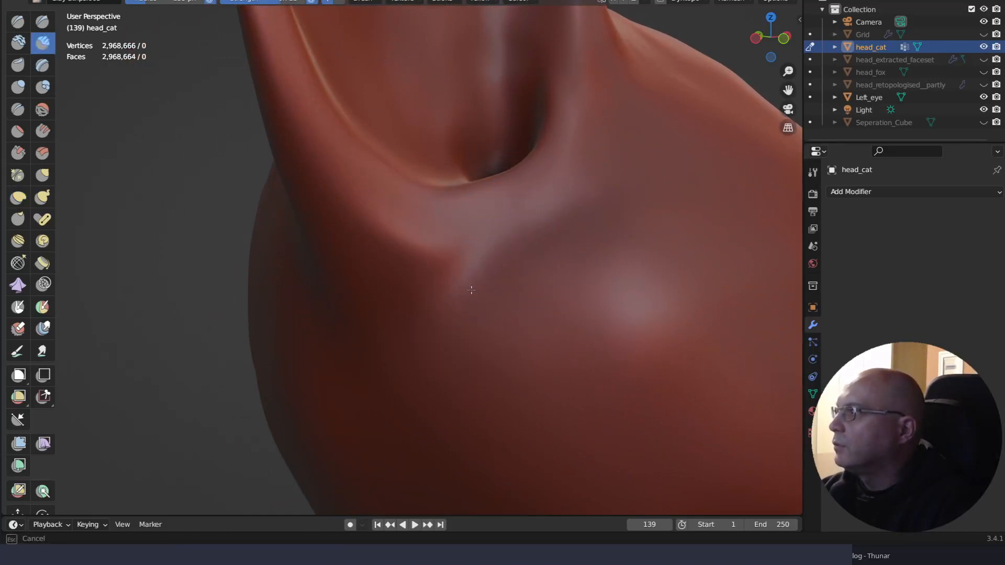
pyautogui.keyDown('ctrl'); pyautogui.moveTo(558, 305); pyautogui.dragTo(529, 291, button='right'); pyautogui.keyUp('ctrl')
pyautogui.keyDown('ctrl'); pyautogui.moveTo(629, 347); pyautogui.dragTo(606, 290, button='middle'); pyautogui.keyUp('ctrl')
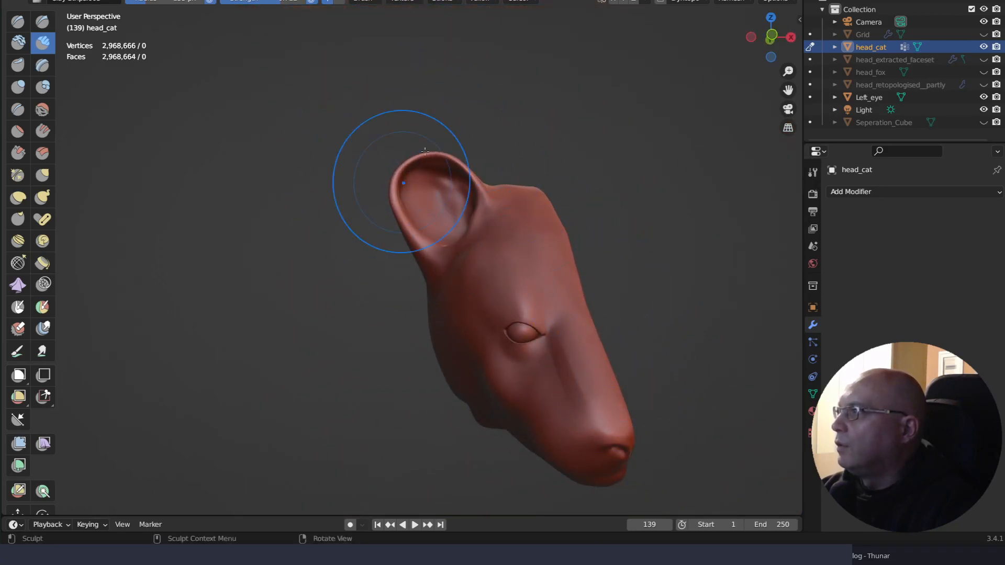
# Tighten the outer and lower rim of the ear with the Pinch brush
pyautogui.moveTo(525, 250)
pyautogui.keyDown('shift'); pyautogui.mouseDown(button='right')
pyautogui.moveTo(523, 178)
pyautogui.moveTo(575, 322)
pyautogui.moveTo(547, 137)
pyautogui.moveTo(503, 247)
pyautogui.moveTo(456, 254)
pyautogui.mouseUp(button='right'); pyautogui.keyUp('shift')
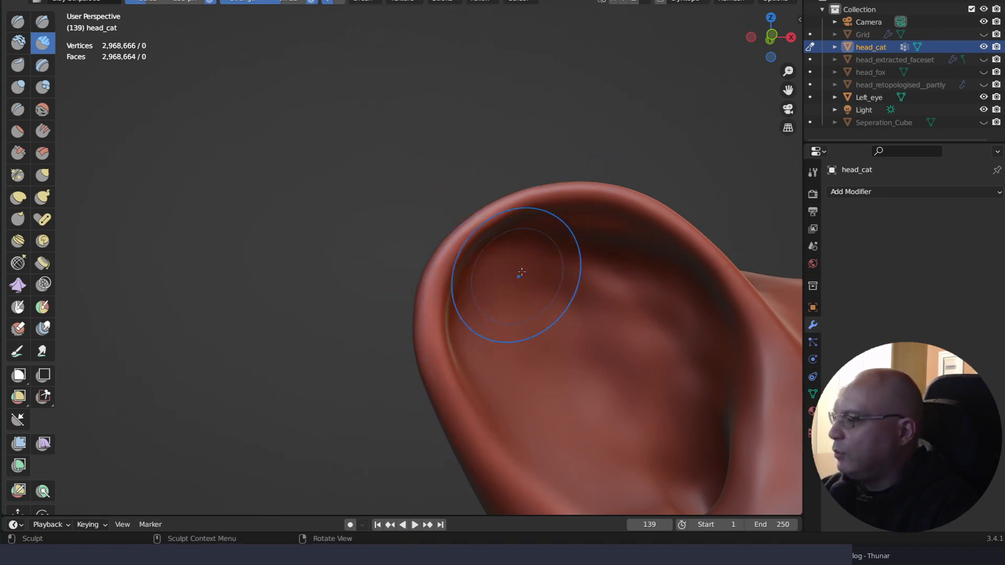
pyautogui.scroll(-3, 518, 264)
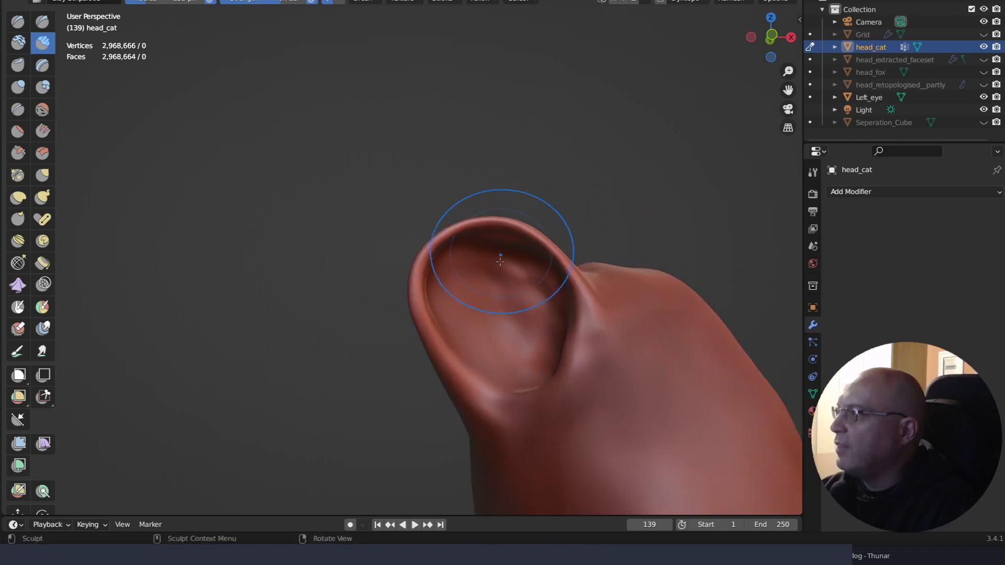
pyautogui.press('q')
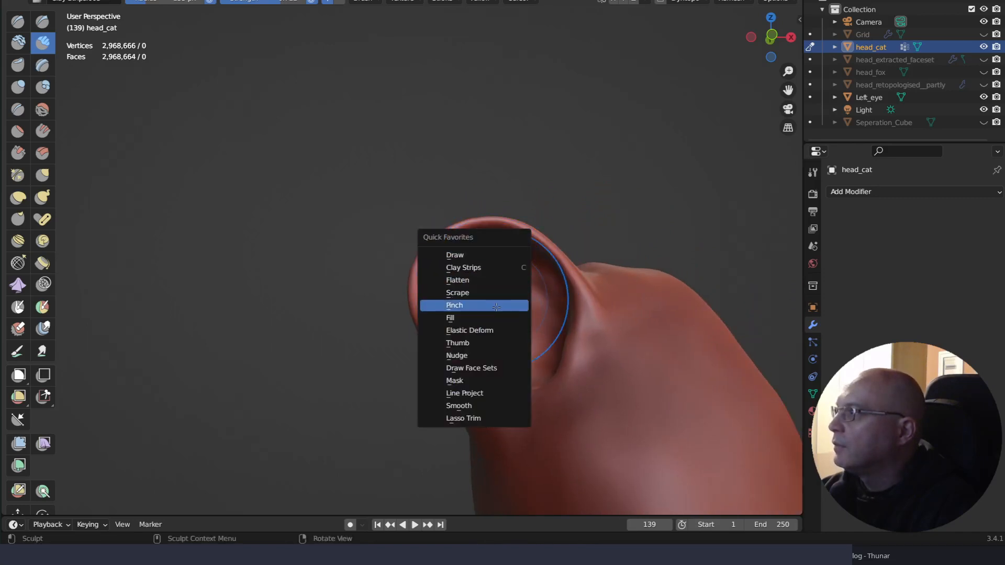
pyautogui.click(496, 305)
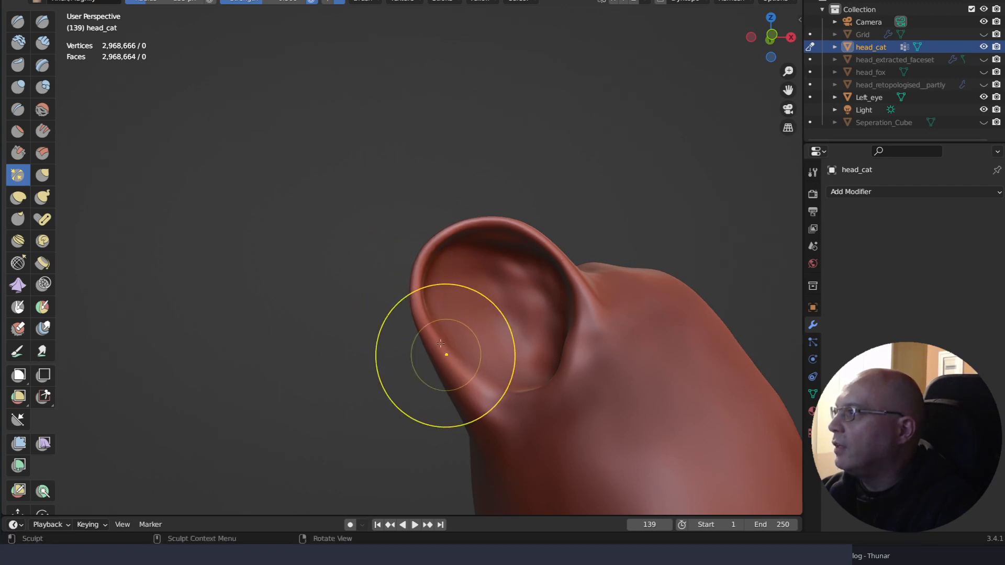
pyautogui.moveTo(448, 381); pyautogui.dragTo(457, 379)
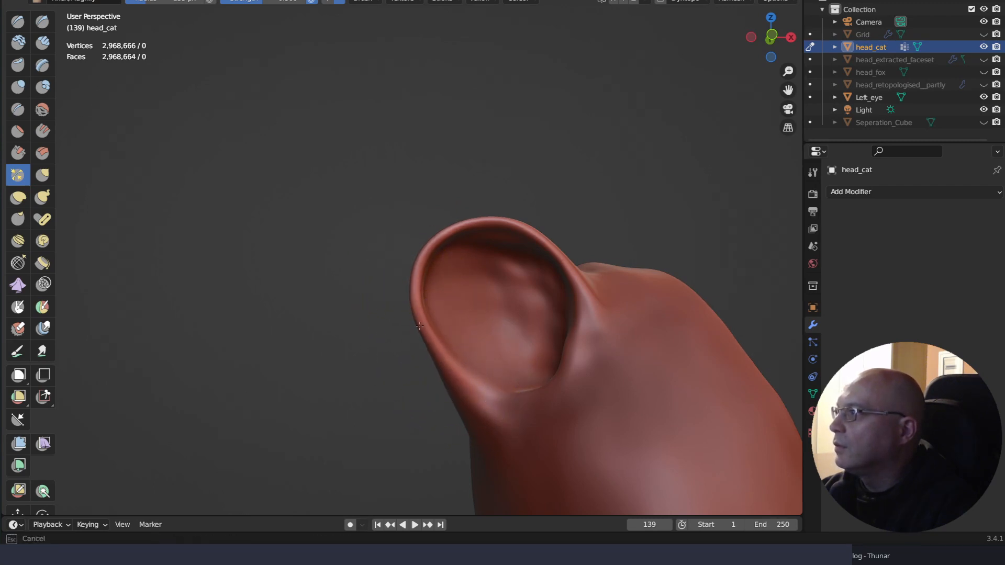
pyautogui.moveTo(420, 326); pyautogui.dragTo(424, 335)
pyautogui.moveTo(556, 464)
pyautogui.mouseDown(button='middle')
pyautogui.moveTo(657, 246)
pyautogui.moveTo(576, 240)
pyautogui.mouseUp(button='middle')
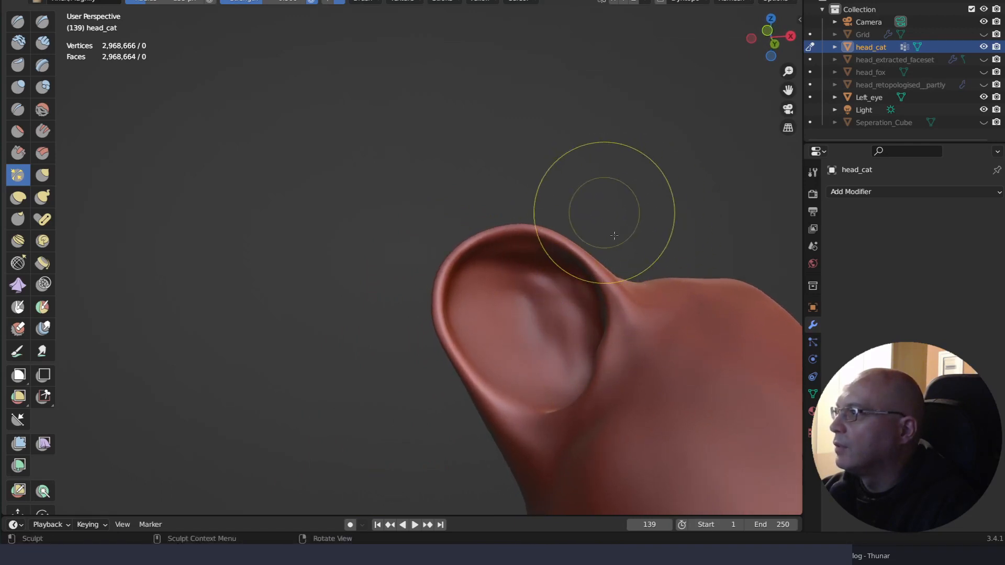
pyautogui.scroll(-6, 614, 235)
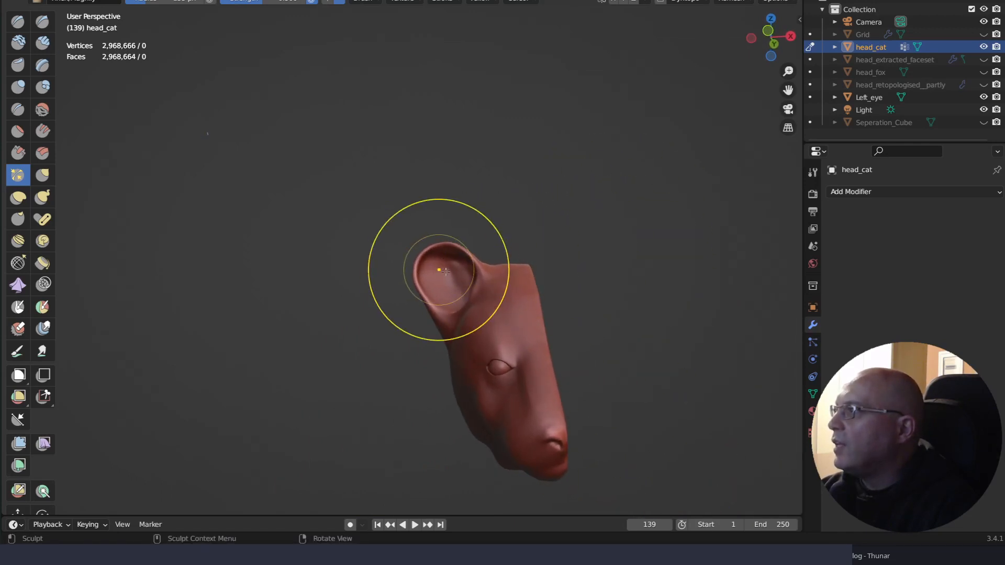
pyautogui.moveTo(444, 270); pyautogui.dragTo(452, 288)
pyautogui.moveTo(452, 288)
pyautogui.mouseDown(button='middle')
pyautogui.moveTo(617, 311)
pyautogui.moveTo(658, 330)
pyautogui.moveTo(552, 330)
pyautogui.moveTo(612, 368)
pyautogui.moveTo(570, 278)
pyautogui.moveTo(509, 361)
pyautogui.mouseUp(button='middle')
# Switch to Elastic Deform and reshape the profile of the skull's top and the ear from the side
pyautogui.press('q')
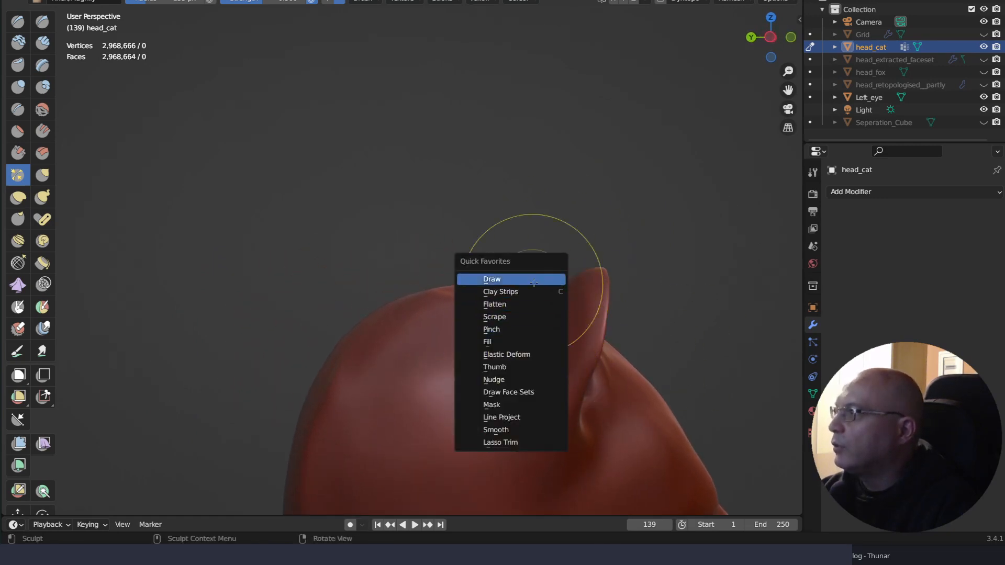
pyautogui.click(545, 353)
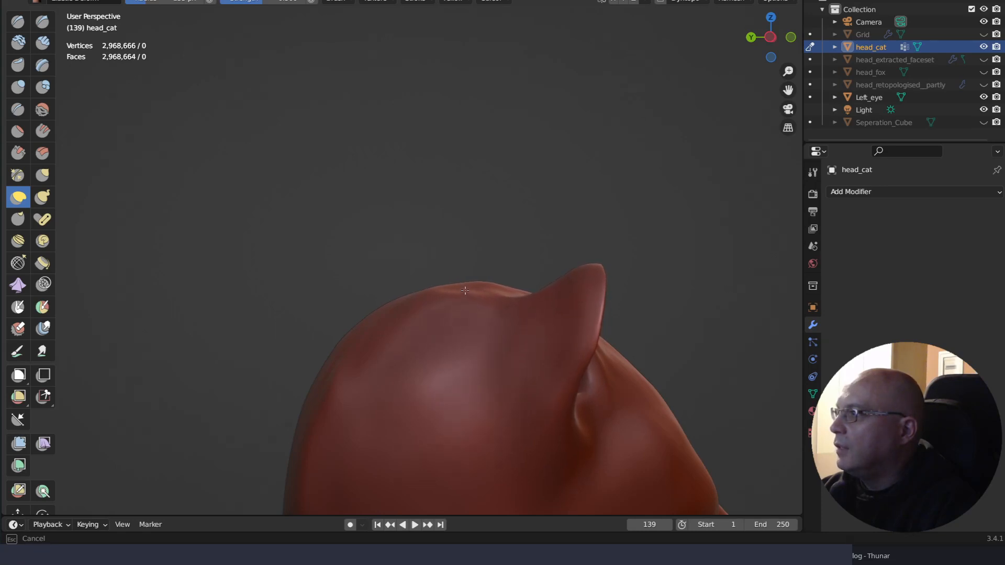
pyautogui.moveTo(522, 346)
pyautogui.mouseDown(button='middle')
pyautogui.moveTo(642, 332)
pyautogui.moveTo(637, 395)
pyautogui.moveTo(586, 406)
pyautogui.moveTo(471, 287)
pyautogui.moveTo(461, 262)
pyautogui.moveTo(568, 359)
pyautogui.moveTo(562, 345)
pyautogui.moveTo(554, 341)
pyautogui.moveTo(546, 387)
pyautogui.mouseUp(button='middle')
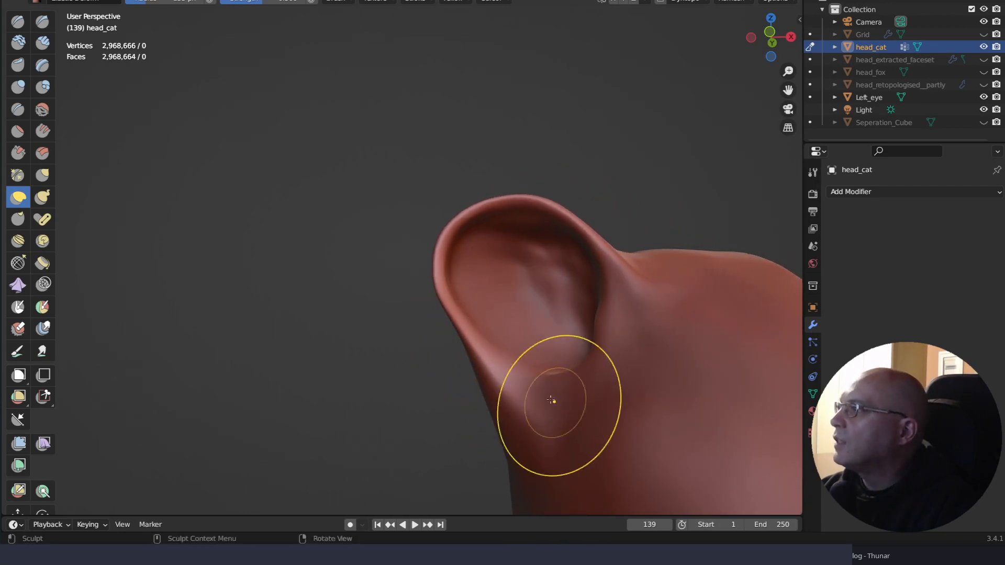
pyautogui.moveTo(551, 400)
pyautogui.mouseDown(button='middle')
pyautogui.moveTo(545, 370)
pyautogui.moveTo(568, 425)
pyautogui.mouseUp(button='middle')
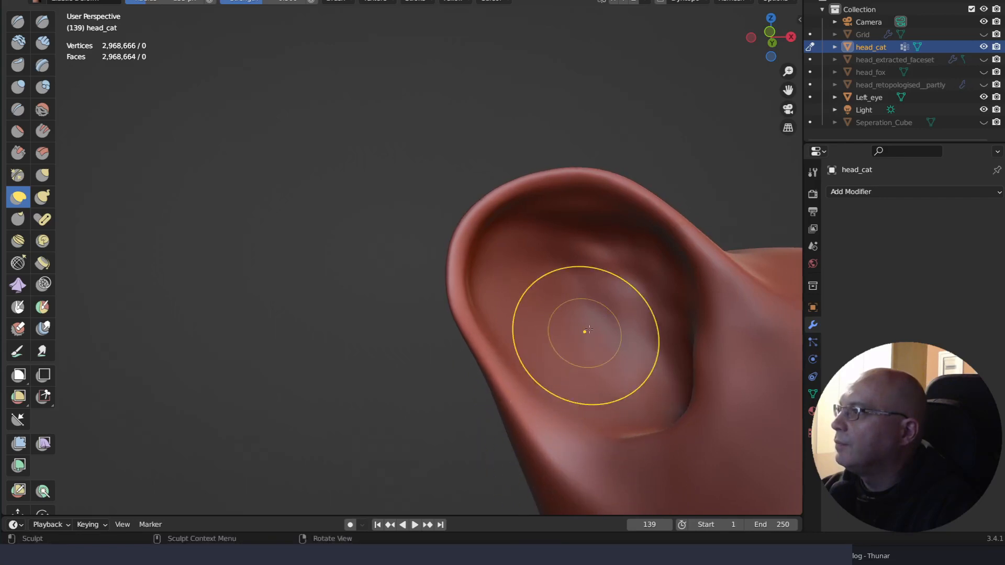
# Refine the cheek and muzzle side of the cat head with the Elastic Deform brush
pyautogui.scroll(-8, 588, 330)
pyautogui.moveTo(602, 437); pyautogui.dragTo(572, 382, button='middle')
pyautogui.scroll(3, 572, 381)
pyautogui.moveTo(572, 331)
pyautogui.mouseDown(button='middle')
pyautogui.moveTo(577, 320)
pyautogui.moveTo(570, 340)
pyautogui.moveTo(610, 337)
pyautogui.moveTo(614, 376)
pyautogui.moveTo(574, 337)
pyautogui.mouseUp(button='middle')
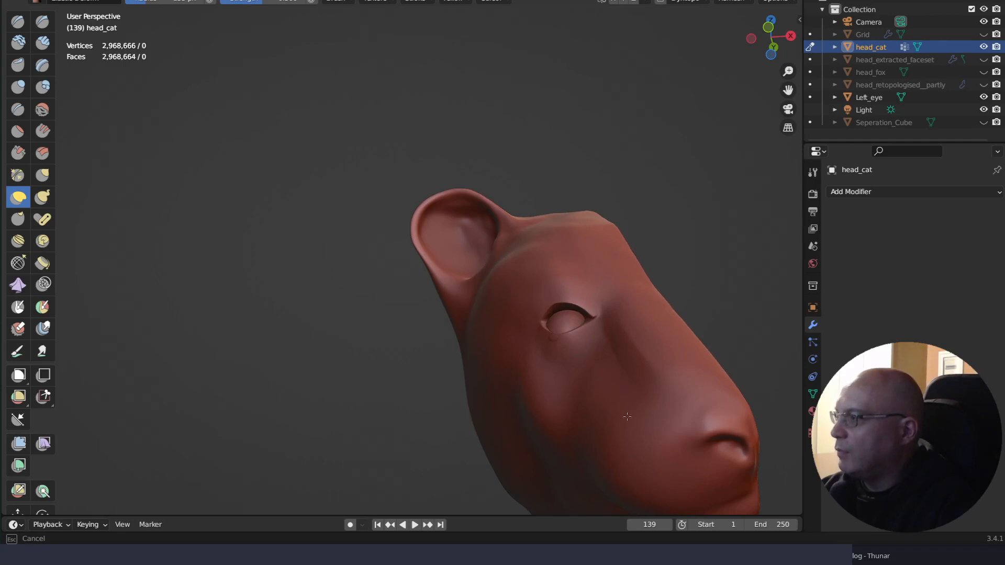
pyautogui.moveTo(597, 294)
pyautogui.mouseDown(button='middle')
pyautogui.moveTo(643, 313)
pyautogui.moveTo(562, 283)
pyautogui.moveTo(482, 231)
pyautogui.moveTo(546, 262)
pyautogui.mouseUp(button='middle')
pyautogui.moveTo(545, 243)
pyautogui.keyDown('ctrl'); pyautogui.mouseDown(button='right')
pyautogui.moveTo(539, 165)
pyautogui.moveTo(437, 304)
pyautogui.moveTo(552, 255)
pyautogui.mouseUp(button='right'); pyautogui.keyUp('ctrl')
pyautogui.moveTo(551, 255); pyautogui.dragTo(536, 279, button='middle')
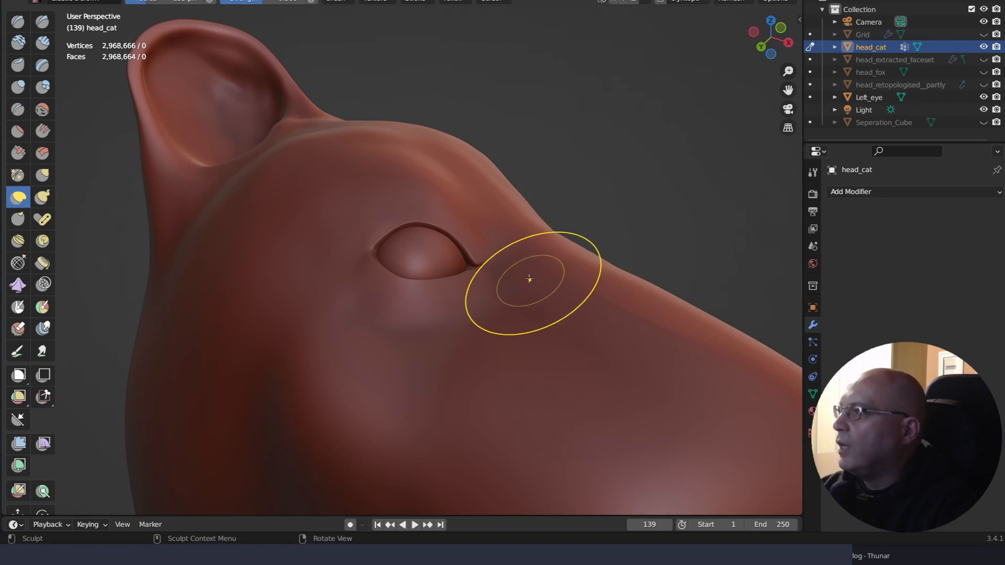
pyautogui.keyDown('ctrl'); pyautogui.moveTo(529, 279); pyautogui.dragTo(559, 313, button='middle'); pyautogui.keyUp('ctrl')
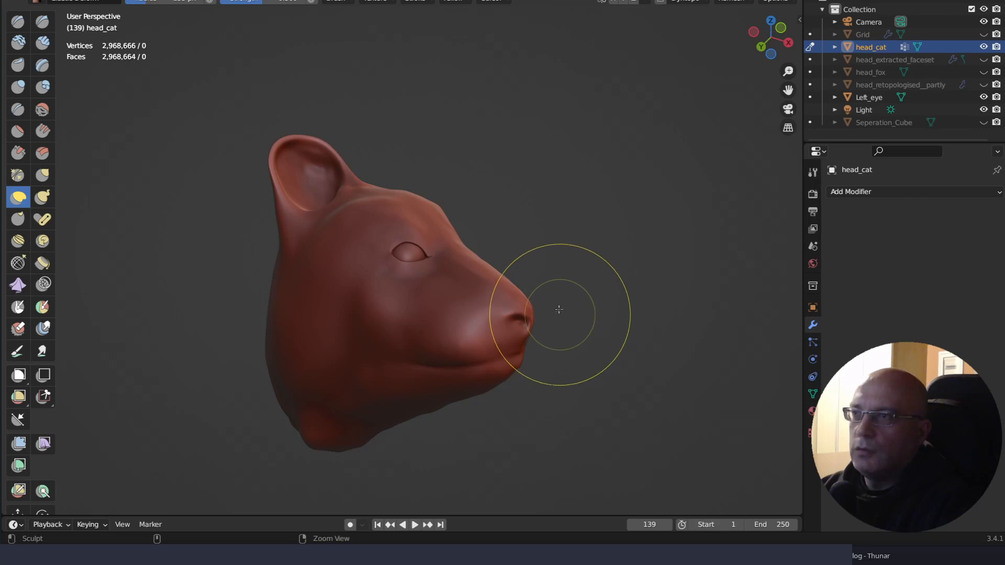
# Reshape the back of the jaw and the throat with the Elastic Deform brush, checking the head from several angles
pyautogui.moveTo(546, 339)
pyautogui.mouseDown(button='middle')
pyautogui.moveTo(516, 298)
pyautogui.moveTo(555, 340)
pyautogui.moveTo(600, 314)
pyautogui.moveTo(577, 392)
pyautogui.mouseUp(button='middle')
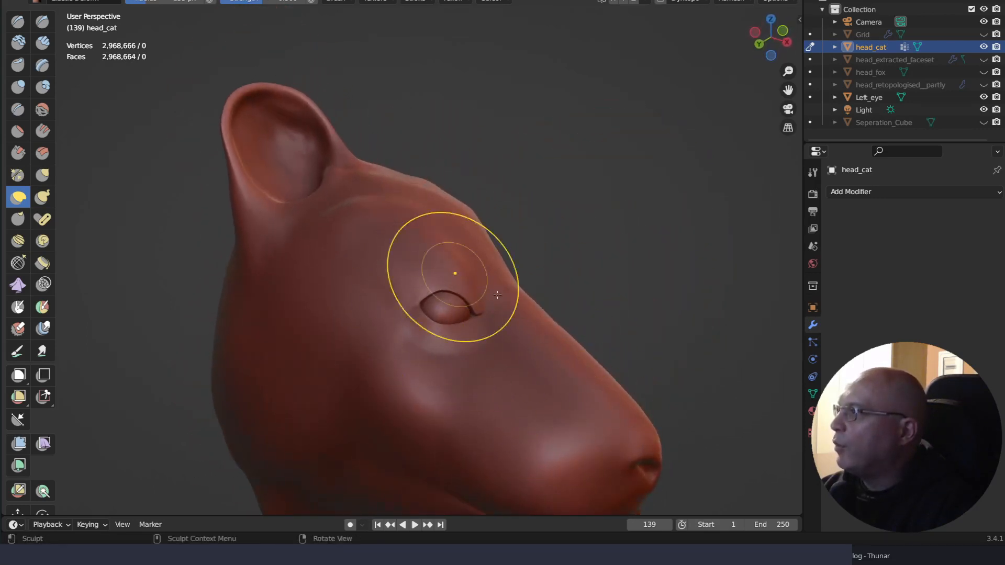
pyautogui.moveTo(453, 260)
pyautogui.mouseDown(button='middle')
pyautogui.moveTo(585, 335)
pyautogui.moveTo(527, 330)
pyautogui.moveTo(524, 295)
pyautogui.moveTo(553, 303)
pyautogui.mouseUp(button='middle')
pyautogui.moveTo(269, 162)
pyautogui.mouseDown(button='middle')
pyautogui.moveTo(523, 287)
pyautogui.moveTo(537, 318)
pyautogui.moveTo(617, 274)
pyautogui.moveTo(534, 246)
pyautogui.moveTo(604, 312)
pyautogui.mouseUp(button='middle')
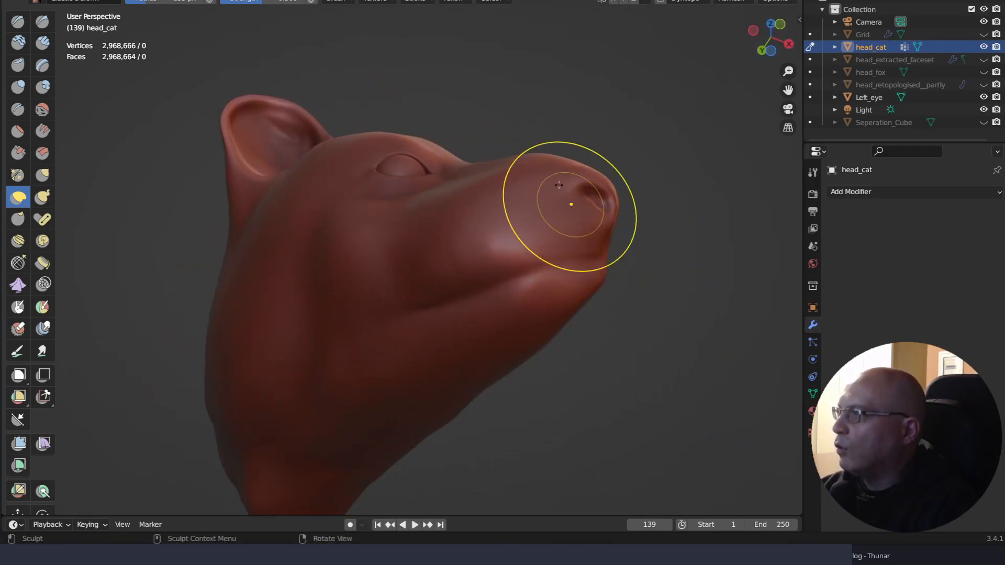
pyautogui.moveTo(393, 299)
pyautogui.mouseDown(button='middle')
pyautogui.moveTo(588, 180)
pyautogui.moveTo(583, 231)
pyautogui.moveTo(627, 255)
pyautogui.moveTo(382, 442)
pyautogui.mouseUp(button='middle')
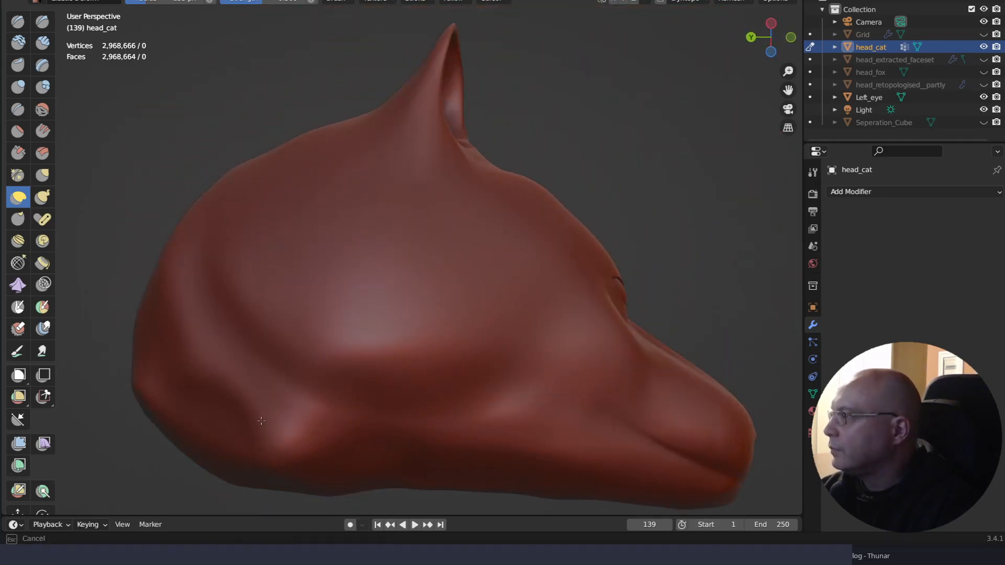
pyautogui.moveTo(429, 363); pyautogui.dragTo(325, 308, button='middle')
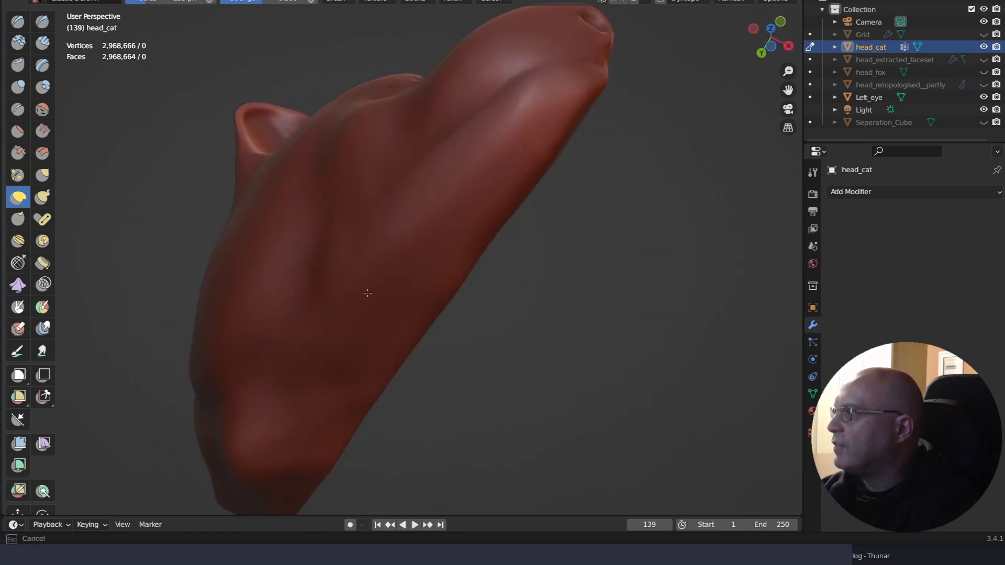
pyautogui.moveTo(471, 345)
pyautogui.mouseDown(button='middle')
pyautogui.moveTo(597, 341)
pyautogui.moveTo(606, 303)
pyautogui.moveTo(563, 288)
pyautogui.moveTo(419, 298)
pyautogui.mouseUp(button='middle')
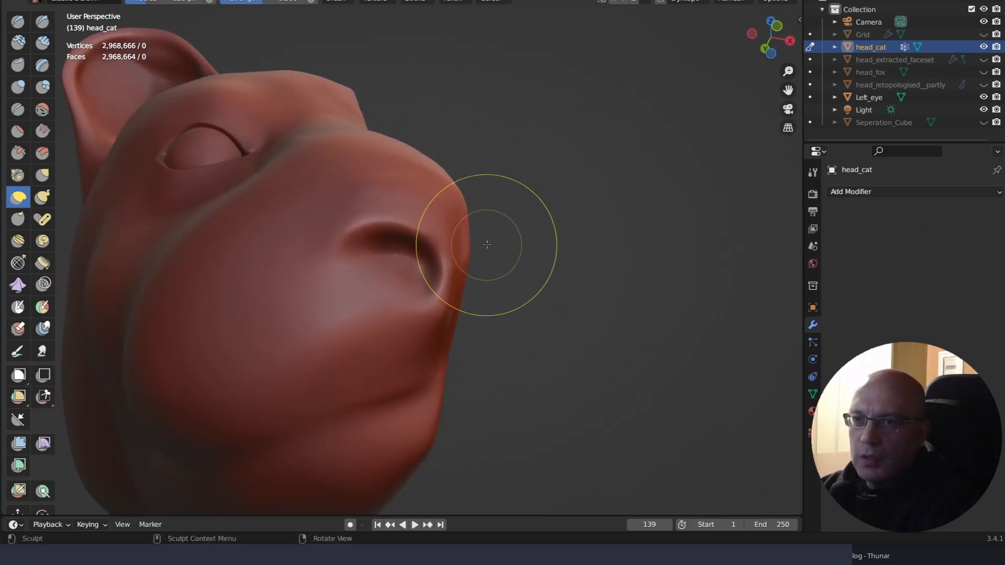
pyautogui.moveTo(525, 279); pyautogui.dragTo(516, 274, button='middle')
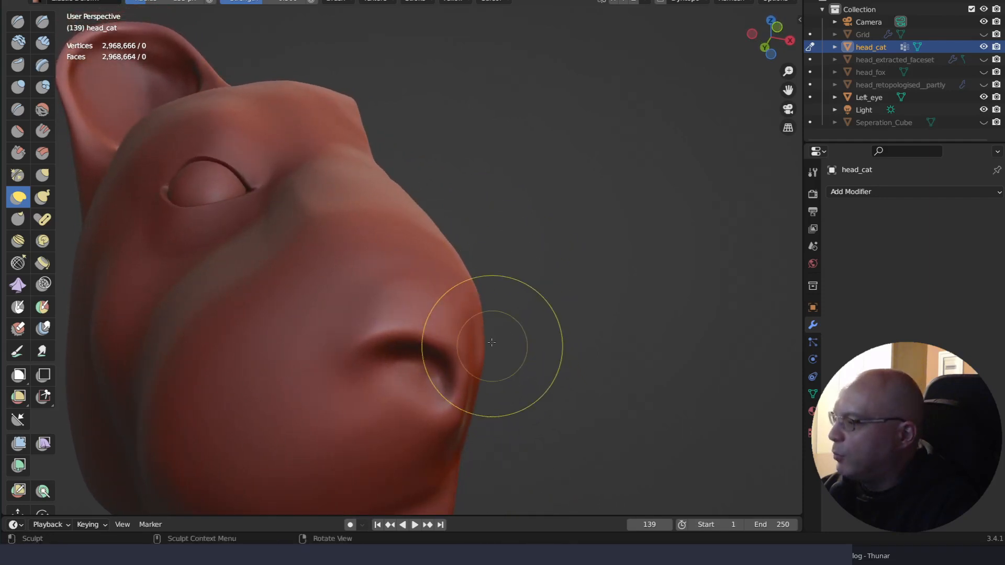
# Switch to Clay Strips and build up a raised ridge along the upper rim of the nostril
pyautogui.hotkey('shift', 'space')
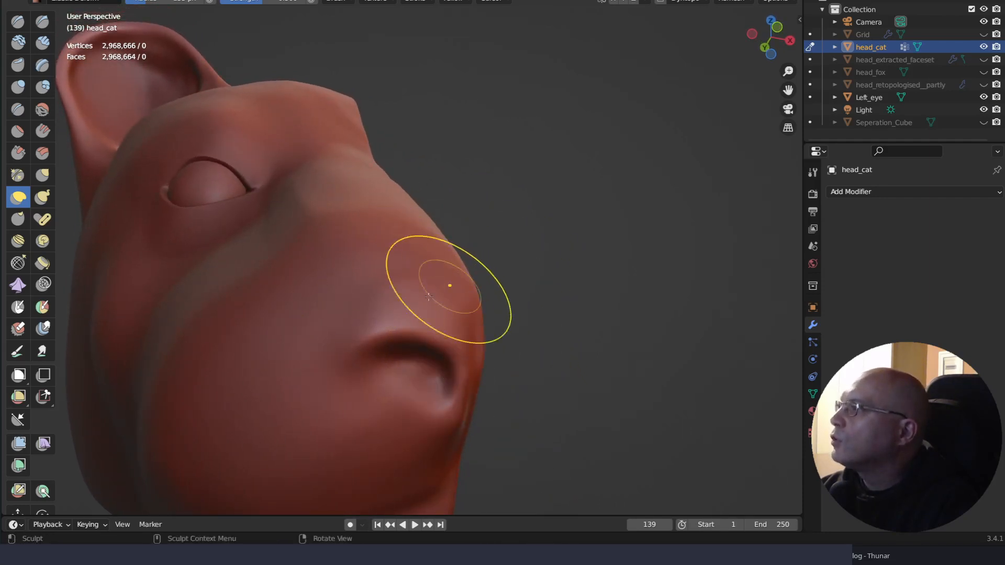
pyautogui.hotkey('shift', 'space')
pyautogui.click(398, 249)
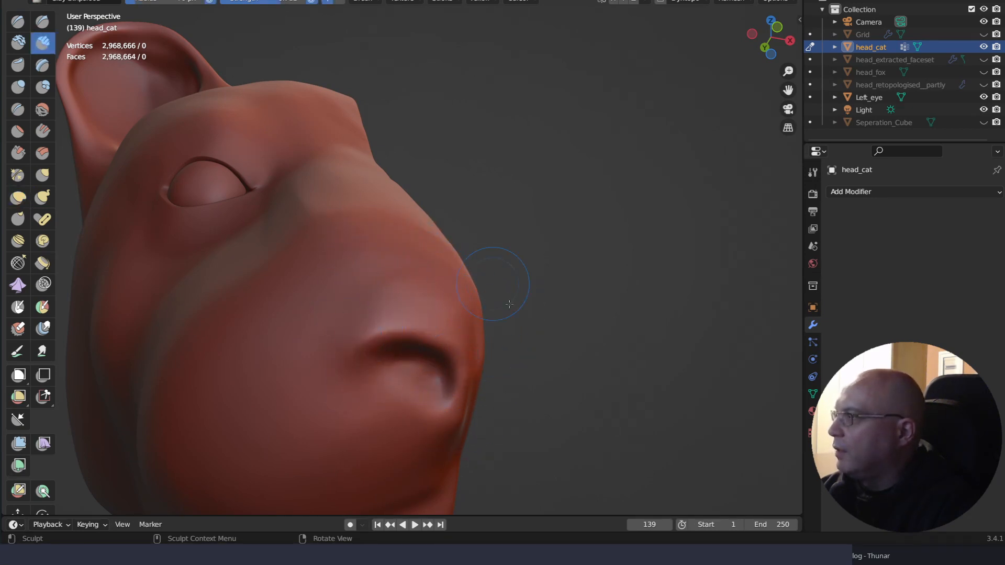
pyautogui.moveTo(509, 304); pyautogui.dragTo(521, 291, button='middle')
pyautogui.moveTo(361, 385)
pyautogui.mouseDown()
pyautogui.moveTo(444, 372)
pyautogui.moveTo(524, 458)
pyautogui.mouseUp()
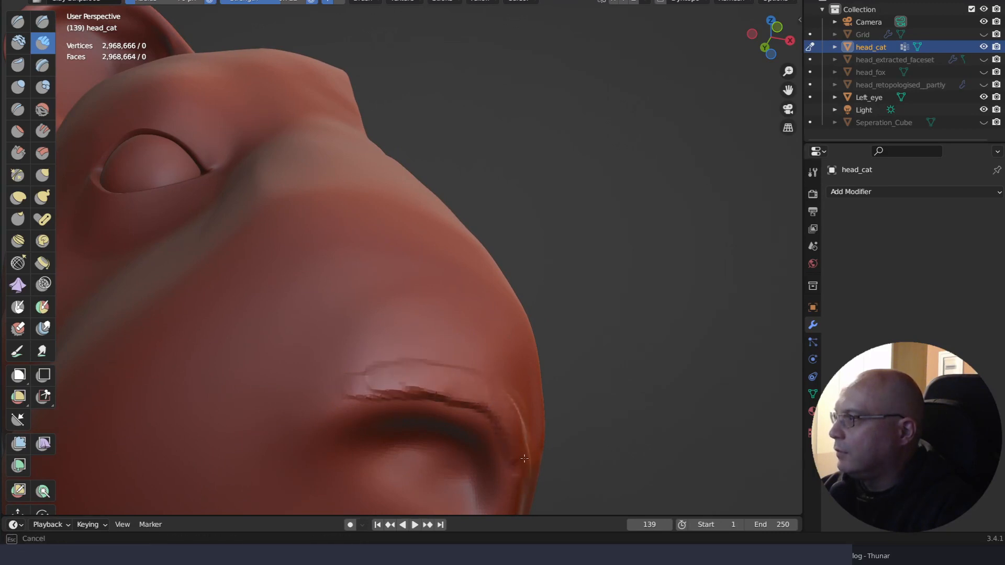
pyautogui.moveTo(423, 377)
pyautogui.mouseDown()
pyautogui.moveTo(314, 399)
pyautogui.moveTo(391, 380)
pyautogui.mouseUp()
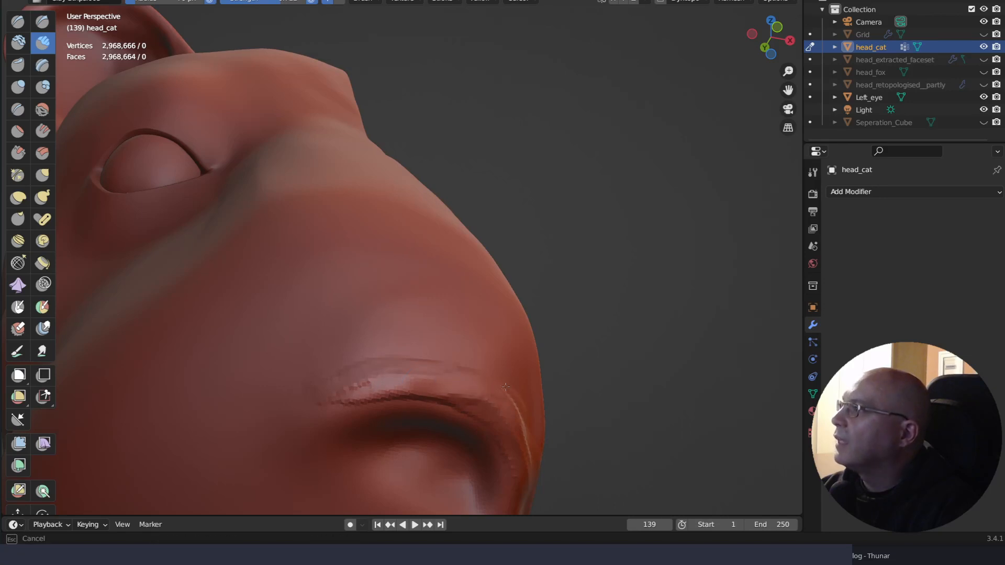
pyautogui.moveTo(527, 414)
pyautogui.mouseDown()
pyautogui.moveTo(419, 389)
pyautogui.moveTo(332, 404)
pyautogui.mouseUp()
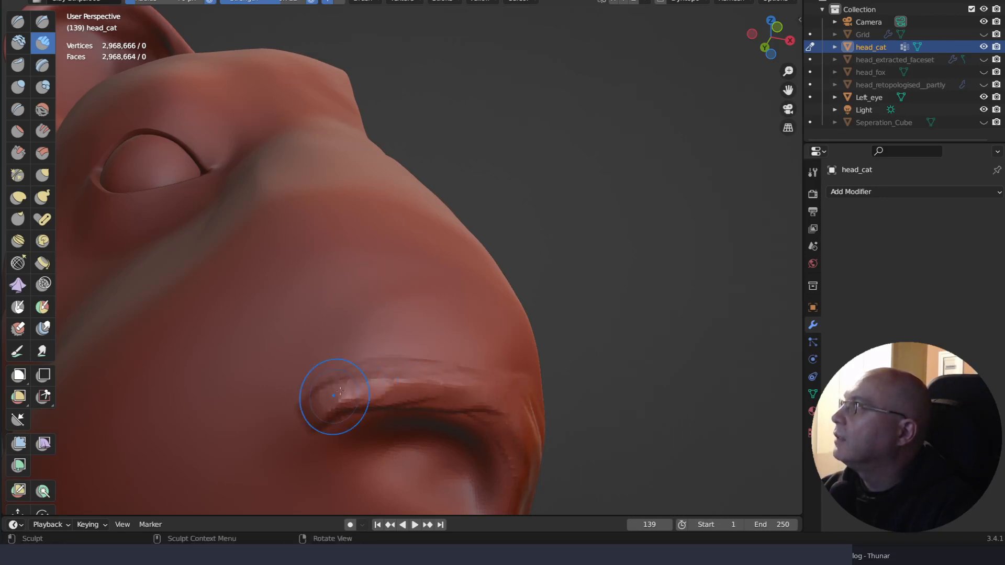
# Build up the lower rim, outer corner and front edge of the nostril with Clay Strips from a lower angle
pyautogui.moveTo(449, 415); pyautogui.dragTo(448, 361, button='middle')
pyautogui.moveTo(329, 275)
pyautogui.mouseDown()
pyautogui.moveTo(406, 296)
pyautogui.moveTo(477, 363)
pyautogui.moveTo(403, 290)
pyautogui.mouseUp()
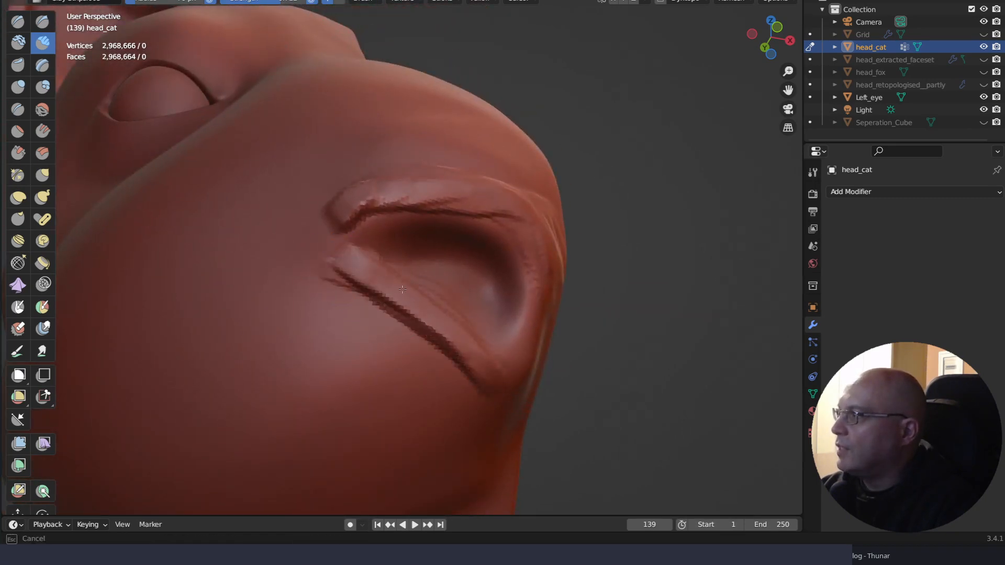
pyautogui.moveTo(331, 265); pyautogui.dragTo(351, 228)
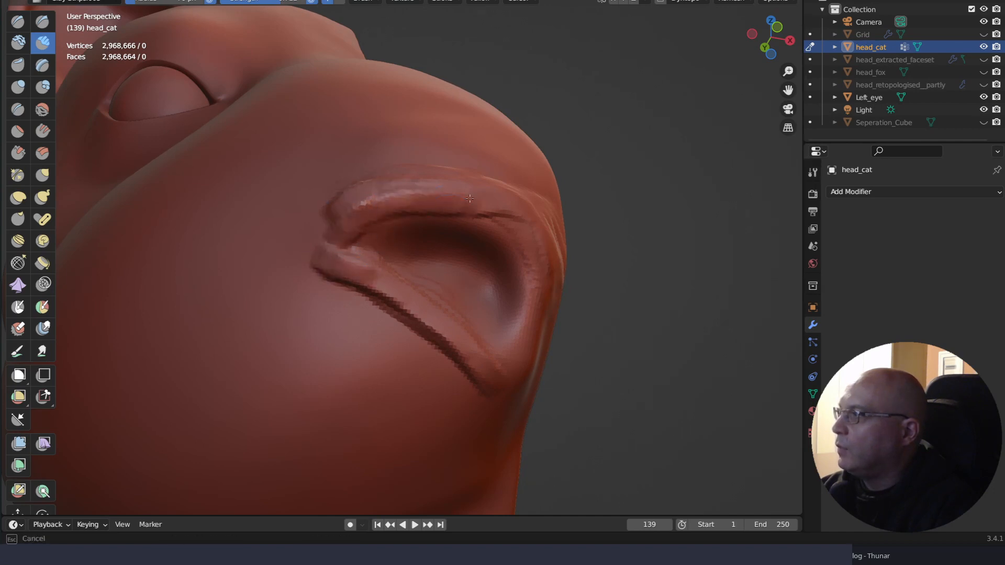
pyautogui.moveTo(518, 387); pyautogui.dragTo(519, 385)
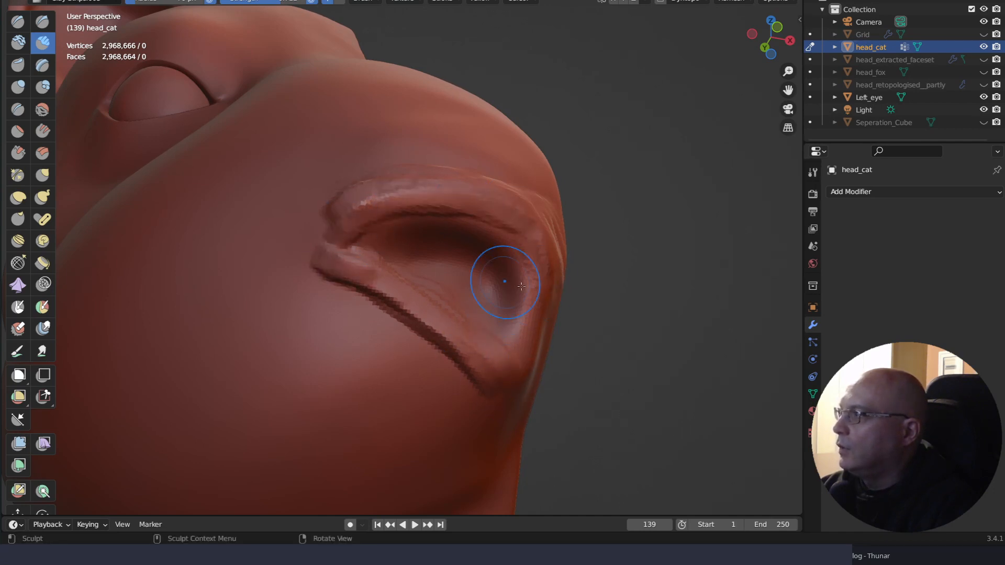
pyautogui.moveTo(524, 306); pyautogui.dragTo(514, 337)
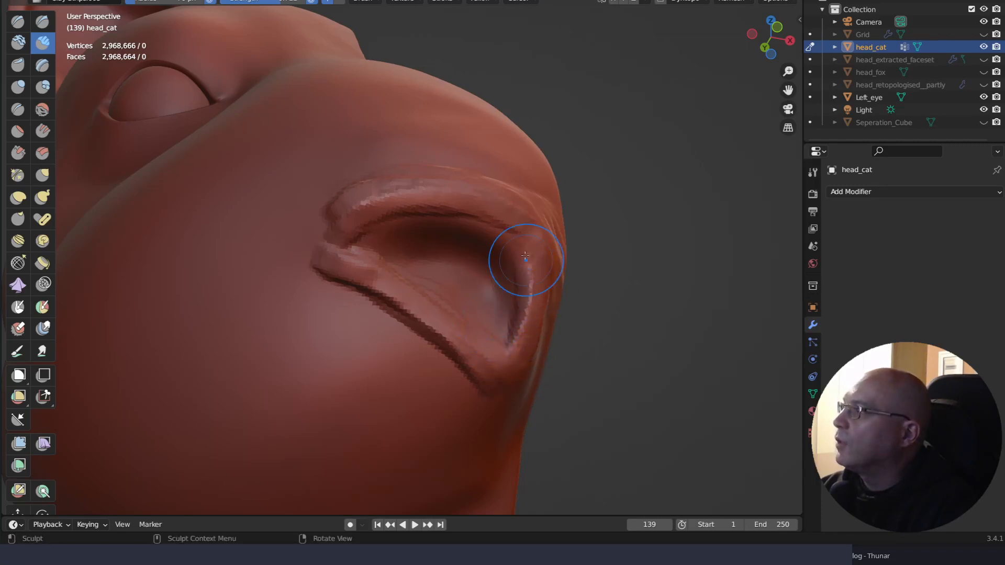
pyautogui.moveTo(516, 325); pyautogui.dragTo(530, 250)
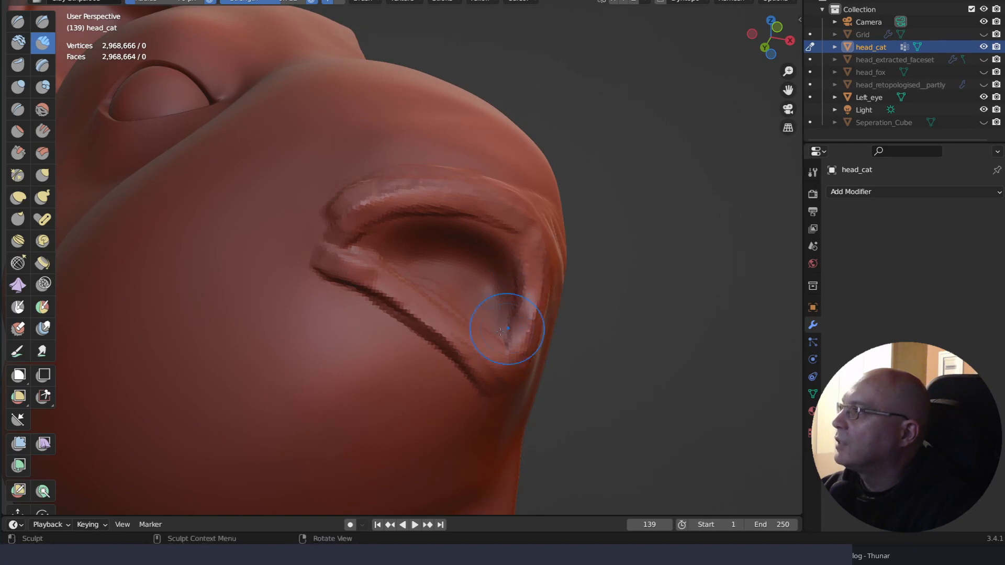
# Thicken the front rim of the nostril and merge it into the upper ridge with Clay Strips
pyautogui.moveTo(505, 327)
pyautogui.mouseDown(button='middle')
pyautogui.moveTo(469, 359)
pyautogui.moveTo(497, 341)
pyautogui.moveTo(495, 362)
pyautogui.moveTo(505, 359)
pyautogui.mouseUp(button='middle')
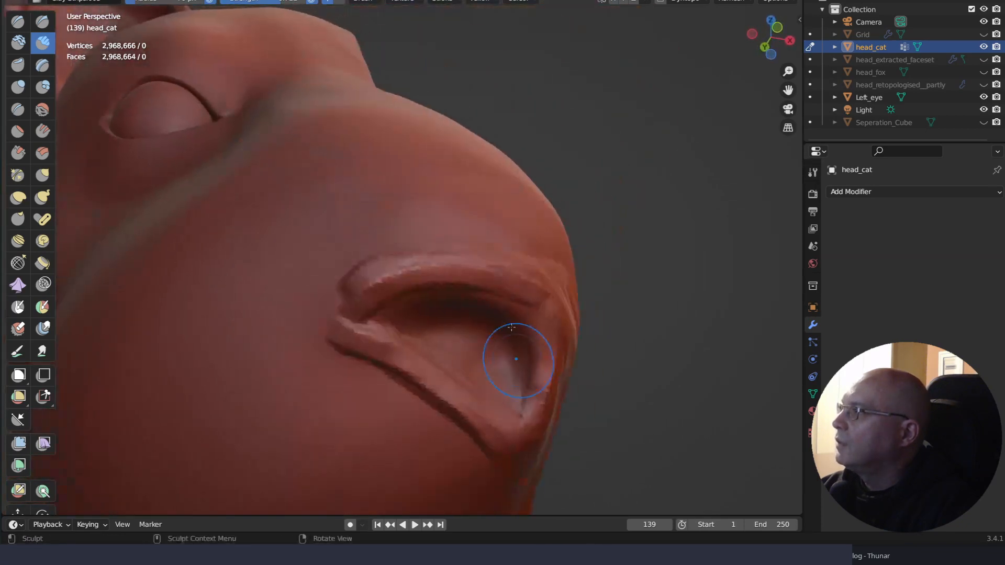
pyautogui.moveTo(526, 319); pyautogui.dragTo(527, 299)
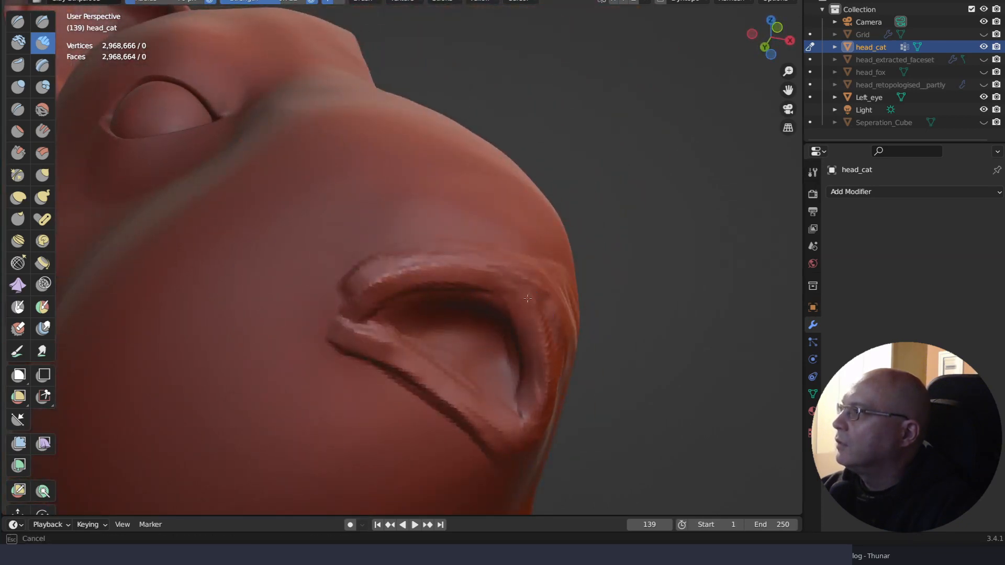
pyautogui.moveTo(543, 362); pyautogui.dragTo(552, 317)
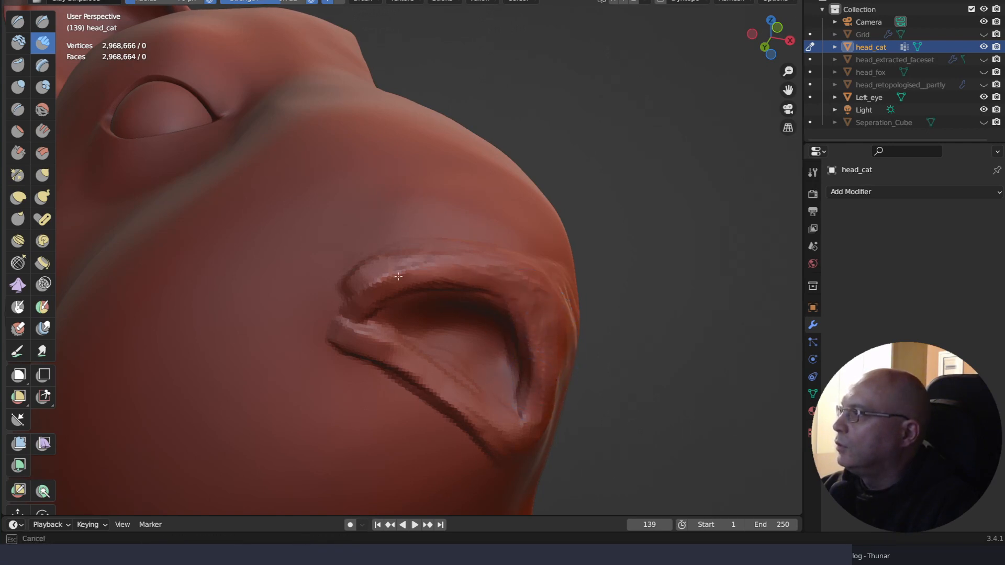
pyautogui.moveTo(399, 276); pyautogui.dragTo(392, 286)
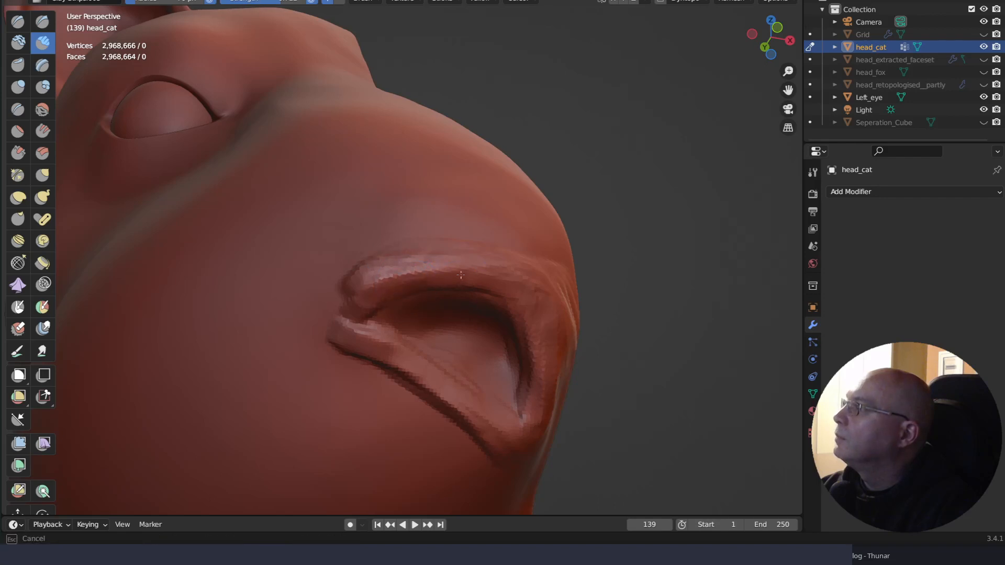
pyautogui.moveTo(498, 309)
pyautogui.mouseDown()
pyautogui.moveTo(525, 325)
pyautogui.moveTo(550, 372)
pyautogui.mouseUp()
pyautogui.moveTo(469, 362); pyautogui.dragTo(465, 370, button='right')
pyautogui.scroll(-10, 464, 370)
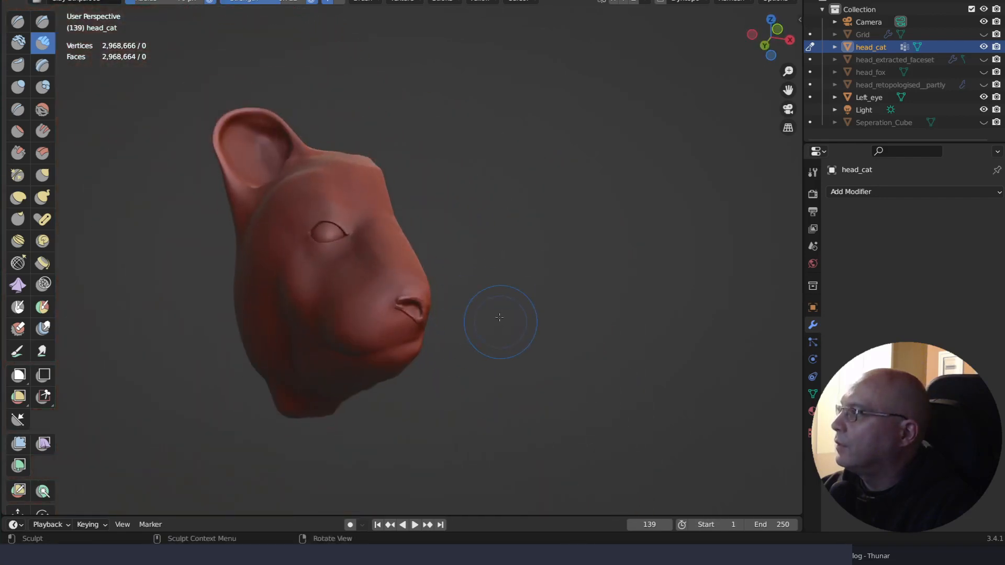
# Blend the groove below the nostril's lower rim into the muzzle and rework the surface just inside the opening
pyautogui.moveTo(498, 318)
pyautogui.mouseDown(button='middle')
pyautogui.moveTo(492, 311)
pyautogui.moveTo(476, 330)
pyautogui.mouseUp(button='middle')
pyautogui.scroll(8, 476, 330)
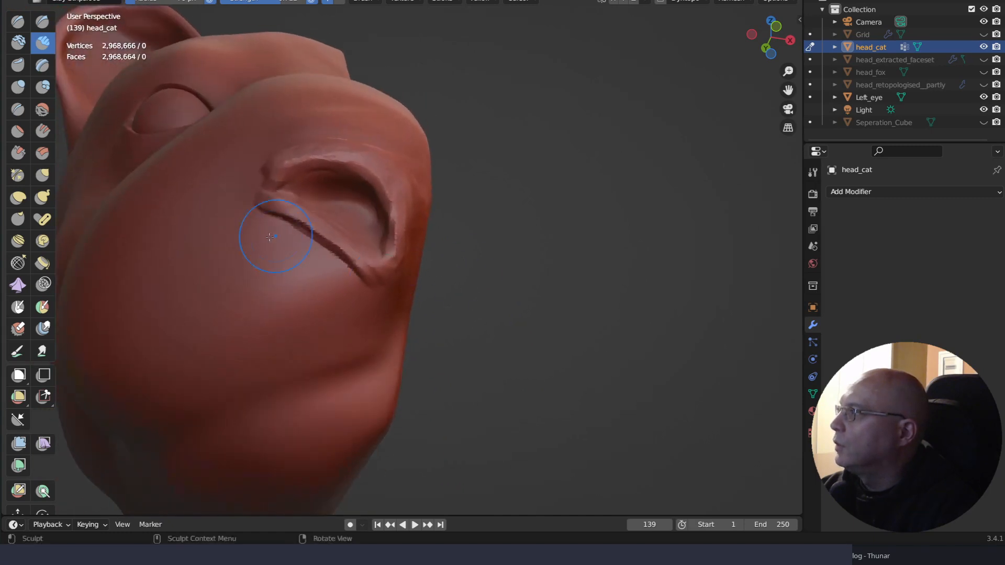
pyautogui.moveTo(269, 238)
pyautogui.mouseDown()
pyautogui.moveTo(354, 260)
pyautogui.moveTo(278, 222)
pyautogui.moveTo(317, 281)
pyautogui.mouseUp()
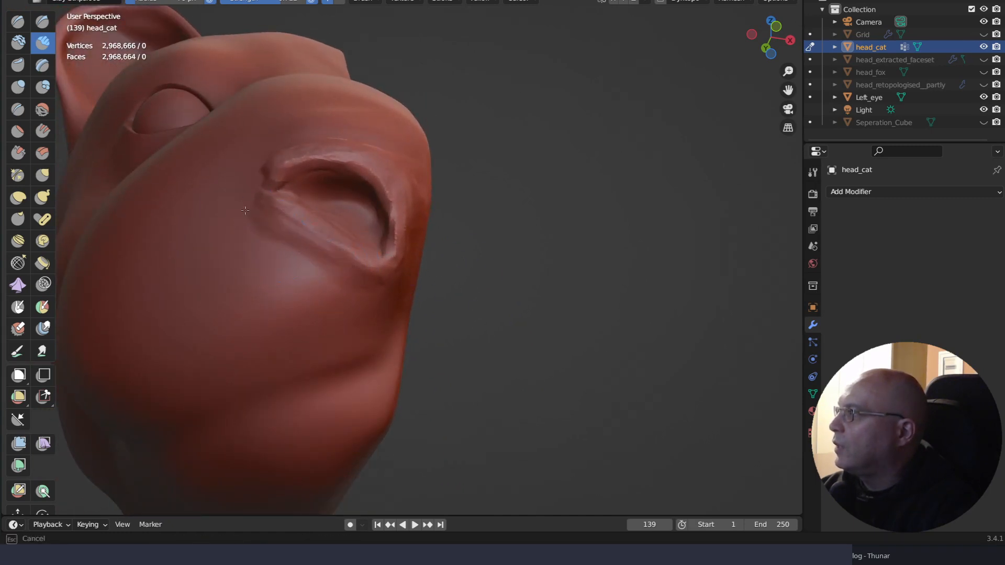
pyautogui.moveTo(299, 236); pyautogui.dragTo(359, 288)
pyautogui.moveTo(396, 287)
pyautogui.mouseDown(button='middle')
pyautogui.moveTo(406, 254)
pyautogui.moveTo(425, 310)
pyautogui.moveTo(389, 287)
pyautogui.mouseUp(button='middle')
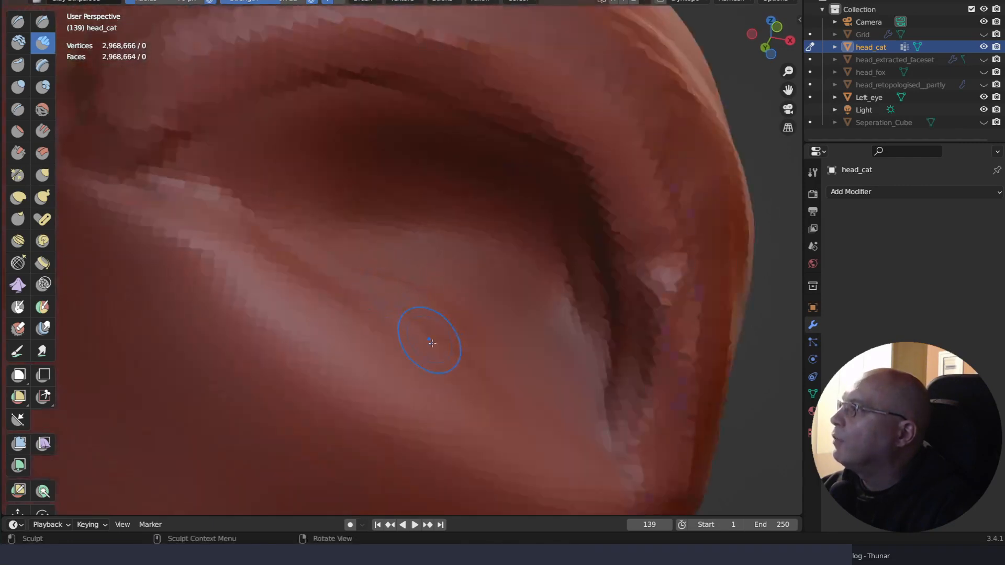
pyautogui.scroll(-5, 418, 319)
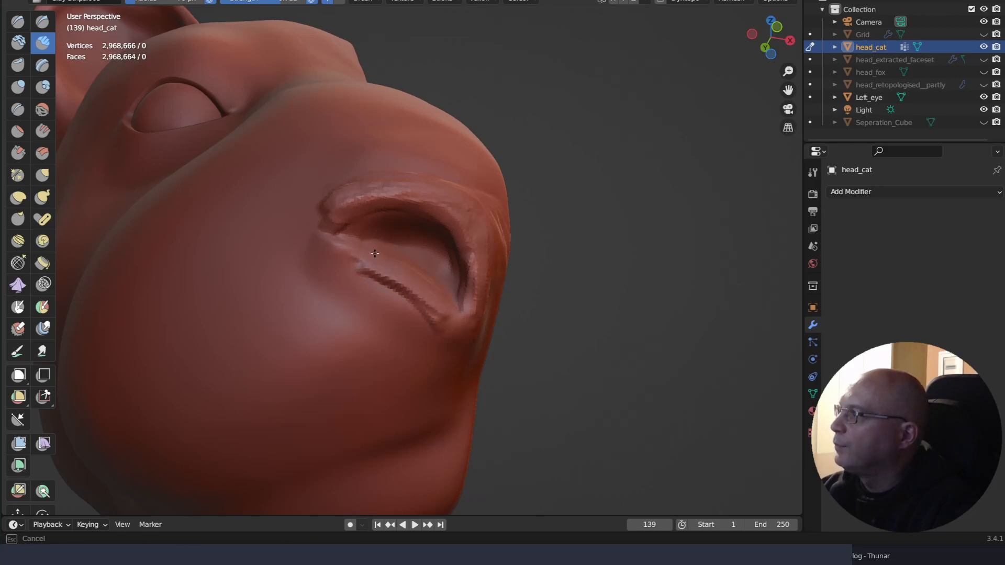
pyautogui.moveTo(375, 253); pyautogui.dragTo(357, 248)
pyautogui.moveTo(435, 315); pyautogui.dragTo(350, 269)
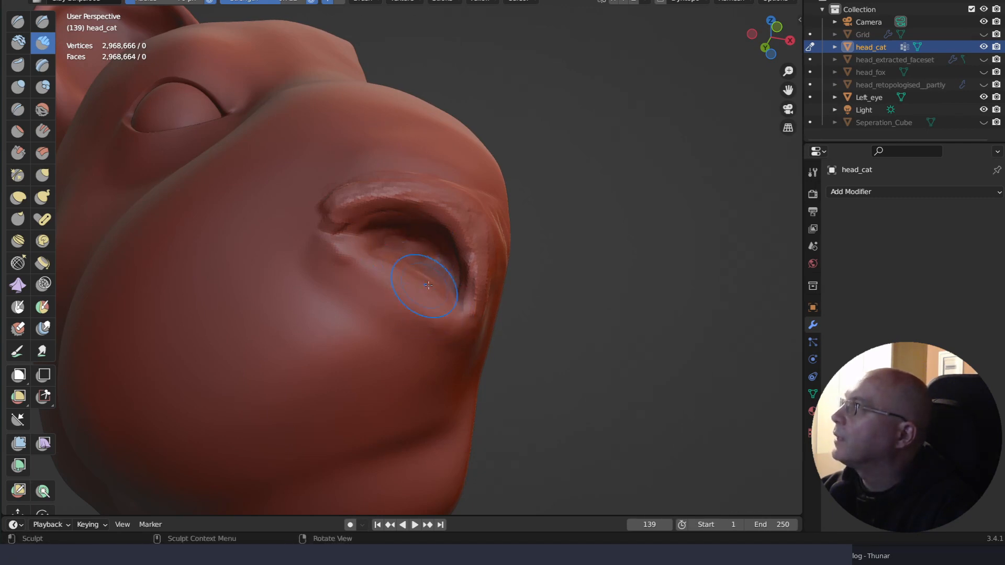
pyautogui.moveTo(449, 266); pyautogui.dragTo(421, 254, button='right')
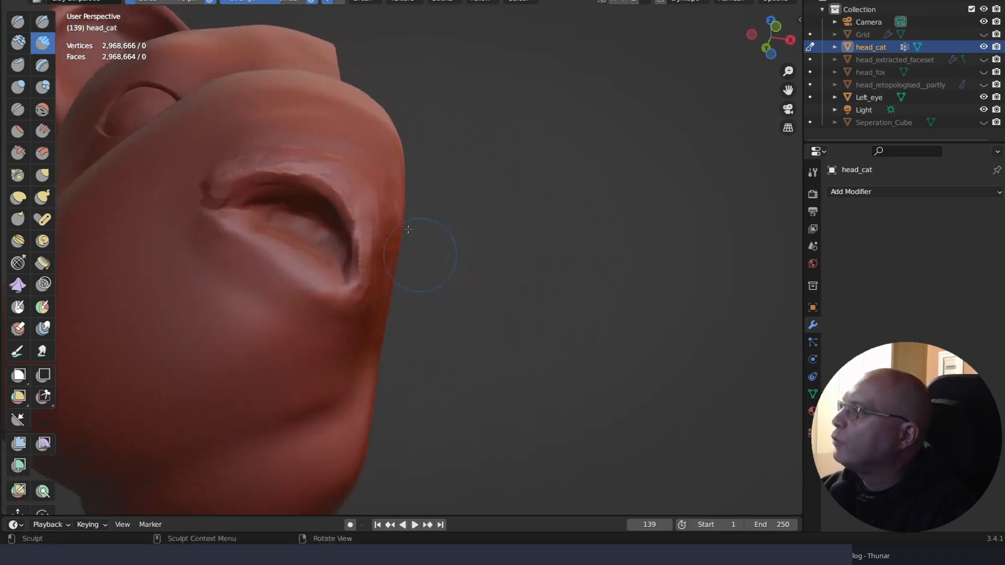
pyautogui.moveTo(476, 264)
pyautogui.mouseDown(button='middle')
pyautogui.moveTo(445, 327)
pyautogui.moveTo(434, 293)
pyautogui.mouseUp(button='middle')
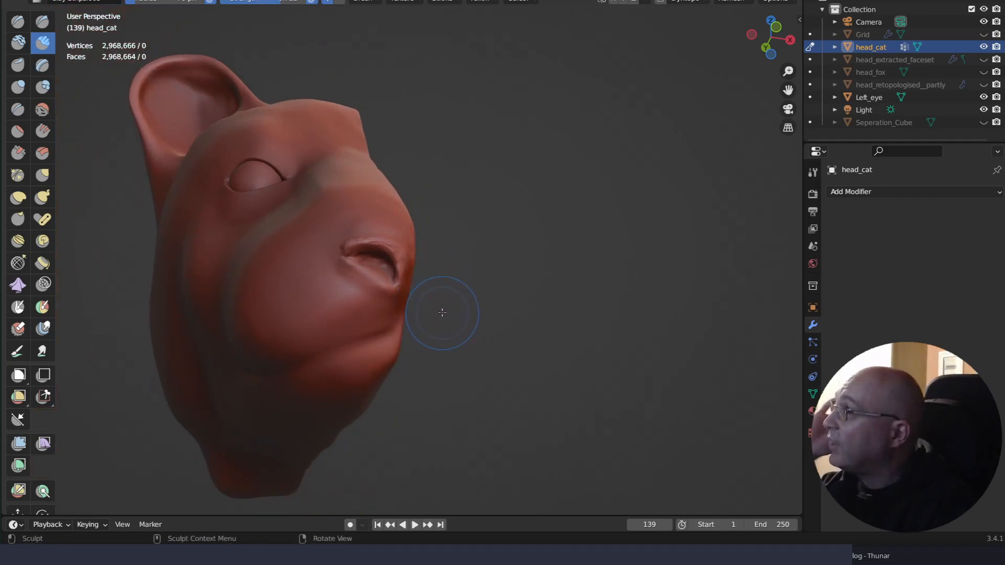
# Switch to Elastic Deform, adjust the brush size and reshape the upper rim and outer corner of the nostril
pyautogui.keyDown('ctrl'); pyautogui.moveTo(443, 303); pyautogui.dragTo(445, 262, button='middle'); pyautogui.keyUp('ctrl')
pyautogui.hotkey('shift', 'space')
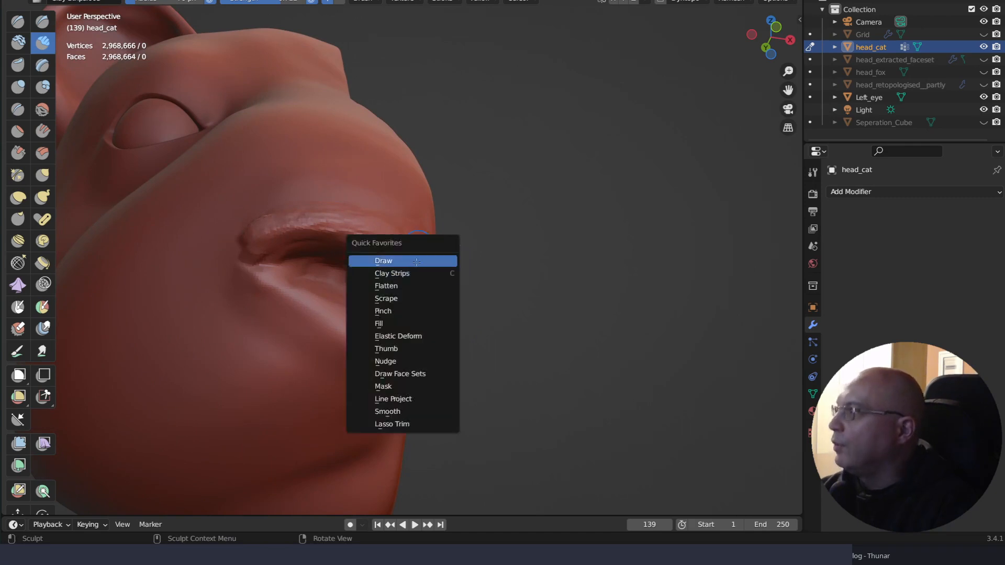
pyautogui.click(434, 335)
pyautogui.press('f')
pyautogui.click(446, 215)
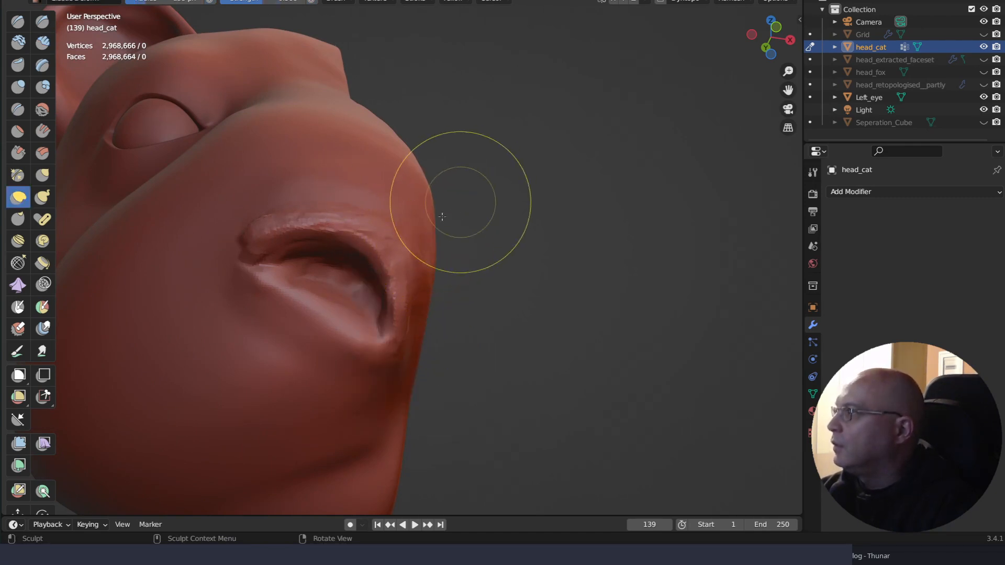
pyautogui.moveTo(374, 249); pyautogui.dragTo(369, 280)
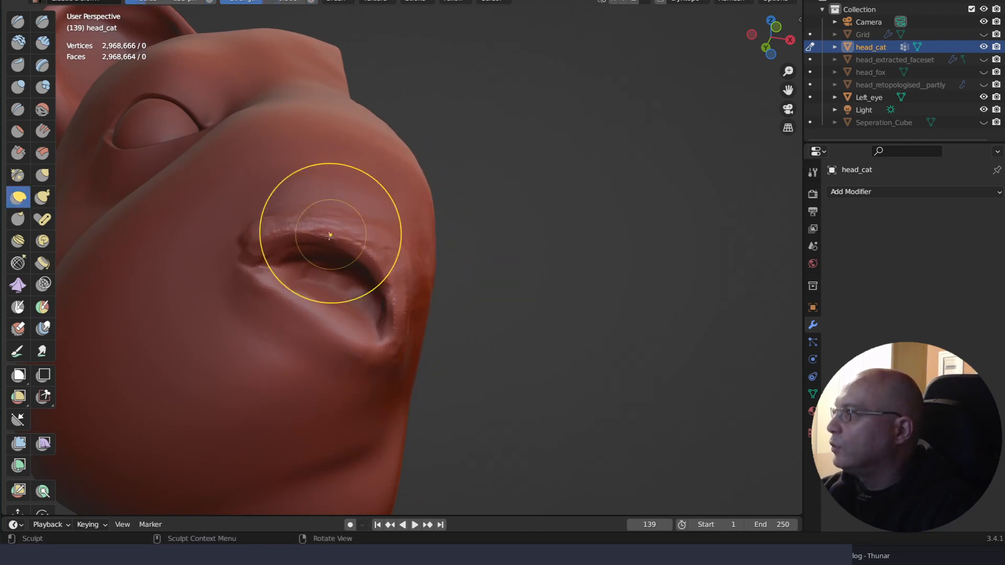
pyautogui.moveTo(330, 234)
pyautogui.mouseDown()
pyautogui.moveTo(324, 255)
pyautogui.moveTo(276, 261)
pyautogui.mouseUp()
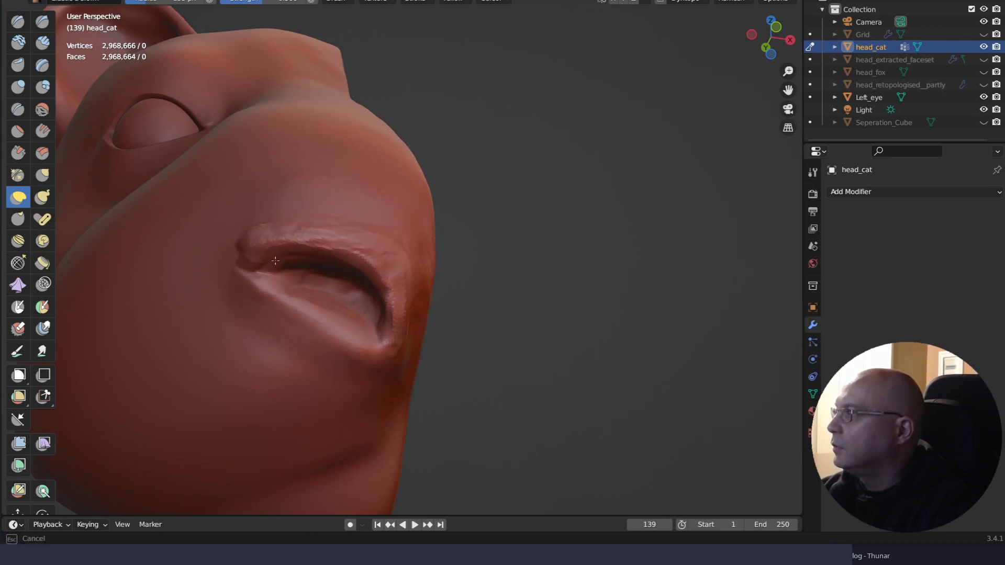
pyautogui.moveTo(366, 273); pyautogui.dragTo(380, 259)
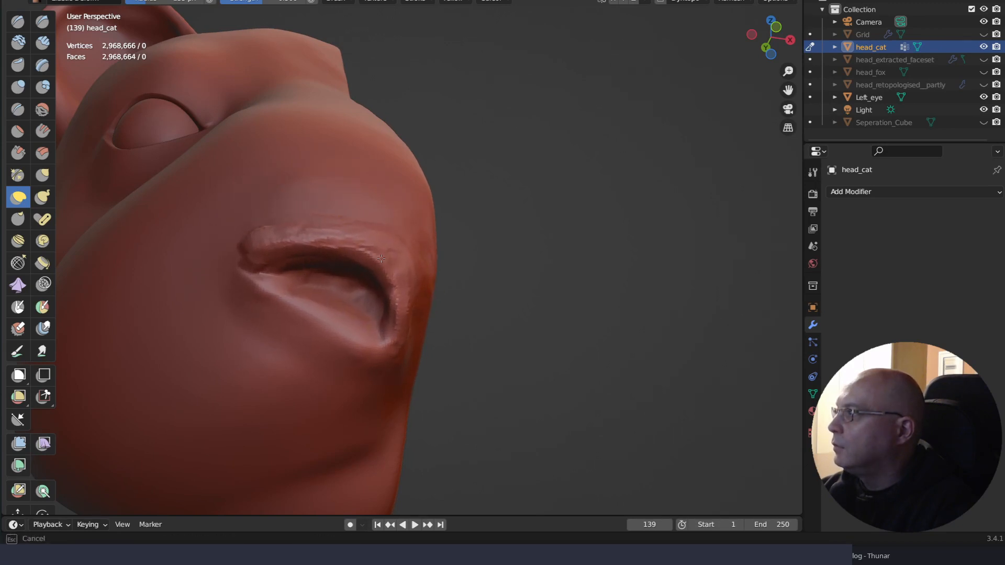
pyautogui.moveTo(323, 236)
pyautogui.mouseDown()
pyautogui.moveTo(321, 226)
pyautogui.moveTo(396, 267)
pyautogui.mouseUp()
# Switch to the Pinch brush and tighten the nostril rim, working up close and from the side
pyautogui.press('q')
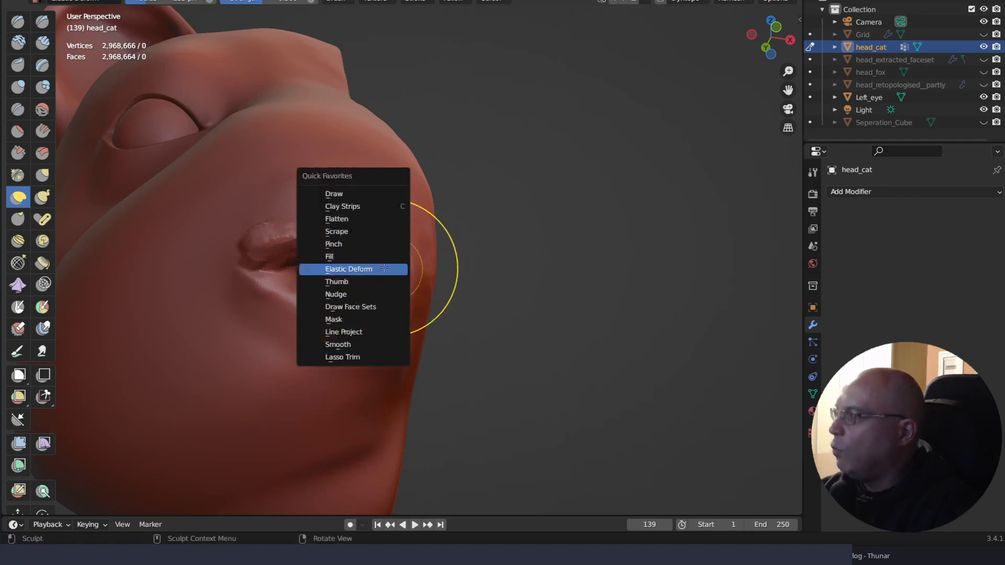
pyautogui.click(373, 244)
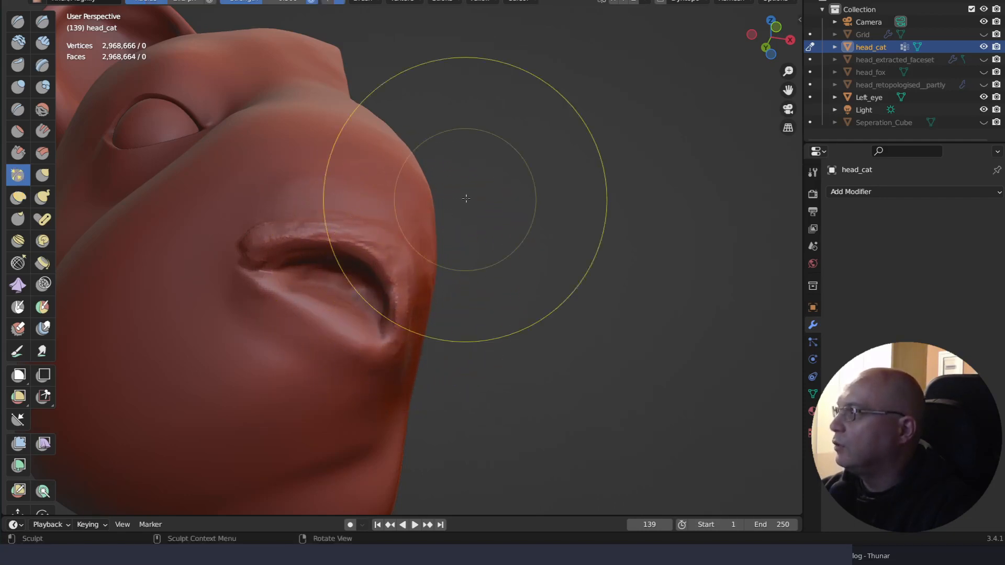
pyautogui.moveTo(353, 268)
pyautogui.mouseDown()
pyautogui.moveTo(355, 286)
pyautogui.moveTo(332, 297)
pyautogui.moveTo(326, 283)
pyautogui.mouseUp()
pyautogui.keyDown('ctrl'); pyautogui.moveTo(359, 299); pyautogui.dragTo(384, 361, button='middle'); pyautogui.keyUp('ctrl')
pyautogui.moveTo(370, 257); pyautogui.dragTo(362, 281)
pyautogui.moveTo(478, 262)
pyautogui.mouseDown(button='middle')
pyautogui.moveTo(413, 316)
pyautogui.moveTo(410, 301)
pyautogui.moveTo(526, 288)
pyautogui.moveTo(489, 300)
pyautogui.mouseUp(button='middle')
pyautogui.moveTo(489, 304); pyautogui.dragTo(476, 308)
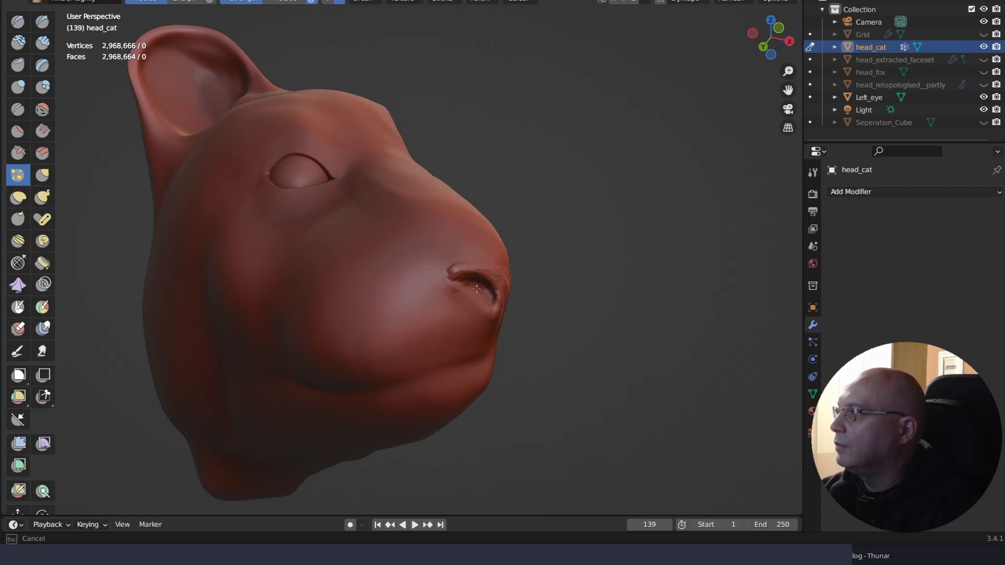
pyautogui.moveTo(477, 308); pyautogui.dragTo(478, 307)
# Return to Elastic Deform and reshape the nostril opening and its lower rim from below
pyautogui.moveTo(534, 265)
pyautogui.mouseDown(button='middle')
pyautogui.moveTo(507, 274)
pyautogui.moveTo(513, 268)
pyautogui.moveTo(501, 337)
pyautogui.mouseUp(button='middle')
pyautogui.moveTo(501, 337); pyautogui.dragTo(473, 343, button='right')
pyautogui.keyDown('ctrl'); pyautogui.moveTo(473, 345); pyautogui.dragTo(484, 299, button='right'); pyautogui.keyUp('ctrl')
pyautogui.keyDown('ctrl'); pyautogui.moveTo(483, 299); pyautogui.dragTo(364, 222, button='middle'); pyautogui.keyUp('ctrl')
pyautogui.hotkey('shift', 'space')
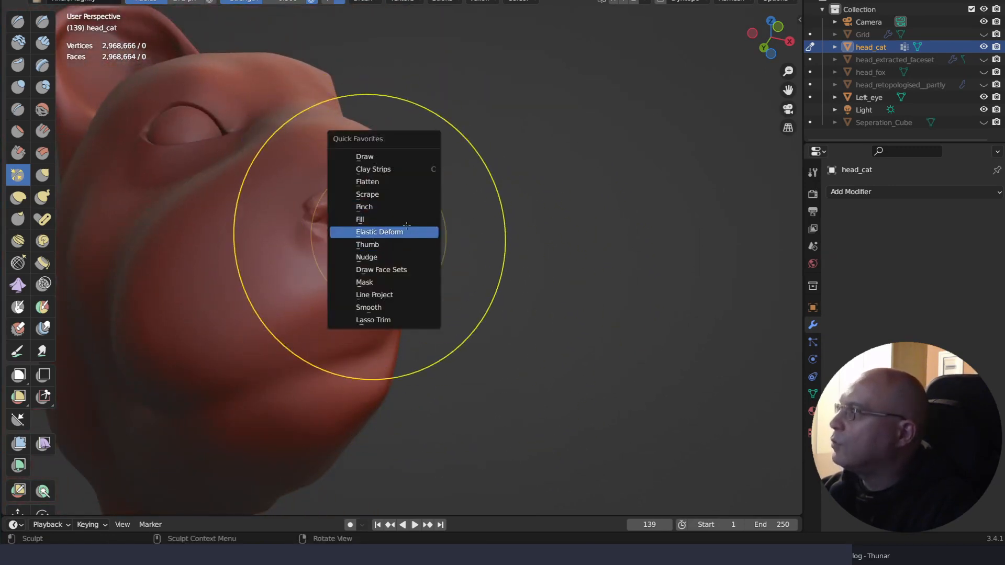
pyautogui.click(403, 230)
pyautogui.moveTo(340, 224); pyautogui.dragTo(319, 231)
pyautogui.scroll(6, 301, 283)
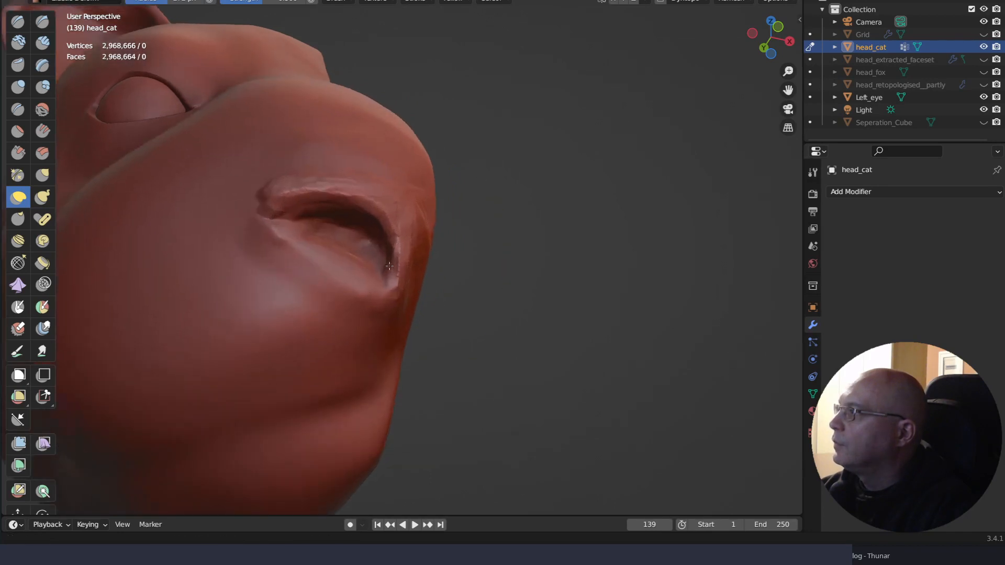
pyautogui.moveTo(270, 272)
pyautogui.mouseDown()
pyautogui.moveTo(302, 241)
pyautogui.moveTo(296, 252)
pyautogui.mouseUp()
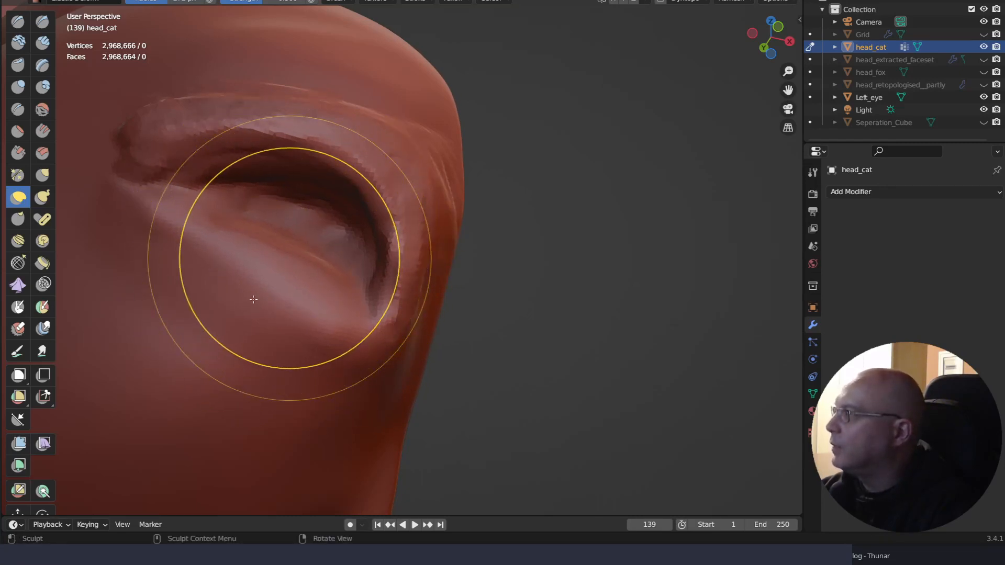
pyautogui.moveTo(271, 267); pyautogui.dragTo(294, 241)
# Adjust the curve of the nostril's upper and front rim with Elastic Deform, from the outer corner inward
pyautogui.moveTo(156, 156)
pyautogui.mouseDown()
pyautogui.moveTo(160, 193)
pyautogui.moveTo(172, 194)
pyautogui.mouseUp()
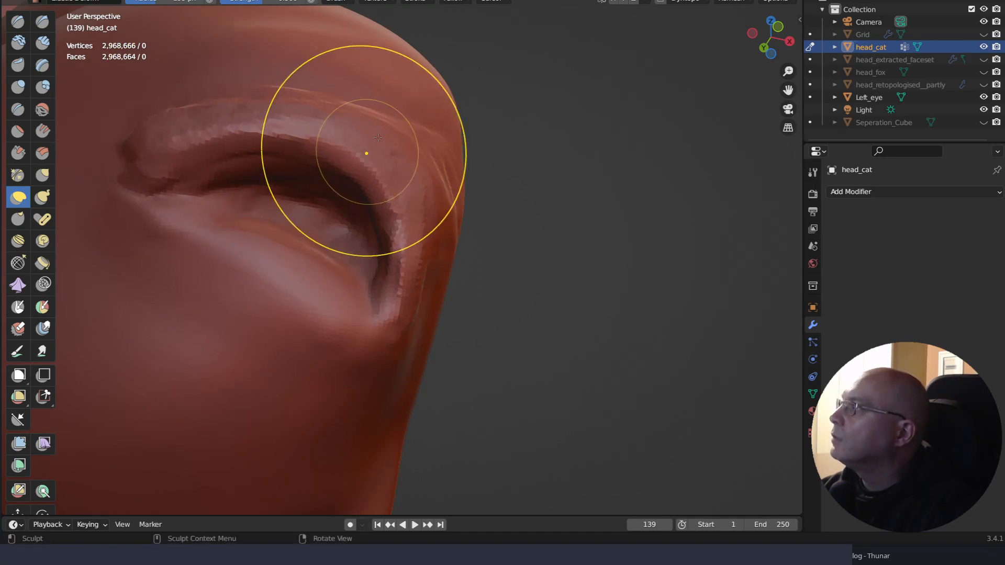
pyautogui.moveTo(366, 153); pyautogui.dragTo(390, 120)
pyautogui.moveTo(391, 233)
pyautogui.mouseDown()
pyautogui.moveTo(374, 271)
pyautogui.moveTo(357, 245)
pyautogui.mouseUp()
pyautogui.moveTo(298, 157); pyautogui.dragTo(289, 184)
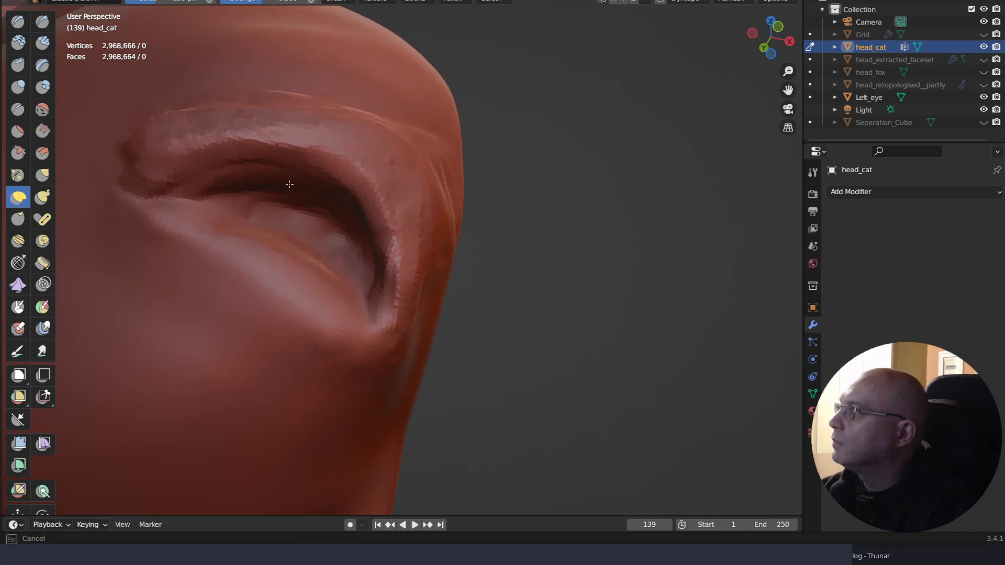
# Reshape the outer end of the nostril's upper rim and nudge the lower rim with Elastic Deform
pyautogui.moveTo(229, 148)
pyautogui.mouseDown()
pyautogui.moveTo(190, 141)
pyautogui.moveTo(199, 196)
pyautogui.mouseUp()
pyautogui.moveTo(271, 291); pyautogui.dragTo(300, 277)
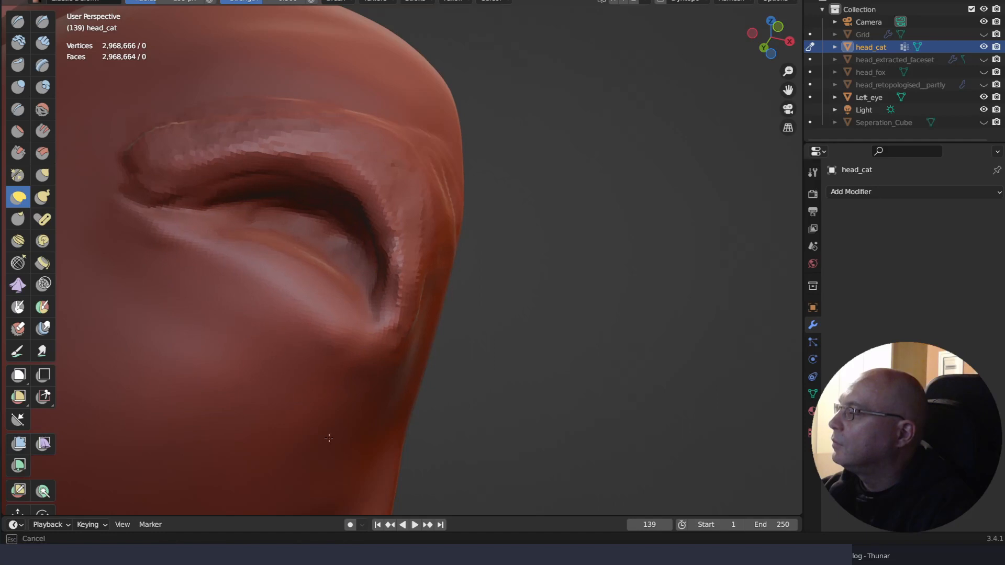
pyautogui.keyDown('ctrl'); pyautogui.moveTo(331, 460); pyautogui.dragTo(373, 365, button='right'); pyautogui.keyUp('ctrl')
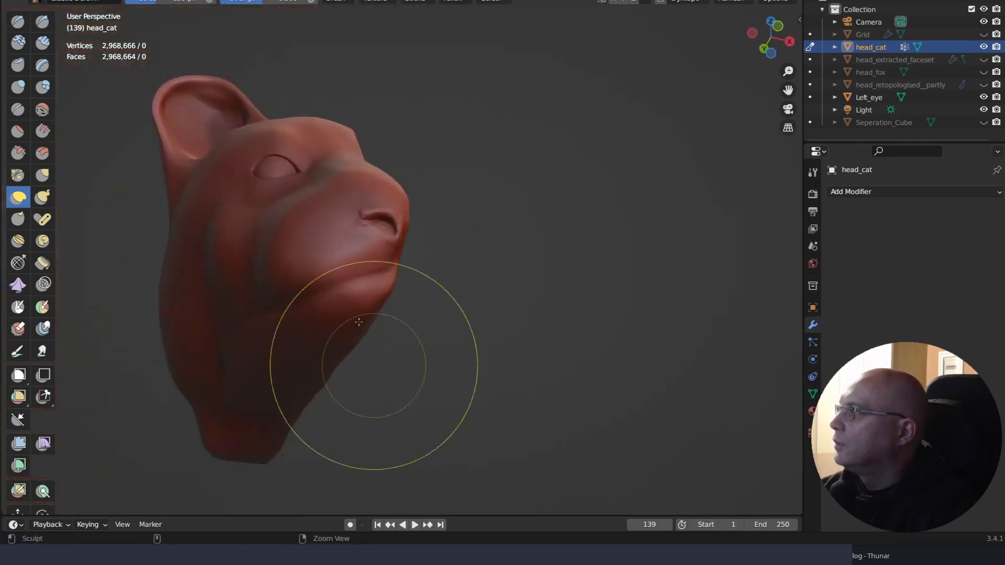
pyautogui.moveTo(359, 322)
pyautogui.mouseDown(button='middle')
pyautogui.moveTo(367, 335)
pyautogui.moveTo(359, 325)
pyautogui.moveTo(348, 347)
pyautogui.moveTo(345, 335)
pyautogui.mouseUp(button='middle')
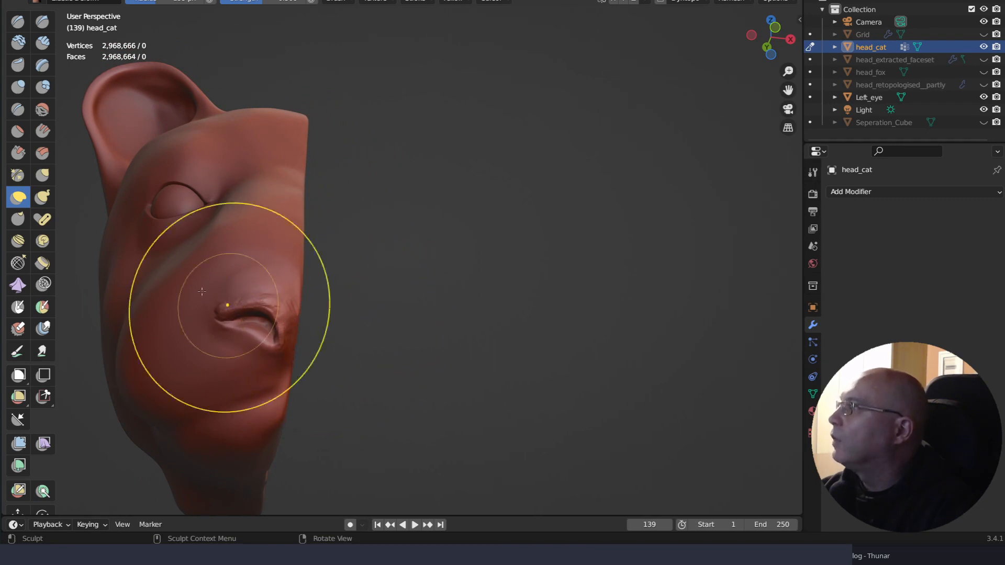
pyautogui.moveTo(202, 292)
pyautogui.mouseDown()
pyautogui.moveTo(191, 314)
pyautogui.moveTo(212, 291)
pyautogui.mouseUp()
# Pull the nostril's outer corner outward and raise the outer part of the upper rim with Elastic Deform
pyautogui.scroll(4, 235, 312)
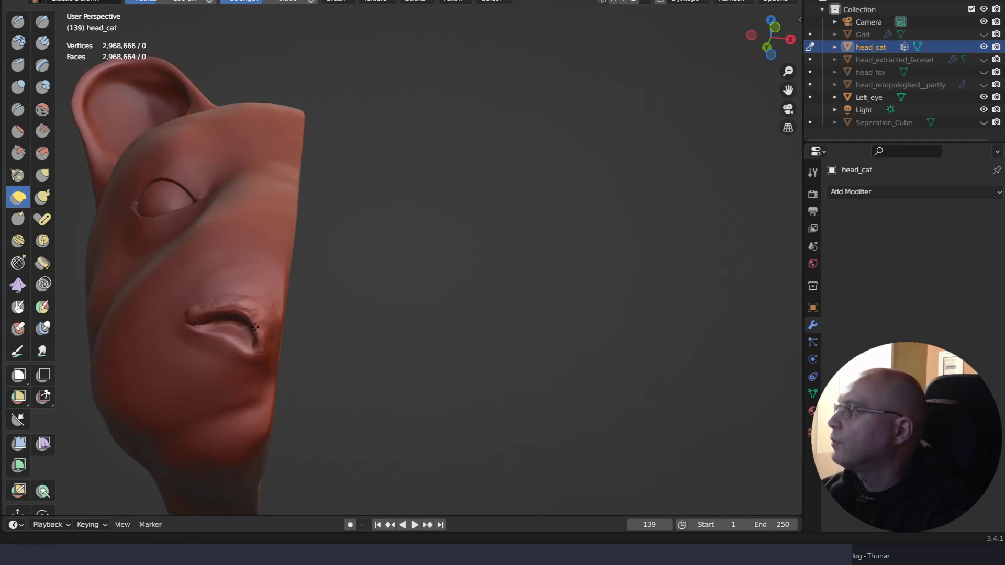
pyautogui.moveTo(246, 320); pyautogui.dragTo(296, 303, button='middle')
pyautogui.moveTo(297, 303)
pyautogui.keyDown('shift'); pyautogui.mouseDown(button='right')
pyautogui.moveTo(314, 285)
pyautogui.moveTo(267, 210)
pyautogui.mouseUp(button='right'); pyautogui.keyUp('shift')
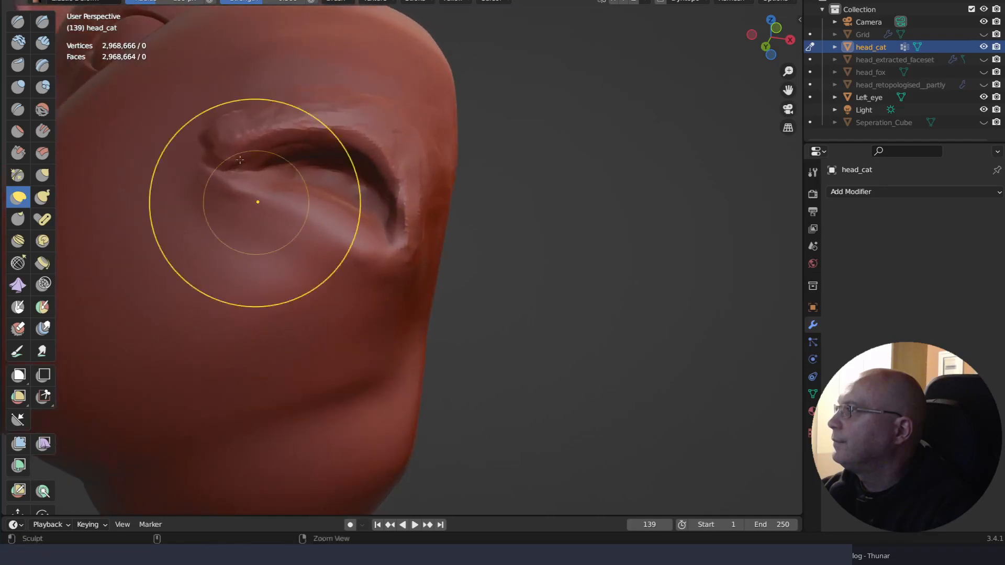
pyautogui.moveTo(219, 140); pyautogui.dragTo(170, 157)
pyautogui.moveTo(262, 105); pyautogui.dragTo(247, 83)
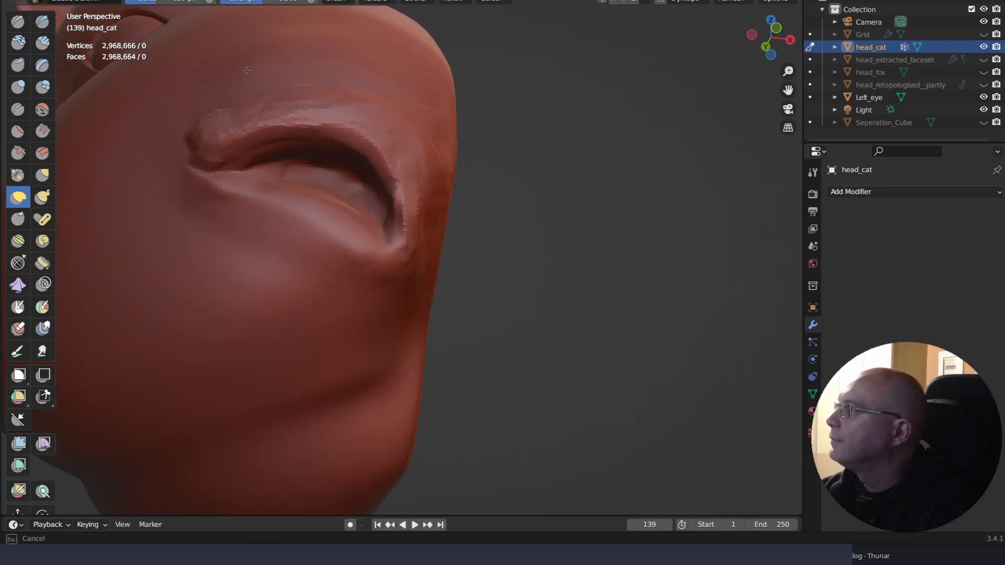
pyautogui.moveTo(262, 134); pyautogui.dragTo(263, 137)
# Push the muzzle surface beneath the nostril up toward the lower rim with Elastic Deform
pyautogui.moveTo(350, 310)
pyautogui.mouseDown(button='right')
pyautogui.moveTo(355, 319)
pyautogui.moveTo(348, 311)
pyautogui.mouseUp(button='right')
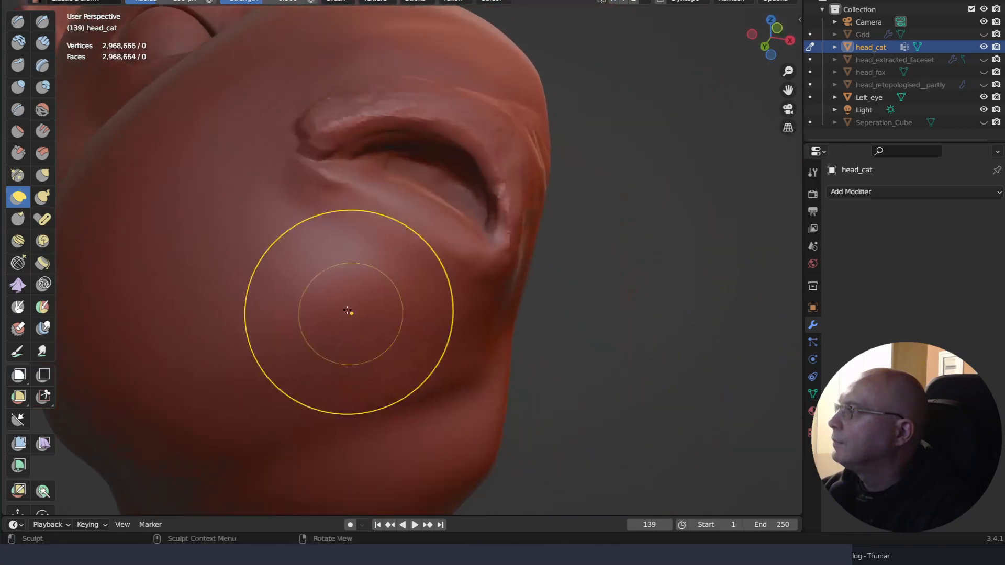
pyautogui.moveTo(347, 311)
pyautogui.mouseDown()
pyautogui.moveTo(305, 219)
pyautogui.moveTo(343, 202)
pyautogui.mouseUp()
pyautogui.moveTo(400, 246); pyautogui.dragTo(401, 248)
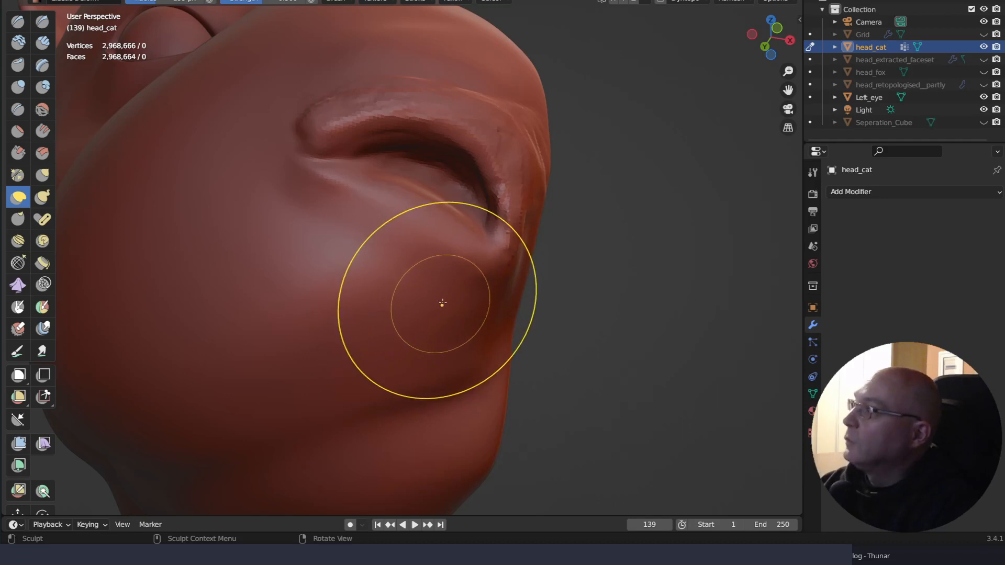
# Switch to the Scrape brush and flatten the inner side of the nostril's lower rim and the front inner wall
pyautogui.moveTo(440, 284); pyautogui.dragTo(424, 305, button='right')
pyautogui.press('q')
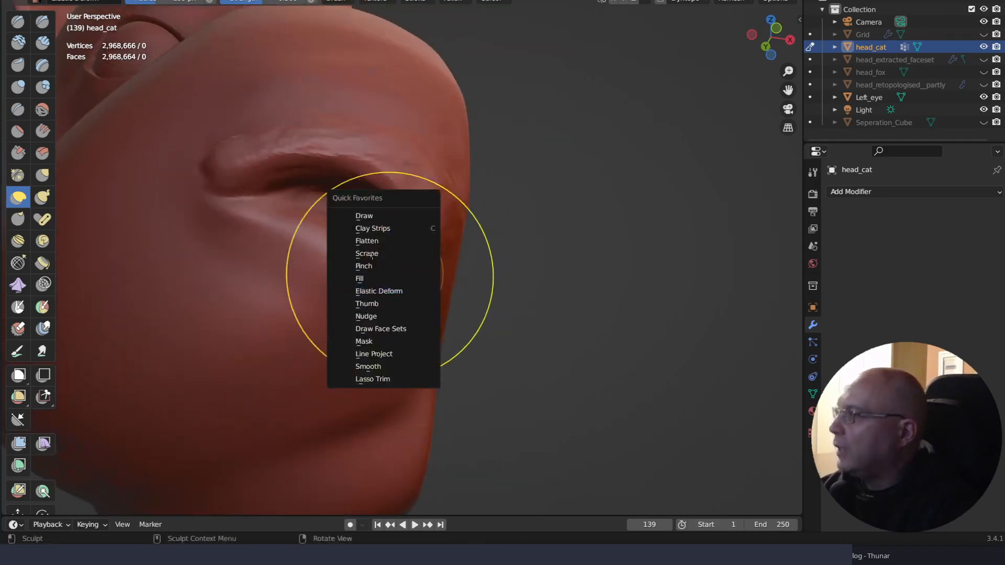
pyautogui.click(359, 252)
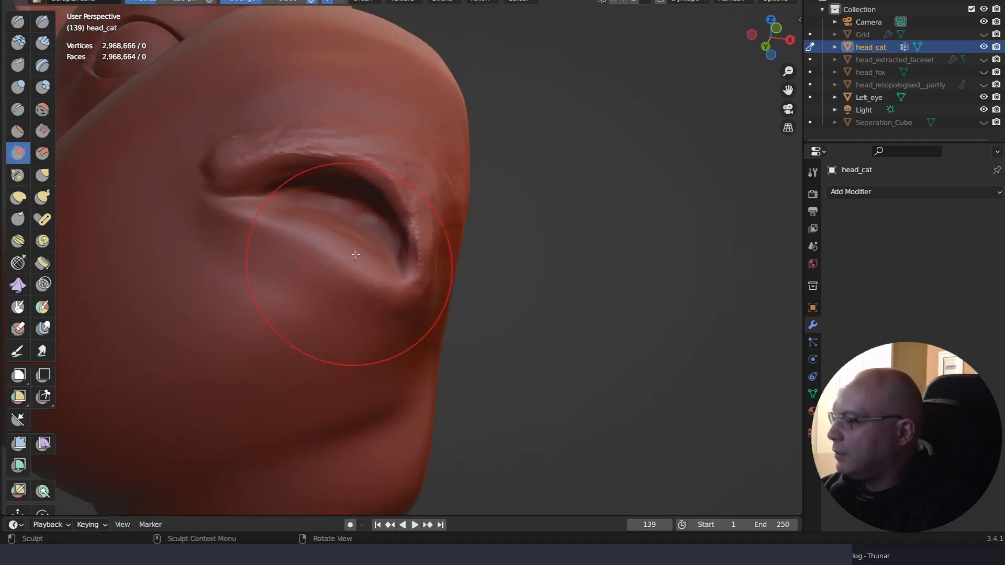
pyautogui.scroll(3, 367, 275)
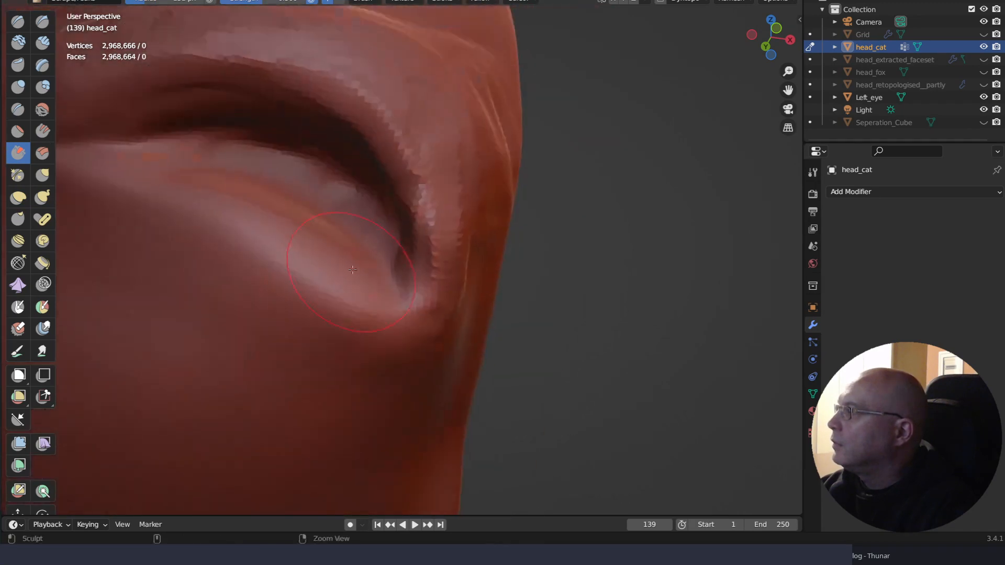
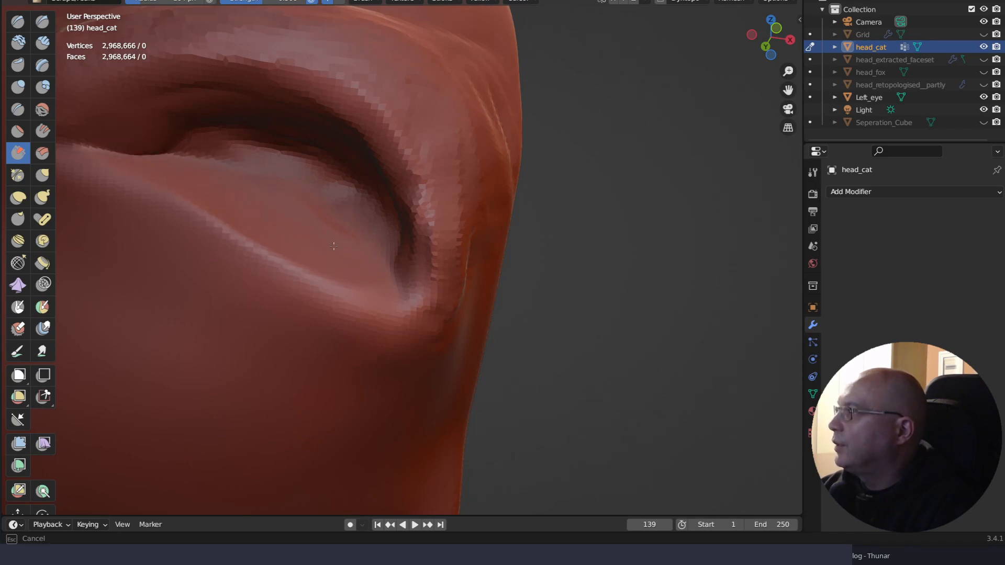
pyautogui.moveTo(328, 242)
pyautogui.mouseDown(button='middle')
pyautogui.moveTo(360, 182)
pyautogui.moveTo(482, 56)
pyautogui.mouseUp(button='middle')
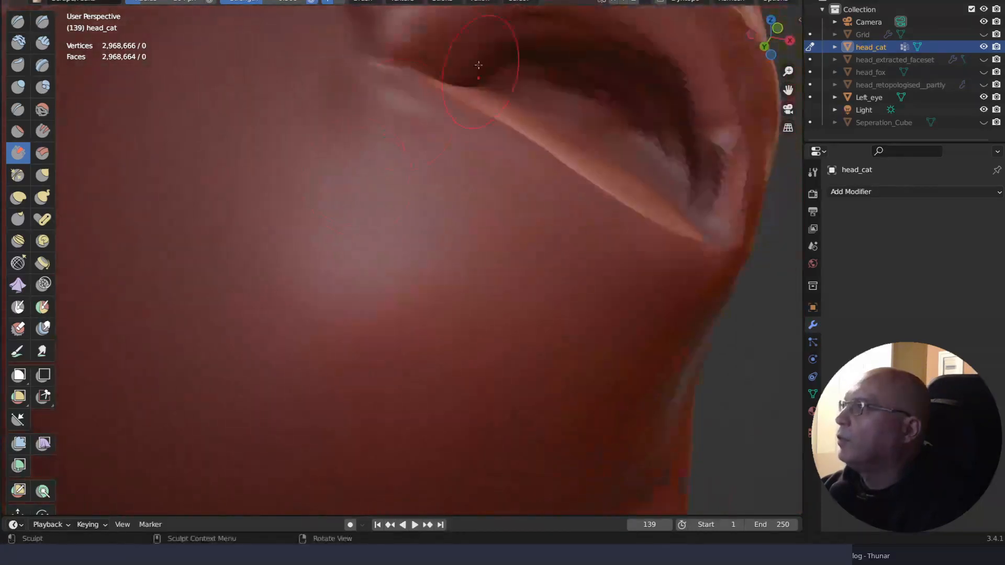
pyautogui.moveTo(557, 21)
pyautogui.mouseDown()
pyautogui.moveTo(675, 60)
pyautogui.moveTo(699, 100)
pyautogui.moveTo(710, 159)
pyautogui.mouseUp()
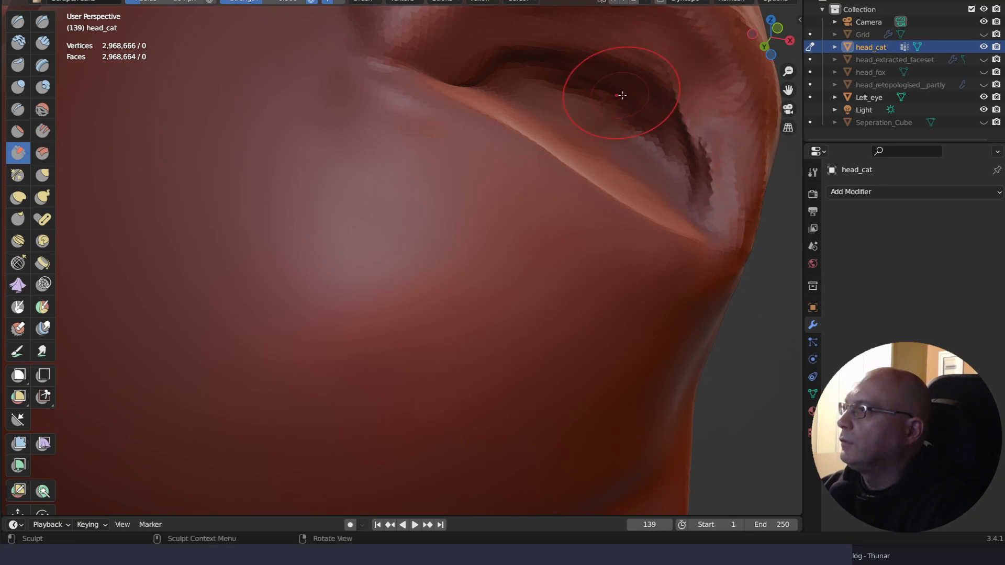
# Scrape the underside of the nostril's upper rim and hollow the wall toward the front corner
pyautogui.moveTo(618, 97); pyautogui.dragTo(623, 126, button='middle')
pyautogui.moveTo(529, 259); pyautogui.dragTo(447, 248)
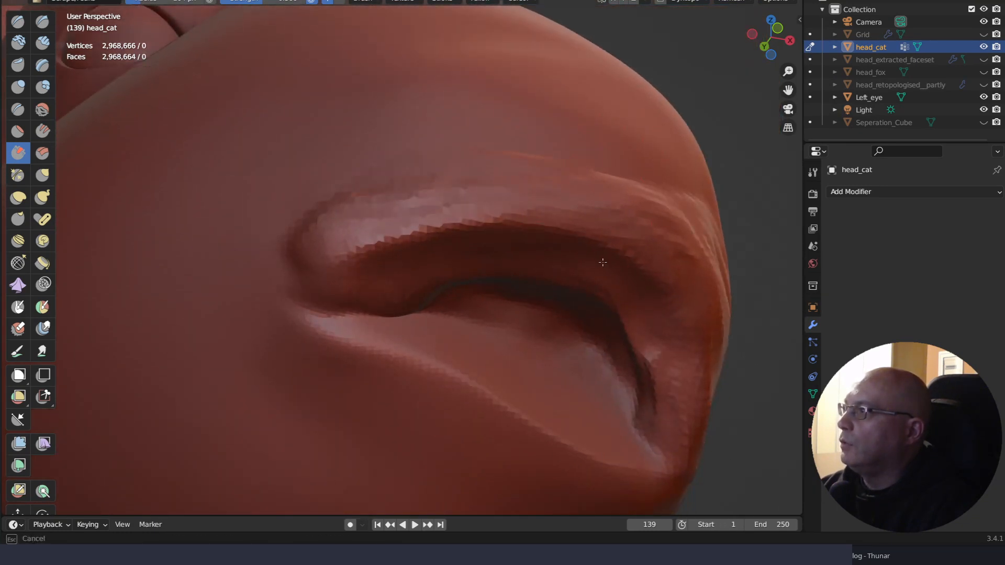
pyautogui.moveTo(618, 294)
pyautogui.mouseDown()
pyautogui.moveTo(670, 419)
pyautogui.moveTo(622, 323)
pyautogui.mouseUp()
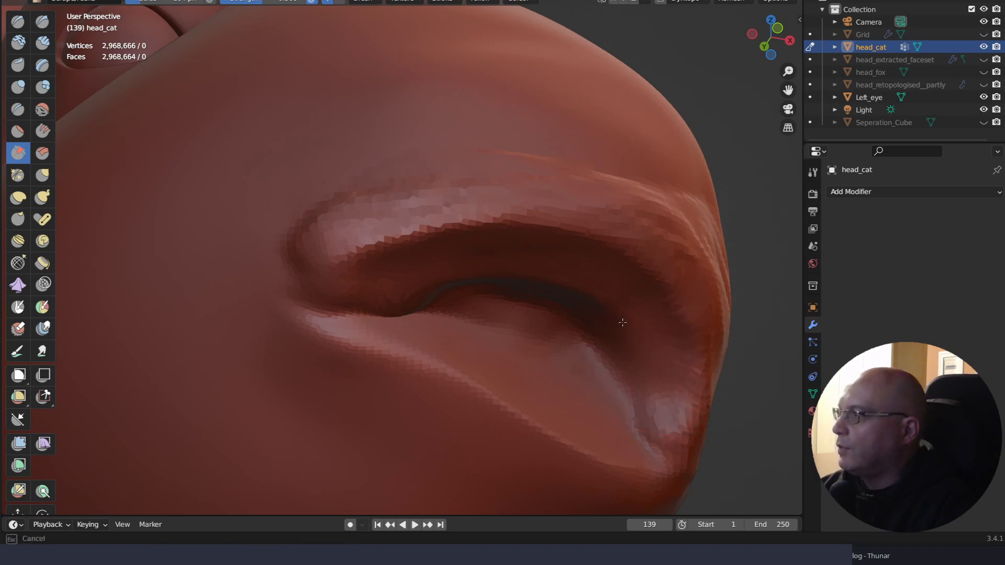
pyautogui.moveTo(652, 382); pyautogui.dragTo(639, 336)
pyautogui.moveTo(539, 296)
pyautogui.mouseDown(button='middle')
pyautogui.moveTo(529, 327)
pyautogui.moveTo(525, 318)
pyautogui.mouseUp(button='middle')
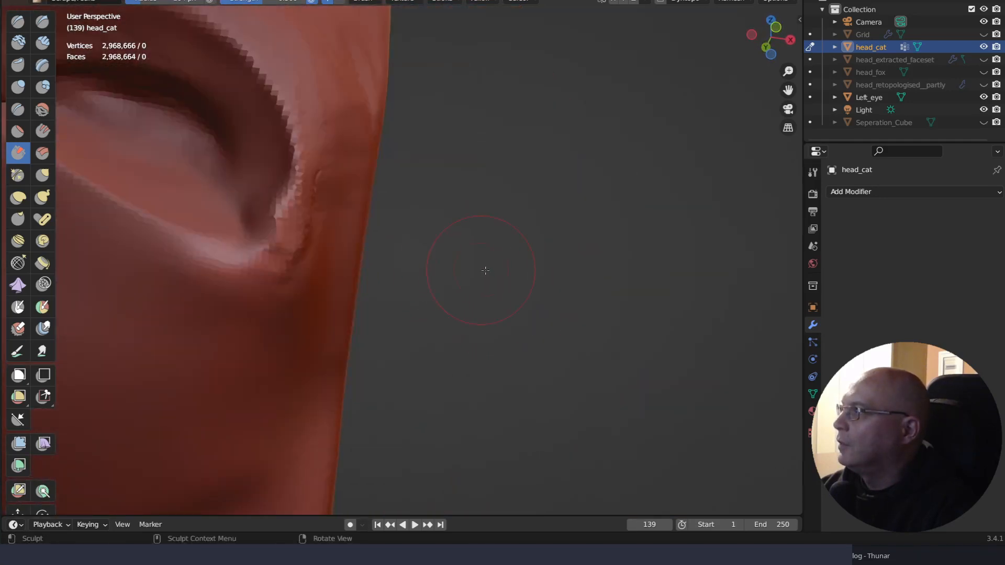
# Scrape around the nostril's front corner and flatten the muzzle surface just below the lower rim
pyautogui.moveTo(485, 270); pyautogui.dragTo(482, 168, button='middle')
pyautogui.moveTo(482, 168)
pyautogui.mouseDown()
pyautogui.moveTo(494, 196)
pyautogui.moveTo(454, 251)
pyautogui.mouseUp()
pyautogui.moveTo(317, 180); pyautogui.dragTo(216, 178)
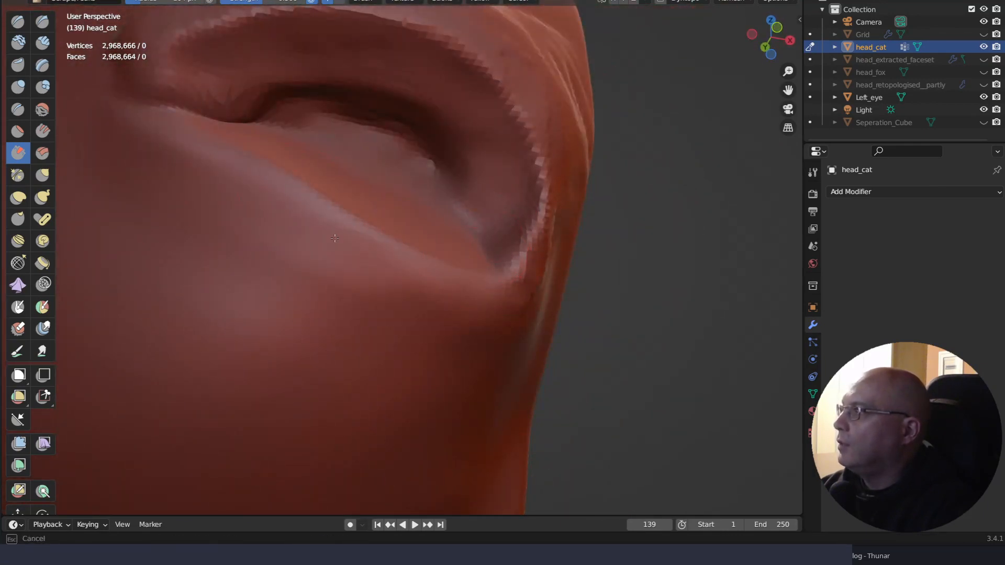
pyautogui.moveTo(455, 287); pyautogui.dragTo(495, 305)
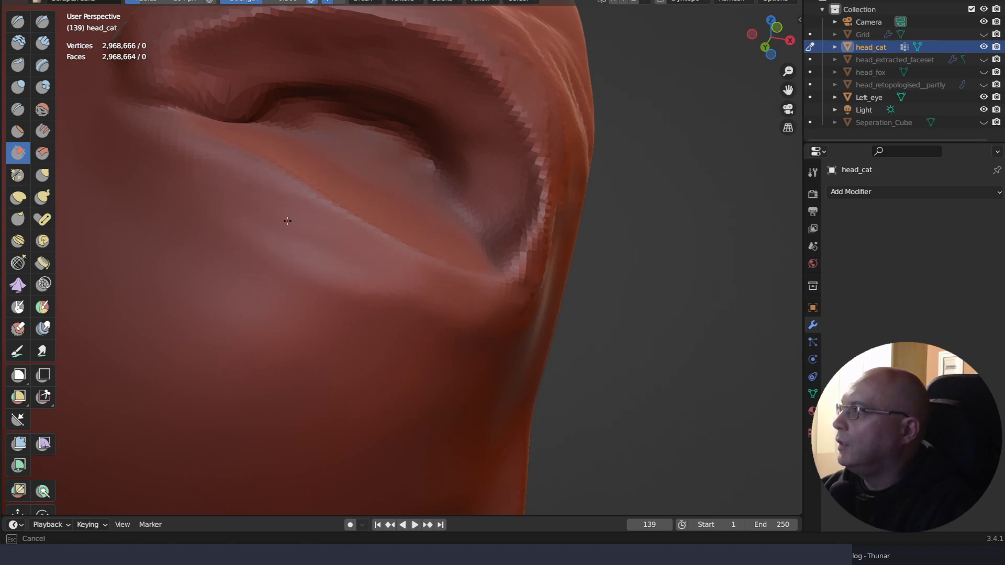
pyautogui.moveTo(350, 256)
pyautogui.mouseDown()
pyautogui.moveTo(224, 236)
pyautogui.moveTo(410, 314)
pyautogui.mouseUp()
pyautogui.scroll(-6, 413, 312)
pyautogui.moveTo(424, 306); pyautogui.dragTo(425, 290, button='middle')
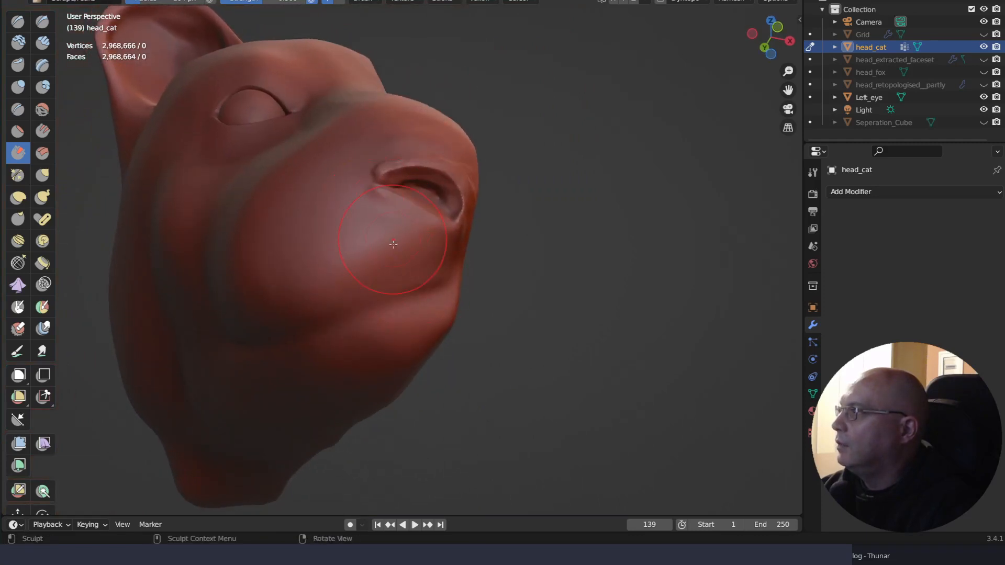
pyautogui.scroll(5, 393, 243)
pyautogui.moveTo(385, 204)
pyautogui.mouseDown(button='middle')
pyautogui.moveTo(415, 246)
pyautogui.moveTo(401, 229)
pyautogui.mouseUp(button='middle')
pyautogui.scroll(-6, 419, 366)
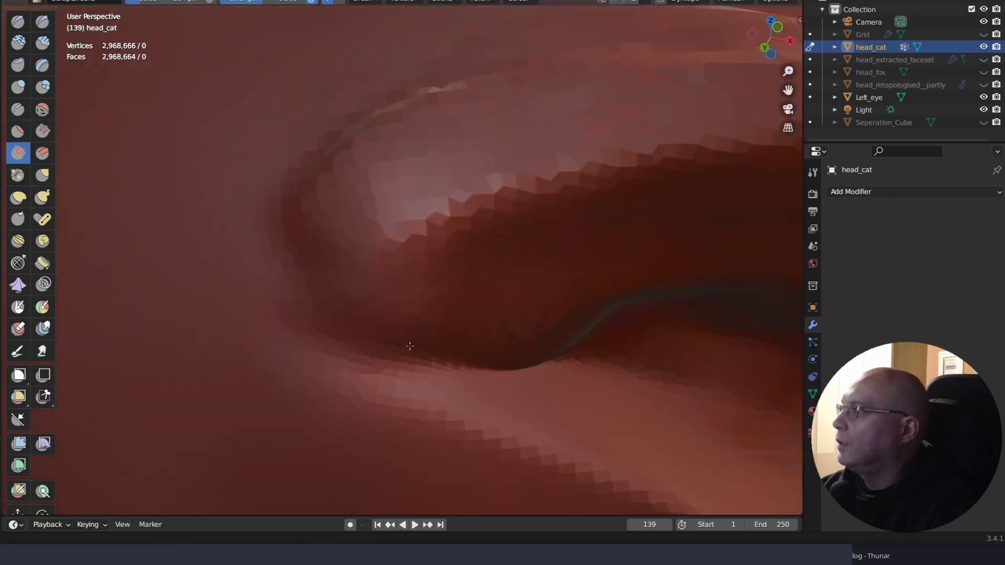
# Switch to Elastic Deform and reshape the nostril's lower rim and front edge
pyautogui.press('q')
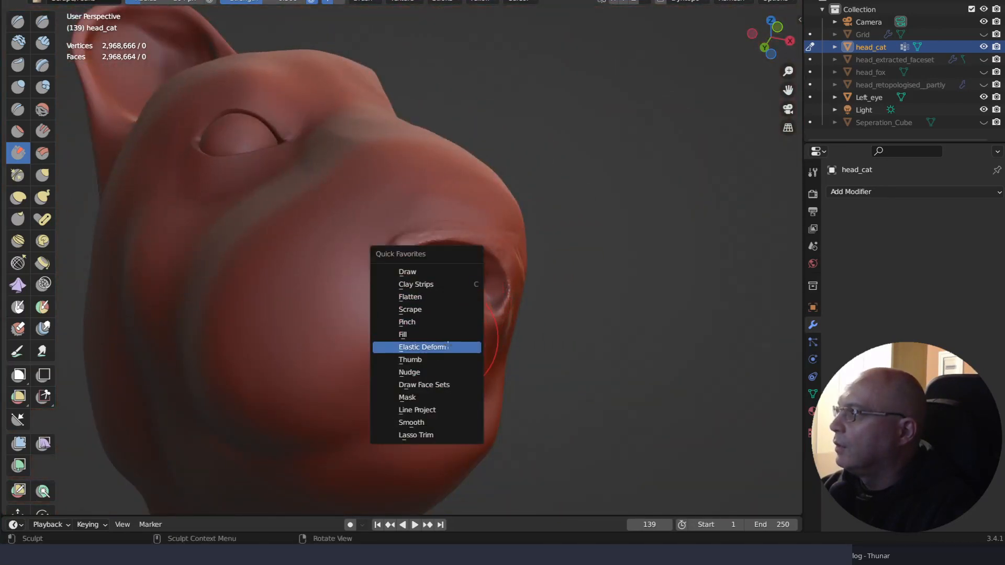
pyautogui.click(422, 347)
pyautogui.moveTo(449, 292)
pyautogui.mouseDown()
pyautogui.moveTo(462, 277)
pyautogui.moveTo(471, 332)
pyautogui.mouseUp()
pyautogui.scroll(5, 471, 332)
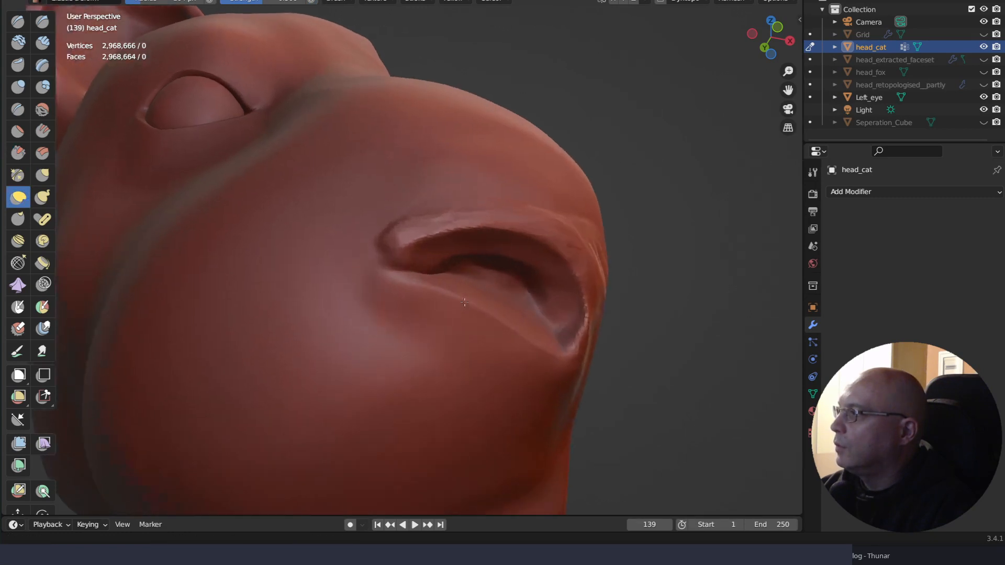
pyautogui.moveTo(552, 336)
pyautogui.mouseDown()
pyautogui.moveTo(631, 370)
pyautogui.moveTo(606, 325)
pyautogui.mouseUp()
pyautogui.moveTo(606, 325)
pyautogui.mouseDown(button='middle')
pyautogui.moveTo(565, 293)
pyautogui.moveTo(579, 269)
pyautogui.moveTo(395, 316)
pyautogui.mouseUp(button='middle')
pyautogui.moveTo(236, 348)
pyautogui.mouseDown()
pyautogui.moveTo(232, 322)
pyautogui.moveTo(219, 333)
pyautogui.mouseUp()
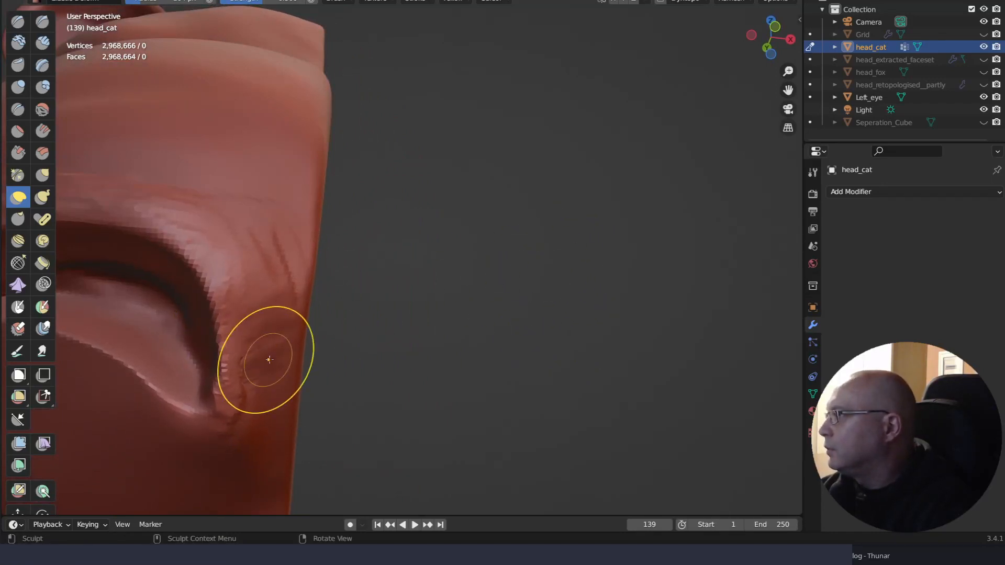
# Tighten the nostril's lower front corner and adjust the lower rim's line with Elastic Deform
pyautogui.moveTo(265, 361)
pyautogui.mouseDown(button='middle')
pyautogui.moveTo(273, 357)
pyautogui.moveTo(258, 347)
pyautogui.mouseUp(button='middle')
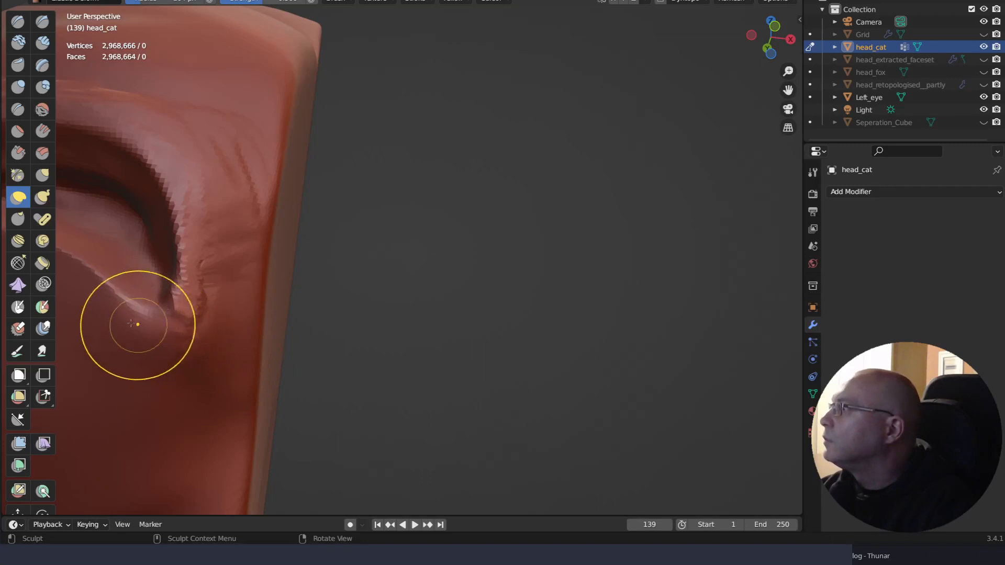
pyautogui.moveTo(135, 325)
pyautogui.mouseDown()
pyautogui.moveTo(147, 303)
pyautogui.moveTo(170, 294)
pyautogui.mouseUp()
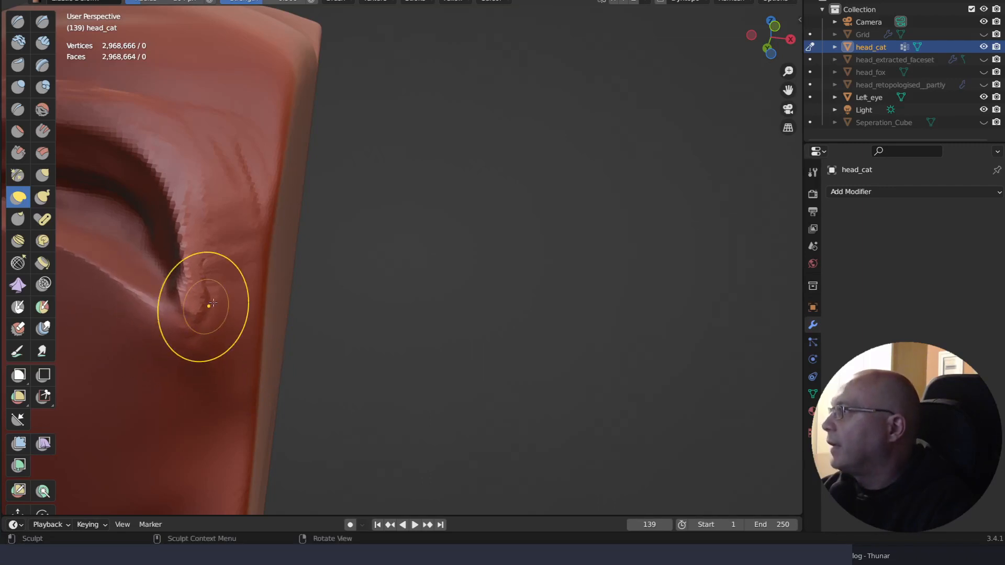
pyautogui.moveTo(202, 307); pyautogui.dragTo(224, 307, button='middle')
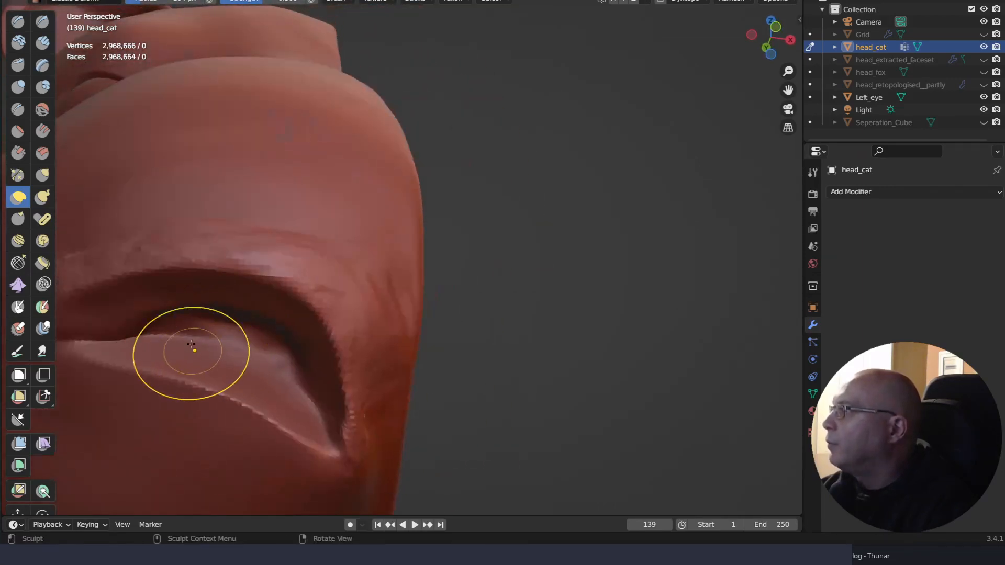
pyautogui.moveTo(188, 337)
pyautogui.mouseDown()
pyautogui.moveTo(183, 358)
pyautogui.moveTo(152, 364)
pyautogui.mouseUp()
pyautogui.moveTo(235, 363)
pyautogui.mouseDown()
pyautogui.moveTo(234, 379)
pyautogui.moveTo(264, 391)
pyautogui.moveTo(277, 412)
pyautogui.mouseUp()
pyautogui.moveTo(278, 412); pyautogui.dragTo(269, 404, button='middle')
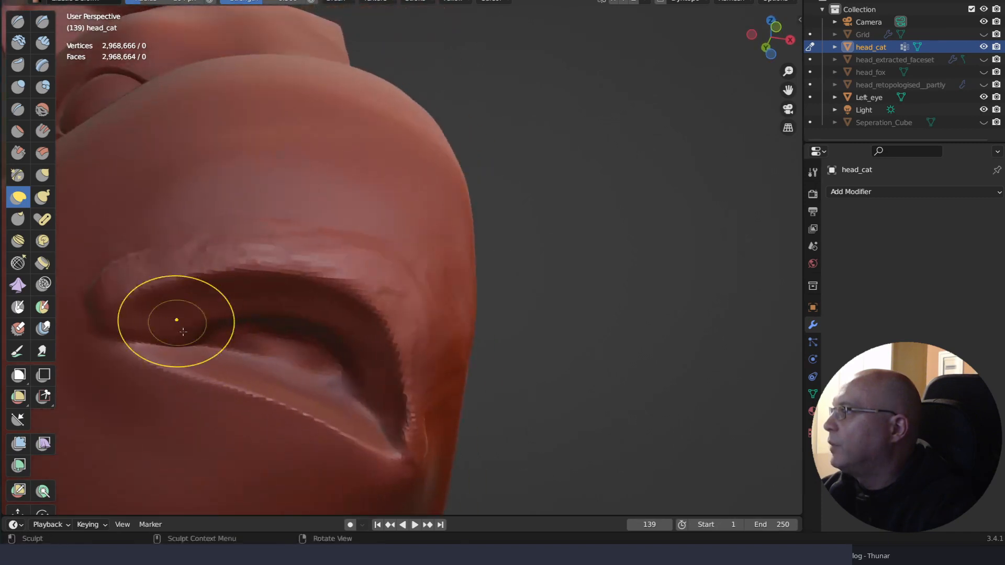
# Arch the nostril's inner upper edge and bow the lower rim upward along its length with Elastic Deform
pyautogui.moveTo(175, 321)
pyautogui.mouseDown()
pyautogui.moveTo(195, 330)
pyautogui.moveTo(187, 316)
pyautogui.moveTo(230, 321)
pyautogui.moveTo(239, 288)
pyautogui.mouseUp()
pyautogui.moveTo(297, 317); pyautogui.dragTo(296, 315)
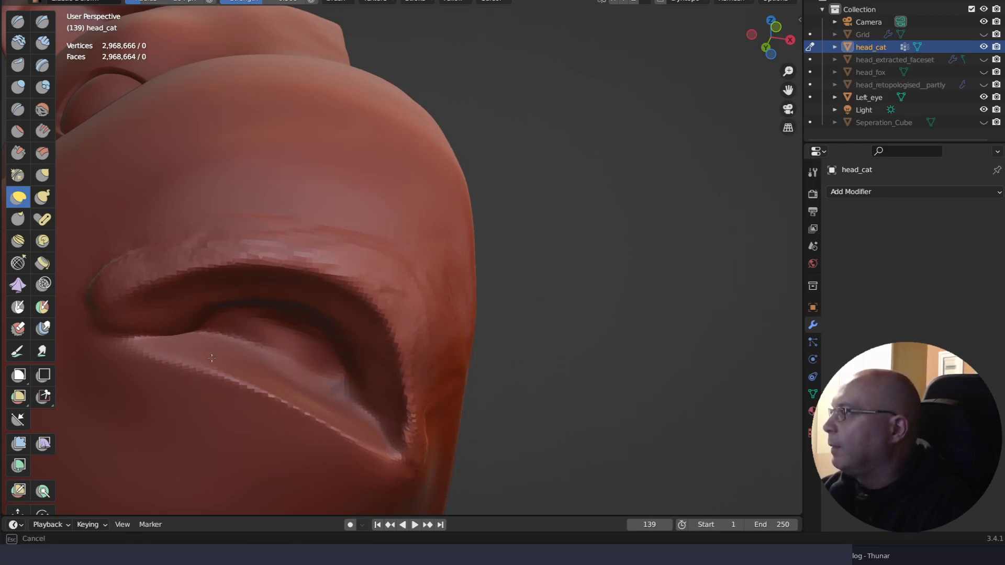
pyautogui.moveTo(185, 351)
pyautogui.mouseDown()
pyautogui.moveTo(176, 403)
pyautogui.moveTo(195, 381)
pyautogui.moveTo(146, 381)
pyautogui.mouseUp()
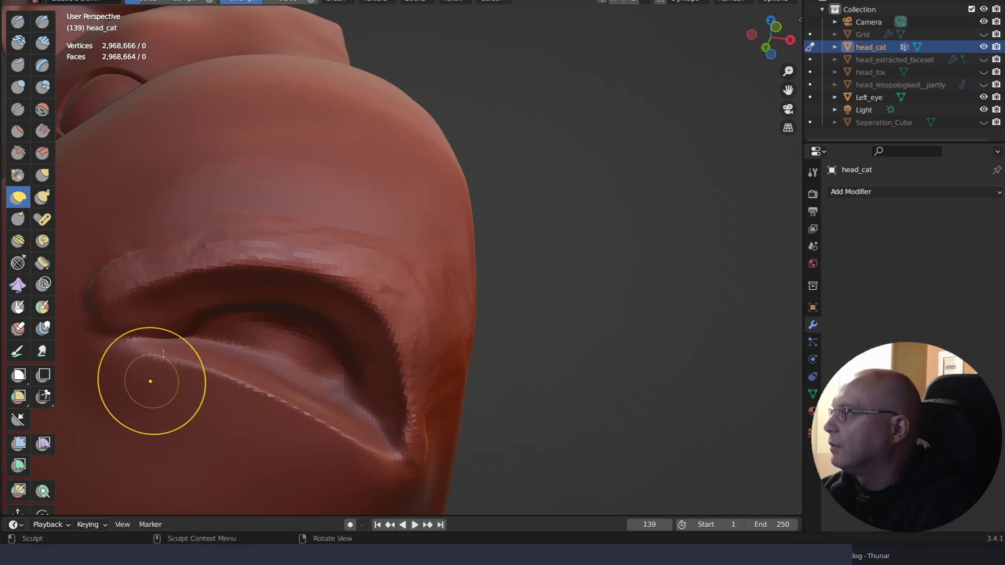
pyautogui.moveTo(246, 404)
pyautogui.mouseDown()
pyautogui.moveTo(285, 370)
pyautogui.moveTo(294, 426)
pyautogui.moveTo(340, 414)
pyautogui.moveTo(374, 446)
pyautogui.mouseUp()
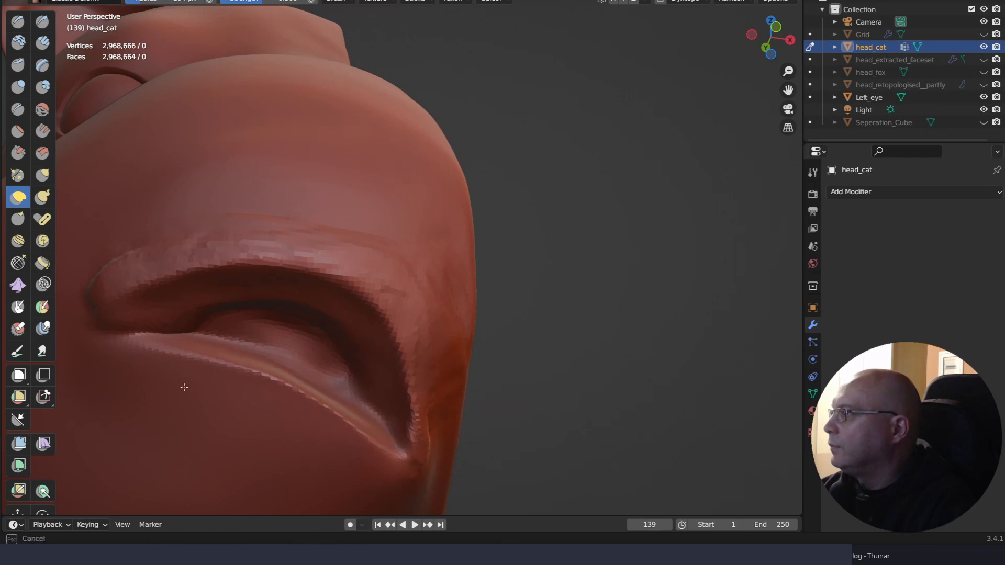
pyautogui.moveTo(175, 382); pyautogui.dragTo(172, 367)
pyautogui.moveTo(88, 273); pyautogui.dragTo(95, 289)
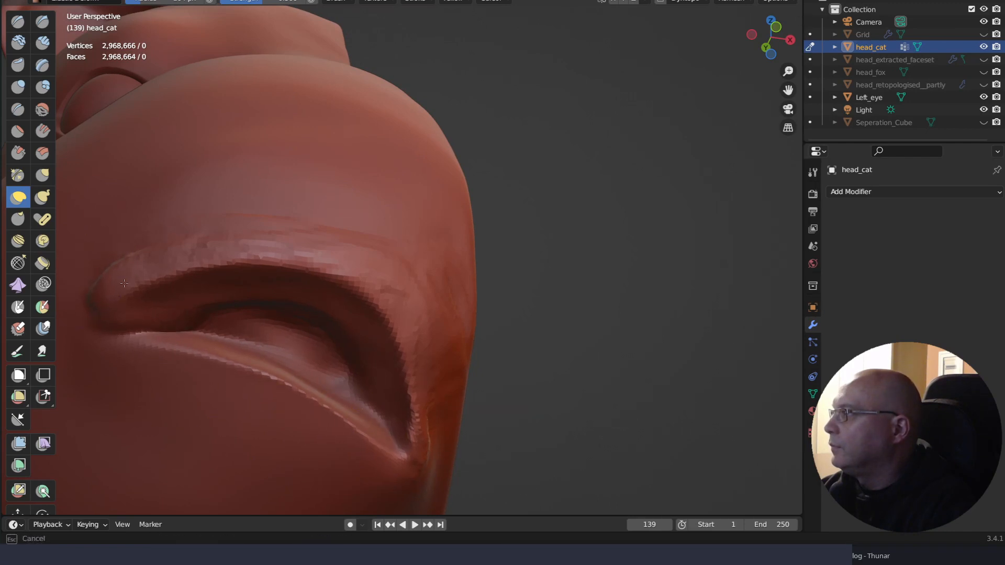
# Replace the 3D Viewport with the Image Editor and display the front-view black panther reference image
pyautogui.moveTo(434, 279)
pyautogui.mouseDown(button='middle')
pyautogui.moveTo(444, 254)
pyautogui.moveTo(433, 272)
pyautogui.moveTo(433, 357)
pyautogui.moveTo(400, 388)
pyautogui.moveTo(500, 378)
pyautogui.moveTo(467, 332)
pyautogui.moveTo(470, 291)
pyautogui.moveTo(437, 325)
pyautogui.moveTo(471, 316)
pyautogui.mouseUp(button='middle')
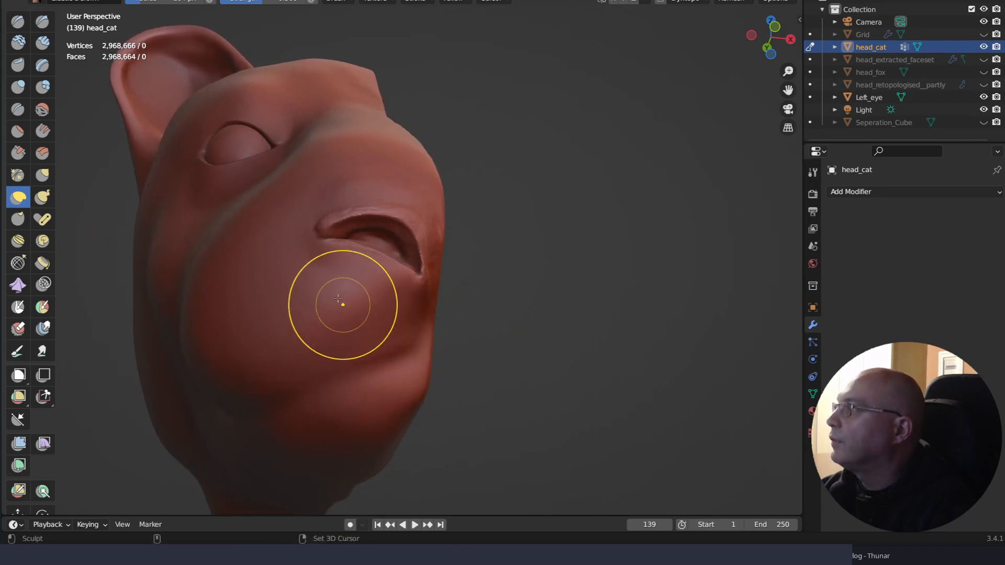
pyautogui.moveTo(339, 299)
pyautogui.mouseDown(button='middle')
pyautogui.moveTo(357, 295)
pyautogui.moveTo(360, 311)
pyautogui.mouseUp(button='middle')
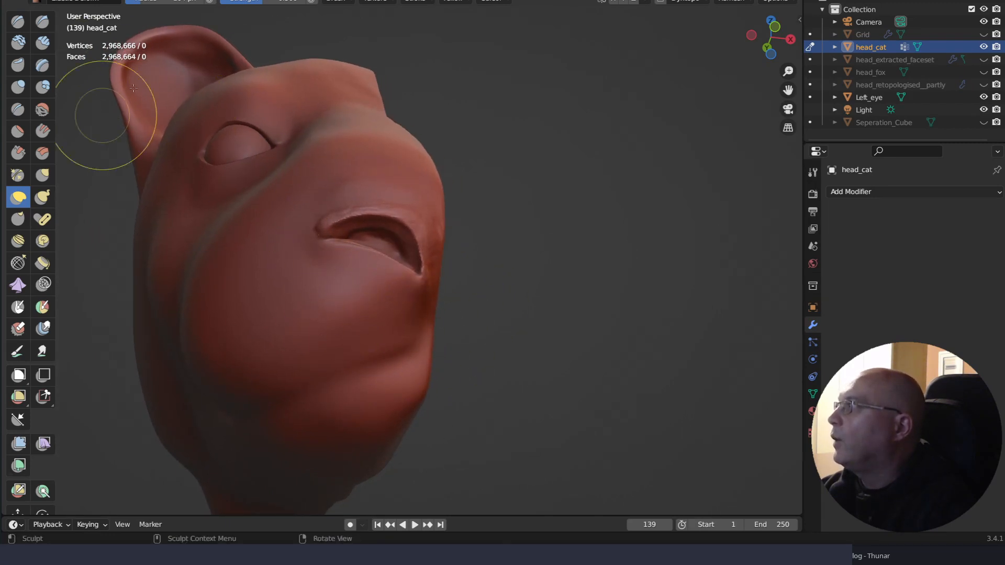
pyautogui.click(16, 1)
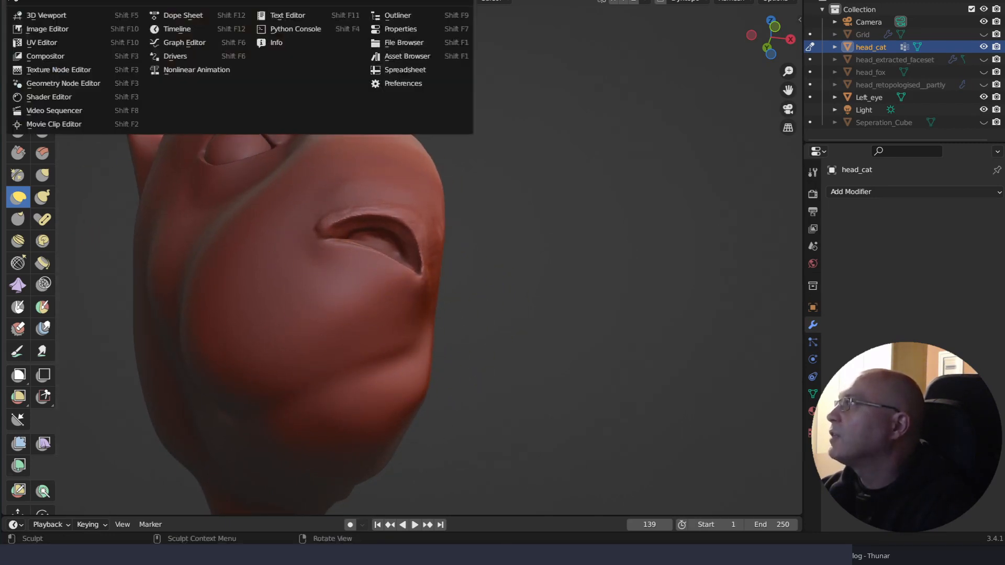
pyautogui.click(16, 2)
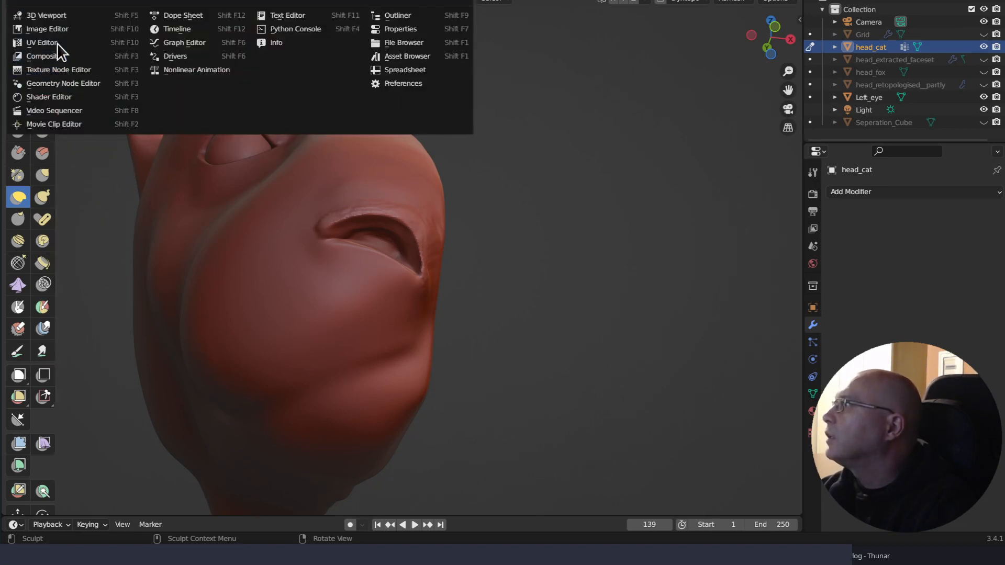
pyautogui.click(61, 28)
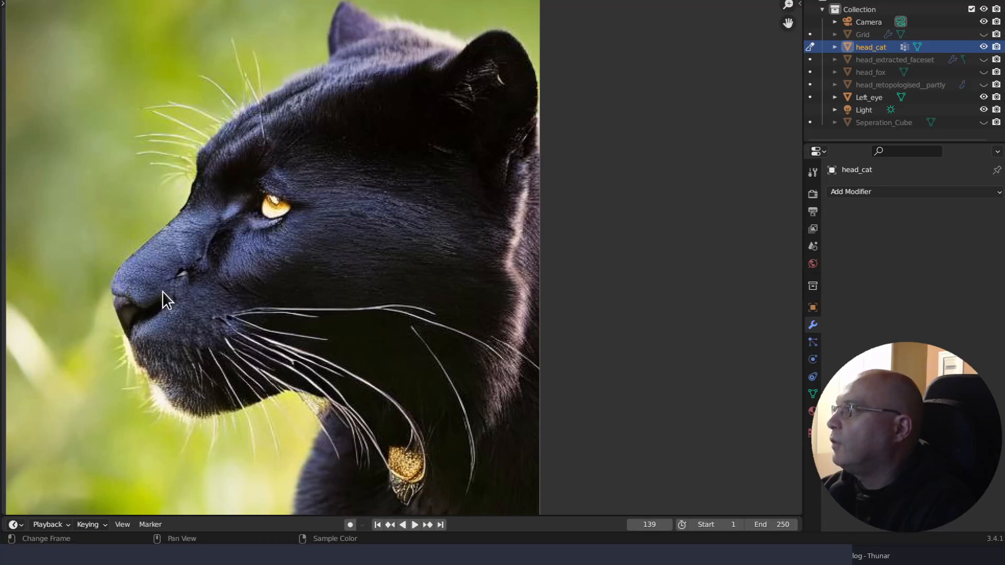
pyautogui.click(242, 2)
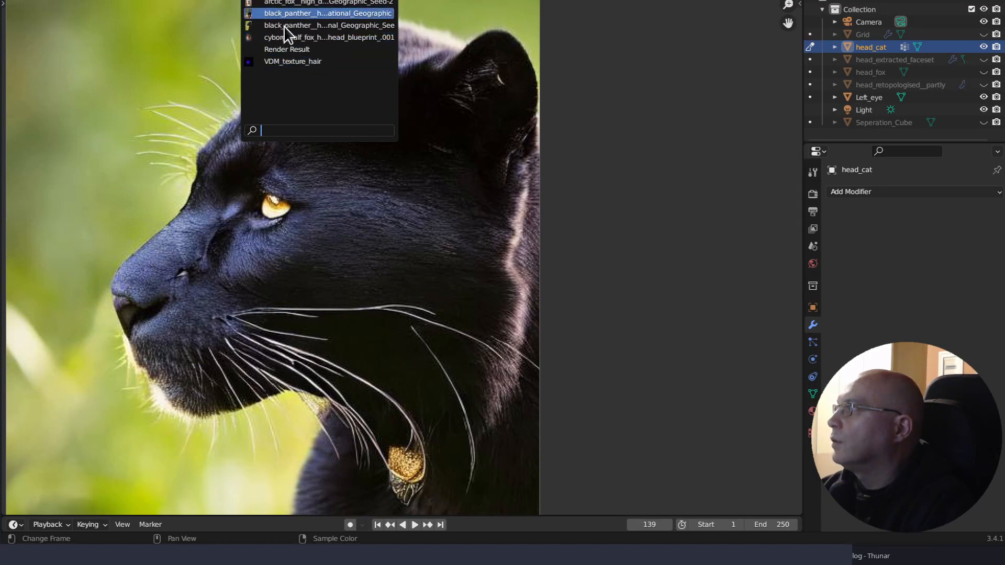
pyautogui.click(283, 12)
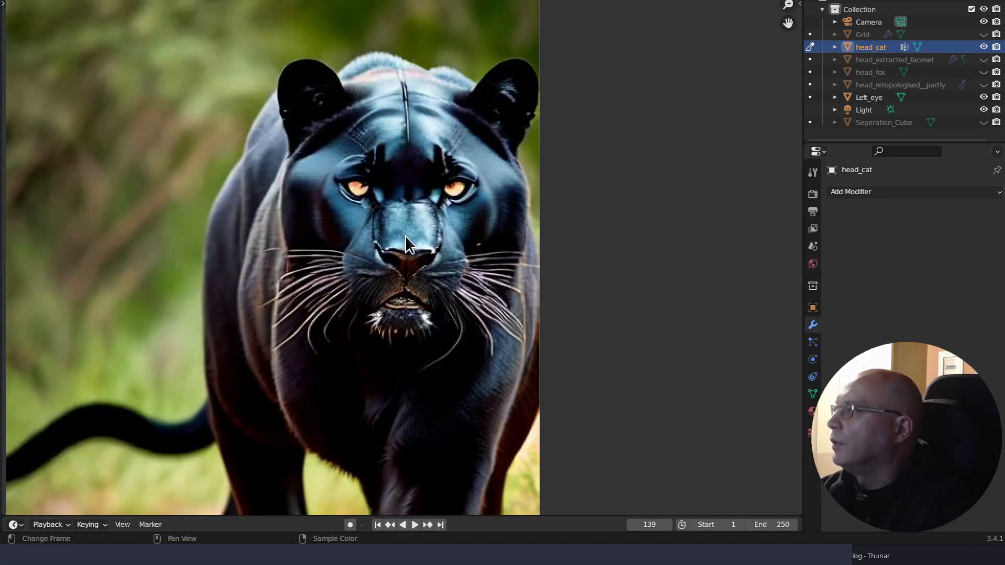
# Examine the nose, nostrils and muzzle up close in the front-view panther reference
pyautogui.moveTo(425, 273)
pyautogui.mouseDown(button='right')
pyautogui.moveTo(430, 266)
pyautogui.moveTo(426, 293)
pyautogui.moveTo(423, 261)
pyautogui.moveTo(417, 278)
pyautogui.mouseUp(button='right')
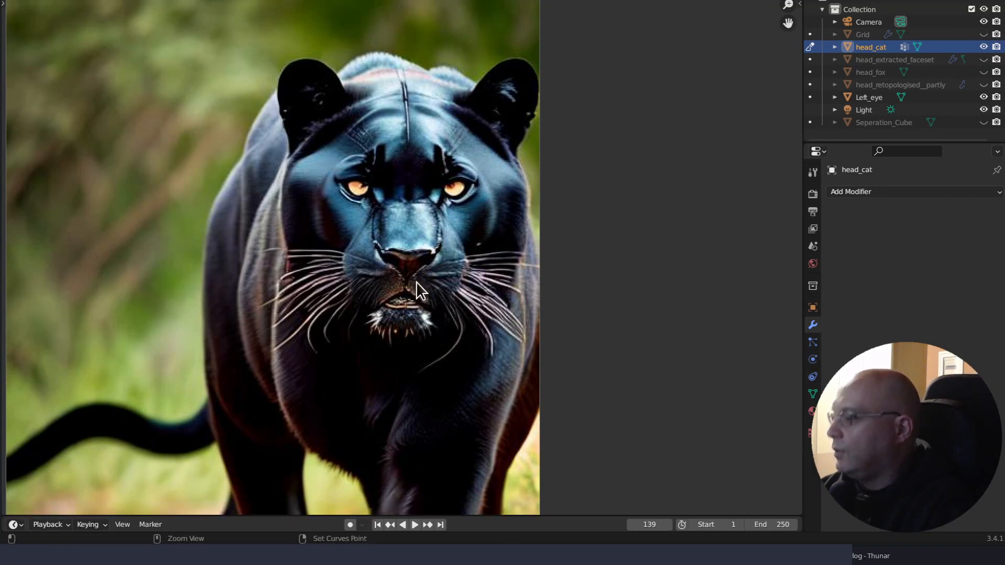
pyautogui.scroll(-3, 292, 138)
pyautogui.scroll(7, 292, 138)
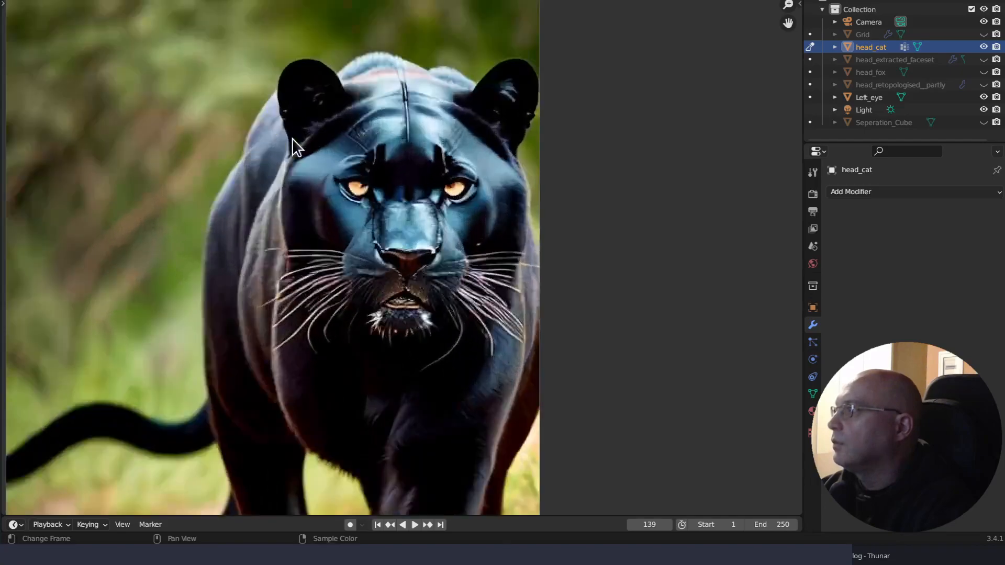
pyautogui.scroll(1, 292, 138)
pyautogui.keyDown('ctrl'); pyautogui.moveTo(471, 341); pyautogui.dragTo(517, 319, button='right'); pyautogui.keyUp('ctrl')
pyautogui.keyDown('ctrl'); pyautogui.moveTo(517, 319); pyautogui.dragTo(445, 330, button='middle'); pyautogui.keyUp('ctrl')
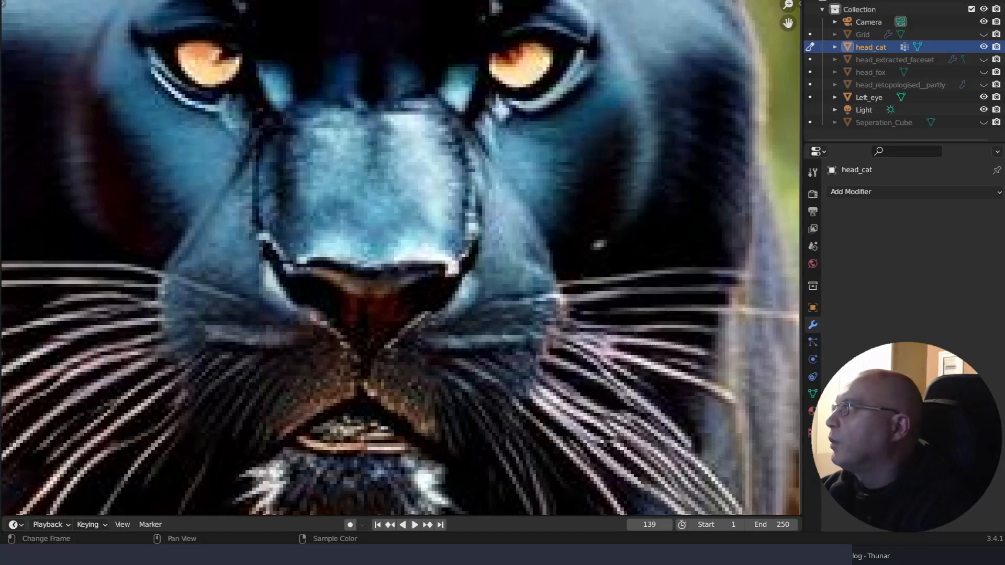
# Return to the 3D Viewport, inspect the cat head's muzzle from the side and save the file
pyautogui.click(15, 0)
pyautogui.click(49, 17)
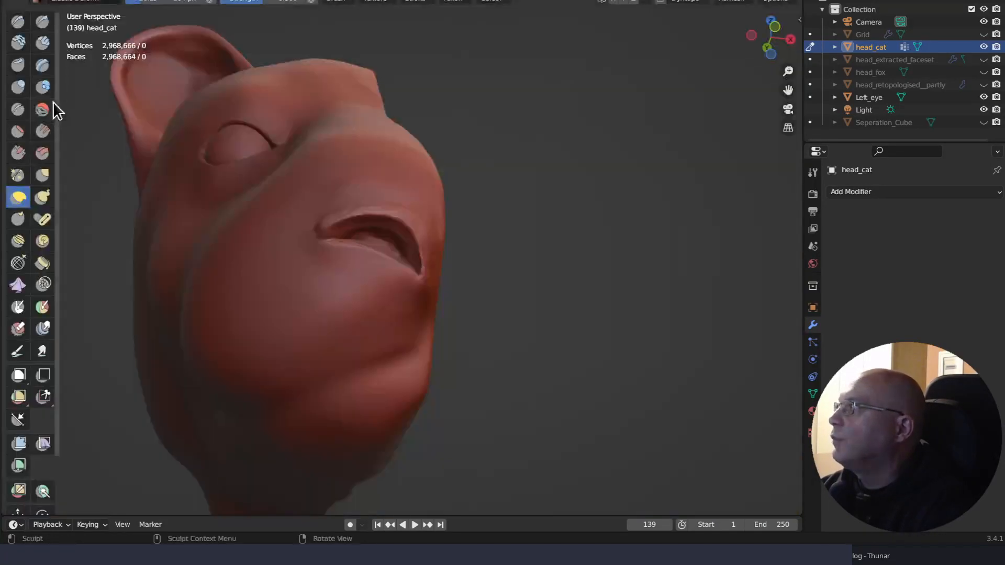
pyautogui.moveTo(368, 253); pyautogui.dragTo(435, 285, button='middle')
pyautogui.keyDown('shift'); pyautogui.moveTo(493, 253); pyautogui.dragTo(280, 204, button='middle'); pyautogui.keyUp('shift')
pyautogui.moveTo(382, 269)
pyautogui.mouseDown(button='middle')
pyautogui.moveTo(412, 257)
pyautogui.moveTo(424, 277)
pyautogui.mouseUp(button='middle')
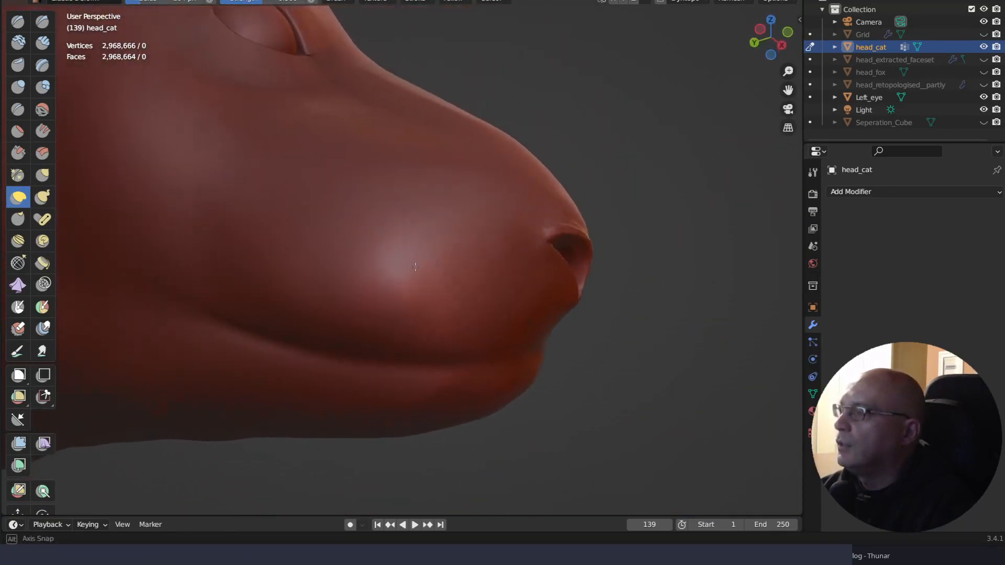
pyautogui.moveTo(579, 386)
pyautogui.mouseDown(button='middle')
pyautogui.moveTo(605, 290)
pyautogui.moveTo(583, 288)
pyautogui.moveTo(611, 274)
pyautogui.moveTo(627, 212)
pyautogui.moveTo(612, 224)
pyautogui.mouseUp(button='middle')
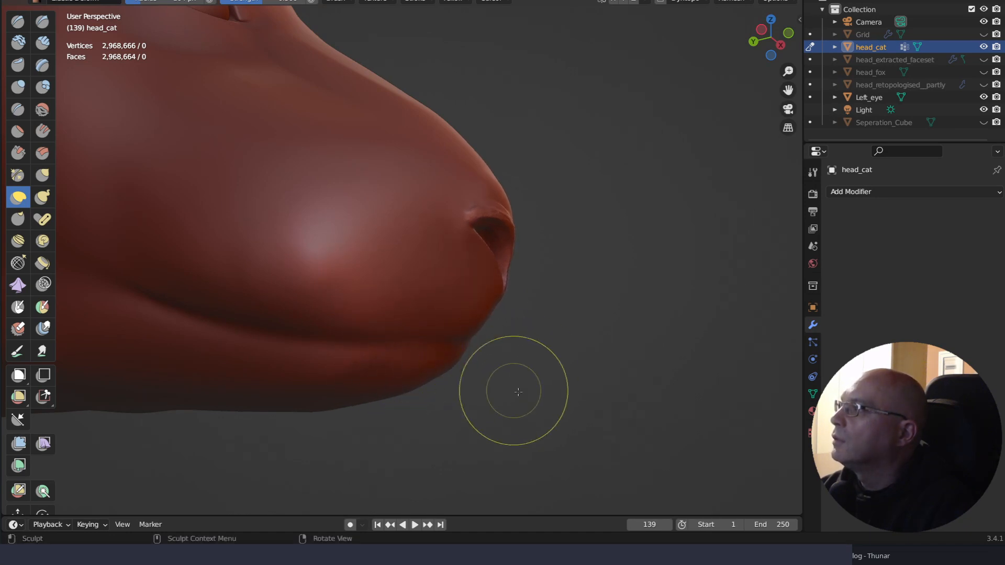
pyautogui.moveTo(513, 387)
pyautogui.mouseDown(button='middle')
pyautogui.moveTo(494, 417)
pyautogui.moveTo(442, 369)
pyautogui.moveTo(399, 348)
pyautogui.moveTo(561, 319)
pyautogui.mouseUp(button='middle')
pyautogui.moveTo(442, 362); pyautogui.dragTo(466, 309, button='middle')
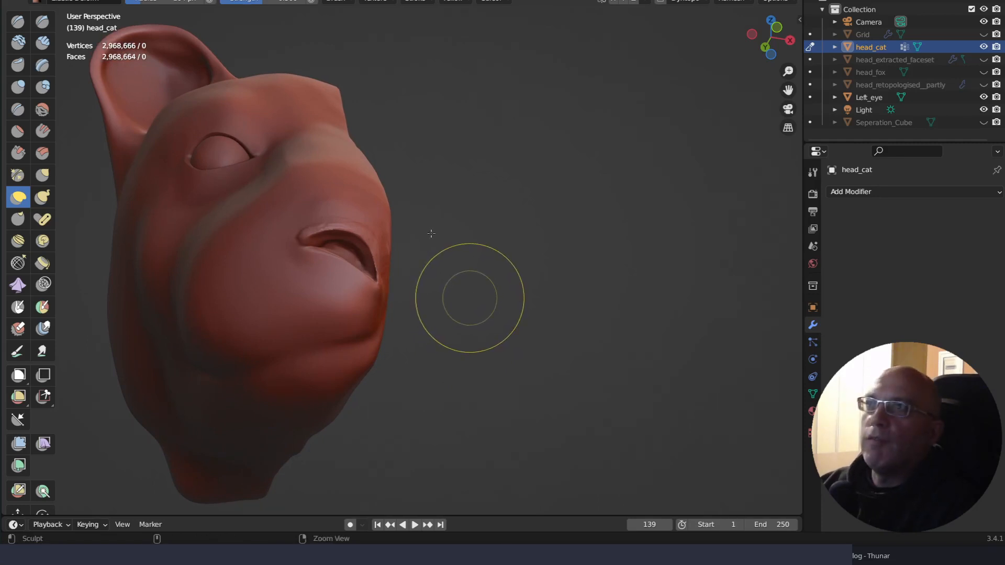
pyautogui.hotkey('ctrl', 's')
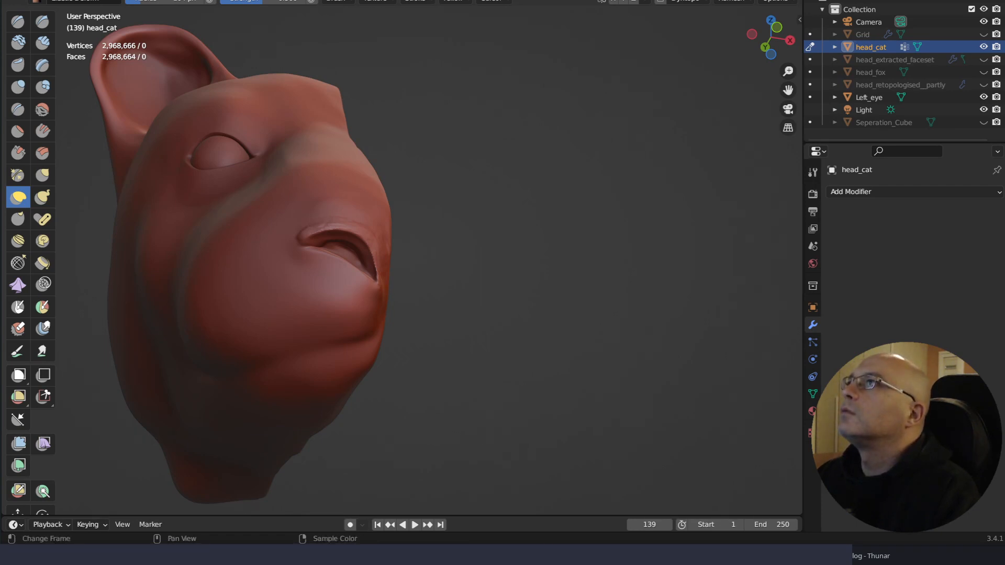
# Switch to the Scrape brush and smooth the surface around the nostril's upper rim and front edge
pyautogui.moveTo(616, 145)
pyautogui.mouseDown(button='middle')
pyautogui.moveTo(567, 240)
pyautogui.moveTo(577, 273)
pyautogui.moveTo(583, 251)
pyautogui.moveTo(544, 265)
pyautogui.moveTo(568, 287)
pyautogui.moveTo(598, 190)
pyautogui.mouseUp(button='middle')
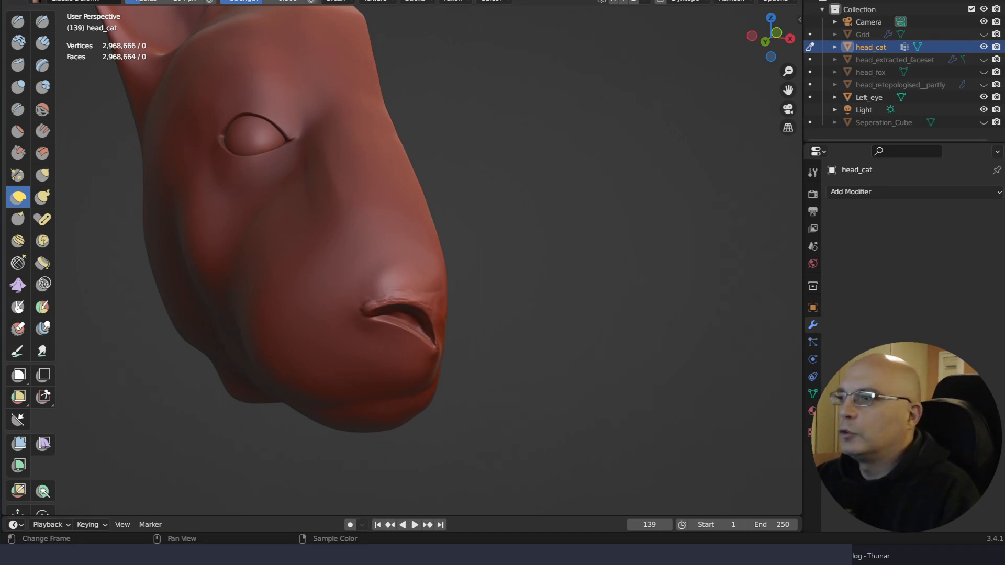
pyautogui.moveTo(572, 236); pyautogui.dragTo(595, 226, button='middle')
pyautogui.moveTo(599, 230)
pyautogui.keyDown('ctrl'); pyautogui.mouseDown(button='right')
pyautogui.moveTo(614, 161)
pyautogui.moveTo(602, 235)
pyautogui.moveTo(588, 239)
pyautogui.mouseUp(button='right'); pyautogui.keyUp('ctrl')
pyautogui.keyDown('ctrl'); pyautogui.moveTo(612, 287); pyautogui.dragTo(593, 251, button='right'); pyautogui.keyUp('ctrl')
pyautogui.moveTo(593, 251); pyautogui.dragTo(446, 267, button='middle')
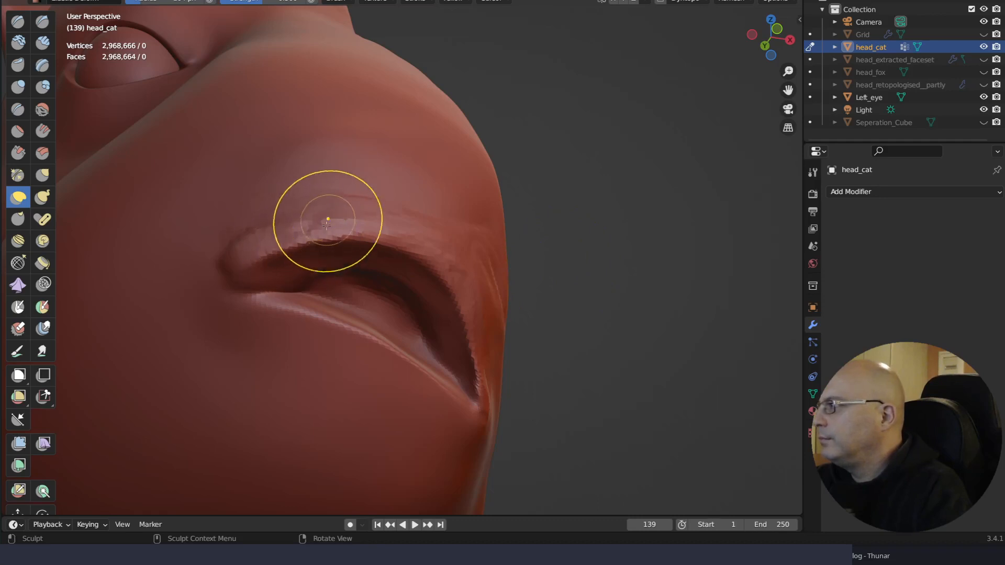
pyautogui.press('q')
pyautogui.click(305, 191)
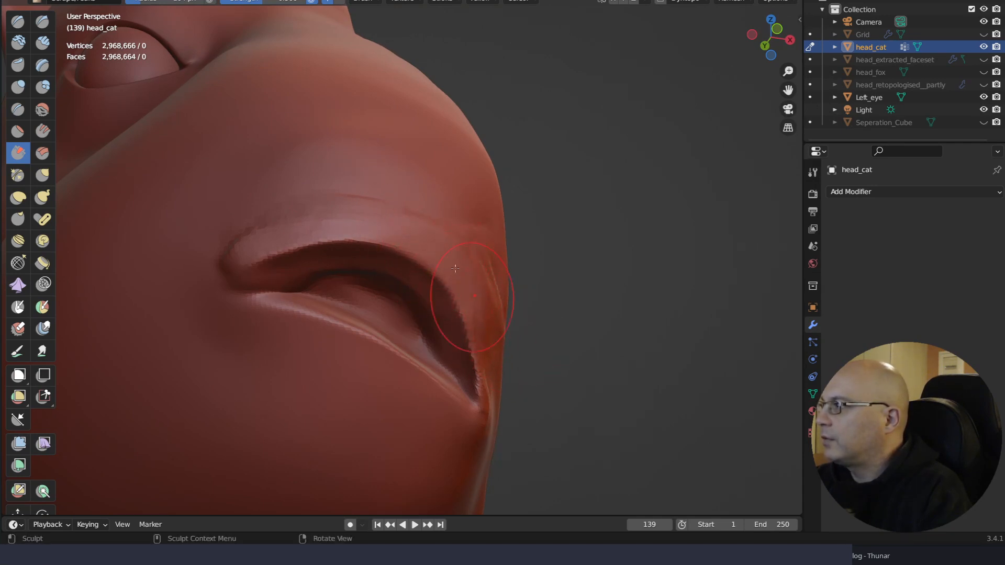
pyautogui.moveTo(455, 268); pyautogui.dragTo(443, 246)
pyautogui.moveTo(439, 310); pyautogui.dragTo(436, 305)
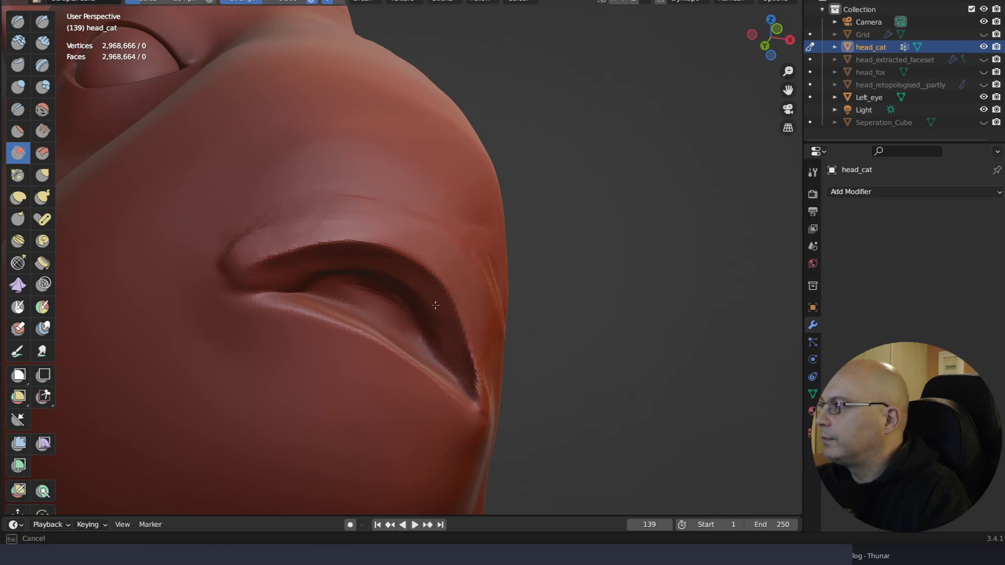
pyautogui.moveTo(350, 244); pyautogui.dragTo(348, 218)
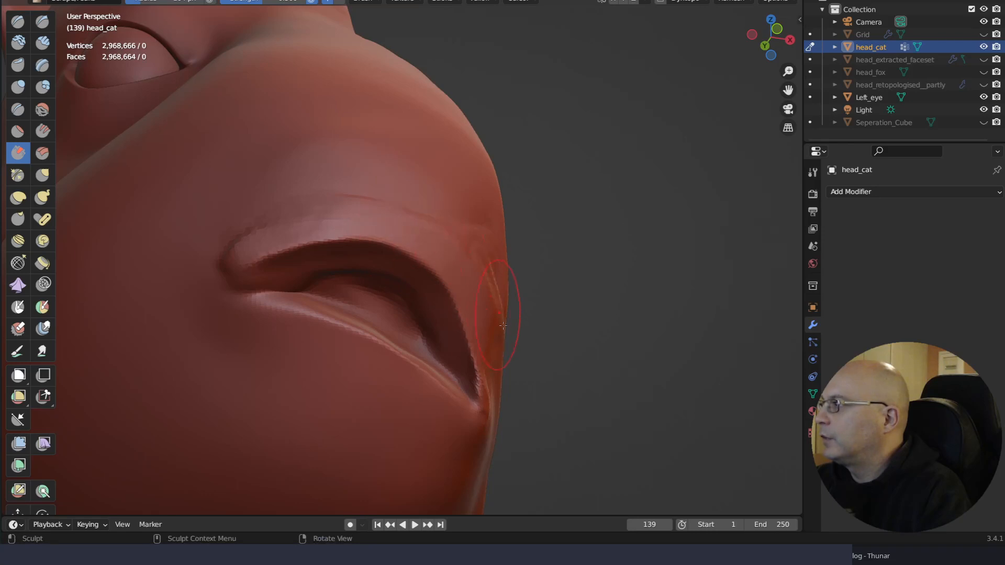
pyautogui.moveTo(503, 326); pyautogui.dragTo(461, 278)
# Scrape the nostril's inner wall and recessed floor toward its front corner
pyautogui.moveTo(472, 282); pyautogui.dragTo(445, 310, button='middle')
pyautogui.moveTo(449, 347); pyautogui.dragTo(427, 354, button='middle')
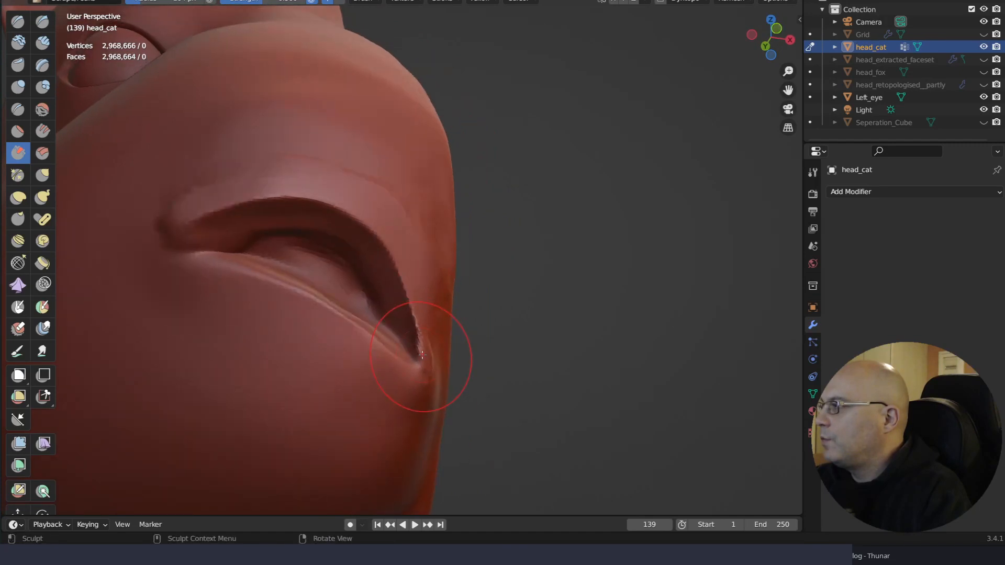
pyautogui.moveTo(299, 238)
pyautogui.mouseDown()
pyautogui.moveTo(288, 248)
pyautogui.moveTo(281, 225)
pyautogui.mouseUp()
pyautogui.moveTo(313, 266)
pyautogui.mouseDown()
pyautogui.moveTo(292, 258)
pyautogui.moveTo(366, 267)
pyautogui.mouseUp()
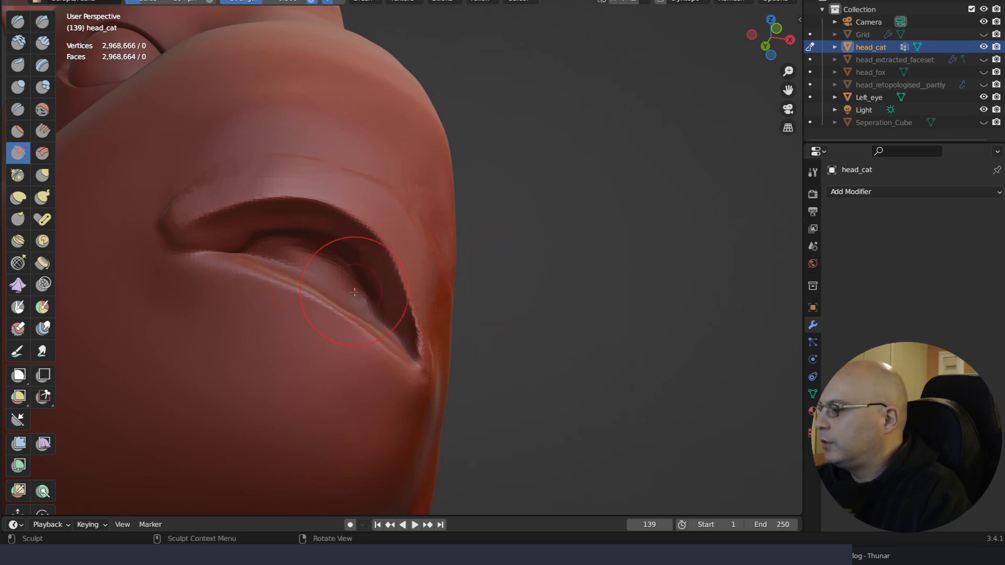
pyautogui.scroll(3, 335, 282)
pyautogui.moveTo(342, 294)
pyautogui.mouseDown()
pyautogui.moveTo(225, 220)
pyautogui.moveTo(184, 250)
pyautogui.moveTo(329, 322)
pyautogui.mouseUp()
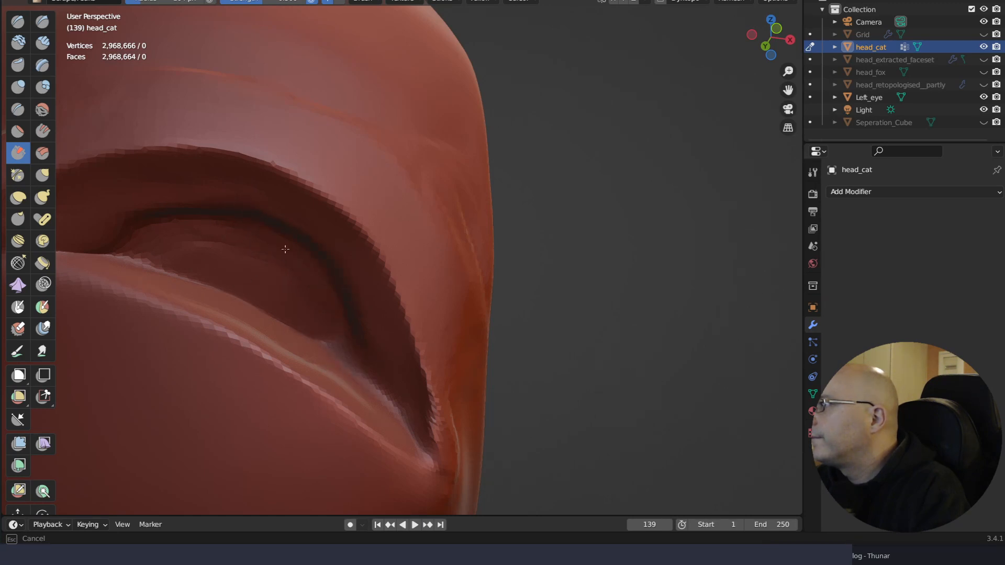
pyautogui.moveTo(210, 216); pyautogui.dragTo(315, 263)
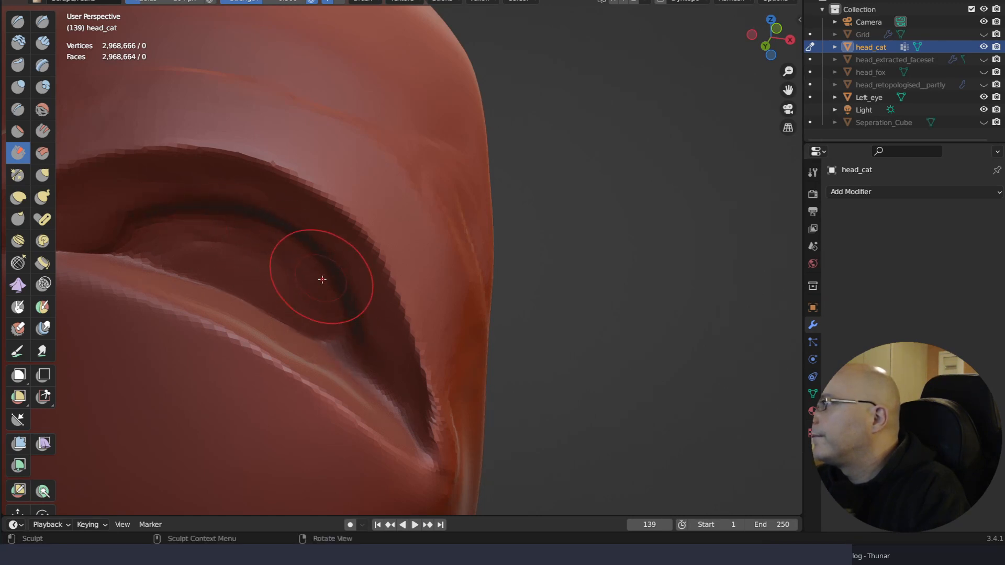
# Even out the nostril's inner upper wall and rear recess with Scrape, and smooth the surface just above the upper rim
pyautogui.moveTo(326, 278)
pyautogui.keyDown('ctrl'); pyautogui.mouseDown(button='right')
pyautogui.moveTo(382, 291)
pyautogui.moveTo(369, 287)
pyautogui.mouseUp(button='right'); pyautogui.keyUp('ctrl')
pyautogui.moveTo(206, 231)
pyautogui.mouseDown()
pyautogui.moveTo(260, 205)
pyautogui.moveTo(330, 224)
pyautogui.mouseUp()
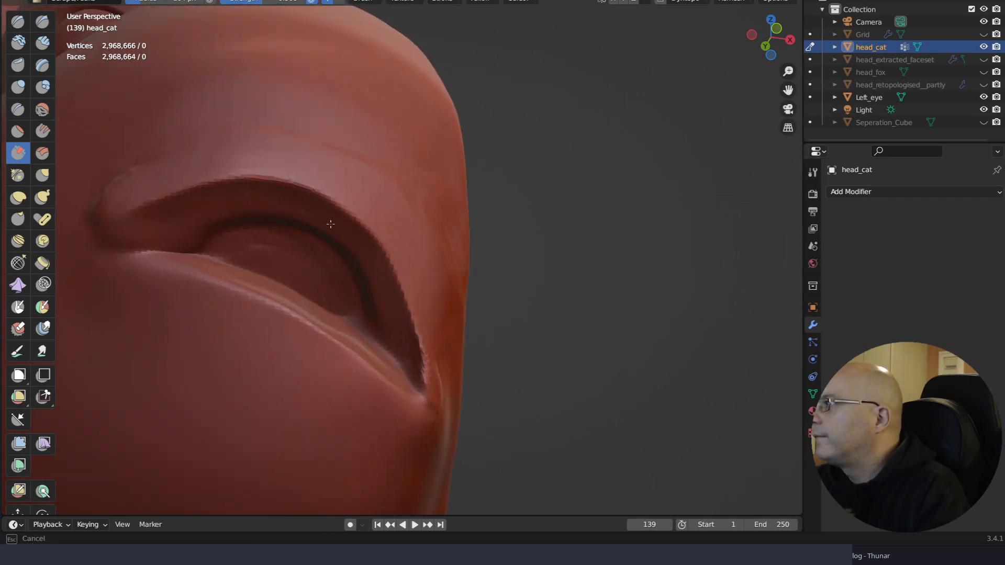
pyautogui.moveTo(178, 222); pyautogui.dragTo(184, 218)
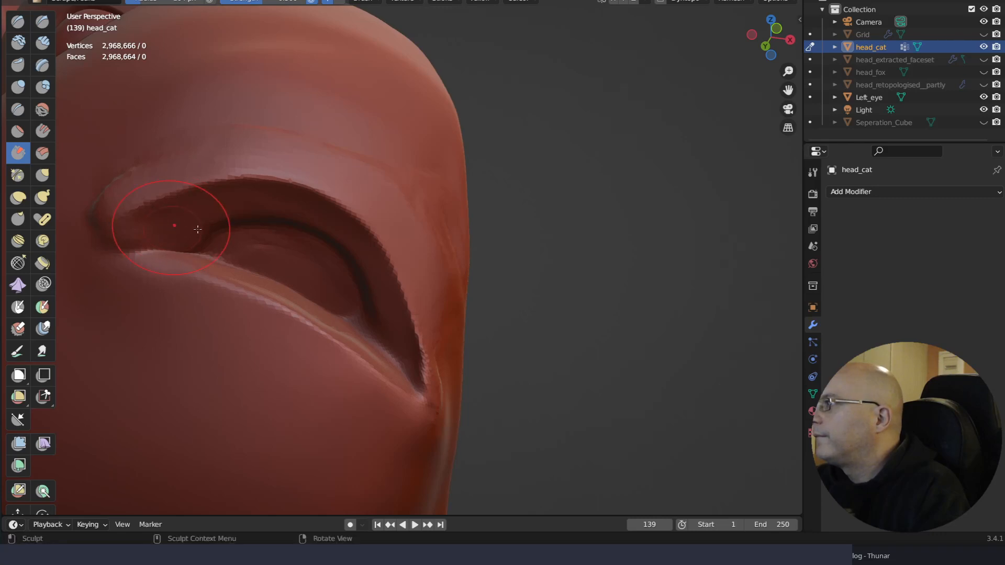
pyautogui.moveTo(277, 261)
pyautogui.mouseDown()
pyautogui.moveTo(272, 233)
pyautogui.moveTo(333, 288)
pyautogui.mouseUp()
pyautogui.moveTo(230, 243); pyautogui.dragTo(225, 233)
pyautogui.moveTo(217, 216)
pyautogui.mouseDown()
pyautogui.moveTo(230, 204)
pyautogui.moveTo(273, 204)
pyautogui.moveTo(197, 215)
pyautogui.moveTo(256, 189)
pyautogui.moveTo(246, 198)
pyautogui.mouseUp()
pyautogui.moveTo(234, 205)
pyautogui.mouseDown()
pyautogui.moveTo(245, 191)
pyautogui.moveTo(230, 201)
pyautogui.mouseUp()
pyautogui.moveTo(220, 209); pyautogui.dragTo(196, 211)
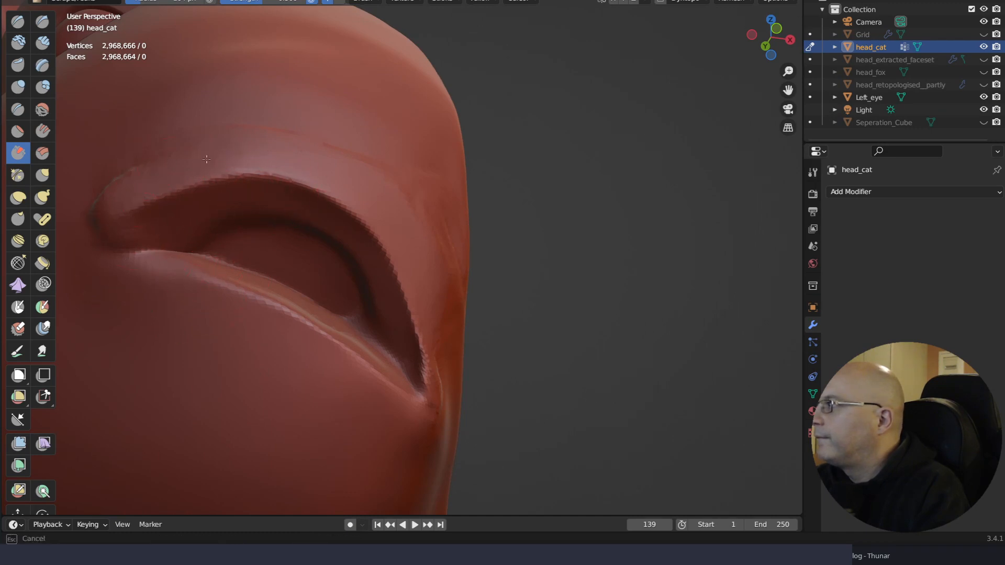
pyautogui.moveTo(206, 159)
pyautogui.mouseDown()
pyautogui.moveTo(191, 165)
pyautogui.moveTo(214, 155)
pyautogui.mouseUp()
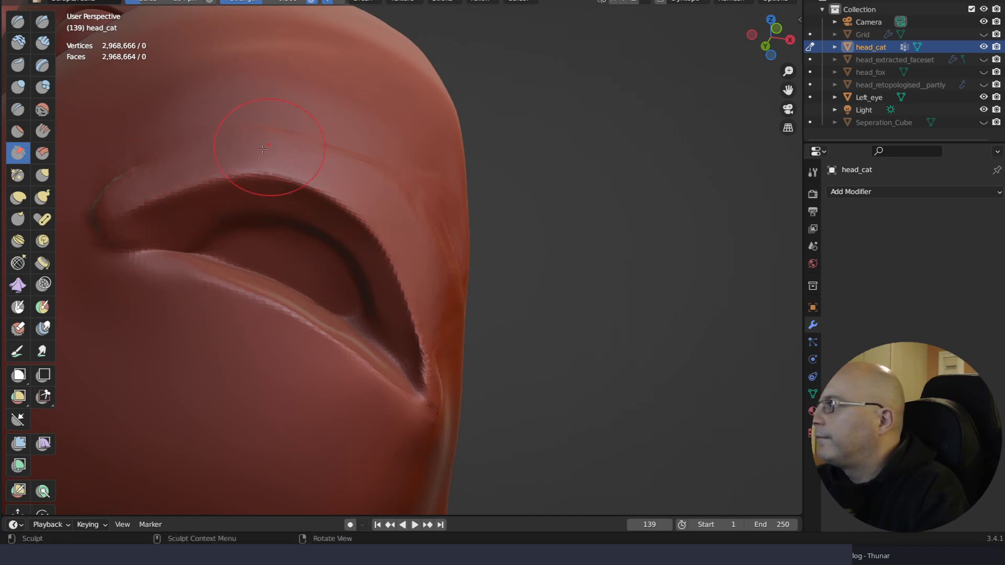
pyautogui.moveTo(295, 153); pyautogui.dragTo(180, 164)
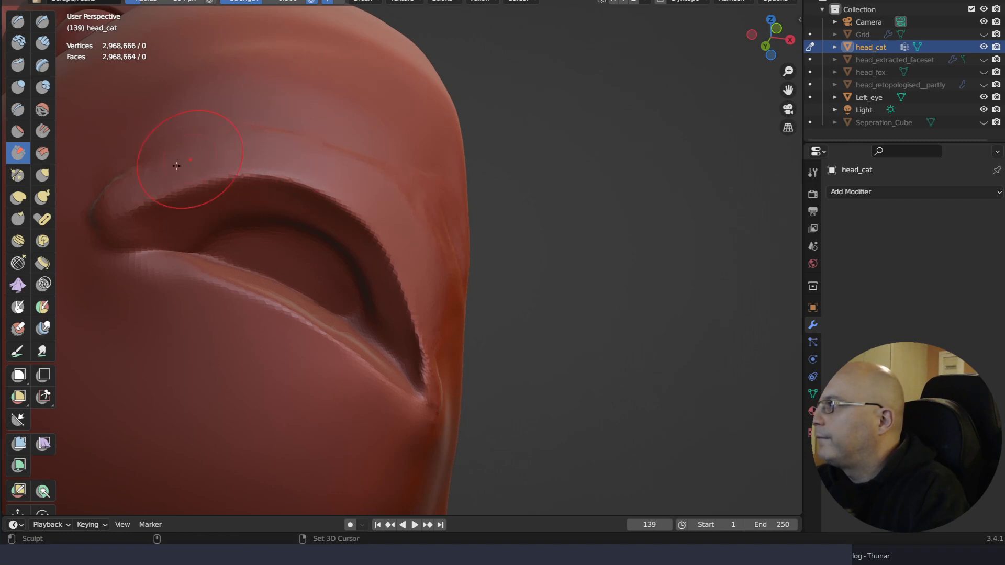
# Scrape along the front and middle of the mouth crease below the muzzle to define the gap between the lips
pyautogui.moveTo(401, 243)
pyautogui.keyDown('ctrl'); pyautogui.mouseDown(button='middle')
pyautogui.moveTo(385, 307)
pyautogui.moveTo(388, 251)
pyautogui.moveTo(391, 328)
pyautogui.mouseUp(button='middle'); pyautogui.keyUp('ctrl')
pyautogui.moveTo(392, 327)
pyautogui.mouseDown(button='middle')
pyautogui.moveTo(393, 335)
pyautogui.moveTo(373, 334)
pyautogui.moveTo(390, 314)
pyautogui.moveTo(403, 341)
pyautogui.moveTo(309, 238)
pyautogui.mouseUp(button='middle')
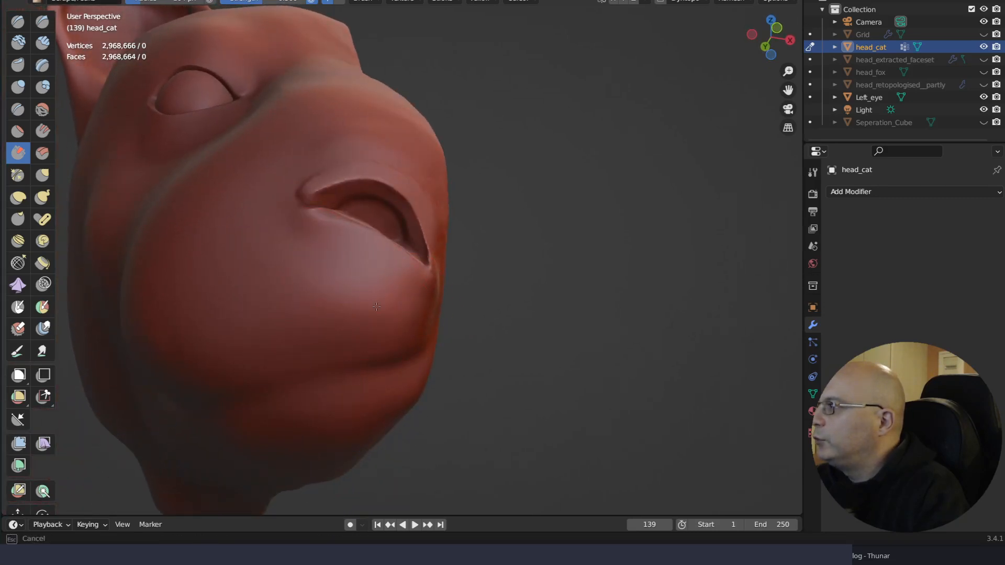
pyautogui.moveTo(376, 307)
pyautogui.mouseDown(button='middle')
pyautogui.moveTo(361, 313)
pyautogui.moveTo(386, 234)
pyautogui.moveTo(386, 281)
pyautogui.moveTo(419, 299)
pyautogui.moveTo(487, 174)
pyautogui.mouseUp(button='middle')
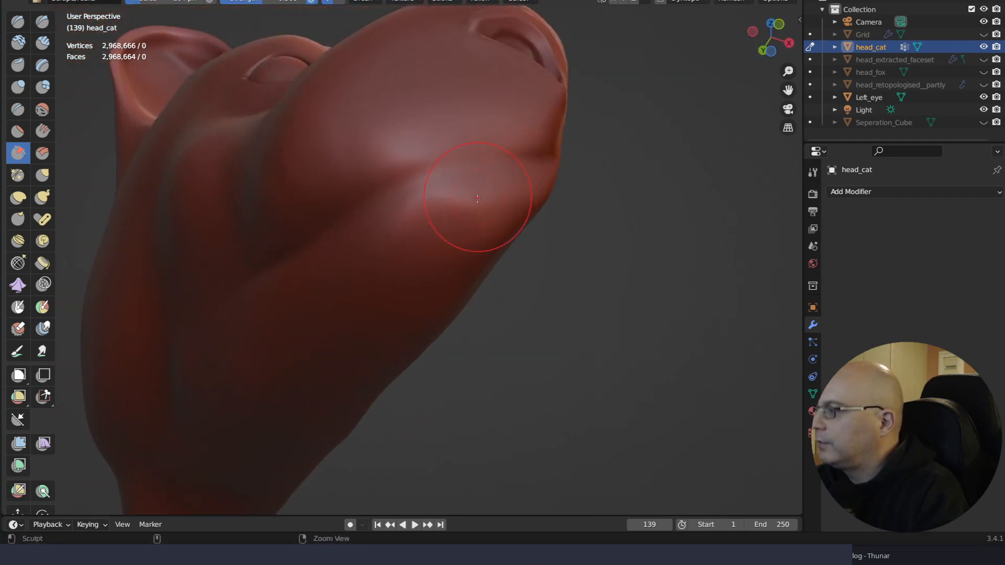
pyautogui.keyDown('ctrl'); pyautogui.moveTo(478, 205); pyautogui.dragTo(484, 175, button='middle'); pyautogui.keyUp('ctrl')
pyautogui.keyDown('shift'); pyautogui.moveTo(555, 115); pyautogui.dragTo(520, 220, button='middle'); pyautogui.keyUp('shift')
pyautogui.keyDown('shift'); pyautogui.moveTo(517, 267); pyautogui.dragTo(550, 199, button='middle'); pyautogui.keyUp('shift')
pyautogui.moveTo(550, 195)
pyautogui.mouseDown()
pyautogui.moveTo(424, 225)
pyautogui.moveTo(500, 199)
pyautogui.mouseUp()
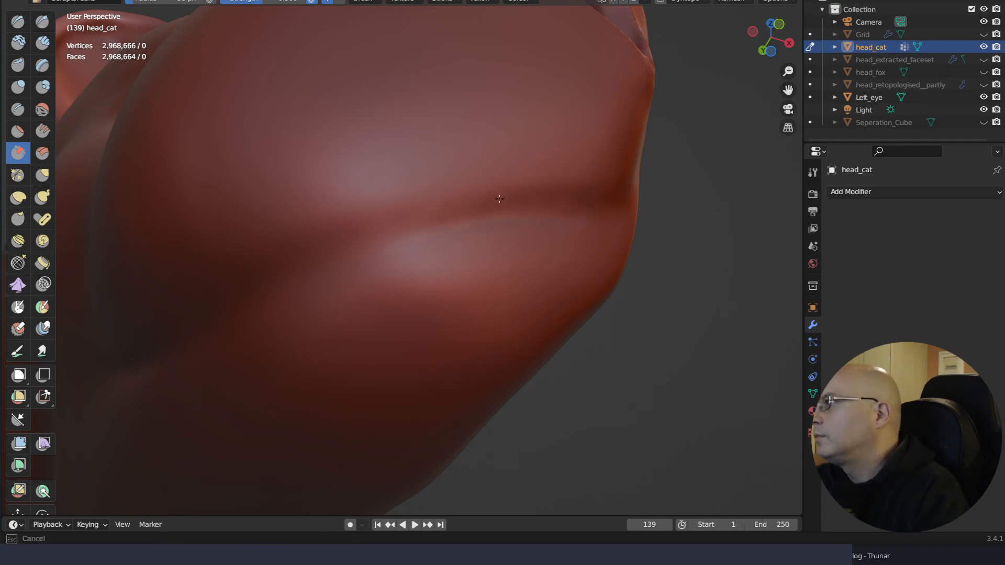
pyautogui.moveTo(340, 237); pyautogui.dragTo(325, 241)
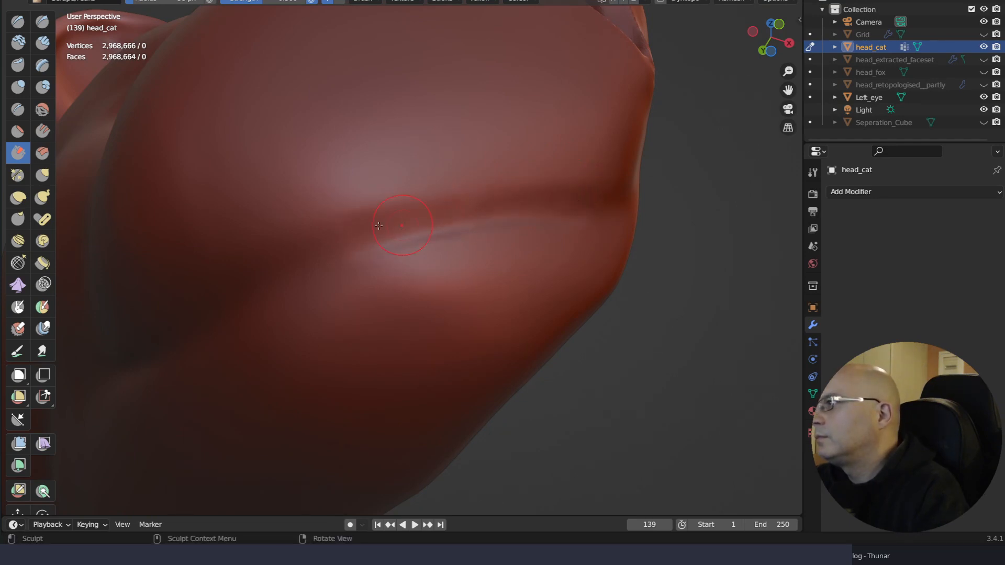
pyautogui.moveTo(403, 225); pyautogui.dragTo(549, 191)
pyautogui.moveTo(523, 198); pyautogui.dragTo(456, 201)
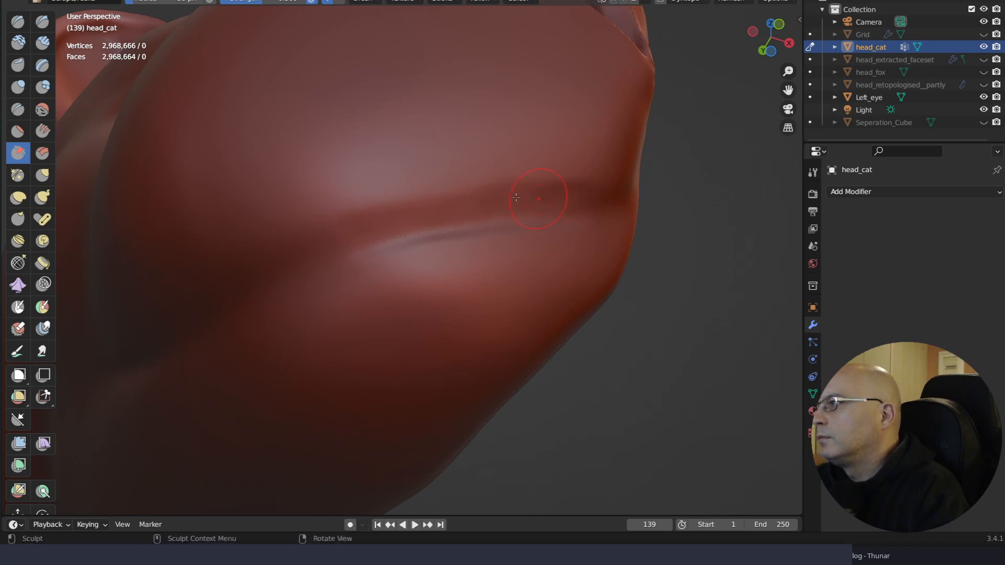
# Extend the scraped mouth crease back toward the cheek and sharpen its upper edge beneath the muzzle
pyautogui.moveTo(579, 199); pyautogui.dragTo(582, 198)
pyautogui.moveTo(450, 212); pyautogui.dragTo(327, 254)
pyautogui.moveTo(387, 227); pyautogui.dragTo(267, 281)
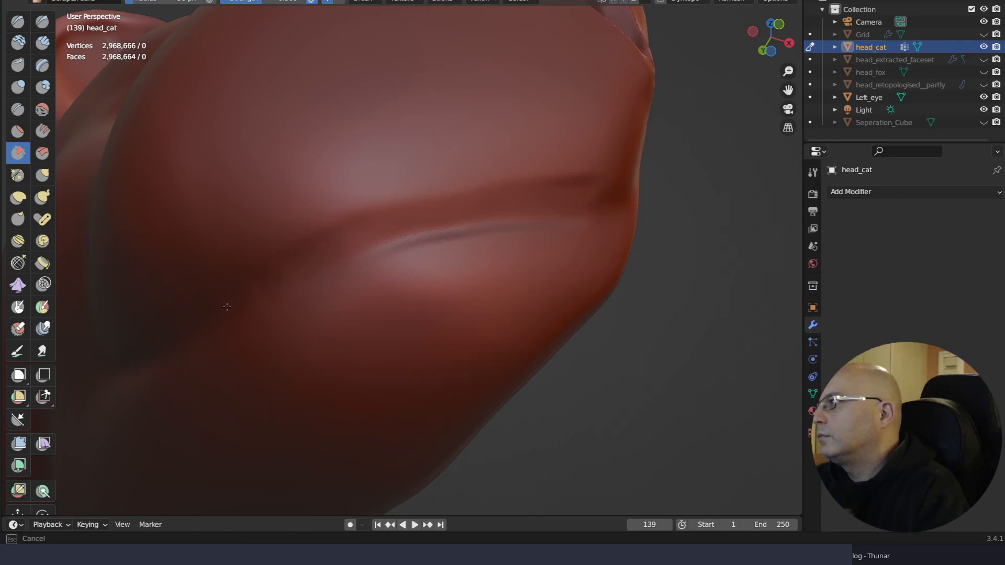
pyautogui.moveTo(390, 207)
pyautogui.mouseDown()
pyautogui.moveTo(356, 227)
pyautogui.moveTo(404, 217)
pyautogui.mouseUp()
pyautogui.moveTo(461, 204)
pyautogui.mouseDown()
pyautogui.moveTo(594, 197)
pyautogui.moveTo(563, 197)
pyautogui.moveTo(586, 198)
pyautogui.mouseUp()
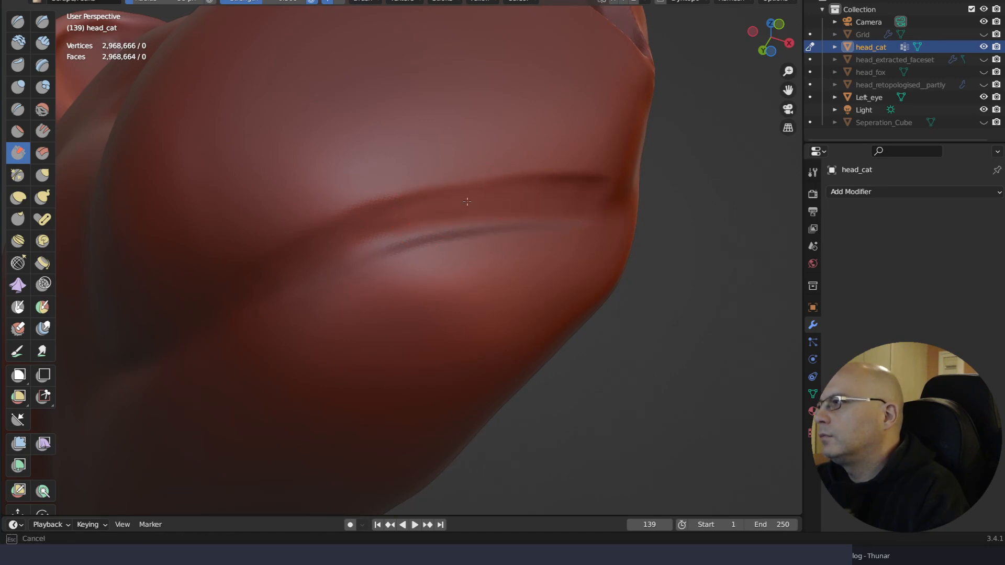
pyautogui.moveTo(429, 218); pyautogui.dragTo(444, 225)
pyautogui.moveTo(494, 218); pyautogui.dragTo(524, 198, button='right')
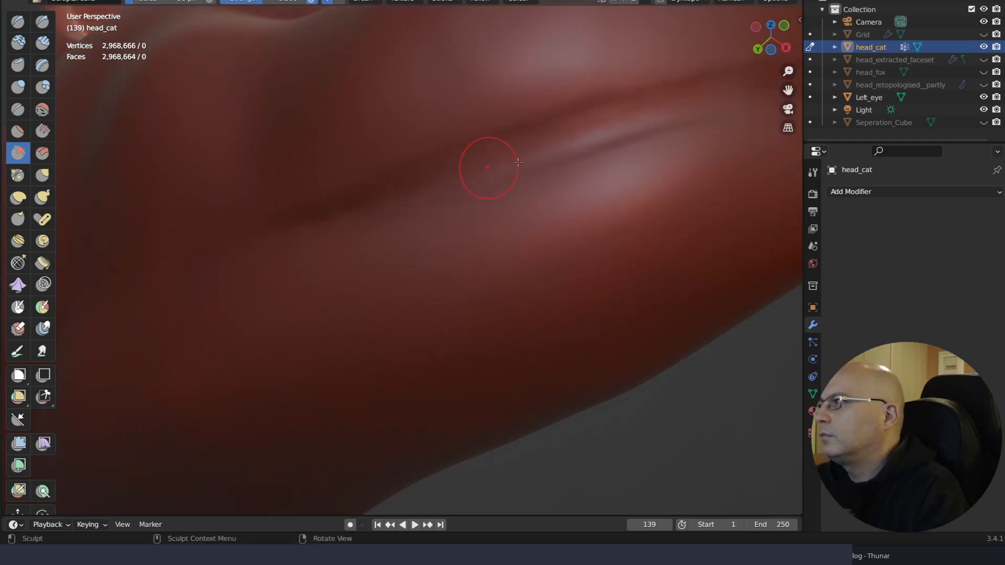
pyautogui.moveTo(292, 223); pyautogui.dragTo(476, 167)
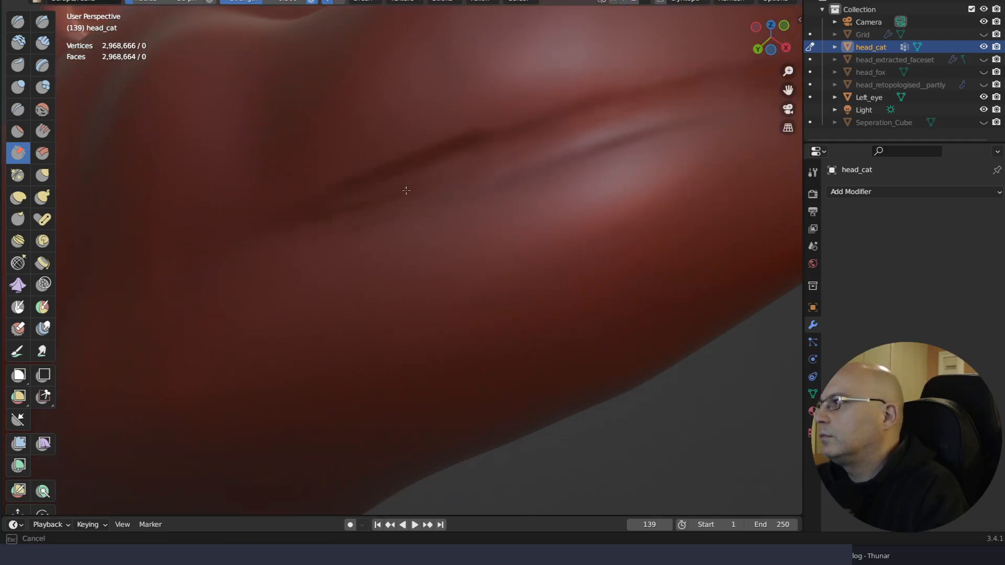
pyautogui.moveTo(406, 190)
pyautogui.mouseDown()
pyautogui.moveTo(575, 99)
pyautogui.moveTo(659, 73)
pyautogui.moveTo(681, 89)
pyautogui.moveTo(718, 81)
pyautogui.moveTo(707, 88)
pyautogui.mouseUp()
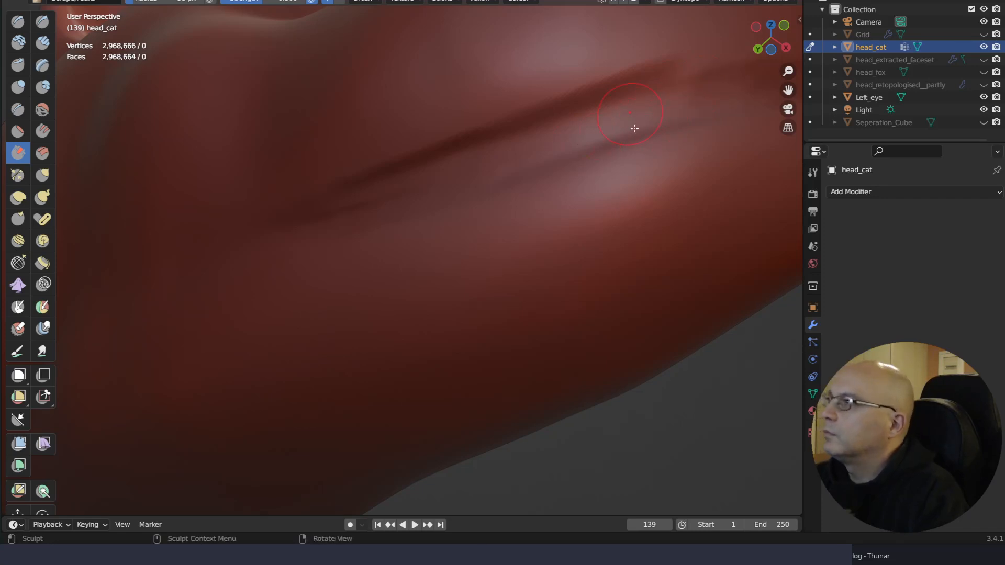
pyautogui.hotkey('ctrl', 'z')
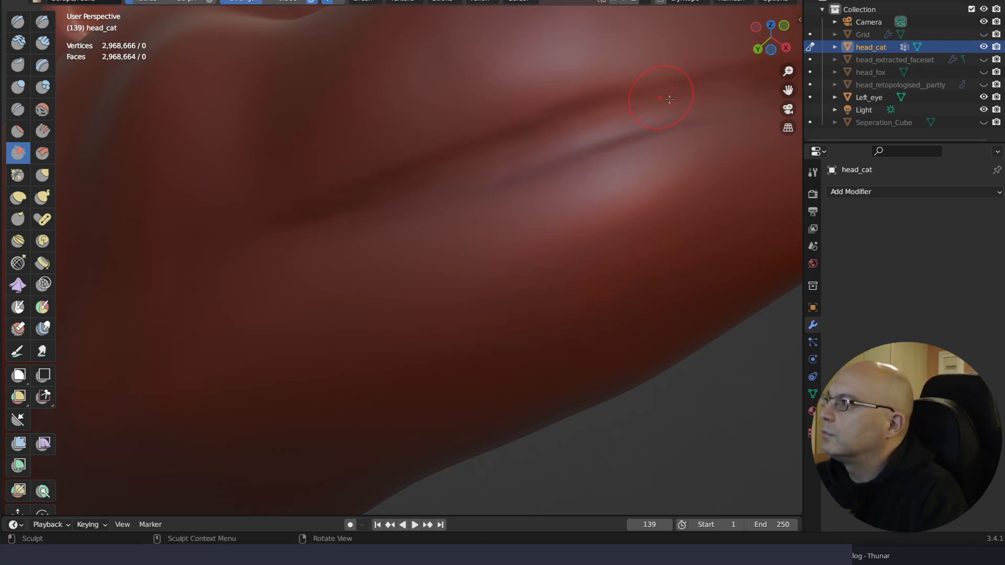
# Scrape the rear half of the mouth crease, flattening the band between its upper edge and the lower lip
pyautogui.moveTo(669, 99)
pyautogui.mouseDown()
pyautogui.moveTo(445, 152)
pyautogui.moveTo(370, 197)
pyautogui.moveTo(309, 213)
pyautogui.moveTo(618, 153)
pyautogui.mouseUp()
pyautogui.moveTo(431, 163); pyautogui.dragTo(680, 109)
pyautogui.moveTo(473, 156)
pyautogui.mouseDown()
pyautogui.moveTo(590, 126)
pyautogui.moveTo(518, 152)
pyautogui.moveTo(370, 175)
pyautogui.mouseUp()
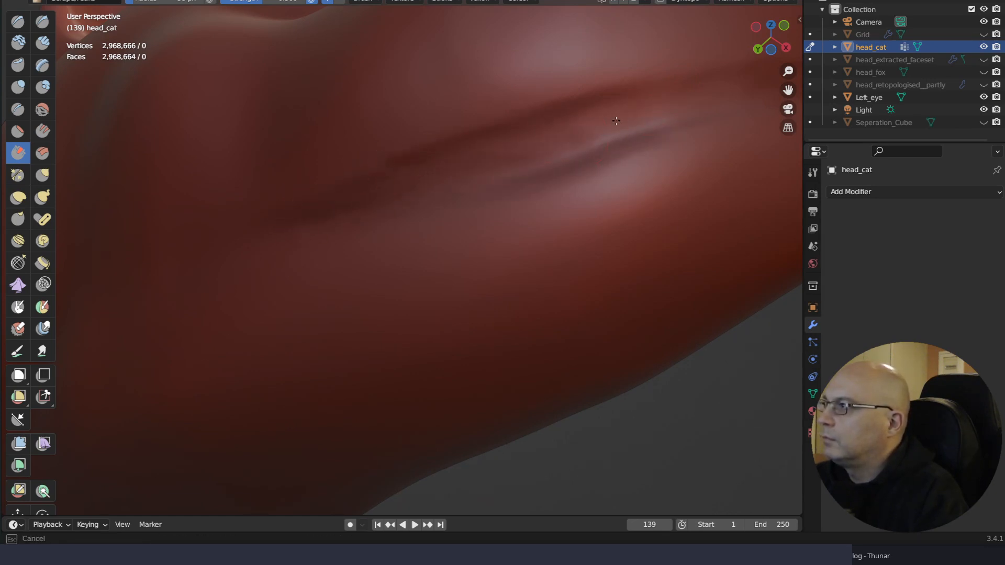
pyautogui.moveTo(616, 121); pyautogui.dragTo(565, 115)
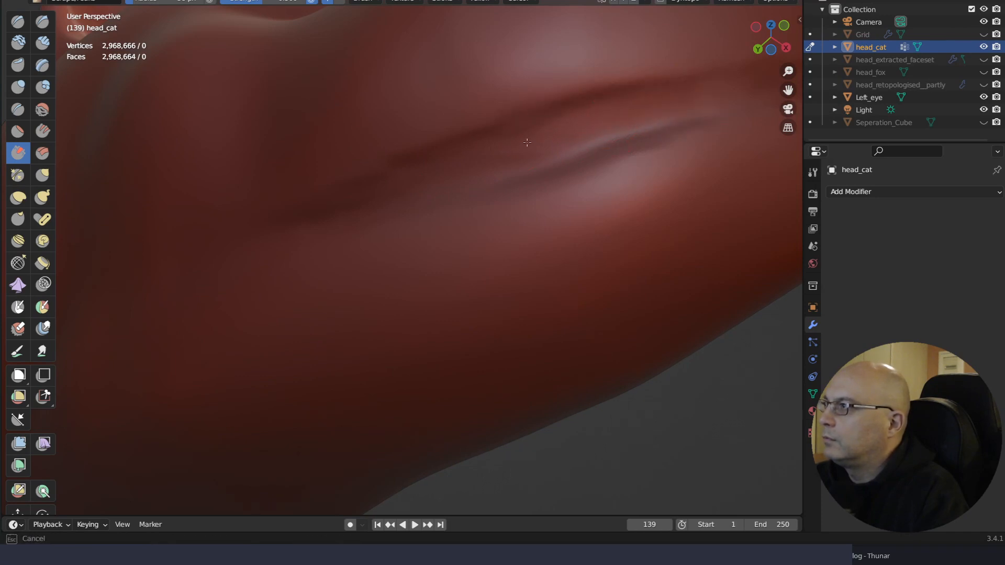
pyautogui.moveTo(734, 96); pyautogui.dragTo(737, 95)
# Even out the middle of the mouth crease with short Scrape strokes, working forward to its front end and back toward the cheek
pyautogui.moveTo(581, 165); pyautogui.dragTo(526, 194, button='right')
pyautogui.moveTo(484, 234); pyautogui.dragTo(534, 220)
pyautogui.moveTo(486, 227); pyautogui.dragTo(536, 212)
pyautogui.moveTo(515, 221); pyautogui.dragTo(570, 207)
pyautogui.moveTo(562, 205); pyautogui.dragTo(607, 197)
pyautogui.moveTo(513, 219); pyautogui.dragTo(539, 215)
pyautogui.moveTo(675, 192); pyautogui.dragTo(702, 185)
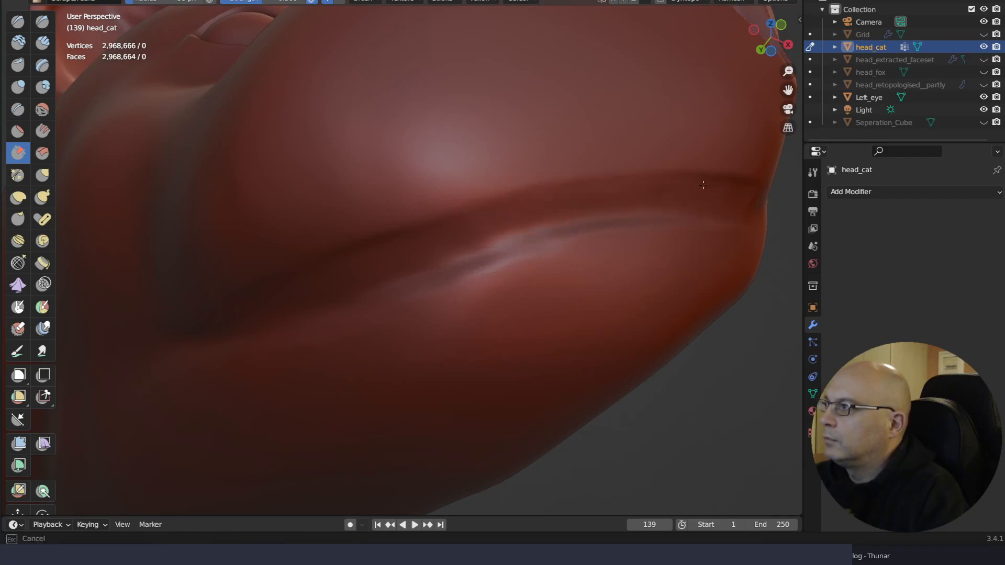
pyautogui.moveTo(404, 254); pyautogui.dragTo(439, 245)
# Scrape the lower lip's upper surface from the front of the mouth back beneath the muzzle
pyautogui.moveTo(607, 245); pyautogui.dragTo(588, 320, button='middle')
pyautogui.moveTo(589, 449)
pyautogui.mouseDown()
pyautogui.moveTo(618, 431)
pyautogui.moveTo(704, 425)
pyautogui.mouseUp()
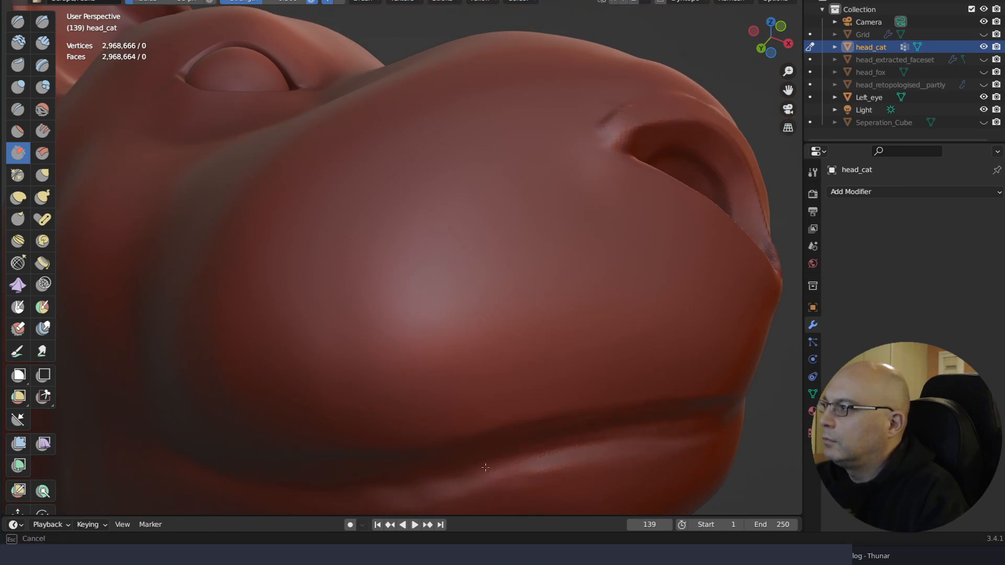
pyautogui.moveTo(378, 485); pyautogui.dragTo(346, 479)
pyautogui.moveTo(433, 478); pyautogui.dragTo(393, 483)
# Scrape the lower lip's edge back toward the rear mouth corner
pyautogui.keyDown('ctrl'); pyautogui.moveTo(437, 272); pyautogui.dragTo(463, 390, button='right'); pyautogui.keyUp('ctrl')
pyautogui.moveTo(460, 352)
pyautogui.mouseDown(button='right')
pyautogui.moveTo(599, 341)
pyautogui.moveTo(580, 385)
pyautogui.moveTo(583, 320)
pyautogui.mouseUp(button='right')
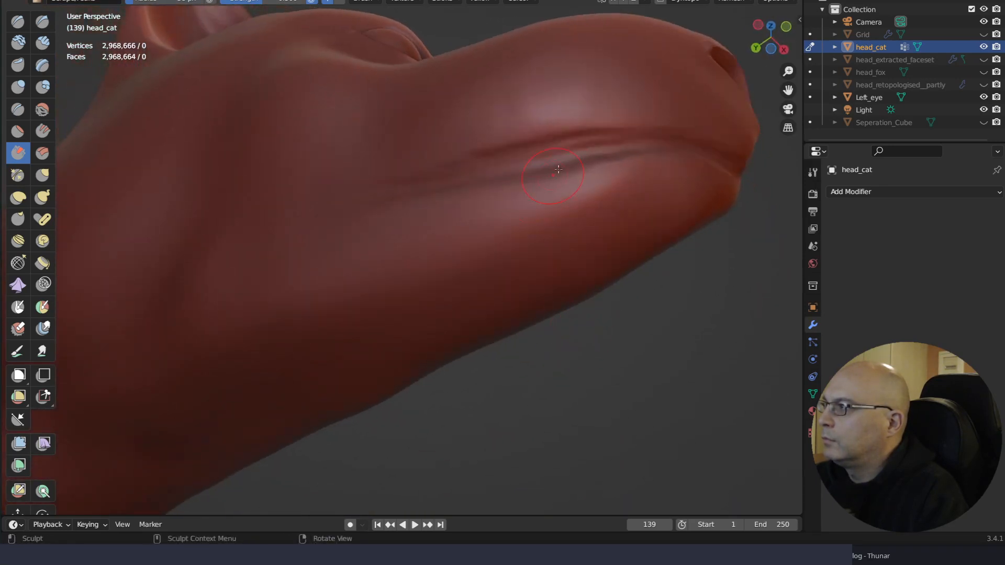
pyautogui.moveTo(570, 151)
pyautogui.mouseDown()
pyautogui.moveTo(422, 188)
pyautogui.moveTo(440, 184)
pyautogui.mouseUp()
pyautogui.scroll(3, 529, 258)
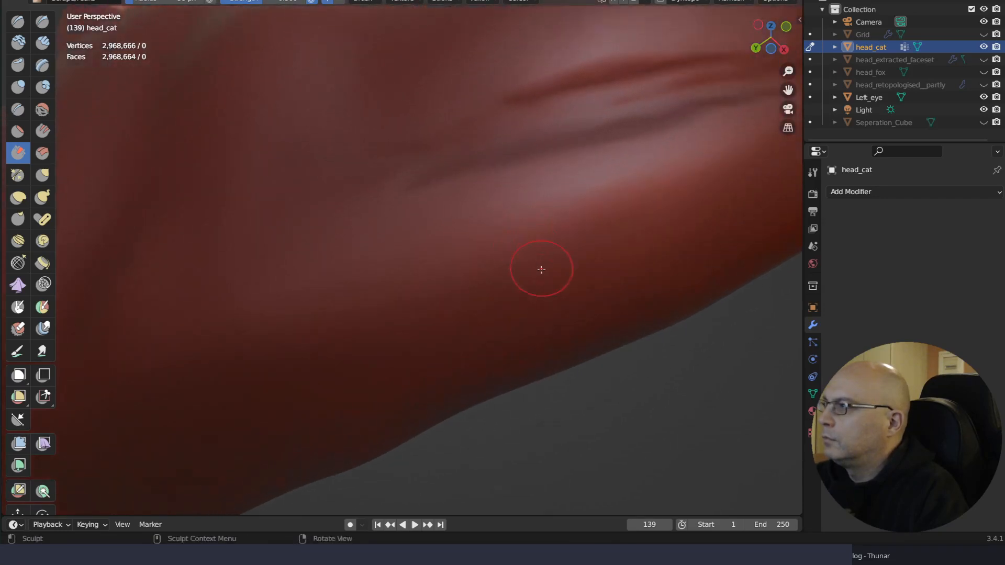
# Flatten the bulging highlight along the middle of the lower lip's upper edge with Scrape
pyautogui.moveTo(546, 172); pyautogui.dragTo(546, 194, button='right')
pyautogui.moveTo(554, 354); pyautogui.dragTo(487, 420, button='middle')
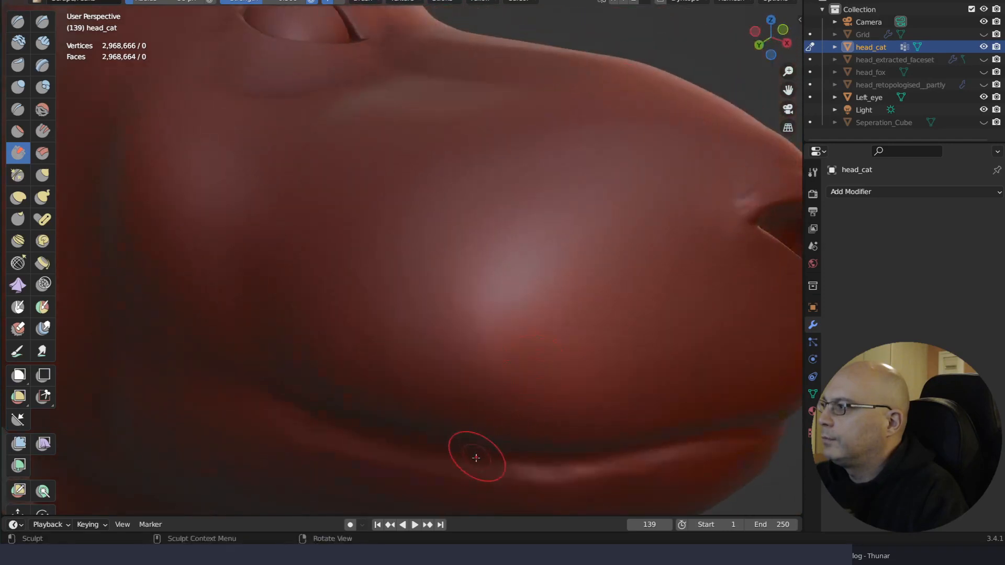
pyautogui.moveTo(465, 464); pyautogui.dragTo(482, 400, button='middle')
pyautogui.moveTo(448, 364); pyautogui.dragTo(386, 350, button='middle')
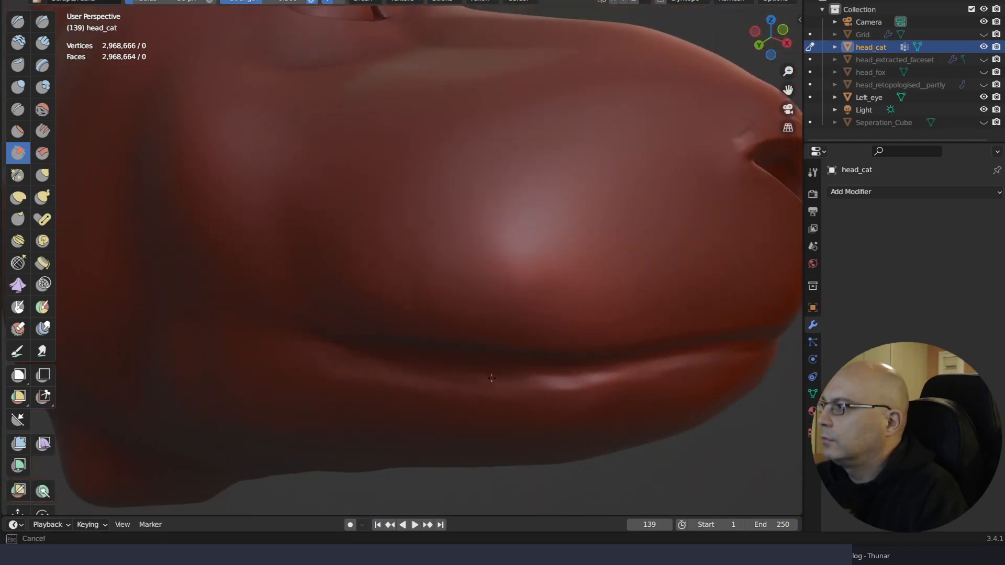
pyautogui.moveTo(556, 365); pyautogui.dragTo(559, 366)
pyautogui.moveTo(509, 368); pyautogui.dragTo(560, 374)
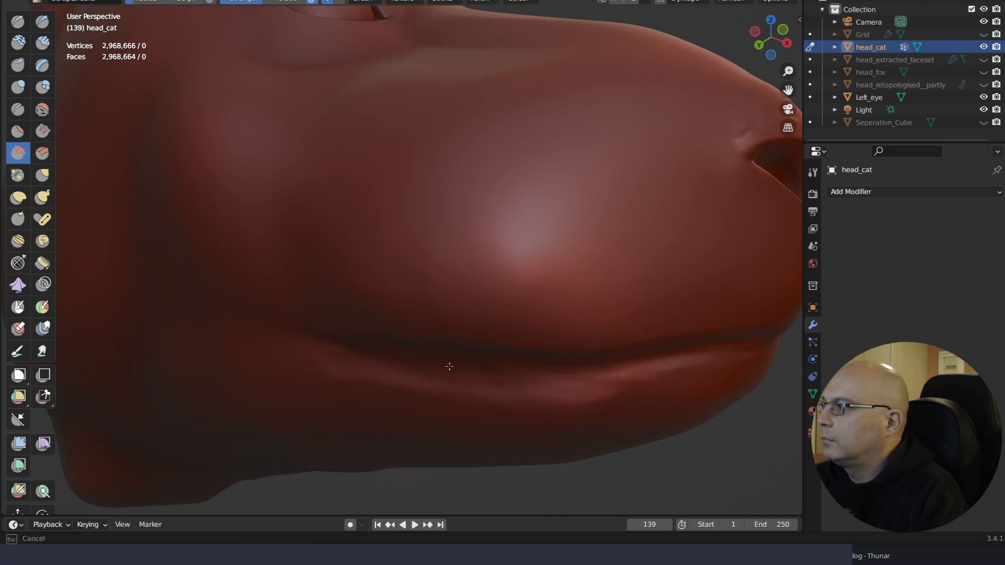
pyautogui.moveTo(449, 367); pyautogui.dragTo(442, 370)
# Deepen the mouth crease near the rear corner and scrape the strip just beneath its upper edge
pyautogui.moveTo(442, 370)
pyautogui.mouseDown(button='middle')
pyautogui.moveTo(489, 321)
pyautogui.moveTo(502, 265)
pyautogui.mouseUp(button='middle')
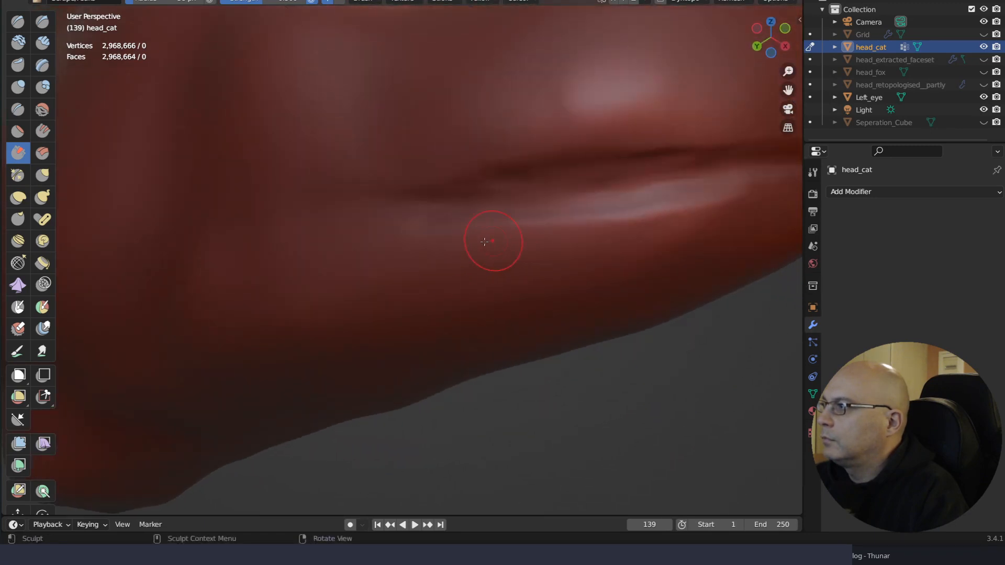
pyautogui.moveTo(481, 212)
pyautogui.mouseDown()
pyautogui.moveTo(547, 189)
pyautogui.moveTo(503, 189)
pyautogui.mouseUp()
pyautogui.moveTo(656, 163); pyautogui.dragTo(595, 183)
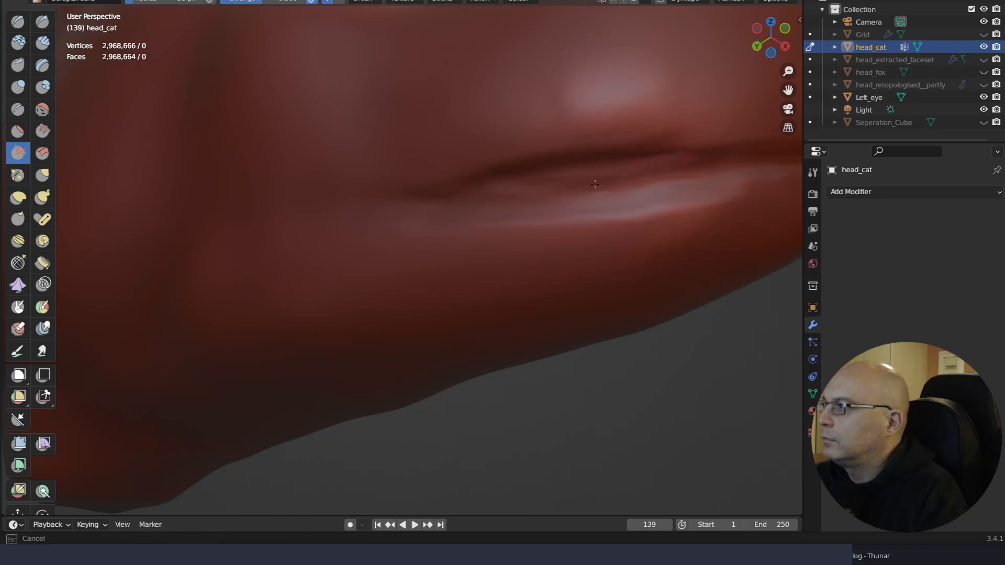
pyautogui.moveTo(709, 168); pyautogui.dragTo(702, 168)
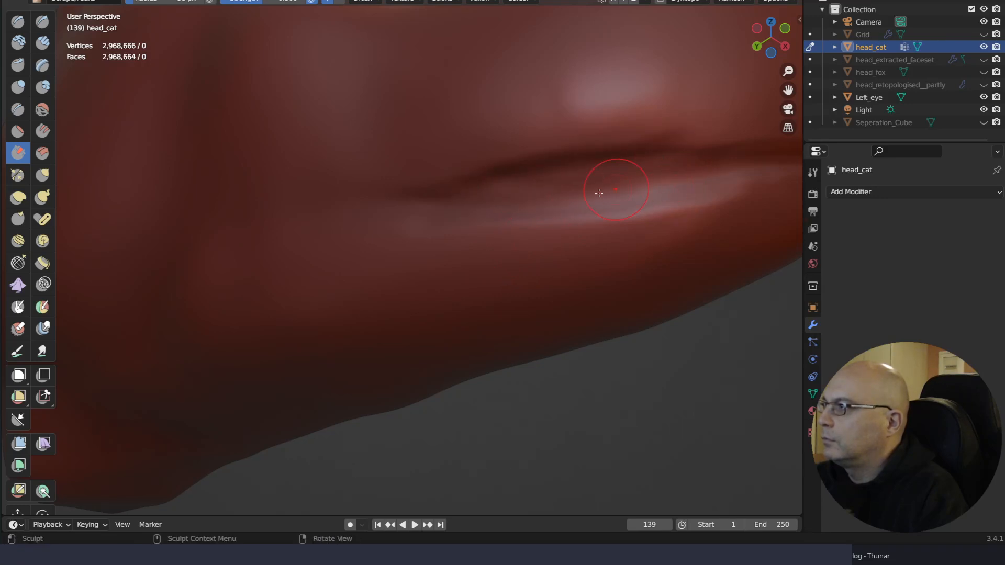
# Switch to the Clay Strips brush and build up volume along the lower lip from the mouth corner toward the chin
pyautogui.scroll(-6, 617, 179)
pyautogui.moveTo(550, 314); pyautogui.dragTo(544, 280, button='right')
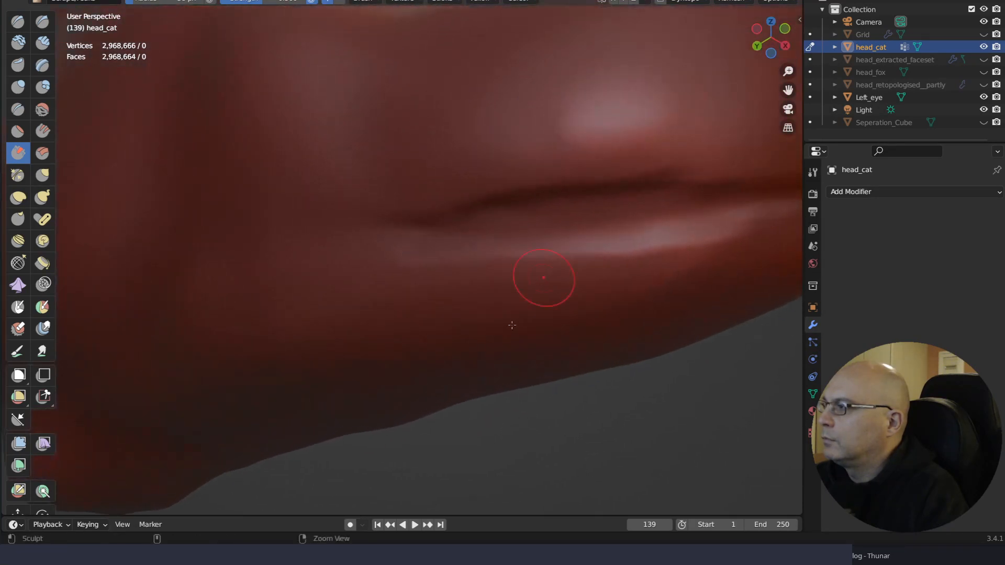
pyautogui.press('q')
pyautogui.click(496, 228)
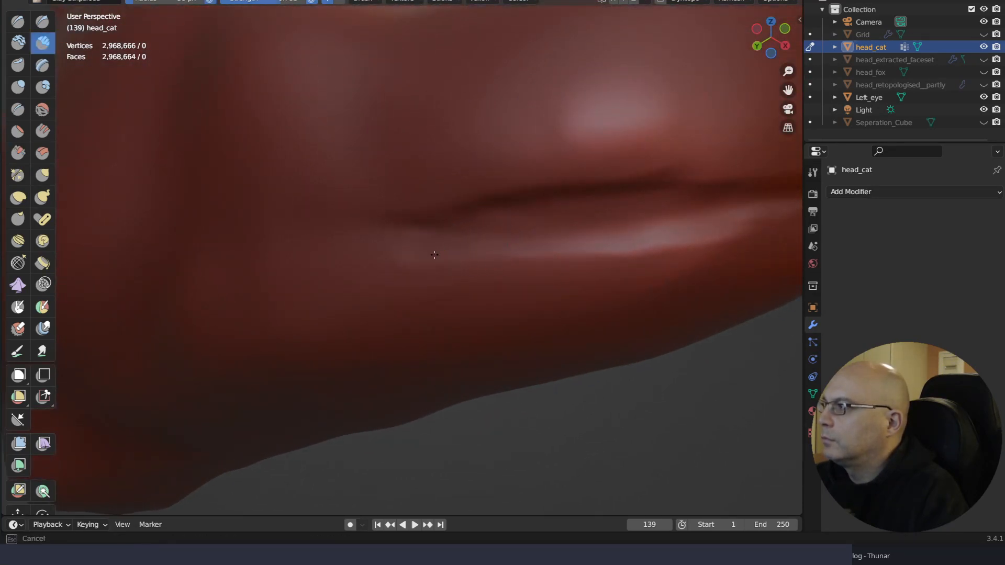
pyautogui.moveTo(430, 258); pyautogui.dragTo(582, 230)
pyautogui.keyDown('ctrl'); pyautogui.moveTo(552, 277); pyautogui.dragTo(536, 345, button='right'); pyautogui.keyUp('ctrl')
pyautogui.moveTo(441, 252); pyautogui.dragTo(529, 245)
pyautogui.moveTo(395, 253); pyautogui.dragTo(573, 229)
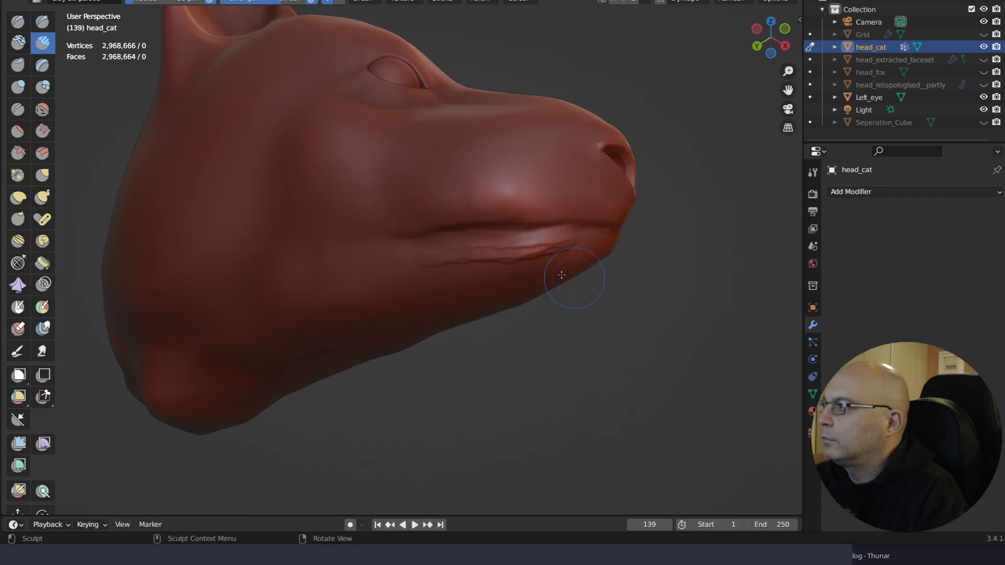
# Smooth the added clay ridges along the lower lip into the jaw
pyautogui.moveTo(559, 279); pyautogui.dragTo(556, 271, button='right')
pyautogui.moveTo(425, 254); pyautogui.dragTo(545, 242)
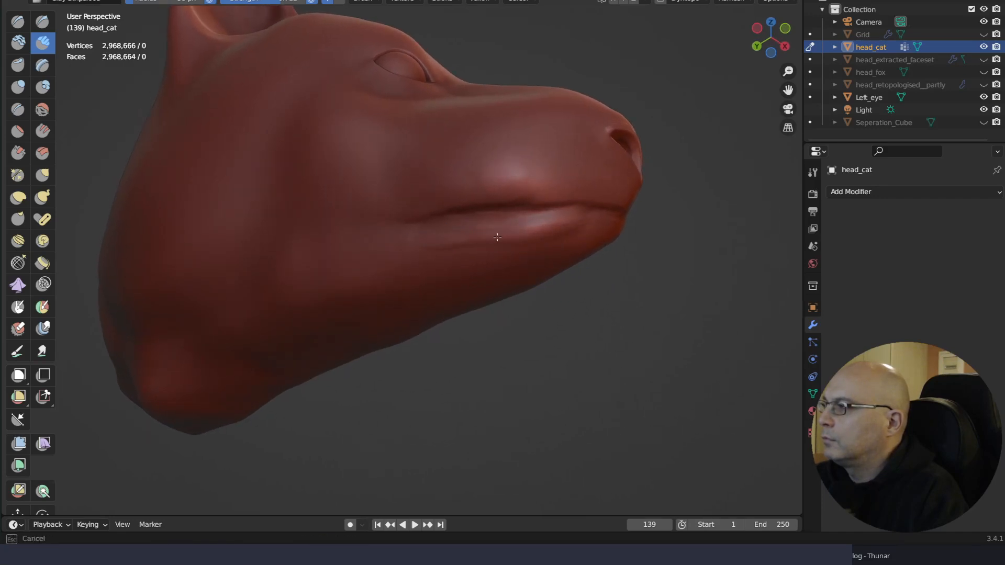
pyautogui.moveTo(497, 237); pyautogui.dragTo(554, 230)
# Add Clay Strips along the lower lip's upper edge, from the rear mouth corner to the front of the muzzle
pyautogui.keyDown('ctrl'); pyautogui.moveTo(558, 291); pyautogui.dragTo(556, 230, button='right'); pyautogui.keyUp('ctrl')
pyautogui.moveTo(426, 221); pyautogui.dragTo(452, 212)
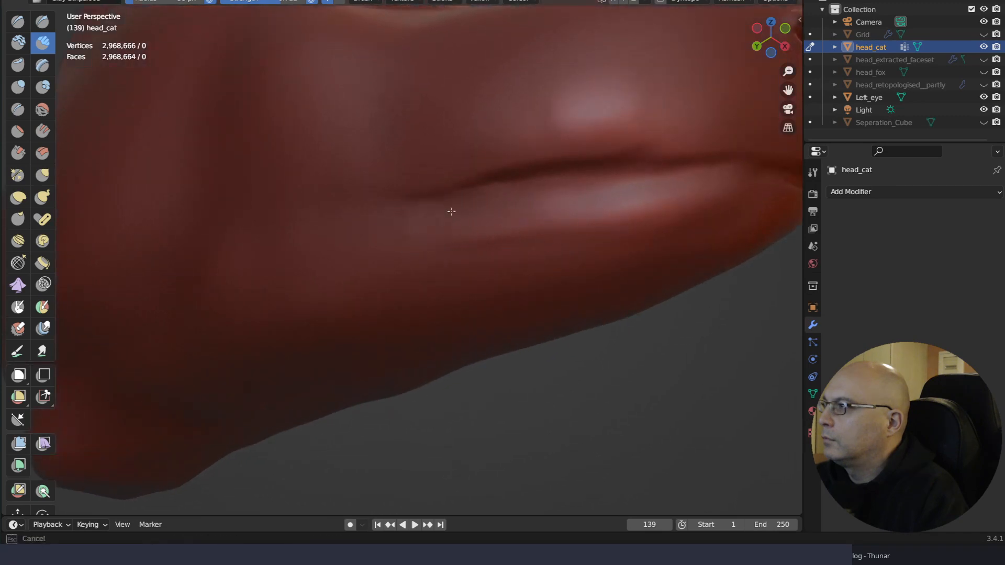
pyautogui.moveTo(567, 198); pyautogui.dragTo(636, 190)
pyautogui.moveTo(439, 212); pyautogui.dragTo(733, 174)
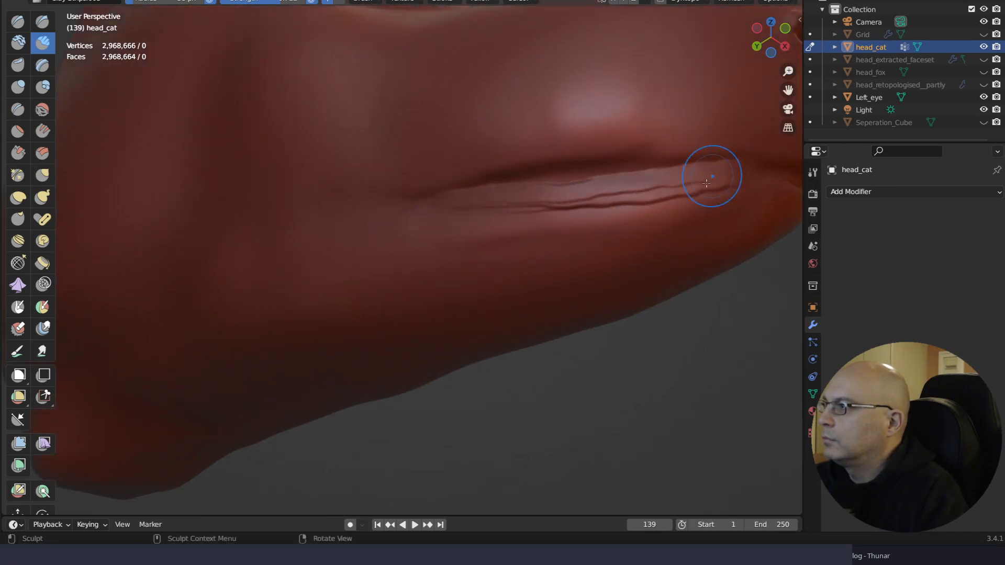
# Build up the front part of the lower lip with Clay Strips and blend the ridges back along the lip
pyautogui.moveTo(709, 171)
pyautogui.mouseDown(button='middle')
pyautogui.moveTo(604, 232)
pyautogui.moveTo(553, 201)
pyautogui.mouseUp(button='middle')
pyautogui.moveTo(486, 145); pyautogui.dragTo(621, 129)
pyautogui.moveTo(521, 136); pyautogui.dragTo(585, 126)
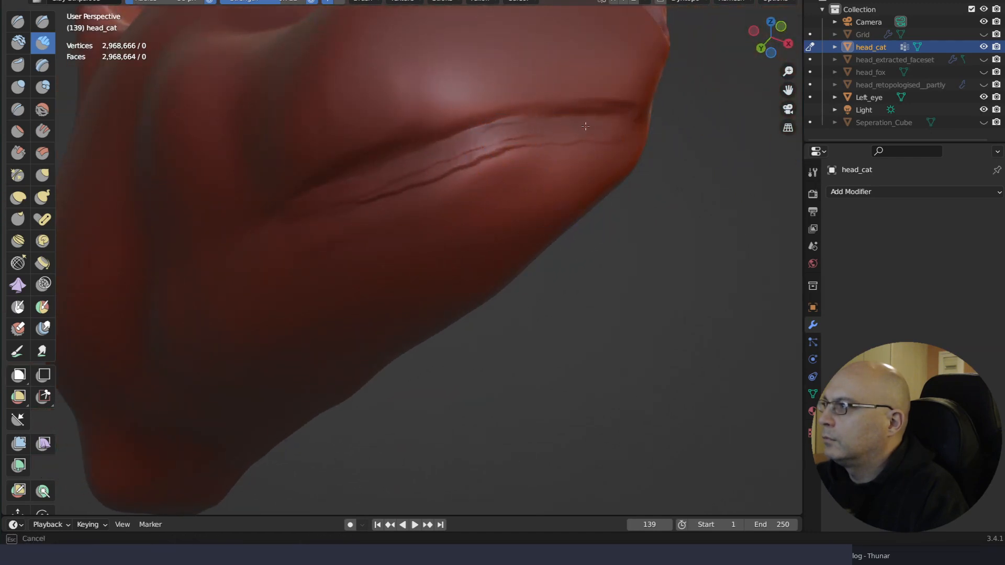
pyautogui.moveTo(437, 165); pyautogui.dragTo(373, 197)
# Shape the lower lip's rear end at the mouth corner and soften the remaining ridges along the lip
pyautogui.moveTo(474, 288)
pyautogui.mouseDown(button='right')
pyautogui.moveTo(500, 283)
pyautogui.moveTo(506, 292)
pyautogui.mouseUp(button='right')
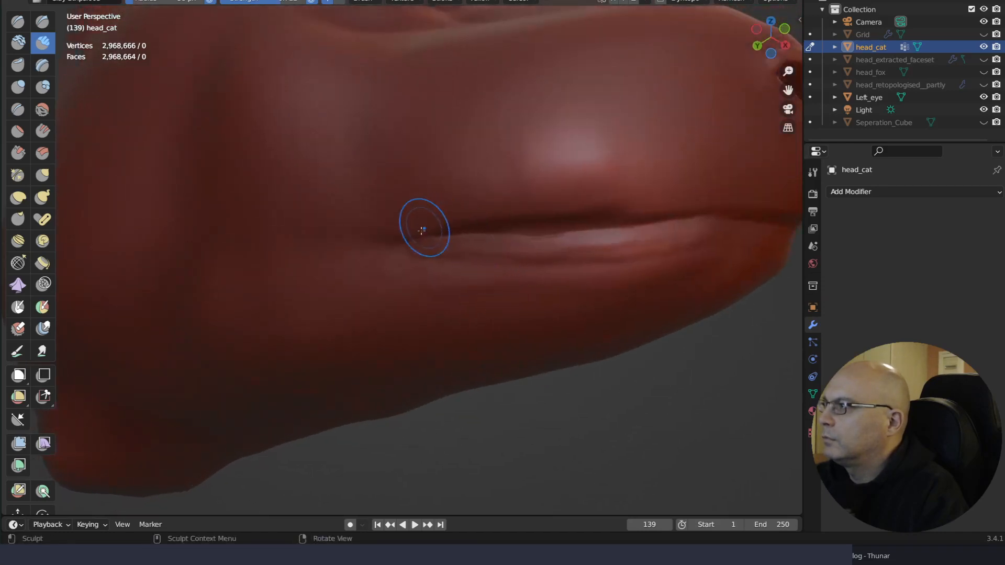
pyautogui.moveTo(399, 269); pyautogui.dragTo(401, 266)
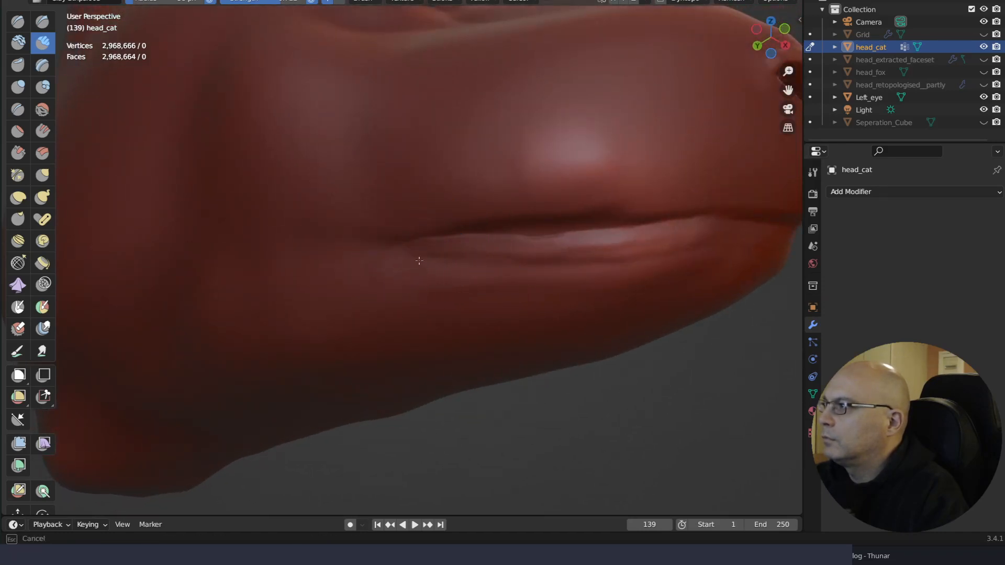
pyautogui.moveTo(566, 255); pyautogui.dragTo(648, 253)
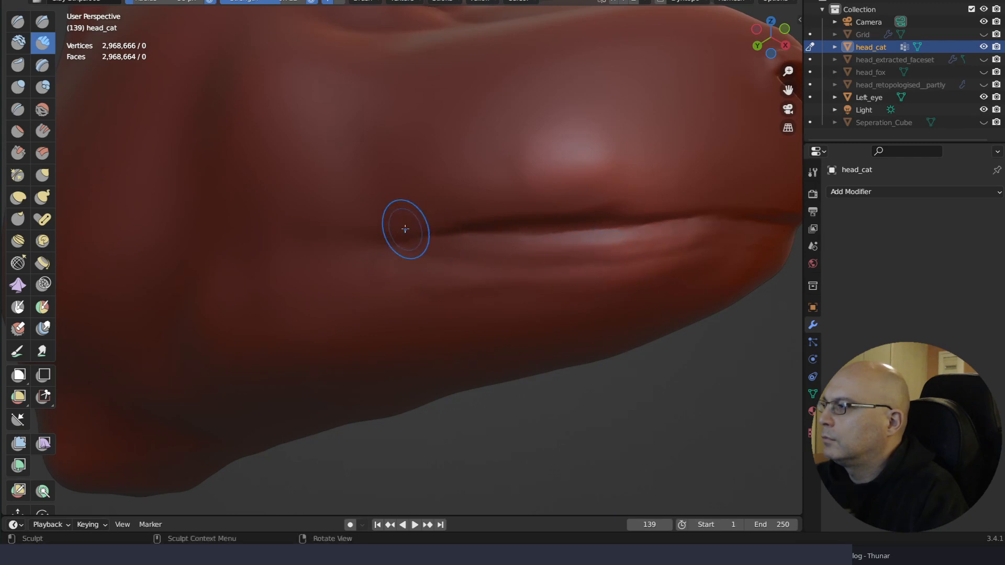
# Add Clay Strips along the upper lip's lower edge above the mouth crease and blend the ridges into the muzzle
pyautogui.moveTo(406, 229); pyautogui.dragTo(582, 196)
pyautogui.moveTo(492, 211); pyautogui.dragTo(508, 205)
pyautogui.moveTo(656, 198)
pyautogui.mouseDown()
pyautogui.moveTo(503, 198)
pyautogui.moveTo(634, 202)
pyautogui.mouseUp()
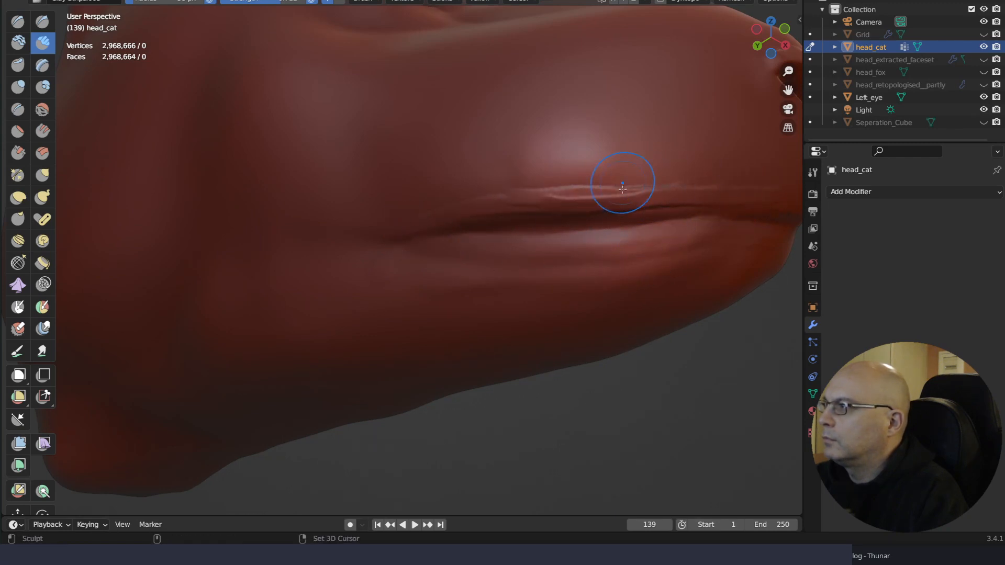
pyautogui.moveTo(619, 175); pyautogui.dragTo(559, 215, button='middle')
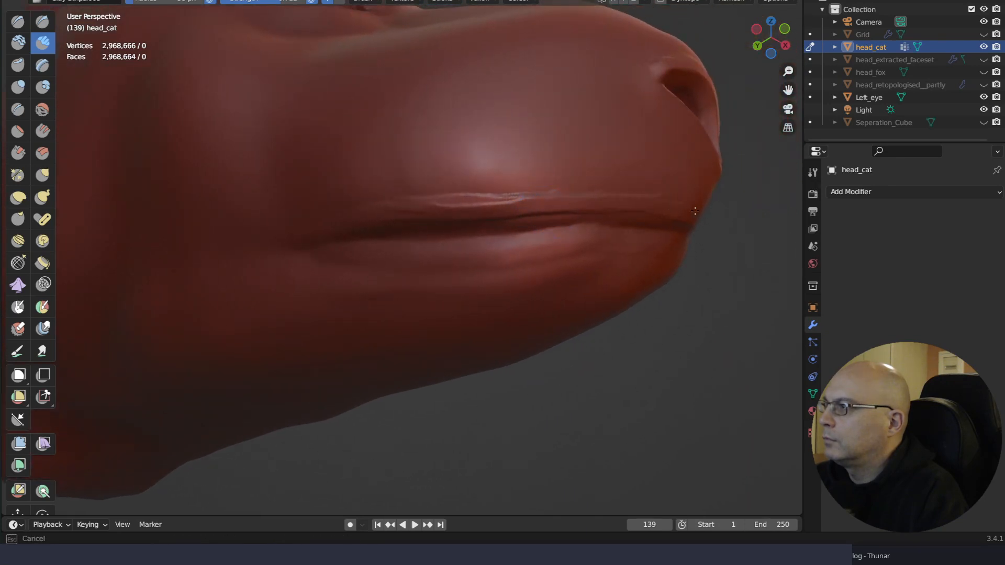
pyautogui.moveTo(550, 187); pyautogui.dragTo(455, 198)
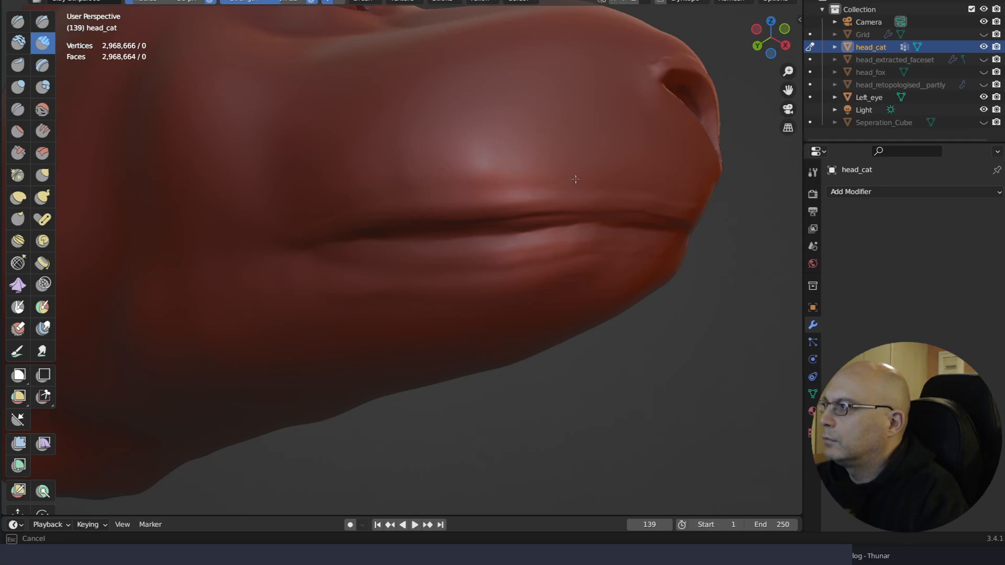
# Build up the lower lip below the mouth crease with Clay Strips and smooth the added strokes into the jaw
pyautogui.moveTo(623, 197); pyautogui.dragTo(558, 67, button='middle')
pyautogui.scroll(-6, 576, 220)
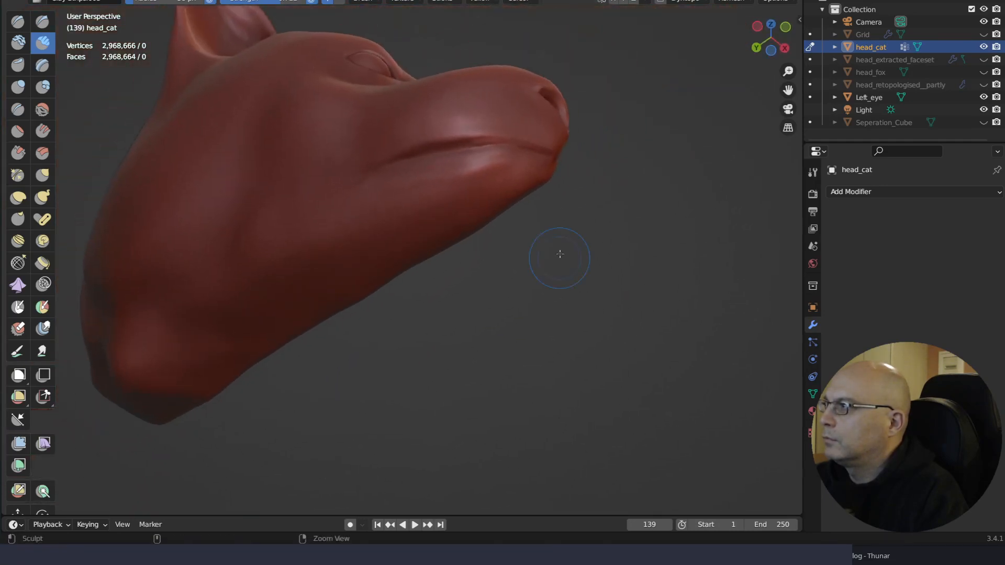
pyautogui.keyDown('shift'); pyautogui.moveTo(565, 203); pyautogui.dragTo(556, 305, button='middle'); pyautogui.keyUp('shift')
pyautogui.scroll(3, 556, 304)
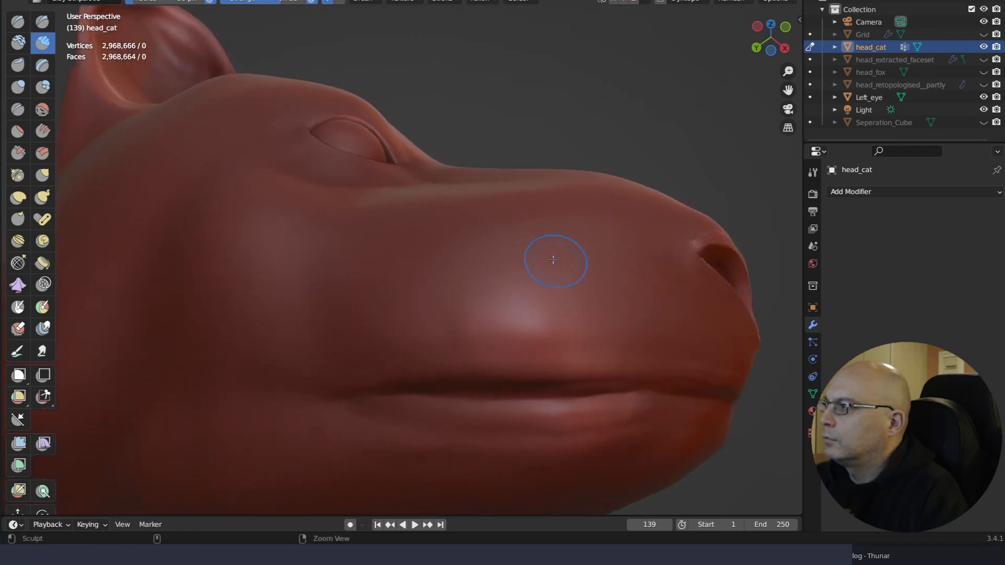
pyautogui.moveTo(370, 415); pyautogui.dragTo(510, 417)
pyautogui.moveTo(382, 405); pyautogui.dragTo(617, 404)
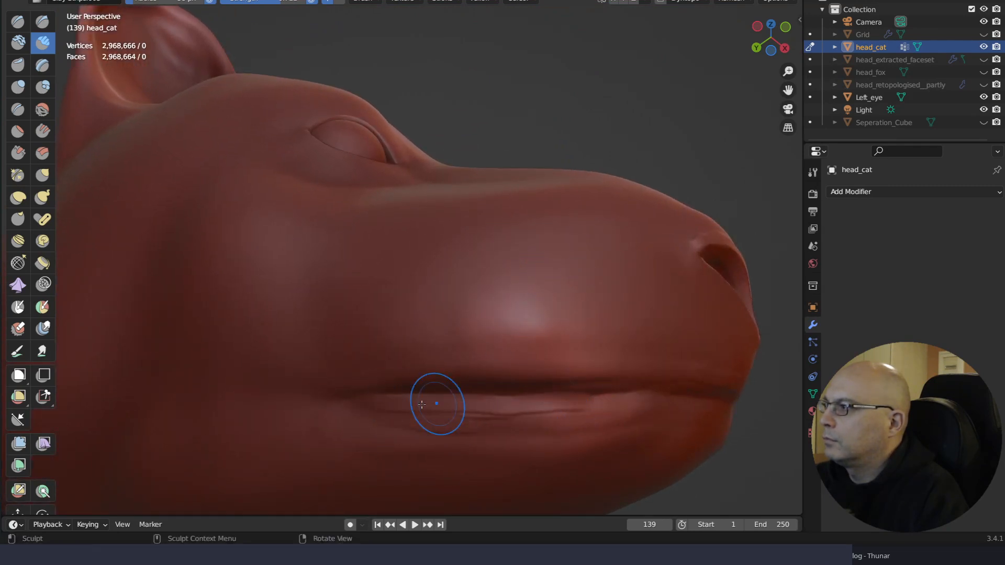
pyautogui.moveTo(437, 403)
pyautogui.mouseDown()
pyautogui.moveTo(581, 406)
pyautogui.moveTo(518, 405)
pyautogui.mouseUp()
pyautogui.moveTo(672, 400)
pyautogui.mouseDown()
pyautogui.moveTo(636, 403)
pyautogui.moveTo(716, 415)
pyautogui.moveTo(506, 408)
pyautogui.mouseUp()
pyautogui.moveTo(395, 404)
pyautogui.mouseDown()
pyautogui.moveTo(476, 418)
pyautogui.moveTo(539, 415)
pyautogui.moveTo(515, 422)
pyautogui.mouseUp()
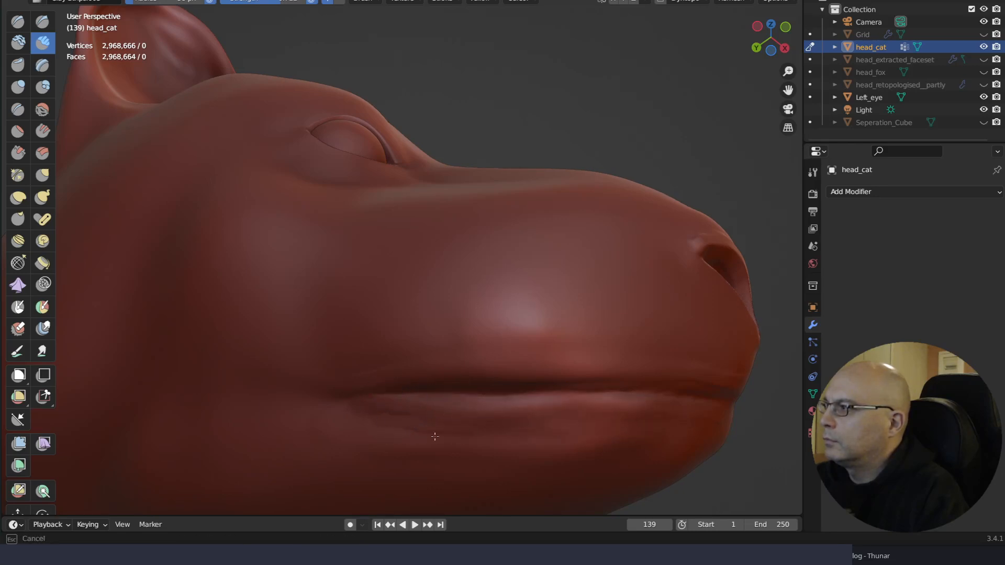
pyautogui.keyDown('shift'); pyautogui.moveTo(604, 448); pyautogui.dragTo(549, 427); pyautogui.keyUp('shift')
pyautogui.keyDown('shift'); pyautogui.moveTo(503, 407); pyautogui.dragTo(509, 410); pyautogui.keyUp('shift')
# Add a thicker layer of Clay Strips along the lower lip, from the rear mouth corner to the front of the muzzle
pyautogui.moveTo(634, 412); pyautogui.dragTo(611, 423)
pyautogui.moveTo(529, 407); pyautogui.dragTo(641, 410)
pyautogui.moveTo(570, 406); pyautogui.dragTo(685, 414)
pyautogui.moveTo(613, 402)
pyautogui.mouseDown()
pyautogui.moveTo(650, 404)
pyautogui.moveTo(467, 409)
pyautogui.mouseUp()
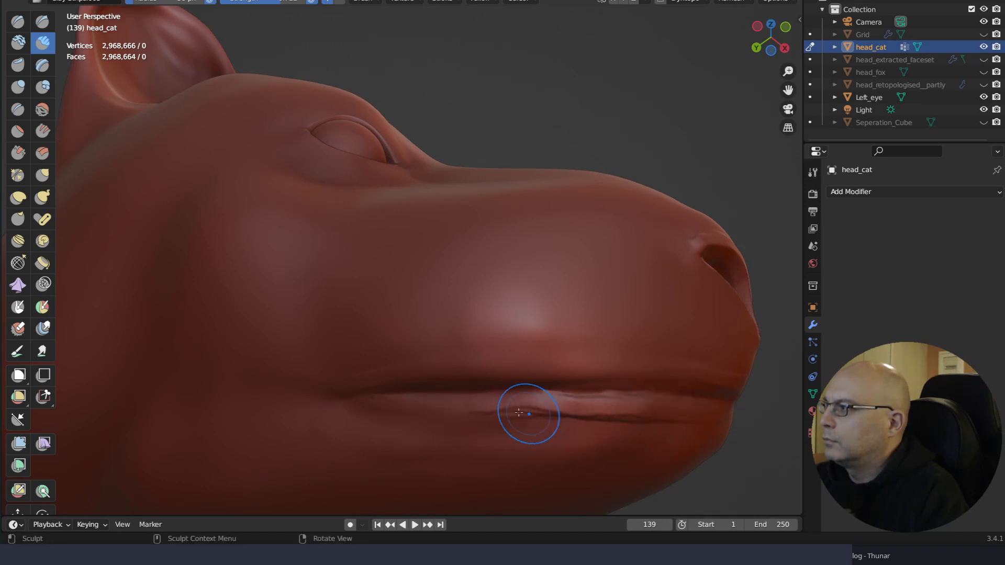
pyautogui.moveTo(528, 412)
pyautogui.mouseDown()
pyautogui.moveTo(366, 402)
pyautogui.moveTo(442, 408)
pyautogui.mouseUp()
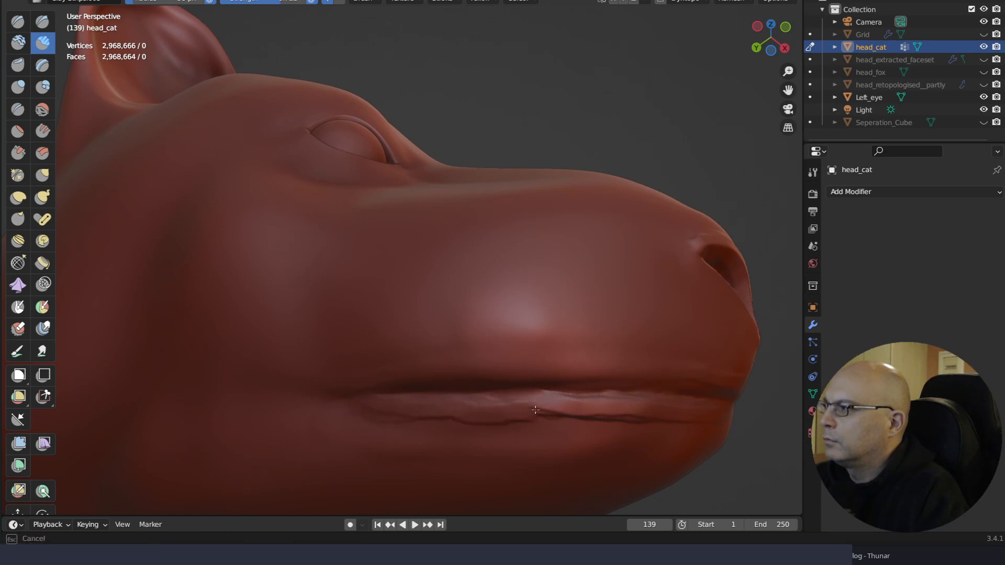
pyautogui.moveTo(535, 409); pyautogui.dragTo(602, 417)
pyautogui.moveTo(470, 412)
pyautogui.mouseDown()
pyautogui.moveTo(631, 416)
pyautogui.moveTo(605, 412)
pyautogui.mouseUp()
pyautogui.moveTo(715, 418); pyautogui.dragTo(719, 419)
pyautogui.moveTo(544, 411)
pyautogui.mouseDown()
pyautogui.moveTo(690, 418)
pyautogui.moveTo(671, 411)
pyautogui.mouseUp()
pyautogui.moveTo(735, 417); pyautogui.dragTo(619, 417)
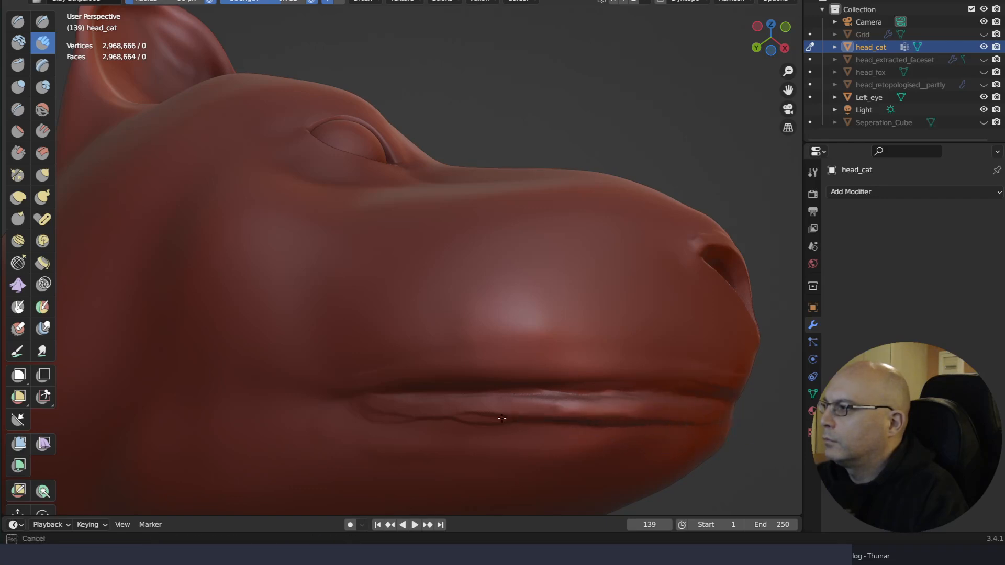
# Blend the lower lip's lower ridge into the jaw along its whole length
pyautogui.moveTo(502, 418)
pyautogui.mouseDown()
pyautogui.moveTo(466, 423)
pyautogui.moveTo(636, 419)
pyautogui.moveTo(701, 425)
pyautogui.moveTo(713, 442)
pyautogui.mouseUp()
pyautogui.moveTo(568, 436); pyautogui.dragTo(693, 437)
pyautogui.moveTo(451, 428); pyautogui.dragTo(577, 437)
pyautogui.moveTo(365, 454)
pyautogui.mouseDown()
pyautogui.moveTo(385, 425)
pyautogui.moveTo(464, 436)
pyautogui.mouseUp()
pyautogui.moveTo(419, 435); pyautogui.dragTo(487, 435)
pyautogui.moveTo(443, 452); pyautogui.dragTo(473, 438)
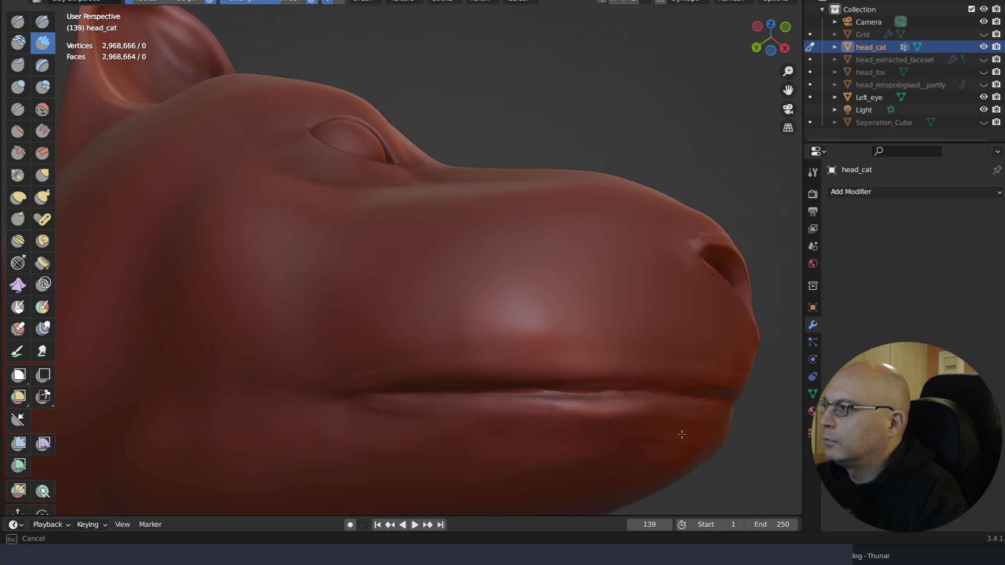
pyautogui.moveTo(681, 434); pyautogui.dragTo(675, 431)
# Add Clay Strips above the upper lip's edge along the middle and front of the muzzle, and soften the ridges
pyautogui.moveTo(572, 285)
pyautogui.mouseDown(button='middle')
pyautogui.moveTo(593, 219)
pyautogui.moveTo(539, 224)
pyautogui.mouseUp(button='middle')
pyautogui.moveTo(539, 225); pyautogui.dragTo(623, 223)
pyautogui.moveTo(529, 238); pyautogui.dragTo(625, 231)
pyautogui.moveTo(514, 231)
pyautogui.mouseDown()
pyautogui.moveTo(649, 239)
pyautogui.moveTo(545, 237)
pyautogui.moveTo(614, 231)
pyautogui.mouseUp()
pyautogui.moveTo(515, 232)
pyautogui.mouseDown()
pyautogui.moveTo(643, 236)
pyautogui.moveTo(619, 226)
pyautogui.moveTo(667, 226)
pyautogui.mouseUp()
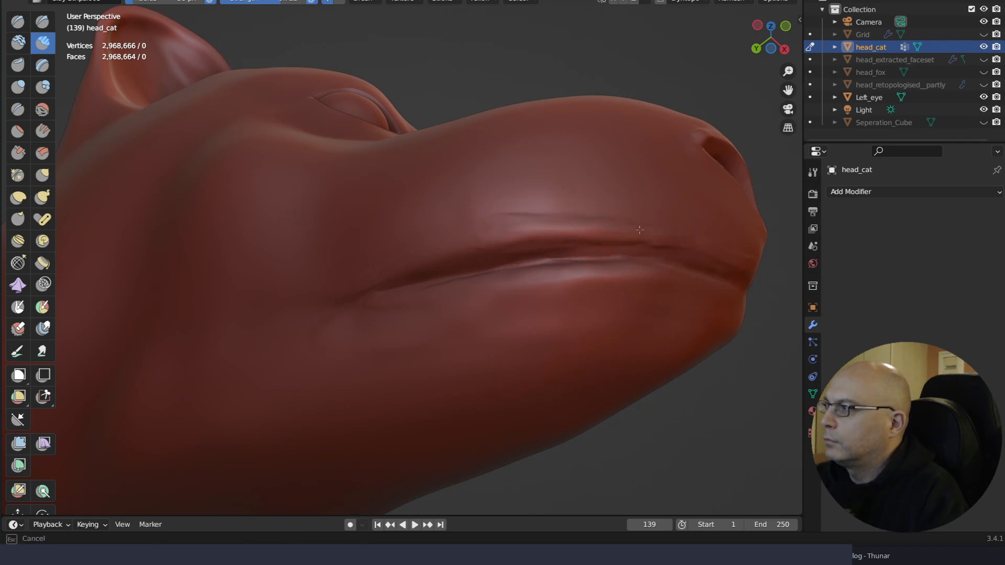
pyautogui.moveTo(579, 226); pyautogui.dragTo(733, 260)
pyautogui.moveTo(634, 230); pyautogui.dragTo(640, 231)
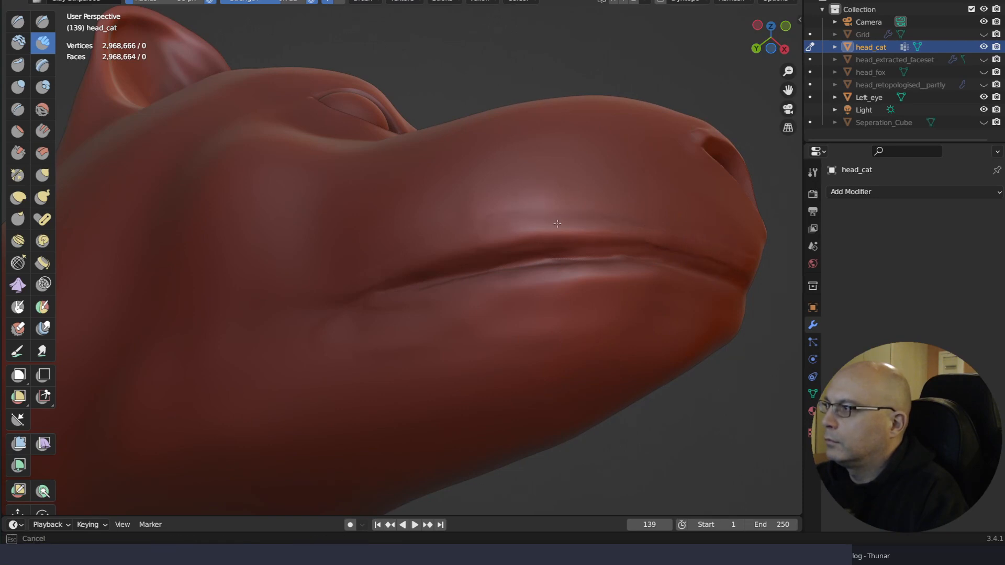
pyautogui.moveTo(711, 228); pyautogui.dragTo(716, 230)
# Switch to the Scrape brush and flatten the underside of the upper lip above the middle of the mouth crease
pyautogui.moveTo(544, 315)
pyautogui.mouseDown(button='middle')
pyautogui.moveTo(555, 271)
pyautogui.moveTo(525, 337)
pyautogui.mouseUp(button='middle')
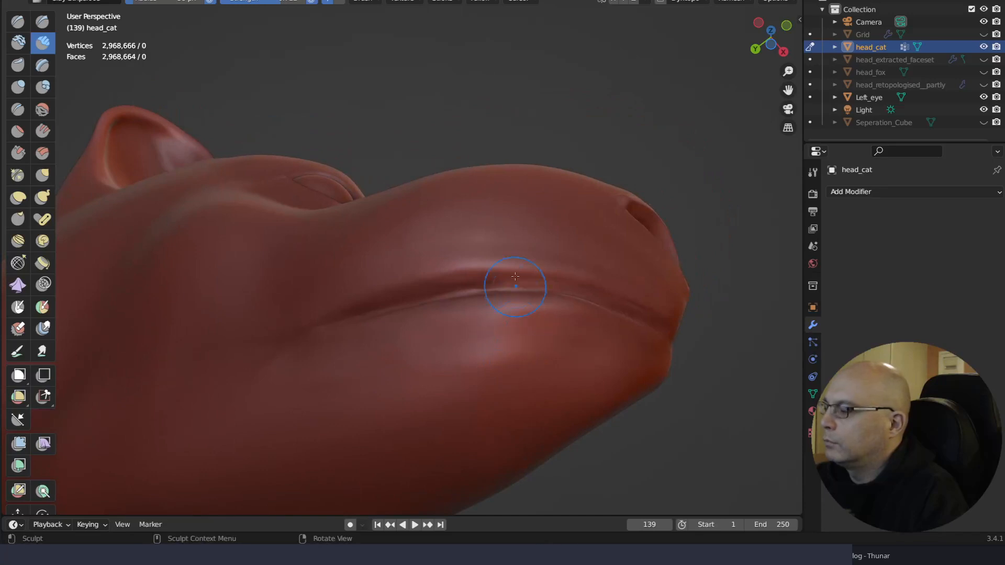
pyautogui.press('q')
pyautogui.click(509, 258)
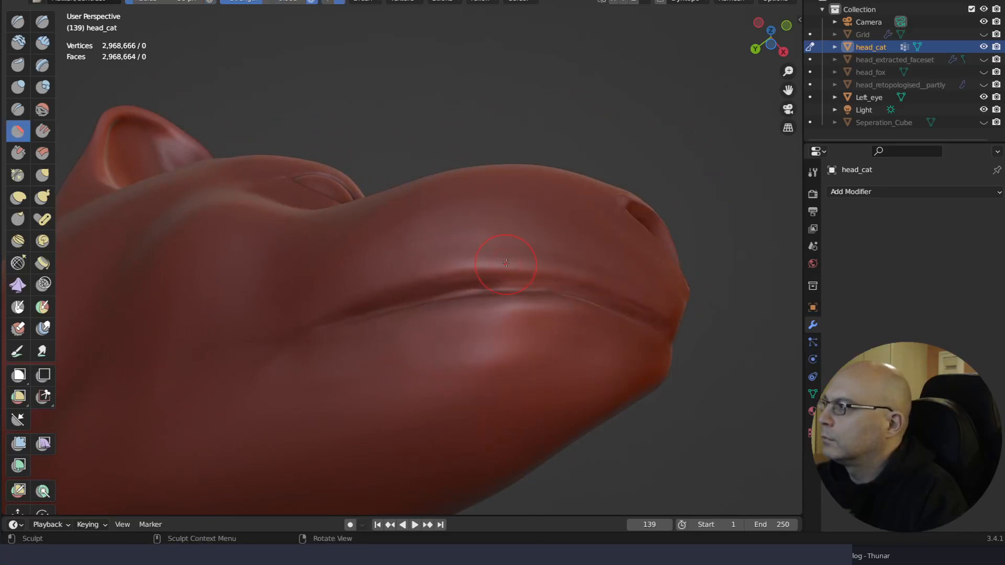
pyautogui.press('q')
pyautogui.click(497, 252)
pyautogui.press('q')
pyautogui.click(492, 291)
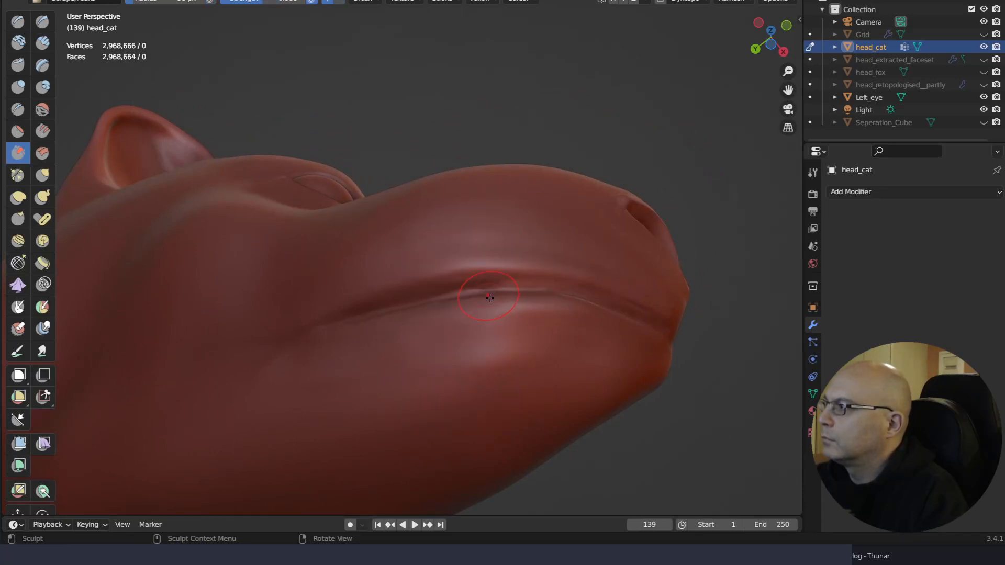
pyautogui.scroll(5, 521, 313)
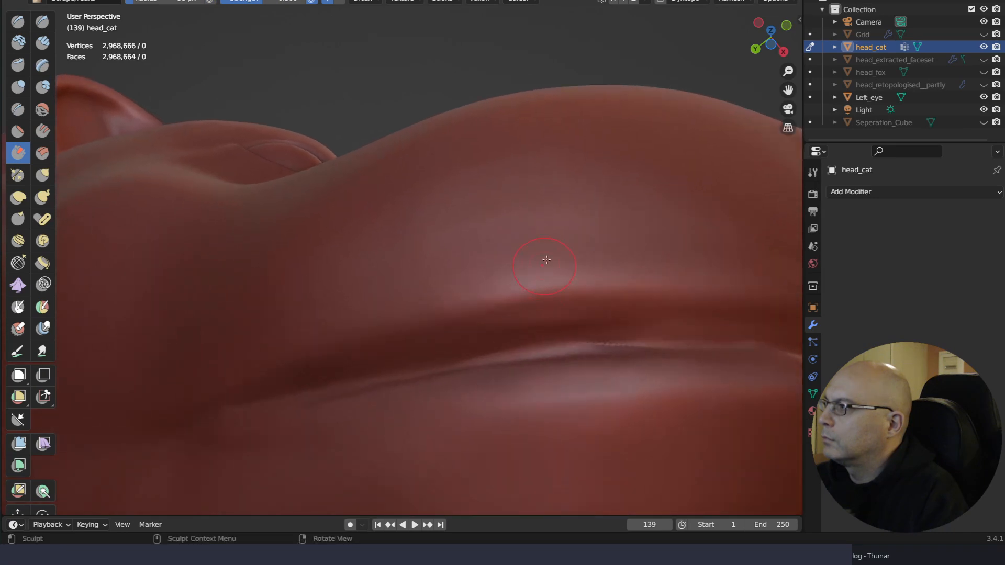
pyautogui.moveTo(521, 313)
pyautogui.mouseDown(button='middle')
pyautogui.moveTo(550, 254)
pyautogui.moveTo(508, 140)
pyautogui.mouseUp(button='middle')
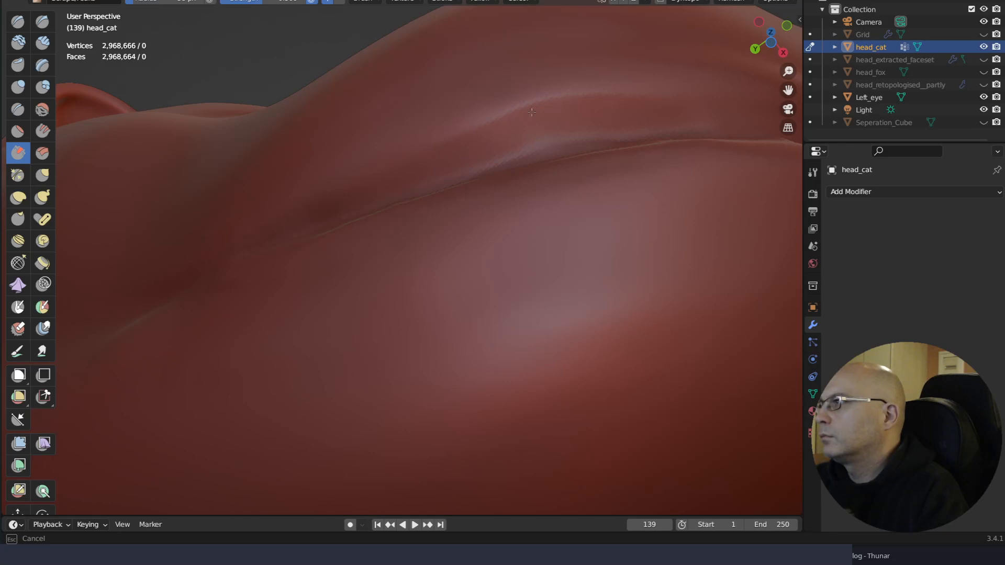
pyautogui.moveTo(532, 112); pyautogui.dragTo(682, 100)
# Scrape the upper lip's underside from the middle of the mouth towards the front of the muzzle
pyautogui.moveTo(696, 123); pyautogui.dragTo(427, 220, button='middle')
pyautogui.moveTo(426, 220); pyautogui.dragTo(408, 204)
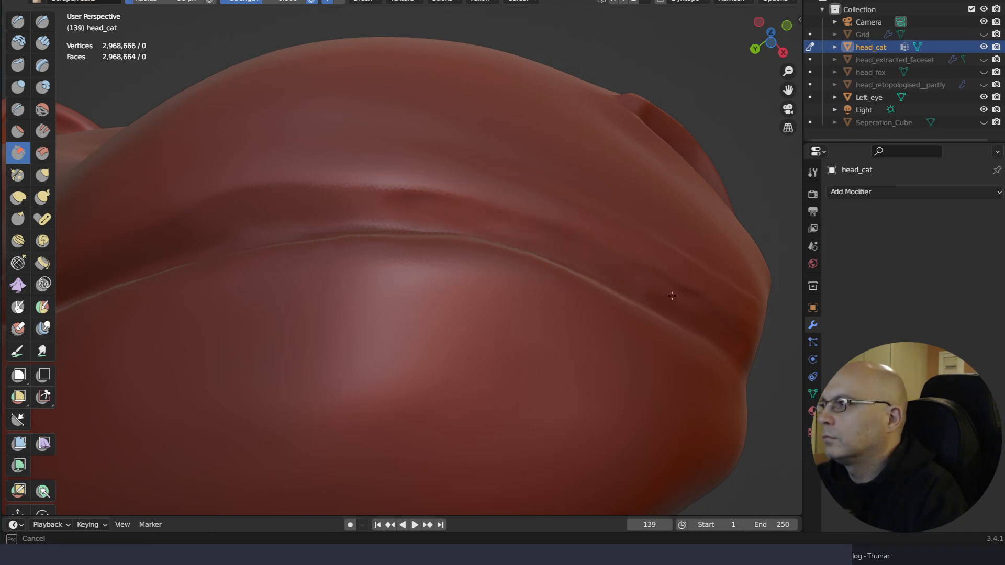
pyautogui.moveTo(672, 295); pyautogui.dragTo(695, 312)
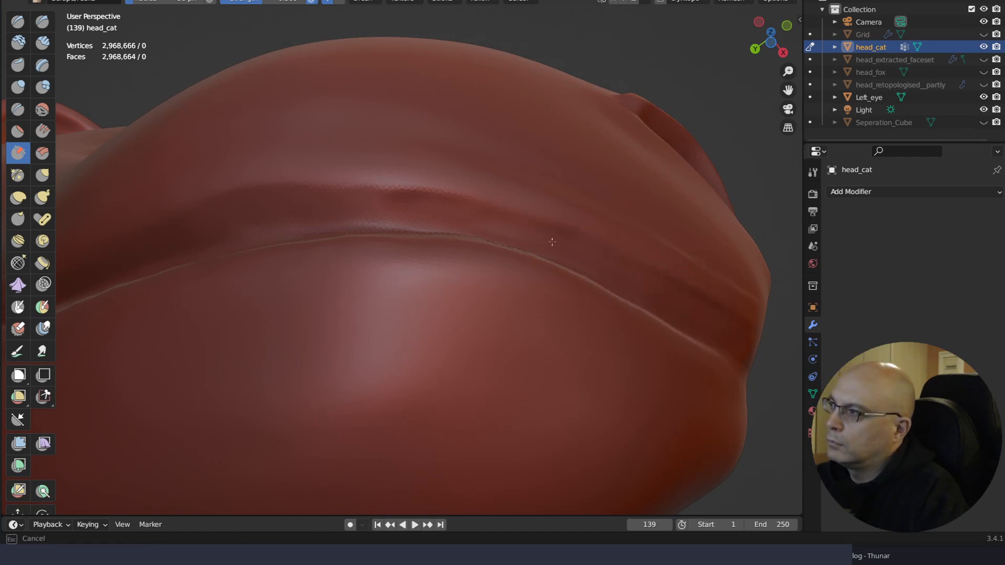
pyautogui.moveTo(432, 207); pyautogui.dragTo(362, 203)
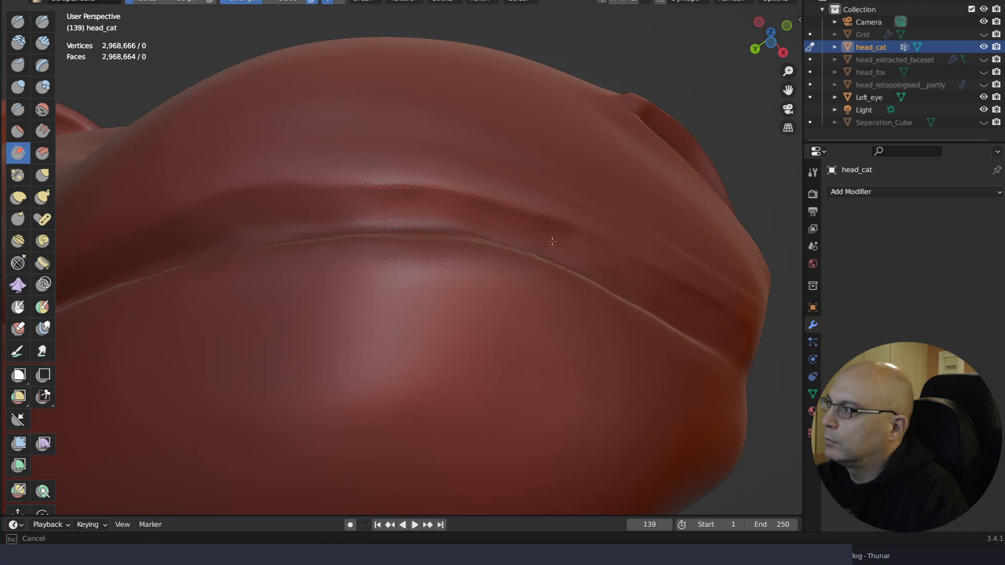
# Smooth the upper lip's underside at the middle of the mouth and even out its edge with Scrape
pyautogui.keyDown('shift'); pyautogui.moveTo(502, 225); pyautogui.dragTo(329, 238); pyautogui.keyUp('shift')
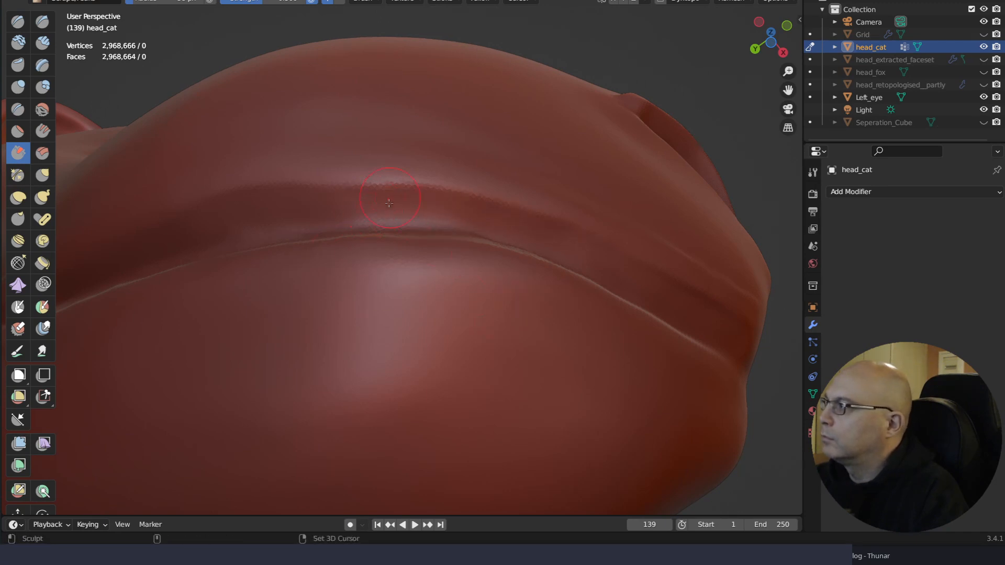
pyautogui.keyDown('shift'); pyautogui.moveTo(397, 199); pyautogui.dragTo(297, 206); pyautogui.keyUp('shift')
pyautogui.moveTo(212, 215); pyautogui.dragTo(189, 222)
pyautogui.moveTo(291, 206); pyautogui.dragTo(280, 208)
pyautogui.moveTo(372, 204); pyautogui.dragTo(378, 203)
pyautogui.moveTo(303, 203); pyautogui.dragTo(370, 199)
pyautogui.moveTo(321, 202); pyautogui.dragTo(363, 197)
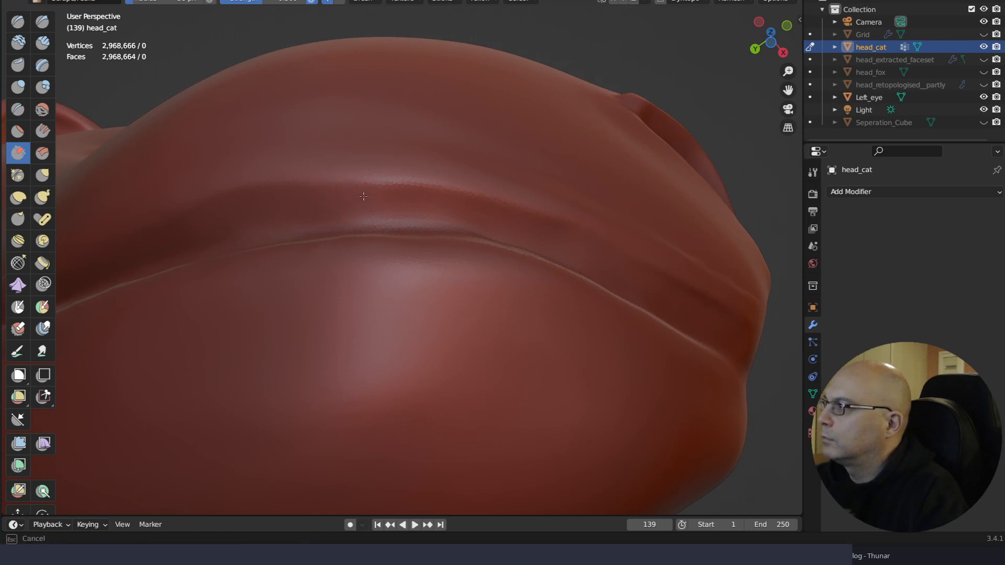
pyautogui.moveTo(289, 201)
pyautogui.mouseDown()
pyautogui.moveTo(378, 197)
pyautogui.moveTo(337, 202)
pyautogui.mouseUp()
pyautogui.moveTo(420, 199); pyautogui.dragTo(421, 198)
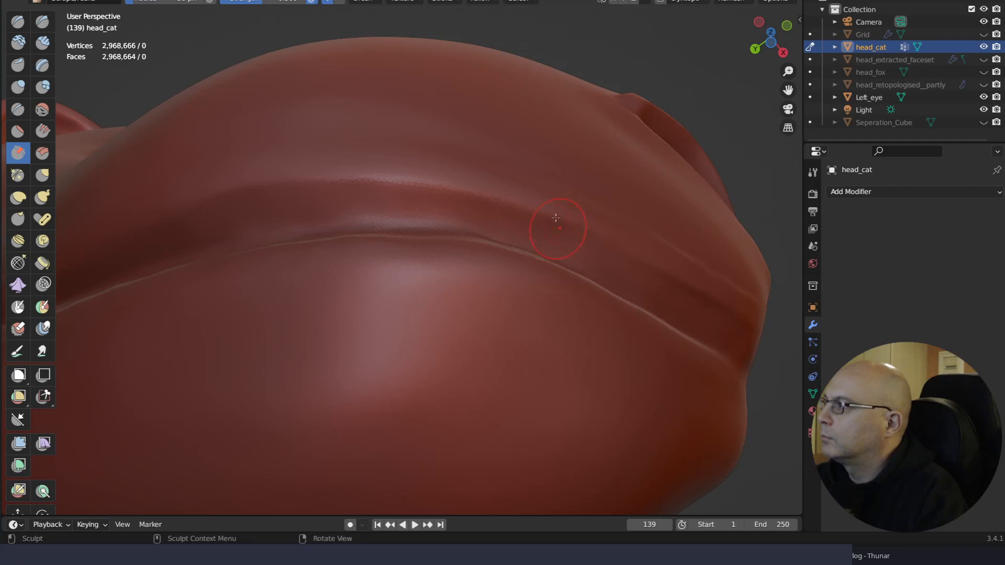
# Scrape the front part of the upper lip's underside into an even plane running to the tip of the muzzle
pyautogui.moveTo(556, 224)
pyautogui.mouseDown(button='middle')
pyautogui.moveTo(427, 419)
pyautogui.moveTo(538, 264)
pyautogui.moveTo(534, 276)
pyautogui.moveTo(314, 112)
pyautogui.mouseUp(button='middle')
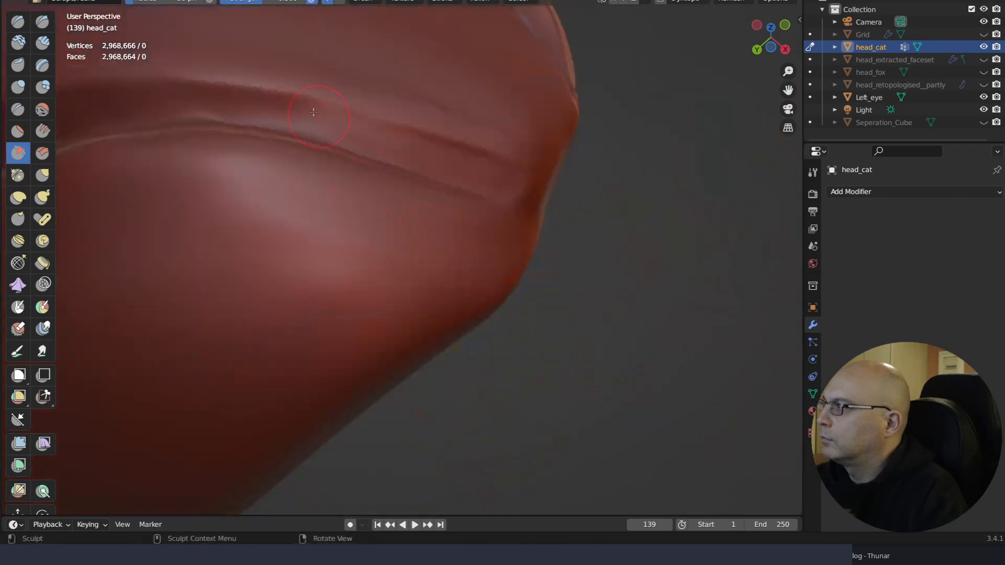
pyautogui.moveTo(314, 112); pyautogui.dragTo(474, 151)
pyautogui.moveTo(351, 123); pyautogui.dragTo(501, 166)
pyautogui.moveTo(357, 127); pyautogui.dragTo(381, 134)
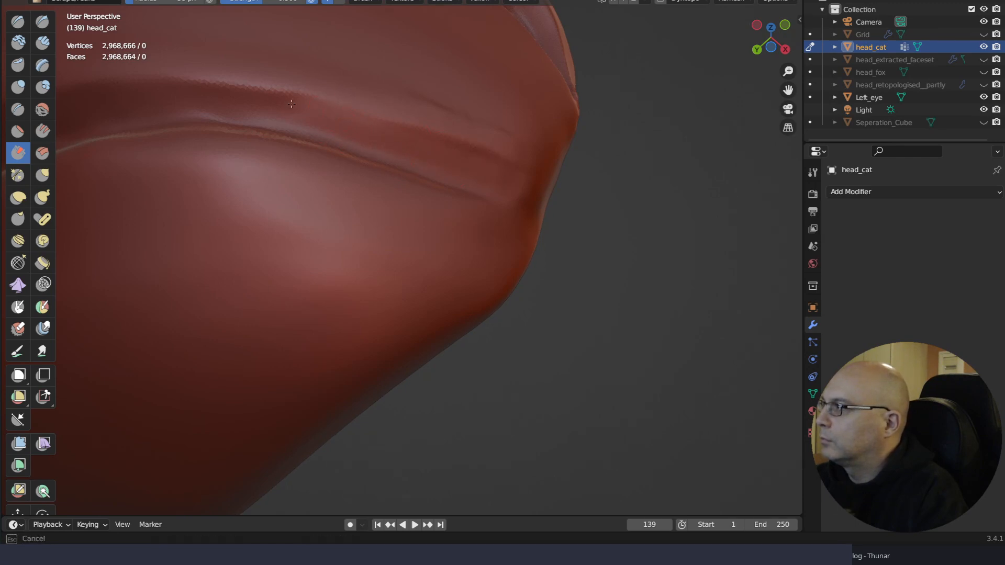
pyautogui.moveTo(291, 104); pyautogui.dragTo(473, 168)
pyautogui.moveTo(309, 116); pyautogui.dragTo(468, 167)
pyautogui.moveTo(314, 114); pyautogui.dragTo(474, 172)
pyautogui.moveTo(314, 111); pyautogui.dragTo(468, 166)
pyautogui.moveTo(309, 110)
pyautogui.mouseDown()
pyautogui.moveTo(469, 164)
pyautogui.moveTo(418, 144)
pyautogui.mouseUp()
pyautogui.moveTo(262, 106); pyautogui.dragTo(474, 164)
pyautogui.moveTo(251, 109); pyautogui.dragTo(287, 102)
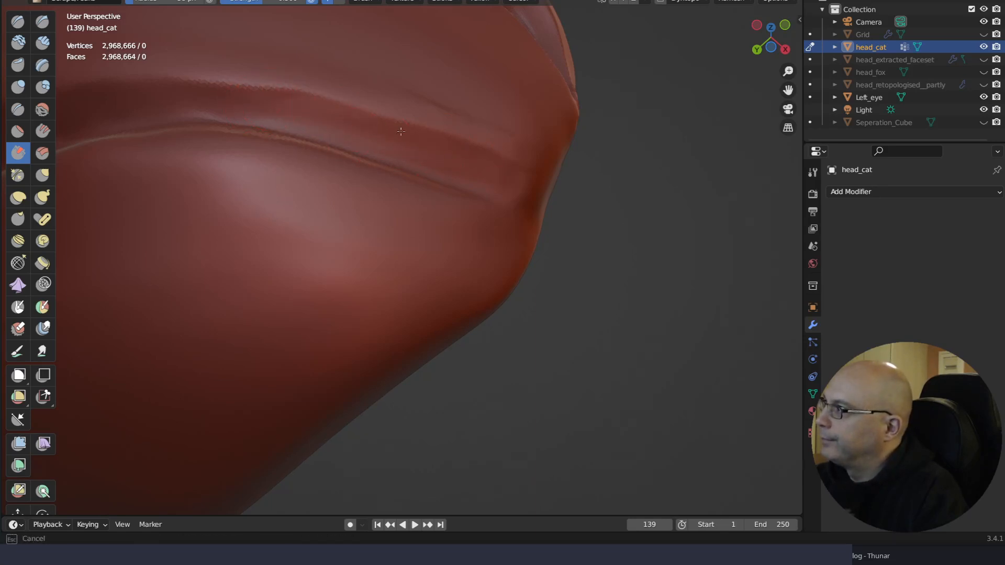
pyautogui.moveTo(401, 131)
pyautogui.mouseDown()
pyautogui.moveTo(507, 163)
pyautogui.moveTo(415, 143)
pyautogui.mouseUp()
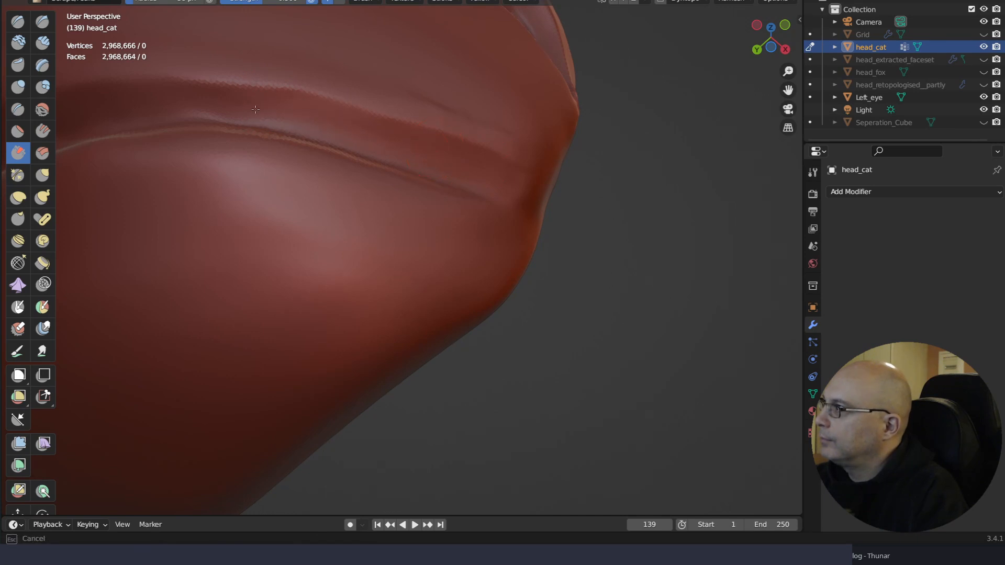
pyautogui.moveTo(256, 109); pyautogui.dragTo(257, 110)
# Scrape along the upper lip's outer edge, at the front of the muzzle and back towards the mouth corner
pyautogui.moveTo(460, 197)
pyautogui.mouseDown(button='middle')
pyautogui.moveTo(492, 249)
pyautogui.moveTo(467, 302)
pyautogui.mouseUp(button='middle')
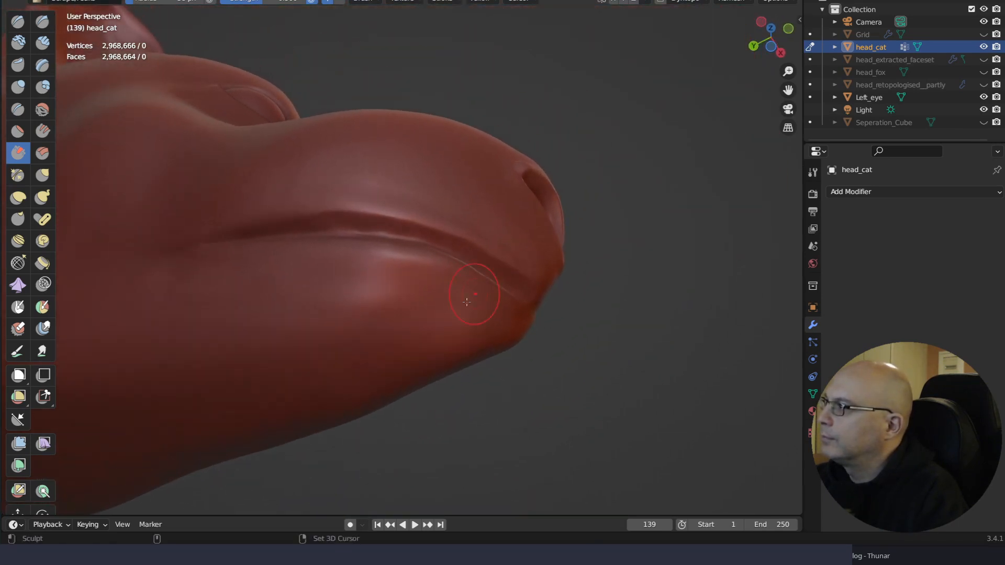
pyautogui.moveTo(451, 228); pyautogui.dragTo(503, 250)
pyautogui.moveTo(455, 229); pyautogui.dragTo(489, 242)
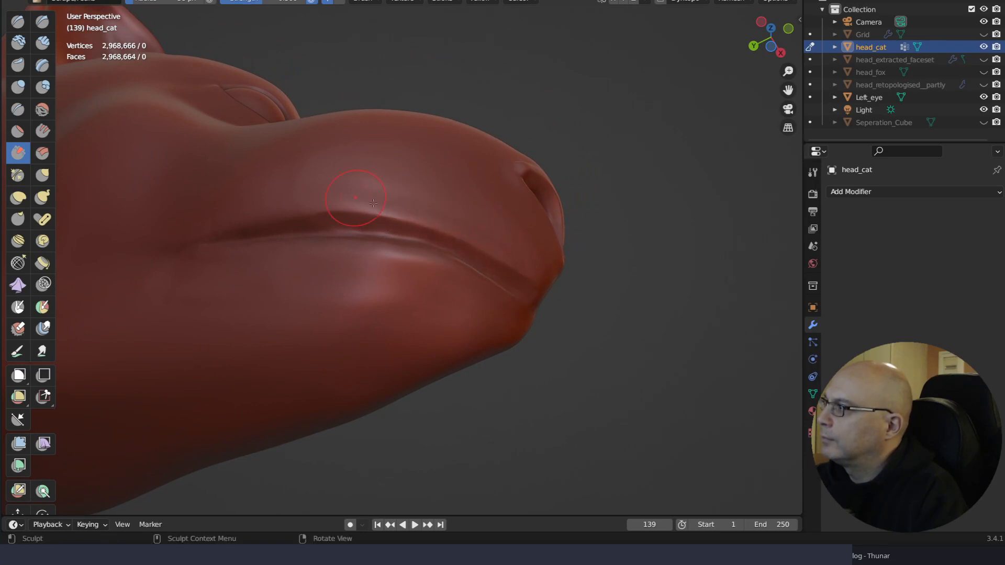
pyautogui.moveTo(350, 204)
pyautogui.mouseDown()
pyautogui.moveTo(414, 220)
pyautogui.moveTo(262, 210)
pyautogui.mouseUp()
# Flatten the bulging rim of the upper lip on the side of the muzzle, just above the mouth crease, with Scrape
pyautogui.moveTo(449, 260)
pyautogui.keyDown('ctrl'); pyautogui.mouseDown(button='right')
pyautogui.moveTo(469, 301)
pyautogui.moveTo(478, 256)
pyautogui.moveTo(465, 294)
pyautogui.mouseUp(button='right'); pyautogui.keyUp('ctrl')
pyautogui.moveTo(396, 412)
pyautogui.mouseDown()
pyautogui.moveTo(287, 391)
pyautogui.moveTo(333, 407)
pyautogui.moveTo(309, 400)
pyautogui.mouseUp()
pyautogui.moveTo(139, 396); pyautogui.dragTo(131, 382)
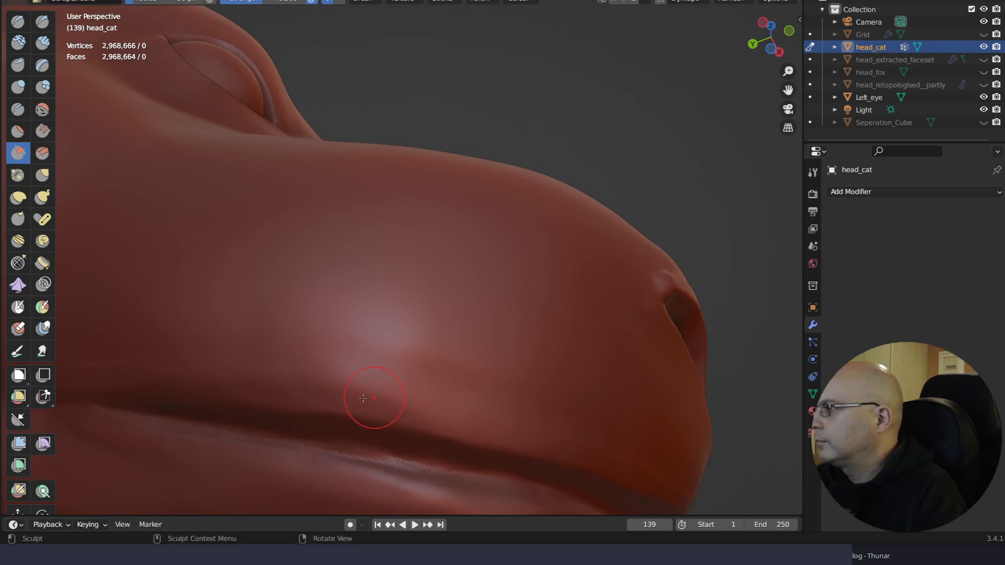
pyautogui.moveTo(372, 401); pyautogui.dragTo(314, 397)
pyautogui.moveTo(462, 415); pyautogui.dragTo(403, 426)
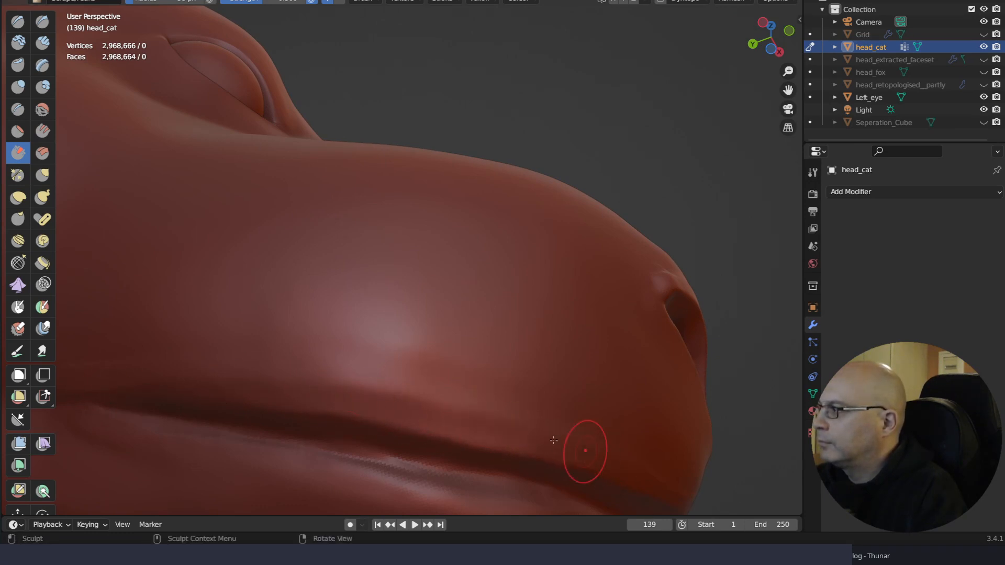
pyautogui.moveTo(585, 451); pyautogui.dragTo(320, 374)
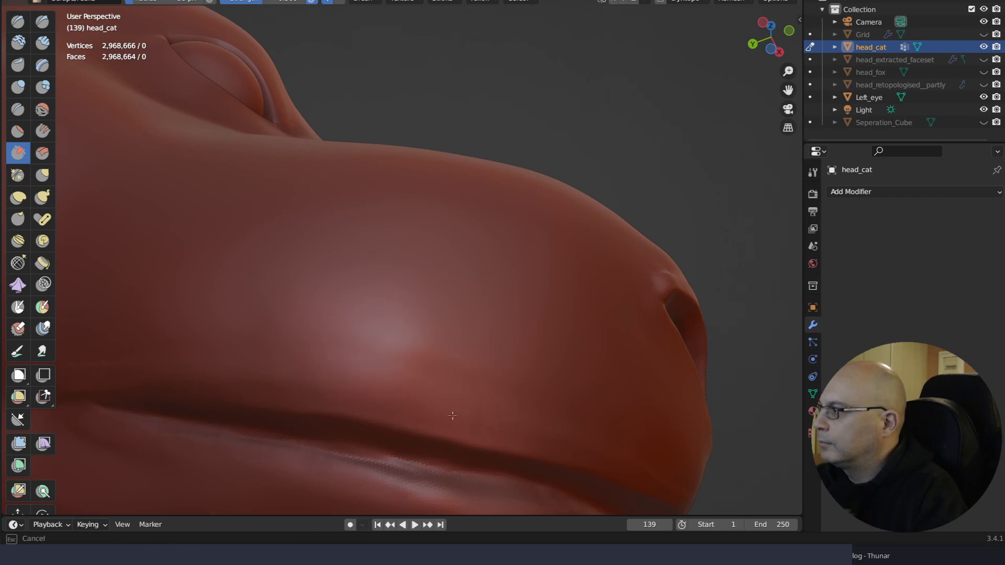
pyautogui.moveTo(452, 415); pyautogui.dragTo(449, 408)
# Scrape the upper lip's rim below the nostril, following the mouth crease to the front of the muzzle
pyautogui.scroll(-1, 446, 299)
pyautogui.scroll(3, 435, 295)
pyautogui.scroll(-3, 435, 299)
pyautogui.keyDown('shift'); pyautogui.moveTo(503, 367); pyautogui.dragTo(386, 353, button='middle'); pyautogui.keyUp('shift')
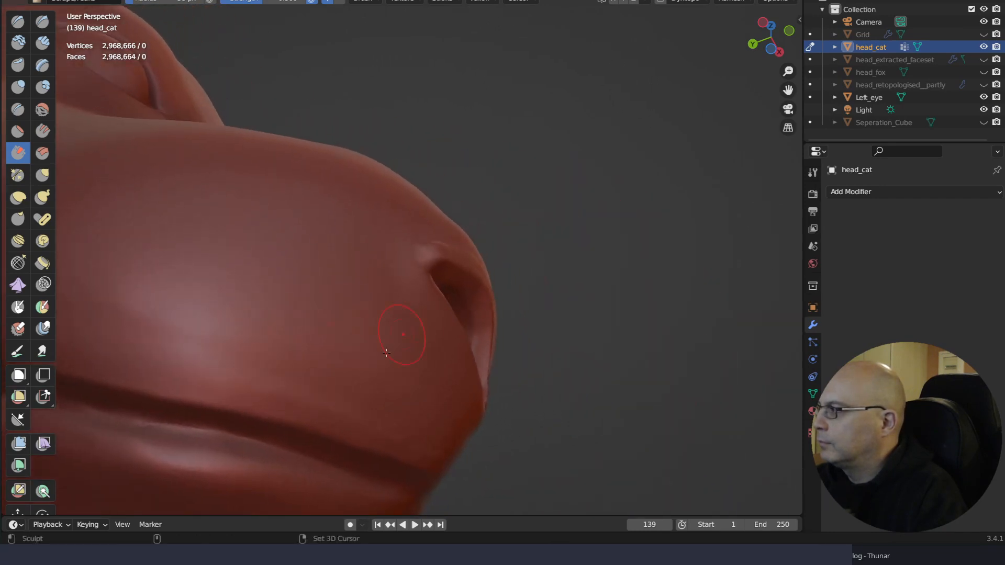
pyautogui.moveTo(203, 403); pyautogui.dragTo(319, 414)
pyautogui.moveTo(252, 407); pyautogui.dragTo(356, 437)
pyautogui.moveTo(282, 413); pyautogui.dragTo(437, 469)
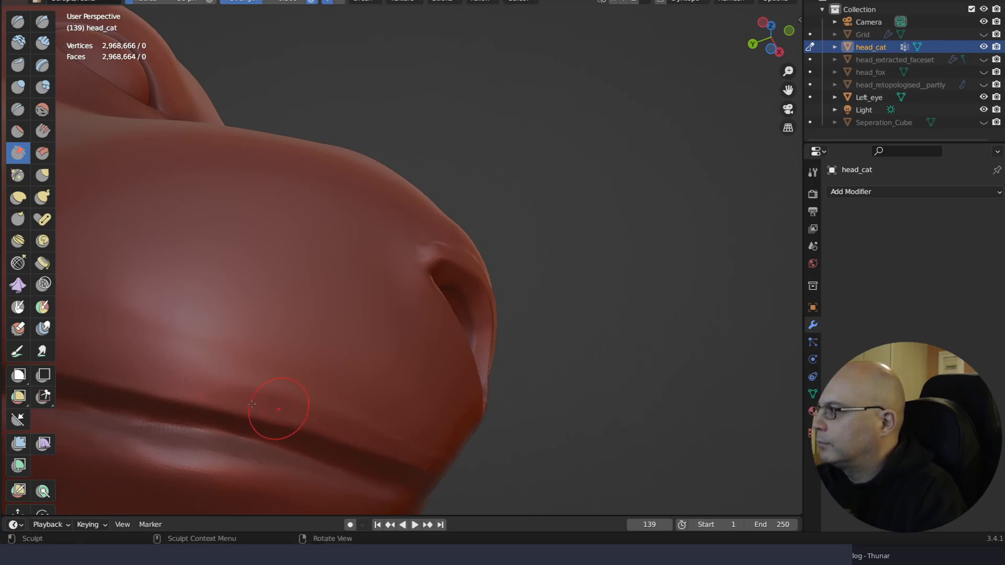
# Scrape the upper lip's surface just above the mouth crease, from mid-muzzle to the front below the nostril
pyautogui.moveTo(250, 404); pyautogui.dragTo(423, 453)
pyautogui.moveTo(314, 407); pyautogui.dragTo(388, 422)
pyautogui.moveTo(335, 405); pyautogui.dragTo(402, 428)
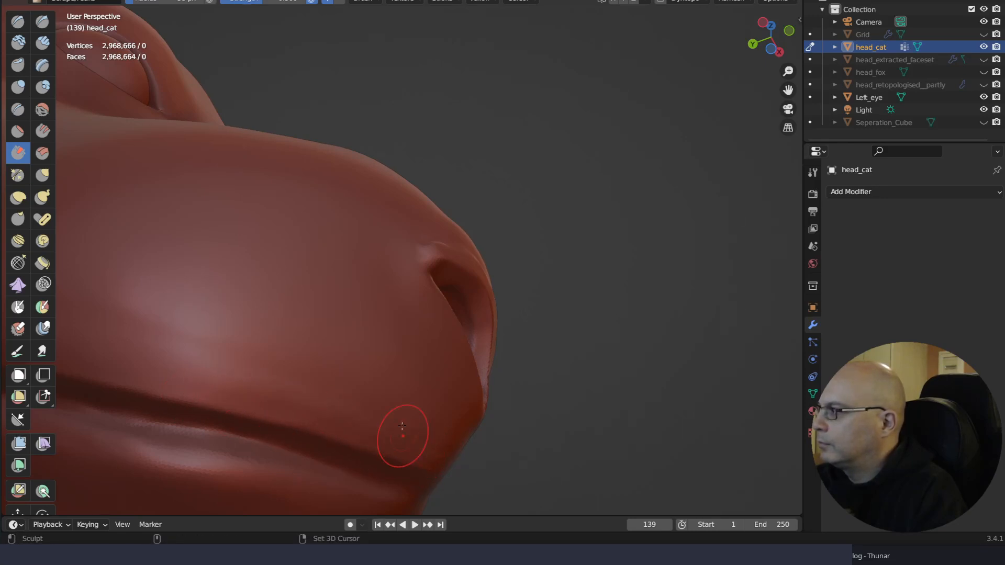
# Scrape the lower lip's inner edge along the mouth crease, from mid-lip back to the mouth corner
pyautogui.moveTo(395, 406)
pyautogui.keyDown('shift'); pyautogui.mouseDown(button='middle')
pyautogui.moveTo(460, 329)
pyautogui.moveTo(528, 343)
pyautogui.moveTo(510, 354)
pyautogui.mouseUp(button='middle'); pyautogui.keyUp('shift')
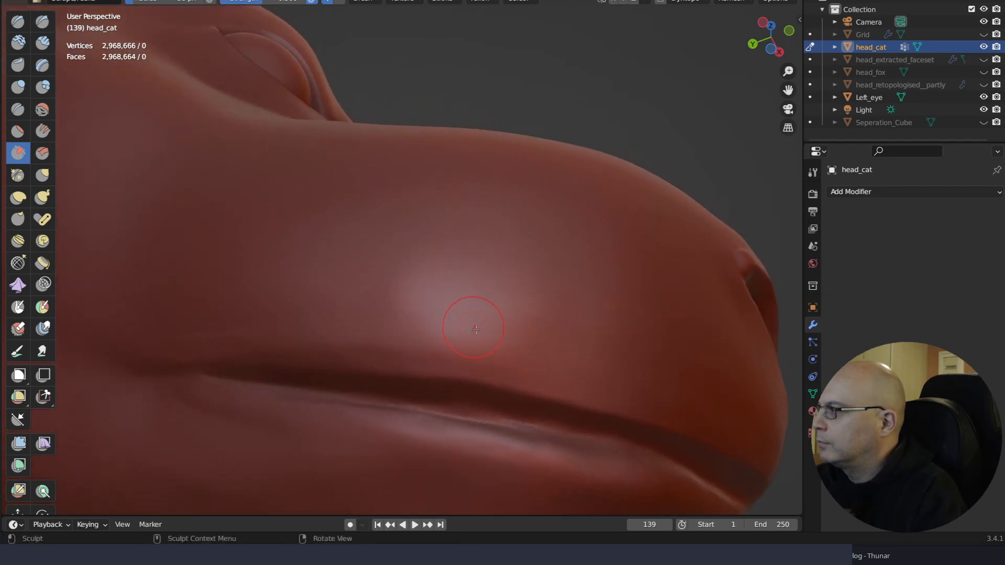
pyautogui.moveTo(476, 320)
pyautogui.mouseDown(button='middle')
pyautogui.moveTo(477, 337)
pyautogui.moveTo(459, 311)
pyautogui.moveTo(468, 318)
pyautogui.mouseUp(button='middle')
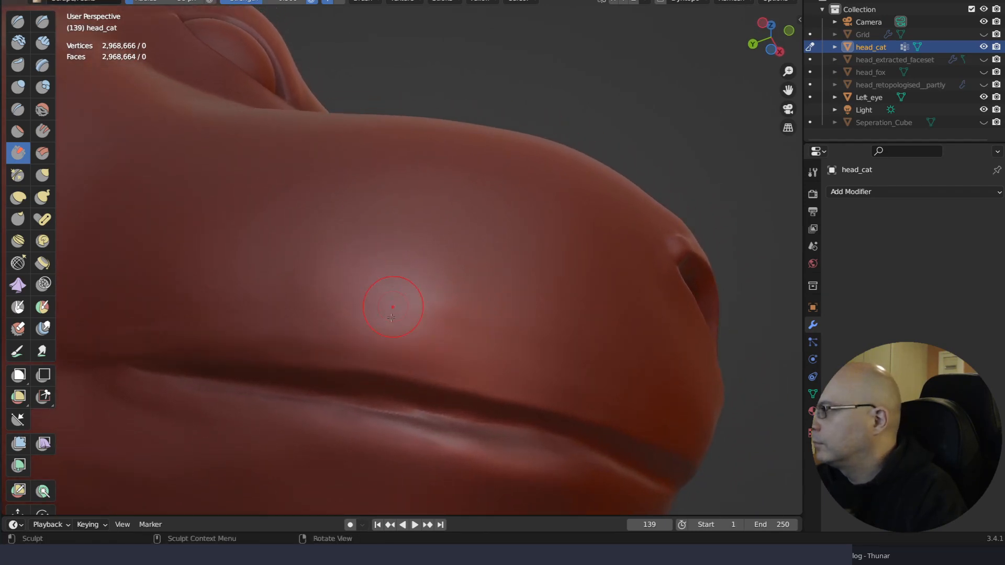
pyautogui.moveTo(402, 281)
pyautogui.mouseDown(button='middle')
pyautogui.moveTo(442, 287)
pyautogui.moveTo(421, 259)
pyautogui.mouseUp(button='middle')
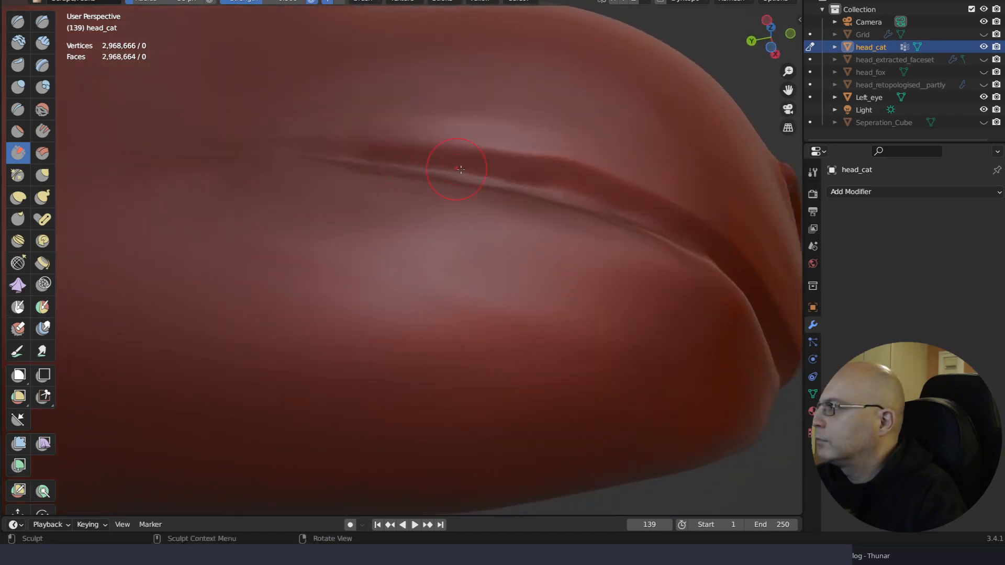
pyautogui.moveTo(461, 170); pyautogui.dragTo(401, 155)
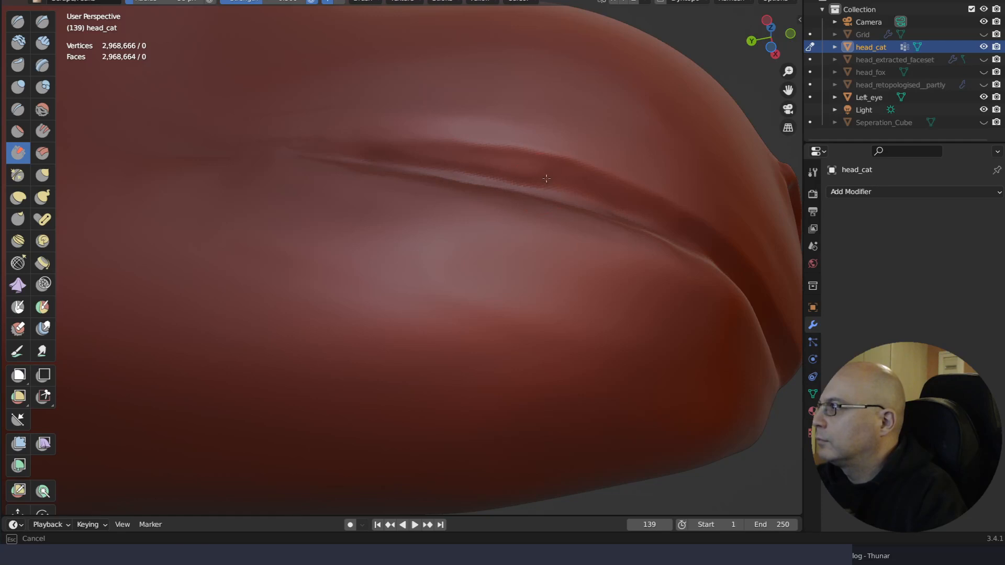
pyautogui.moveTo(546, 178); pyautogui.dragTo(516, 171)
pyautogui.moveTo(435, 166)
pyautogui.mouseDown()
pyautogui.moveTo(382, 170)
pyautogui.moveTo(447, 161)
pyautogui.mouseUp()
pyautogui.moveTo(346, 153); pyautogui.dragTo(331, 151)
pyautogui.moveTo(385, 155); pyautogui.dragTo(329, 151)
# Flatten the lower lip's upper face with Scrape, from the middle of the mouth forward and partway back
pyautogui.moveTo(436, 259)
pyautogui.mouseDown(button='right')
pyautogui.moveTo(429, 276)
pyautogui.moveTo(422, 224)
pyautogui.moveTo(395, 231)
pyautogui.moveTo(440, 322)
pyautogui.mouseUp(button='right')
pyautogui.moveTo(440, 322)
pyautogui.mouseDown(button='middle')
pyautogui.moveTo(460, 230)
pyautogui.moveTo(459, 270)
pyautogui.mouseUp(button='middle')
pyautogui.moveTo(459, 269)
pyautogui.keyDown('shift'); pyautogui.mouseDown(button='right')
pyautogui.moveTo(468, 208)
pyautogui.moveTo(476, 269)
pyautogui.mouseUp(button='right'); pyautogui.keyUp('shift')
pyautogui.moveTo(413, 268); pyautogui.dragTo(448, 282)
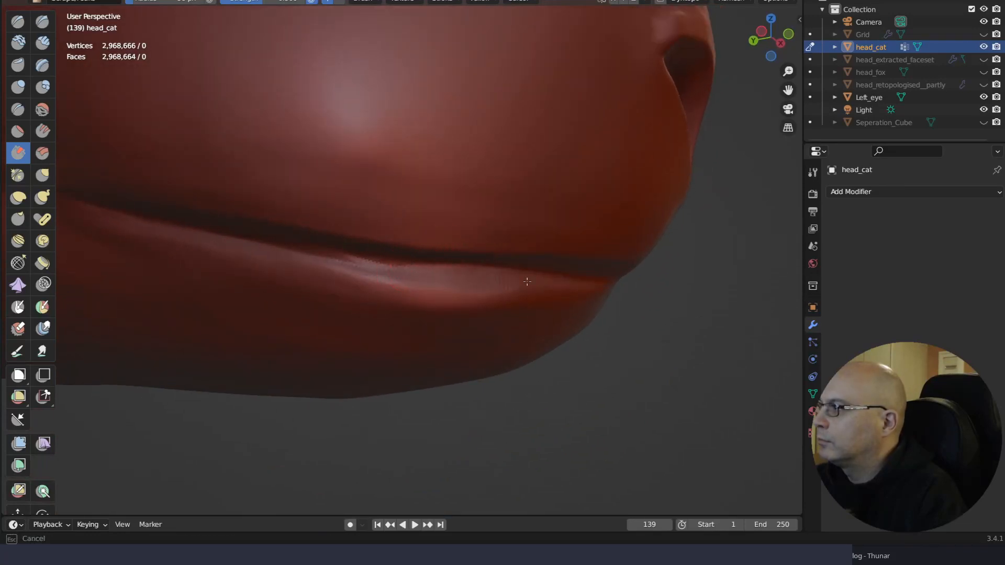
pyautogui.moveTo(527, 282); pyautogui.dragTo(573, 279)
pyautogui.moveTo(359, 261); pyautogui.dragTo(294, 252)
pyautogui.moveTo(293, 252); pyautogui.dragTo(266, 245)
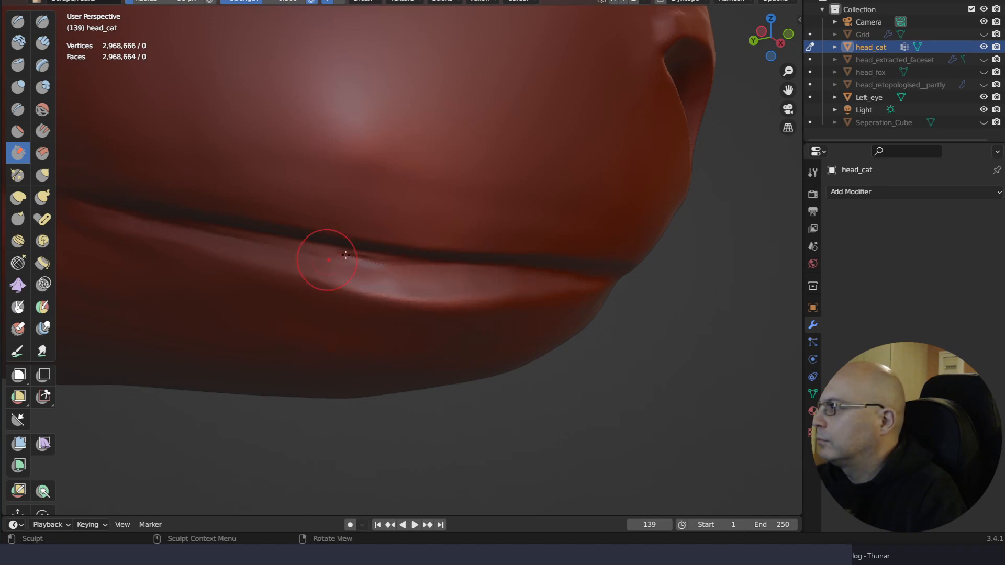
# Scrape the rear half of the lower lip into an even flat band running to the mouth corner
pyautogui.moveTo(474, 246); pyautogui.dragTo(517, 283, button='middle')
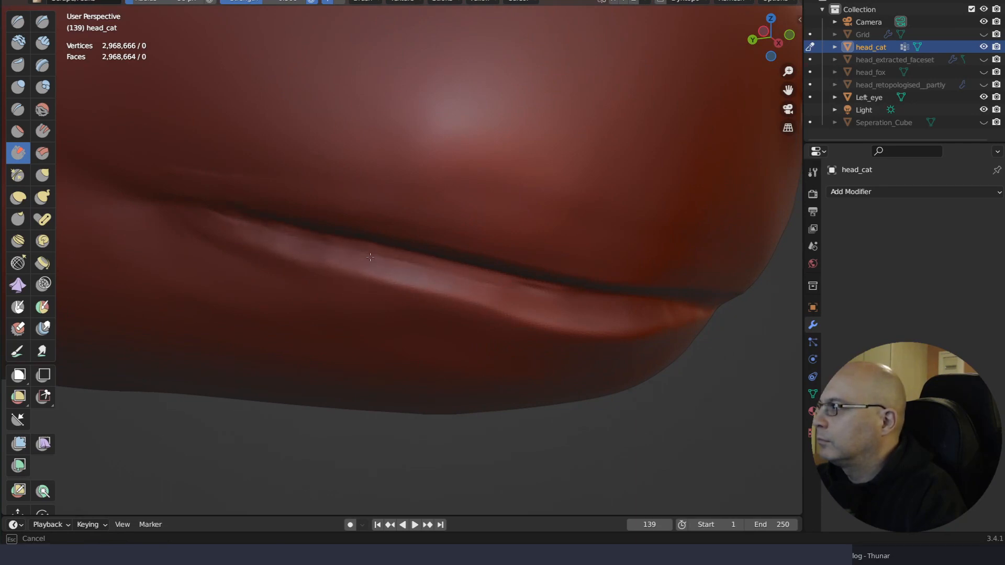
pyautogui.moveTo(299, 227); pyautogui.dragTo(331, 244, button='middle')
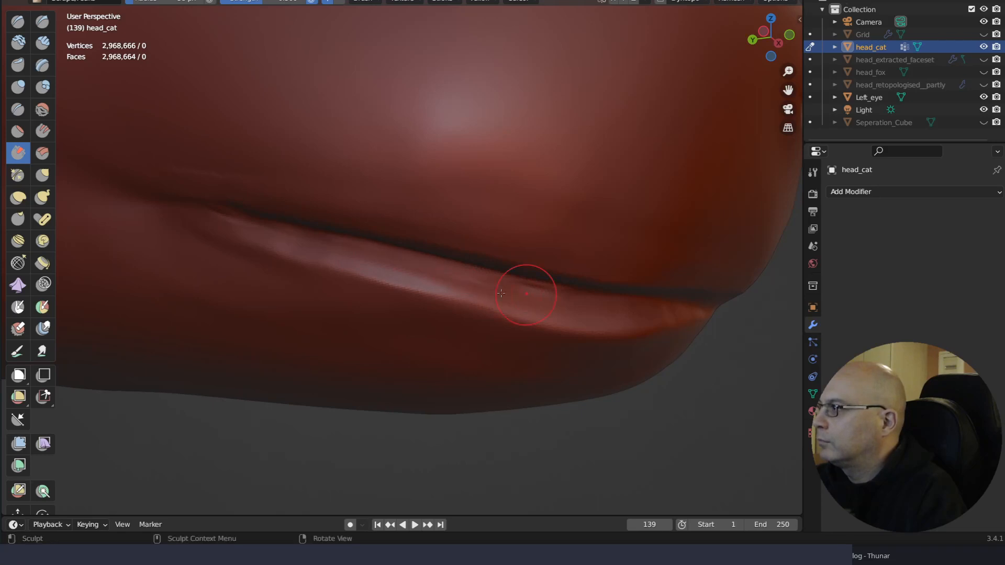
pyautogui.moveTo(501, 293); pyautogui.dragTo(331, 250)
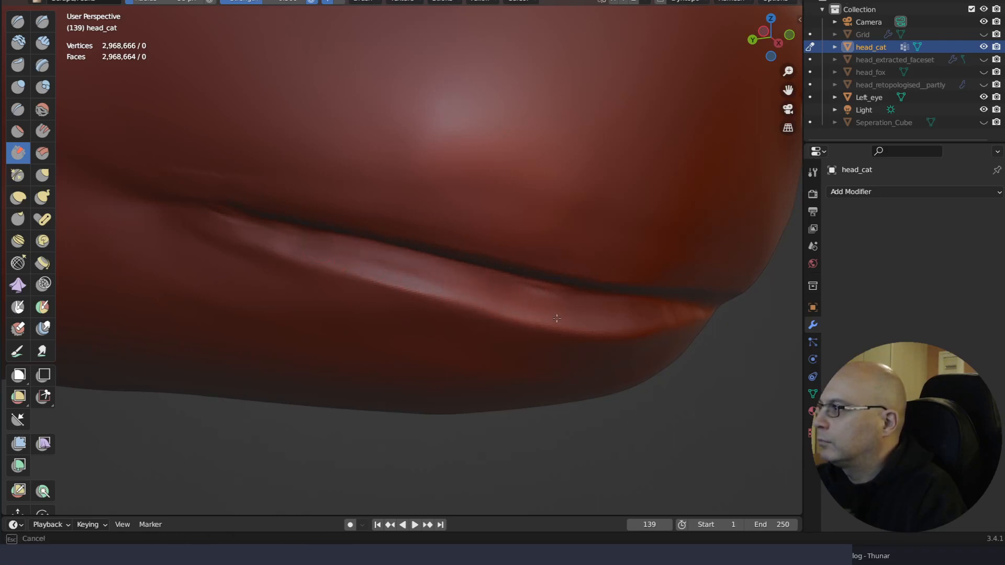
pyautogui.moveTo(428, 279); pyautogui.dragTo(442, 284, button='middle')
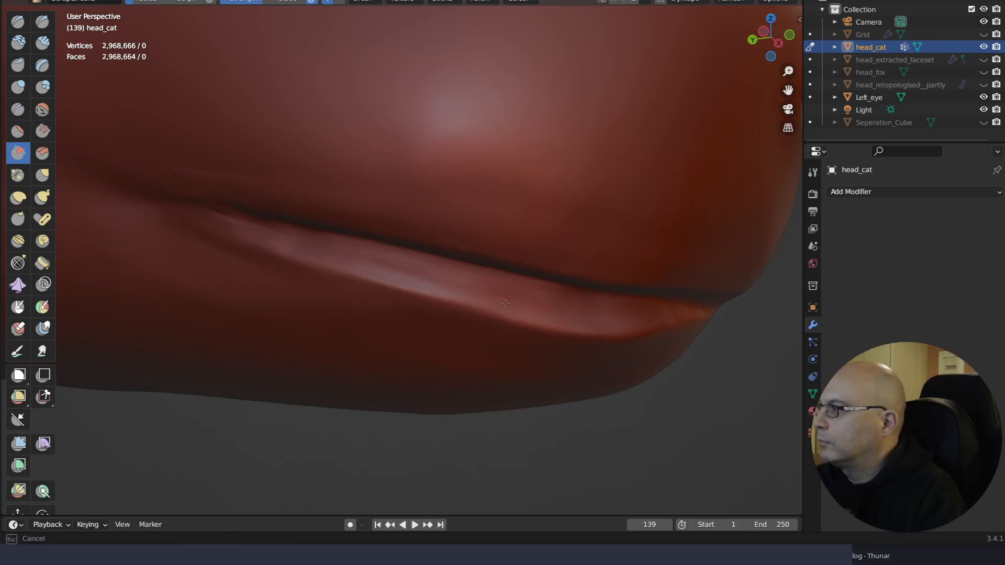
pyautogui.moveTo(506, 303); pyautogui.dragTo(499, 279, button='middle')
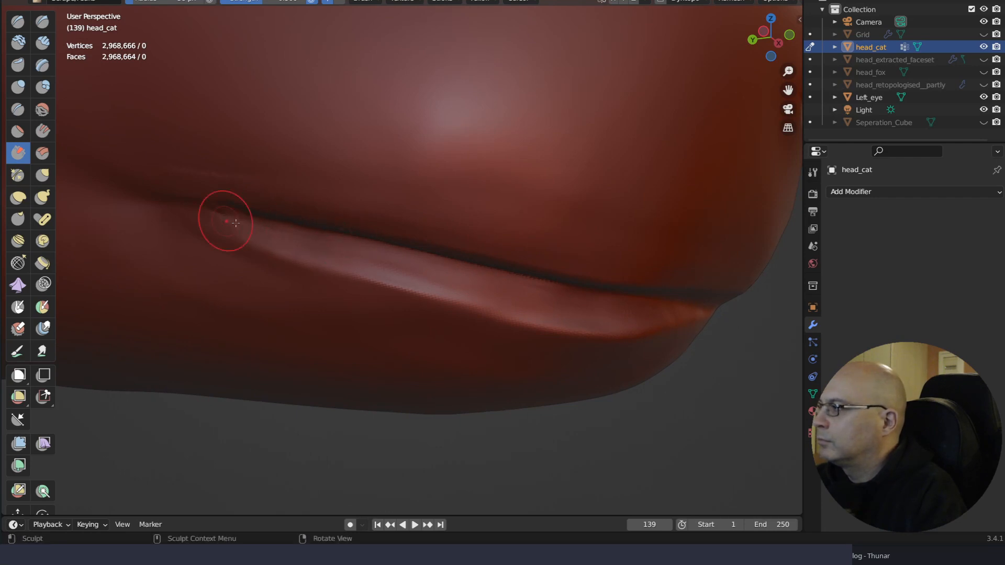
pyautogui.moveTo(420, 264); pyautogui.dragTo(413, 274, button='middle')
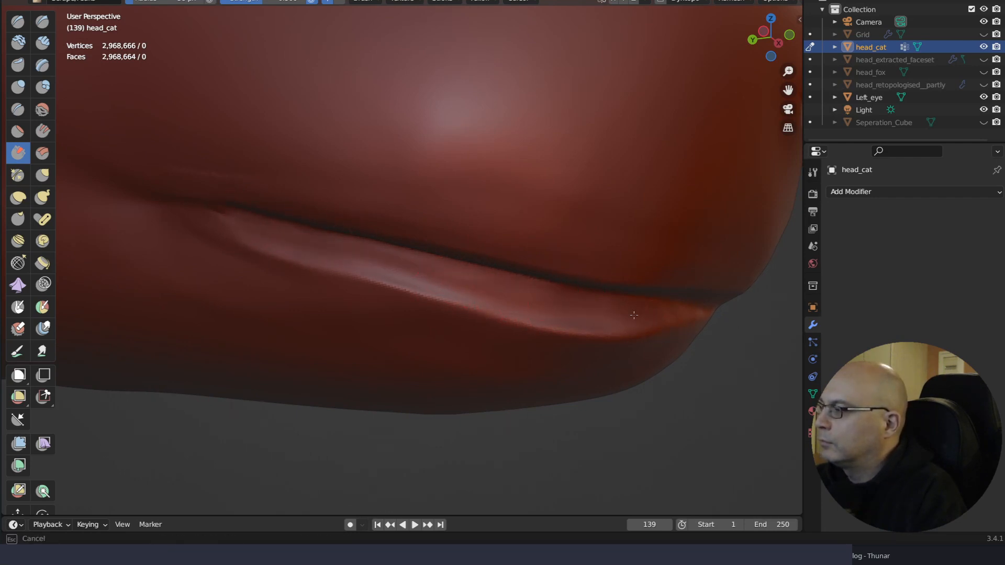
# Scrape the flat band of the lower lip at its front end near the chin and at the mouth corner
pyautogui.moveTo(558, 264); pyautogui.dragTo(563, 251, button='middle')
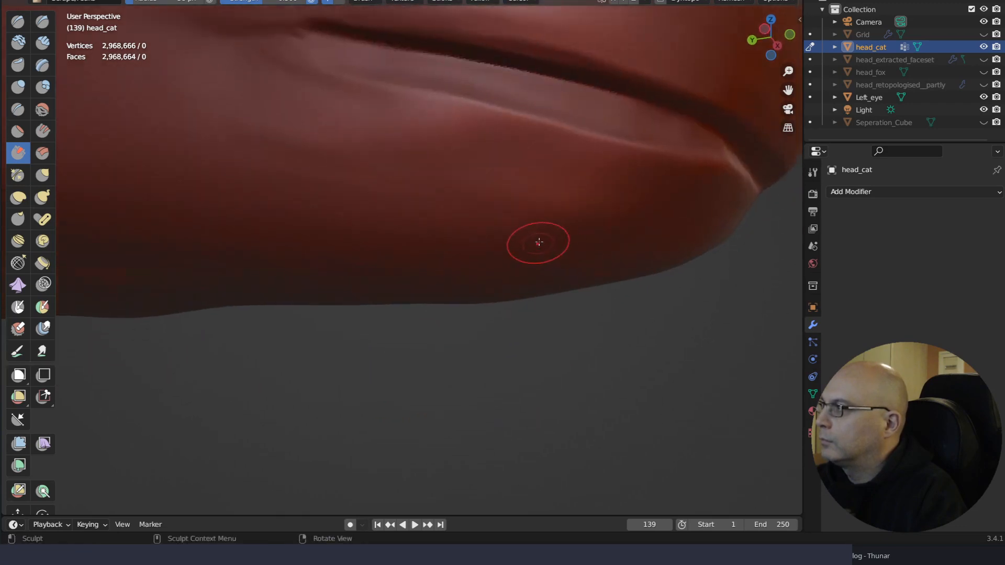
pyautogui.moveTo(543, 291); pyautogui.dragTo(522, 302, button='middle')
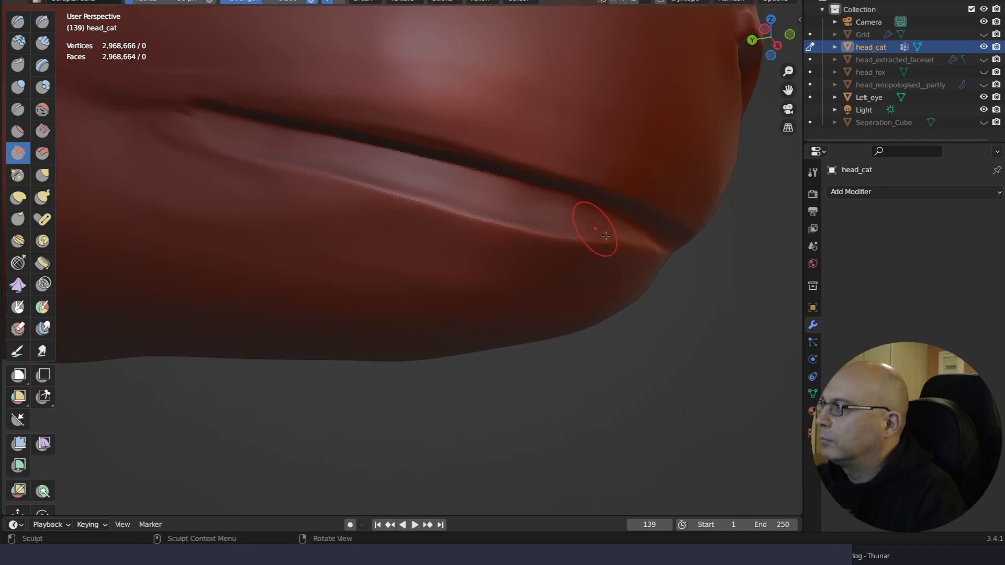
pyautogui.moveTo(529, 261)
pyautogui.mouseDown(button='middle')
pyautogui.moveTo(534, 272)
pyautogui.moveTo(496, 271)
pyautogui.mouseUp(button='middle')
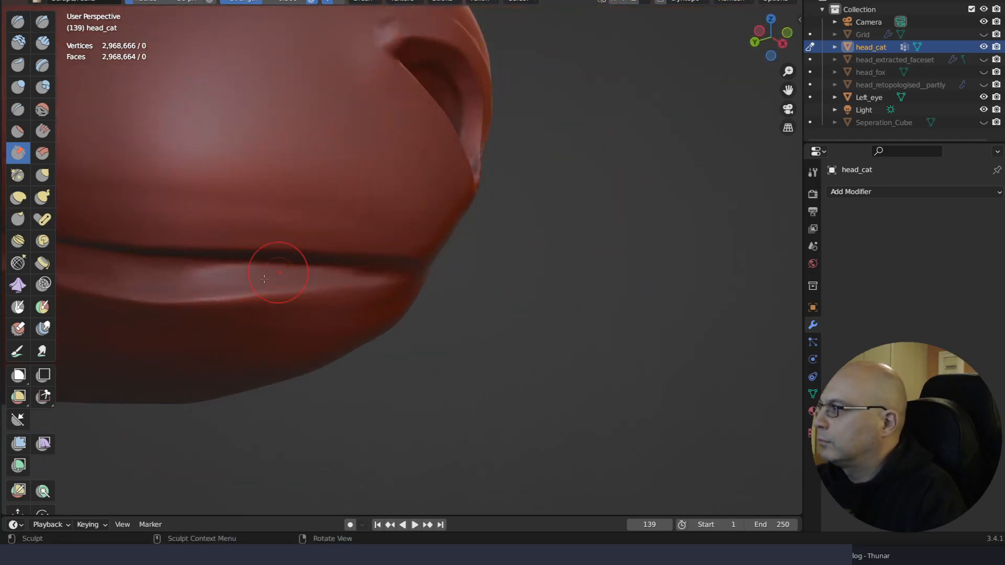
pyautogui.scroll(6, 453, 252)
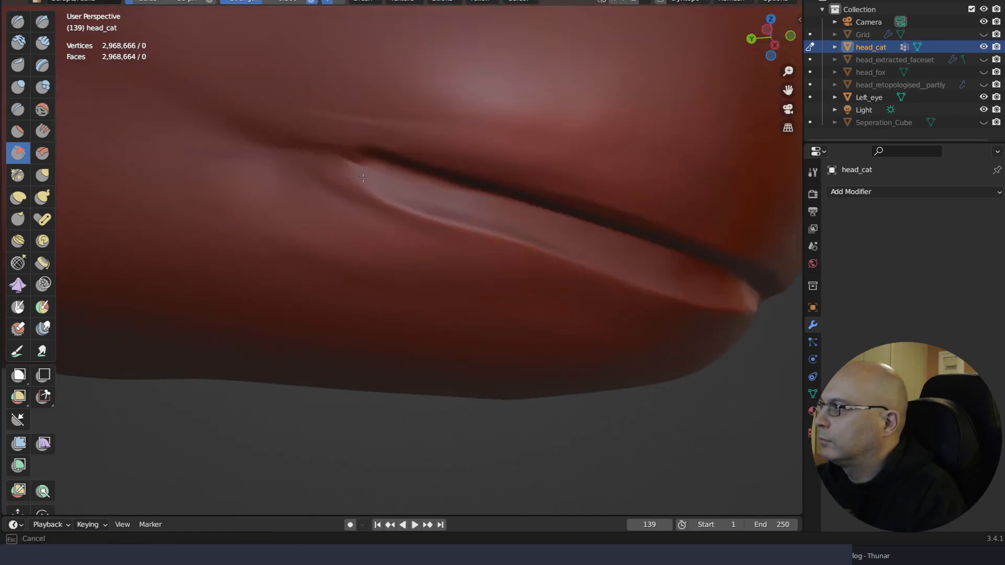
pyautogui.keyDown('shift'); pyautogui.moveTo(424, 255); pyautogui.dragTo(399, 265, button='middle'); pyautogui.keyUp('shift')
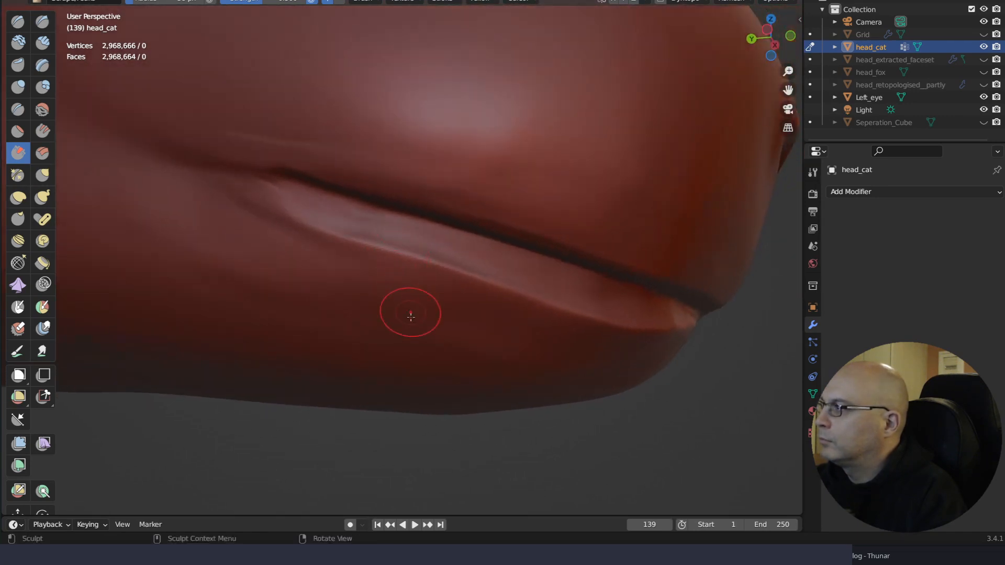
pyautogui.moveTo(476, 317)
pyautogui.keyDown('shift'); pyautogui.mouseDown(button='middle')
pyautogui.moveTo(484, 328)
pyautogui.moveTo(477, 323)
pyautogui.mouseUp(button='middle'); pyautogui.keyUp('shift')
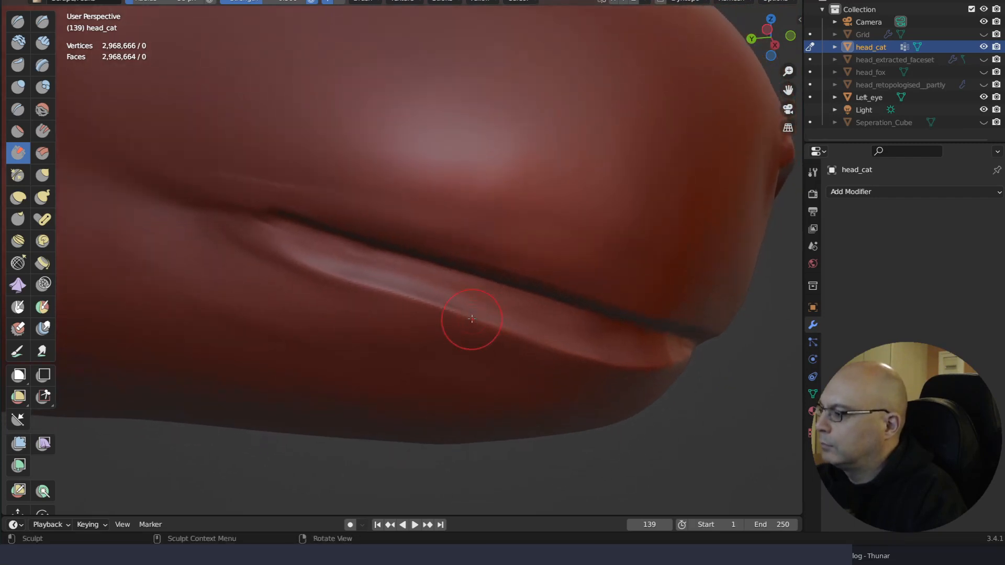
# Pull the rear part of the lower lip's outer edge up towards the mouth crease with Elastic Deform
pyautogui.press('q')
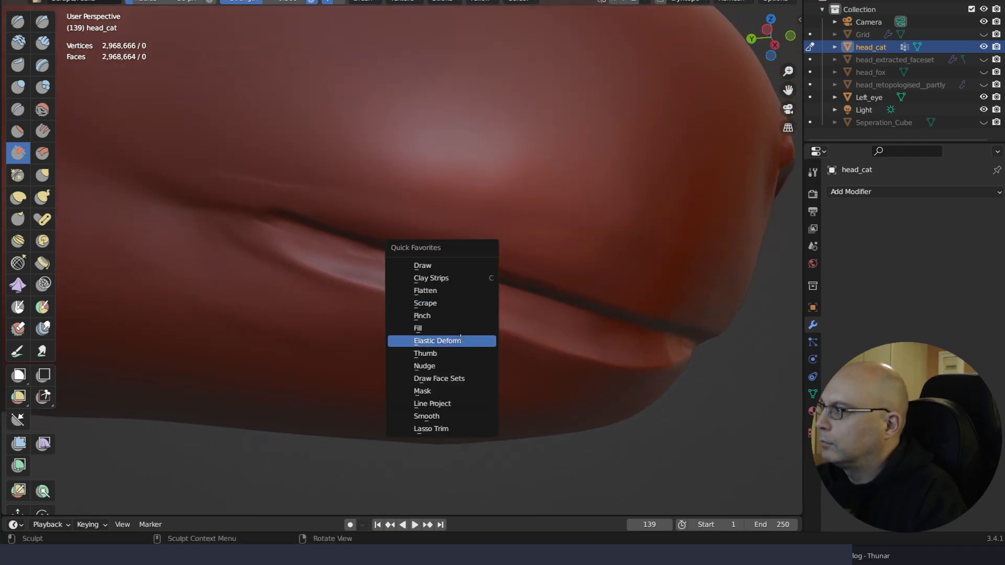
pyautogui.click(438, 341)
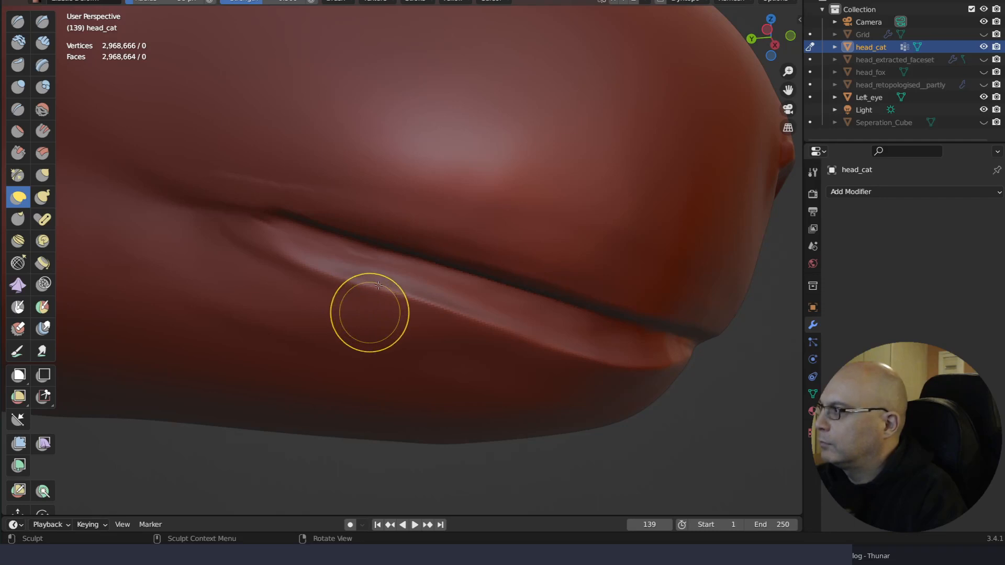
pyautogui.moveTo(316, 265); pyautogui.dragTo(322, 237)
pyautogui.moveTo(357, 279); pyautogui.dragTo(380, 244)
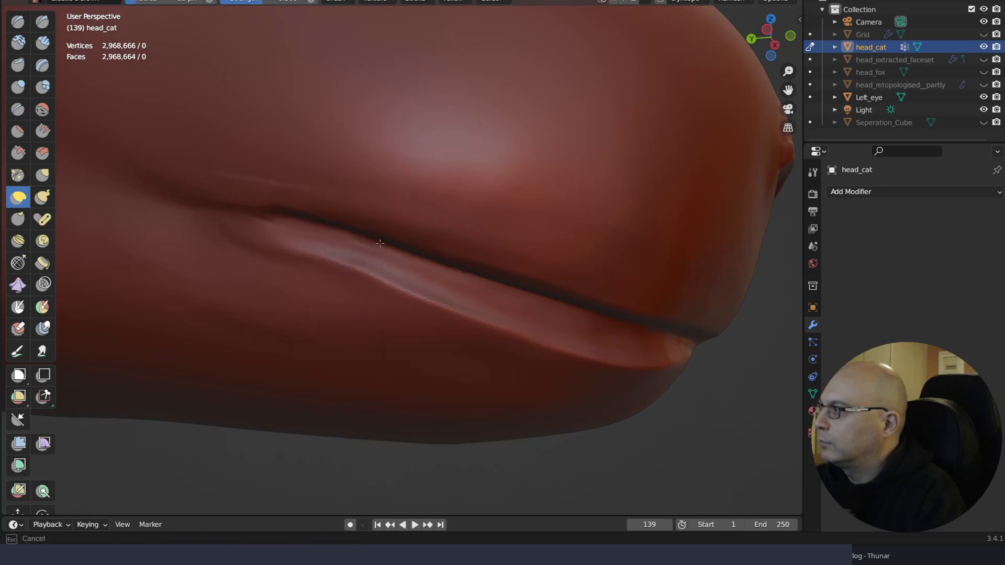
pyautogui.moveTo(411, 291)
pyautogui.mouseDown()
pyautogui.moveTo(421, 278)
pyautogui.moveTo(466, 310)
pyautogui.moveTo(495, 278)
pyautogui.moveTo(481, 279)
pyautogui.mouseUp()
pyautogui.moveTo(294, 253); pyautogui.dragTo(301, 238)
# From below, raise the front part of the lower lip's edge towards the crease with Elastic Deform, evening out its curve
pyautogui.moveTo(574, 318); pyautogui.dragTo(573, 300, button='right')
pyautogui.moveTo(447, 104); pyautogui.dragTo(468, 83)
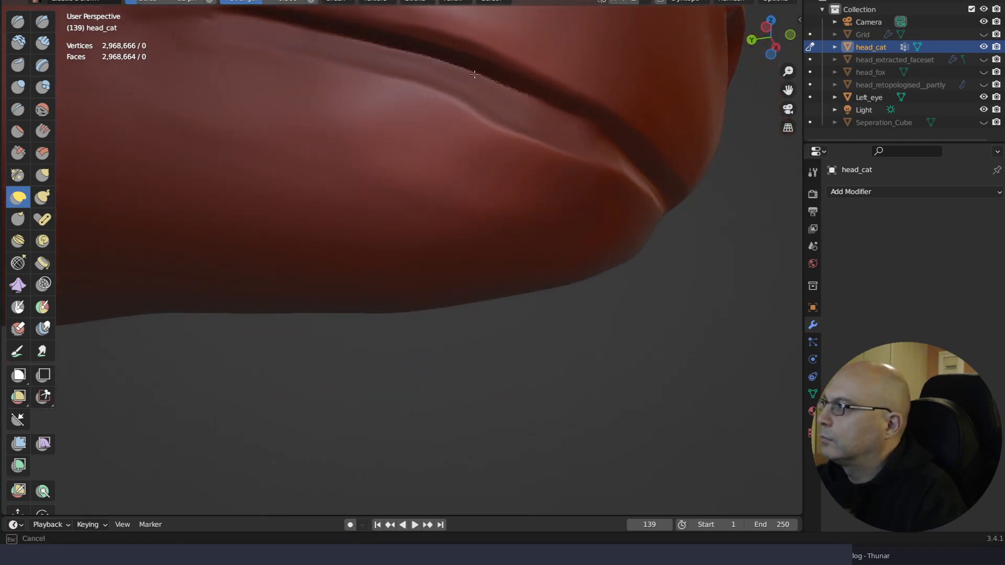
pyautogui.moveTo(501, 128); pyautogui.dragTo(525, 92)
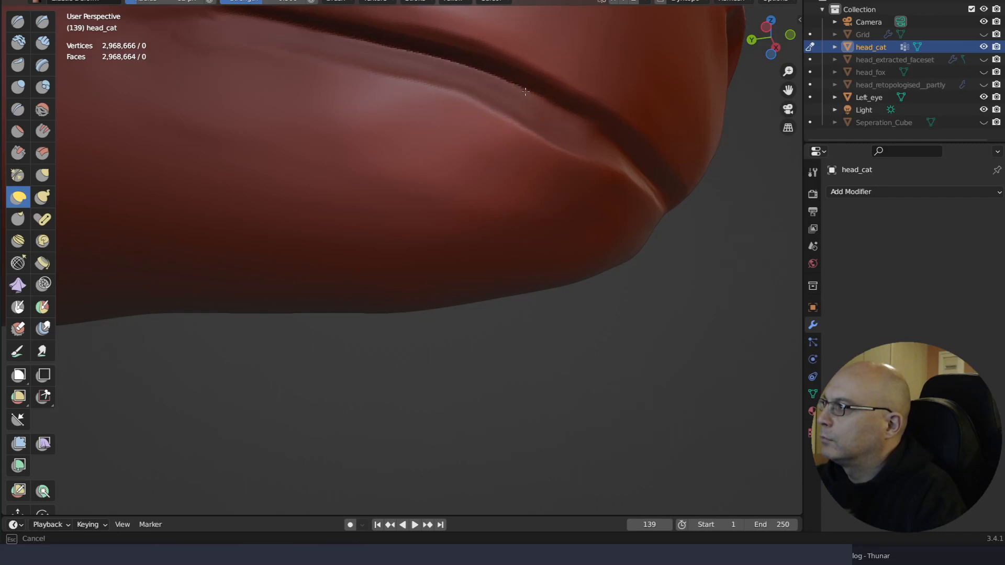
pyautogui.moveTo(559, 121)
pyautogui.mouseDown()
pyautogui.moveTo(553, 138)
pyautogui.moveTo(572, 117)
pyautogui.moveTo(601, 150)
pyautogui.moveTo(617, 139)
pyautogui.mouseUp()
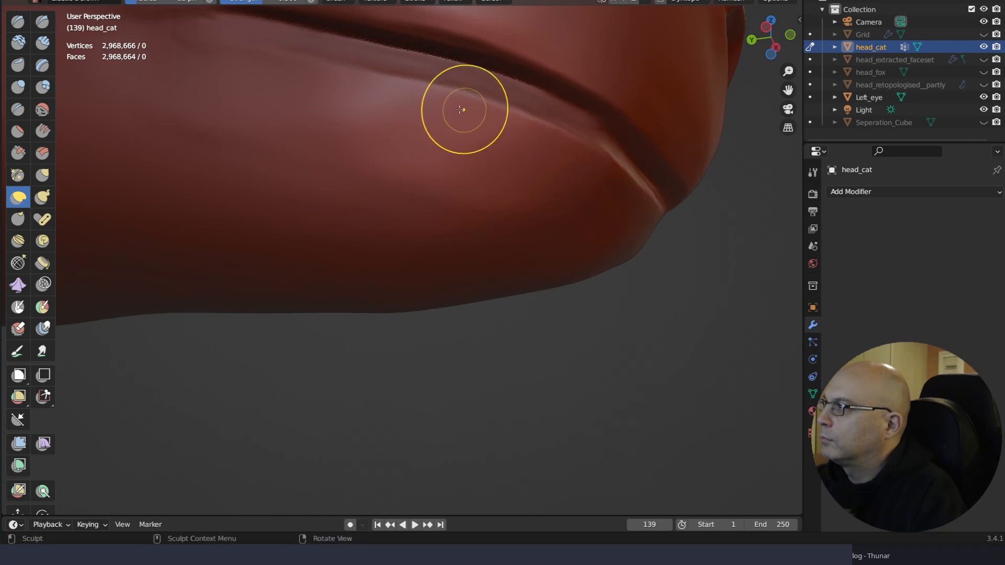
pyautogui.moveTo(361, 70); pyautogui.dragTo(360, 65)
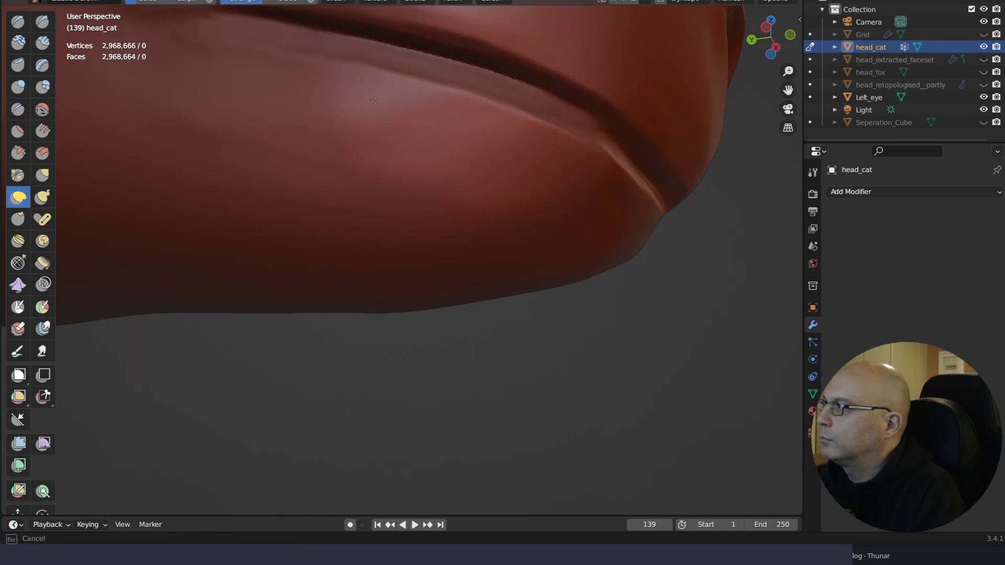
pyautogui.moveTo(375, 100); pyautogui.dragTo(381, 105)
# Adjust the lower lip's edge from the side with Elastic Deform so it follows the mouth crease to the muzzle front
pyautogui.moveTo(442, 191)
pyautogui.mouseDown(button='middle')
pyautogui.moveTo(444, 179)
pyautogui.moveTo(415, 168)
pyautogui.moveTo(359, 235)
pyautogui.mouseUp(button='middle')
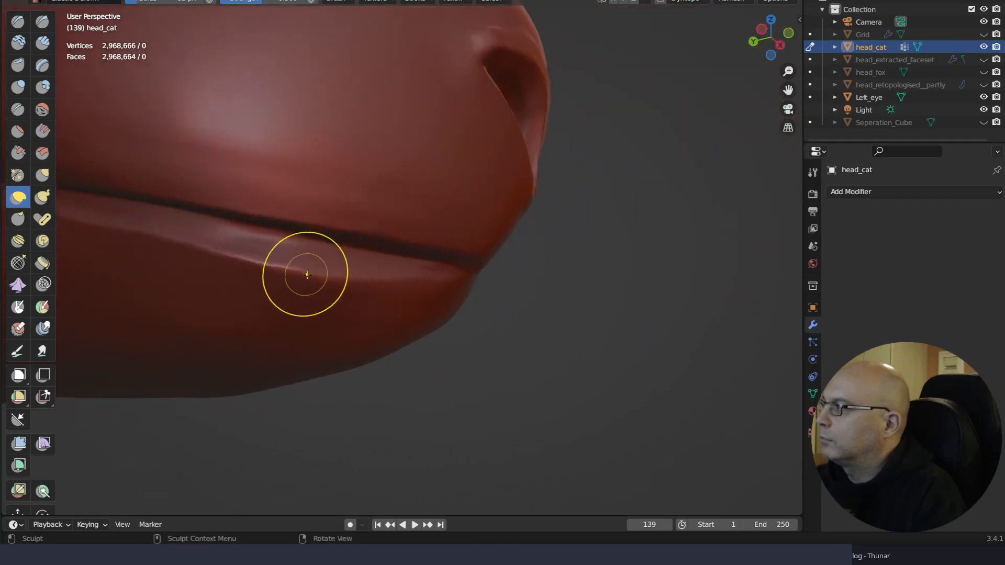
pyautogui.moveTo(308, 274)
pyautogui.mouseDown()
pyautogui.moveTo(314, 254)
pyautogui.moveTo(264, 246)
pyautogui.mouseUp()
pyautogui.moveTo(382, 282)
pyautogui.mouseDown()
pyautogui.moveTo(396, 272)
pyautogui.moveTo(407, 285)
pyautogui.mouseUp()
pyautogui.moveTo(425, 278); pyautogui.dragTo(438, 276, button='right')
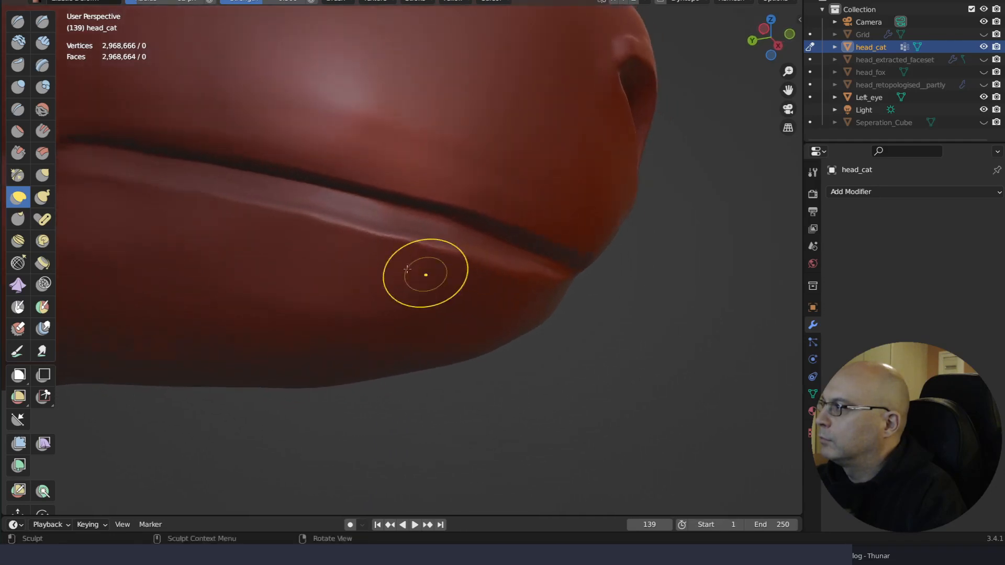
pyautogui.moveTo(383, 245); pyautogui.dragTo(381, 240)
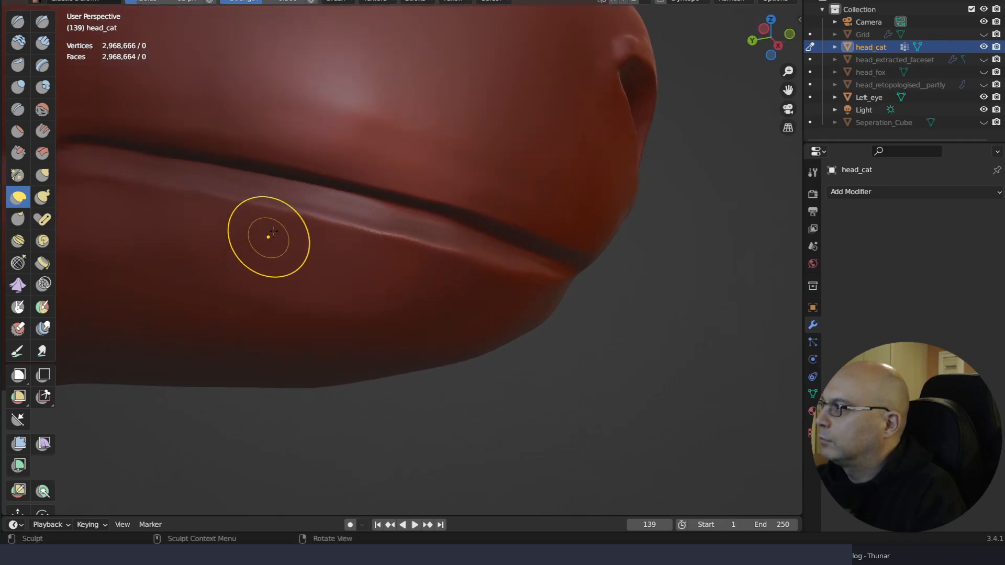
pyautogui.moveTo(269, 220); pyautogui.dragTo(273, 215)
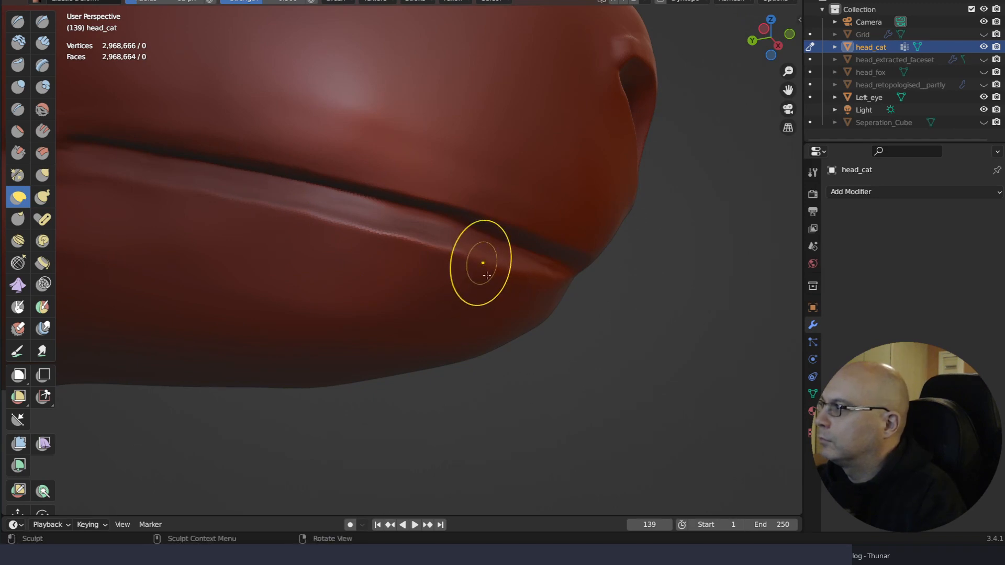
pyautogui.moveTo(479, 263); pyautogui.dragTo(498, 267)
# Smooth the lower jaw's surface just below the lower lip's edge, from the muzzle front back towards the mouth corner
pyautogui.moveTo(519, 231)
pyautogui.keyDown('ctrl'); pyautogui.mouseDown(button='middle')
pyautogui.moveTo(510, 360)
pyautogui.moveTo(510, 341)
pyautogui.moveTo(474, 291)
pyautogui.mouseUp(button='middle'); pyautogui.keyUp('ctrl')
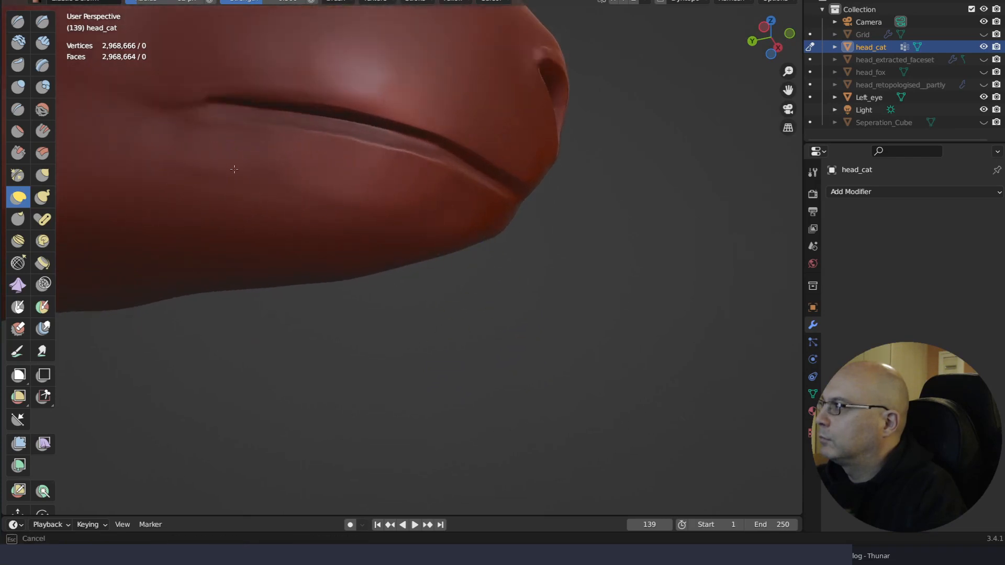
pyautogui.press('q')
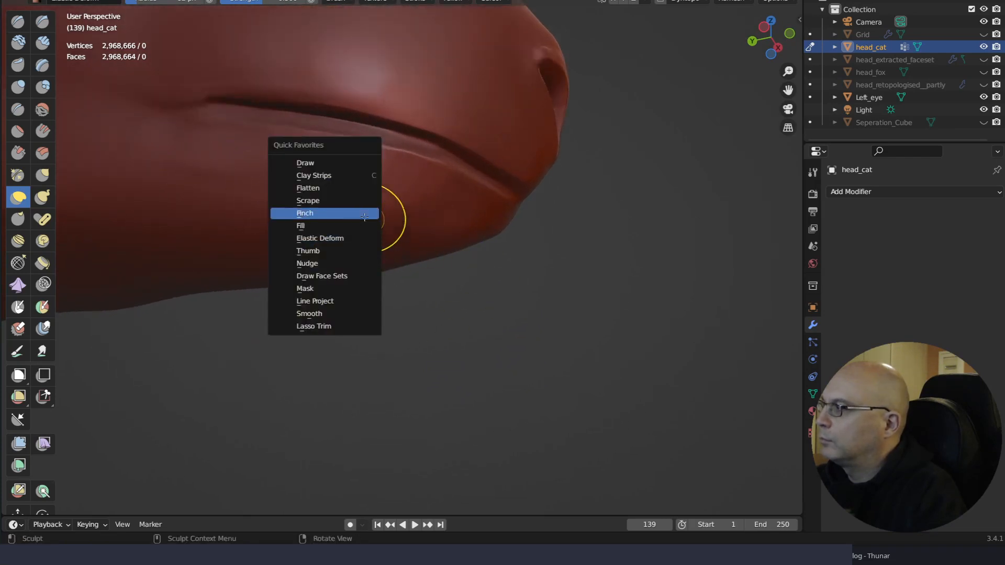
pyautogui.click(352, 176)
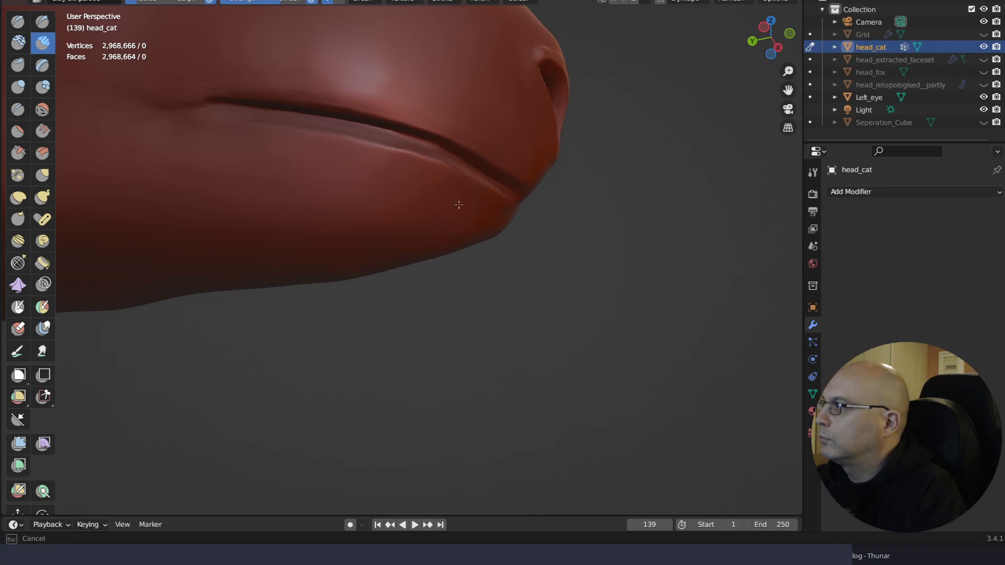
pyautogui.keyDown('shift'); pyautogui.moveTo(458, 204); pyautogui.dragTo(261, 171); pyautogui.keyUp('shift')
pyautogui.moveTo(378, 287)
pyautogui.mouseDown(button='right')
pyautogui.moveTo(397, 303)
pyautogui.moveTo(388, 307)
pyautogui.mouseUp(button='right')
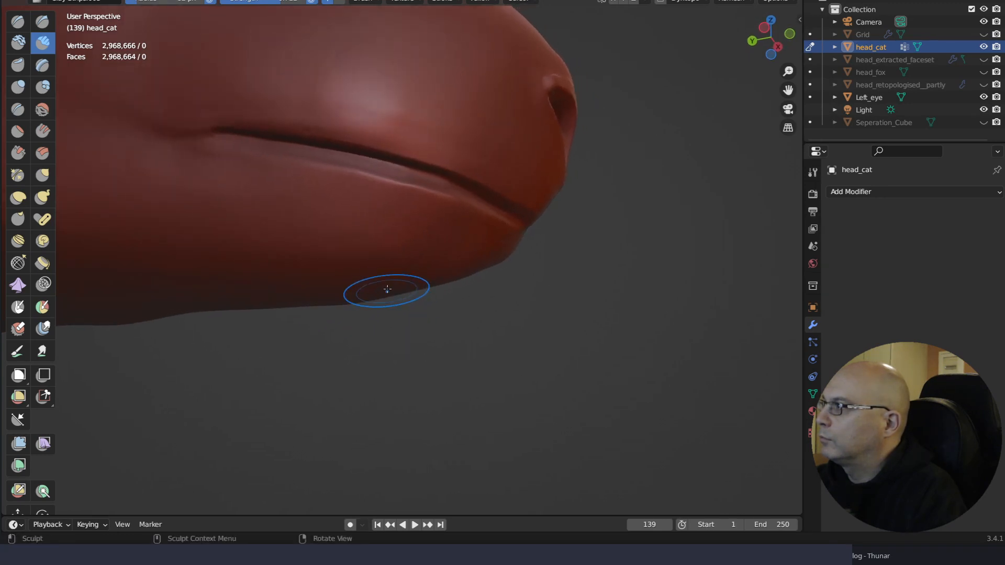
# Examine the mouth line and lower lip from the side, from below and from the front of the head
pyautogui.press('q')
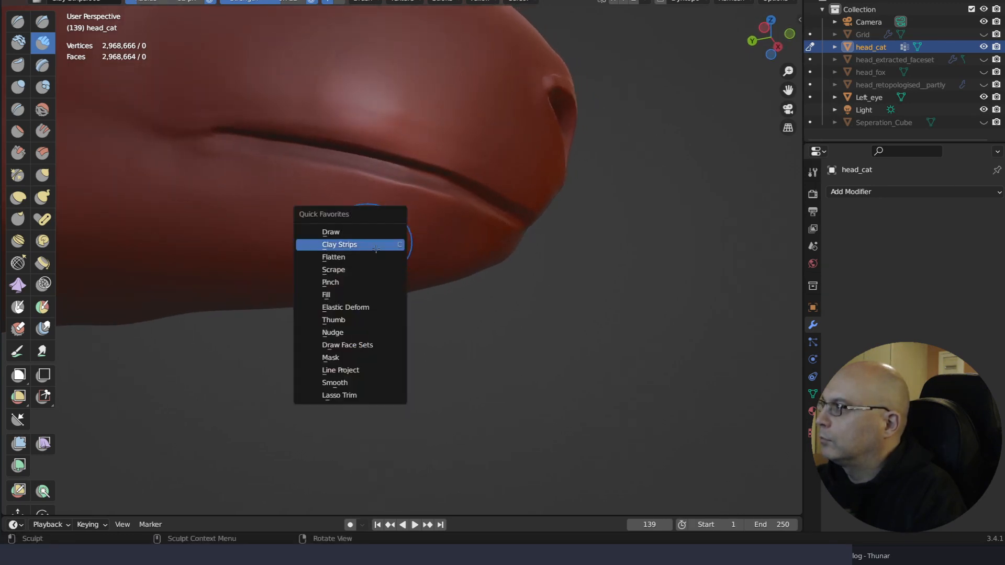
pyautogui.click(363, 281)
pyautogui.press('q')
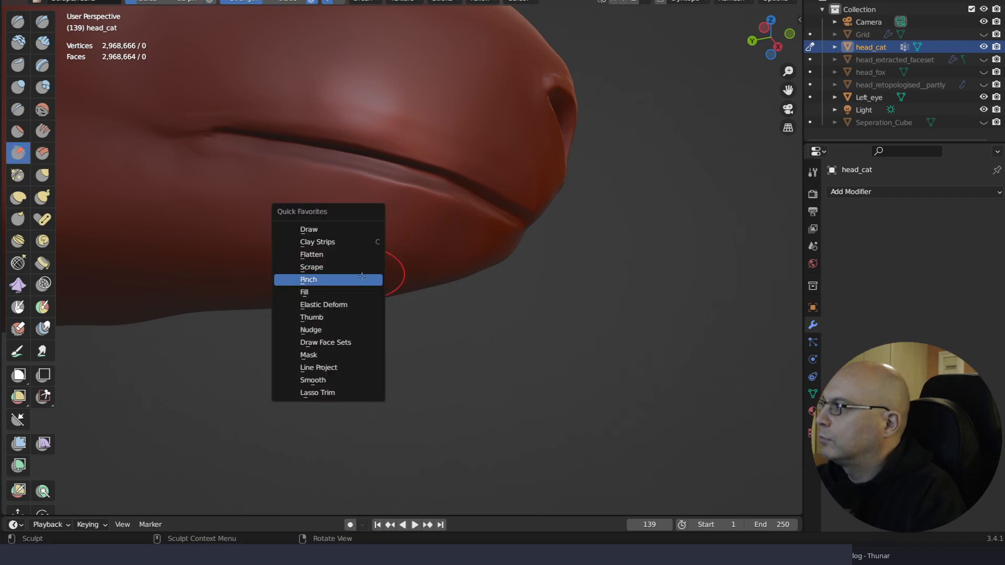
pyautogui.click(362, 279)
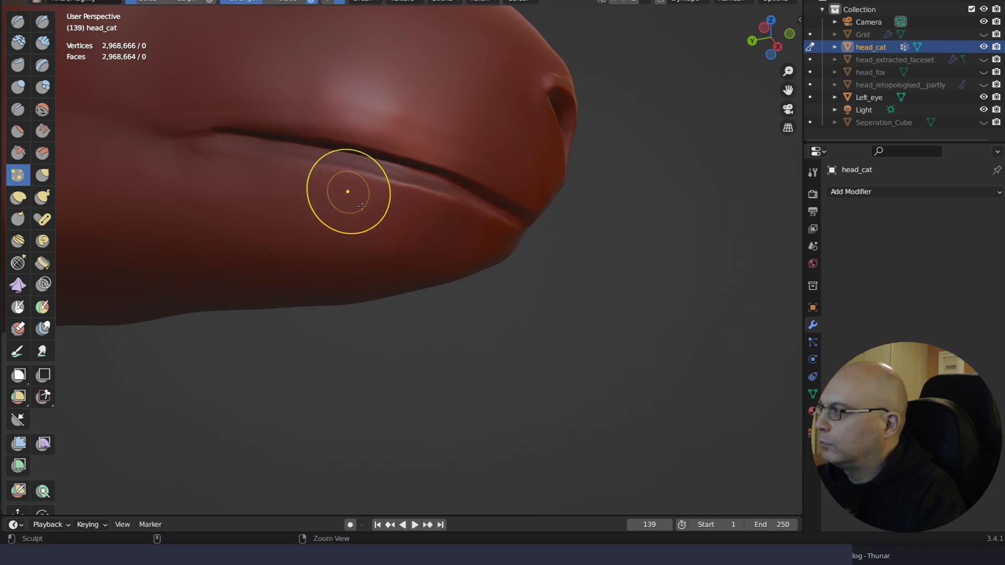
pyautogui.scroll(-5, 363, 206)
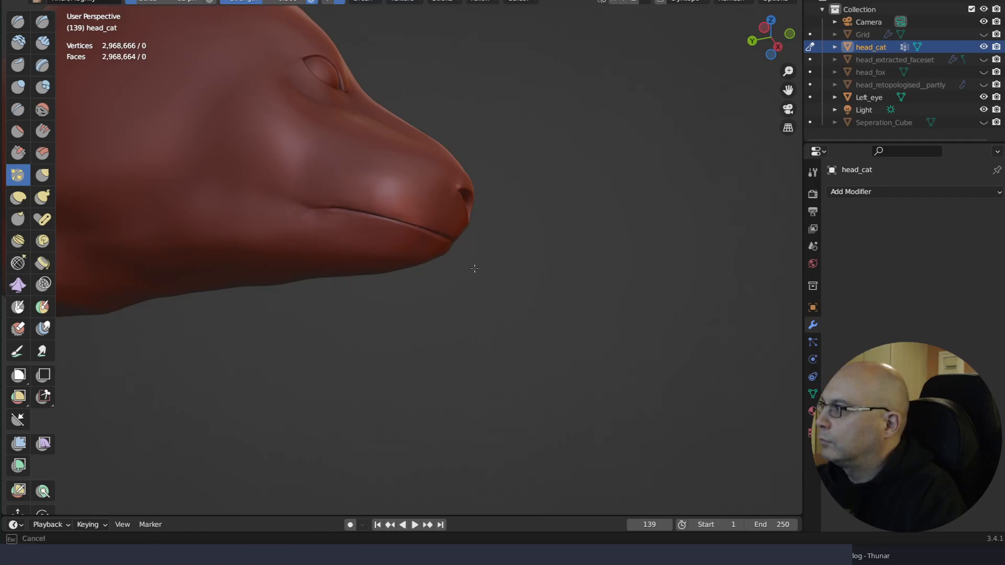
pyautogui.moveTo(475, 268); pyautogui.dragTo(400, 337, button='middle')
pyautogui.scroll(5, 403, 314)
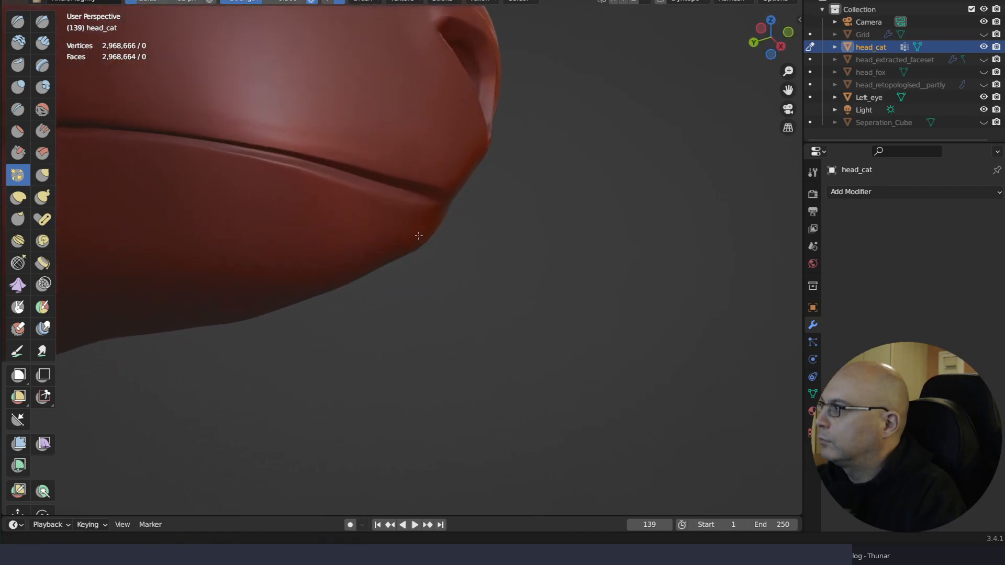
pyautogui.scroll(-4, 404, 235)
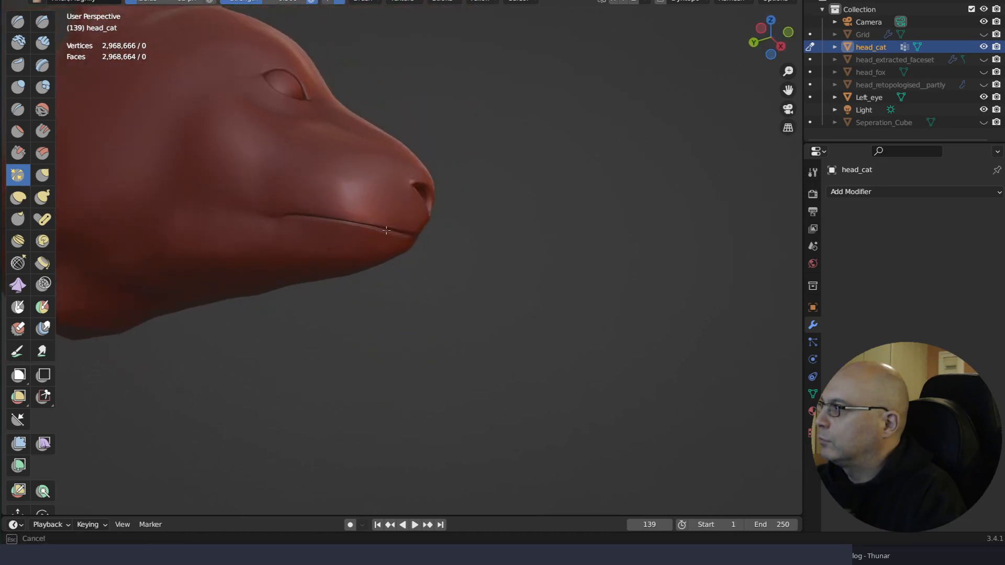
pyautogui.moveTo(465, 329); pyautogui.dragTo(325, 327, button='middle')
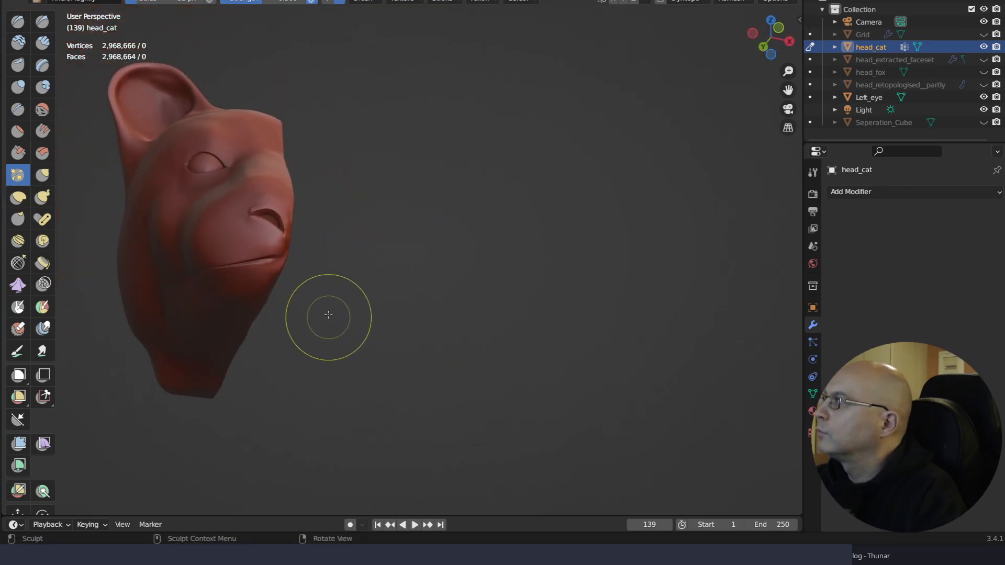
pyautogui.keyDown('ctrl'); pyautogui.moveTo(335, 307); pyautogui.dragTo(417, 282, button='right'); pyautogui.keyUp('ctrl')
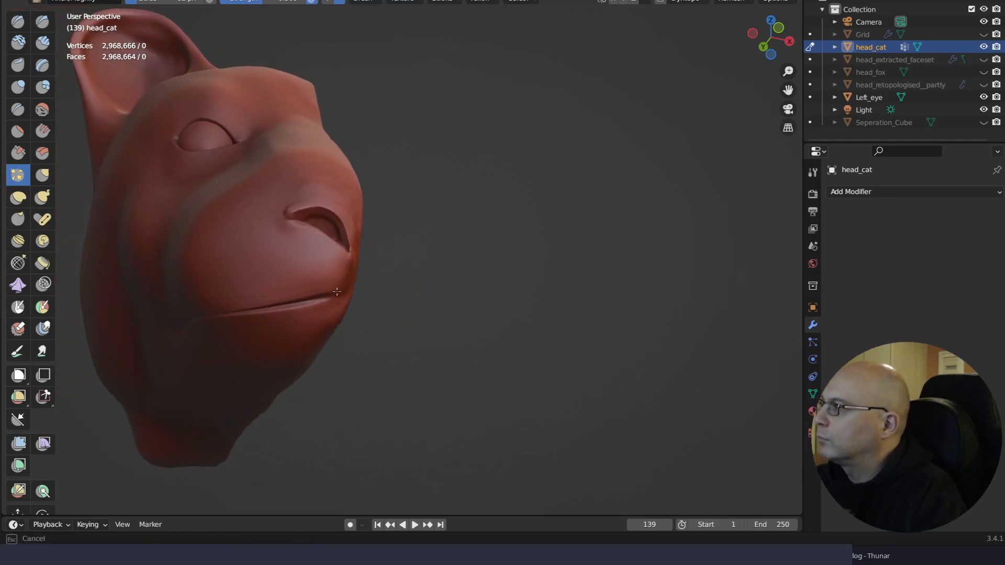
pyautogui.moveTo(410, 264); pyautogui.dragTo(394, 274, button='middle')
pyautogui.moveTo(379, 308)
pyautogui.keyDown('ctrl'); pyautogui.mouseDown(button='middle')
pyautogui.moveTo(388, 282)
pyautogui.moveTo(429, 303)
pyautogui.mouseUp(button='middle'); pyautogui.keyUp('ctrl')
# With Elastic Deform, reshape the mouth line from the front, raising its front end and pulling the mouth corner down
pyautogui.press('q')
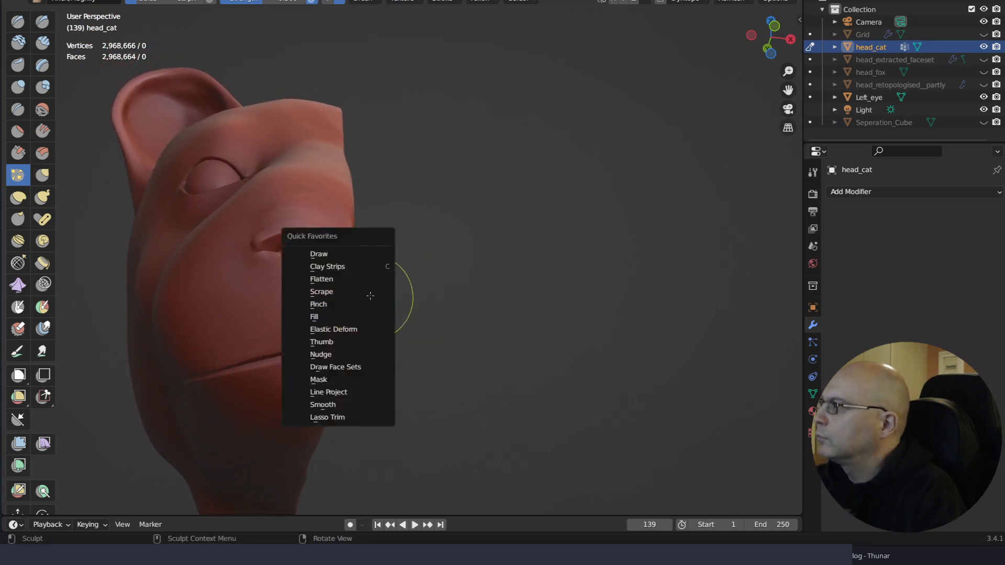
pyautogui.click(367, 328)
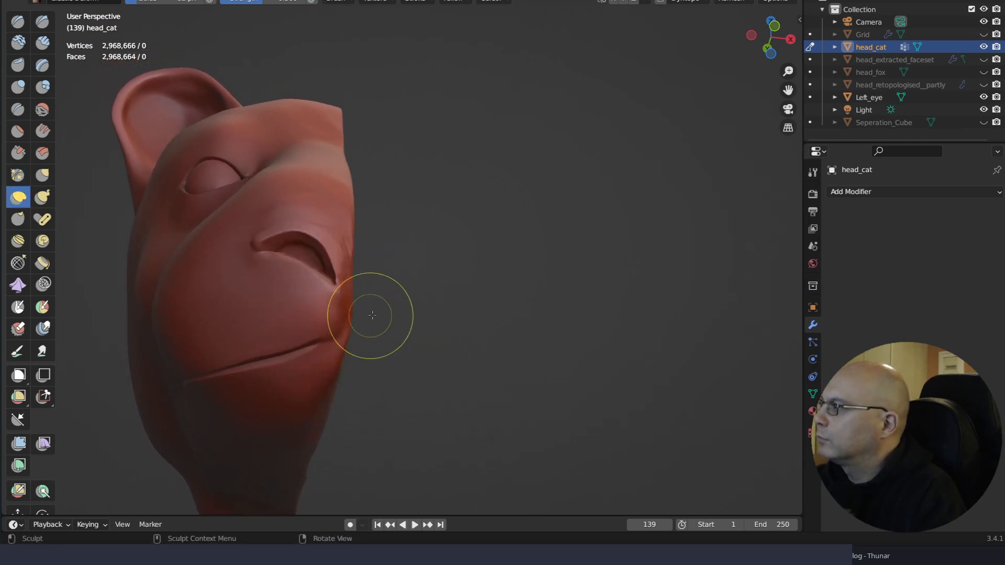
pyautogui.scroll(-2, 372, 315)
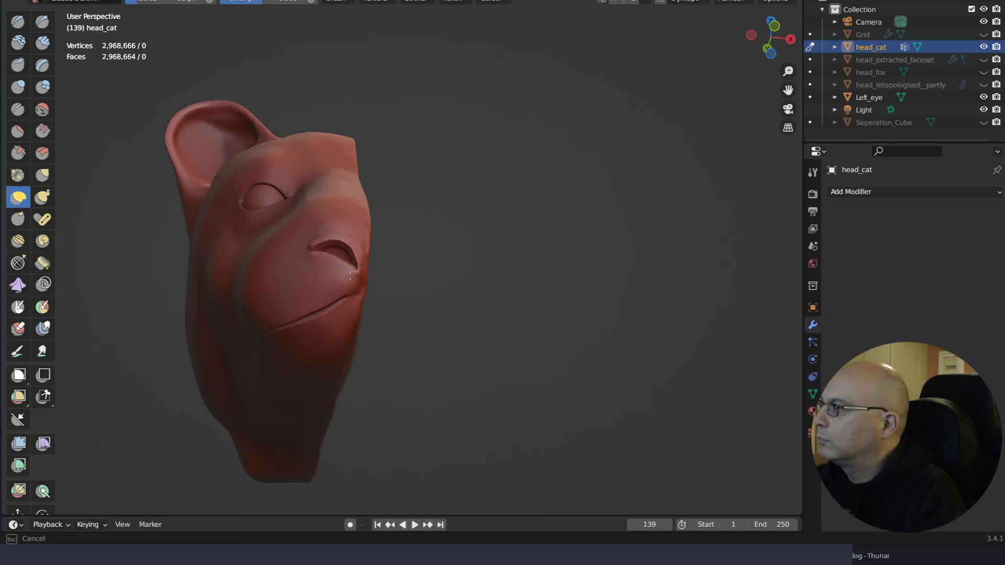
pyautogui.moveTo(350, 276); pyautogui.dragTo(349, 272)
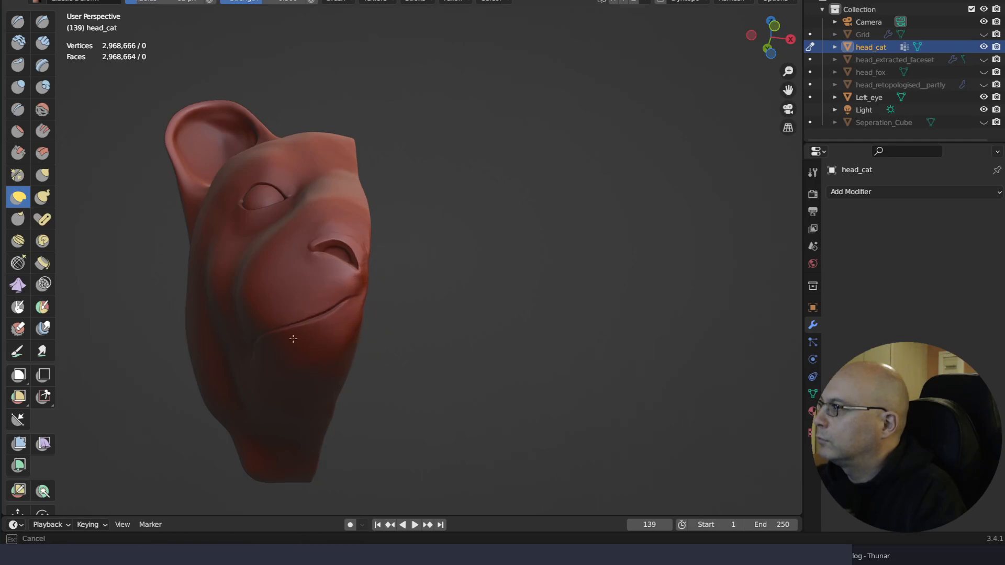
pyautogui.moveTo(293, 339)
pyautogui.mouseDown()
pyautogui.moveTo(286, 331)
pyautogui.moveTo(298, 348)
pyautogui.moveTo(269, 347)
pyautogui.moveTo(272, 359)
pyautogui.mouseUp()
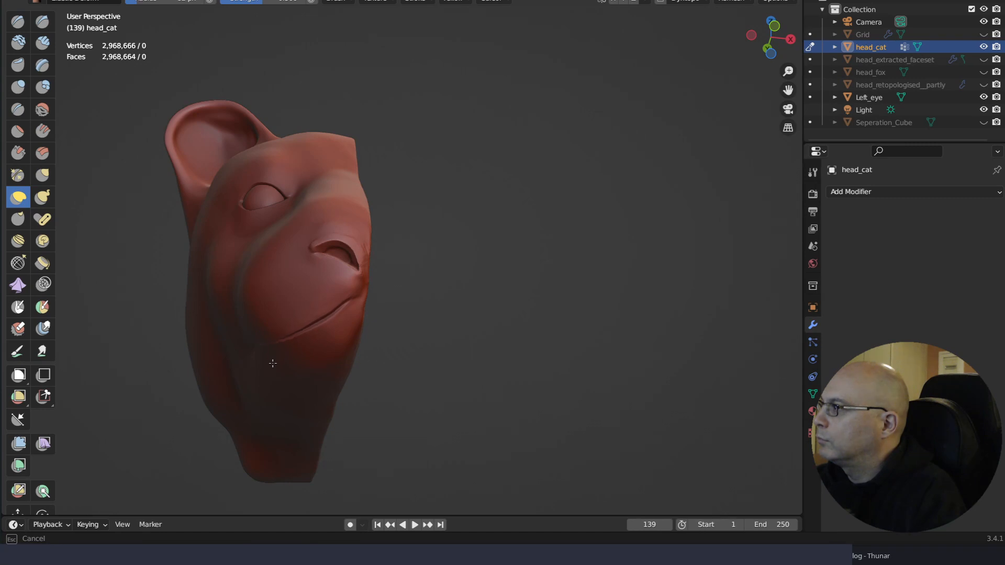
pyautogui.moveTo(328, 325)
pyautogui.mouseDown()
pyautogui.moveTo(322, 312)
pyautogui.moveTo(413, 292)
pyautogui.mouseUp()
# Pull the chin down and forward with Elastic Deform and adjust the lower lip so the mouth line curves up at the front
pyautogui.moveTo(413, 292)
pyautogui.mouseDown(button='middle')
pyautogui.moveTo(497, 276)
pyautogui.moveTo(422, 309)
pyautogui.moveTo(507, 283)
pyautogui.mouseUp(button='middle')
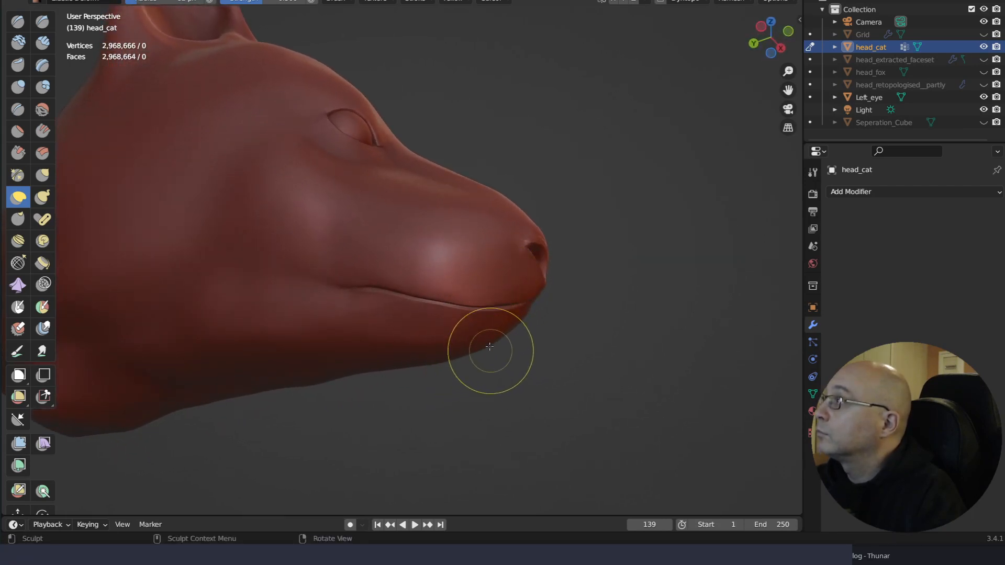
pyautogui.moveTo(476, 340)
pyautogui.mouseDown()
pyautogui.moveTo(508, 363)
pyautogui.moveTo(454, 348)
pyautogui.moveTo(478, 366)
pyautogui.mouseUp()
pyautogui.moveTo(482, 319)
pyautogui.mouseDown()
pyautogui.moveTo(482, 296)
pyautogui.moveTo(479, 304)
pyautogui.mouseUp()
pyautogui.moveTo(478, 304)
pyautogui.mouseDown(button='middle')
pyautogui.moveTo(476, 336)
pyautogui.moveTo(417, 341)
pyautogui.mouseUp(button='middle')
pyautogui.moveTo(327, 335); pyautogui.dragTo(329, 322)
pyautogui.moveTo(359, 359)
pyautogui.mouseDown(button='middle')
pyautogui.moveTo(514, 314)
pyautogui.moveTo(498, 336)
pyautogui.mouseUp(button='middle')
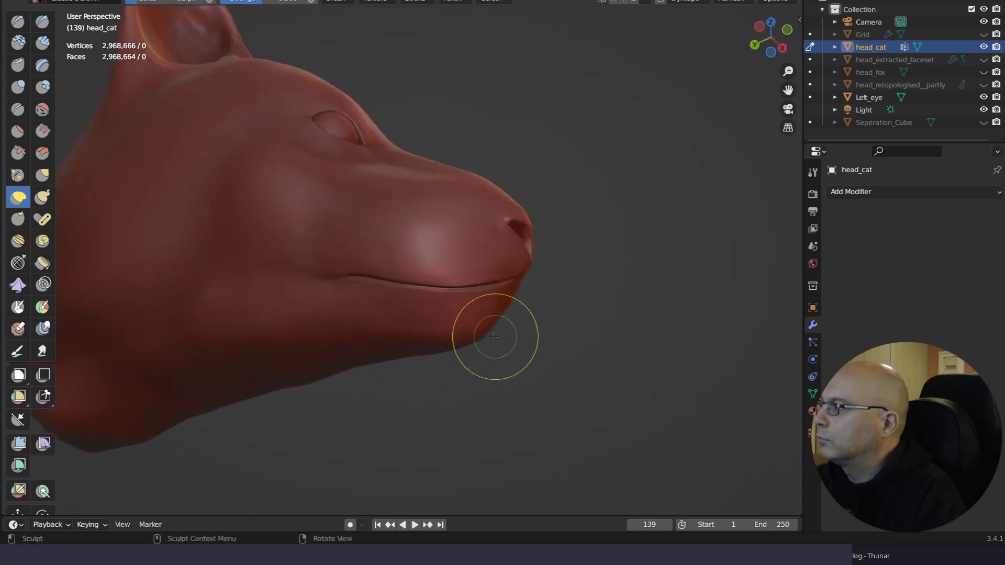
pyautogui.moveTo(499, 336); pyautogui.dragTo(507, 348)
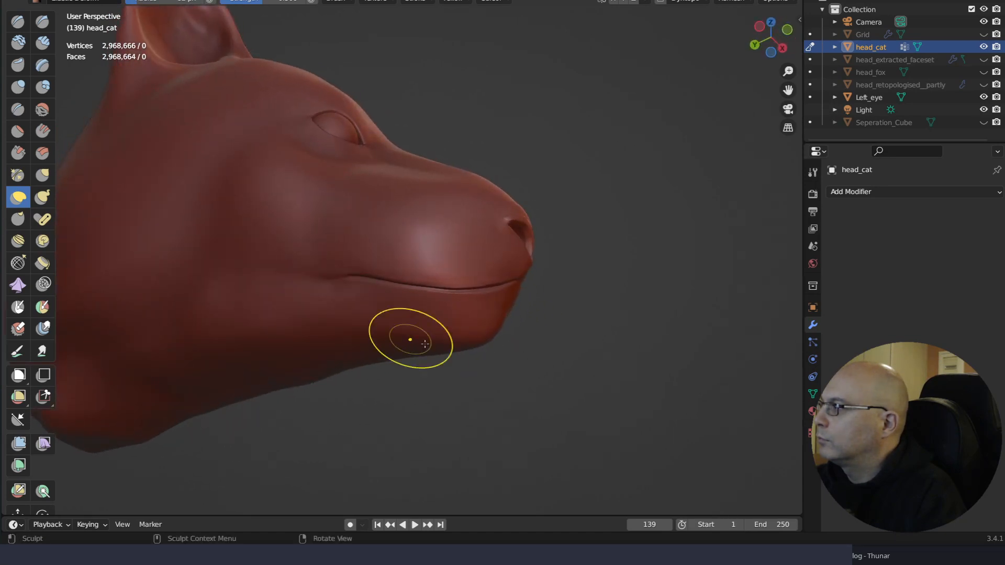
# From the side, raise the jaw's underside behind the chin and lower the chin with Elastic Deform
pyautogui.moveTo(410, 334); pyautogui.dragTo(460, 366, button='middle')
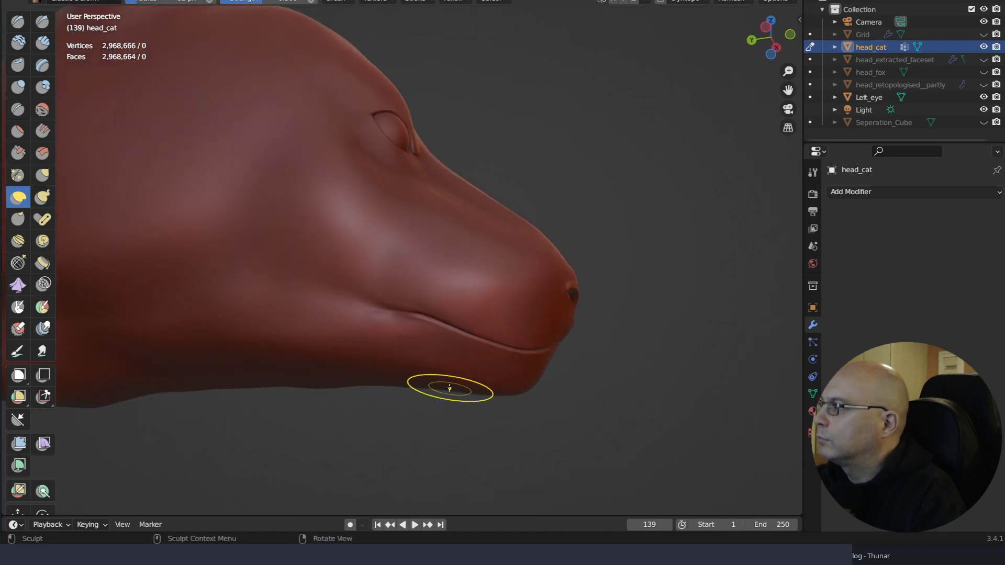
pyautogui.moveTo(434, 376)
pyautogui.mouseDown()
pyautogui.moveTo(439, 365)
pyautogui.moveTo(382, 353)
pyautogui.mouseUp()
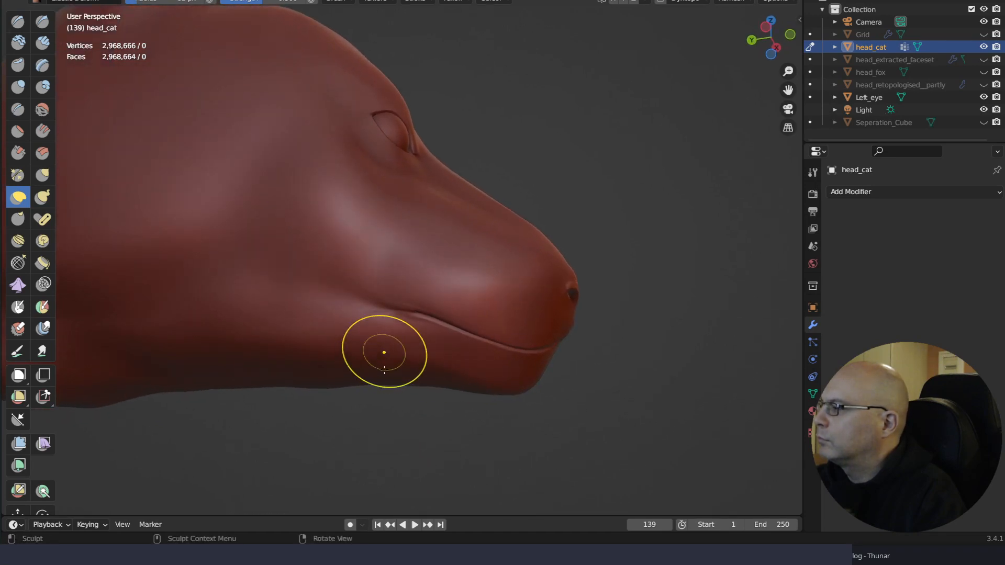
pyautogui.moveTo(478, 392); pyautogui.dragTo(467, 408)
# Shape the front end of the upper lip and mouth crease below the nostril with Elastic Deform
pyautogui.moveTo(406, 303)
pyautogui.mouseDown(button='middle')
pyautogui.moveTo(454, 358)
pyautogui.moveTo(463, 329)
pyautogui.moveTo(368, 317)
pyautogui.moveTo(420, 314)
pyautogui.mouseUp(button='middle')
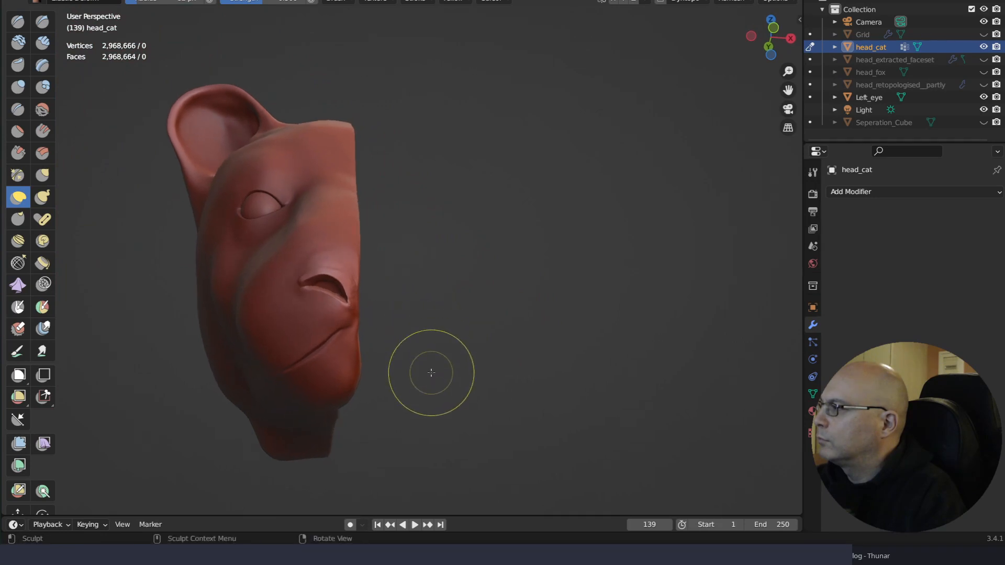
pyautogui.moveTo(431, 373)
pyautogui.keyDown('ctrl'); pyautogui.mouseDown(button='middle')
pyautogui.moveTo(427, 320)
pyautogui.moveTo(422, 348)
pyautogui.moveTo(482, 274)
pyautogui.mouseUp(button='middle'); pyautogui.keyUp('ctrl')
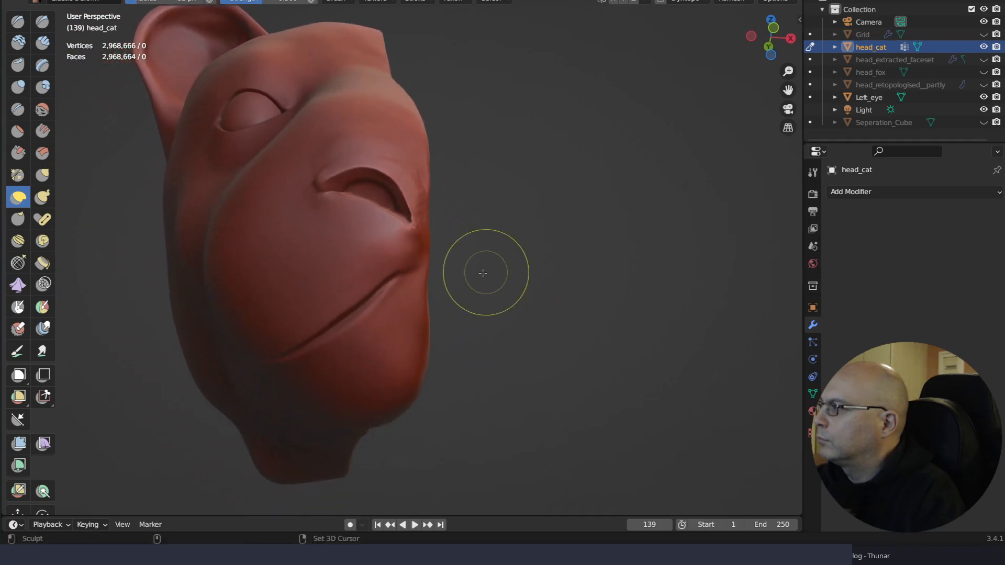
pyautogui.moveTo(410, 274); pyautogui.dragTo(413, 259)
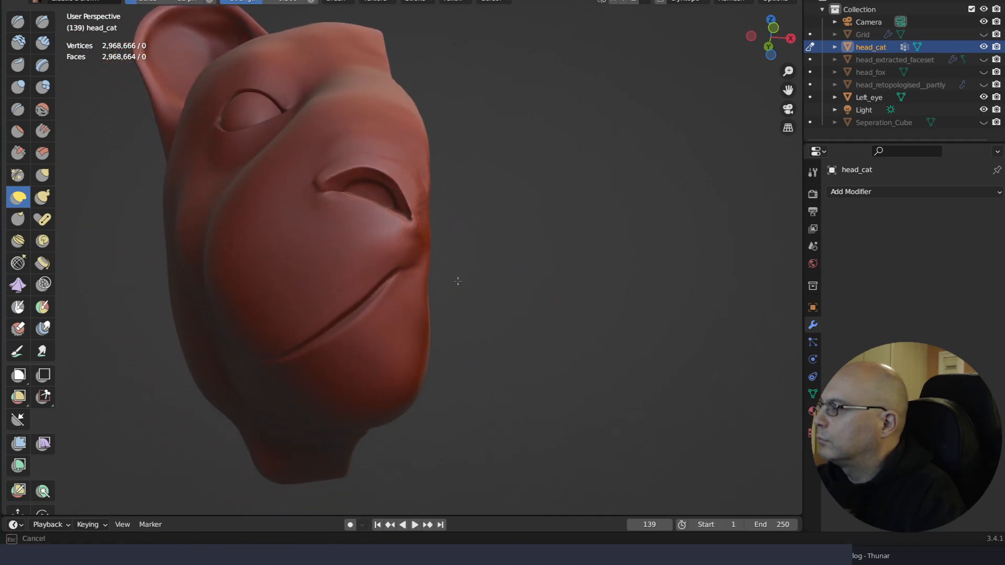
pyautogui.keyDown('ctrl'); pyautogui.moveTo(458, 281); pyautogui.dragTo(451, 226, button='middle'); pyautogui.keyUp('ctrl')
pyautogui.moveTo(401, 291); pyautogui.dragTo(434, 248)
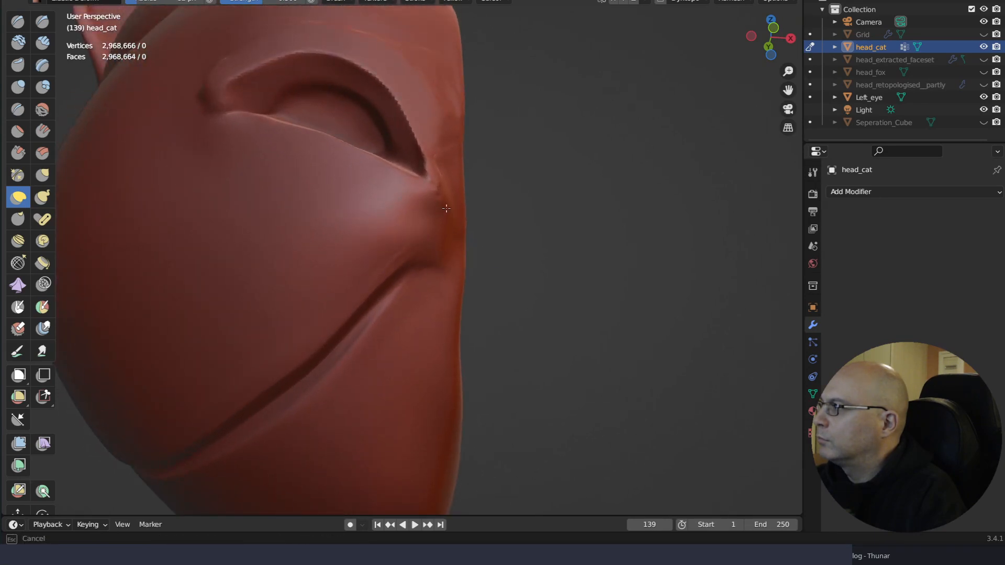
pyautogui.moveTo(445, 209); pyautogui.dragTo(445, 220)
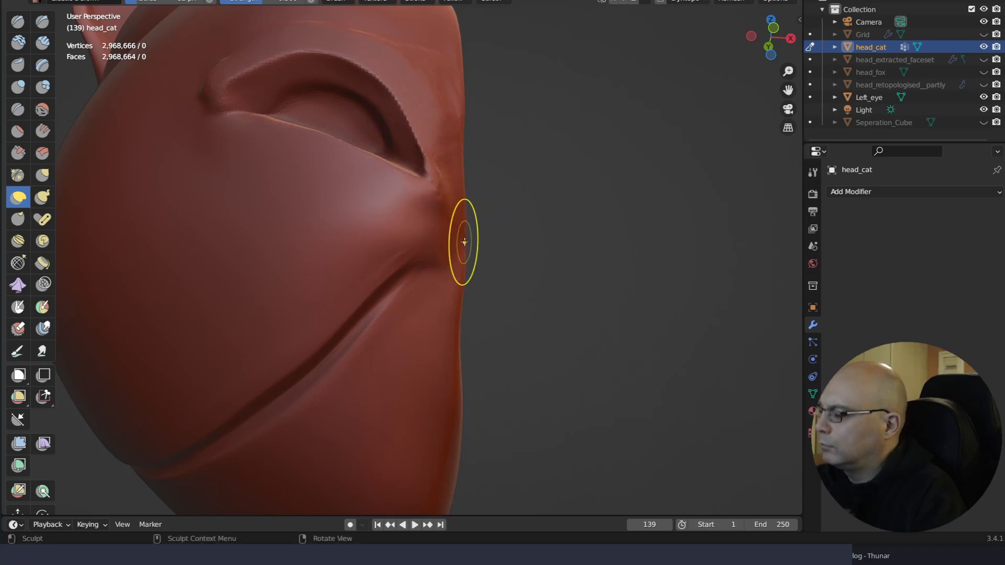
# Pinch the upper lip's inner edge below the nostril and form the groove from nose to mouth with Clay Strips
pyautogui.press('q')
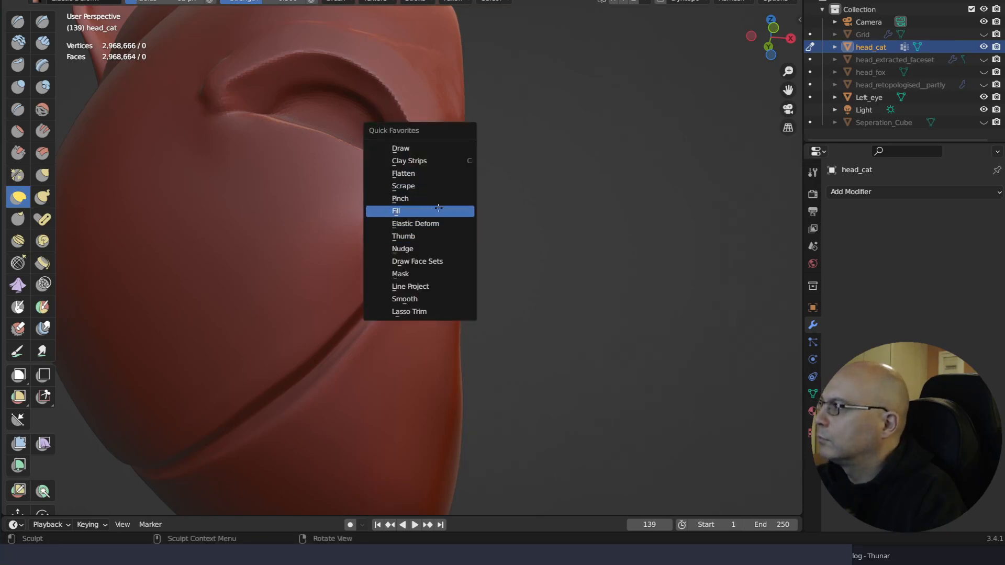
pyautogui.click(435, 198)
pyautogui.moveTo(422, 199); pyautogui.dragTo(423, 212)
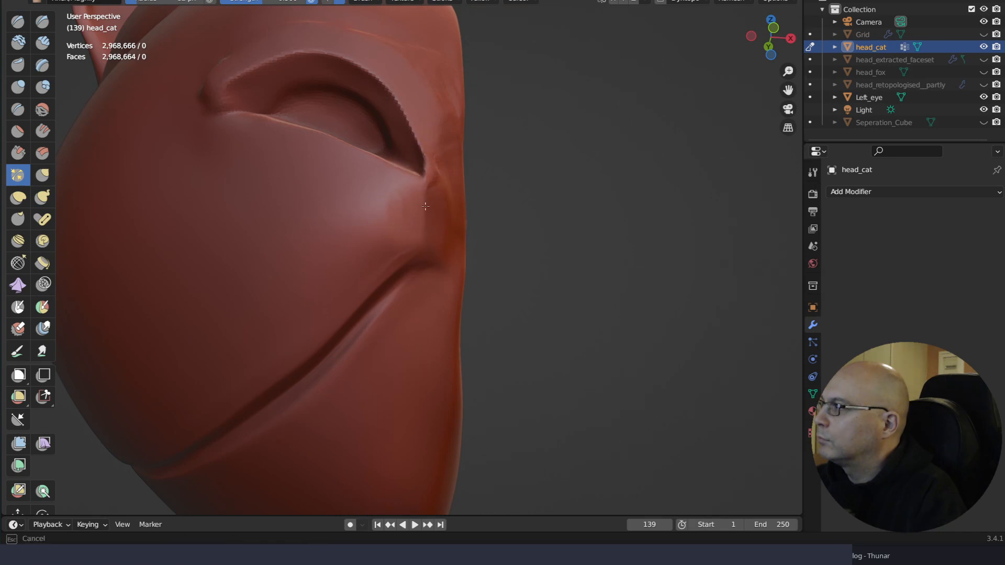
pyautogui.press('q')
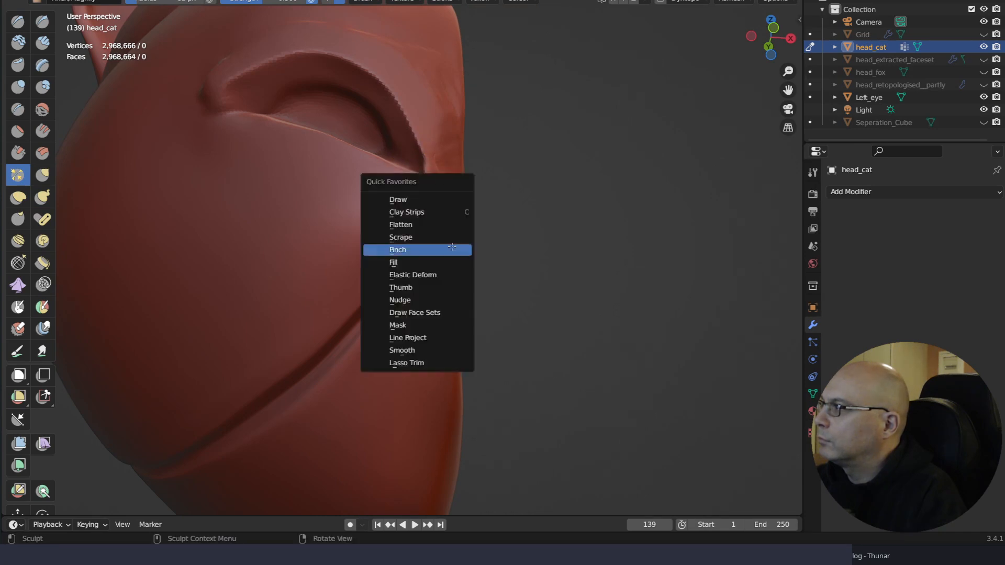
pyautogui.click(431, 212)
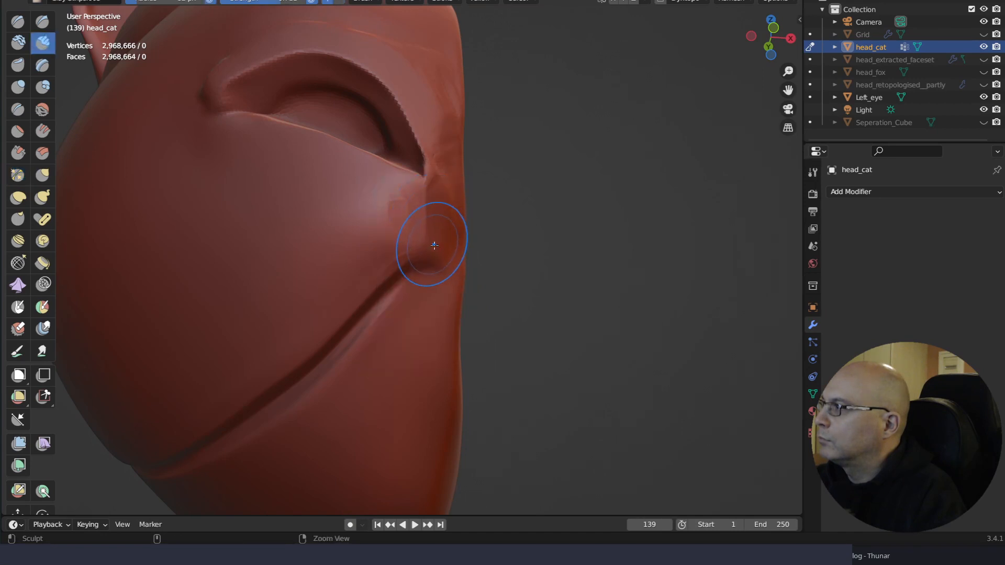
pyautogui.moveTo(430, 233)
pyautogui.mouseDown()
pyautogui.moveTo(432, 196)
pyautogui.moveTo(418, 260)
pyautogui.moveTo(434, 220)
pyautogui.moveTo(380, 213)
pyautogui.moveTo(381, 247)
pyautogui.moveTo(419, 283)
pyautogui.mouseUp()
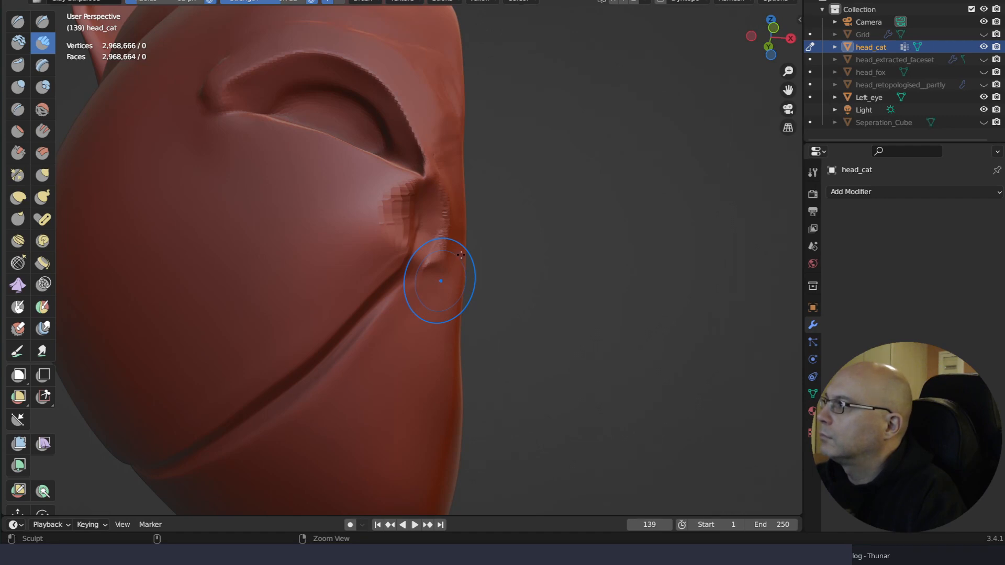
# Remesh the head and sharpen the groove between the nostril and the mouth crease with Pinch
pyautogui.hotkey('ctrl', 'z')
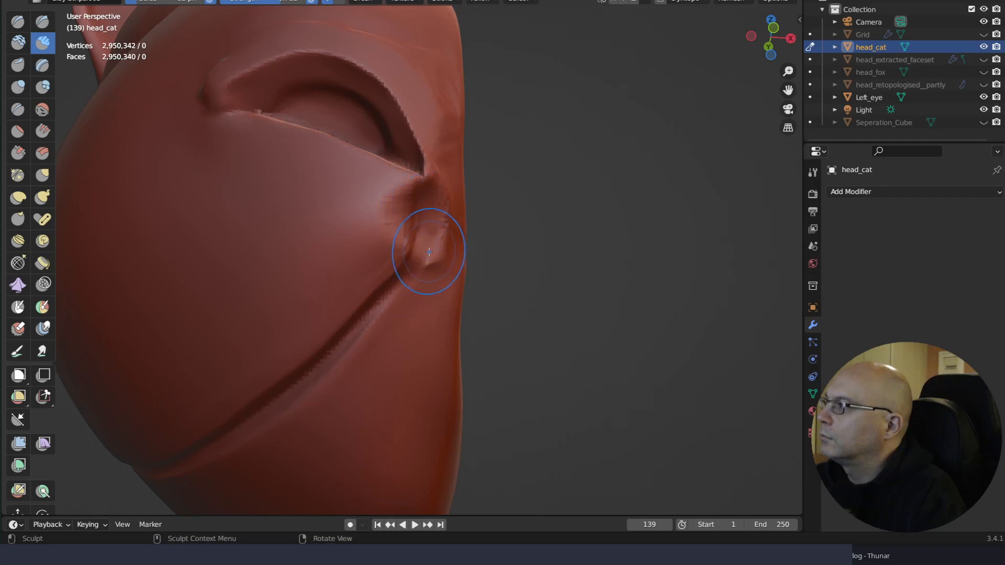
pyautogui.press('q')
pyautogui.click(421, 281)
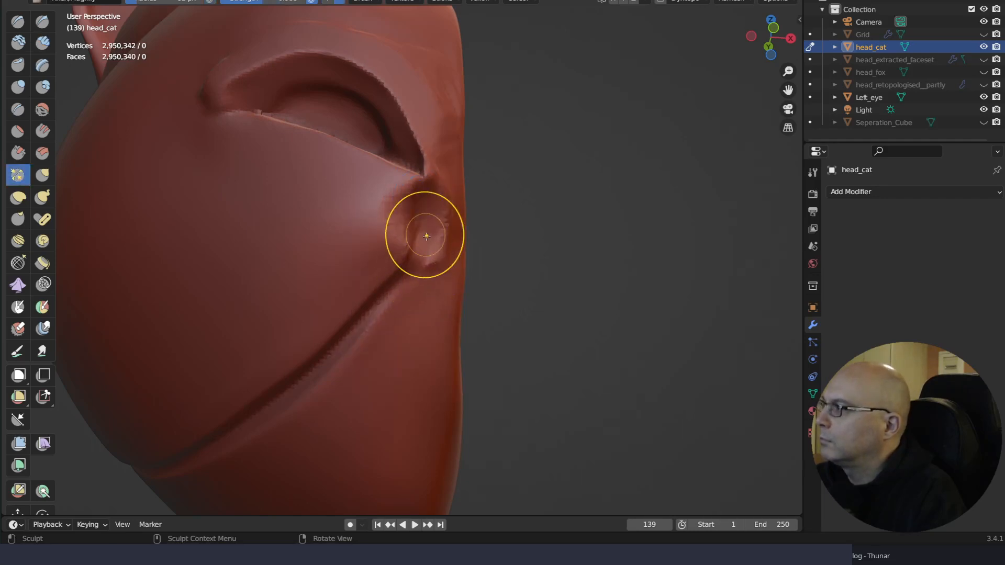
pyautogui.moveTo(427, 231); pyautogui.dragTo(419, 224)
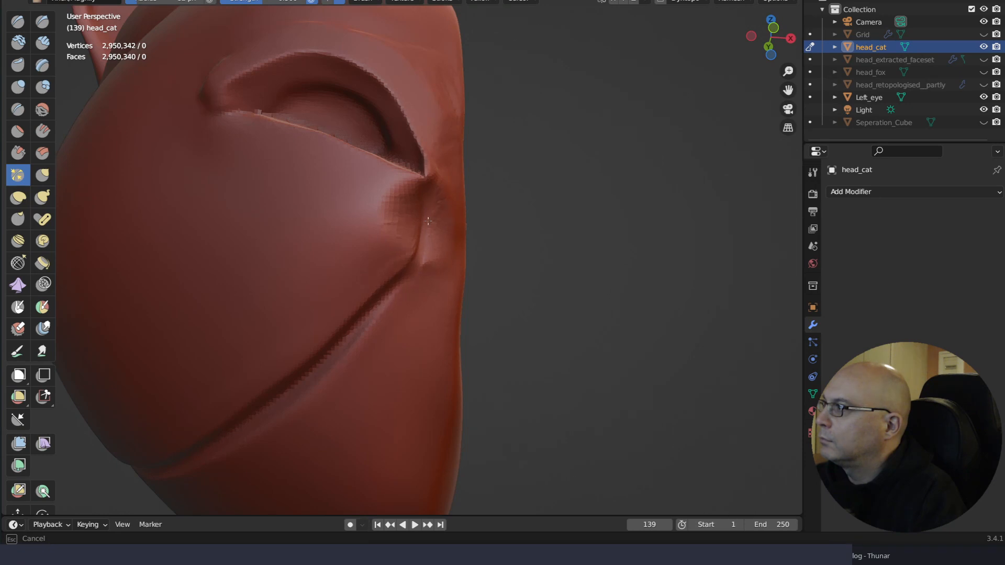
# Build up the upper lip's inner edge beside the groove below the nostril with Clay Strips
pyautogui.moveTo(428, 221); pyautogui.dragTo(391, 230)
pyautogui.hotkey('ctrl', 'z')
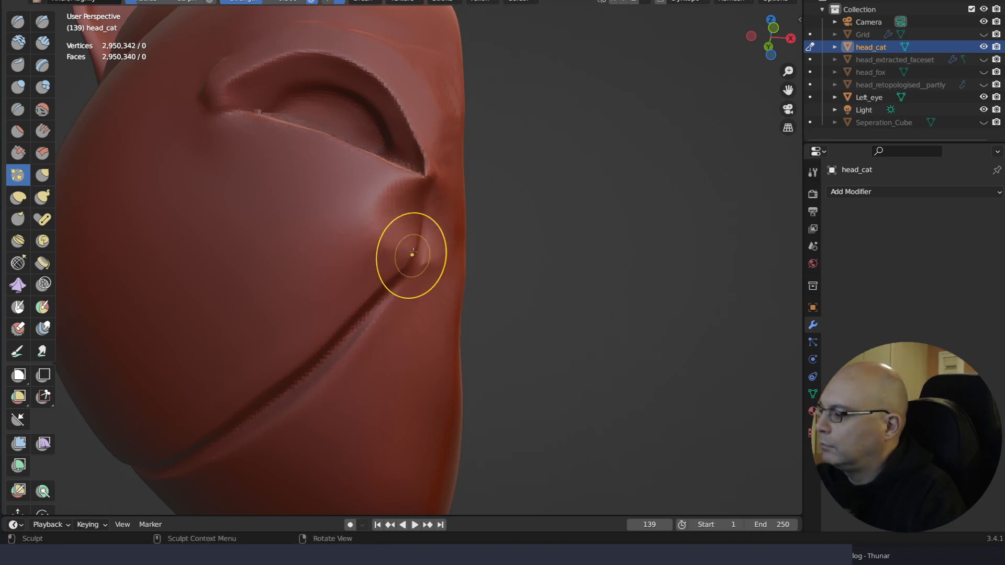
pyautogui.press('q')
pyautogui.click(361, 185)
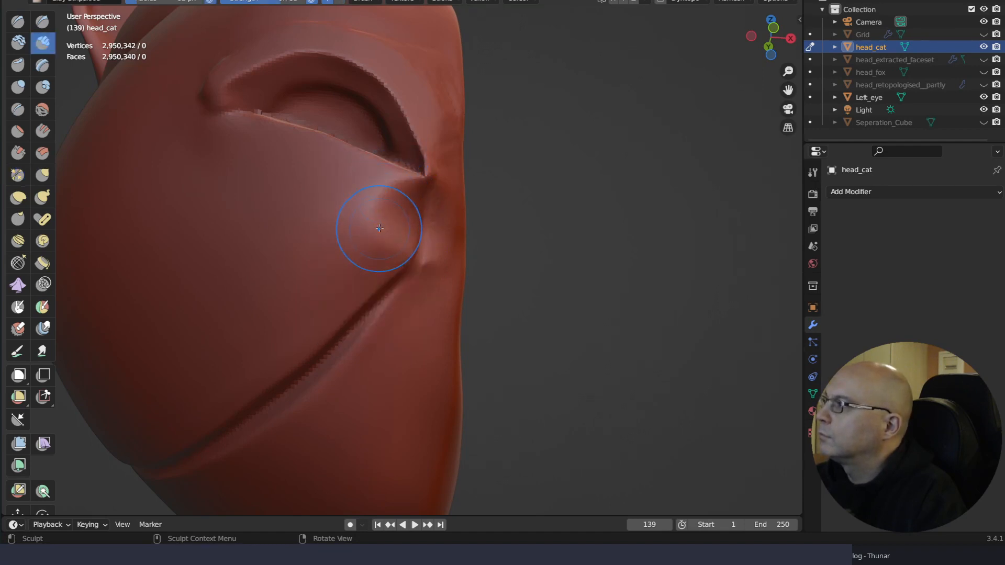
pyautogui.moveTo(379, 228)
pyautogui.mouseDown()
pyautogui.moveTo(373, 203)
pyautogui.moveTo(377, 232)
pyautogui.moveTo(396, 210)
pyautogui.moveTo(390, 236)
pyautogui.moveTo(399, 226)
pyautogui.mouseUp()
pyautogui.moveTo(390, 198)
pyautogui.mouseDown()
pyautogui.moveTo(384, 226)
pyautogui.moveTo(389, 211)
pyautogui.moveTo(359, 225)
pyautogui.moveTo(380, 210)
pyautogui.mouseUp()
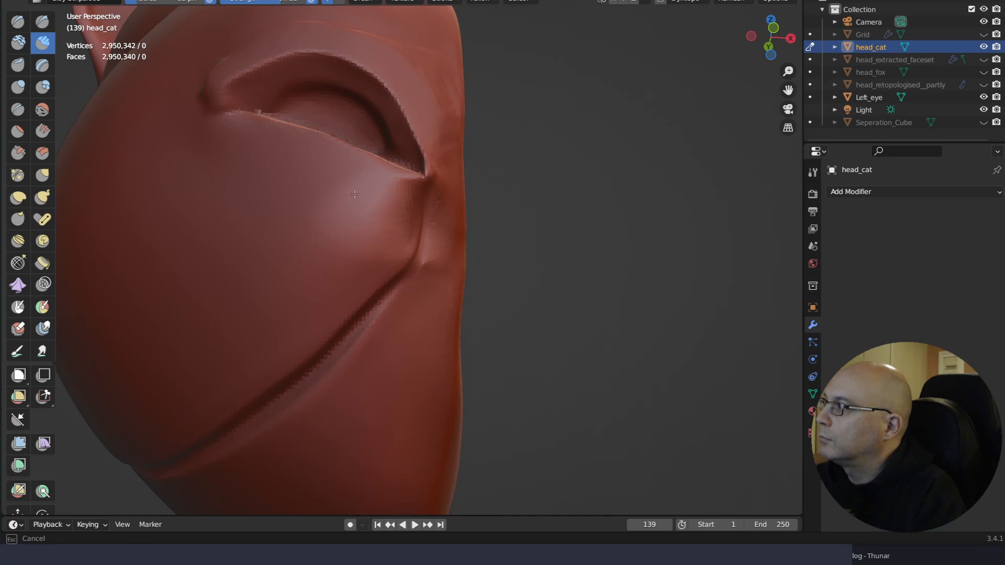
pyautogui.moveTo(390, 217); pyautogui.dragTo(387, 230)
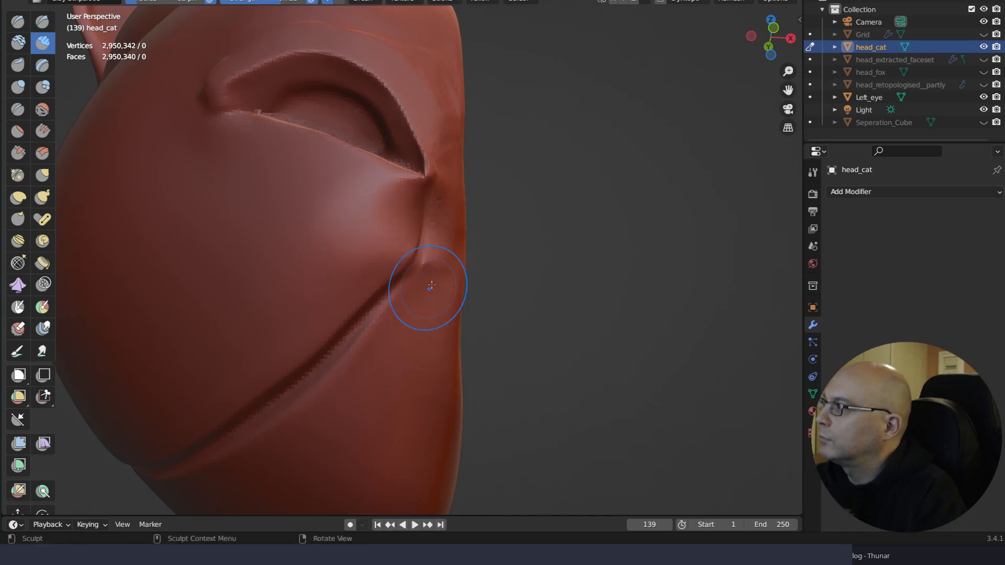
# Shape the narrow strip between the nose-to-mouth groove and the face's midline with Clay Strips
pyautogui.moveTo(428, 360)
pyautogui.mouseDown(button='middle')
pyautogui.moveTo(457, 331)
pyautogui.moveTo(445, 341)
pyautogui.mouseUp(button='middle')
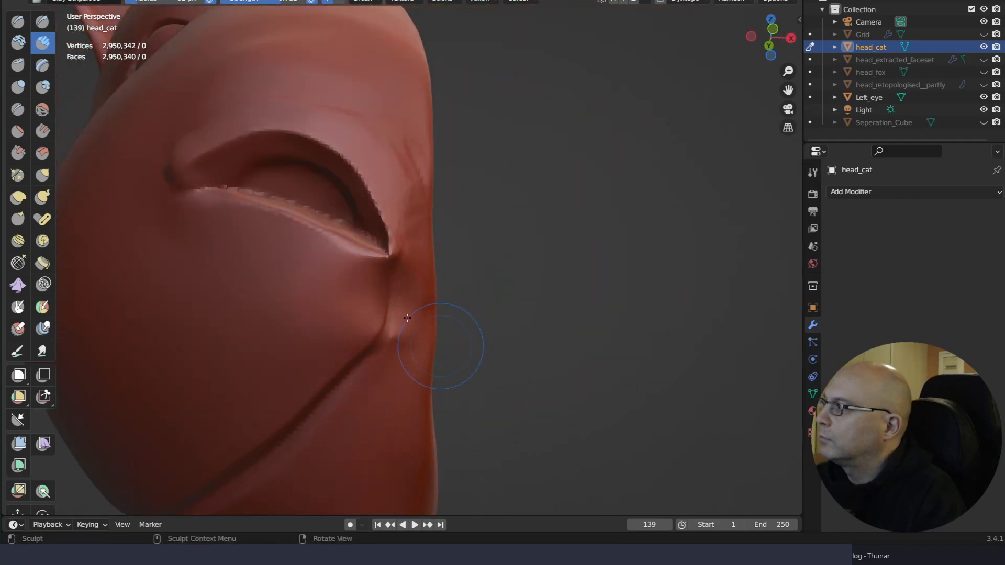
pyautogui.moveTo(407, 317); pyautogui.dragTo(412, 350)
pyautogui.moveTo(410, 314); pyautogui.dragTo(415, 404)
pyautogui.moveTo(426, 331); pyautogui.dragTo(421, 327, button='middle')
# Deepen the groove from the nostril's inner corner down into the front end of the mouth crease with Clay Strips
pyautogui.press('q')
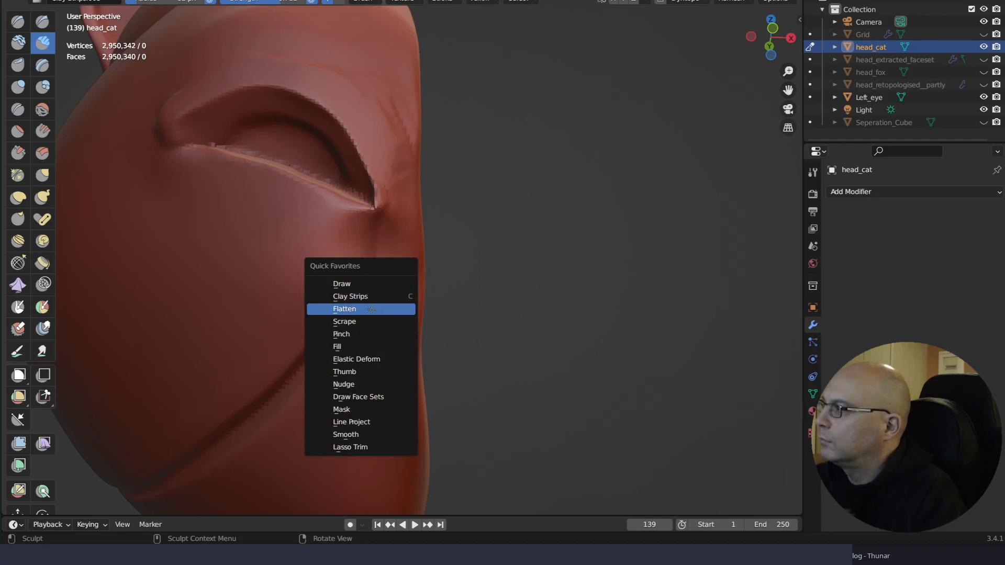
pyautogui.click(398, 296)
pyautogui.scroll(3, 400, 319)
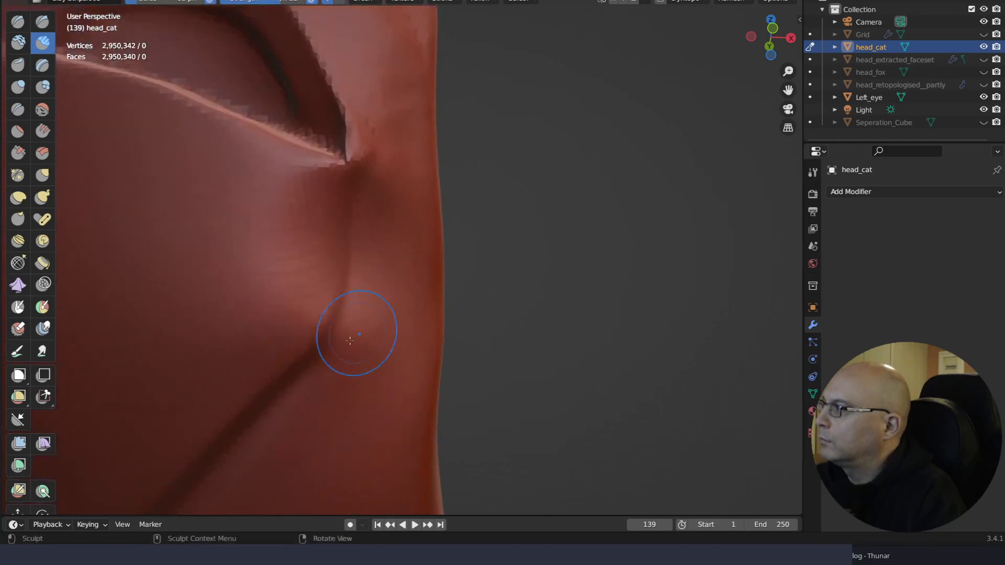
pyautogui.moveTo(347, 282); pyautogui.dragTo(355, 271)
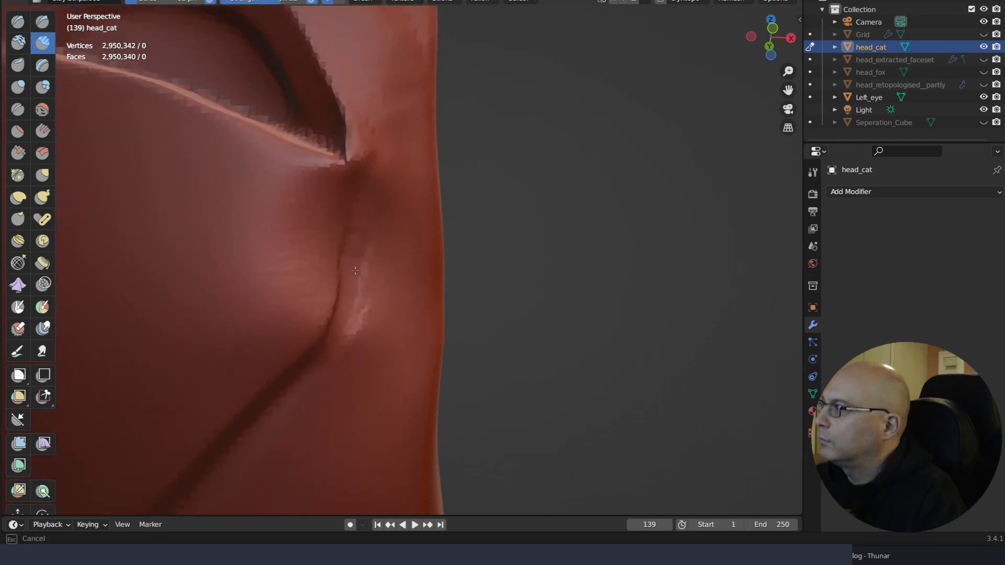
pyautogui.moveTo(356, 212); pyautogui.dragTo(356, 201)
pyautogui.moveTo(319, 366); pyautogui.dragTo(322, 361)
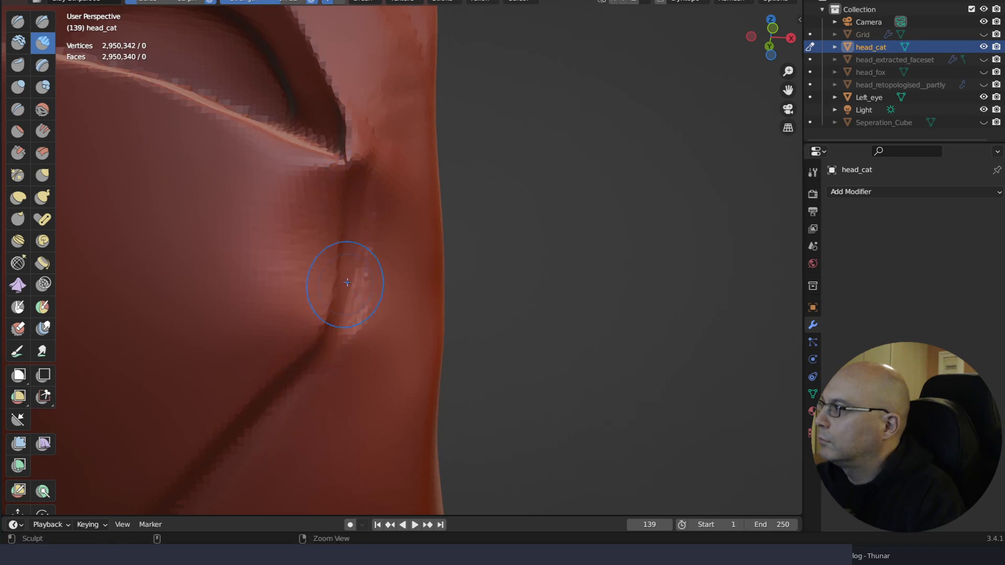
pyautogui.moveTo(336, 276); pyautogui.dragTo(293, 393)
pyautogui.moveTo(346, 268); pyautogui.dragTo(347, 230)
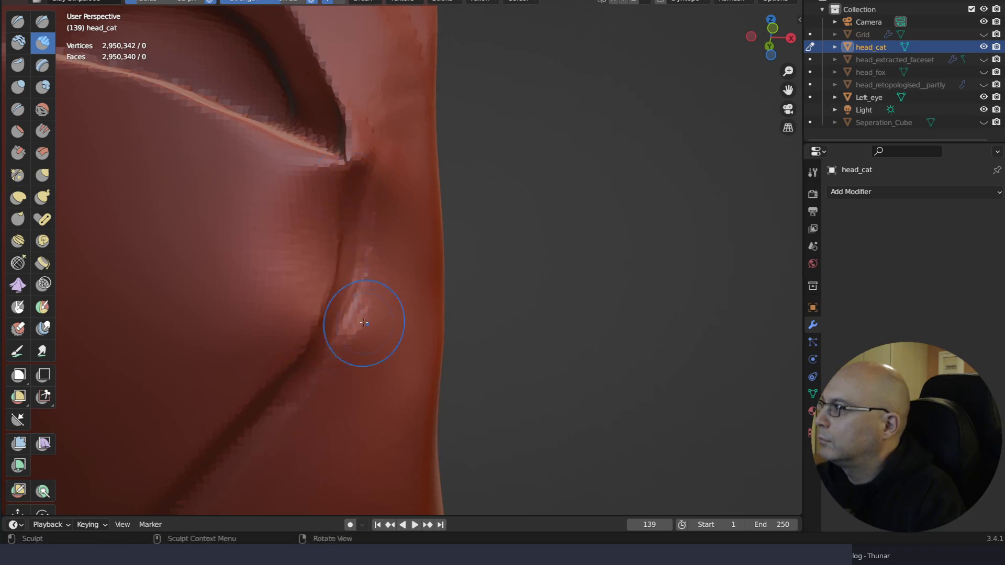
pyautogui.keyDown('ctrl'); pyautogui.moveTo(366, 323); pyautogui.dragTo(376, 424, button='right'); pyautogui.keyUp('ctrl')
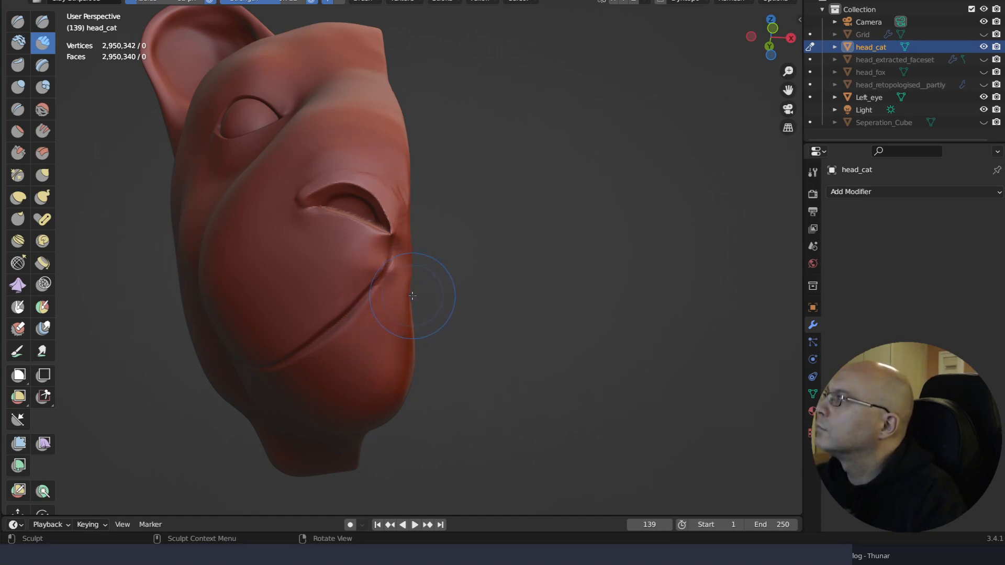
pyautogui.moveTo(412, 319)
pyautogui.keyDown('ctrl'); pyautogui.mouseDown(button='right')
pyautogui.moveTo(416, 262)
pyautogui.moveTo(414, 276)
pyautogui.mouseUp(button='right'); pyautogui.keyUp('ctrl')
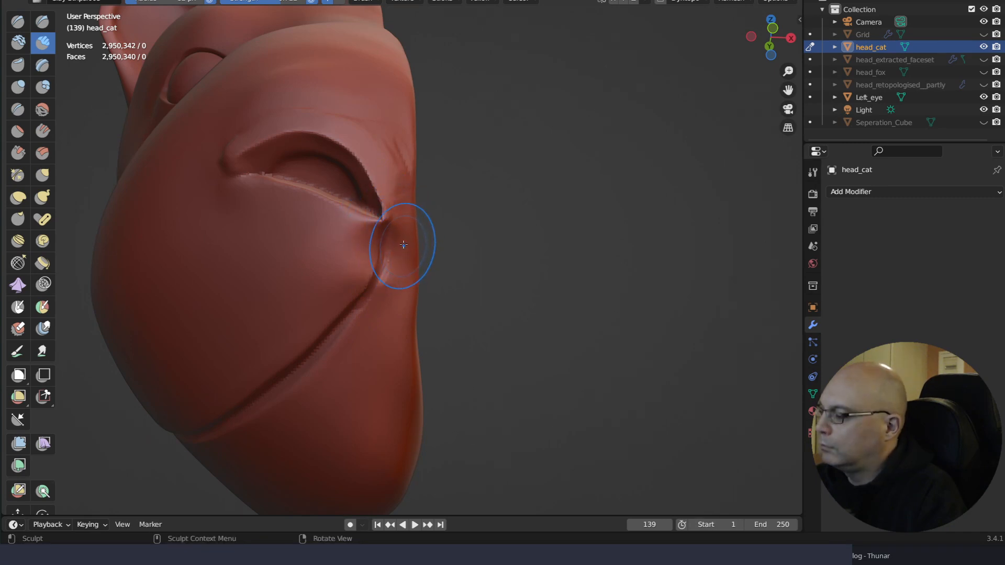
pyautogui.press('q')
pyautogui.click(394, 290)
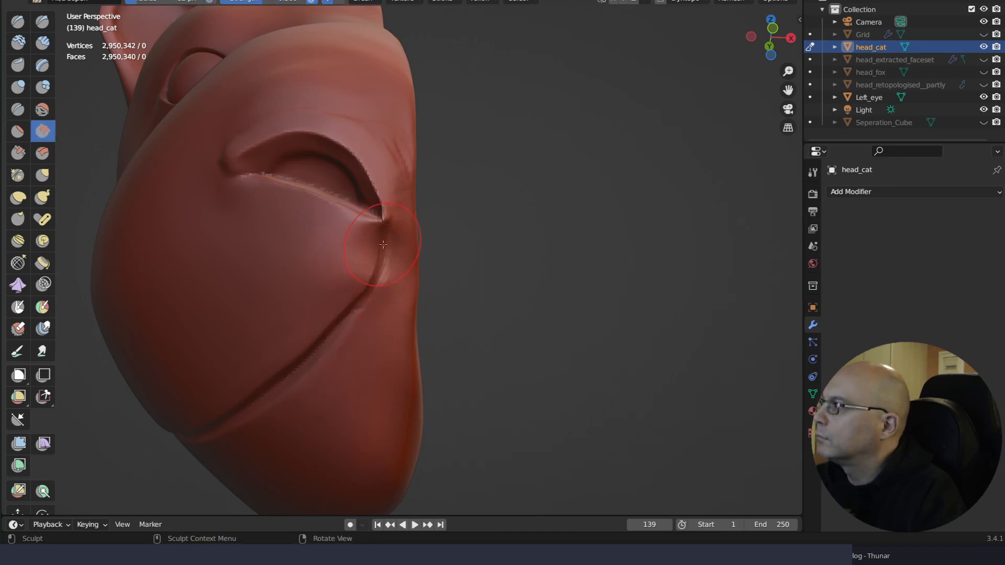
pyautogui.keyDown('ctrl'); pyautogui.moveTo(407, 279); pyautogui.dragTo(400, 299, button='middle'); pyautogui.keyUp('ctrl')
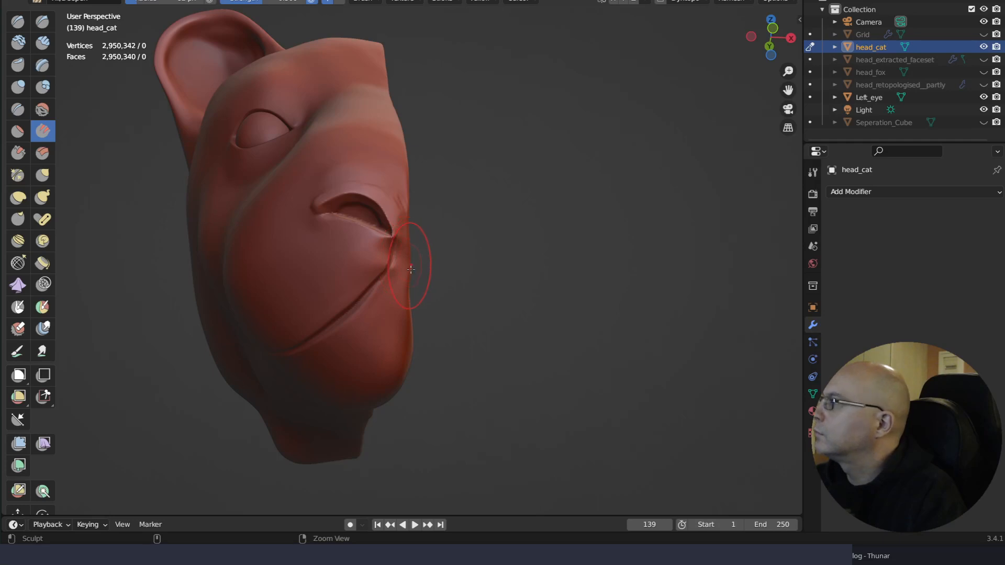
pyautogui.moveTo(409, 246); pyautogui.dragTo(414, 238, button='middle')
# Pull the groove and the upper lip's front edge towards the midline and curve the mouth crease's front end with Elastic Deform
pyautogui.press('q')
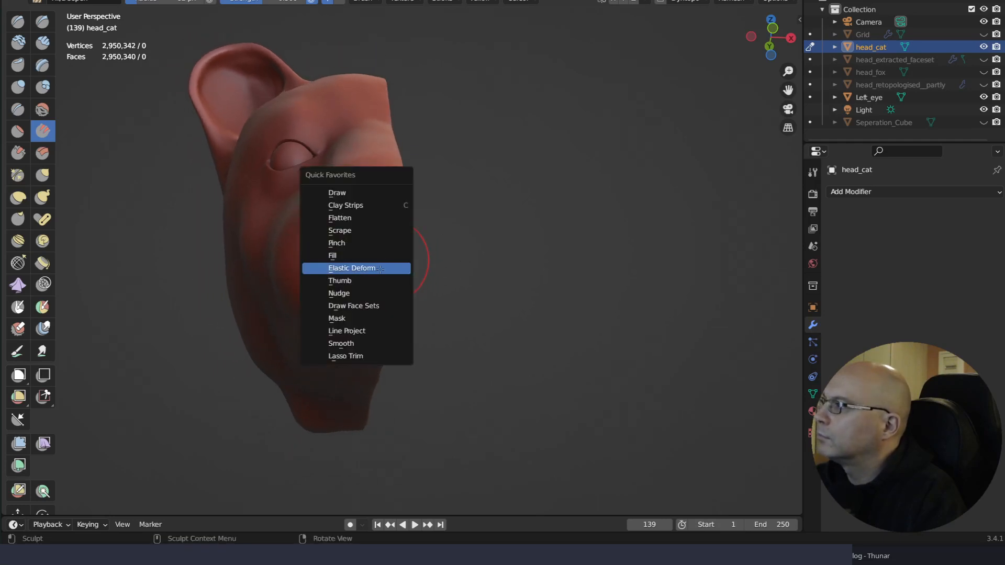
pyautogui.click(391, 268)
pyautogui.moveTo(382, 280)
pyautogui.mouseDown()
pyautogui.moveTo(393, 262)
pyautogui.moveTo(404, 264)
pyautogui.mouseUp()
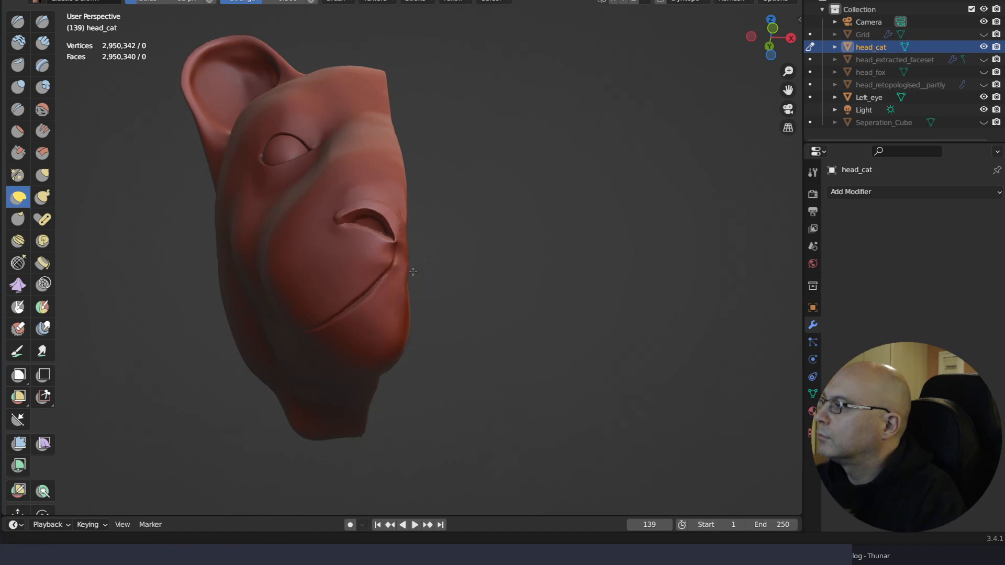
pyautogui.scroll(6, 398, 288)
pyautogui.moveTo(393, 288); pyautogui.dragTo(409, 285)
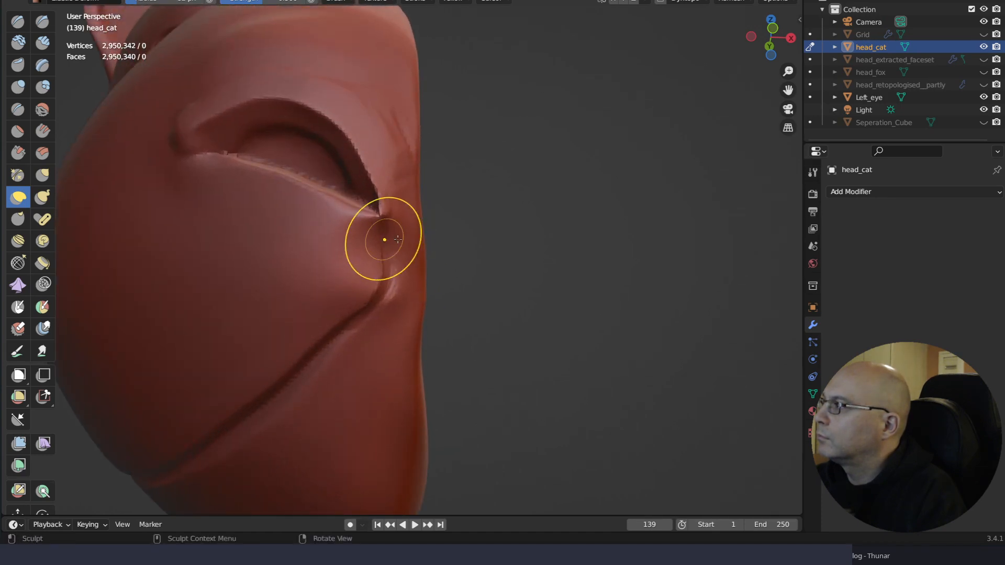
pyautogui.moveTo(384, 231)
pyautogui.mouseDown()
pyautogui.moveTo(409, 244)
pyautogui.moveTo(409, 303)
pyautogui.mouseUp()
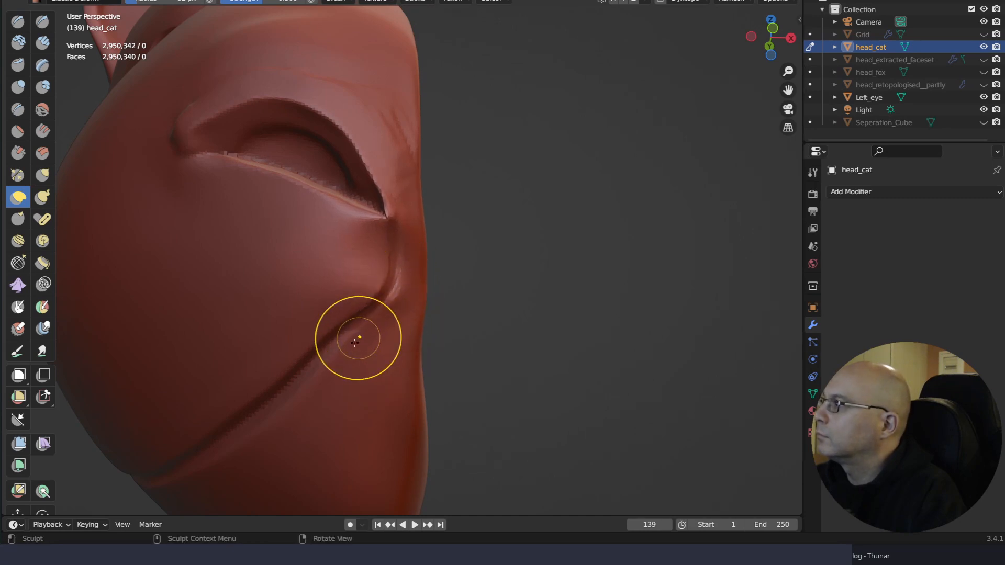
pyautogui.moveTo(366, 341)
pyautogui.mouseDown()
pyautogui.moveTo(373, 346)
pyautogui.moveTo(305, 406)
pyautogui.moveTo(287, 498)
pyautogui.mouseUp()
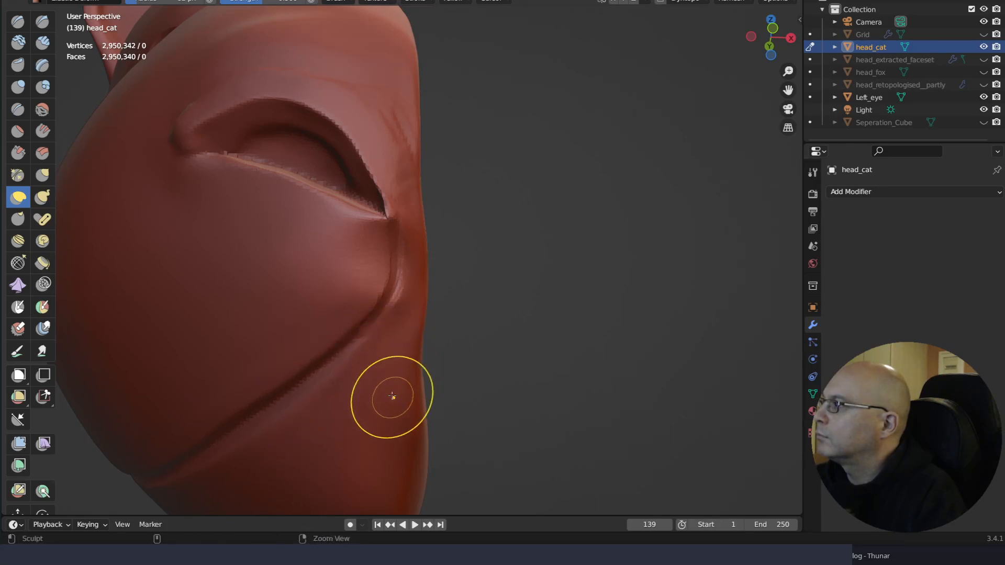
# Adjust the groove's upper end just below the nostril's inner corner with Elastic Deform
pyautogui.moveTo(390, 397); pyautogui.dragTo(381, 476, button='middle')
pyautogui.moveTo(382, 366)
pyautogui.mouseDown(button='middle')
pyautogui.moveTo(433, 366)
pyautogui.moveTo(370, 376)
pyautogui.mouseUp(button='middle')
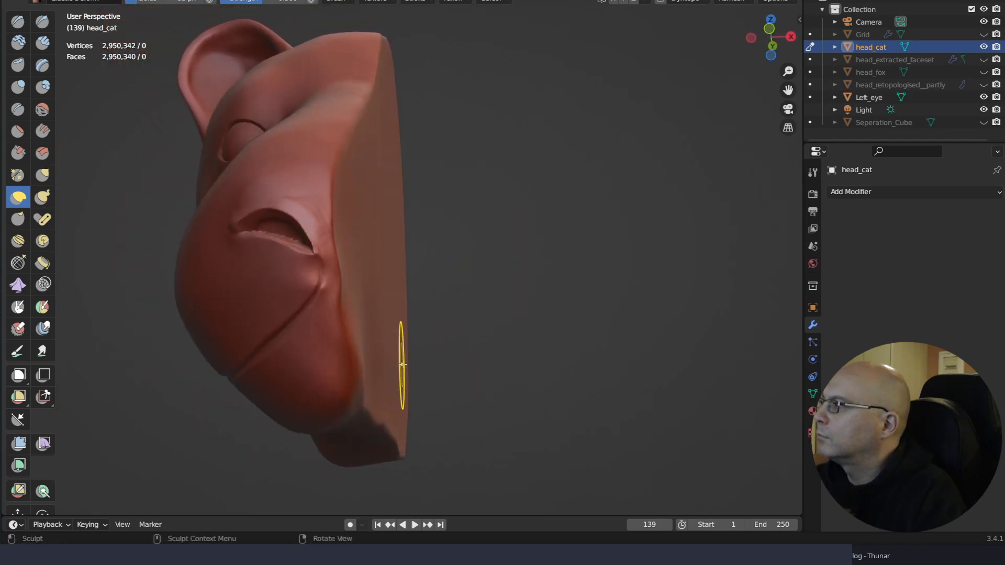
pyautogui.moveTo(382, 342)
pyautogui.mouseDown(button='right')
pyautogui.moveTo(411, 337)
pyautogui.moveTo(386, 341)
pyautogui.moveTo(393, 291)
pyautogui.mouseUp(button='right')
pyautogui.moveTo(301, 288); pyautogui.dragTo(316, 321)
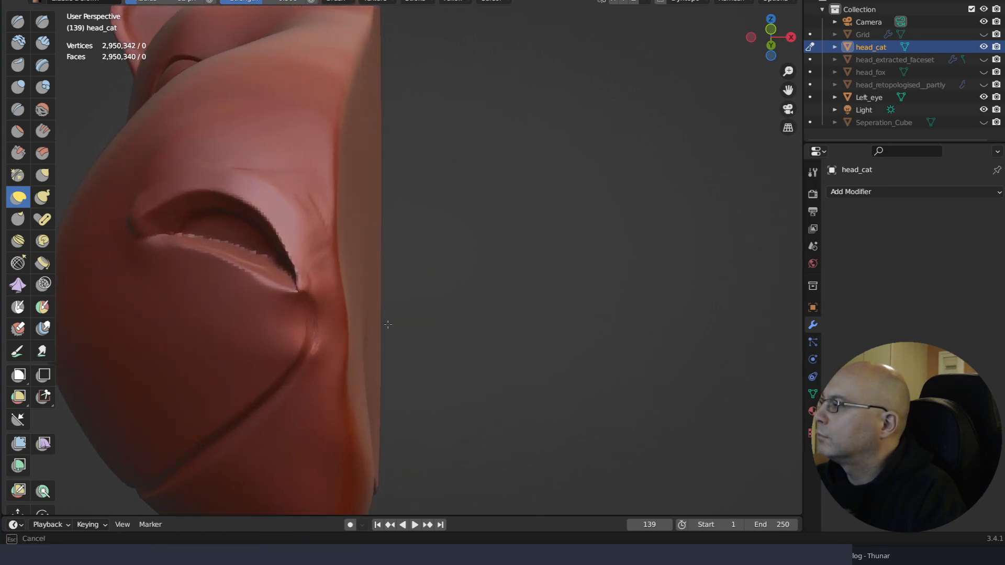
# Widen the groove between the nostril and the mouth towards the midline with Clay Strips
pyautogui.moveTo(388, 324)
pyautogui.mouseDown(button='middle')
pyautogui.moveTo(412, 303)
pyautogui.moveTo(400, 314)
pyautogui.mouseUp(button='middle')
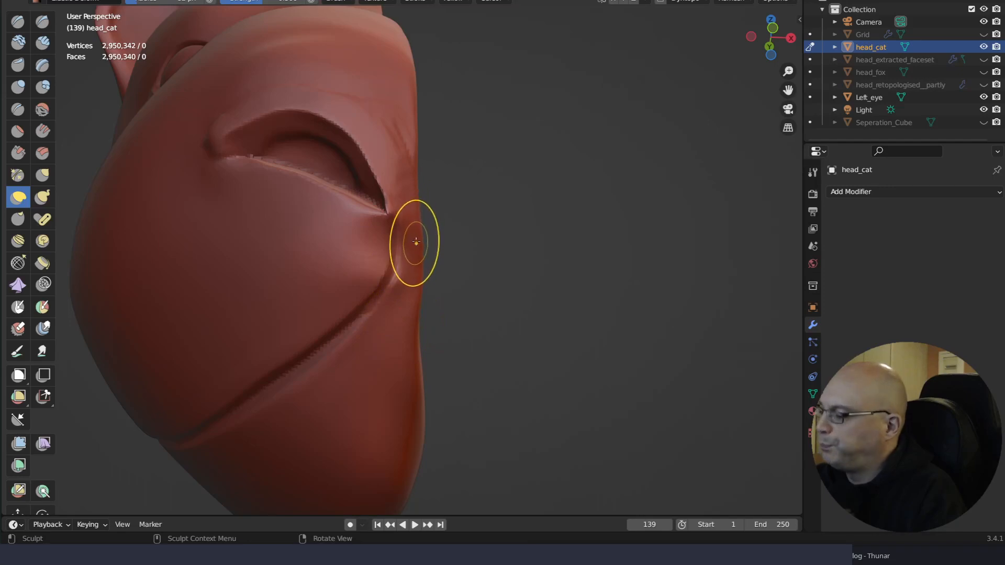
pyautogui.press('q')
pyautogui.click(408, 173)
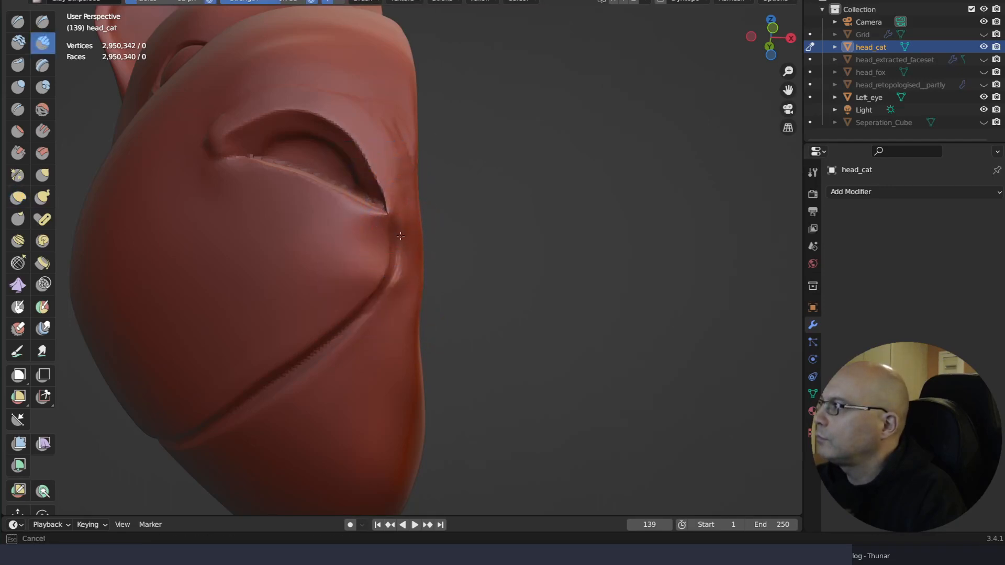
pyautogui.moveTo(400, 237)
pyautogui.mouseDown()
pyautogui.moveTo(398, 252)
pyautogui.moveTo(408, 238)
pyautogui.mouseUp()
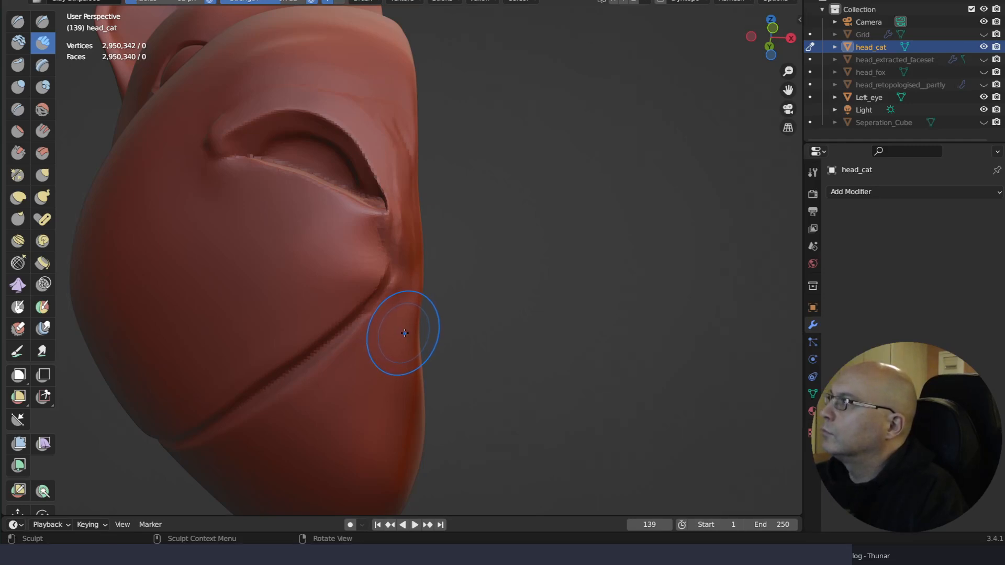
# Carve a deep mouth opening at the midline below the nose and extend it into the mouth crease with Clay Strips
pyautogui.moveTo(401, 324); pyautogui.dragTo(391, 304)
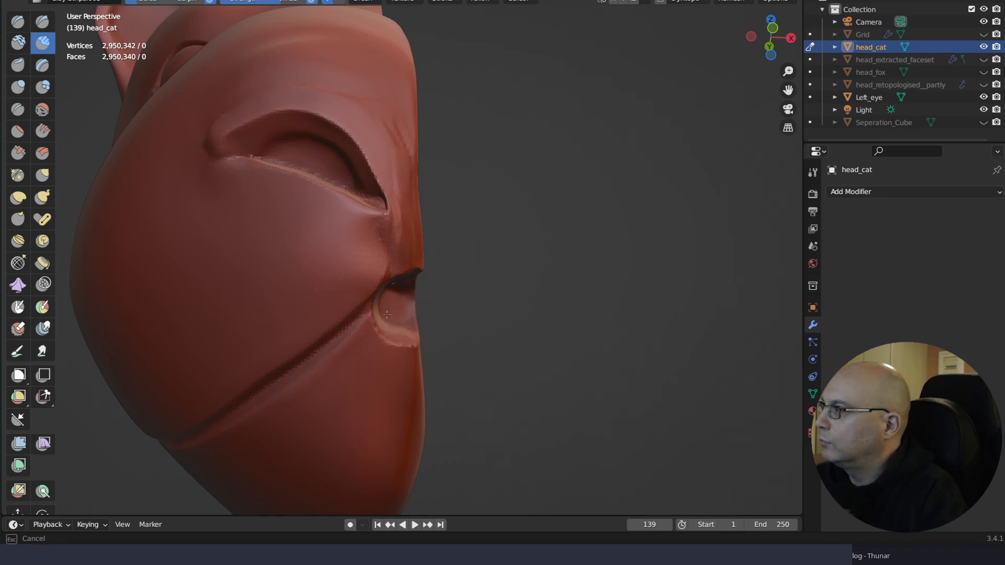
pyautogui.moveTo(381, 305); pyautogui.dragTo(378, 298)
pyautogui.moveTo(419, 314); pyautogui.dragTo(375, 360, button='middle')
pyautogui.moveTo(375, 360)
pyautogui.mouseDown(button='right')
pyautogui.moveTo(392, 366)
pyautogui.moveTo(411, 345)
pyautogui.mouseUp(button='right')
pyautogui.moveTo(354, 310)
pyautogui.mouseDown()
pyautogui.moveTo(325, 284)
pyautogui.moveTo(334, 269)
pyautogui.moveTo(323, 283)
pyautogui.moveTo(347, 264)
pyautogui.moveTo(356, 288)
pyautogui.moveTo(347, 257)
pyautogui.moveTo(354, 265)
pyautogui.mouseUp()
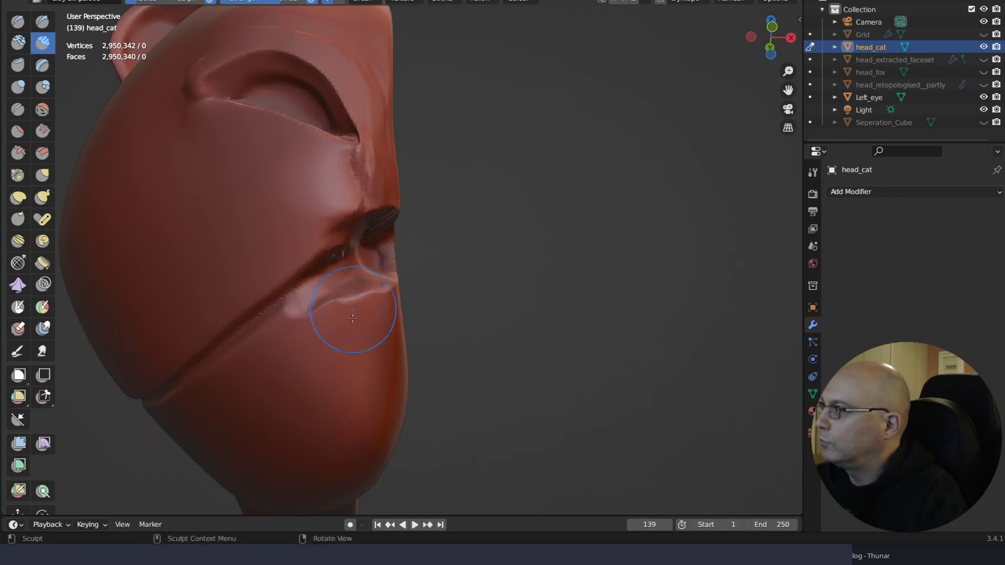
# From the front, carve along the mouth crease and the upper side of the lower lip with Clay Strips
pyautogui.moveTo(353, 317)
pyautogui.mouseDown(button='middle')
pyautogui.moveTo(335, 338)
pyautogui.moveTo(315, 340)
pyautogui.mouseUp(button='middle')
pyautogui.moveTo(248, 305); pyautogui.dragTo(241, 303)
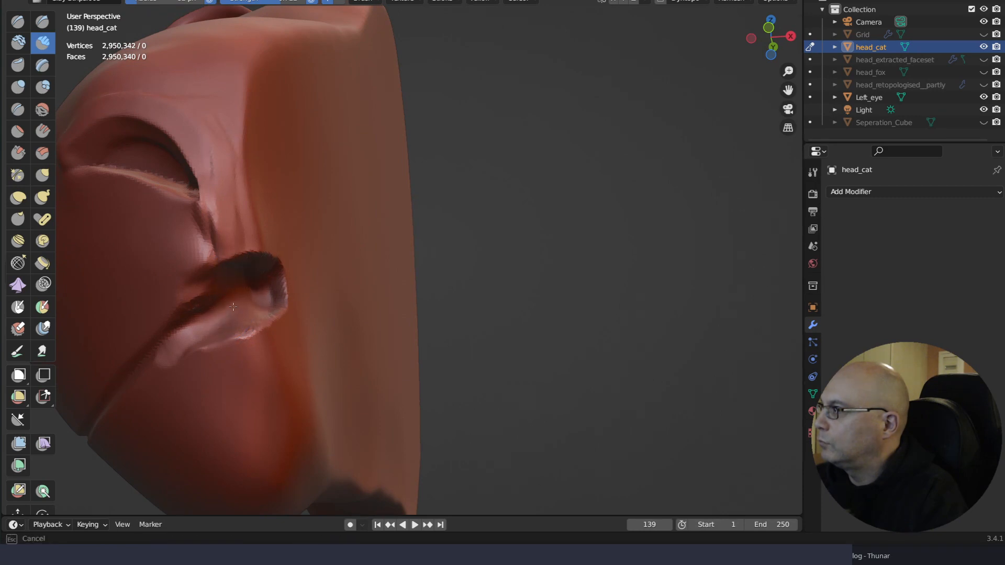
pyautogui.moveTo(214, 329)
pyautogui.mouseDown()
pyautogui.moveTo(202, 355)
pyautogui.moveTo(218, 325)
pyautogui.moveTo(195, 341)
pyautogui.mouseUp()
pyautogui.moveTo(256, 319); pyautogui.dragTo(257, 332)
# Hollow the opening beneath the nose and even out the lower lip's surface towards the midline with Clay Strips
pyautogui.moveTo(354, 321)
pyautogui.mouseDown(button='middle')
pyautogui.moveTo(391, 307)
pyautogui.moveTo(385, 294)
pyautogui.mouseUp(button='middle')
pyautogui.moveTo(338, 230)
pyautogui.mouseDown()
pyautogui.moveTo(361, 203)
pyautogui.moveTo(373, 210)
pyautogui.mouseUp()
pyautogui.moveTo(384, 219); pyautogui.dragTo(362, 248, button='middle')
pyautogui.moveTo(274, 323); pyautogui.dragTo(330, 320)
pyautogui.moveTo(429, 351)
pyautogui.mouseDown(button='right')
pyautogui.moveTo(325, 373)
pyautogui.moveTo(419, 320)
pyautogui.moveTo(433, 335)
pyautogui.mouseUp(button='right')
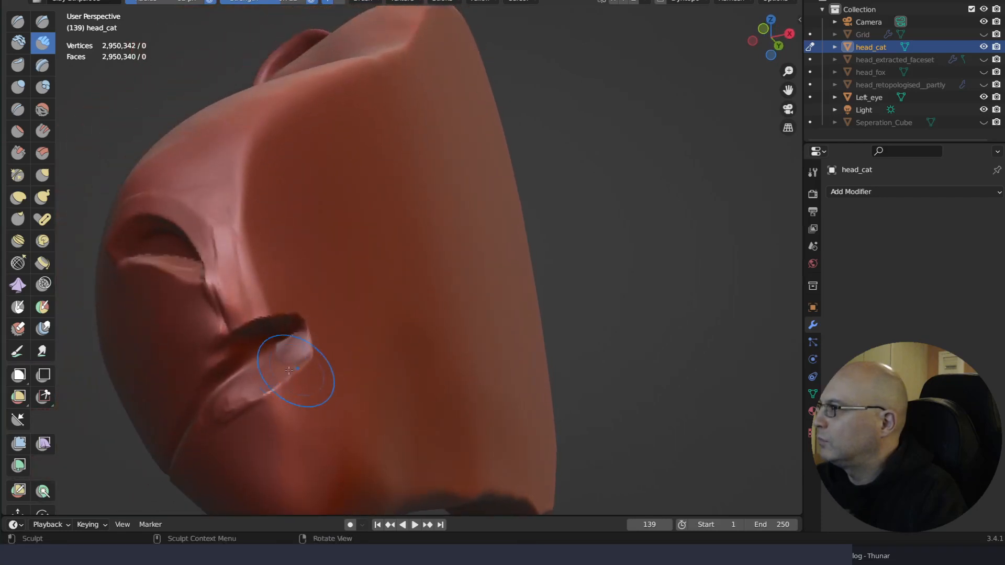
pyautogui.moveTo(264, 382); pyautogui.dragTo(266, 385)
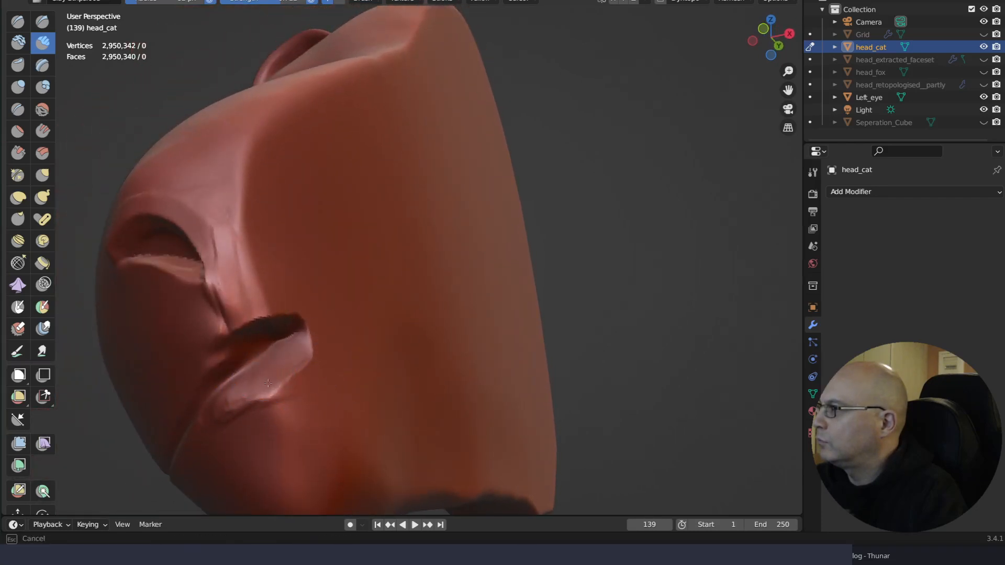
pyautogui.moveTo(267, 369); pyautogui.dragTo(335, 340)
# Deepen the inner end of the mouth opening beside the flat midline face with Clay Strips
pyautogui.moveTo(392, 325)
pyautogui.mouseDown(button='middle')
pyautogui.moveTo(399, 341)
pyautogui.moveTo(390, 339)
pyautogui.mouseUp(button='middle')
pyautogui.moveTo(475, 263)
pyautogui.mouseDown(button='middle')
pyautogui.moveTo(440, 291)
pyautogui.moveTo(451, 285)
pyautogui.mouseUp(button='middle')
pyautogui.moveTo(353, 242); pyautogui.dragTo(369, 252)
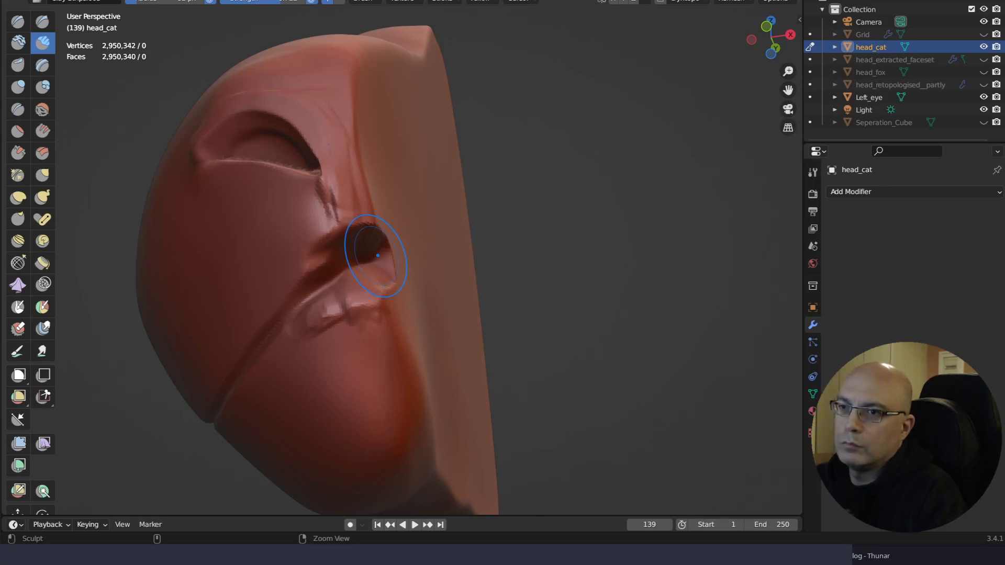
# Remesh the head and save the file
pyautogui.keyDown('ctrl'); pyautogui.moveTo(378, 255); pyautogui.dragTo(384, 267); pyautogui.keyUp('ctrl')
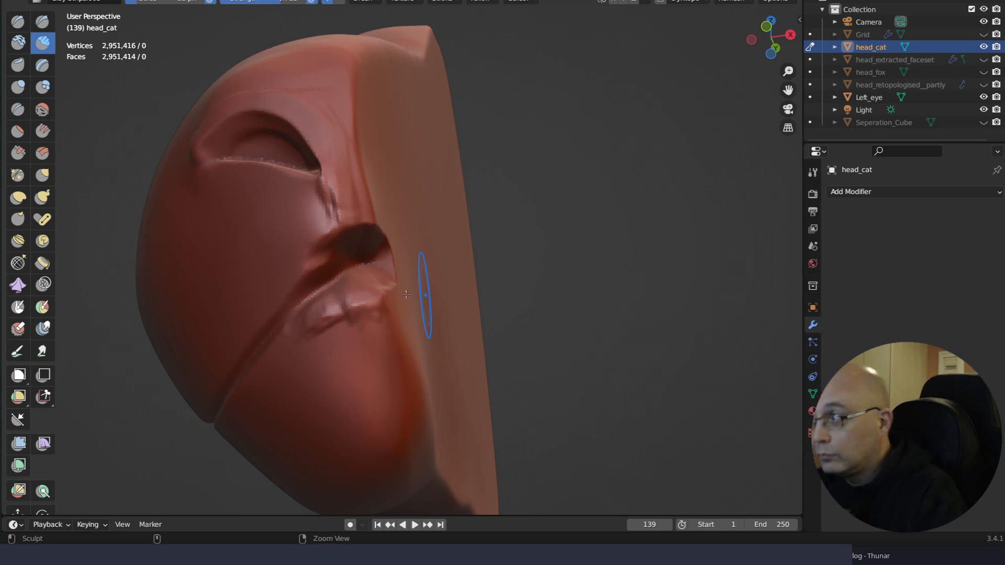
pyautogui.hotkey('ctrl', 's')
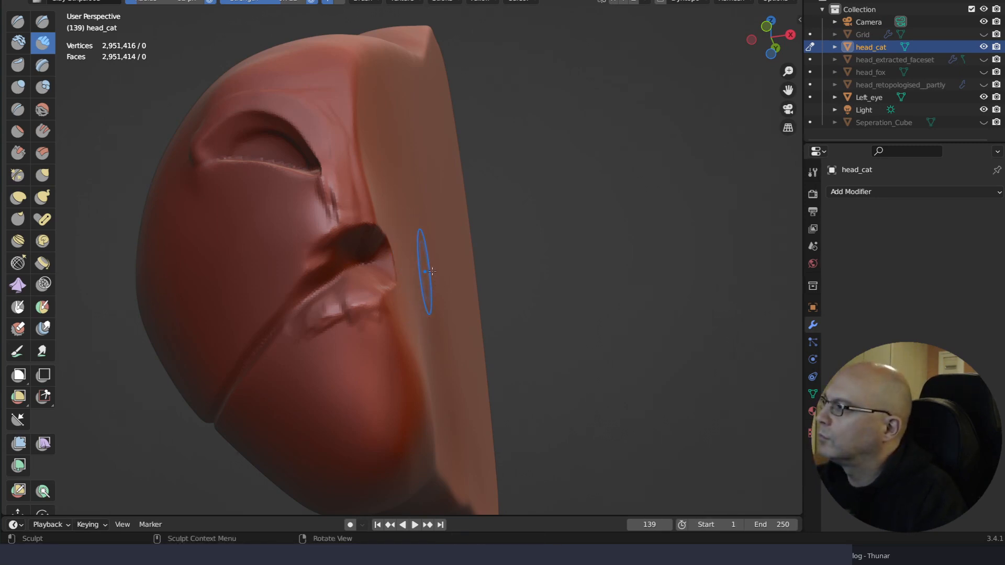
pyautogui.moveTo(431, 271); pyautogui.dragTo(403, 273, button='middle')
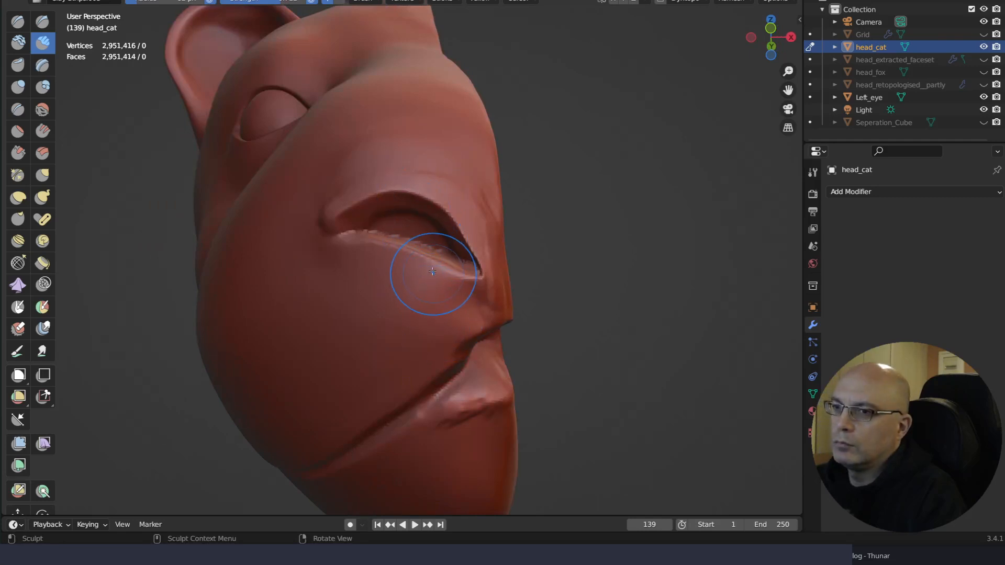
pyautogui.moveTo(437, 309)
pyautogui.mouseDown(button='middle')
pyautogui.moveTo(436, 255)
pyautogui.moveTo(426, 258)
pyautogui.moveTo(422, 345)
pyautogui.mouseUp(button='middle')
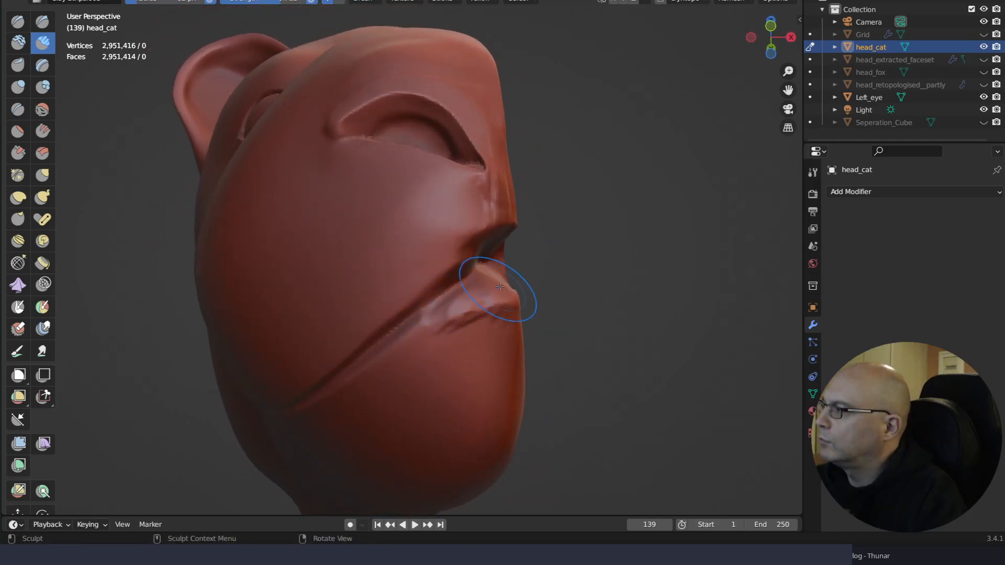
pyautogui.moveTo(498, 291)
pyautogui.mouseDown(button='middle')
pyautogui.moveTo(480, 288)
pyautogui.moveTo(489, 286)
pyautogui.moveTo(480, 273)
pyautogui.mouseUp(button='middle')
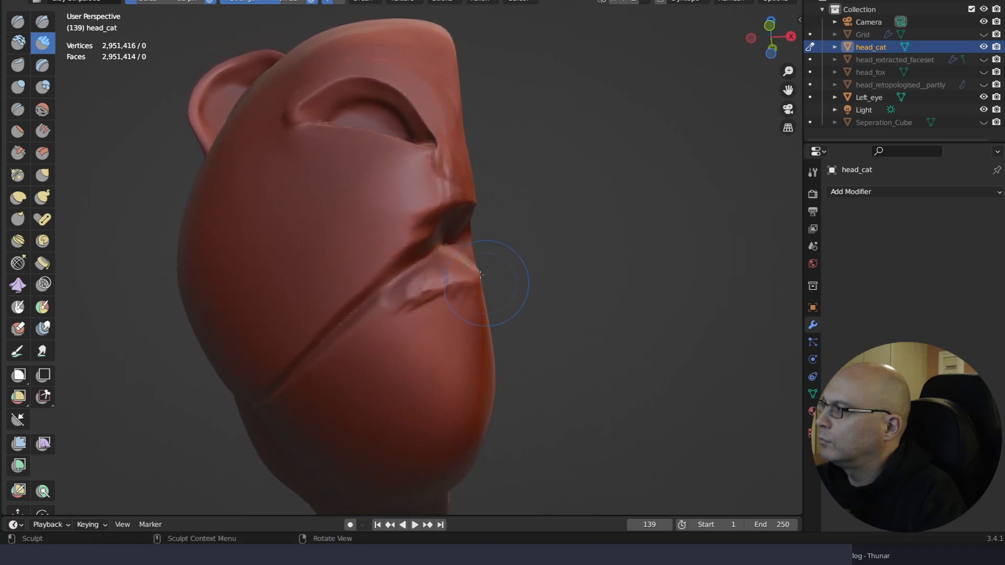
# Build up the inner surface of the mouth opening beneath the nose with Clay Strips, working from below and from the midline side
pyautogui.moveTo(443, 228); pyautogui.dragTo(452, 235)
pyautogui.moveTo(467, 187); pyautogui.dragTo(423, 118, button='middle')
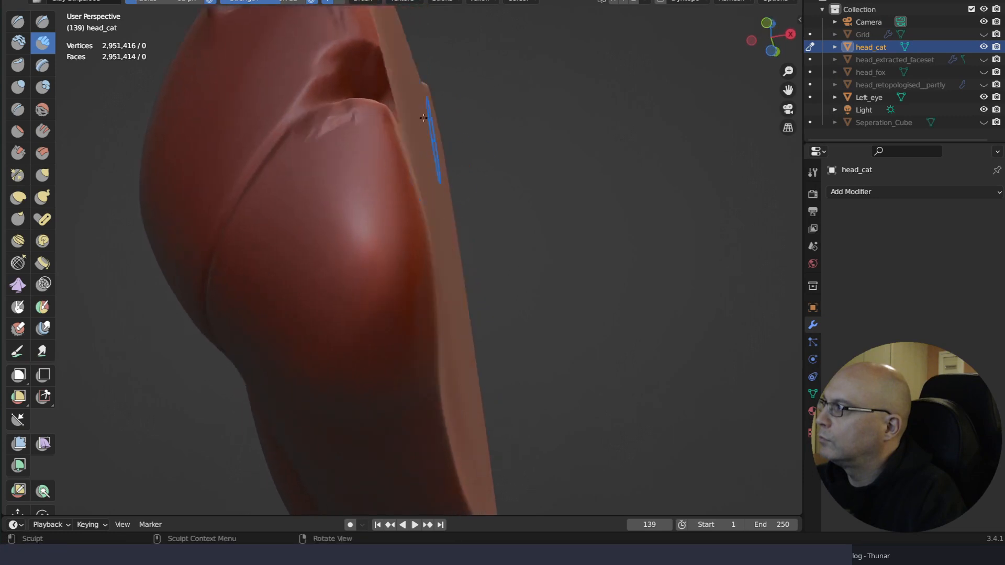
pyautogui.moveTo(351, 57); pyautogui.dragTo(350, 79)
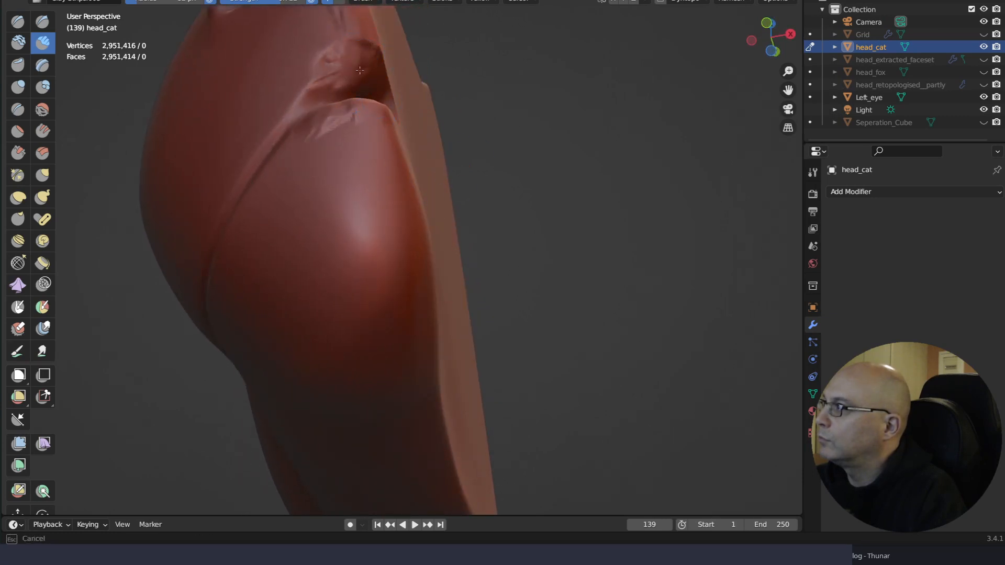
pyautogui.moveTo(324, 78)
pyautogui.mouseDown(button='middle')
pyautogui.moveTo(402, 267)
pyautogui.moveTo(314, 224)
pyautogui.mouseUp(button='middle')
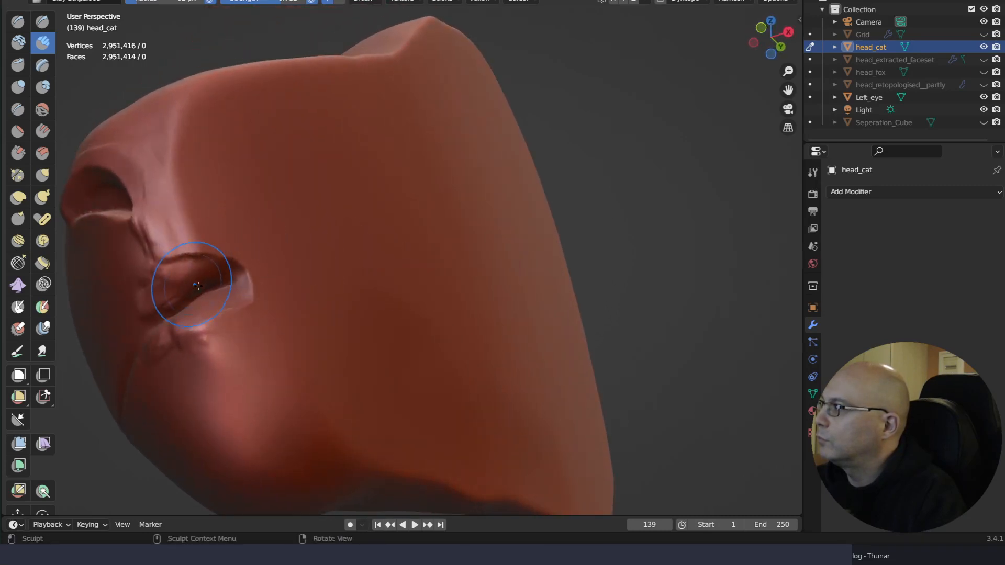
pyautogui.moveTo(177, 285)
pyautogui.mouseDown()
pyautogui.moveTo(201, 285)
pyautogui.moveTo(176, 301)
pyautogui.mouseUp()
pyautogui.moveTo(303, 332); pyautogui.dragTo(372, 346, button='middle')
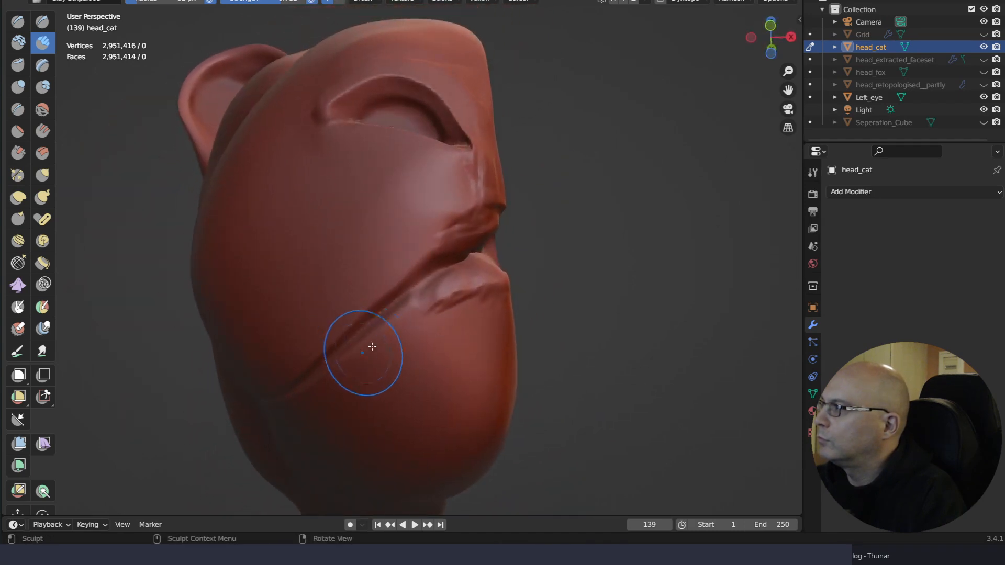
# Even out the lower lip's rough surface and the upper lip's inner end near the midline
pyautogui.moveTo(447, 270)
pyautogui.mouseDown()
pyautogui.moveTo(429, 285)
pyautogui.moveTo(471, 303)
pyautogui.moveTo(453, 235)
pyautogui.moveTo(450, 260)
pyautogui.mouseUp()
pyautogui.moveTo(471, 257)
pyautogui.mouseDown(button='middle')
pyautogui.moveTo(478, 240)
pyautogui.moveTo(319, 289)
pyautogui.mouseUp(button='middle')
pyautogui.moveTo(277, 302)
pyautogui.mouseDown()
pyautogui.moveTo(256, 314)
pyautogui.moveTo(282, 299)
pyautogui.mouseUp()
pyautogui.moveTo(428, 311); pyautogui.dragTo(460, 265, button='middle')
pyautogui.moveTo(470, 229)
pyautogui.mouseDown()
pyautogui.moveTo(510, 193)
pyautogui.moveTo(499, 201)
pyautogui.mouseUp()
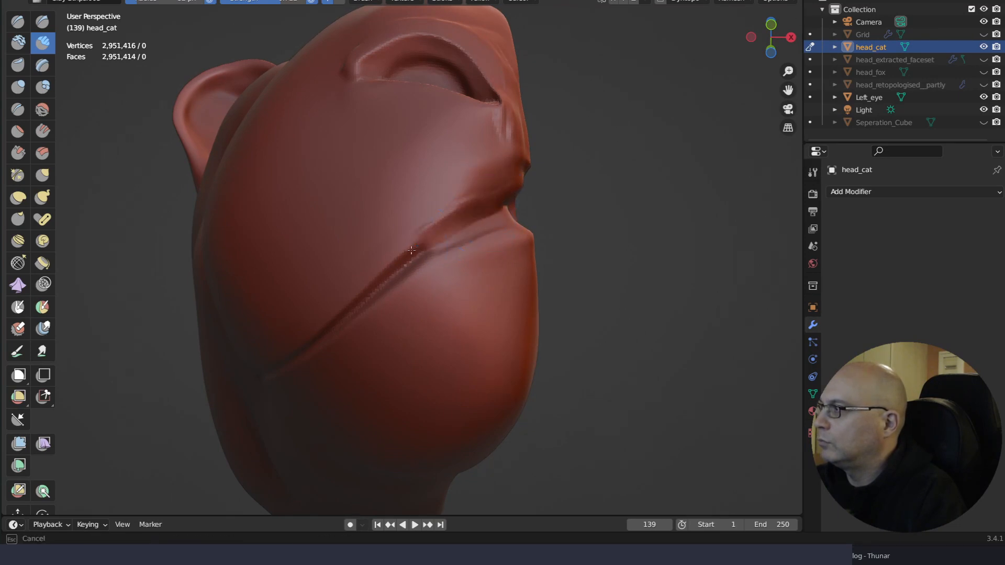
# Reshape the lower lip's edge along the mouth line with Clay Strips and blend it into the chin
pyautogui.moveTo(412, 251)
pyautogui.mouseDown()
pyautogui.moveTo(461, 220)
pyautogui.moveTo(463, 236)
pyautogui.moveTo(377, 297)
pyautogui.moveTo(506, 217)
pyautogui.mouseUp()
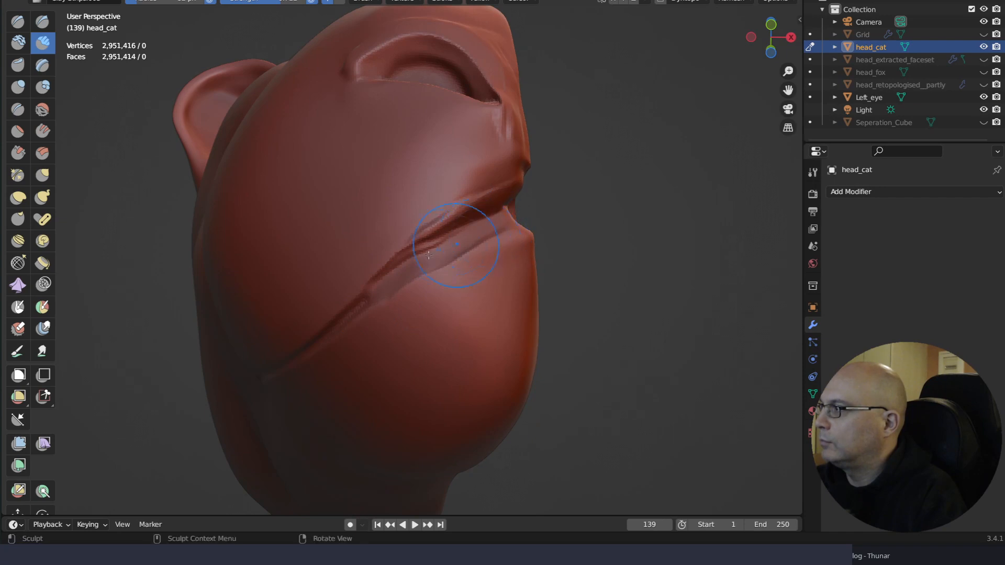
pyautogui.moveTo(351, 349); pyautogui.dragTo(396, 291)
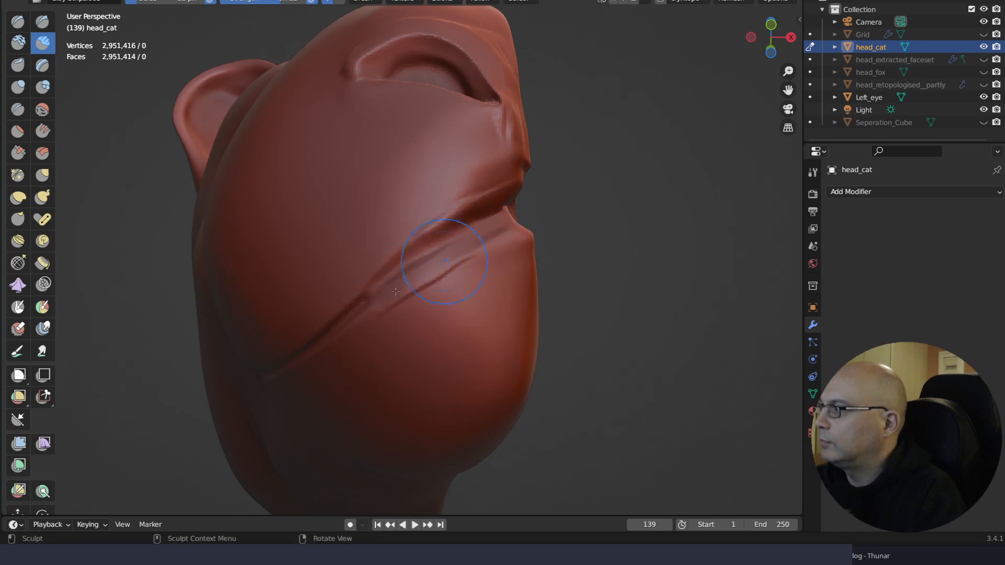
pyautogui.moveTo(478, 244)
pyautogui.mouseDown()
pyautogui.moveTo(440, 270)
pyautogui.moveTo(447, 262)
pyautogui.mouseUp()
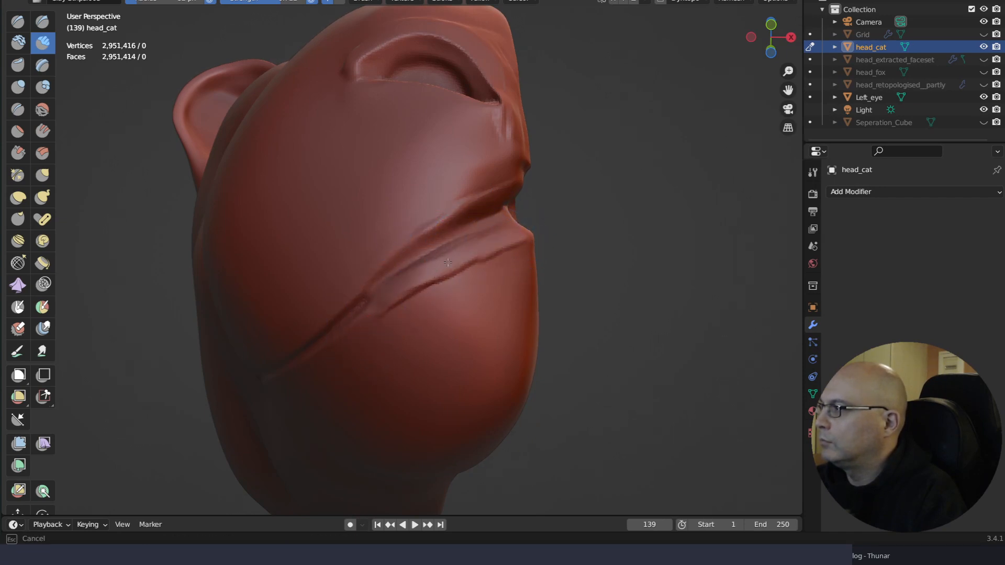
pyautogui.moveTo(395, 292); pyautogui.dragTo(450, 241)
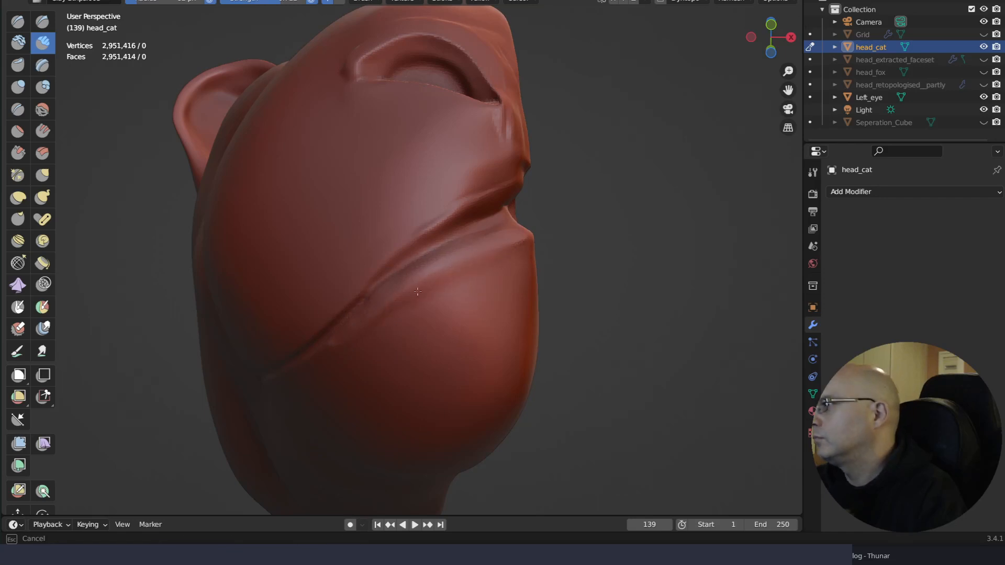
# Build up the upper lip's edge along the mouth crease with Clay Strips and soften the area below the nose at the midline
pyautogui.moveTo(346, 299); pyautogui.dragTo(464, 217)
pyautogui.moveTo(361, 283)
pyautogui.mouseDown()
pyautogui.moveTo(463, 217)
pyautogui.moveTo(456, 226)
pyautogui.mouseUp()
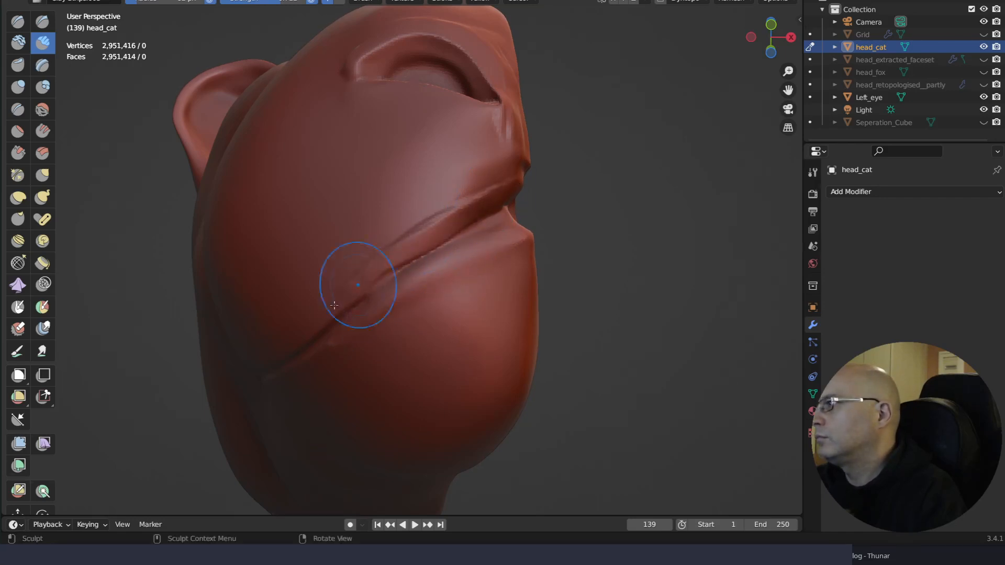
pyautogui.moveTo(338, 302); pyautogui.dragTo(462, 202)
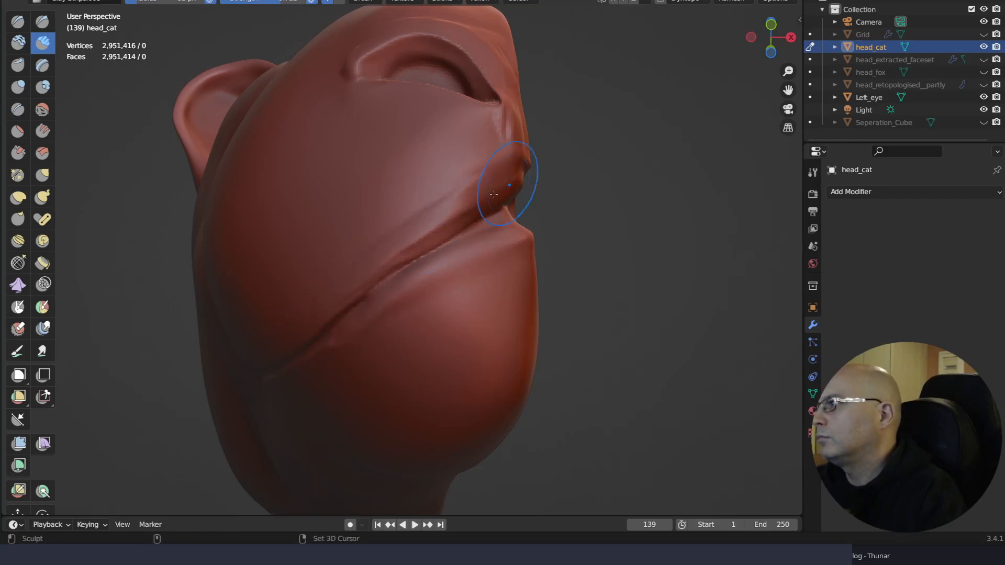
pyautogui.moveTo(444, 315); pyautogui.dragTo(446, 347, button='middle')
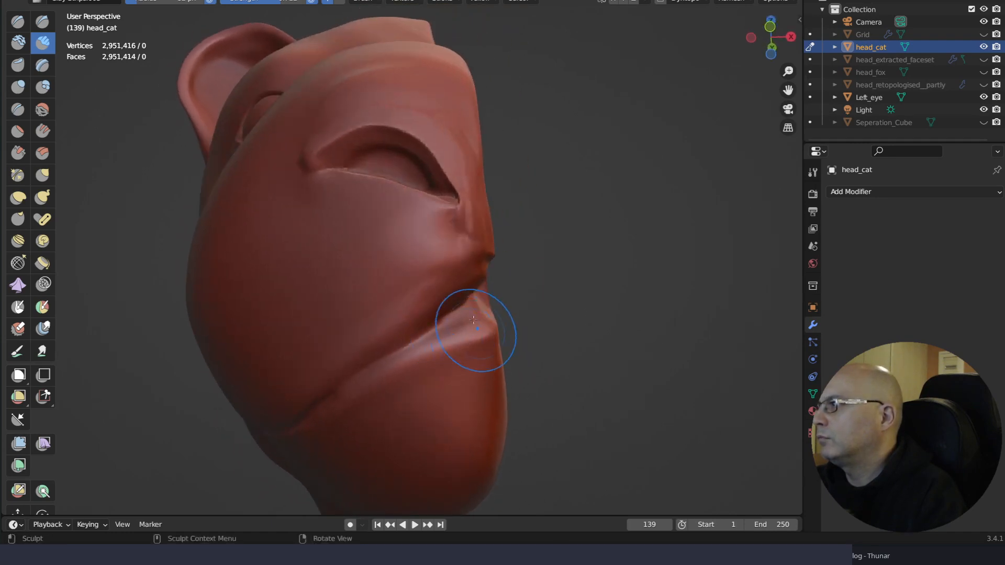
pyautogui.moveTo(484, 242); pyautogui.dragTo(482, 222)
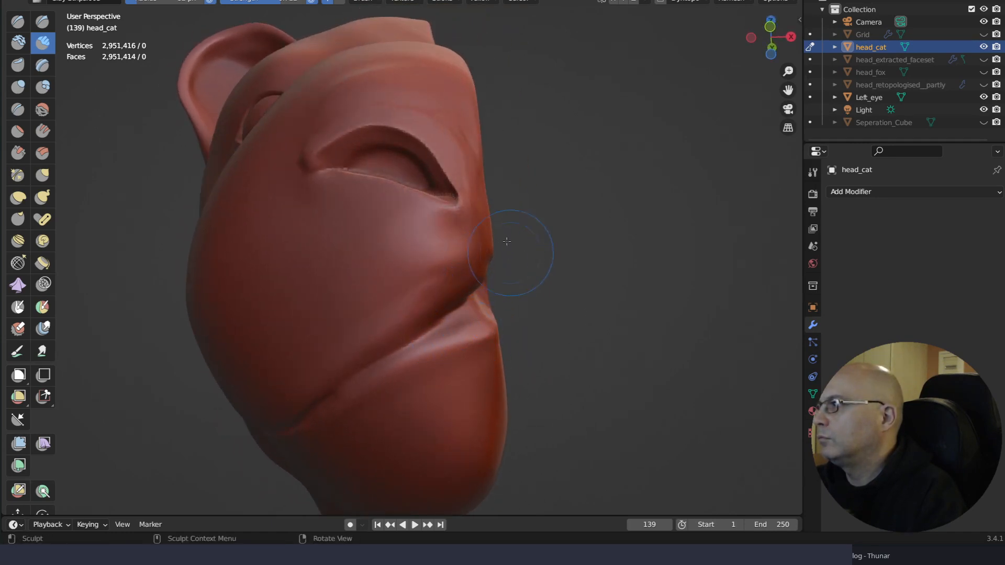
# Add diagonal Clay Strips strokes across the muzzle below the nostril and smooth them into the upper lip
pyautogui.moveTo(506, 241); pyautogui.dragTo(527, 288, button='middle')
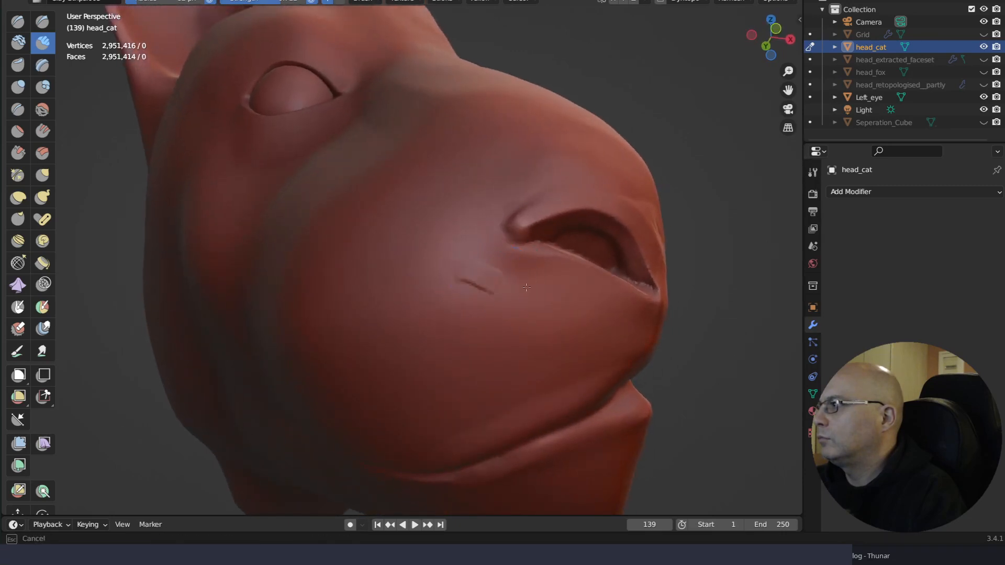
pyautogui.moveTo(526, 288); pyautogui.dragTo(607, 327)
pyautogui.moveTo(473, 275); pyautogui.dragTo(609, 326)
pyautogui.moveTo(471, 257); pyautogui.dragTo(606, 315)
pyautogui.moveTo(490, 251); pyautogui.dragTo(617, 307)
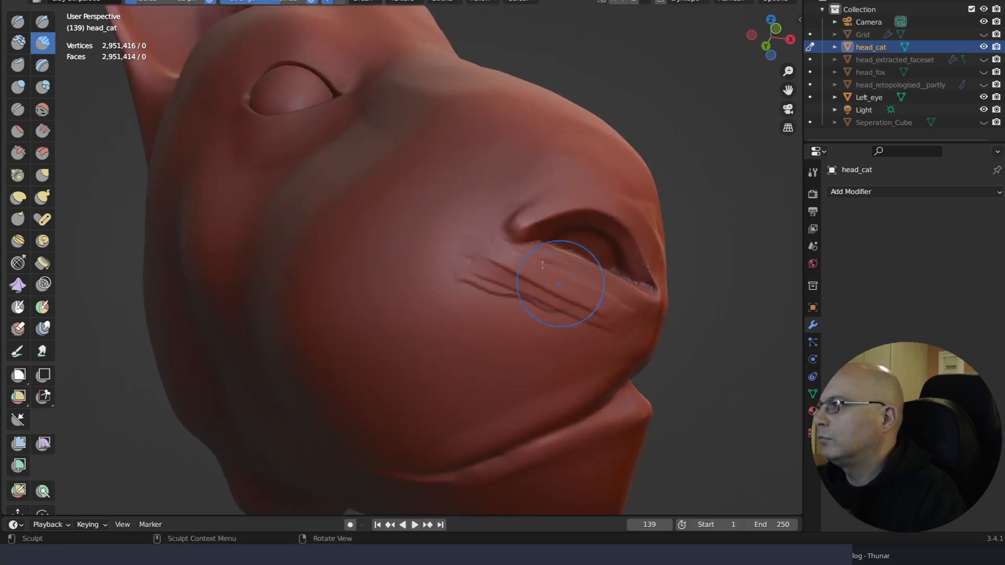
pyautogui.moveTo(555, 281); pyautogui.dragTo(627, 318)
pyautogui.moveTo(479, 267)
pyautogui.mouseDown()
pyautogui.moveTo(600, 324)
pyautogui.moveTo(582, 346)
pyautogui.mouseUp()
pyautogui.moveTo(463, 296); pyautogui.dragTo(588, 363)
pyautogui.moveTo(454, 312); pyautogui.dragTo(552, 375)
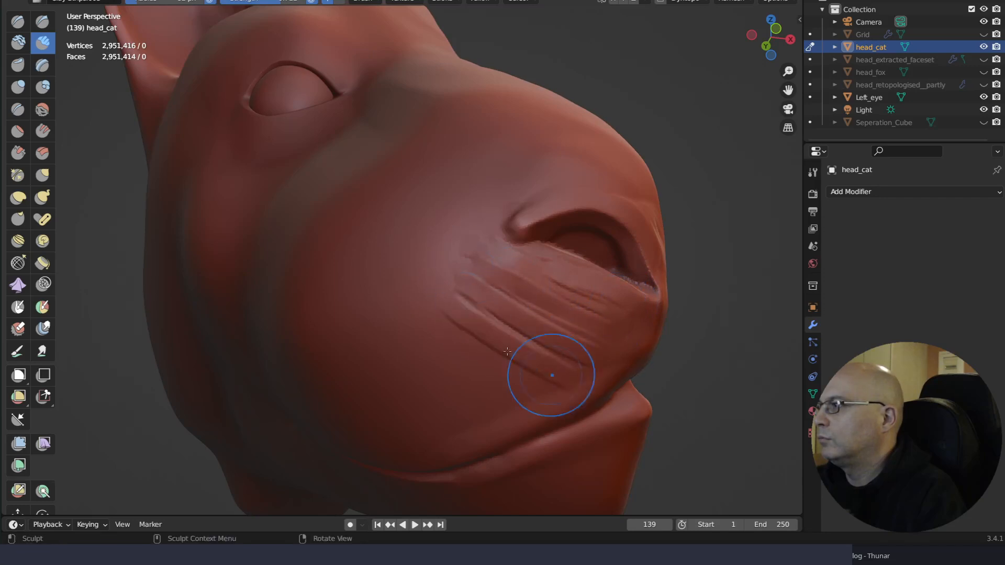
pyautogui.moveTo(446, 334); pyautogui.dragTo(516, 388)
pyautogui.keyDown('shift'); pyautogui.moveTo(498, 348); pyautogui.dragTo(450, 293); pyautogui.keyUp('shift')
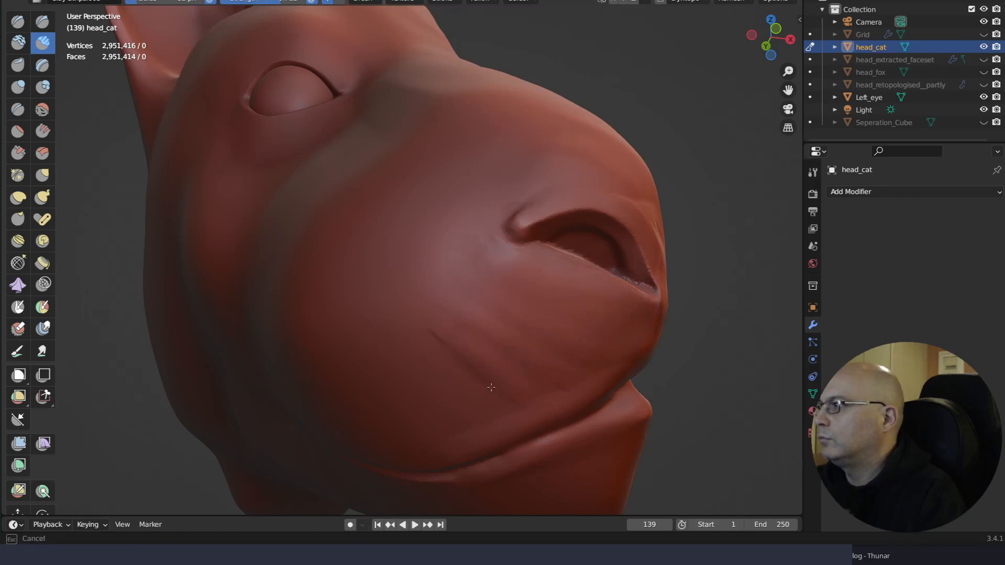
# From the front, build up the nostril's upper rim with Clay Strips from its outer corner to the midline
pyautogui.moveTo(471, 292); pyautogui.dragTo(439, 339, button='middle')
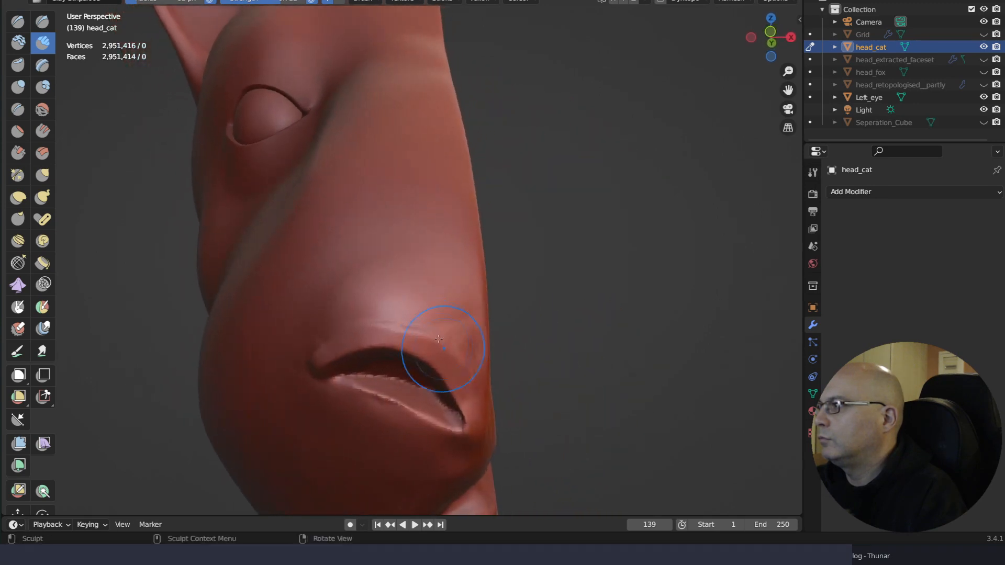
pyautogui.moveTo(402, 343); pyautogui.dragTo(453, 360)
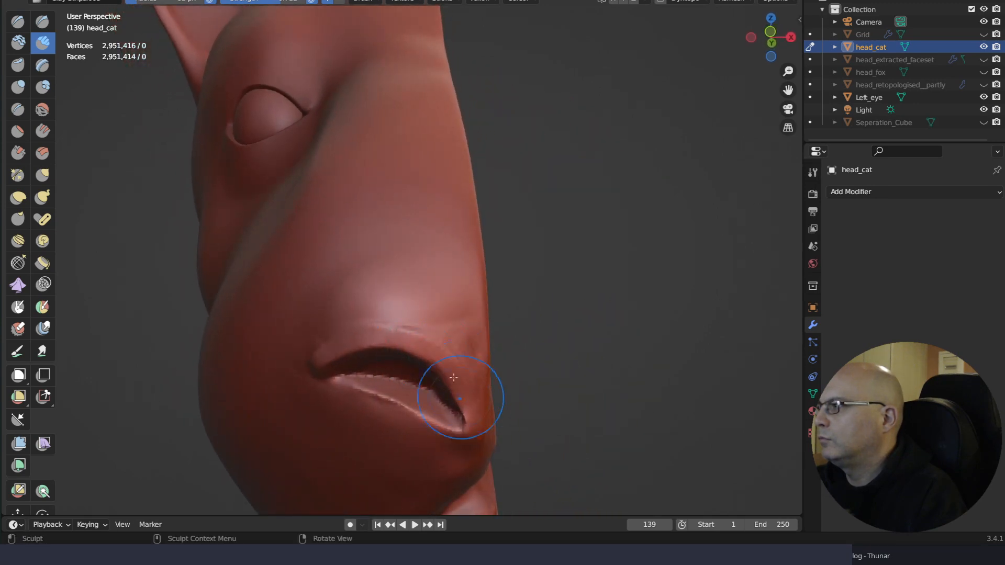
pyautogui.moveTo(471, 416)
pyautogui.mouseDown()
pyautogui.moveTo(427, 349)
pyautogui.moveTo(403, 337)
pyautogui.mouseUp()
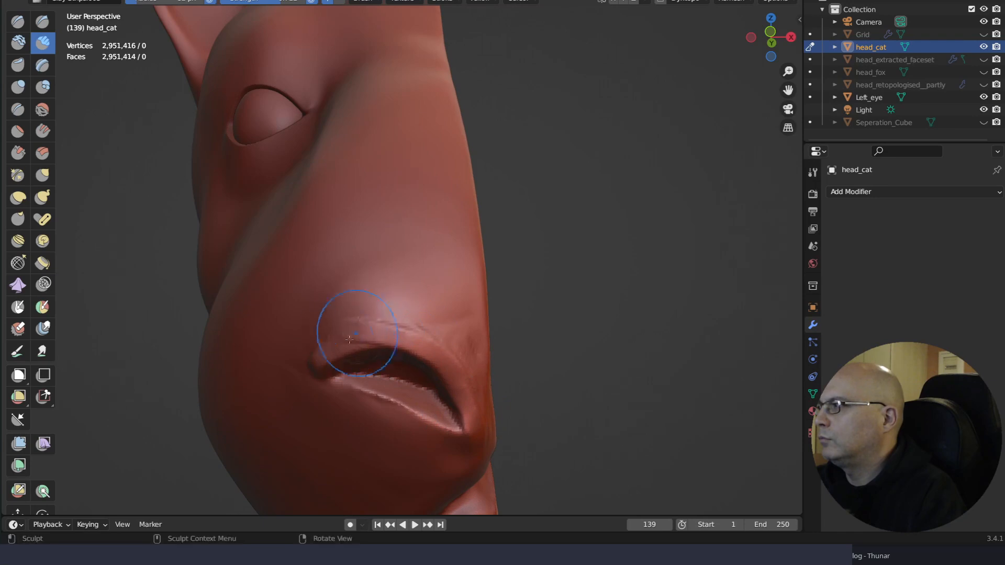
pyautogui.moveTo(329, 348)
pyautogui.mouseDown()
pyautogui.moveTo(398, 335)
pyautogui.moveTo(469, 353)
pyautogui.moveTo(444, 350)
pyautogui.mouseUp()
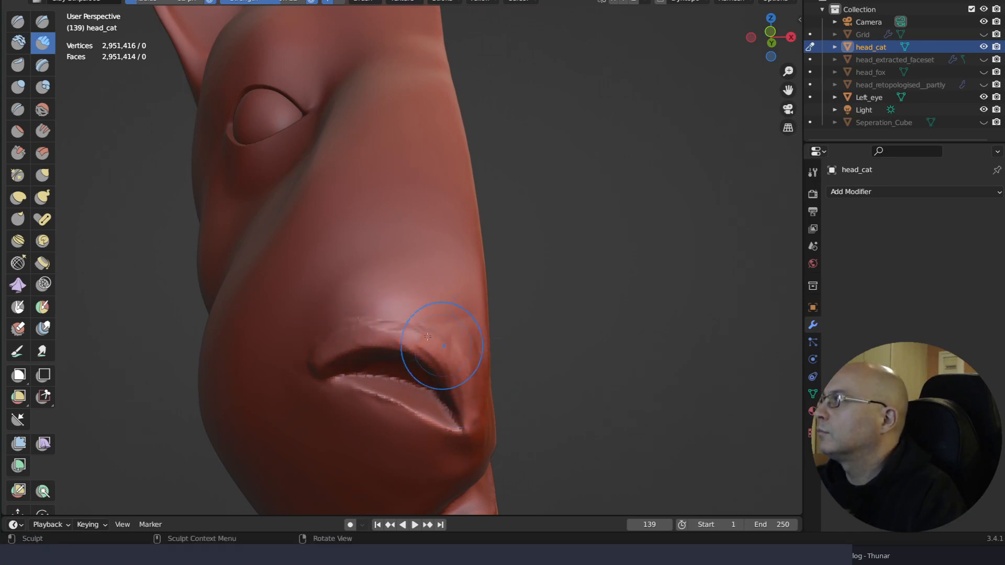
pyautogui.moveTo(369, 317)
pyautogui.mouseDown()
pyautogui.moveTo(430, 328)
pyautogui.moveTo(380, 349)
pyautogui.moveTo(325, 346)
pyautogui.moveTo(370, 337)
pyautogui.mouseUp()
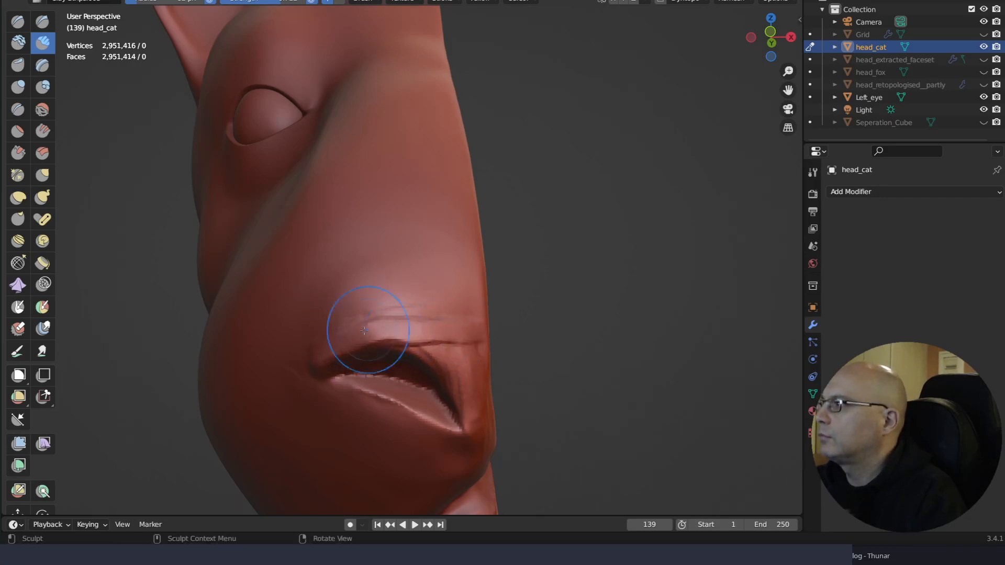
pyautogui.moveTo(444, 341)
pyautogui.mouseDown()
pyautogui.moveTo(458, 362)
pyautogui.moveTo(458, 345)
pyautogui.mouseUp()
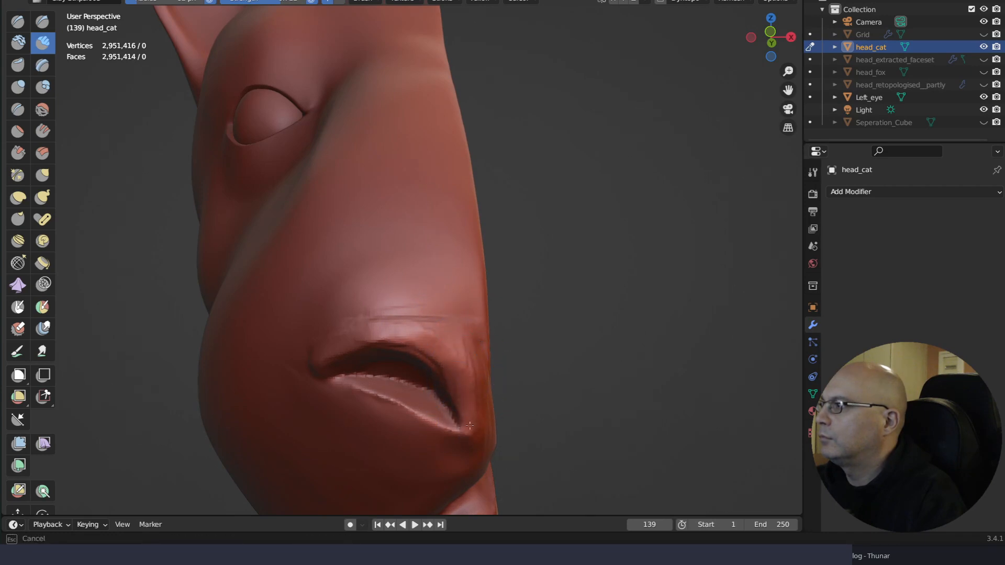
# Define the crease above the nostril wing and shape the rim's inner side and outer corner with Clay Strips
pyautogui.moveTo(484, 340)
pyautogui.mouseDown(button='middle')
pyautogui.moveTo(570, 314)
pyautogui.moveTo(485, 257)
pyautogui.mouseUp(button='middle')
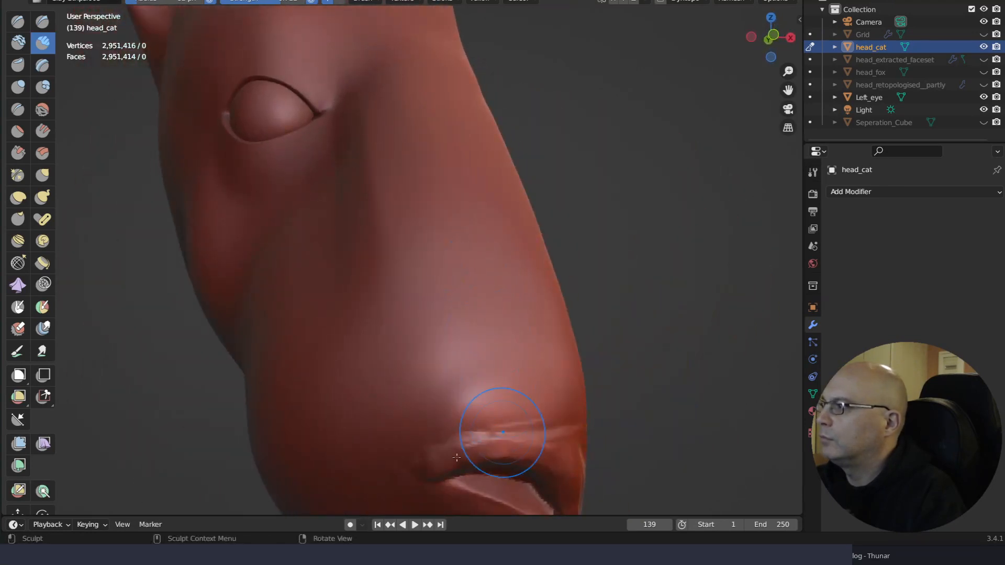
pyautogui.moveTo(426, 454); pyautogui.dragTo(535, 452)
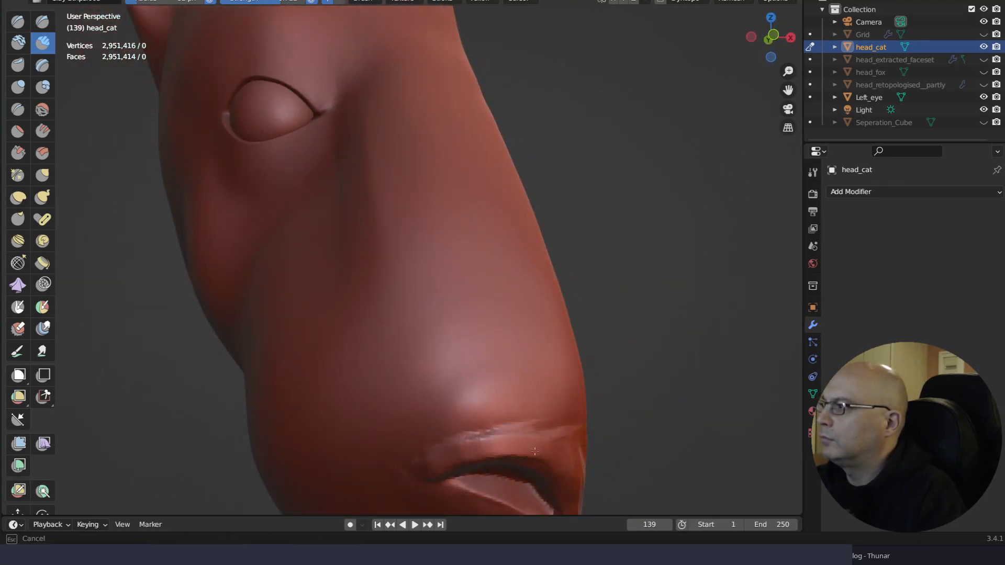
pyautogui.moveTo(566, 470); pyautogui.dragTo(533, 320, button='middle')
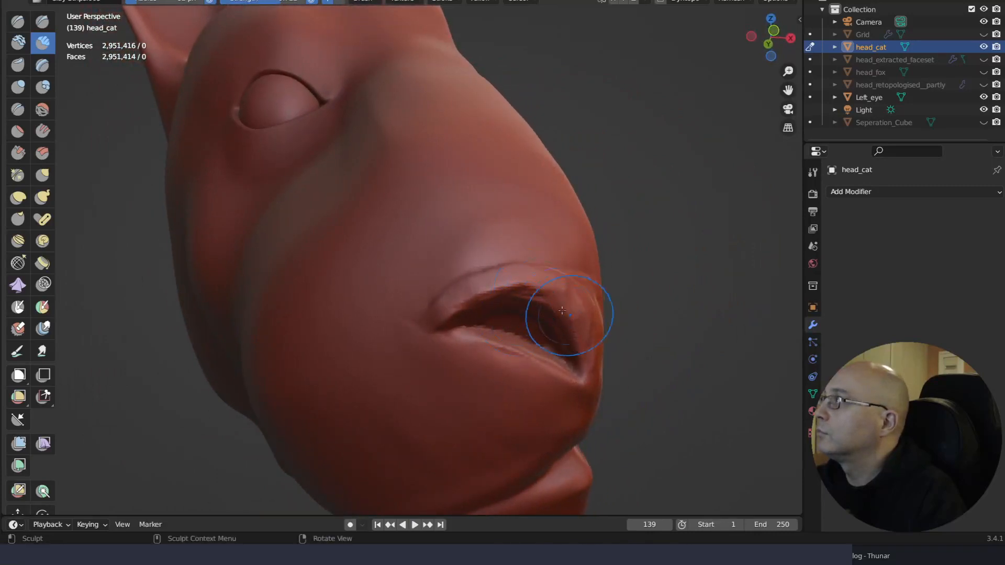
pyautogui.moveTo(557, 324); pyautogui.dragTo(565, 342)
pyautogui.moveTo(549, 347)
pyautogui.mouseDown(button='middle')
pyautogui.moveTo(531, 306)
pyautogui.moveTo(510, 318)
pyautogui.mouseUp(button='middle')
pyautogui.moveTo(454, 337); pyautogui.dragTo(542, 288, button='middle')
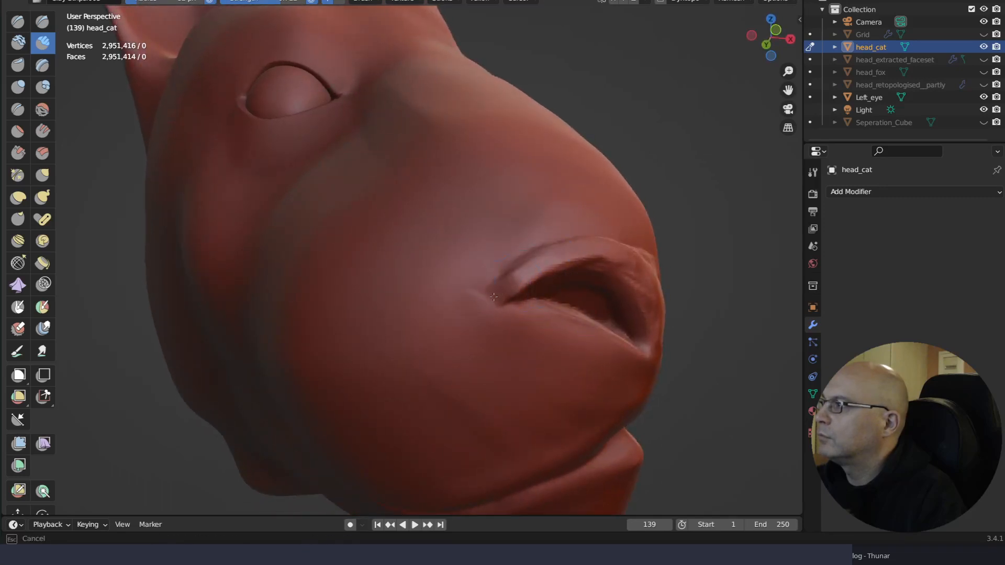
pyautogui.moveTo(552, 260); pyautogui.dragTo(573, 257)
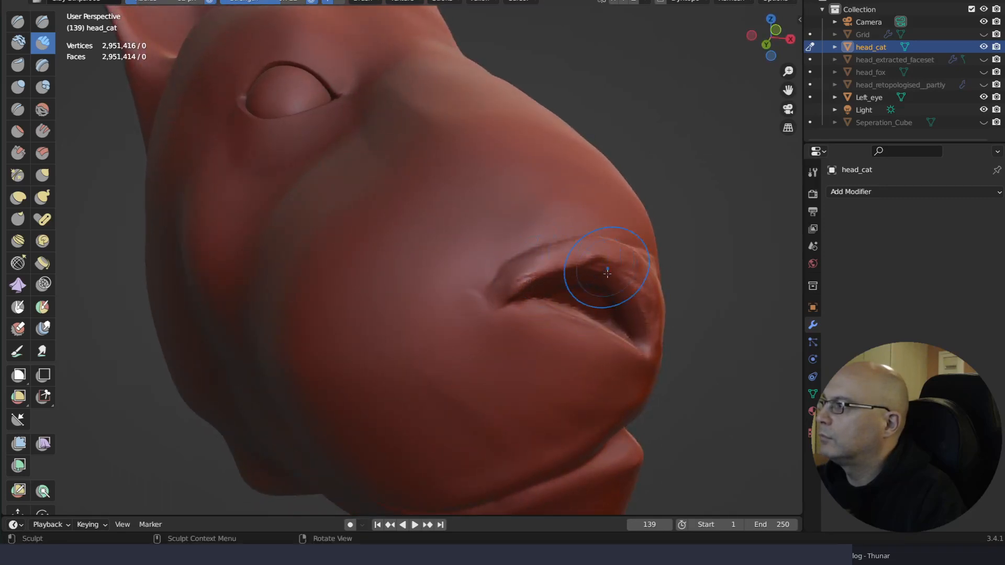
# Thicken and even out the nostril's upper rim from the front with Clay Strips, rounding it towards the midline
pyautogui.moveTo(526, 297)
pyautogui.mouseDown(button='middle')
pyautogui.moveTo(509, 305)
pyautogui.moveTo(536, 395)
pyautogui.moveTo(535, 445)
pyautogui.moveTo(535, 269)
pyautogui.moveTo(509, 289)
pyautogui.moveTo(520, 330)
pyautogui.moveTo(512, 343)
pyautogui.mouseUp(button='middle')
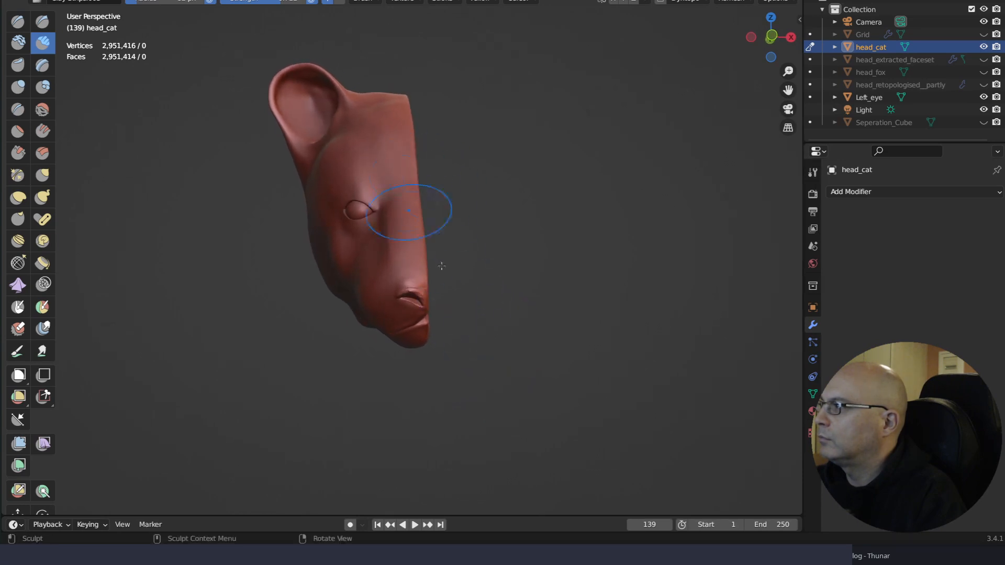
pyautogui.keyDown('ctrl'); pyautogui.moveTo(489, 352); pyautogui.dragTo(485, 246, button='middle'); pyautogui.keyUp('ctrl')
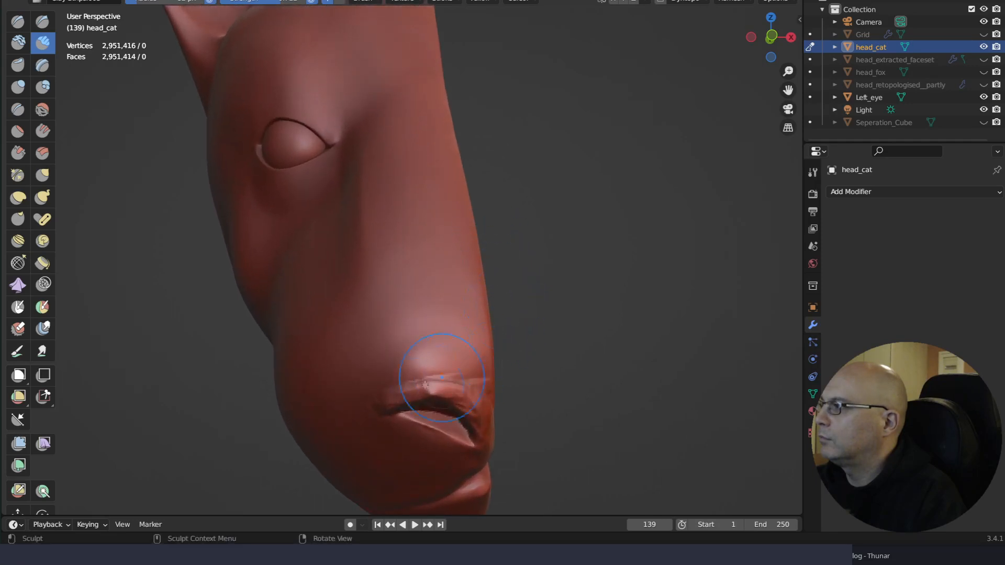
pyautogui.moveTo(398, 399); pyautogui.dragTo(444, 386)
pyautogui.moveTo(406, 400)
pyautogui.mouseDown()
pyautogui.moveTo(471, 406)
pyautogui.moveTo(467, 394)
pyautogui.moveTo(479, 408)
pyautogui.mouseUp()
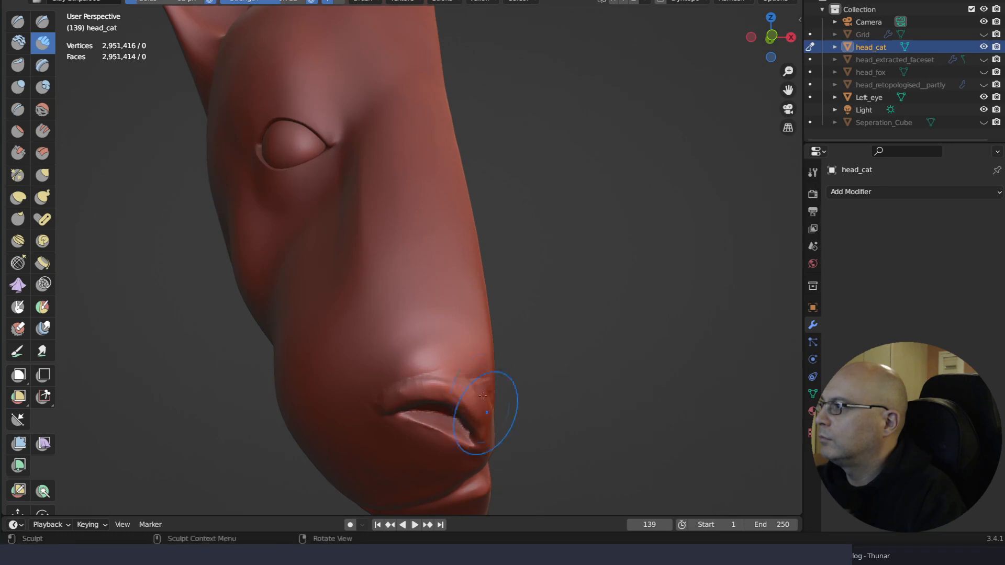
pyautogui.moveTo(381, 385)
pyautogui.mouseDown()
pyautogui.moveTo(461, 397)
pyautogui.moveTo(476, 428)
pyautogui.mouseUp()
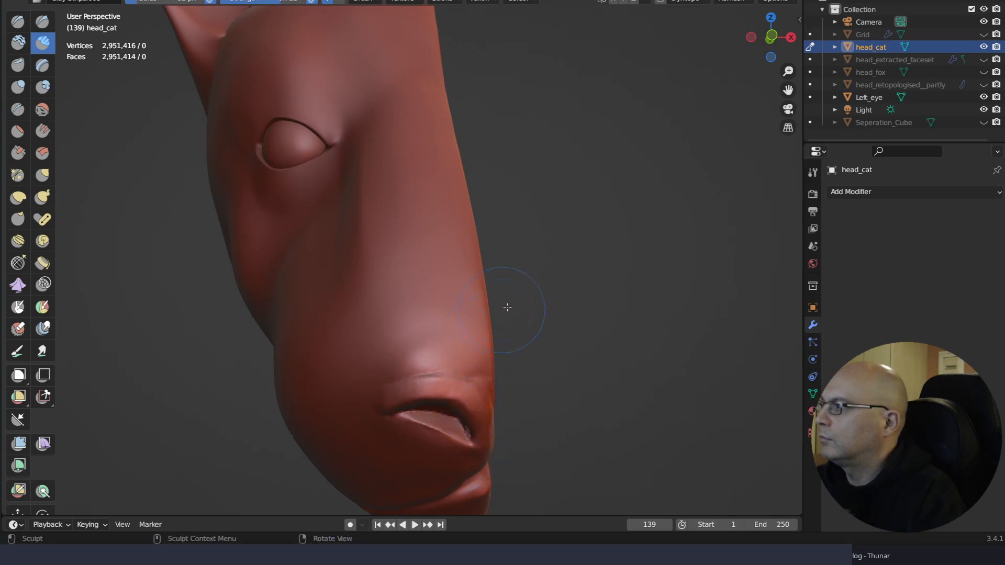
# Flatten the nose tip and the nostril's upper rim with the Scrape brush
pyautogui.moveTo(508, 307)
pyautogui.mouseDown(button='middle')
pyautogui.moveTo(508, 288)
pyautogui.moveTo(512, 323)
pyautogui.moveTo(471, 353)
pyautogui.moveTo(498, 341)
pyautogui.moveTo(526, 293)
pyautogui.moveTo(499, 306)
pyautogui.moveTo(512, 308)
pyautogui.moveTo(508, 274)
pyautogui.mouseUp(button='middle')
pyautogui.moveTo(502, 328)
pyautogui.mouseDown(button='middle')
pyautogui.moveTo(523, 336)
pyautogui.moveTo(511, 327)
pyautogui.mouseUp(button='middle')
pyautogui.press('q')
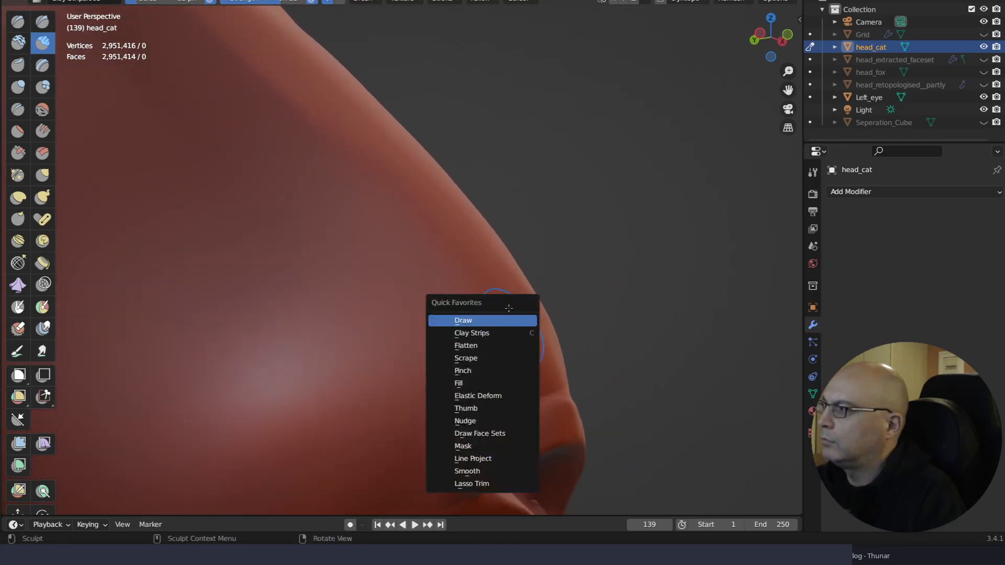
pyautogui.click(502, 359)
pyautogui.moveTo(473, 422); pyautogui.dragTo(559, 388)
pyautogui.moveTo(560, 389)
pyautogui.mouseDown(button='middle')
pyautogui.moveTo(544, 305)
pyautogui.moveTo(532, 361)
pyautogui.moveTo(586, 344)
pyautogui.moveTo(588, 353)
pyautogui.moveTo(549, 365)
pyautogui.moveTo(623, 373)
pyautogui.moveTo(443, 286)
pyautogui.mouseUp(button='middle')
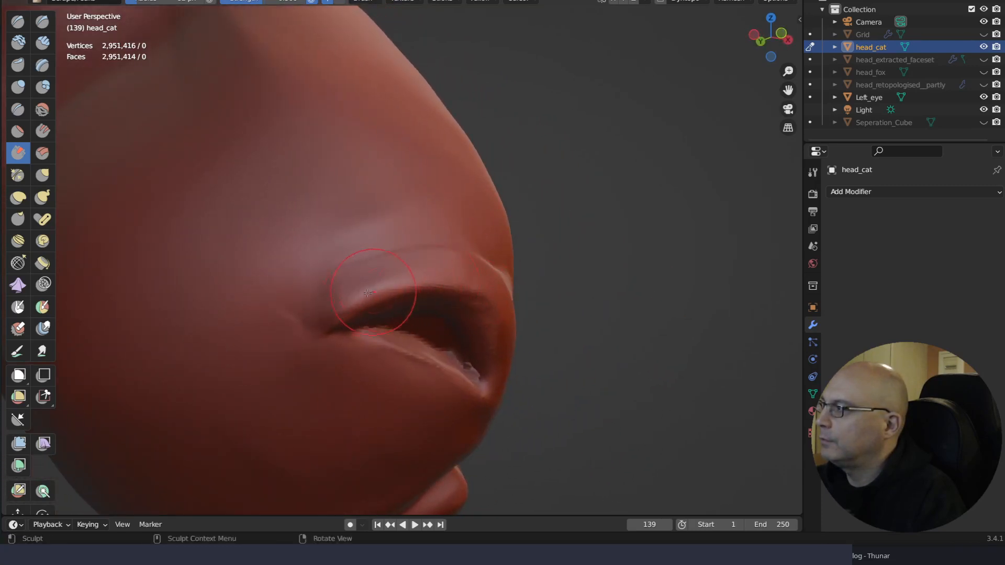
pyautogui.moveTo(367, 293); pyautogui.dragTo(419, 273)
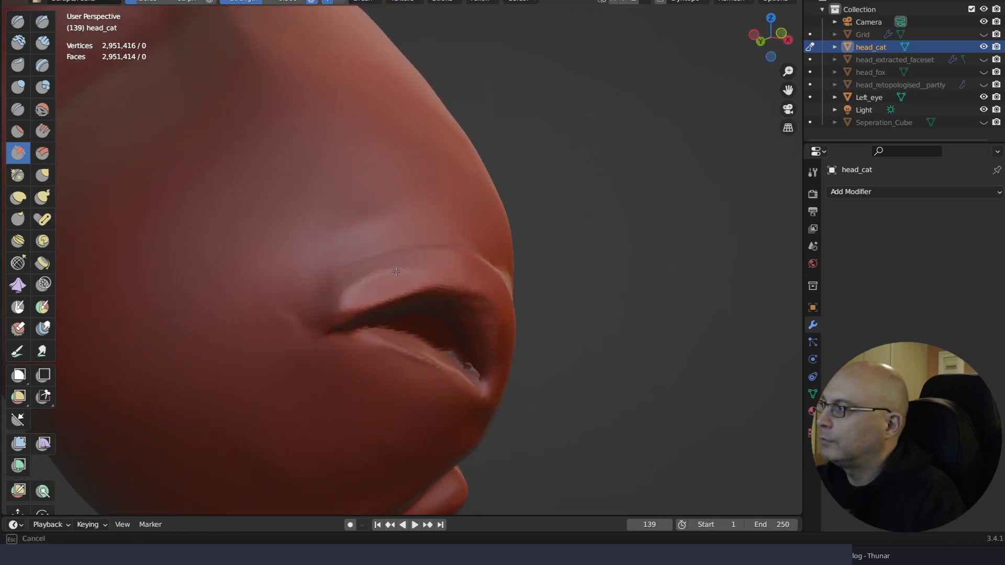
# Flatten the upper rim of the nostril and its outer corner with the Scrape brush
pyautogui.moveTo(361, 286)
pyautogui.mouseDown()
pyautogui.moveTo(427, 276)
pyautogui.moveTo(486, 288)
pyautogui.moveTo(473, 303)
pyautogui.mouseUp()
pyautogui.moveTo(472, 302); pyautogui.dragTo(429, 283, button='right')
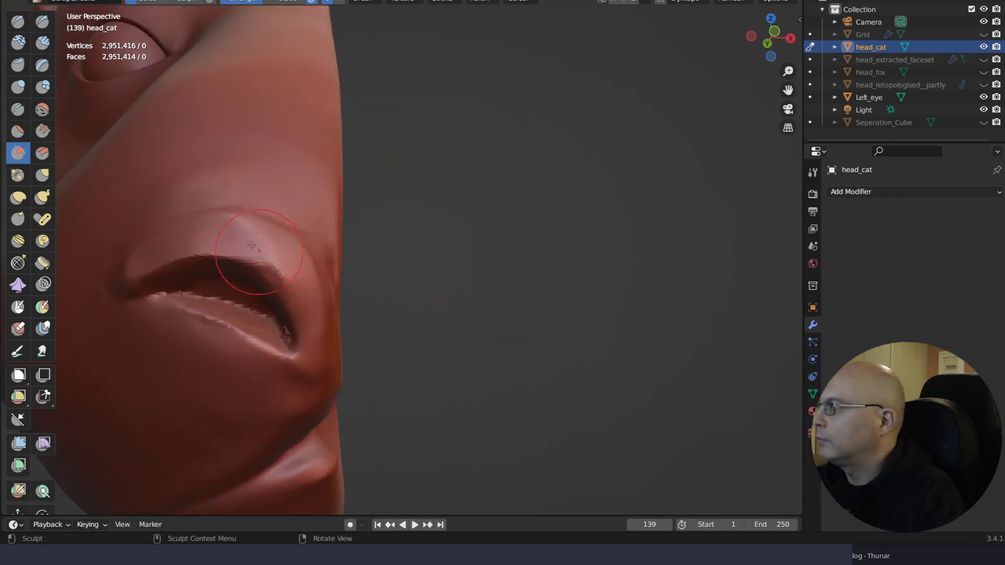
pyautogui.moveTo(232, 233); pyautogui.dragTo(276, 255)
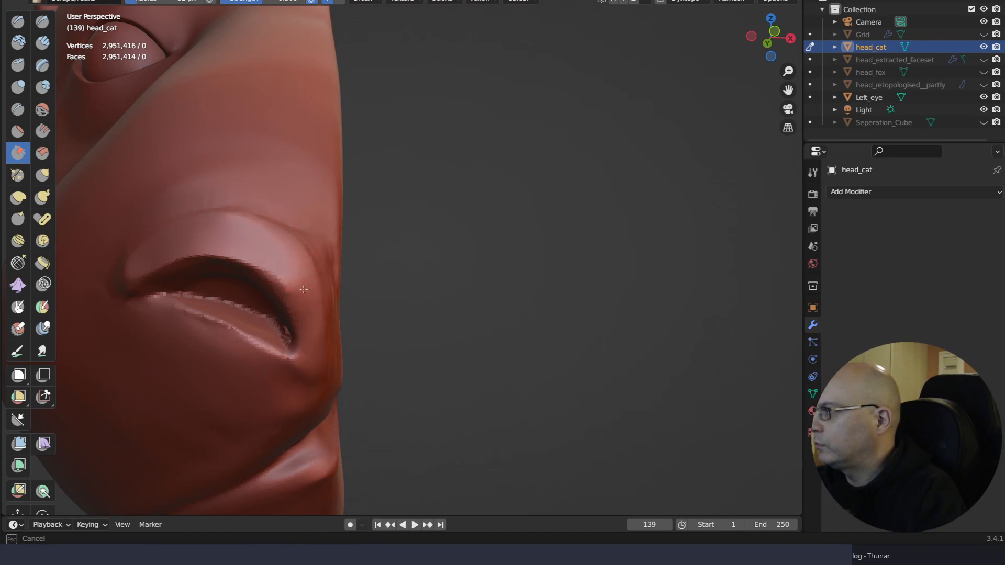
pyautogui.moveTo(314, 320); pyautogui.dragTo(315, 321)
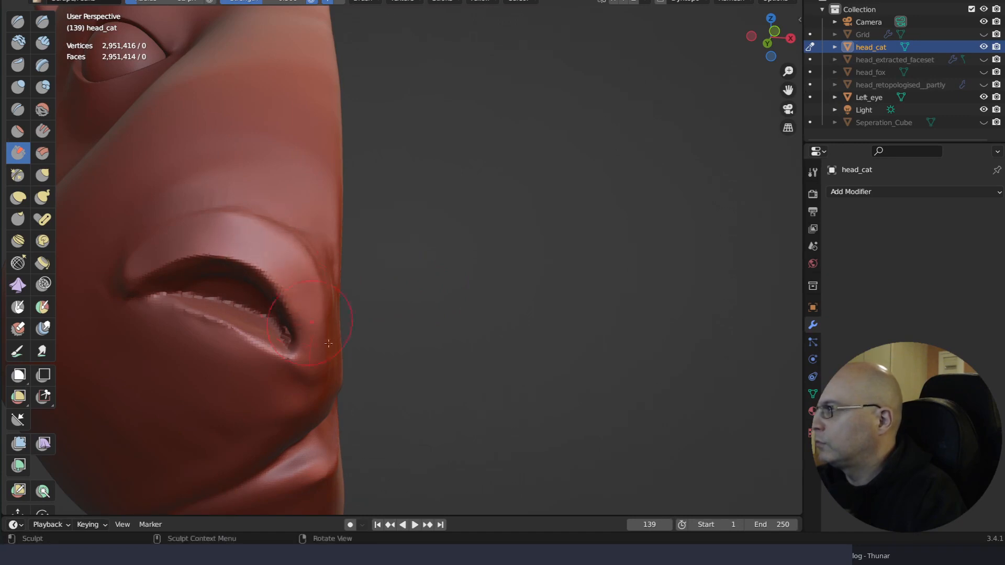
# Scrape the surface of the snout just above the nostril, from the centre edge outward
pyautogui.moveTo(315, 320); pyautogui.dragTo(411, 327, button='middle')
pyautogui.moveTo(411, 327)
pyautogui.mouseDown(button='right')
pyautogui.moveTo(429, 372)
pyautogui.moveTo(410, 393)
pyautogui.mouseUp(button='right')
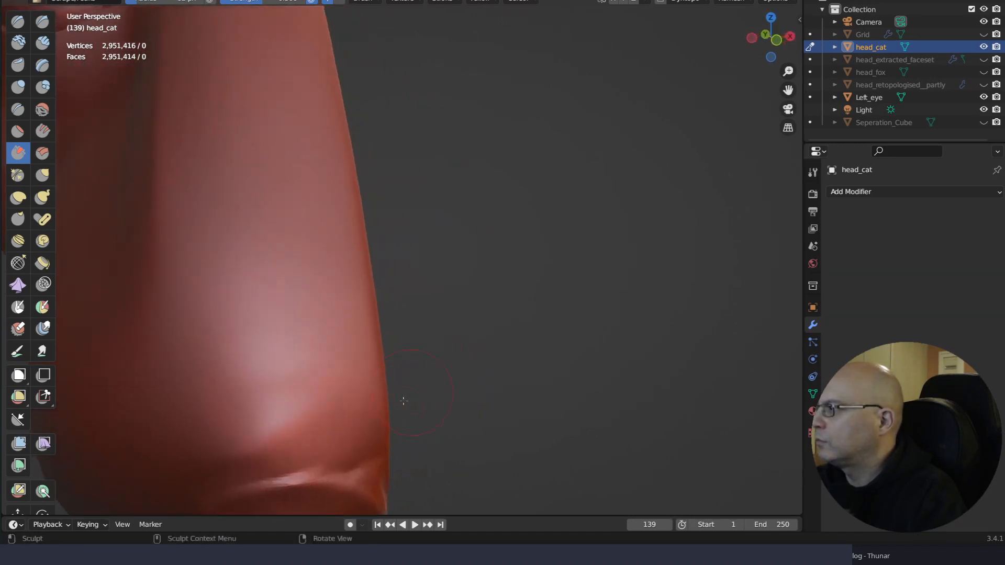
pyautogui.moveTo(334, 477)
pyautogui.mouseDown()
pyautogui.moveTo(293, 460)
pyautogui.moveTo(266, 468)
pyautogui.moveTo(288, 471)
pyautogui.mouseUp()
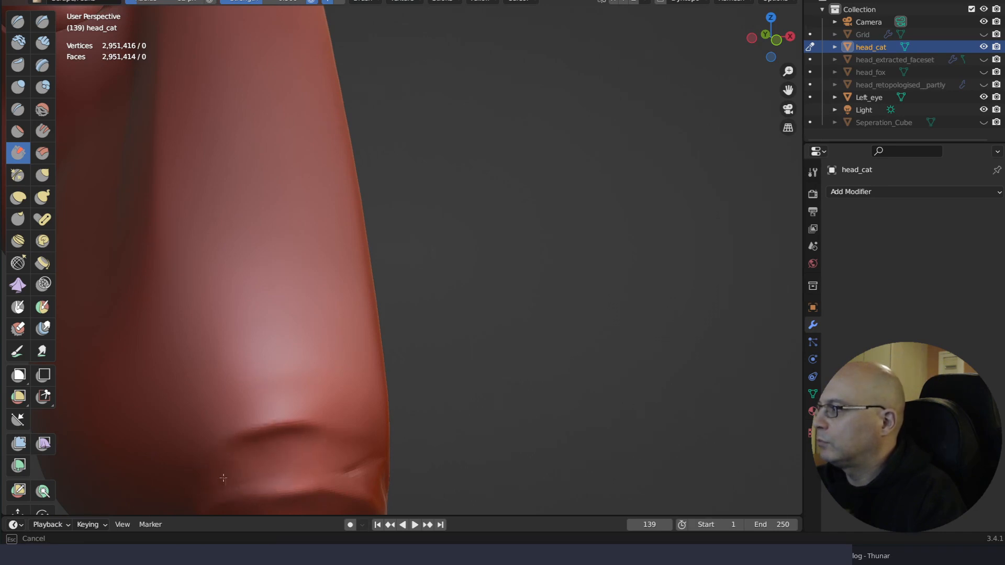
pyautogui.moveTo(222, 478); pyautogui.dragTo(216, 485)
# Scrape the fold between the nostril rim and the crease above it, working toward both ends of the nostril
pyautogui.moveTo(220, 482)
pyautogui.mouseDown(button='middle')
pyautogui.moveTo(392, 374)
pyautogui.moveTo(552, 310)
pyautogui.mouseUp(button='middle')
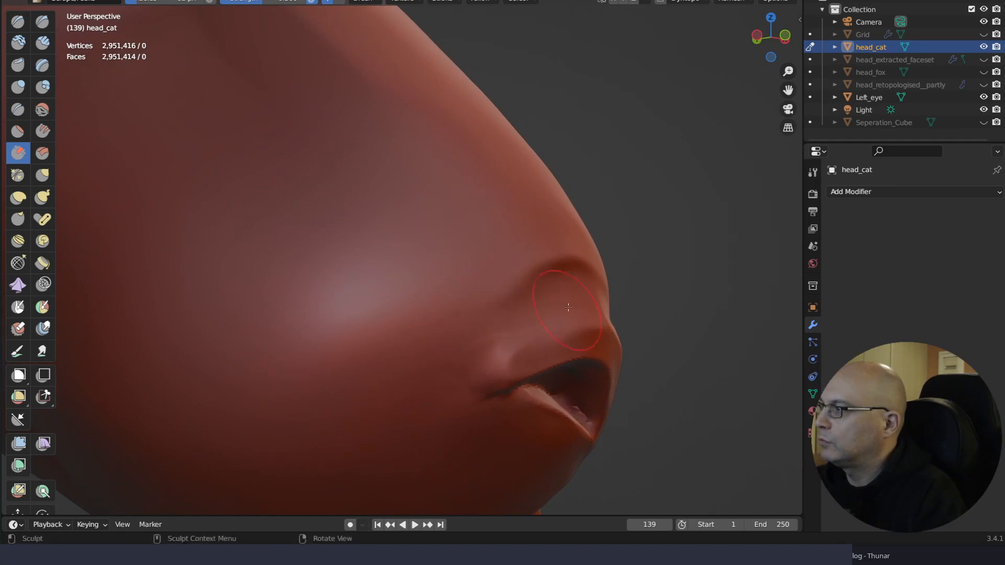
pyautogui.moveTo(562, 330); pyautogui.dragTo(526, 357)
pyautogui.moveTo(572, 333)
pyautogui.mouseDown()
pyautogui.moveTo(604, 327)
pyautogui.moveTo(623, 354)
pyautogui.mouseUp()
pyautogui.moveTo(592, 359); pyautogui.dragTo(481, 374, button='middle')
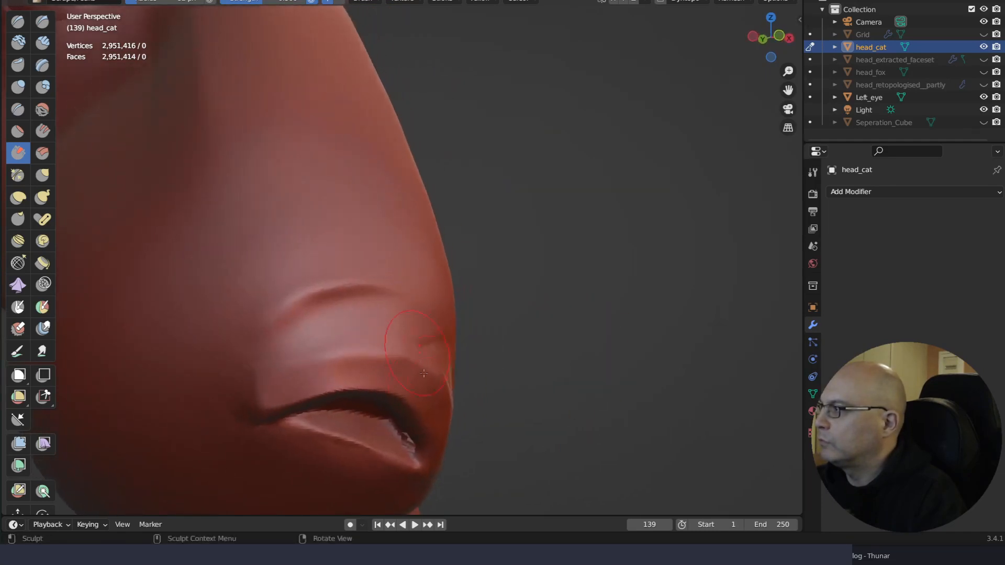
pyautogui.moveTo(398, 382); pyautogui.dragTo(418, 381)
pyautogui.moveTo(339, 368)
pyautogui.mouseDown()
pyautogui.moveTo(389, 373)
pyautogui.moveTo(327, 365)
pyautogui.moveTo(276, 387)
pyautogui.moveTo(309, 373)
pyautogui.mouseUp()
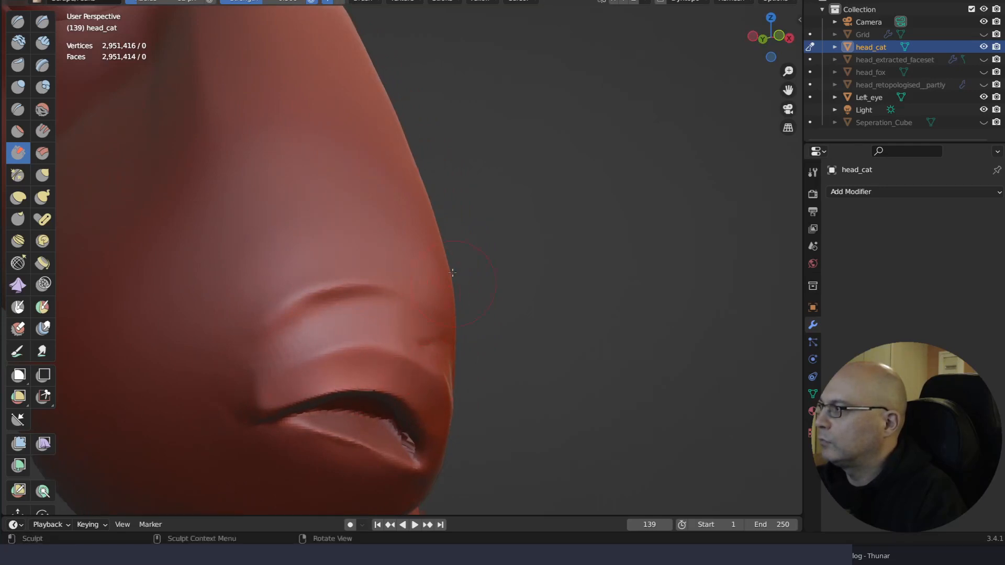
# Soften the curved crease above the nostril so it blends into the bridge of the snout
pyautogui.scroll(-3, 460, 246)
pyautogui.moveTo(471, 399)
pyautogui.mouseDown(button='middle')
pyautogui.moveTo(451, 317)
pyautogui.moveTo(472, 400)
pyautogui.mouseUp(button='middle')
pyautogui.scroll(3, 457, 299)
pyautogui.moveTo(458, 293)
pyautogui.mouseDown(button='right')
pyautogui.moveTo(476, 247)
pyautogui.moveTo(445, 278)
pyautogui.moveTo(507, 314)
pyautogui.moveTo(510, 305)
pyautogui.moveTo(498, 309)
pyautogui.mouseUp(button='right')
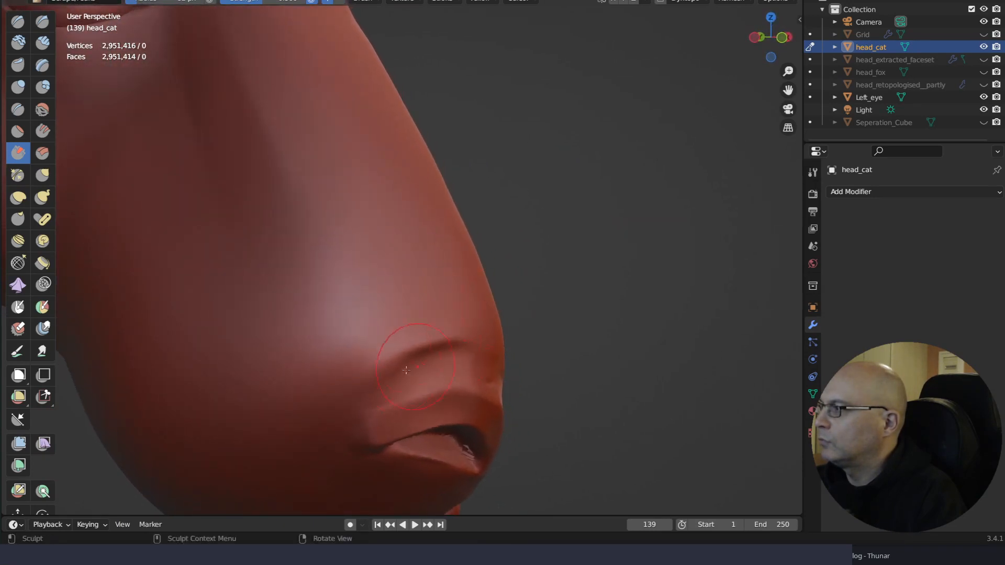
pyautogui.moveTo(402, 360); pyautogui.dragTo(448, 338)
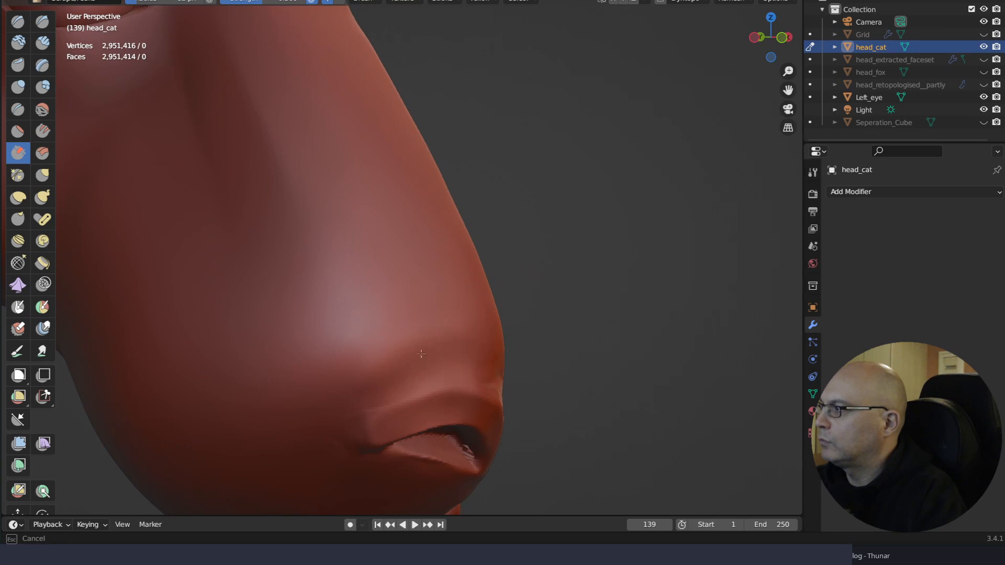
# Scrape the side of the muzzle between the nostril and the mouth, and save the file
pyautogui.moveTo(387, 365); pyautogui.dragTo(477, 350, button='middle')
pyautogui.moveTo(477, 350); pyautogui.dragTo(462, 353, button='right')
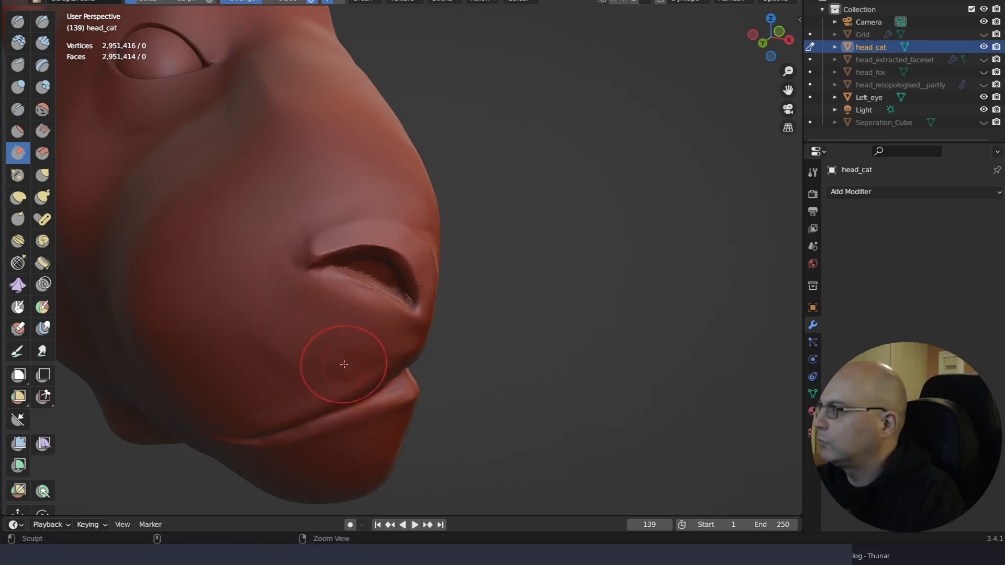
pyautogui.moveTo(270, 262); pyautogui.dragTo(265, 242)
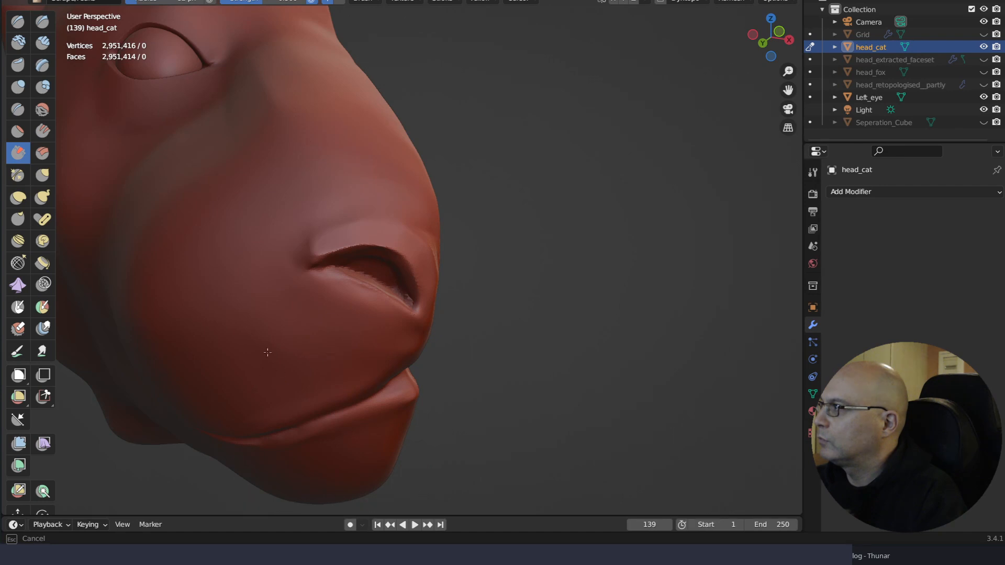
pyautogui.moveTo(267, 353); pyautogui.dragTo(344, 372)
pyautogui.moveTo(442, 326); pyautogui.dragTo(442, 367, button='right')
pyautogui.moveTo(442, 368); pyautogui.dragTo(501, 346, button='middle')
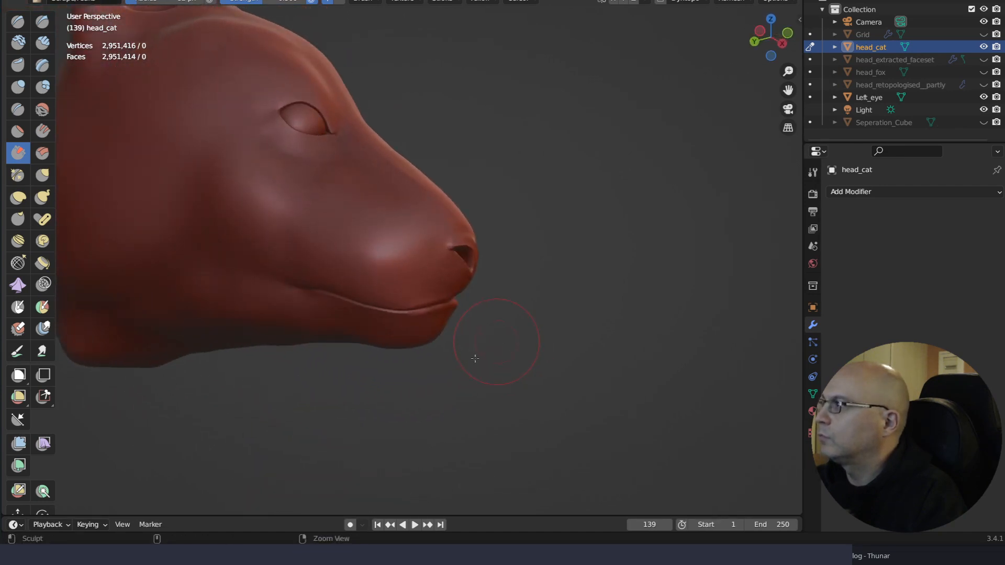
pyautogui.hotkey('ctrl', 's')
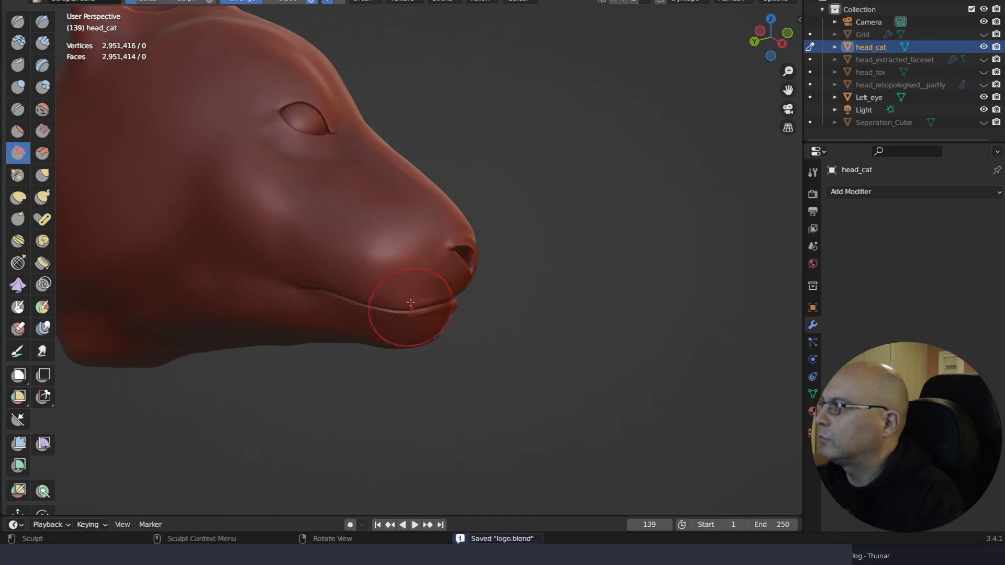
# Scrape the brow area of the cat head above the eye
pyautogui.moveTo(417, 273); pyautogui.dragTo(429, 337, button='right')
pyautogui.moveTo(426, 332); pyautogui.dragTo(345, 296, button='middle')
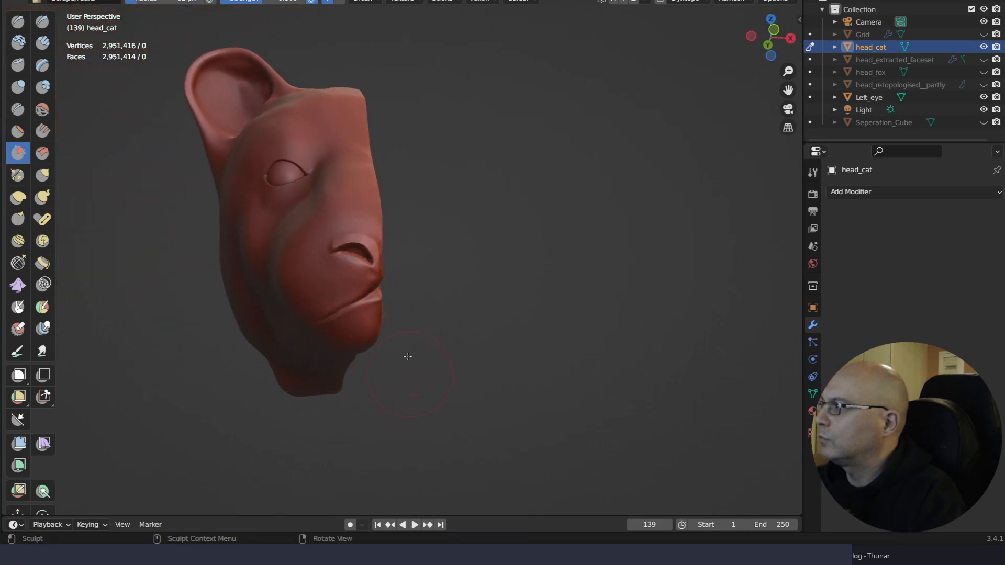
pyautogui.moveTo(410, 346); pyautogui.dragTo(529, 392, button='middle')
pyautogui.keyDown('shift'); pyautogui.moveTo(475, 310); pyautogui.dragTo(527, 425, button='middle'); pyautogui.keyUp('shift')
pyautogui.moveTo(277, 218); pyautogui.dragTo(352, 204)
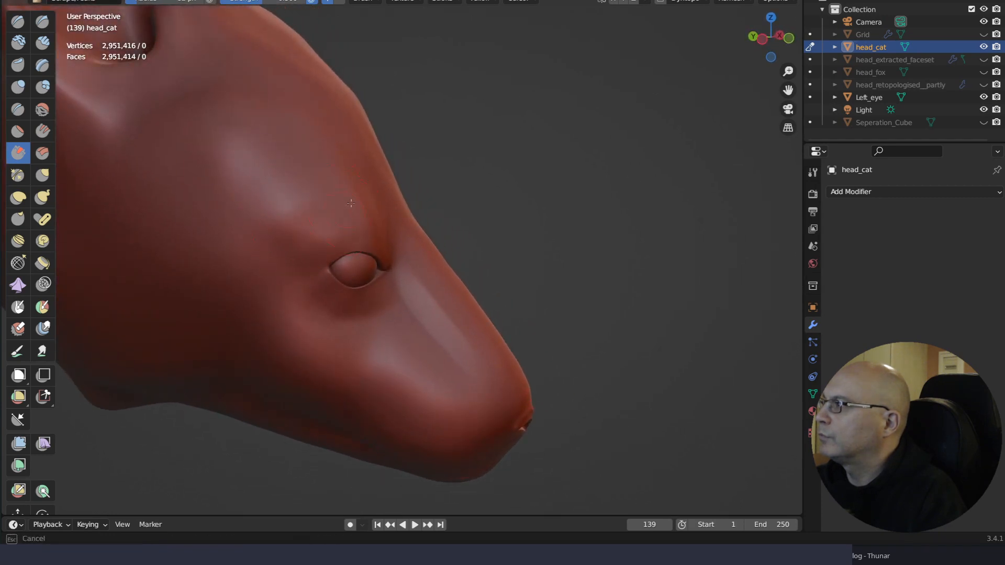
# Build up the brow ridge above the eye and its outer corner with the Clay Strips brush
pyautogui.press('q')
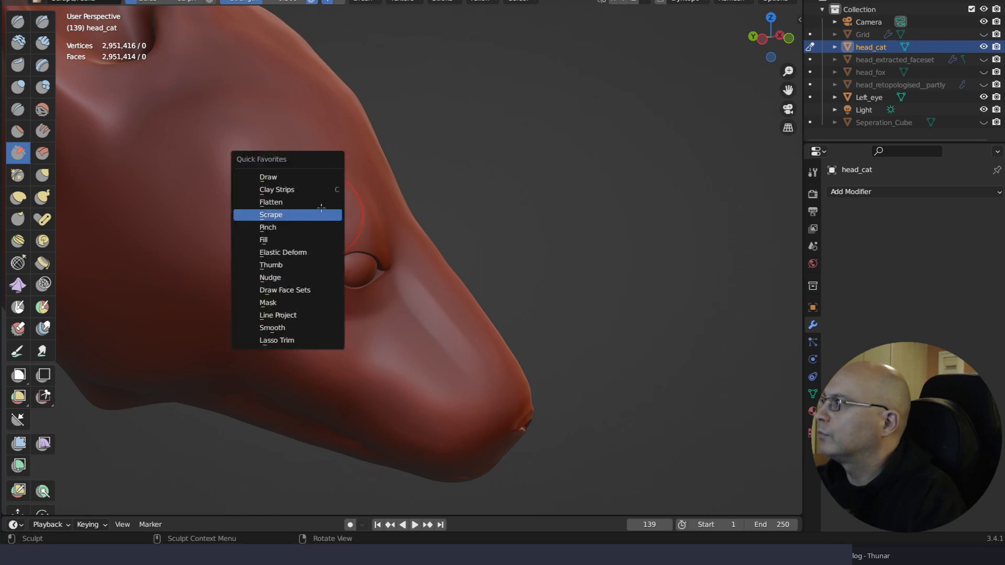
pyautogui.click(321, 190)
pyautogui.moveTo(288, 234)
pyautogui.mouseDown()
pyautogui.moveTo(360, 217)
pyautogui.moveTo(325, 211)
pyautogui.mouseUp()
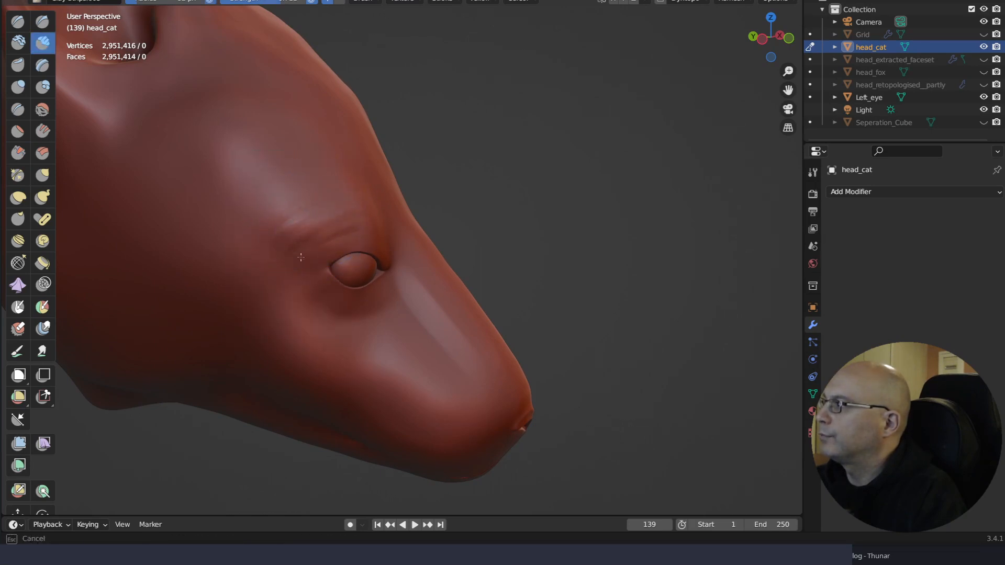
pyautogui.moveTo(301, 257); pyautogui.dragTo(362, 232)
pyautogui.moveTo(299, 251); pyautogui.dragTo(298, 251)
pyautogui.moveTo(329, 205); pyautogui.dragTo(363, 213)
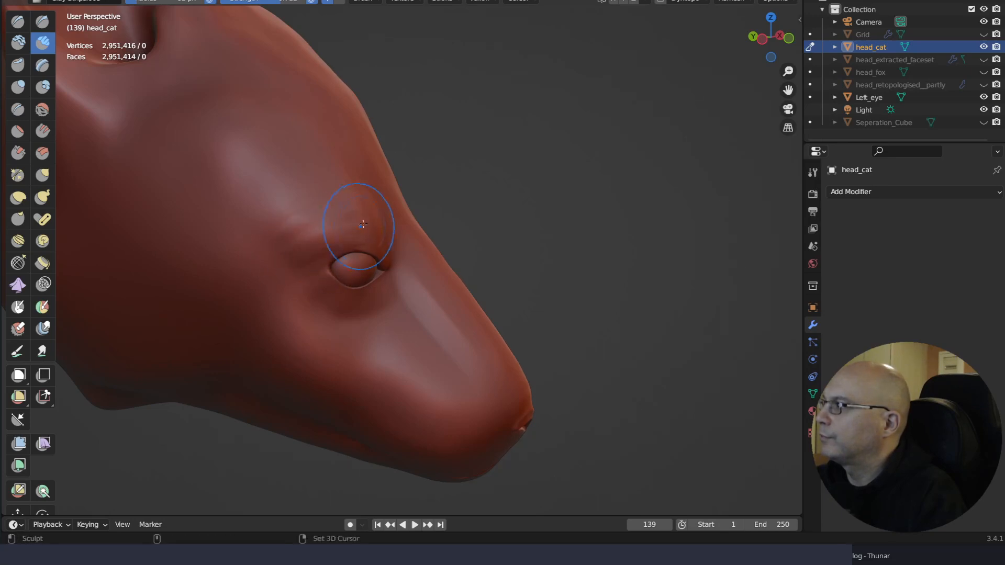
# Add more Clay Strips volume to the inner brow directly above the upper eyelid
pyautogui.moveTo(373, 199); pyautogui.dragTo(321, 229, button='right')
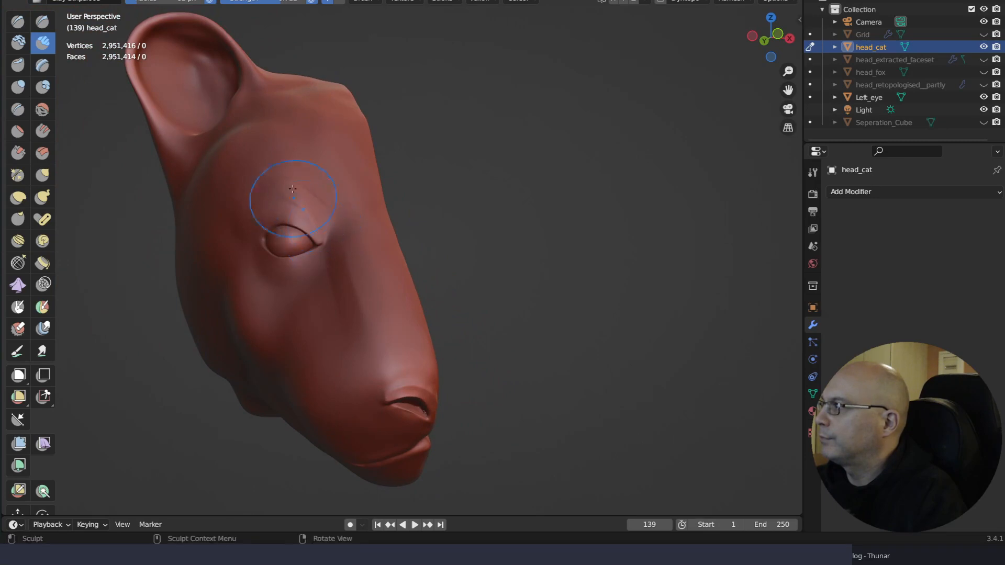
pyautogui.moveTo(292, 189); pyautogui.dragTo(299, 201)
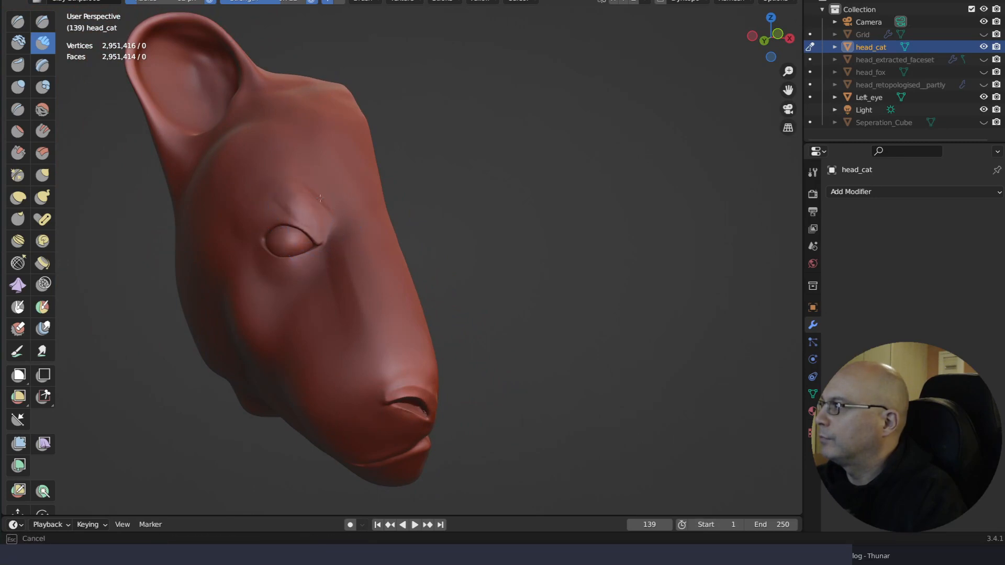
pyautogui.moveTo(281, 193); pyautogui.dragTo(327, 202)
# Build up the cheekbone below the outer corner of the eye with diagonal Clay Strips strokes
pyautogui.moveTo(362, 197)
pyautogui.mouseDown(button='right')
pyautogui.moveTo(483, 157)
pyautogui.moveTo(497, 192)
pyautogui.moveTo(456, 220)
pyautogui.moveTo(514, 164)
pyautogui.moveTo(297, 272)
pyautogui.mouseUp(button='right')
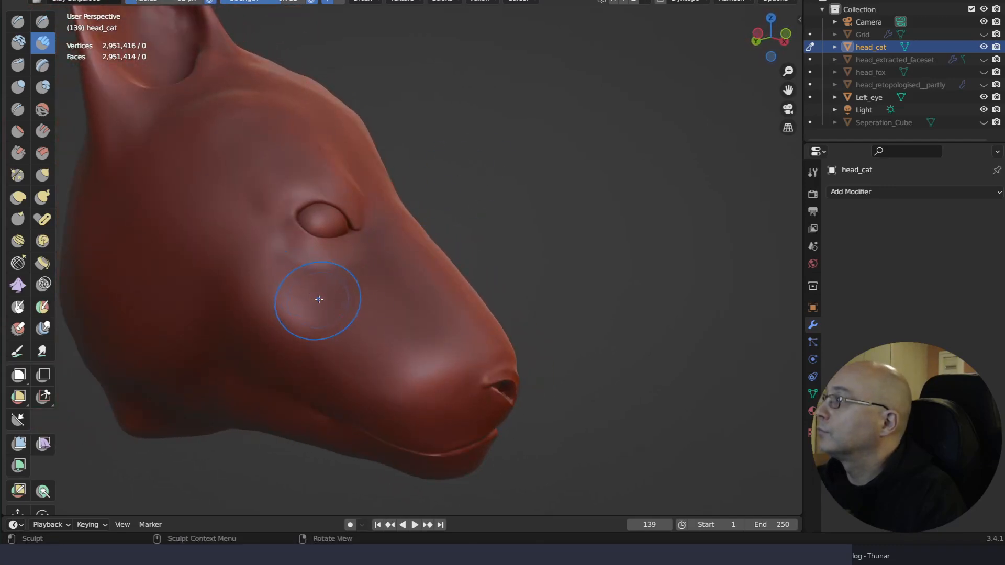
pyautogui.moveTo(316, 299)
pyautogui.mouseDown(button='middle')
pyautogui.moveTo(314, 321)
pyautogui.moveTo(285, 282)
pyautogui.moveTo(274, 292)
pyautogui.mouseUp(button='middle')
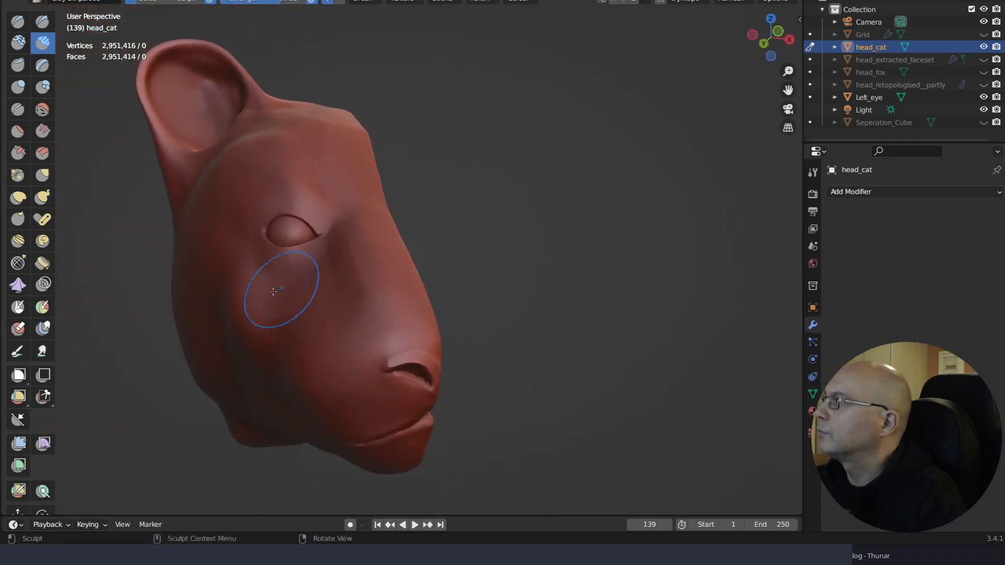
pyautogui.moveTo(240, 258)
pyautogui.mouseDown()
pyautogui.moveTo(267, 318)
pyautogui.moveTo(241, 319)
pyautogui.mouseUp()
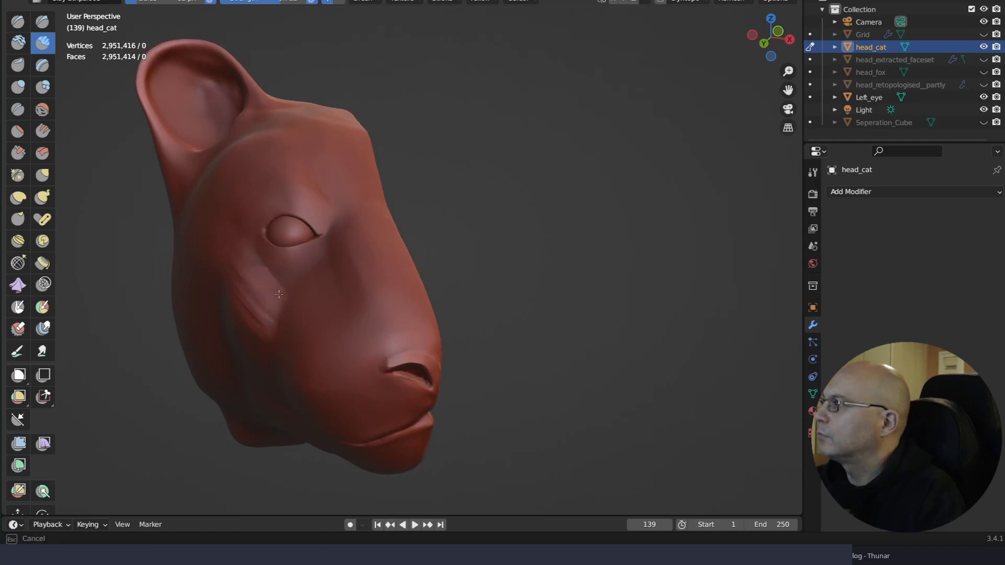
pyautogui.moveTo(264, 342); pyautogui.dragTo(268, 348)
pyautogui.moveTo(209, 259); pyautogui.dragTo(274, 315)
# Layer Clay Strips strokes from under the eye down the side of the muzzle toward the mouth
pyautogui.moveTo(456, 275); pyautogui.dragTo(521, 265, button='middle')
pyautogui.moveTo(295, 259); pyautogui.dragTo(318, 309)
pyautogui.moveTo(330, 318)
pyautogui.mouseDown(button='right')
pyautogui.moveTo(260, 341)
pyautogui.moveTo(368, 318)
pyautogui.moveTo(305, 356)
pyautogui.mouseUp(button='right')
pyautogui.moveTo(285, 313)
pyautogui.mouseDown()
pyautogui.moveTo(289, 350)
pyautogui.moveTo(304, 361)
pyautogui.mouseUp()
pyautogui.moveTo(316, 320); pyautogui.dragTo(335, 358)
pyautogui.moveTo(297, 340); pyautogui.dragTo(292, 365)
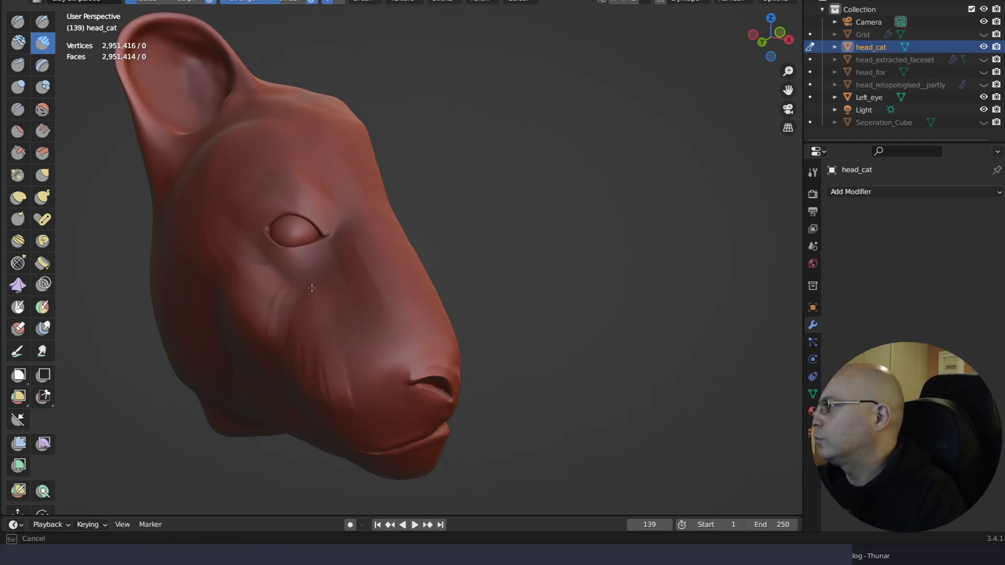
pyautogui.moveTo(342, 306); pyautogui.dragTo(343, 379)
# Smooth the cheekbone strokes and fill out the cheek from behind the eye toward the mouth corner
pyautogui.moveTo(390, 303)
pyautogui.mouseDown(button='right')
pyautogui.moveTo(322, 314)
pyautogui.moveTo(370, 281)
pyautogui.moveTo(381, 258)
pyautogui.moveTo(422, 243)
pyautogui.moveTo(419, 252)
pyautogui.mouseUp(button='right')
pyautogui.keyDown('shift'); pyautogui.moveTo(234, 256); pyautogui.dragTo(279, 324); pyautogui.keyUp('shift')
pyautogui.moveTo(202, 233)
pyautogui.mouseDown()
pyautogui.moveTo(280, 305)
pyautogui.moveTo(275, 313)
pyautogui.mouseUp()
pyautogui.moveTo(192, 251); pyautogui.dragTo(259, 326)
pyautogui.moveTo(212, 277); pyautogui.dragTo(267, 315)
pyautogui.moveTo(211, 242)
pyautogui.mouseDown()
pyautogui.moveTo(272, 279)
pyautogui.moveTo(279, 309)
pyautogui.mouseUp()
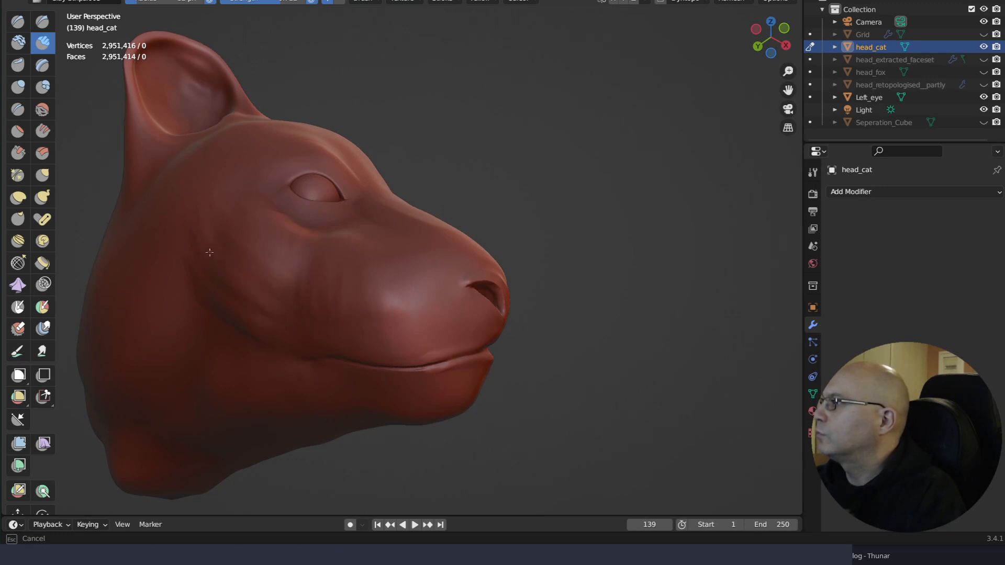
pyautogui.moveTo(267, 334); pyautogui.dragTo(257, 320)
# Build up the rear cheek with long curved Clay Strips strokes toward the mouth corner and smooth them
pyautogui.moveTo(347, 340)
pyautogui.mouseDown(button='middle')
pyautogui.moveTo(382, 356)
pyautogui.moveTo(384, 371)
pyautogui.mouseUp(button='middle')
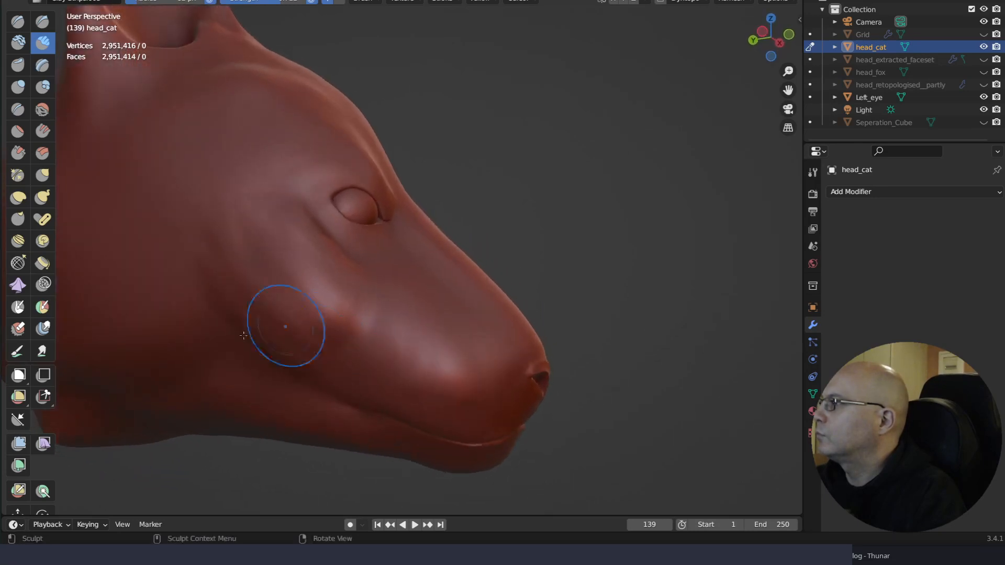
pyautogui.moveTo(196, 258)
pyautogui.mouseDown()
pyautogui.moveTo(189, 252)
pyautogui.moveTo(191, 287)
pyautogui.moveTo(179, 258)
pyautogui.moveTo(198, 246)
pyautogui.moveTo(272, 345)
pyautogui.moveTo(273, 320)
pyautogui.moveTo(213, 318)
pyautogui.moveTo(264, 353)
pyautogui.mouseUp()
pyautogui.moveTo(181, 277)
pyautogui.mouseDown()
pyautogui.moveTo(231, 246)
pyautogui.moveTo(239, 262)
pyautogui.moveTo(190, 262)
pyautogui.moveTo(183, 279)
pyautogui.mouseUp()
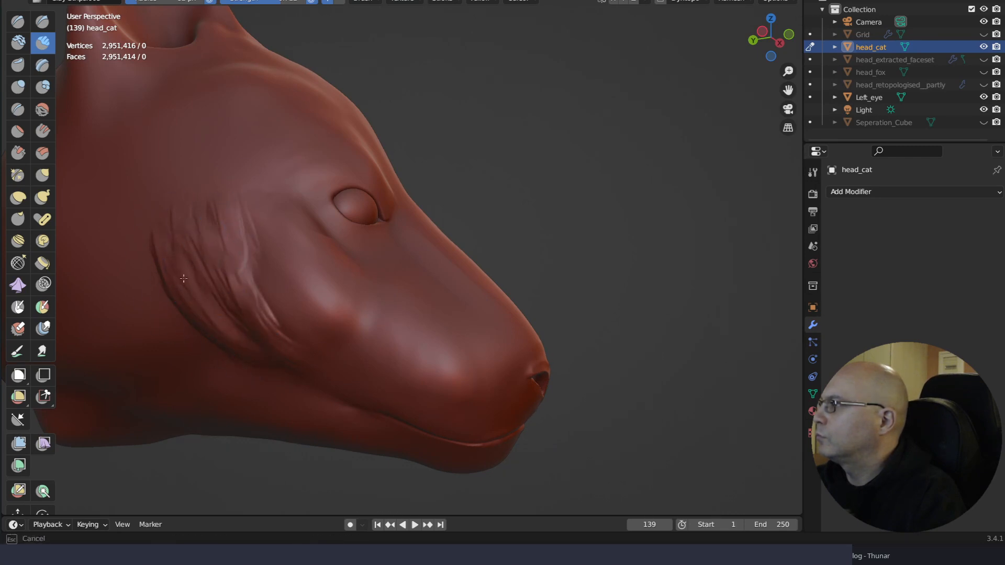
pyautogui.moveTo(220, 187); pyautogui.dragTo(266, 305)
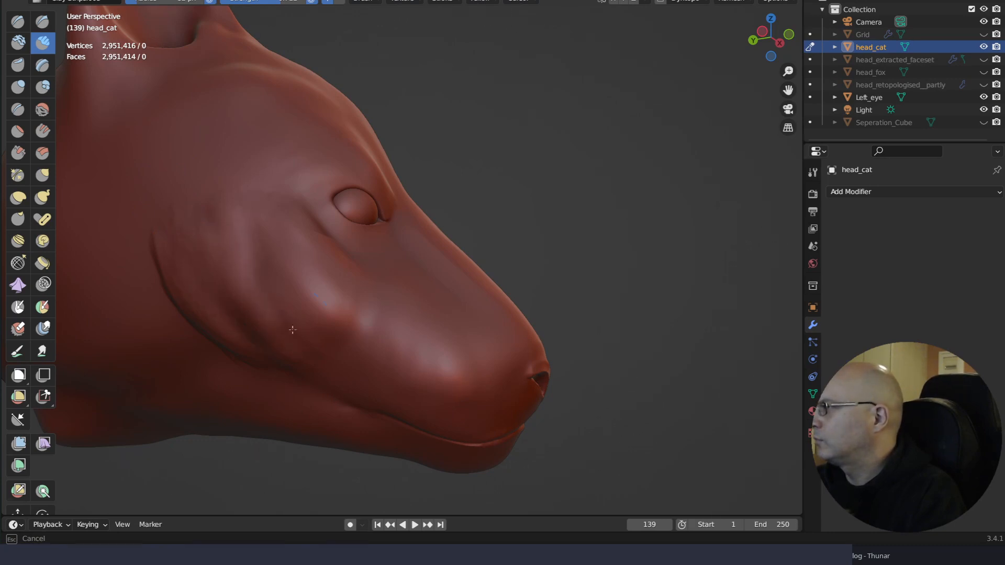
# Refine and blend the lower edge of the cheek behind the corner of the mouth
pyautogui.moveTo(292, 330); pyautogui.dragTo(347, 236, button='middle')
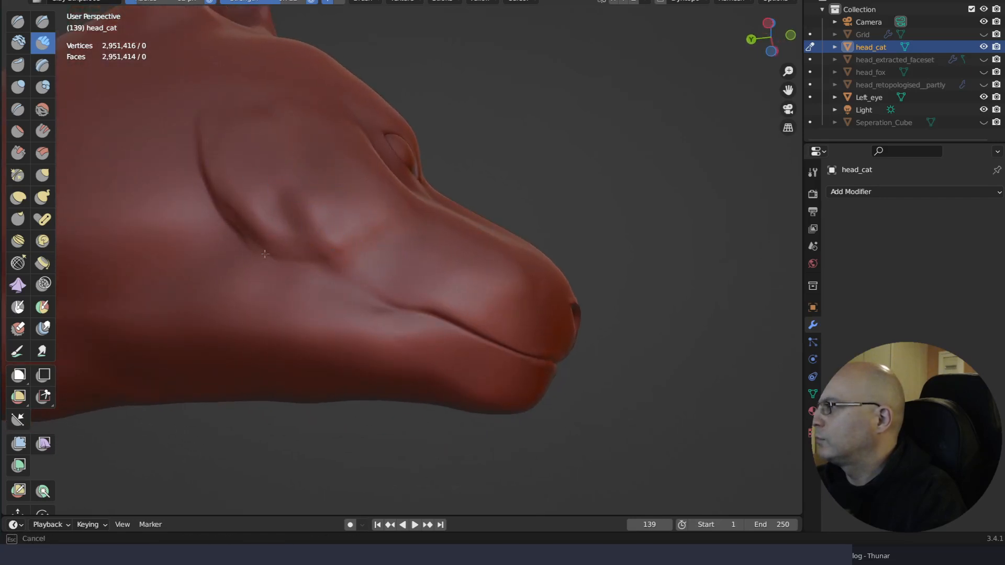
pyautogui.moveTo(298, 239)
pyautogui.mouseDown()
pyautogui.moveTo(304, 220)
pyautogui.moveTo(324, 247)
pyautogui.mouseUp()
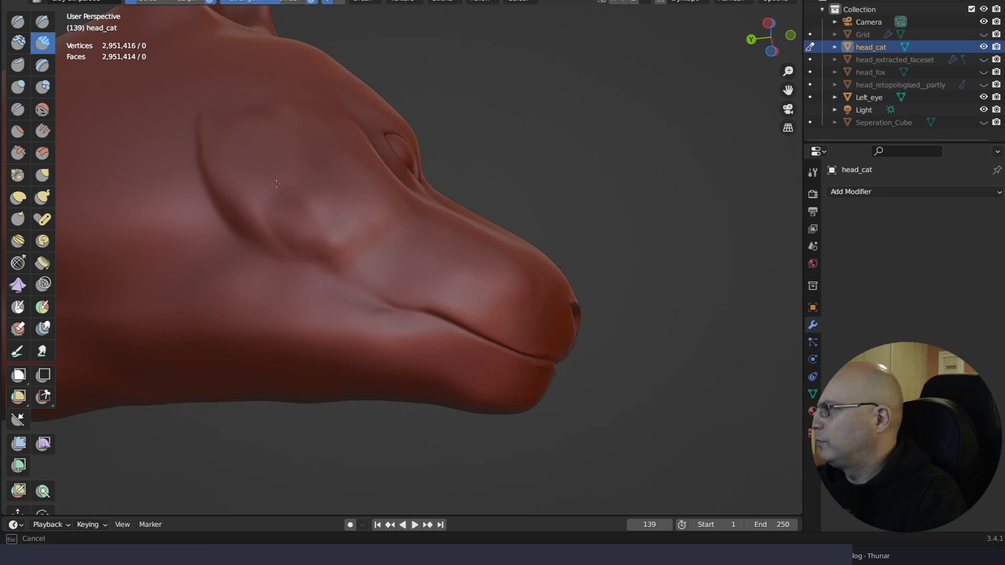
pyautogui.moveTo(314, 291); pyautogui.dragTo(293, 316, button='middle')
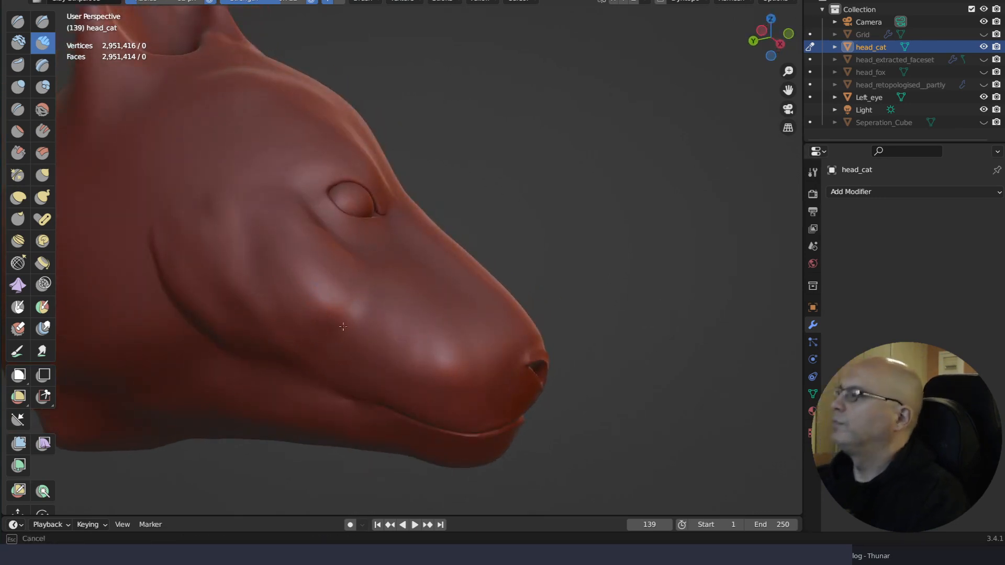
# Add Clay Strips strokes to the upper rear edge of the cheek and blend them toward the temple
pyautogui.moveTo(325, 303); pyautogui.dragTo(184, 242, button='middle')
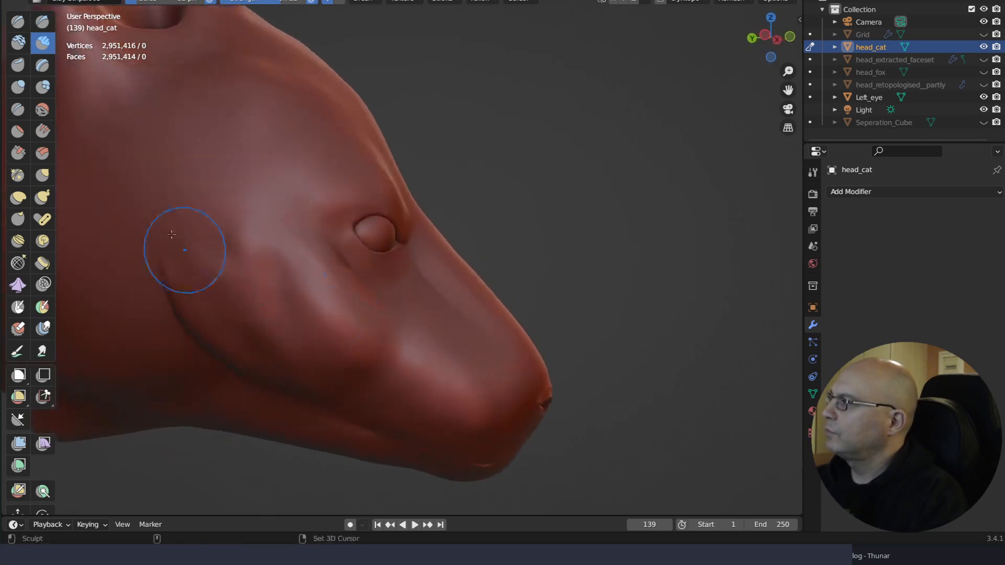
pyautogui.moveTo(220, 208)
pyautogui.mouseDown()
pyautogui.moveTo(226, 258)
pyautogui.moveTo(196, 259)
pyautogui.moveTo(184, 273)
pyautogui.mouseUp()
pyautogui.moveTo(179, 197); pyautogui.dragTo(179, 199)
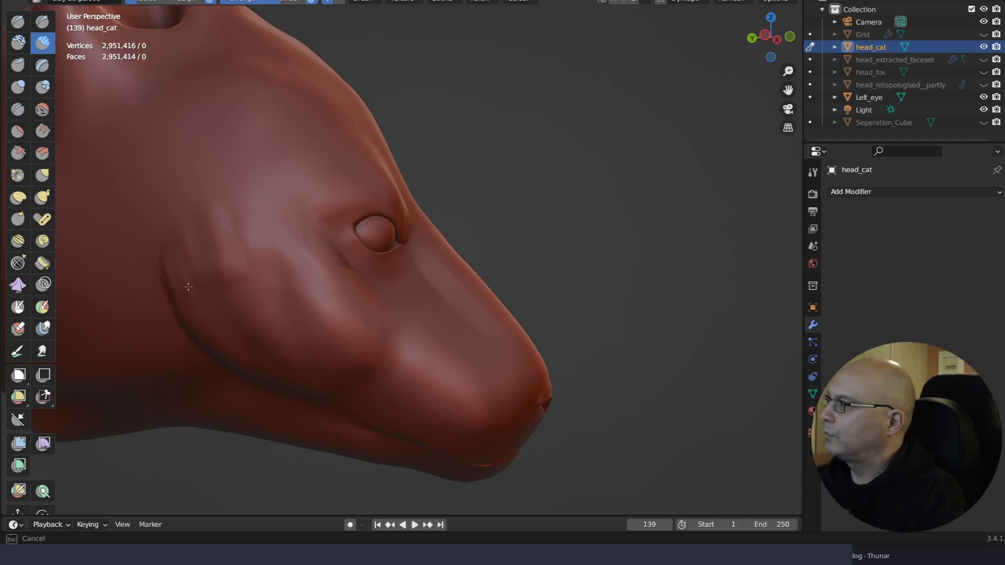
pyautogui.scroll(-4, 258, 309)
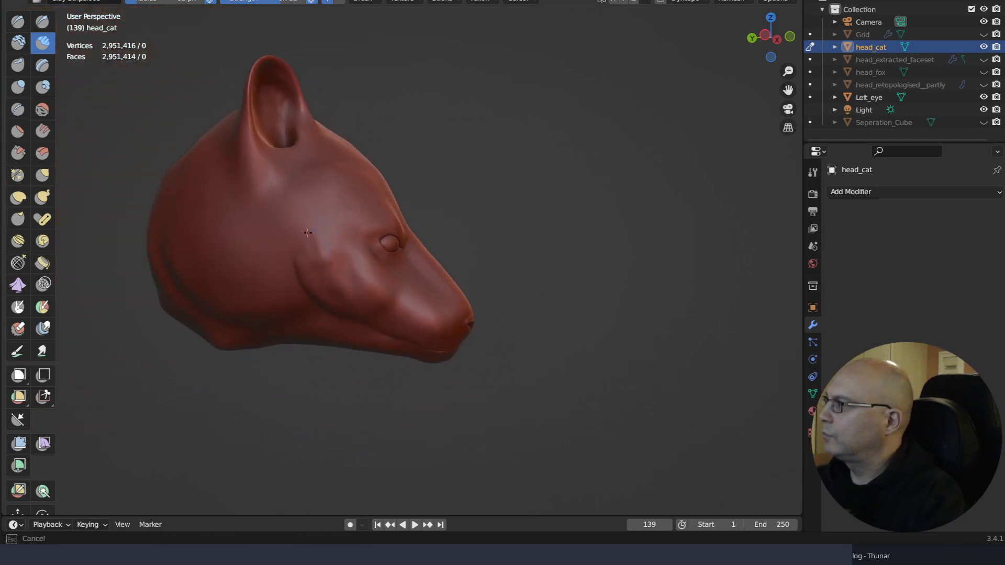
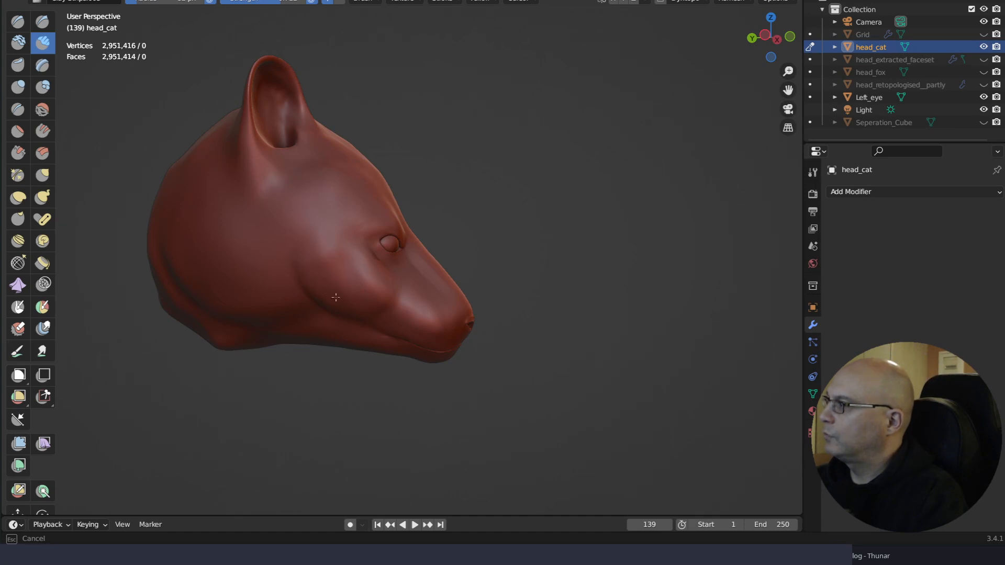
# Examine the cheek, mouth corner and muzzle of the cat head from the side and the front
pyautogui.moveTo(359, 305); pyautogui.dragTo(354, 270, button='middle')
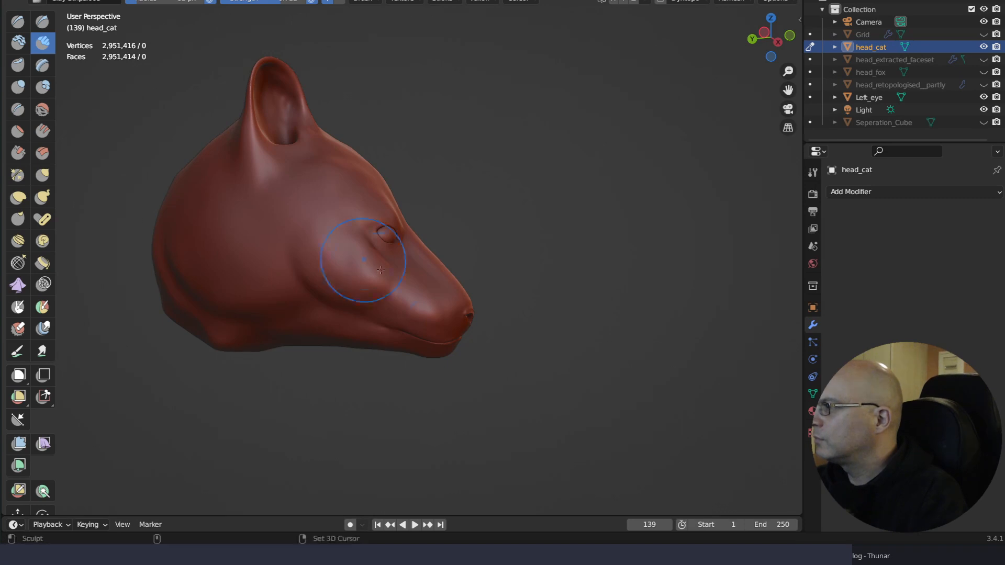
pyautogui.scroll(-2, 347, 275)
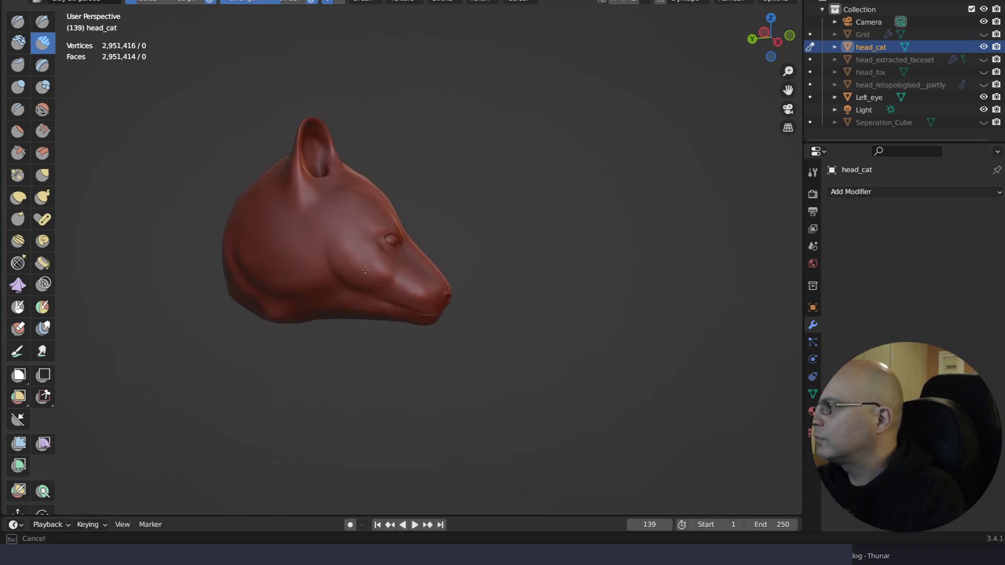
pyautogui.keyDown('ctrl'); pyautogui.moveTo(356, 284); pyautogui.dragTo(378, 201, button='middle'); pyautogui.keyUp('ctrl')
pyautogui.moveTo(419, 343)
pyautogui.mouseDown(button='middle')
pyautogui.moveTo(440, 289)
pyautogui.moveTo(404, 347)
pyautogui.mouseUp(button='middle')
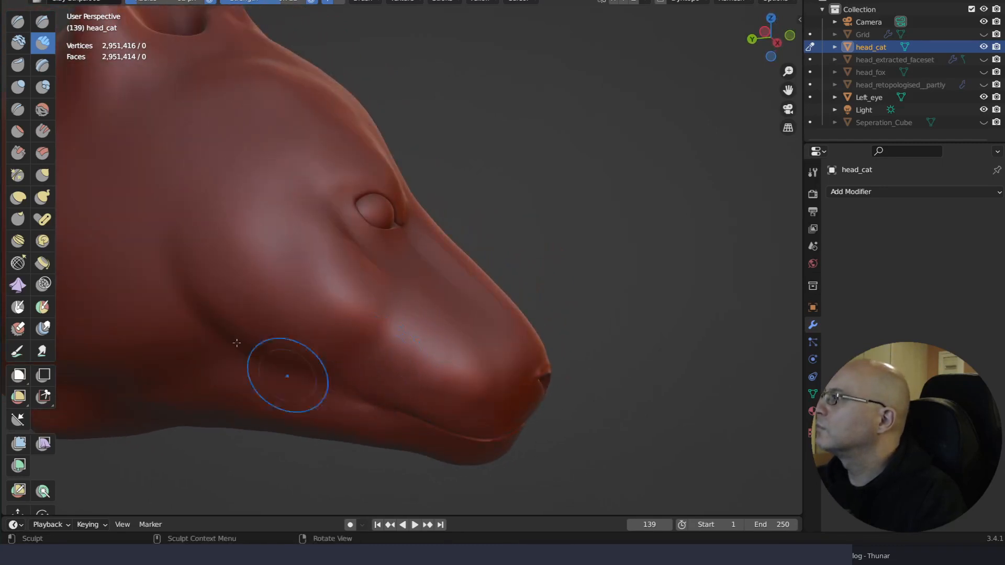
pyautogui.moveTo(254, 361)
pyautogui.keyDown('ctrl'); pyautogui.mouseDown(button='right')
pyautogui.moveTo(268, 456)
pyautogui.moveTo(302, 378)
pyautogui.moveTo(290, 400)
pyautogui.moveTo(274, 253)
pyautogui.mouseUp(button='right'); pyautogui.keyUp('ctrl')
pyautogui.moveTo(275, 254)
pyautogui.mouseDown(button='right')
pyautogui.moveTo(343, 287)
pyautogui.moveTo(275, 278)
pyautogui.mouseUp(button='right')
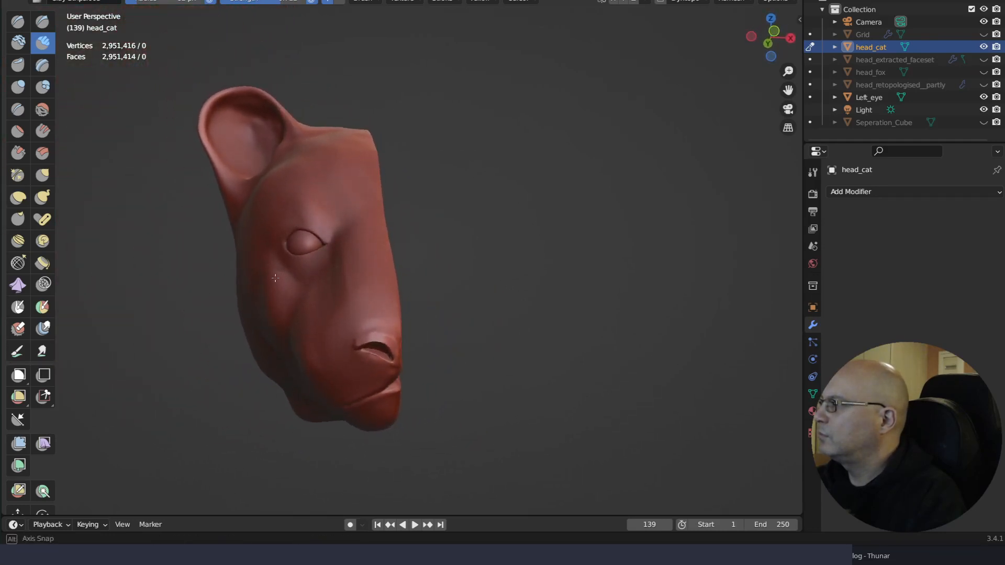
pyautogui.moveTo(275, 278); pyautogui.dragTo(277, 279, button='middle')
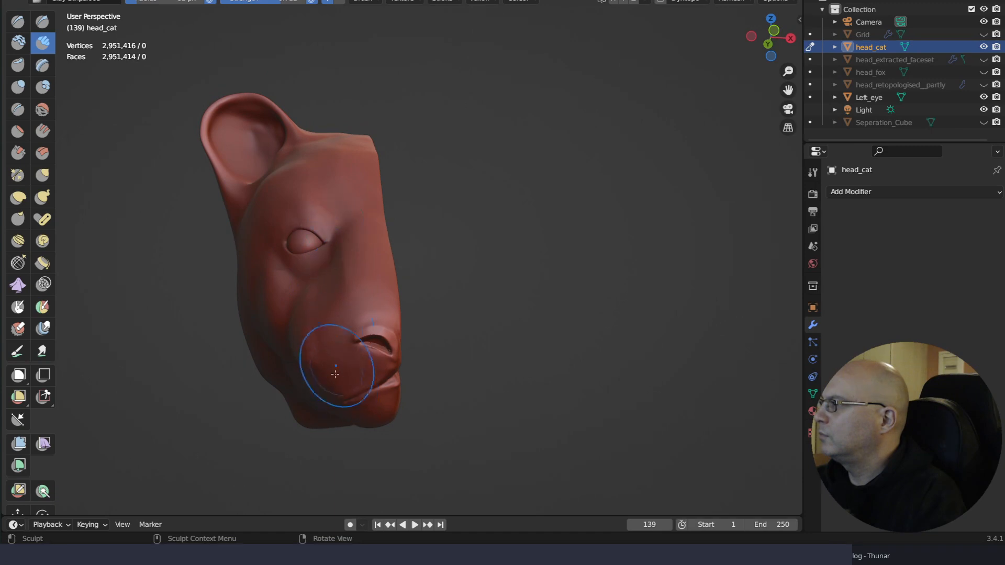
pyautogui.moveTo(336, 352); pyautogui.dragTo(340, 246, button='middle')
pyautogui.scroll(3, 377, 204)
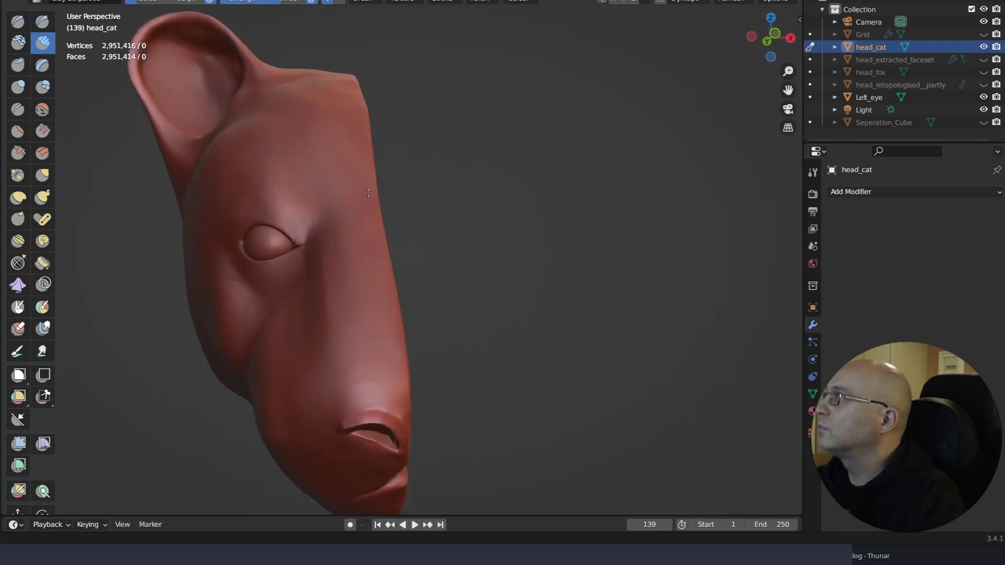
# Build up the inner brow and lower forehead above the nose bridge with Clay Strips strokes
pyautogui.keyDown('ctrl'); pyautogui.moveTo(368, 193); pyautogui.dragTo(367, 167, button='middle'); pyautogui.keyUp('ctrl')
pyautogui.moveTo(359, 230); pyautogui.dragTo(356, 198, button='middle')
pyautogui.moveTo(296, 141)
pyautogui.mouseDown()
pyautogui.moveTo(310, 195)
pyautogui.moveTo(352, 142)
pyautogui.mouseUp()
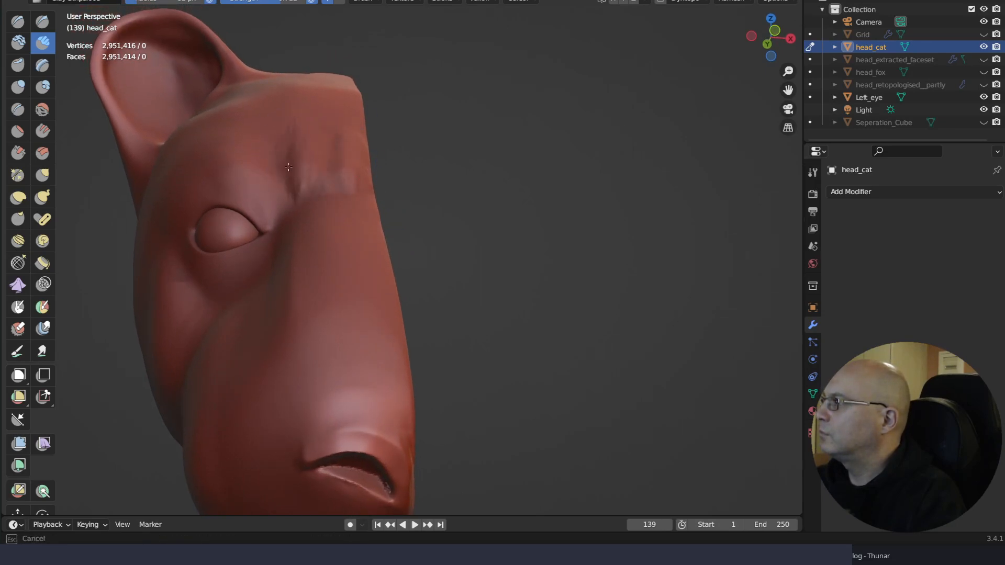
pyautogui.moveTo(288, 167)
pyautogui.mouseDown()
pyautogui.moveTo(312, 185)
pyautogui.moveTo(359, 179)
pyautogui.mouseUp()
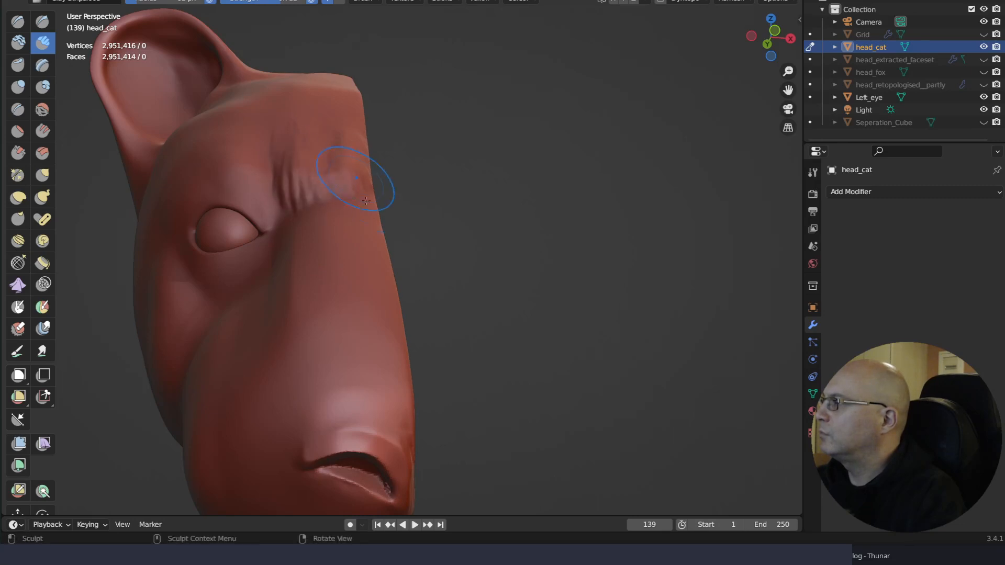
pyautogui.moveTo(359, 179)
pyautogui.mouseDown(button='middle')
pyautogui.moveTo(416, 272)
pyautogui.moveTo(360, 213)
pyautogui.moveTo(301, 345)
pyautogui.mouseUp(button='middle')
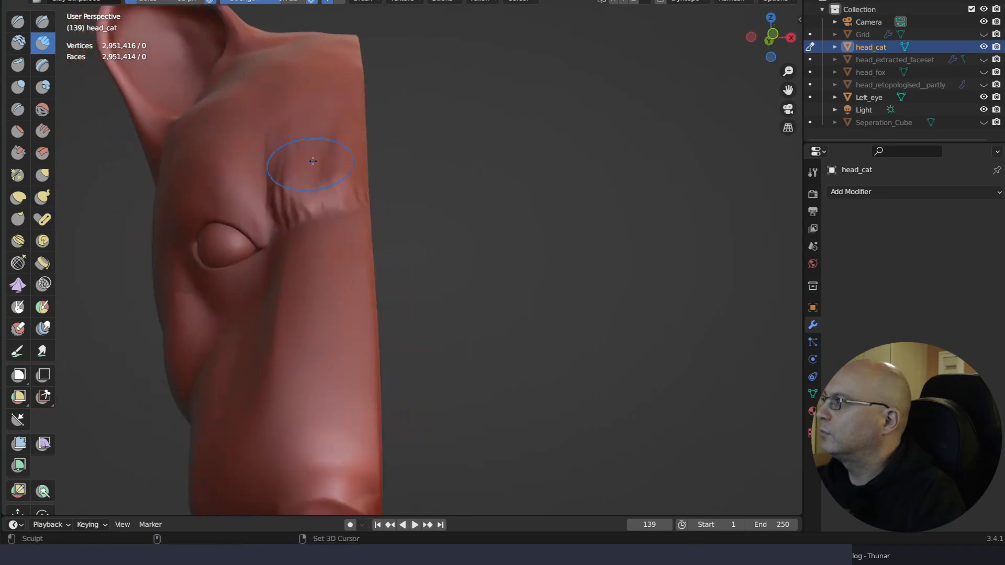
pyautogui.moveTo(307, 164); pyautogui.dragTo(333, 164)
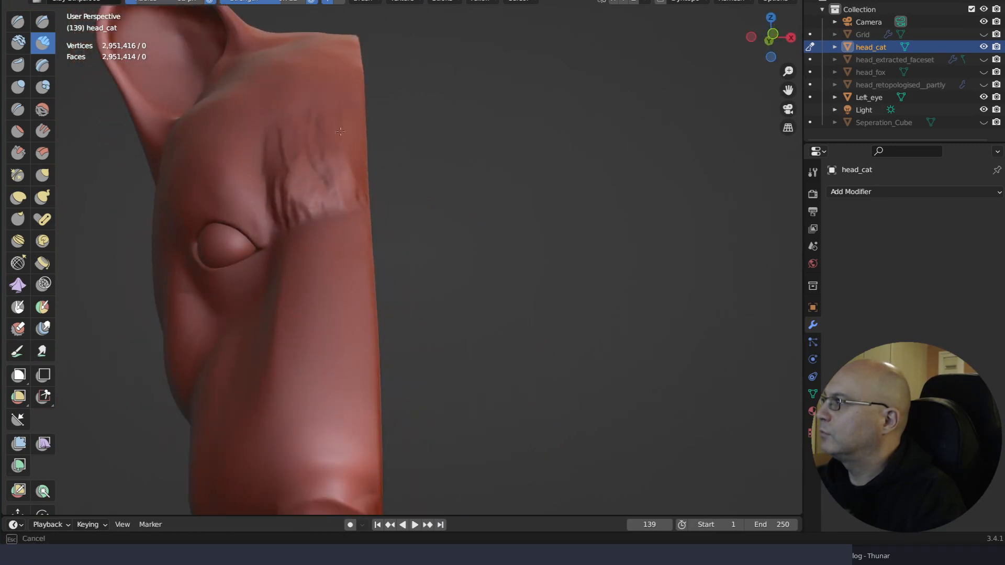
# Shape the brow bulge between the eye and the nose bridge and smooth its rough strokes into the forehead
pyautogui.moveTo(286, 231)
pyautogui.mouseDown(button='middle')
pyautogui.moveTo(366, 172)
pyautogui.moveTo(406, 128)
pyautogui.moveTo(445, 122)
pyautogui.moveTo(409, 155)
pyautogui.mouseUp(button='middle')
pyautogui.moveTo(356, 118)
pyautogui.mouseDown()
pyautogui.moveTo(254, 83)
pyautogui.moveTo(336, 192)
pyautogui.mouseUp()
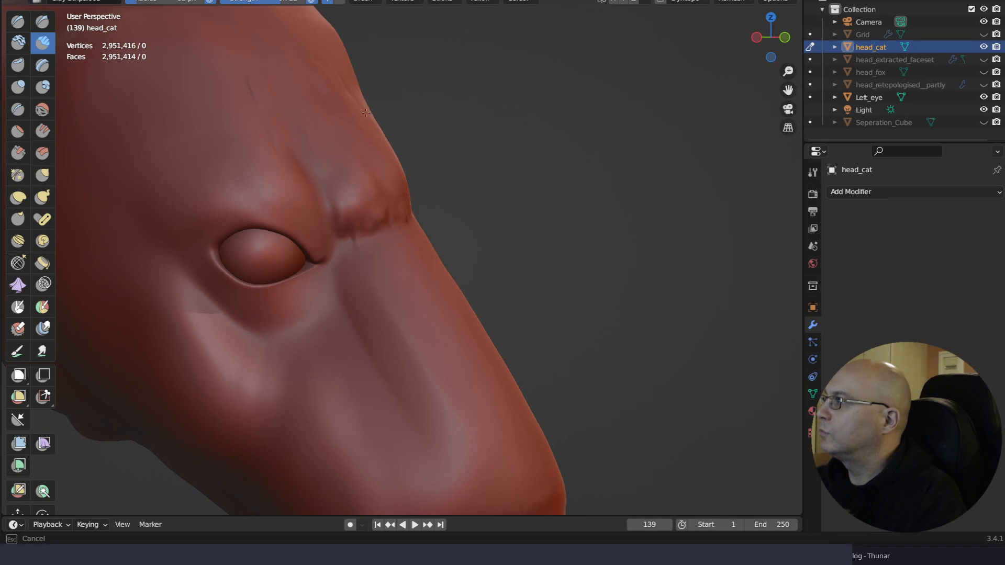
pyautogui.moveTo(347, 95); pyautogui.dragTo(352, 104)
pyautogui.moveTo(356, 112); pyautogui.dragTo(390, 196, button='middle')
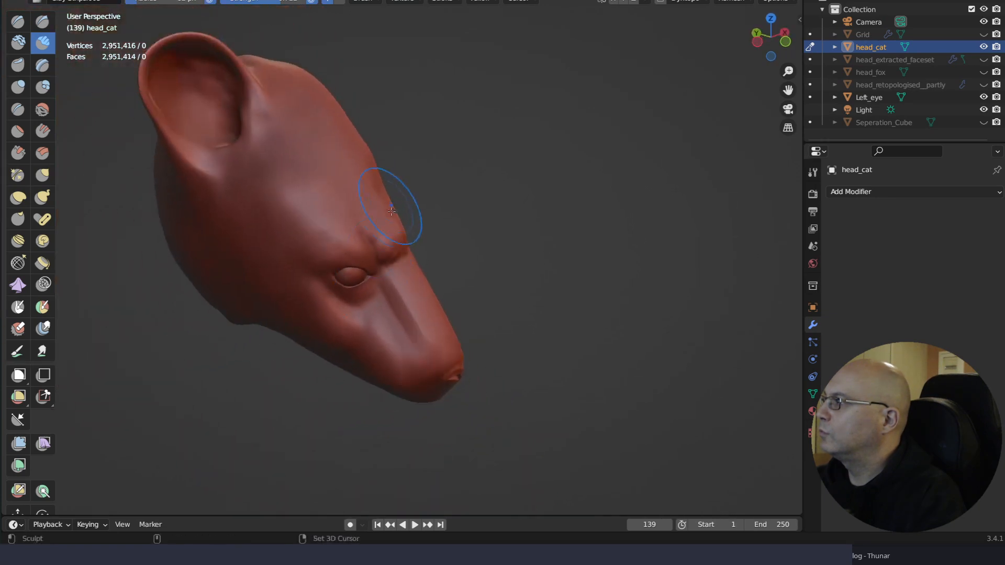
pyautogui.moveTo(395, 206); pyautogui.dragTo(386, 221)
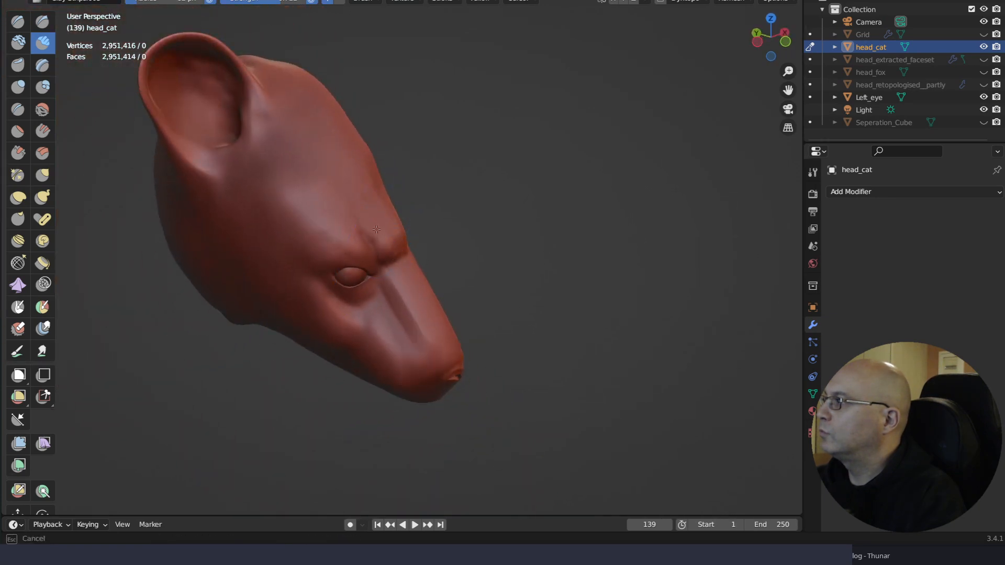
pyautogui.moveTo(404, 257); pyautogui.dragTo(401, 249)
pyautogui.moveTo(392, 168)
pyautogui.mouseDown(button='middle')
pyautogui.moveTo(426, 85)
pyautogui.moveTo(431, 123)
pyautogui.moveTo(383, 178)
pyautogui.mouseUp(button='middle')
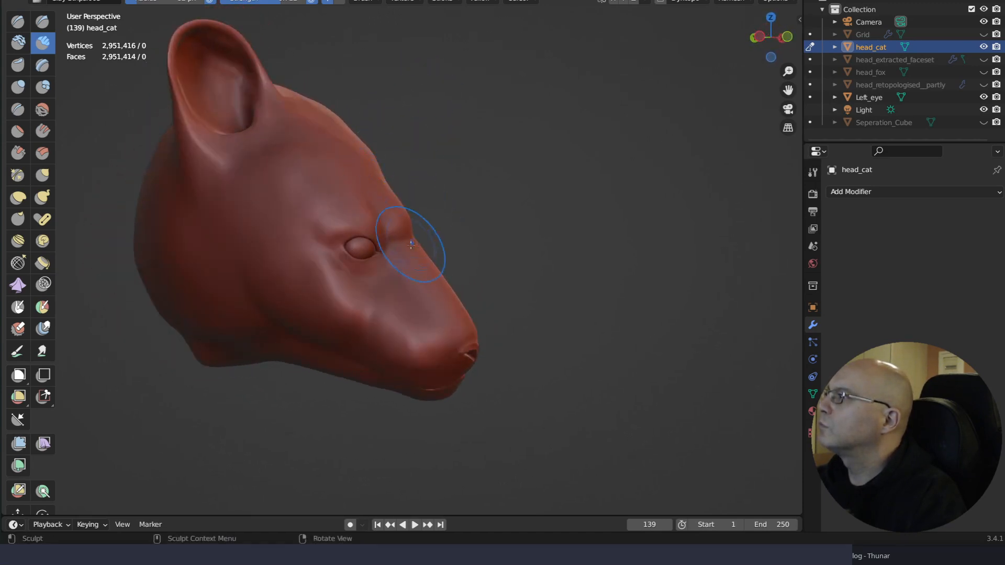
pyautogui.scroll(4, 412, 244)
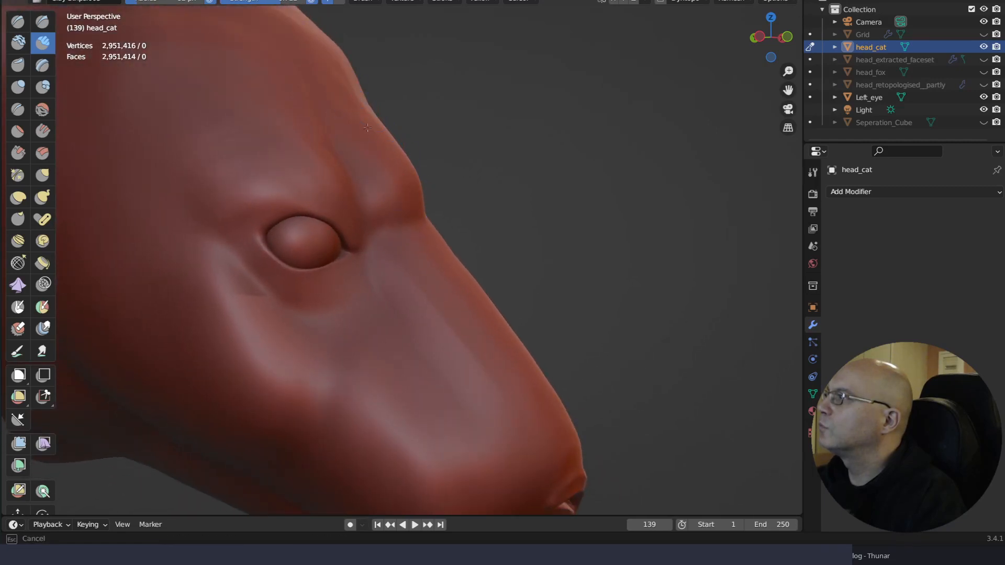
pyautogui.scroll(-7, 370, 180)
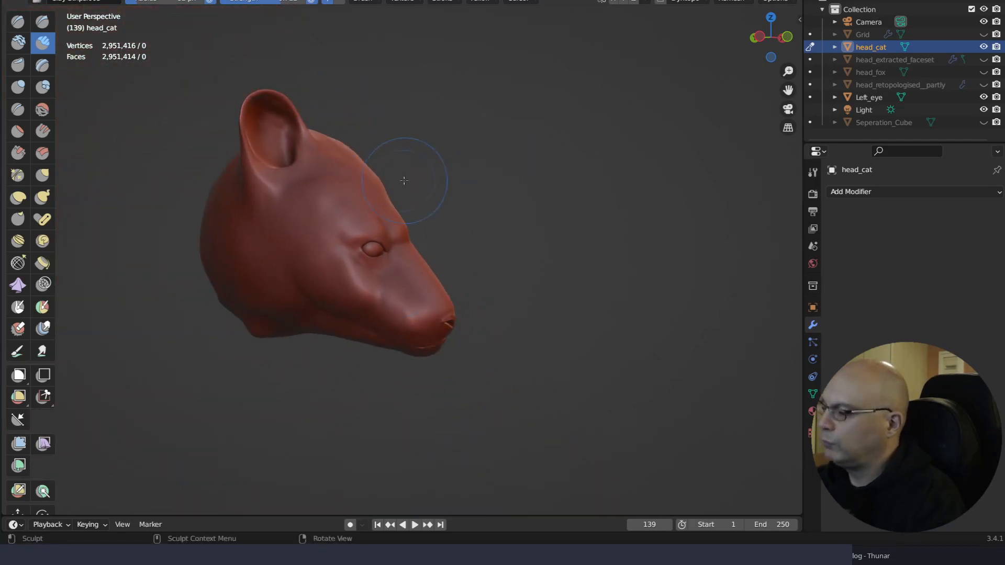
# Reshape the forehead profile above the brow with Elastic Deform, pulling it slightly outward
pyautogui.hotkey('shift', 'space')
pyautogui.click(376, 232)
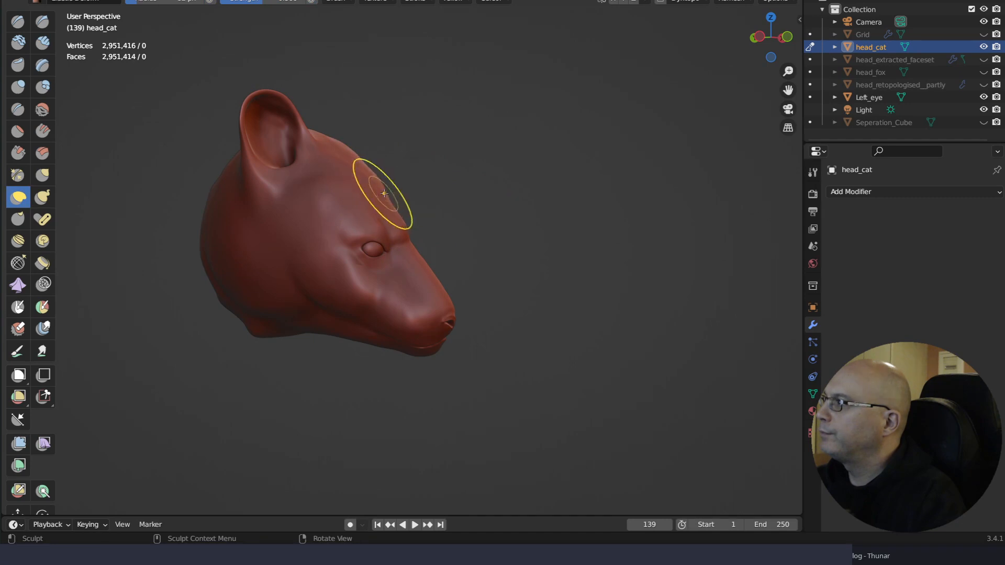
pyautogui.moveTo(384, 193); pyautogui.dragTo(393, 194)
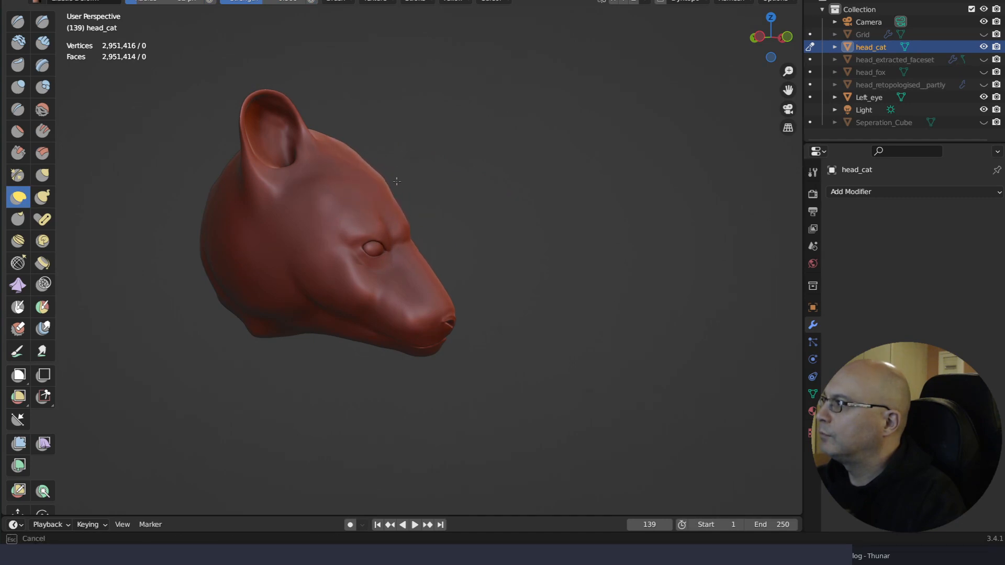
pyautogui.moveTo(397, 181); pyautogui.dragTo(398, 183)
pyautogui.moveTo(399, 184)
pyautogui.mouseDown(button='middle')
pyautogui.moveTo(471, 166)
pyautogui.moveTo(460, 171)
pyautogui.mouseUp(button='middle')
pyautogui.moveTo(397, 202); pyautogui.dragTo(400, 195)
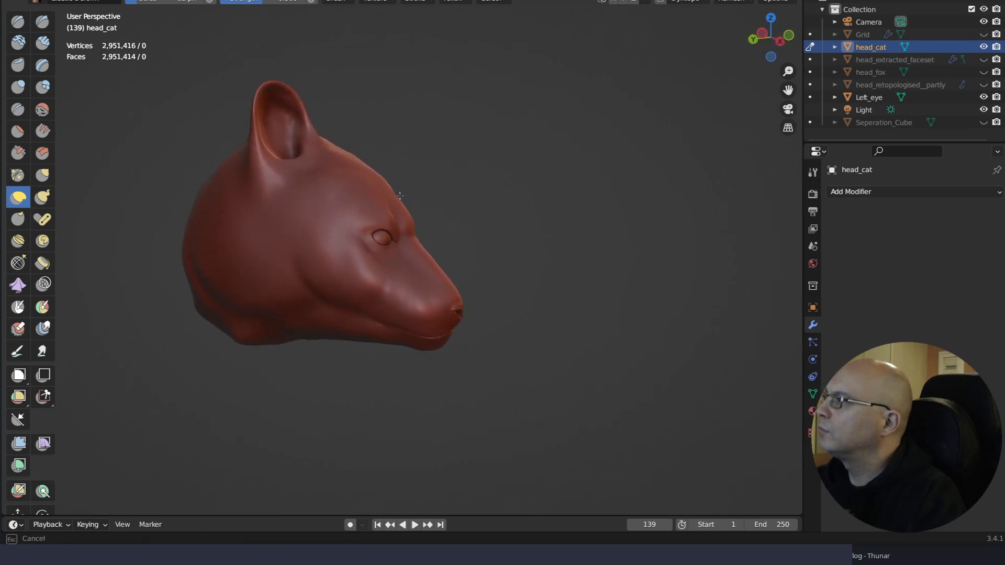
pyautogui.moveTo(492, 232)
pyautogui.mouseDown(button='middle')
pyautogui.moveTo(448, 231)
pyautogui.moveTo(426, 246)
pyautogui.moveTo(442, 247)
pyautogui.moveTo(472, 278)
pyautogui.moveTo(442, 177)
pyautogui.moveTo(290, 124)
pyautogui.mouseUp(button='middle')
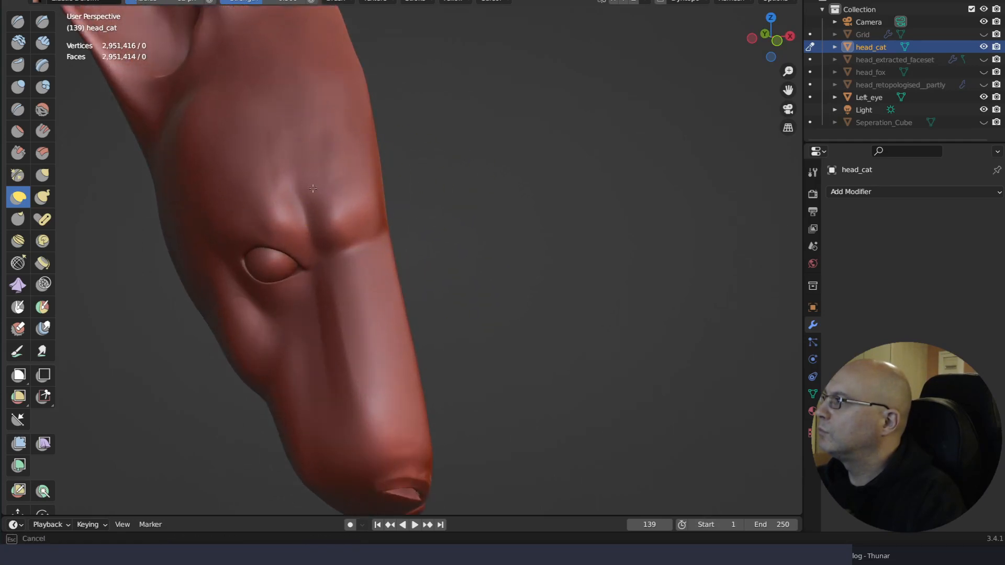
pyautogui.moveTo(328, 179); pyautogui.dragTo(536, 122, button='middle')
pyautogui.moveTo(566, 99)
pyautogui.mouseDown(button='middle')
pyautogui.moveTo(525, 157)
pyautogui.moveTo(437, 168)
pyautogui.moveTo(532, 139)
pyautogui.moveTo(520, 140)
pyautogui.moveTo(548, 111)
pyautogui.moveTo(583, 149)
pyautogui.moveTo(590, 184)
pyautogui.moveTo(555, 191)
pyautogui.moveTo(498, 158)
pyautogui.mouseUp(button='middle')
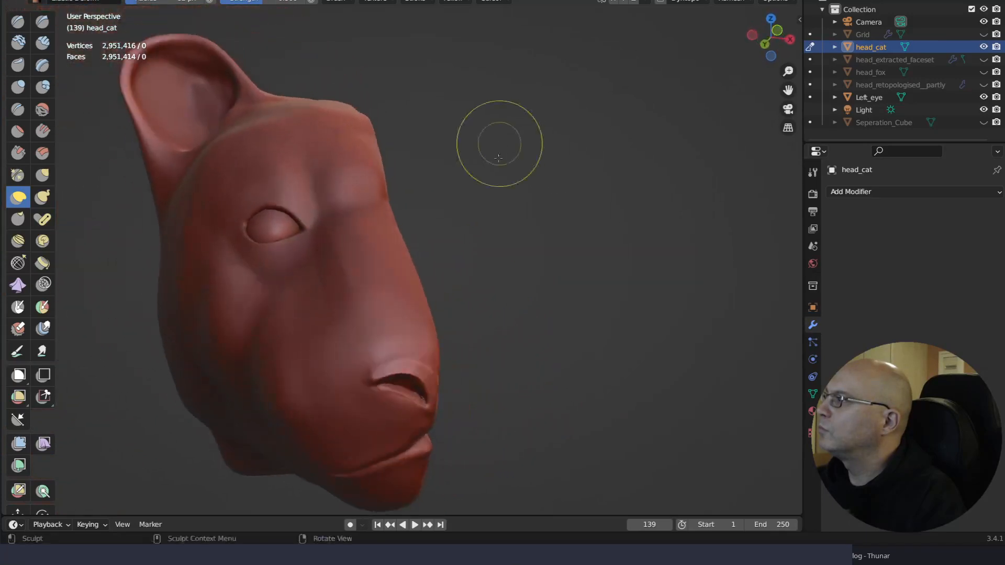
# Smooth away the hard-edged mark below the outer corner of the eye using the Clay Strips brush, and save the file
pyautogui.moveTo(499, 269); pyautogui.dragTo(545, 265, button='middle')
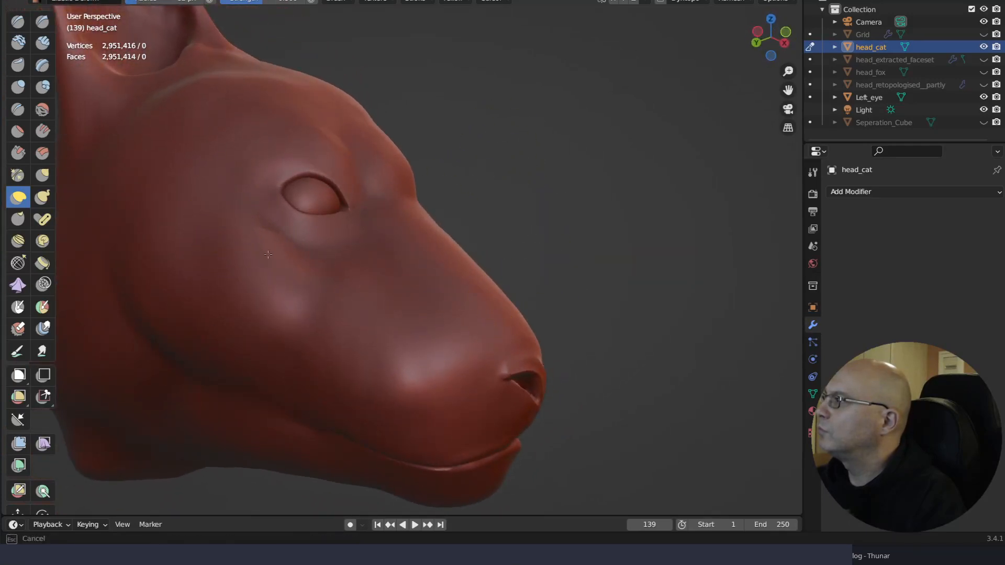
pyautogui.moveTo(341, 291); pyautogui.dragTo(294, 333, button='middle')
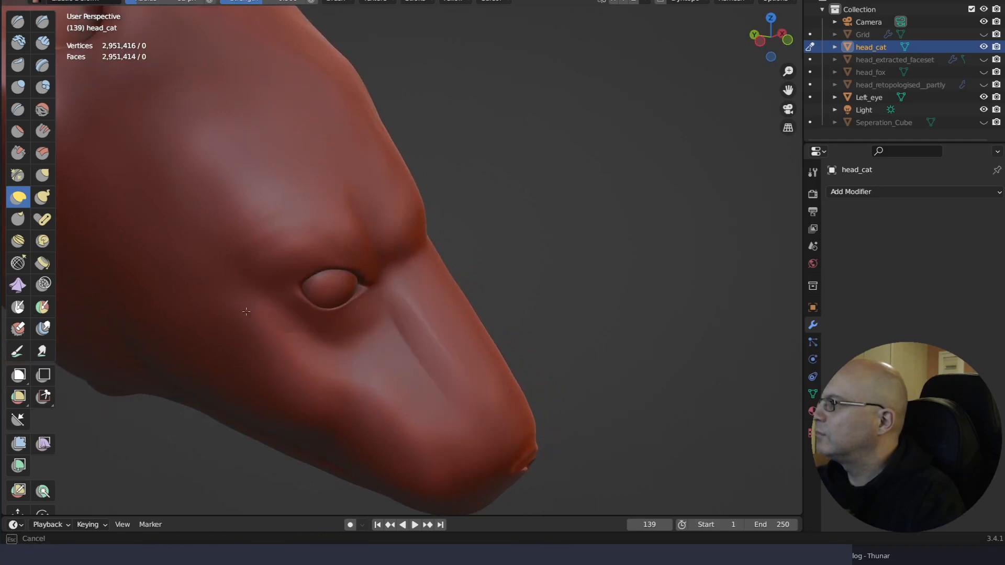
pyautogui.keyDown('ctrl'); pyautogui.moveTo(358, 361); pyautogui.dragTo(424, 272, button='right'); pyautogui.keyUp('ctrl')
pyautogui.moveTo(436, 374)
pyautogui.keyDown('shift'); pyautogui.mouseDown(button='right')
pyautogui.moveTo(444, 328)
pyautogui.moveTo(544, 273)
pyautogui.mouseUp(button='right'); pyautogui.keyUp('shift')
pyautogui.keyDown('ctrl'); pyautogui.moveTo(444, 339); pyautogui.dragTo(449, 274, button='middle'); pyautogui.keyUp('ctrl')
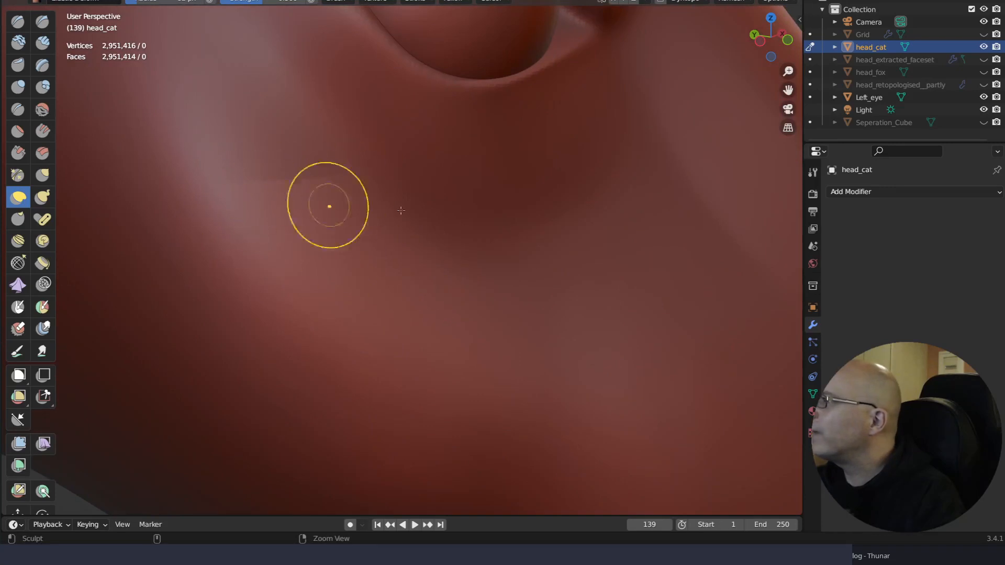
pyautogui.press('q')
pyautogui.click(337, 137)
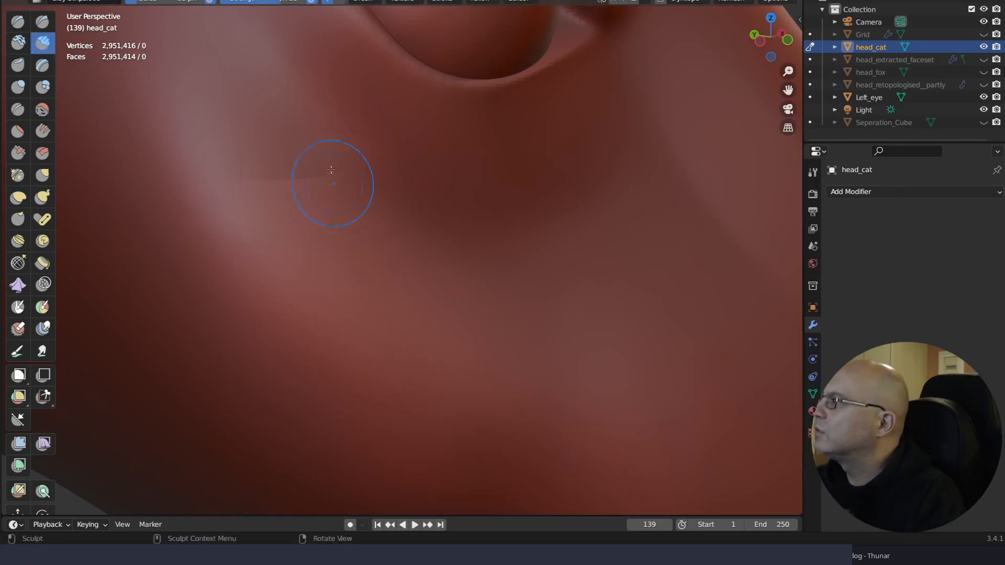
pyautogui.scroll(-5, 327, 183)
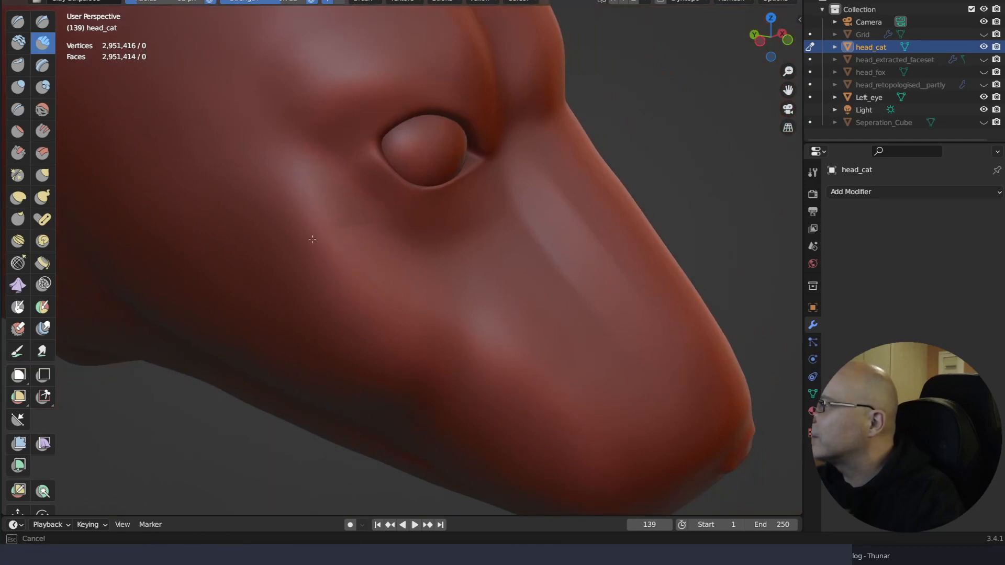
pyautogui.moveTo(408, 240)
pyautogui.mouseDown(button='middle')
pyautogui.moveTo(515, 235)
pyautogui.moveTo(442, 251)
pyautogui.moveTo(332, 322)
pyautogui.mouseUp(button='middle')
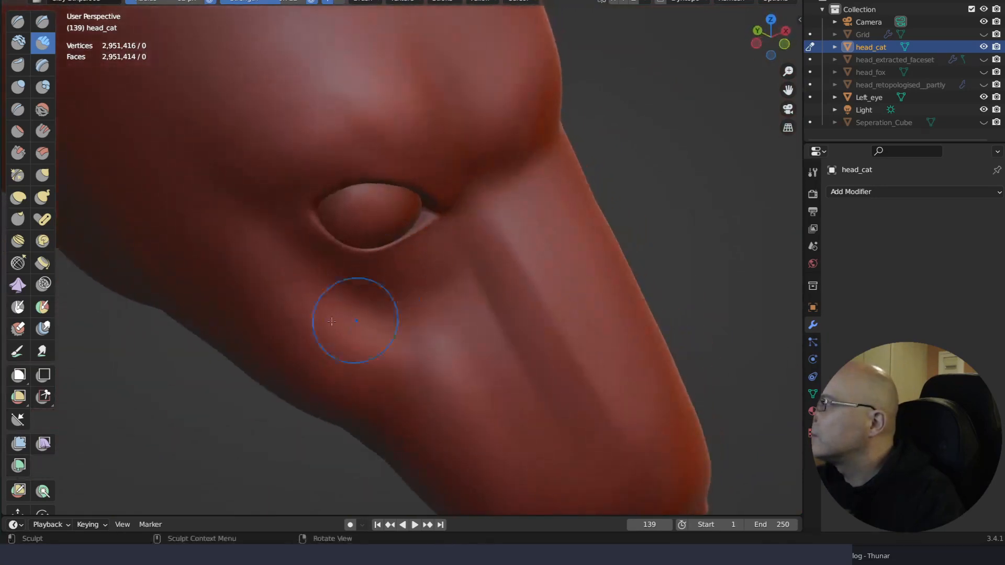
pyautogui.moveTo(427, 236)
pyautogui.mouseDown(button='middle')
pyautogui.moveTo(415, 213)
pyautogui.moveTo(461, 289)
pyautogui.moveTo(426, 280)
pyautogui.moveTo(450, 221)
pyautogui.moveTo(443, 227)
pyautogui.mouseUp(button='middle')
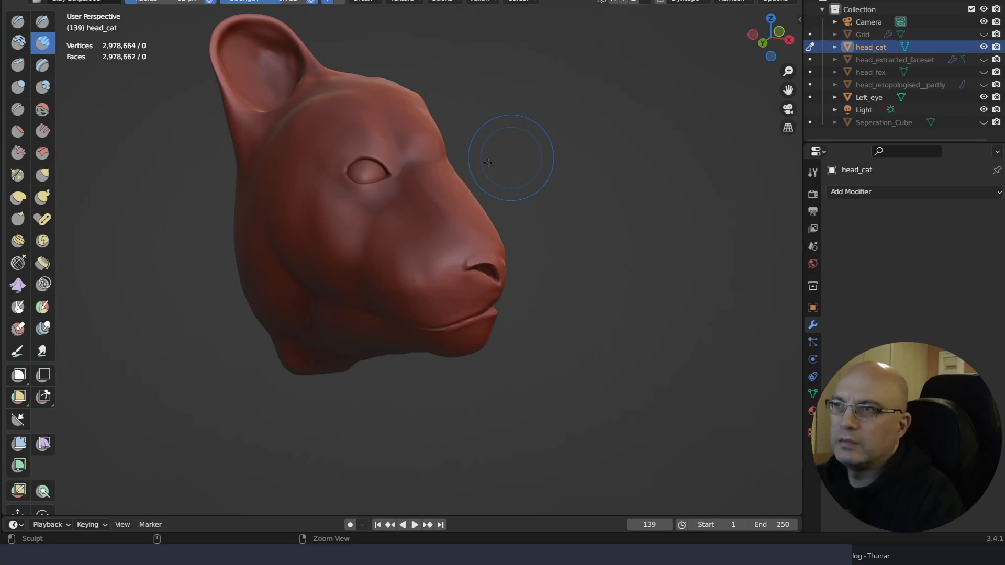
pyautogui.hotkey('ctrl', 's')
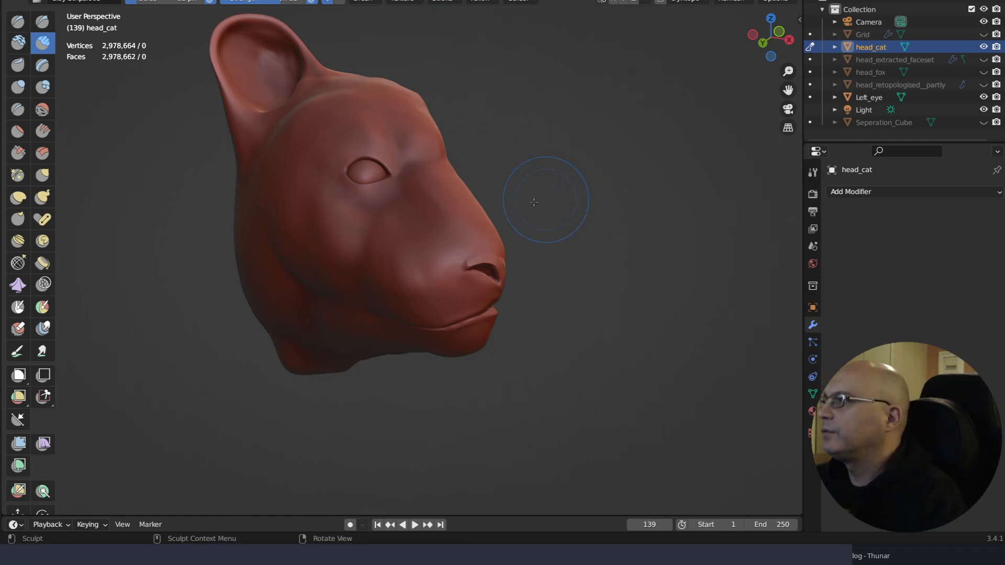
# Examine the brow, eye, nostril, muzzle and jaw profile from the front, above and the side
pyautogui.moveTo(534, 202); pyautogui.dragTo(542, 380, button='middle')
pyautogui.moveTo(555, 198)
pyautogui.mouseDown(button='middle')
pyautogui.moveTo(540, 163)
pyautogui.moveTo(540, 224)
pyautogui.moveTo(626, 208)
pyautogui.moveTo(582, 210)
pyautogui.mouseUp(button='middle')
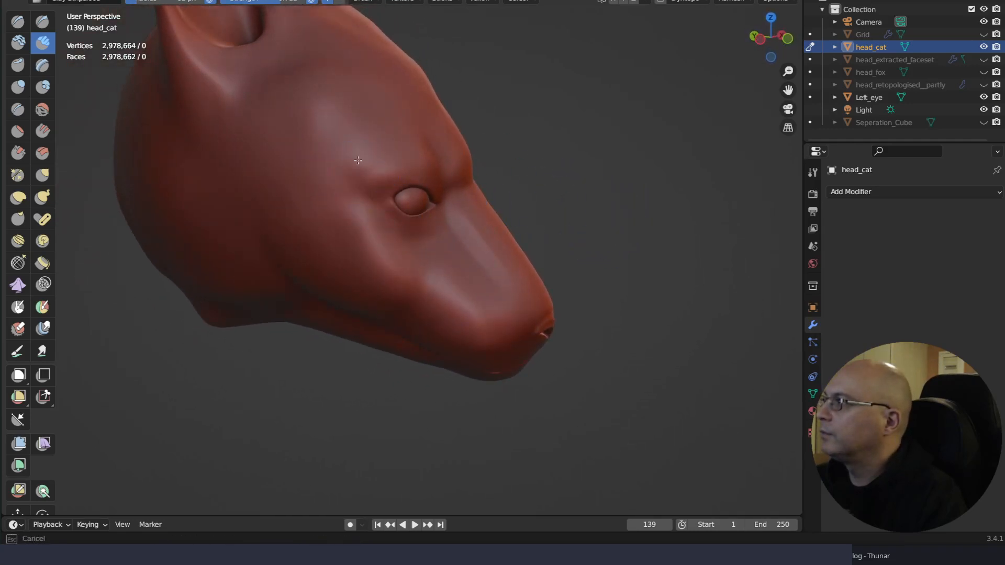
pyautogui.moveTo(578, 213); pyautogui.dragTo(436, 259, button='middle')
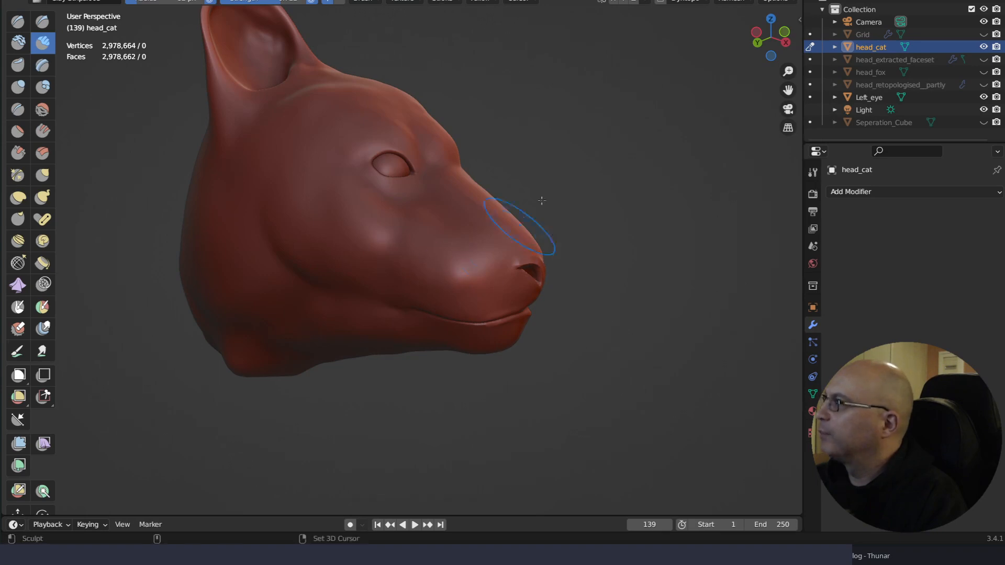
pyautogui.moveTo(541, 200)
pyautogui.mouseDown(button='middle')
pyautogui.moveTo(505, 280)
pyautogui.moveTo(521, 199)
pyautogui.moveTo(518, 139)
pyautogui.moveTo(590, 105)
pyautogui.moveTo(608, 178)
pyautogui.moveTo(576, 224)
pyautogui.mouseUp(button='middle')
pyautogui.moveTo(544, 300)
pyautogui.mouseDown(button='middle')
pyautogui.moveTo(595, 173)
pyautogui.moveTo(540, 195)
pyautogui.moveTo(525, 159)
pyautogui.moveTo(540, 148)
pyautogui.moveTo(525, 222)
pyautogui.moveTo(507, 205)
pyautogui.moveTo(545, 162)
pyautogui.moveTo(592, 188)
pyautogui.moveTo(599, 220)
pyautogui.moveTo(538, 189)
pyautogui.moveTo(539, 218)
pyautogui.moveTo(526, 134)
pyautogui.moveTo(545, 117)
pyautogui.moveTo(613, 152)
pyautogui.moveTo(545, 319)
pyautogui.moveTo(507, 331)
pyautogui.moveTo(569, 293)
pyautogui.mouseUp(button='middle')
pyautogui.scroll(5, 545, 311)
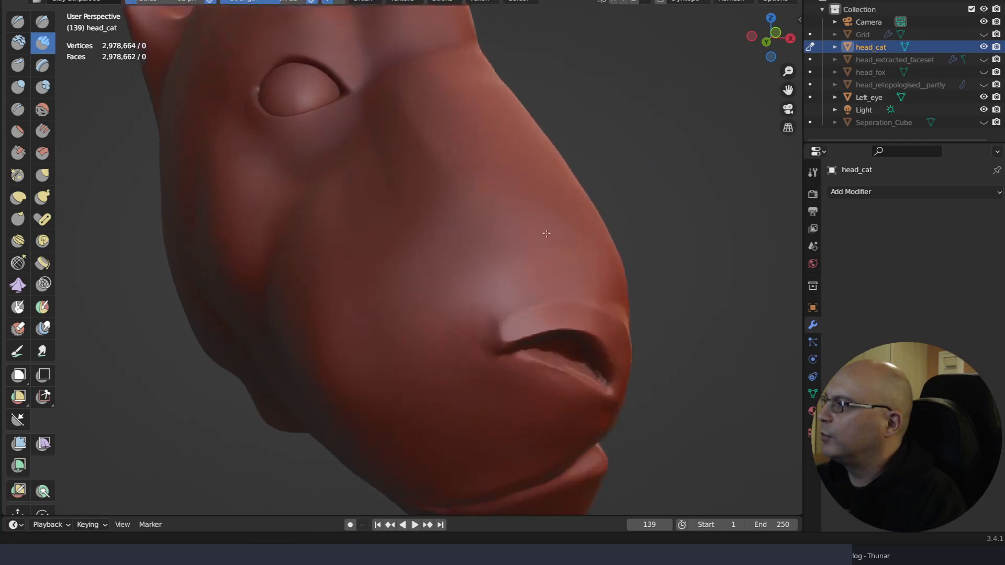
pyautogui.moveTo(527, 246); pyautogui.dragTo(565, 204, button='middle')
pyautogui.scroll(-5, 561, 202)
pyautogui.moveTo(573, 301); pyautogui.dragTo(590, 271, button='middle')
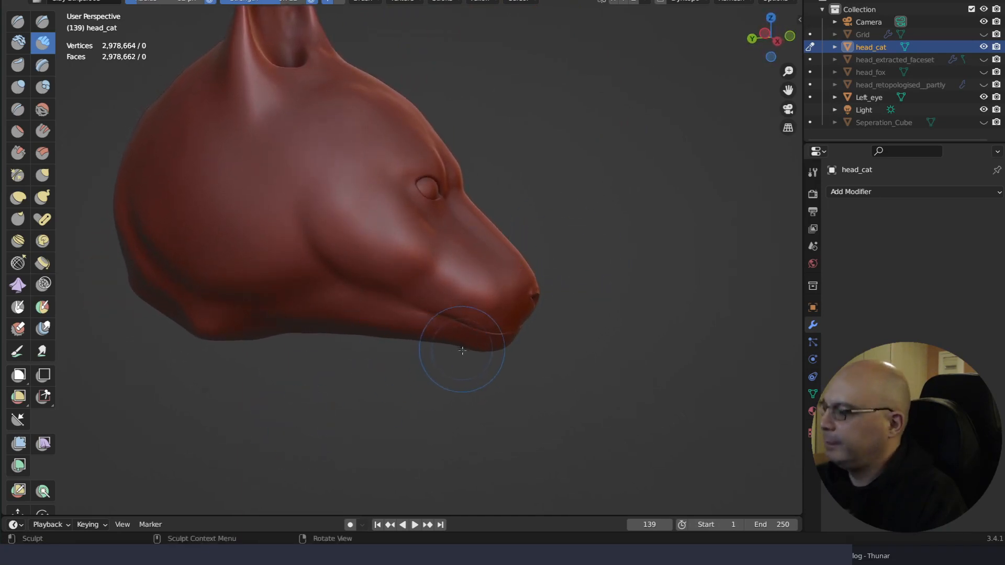
# Reshape the underside of the lower jaw and throat with Elastic Deform, lifting the jaw line slightly upward
pyautogui.press('q')
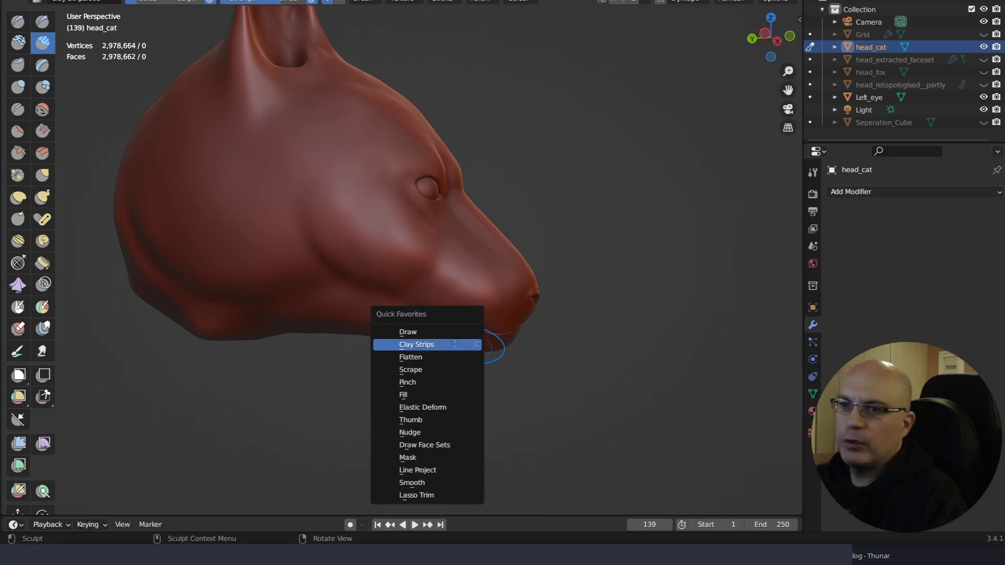
pyautogui.click(448, 406)
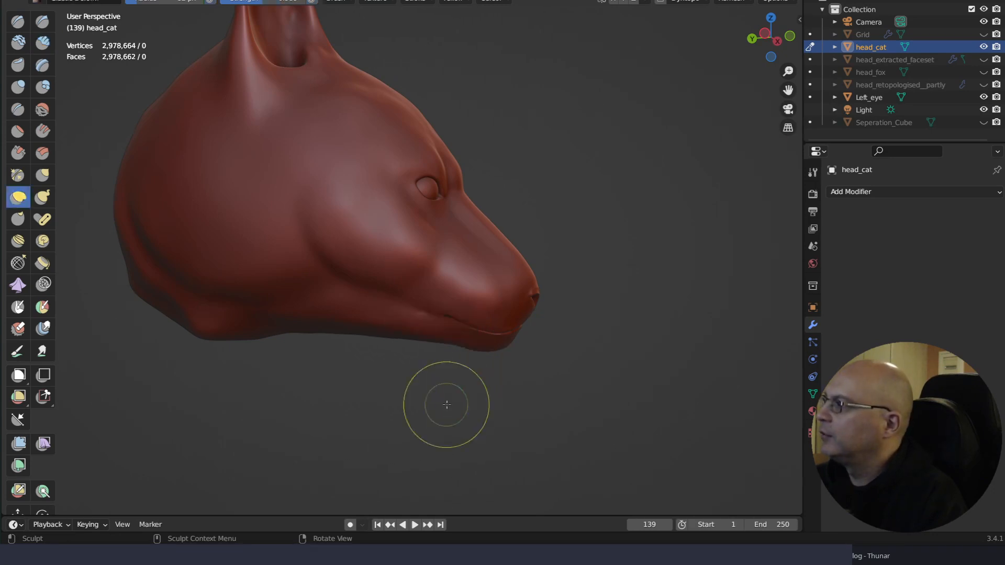
pyautogui.moveTo(463, 347)
pyautogui.mouseDown()
pyautogui.moveTo(404, 361)
pyautogui.moveTo(337, 343)
pyautogui.moveTo(343, 309)
pyautogui.mouseUp()
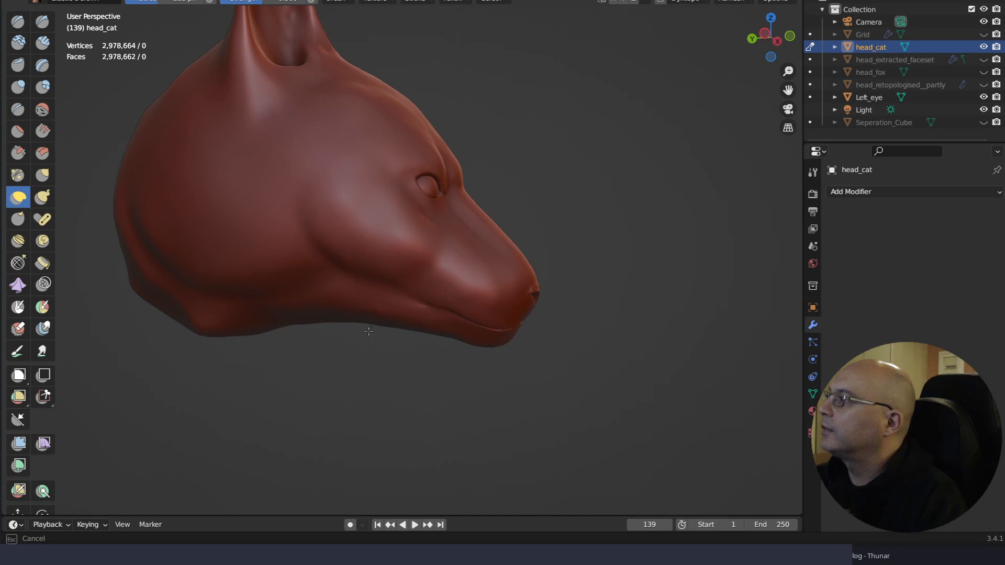
pyautogui.moveTo(368, 332); pyautogui.dragTo(370, 333)
pyautogui.moveTo(386, 352)
pyautogui.mouseDown(button='right')
pyautogui.moveTo(386, 328)
pyautogui.moveTo(397, 354)
pyautogui.mouseUp(button='right')
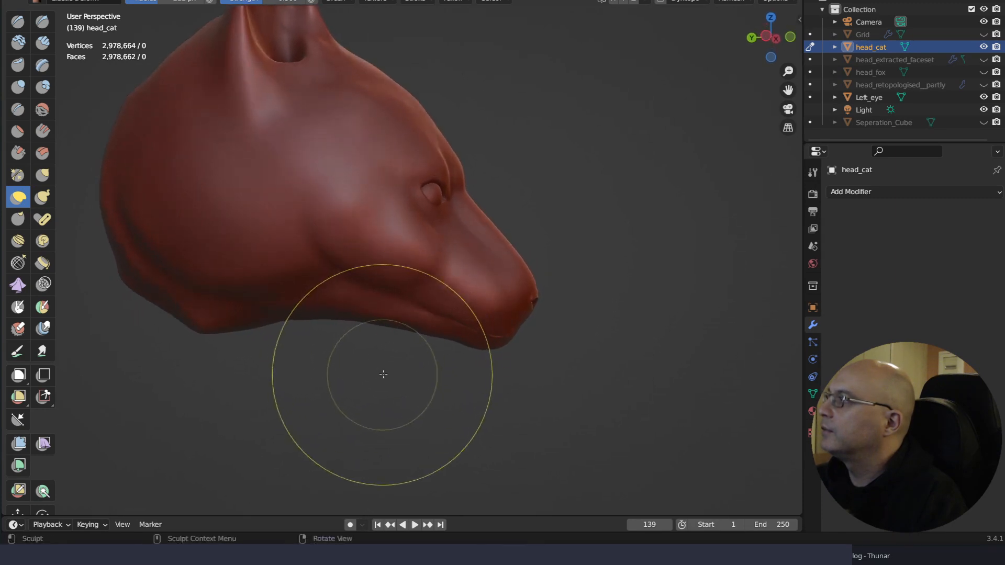
pyautogui.scroll(2, 366, 355)
pyautogui.moveTo(309, 317); pyautogui.dragTo(327, 337)
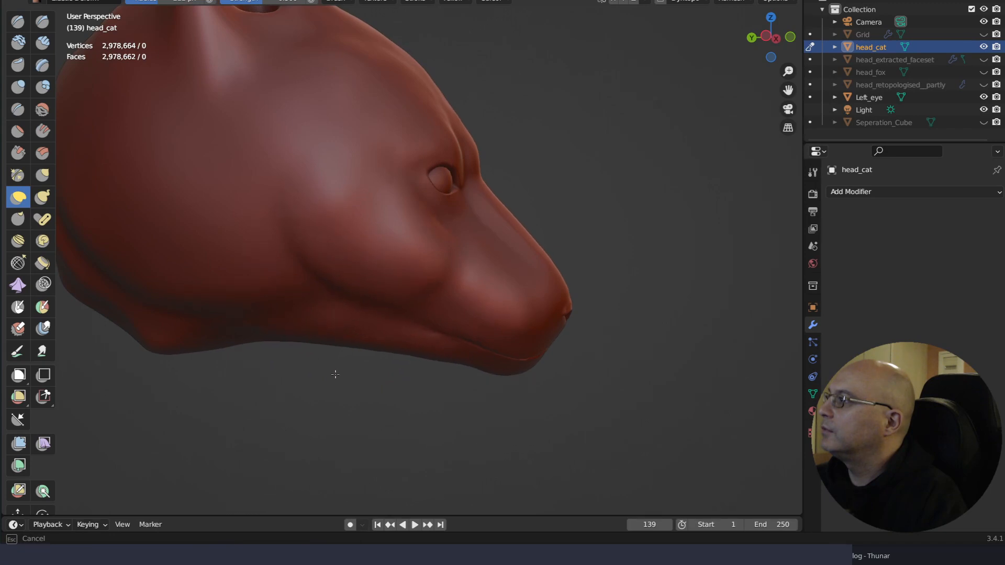
# Build up the area above the upper eyelid with Clay Strips, undoing the rough strokes and blending the form into the brow
pyautogui.moveTo(413, 415)
pyautogui.mouseDown(button='middle')
pyautogui.moveTo(367, 414)
pyautogui.moveTo(476, 359)
pyautogui.moveTo(501, 317)
pyautogui.moveTo(534, 366)
pyautogui.moveTo(502, 330)
pyautogui.moveTo(599, 326)
pyautogui.moveTo(617, 344)
pyautogui.moveTo(502, 372)
pyautogui.moveTo(391, 310)
pyautogui.moveTo(533, 207)
pyautogui.moveTo(612, 314)
pyautogui.mouseUp(button='middle')
pyautogui.scroll(4, 482, 242)
pyautogui.moveTo(545, 268)
pyautogui.mouseDown(button='middle')
pyautogui.moveTo(567, 256)
pyautogui.moveTo(540, 214)
pyautogui.moveTo(550, 180)
pyautogui.moveTo(572, 227)
pyautogui.moveTo(445, 238)
pyautogui.moveTo(581, 276)
pyautogui.moveTo(522, 228)
pyautogui.moveTo(521, 202)
pyautogui.moveTo(555, 327)
pyautogui.mouseUp(button='middle')
pyautogui.scroll(2, 542, 260)
pyautogui.keyDown('ctrl'); pyautogui.moveTo(505, 280); pyautogui.dragTo(502, 240, button='middle'); pyautogui.keyUp('ctrl')
pyautogui.moveTo(500, 239); pyautogui.dragTo(514, 210, button='right')
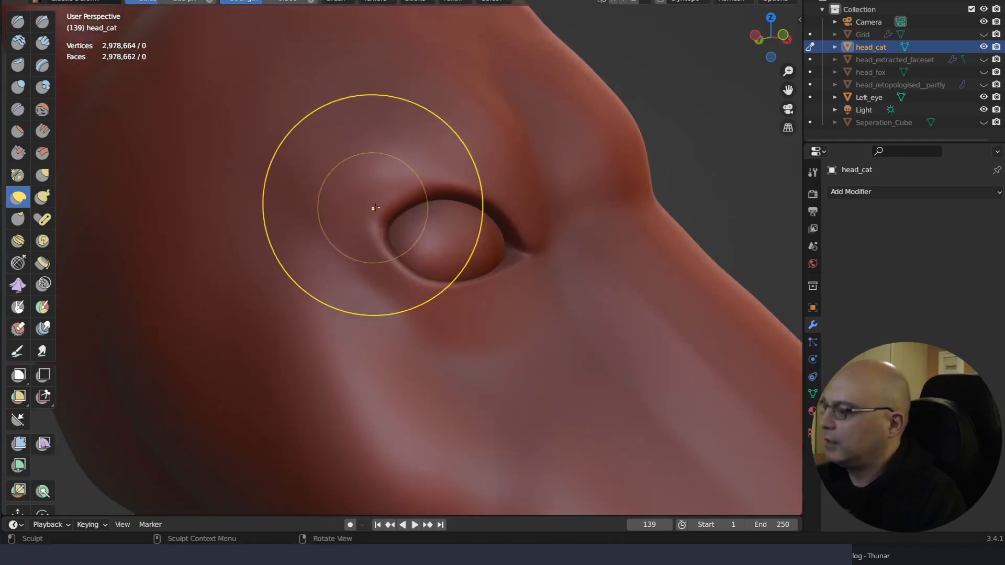
pyautogui.press('q')
pyautogui.click(357, 128)
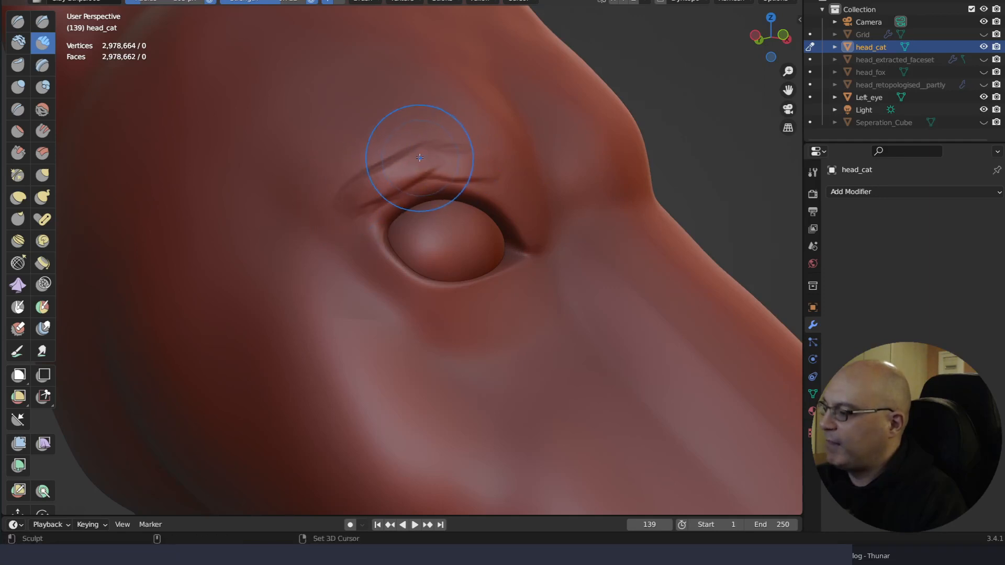
pyautogui.hotkey('ctrl', 'z')
pyautogui.hotkey('ctrl', 'z')
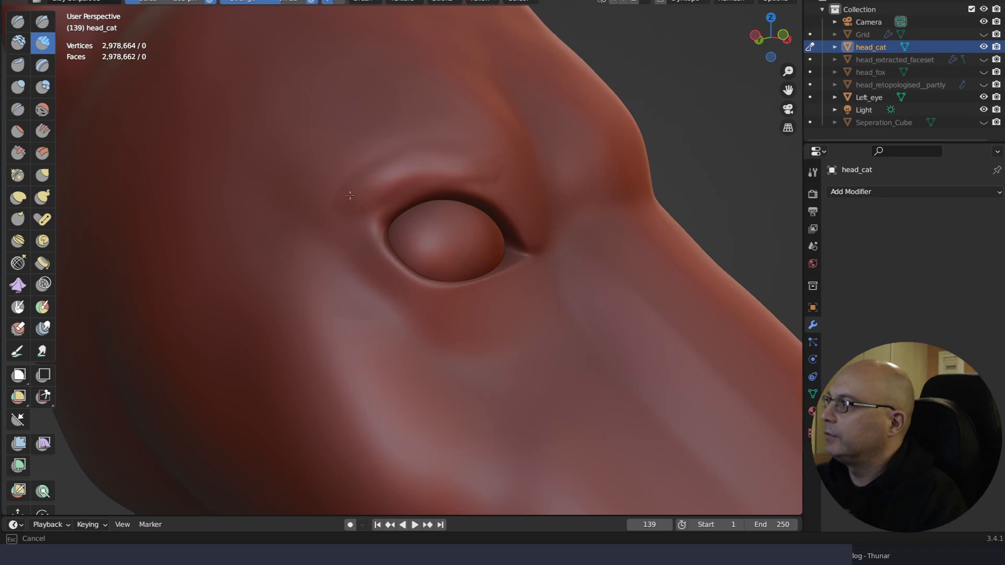
pyautogui.moveTo(421, 171); pyautogui.dragTo(471, 139, button='middle')
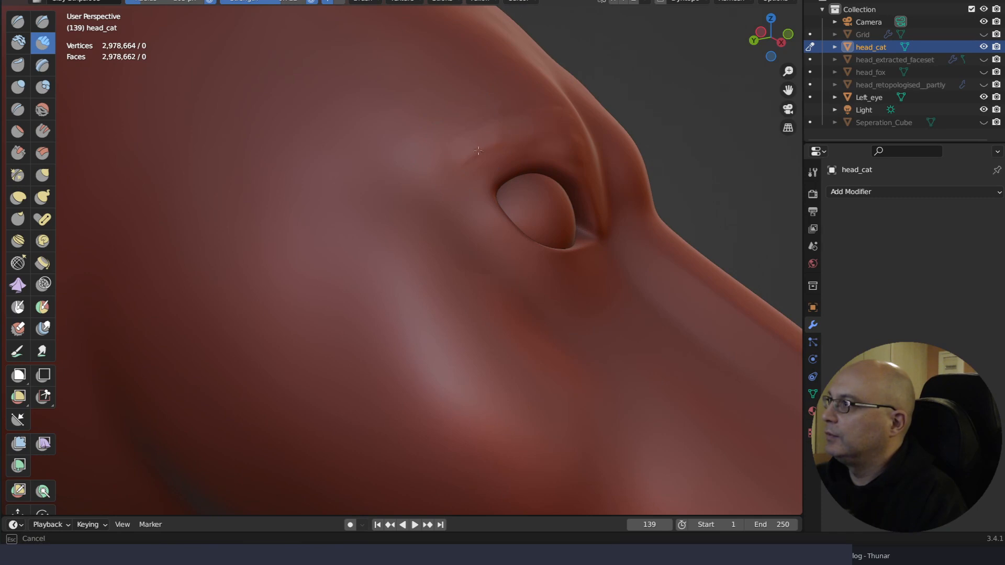
pyautogui.moveTo(470, 145); pyautogui.dragTo(413, 177, button='middle')
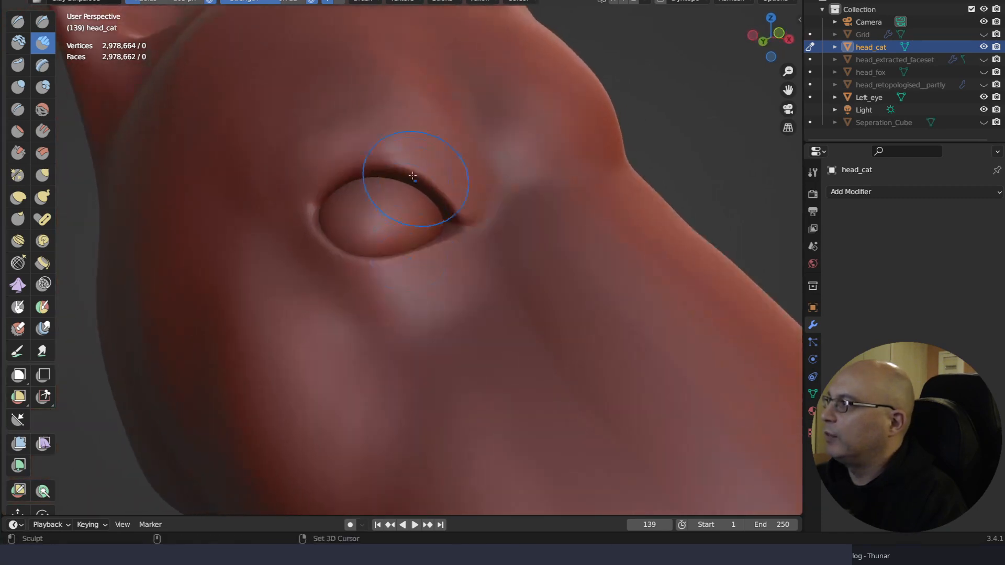
pyautogui.moveTo(479, 140)
pyautogui.mouseDown(button='middle')
pyautogui.moveTo(505, 168)
pyautogui.moveTo(507, 84)
pyautogui.moveTo(517, 229)
pyautogui.moveTo(509, 262)
pyautogui.moveTo(527, 219)
pyautogui.moveTo(520, 195)
pyautogui.mouseUp(button='middle')
# Refine the upper eyelid rim and the brow surface above the eye with the Scrape brush, and save the file
pyautogui.press('q')
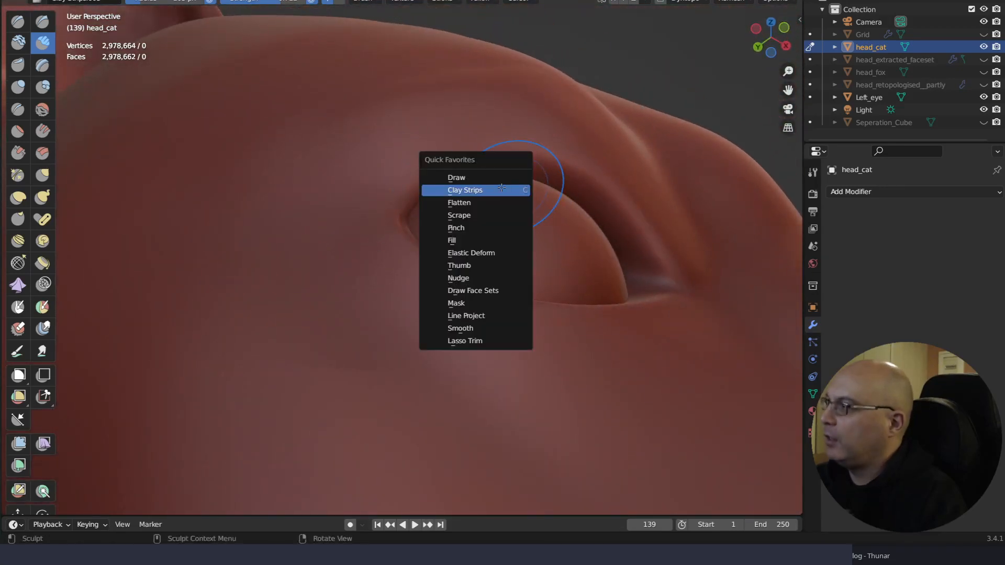
pyautogui.click(486, 214)
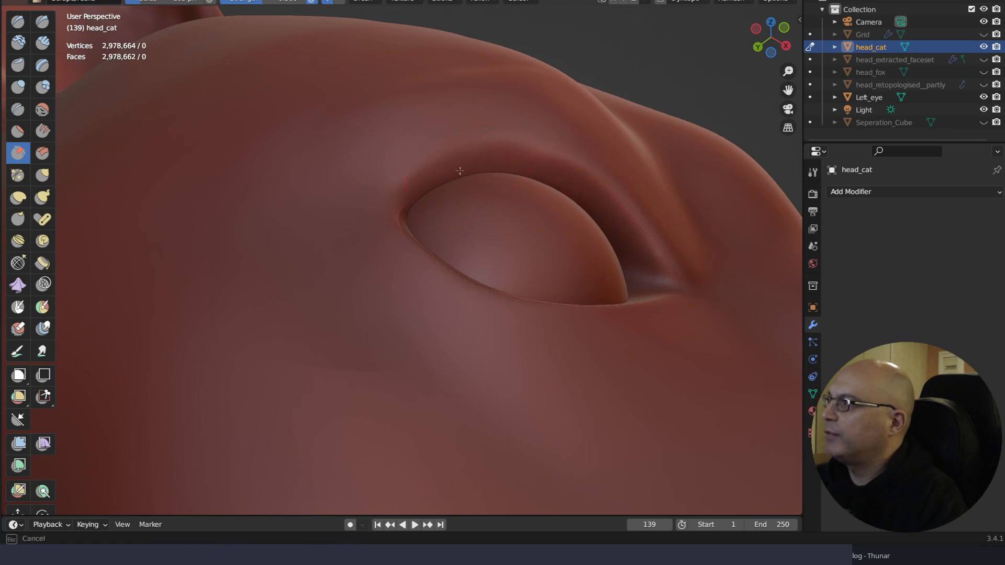
pyautogui.moveTo(437, 176); pyautogui.dragTo(359, 368, button='middle')
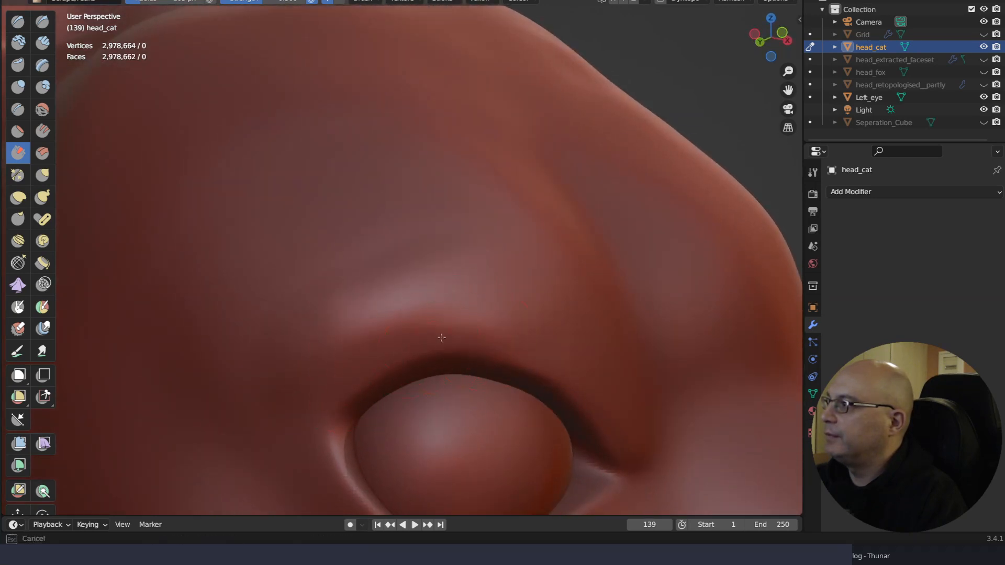
pyautogui.moveTo(501, 296); pyautogui.dragTo(544, 255, button='middle')
pyautogui.moveTo(566, 301); pyautogui.dragTo(567, 302)
pyautogui.moveTo(565, 302)
pyautogui.keyDown('ctrl'); pyautogui.mouseDown(button='right')
pyautogui.moveTo(429, 386)
pyautogui.moveTo(401, 385)
pyautogui.mouseUp(button='right'); pyautogui.keyUp('ctrl')
pyautogui.moveTo(507, 336); pyautogui.dragTo(510, 288, button='middle')
pyautogui.scroll(-6, 503, 306)
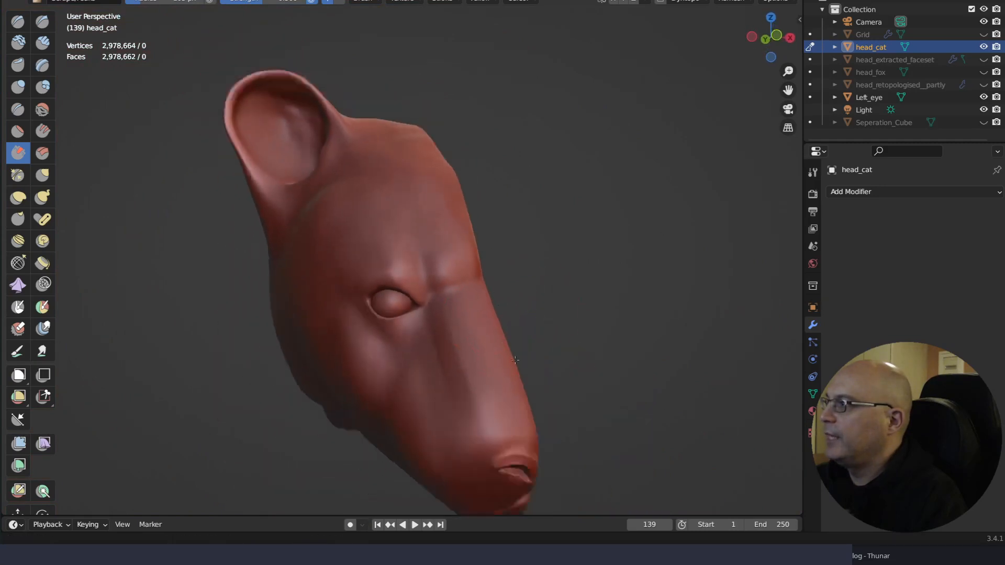
pyautogui.moveTo(503, 321)
pyautogui.mouseDown(button='middle')
pyautogui.moveTo(538, 323)
pyautogui.moveTo(538, 340)
pyautogui.moveTo(523, 337)
pyautogui.mouseUp(button='middle')
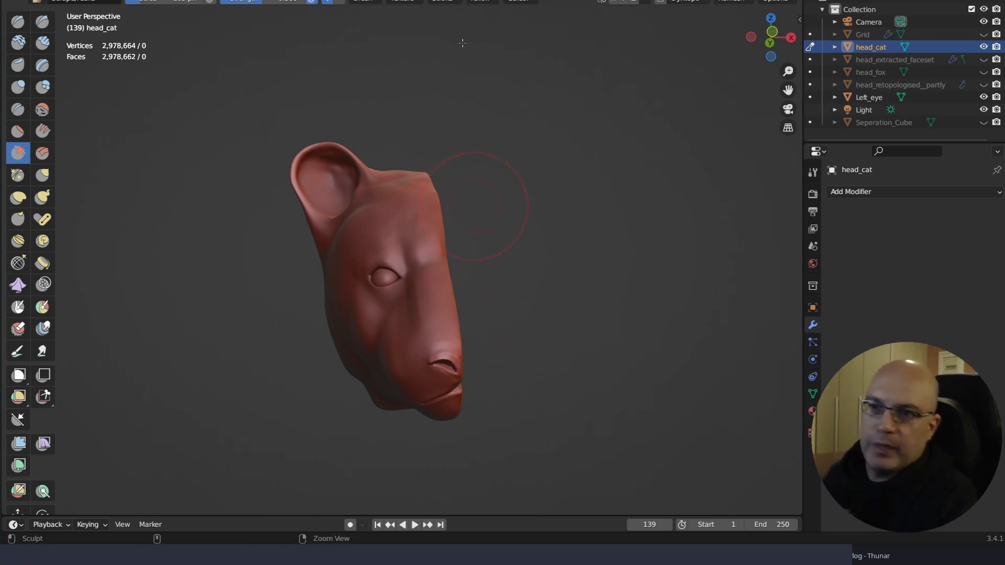
pyautogui.hotkey('ctrl', 's')
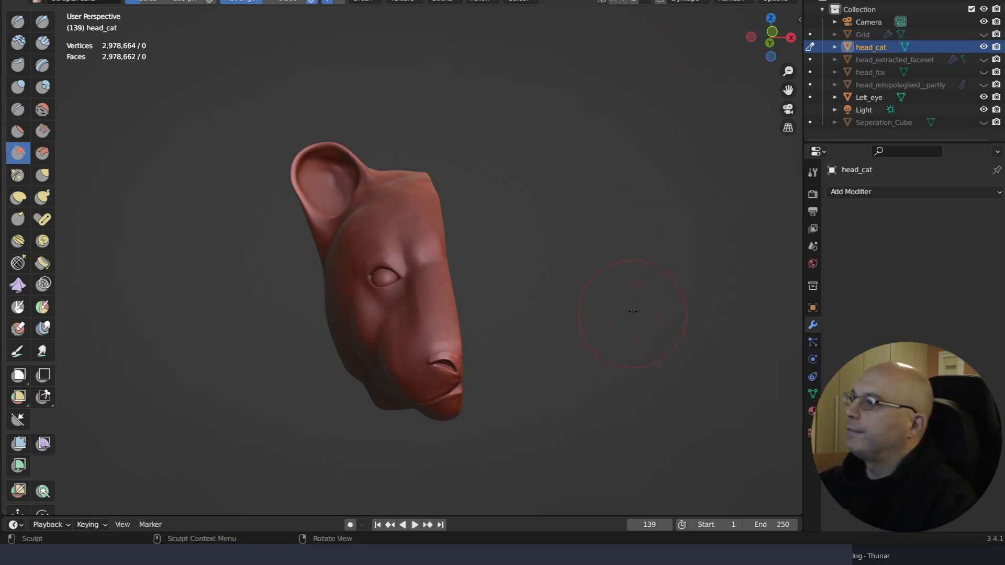
# Pull the chin slightly downward and raise the front of the muzzle around the nose with Elastic Deform
pyautogui.moveTo(559, 269)
pyautogui.mouseDown(button='middle')
pyautogui.moveTo(633, 281)
pyautogui.moveTo(623, 316)
pyautogui.moveTo(595, 281)
pyautogui.moveTo(589, 211)
pyautogui.moveTo(619, 213)
pyautogui.moveTo(628, 283)
pyautogui.moveTo(619, 350)
pyautogui.moveTo(561, 292)
pyautogui.moveTo(590, 309)
pyautogui.moveTo(597, 280)
pyautogui.moveTo(605, 299)
pyautogui.moveTo(588, 295)
pyautogui.moveTo(581, 240)
pyautogui.moveTo(516, 300)
pyautogui.mouseUp(button='middle')
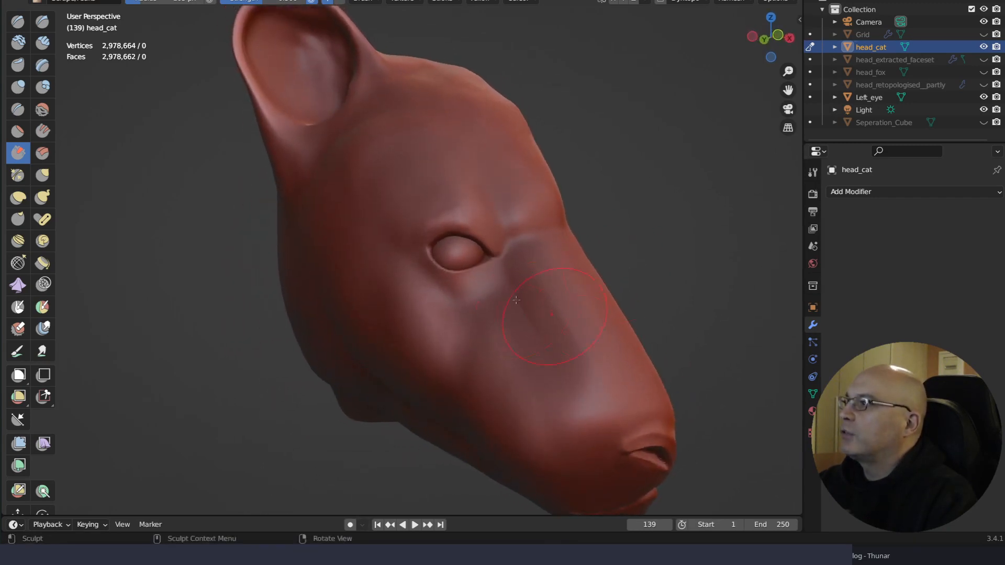
pyautogui.moveTo(578, 385)
pyautogui.mouseDown(button='middle')
pyautogui.moveTo(654, 238)
pyautogui.moveTo(689, 208)
pyautogui.moveTo(703, 217)
pyautogui.mouseUp(button='middle')
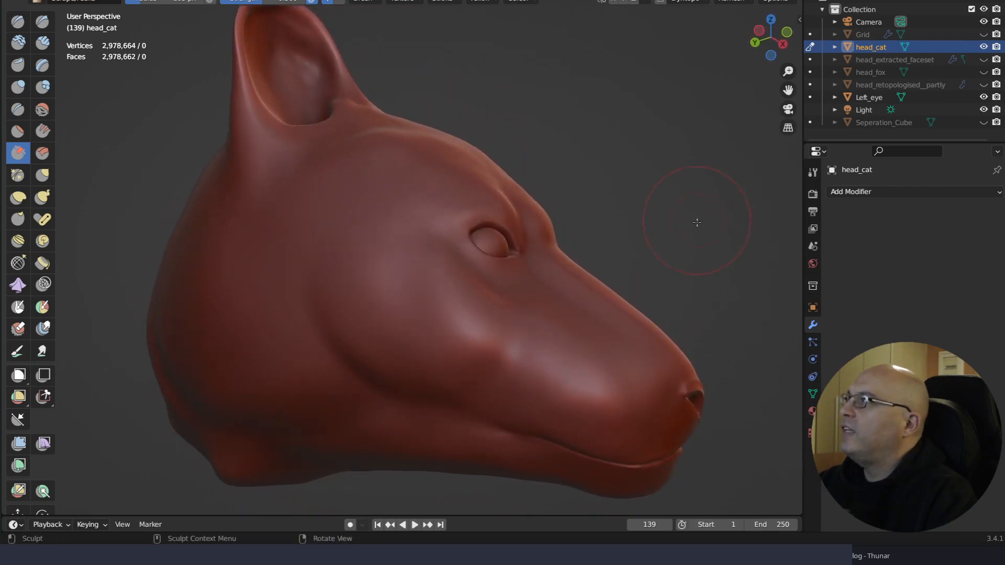
pyautogui.scroll(-5, 711, 262)
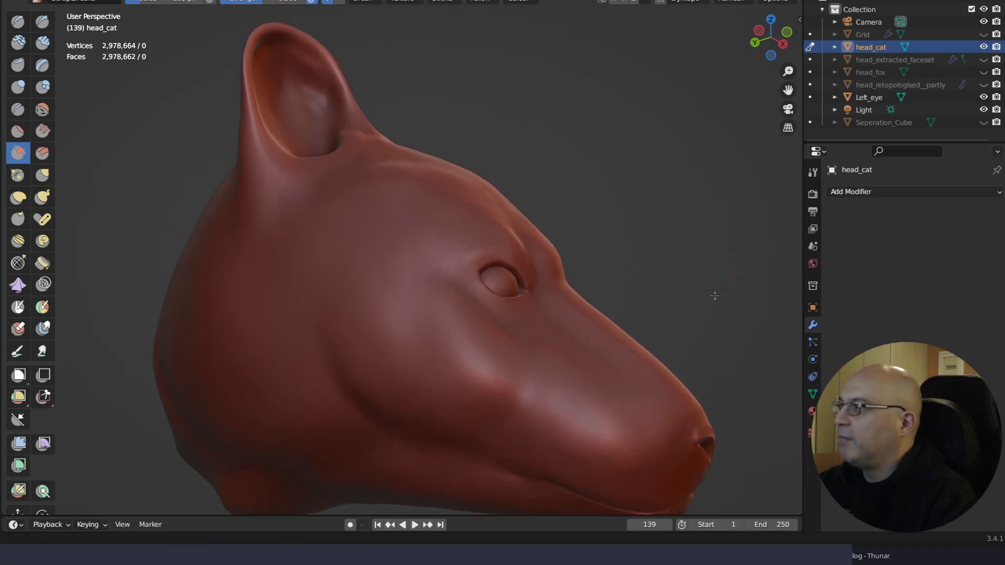
pyautogui.moveTo(676, 283); pyautogui.dragTo(704, 300, button='middle')
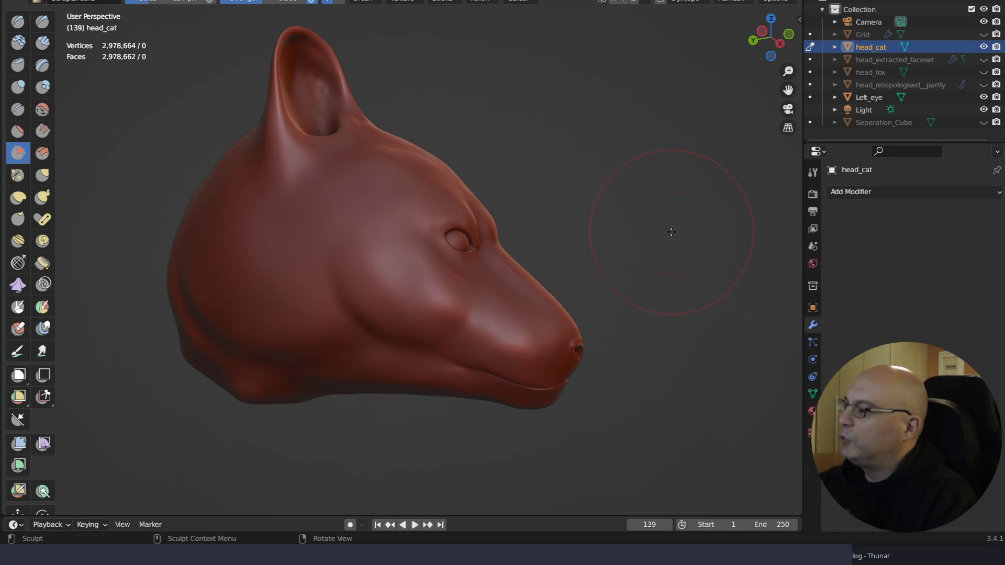
pyautogui.press('q')
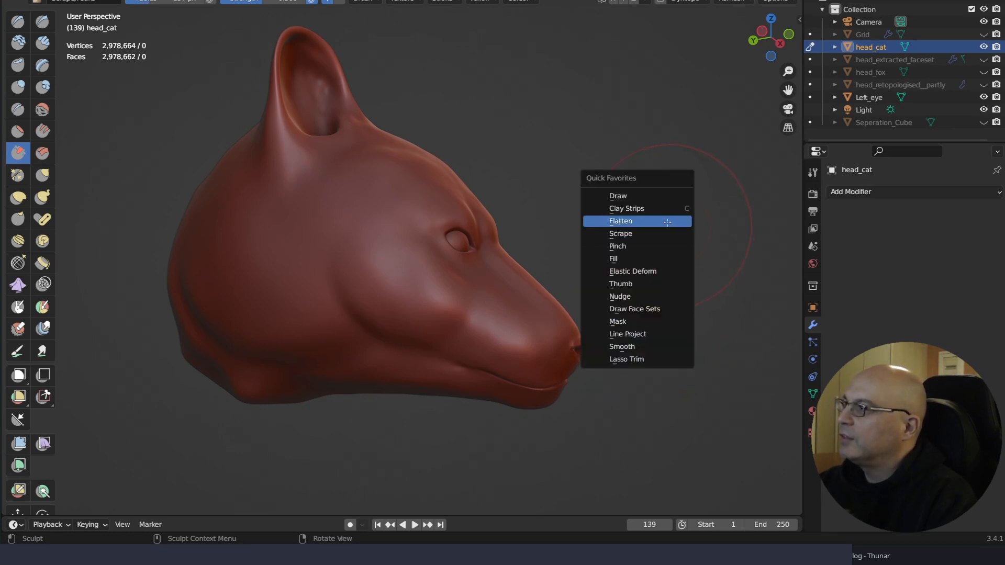
pyautogui.click(674, 281)
pyautogui.moveTo(465, 395); pyautogui.dragTo(461, 411)
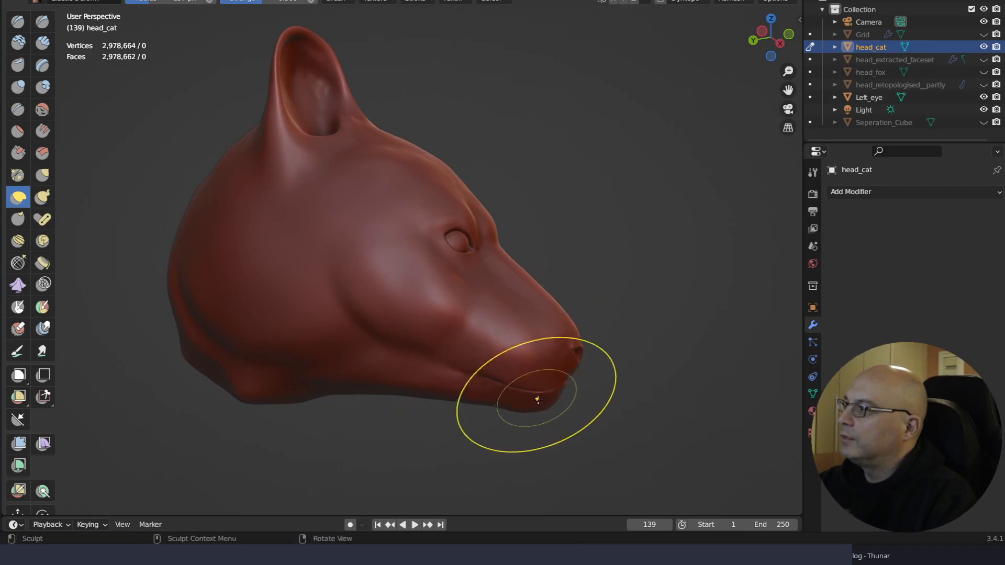
pyautogui.moveTo(536, 401); pyautogui.dragTo(537, 421)
pyautogui.moveTo(548, 330)
pyautogui.mouseDown()
pyautogui.moveTo(562, 299)
pyautogui.moveTo(559, 314)
pyautogui.mouseUp()
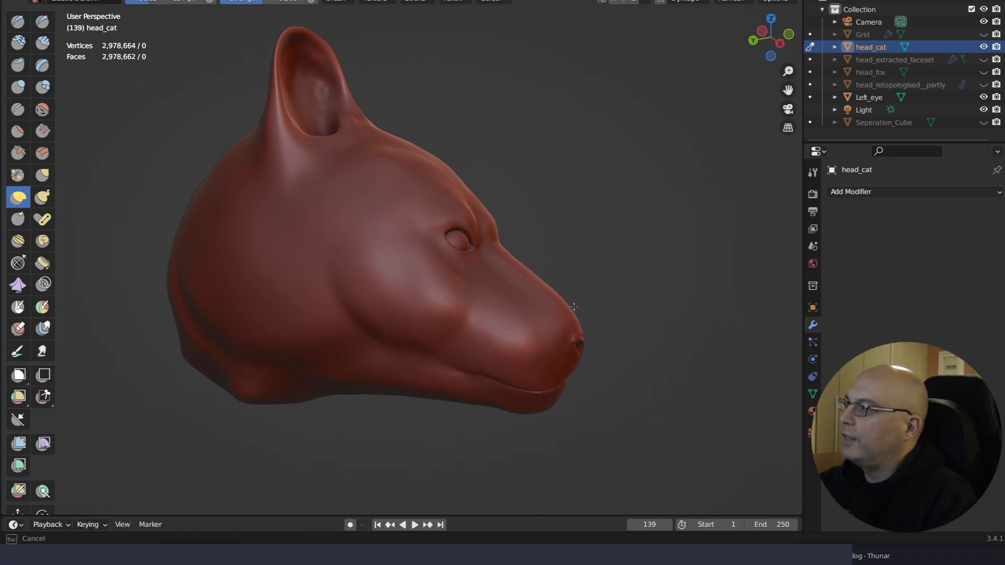
pyautogui.moveTo(573, 307); pyautogui.dragTo(575, 303)
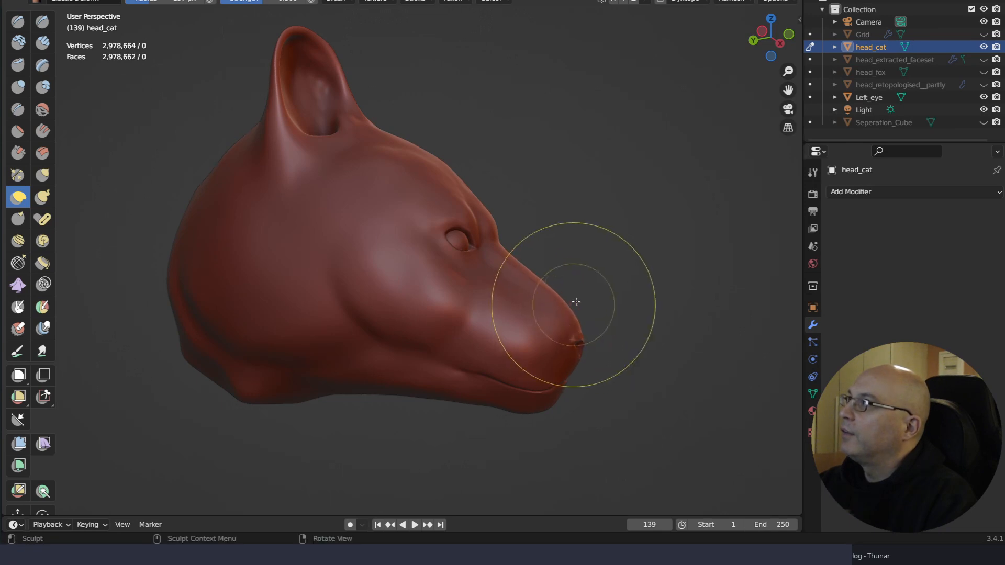
# Rework the jaw line from the throat to the mouth corner with Elastic Deform, filling its hollow and shifting the rear cheek edge back
pyautogui.moveTo(601, 240)
pyautogui.mouseDown(button='middle')
pyautogui.moveTo(577, 270)
pyautogui.moveTo(504, 244)
pyautogui.moveTo(599, 197)
pyautogui.moveTo(612, 220)
pyautogui.moveTo(608, 233)
pyautogui.moveTo(598, 226)
pyautogui.mouseUp(button='middle')
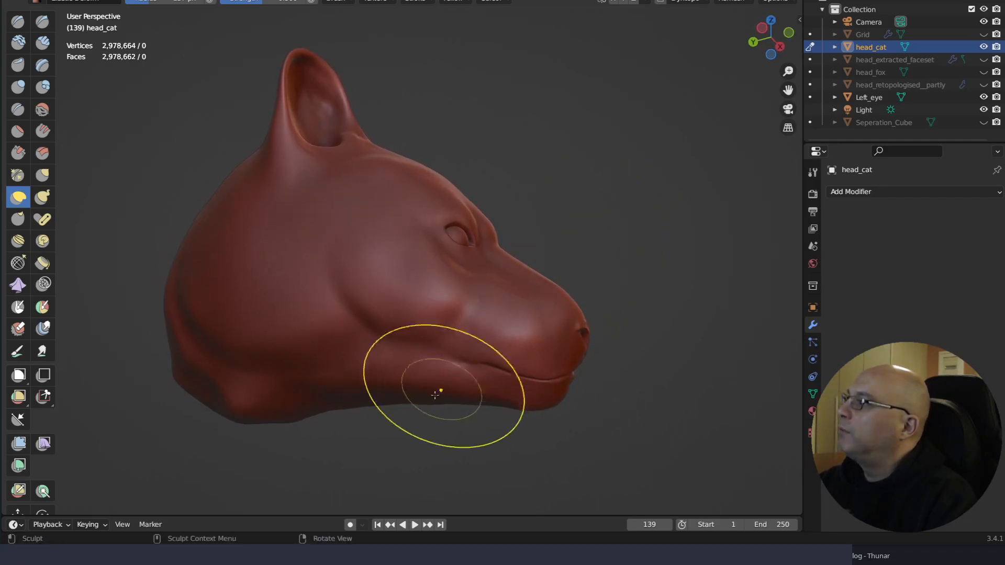
pyautogui.moveTo(435, 395)
pyautogui.mouseDown(button='middle')
pyautogui.moveTo(496, 440)
pyautogui.moveTo(442, 433)
pyautogui.mouseUp(button='middle')
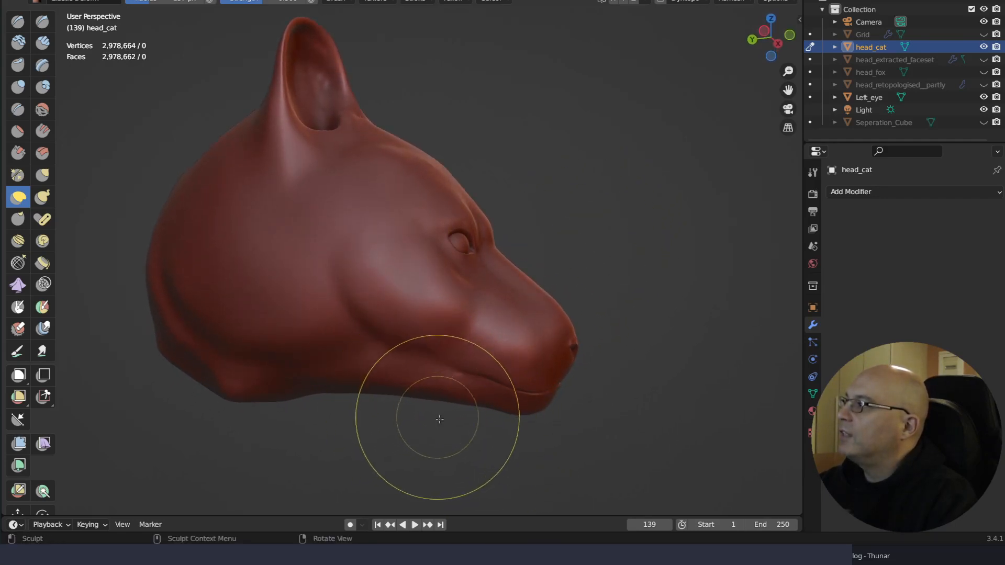
pyautogui.keyDown('ctrl'); pyautogui.moveTo(440, 419); pyautogui.dragTo(445, 372, button='right'); pyautogui.keyUp('ctrl')
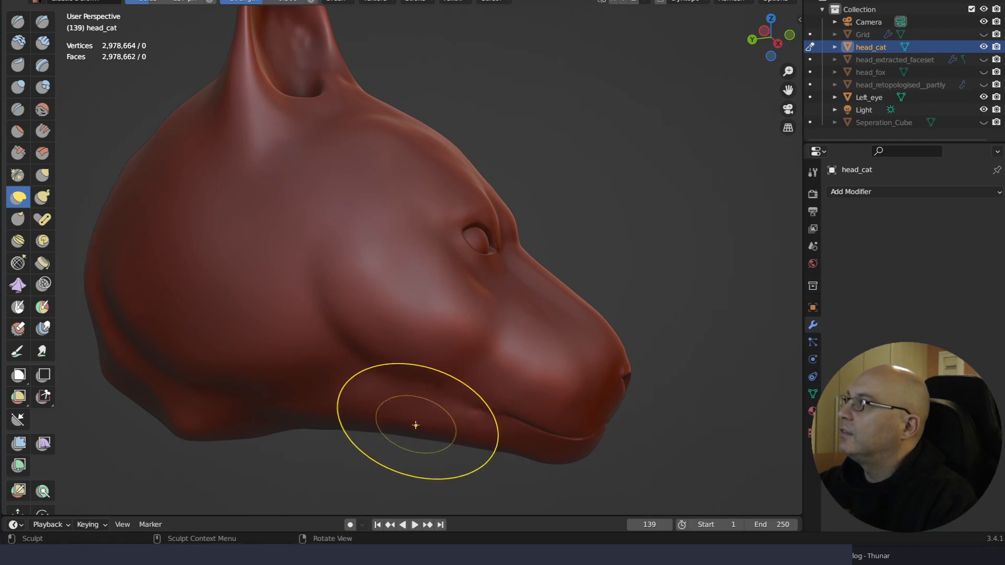
pyautogui.moveTo(368, 412)
pyautogui.mouseDown()
pyautogui.moveTo(383, 444)
pyautogui.moveTo(425, 408)
pyautogui.mouseUp()
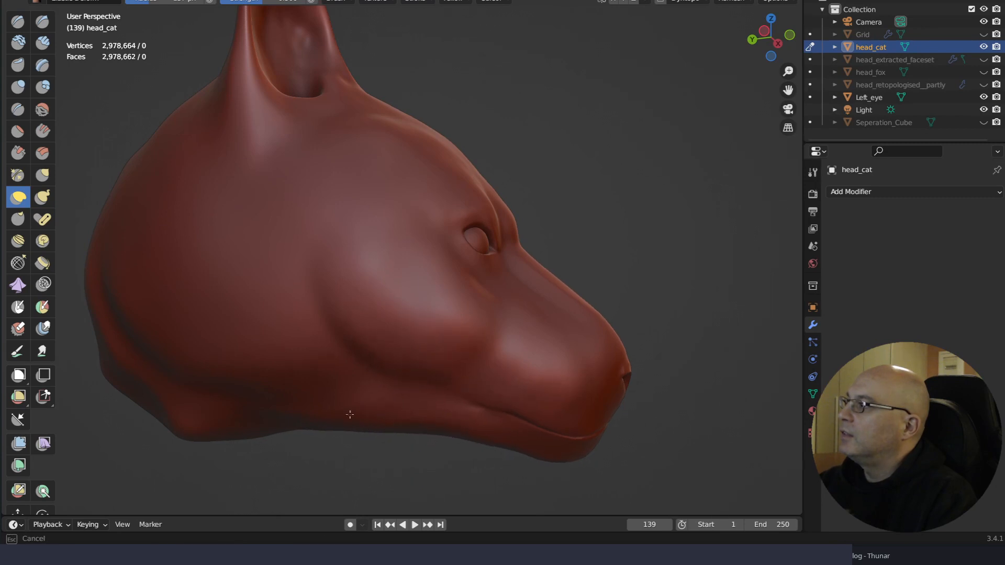
pyautogui.moveTo(349, 415); pyautogui.dragTo(378, 460)
pyautogui.moveTo(440, 420)
pyautogui.mouseDown()
pyautogui.moveTo(439, 408)
pyautogui.moveTo(417, 420)
pyautogui.mouseUp()
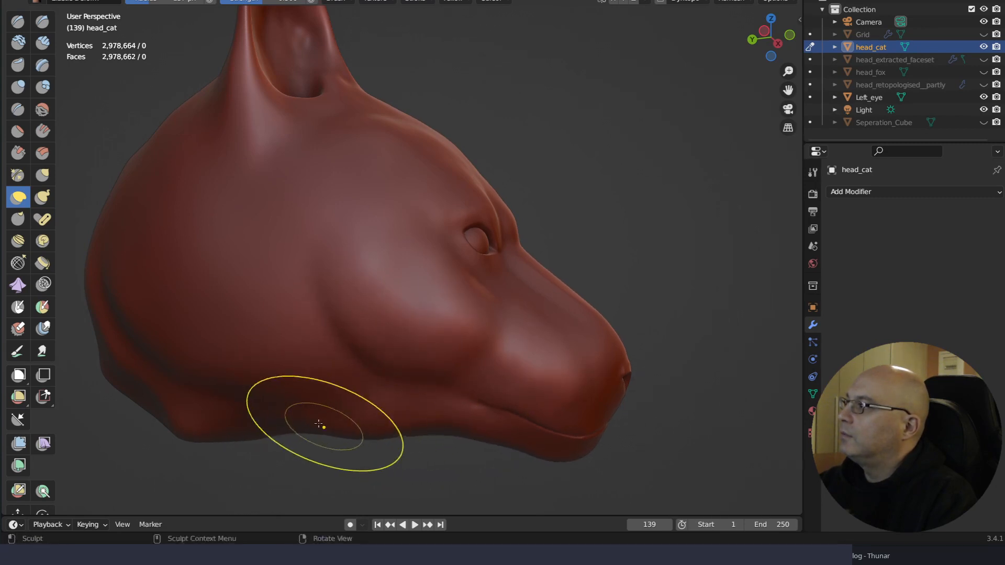
pyautogui.moveTo(292, 421); pyautogui.dragTo(291, 436)
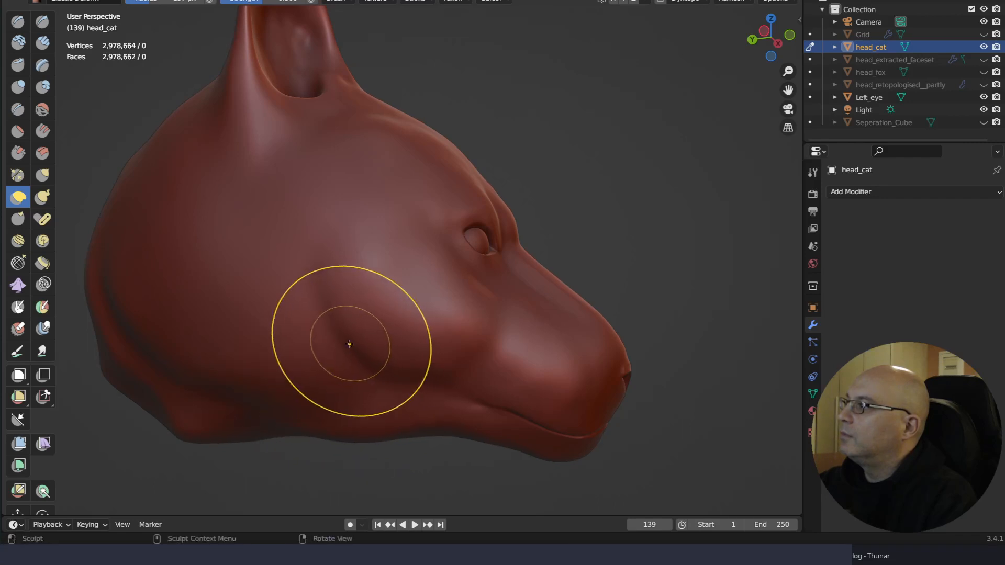
pyautogui.moveTo(351, 343); pyautogui.dragTo(325, 364)
# Fill out the side contour of the cheek below the outer eye with Elastic Deform, adjusting it from above and below
pyautogui.moveTo(460, 381)
pyautogui.mouseDown(button='middle')
pyautogui.moveTo(471, 378)
pyautogui.moveTo(449, 381)
pyautogui.moveTo(474, 391)
pyautogui.moveTo(437, 413)
pyautogui.moveTo(403, 421)
pyautogui.moveTo(364, 406)
pyautogui.moveTo(415, 464)
pyautogui.moveTo(407, 466)
pyautogui.mouseUp(button='middle')
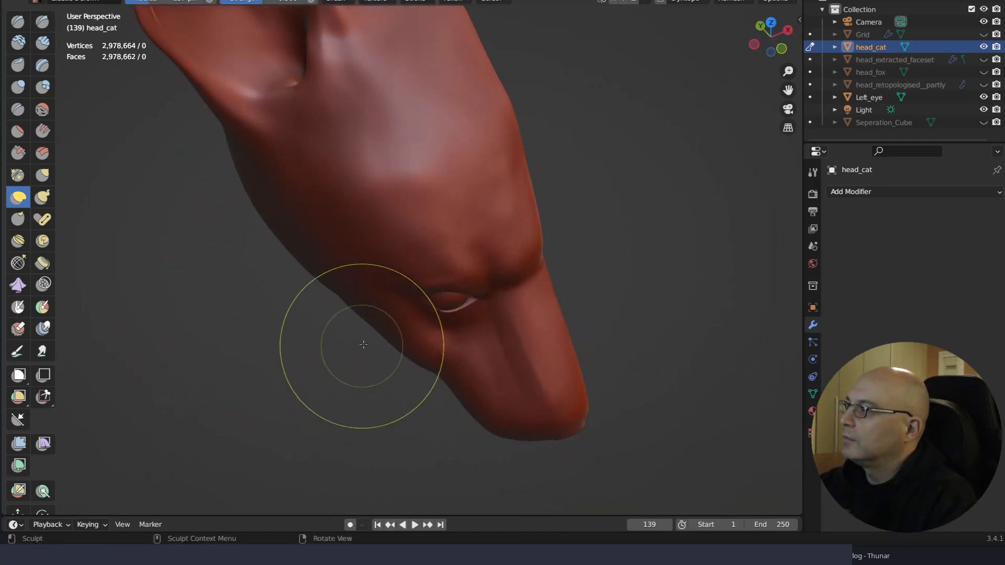
pyautogui.moveTo(363, 344); pyautogui.dragTo(365, 330)
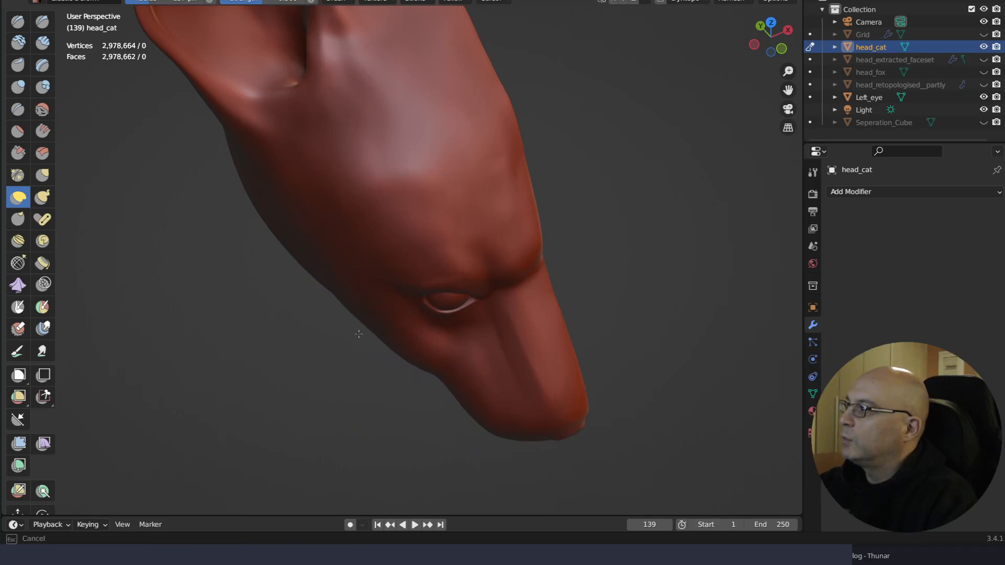
pyautogui.moveTo(373, 357)
pyautogui.mouseDown(button='middle')
pyautogui.moveTo(507, 171)
pyautogui.moveTo(401, 218)
pyautogui.mouseUp(button='middle')
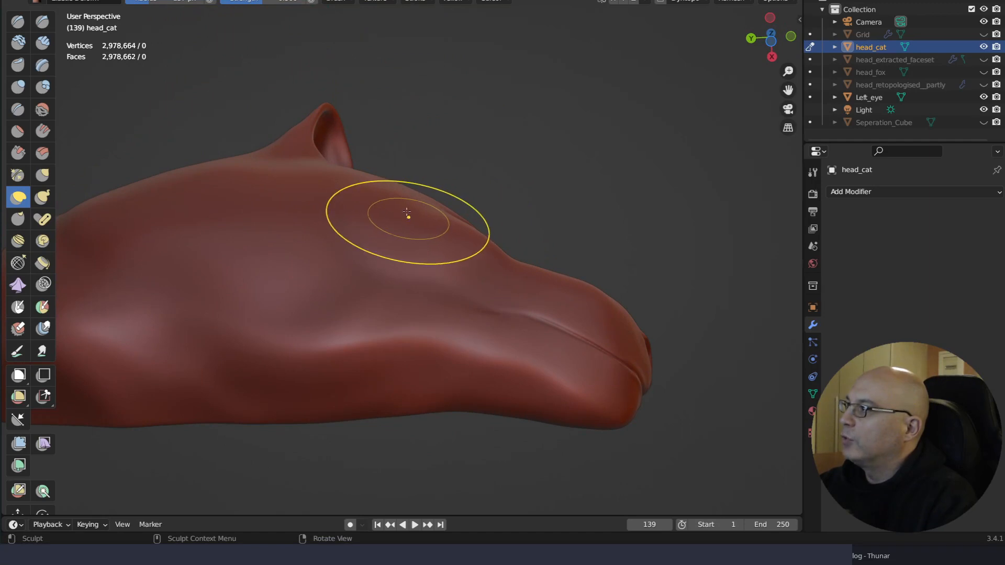
pyautogui.moveTo(408, 216); pyautogui.dragTo(405, 207)
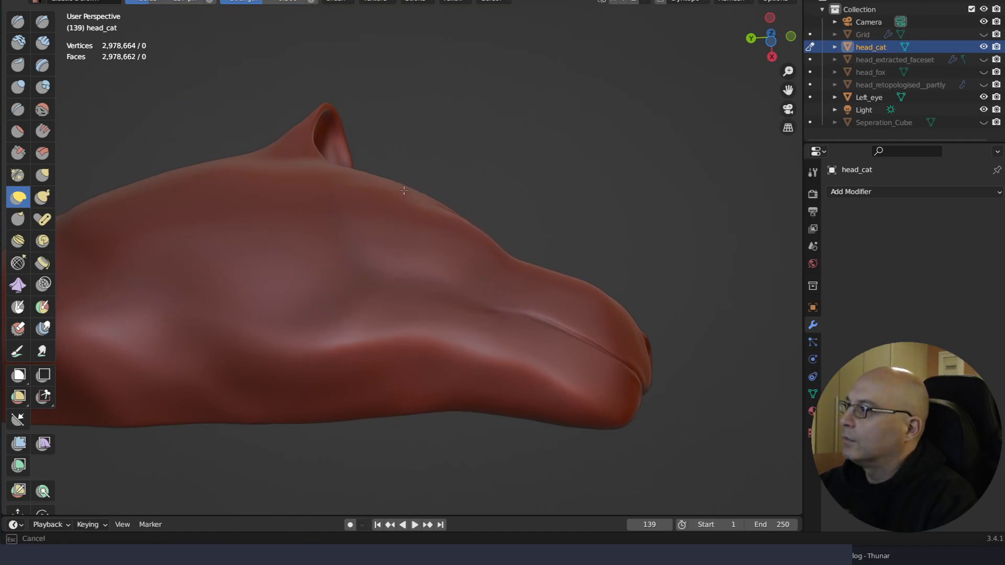
pyautogui.moveTo(448, 223)
pyautogui.mouseDown(button='middle')
pyautogui.moveTo(381, 399)
pyautogui.moveTo(331, 409)
pyautogui.moveTo(417, 347)
pyautogui.moveTo(412, 331)
pyautogui.mouseUp(button='middle')
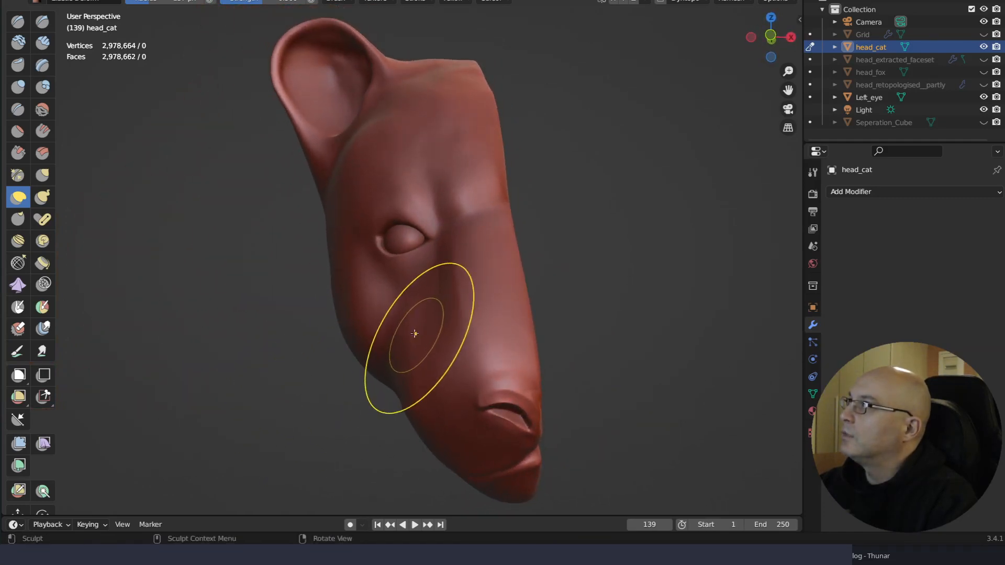
# Adjust the side of the cheek and its rear edge with Elastic Deform in side view
pyautogui.moveTo(417, 329); pyautogui.dragTo(460, 305, button='middle')
pyautogui.moveTo(460, 305)
pyautogui.mouseDown(button='right')
pyautogui.moveTo(574, 257)
pyautogui.moveTo(560, 287)
pyautogui.moveTo(586, 285)
pyautogui.moveTo(576, 288)
pyautogui.mouseUp(button='right')
pyautogui.moveTo(445, 323); pyautogui.dragTo(435, 323)
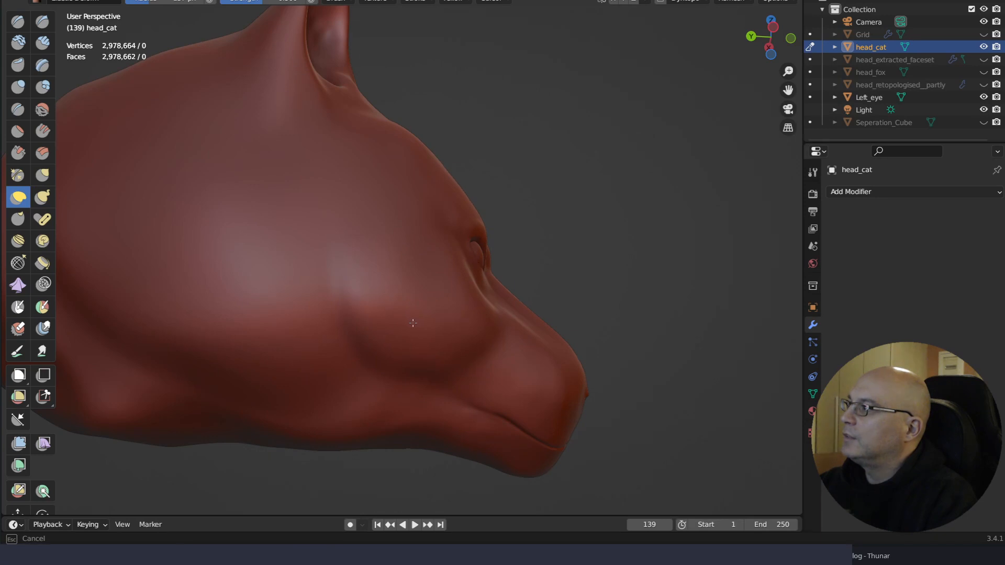
pyautogui.moveTo(407, 328); pyautogui.dragTo(404, 329)
pyautogui.moveTo(324, 339); pyautogui.dragTo(343, 337)
pyautogui.moveTo(455, 335)
pyautogui.mouseDown(button='middle')
pyautogui.moveTo(409, 354)
pyautogui.moveTo(461, 330)
pyautogui.mouseUp(button='middle')
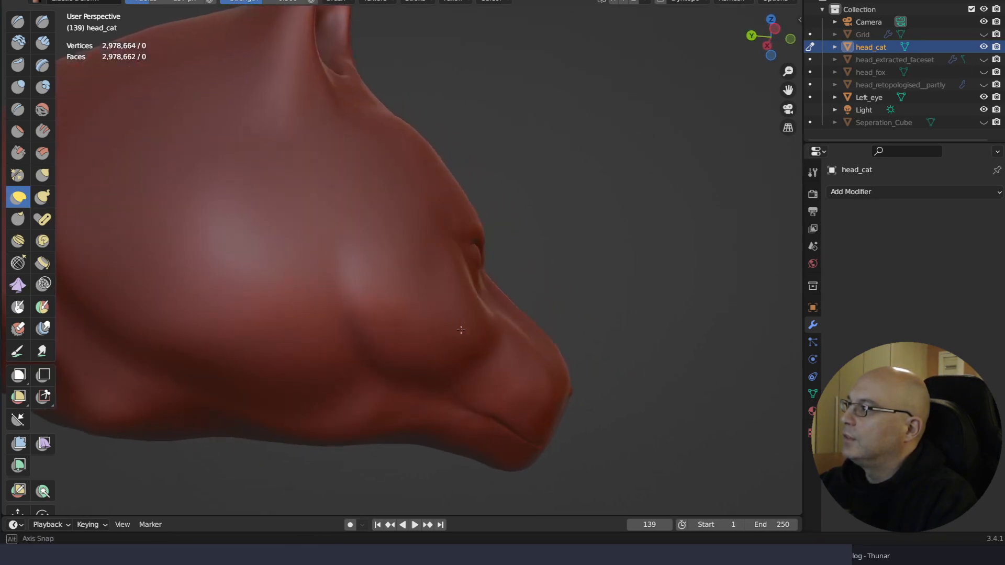
# Sharpen the crease along the rear and lower edge of the cheek with the Pinch brush
pyautogui.press('q')
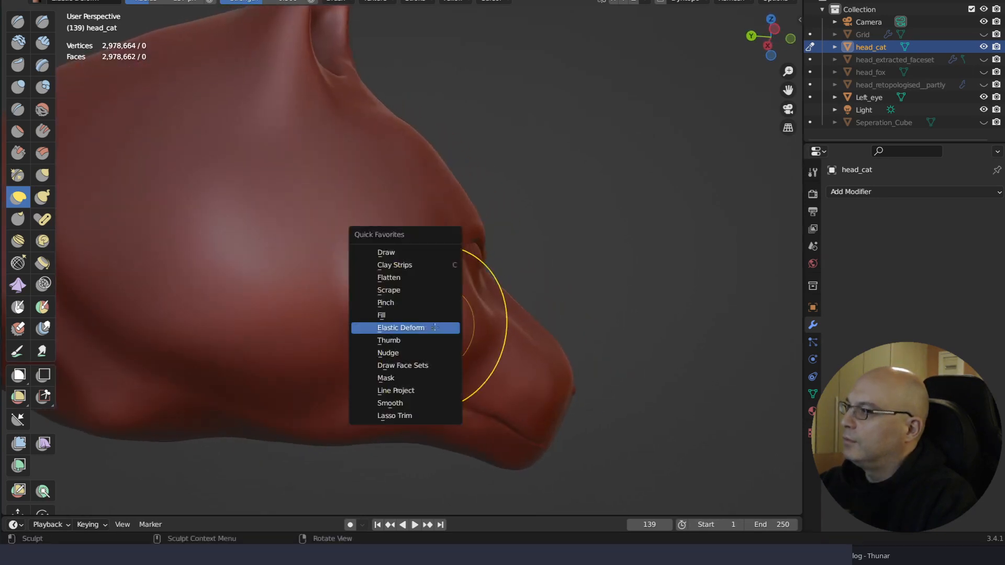
pyautogui.click(413, 304)
pyautogui.moveTo(337, 289); pyautogui.dragTo(343, 319)
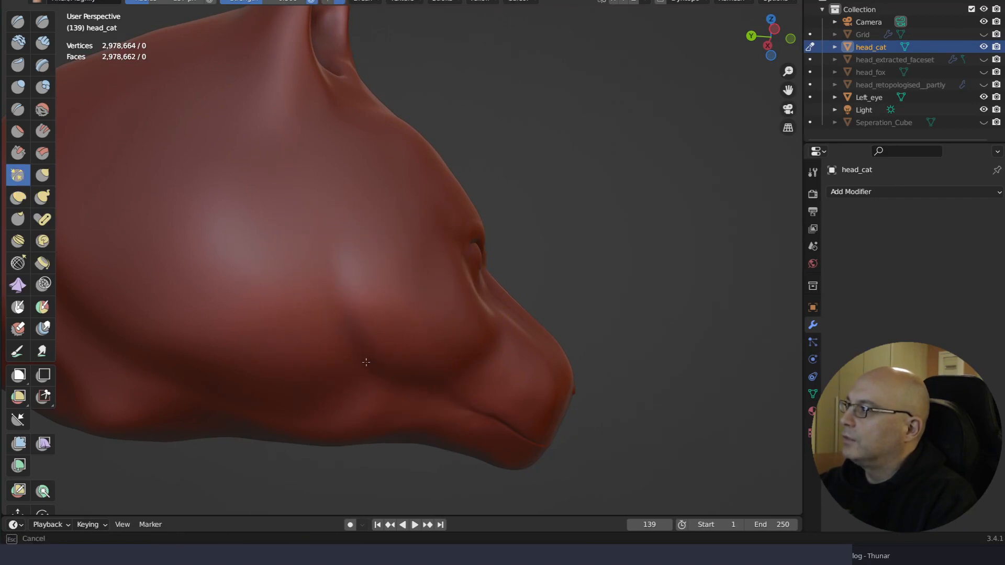
pyautogui.moveTo(344, 268); pyautogui.dragTo(351, 327)
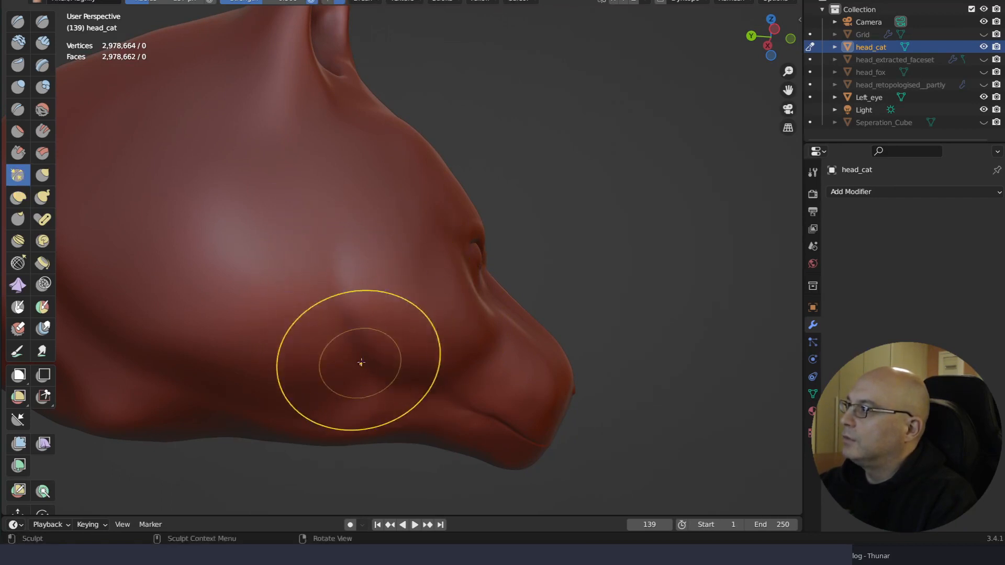
pyautogui.moveTo(341, 293); pyautogui.dragTo(362, 359)
pyautogui.moveTo(450, 399); pyautogui.dragTo(359, 438, button='middle')
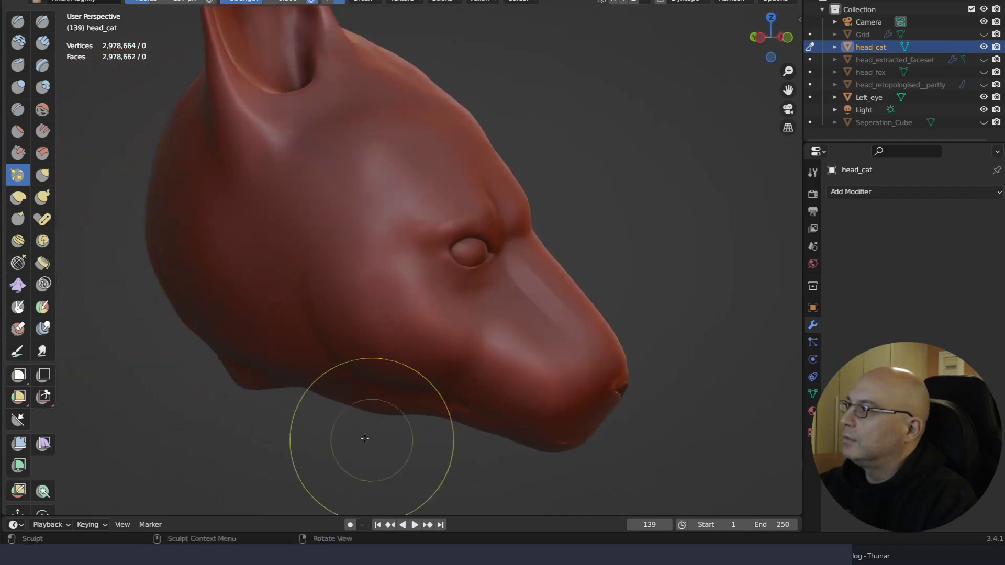
pyautogui.moveTo(450, 377); pyautogui.dragTo(462, 360)
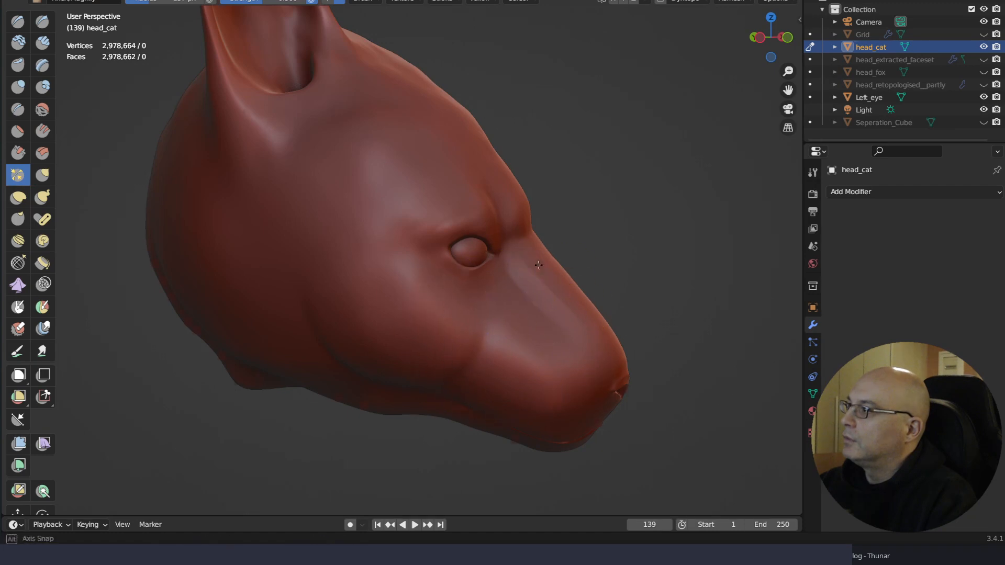
# Pinch the surface between the brow and the nose bridge near the inner eye corner
pyautogui.moveTo(539, 265)
pyautogui.mouseDown(button='middle')
pyautogui.moveTo(563, 227)
pyautogui.moveTo(545, 262)
pyautogui.moveTo(490, 295)
pyautogui.moveTo(495, 220)
pyautogui.mouseUp(button='middle')
pyautogui.moveTo(497, 198)
pyautogui.mouseDown()
pyautogui.moveTo(476, 206)
pyautogui.moveTo(492, 239)
pyautogui.mouseUp()
pyautogui.moveTo(492, 238); pyautogui.dragTo(515, 264, button='middle')
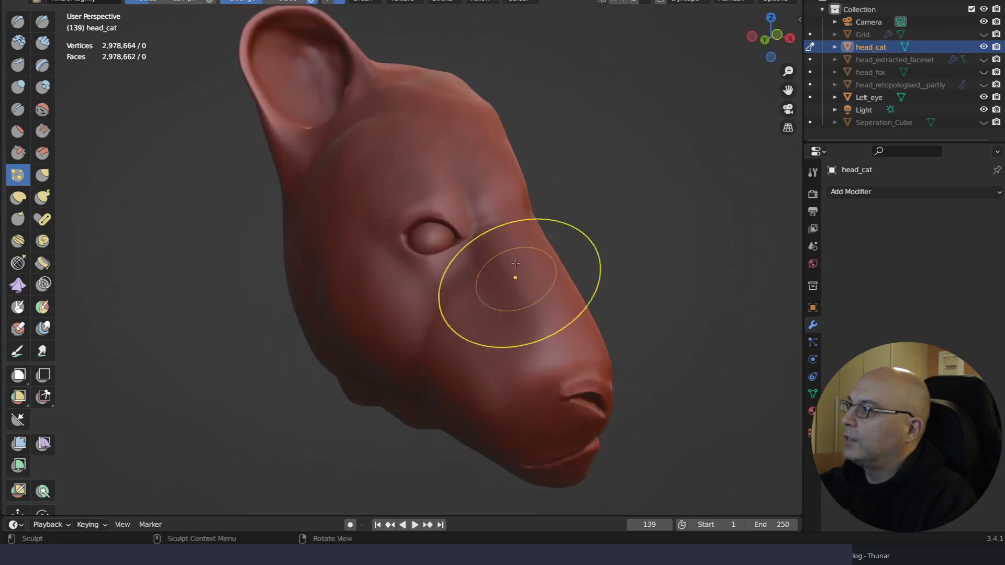
# Reduce the brush size and pinch a ridge along the side of the nose bridge from the inner eye toward the nostril
pyautogui.moveTo(539, 336)
pyautogui.mouseDown(button='middle')
pyautogui.moveTo(580, 343)
pyautogui.moveTo(606, 313)
pyautogui.moveTo(601, 366)
pyautogui.moveTo(592, 334)
pyautogui.moveTo(528, 272)
pyautogui.moveTo(556, 325)
pyautogui.moveTo(540, 259)
pyautogui.mouseUp(button='middle')
pyautogui.press('f')
pyautogui.click(521, 325)
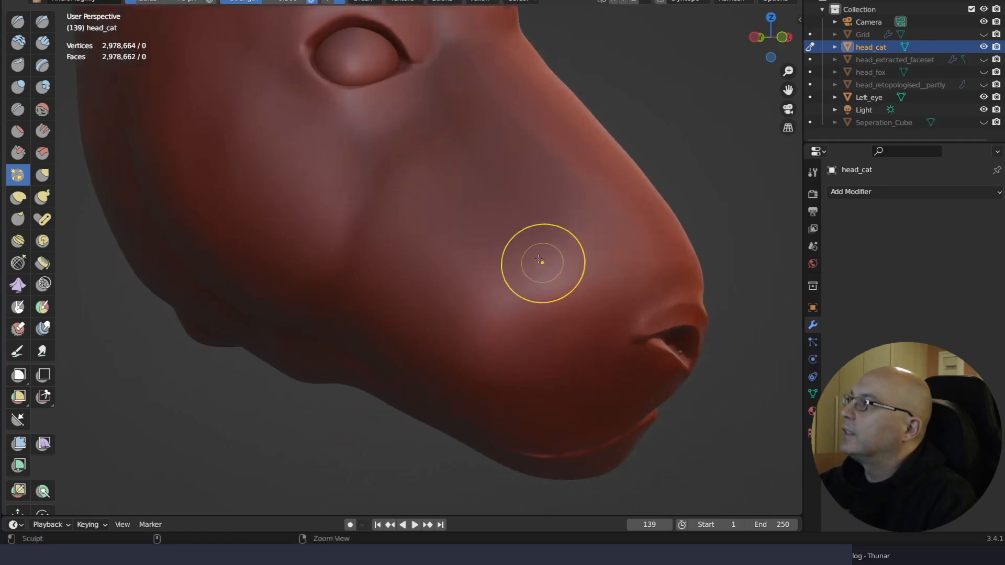
pyautogui.moveTo(453, 122); pyautogui.dragTo(542, 228)
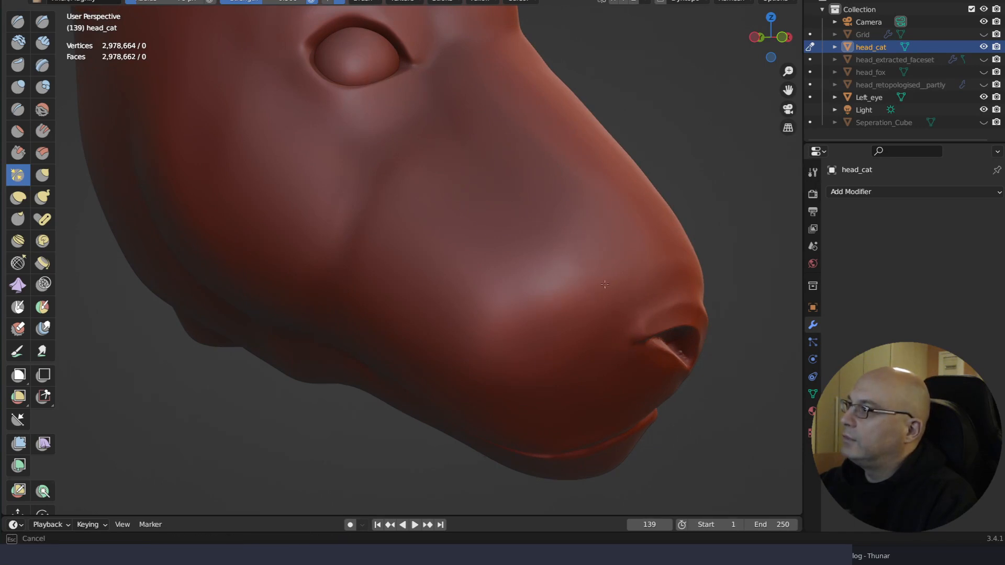
pyautogui.moveTo(579, 250); pyautogui.dragTo(580, 253)
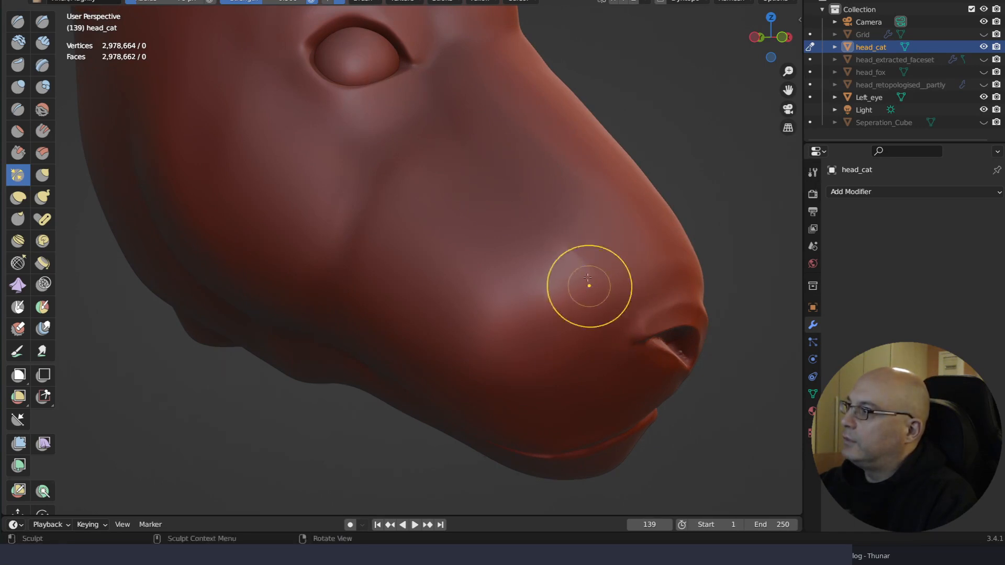
pyautogui.moveTo(533, 115); pyautogui.dragTo(599, 206)
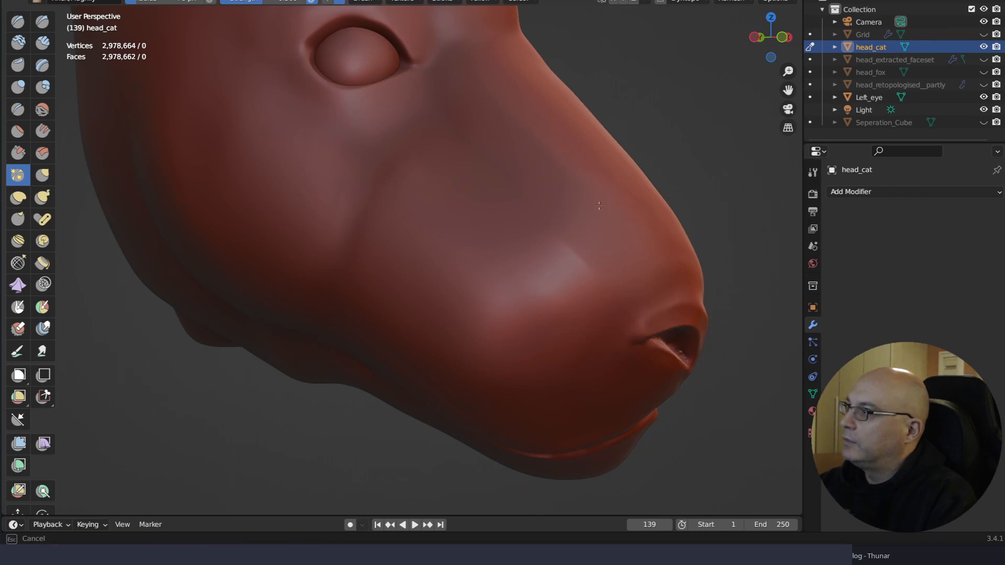
pyautogui.moveTo(609, 230); pyautogui.dragTo(574, 255)
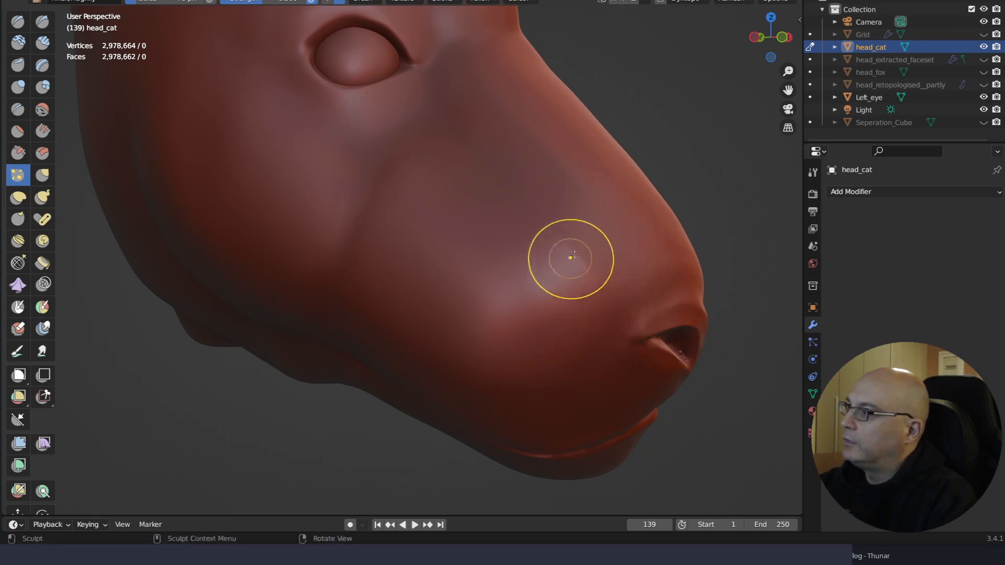
# Define the edges of the flat plane beside the nose bridge down to the nostril with further Pinch strokes
pyautogui.moveTo(623, 314)
pyautogui.mouseDown(button='middle')
pyautogui.moveTo(655, 317)
pyautogui.moveTo(630, 325)
pyautogui.mouseUp(button='middle')
pyautogui.moveTo(631, 325)
pyautogui.mouseDown()
pyautogui.moveTo(543, 309)
pyautogui.moveTo(536, 318)
pyautogui.mouseUp()
pyautogui.moveTo(536, 318)
pyautogui.mouseDown(button='middle')
pyautogui.moveTo(608, 272)
pyautogui.moveTo(557, 274)
pyautogui.moveTo(592, 311)
pyautogui.moveTo(539, 233)
pyautogui.mouseUp(button='middle')
pyautogui.moveTo(538, 233)
pyautogui.mouseDown()
pyautogui.moveTo(573, 271)
pyautogui.moveTo(572, 294)
pyautogui.mouseUp()
pyautogui.moveTo(572, 293)
pyautogui.mouseDown(button='middle')
pyautogui.moveTo(554, 265)
pyautogui.moveTo(567, 277)
pyautogui.moveTo(490, 200)
pyautogui.mouseUp(button='middle')
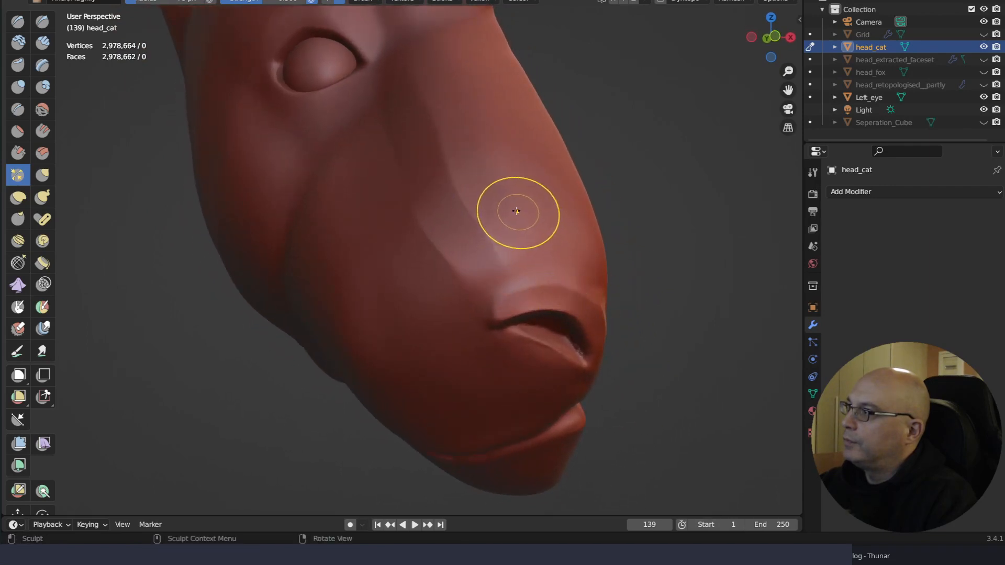
# Reshape the front of the nose bridge above the nostril with a larger Elastic Deform brush
pyautogui.press('q')
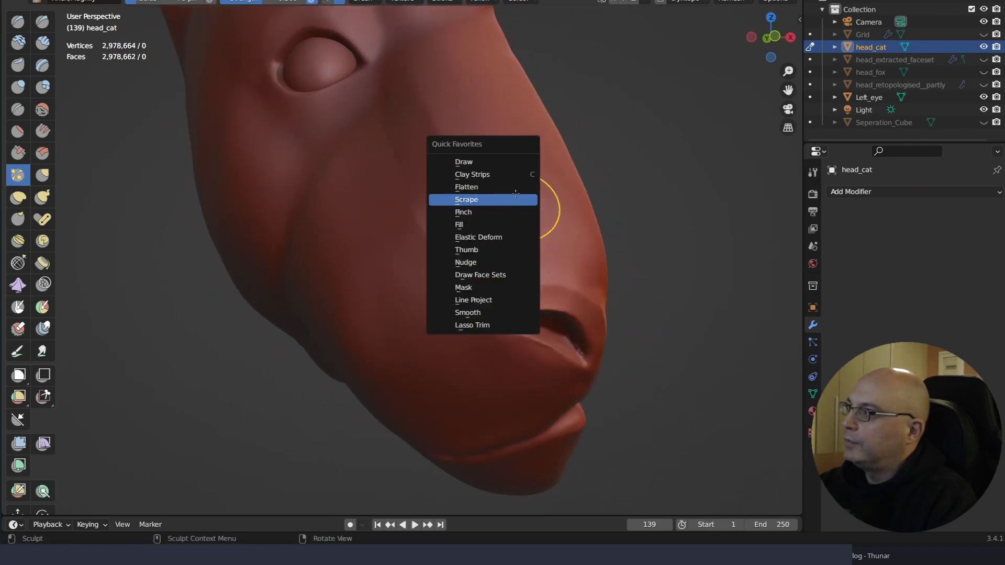
pyautogui.click(492, 237)
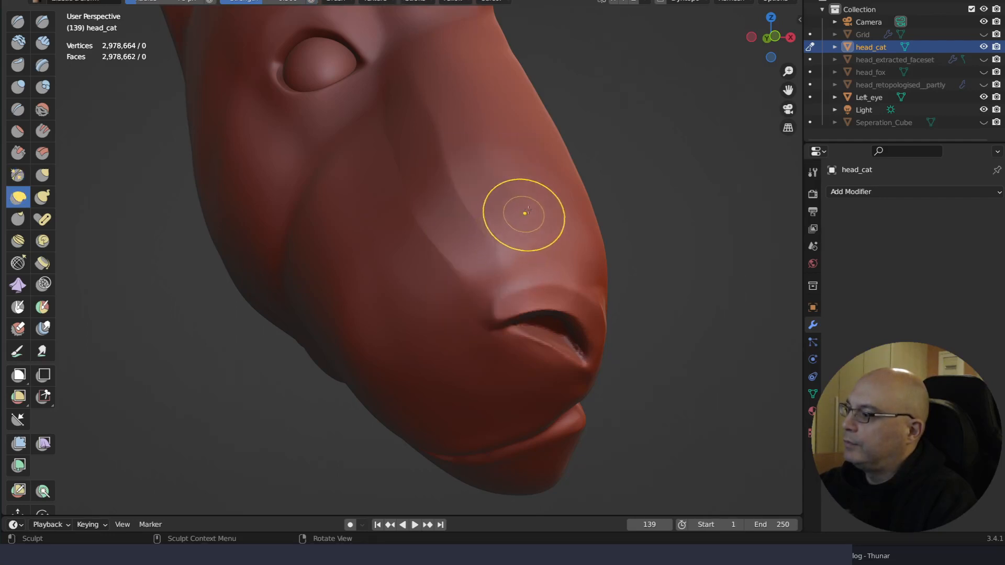
pyautogui.moveTo(524, 213)
pyautogui.mouseDown()
pyautogui.moveTo(464, 194)
pyautogui.moveTo(495, 178)
pyautogui.mouseUp()
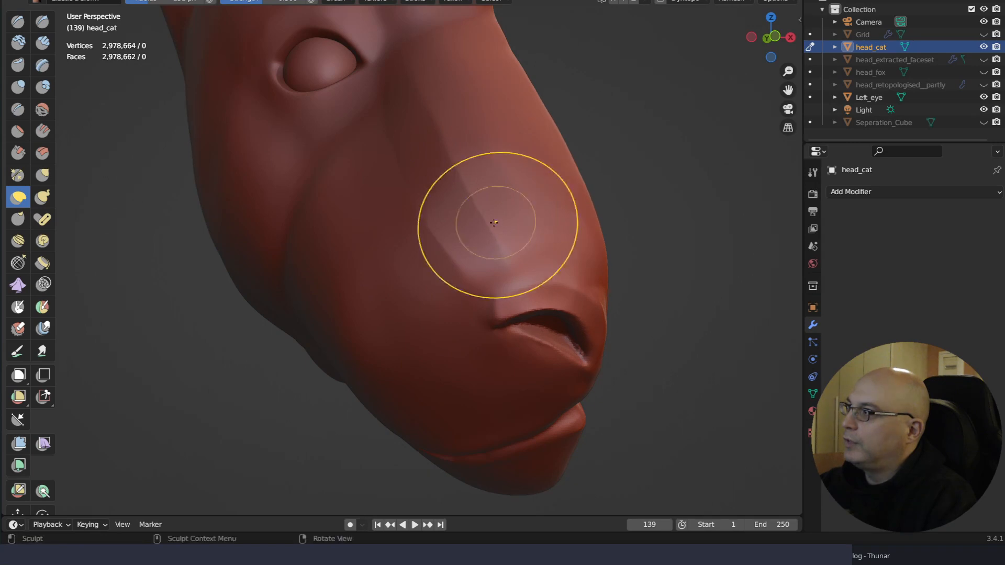
pyautogui.moveTo(479, 255); pyautogui.dragTo(485, 258)
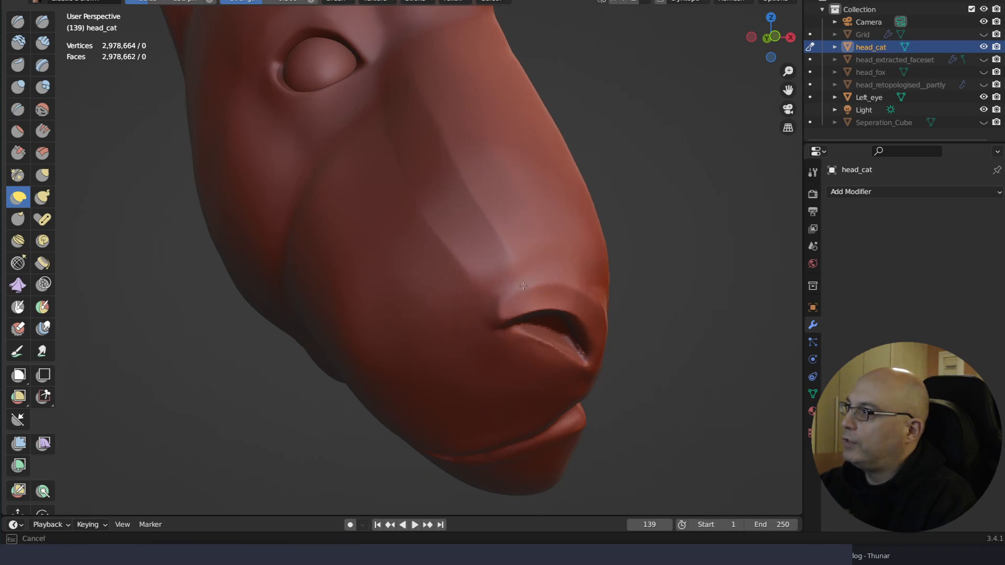
pyautogui.moveTo(524, 286)
pyautogui.mouseDown(button='middle')
pyautogui.moveTo(603, 292)
pyautogui.moveTo(550, 287)
pyautogui.mouseUp(button='middle')
pyautogui.moveTo(600, 254)
pyautogui.mouseDown()
pyautogui.moveTo(600, 226)
pyautogui.moveTo(636, 226)
pyautogui.moveTo(636, 205)
pyautogui.mouseUp()
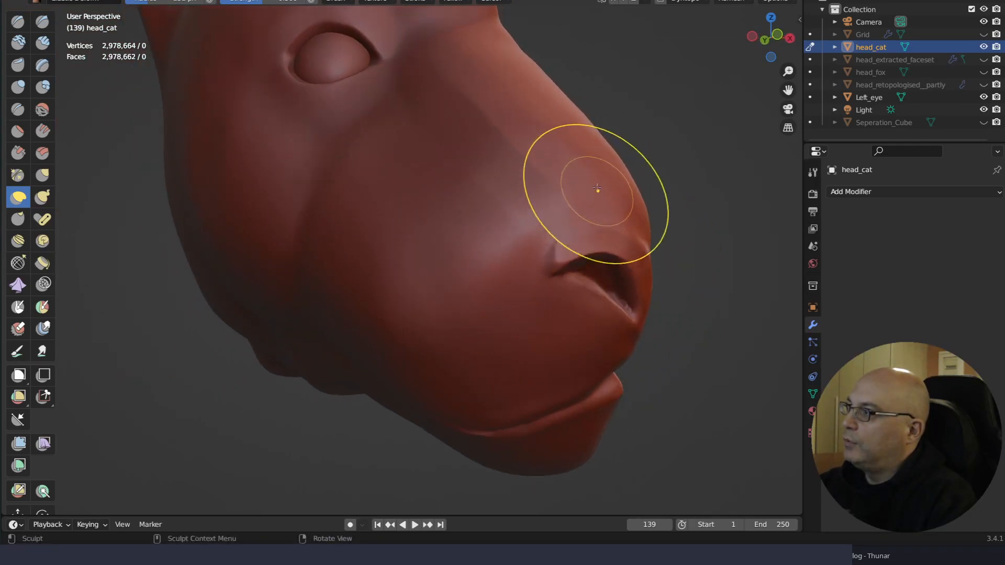
# Push the nose tip forward and refine its profile in side view with Elastic Deform
pyautogui.moveTo(594, 247)
pyautogui.mouseDown(button='middle')
pyautogui.moveTo(643, 194)
pyautogui.moveTo(663, 226)
pyautogui.mouseUp(button='middle')
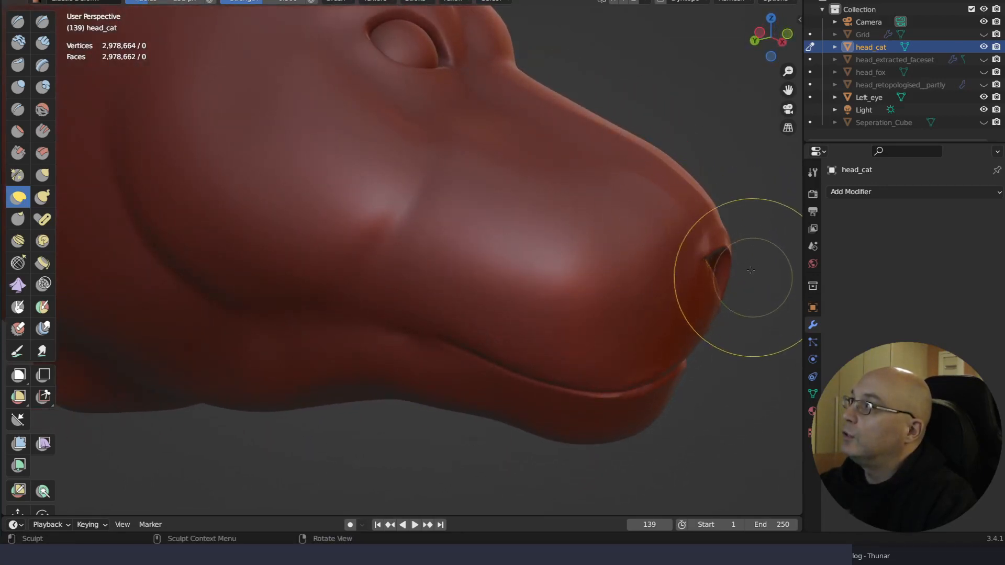
pyautogui.moveTo(731, 235)
pyautogui.mouseDown()
pyautogui.moveTo(745, 232)
pyautogui.moveTo(714, 216)
pyautogui.mouseUp()
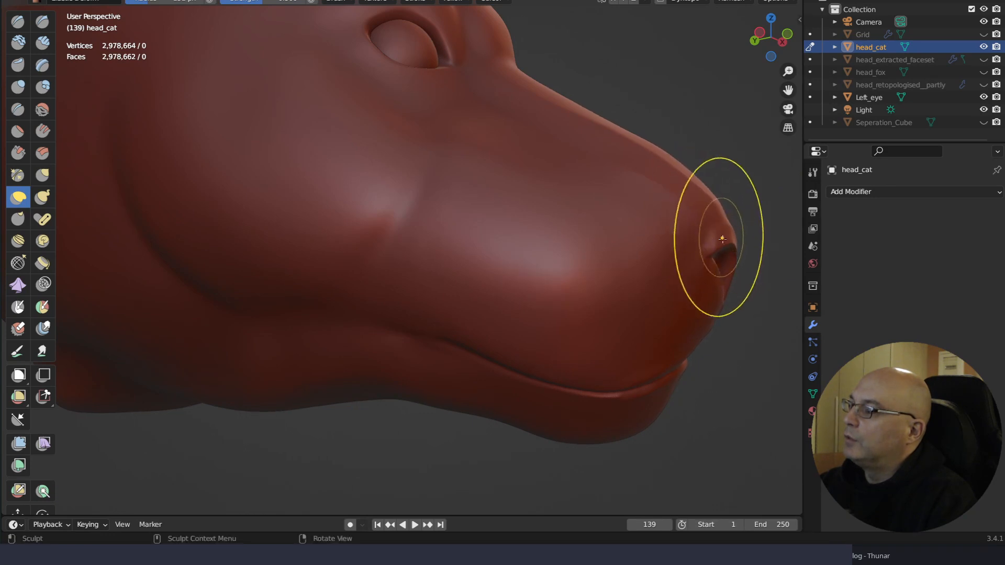
pyautogui.keyDown('shift'); pyautogui.moveTo(731, 254); pyautogui.dragTo(682, 238, button='middle'); pyautogui.keyUp('shift')
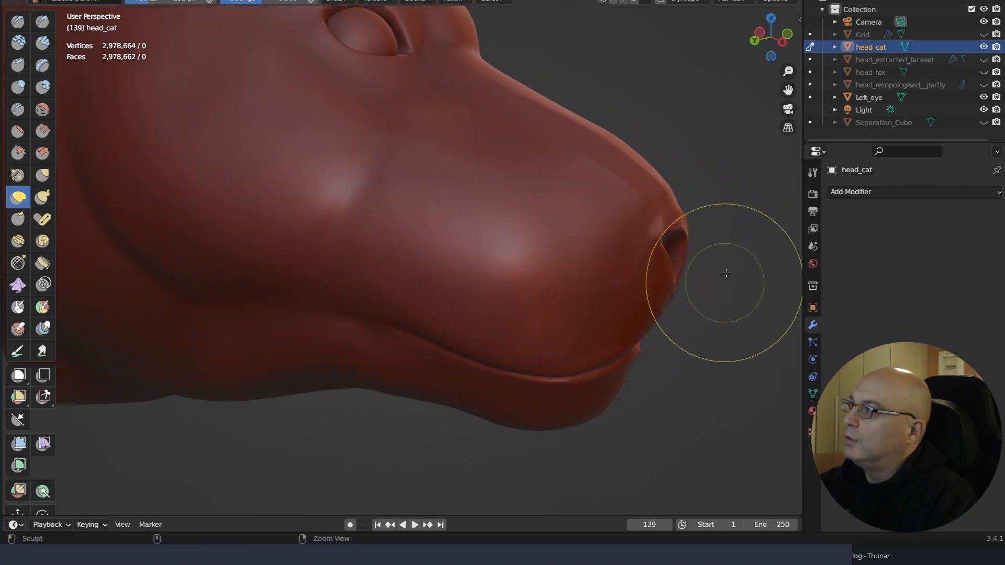
pyautogui.moveTo(723, 269); pyautogui.dragTo(654, 217, button='middle')
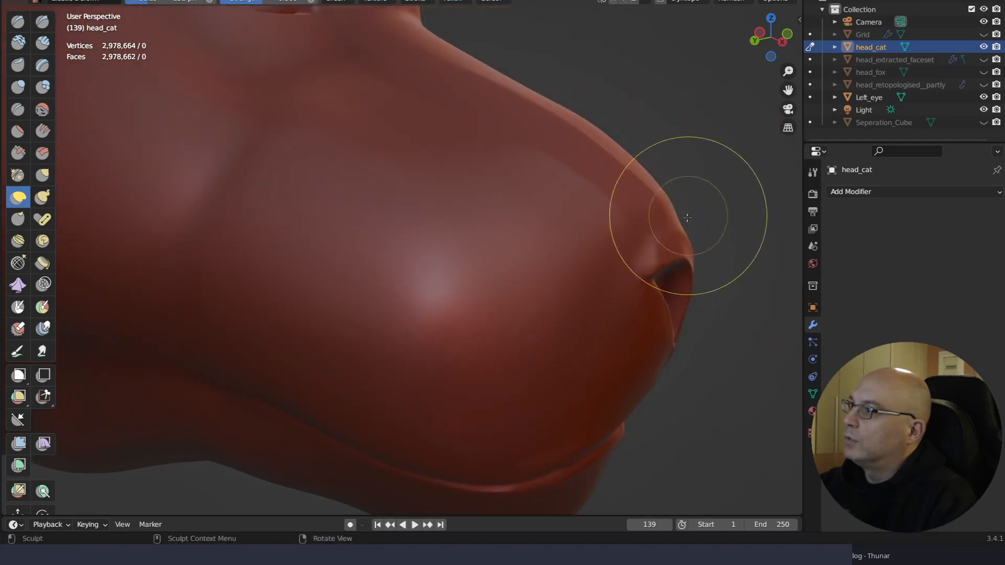
pyautogui.moveTo(673, 215); pyautogui.dragTo(651, 228)
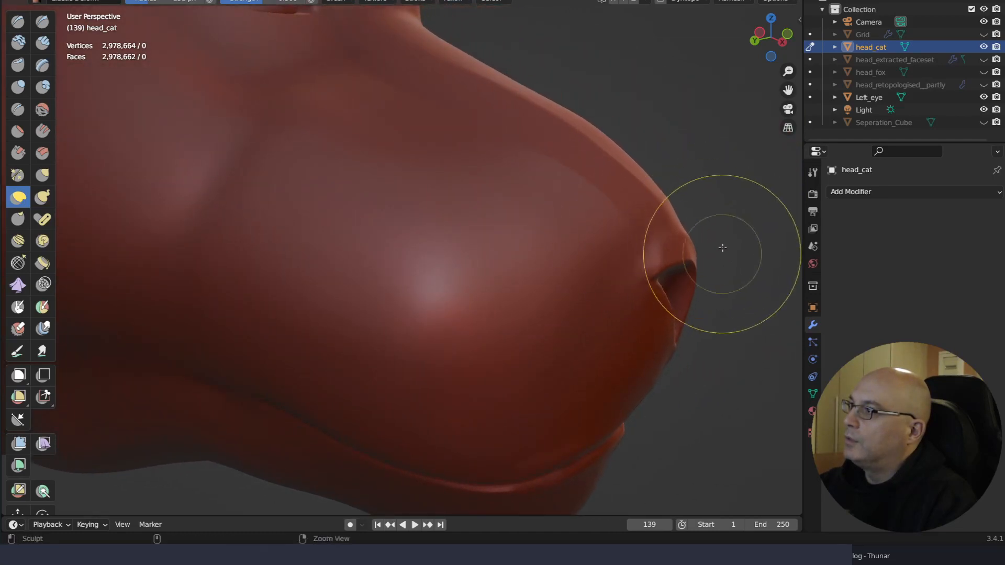
# Form a slight dip above the nose tip with Elastic Deform, adjusting it from the side and from above
pyautogui.moveTo(723, 248)
pyautogui.keyDown('ctrl'); pyautogui.mouseDown(button='middle')
pyautogui.moveTo(724, 209)
pyautogui.moveTo(601, 209)
pyautogui.mouseUp(button='middle'); pyautogui.keyUp('ctrl')
pyautogui.moveTo(710, 265)
pyautogui.keyDown('ctrl'); pyautogui.mouseDown(button='middle')
pyautogui.moveTo(710, 225)
pyautogui.moveTo(696, 231)
pyautogui.mouseUp(button='middle'); pyautogui.keyUp('ctrl')
pyautogui.moveTo(679, 267); pyautogui.dragTo(717, 262)
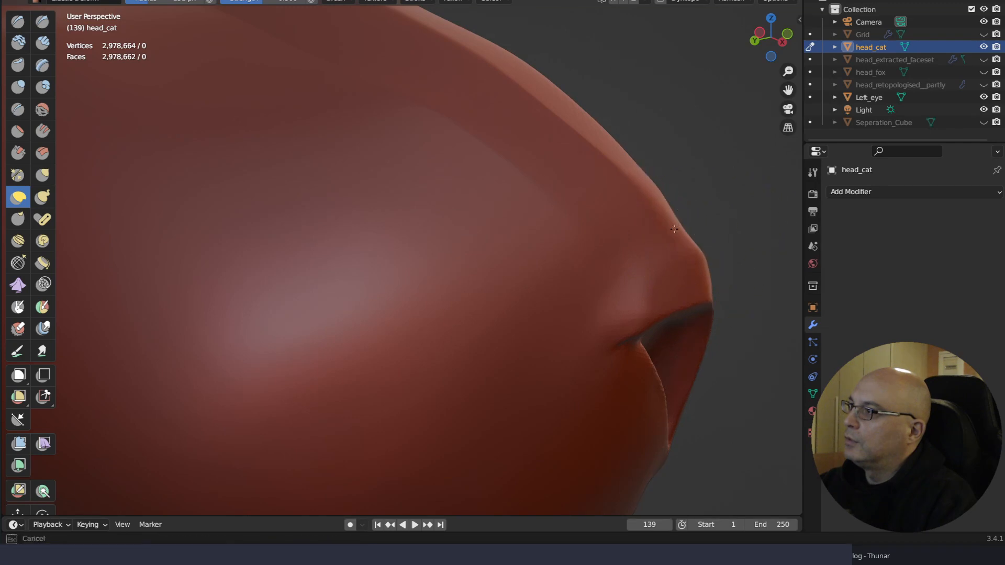
pyautogui.moveTo(636, 246); pyautogui.dragTo(706, 261)
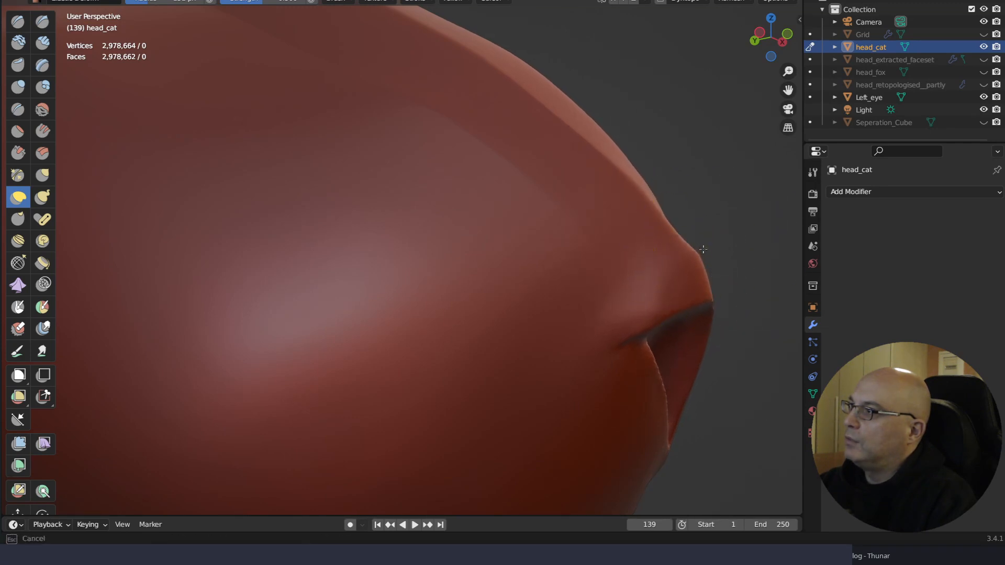
pyautogui.moveTo(745, 255)
pyautogui.mouseDown()
pyautogui.moveTo(702, 304)
pyautogui.moveTo(651, 213)
pyautogui.mouseUp()
pyautogui.moveTo(650, 213)
pyautogui.mouseDown(button='middle')
pyautogui.moveTo(639, 278)
pyautogui.moveTo(627, 249)
pyautogui.moveTo(686, 227)
pyautogui.moveTo(644, 258)
pyautogui.moveTo(614, 336)
pyautogui.moveTo(664, 148)
pyautogui.moveTo(588, 382)
pyautogui.moveTo(653, 215)
pyautogui.mouseUp(button='middle')
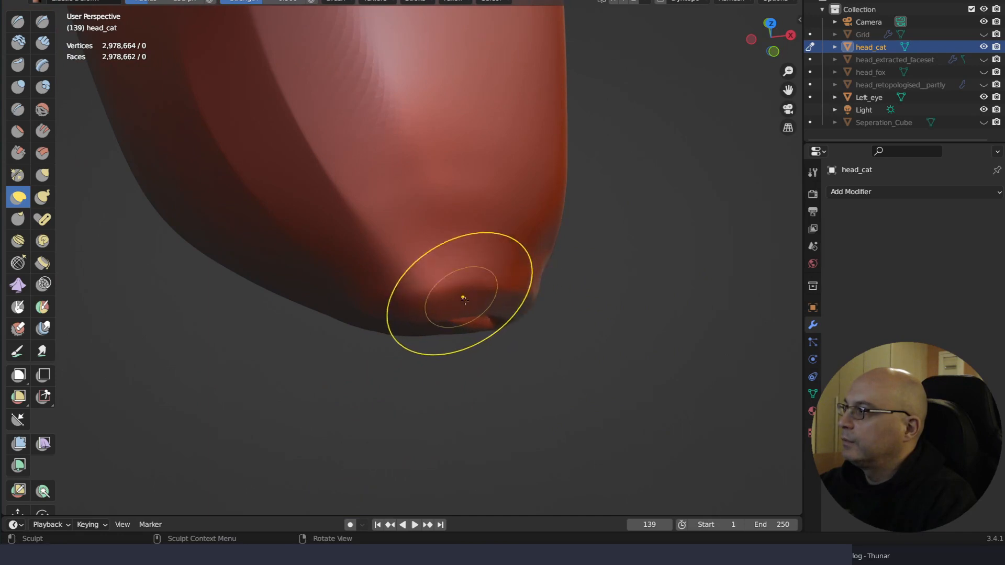
pyautogui.moveTo(465, 300)
pyautogui.mouseDown()
pyautogui.moveTo(471, 335)
pyautogui.moveTo(484, 316)
pyautogui.moveTo(498, 320)
pyautogui.mouseUp()
# Pull the outer corner of the nostril outward with Elastic Deform to widen the opening
pyautogui.moveTo(573, 341)
pyautogui.mouseDown(button='middle')
pyautogui.moveTo(595, 292)
pyautogui.moveTo(581, 242)
pyautogui.moveTo(608, 354)
pyautogui.moveTo(594, 359)
pyautogui.moveTo(601, 292)
pyautogui.mouseUp(button='middle')
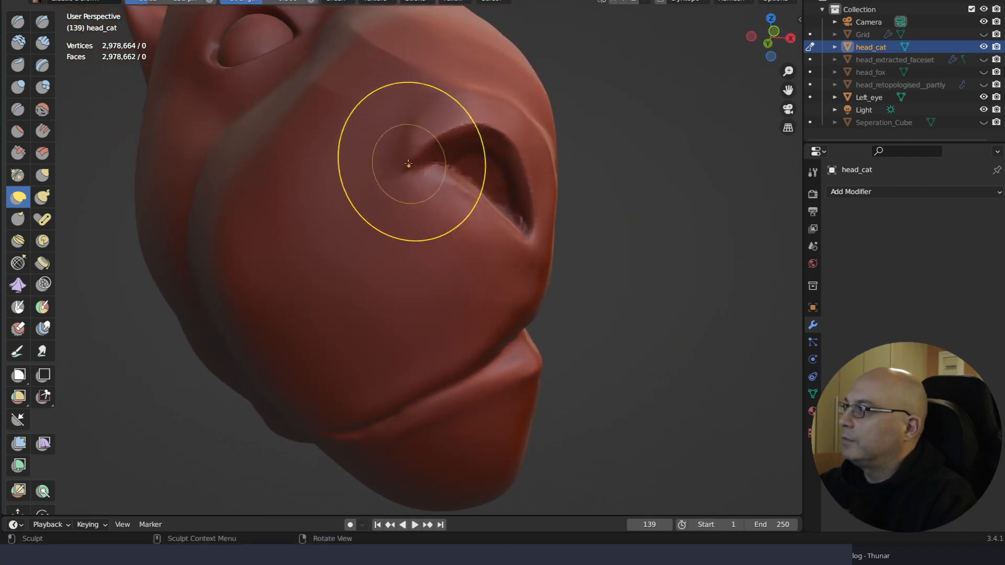
pyautogui.moveTo(410, 163); pyautogui.dragTo(373, 166)
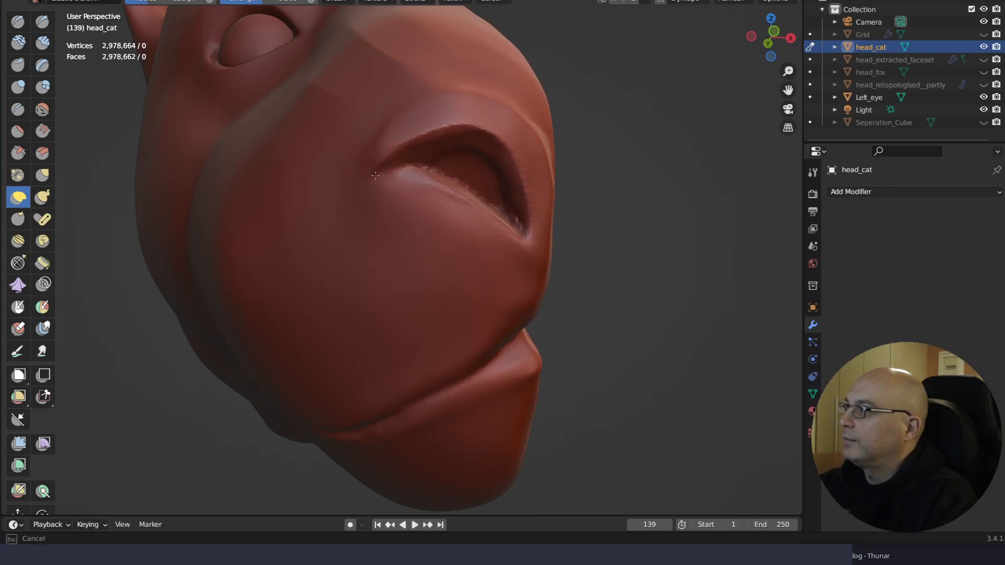
pyautogui.moveTo(376, 176); pyautogui.dragTo(376, 175)
pyautogui.moveTo(570, 209); pyautogui.dragTo(555, 191, button='middle')
# Raise the lower nostril edge and lower its upper rim with Elastic Deform to narrow the opening
pyautogui.moveTo(421, 195)
pyautogui.mouseDown()
pyautogui.moveTo(445, 126)
pyautogui.moveTo(443, 141)
pyautogui.moveTo(408, 130)
pyautogui.moveTo(413, 145)
pyautogui.mouseUp()
pyautogui.moveTo(425, 212); pyautogui.dragTo(439, 183)
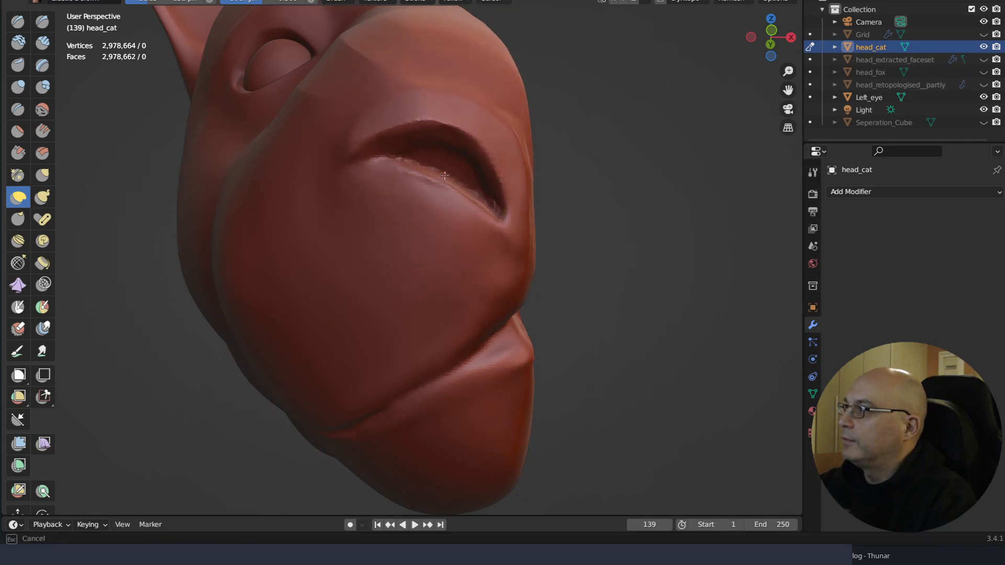
pyautogui.moveTo(432, 142)
pyautogui.mouseDown()
pyautogui.moveTo(406, 124)
pyautogui.moveTo(421, 149)
pyautogui.moveTo(384, 137)
pyautogui.moveTo(383, 164)
pyautogui.mouseUp()
pyautogui.moveTo(404, 199); pyautogui.dragTo(399, 197)
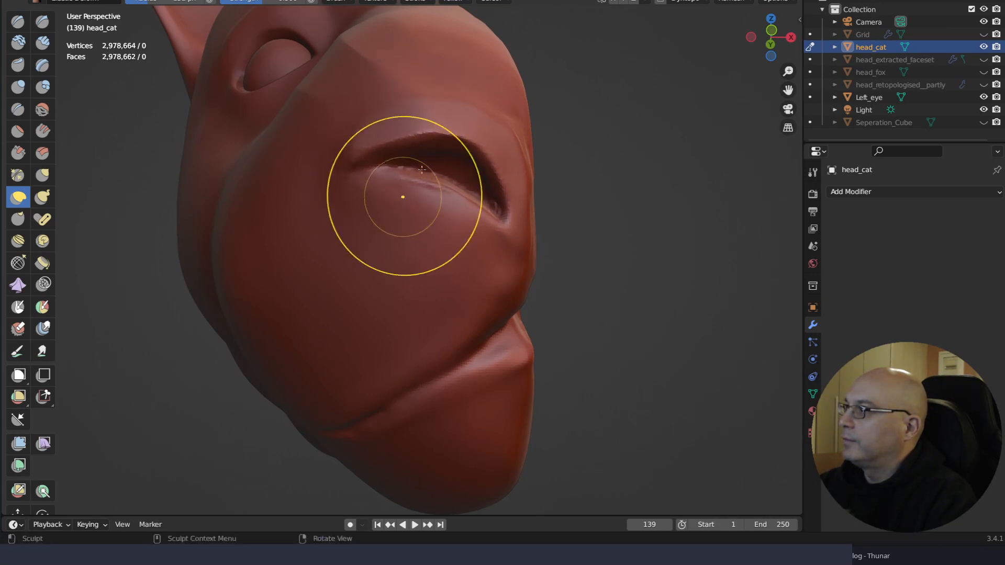
pyautogui.moveTo(364, 167); pyautogui.dragTo(482, 162)
pyautogui.moveTo(482, 162)
pyautogui.mouseDown(button='middle')
pyautogui.moveTo(528, 262)
pyautogui.moveTo(499, 240)
pyautogui.moveTo(545, 279)
pyautogui.moveTo(534, 264)
pyautogui.mouseUp(button='middle')
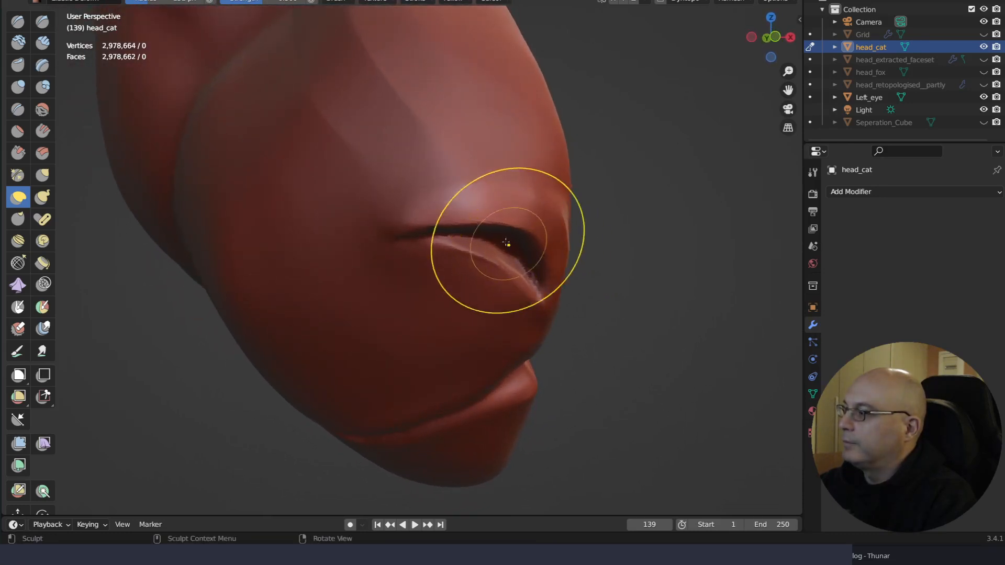
# Flatten the nostril's upper rim with the Scrape brush, working along it in both directions
pyautogui.press('q')
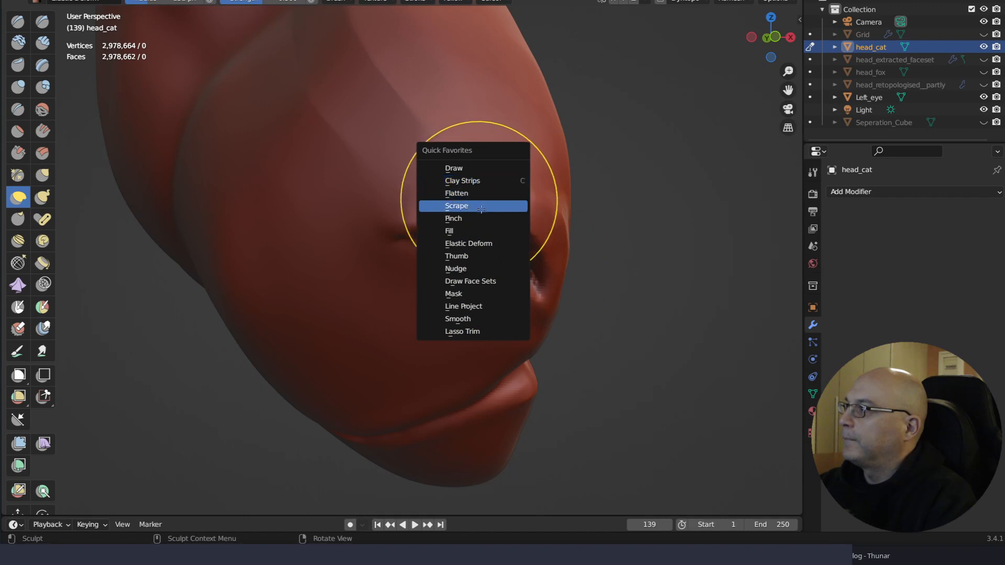
pyautogui.click(480, 206)
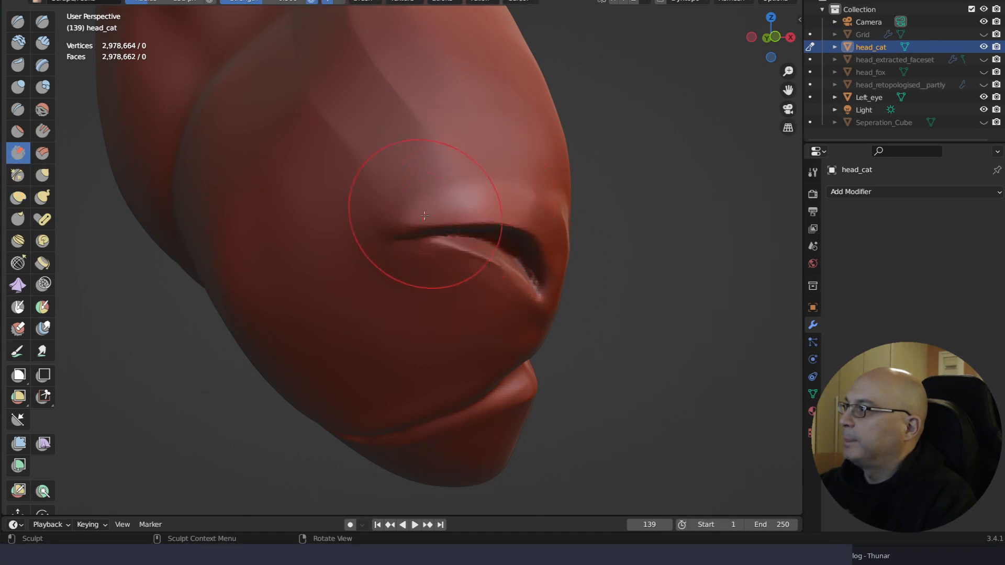
pyautogui.moveTo(424, 216); pyautogui.dragTo(508, 210)
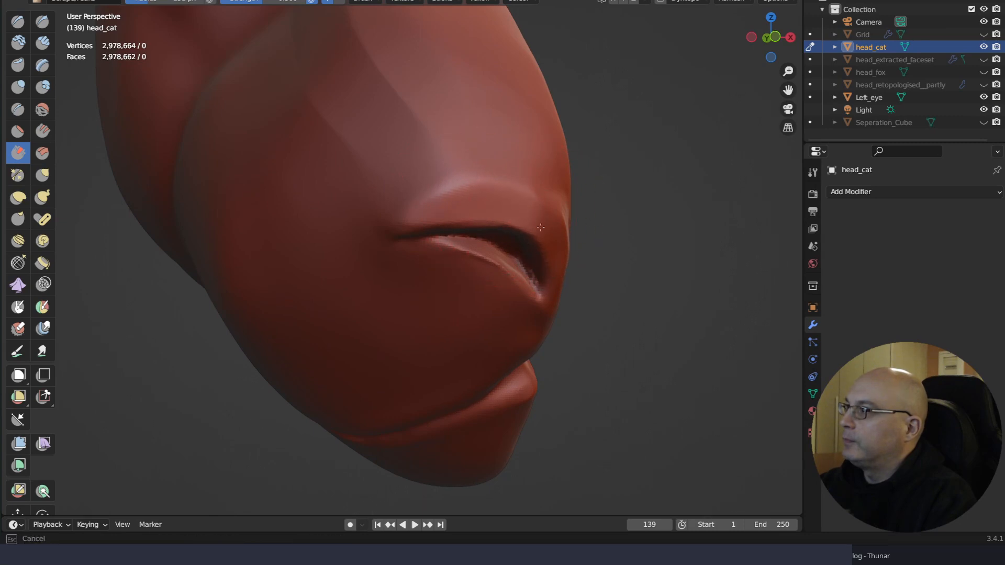
pyautogui.moveTo(449, 205); pyautogui.dragTo(407, 226)
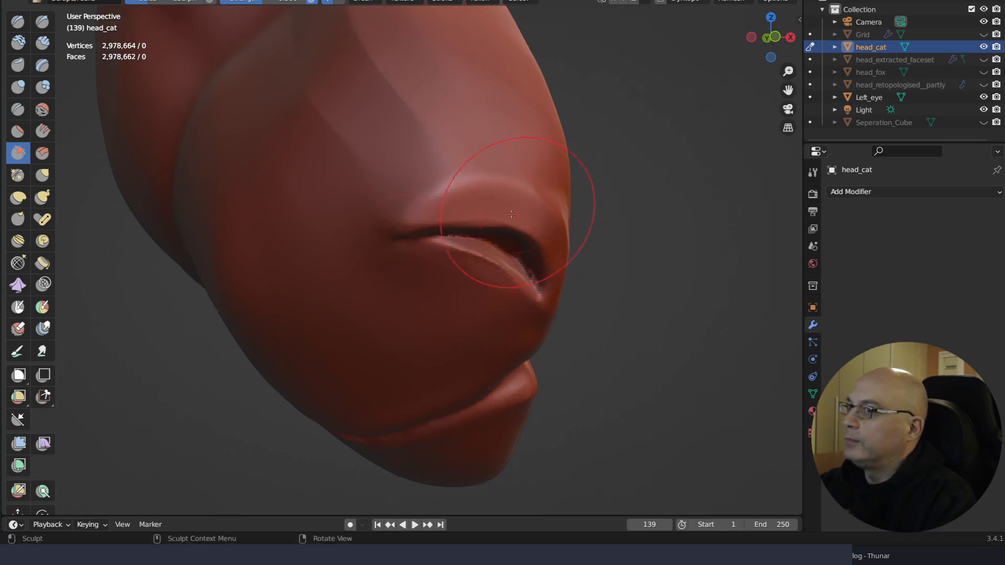
# Scrape the inner upper wall of the nostril from below, from its outer corner across to the inner corner
pyautogui.moveTo(511, 214); pyautogui.dragTo(454, 169, button='middle')
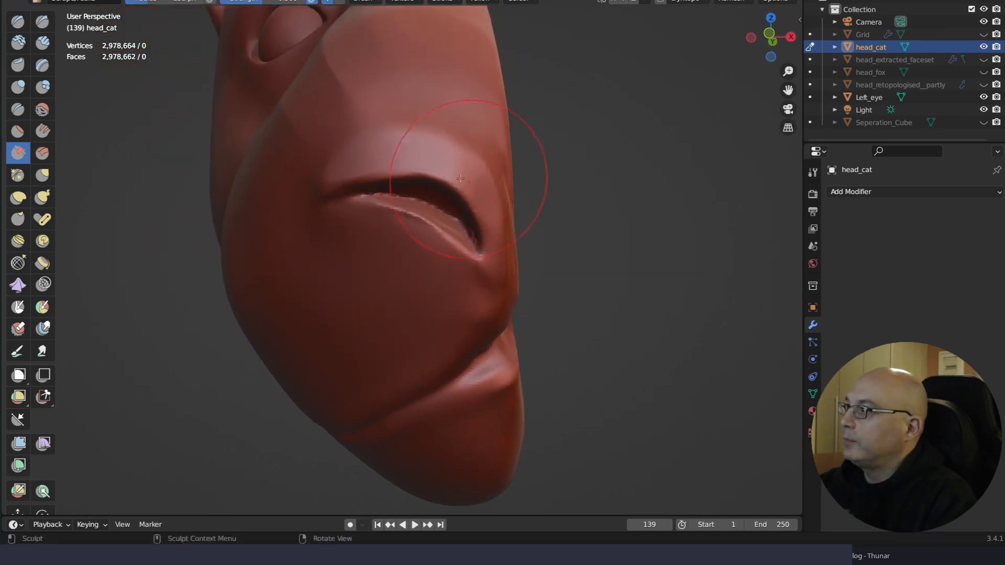
pyautogui.moveTo(357, 170)
pyautogui.mouseDown(button='middle')
pyautogui.moveTo(497, 159)
pyautogui.moveTo(526, 253)
pyautogui.moveTo(456, 144)
pyautogui.mouseUp(button='middle')
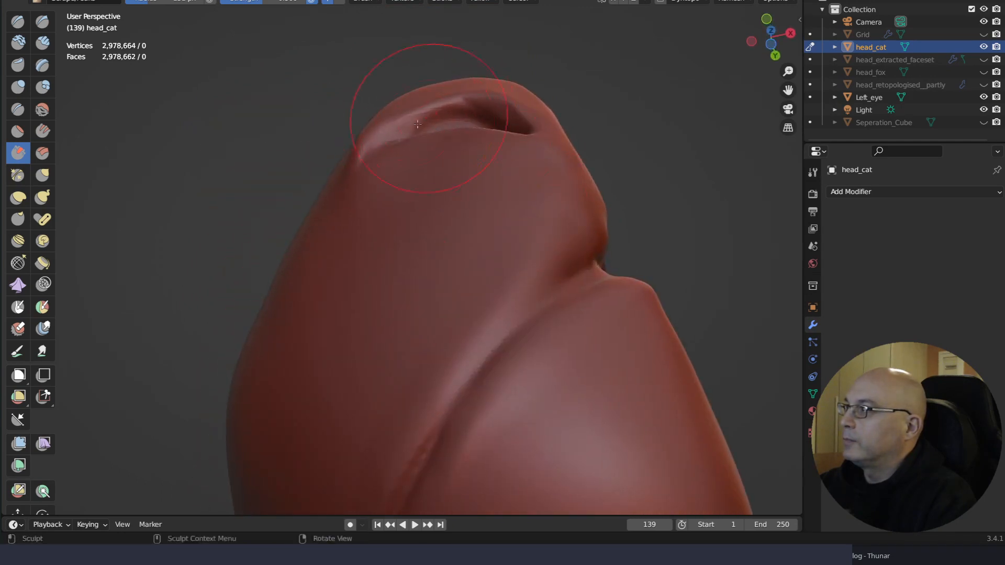
pyautogui.moveTo(418, 124); pyautogui.dragTo(425, 120)
pyautogui.keyDown('ctrl'); pyautogui.moveTo(448, 141); pyautogui.dragTo(547, 362, button='middle'); pyautogui.keyUp('ctrl')
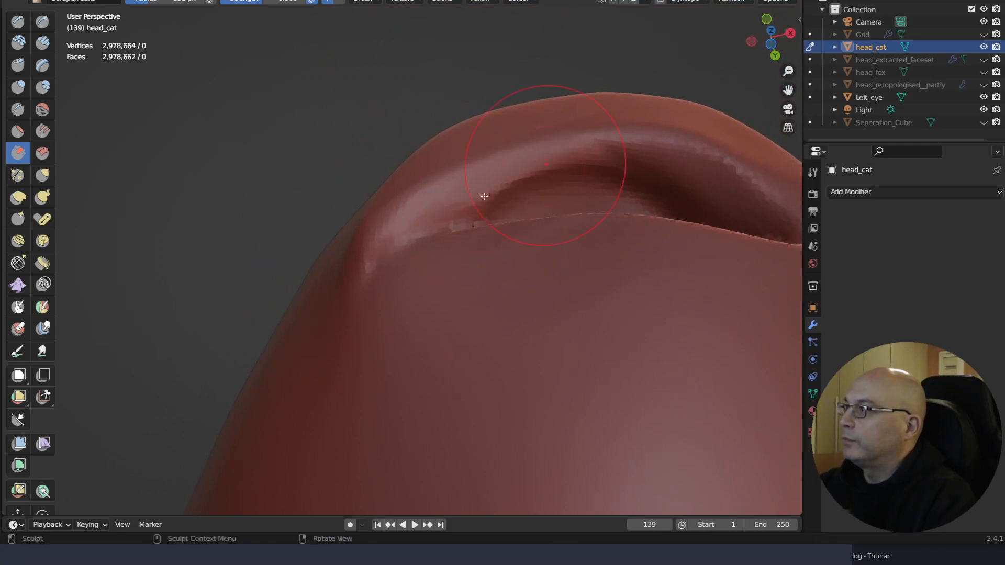
pyautogui.moveTo(465, 209)
pyautogui.mouseDown()
pyautogui.moveTo(544, 175)
pyautogui.moveTo(600, 129)
pyautogui.moveTo(639, 126)
pyautogui.moveTo(584, 155)
pyautogui.moveTo(625, 176)
pyautogui.mouseUp()
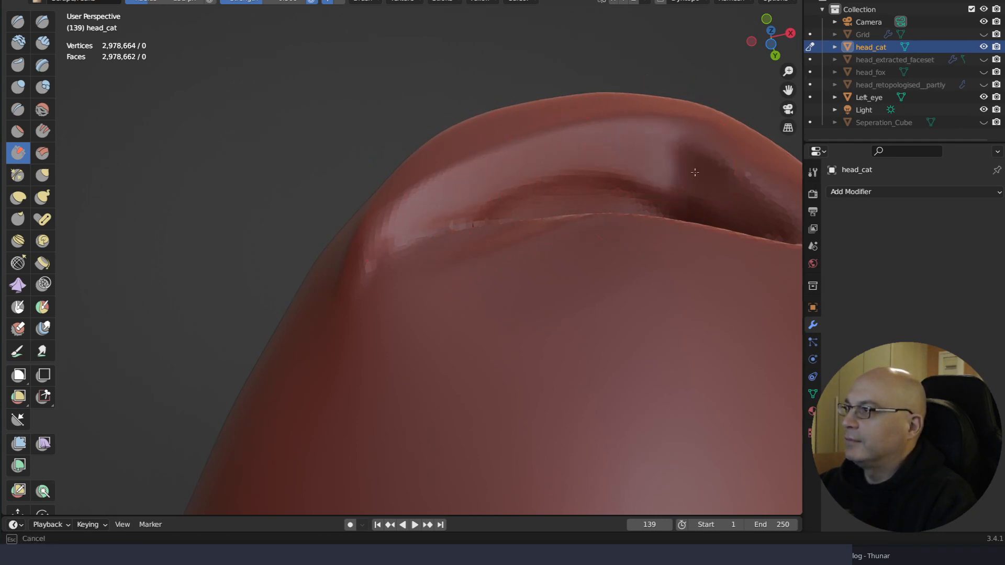
pyautogui.moveTo(695, 172); pyautogui.dragTo(775, 208)
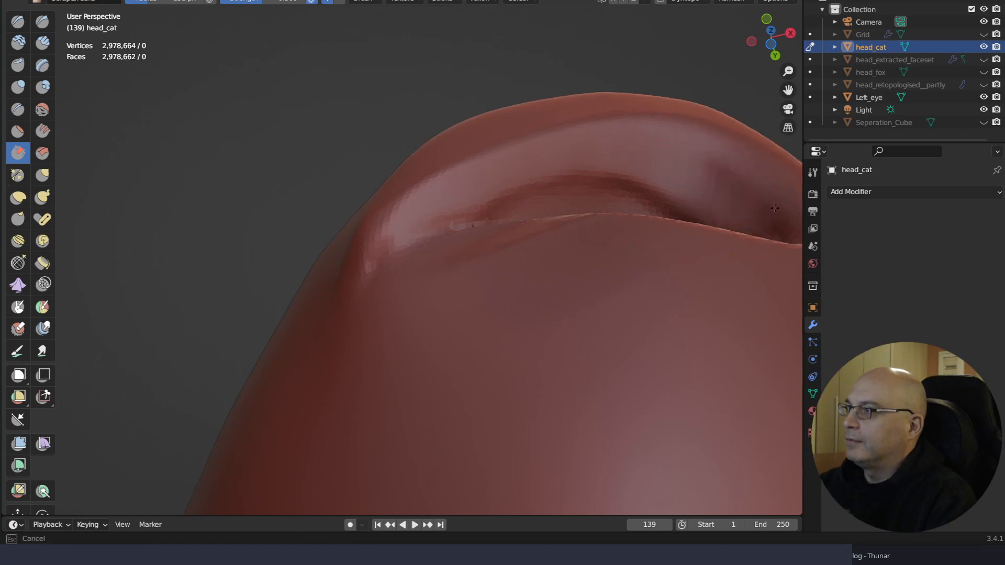
# Soften the sharp ridge along the nostril's lower edge with the Scrape brush
pyautogui.moveTo(612, 142); pyautogui.dragTo(590, 324, button='middle')
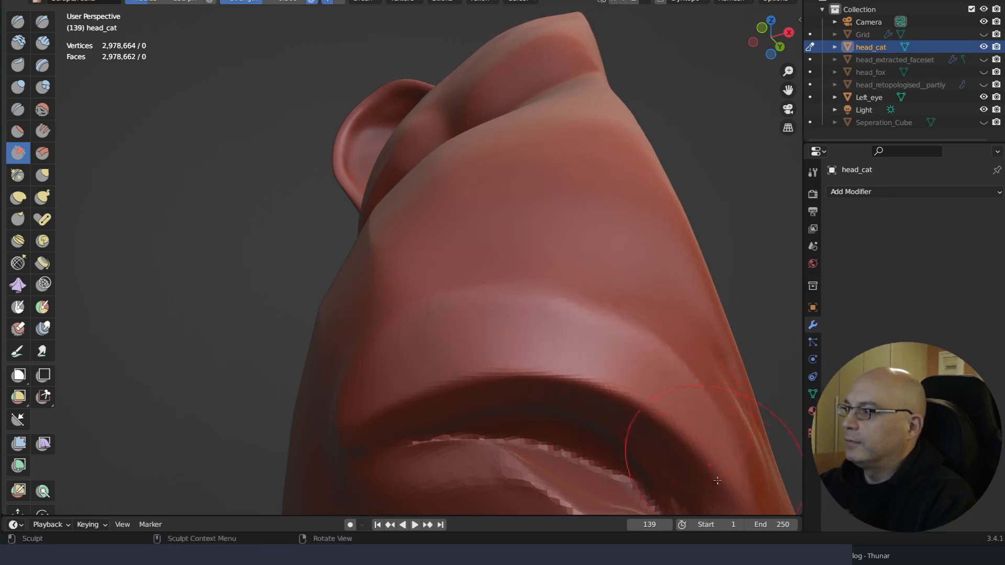
pyautogui.moveTo(595, 287); pyautogui.dragTo(601, 225, button='middle')
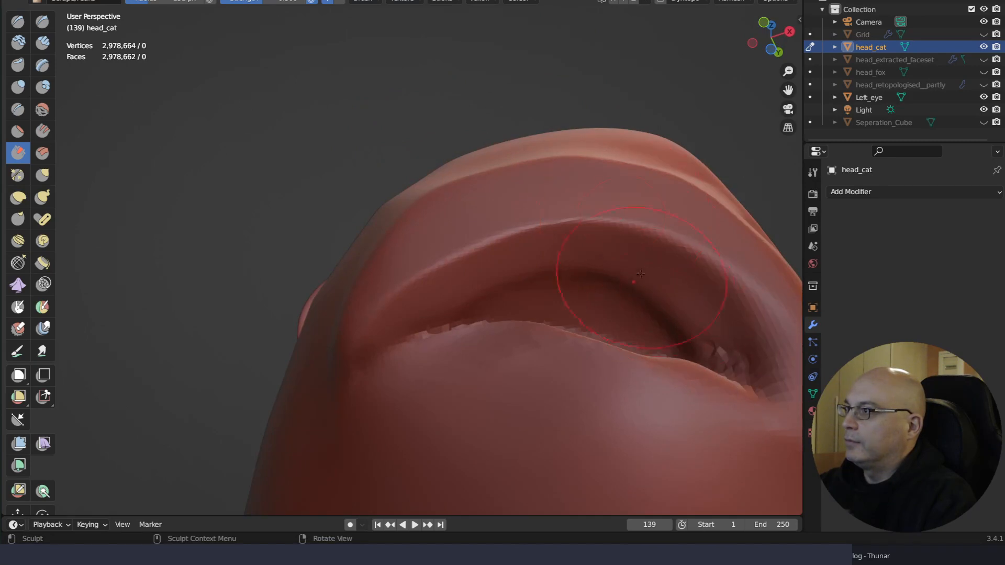
pyautogui.moveTo(680, 357); pyautogui.dragTo(663, 468, button='middle')
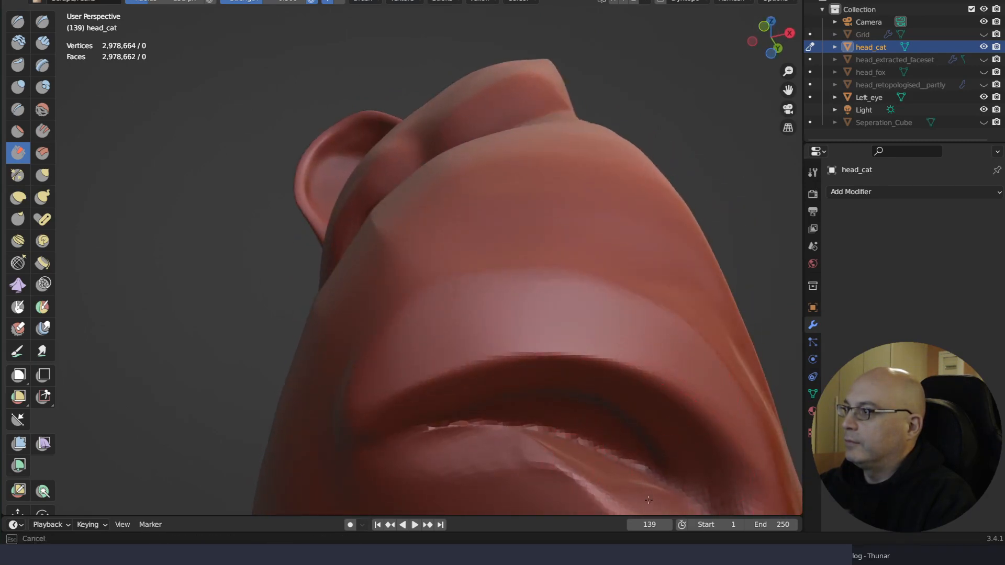
pyautogui.moveTo(584, 438)
pyautogui.mouseDown(button='middle')
pyautogui.moveTo(550, 422)
pyautogui.moveTo(644, 316)
pyautogui.moveTo(550, 426)
pyautogui.mouseUp(button='middle')
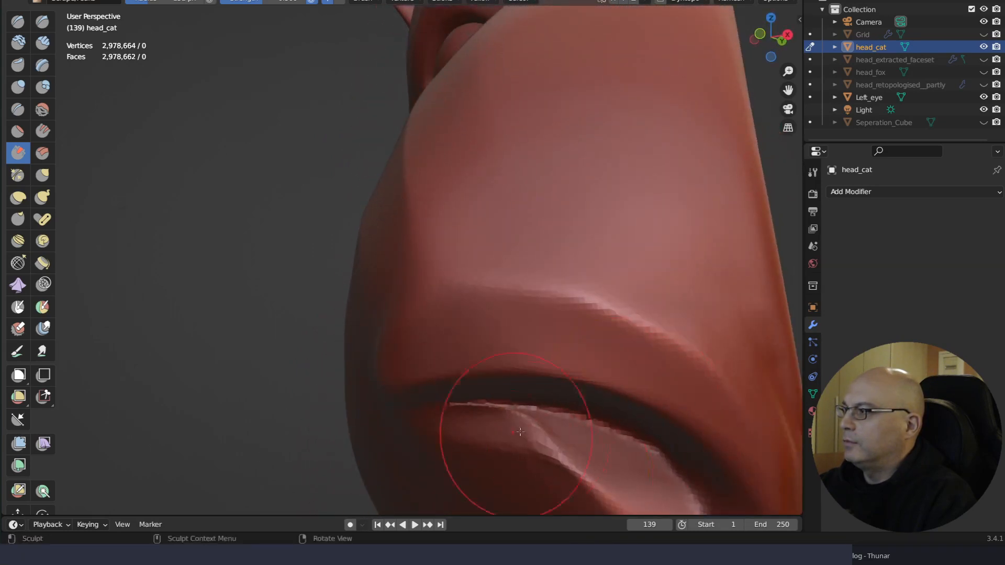
pyautogui.moveTo(569, 425); pyautogui.dragTo(526, 427)
pyautogui.moveTo(466, 419); pyautogui.dragTo(537, 442)
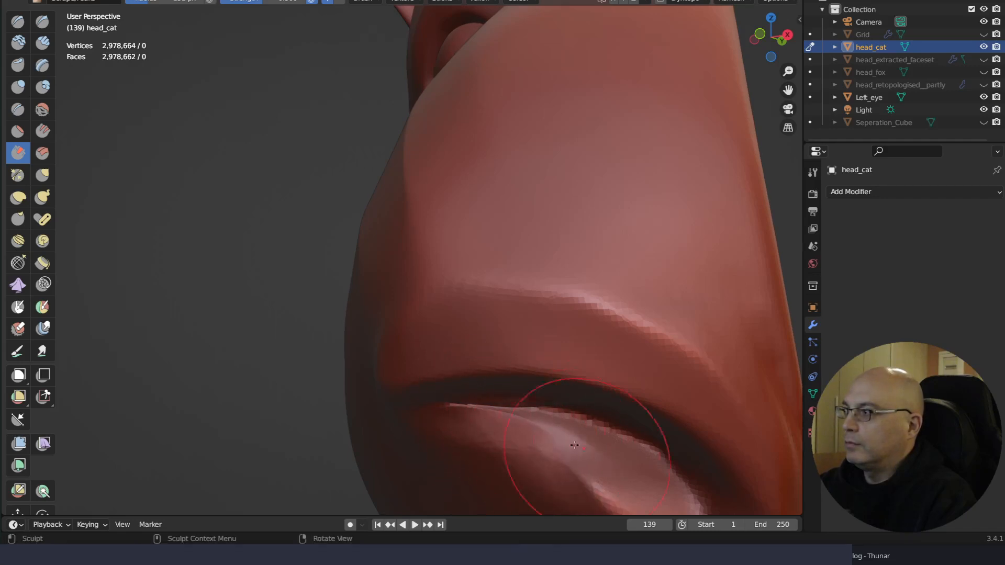
# Scrape the inside of the nostril just above the outer part of its lower edge
pyautogui.keyDown('ctrl'); pyautogui.moveTo(588, 400); pyautogui.dragTo(656, 208, button='right'); pyautogui.keyUp('ctrl')
pyautogui.moveTo(656, 208)
pyautogui.mouseDown(button='middle')
pyautogui.moveTo(658, 287)
pyautogui.moveTo(658, 216)
pyautogui.moveTo(654, 285)
pyautogui.moveTo(654, 274)
pyautogui.mouseUp(button='middle')
pyautogui.moveTo(607, 177); pyautogui.dragTo(596, 164)
pyautogui.moveTo(637, 168)
pyautogui.keyDown('ctrl'); pyautogui.mouseDown(button='right')
pyautogui.moveTo(636, 157)
pyautogui.moveTo(633, 221)
pyautogui.moveTo(632, 207)
pyautogui.mouseUp(button='right'); pyautogui.keyUp('ctrl')
pyautogui.moveTo(627, 206); pyautogui.dragTo(626, 205)
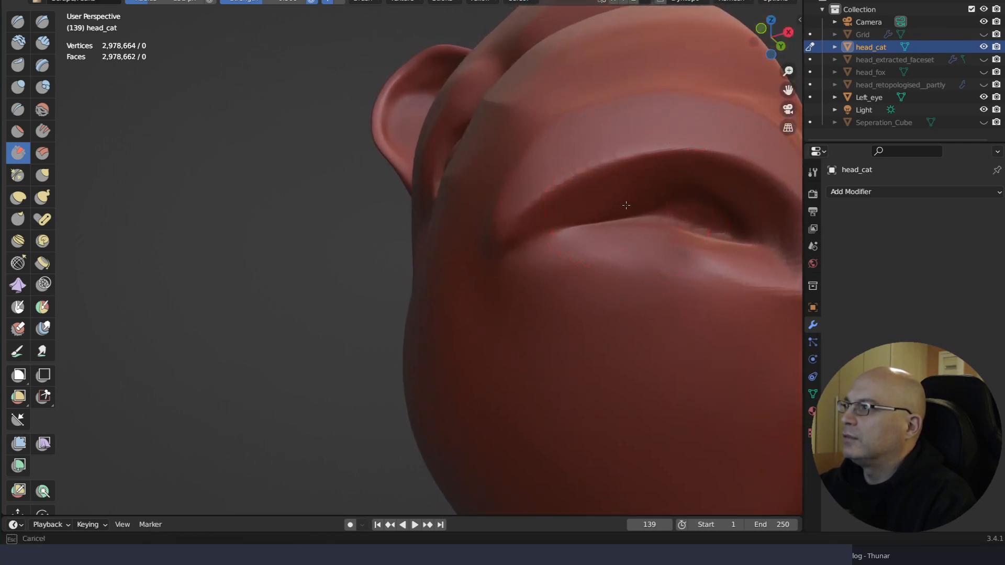
pyautogui.moveTo(631, 212)
pyautogui.mouseDown(button='middle')
pyautogui.moveTo(611, 261)
pyautogui.moveTo(628, 217)
pyautogui.moveTo(604, 247)
pyautogui.mouseUp(button='middle')
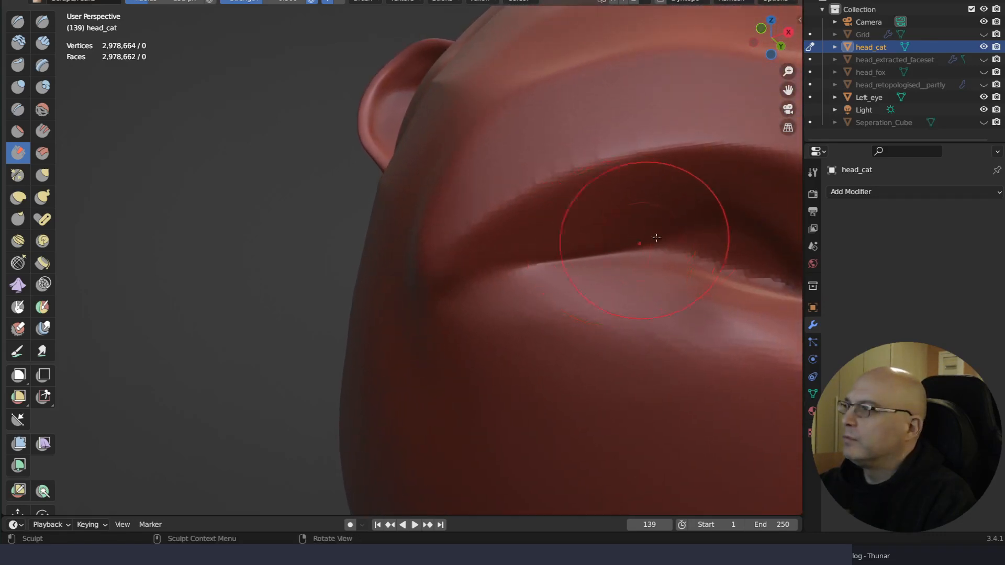
# Carve the outer part of the nostril opening deeper above its lower edge with Clay Strips
pyautogui.press('q')
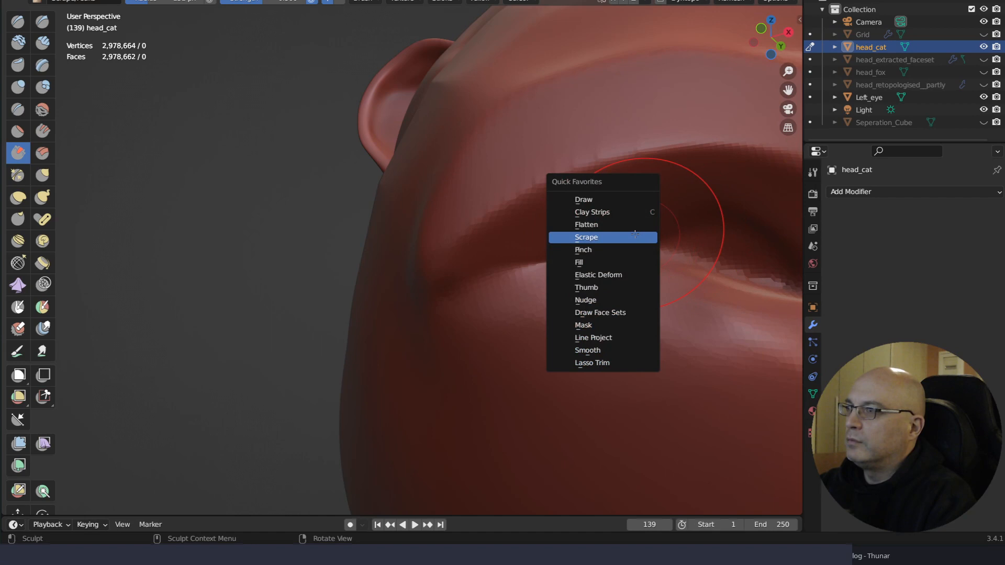
pyautogui.click(618, 213)
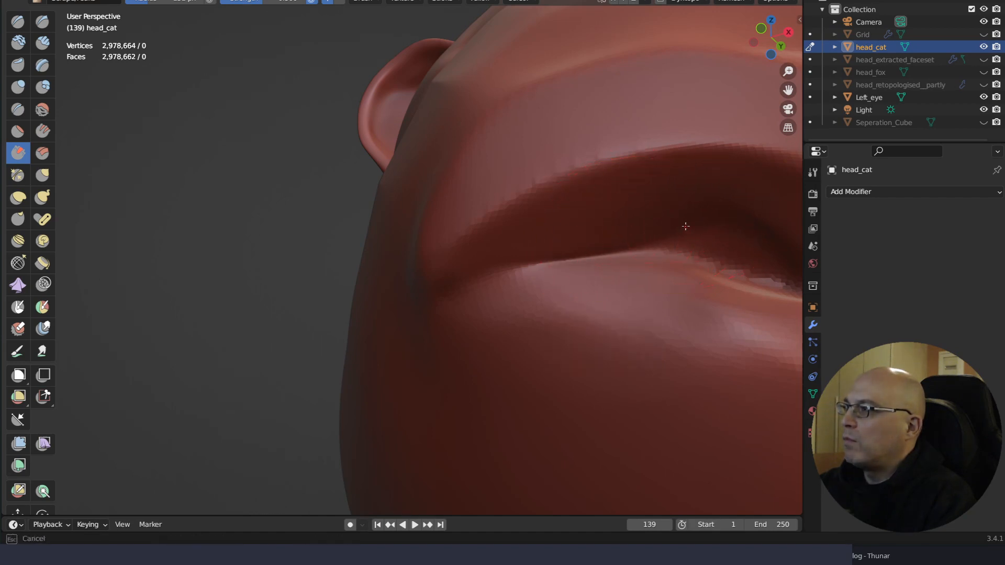
pyautogui.press('q')
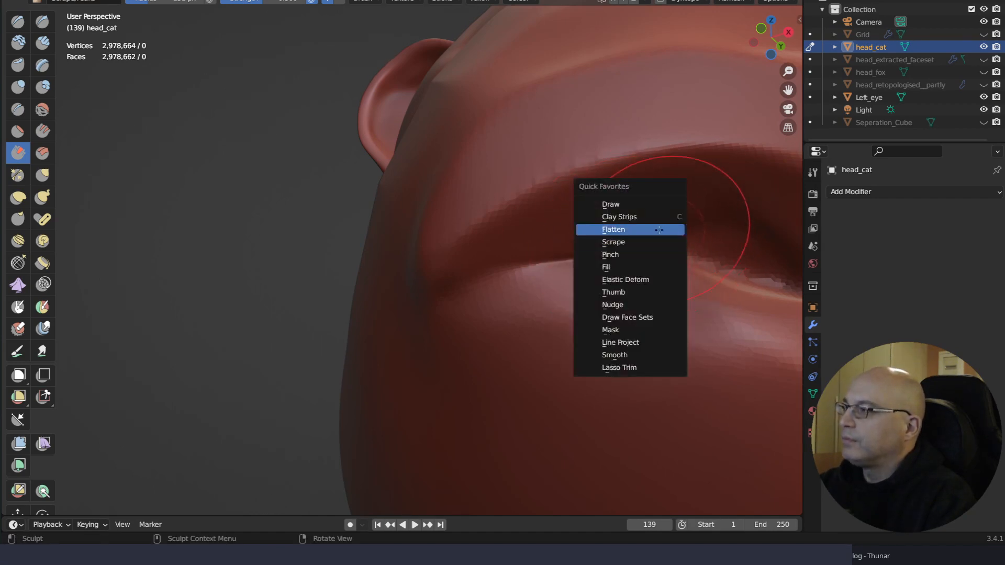
pyautogui.click(635, 217)
pyautogui.moveTo(693, 234); pyautogui.dragTo(584, 245)
pyautogui.moveTo(667, 225)
pyautogui.mouseDown()
pyautogui.moveTo(570, 252)
pyautogui.moveTo(574, 231)
pyautogui.moveTo(559, 240)
pyautogui.mouseUp()
pyautogui.moveTo(617, 223); pyautogui.dragTo(565, 243)
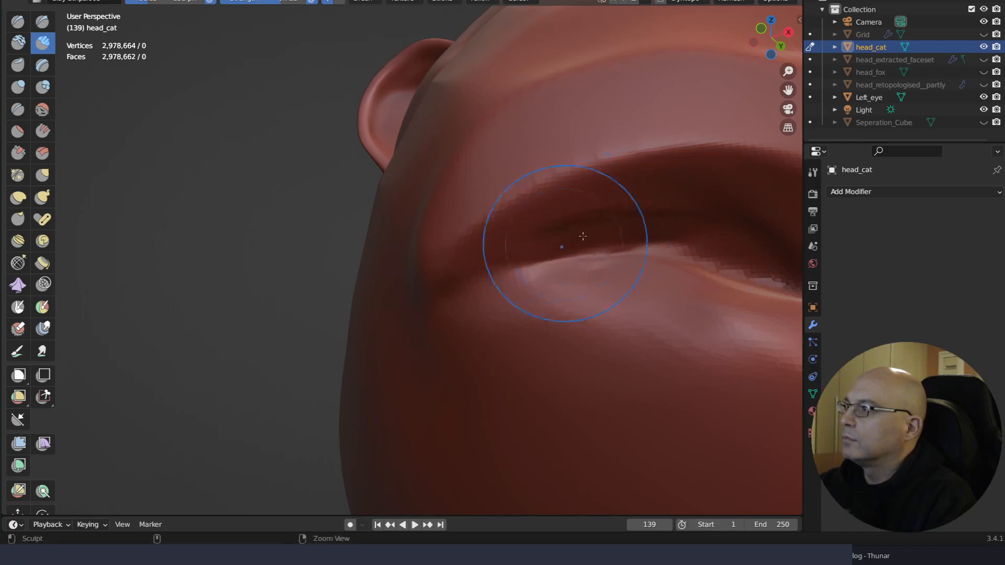
# Carve along the nostril's lower edge with Clay Strips and smooth the rough surface inside the opening
pyautogui.moveTo(505, 270)
pyautogui.mouseDown()
pyautogui.moveTo(586, 250)
pyautogui.moveTo(524, 269)
pyautogui.mouseUp()
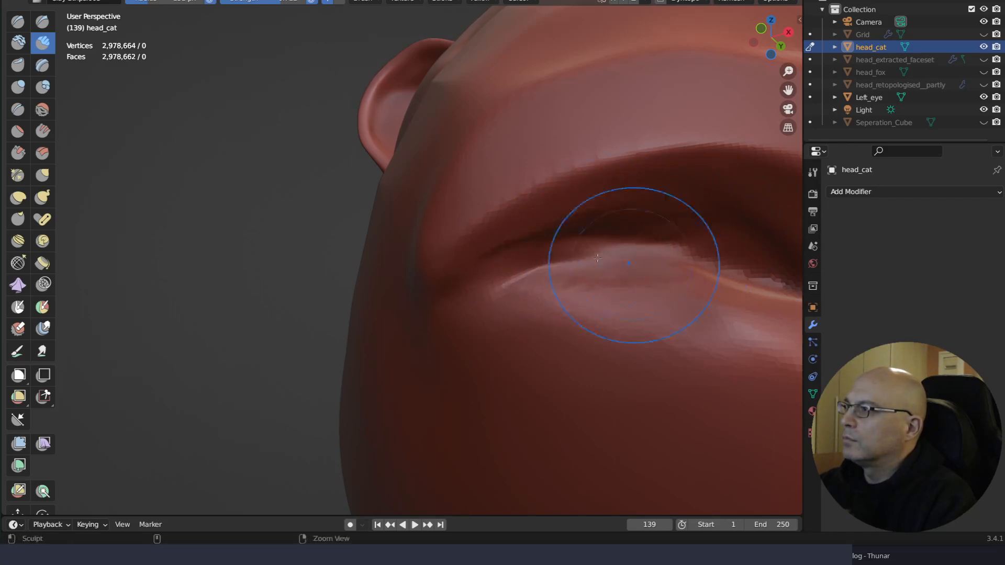
pyautogui.moveTo(597, 258)
pyautogui.mouseDown()
pyautogui.moveTo(705, 258)
pyautogui.moveTo(730, 291)
pyautogui.mouseUp()
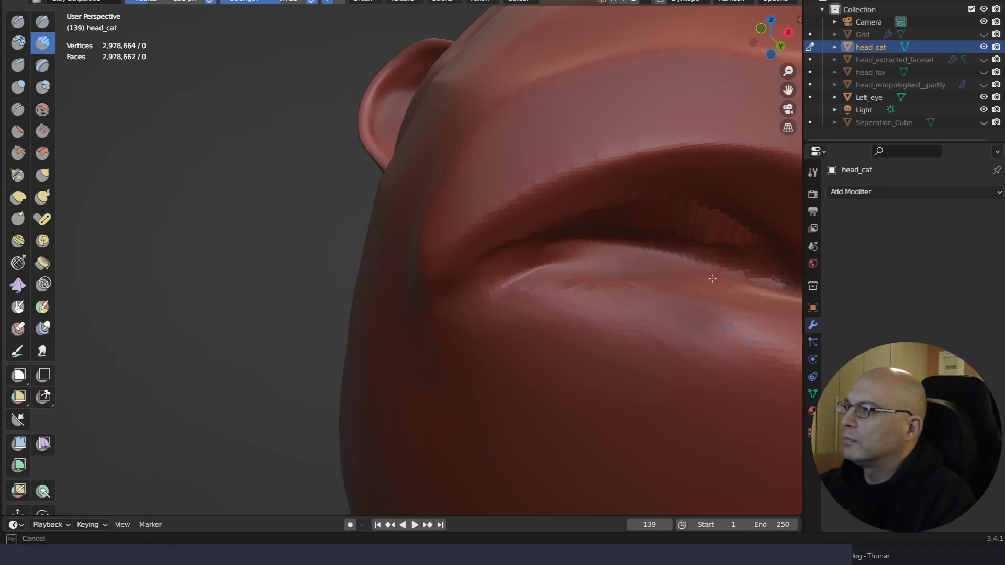
pyautogui.moveTo(711, 282)
pyautogui.keyDown('shift'); pyautogui.mouseDown()
pyautogui.moveTo(695, 246)
pyautogui.moveTo(592, 222)
pyautogui.mouseUp(); pyautogui.keyUp('shift')
pyautogui.keyDown('shift'); pyautogui.moveTo(649, 234); pyautogui.dragTo(696, 264); pyautogui.keyUp('shift')
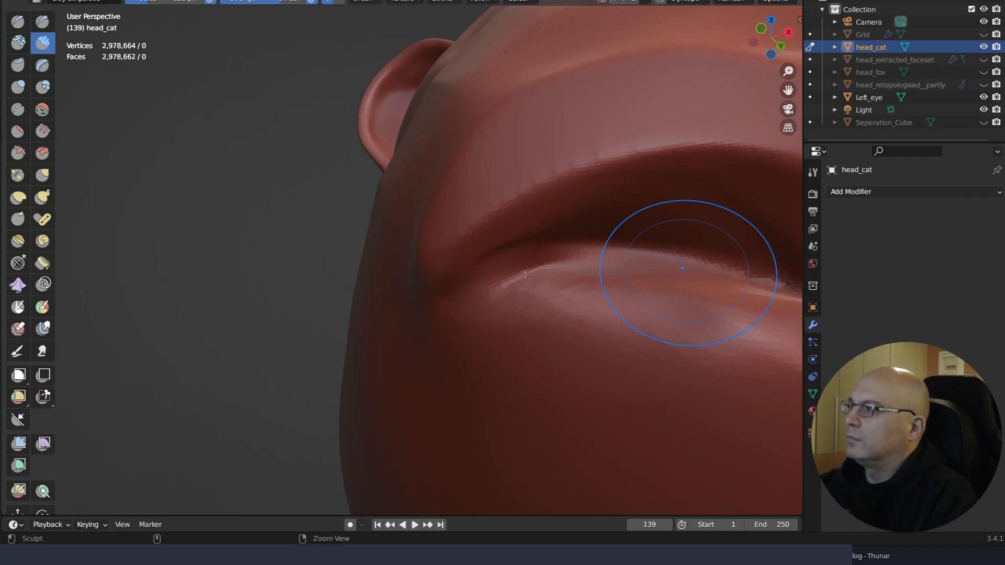
pyautogui.moveTo(683, 268)
pyautogui.mouseDown()
pyautogui.moveTo(534, 281)
pyautogui.moveTo(516, 265)
pyautogui.moveTo(509, 271)
pyautogui.mouseUp()
# Scrape the underside of the nostril's upper rim down to its outer corner, viewed from below
pyautogui.moveTo(586, 233); pyautogui.dragTo(564, 181, button='middle')
pyautogui.press('q')
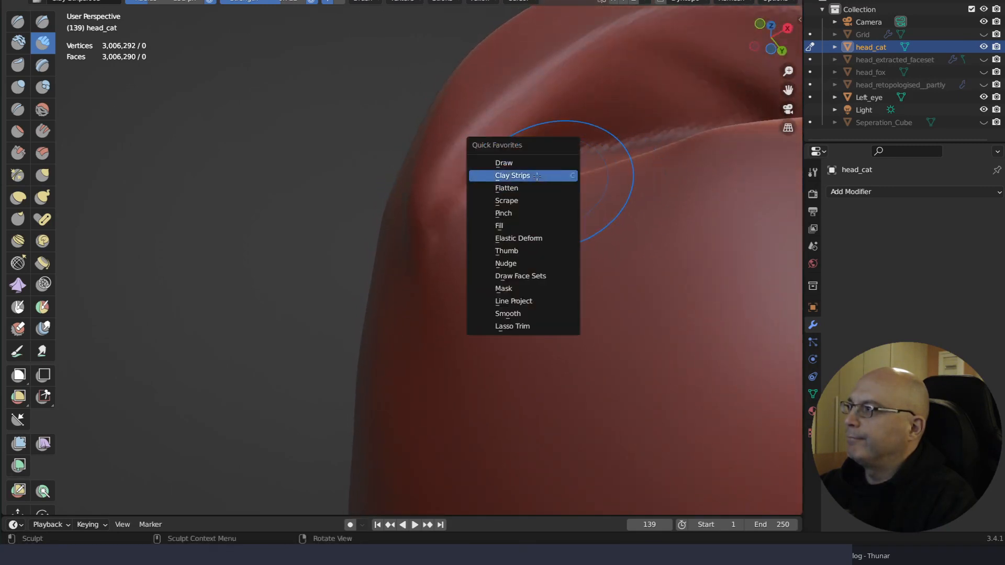
pyautogui.click(534, 184)
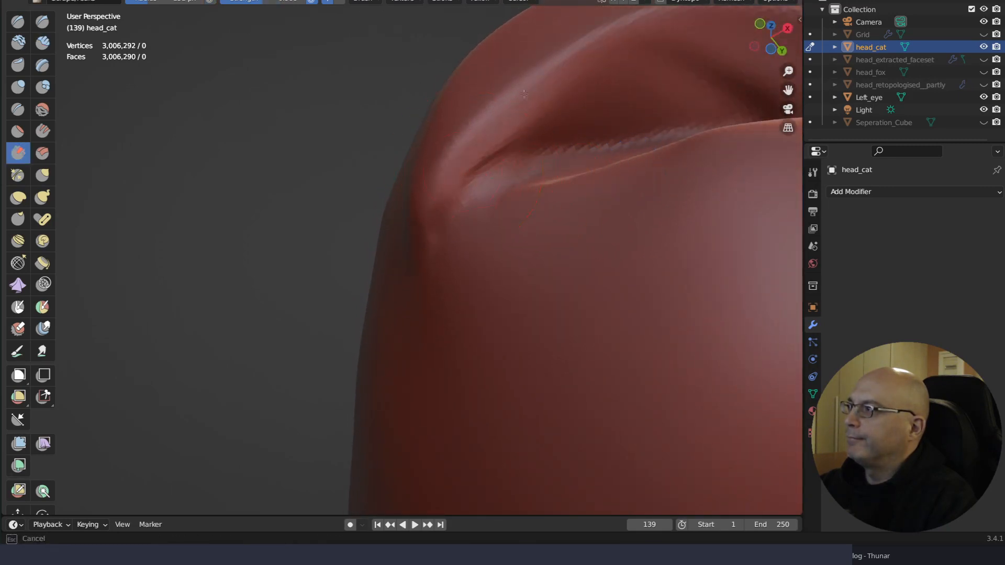
pyautogui.moveTo(507, 123); pyautogui.dragTo(586, 71)
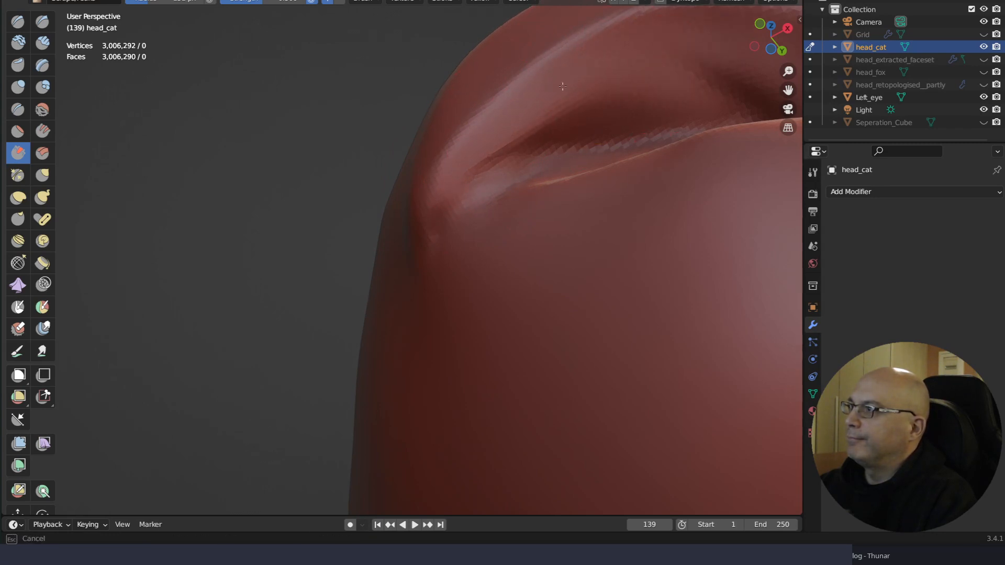
pyautogui.moveTo(563, 87); pyautogui.dragTo(576, 78)
pyautogui.moveTo(510, 128); pyautogui.dragTo(455, 183)
# Scrape the nostril's inner upper wall from below and even out the surface on top of its upper rim
pyautogui.moveTo(569, 291)
pyautogui.mouseDown(button='middle')
pyautogui.moveTo(567, 346)
pyautogui.moveTo(562, 334)
pyautogui.moveTo(674, 165)
pyautogui.mouseUp(button='middle')
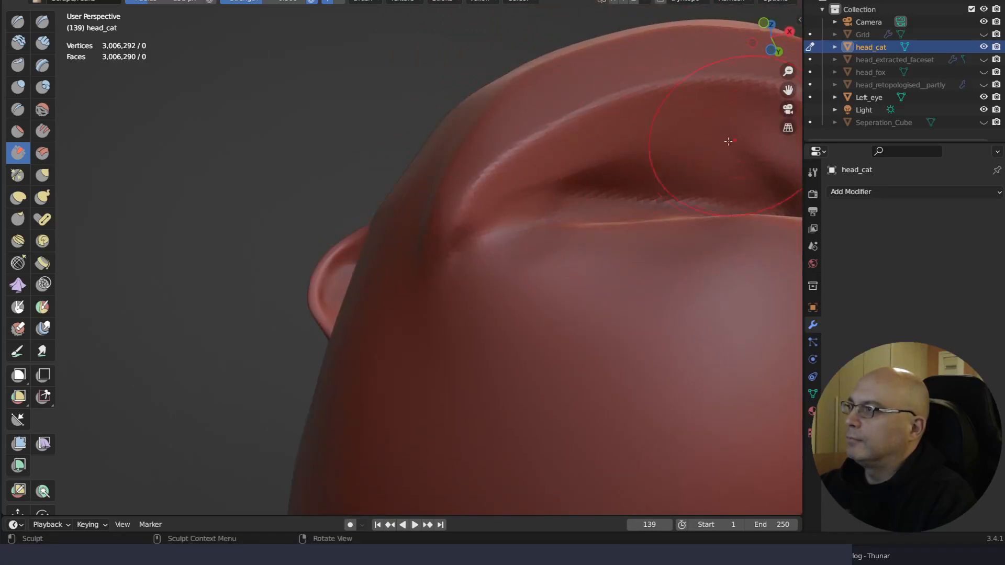
pyautogui.moveTo(735, 106); pyautogui.dragTo(553, 184, button='middle')
pyautogui.moveTo(552, 184); pyautogui.dragTo(551, 169)
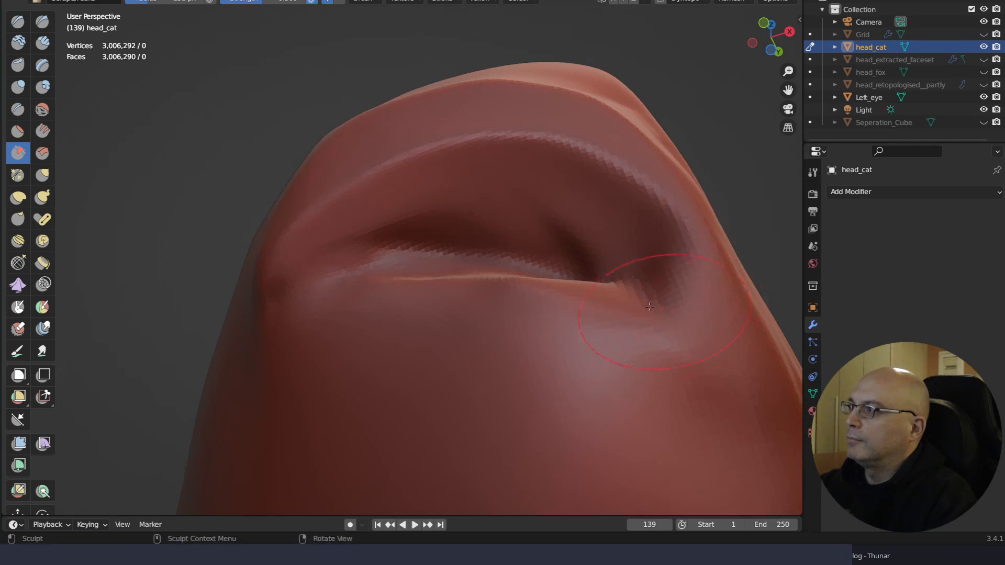
pyautogui.moveTo(649, 307); pyautogui.dragTo(691, 340, button='middle')
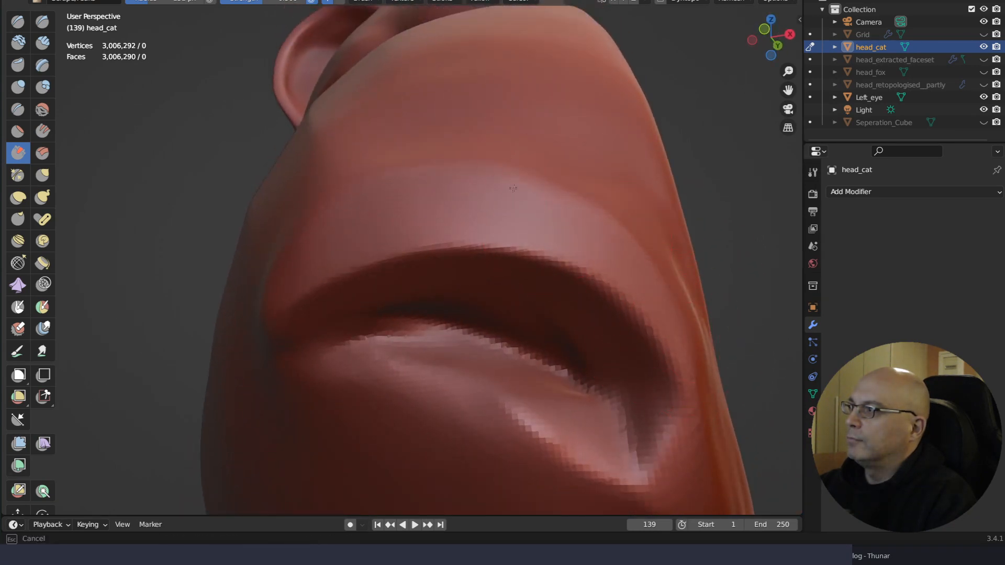
pyautogui.moveTo(499, 179); pyautogui.dragTo(472, 181)
pyautogui.moveTo(375, 209); pyautogui.dragTo(410, 201)
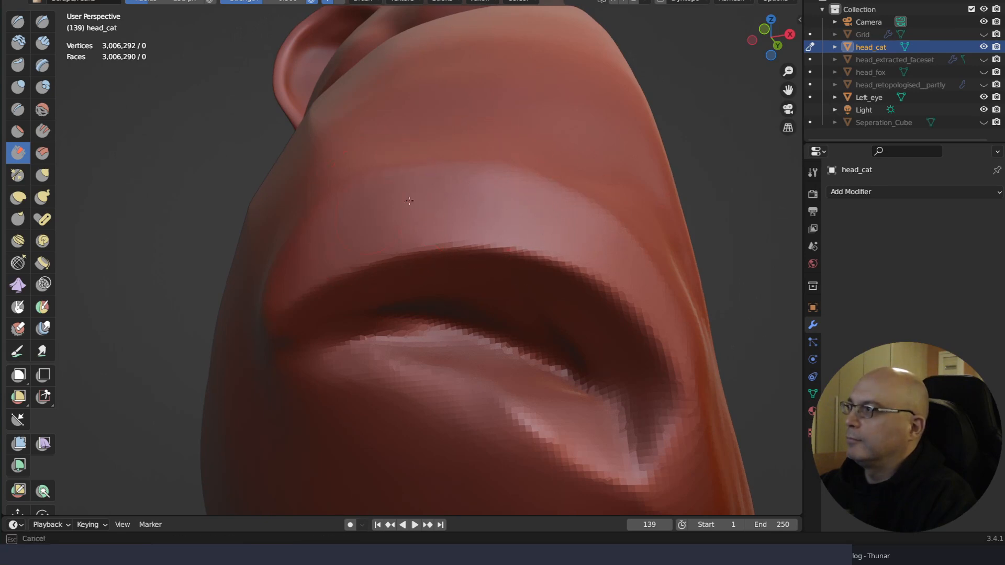
# Scrape the edge above the nostril's upper rim from the nose side out toward the cheek
pyautogui.moveTo(355, 236)
pyautogui.mouseDown(button='middle')
pyautogui.moveTo(471, 314)
pyautogui.moveTo(440, 336)
pyautogui.moveTo(463, 320)
pyautogui.mouseUp(button='middle')
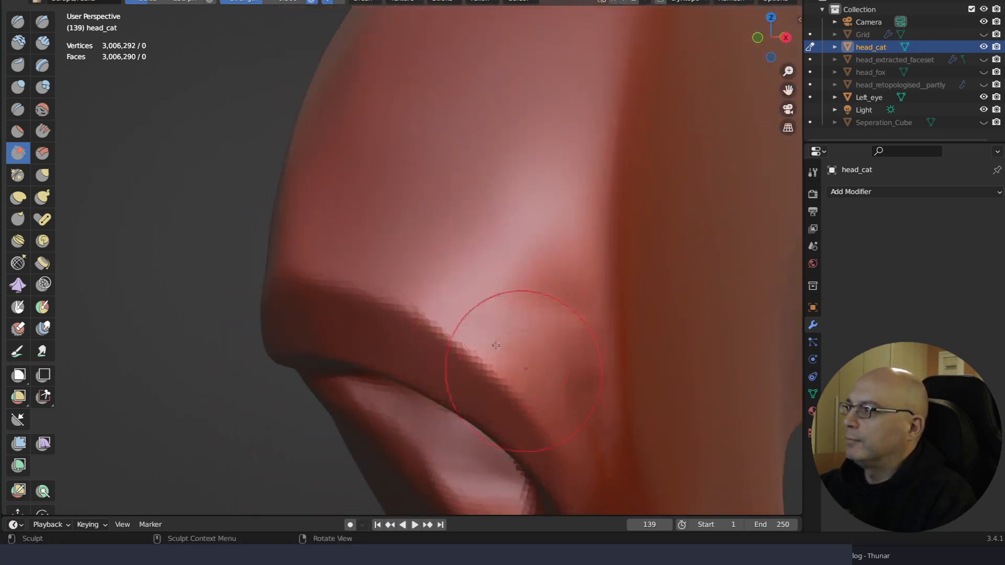
pyautogui.moveTo(518, 369); pyautogui.dragTo(460, 314)
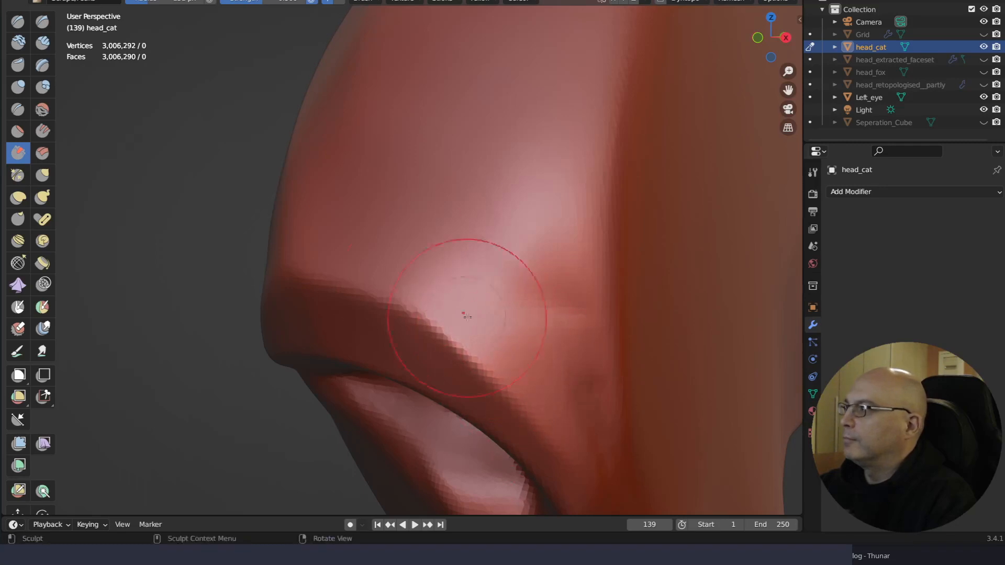
pyautogui.moveTo(403, 280)
pyautogui.mouseDown(button='middle')
pyautogui.moveTo(574, 312)
pyautogui.moveTo(578, 238)
pyautogui.mouseUp(button='middle')
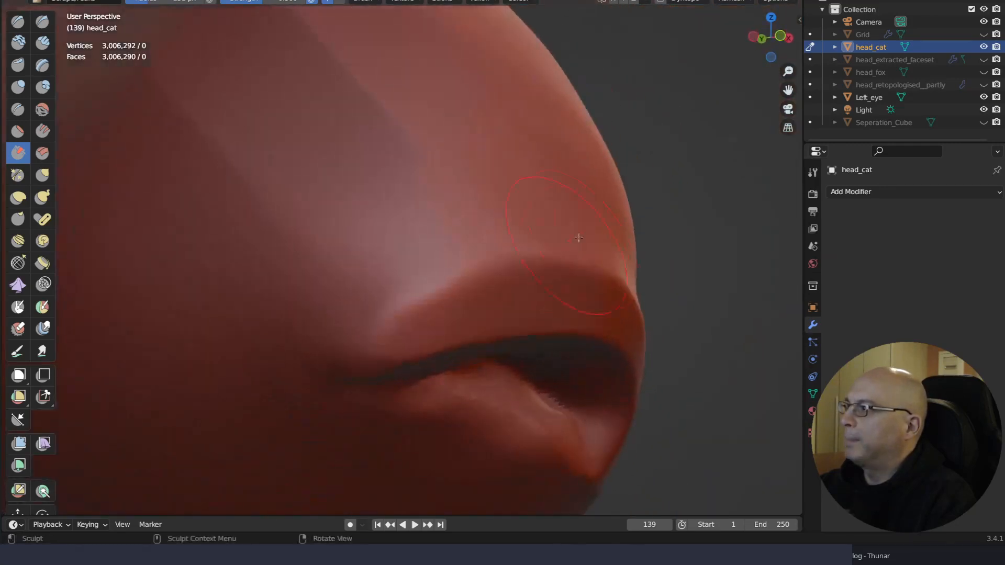
pyautogui.moveTo(516, 245); pyautogui.dragTo(397, 286)
pyautogui.moveTo(419, 269); pyautogui.dragTo(405, 278, button='middle')
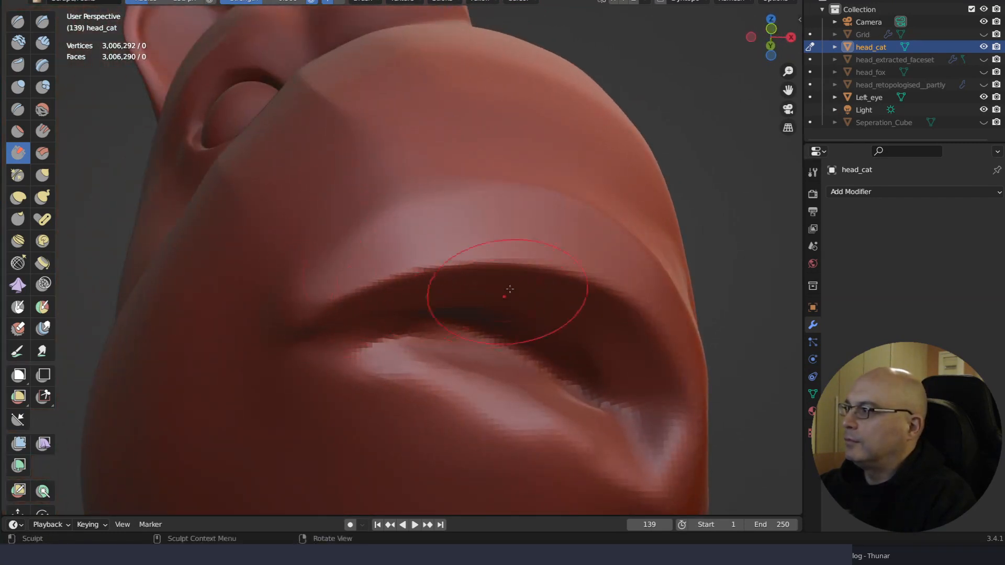
pyautogui.moveTo(511, 288)
pyautogui.mouseDown(button='middle')
pyautogui.moveTo(503, 247)
pyautogui.moveTo(488, 287)
pyautogui.moveTo(414, 377)
pyautogui.mouseUp(button='middle')
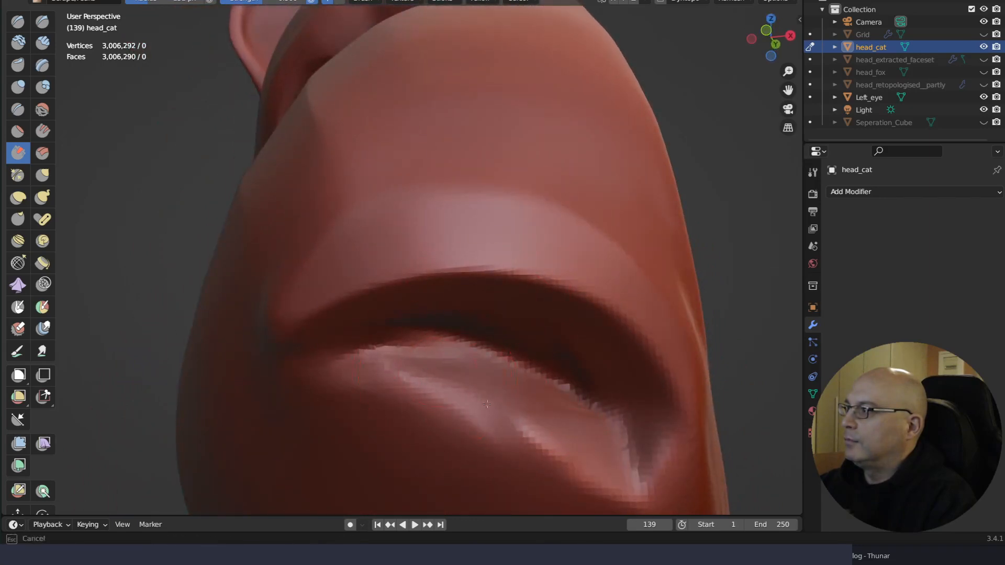
# Scrape the nostril's lower inner surface flat, from its outer corner across toward the nose side
pyautogui.moveTo(403, 364); pyautogui.dragTo(511, 413)
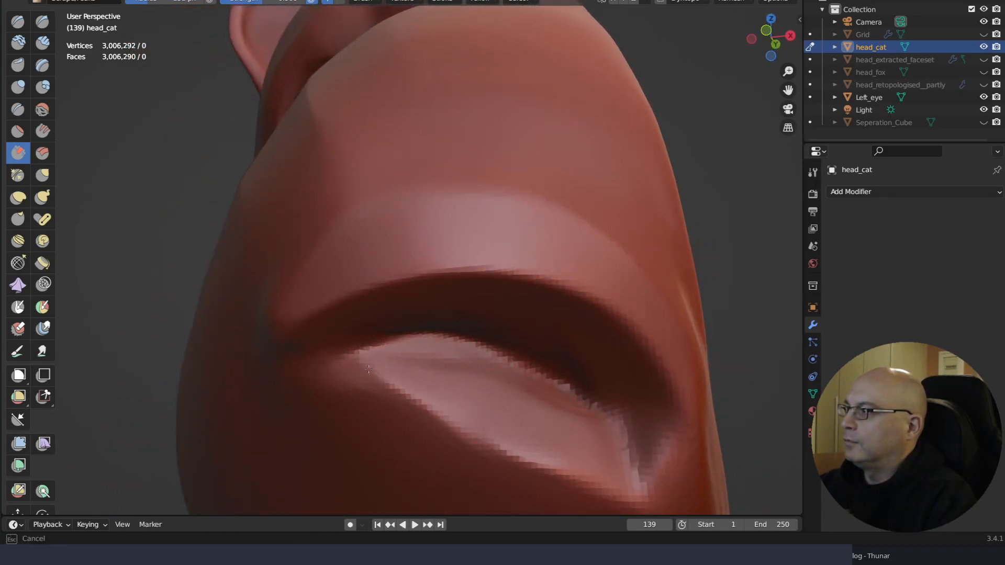
pyautogui.moveTo(427, 380)
pyautogui.mouseDown()
pyautogui.moveTo(520, 399)
pyautogui.moveTo(489, 385)
pyautogui.mouseUp()
pyautogui.moveTo(489, 385)
pyautogui.mouseDown(button='middle')
pyautogui.moveTo(542, 351)
pyautogui.moveTo(523, 397)
pyautogui.moveTo(482, 427)
pyautogui.mouseUp(button='middle')
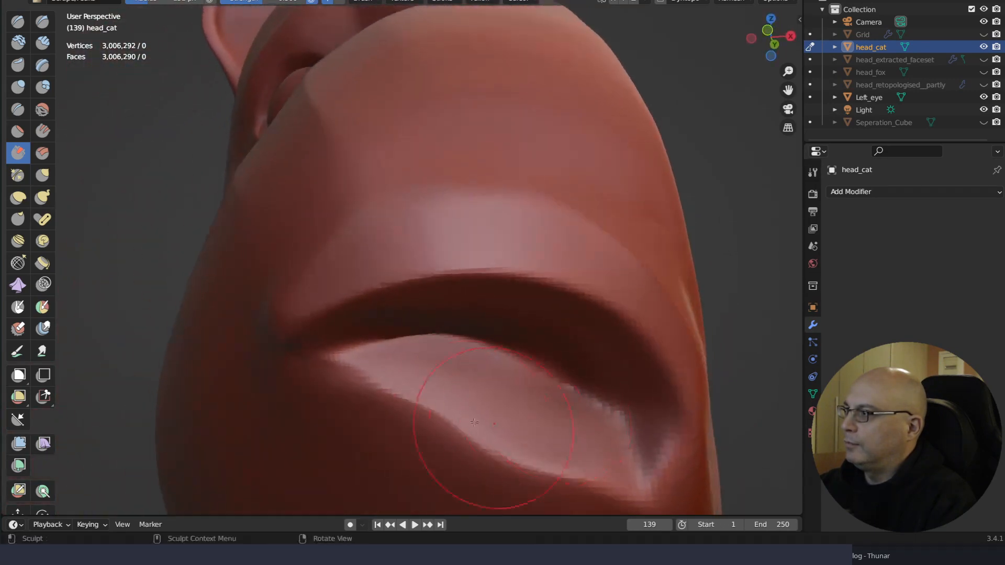
pyautogui.moveTo(482, 427)
pyautogui.mouseDown()
pyautogui.moveTo(393, 401)
pyautogui.moveTo(374, 378)
pyautogui.moveTo(487, 361)
pyautogui.mouseUp()
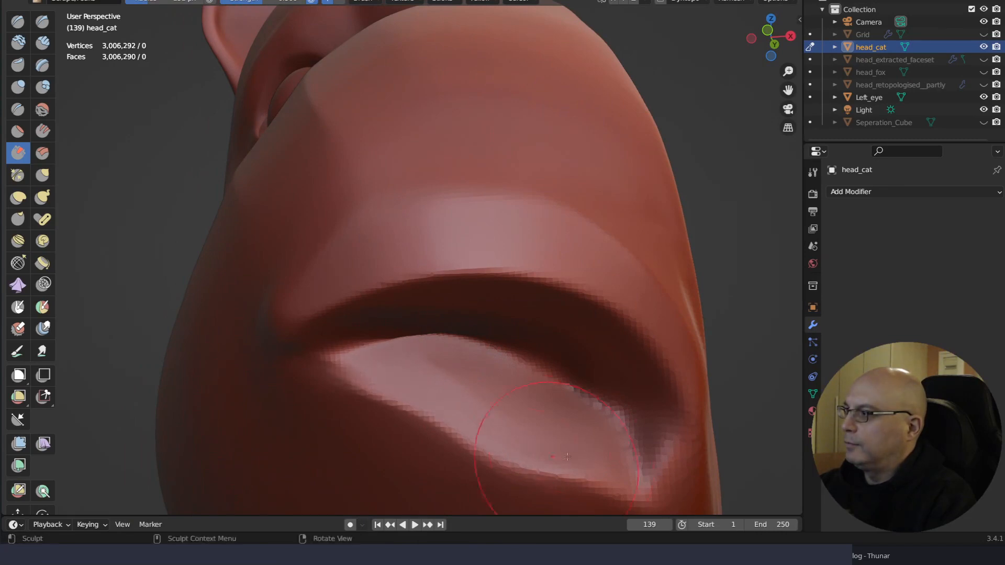
pyautogui.moveTo(487, 362)
pyautogui.mouseDown(button='middle')
pyautogui.moveTo(505, 346)
pyautogui.moveTo(524, 363)
pyautogui.moveTo(504, 361)
pyautogui.mouseUp(button='middle')
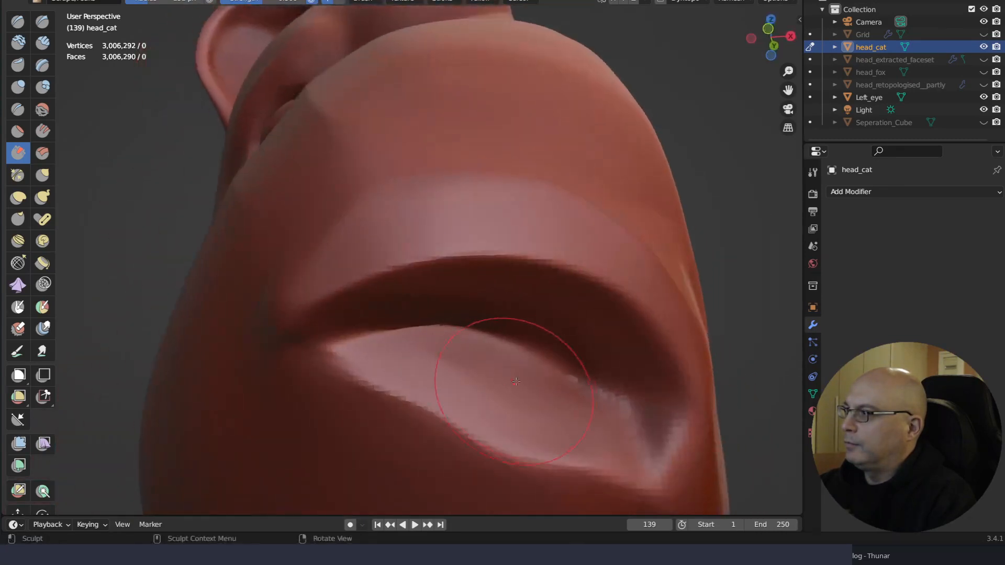
# Hollow the nostril's lower inner surface with Clay Strips, smooth the strokes, and save the file
pyautogui.press('q')
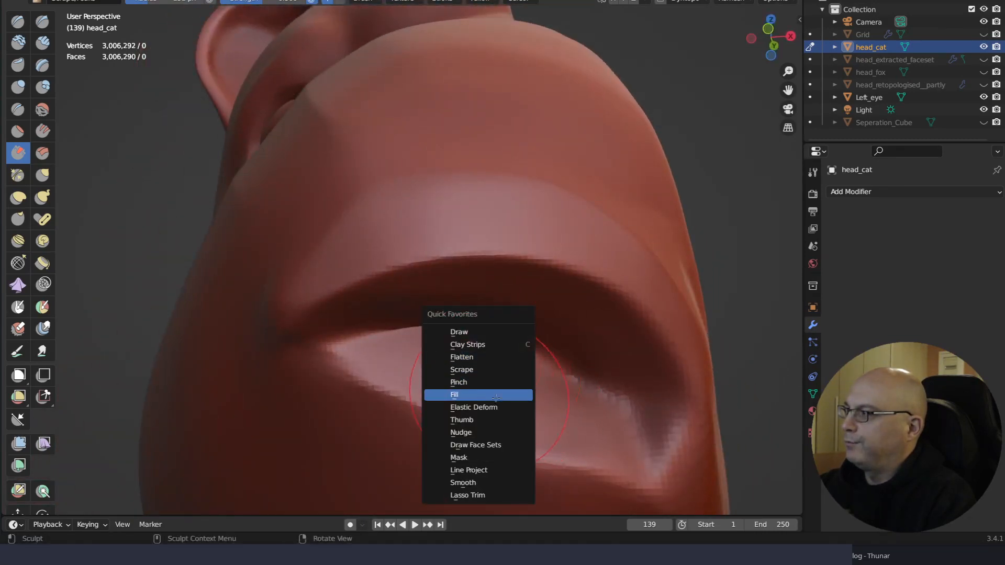
pyautogui.click(487, 365)
pyautogui.press('q')
pyautogui.click(466, 345)
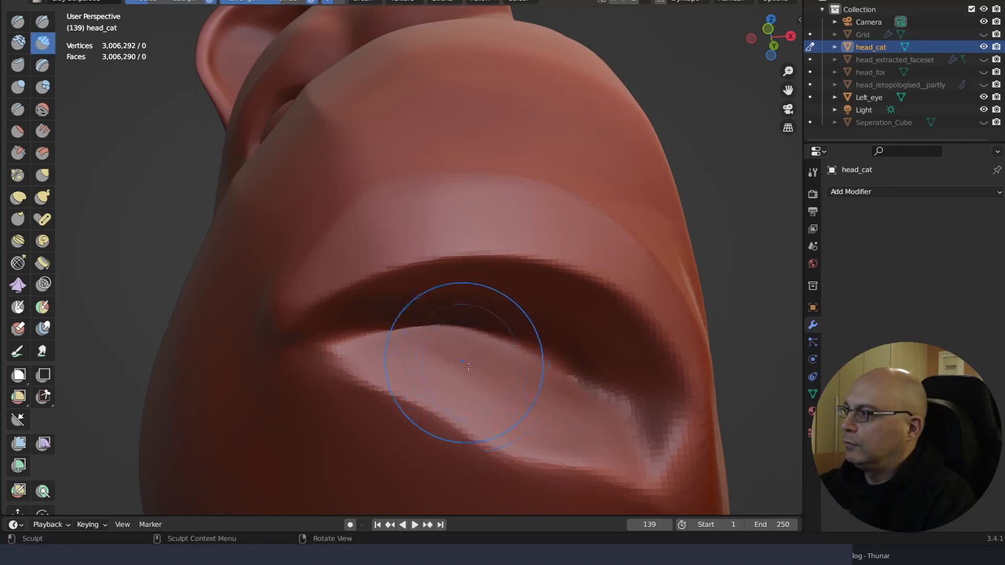
pyautogui.moveTo(468, 366); pyautogui.dragTo(484, 361, button='middle')
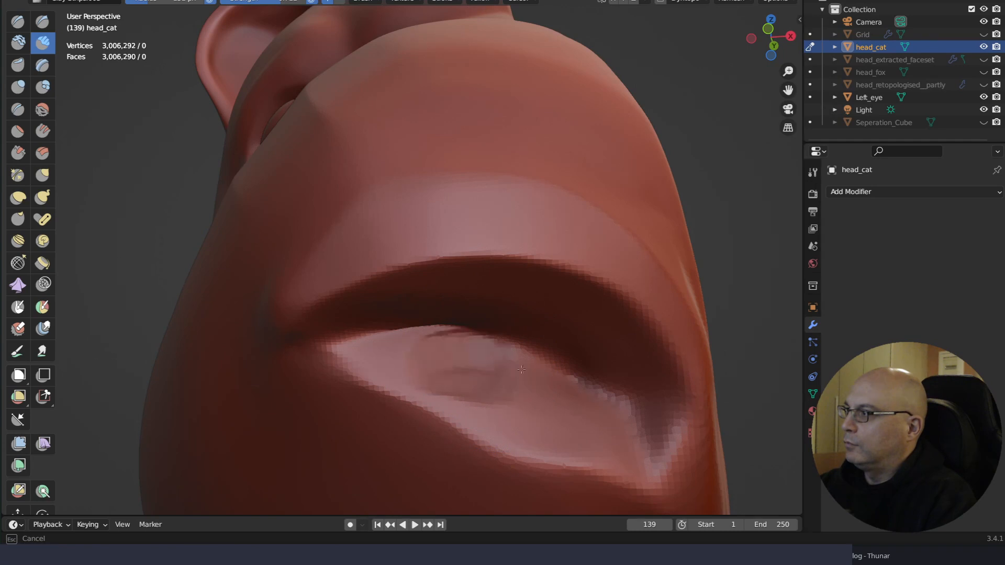
pyautogui.moveTo(458, 363)
pyautogui.mouseDown()
pyautogui.moveTo(516, 359)
pyautogui.moveTo(574, 401)
pyautogui.mouseUp()
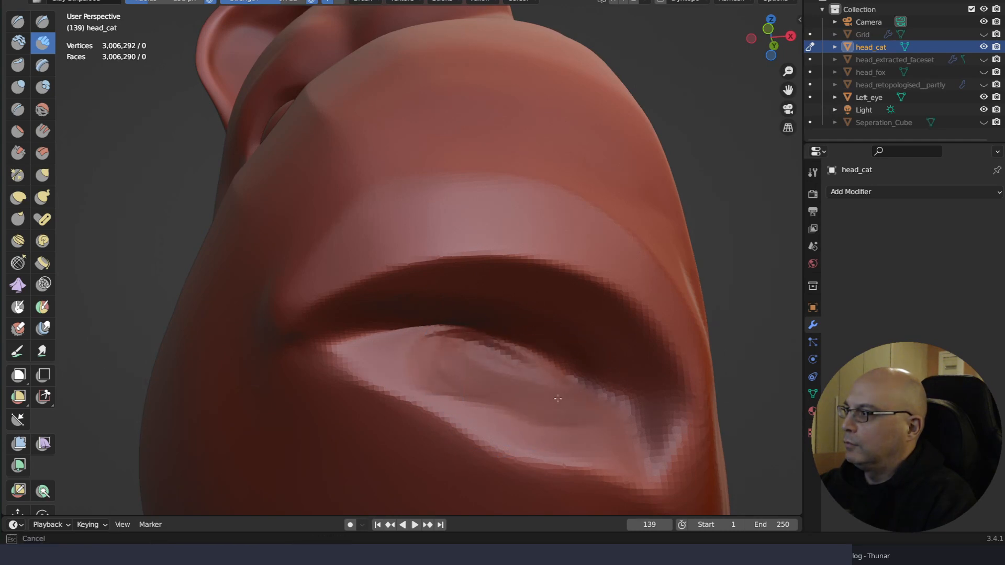
pyautogui.moveTo(466, 382); pyautogui.dragTo(588, 407)
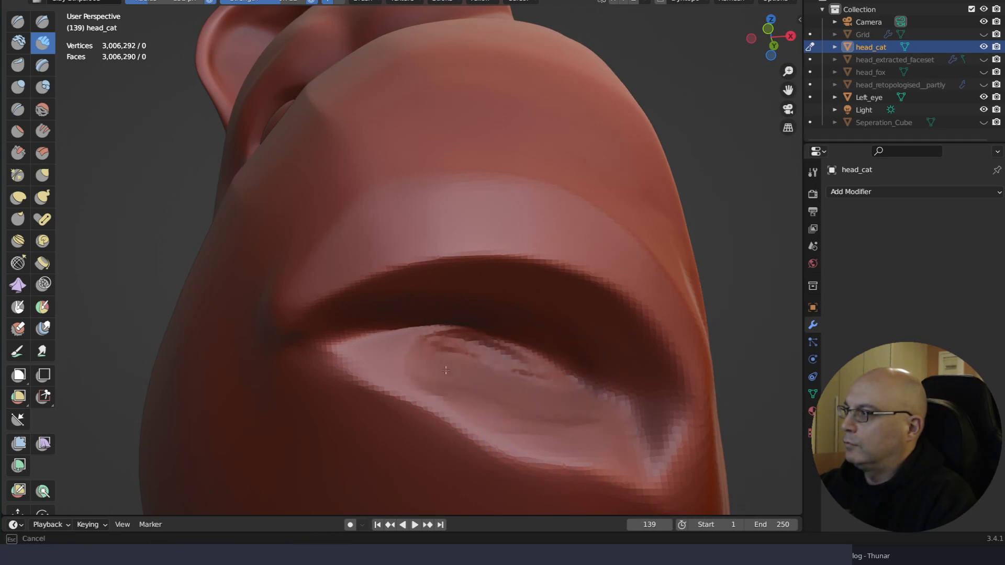
pyautogui.moveTo(385, 349)
pyautogui.keyDown('shift'); pyautogui.mouseDown()
pyautogui.moveTo(466, 337)
pyautogui.moveTo(460, 347)
pyautogui.moveTo(582, 395)
pyautogui.mouseUp(); pyautogui.keyUp('shift')
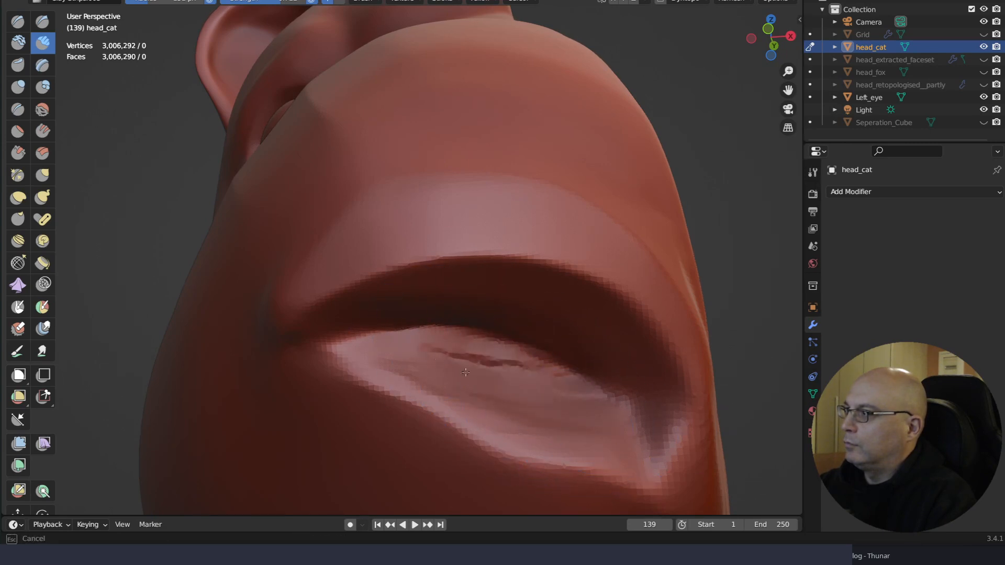
pyautogui.moveTo(465, 372); pyautogui.dragTo(503, 360)
pyautogui.moveTo(539, 334)
pyautogui.mouseDown(button='middle')
pyautogui.moveTo(588, 312)
pyautogui.moveTo(563, 325)
pyautogui.mouseUp(button='middle')
pyautogui.moveTo(564, 324)
pyautogui.keyDown('ctrl'); pyautogui.mouseDown(button='middle')
pyautogui.moveTo(516, 382)
pyautogui.moveTo(478, 375)
pyautogui.moveTo(588, 386)
pyautogui.moveTo(482, 321)
pyautogui.moveTo(525, 360)
pyautogui.mouseUp(button='middle'); pyautogui.keyUp('ctrl')
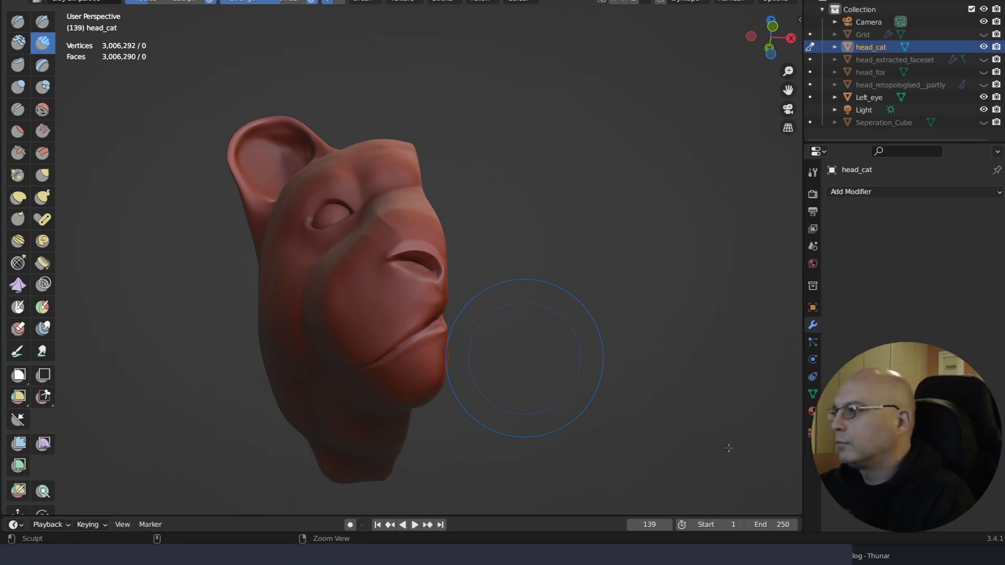
pyautogui.hotkey('ctrl', 's')
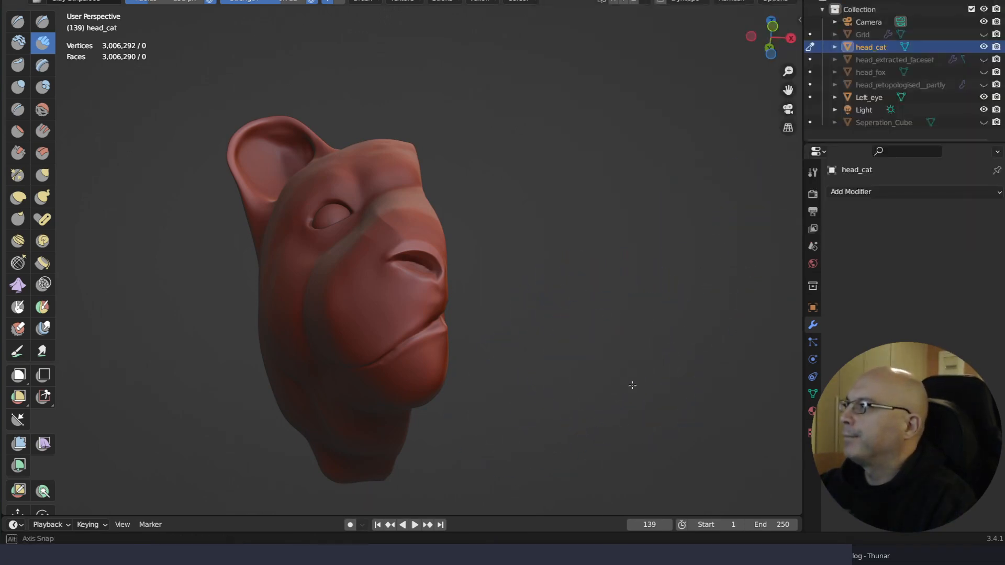
# Examine the cat head from the side, front and below, checking the muzzle, nostril and mouth shapes
pyautogui.moveTo(628, 388); pyautogui.dragTo(607, 360, button='middle')
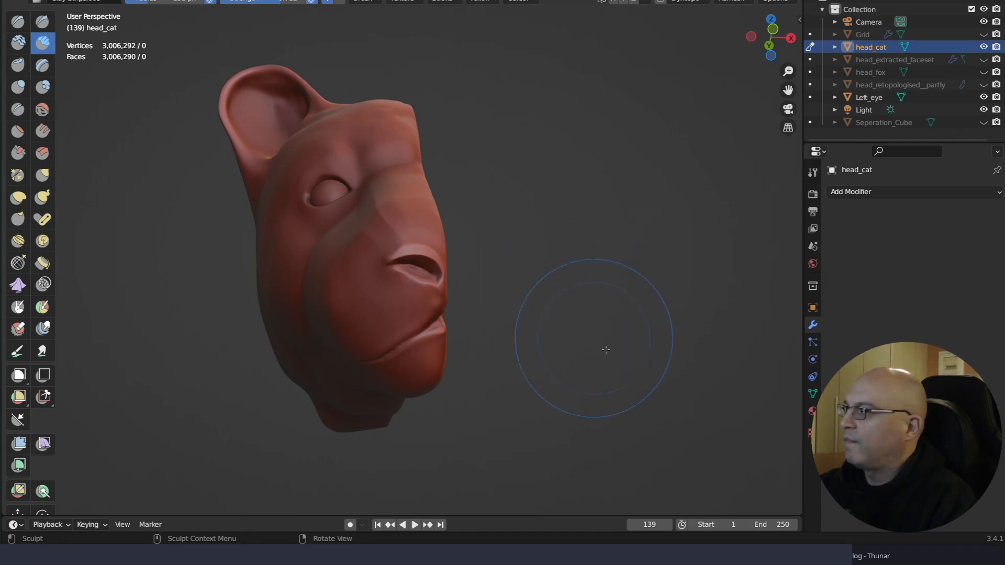
pyautogui.moveTo(651, 376)
pyautogui.mouseDown(button='middle')
pyautogui.moveTo(583, 363)
pyautogui.moveTo(640, 385)
pyautogui.moveTo(650, 406)
pyautogui.moveTo(626, 389)
pyautogui.mouseUp(button='middle')
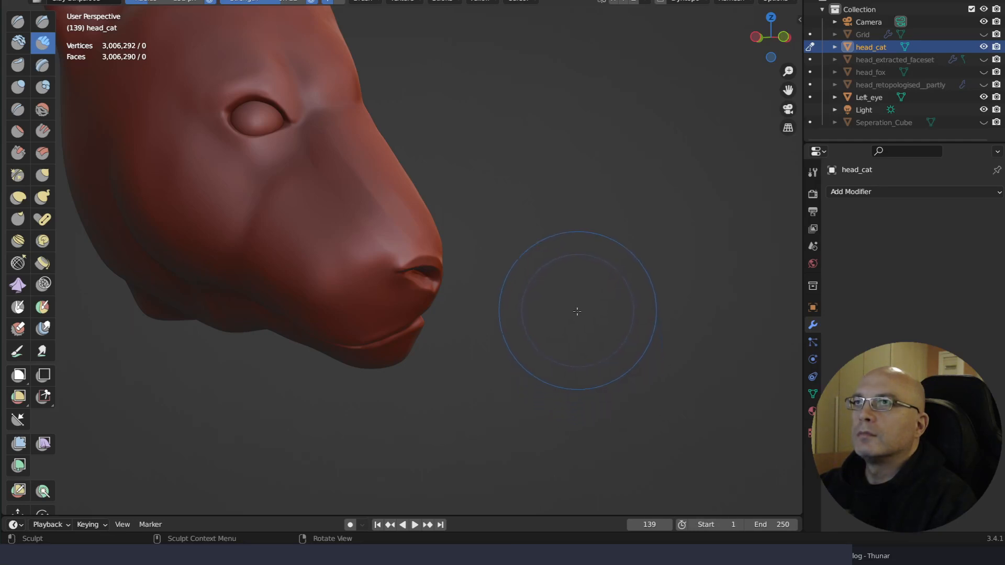
pyautogui.moveTo(579, 309)
pyautogui.mouseDown(button='middle')
pyautogui.moveTo(655, 360)
pyautogui.moveTo(592, 265)
pyautogui.moveTo(653, 329)
pyautogui.moveTo(577, 348)
pyautogui.moveTo(648, 386)
pyautogui.moveTo(622, 387)
pyautogui.moveTo(653, 309)
pyautogui.moveTo(680, 337)
pyautogui.moveTo(650, 310)
pyautogui.moveTo(643, 261)
pyautogui.moveTo(689, 287)
pyautogui.moveTo(693, 308)
pyautogui.moveTo(641, 337)
pyautogui.mouseUp(button='middle')
pyautogui.moveTo(641, 337)
pyautogui.mouseDown(button='right')
pyautogui.moveTo(596, 327)
pyautogui.moveTo(684, 317)
pyautogui.moveTo(624, 372)
pyautogui.moveTo(648, 406)
pyautogui.mouseUp(button='right')
pyautogui.moveTo(648, 406); pyautogui.dragTo(598, 155, button='middle')
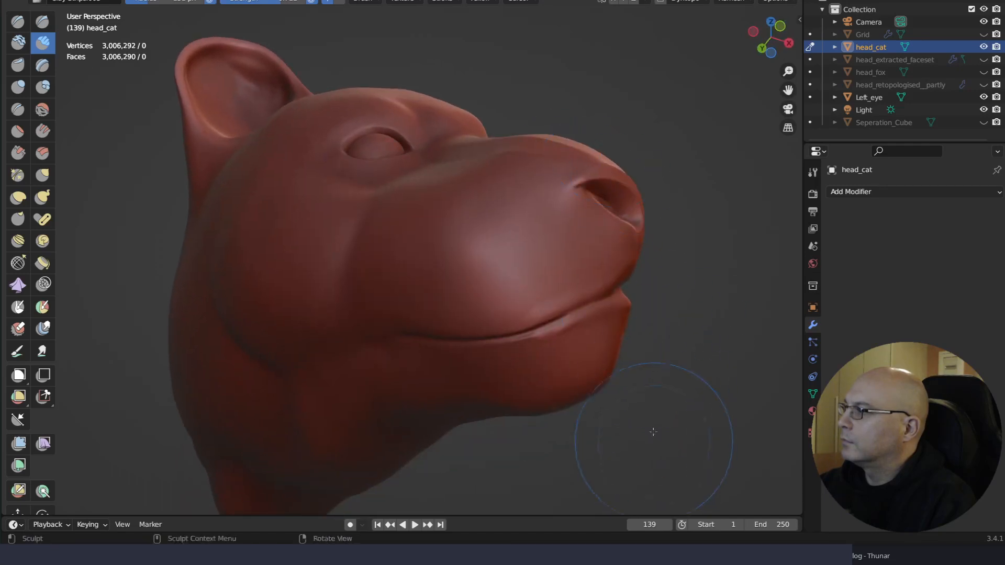
pyautogui.scroll(4, 654, 398)
pyautogui.moveTo(657, 366); pyautogui.dragTo(607, 420, button='middle')
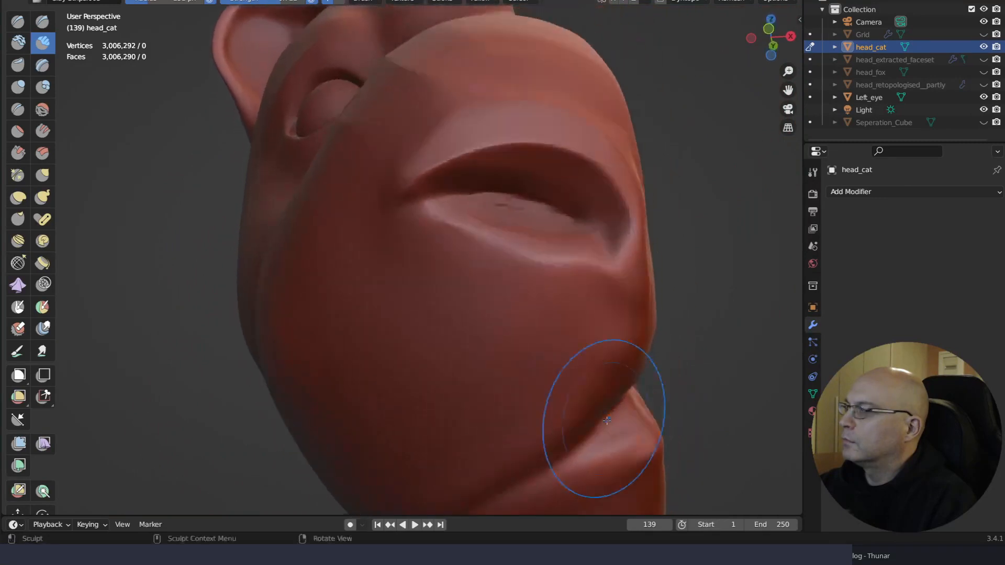
pyautogui.moveTo(617, 336)
pyautogui.keyDown('ctrl'); pyautogui.mouseDown(button='middle')
pyautogui.moveTo(632, 399)
pyautogui.moveTo(633, 356)
pyautogui.mouseUp(button='middle'); pyautogui.keyUp('ctrl')
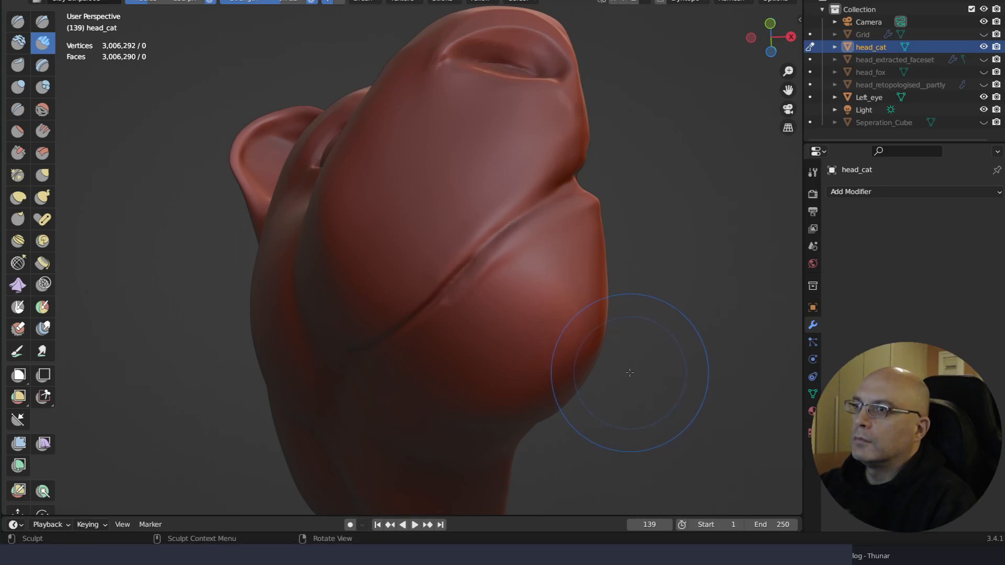
# Try to scrape the upper lip's edge along the mouth crease, viewed from below
pyautogui.moveTo(630, 370); pyautogui.dragTo(649, 329, button='middle')
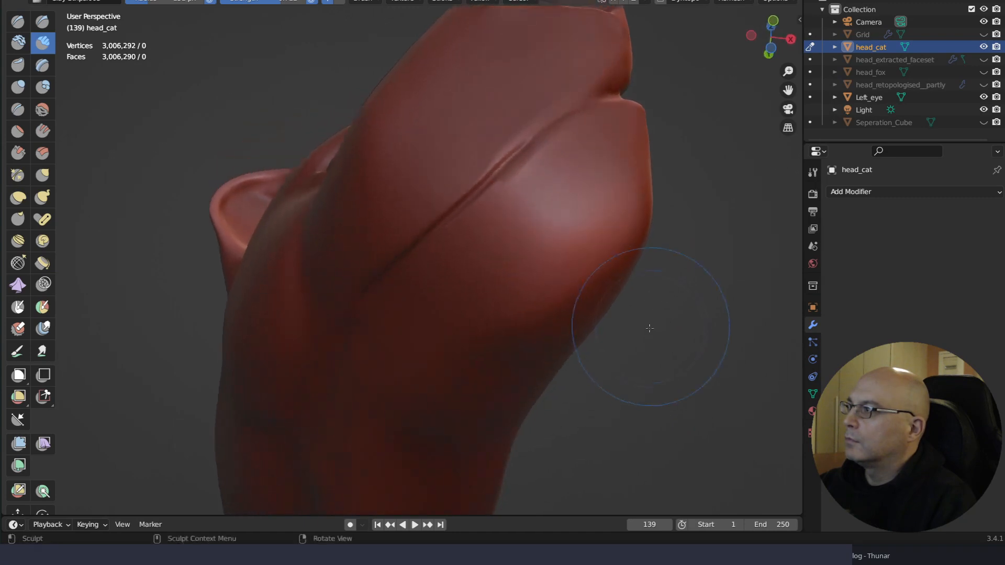
pyautogui.keyDown('ctrl'); pyautogui.moveTo(644, 330); pyautogui.dragTo(626, 388, button='right'); pyautogui.keyUp('ctrl')
pyautogui.moveTo(628, 370); pyautogui.dragTo(601, 332, button='middle')
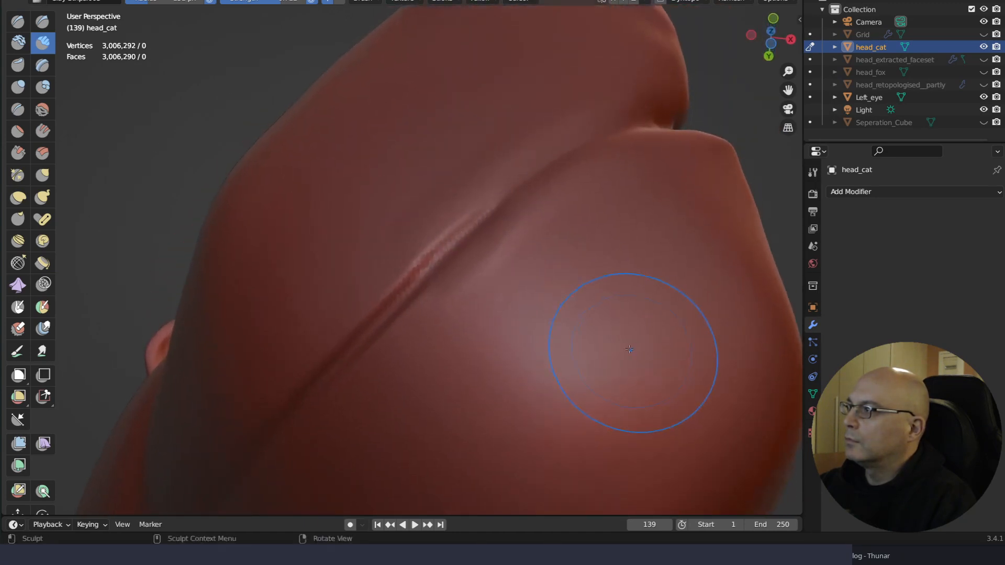
pyautogui.press('q')
pyautogui.click(568, 282)
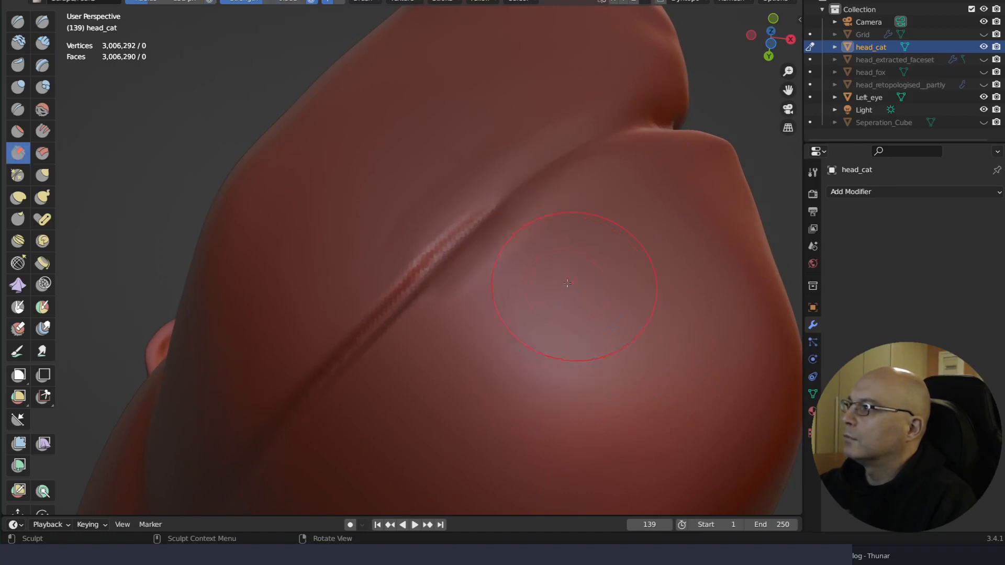
pyautogui.keyDown('ctrl'); pyautogui.moveTo(585, 293); pyautogui.dragTo(594, 259, button='right'); pyautogui.keyUp('ctrl')
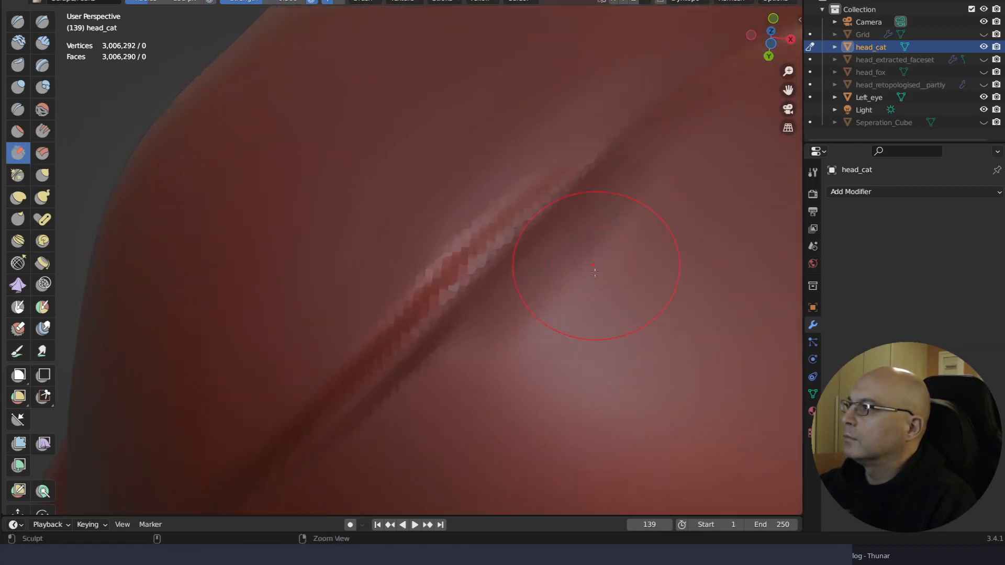
pyautogui.keyDown('shift'); pyautogui.moveTo(602, 209); pyautogui.dragTo(560, 282, button='right'); pyautogui.keyUp('shift')
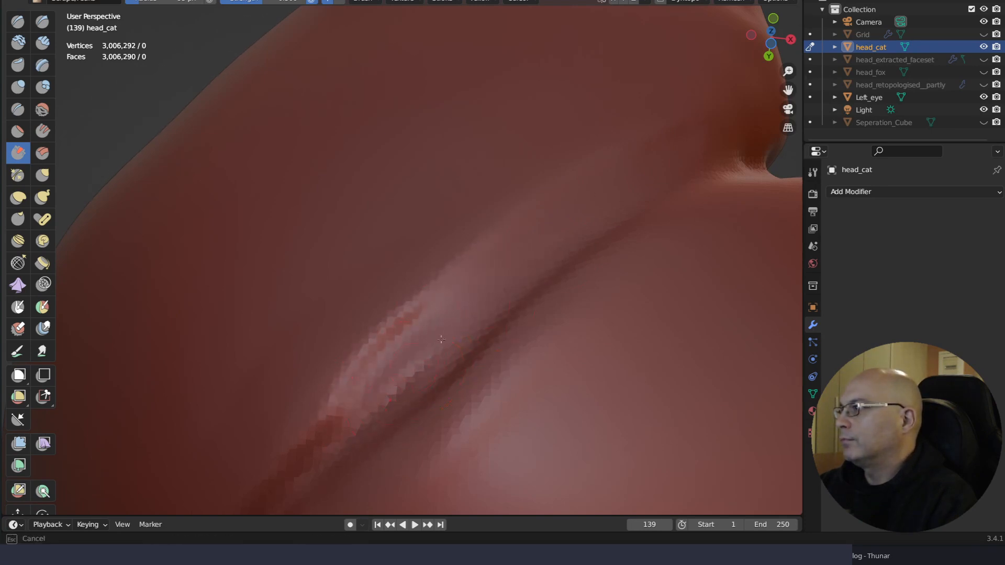
pyautogui.moveTo(441, 339); pyautogui.dragTo(454, 329)
# Carve the mouth crease forward to the front of the lips with Clay Strips
pyautogui.moveTo(570, 288)
pyautogui.keyDown('ctrl'); pyautogui.mouseDown(button='middle')
pyautogui.moveTo(570, 438)
pyautogui.moveTo(595, 423)
pyautogui.moveTo(558, 446)
pyautogui.moveTo(555, 387)
pyautogui.moveTo(555, 396)
pyautogui.mouseUp(button='middle'); pyautogui.keyUp('ctrl')
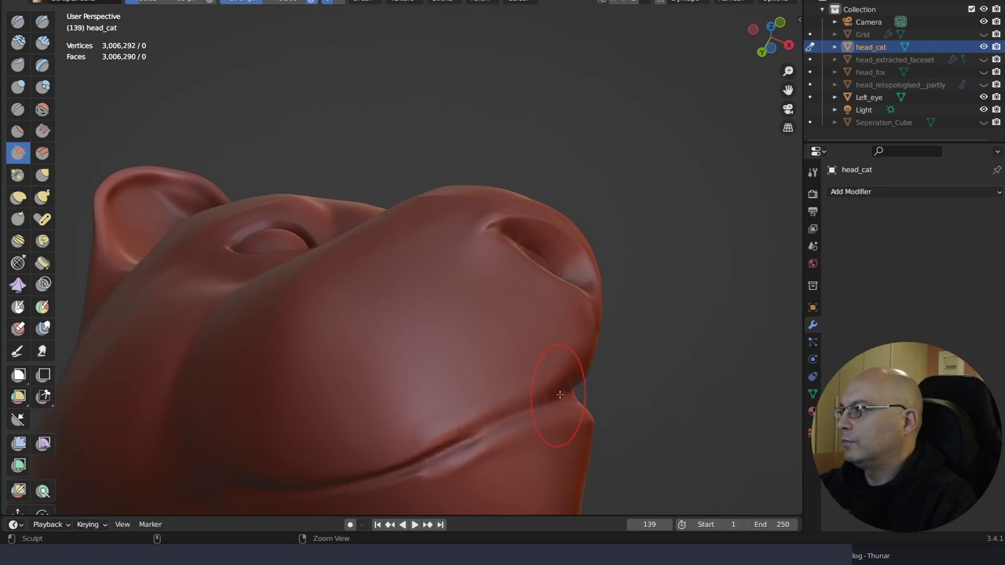
pyautogui.moveTo(561, 394); pyautogui.dragTo(570, 370, button='right')
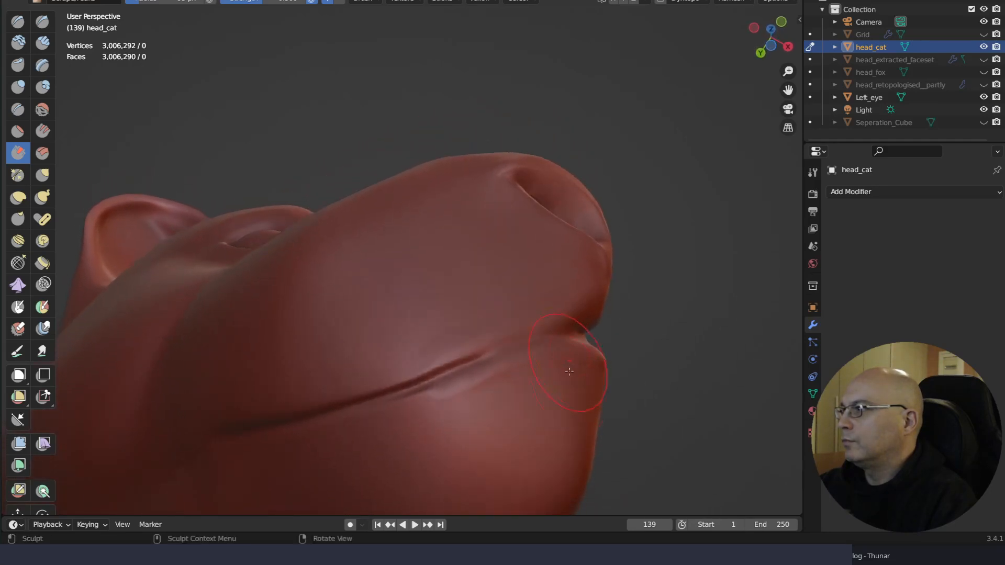
pyautogui.keyDown('ctrl'); pyautogui.moveTo(582, 411); pyautogui.dragTo(588, 371, button='right'); pyautogui.keyUp('ctrl')
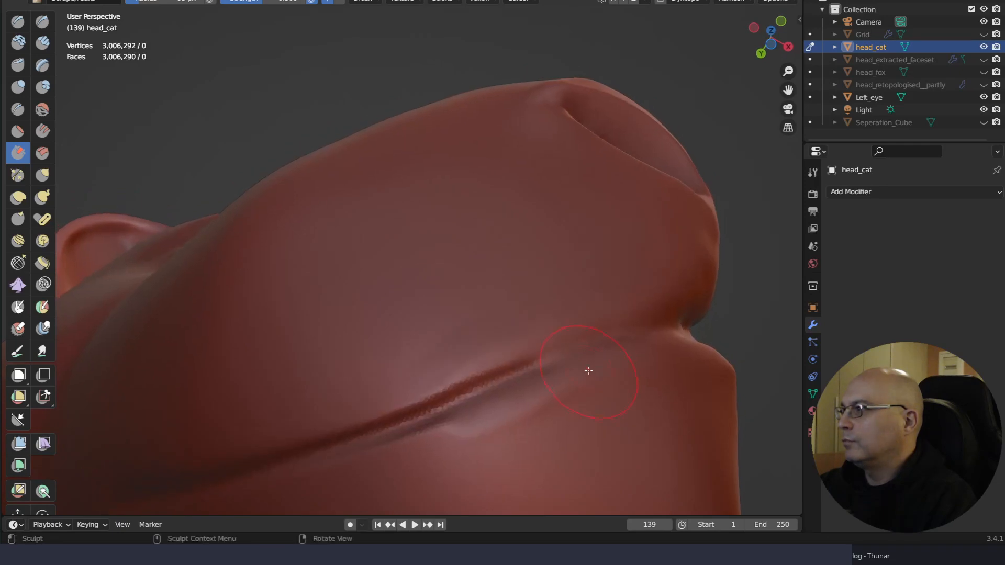
pyautogui.hotkey('shift', 'space')
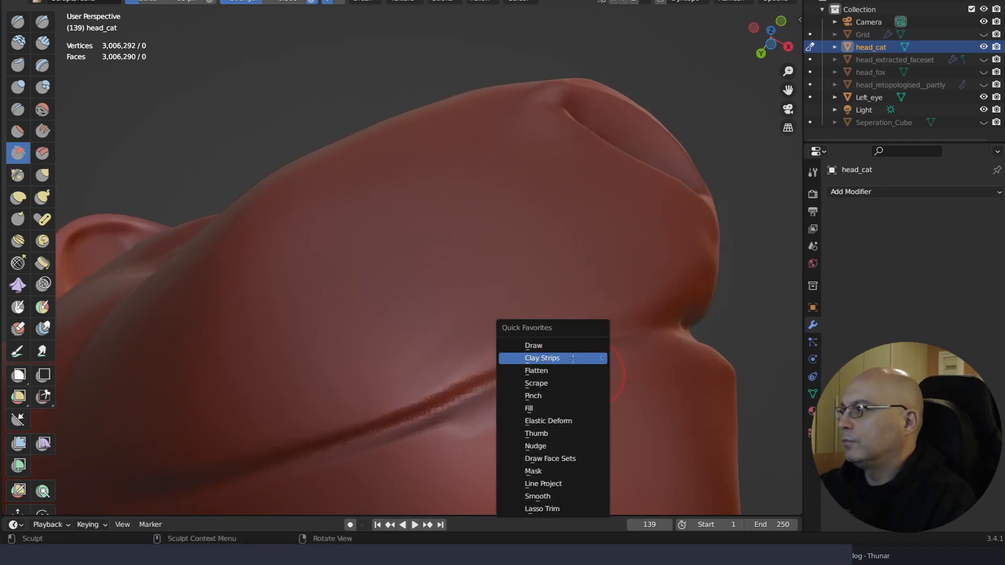
pyautogui.click(544, 355)
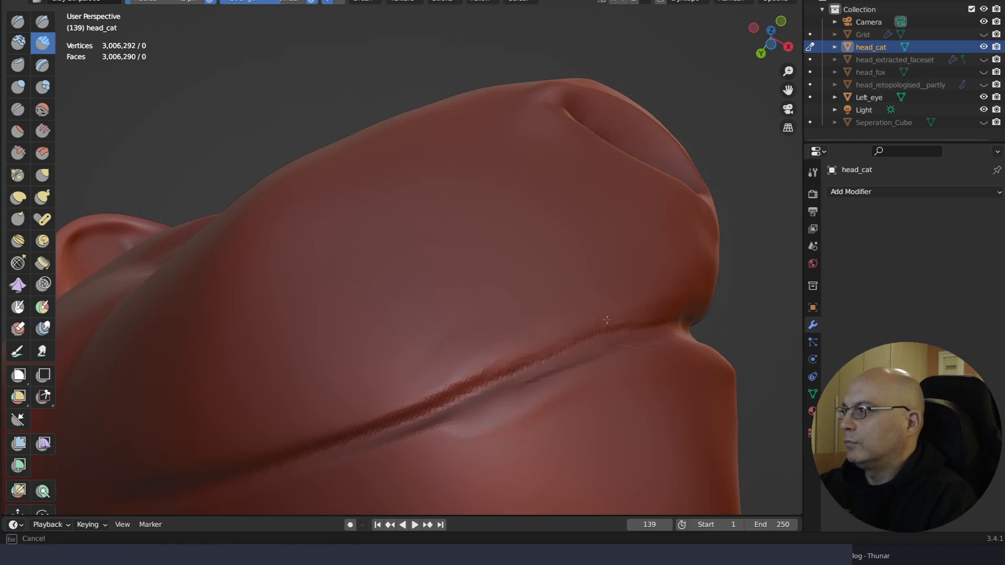
pyautogui.moveTo(625, 322); pyautogui.dragTo(645, 319)
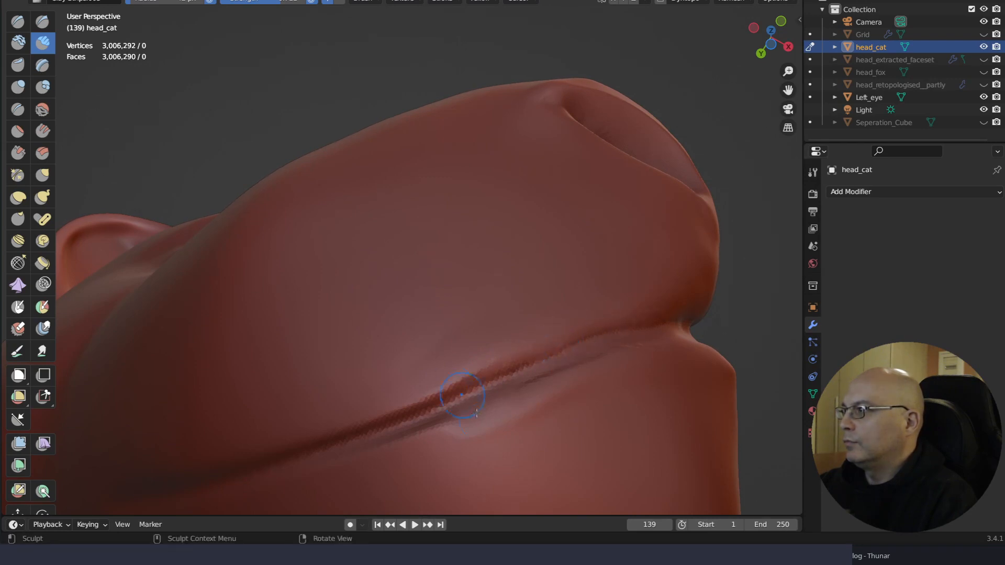
# Work Clay Strips strokes along the lower lip's edge just below the mouth crease, up to its front
pyautogui.moveTo(440, 422); pyautogui.dragTo(577, 357)
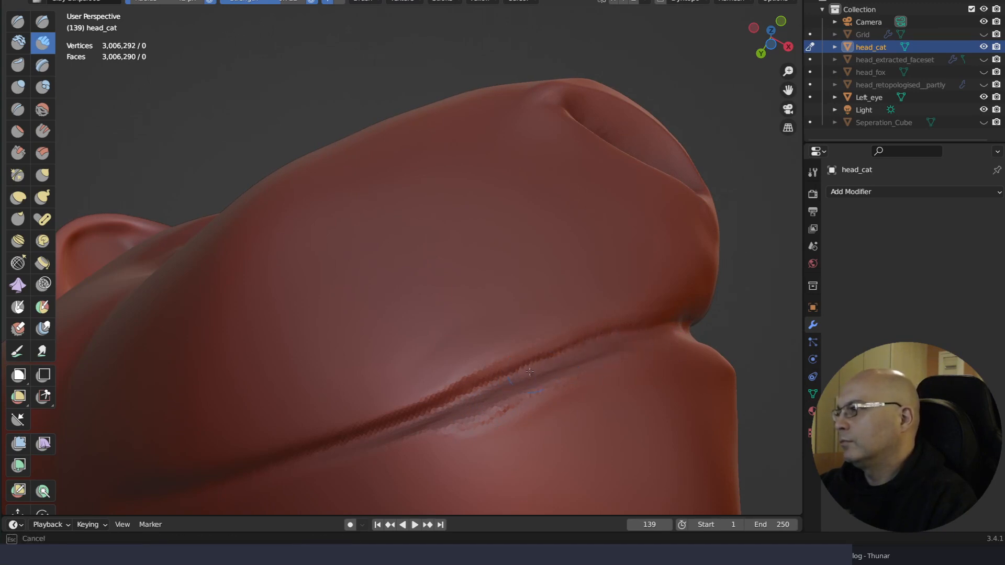
pyautogui.moveTo(412, 427); pyautogui.dragTo(431, 437)
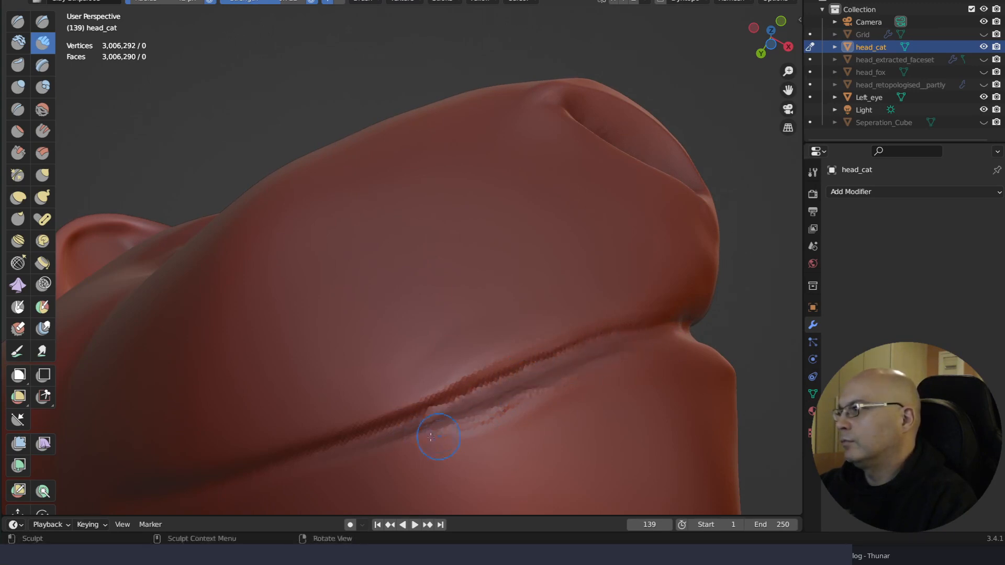
pyautogui.moveTo(657, 338); pyautogui.dragTo(650, 348)
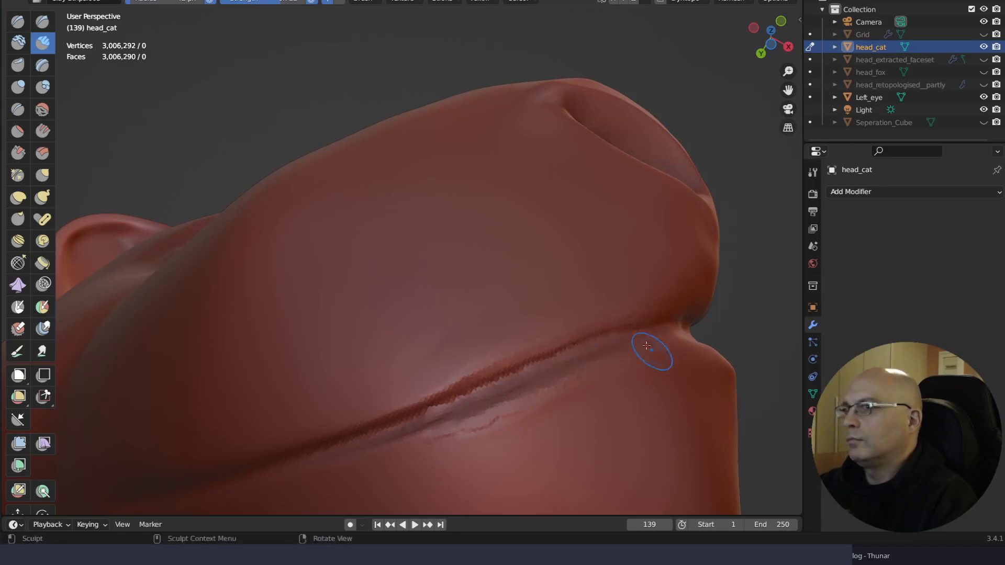
pyautogui.moveTo(651, 347); pyautogui.dragTo(591, 449, button='middle')
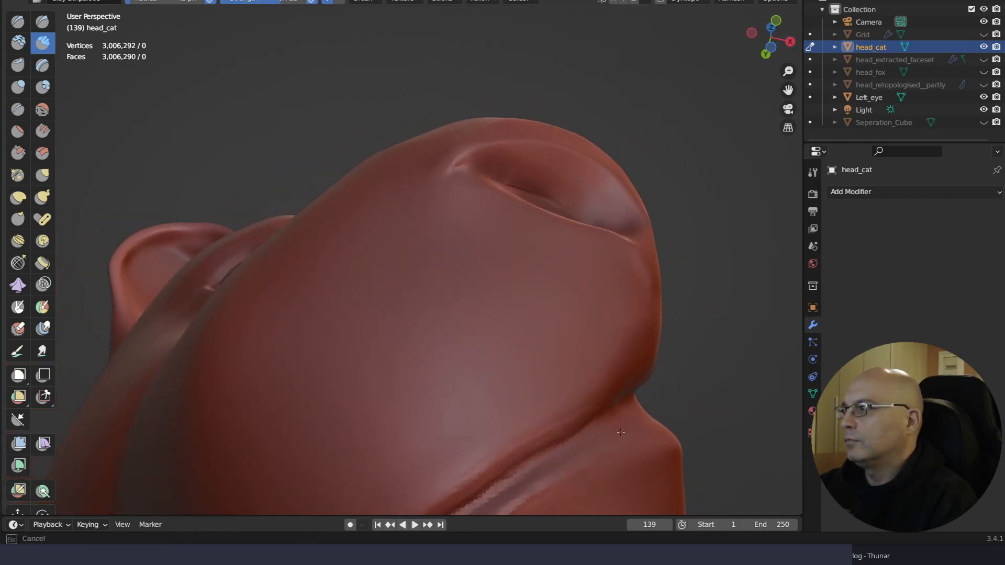
pyautogui.moveTo(555, 472); pyautogui.dragTo(564, 462)
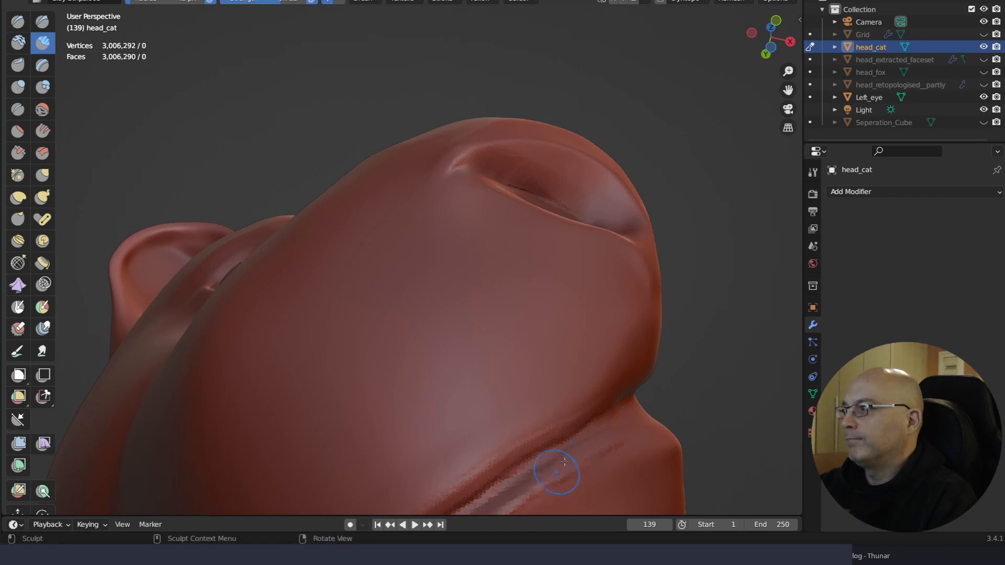
# Work Clay Strips strokes along the upper lip's underside, from the front of the mouth crease back to its middle
pyautogui.moveTo(618, 429)
pyautogui.mouseDown(button='middle')
pyautogui.moveTo(620, 421)
pyautogui.moveTo(529, 412)
pyautogui.mouseUp(button='middle')
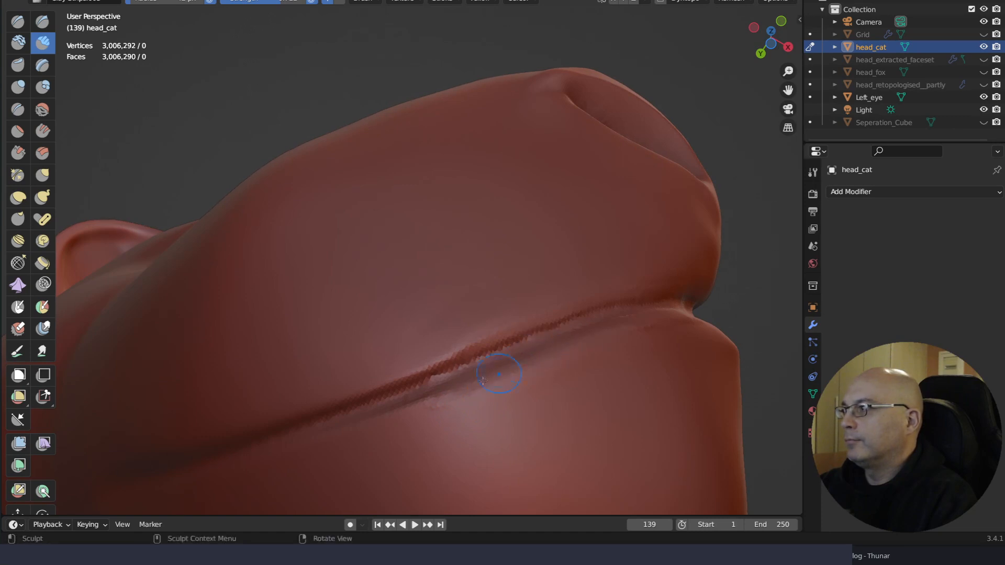
pyautogui.moveTo(540, 355); pyautogui.dragTo(540, 354, button='middle')
pyautogui.moveTo(636, 341)
pyautogui.mouseDown(button='middle')
pyautogui.moveTo(492, 323)
pyautogui.moveTo(464, 307)
pyautogui.mouseUp(button='middle')
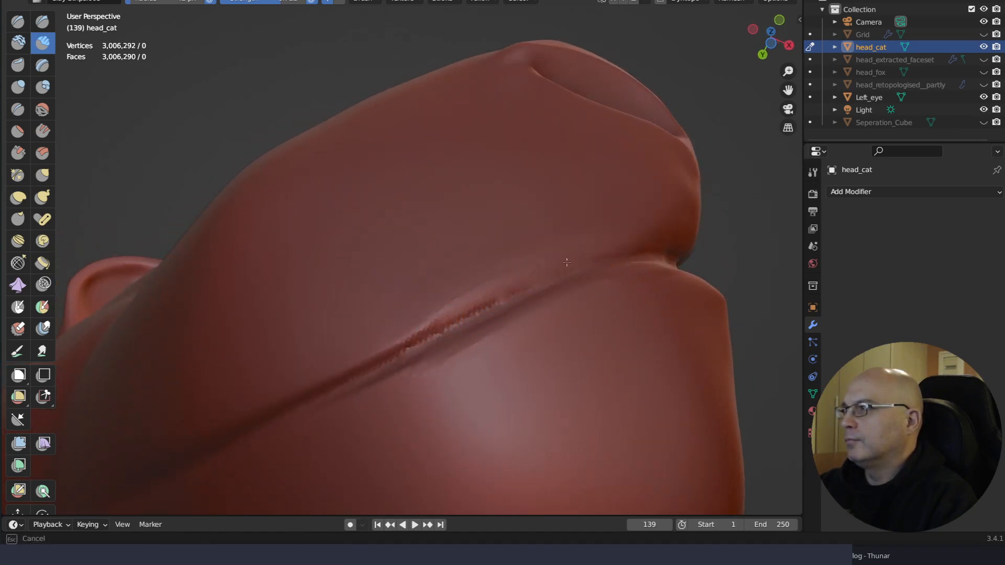
pyautogui.moveTo(566, 262); pyautogui.dragTo(661, 241, button='middle')
pyautogui.moveTo(559, 264); pyautogui.dragTo(597, 255)
pyautogui.moveTo(479, 305); pyautogui.dragTo(444, 317)
pyautogui.moveTo(393, 349); pyautogui.dragTo(403, 332)
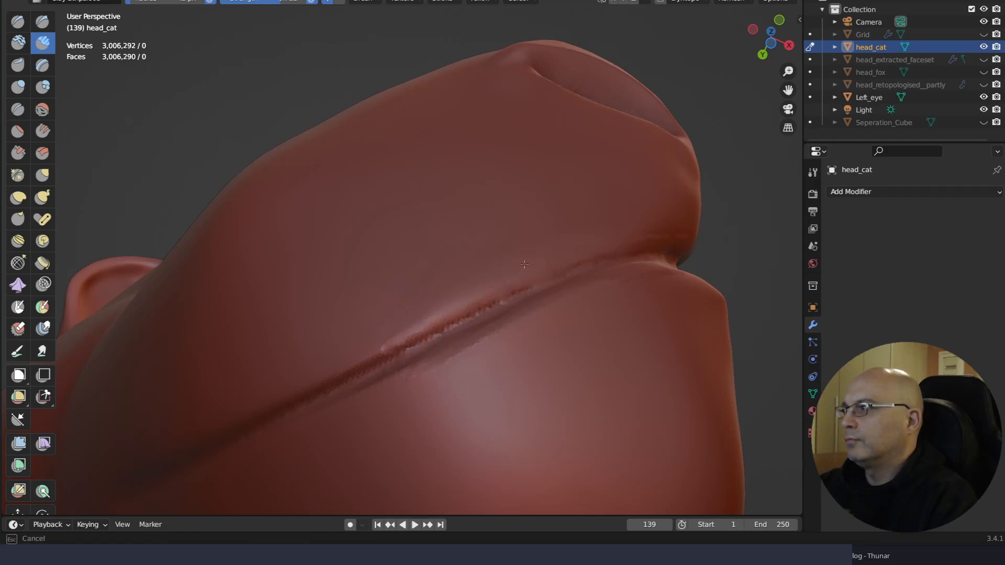
# Carve the middle of the mouth crease with Clay Strips and extend it forward to the front of the muzzle
pyautogui.moveTo(659, 230); pyautogui.dragTo(537, 325, button='middle')
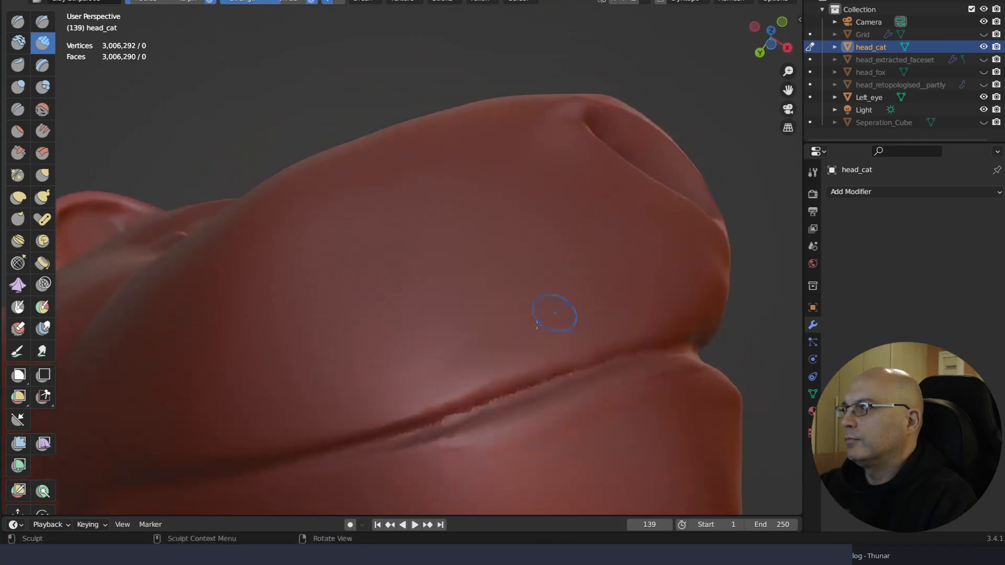
pyautogui.moveTo(506, 394); pyautogui.dragTo(442, 412)
pyautogui.moveTo(604, 347); pyautogui.dragTo(528, 381)
pyautogui.moveTo(647, 338)
pyautogui.mouseDown()
pyautogui.moveTo(581, 357)
pyautogui.moveTo(707, 333)
pyautogui.mouseUp()
pyautogui.moveTo(666, 331); pyautogui.dragTo(711, 331)
pyautogui.moveTo(671, 333); pyautogui.dragTo(711, 331)
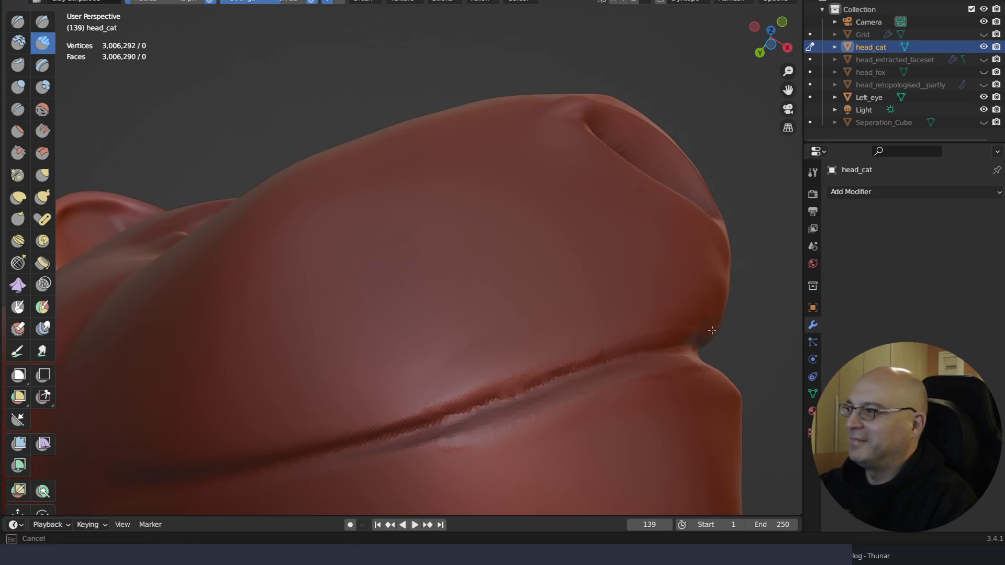
# Sculpt the upper lip's rim just above the mouth crease with Clay Strips, including its front end
pyautogui.moveTo(542, 368); pyautogui.dragTo(516, 378)
pyautogui.moveTo(592, 350); pyautogui.dragTo(487, 386)
pyautogui.moveTo(545, 366); pyautogui.dragTo(456, 398)
pyautogui.moveTo(515, 373)
pyautogui.mouseDown()
pyautogui.moveTo(433, 409)
pyautogui.moveTo(445, 392)
pyautogui.mouseUp()
pyautogui.moveTo(659, 319); pyautogui.dragTo(698, 308)
pyautogui.moveTo(644, 329); pyautogui.dragTo(712, 301)
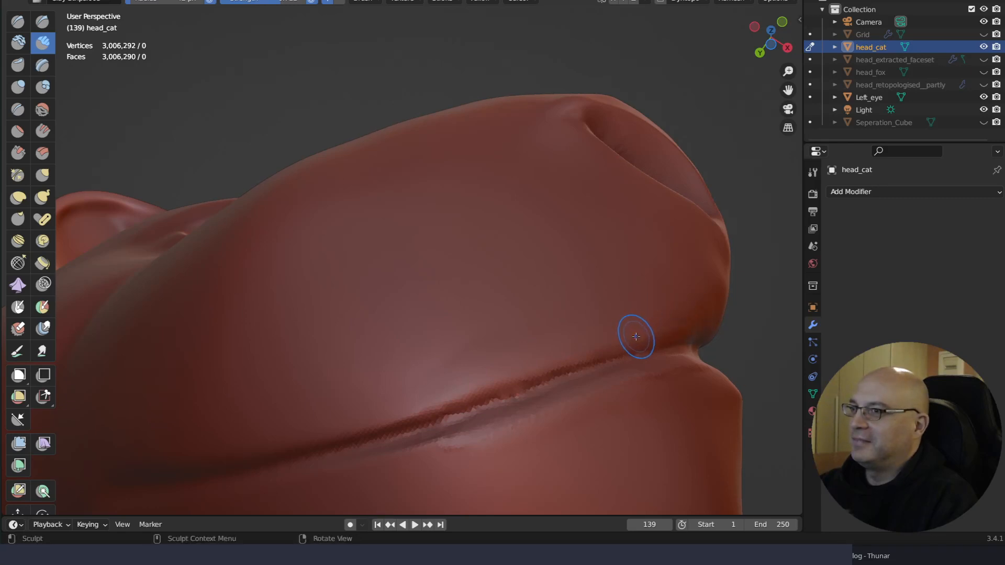
# Shape the lower lip's edge below the middle of the mouth crease with short Clay Strips strokes
pyautogui.moveTo(649, 335); pyautogui.dragTo(645, 320, button='right')
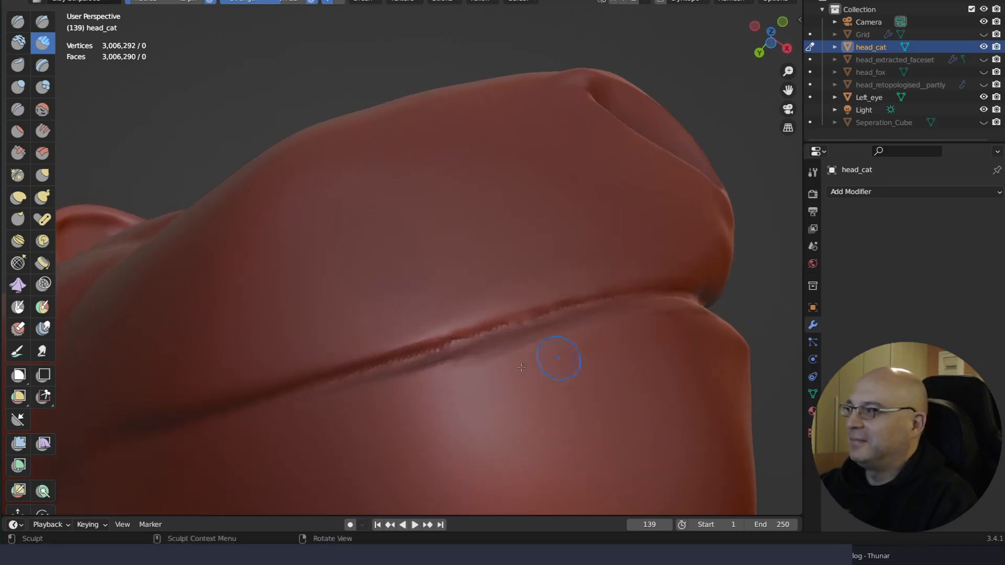
pyautogui.moveTo(484, 347); pyautogui.dragTo(453, 358)
pyautogui.moveTo(487, 346); pyautogui.dragTo(451, 357)
pyautogui.moveTo(539, 331); pyautogui.dragTo(505, 341)
pyautogui.moveTo(591, 319); pyautogui.dragTo(529, 335)
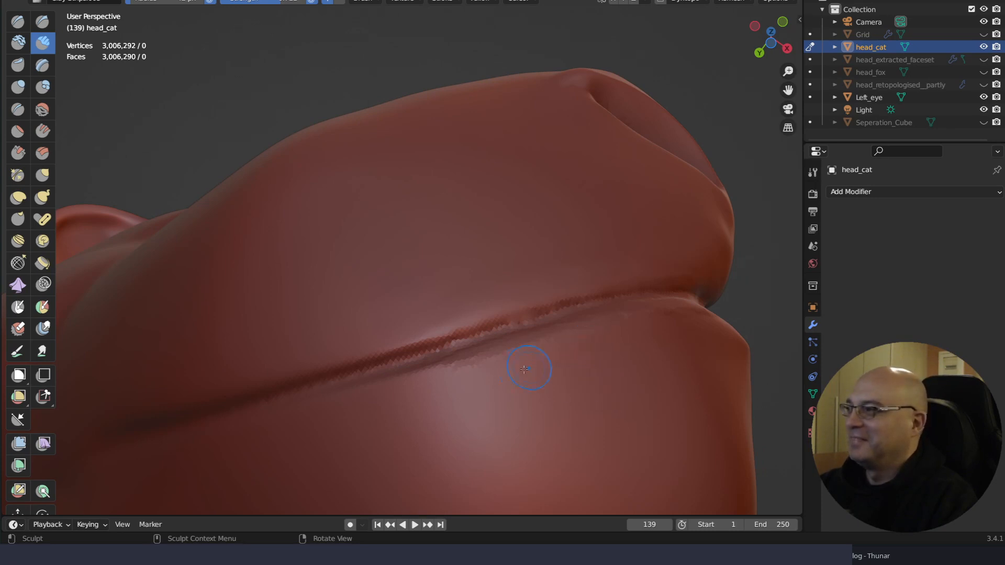
pyautogui.moveTo(529, 365); pyautogui.dragTo(483, 356)
pyautogui.moveTo(545, 330); pyautogui.dragTo(545, 330)
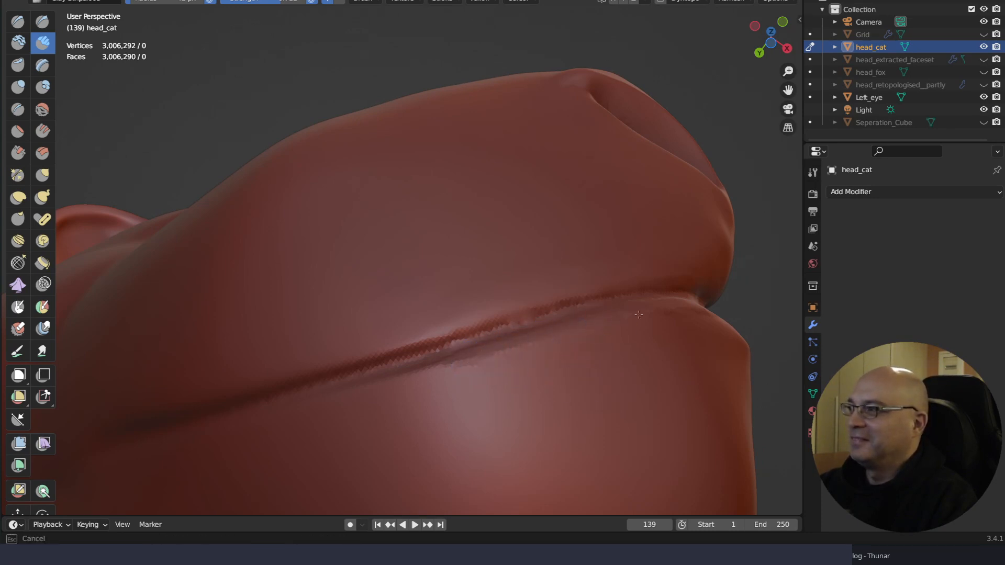
# Extend the Clay Strips strokes along the lower lip's edge toward the front of the mouth
pyautogui.moveTo(665, 346)
pyautogui.mouseDown(button='middle')
pyautogui.moveTo(643, 366)
pyautogui.moveTo(630, 419)
pyautogui.mouseUp(button='middle')
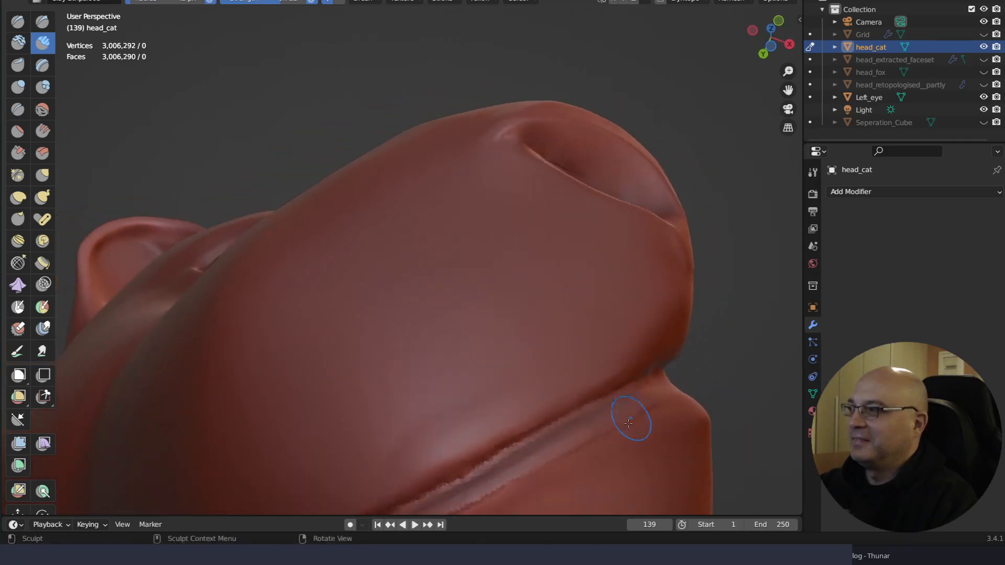
pyautogui.moveTo(630, 420)
pyautogui.mouseDown()
pyautogui.moveTo(677, 392)
pyautogui.moveTo(649, 405)
pyautogui.mouseUp()
pyautogui.moveTo(557, 441); pyautogui.dragTo(656, 401, button='middle')
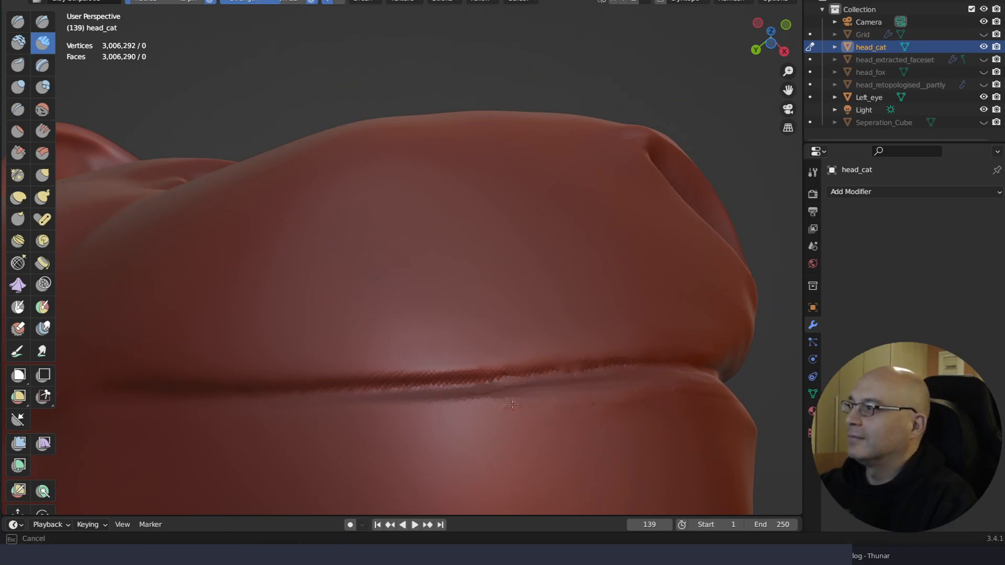
pyautogui.moveTo(545, 390)
pyautogui.mouseDown()
pyautogui.moveTo(531, 392)
pyautogui.moveTo(622, 384)
pyautogui.mouseUp()
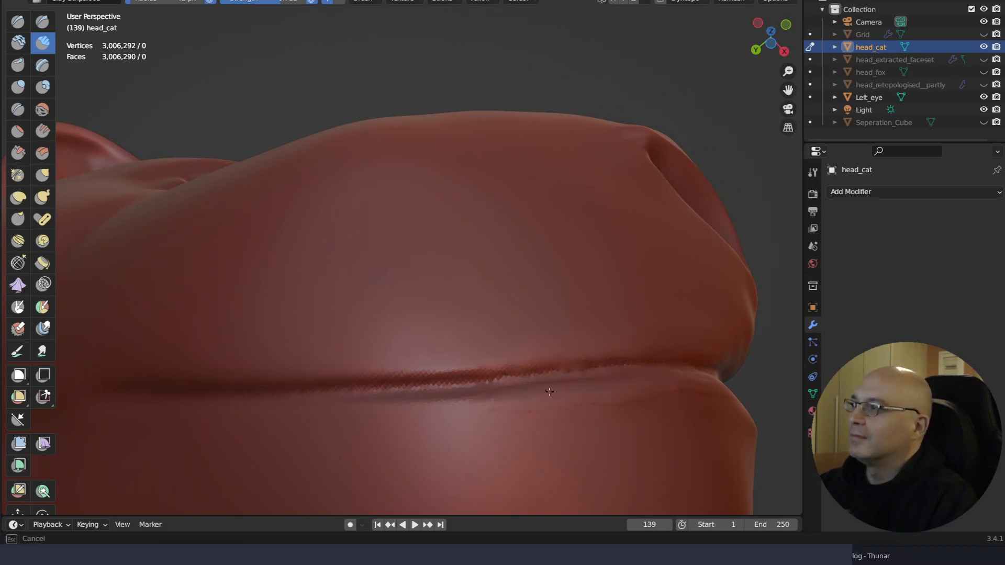
# Smooth the lower lip and the muzzle surface on both sides of the mouth crease, touching up the lower lip's front end
pyautogui.keyDown('shift'); pyautogui.moveTo(492, 418); pyautogui.dragTo(617, 407); pyautogui.keyUp('shift')
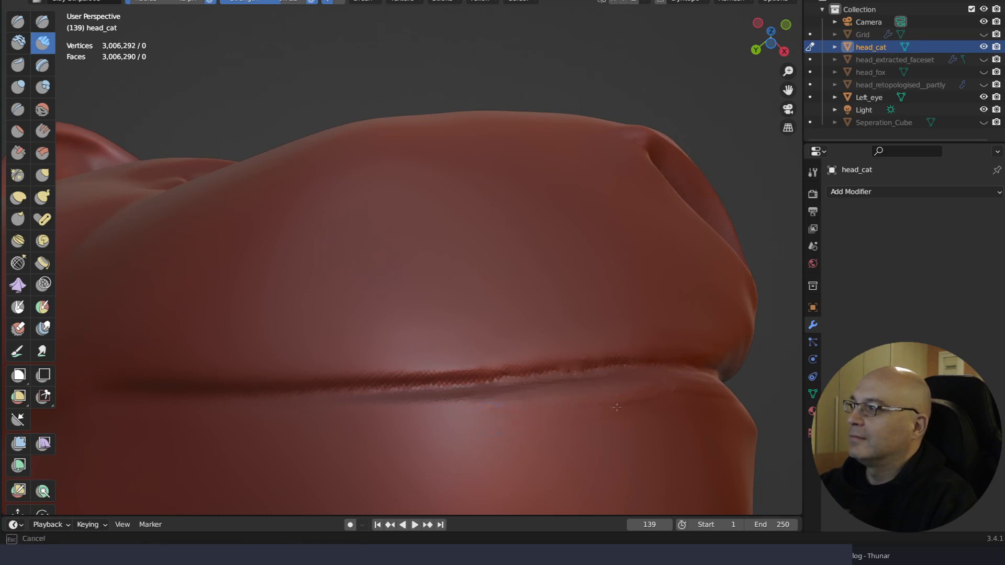
pyautogui.keyDown('shift'); pyautogui.moveTo(735, 392); pyautogui.dragTo(732, 395); pyautogui.keyUp('shift')
pyautogui.moveTo(701, 415)
pyautogui.mouseDown(button='middle')
pyautogui.moveTo(601, 460)
pyautogui.moveTo(578, 458)
pyautogui.moveTo(586, 439)
pyautogui.mouseUp(button='middle')
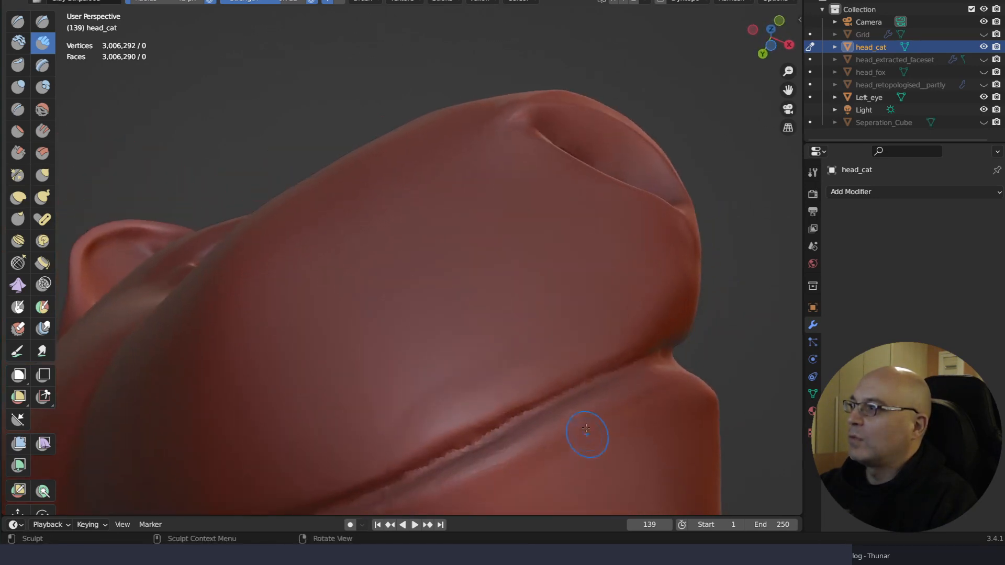
pyautogui.moveTo(664, 367); pyautogui.dragTo(675, 371)
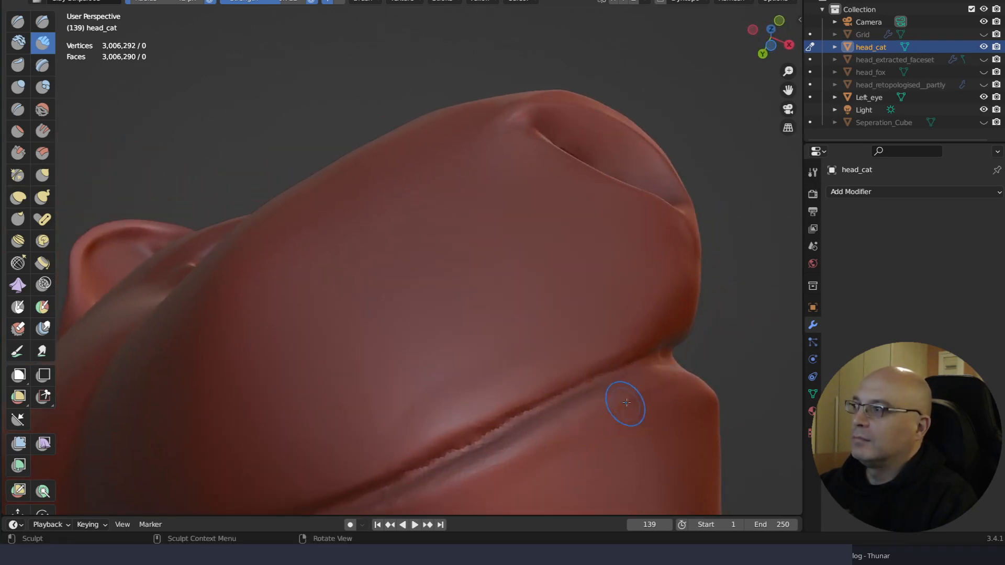
pyautogui.moveTo(467, 429)
pyautogui.keyDown('shift'); pyautogui.mouseDown()
pyautogui.moveTo(561, 376)
pyautogui.moveTo(532, 415)
pyautogui.mouseUp(); pyautogui.keyUp('shift')
pyautogui.keyDown('shift'); pyautogui.moveTo(506, 365); pyautogui.dragTo(503, 362); pyautogui.keyUp('shift')
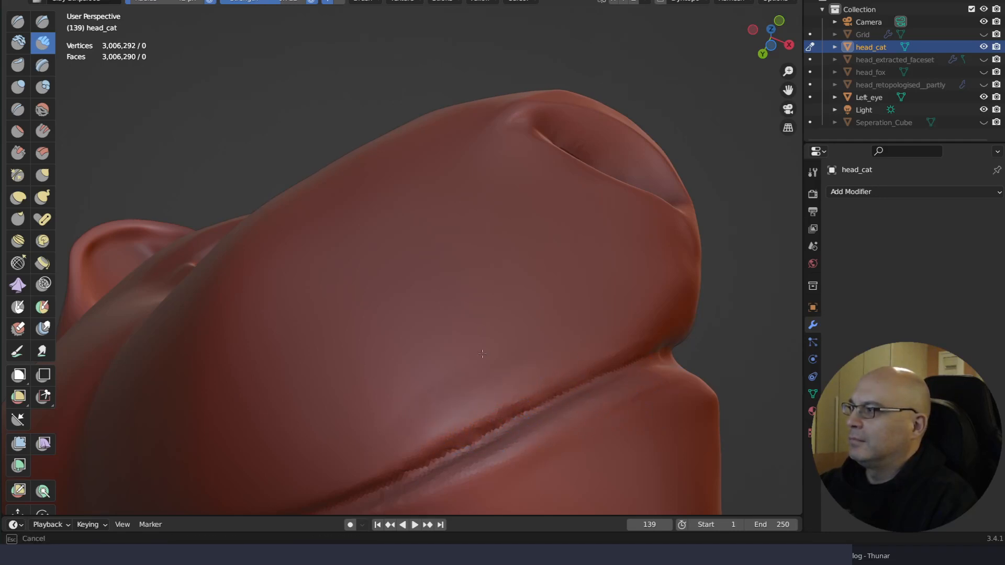
pyautogui.keyDown('shift'); pyautogui.moveTo(455, 409); pyautogui.dragTo(452, 411); pyautogui.keyUp('shift')
# Deepen the mouth crease under the upper lip with overlapping Clay Strips strokes from its middle to the front
pyautogui.moveTo(587, 327); pyautogui.dragTo(614, 300, button='middle')
pyautogui.moveTo(607, 256); pyautogui.dragTo(594, 386, button='middle')
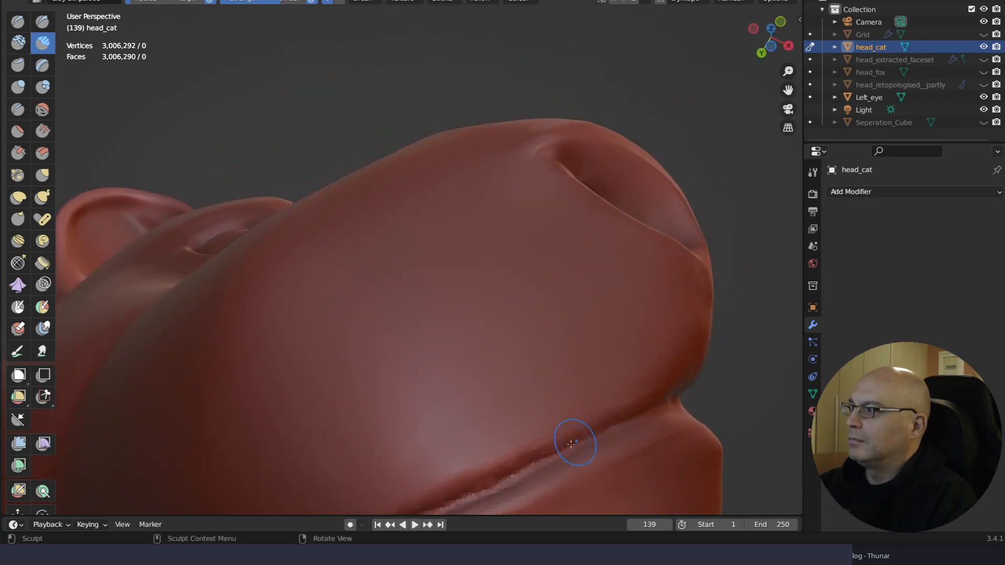
pyautogui.moveTo(545, 454); pyautogui.dragTo(587, 429)
pyautogui.moveTo(561, 445); pyautogui.dragTo(610, 418)
pyautogui.moveTo(586, 430); pyautogui.dragTo(636, 406)
pyautogui.moveTo(617, 414); pyautogui.dragTo(664, 392)
pyautogui.moveTo(526, 457); pyautogui.dragTo(607, 420)
pyautogui.moveTo(467, 477); pyautogui.dragTo(619, 413)
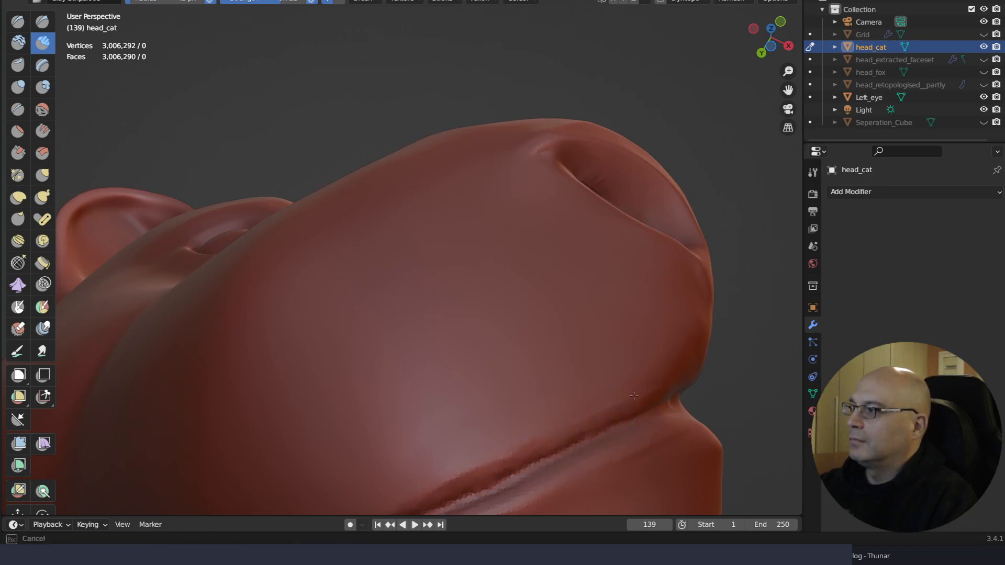
# Switch to the Scrape brush and scrape the jagged faces on the upper lip's inner edge in the middle of the crease
pyautogui.moveTo(657, 387); pyautogui.dragTo(633, 352, button='middle')
pyautogui.scroll(3, 632, 352)
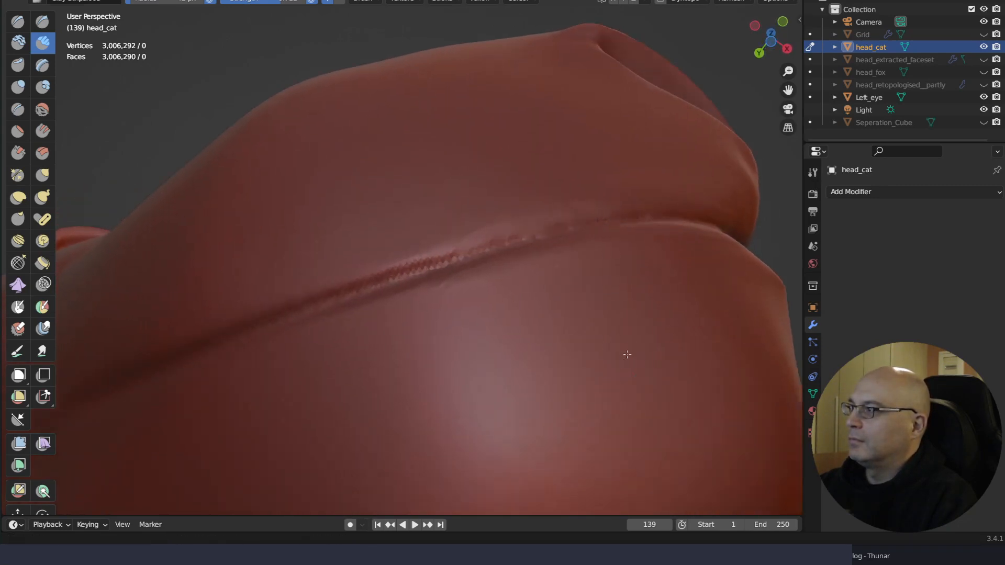
pyautogui.scroll(2, 614, 337)
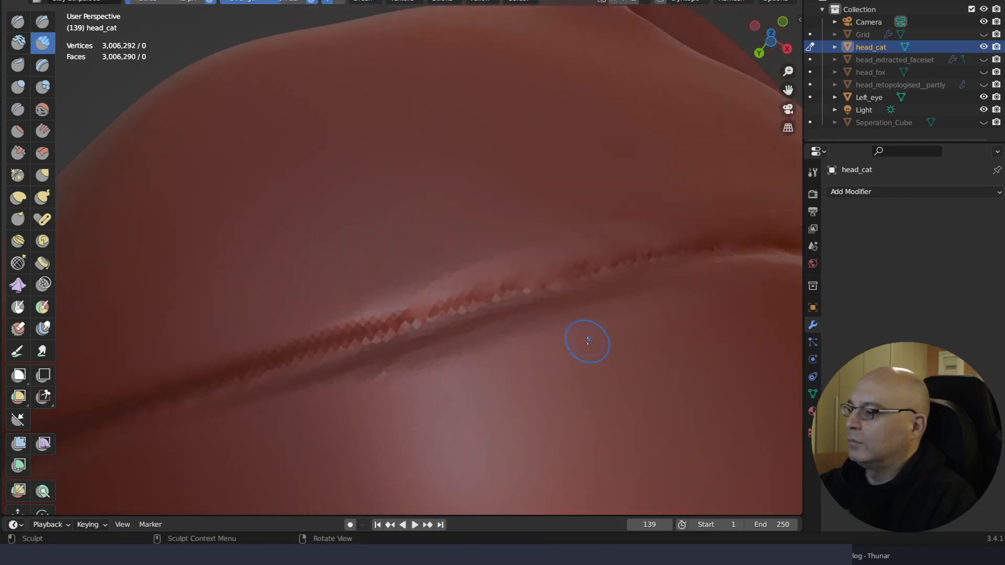
pyautogui.hotkey('shift', 'space')
pyautogui.click(562, 360)
pyautogui.hotkey('shift', 'space')
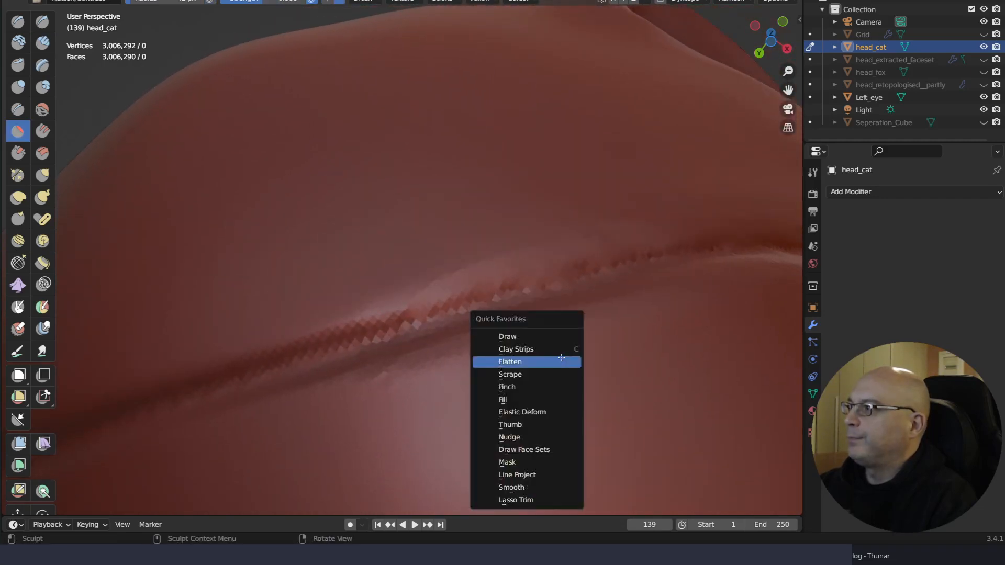
pyautogui.click(561, 373)
pyautogui.moveTo(455, 307); pyautogui.dragTo(493, 299)
pyautogui.moveTo(603, 269); pyautogui.dragTo(593, 267)
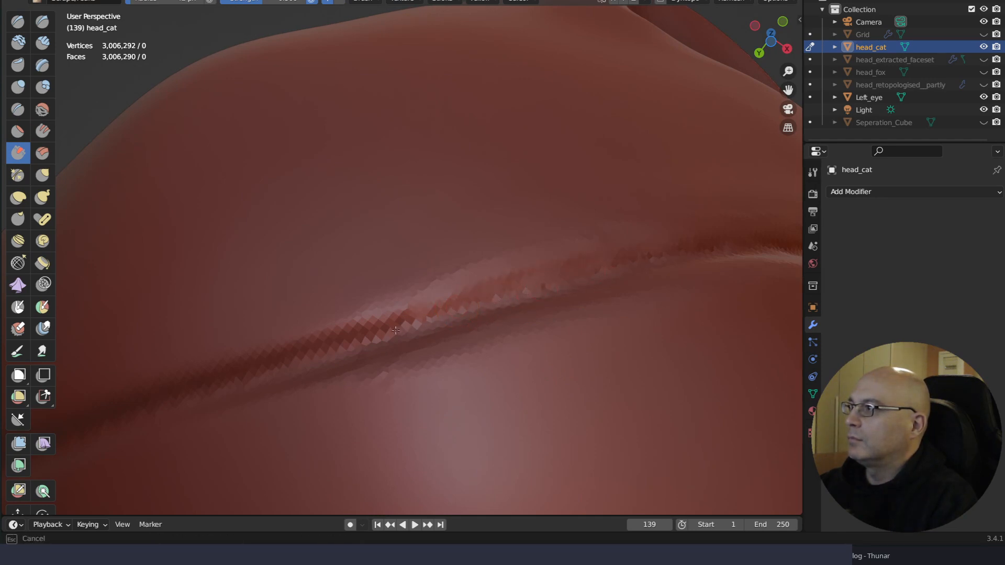
# Scrape long strokes along the upper lip's inner edge, from the front of the mouth crease back past its middle
pyautogui.moveTo(395, 331); pyautogui.dragTo(384, 333)
pyautogui.moveTo(602, 270); pyautogui.dragTo(403, 327)
pyautogui.moveTo(602, 270); pyautogui.dragTo(408, 325)
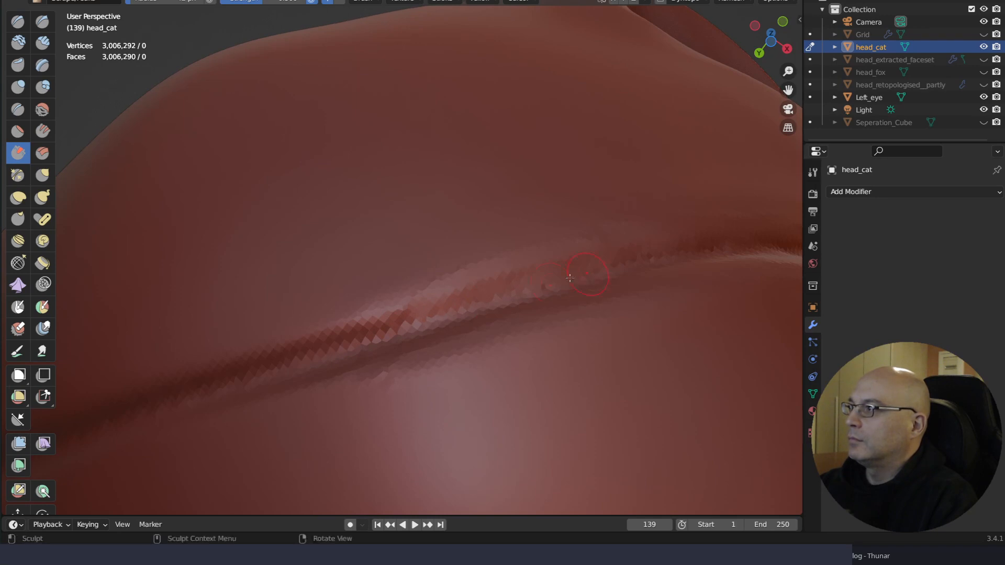
pyautogui.moveTo(643, 258); pyautogui.dragTo(586, 273)
pyautogui.moveTo(720, 240); pyautogui.dragTo(669, 250)
# Scrape the upper lip's underside from a lower viewpoint, covering both the front and the middle of the crease
pyautogui.moveTo(637, 320)
pyautogui.mouseDown(button='right')
pyautogui.moveTo(649, 342)
pyautogui.moveTo(620, 306)
pyautogui.mouseUp(button='right')
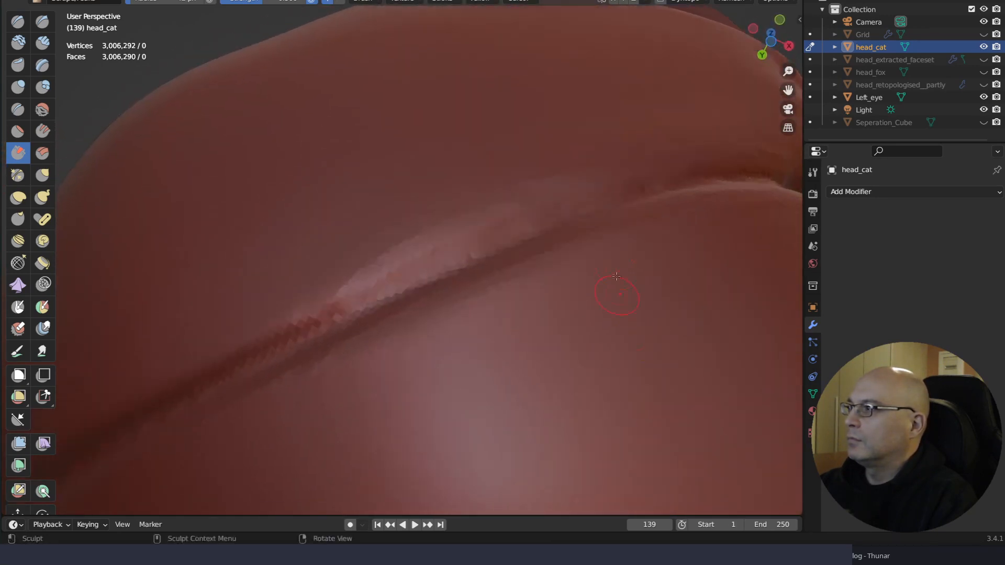
pyautogui.moveTo(575, 217); pyautogui.dragTo(592, 200)
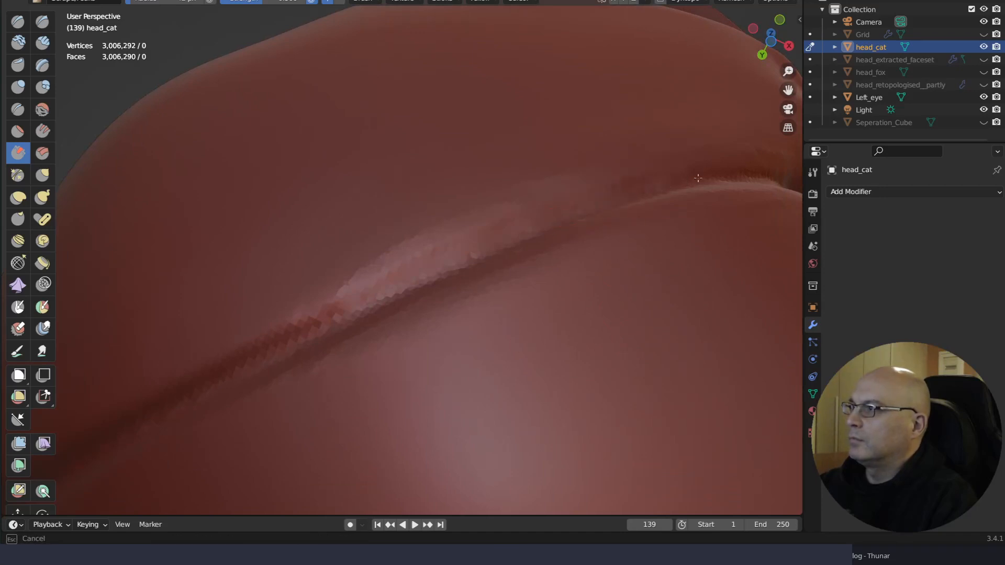
pyautogui.moveTo(698, 178); pyautogui.dragTo(706, 176)
pyautogui.moveTo(687, 182); pyautogui.dragTo(732, 178)
pyautogui.moveTo(651, 192); pyautogui.dragTo(588, 206)
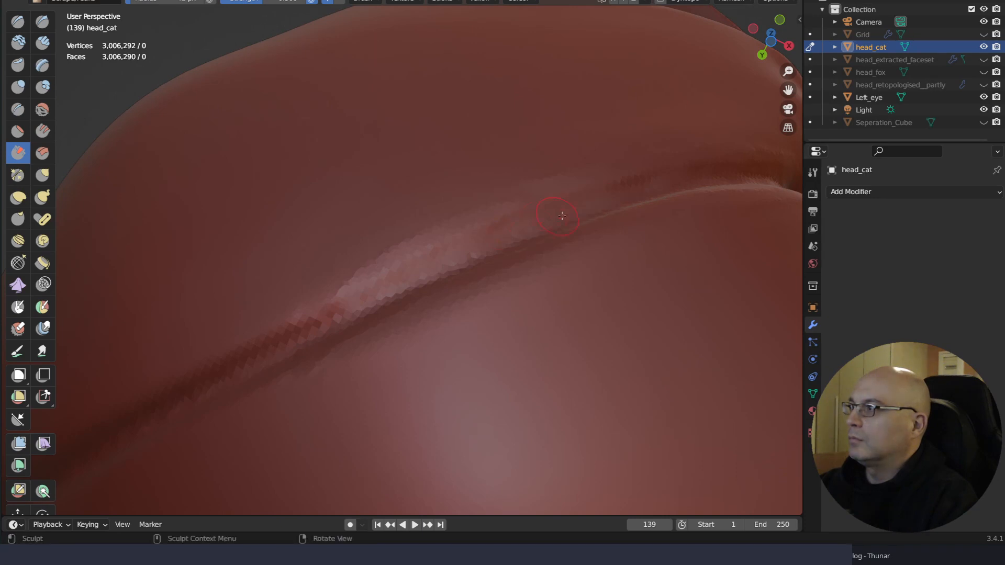
pyautogui.moveTo(435, 261)
pyautogui.mouseDown()
pyautogui.moveTo(339, 315)
pyautogui.moveTo(401, 279)
pyautogui.moveTo(361, 302)
pyautogui.mouseUp()
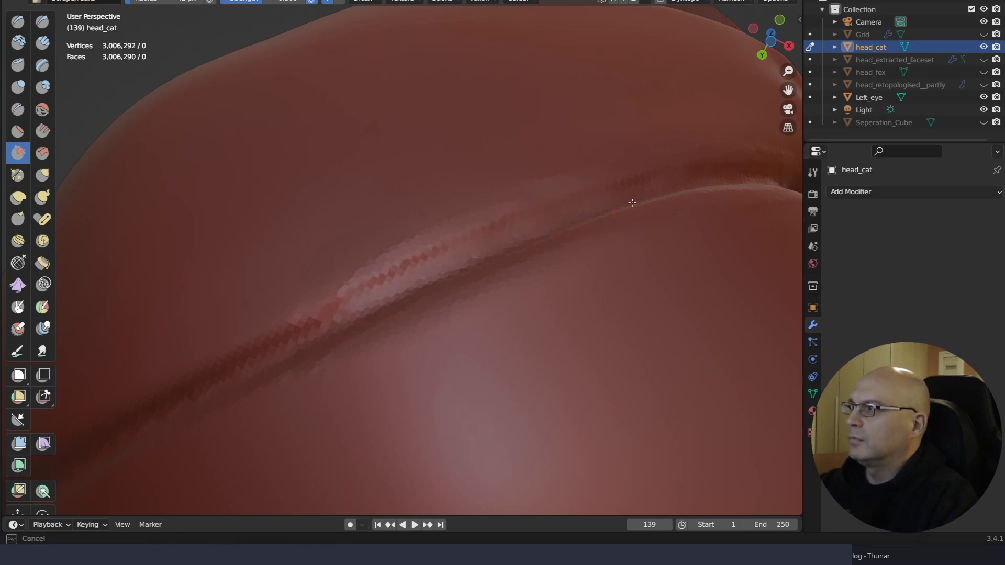
pyautogui.moveTo(698, 179); pyautogui.dragTo(661, 188)
# Scrape the upper lip's rim above the mouth crease in long strokes toward the front, viewed from the side
pyautogui.moveTo(701, 228)
pyautogui.mouseDown(button='middle')
pyautogui.moveTo(669, 240)
pyautogui.moveTo(667, 225)
pyautogui.mouseUp(button='middle')
pyautogui.moveTo(659, 248); pyautogui.dragTo(628, 245)
pyautogui.moveTo(628, 245); pyautogui.dragTo(590, 277, button='middle')
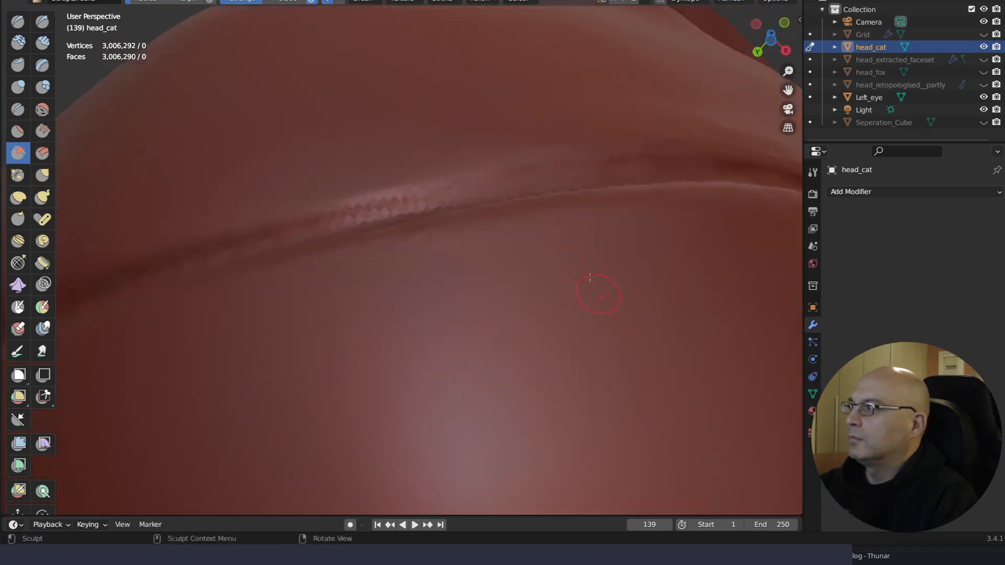
pyautogui.moveTo(459, 159)
pyautogui.mouseDown()
pyautogui.moveTo(552, 146)
pyautogui.moveTo(455, 170)
pyautogui.moveTo(669, 136)
pyautogui.mouseUp()
pyautogui.moveTo(408, 181); pyautogui.dragTo(565, 203)
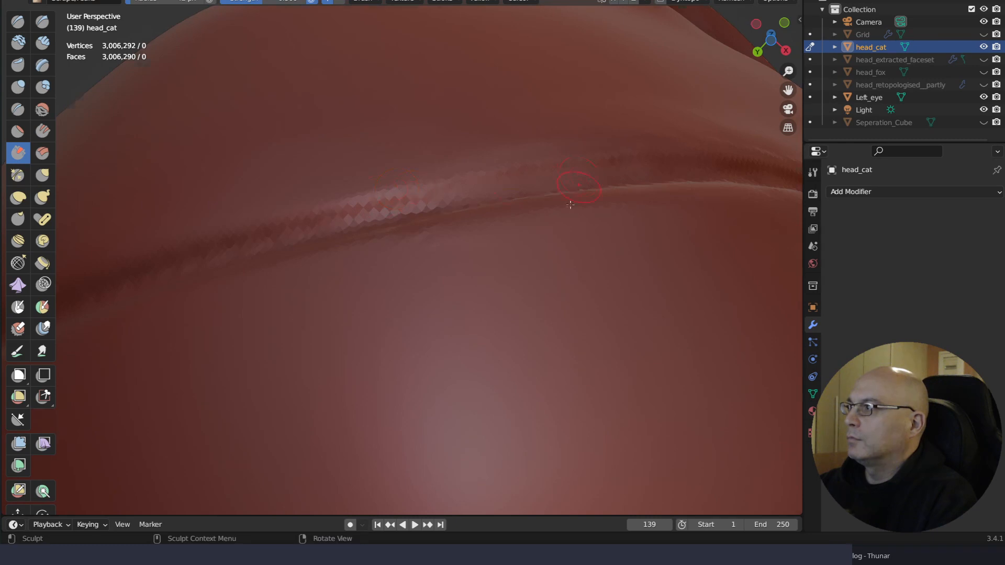
# Scrape the upper lip's outer edge along the mouth crease and smooth the muzzle surface just above it
pyautogui.moveTo(565, 202)
pyautogui.mouseDown(button='middle')
pyautogui.moveTo(551, 220)
pyautogui.moveTo(623, 351)
pyautogui.moveTo(602, 340)
pyautogui.mouseUp(button='middle')
pyautogui.moveTo(588, 340)
pyautogui.mouseDown()
pyautogui.moveTo(666, 298)
pyautogui.moveTo(686, 303)
pyautogui.mouseUp()
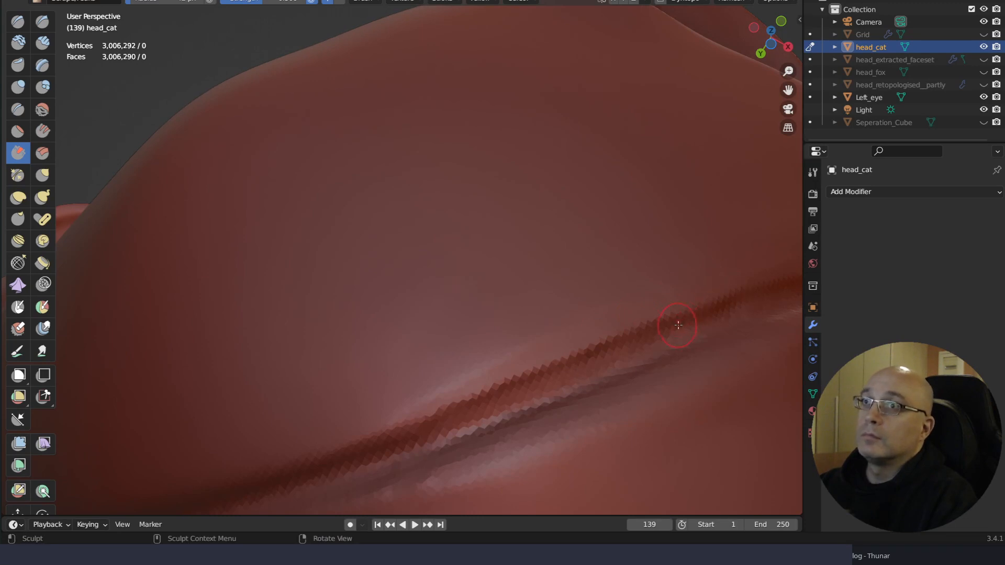
pyautogui.moveTo(691, 291); pyautogui.dragTo(583, 340, button='middle')
pyautogui.moveTo(583, 339)
pyautogui.mouseDown()
pyautogui.moveTo(631, 333)
pyautogui.moveTo(604, 337)
pyautogui.mouseUp()
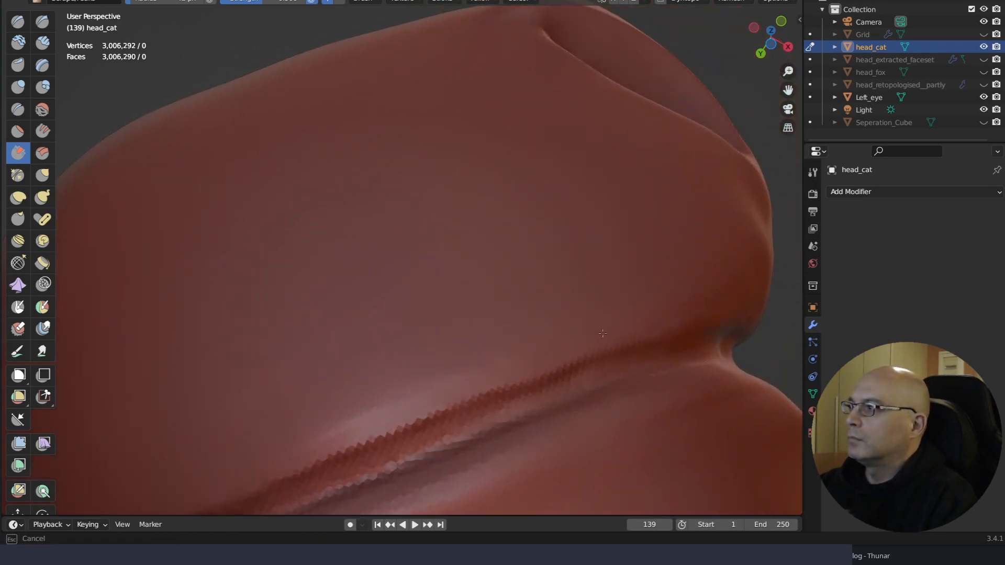
pyautogui.moveTo(421, 400); pyautogui.dragTo(478, 361)
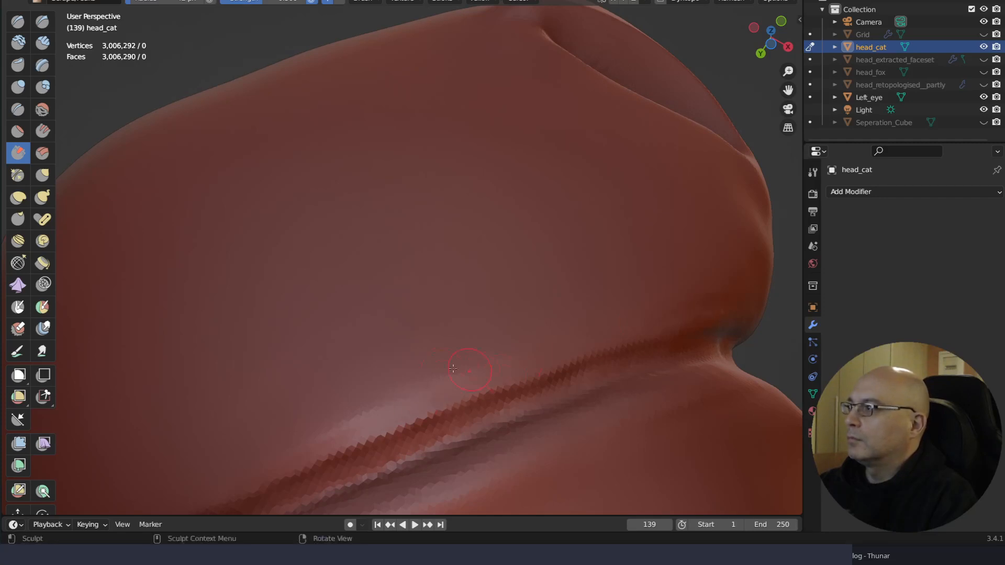
pyautogui.keyDown('shift'); pyautogui.moveTo(372, 419); pyautogui.dragTo(543, 336); pyautogui.keyUp('shift')
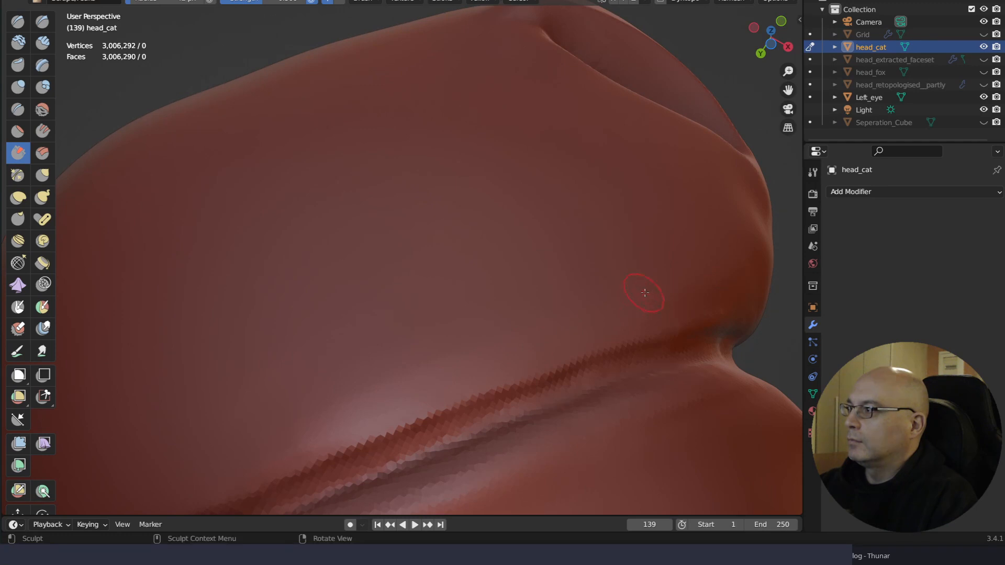
pyautogui.moveTo(645, 293); pyautogui.dragTo(608, 300, button='middle')
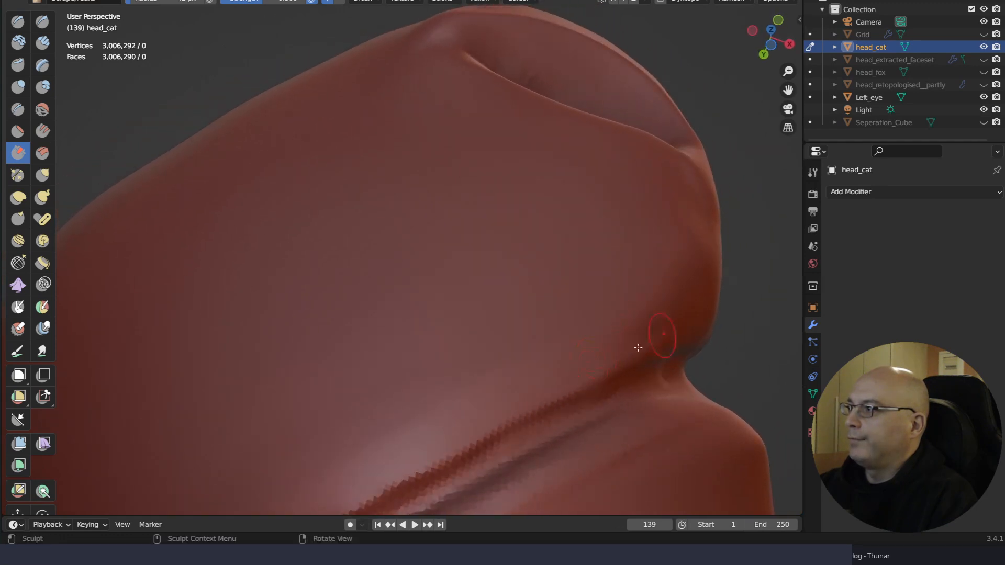
pyautogui.moveTo(660, 346); pyautogui.dragTo(649, 293, button='middle')
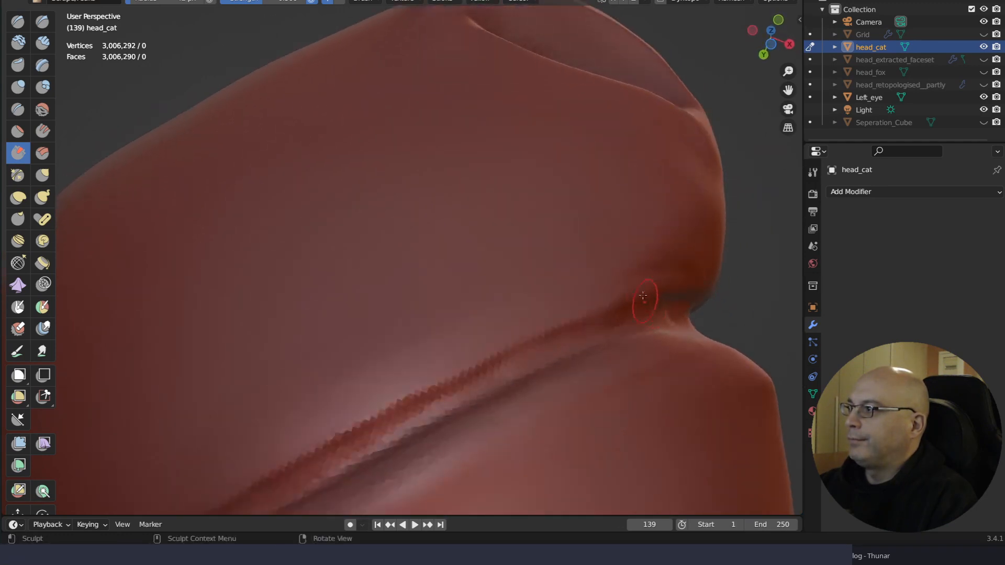
# Touch up the muzzle surface with smoothing and scrape the upper lip's edge in strokes toward the front end of the mouth crease
pyautogui.keyDown('shift'); pyautogui.moveTo(622, 269); pyautogui.dragTo(621, 273); pyautogui.keyUp('shift')
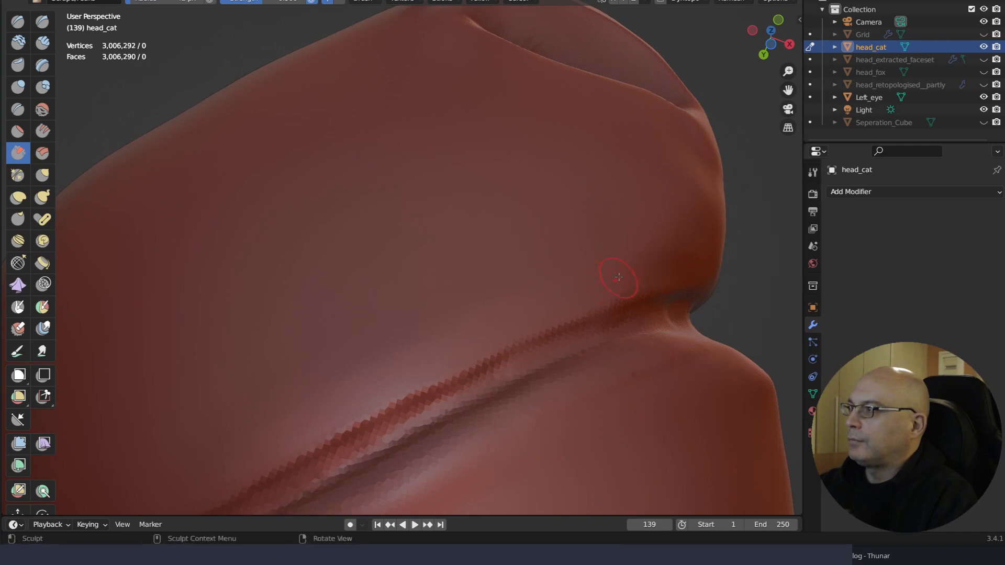
pyautogui.moveTo(620, 280)
pyautogui.mouseDown(button='middle')
pyautogui.moveTo(602, 263)
pyautogui.moveTo(588, 305)
pyautogui.mouseUp(button='middle')
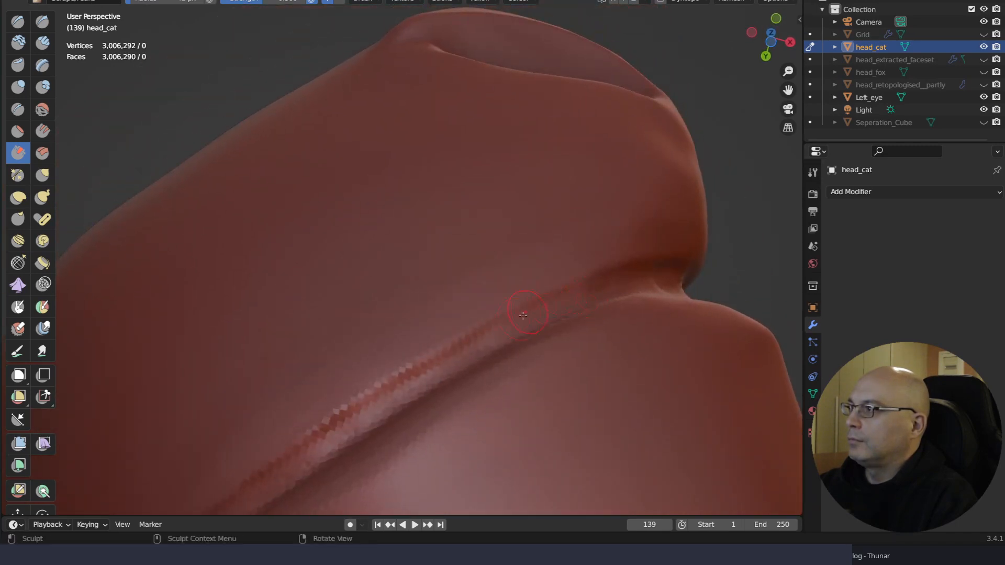
pyautogui.moveTo(523, 315); pyautogui.dragTo(607, 280)
pyautogui.moveTo(539, 309); pyautogui.dragTo(620, 279)
pyautogui.moveTo(558, 302); pyautogui.dragTo(650, 273)
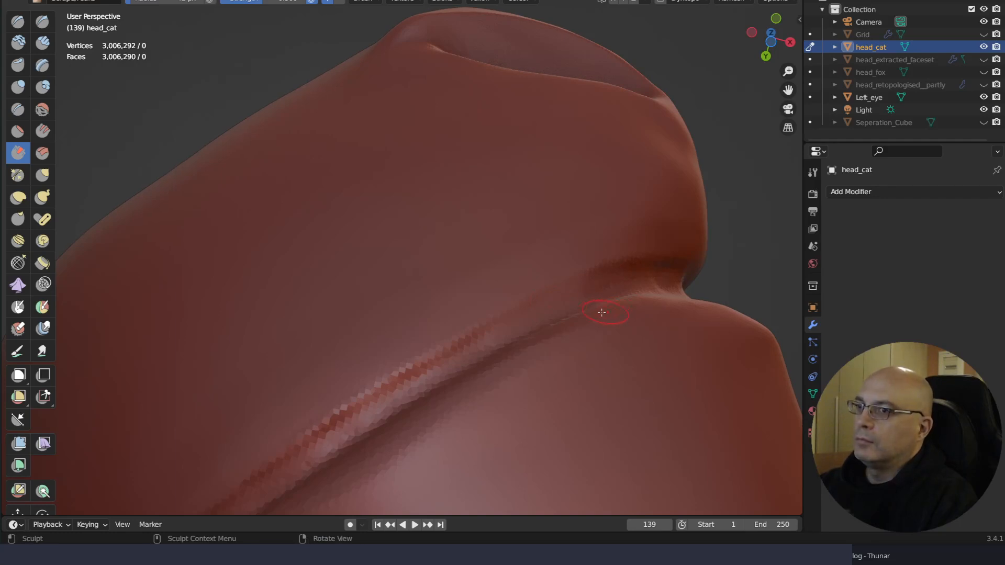
pyautogui.moveTo(516, 321); pyautogui.dragTo(584, 293)
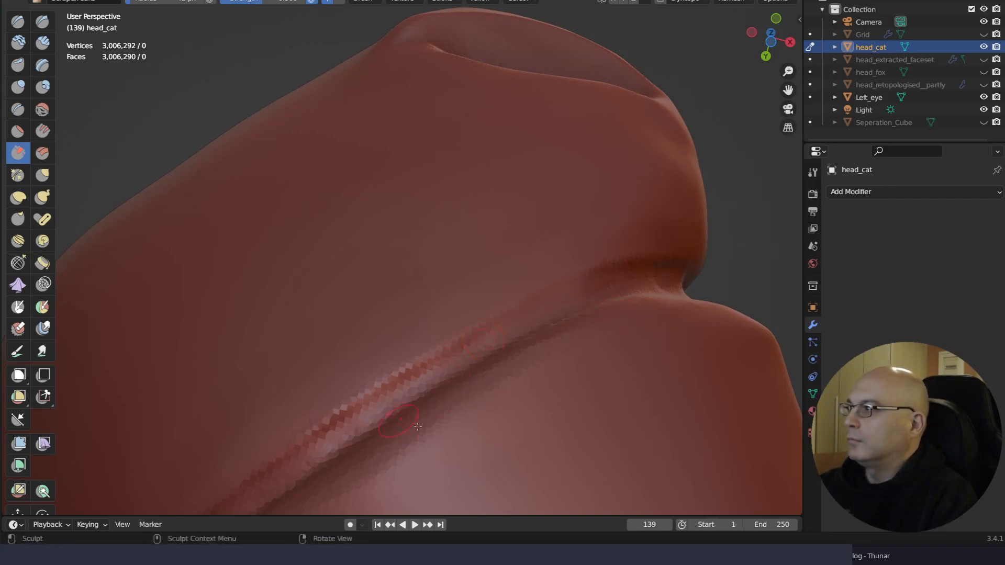
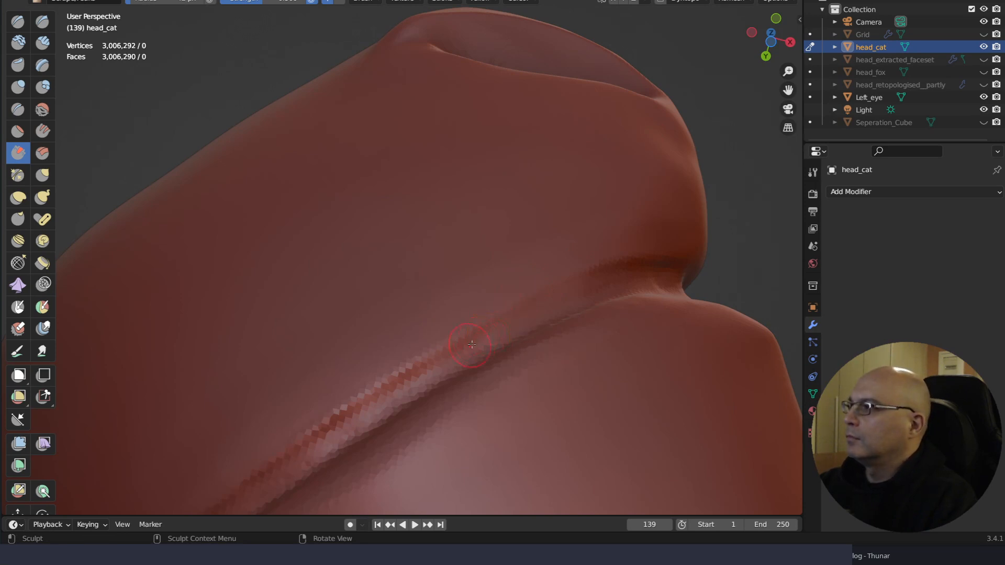
# Scrape further strokes along the groove under the upper lip, from the middle of the mouth crease to its front
pyautogui.moveTo(469, 346); pyautogui.dragTo(480, 348)
pyautogui.moveTo(525, 313); pyautogui.dragTo(582, 295)
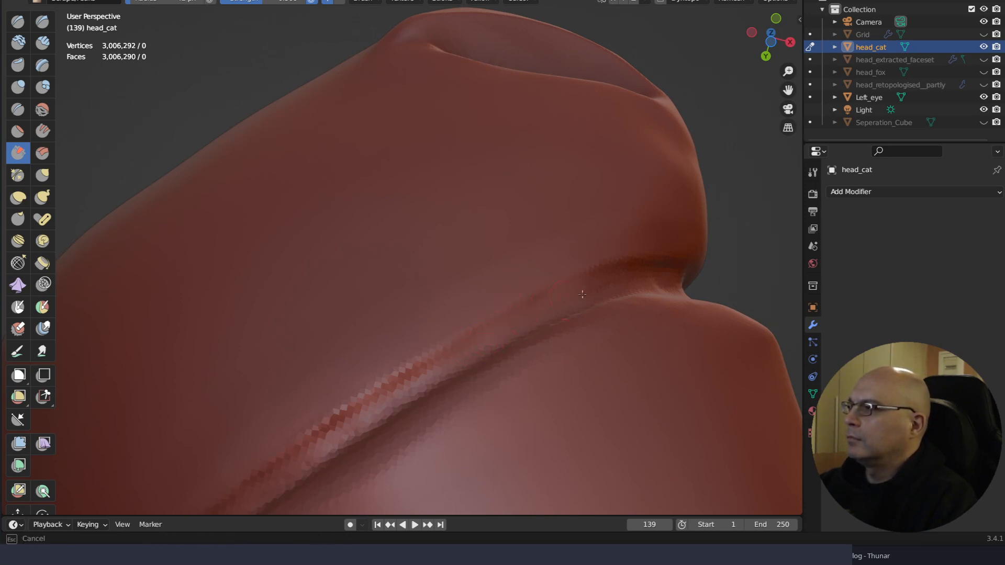
pyautogui.moveTo(456, 364); pyautogui.dragTo(350, 427)
pyautogui.moveTo(473, 349); pyautogui.dragTo(557, 302)
pyautogui.moveTo(605, 277); pyautogui.dragTo(597, 293)
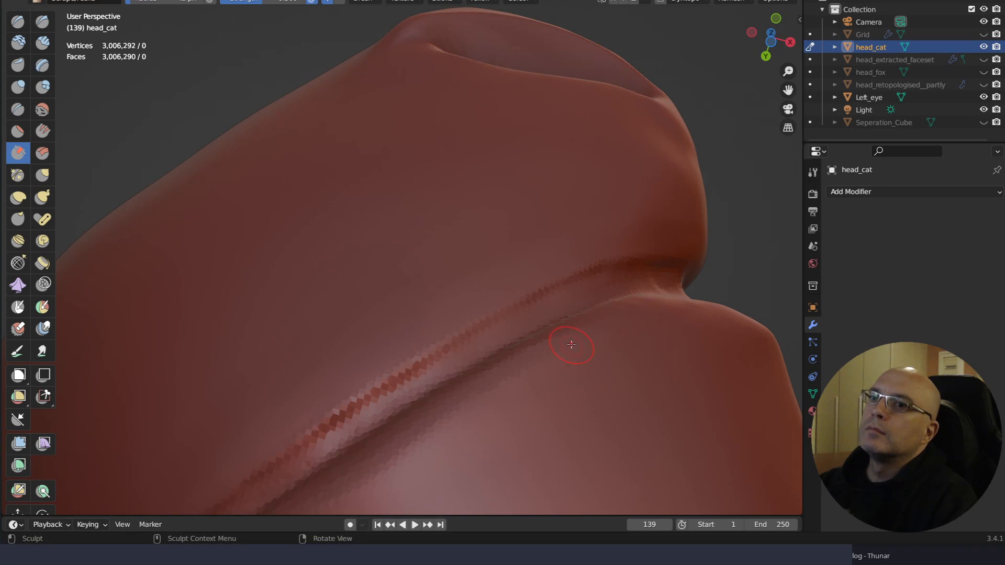
pyautogui.moveTo(552, 293); pyautogui.dragTo(628, 267)
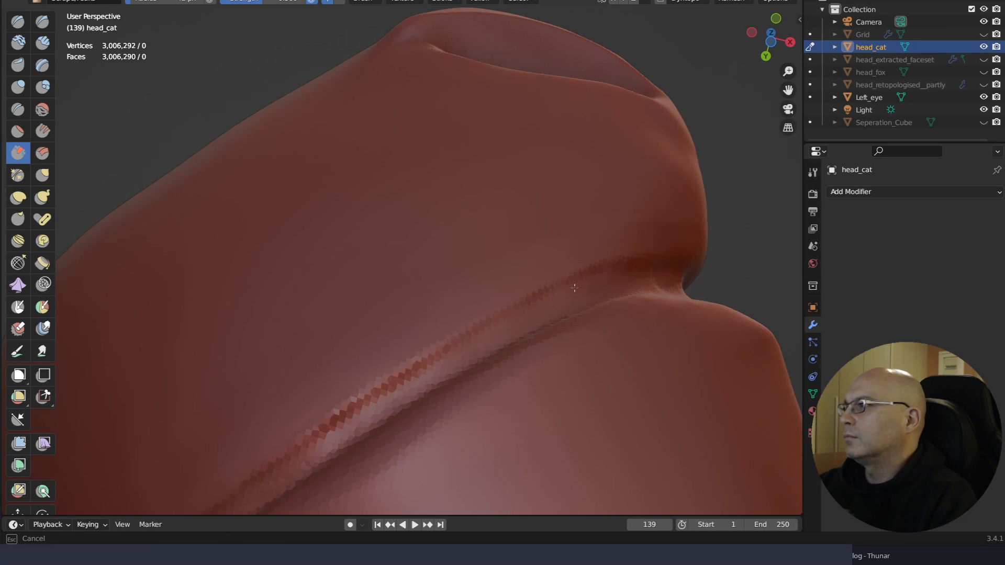
pyautogui.moveTo(433, 372); pyautogui.dragTo(391, 398)
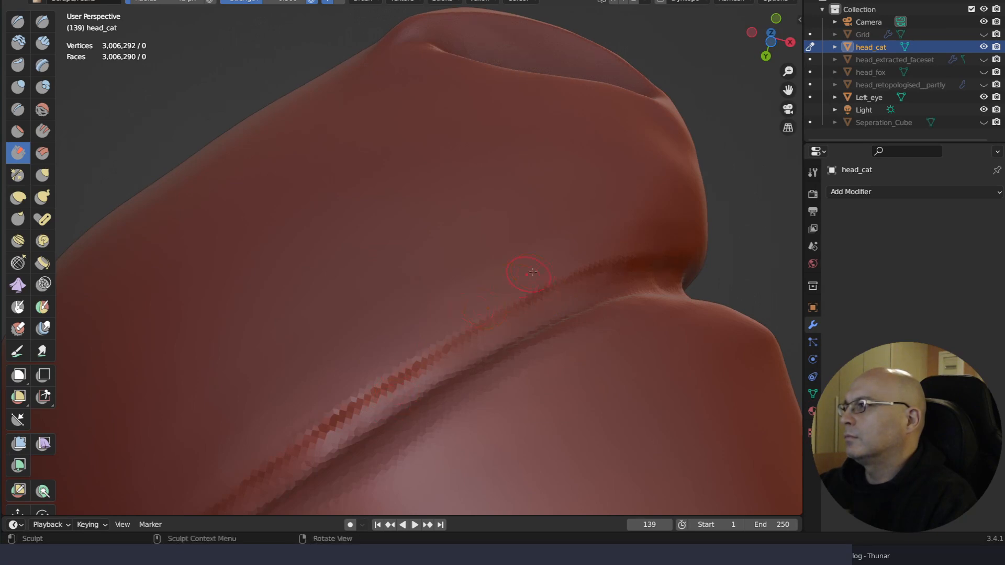
# Tighten the rear part of the mouth crease in side view using an enlarged Pinch brush
pyautogui.moveTo(485, 349)
pyautogui.mouseDown(button='middle')
pyautogui.moveTo(597, 446)
pyautogui.moveTo(565, 381)
pyautogui.moveTo(576, 419)
pyautogui.moveTo(515, 407)
pyautogui.moveTo(548, 431)
pyautogui.mouseUp(button='middle')
pyautogui.moveTo(550, 371); pyautogui.dragTo(523, 416, button='middle')
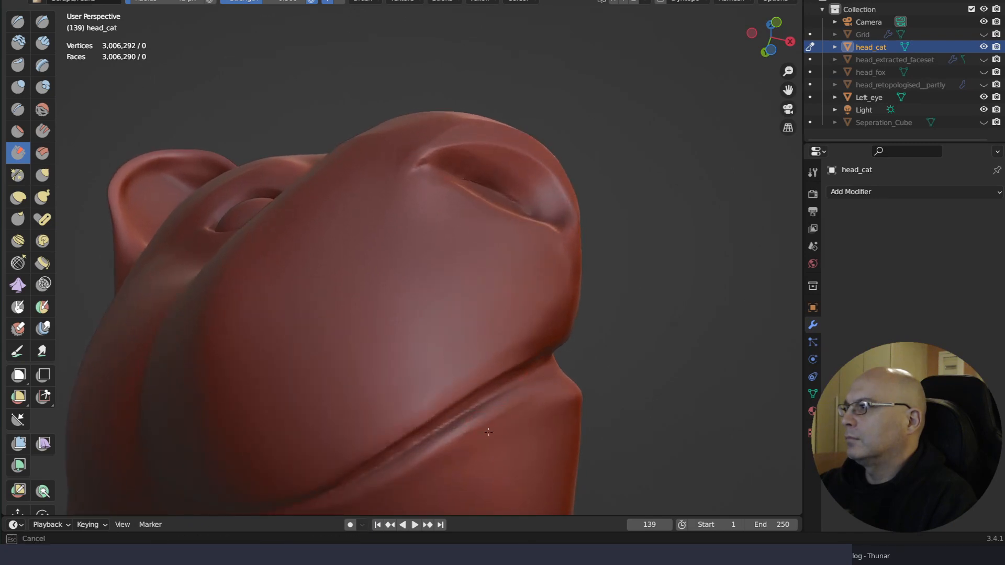
pyautogui.moveTo(542, 423); pyautogui.dragTo(655, 421, button='middle')
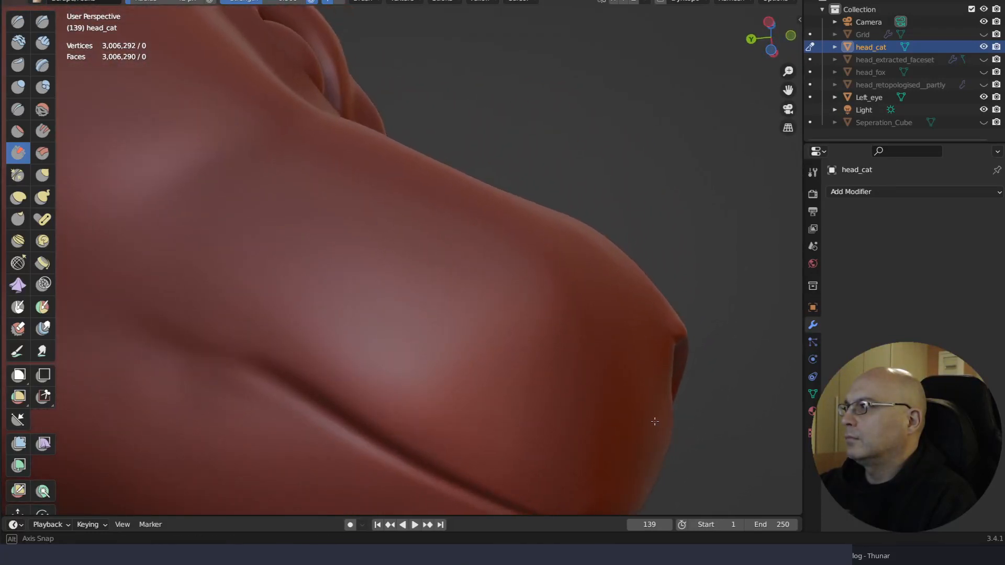
pyautogui.press('q')
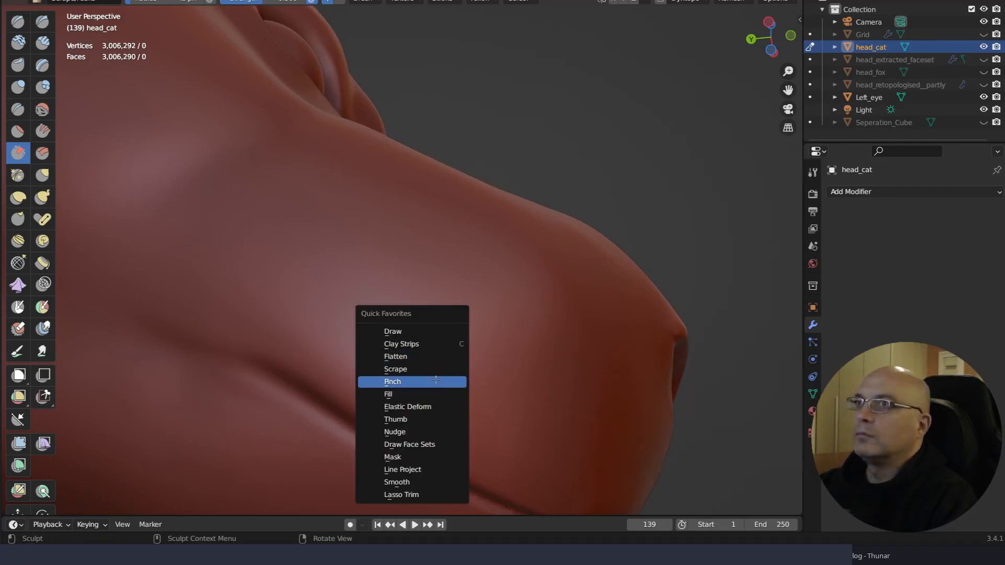
pyautogui.click(439, 382)
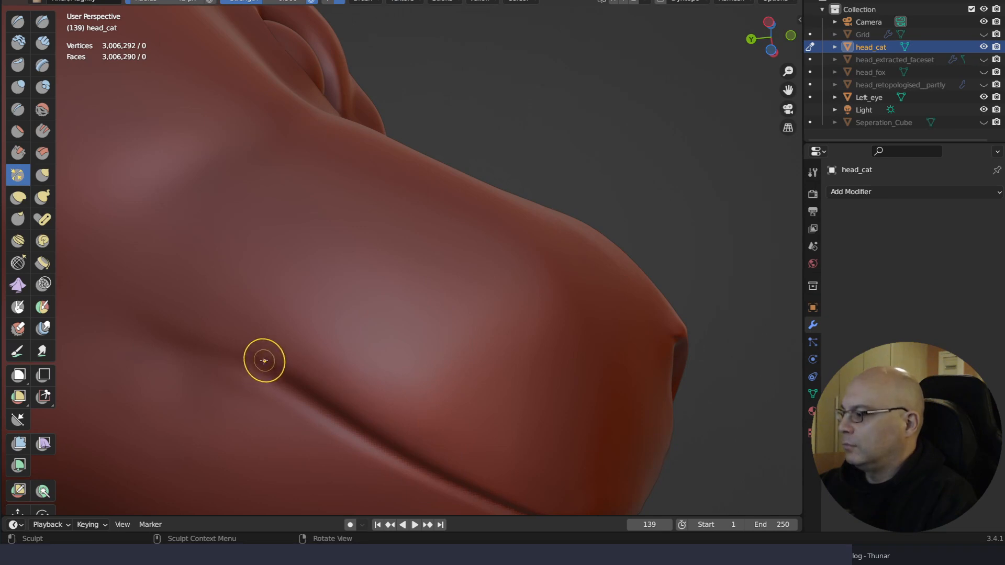
pyautogui.press('f')
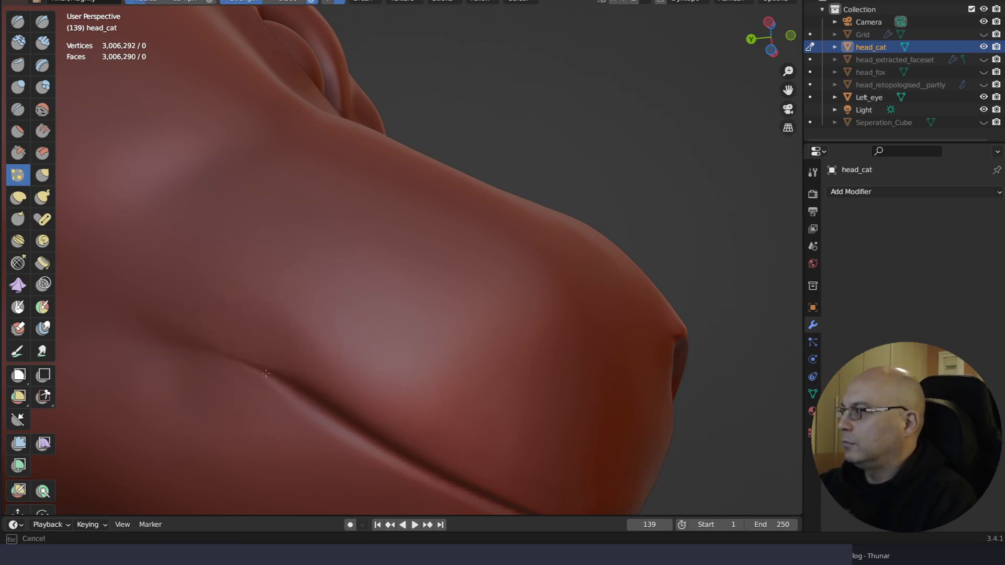
pyautogui.click(306, 397)
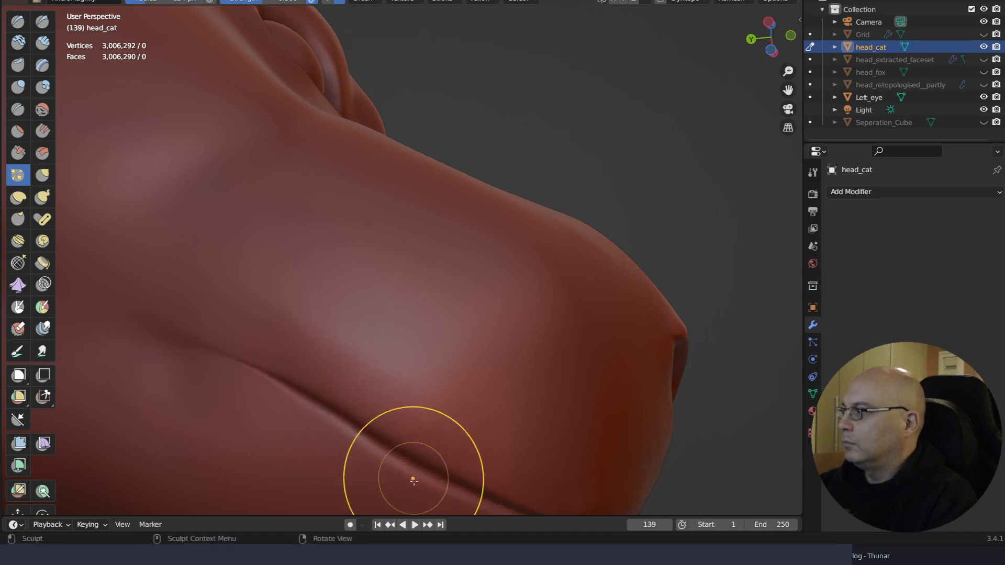
pyautogui.moveTo(404, 460)
pyautogui.mouseDown(button='middle')
pyautogui.moveTo(420, 306)
pyautogui.moveTo(413, 314)
pyautogui.mouseUp(button='middle')
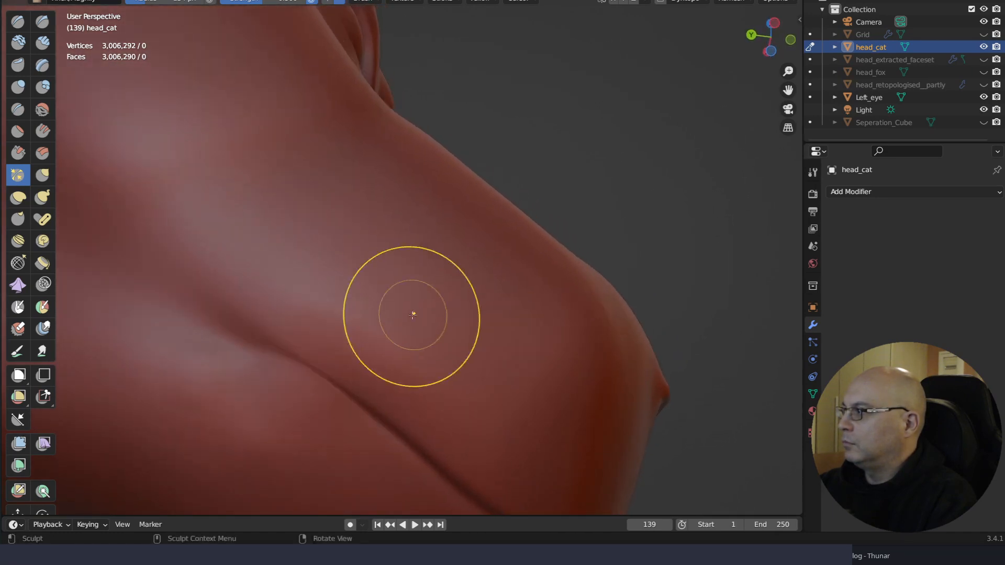
# Pinch the fold behind the mouth corner, working over the cheek surface on both sides of it
pyautogui.moveTo(247, 346); pyautogui.dragTo(220, 310)
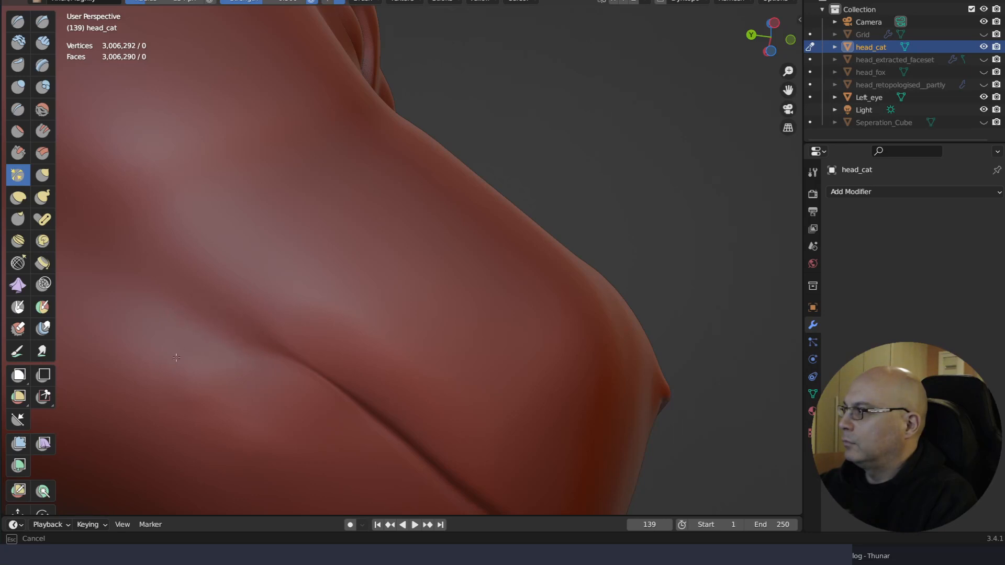
pyautogui.moveTo(147, 340); pyautogui.dragTo(220, 368)
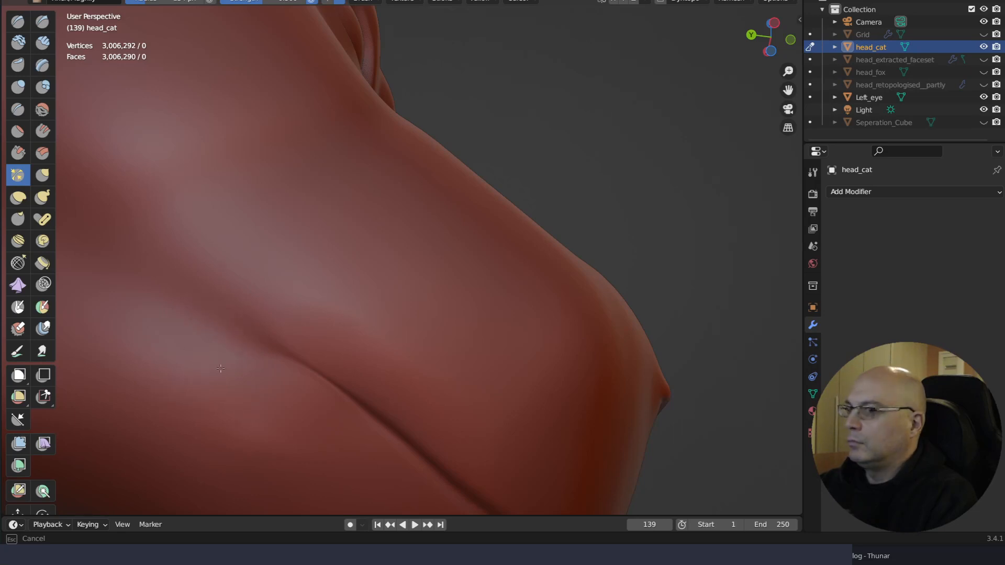
pyautogui.moveTo(160, 301); pyautogui.dragTo(216, 375)
# Work the Pinch brush over the lower cheek and jaw surface around and behind the mouth corner
pyautogui.moveTo(215, 375)
pyautogui.mouseDown(button='middle')
pyautogui.moveTo(251, 429)
pyautogui.moveTo(219, 291)
pyautogui.mouseUp(button='middle')
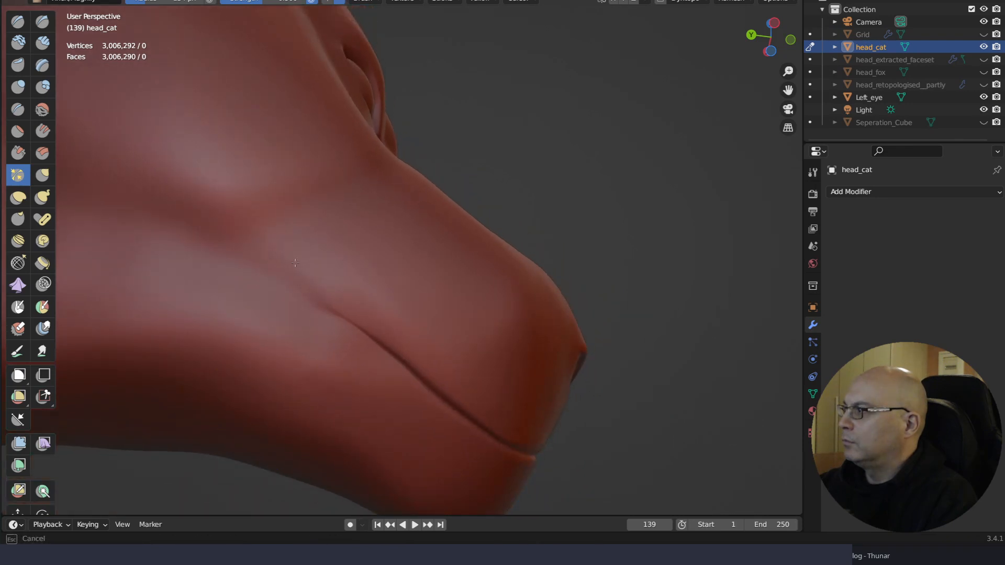
pyautogui.moveTo(295, 263); pyautogui.dragTo(332, 265)
pyautogui.moveTo(337, 352); pyautogui.dragTo(323, 318)
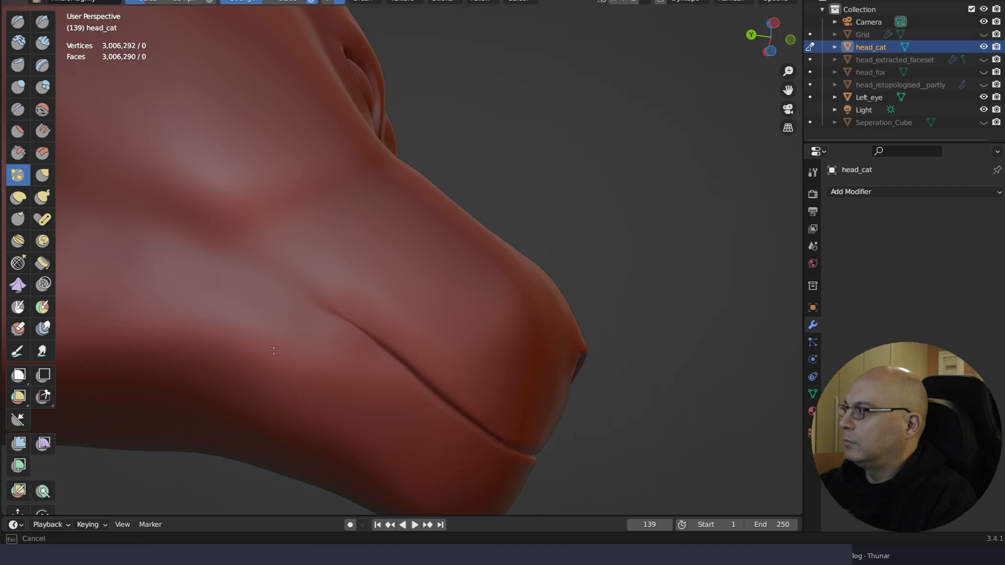
pyautogui.moveTo(274, 351); pyautogui.dragTo(278, 354)
pyautogui.moveTo(277, 353)
pyautogui.mouseDown(button='middle')
pyautogui.moveTo(314, 403)
pyautogui.moveTo(324, 382)
pyautogui.moveTo(314, 379)
pyautogui.moveTo(348, 325)
pyautogui.moveTo(285, 318)
pyautogui.mouseUp(button='middle')
pyautogui.moveTo(285, 318); pyautogui.dragTo(212, 295)
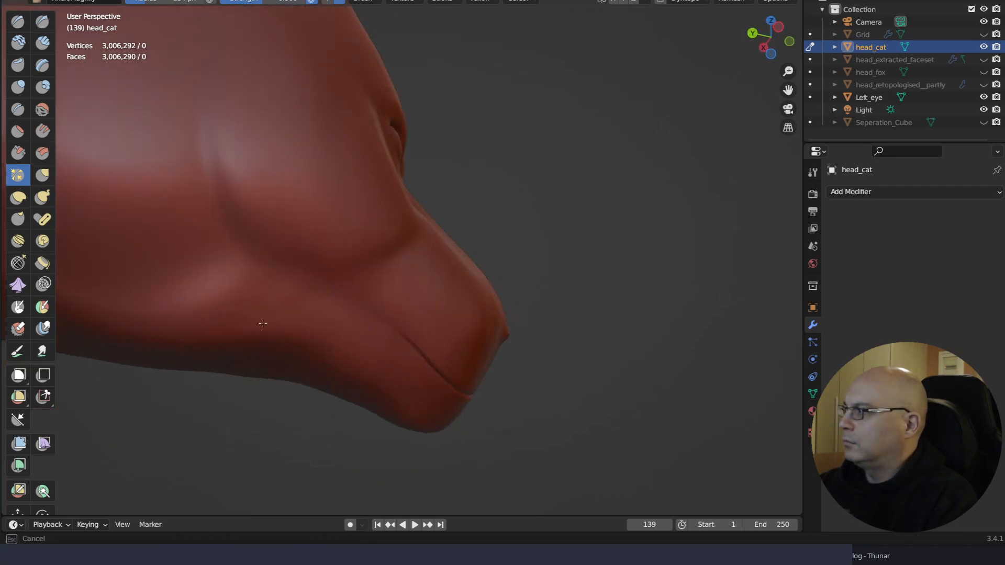
pyautogui.moveTo(263, 324); pyautogui.dragTo(314, 320)
# Examine the jaw, muzzle and mouth line from below, from the side and from the front
pyautogui.moveTo(358, 277)
pyautogui.mouseDown(button='middle')
pyautogui.moveTo(346, 236)
pyautogui.moveTo(291, 233)
pyautogui.moveTo(246, 306)
pyautogui.moveTo(325, 249)
pyautogui.moveTo(366, 277)
pyautogui.moveTo(371, 325)
pyautogui.moveTo(336, 383)
pyautogui.moveTo(355, 381)
pyautogui.moveTo(359, 392)
pyautogui.moveTo(363, 343)
pyautogui.moveTo(448, 307)
pyautogui.moveTo(402, 318)
pyautogui.moveTo(419, 241)
pyautogui.moveTo(397, 98)
pyautogui.moveTo(422, 151)
pyautogui.moveTo(422, 217)
pyautogui.moveTo(396, 250)
pyautogui.mouseUp(button='middle')
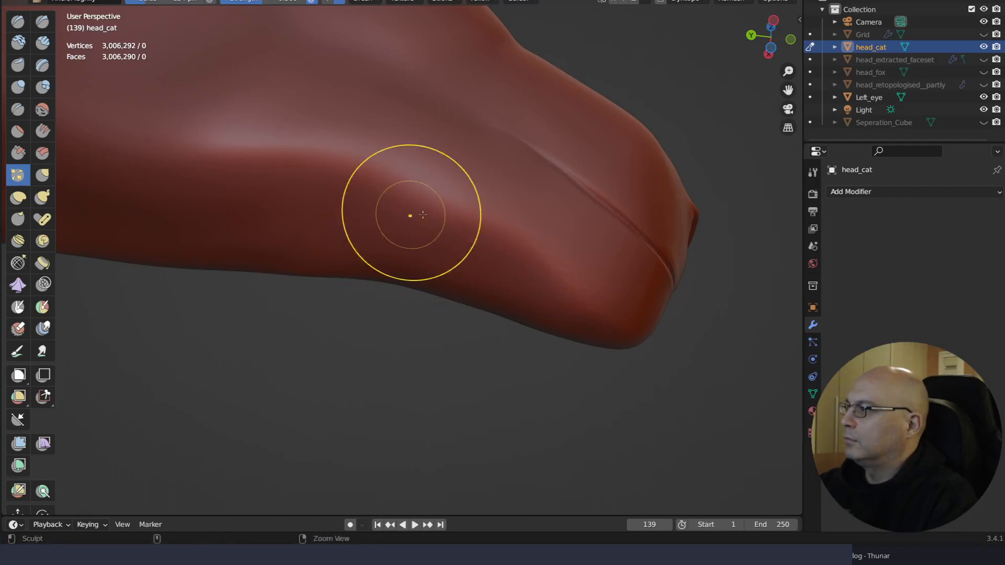
pyautogui.keyDown('ctrl'); pyautogui.moveTo(424, 214); pyautogui.dragTo(426, 334, button='right'); pyautogui.keyUp('ctrl')
pyautogui.moveTo(418, 284); pyautogui.dragTo(440, 329, button='right')
pyautogui.moveTo(407, 350)
pyautogui.mouseDown(button='middle')
pyautogui.moveTo(399, 310)
pyautogui.moveTo(416, 298)
pyautogui.mouseUp(button='middle')
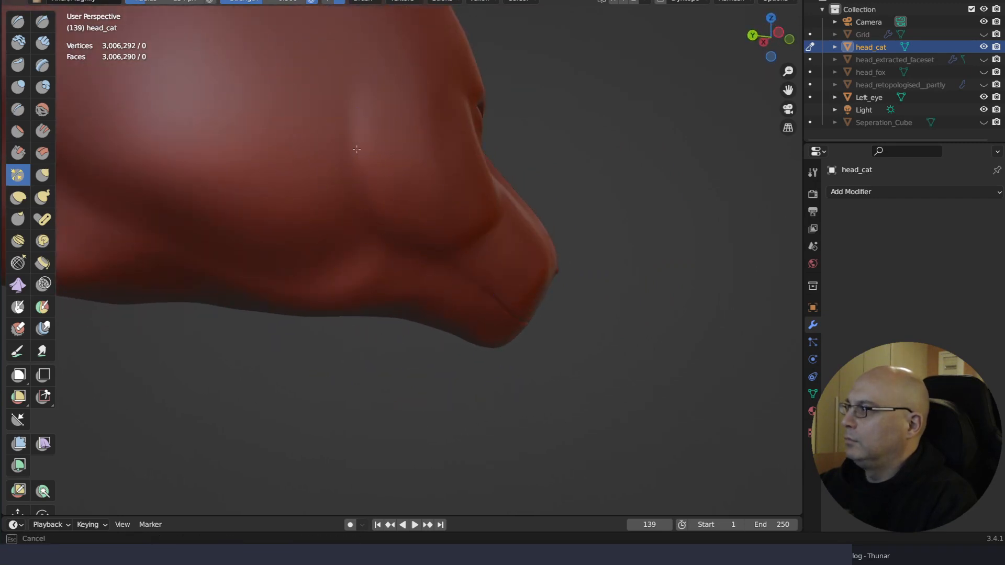
pyautogui.moveTo(457, 224)
pyautogui.mouseDown(button='right')
pyautogui.moveTo(361, 246)
pyautogui.moveTo(373, 212)
pyautogui.mouseUp(button='right')
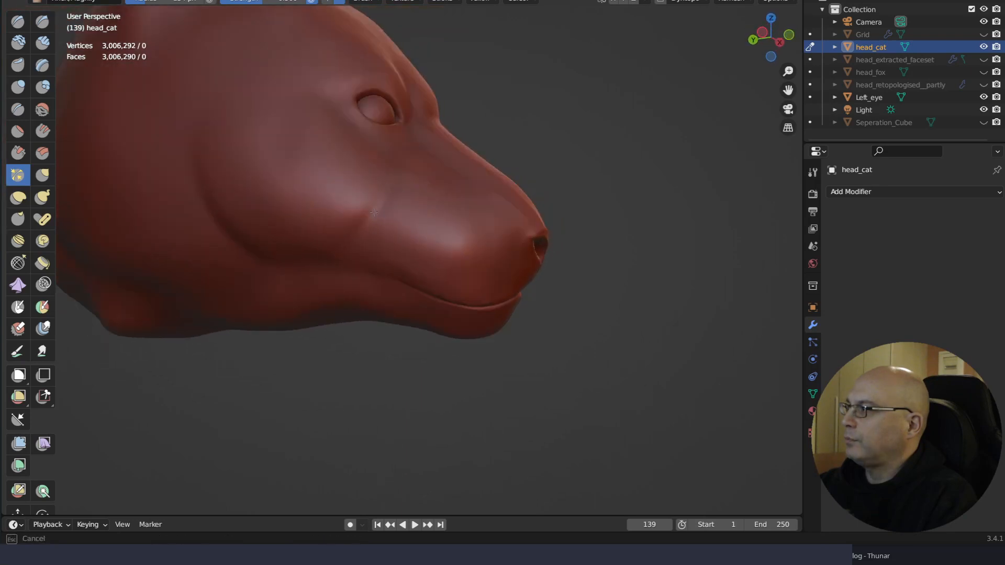
pyautogui.moveTo(465, 109)
pyautogui.mouseDown(button='middle')
pyautogui.moveTo(451, 239)
pyautogui.moveTo(505, 180)
pyautogui.moveTo(442, 246)
pyautogui.moveTo(447, 258)
pyautogui.mouseUp(button='middle')
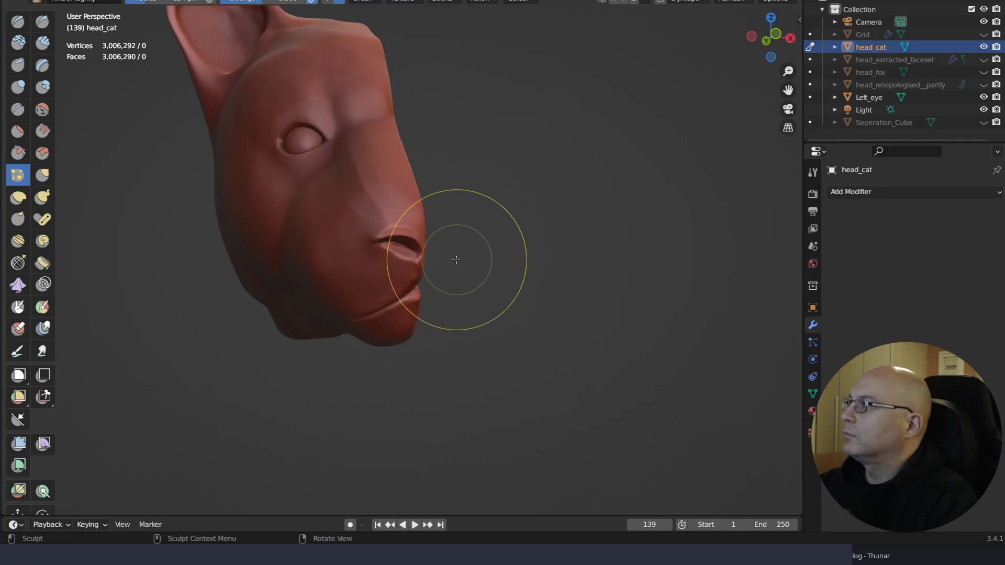
pyautogui.moveTo(452, 260)
pyautogui.mouseDown(button='middle')
pyautogui.moveTo(453, 283)
pyautogui.moveTo(440, 240)
pyautogui.moveTo(452, 241)
pyautogui.mouseUp(button='middle')
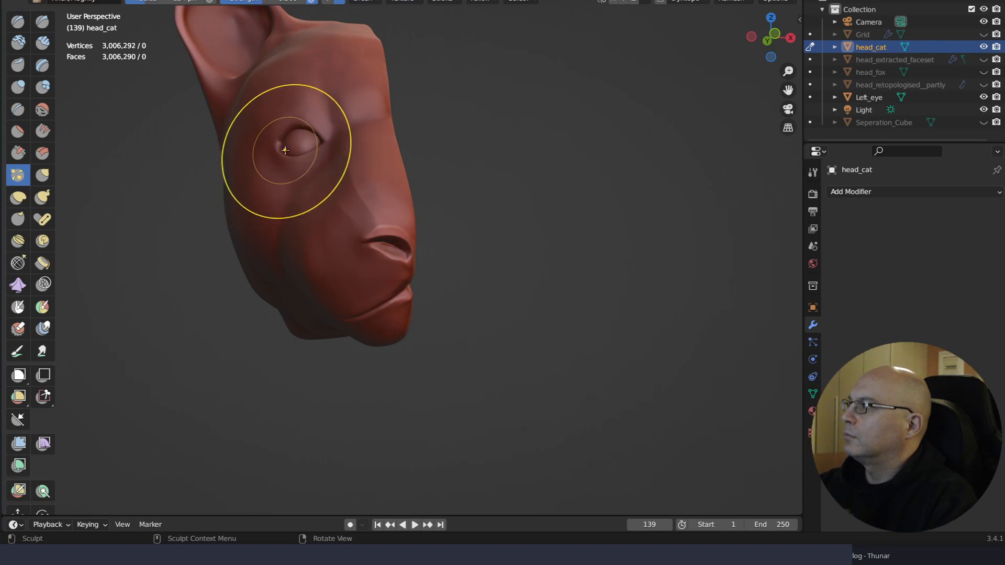
# Reshape the outer corner of the eye and the surrounding eyelids with Elastic Deform, pulling the corner outward
pyautogui.moveTo(287, 155)
pyautogui.mouseDown()
pyautogui.moveTo(265, 198)
pyautogui.moveTo(292, 170)
pyautogui.moveTo(266, 171)
pyautogui.moveTo(269, 143)
pyautogui.mouseUp()
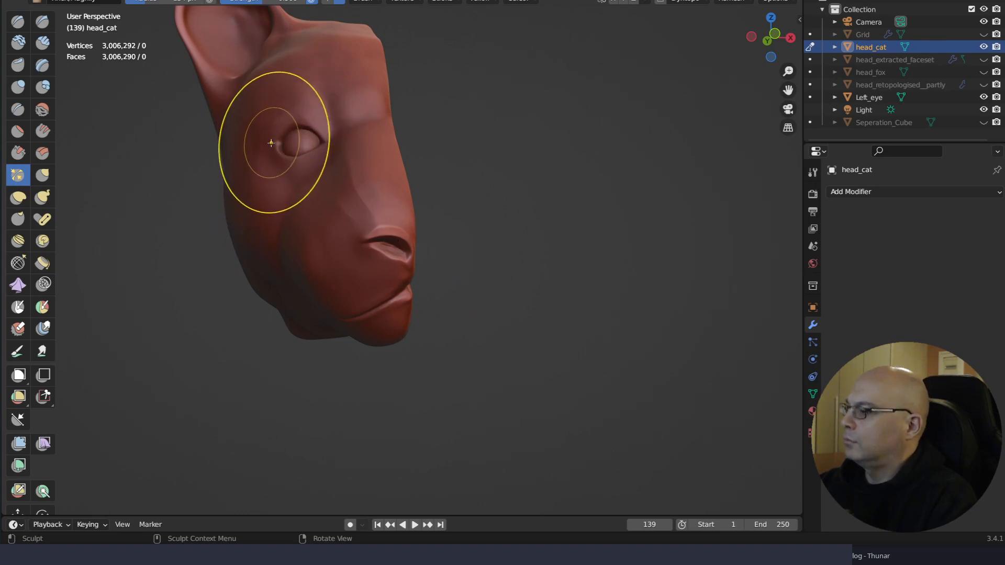
pyautogui.press('q')
pyautogui.click(269, 164)
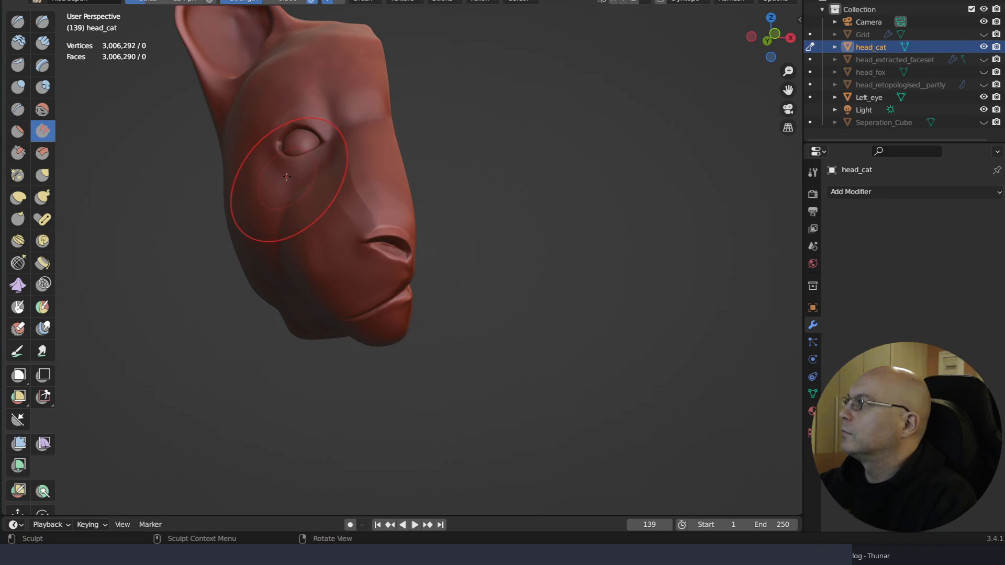
pyautogui.press('q')
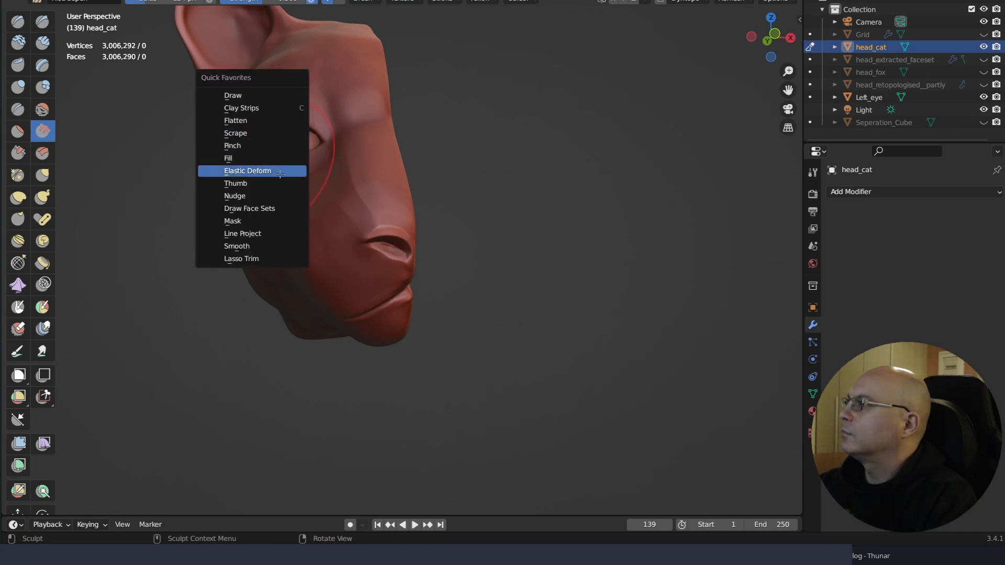
pyautogui.click(276, 171)
pyautogui.moveTo(280, 175); pyautogui.dragTo(268, 125)
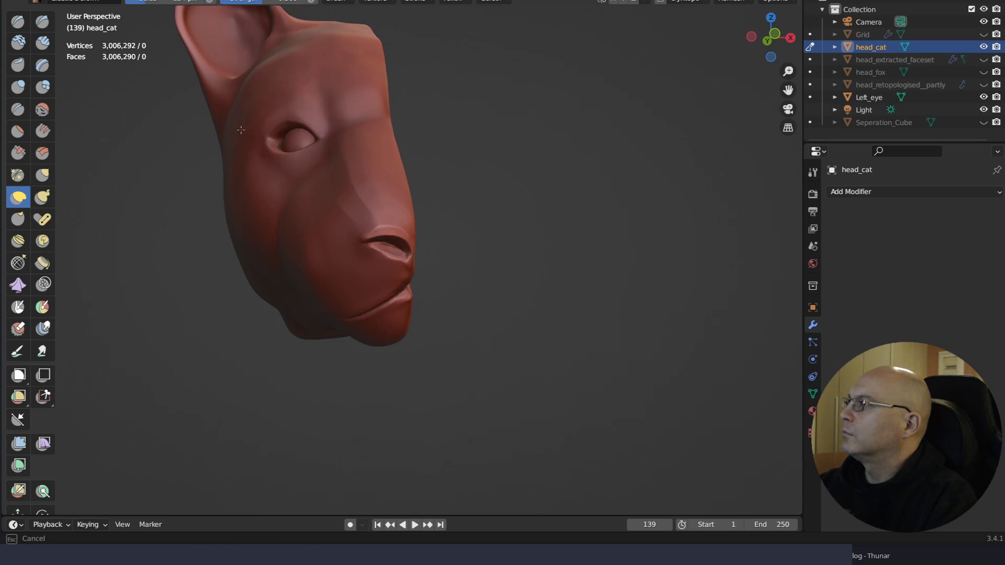
pyautogui.moveTo(241, 130); pyautogui.dragTo(242, 130)
pyautogui.moveTo(316, 134); pyautogui.dragTo(304, 134)
pyautogui.moveTo(319, 174); pyautogui.dragTo(318, 173)
# Pull the outer end of the upper eyelid outward and down with Elastic Deform, and check the eye from the side and front
pyautogui.moveTo(377, 236)
pyautogui.mouseDown(button='middle')
pyautogui.moveTo(410, 239)
pyautogui.moveTo(391, 230)
pyautogui.mouseUp(button='middle')
pyautogui.moveTo(392, 230); pyautogui.dragTo(380, 234, button='right')
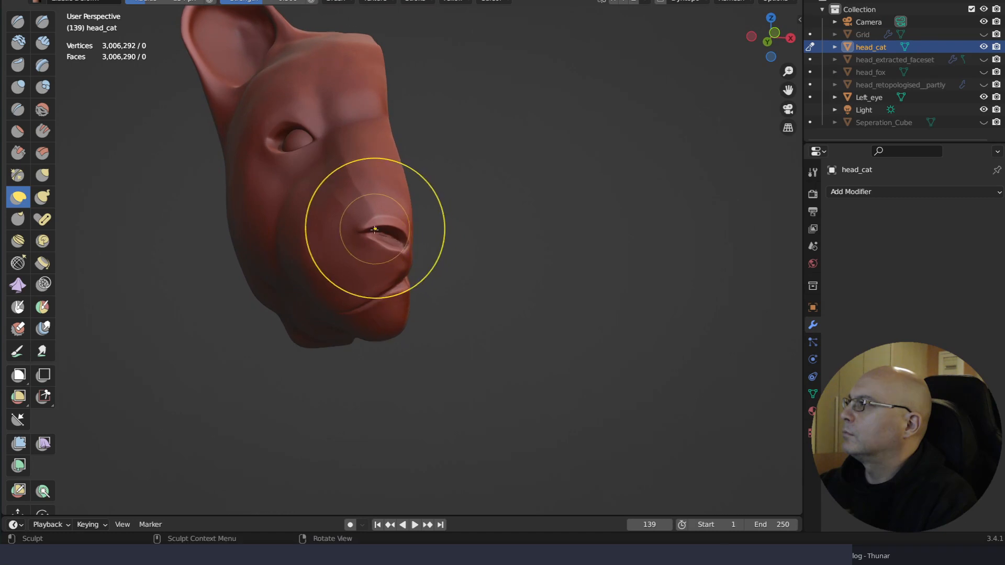
pyautogui.moveTo(282, 125); pyautogui.dragTo(251, 150)
pyautogui.moveTo(359, 179)
pyautogui.mouseDown(button='right')
pyautogui.moveTo(381, 204)
pyautogui.moveTo(480, 170)
pyautogui.mouseUp(button='right')
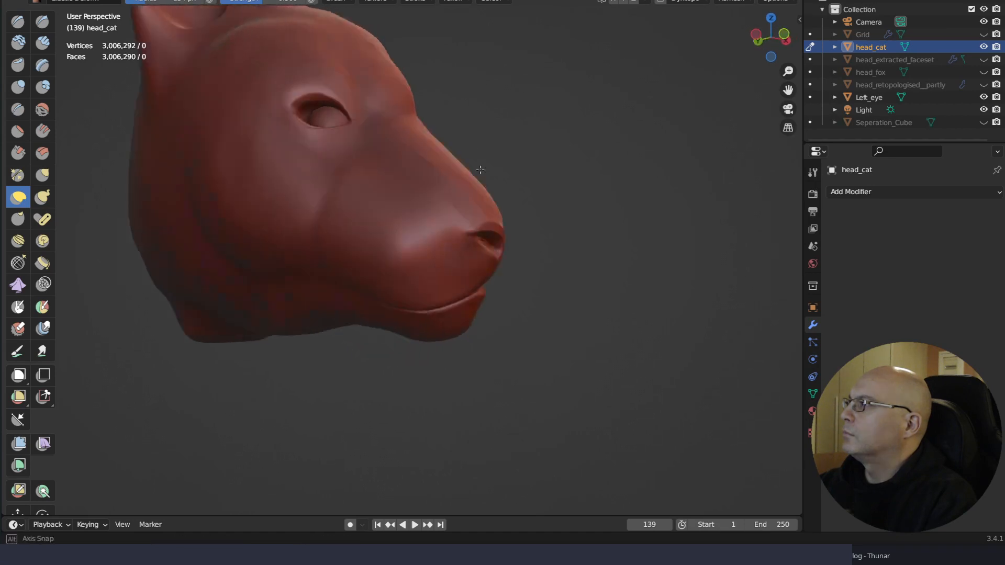
pyautogui.moveTo(480, 170)
pyautogui.mouseDown(button='middle')
pyautogui.moveTo(419, 184)
pyautogui.moveTo(457, 145)
pyautogui.mouseUp(button='middle')
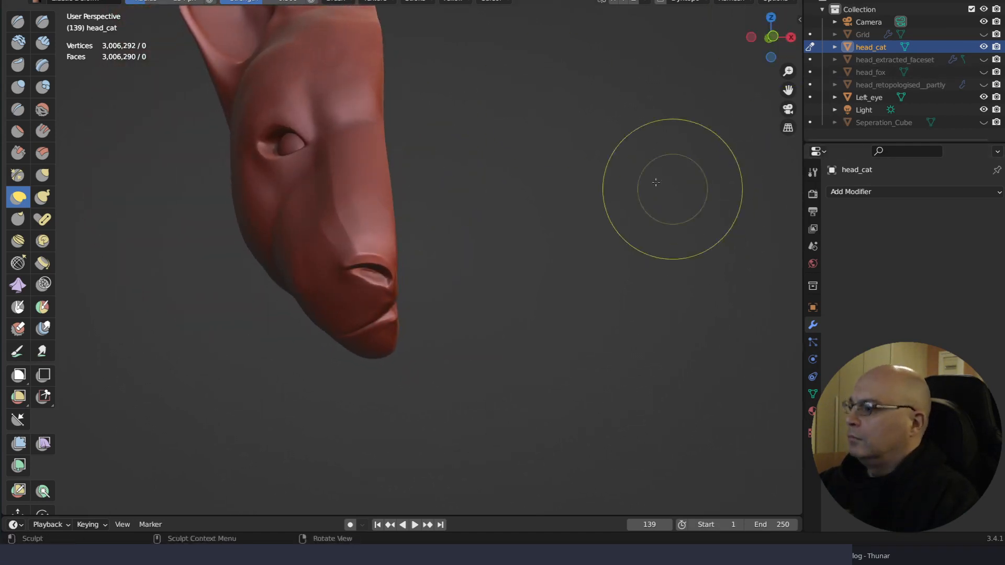
# Switch to Object Mode and move Left_eye about -0.072 m along X and about 0.028 m up along Z
pyautogui.hotkey('ctrl', 'Tab')
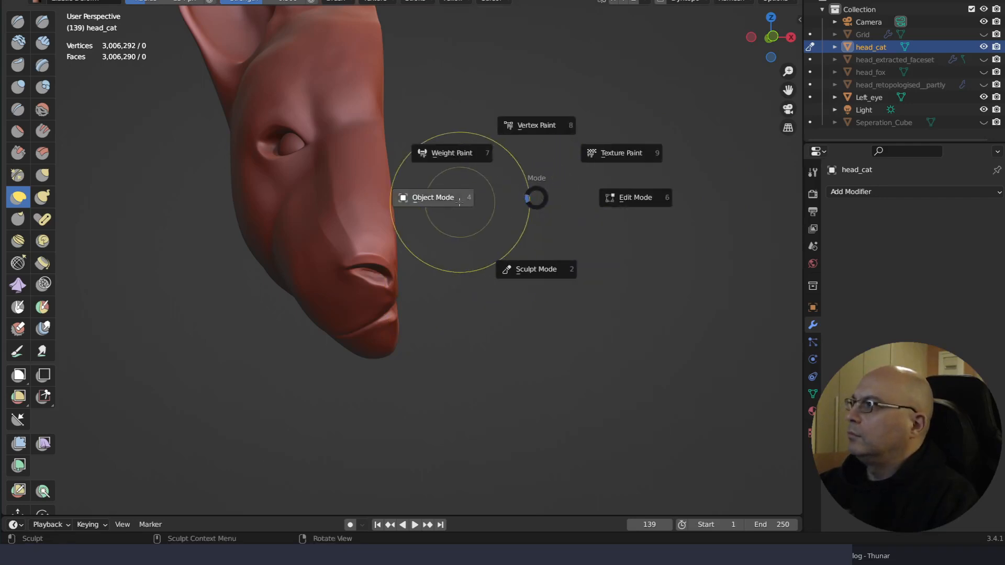
pyautogui.click(862, 138)
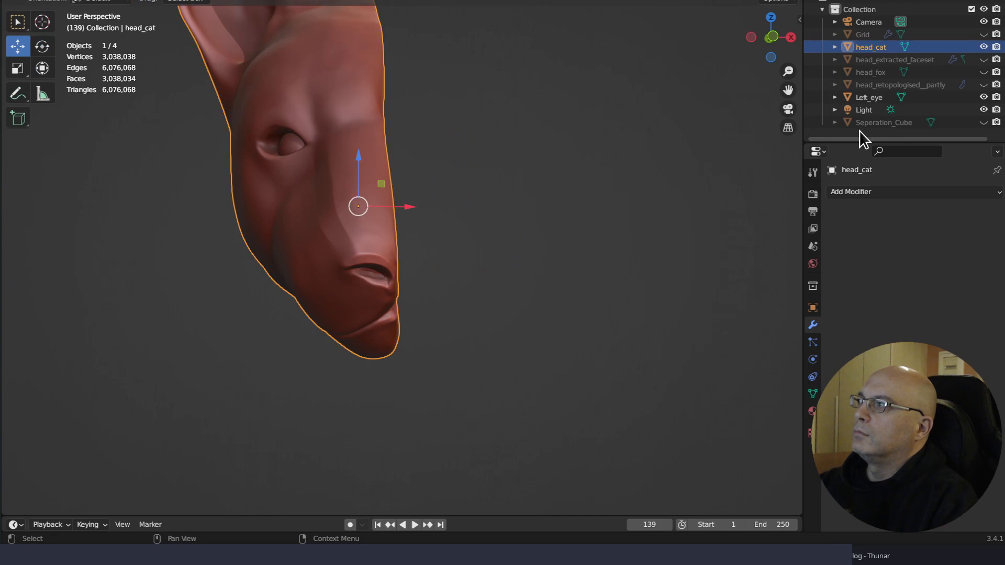
pyautogui.click(870, 98)
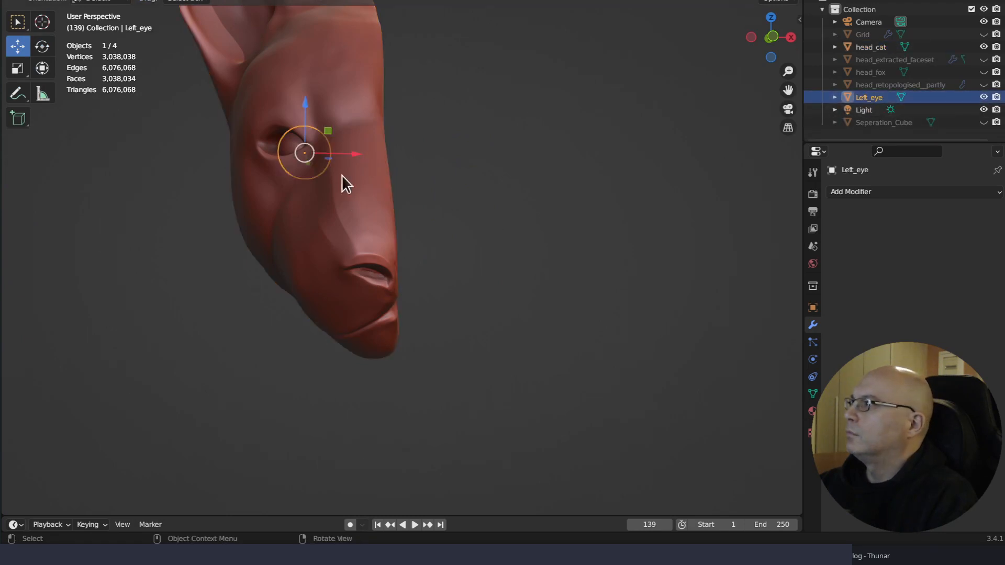
pyautogui.moveTo(354, 151); pyautogui.dragTo(337, 151)
pyautogui.moveTo(437, 218); pyautogui.dragTo(497, 211, button='middle')
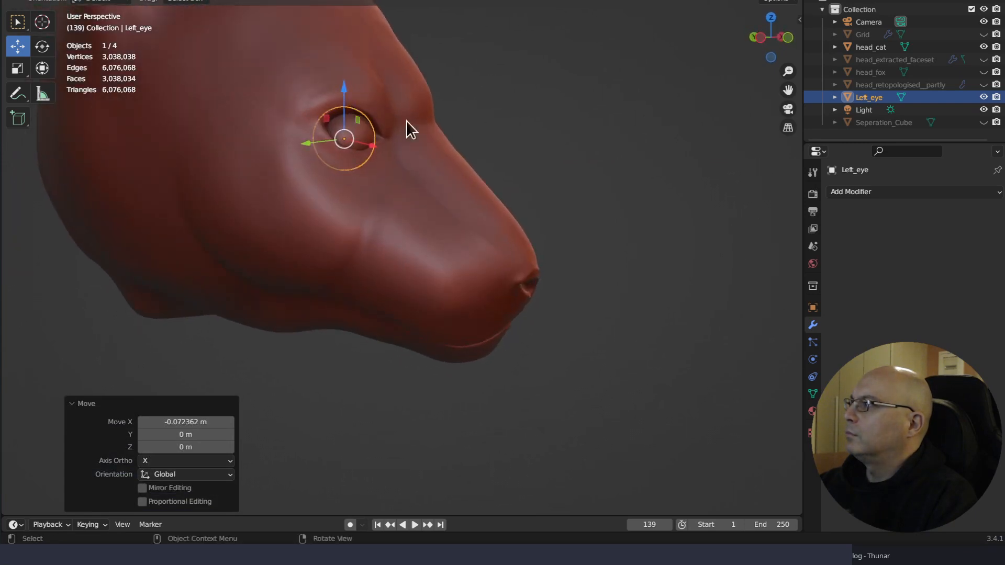
pyautogui.moveTo(342, 92); pyautogui.dragTo(342, 86)
# Raise Left_eye about 0.008 m along Z and scale it uniformly by about 1.075 to fill the eye opening
pyautogui.moveTo(419, 158); pyautogui.dragTo(378, 191, button='middle')
pyautogui.scroll(2, 420, 163)
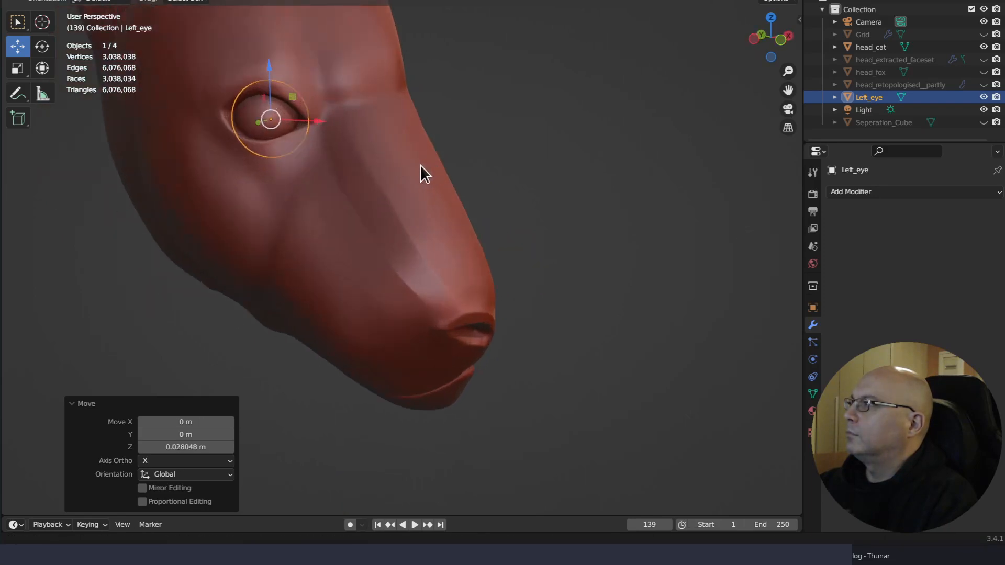
pyautogui.keyDown('shift'); pyautogui.moveTo(391, 117); pyautogui.dragTo(471, 254, button='middle'); pyautogui.keyUp('shift')
pyautogui.moveTo(471, 254); pyautogui.dragTo(394, 180, button='middle')
pyautogui.scroll(2, 459, 253)
pyautogui.moveTo(304, 153); pyautogui.dragTo(300, 150)
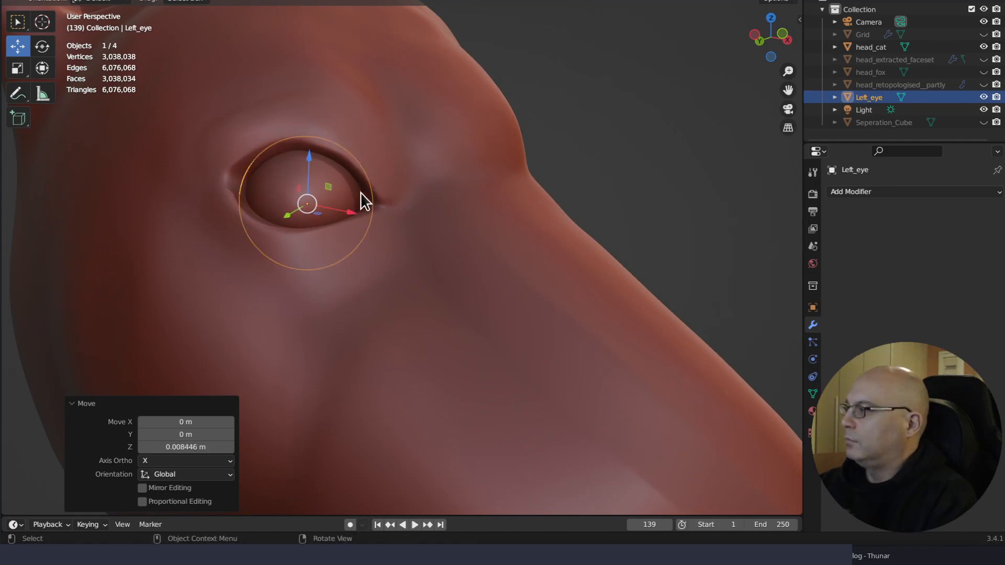
pyautogui.press('s')
pyautogui.click(368, 201)
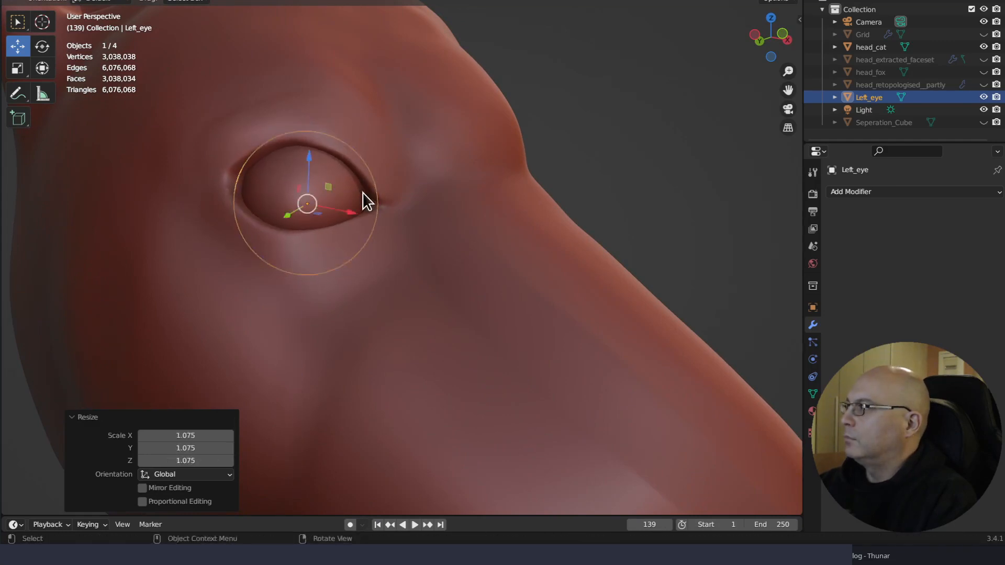
pyautogui.moveTo(368, 201); pyautogui.dragTo(456, 244, button='middle')
pyautogui.scroll(-5, 460, 213)
# Return to sculpting head_cat and pull the upper eyelid down over the enlarged eyeball with Elastic Deform
pyautogui.click(870, 48)
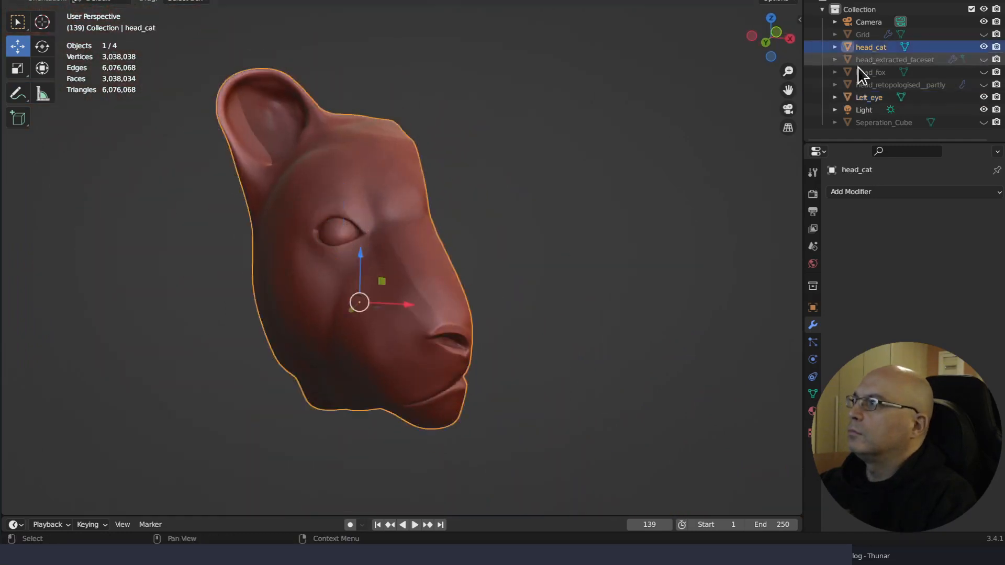
pyautogui.moveTo(534, 251); pyautogui.dragTo(498, 448, button='middle')
pyautogui.scroll(6, 482, 410)
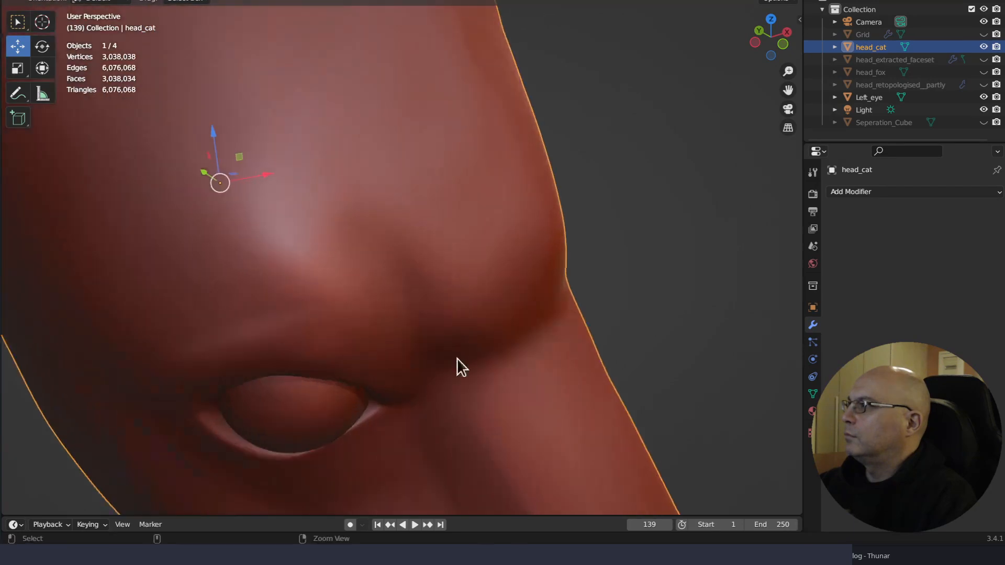
pyautogui.keyDown('shift'); pyautogui.moveTo(482, 356); pyautogui.dragTo(539, 348, button='middle'); pyautogui.keyUp('shift')
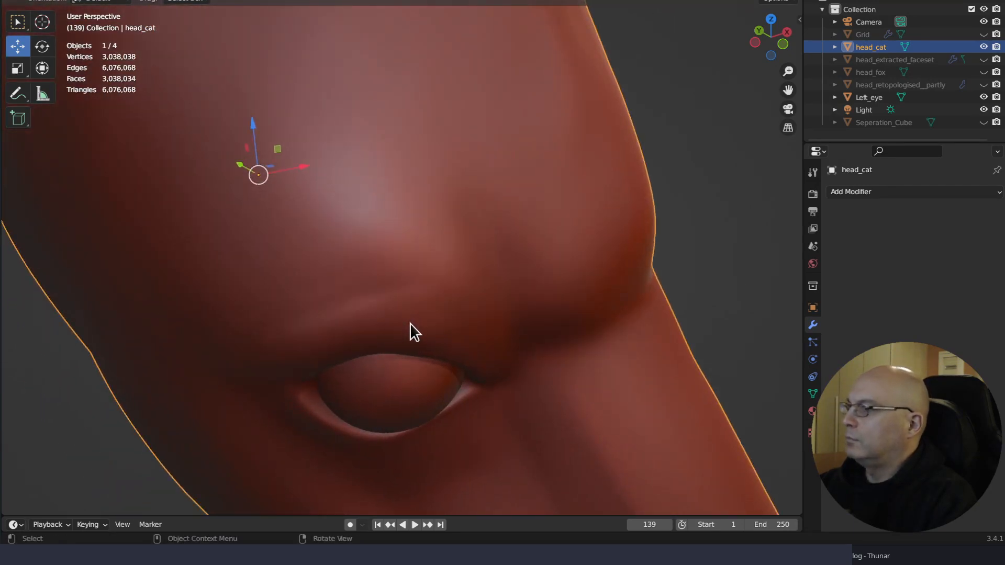
pyautogui.hotkey('ctrl', 'Tab')
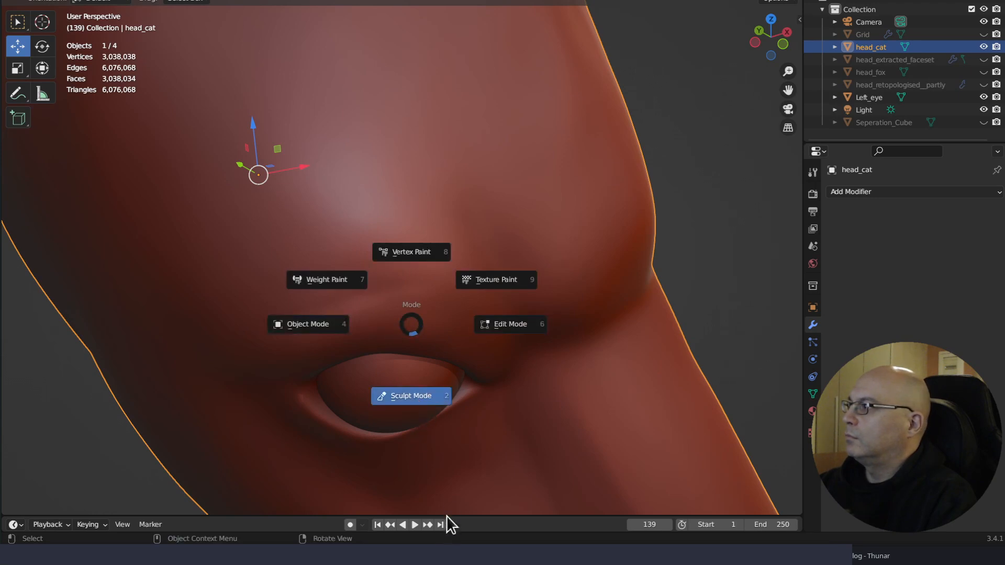
pyautogui.click(425, 401)
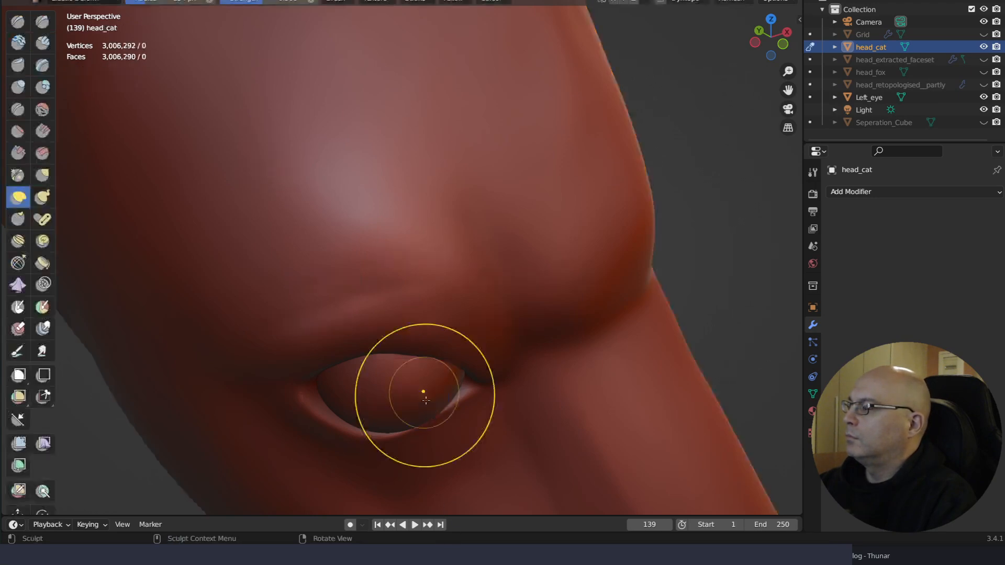
pyautogui.press('q')
pyautogui.click(396, 293)
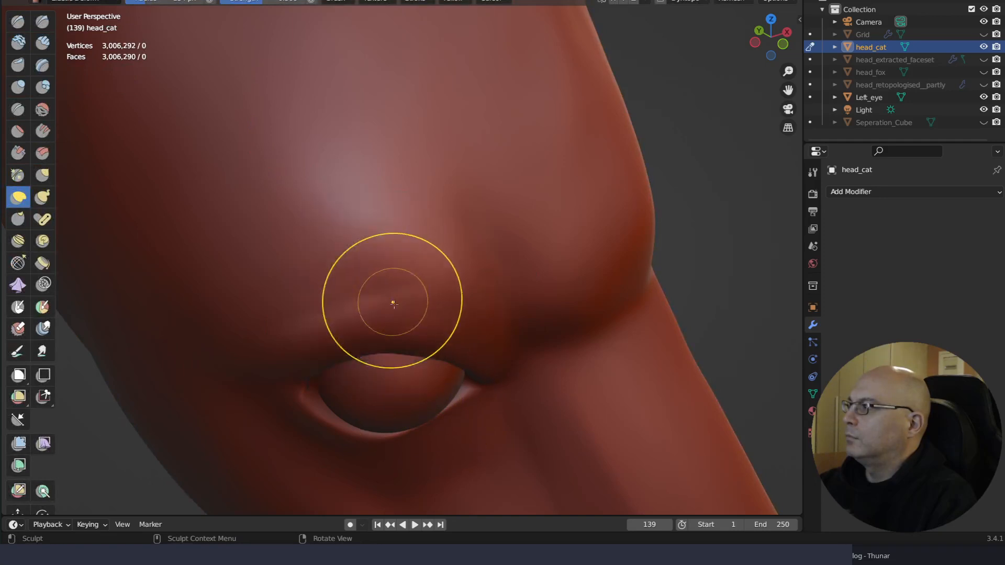
pyautogui.moveTo(375, 347); pyautogui.dragTo(377, 352)
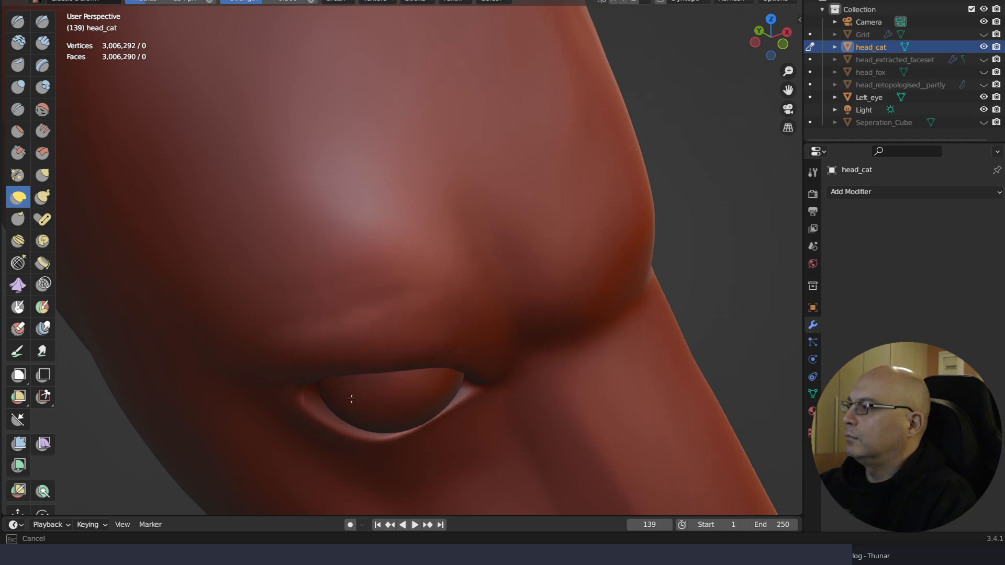
pyautogui.moveTo(351, 399); pyautogui.dragTo(350, 402)
# Adjust the upper and lower eyelid edges with Elastic Deform from above so they follow the eyeball's curve
pyautogui.moveTo(430, 398)
pyautogui.mouseDown(button='middle')
pyautogui.moveTo(471, 332)
pyautogui.moveTo(410, 452)
pyautogui.mouseUp(button='middle')
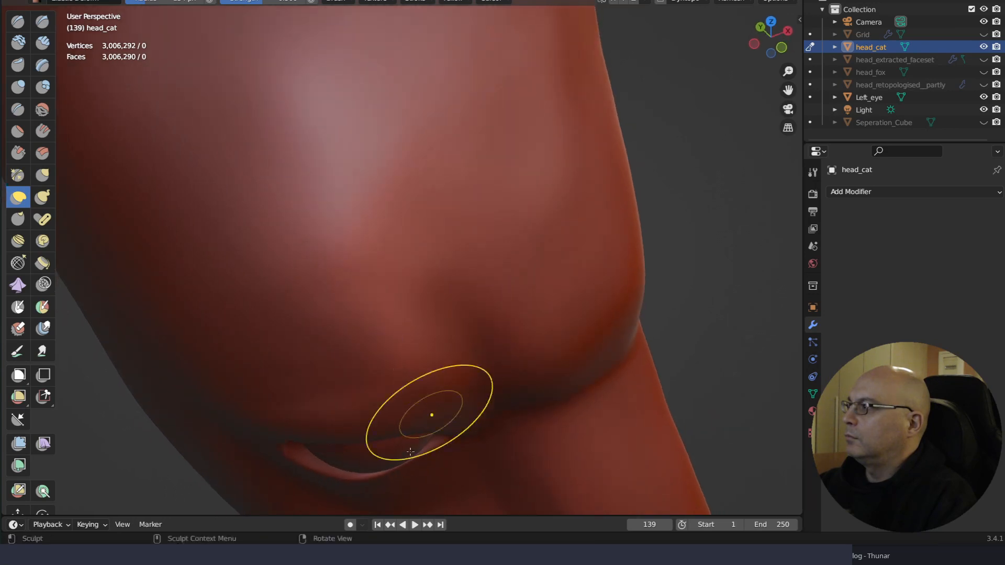
pyautogui.moveTo(417, 442); pyautogui.dragTo(425, 453)
pyautogui.moveTo(304, 478)
pyautogui.mouseDown()
pyautogui.moveTo(315, 468)
pyautogui.moveTo(295, 457)
pyautogui.mouseUp()
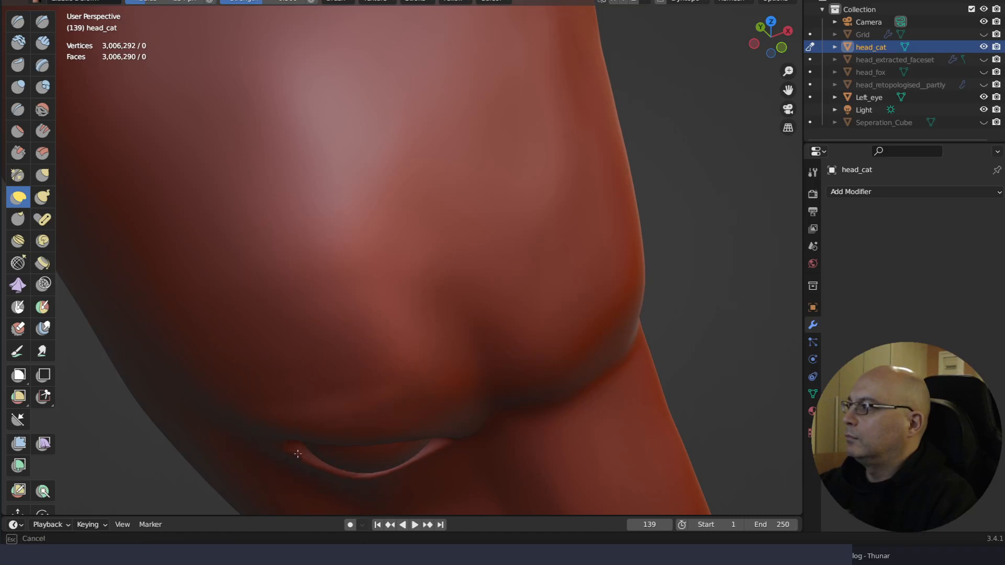
pyautogui.moveTo(398, 478); pyautogui.dragTo(410, 482)
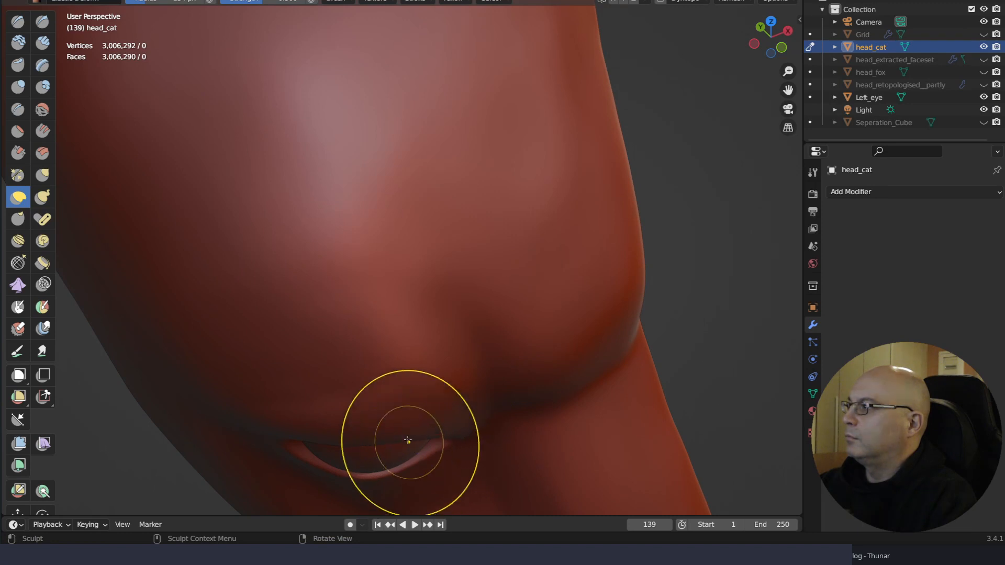
pyautogui.moveTo(409, 440); pyautogui.dragTo(413, 449)
pyautogui.moveTo(336, 438); pyautogui.dragTo(329, 449)
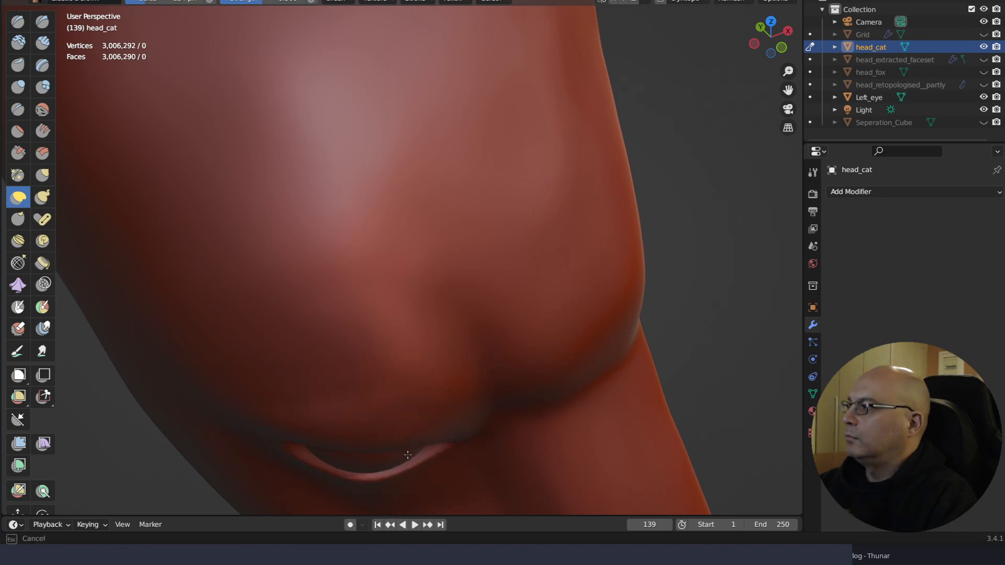
pyautogui.moveTo(408, 455); pyautogui.dragTo(299, 478)
# Taper the outer eye corner with Elastic Deform, pulling the upper lid's outer end down and the lower lid up, and refine the upper lid's edge
pyautogui.moveTo(293, 468)
pyautogui.mouseDown(button='middle')
pyautogui.moveTo(472, 310)
pyautogui.moveTo(431, 262)
pyautogui.mouseUp(button='middle')
pyautogui.moveTo(402, 298)
pyautogui.mouseDown(button='middle')
pyautogui.moveTo(487, 309)
pyautogui.moveTo(489, 295)
pyautogui.moveTo(473, 292)
pyautogui.mouseUp(button='middle')
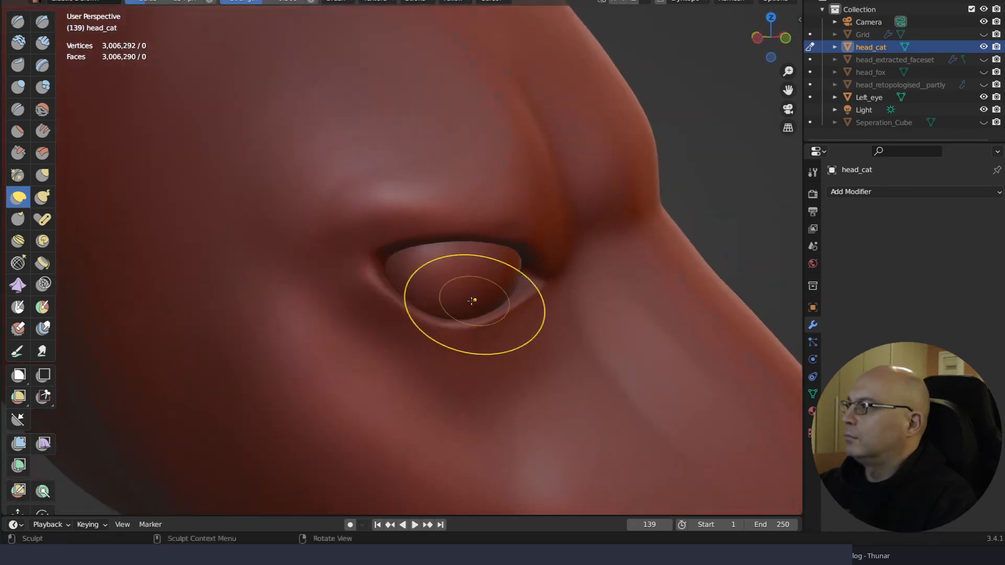
pyautogui.moveTo(434, 318); pyautogui.dragTo(415, 269, button='middle')
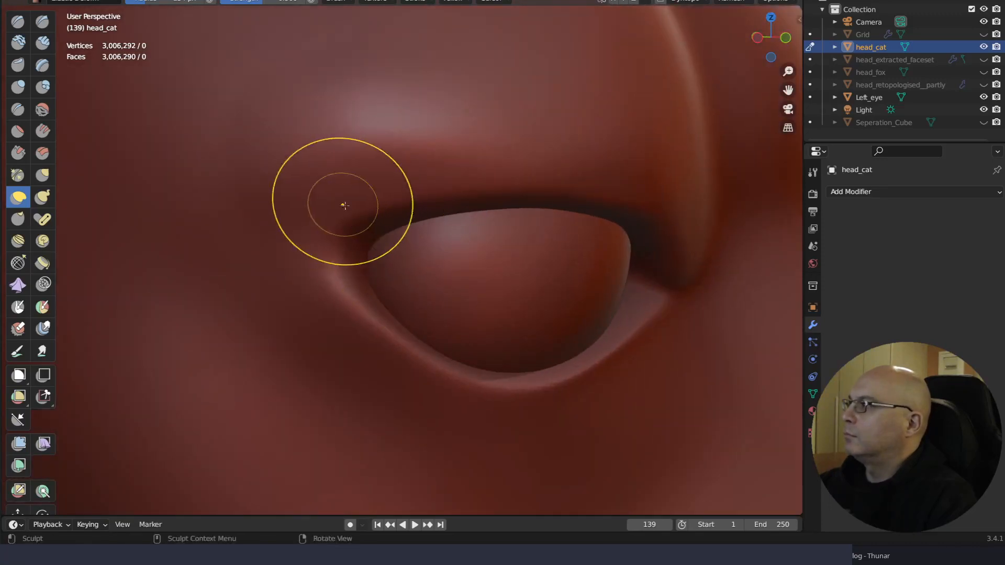
pyautogui.moveTo(343, 204); pyautogui.dragTo(332, 253)
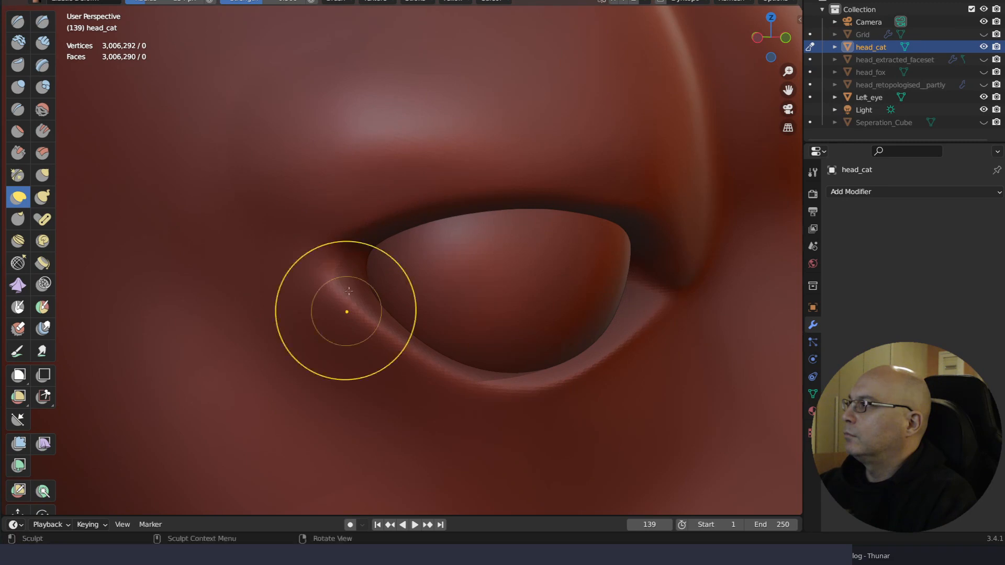
pyautogui.moveTo(346, 310); pyautogui.dragTo(353, 271)
pyautogui.moveTo(344, 210); pyautogui.dragTo(332, 234)
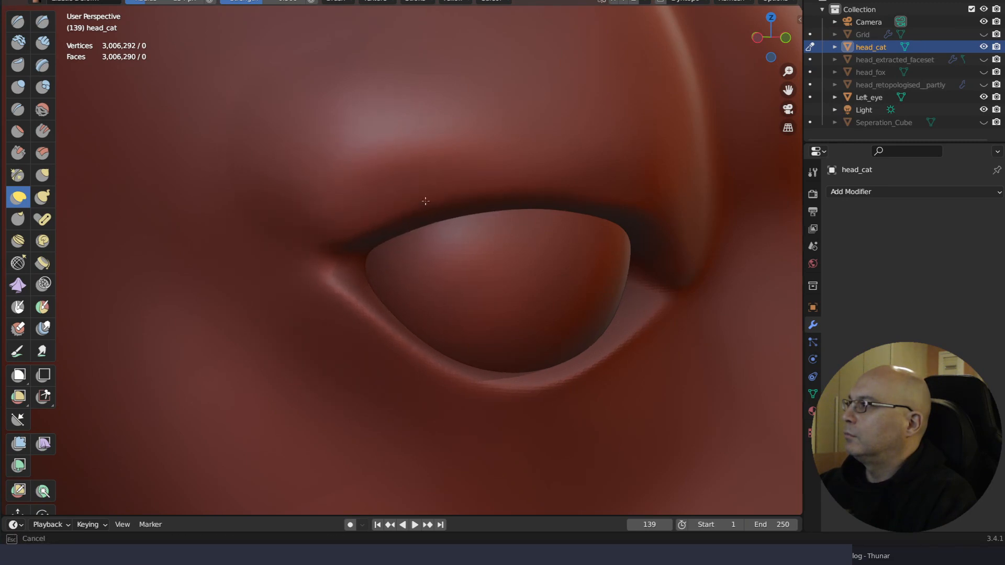
pyautogui.moveTo(426, 201); pyautogui.dragTo(435, 206)
pyautogui.moveTo(537, 172); pyautogui.dragTo(544, 190)
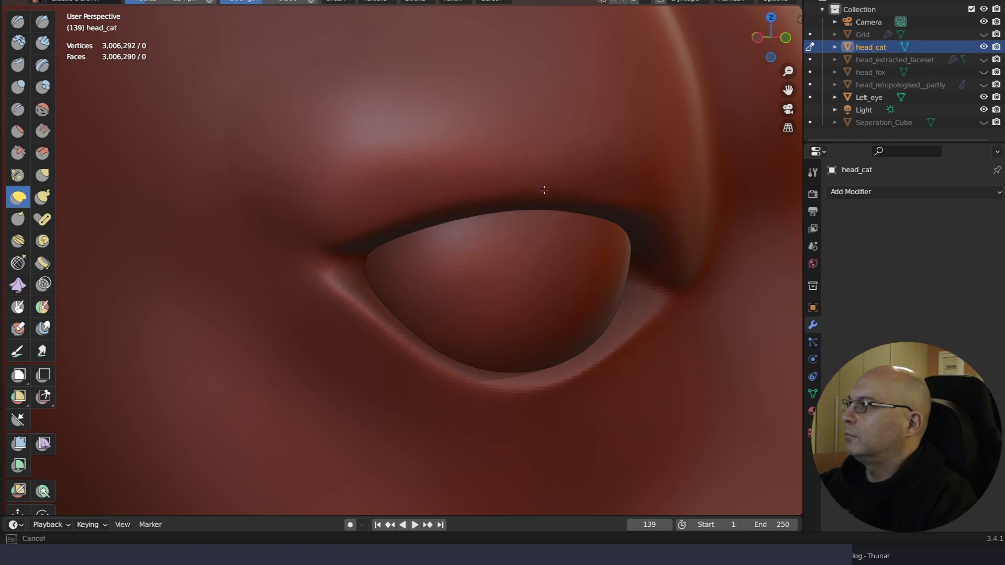
# Refine the lower eyelid near the outer corner and the surface below the eye with Elastic Deform, working from the front and side
pyautogui.moveTo(557, 235)
pyautogui.mouseDown(button='middle')
pyautogui.moveTo(567, 217)
pyautogui.moveTo(539, 227)
pyautogui.moveTo(556, 242)
pyautogui.mouseUp(button='middle')
pyautogui.moveTo(301, 309); pyautogui.dragTo(307, 292)
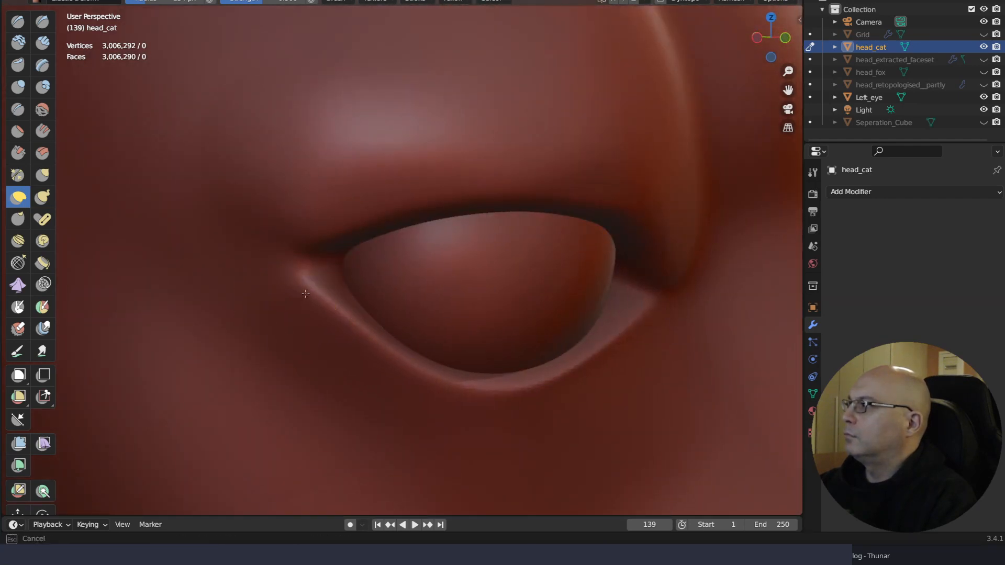
pyautogui.moveTo(382, 366); pyautogui.dragTo(425, 442, button='middle')
pyautogui.moveTo(412, 384); pyautogui.dragTo(408, 423, button='middle')
pyautogui.keyDown('shift'); pyautogui.moveTo(421, 437); pyautogui.dragTo(431, 324, button='middle'); pyautogui.keyUp('shift')
pyautogui.moveTo(312, 395)
pyautogui.mouseDown()
pyautogui.moveTo(306, 402)
pyautogui.moveTo(324, 363)
pyautogui.moveTo(294, 405)
pyautogui.moveTo(313, 357)
pyautogui.moveTo(323, 363)
pyautogui.mouseUp()
pyautogui.moveTo(322, 363); pyautogui.dragTo(485, 302, button='middle')
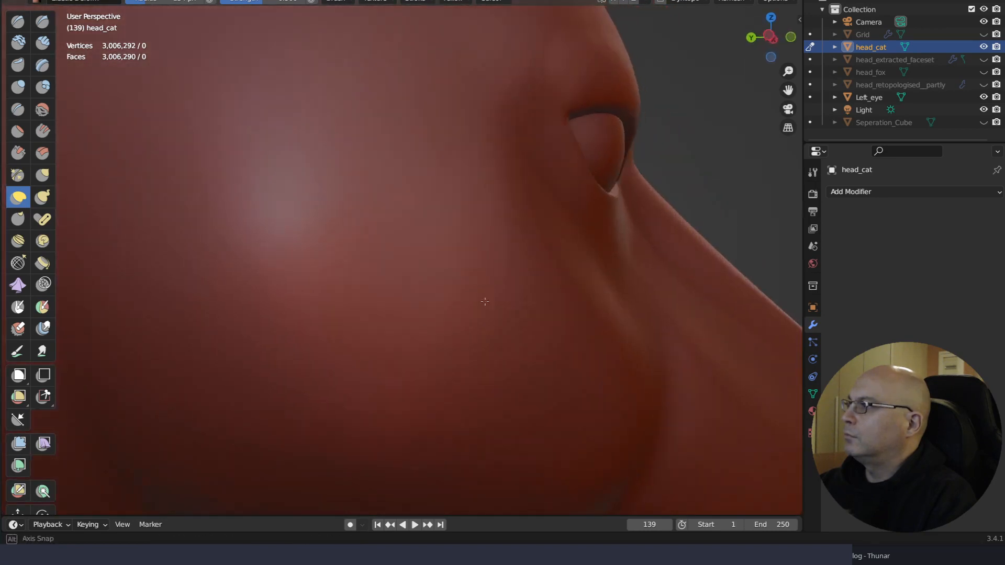
pyautogui.moveTo(570, 198); pyautogui.dragTo(582, 218)
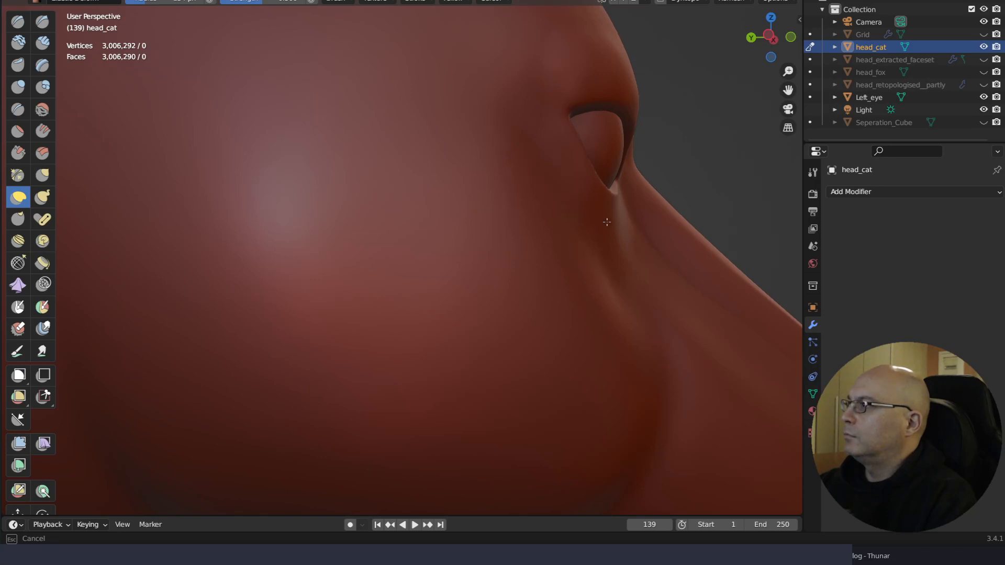
pyautogui.moveTo(607, 221); pyautogui.dragTo(576, 254)
# Pull the outer half of the lower eyelid inward against the eyeball with Elastic Deform from above
pyautogui.moveTo(577, 253); pyautogui.dragTo(482, 325, button='middle')
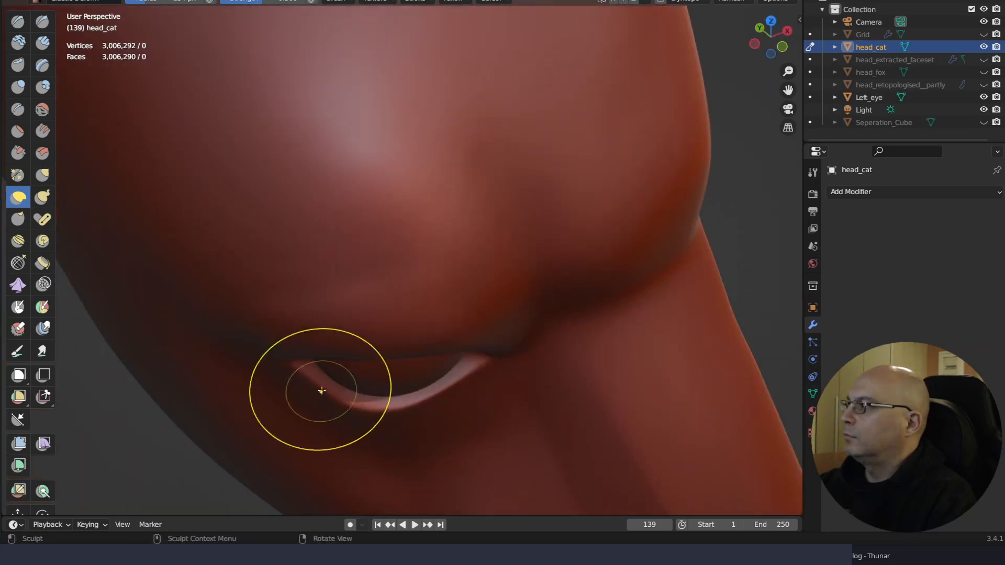
pyautogui.moveTo(321, 391); pyautogui.dragTo(327, 379)
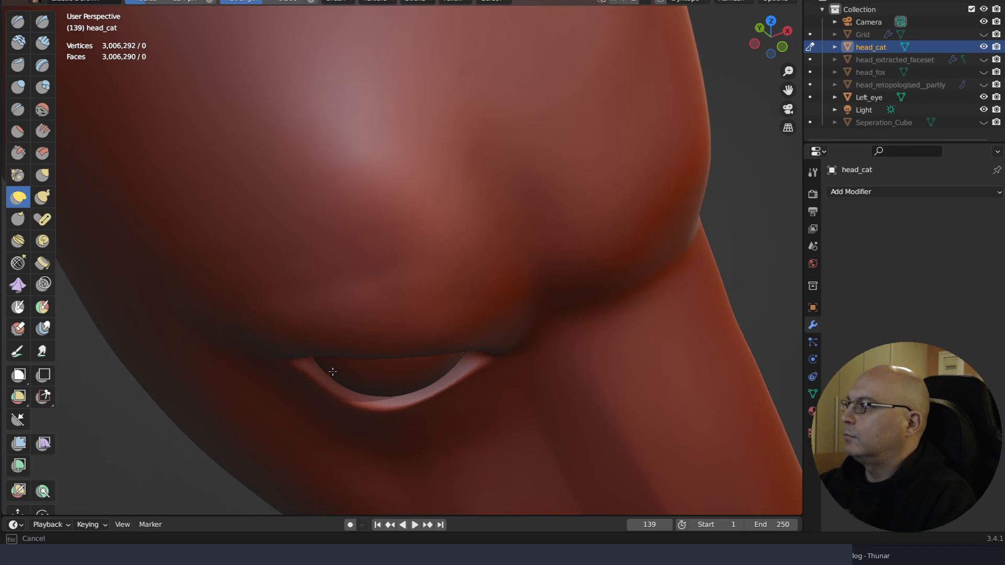
pyautogui.moveTo(361, 398); pyautogui.dragTo(367, 389)
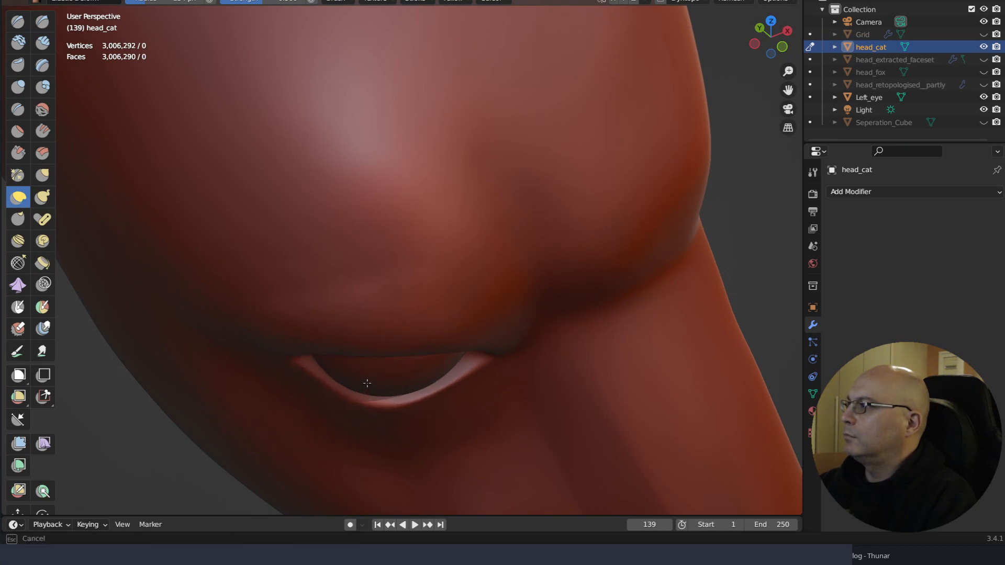
# Reshape the lower eyelid toward the outer eye corner with Elastic Deform, working from the side and from above
pyautogui.moveTo(461, 333)
pyautogui.mouseDown(button='middle')
pyautogui.moveTo(532, 253)
pyautogui.moveTo(551, 197)
pyautogui.moveTo(590, 253)
pyautogui.moveTo(585, 267)
pyautogui.moveTo(536, 243)
pyautogui.moveTo(526, 273)
pyautogui.mouseUp(button='middle')
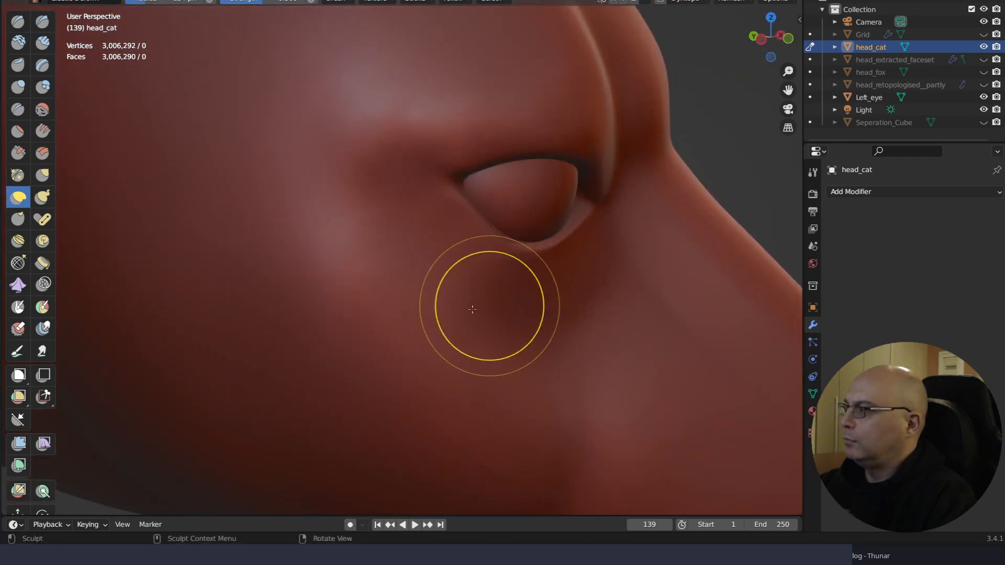
pyautogui.moveTo(450, 362)
pyautogui.mouseDown(button='middle')
pyautogui.moveTo(441, 381)
pyautogui.moveTo(456, 320)
pyautogui.moveTo(427, 374)
pyautogui.moveTo(394, 363)
pyautogui.mouseUp(button='middle')
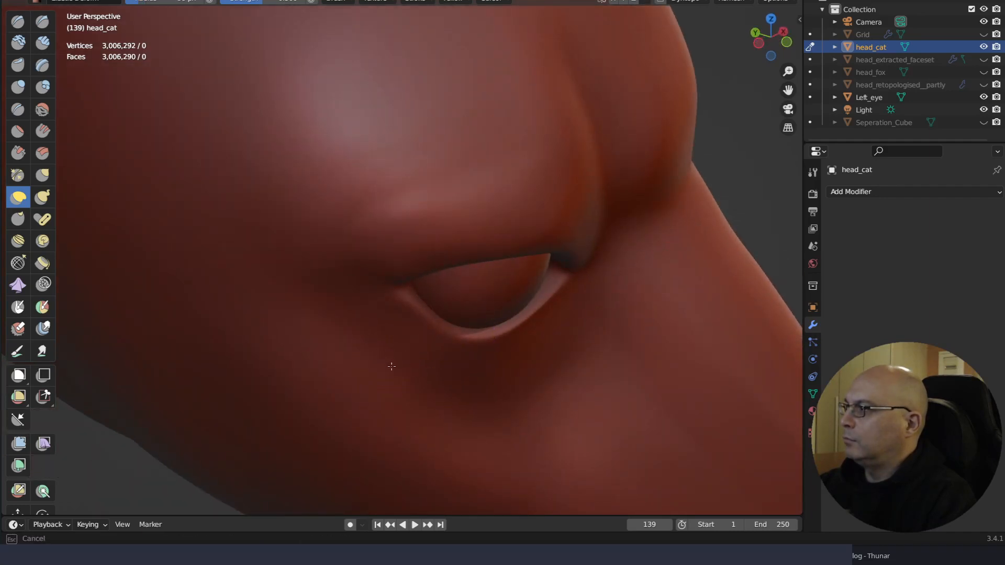
pyautogui.moveTo(438, 363)
pyautogui.mouseDown()
pyautogui.moveTo(431, 383)
pyautogui.moveTo(480, 392)
pyautogui.moveTo(463, 385)
pyautogui.mouseUp()
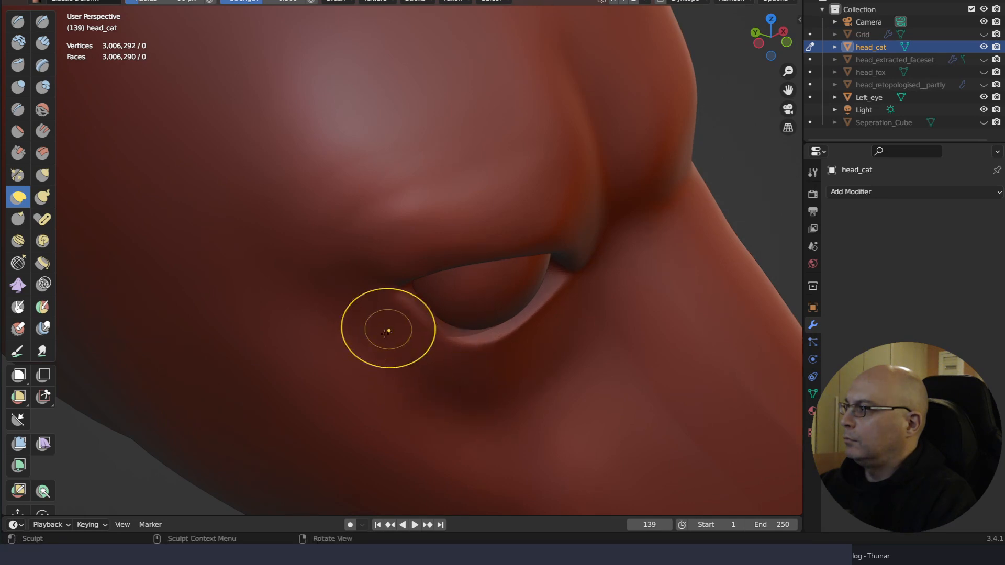
pyautogui.moveTo(388, 331); pyautogui.dragTo(379, 341)
pyautogui.moveTo(419, 360)
pyautogui.mouseDown(button='middle')
pyautogui.moveTo(427, 401)
pyautogui.moveTo(377, 382)
pyautogui.mouseUp(button='middle')
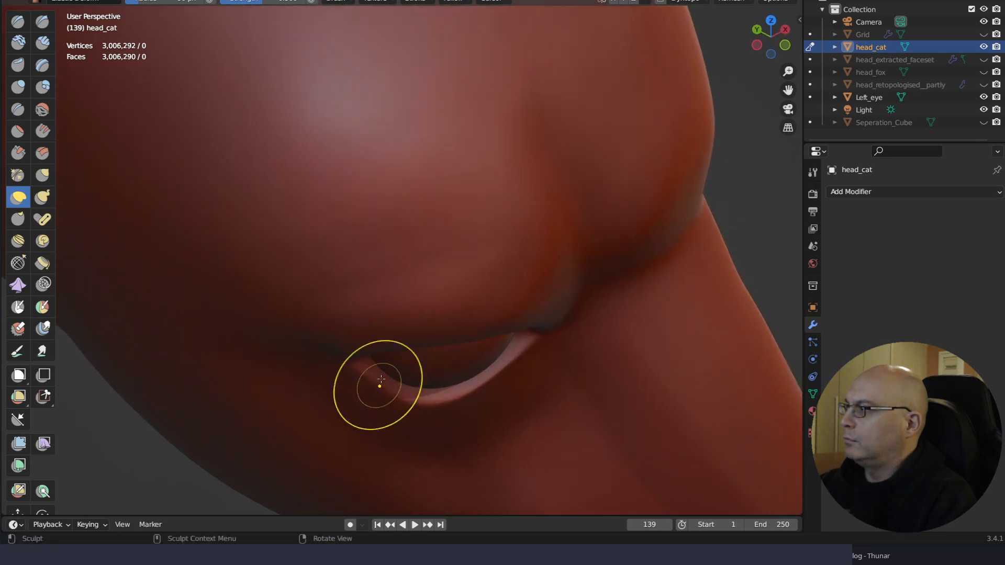
pyautogui.moveTo(390, 377); pyautogui.dragTo(428, 387)
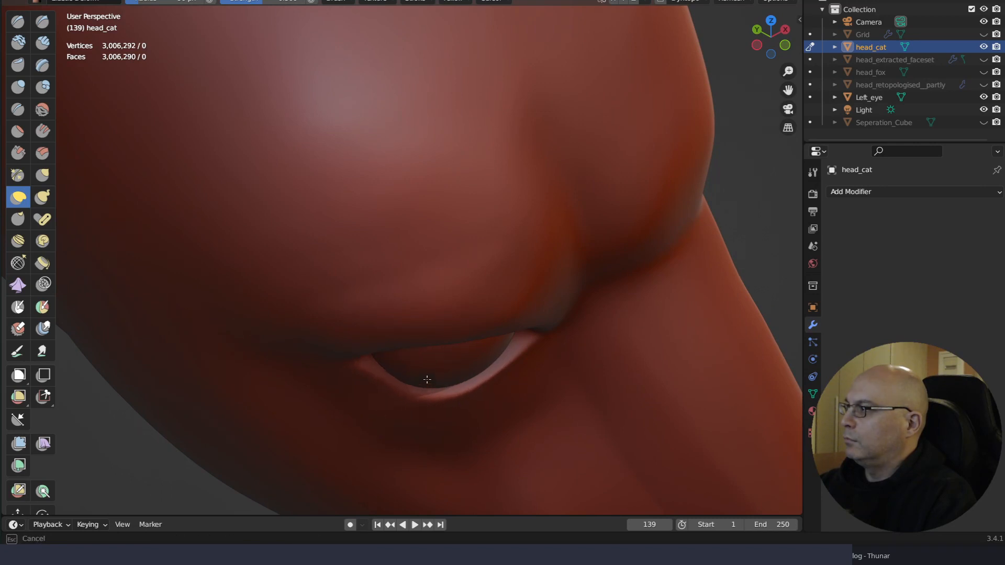
pyautogui.moveTo(366, 360); pyautogui.dragTo(376, 356)
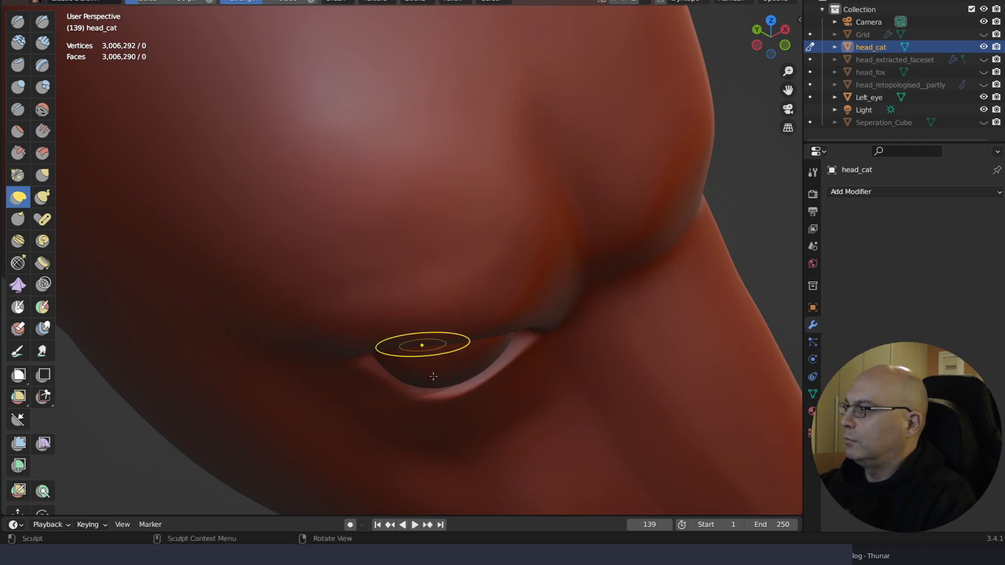
# Even out the lower eyelid's curve against the eyeball with Elastic Deform, nudging its outer end and middle
pyautogui.moveTo(434, 377); pyautogui.dragTo(429, 366, button='middle')
pyautogui.moveTo(449, 291)
pyautogui.mouseDown(button='middle')
pyautogui.moveTo(502, 294)
pyautogui.moveTo(507, 311)
pyautogui.moveTo(490, 310)
pyautogui.moveTo(499, 323)
pyautogui.moveTo(478, 370)
pyautogui.mouseUp(button='middle')
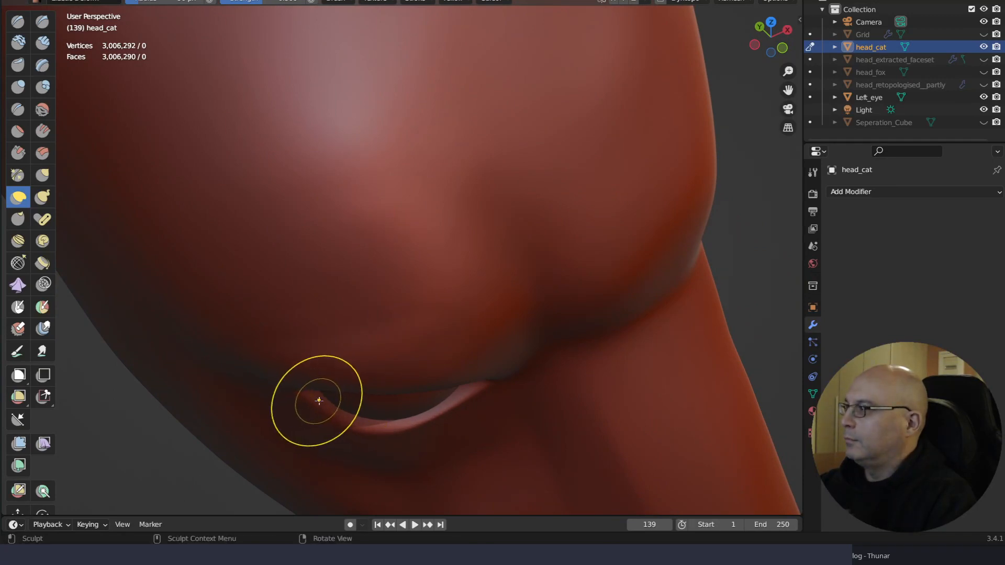
pyautogui.moveTo(319, 401); pyautogui.dragTo(323, 397, button='middle')
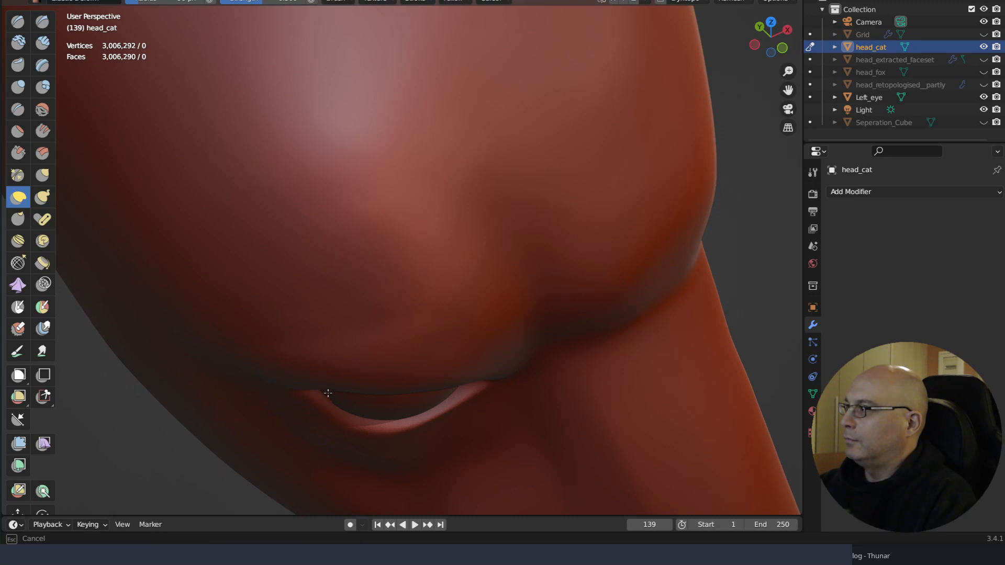
pyautogui.moveTo(328, 393); pyautogui.dragTo(327, 397)
pyautogui.moveTo(367, 429); pyautogui.dragTo(373, 422)
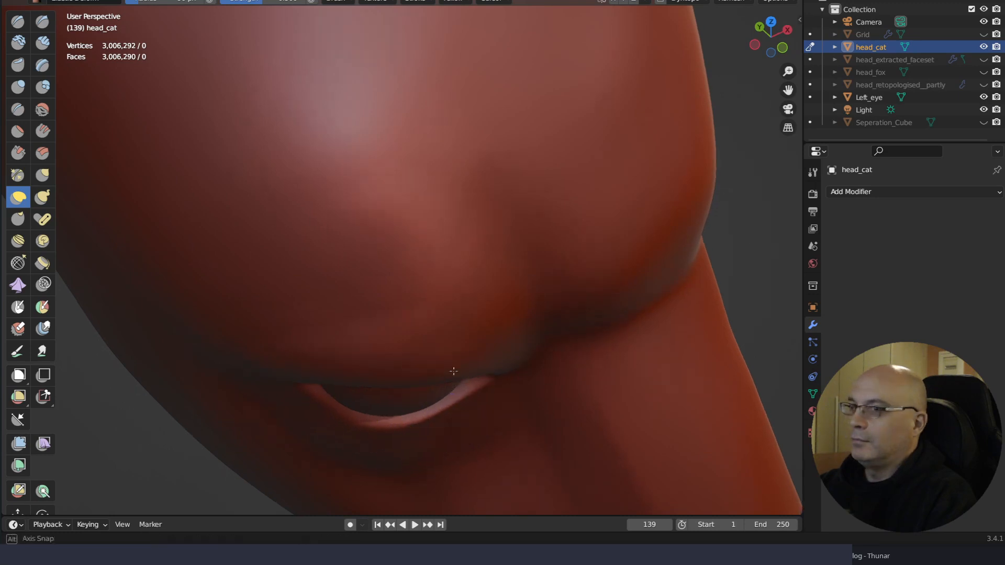
pyautogui.moveTo(453, 371)
pyautogui.mouseDown(button='middle')
pyautogui.moveTo(482, 308)
pyautogui.moveTo(478, 298)
pyautogui.moveTo(464, 309)
pyautogui.moveTo(462, 330)
pyautogui.moveTo(446, 325)
pyautogui.moveTo(454, 272)
pyautogui.mouseUp(button='middle')
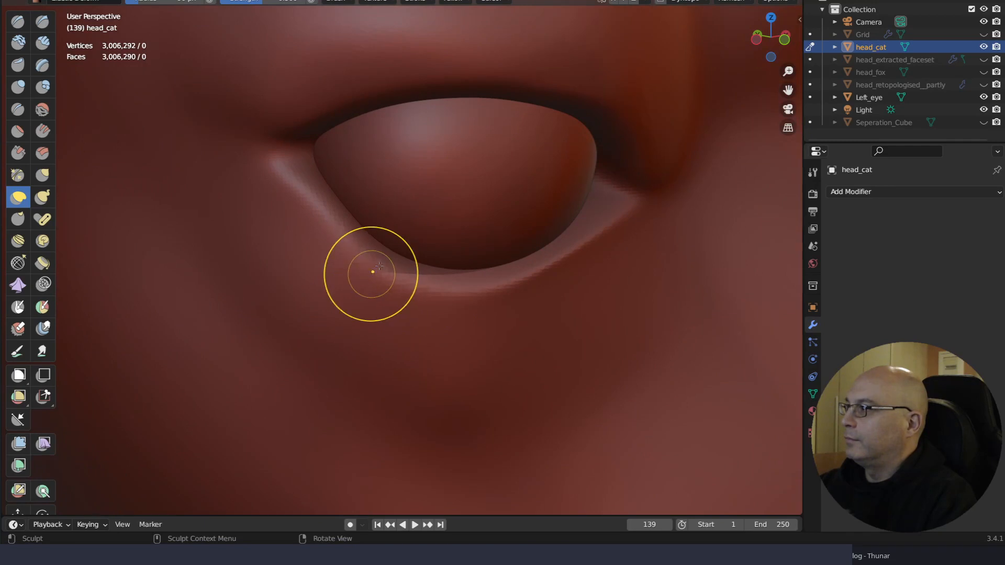
pyautogui.moveTo(371, 273)
pyautogui.mouseDown()
pyautogui.moveTo(381, 264)
pyautogui.moveTo(403, 285)
pyautogui.mouseUp()
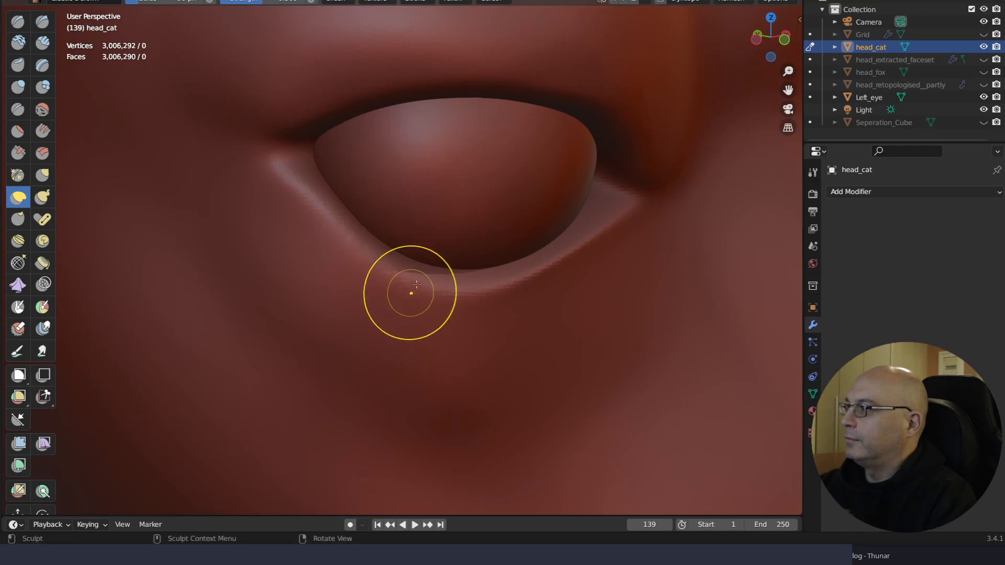
# Switch to the Scrape brush and flatten the outer half of the lower eyelid's rim
pyautogui.moveTo(413, 282)
pyautogui.mouseDown(button='middle')
pyautogui.moveTo(421, 272)
pyautogui.moveTo(449, 309)
pyautogui.moveTo(422, 335)
pyautogui.mouseUp(button='middle')
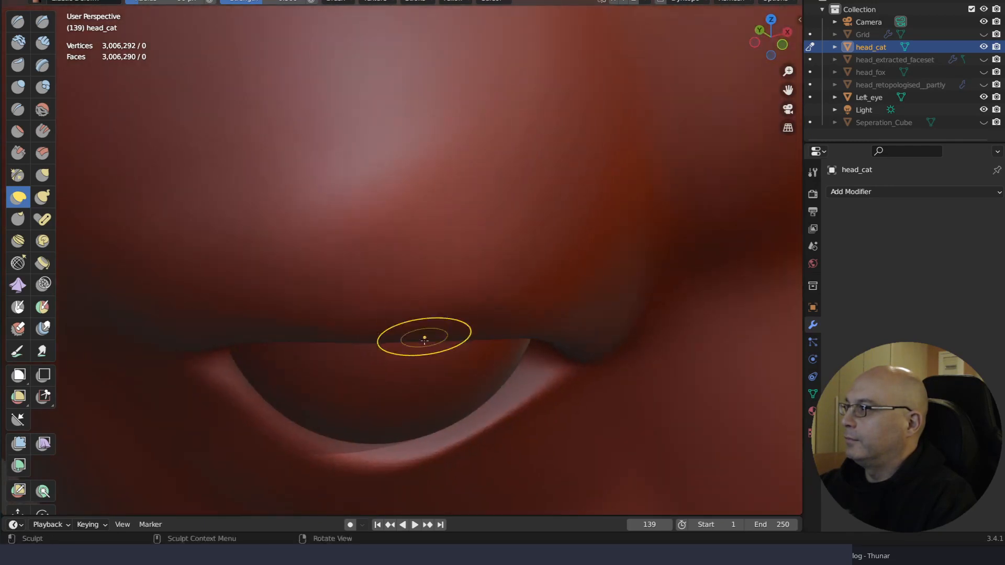
pyautogui.press('q')
pyautogui.click(399, 315)
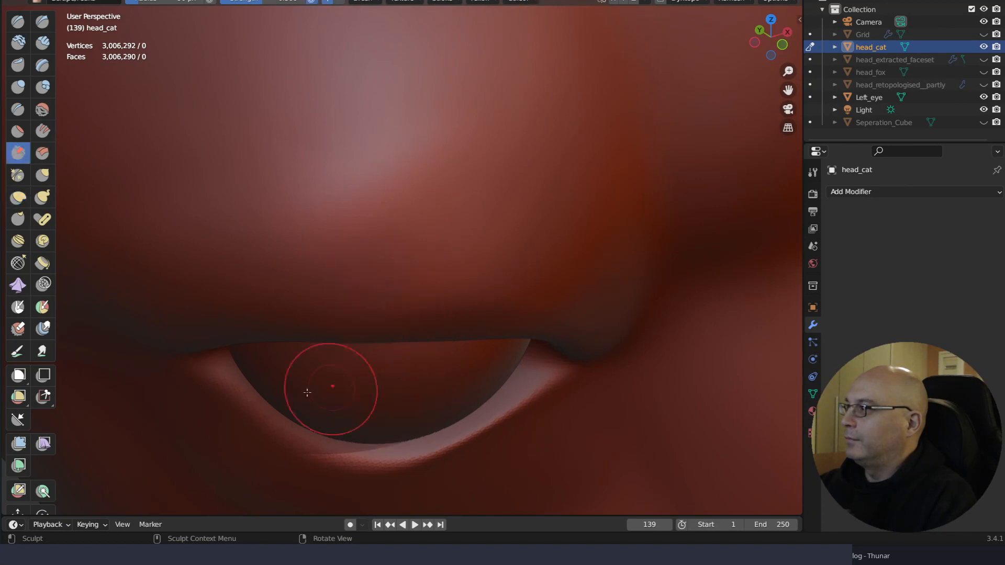
pyautogui.moveTo(251, 381)
pyautogui.mouseDown()
pyautogui.moveTo(242, 387)
pyautogui.moveTo(307, 434)
pyautogui.mouseUp()
pyautogui.moveTo(264, 402); pyautogui.dragTo(268, 405)
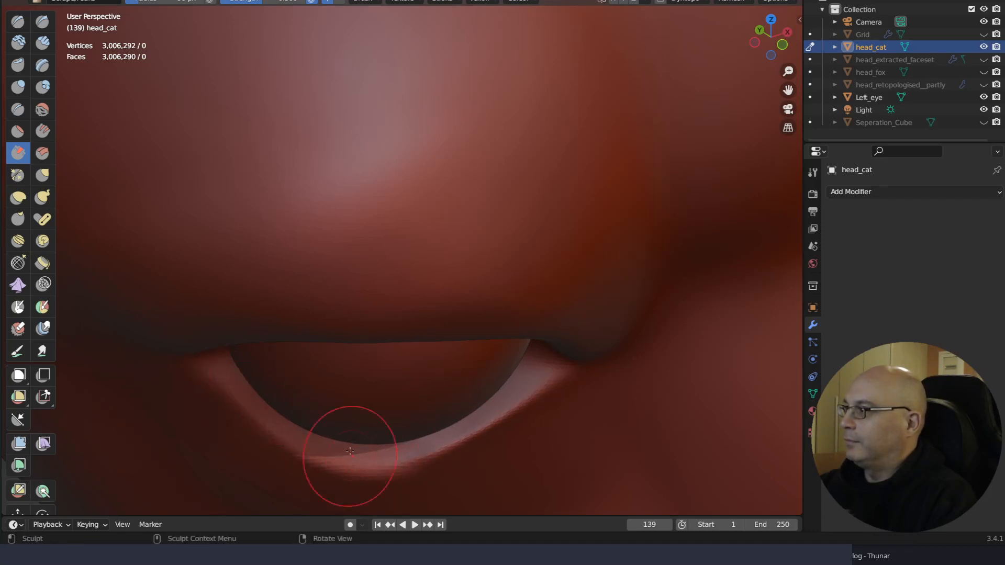
# Scrape the lower eyelid's outer edge and the skin just below it, up to the outer eye corner
pyautogui.moveTo(491, 342); pyautogui.dragTo(508, 304, button='right')
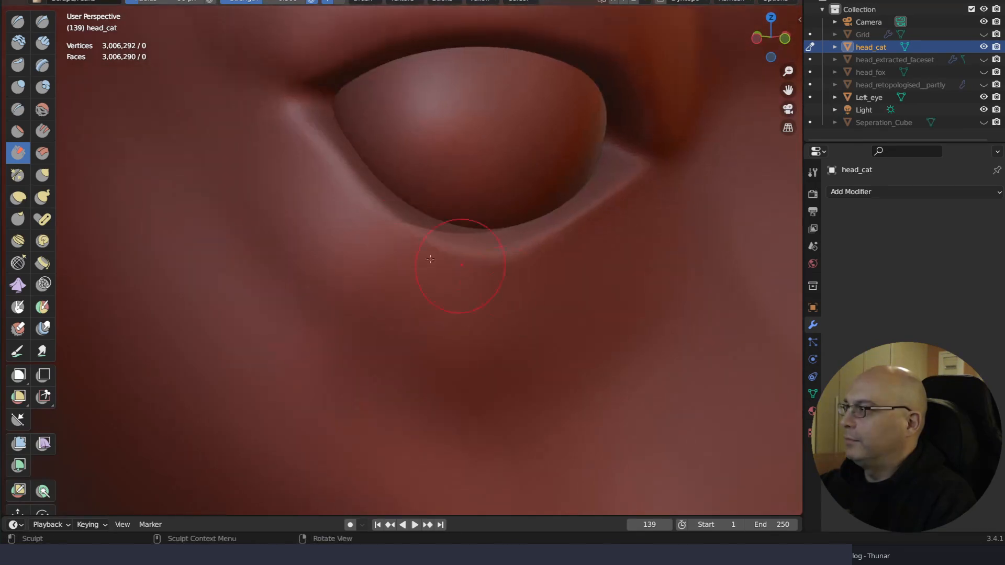
pyautogui.moveTo(358, 195); pyautogui.dragTo(400, 225)
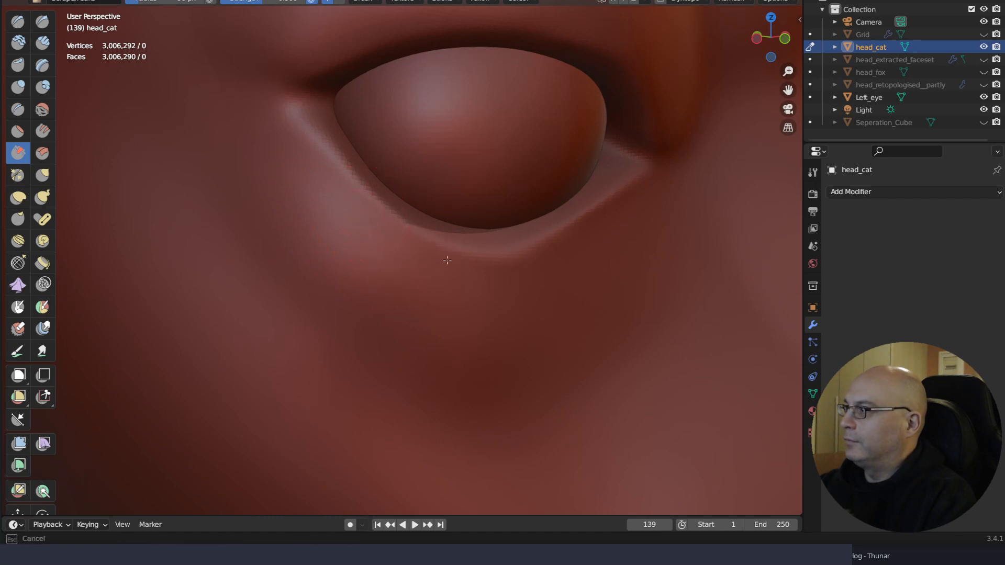
pyautogui.moveTo(391, 234); pyautogui.dragTo(546, 274)
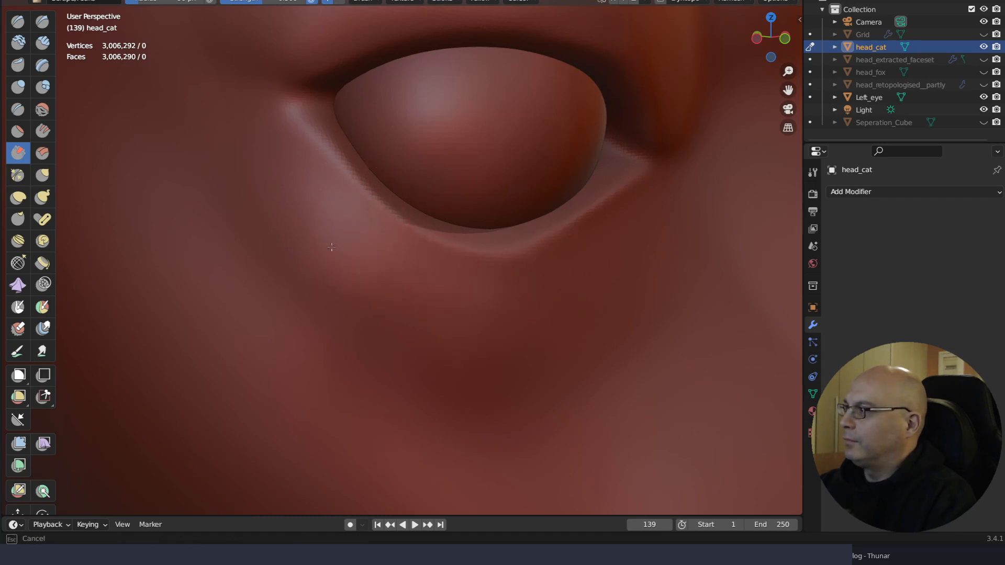
pyautogui.moveTo(297, 237); pyautogui.dragTo(309, 150)
pyautogui.moveTo(288, 111); pyautogui.dragTo(327, 180)
pyautogui.moveTo(365, 263); pyautogui.dragTo(342, 237)
pyautogui.moveTo(292, 102)
pyautogui.mouseDown()
pyautogui.moveTo(309, 137)
pyautogui.moveTo(299, 151)
pyautogui.mouseUp()
pyautogui.moveTo(378, 302)
pyautogui.mouseDown(button='middle')
pyautogui.moveTo(356, 335)
pyautogui.moveTo(316, 332)
pyautogui.mouseUp(button='middle')
pyautogui.moveTo(262, 284)
pyautogui.mouseDown()
pyautogui.moveTo(255, 291)
pyautogui.moveTo(276, 325)
pyautogui.mouseUp()
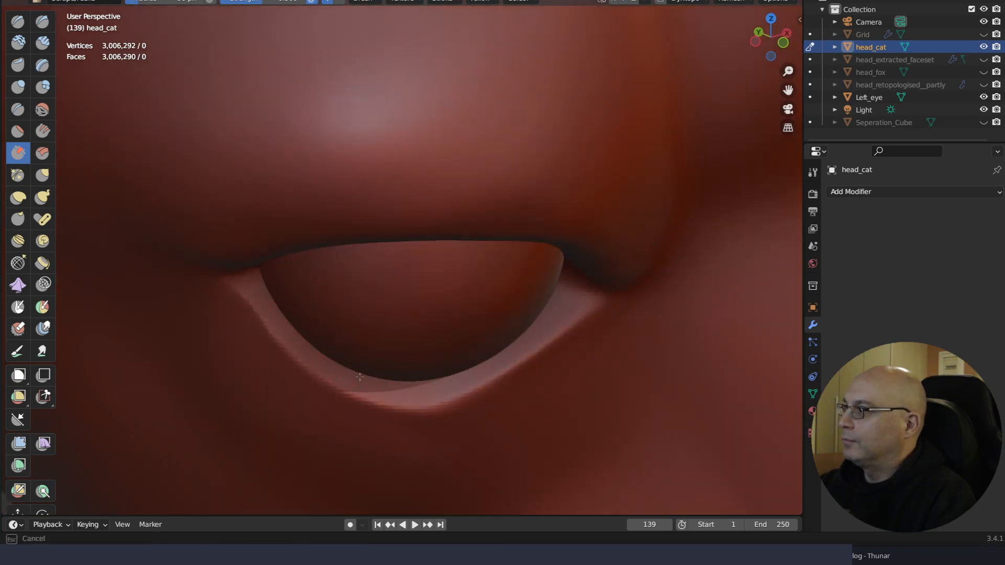
# Scrape the middle of the lower eyelid's rim and the surface just beneath it to even out the edge
pyautogui.moveTo(426, 336)
pyautogui.mouseDown(button='middle')
pyautogui.moveTo(449, 317)
pyautogui.moveTo(432, 306)
pyautogui.mouseUp(button='middle')
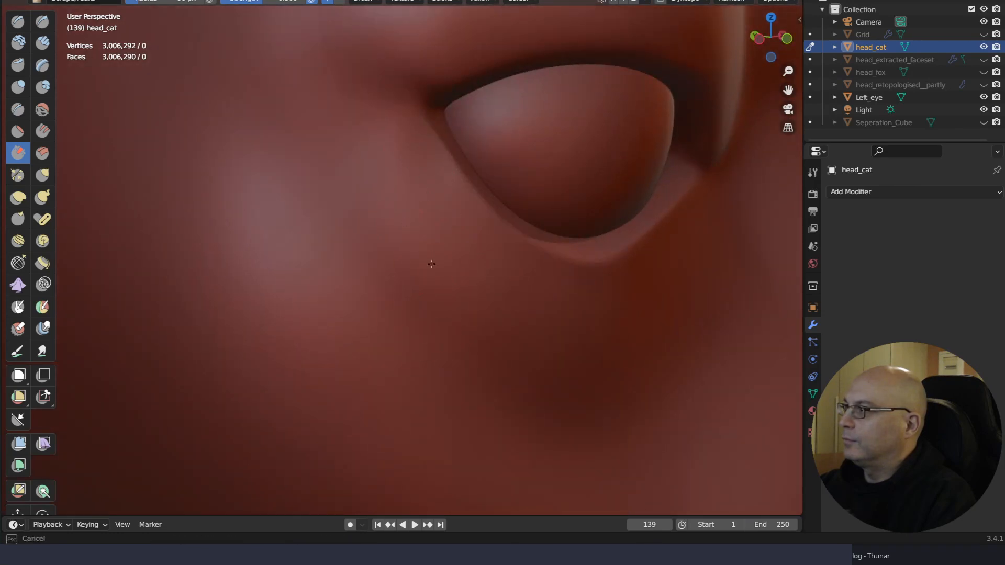
pyautogui.moveTo(388, 332)
pyautogui.mouseDown(button='middle')
pyautogui.moveTo(363, 354)
pyautogui.moveTo(348, 352)
pyautogui.moveTo(306, 401)
pyautogui.mouseUp(button='middle')
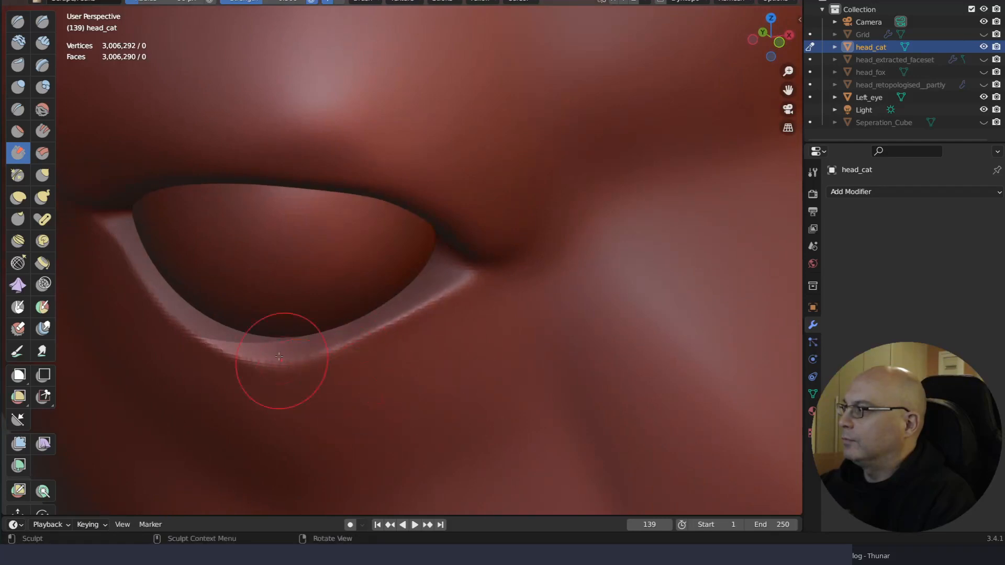
pyautogui.moveTo(279, 357); pyautogui.dragTo(250, 351)
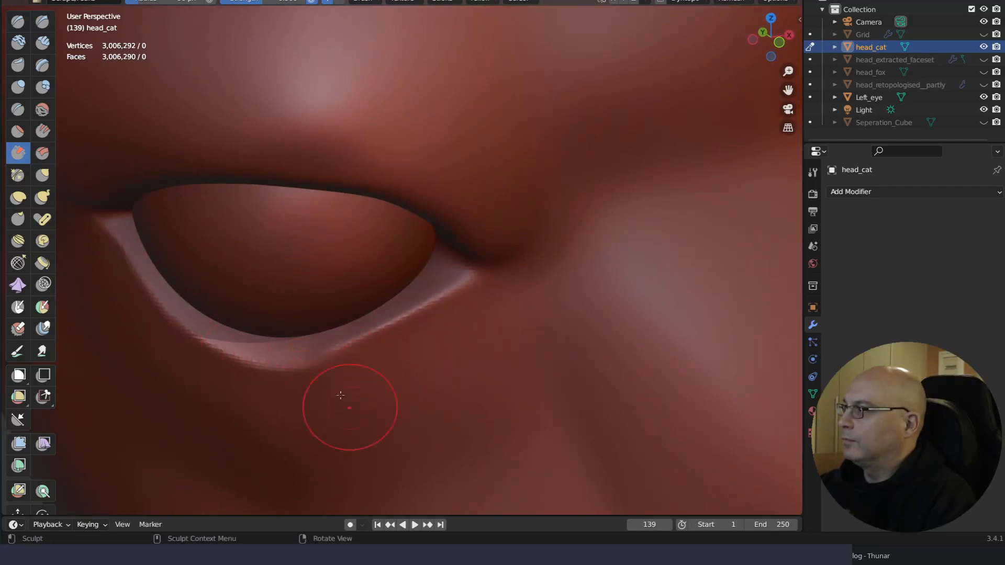
pyautogui.moveTo(274, 389)
pyautogui.mouseDown()
pyautogui.moveTo(340, 370)
pyautogui.moveTo(314, 375)
pyautogui.mouseUp()
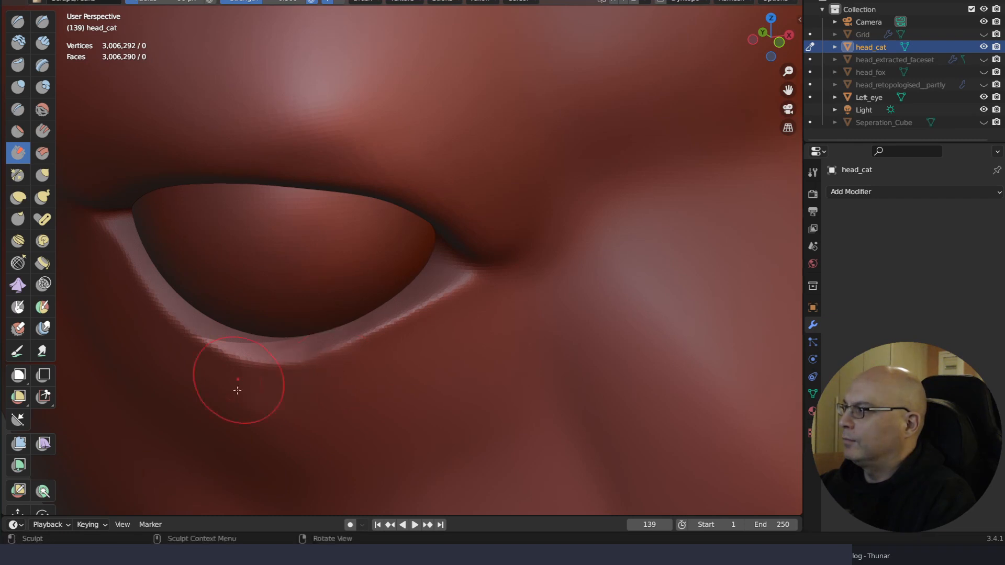
pyautogui.moveTo(247, 403); pyautogui.dragTo(305, 398)
# Check the whole head from the side and front, and save the file
pyautogui.keyDown('ctrl'); pyautogui.moveTo(464, 267); pyautogui.dragTo(486, 479, button='middle'); pyautogui.keyUp('ctrl')
pyautogui.moveTo(497, 323)
pyautogui.mouseDown(button='middle')
pyautogui.moveTo(524, 215)
pyautogui.moveTo(604, 209)
pyautogui.moveTo(527, 262)
pyautogui.moveTo(503, 238)
pyautogui.moveTo(524, 204)
pyautogui.moveTo(518, 227)
pyautogui.moveTo(540, 331)
pyautogui.moveTo(581, 281)
pyautogui.moveTo(461, 288)
pyautogui.mouseUp(button='middle')
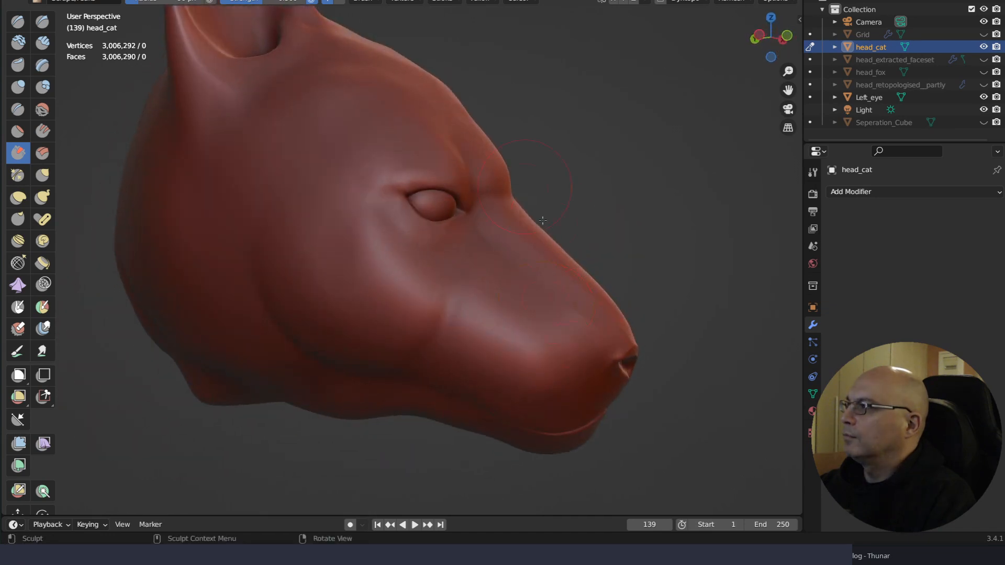
pyautogui.moveTo(525, 197)
pyautogui.mouseDown(button='middle')
pyautogui.moveTo(477, 240)
pyautogui.moveTo(463, 233)
pyautogui.moveTo(419, 299)
pyautogui.mouseUp(button='middle')
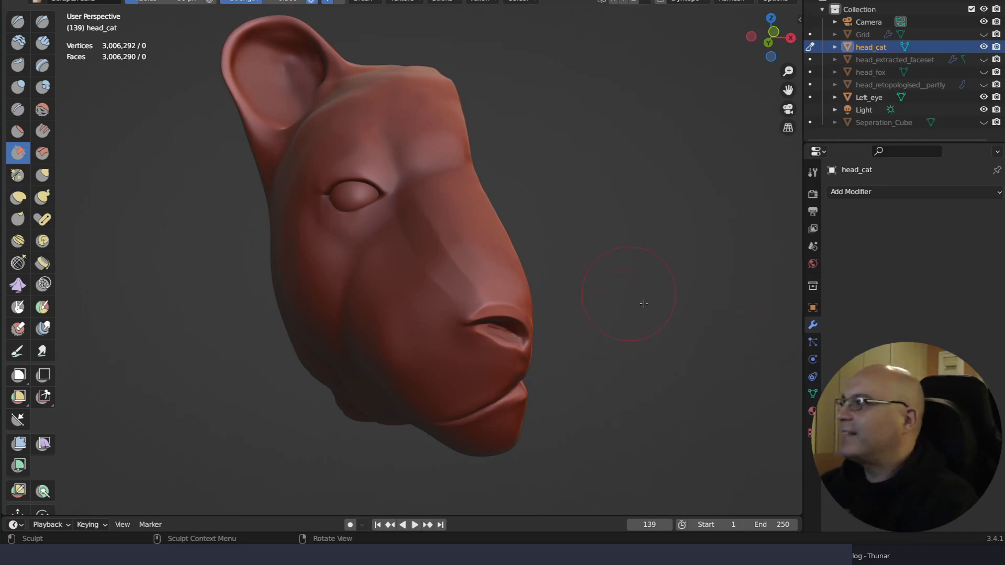
pyautogui.moveTo(743, 301)
pyautogui.mouseDown(button='middle')
pyautogui.moveTo(700, 290)
pyautogui.moveTo(686, 312)
pyautogui.moveTo(675, 308)
pyautogui.mouseUp(button='middle')
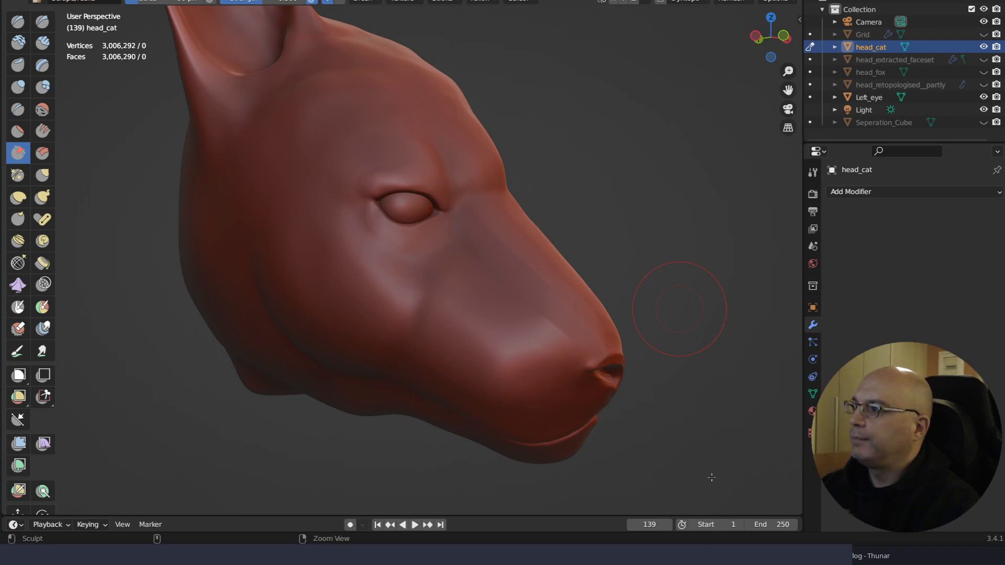
pyautogui.hotkey('ctrl', 's')
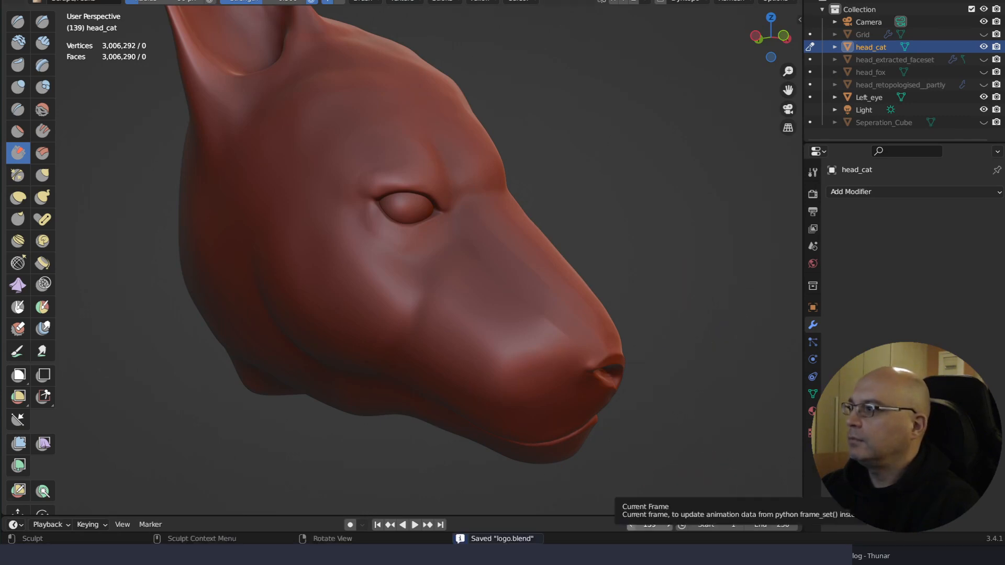
# Examine the overall shape of the head, muzzle and jaw from below and from the front
pyautogui.hotkey('alt', 'Tab')
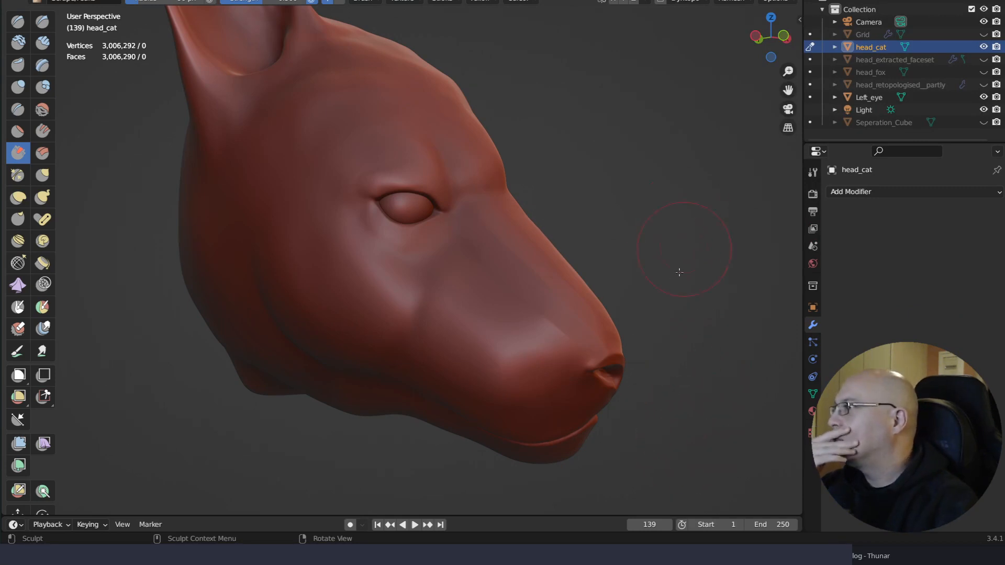
pyautogui.moveTo(659, 299); pyautogui.dragTo(643, 151, button='middle')
pyautogui.moveTo(643, 152); pyautogui.dragTo(602, 121, button='right')
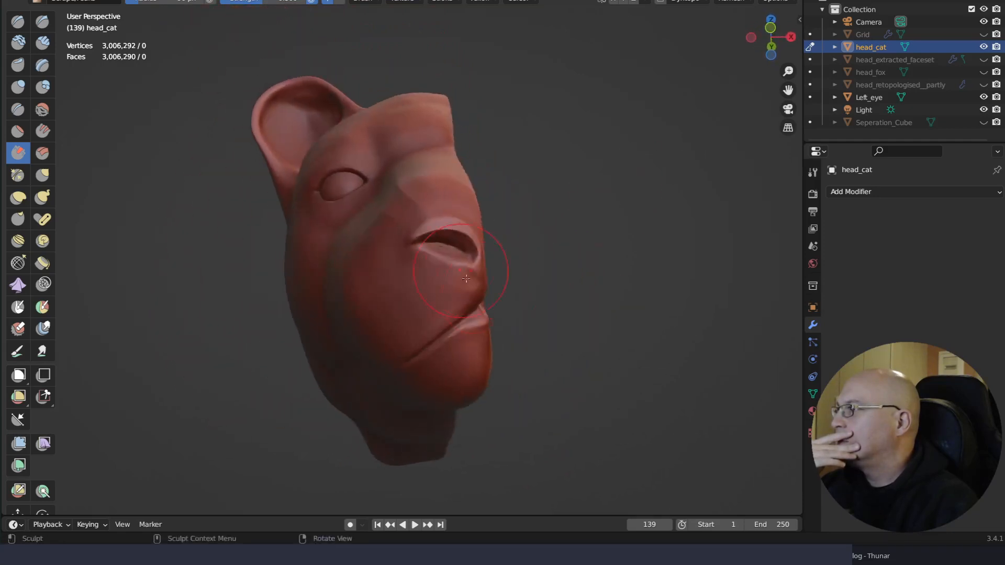
pyautogui.moveTo(602, 261); pyautogui.dragTo(626, 328, button='right')
pyautogui.moveTo(552, 361); pyautogui.dragTo(571, 351, button='right')
pyautogui.moveTo(572, 350); pyautogui.dragTo(645, 385, button='middle')
pyautogui.scroll(3, 693, 366)
pyautogui.scroll(3, 693, 278)
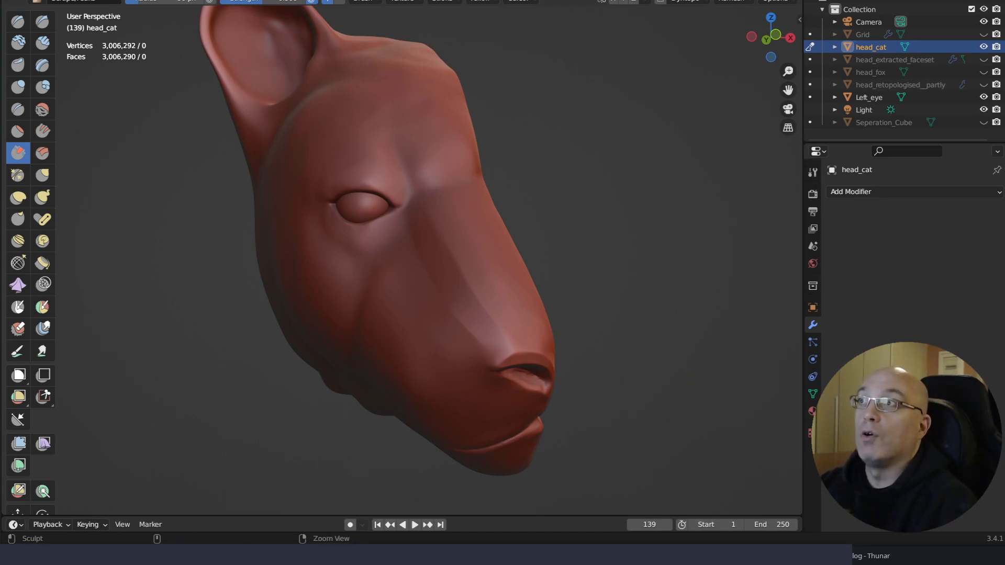
# Save the file again and check the head from the front and three-quarter side
pyautogui.hotkey('ctrl', 's')
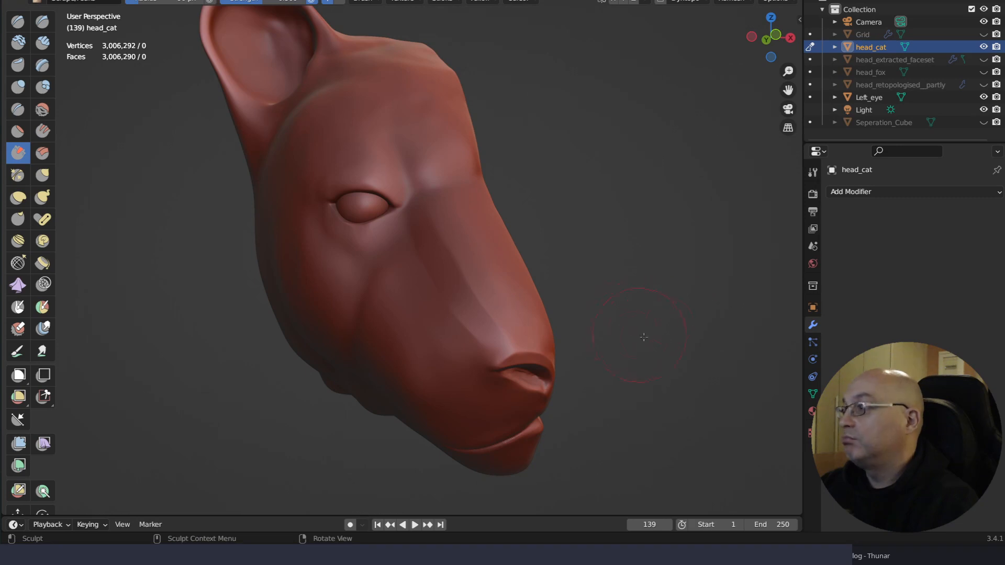
pyautogui.moveTo(664, 332)
pyautogui.mouseDown(button='middle')
pyautogui.moveTo(699, 245)
pyautogui.moveTo(684, 186)
pyautogui.moveTo(631, 224)
pyautogui.moveTo(623, 338)
pyautogui.moveTo(734, 332)
pyautogui.moveTo(774, 343)
pyautogui.moveTo(718, 402)
pyautogui.moveTo(669, 381)
pyautogui.moveTo(648, 337)
pyautogui.moveTo(635, 240)
pyautogui.moveTo(710, 357)
pyautogui.moveTo(601, 387)
pyautogui.moveTo(702, 374)
pyautogui.mouseUp(button='middle')
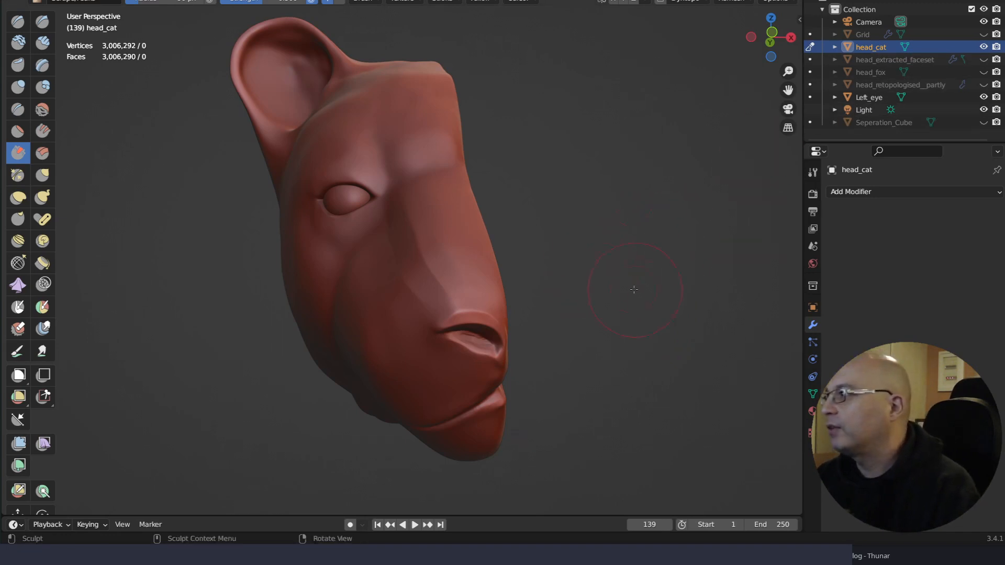
pyautogui.moveTo(618, 293); pyautogui.dragTo(663, 297, button='middle')
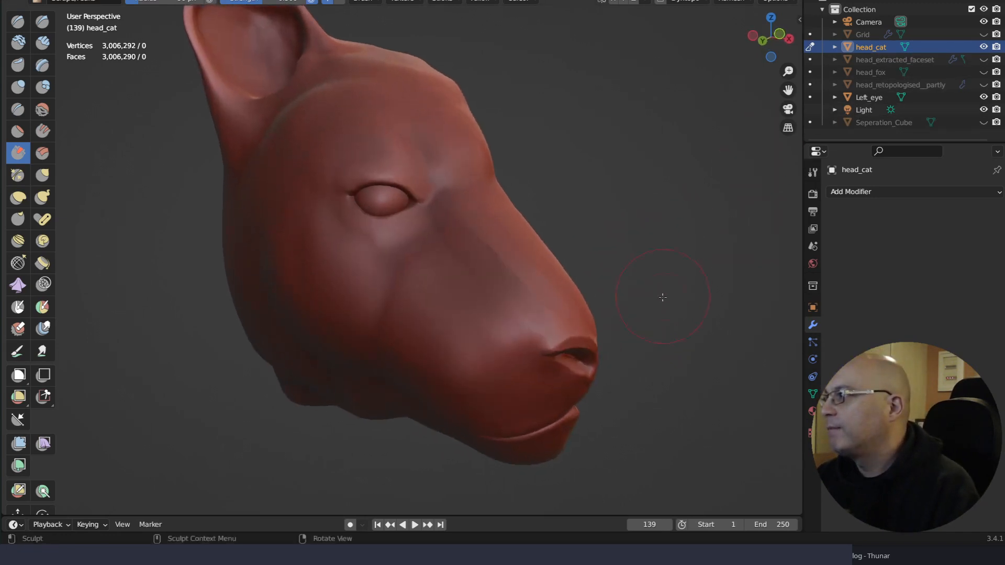